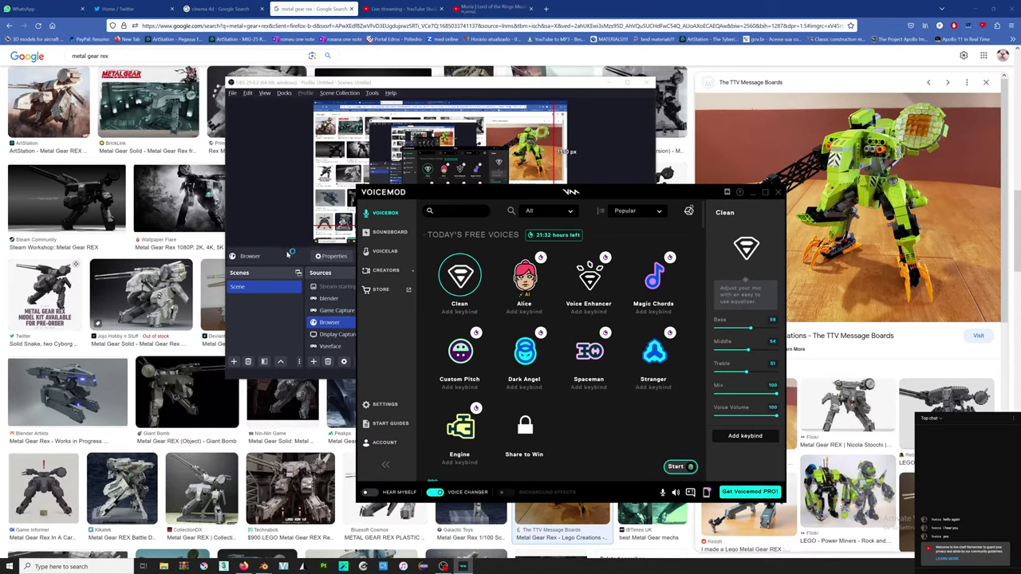
- Bring OBS Studio to the front and go live with the Display Capture scene
left_click(289, 253)
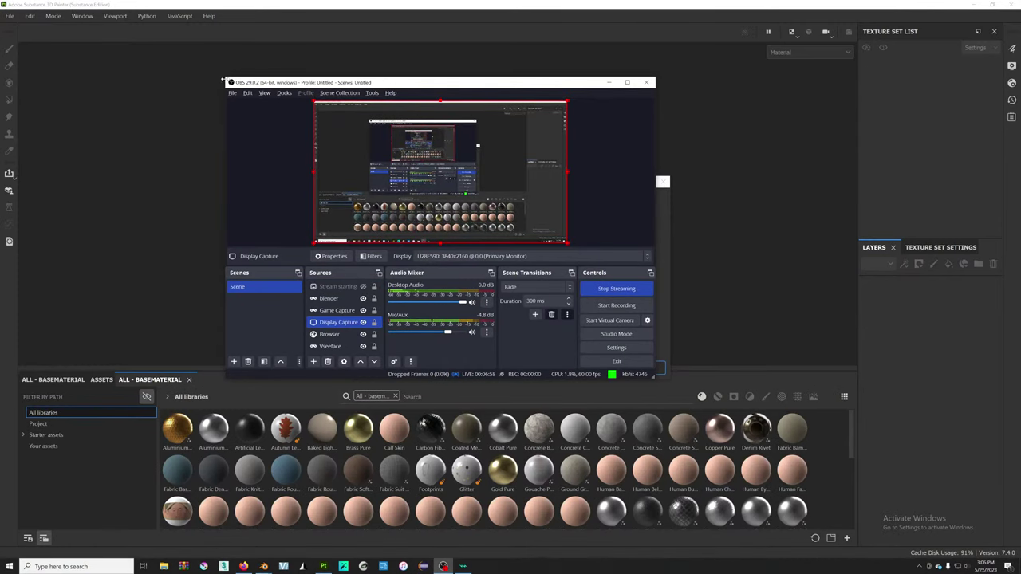
- Shrink the OBS window and bring Substance Painter forward past its welcome screen
mouse_move(226, 78)
left_mouse_down()
mouse_move(307, 154)
mouse_move(683, 324)
left_mouse_up()
left_click(916, 300)
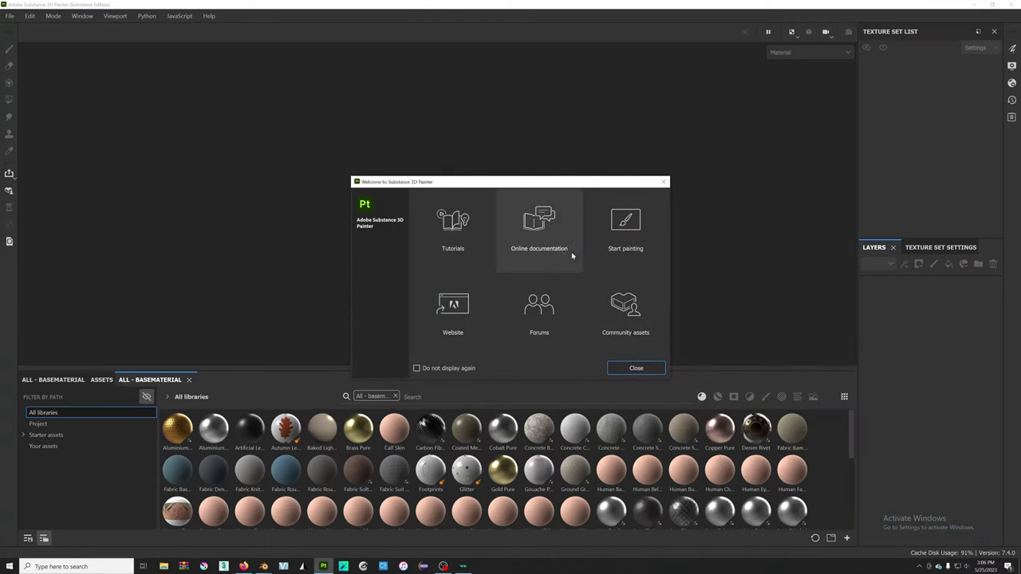
left_click(634, 367)
- Open the darkstar project through File > Open
left_click(10, 16)
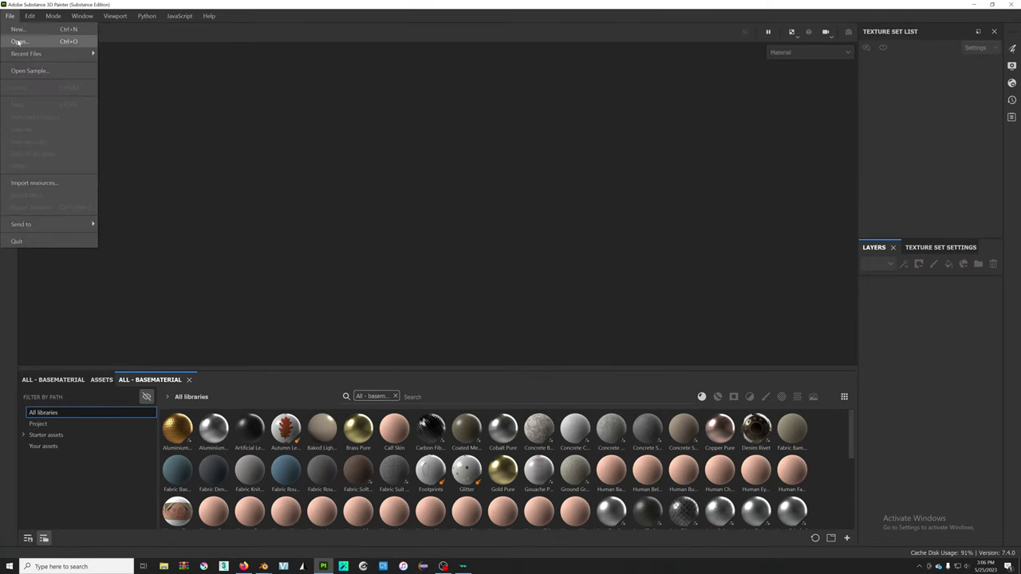
left_click(32, 38)
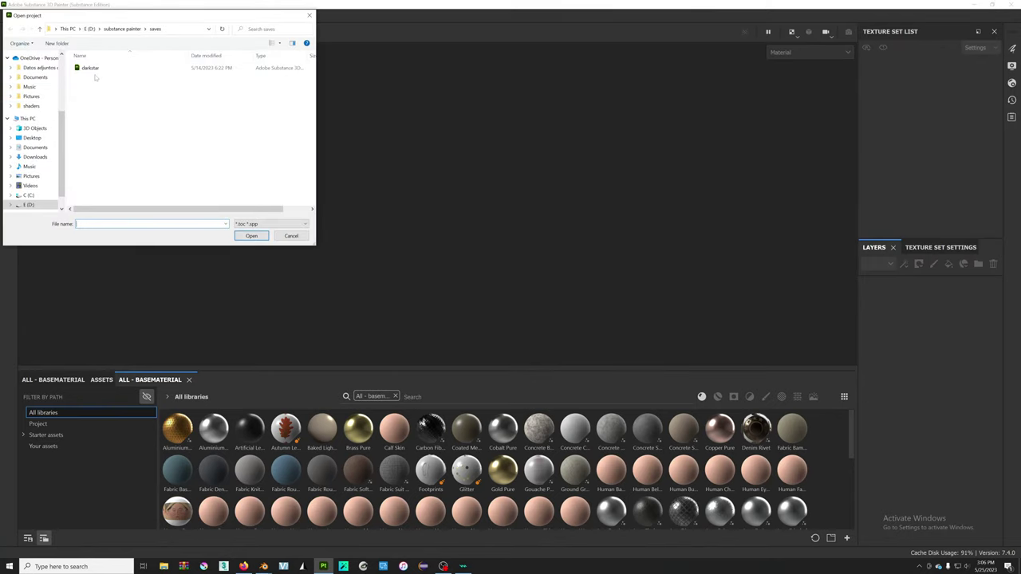
double_click(95, 70)
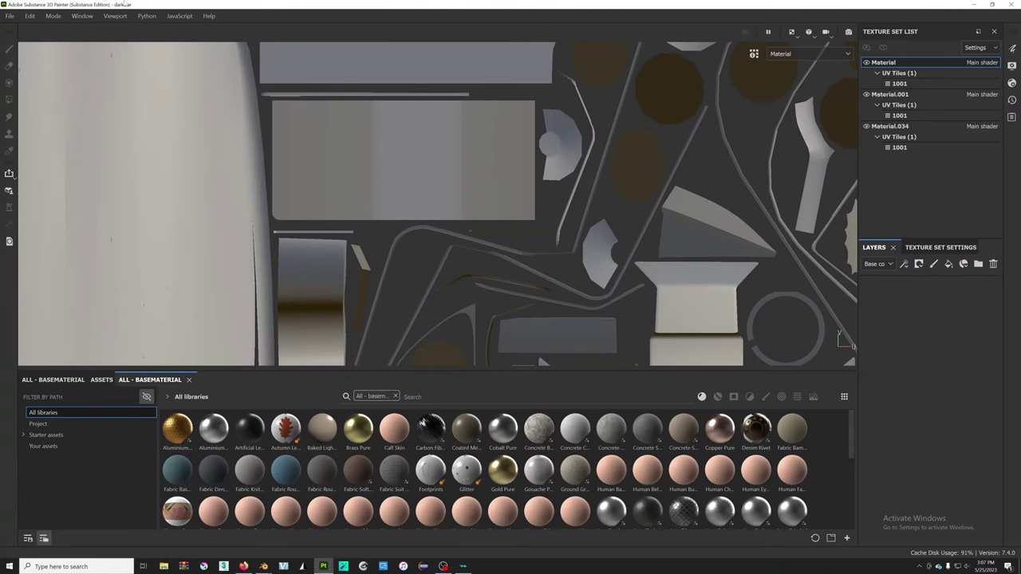
- Select the Material.034 texture set to show its layers
scroll(348, 184, "down", 10)
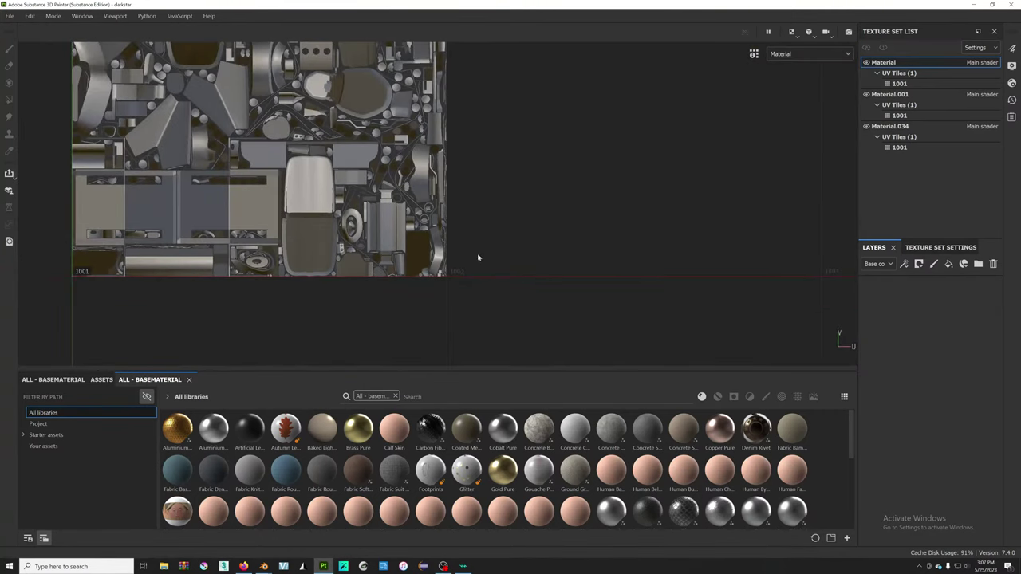
scroll(479, 258, "down", 2)
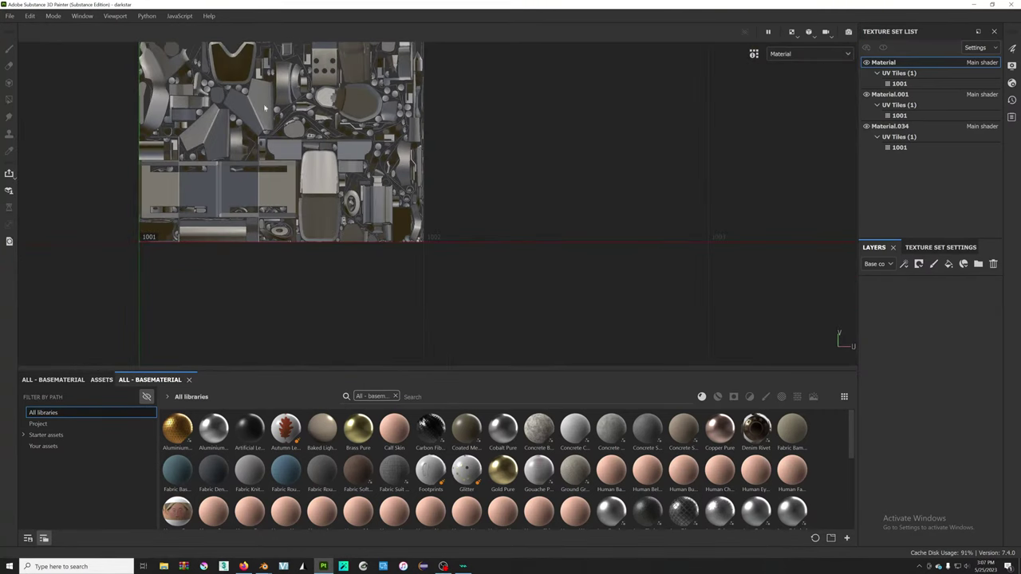
left_click(890, 126)
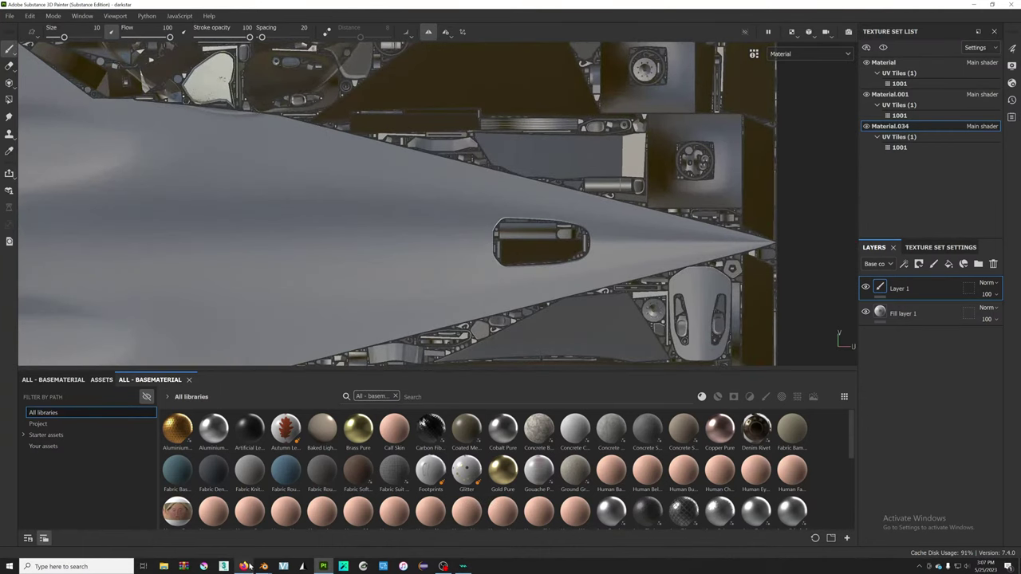
- Quit Blender without saving and switch to the 'metal gear rex' Firefox results
mouse_move(264, 566)
left_click(293, 526)
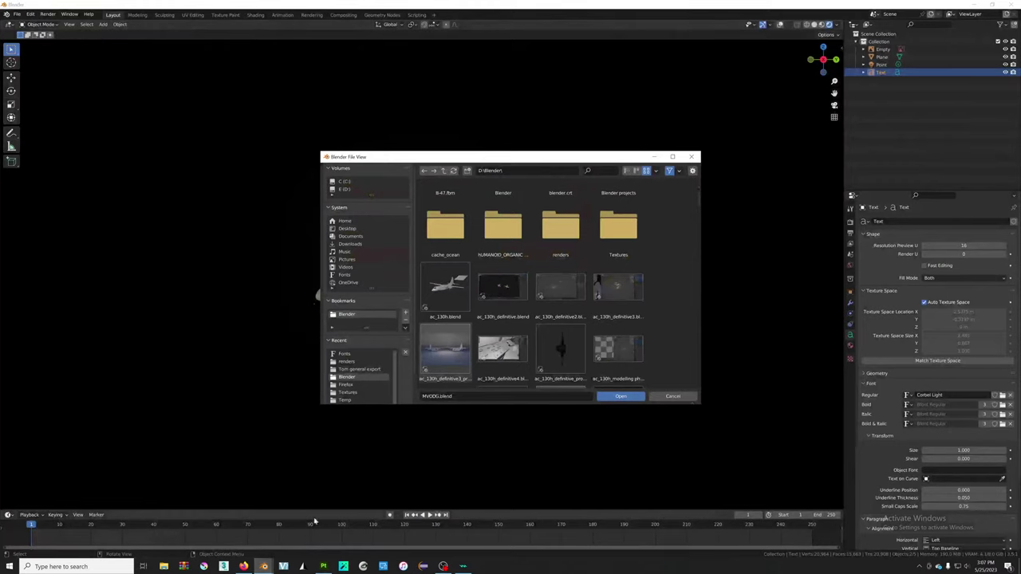
left_click(692, 159)
key("ctrl+q")
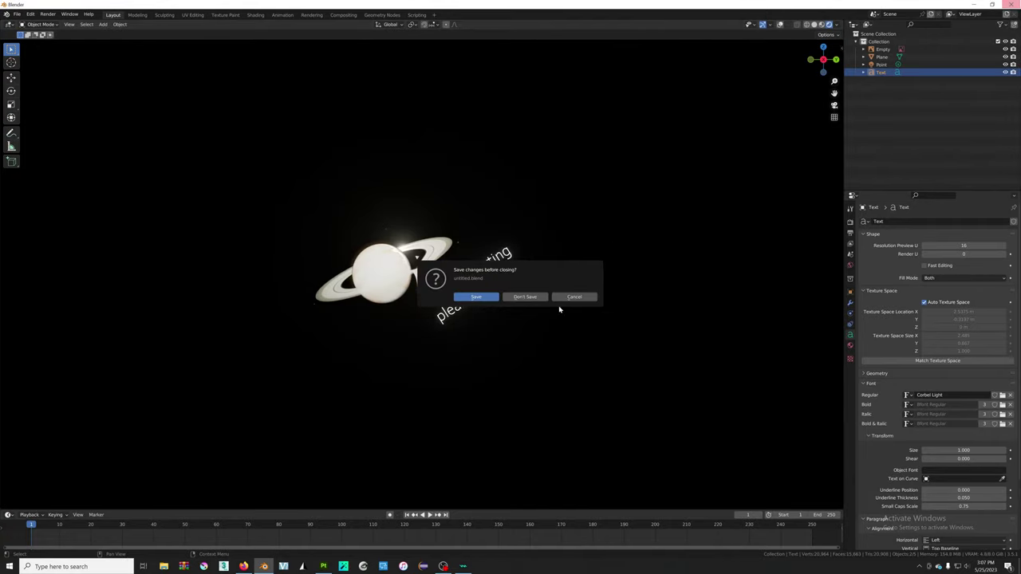
left_click(525, 297)
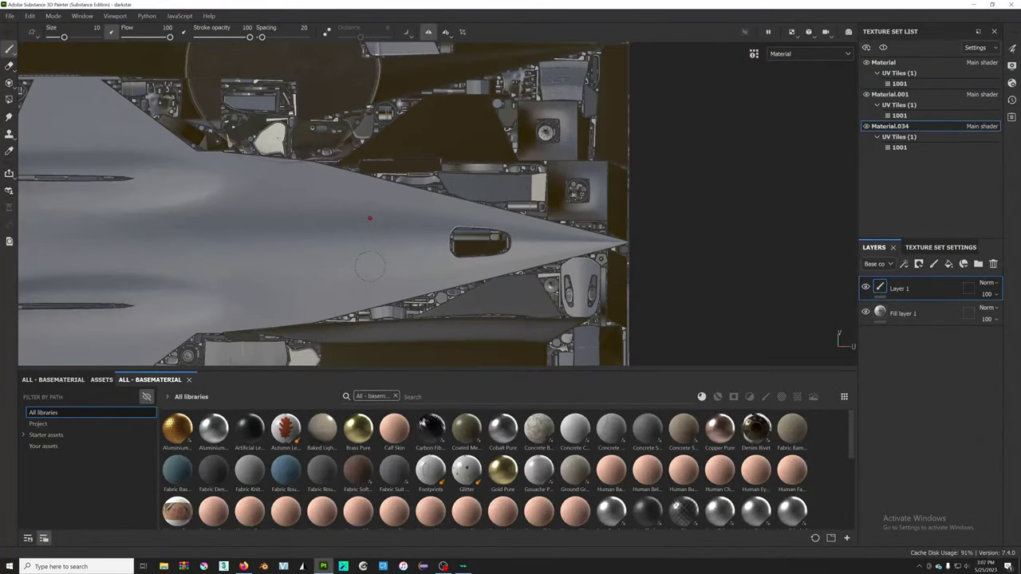
left_click(244, 566)
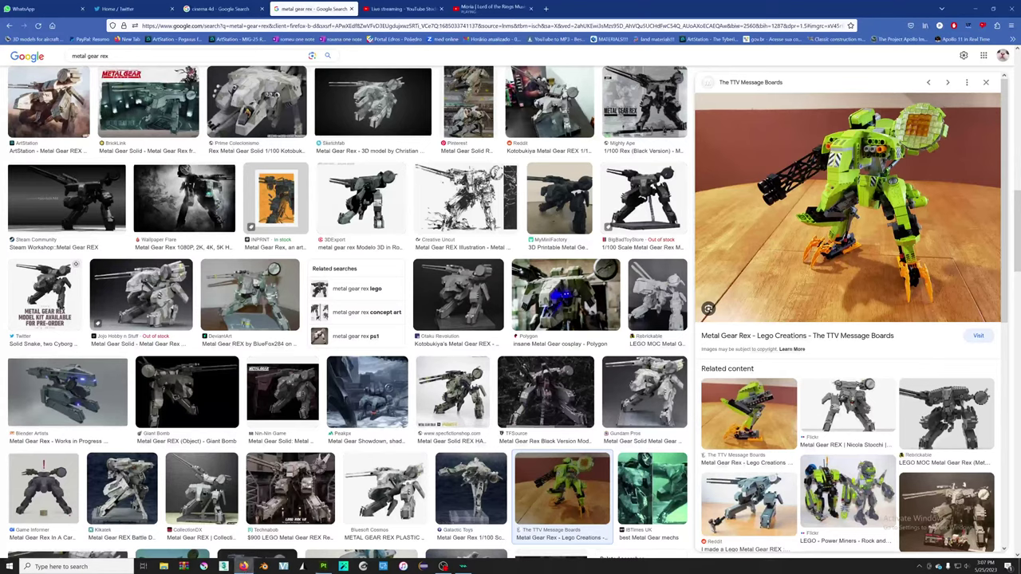
- Search Google Images for 'SR-71 without paint' and preview the Pinterest bare-metal nose photo
key("ctrl+l")
type("SRT")
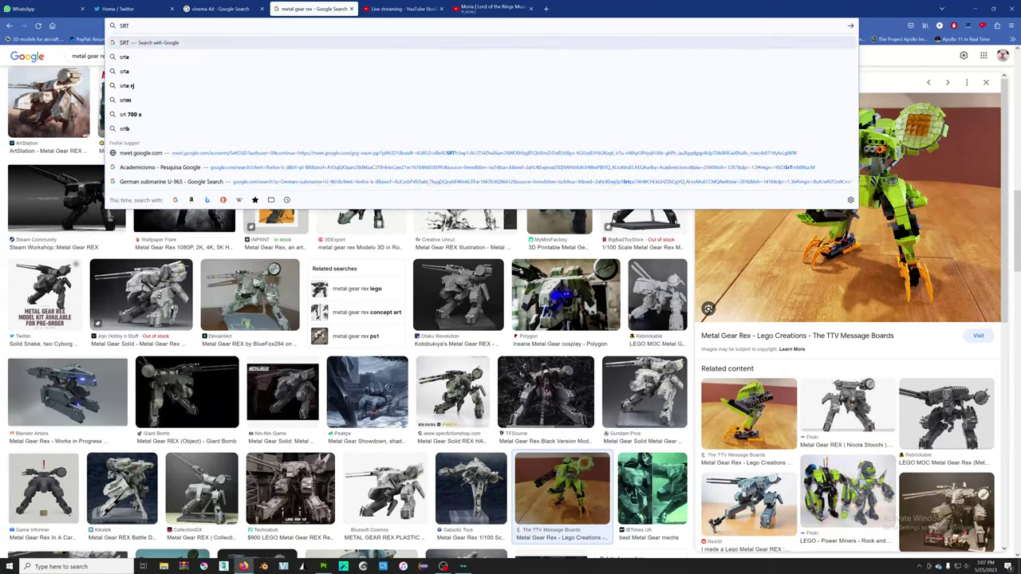
type("-71 with")
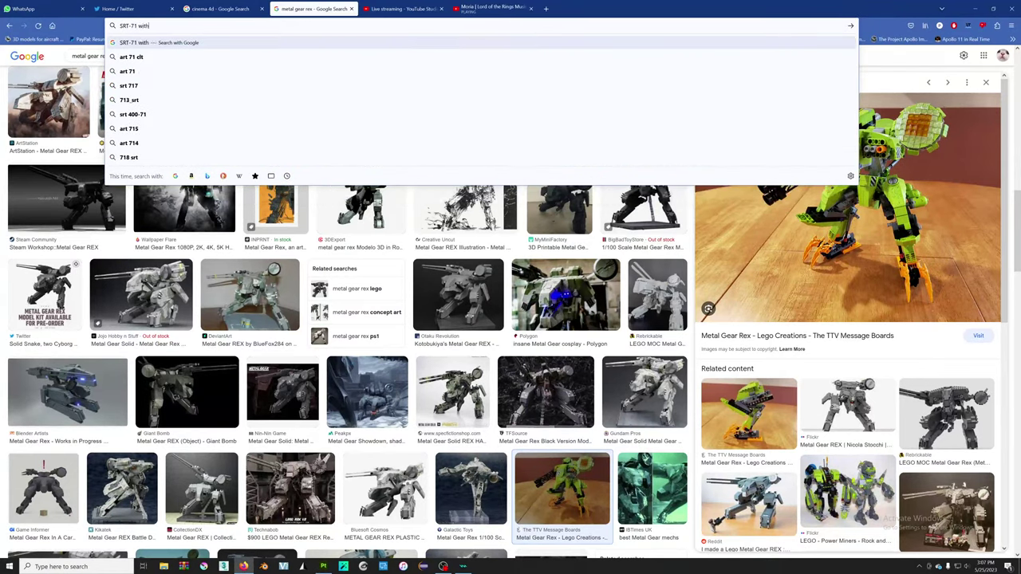
type("out paint")
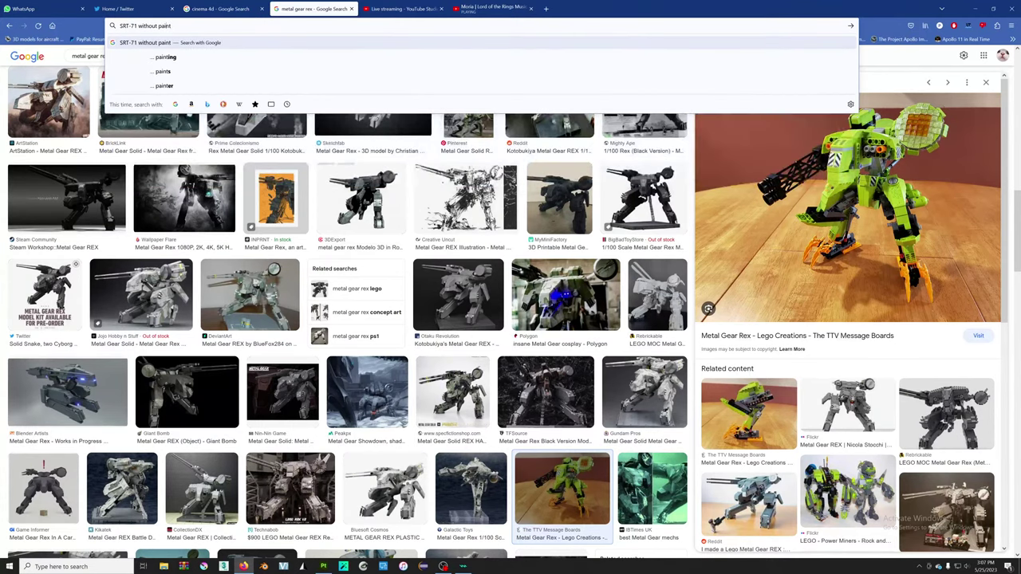
key("Delete")
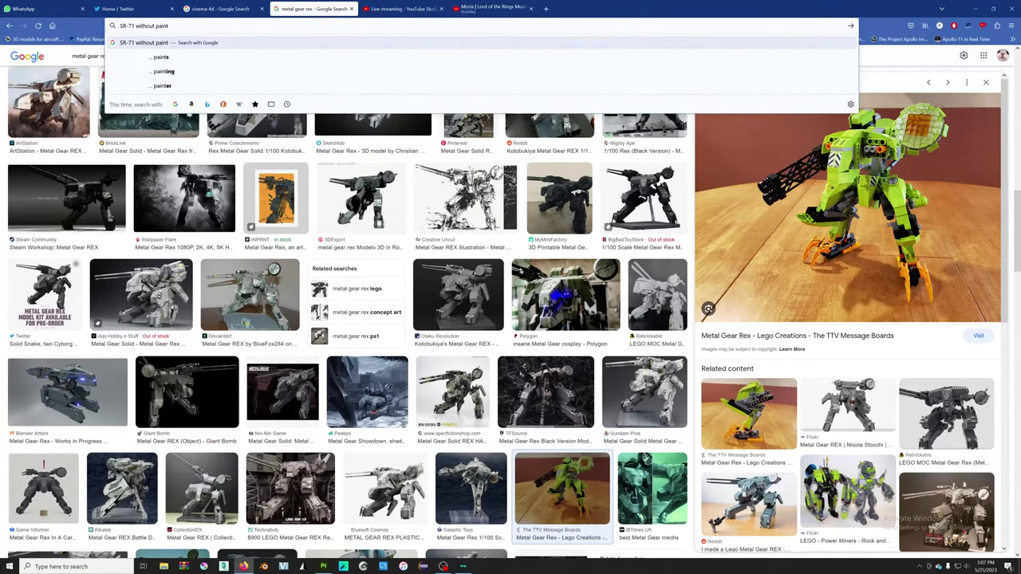
key("Return")
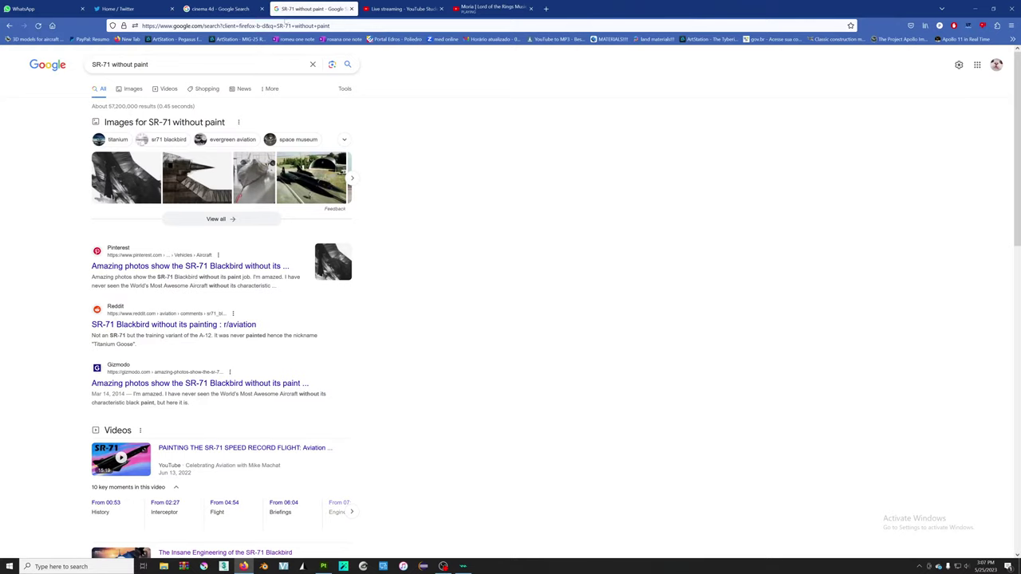
left_click(133, 89)
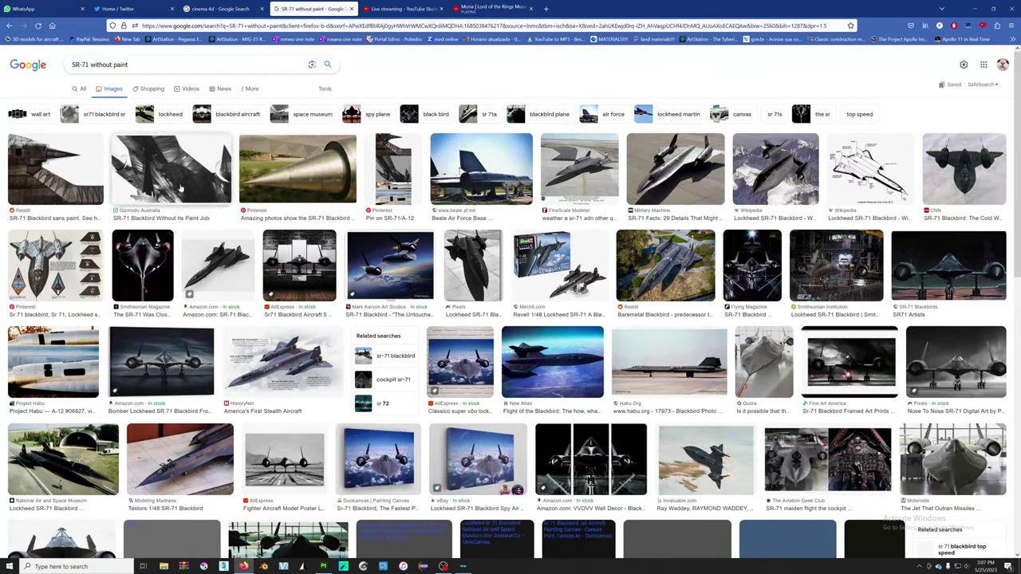
left_click(298, 169)
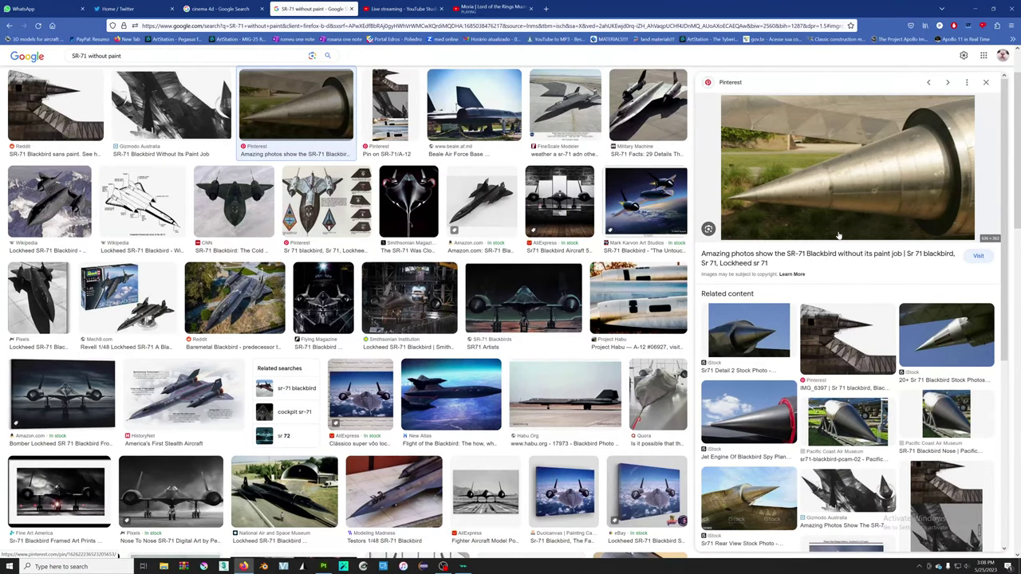
- Open the Reddit Blackbird, SR-71/A-12 pin and unpainted nose photos in new tabs
left_click(80, 128)
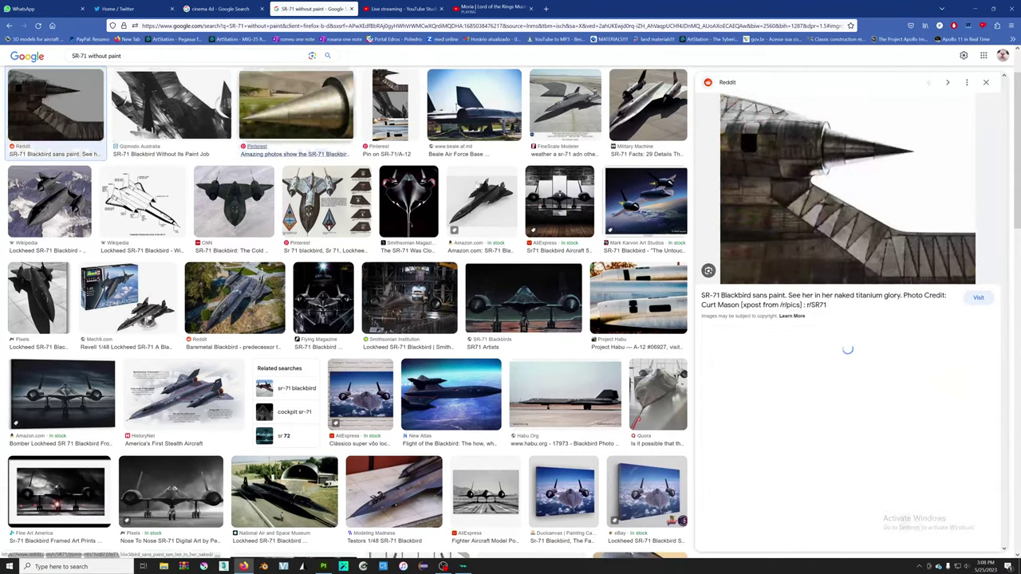
right_click(753, 218)
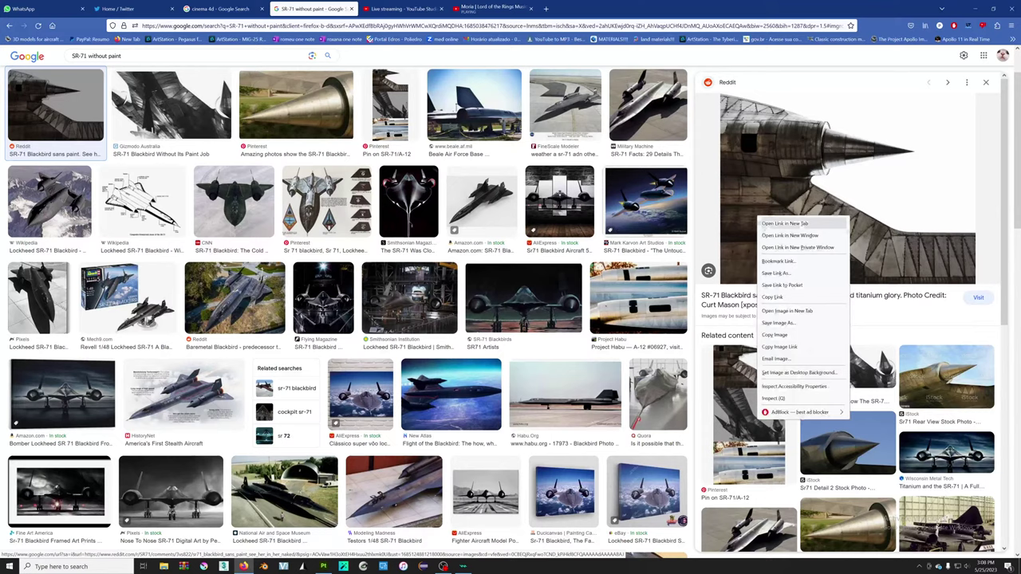
left_click(794, 312)
left_click(754, 387)
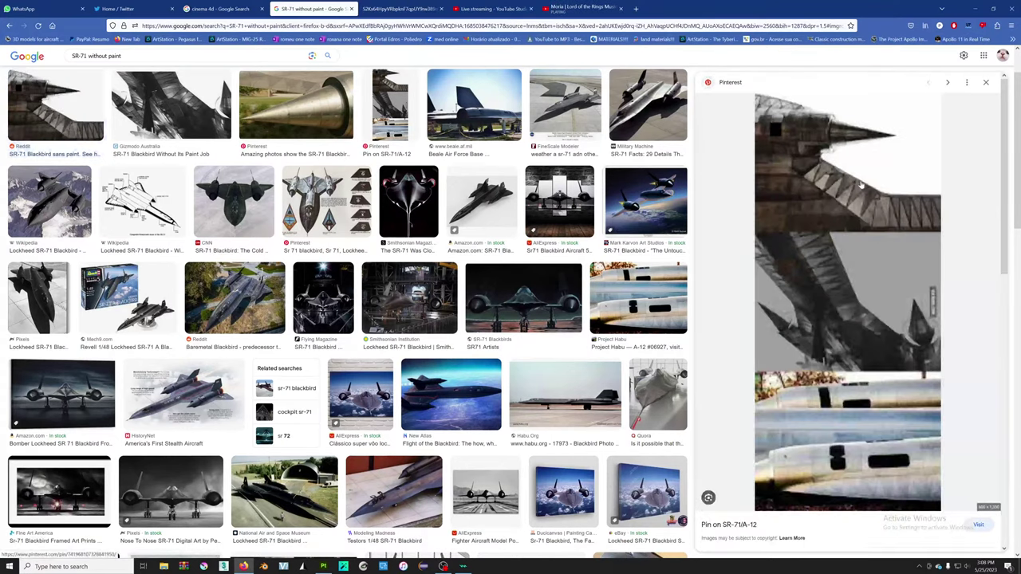
right_click(860, 183)
left_click(870, 277)
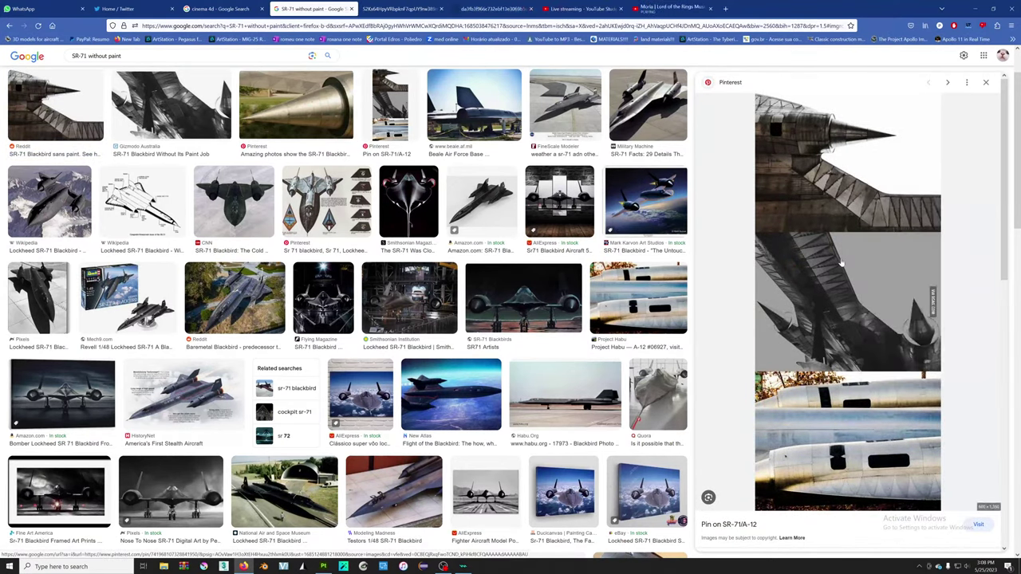
left_click(296, 104)
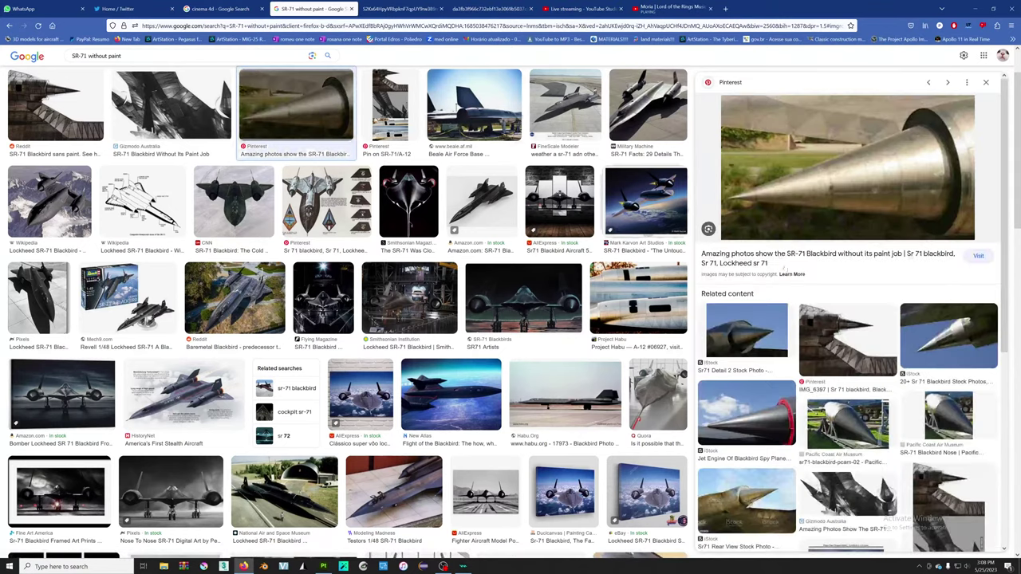
right_click(848, 188)
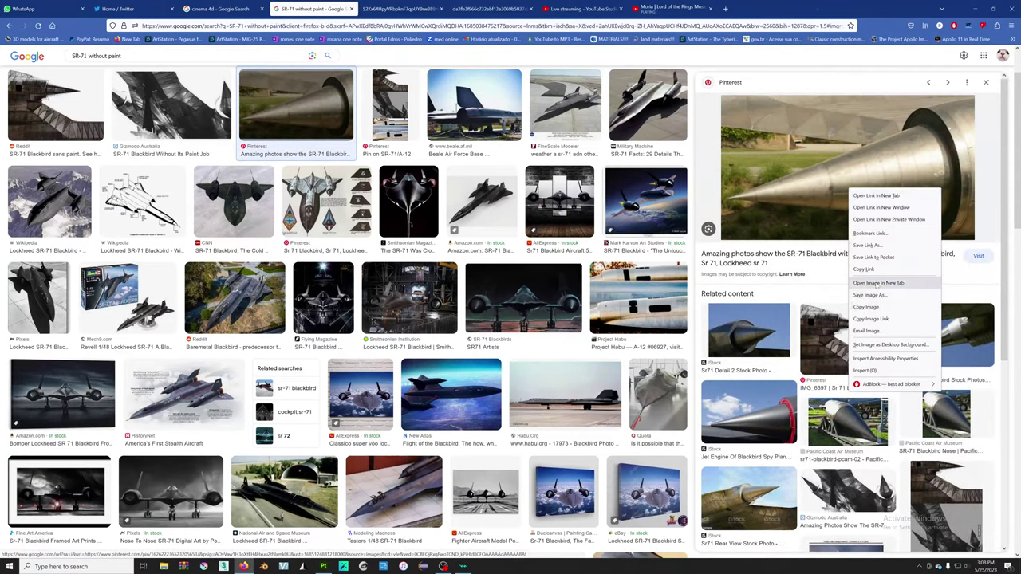
left_click(870, 278)
- Inspect the full-size SR-71 reference and the stacked photo collage tabs
scroll(375, 291, "down", 4)
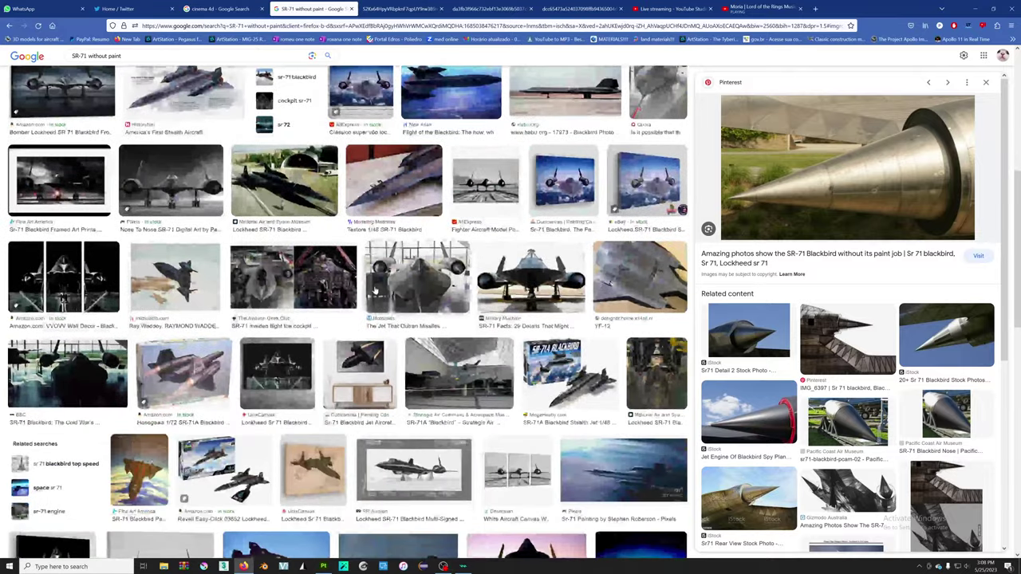
scroll(375, 291, "up", 5)
left_click(401, 8)
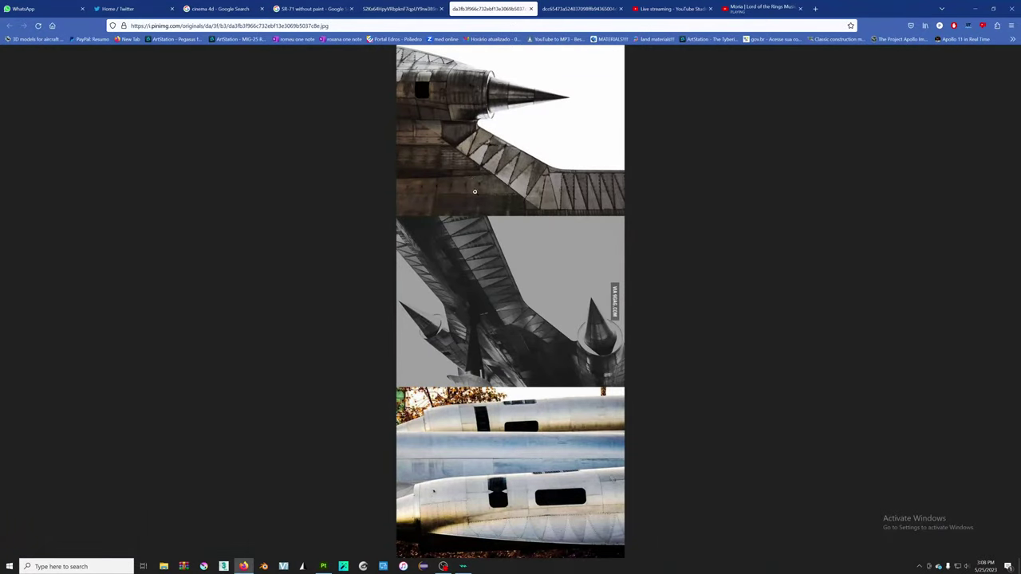
scroll(479, 419, "up", 8, "ctrl")
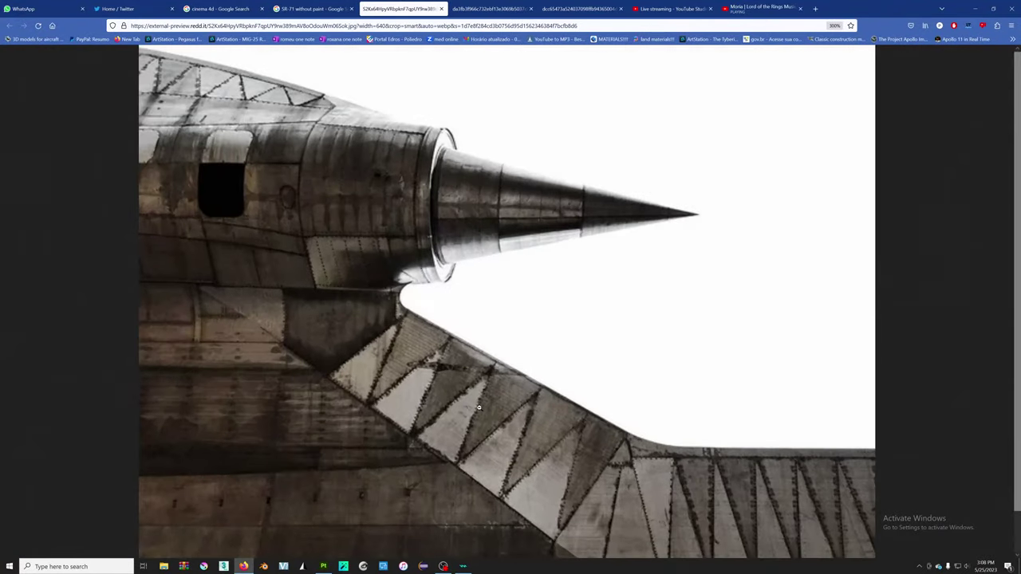
scroll(723, 140, "down", 1)
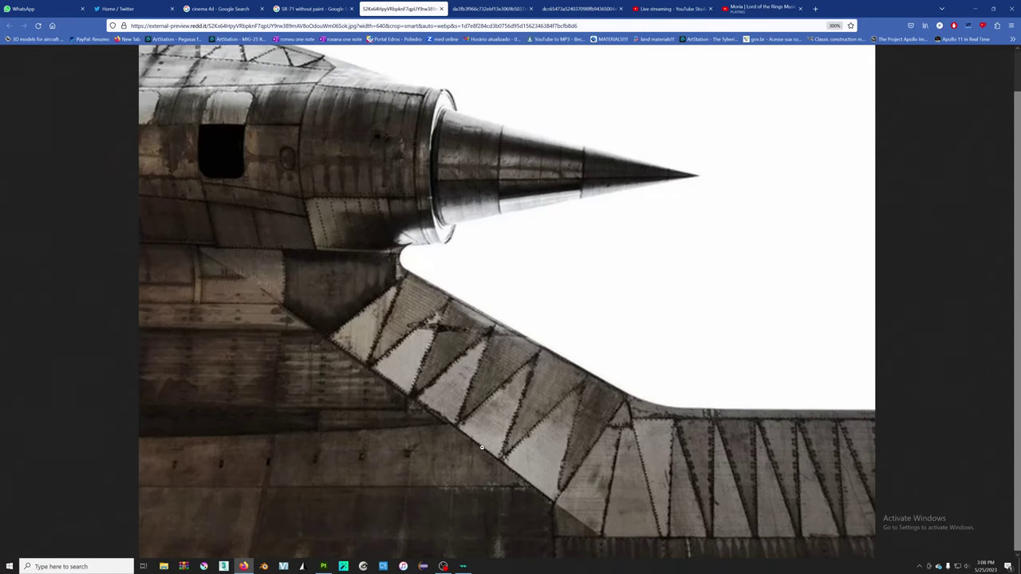
left_click(503, 15)
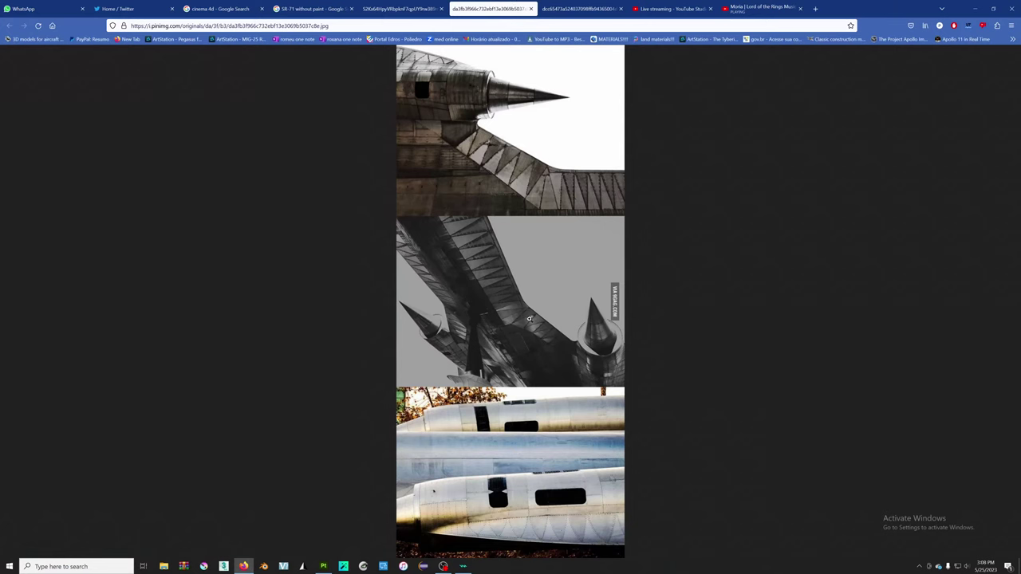
scroll(530, 323, "up", 2, "ctrl")
scroll(534, 330, "up", 2, "ctrl")
scroll(534, 329, "down", 10)
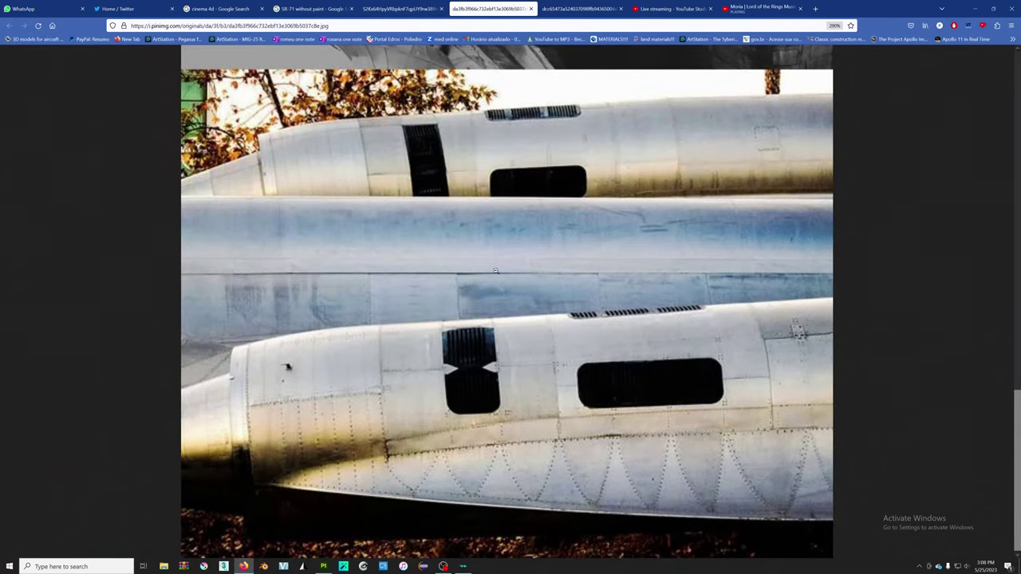
- Compare the nose-cone and fuselage panel reference tabs, then return to the image results
left_click(580, 9)
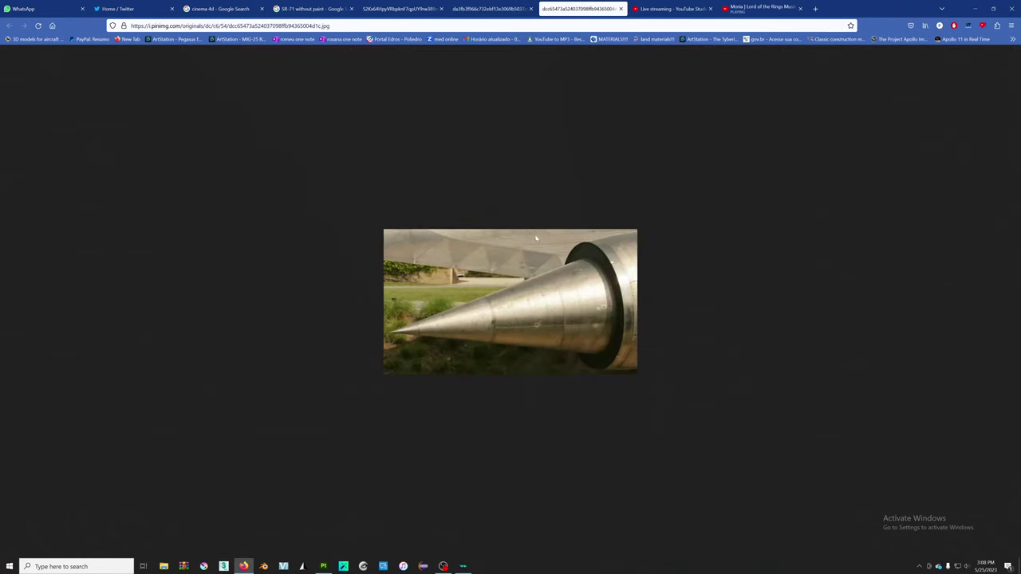
scroll(572, 334, "up", 2, "ctrl")
scroll(573, 334, "up", 2, "ctrl")
scroll(573, 334, "up", 1, "ctrl")
left_click(489, 8)
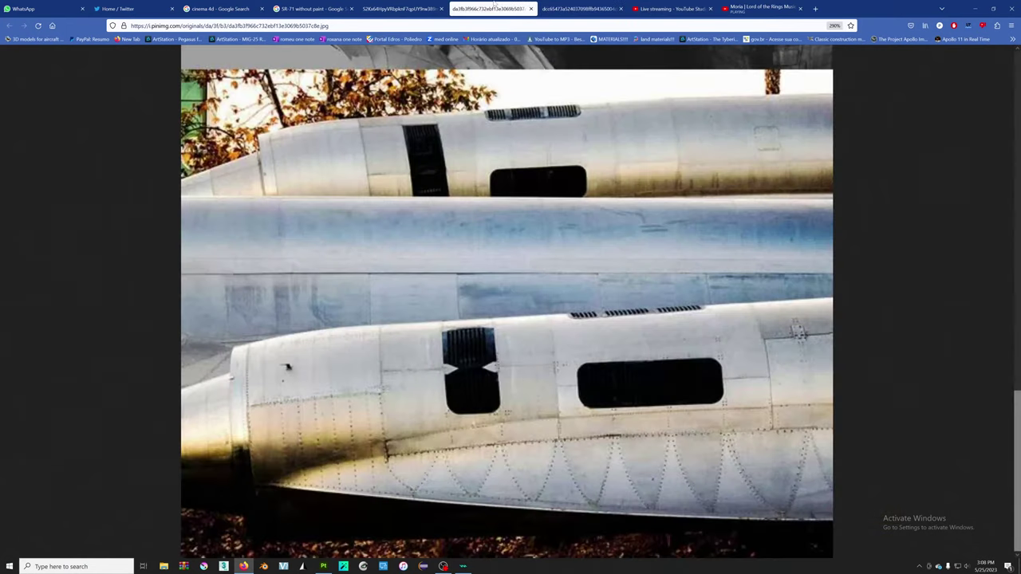
left_click_drag(775, 13, 682, 8)
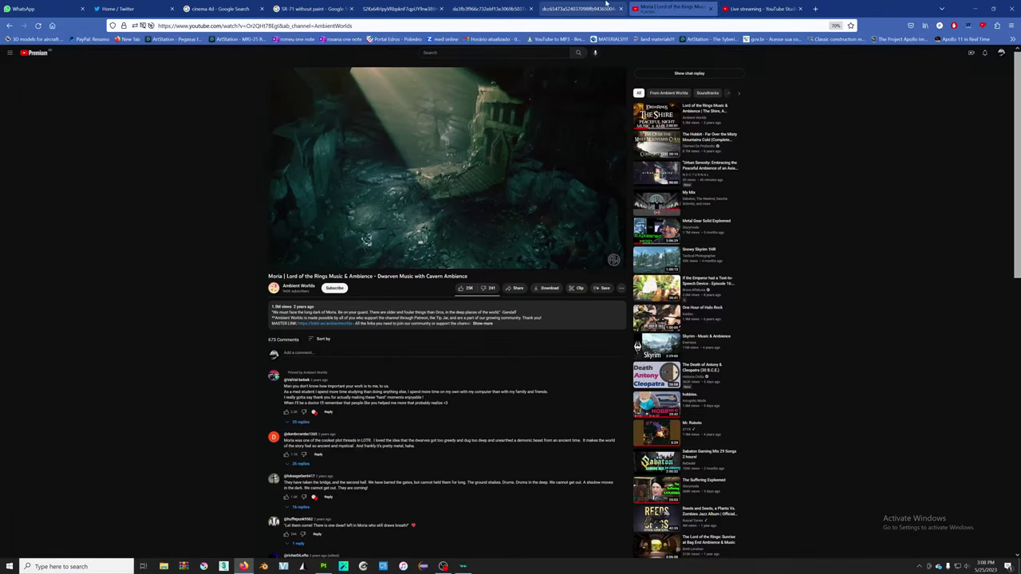
left_click(581, 8)
left_click(462, 4)
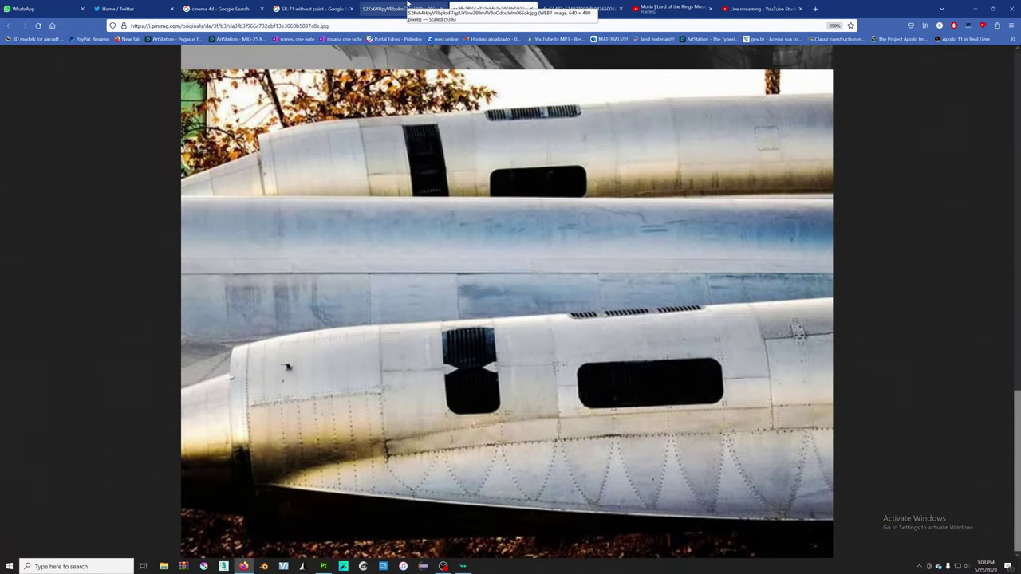
left_click(407, 5)
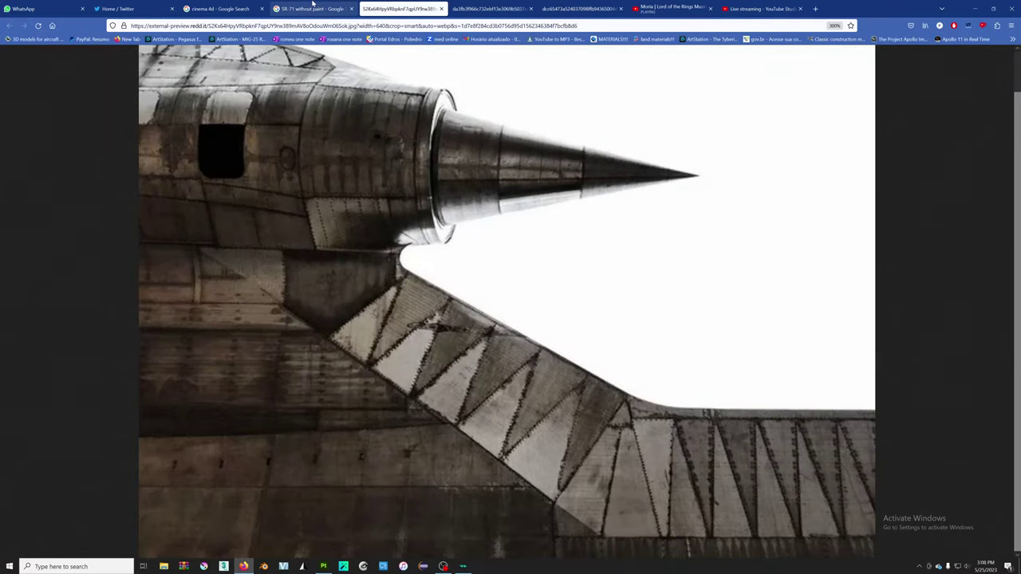
left_click(313, 5)
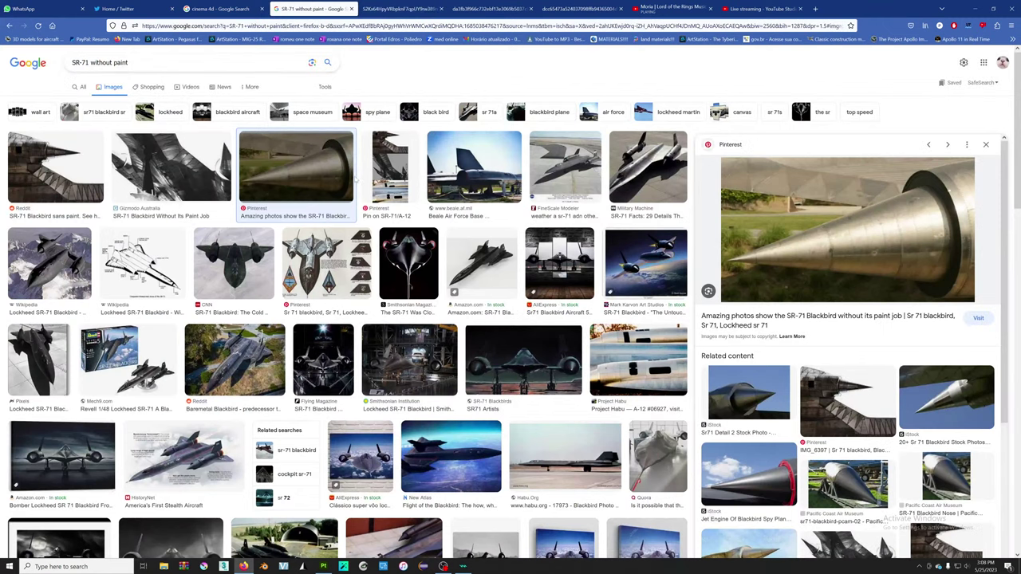
- View the SR-71 underbelly photo at full resolution, then close its pages
left_click(190, 177)
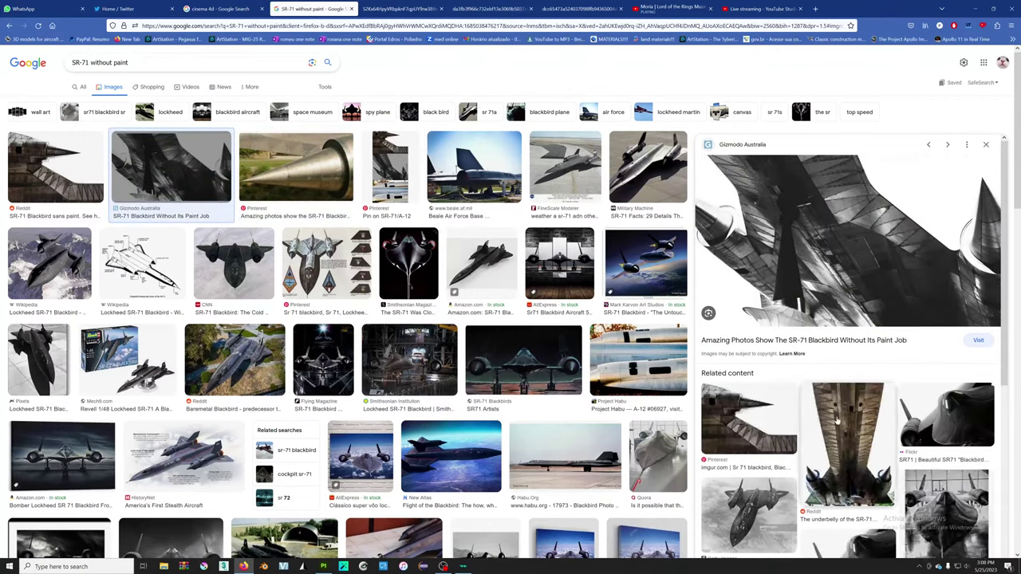
left_click(836, 421)
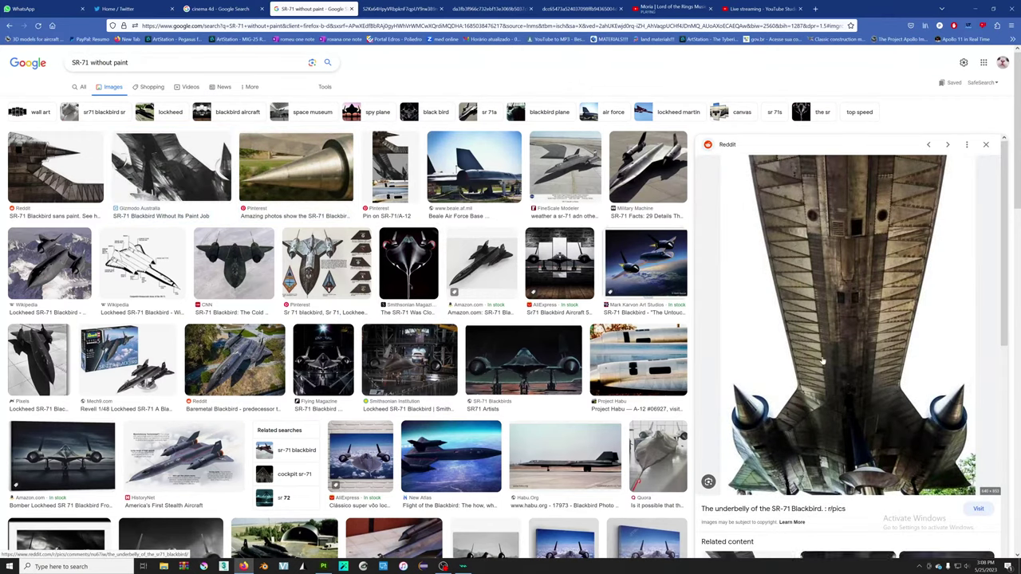
left_click(823, 361)
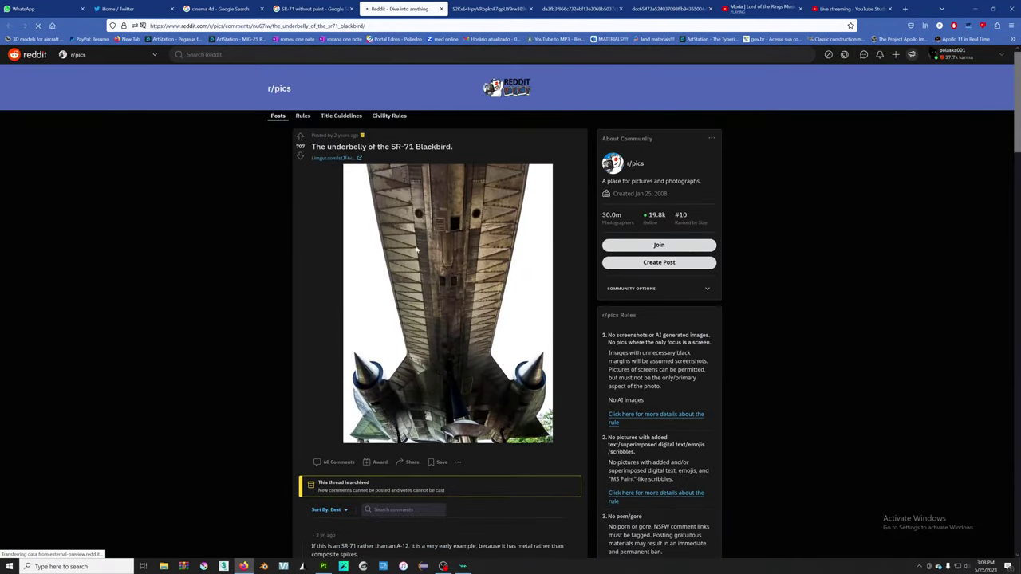
left_click(422, 244)
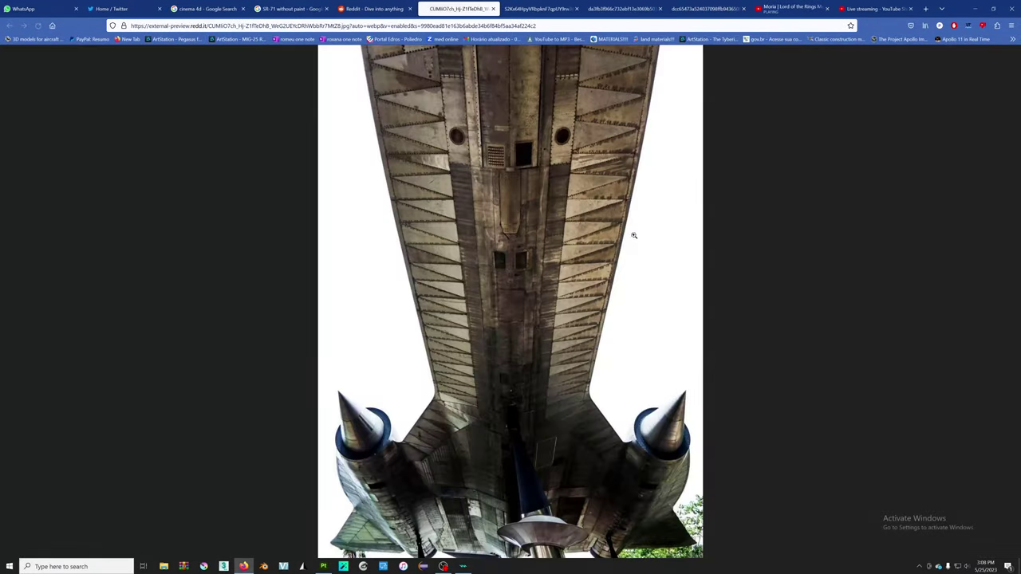
left_click(514, 200)
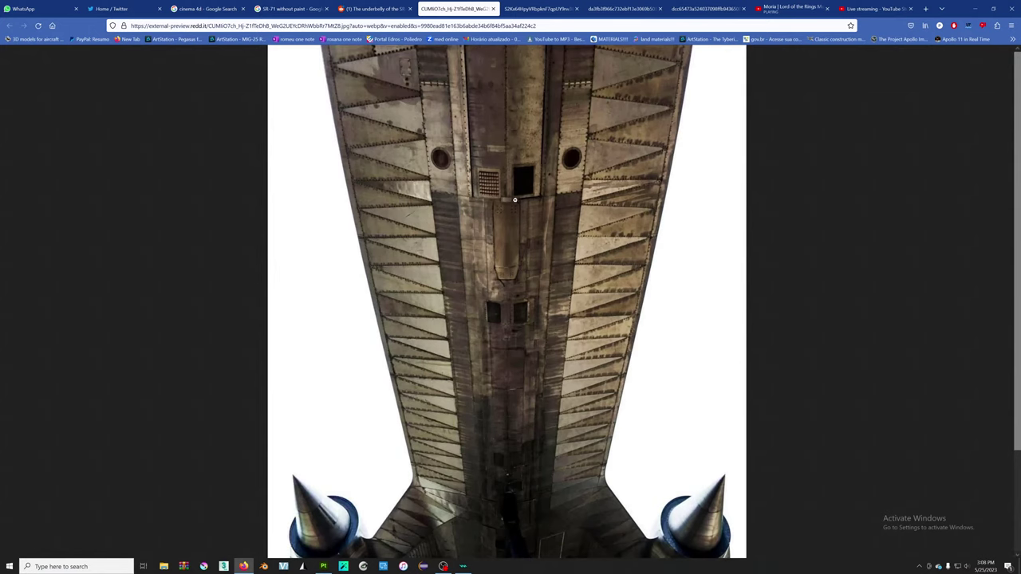
scroll(515, 199, "down", 2)
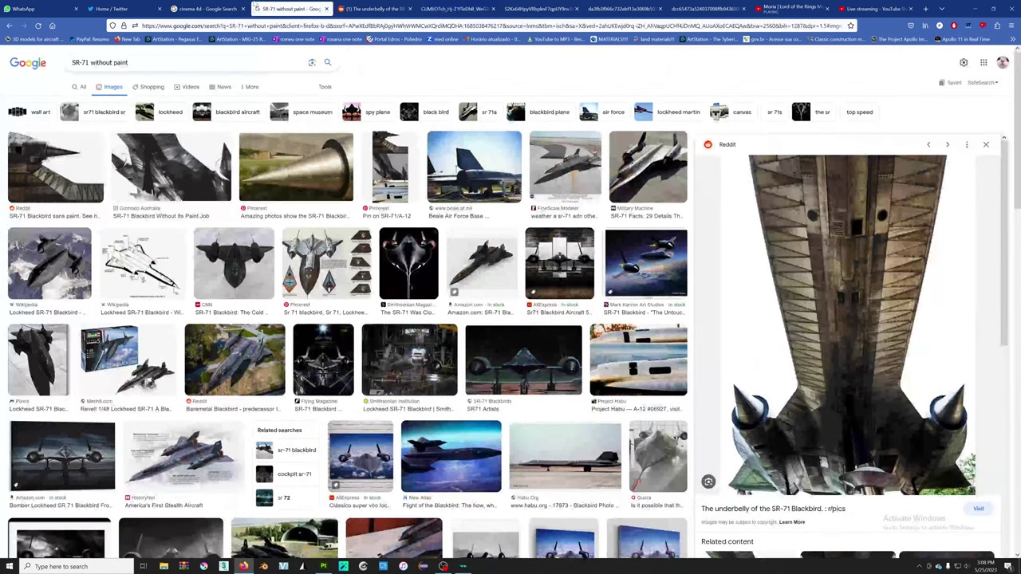
left_click(291, 9)
left_click(407, 9)
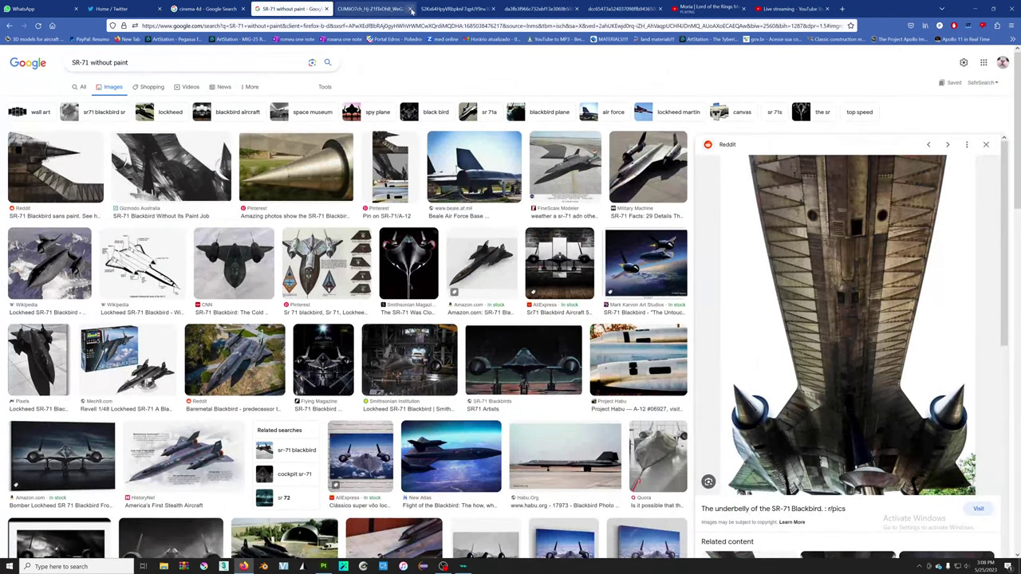
left_click(407, 9)
- Preview the sans-paint Blackbird and Gizmodo photos and scroll through more results
left_click(54, 162)
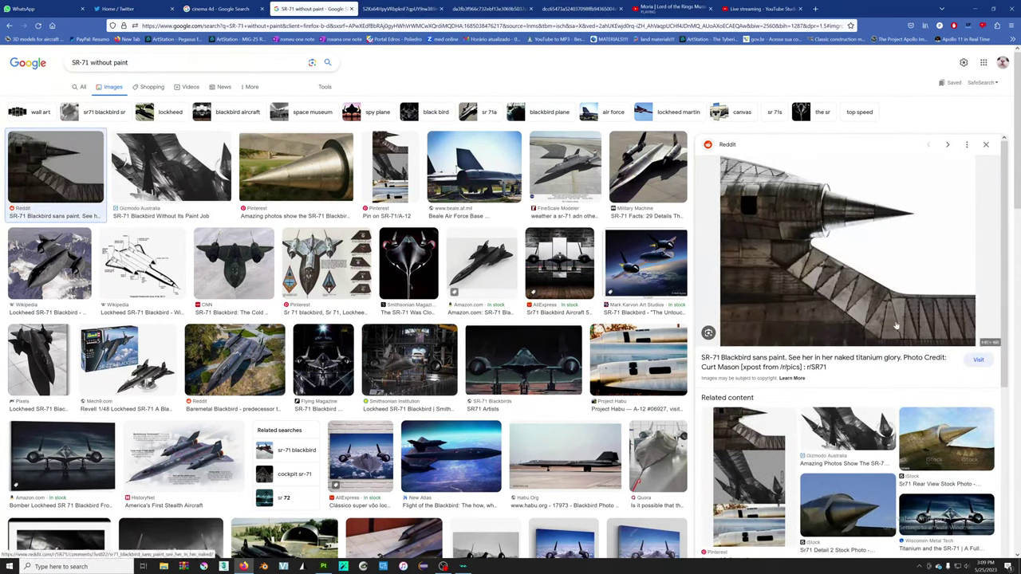
scroll(898, 327, "down", 3)
left_click(845, 206)
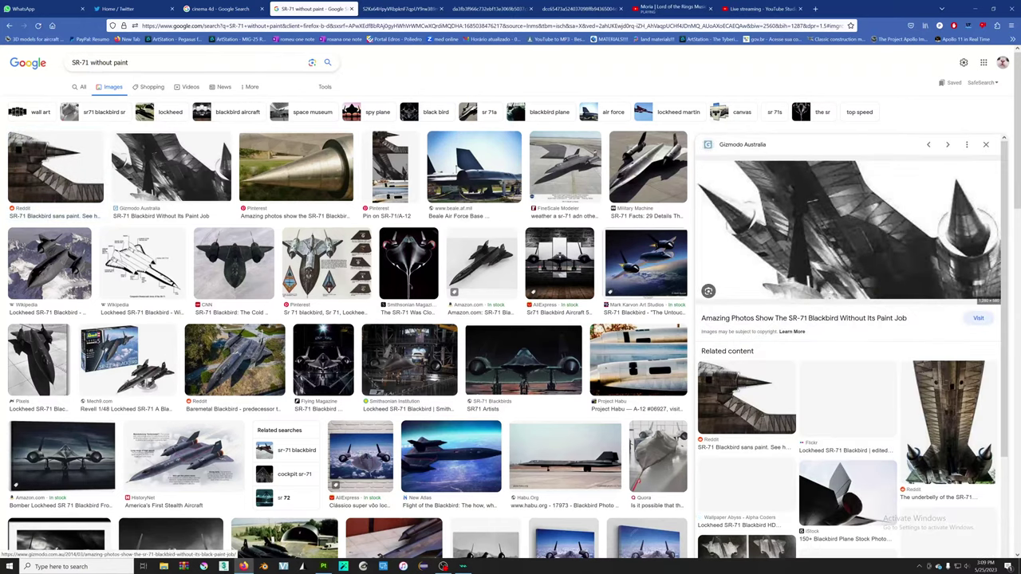
scroll(830, 298, "down", 3)
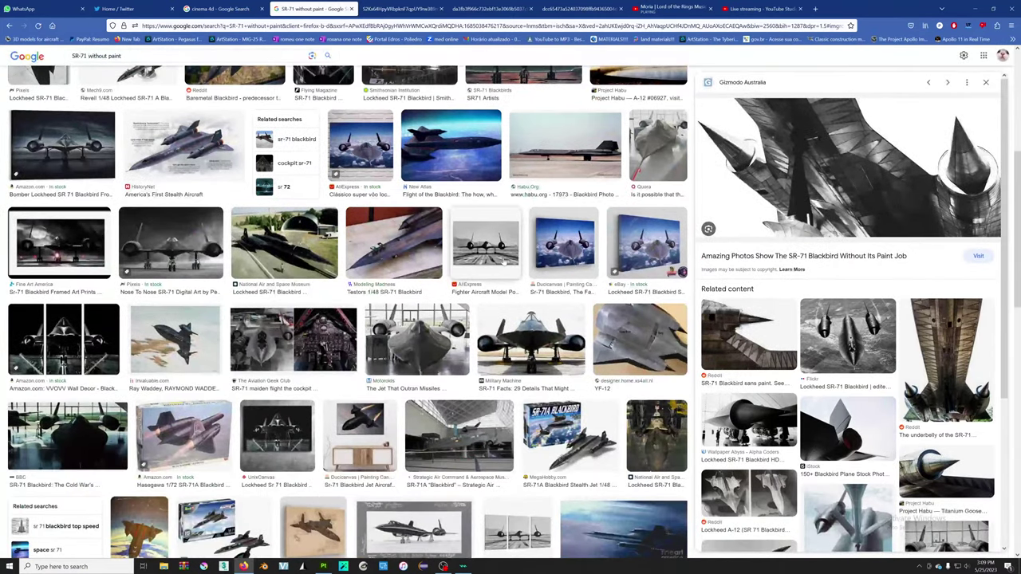
scroll(503, 261, "down", 2)
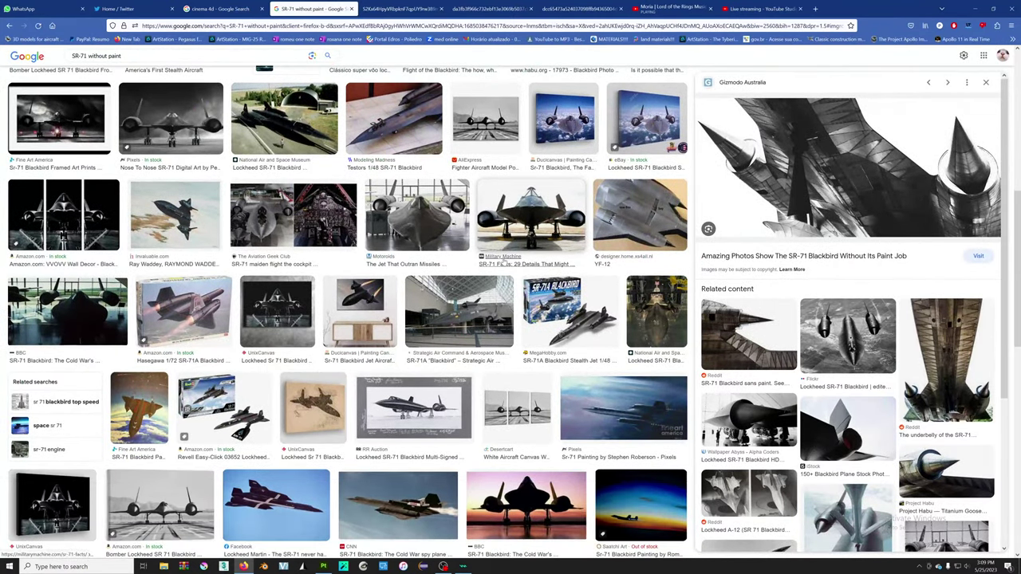
scroll(503, 262, "down", 4)
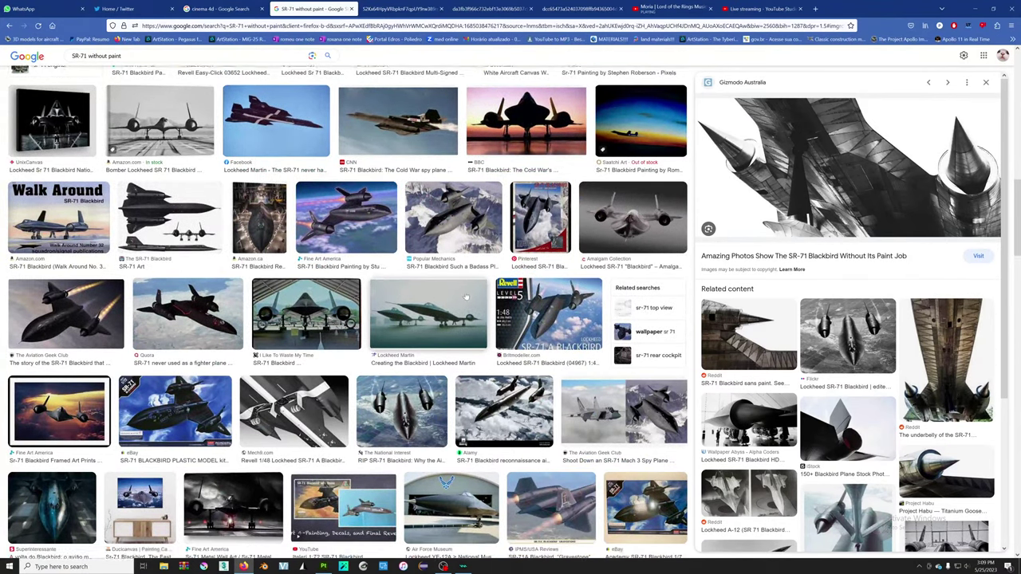
scroll(465, 299, "down", 1)
scroll(465, 299, "down", 1)
scroll(184, 264, "down", 2)
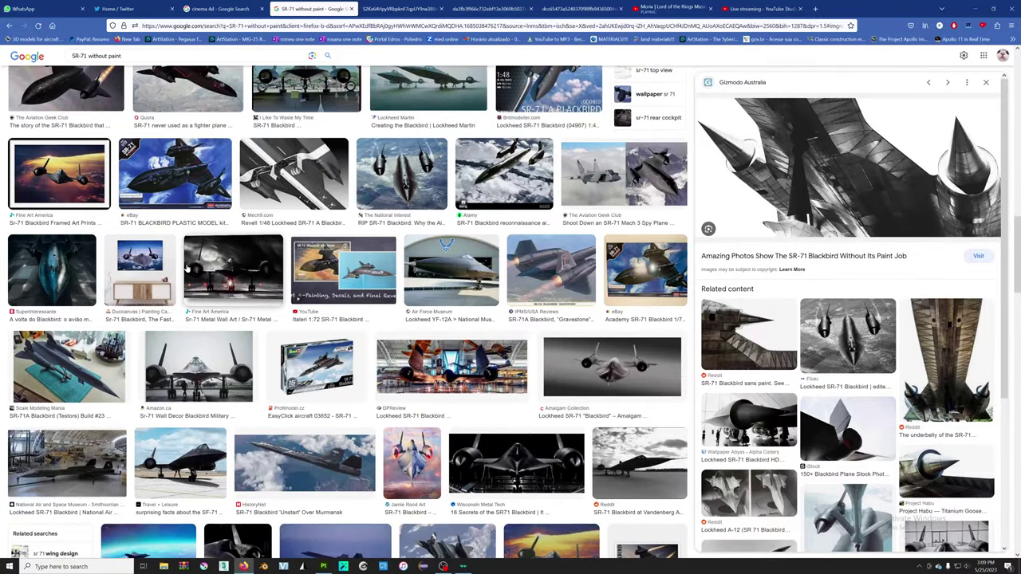
scroll(177, 262, "down", 3)
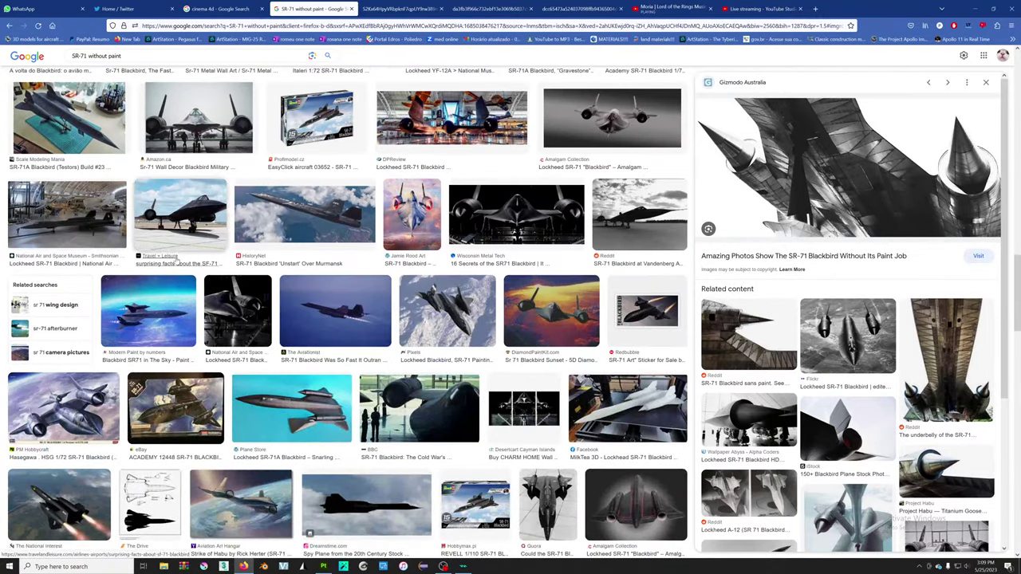
scroll(177, 261, "down", 3)
scroll(199, 311, "down", 3)
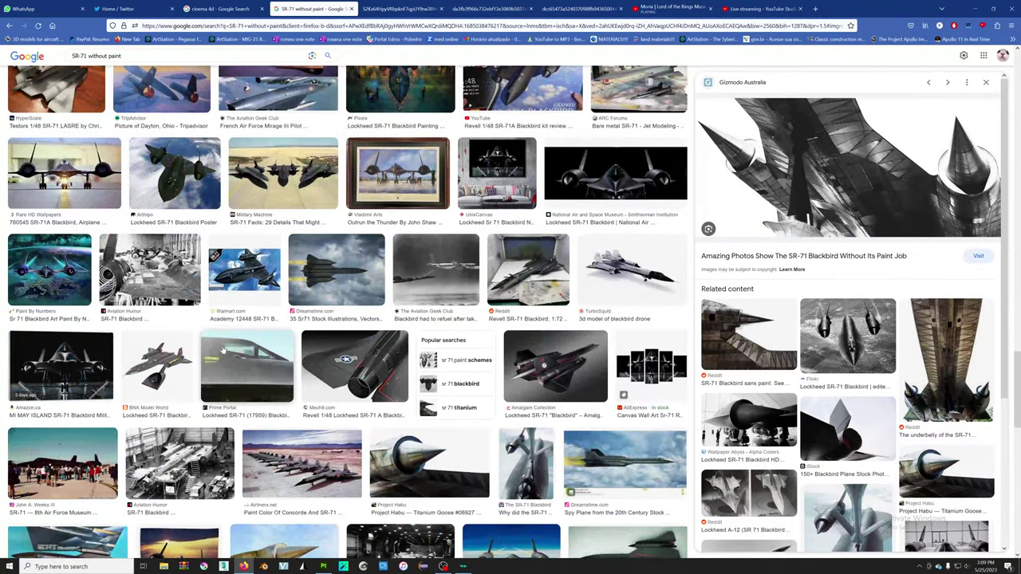
scroll(229, 336, "up", 1)
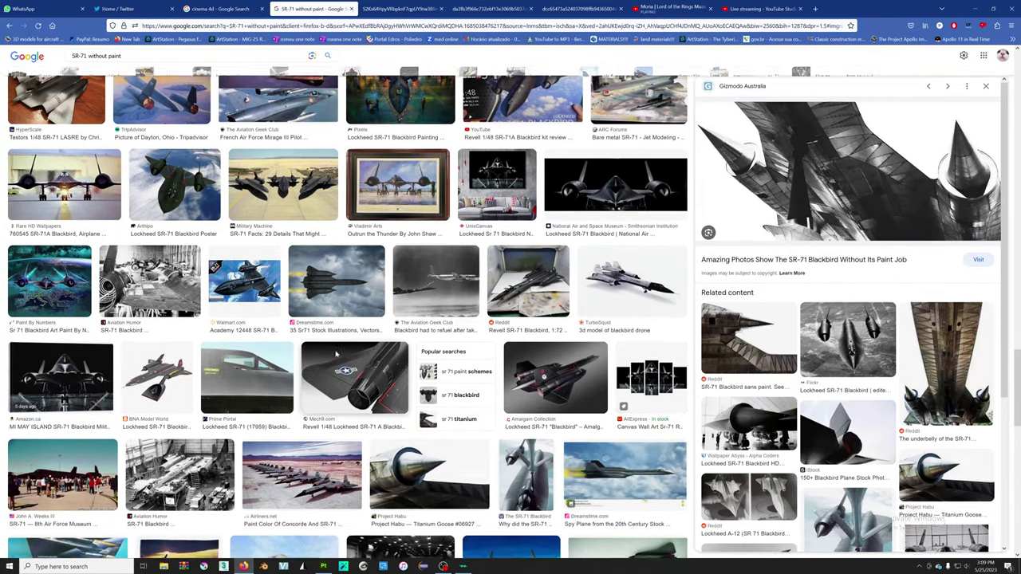
scroll(766, 319, "down", 3)
- Open the Project Habu titanium nose-cone photo in a new tab
left_click(776, 297)
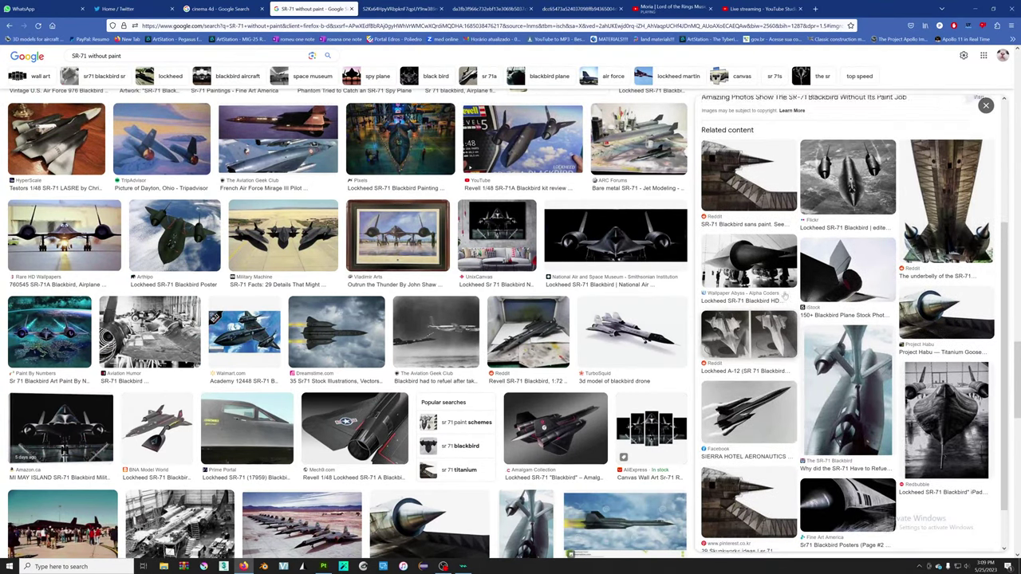
left_click(848, 274)
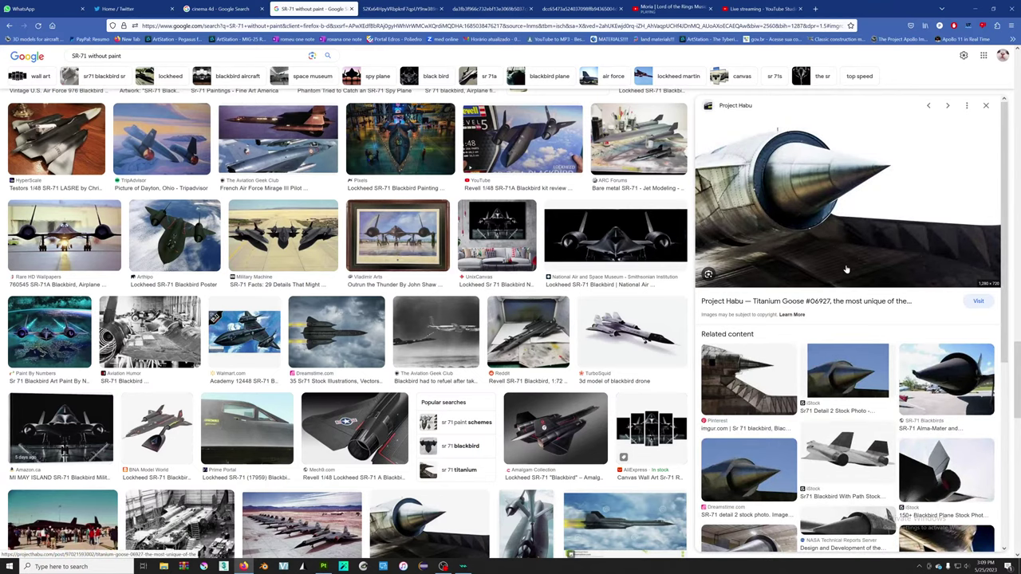
right_click(829, 231)
left_click(870, 322)
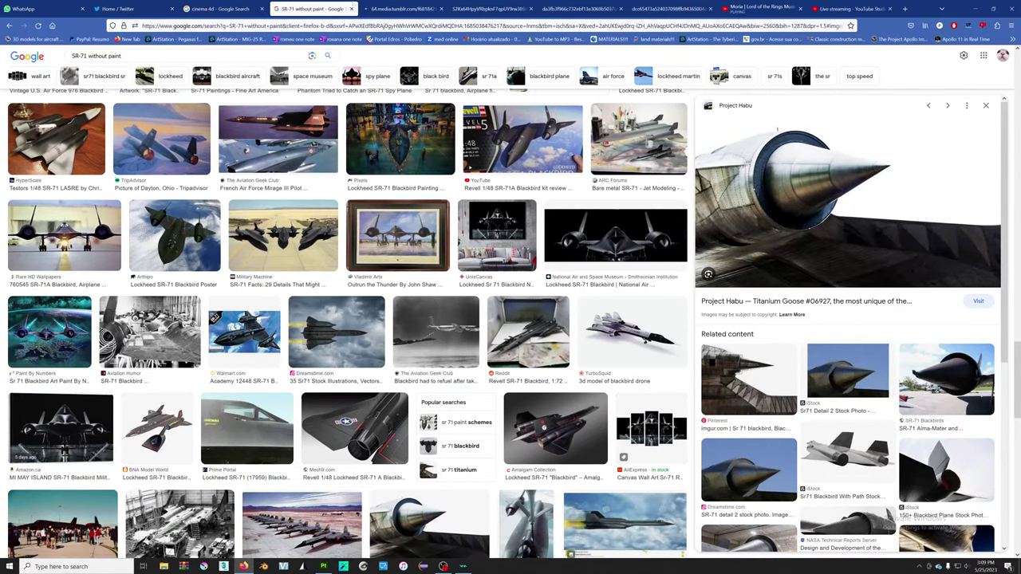
- Open the Project Habu nose-cone image on its own in a new tab
left_click(395, 9)
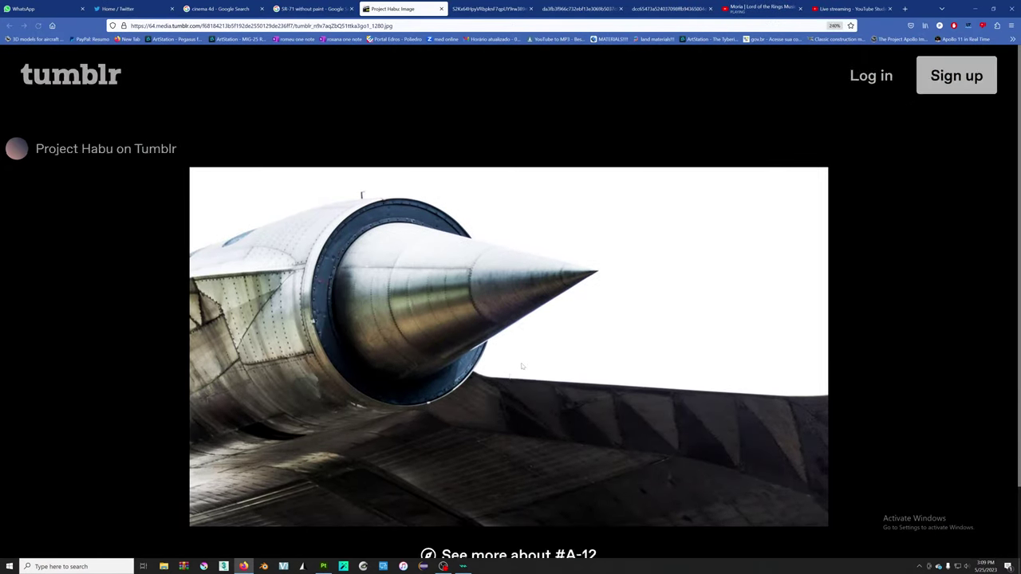
scroll(409, 263, "down", 1, "ctrl")
right_click(433, 276)
left_click(471, 281)
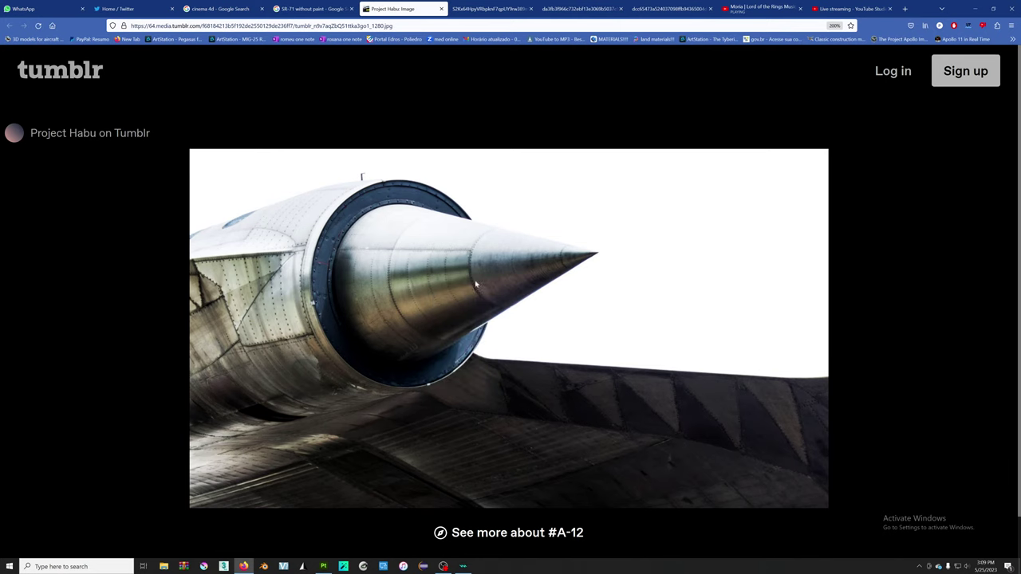
- Inspect the standalone nose-cone image and reset its zoom to fit
left_click(458, 9)
scroll(455, 295, "up", 2, "ctrl")
scroll(451, 304, "up", 2, "ctrl")
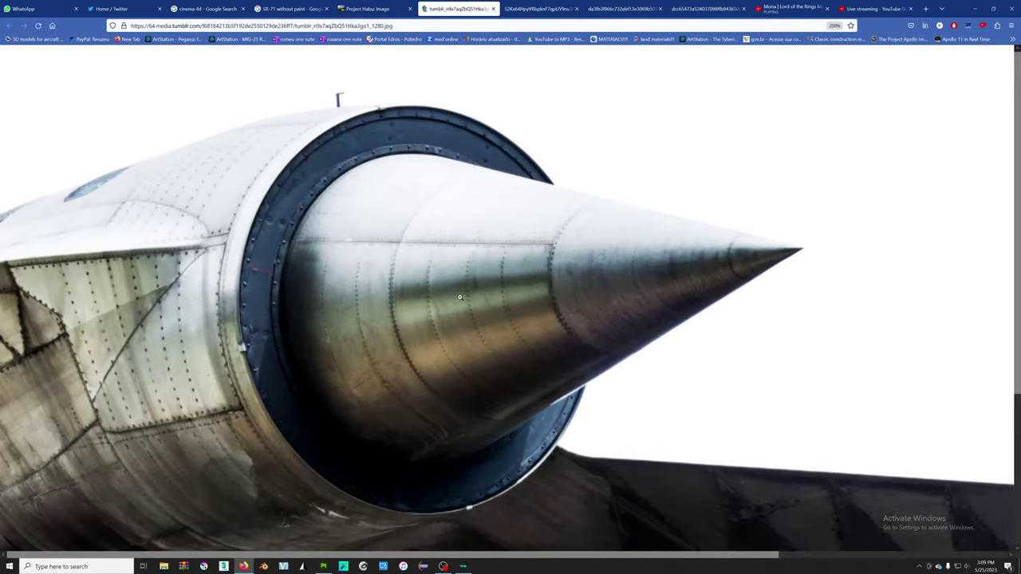
scroll(447, 307, "down", 2)
scroll(445, 309, "up", 2, "ctrl")
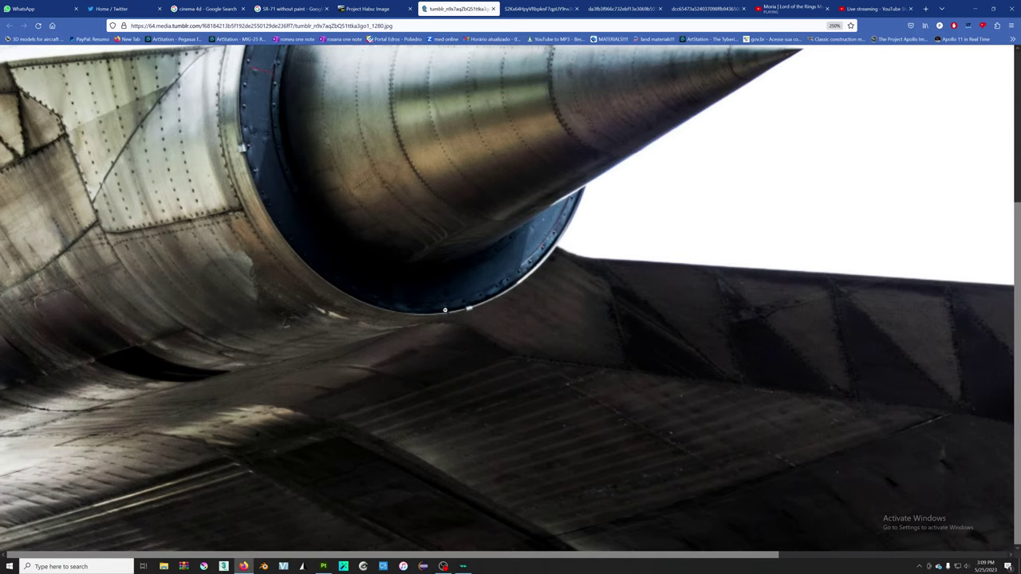
scroll(445, 309, "up", 2)
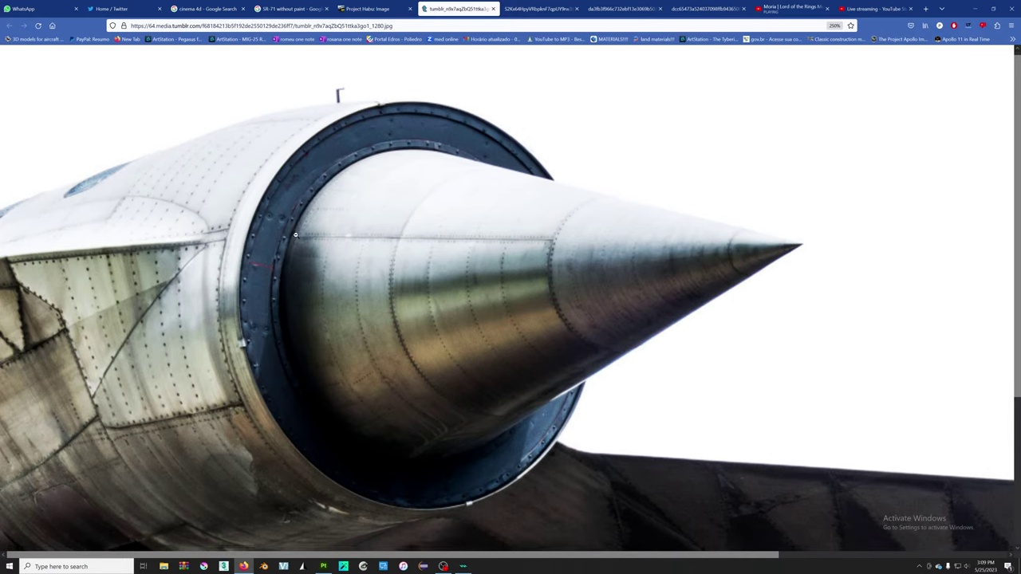
scroll(295, 236, "down", 2)
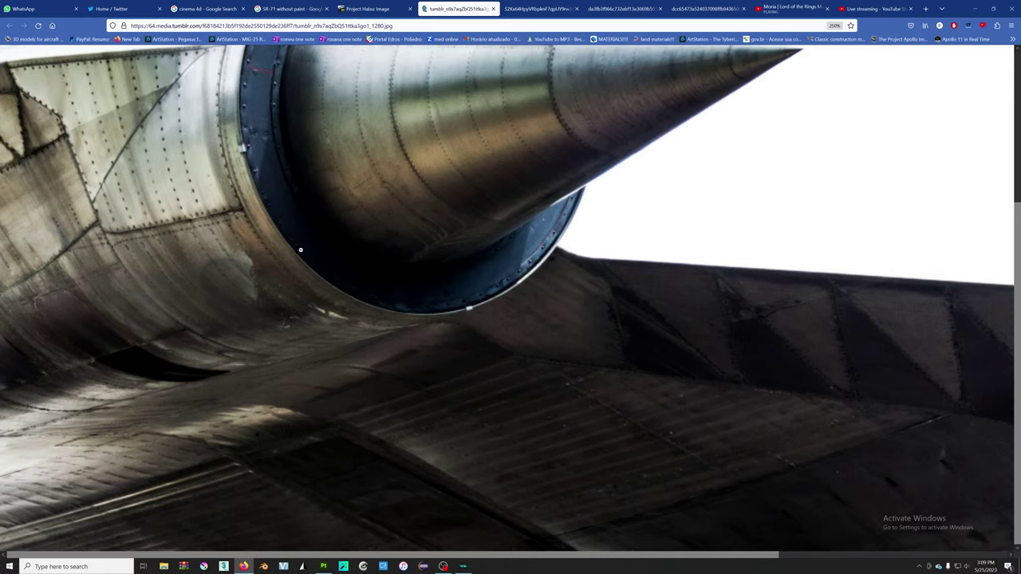
scroll(155, 321, "up", 2)
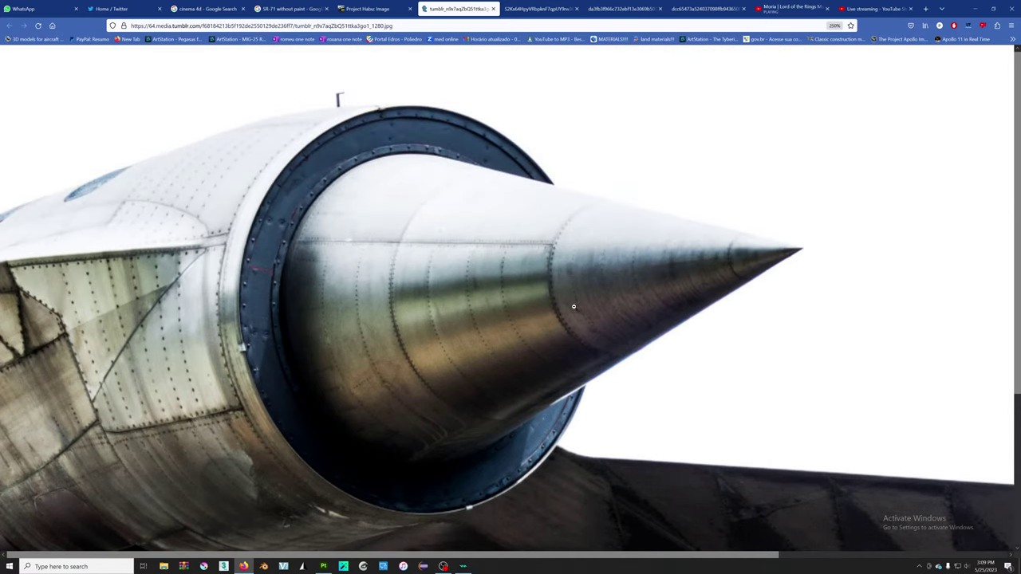
key("ctrl+0")
- Open the Tumblr #A-12 tag page from the Project Habu post
left_click(355, 5)
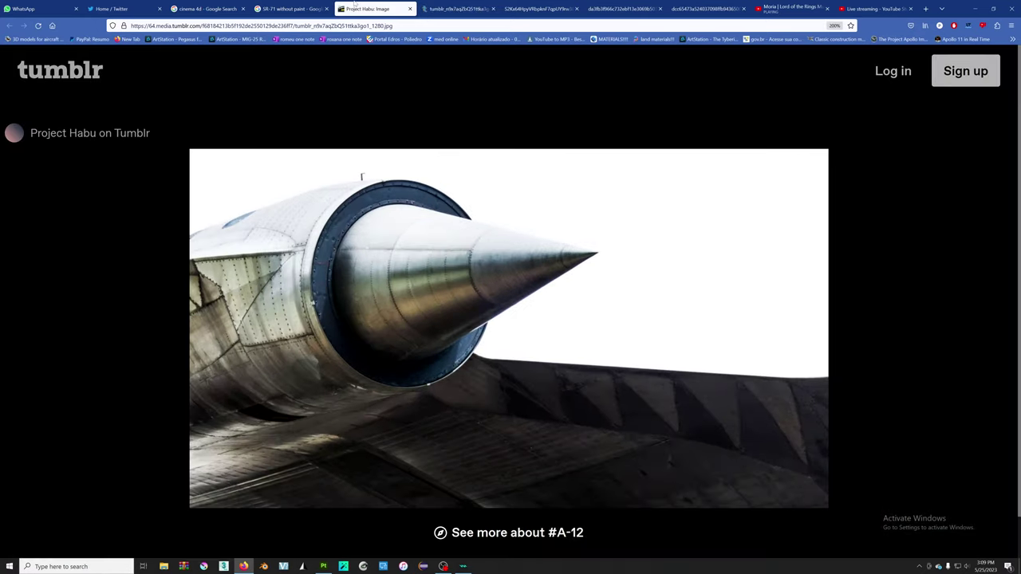
scroll(691, 412, "down", 1)
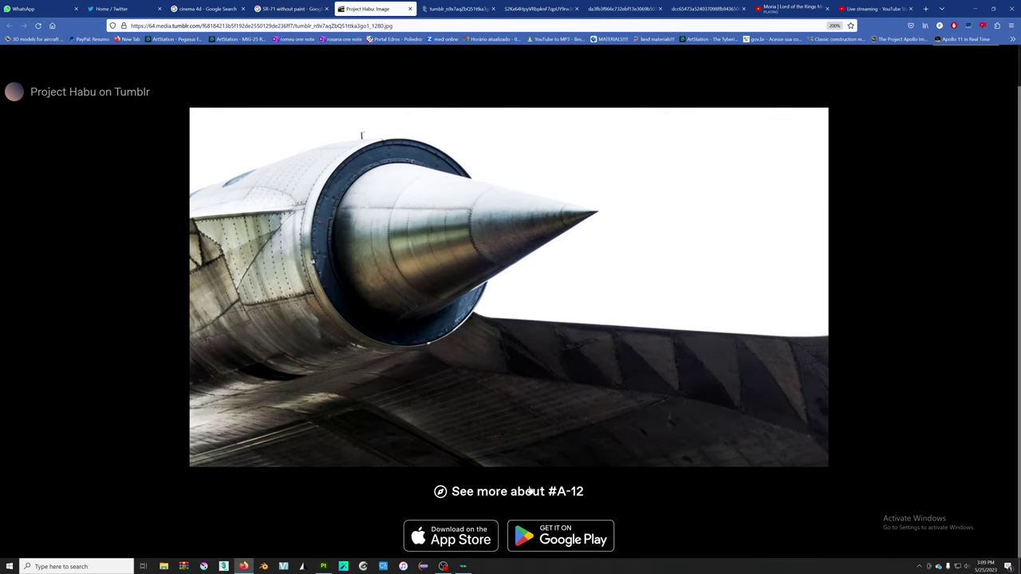
left_click(529, 491)
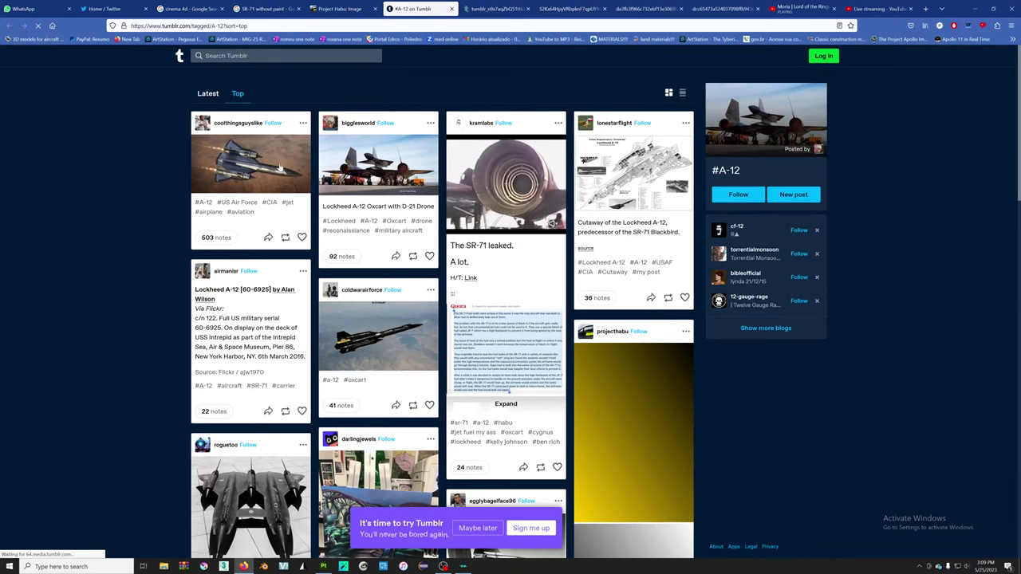
- Scroll through the #A-12 feed of A-12 and SR-71 photos and cutaways
scroll(510, 303, "down", 1)
scroll(511, 304, "down", 2)
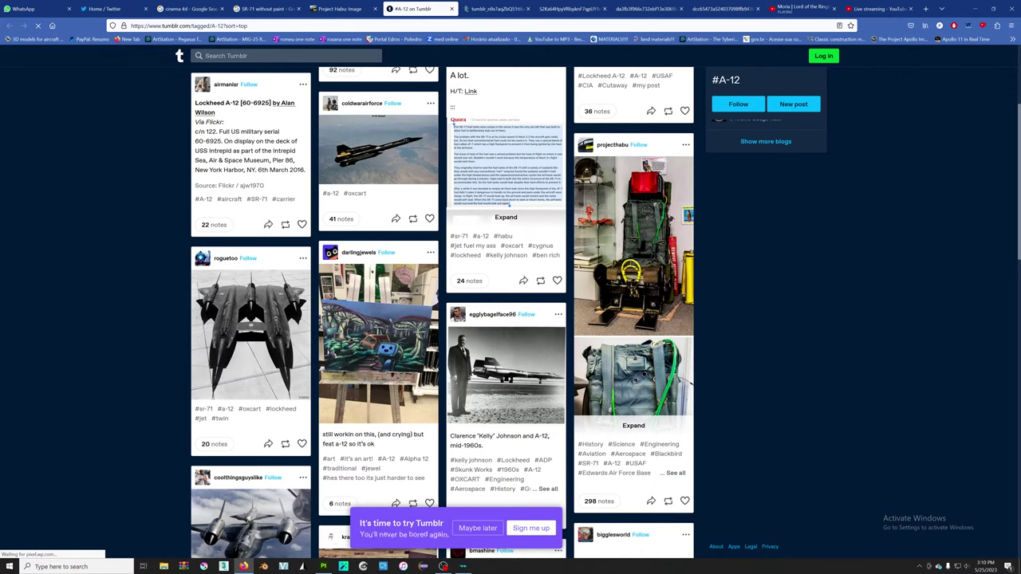
scroll(511, 304, "down", 2)
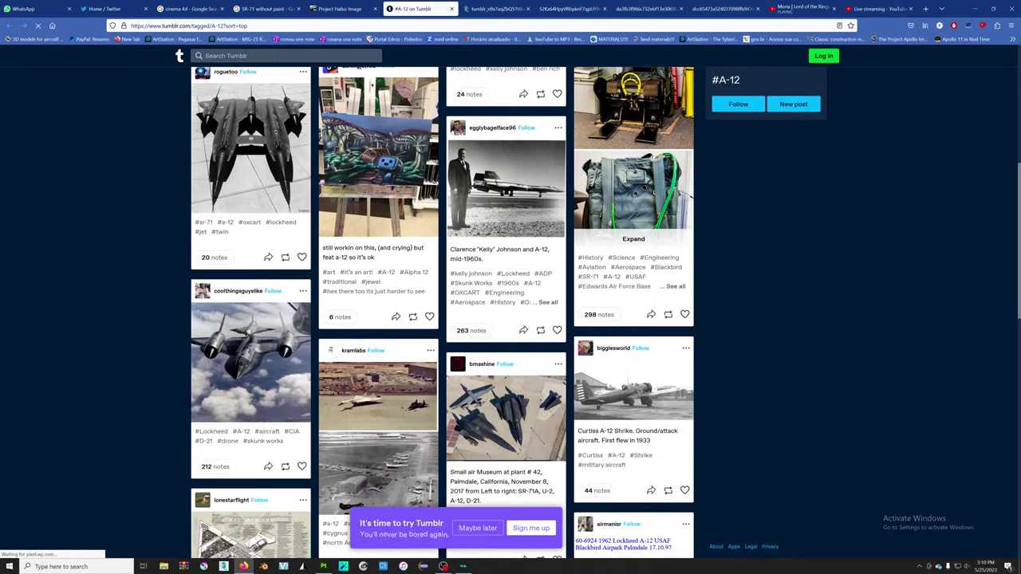
scroll(279, 163, "down", 3)
scroll(279, 163, "down", 1)
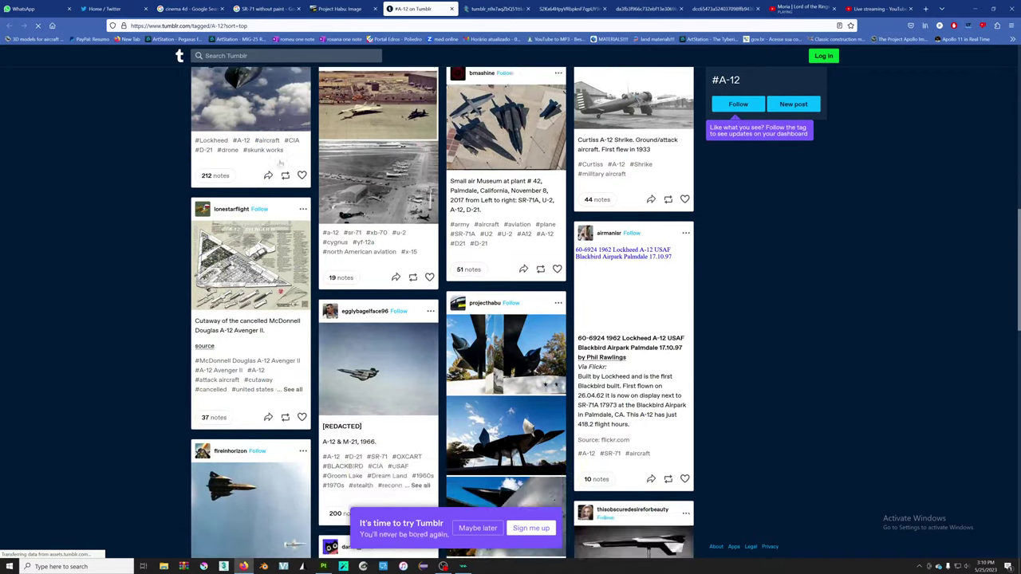
scroll(279, 163, "down", 3)
scroll(279, 164, "up", 2)
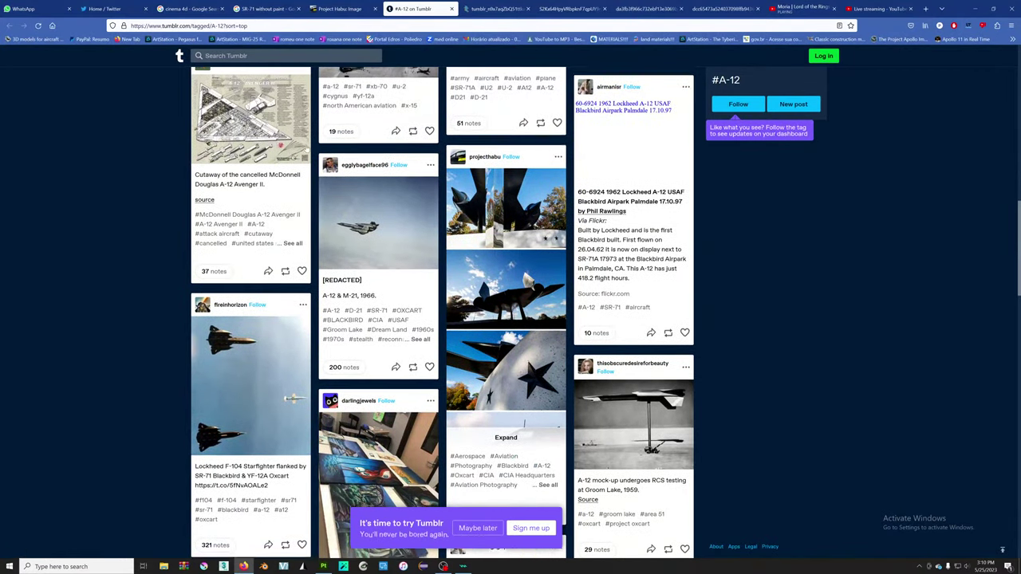
scroll(281, 163, "down", 3)
scroll(300, 146, "down", 1)
scroll(301, 146, "down", 3)
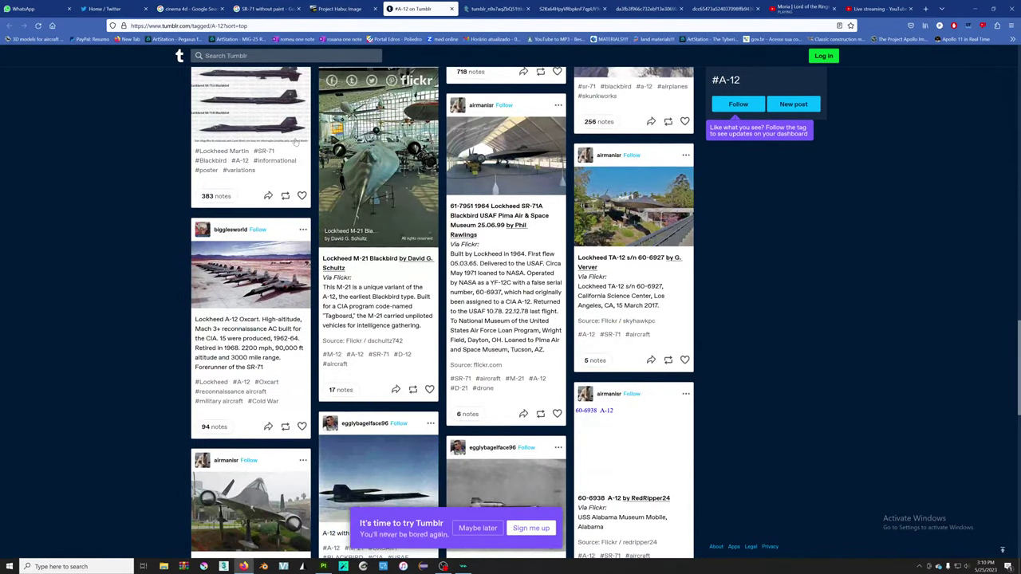
scroll(300, 148, "down", 3)
scroll(300, 148, "down", 4)
scroll(300, 148, "up", 4)
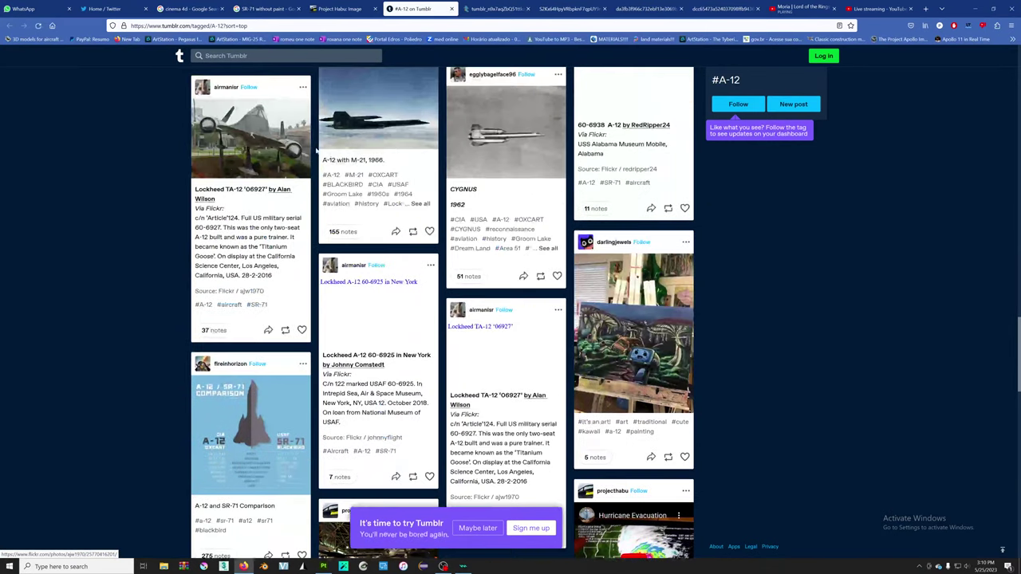
scroll(479, 279, "up", 1)
scroll(588, 380, "up", 1)
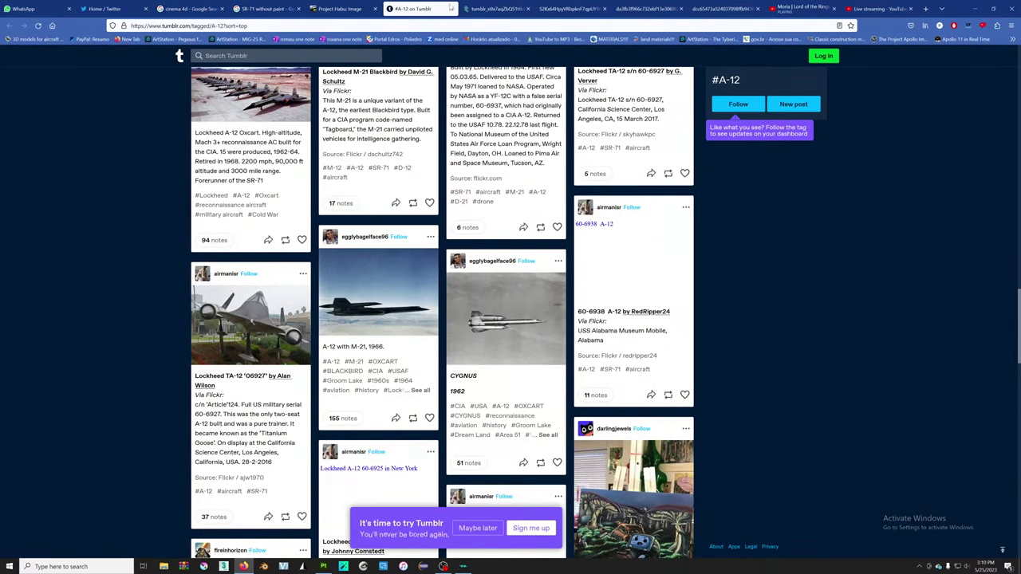
- Close the Tumblr and extra image tabs, returning to 'SR-71 without paint' results
left_click(451, 8)
left_click(375, 8)
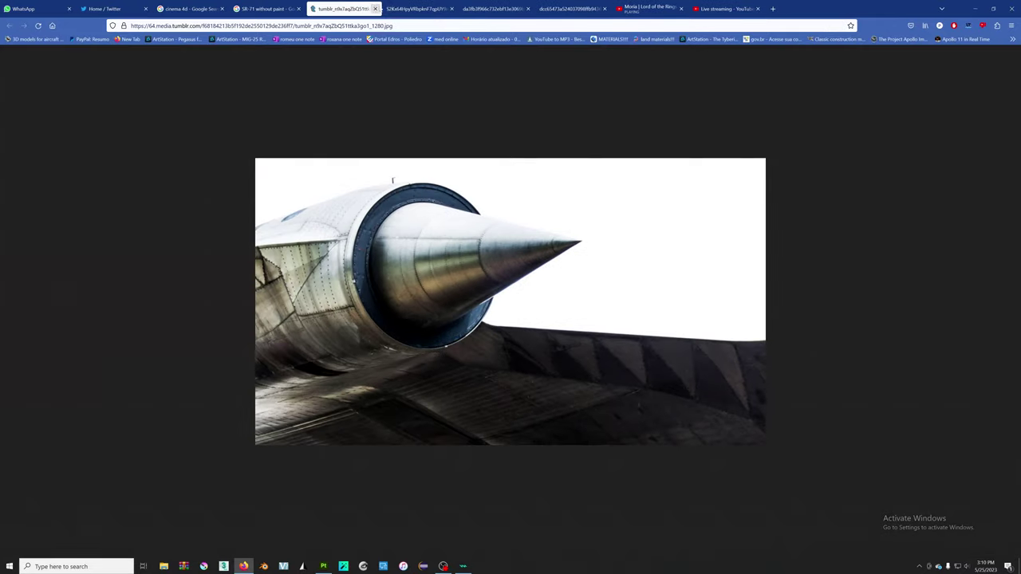
left_click(414, 8)
left_click(451, 8)
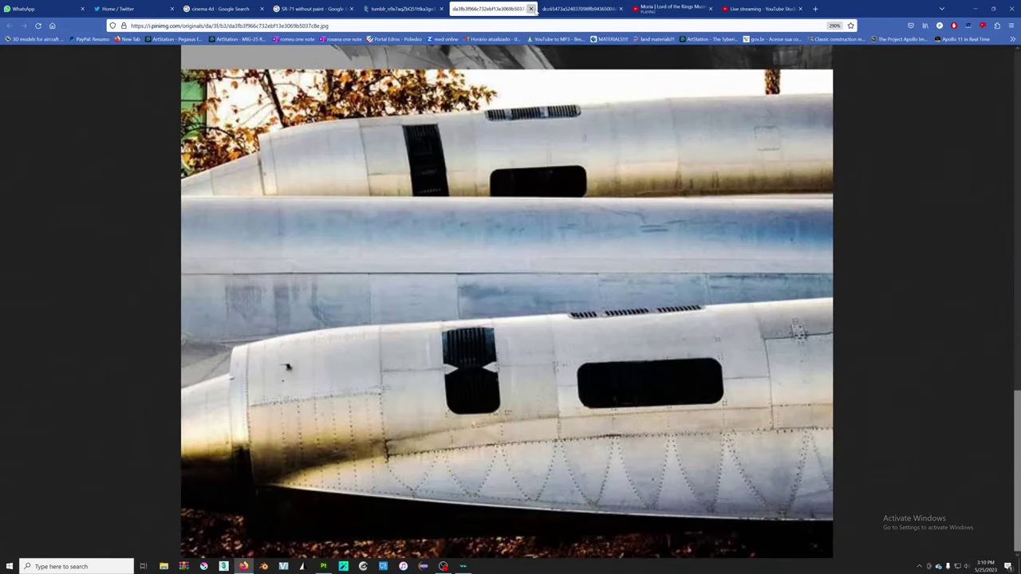
left_click(531, 8)
left_click(530, 8)
left_click(383, 6)
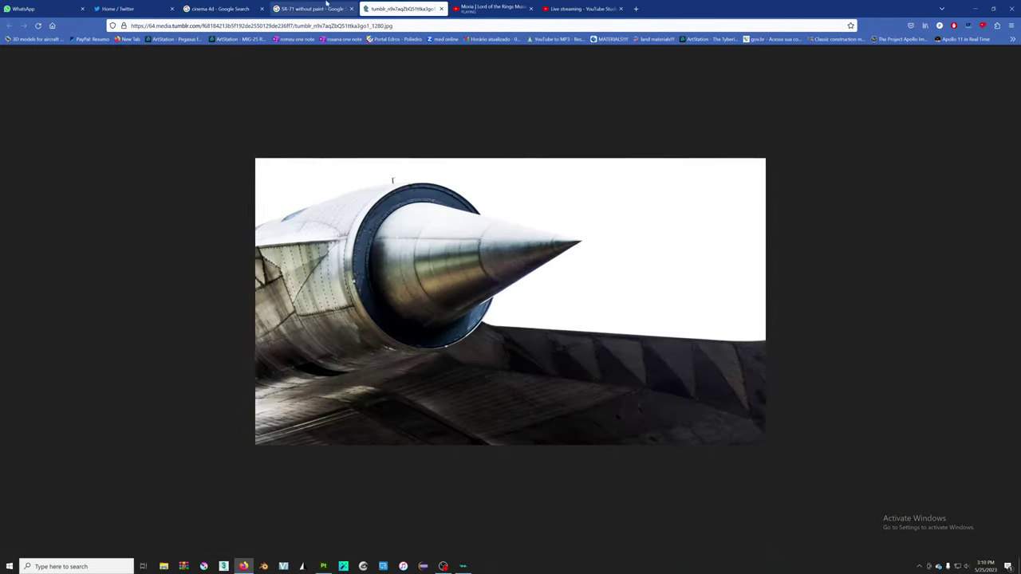
left_click(307, 8)
- Search Google Images for 'A-12 oxcart unpainted'
triple_click(95, 56)
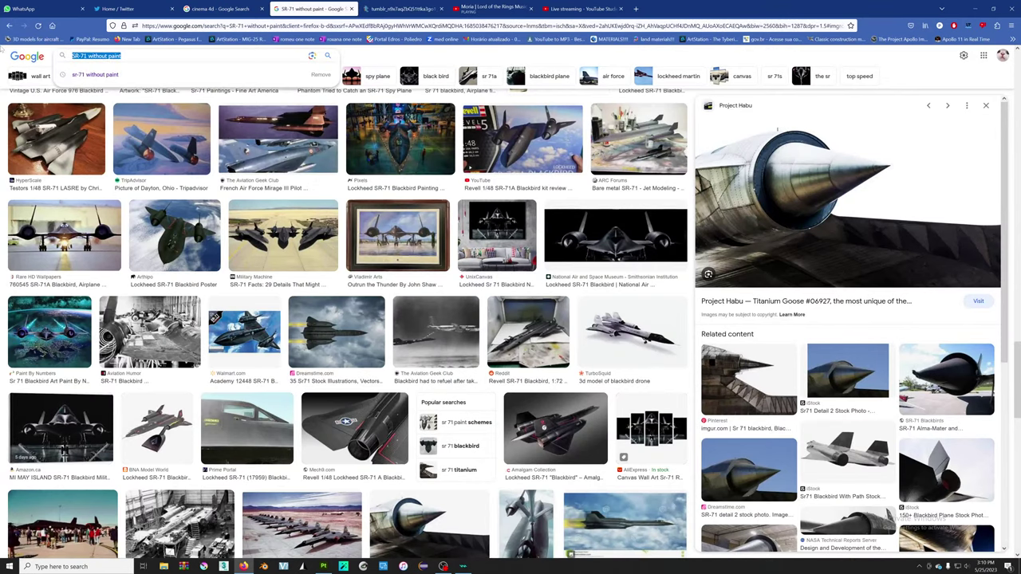
type("A-12 oxcart")
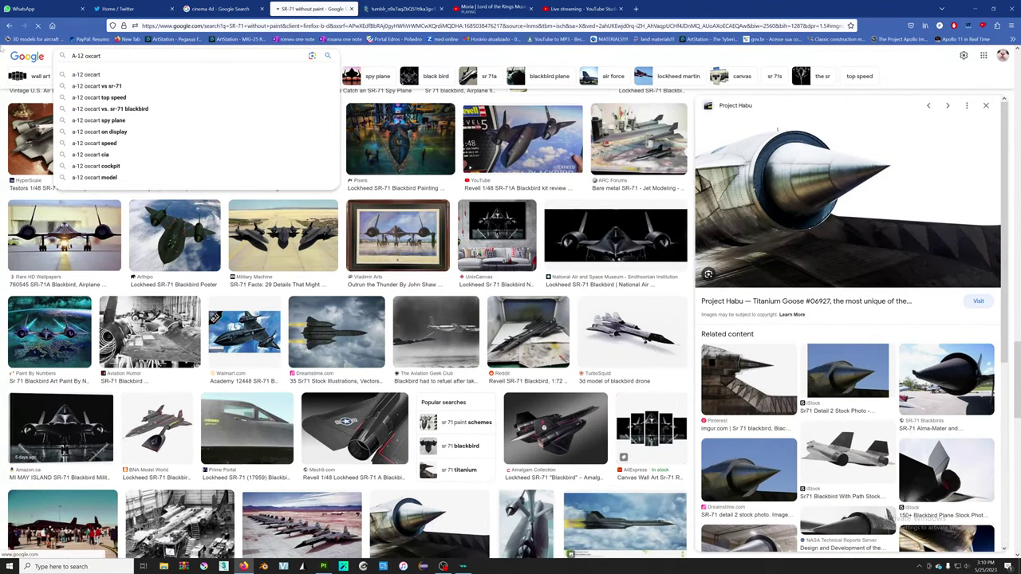
key("Return")
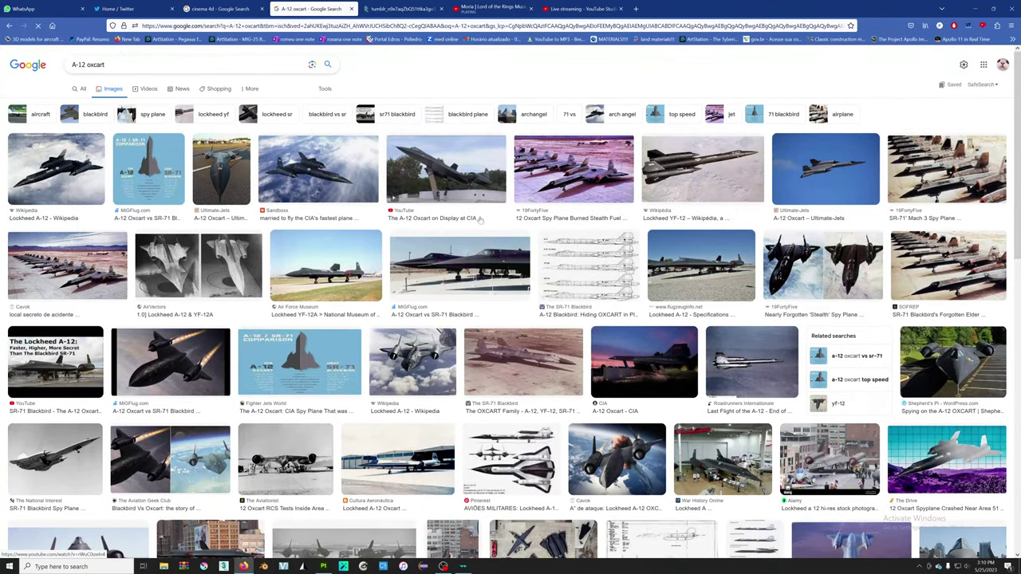
type(" unpainted")
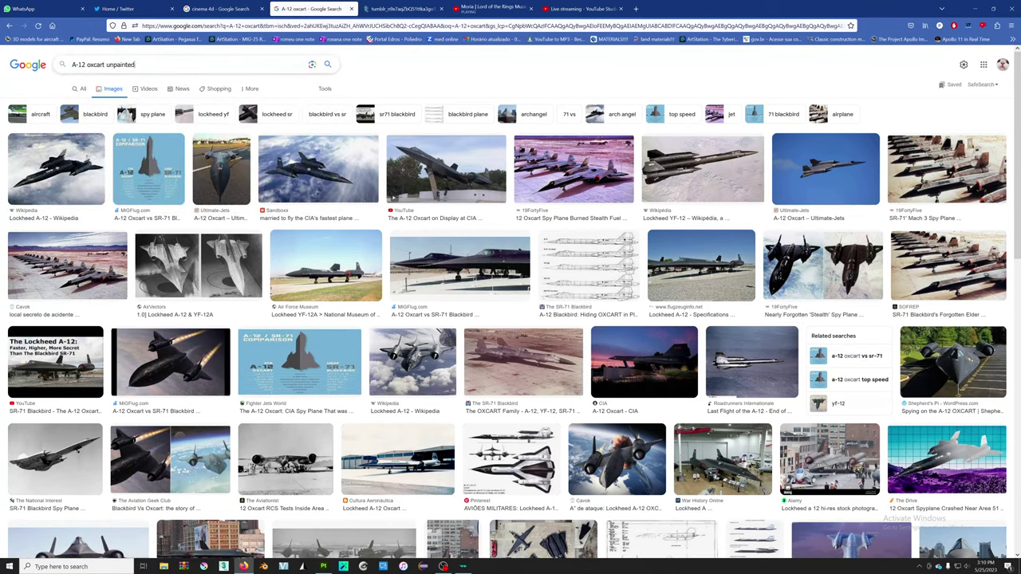
key("Return")
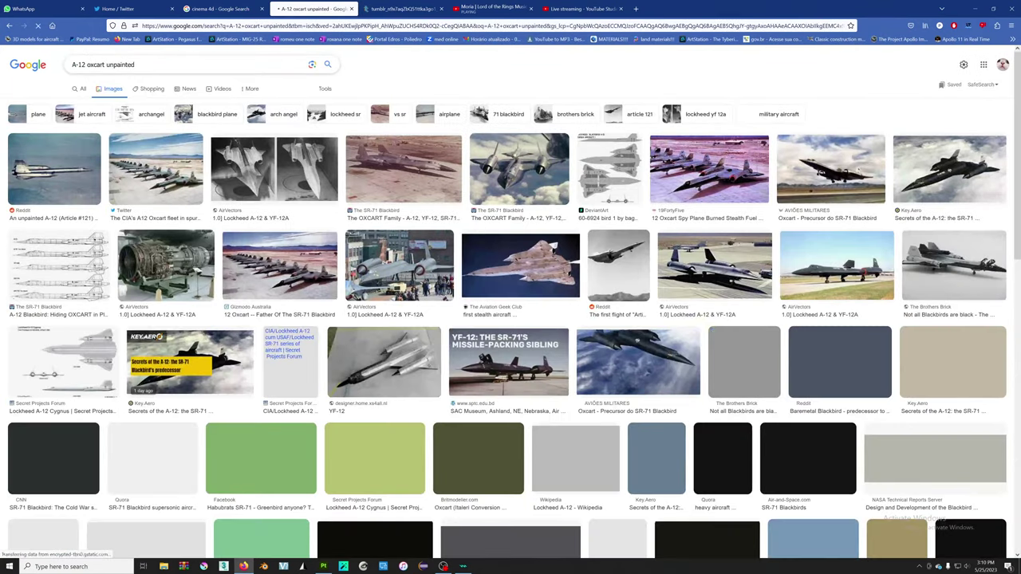
- Open The Aviation Geek Club's unpainted A-12 photo in a new tab
left_click(72, 164)
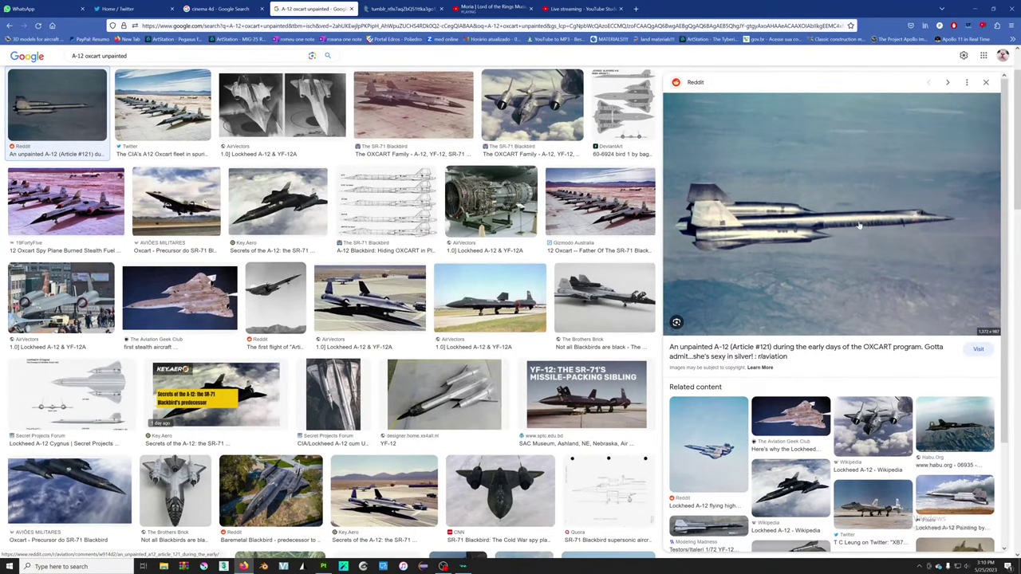
left_click(179, 295)
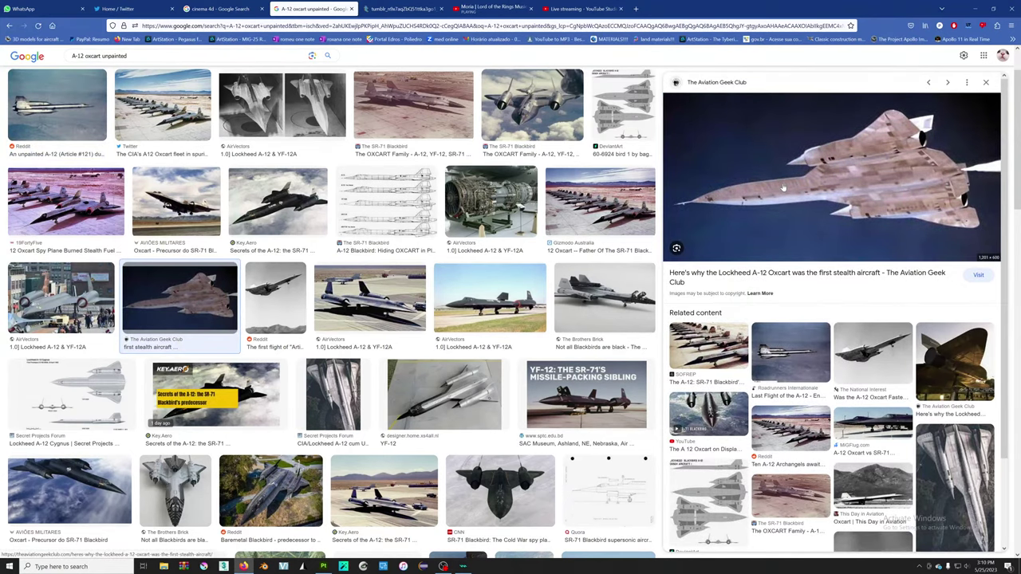
right_click(784, 187)
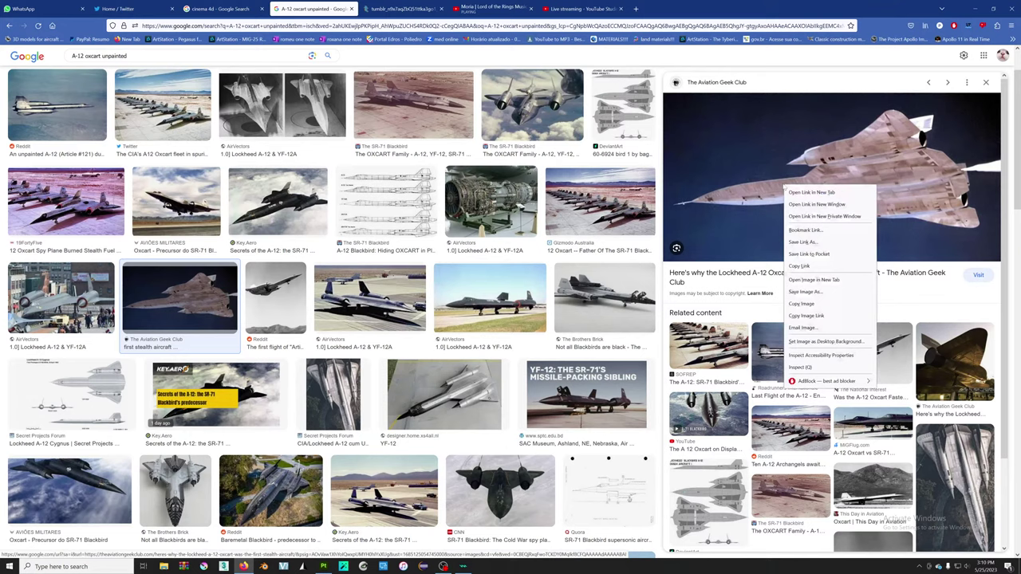
left_click(822, 289)
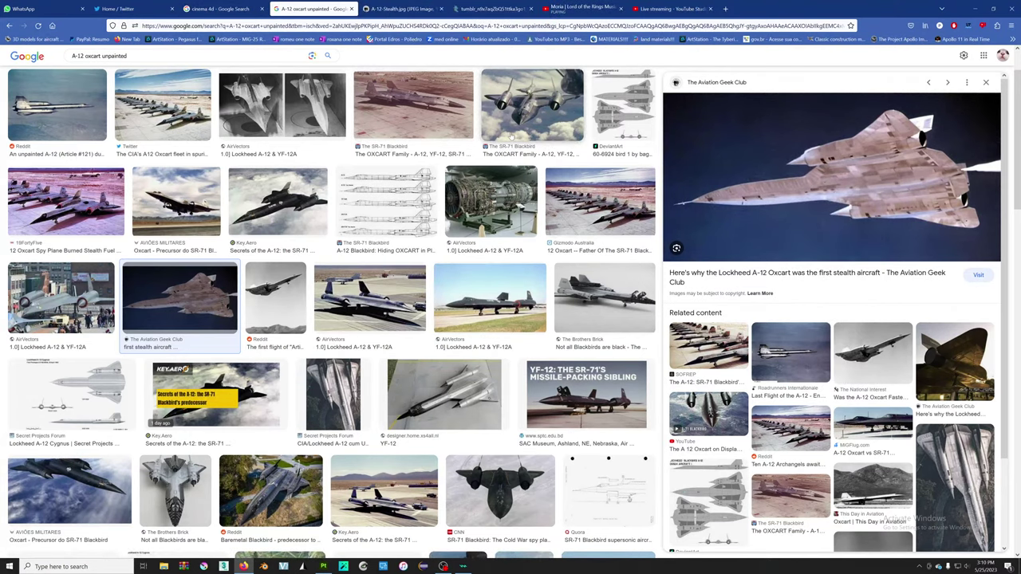
scroll(510, 135, "down", 5)
scroll(511, 138, "down", 4)
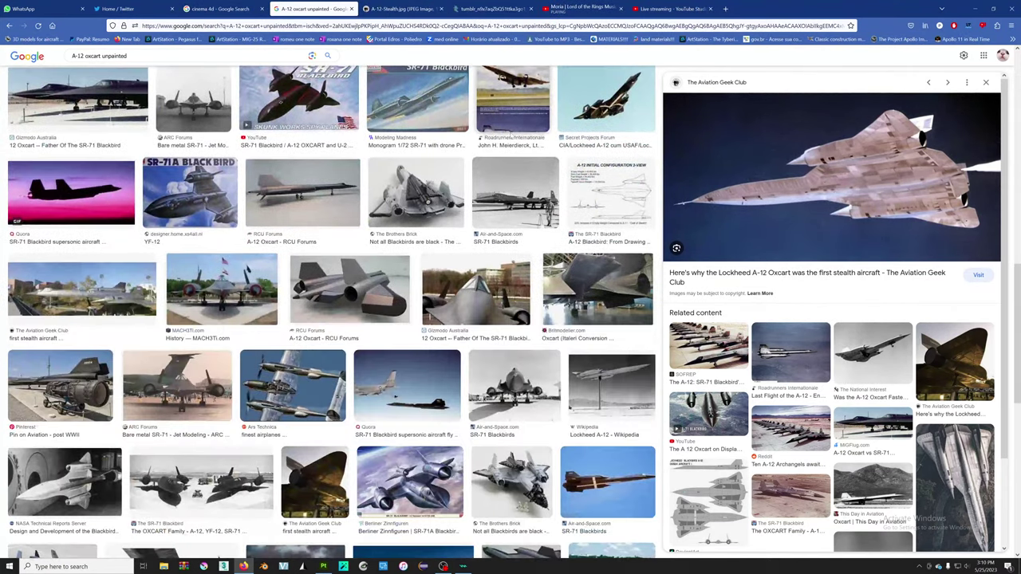
scroll(510, 135, "down", 3)
scroll(511, 136, "up", 5)
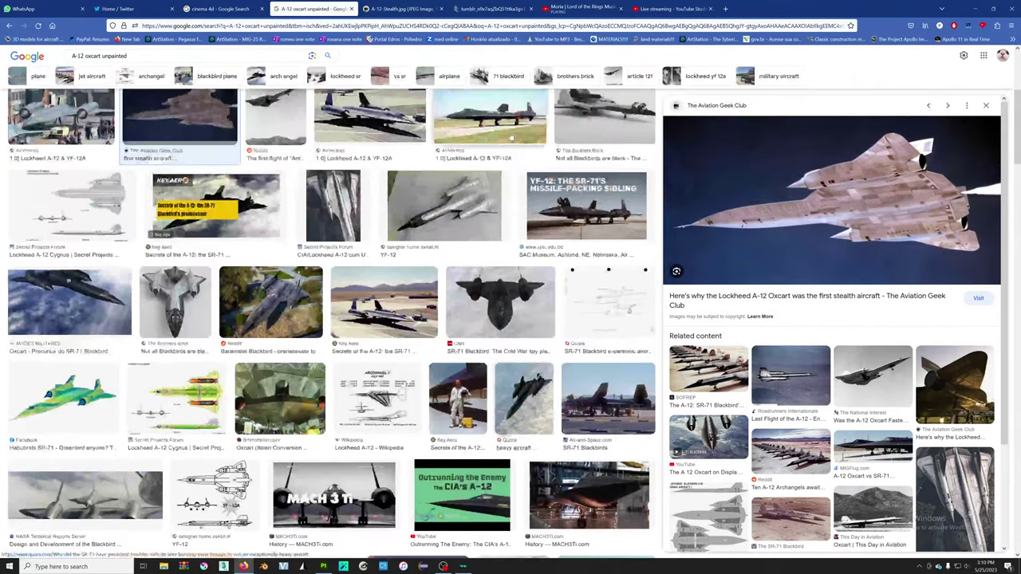
scroll(510, 136, "up", 5)
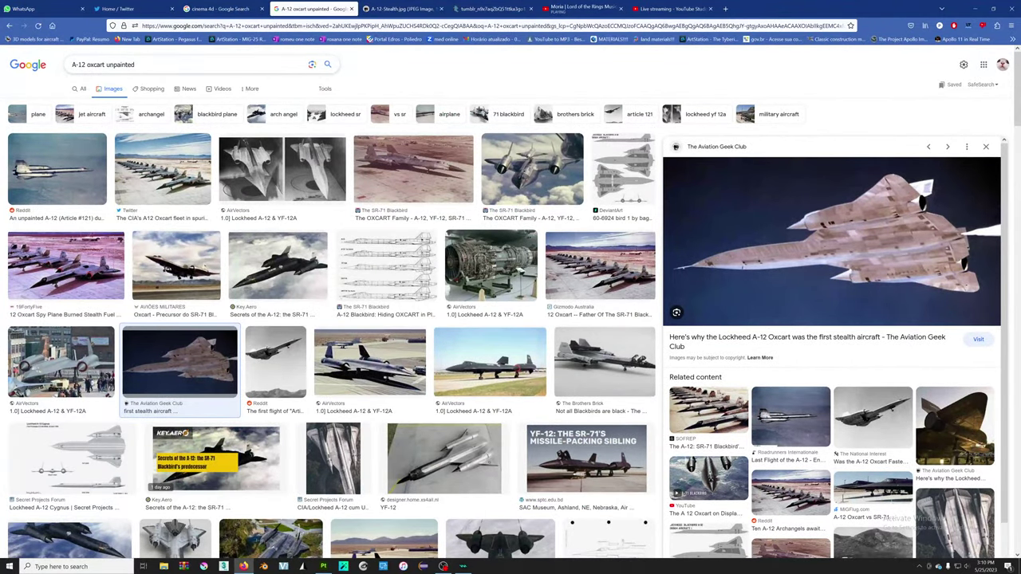
left_click(214, 71)
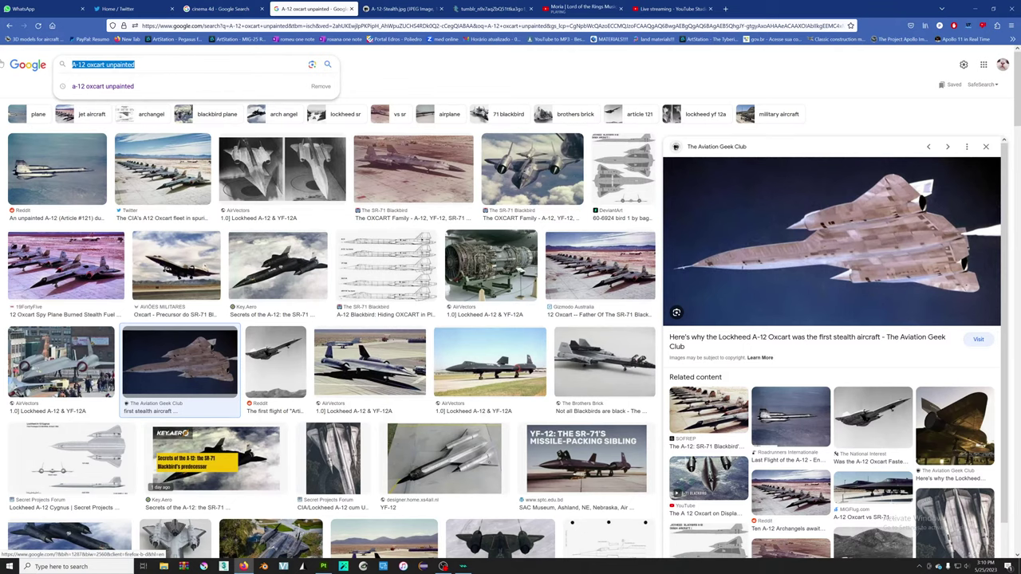
- Search images for 'unpainted sr 71' and open the MASTER OF THE SKIES SR-71 photo in a new tab
type("unpainted sr")
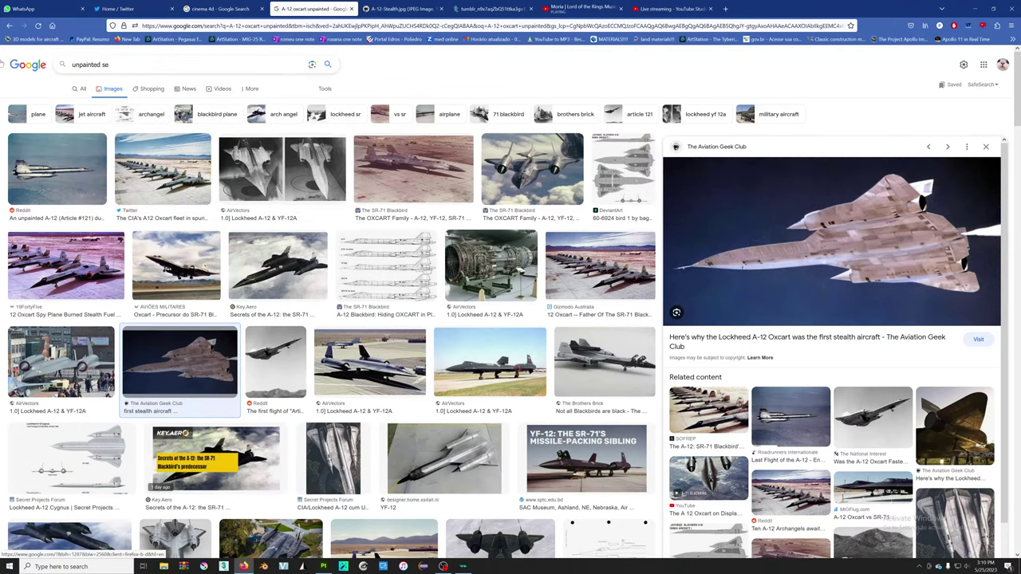
type(" 71")
key("Return")
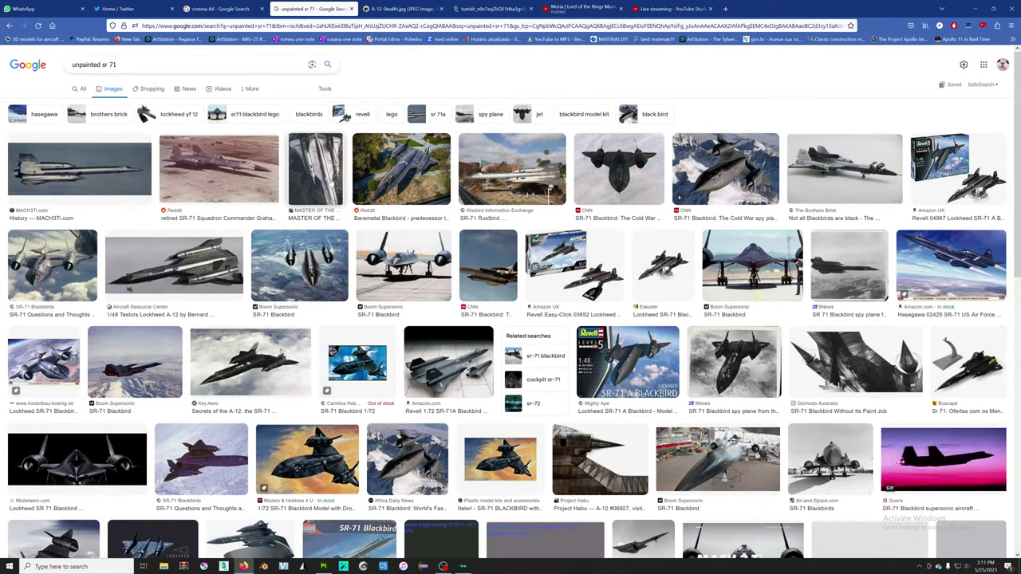
left_click(316, 169)
right_click(835, 241)
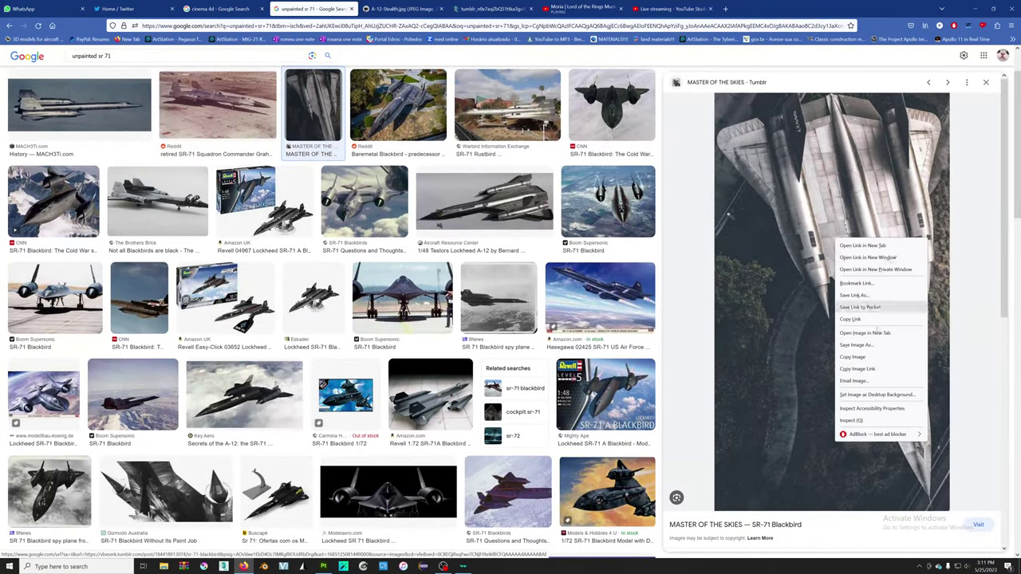
left_click(866, 332)
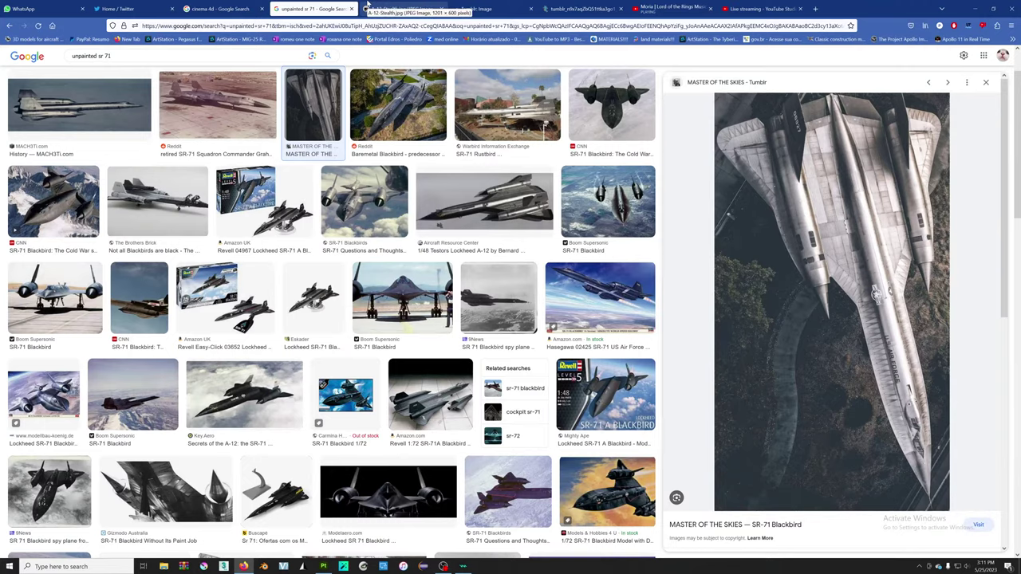
- Open the top-down SR-71 photo in another tab and zoom in on it
left_click(383, 8)
left_click(479, 8)
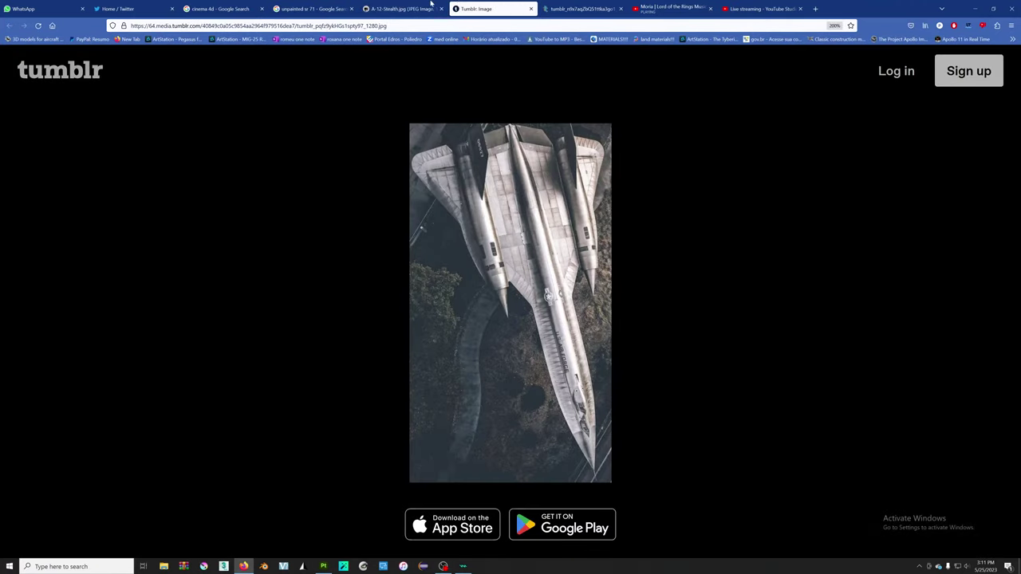
right_click(524, 197)
left_click(539, 206)
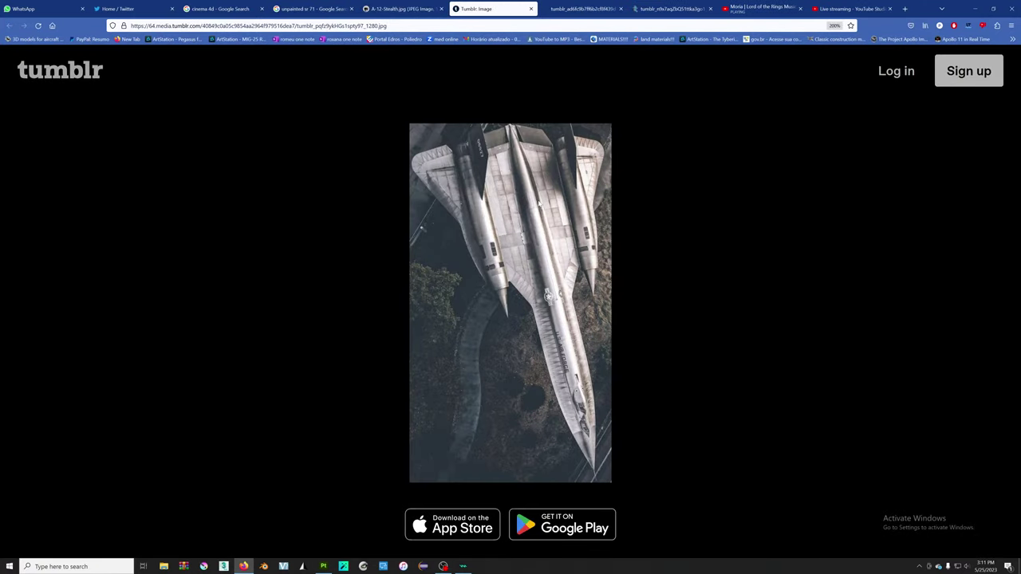
left_click(531, 9)
scroll(556, 269, "up", 1, "ctrl")
scroll(556, 268, "up", 1, "ctrl")
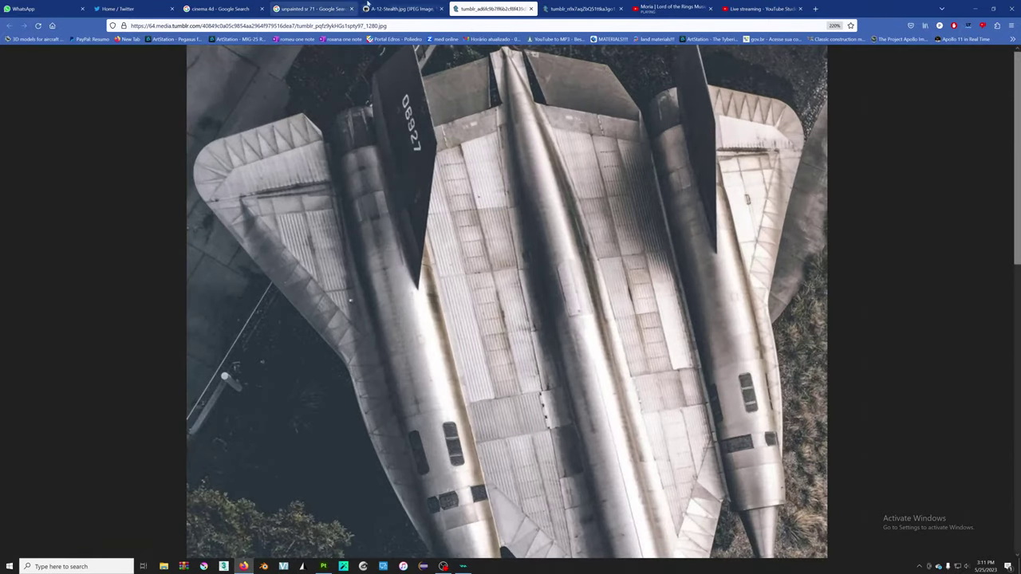
scroll(498, 203, "down", 4)
scroll(498, 203, "up", 1)
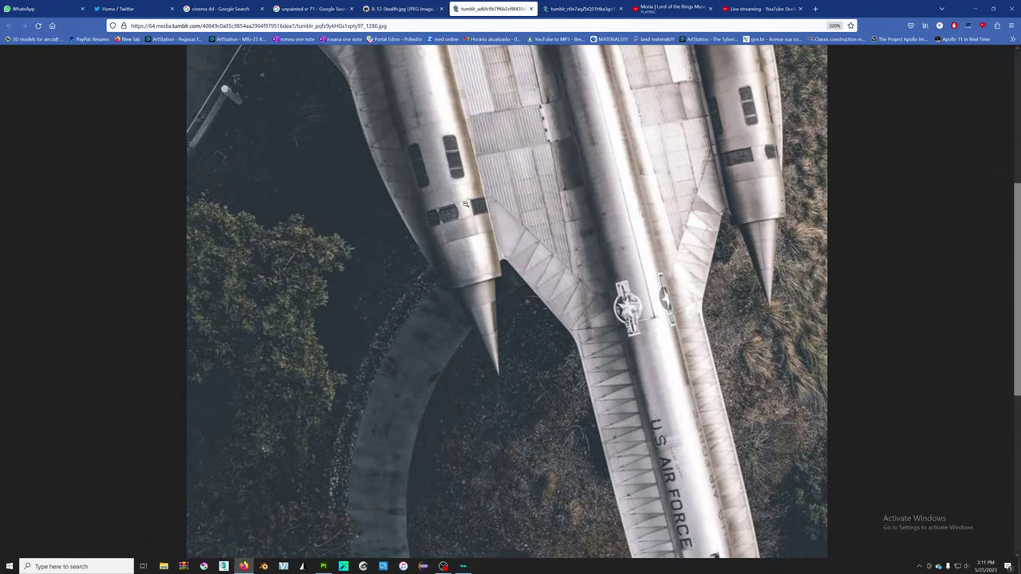
scroll(466, 204, "up", 2)
- Back in the unpainted sr 71 results, preview the 1/48 Testors A-12 model photo
left_click(399, 9)
left_click(285, 7)
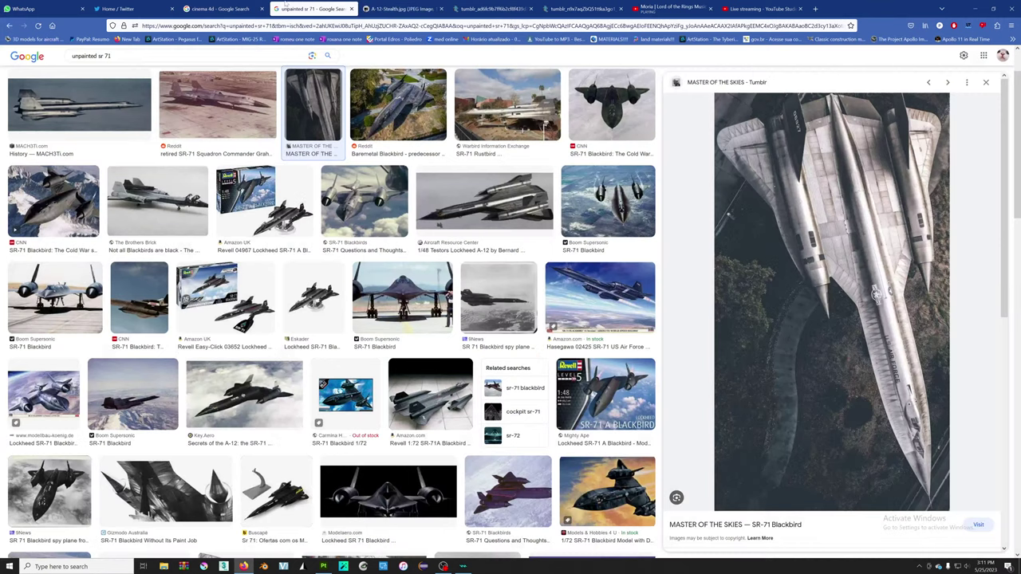
scroll(485, 203, "down", 1)
left_click(484, 140)
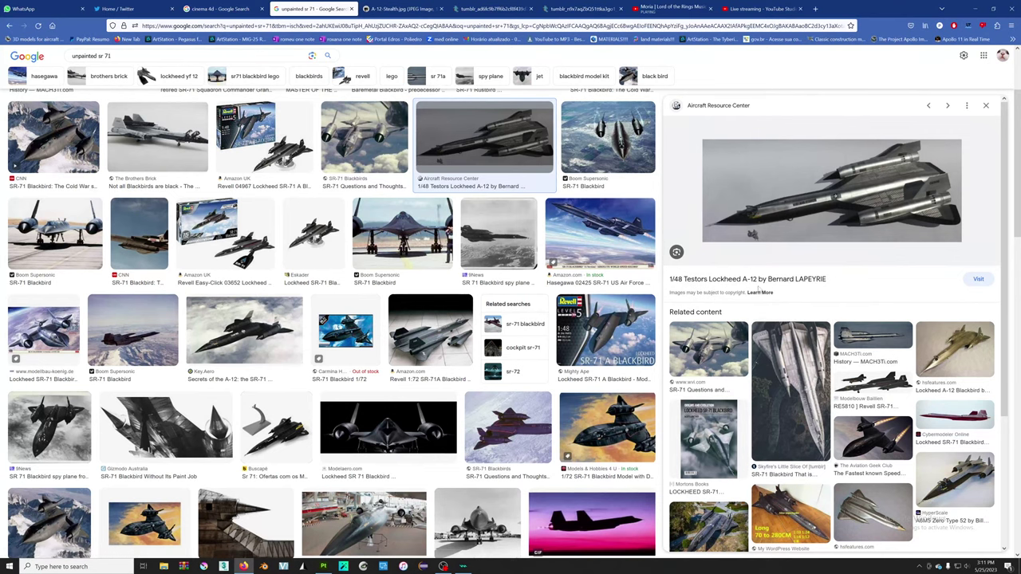
- Skim the Aircraft Resource Center A-12 model build article, then close it
left_click(753, 279)
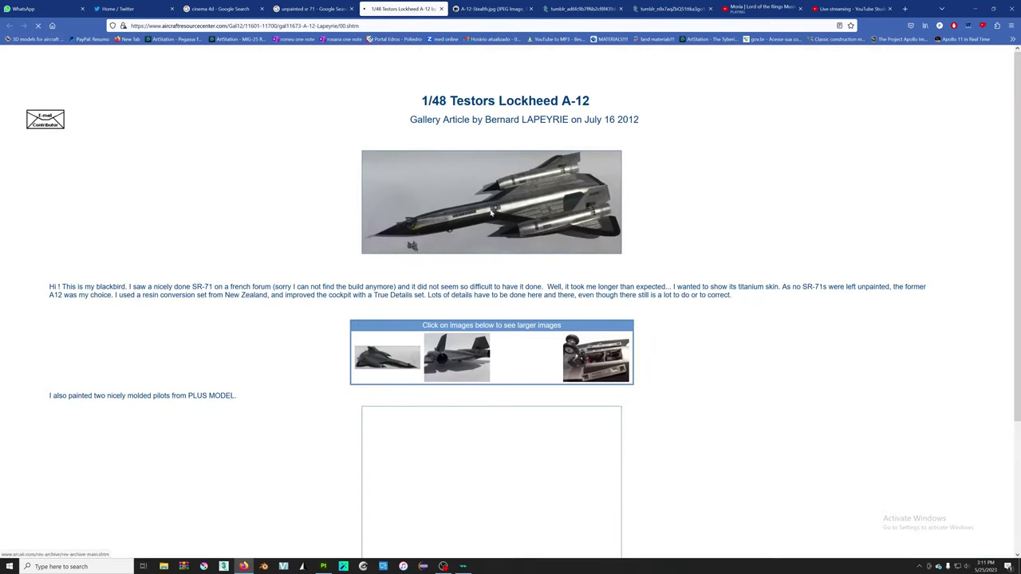
scroll(529, 206, "down", 2)
scroll(529, 205, "up", 2)
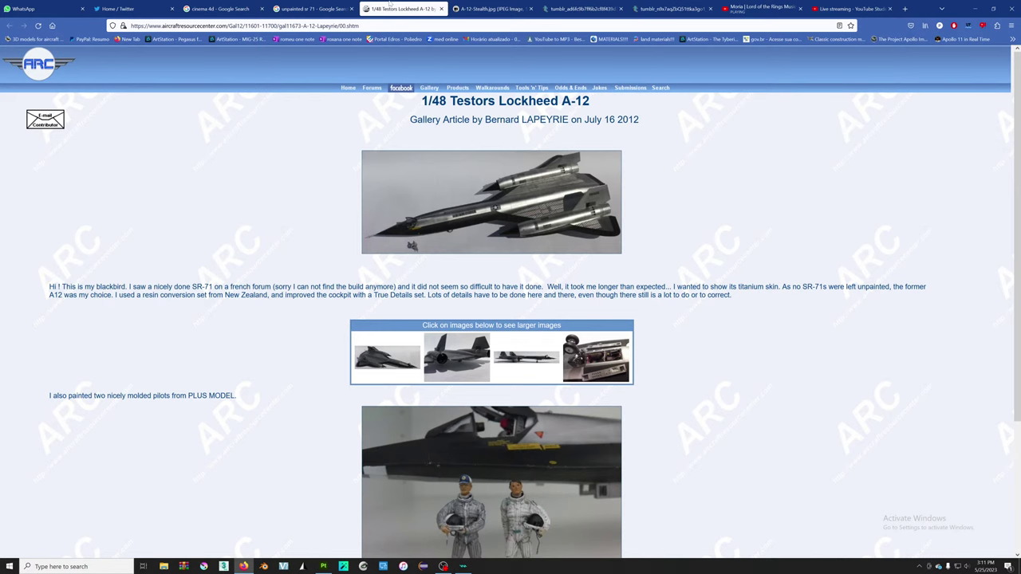
left_click(441, 9)
- Scroll further through the results and preview Gizmodo's 'Without Its Paint Job' SR-71 photo
scroll(80, 252, "down", 4)
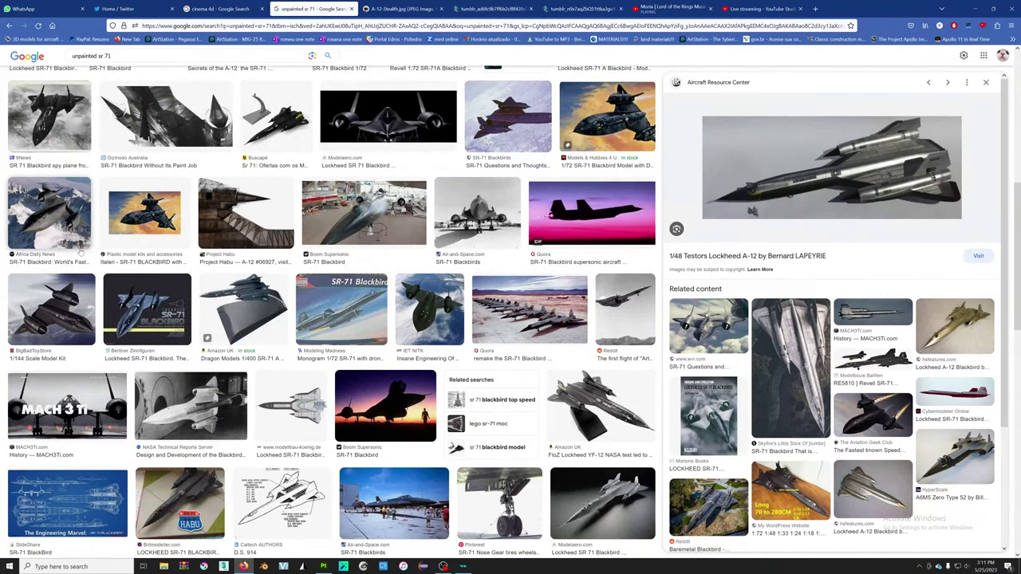
scroll(79, 253, "down", 2)
scroll(279, 276, "down", 3)
scroll(280, 277, "down", 1)
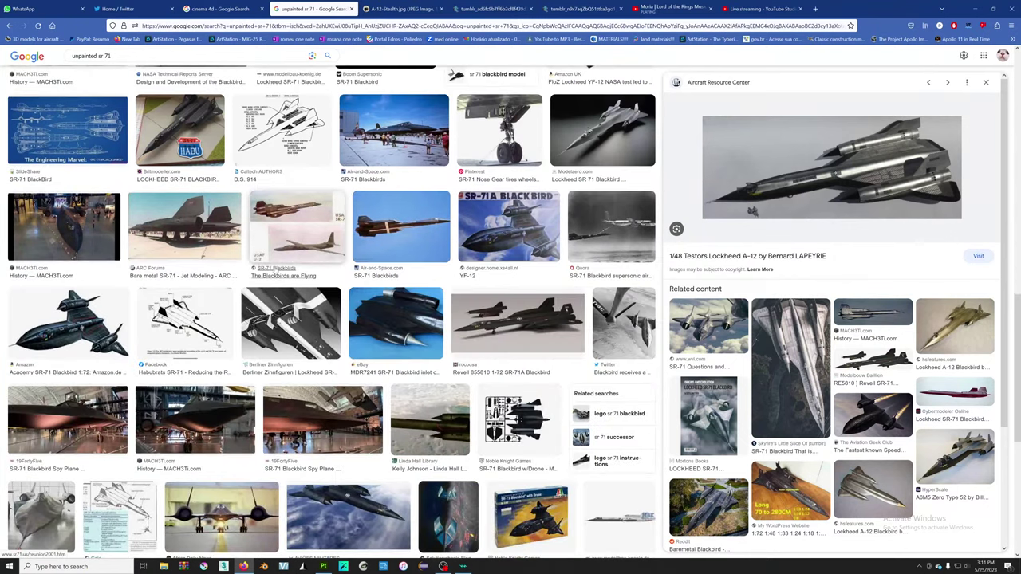
scroll(126, 226, "down", 2)
scroll(126, 226, "down", 2)
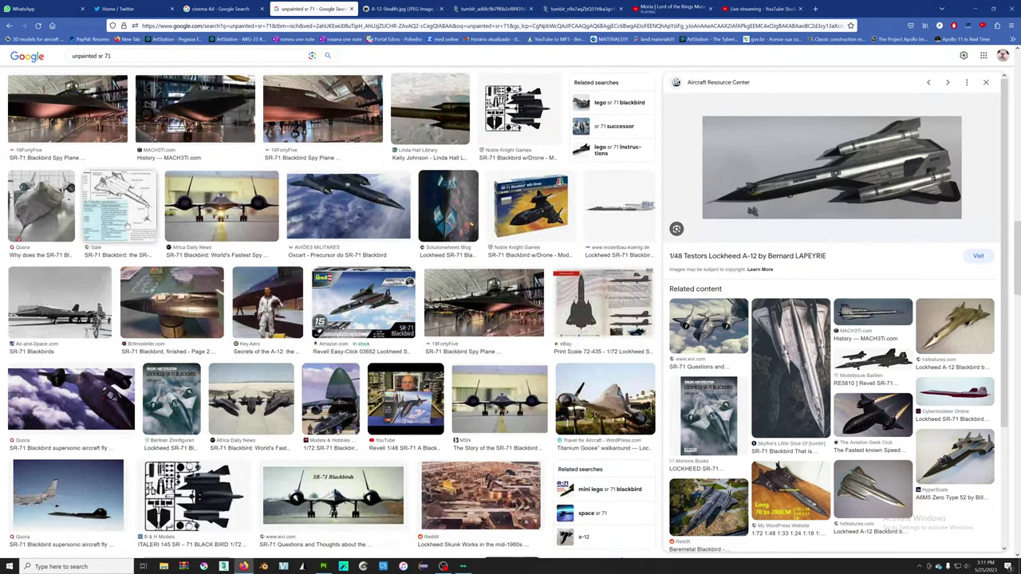
scroll(126, 226, "up", 3)
scroll(144, 256, "up", 3)
scroll(162, 295, "down", 2)
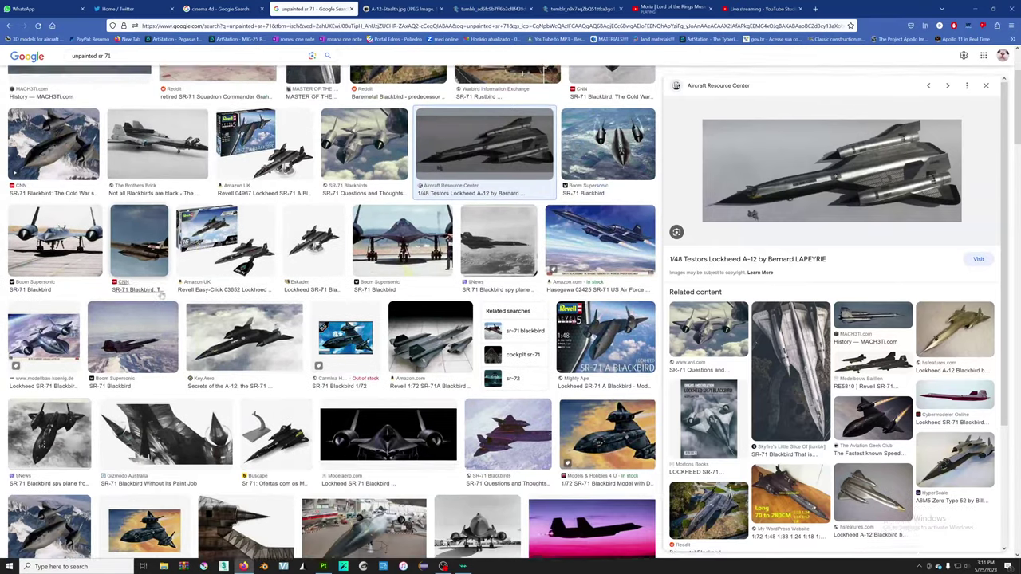
scroll(161, 296, "down", 2)
left_click(174, 321)
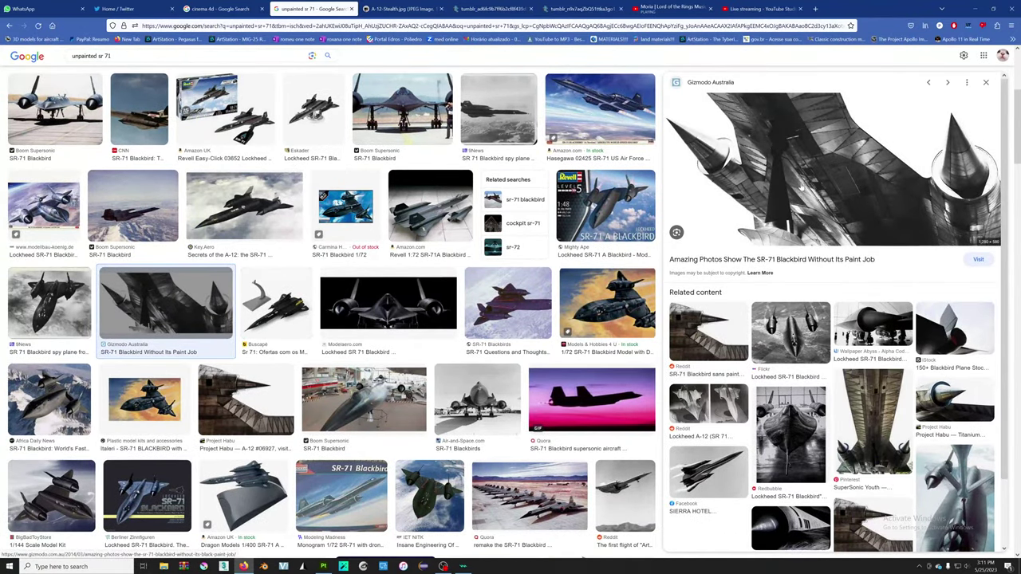
- Open the Gizmodo full-size image and article in new tabs, then compare the saved SR-71 and A-12 photos
right_click(800, 183)
left_click(830, 279)
left_click(746, 153)
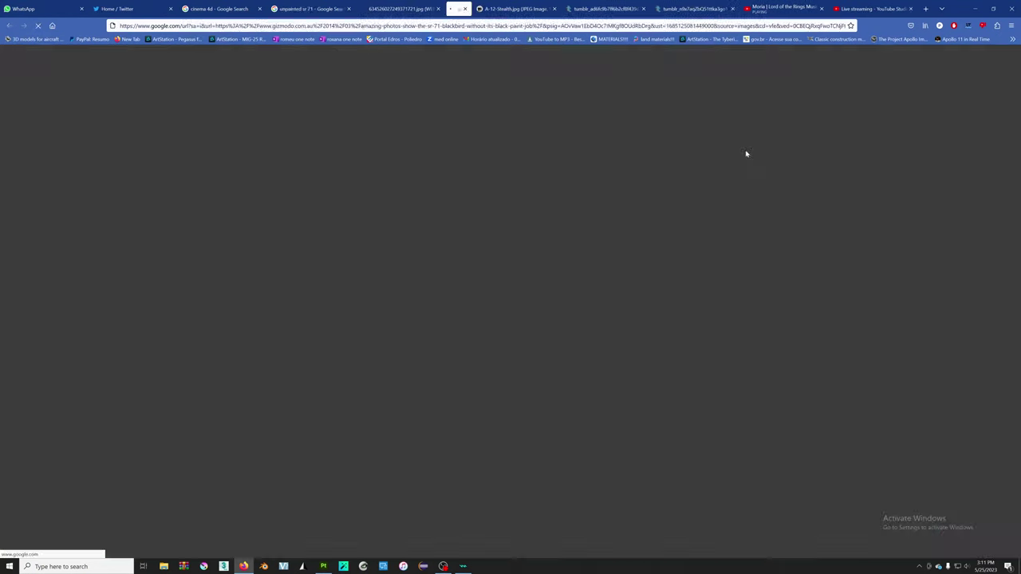
left_click(383, 8)
left_click(531, 8)
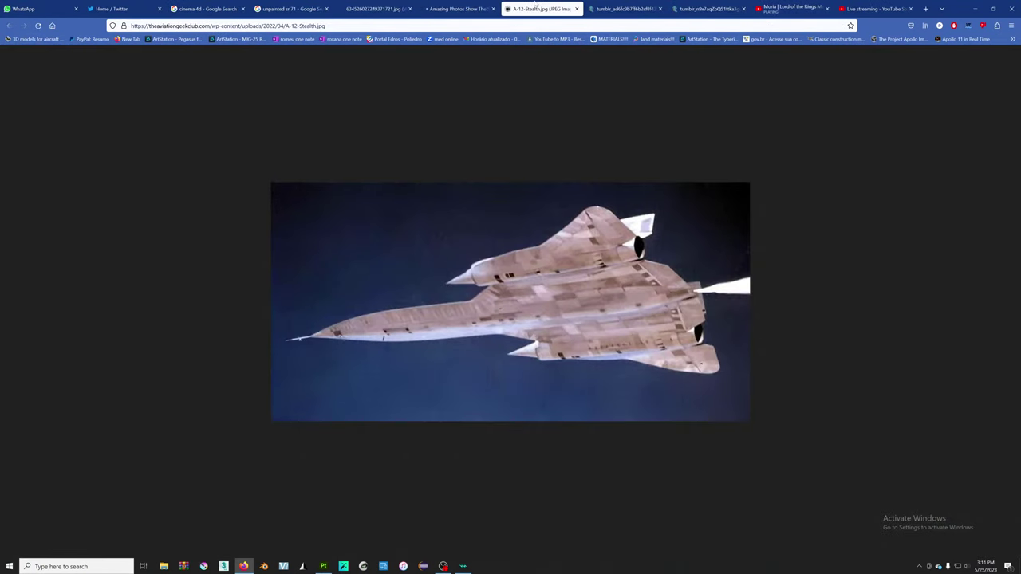
left_click(625, 8)
left_click(706, 8)
left_click(627, 8)
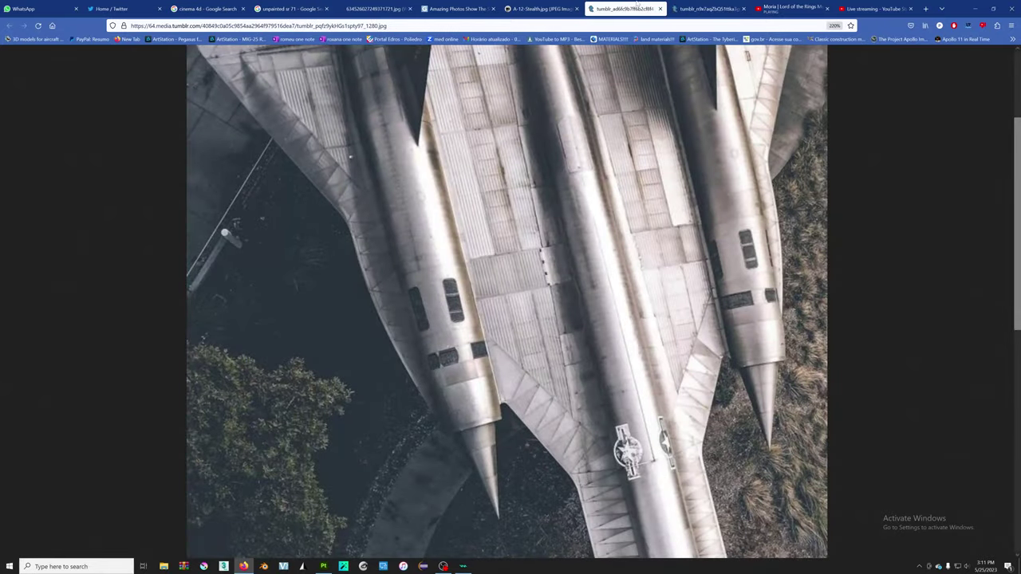
left_click(559, 8)
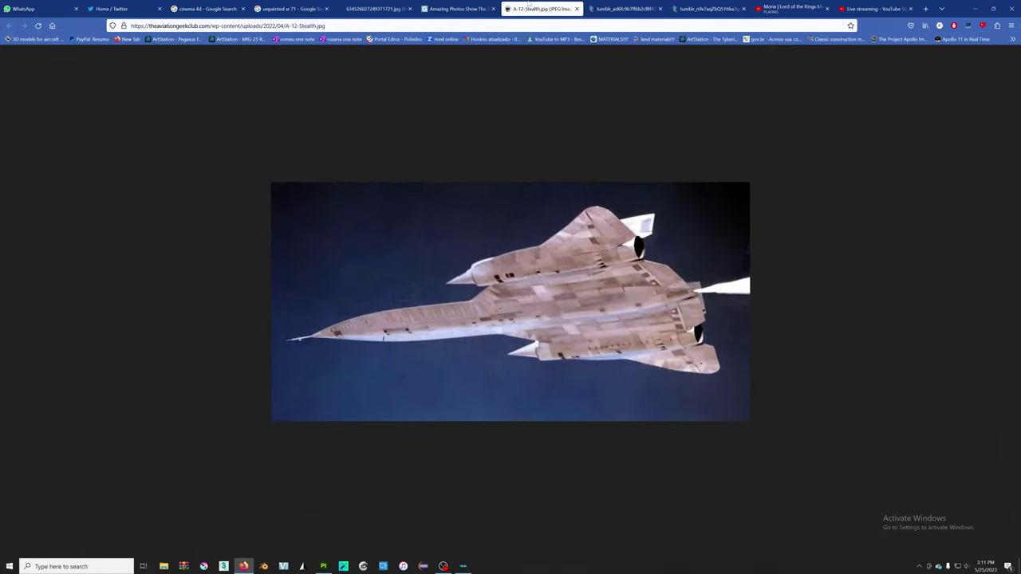
- Open the Gizmodo article's SR-71 underside photo in a new tab
left_click(459, 8)
scroll(514, 153, "down", 3)
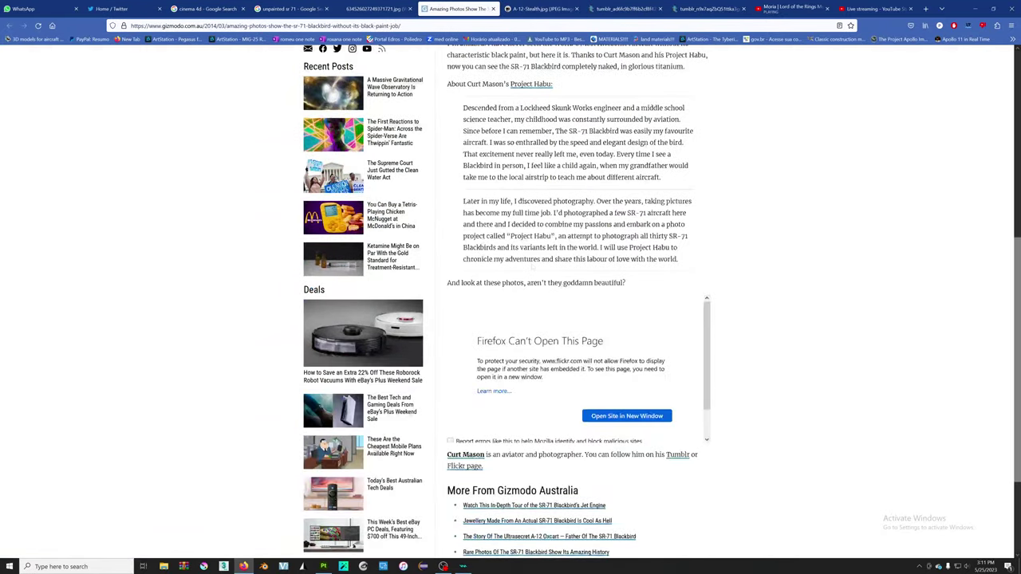
scroll(515, 153, "up", 2)
left_click(375, 8)
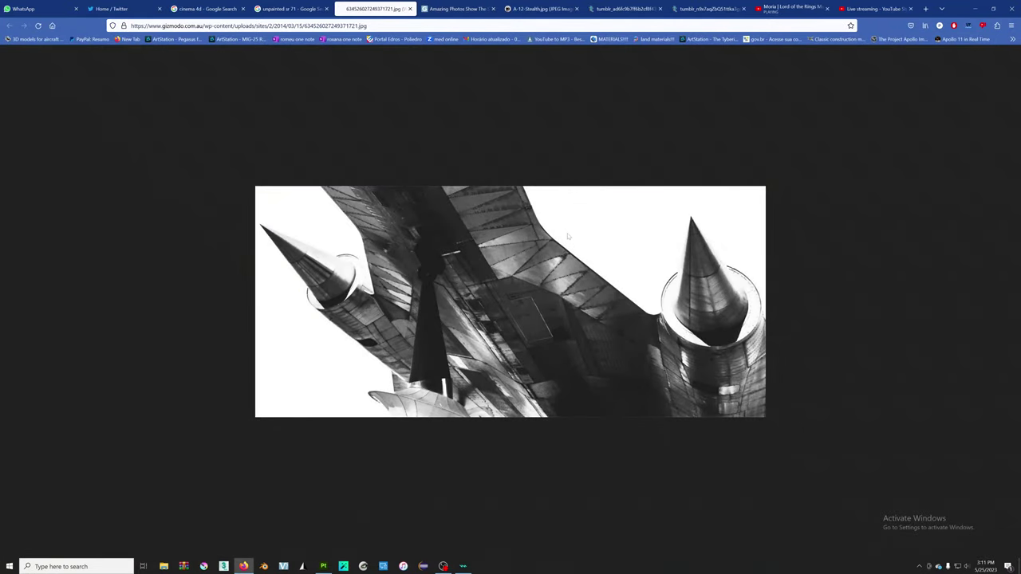
left_click(463, 8)
left_click_drag(581, 215, 431, 6)
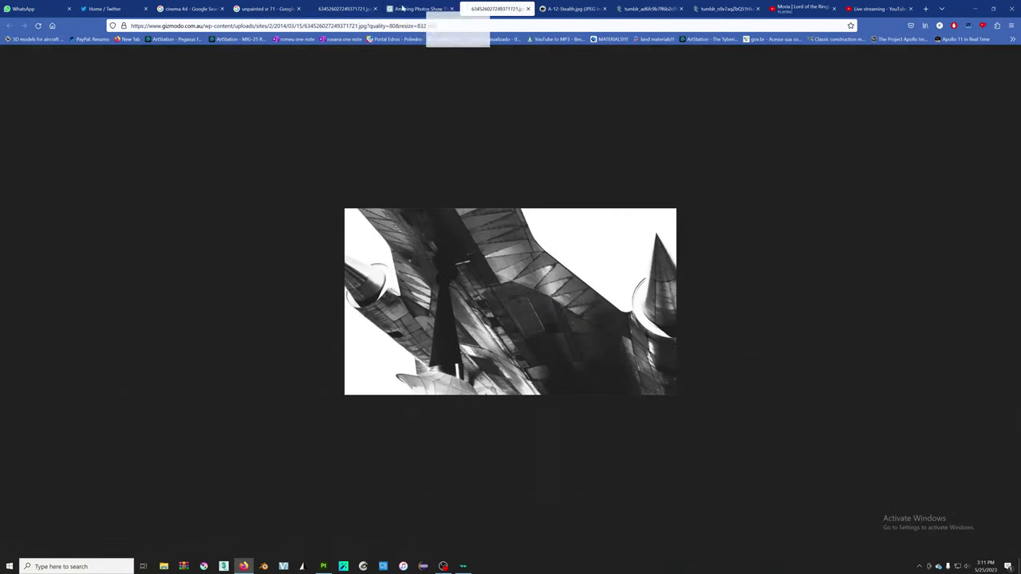
- Compare the two copies of the SR-71 underside image and close the duplicate
key("ctrl+shift+Tab")
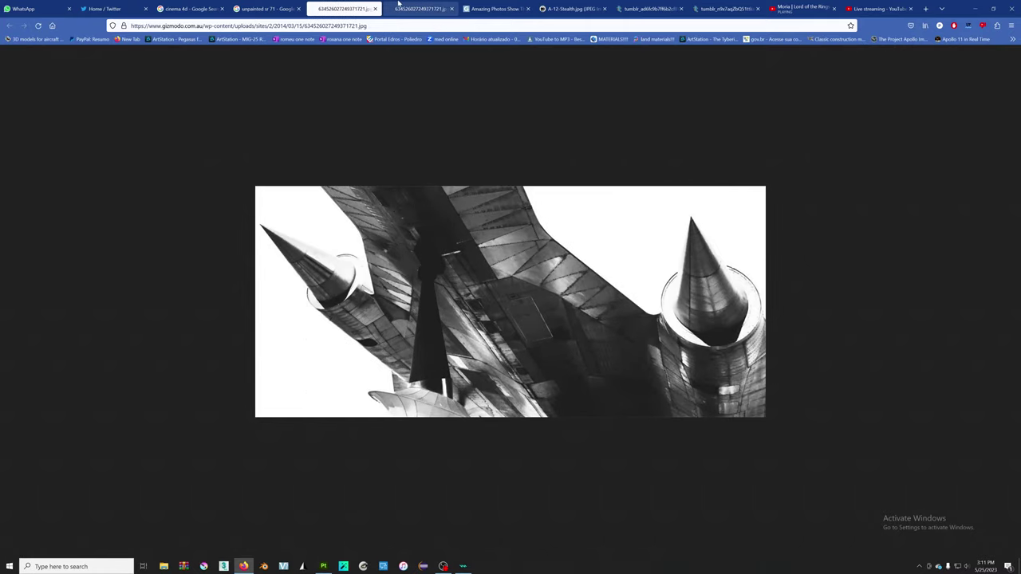
key("ctrl+Tab")
key("ctrl+shift+Tab")
scroll(505, 301, "up", 5, "ctrl")
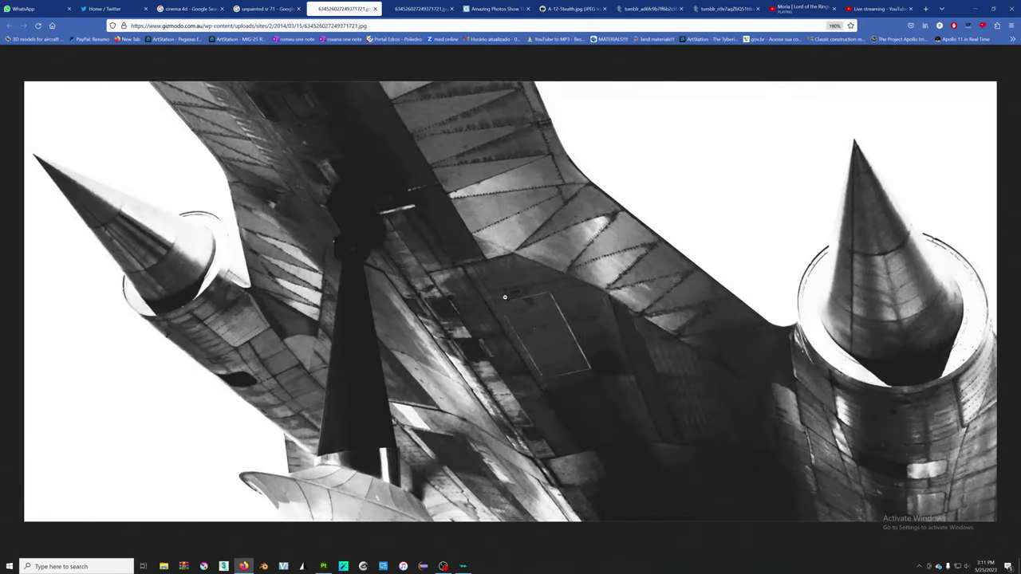
key("ctrl+Tab")
scroll(526, 243, "up", 3, "ctrl")
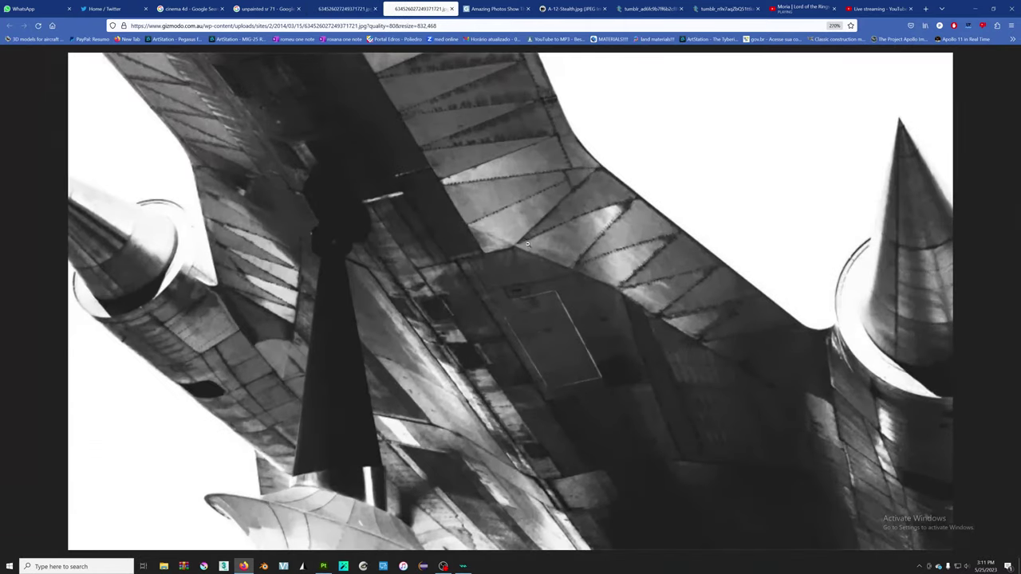
left_click(452, 8)
left_click(343, 8)
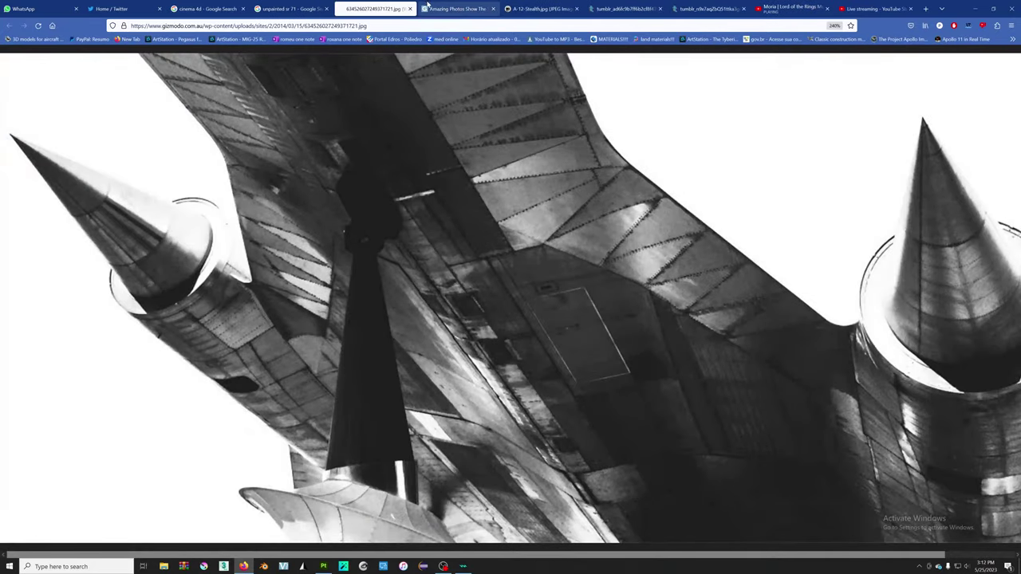
- Skim the Gizmodo article, close it, and return to the unpainted sr 71 results
left_click(427, 6)
scroll(532, 226, "down", 5)
scroll(533, 226, "up", 2)
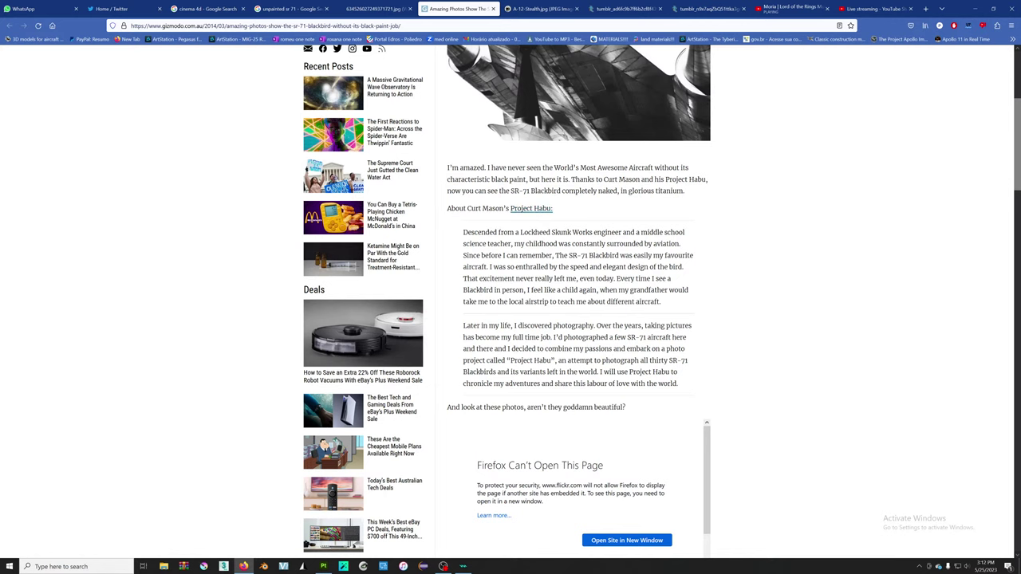
scroll(574, 303, "down", 2)
scroll(563, 231, "down", 3)
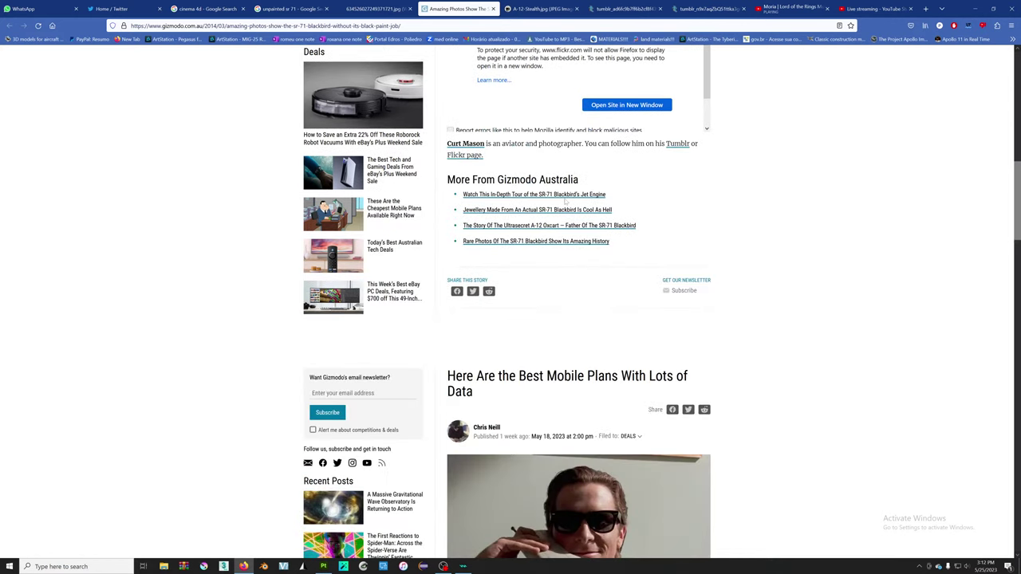
scroll(564, 231, "down", 4)
scroll(564, 231, "up", 3)
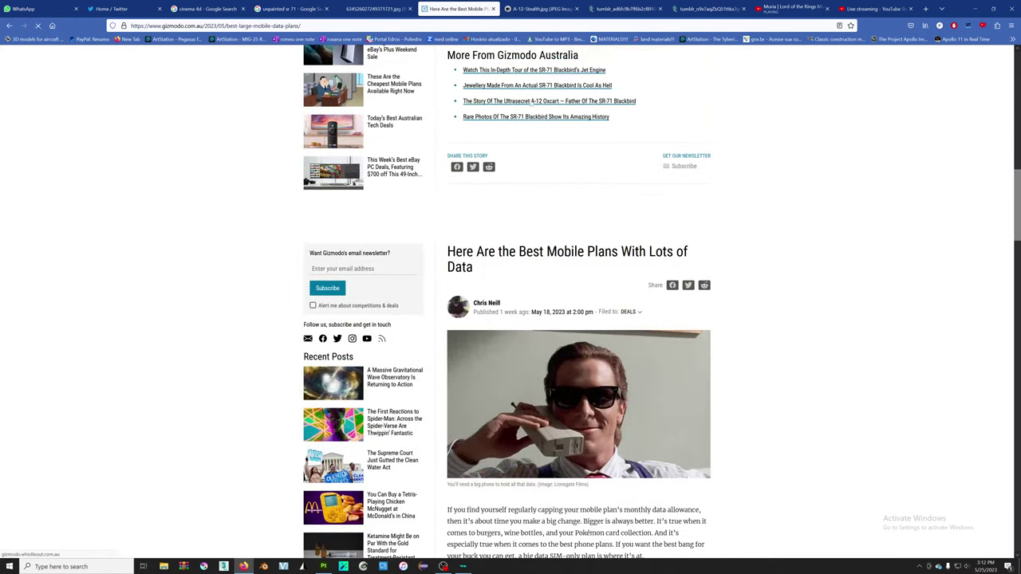
left_click(493, 8)
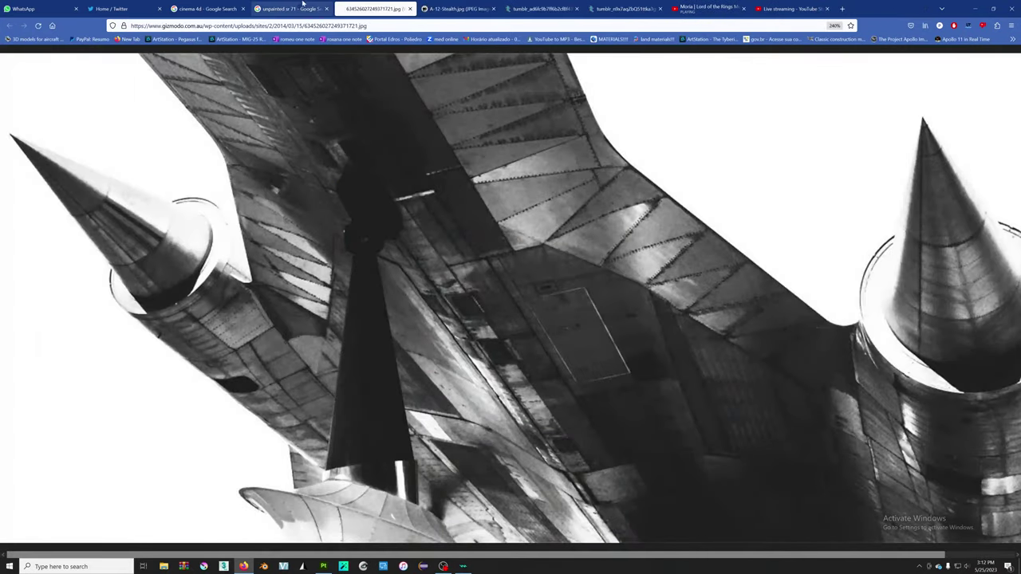
left_click(303, 6)
scroll(331, 313, "down", 4)
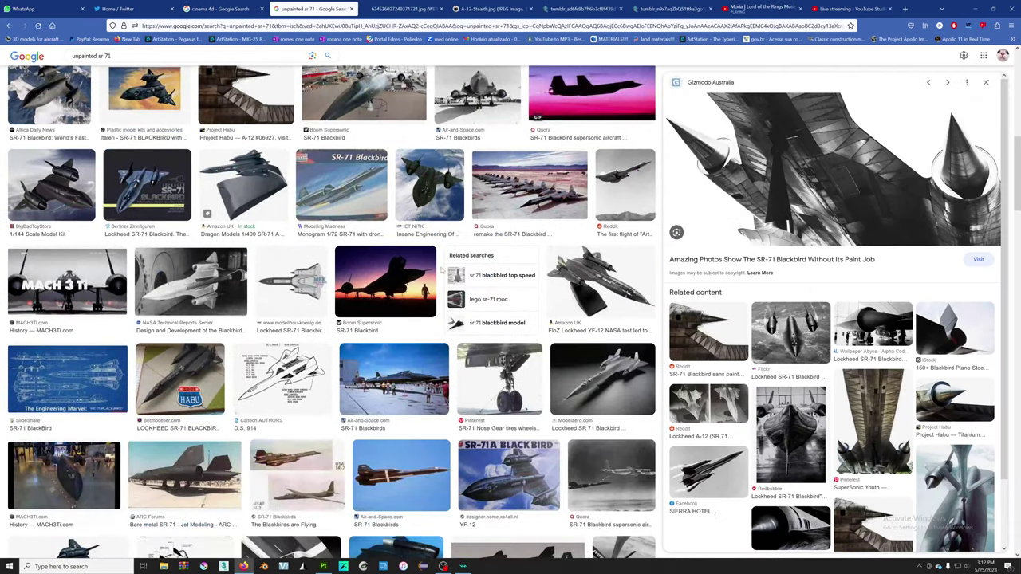
- Preview the Project Habu exhaust close-up and flip through the open SR-71 and A-12 photo tabs
scroll(441, 272, "up", 2)
left_click(247, 283)
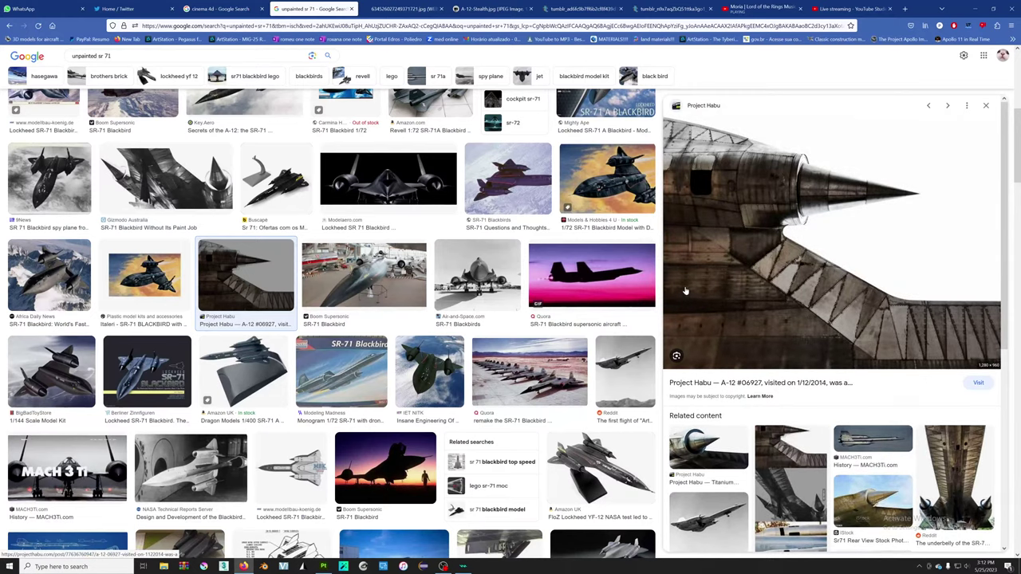
left_click(491, 8)
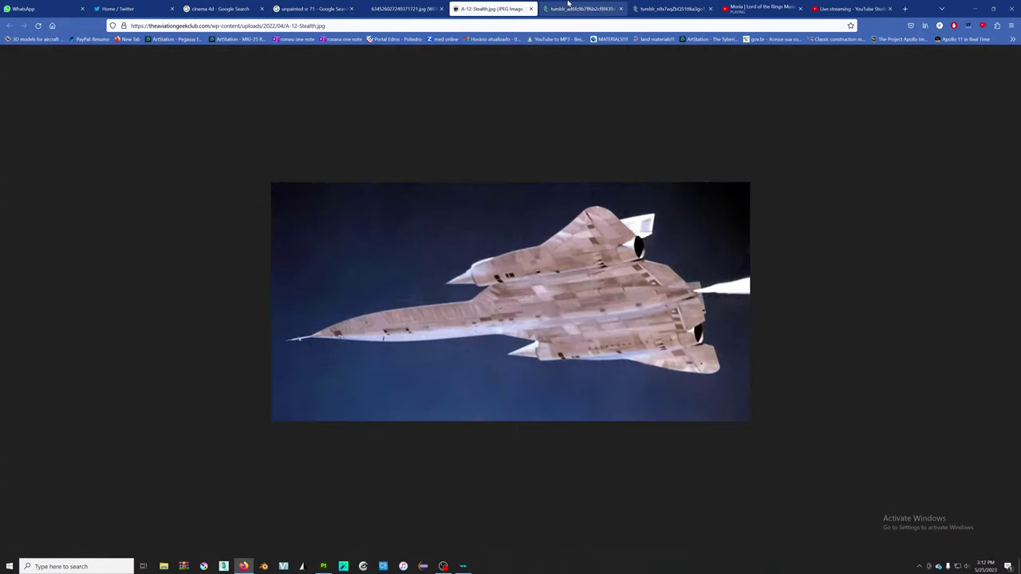
left_click(583, 8)
left_click(638, 8)
left_click(583, 8)
left_click(490, 8)
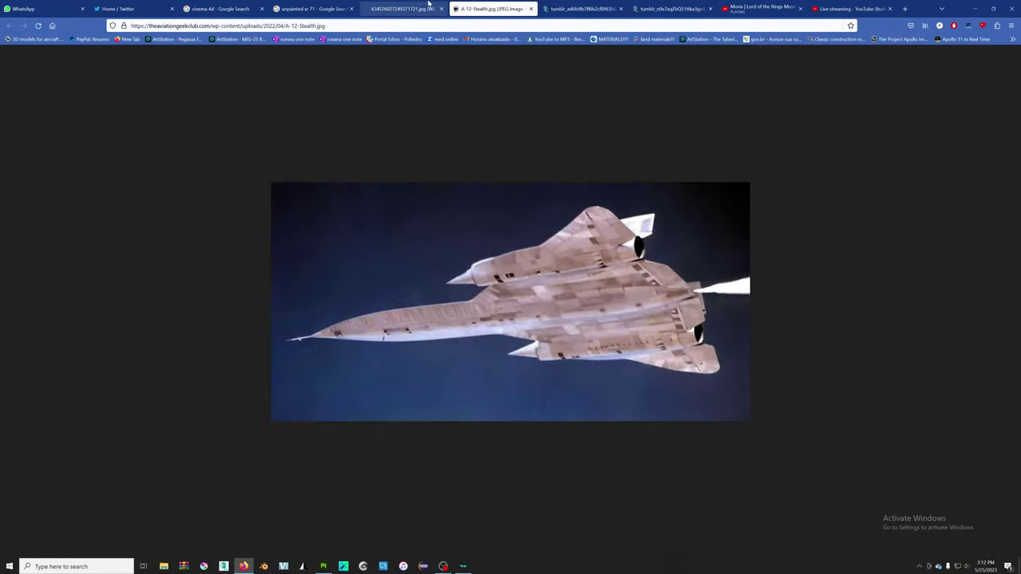
left_click(403, 8)
left_click(351, 8)
- Open the Project Habu image and its post in new tabs and scroll through the post
right_click(829, 249)
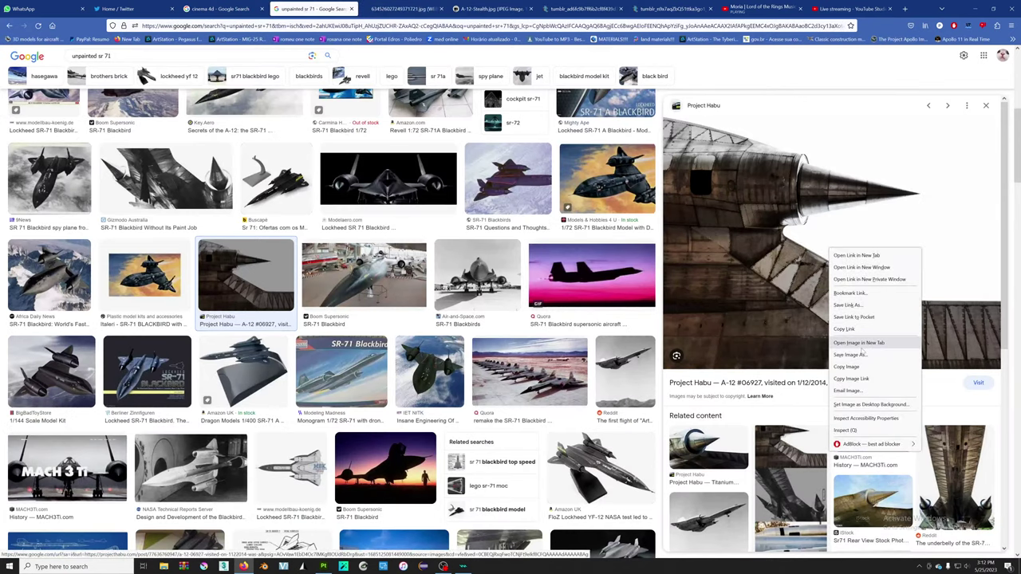
left_click(860, 342)
left_click(802, 332)
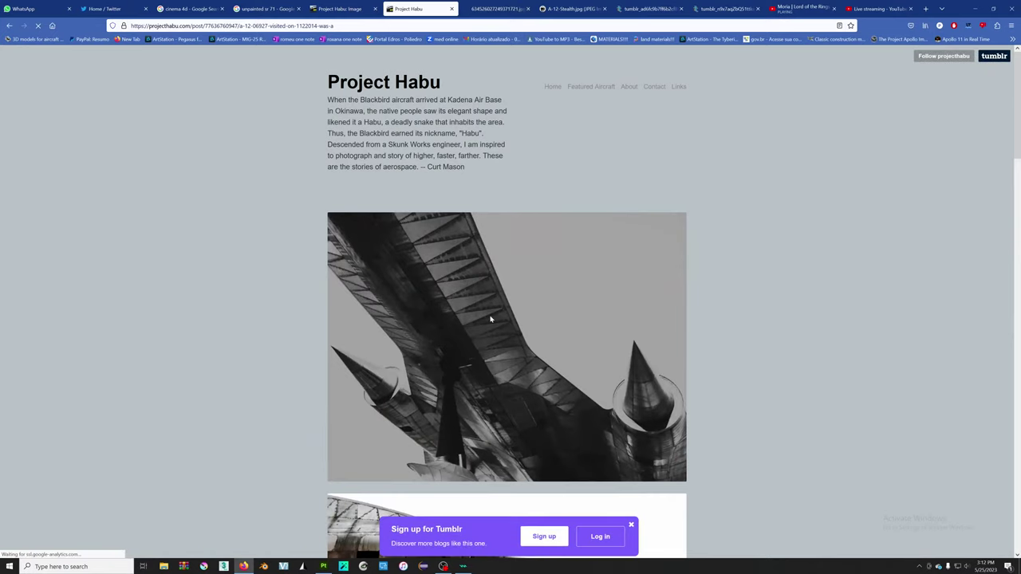
scroll(495, 314, "down", 5)
scroll(495, 314, "down", 5)
scroll(505, 180, "down", 2)
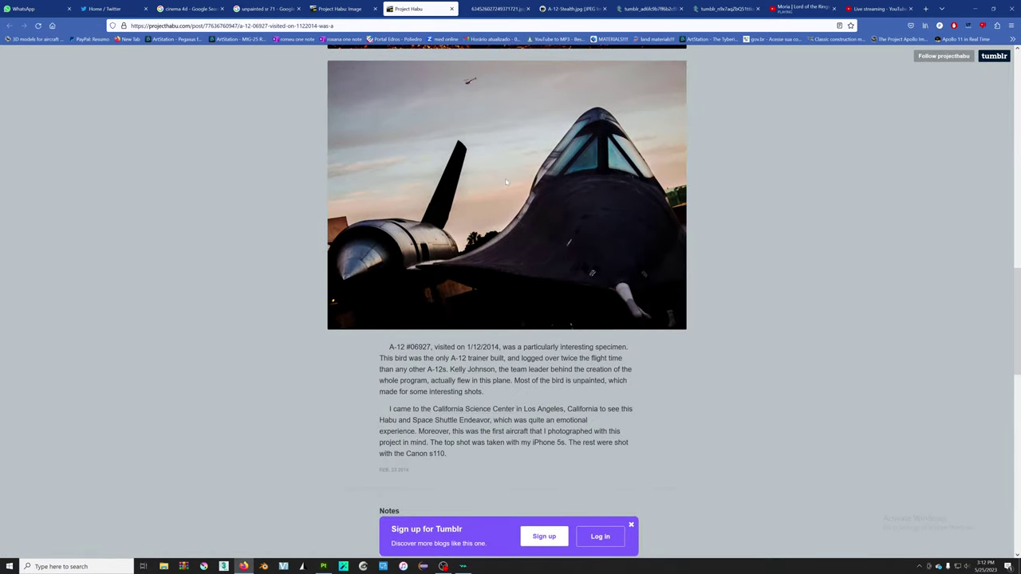
scroll(505, 179, "down", 3)
scroll(505, 179, "up", 4)
scroll(505, 179, "up", 4)
- Open the Project Habu dark underside photo full size on its own
left_click(466, 7)
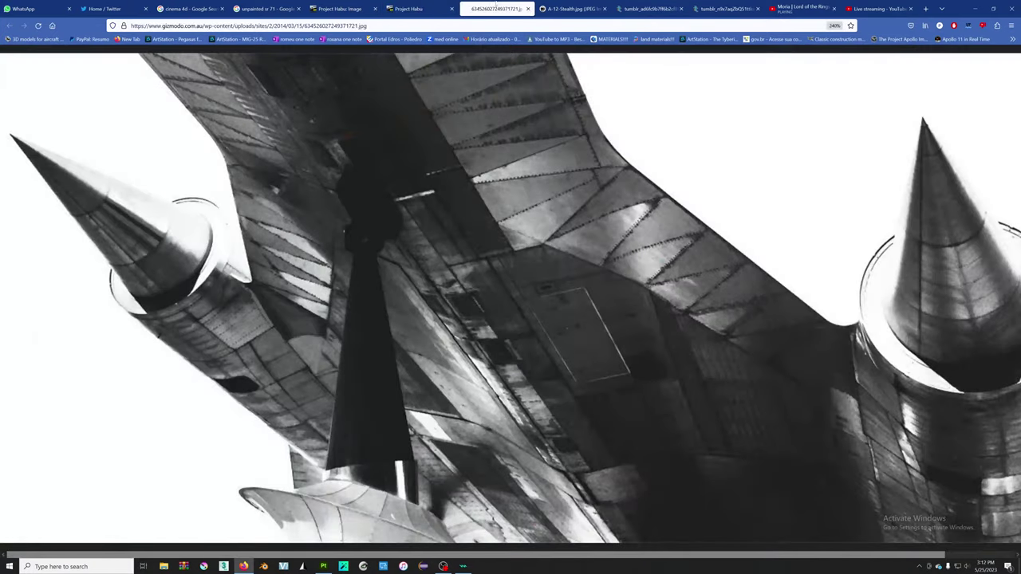
left_click(438, 4)
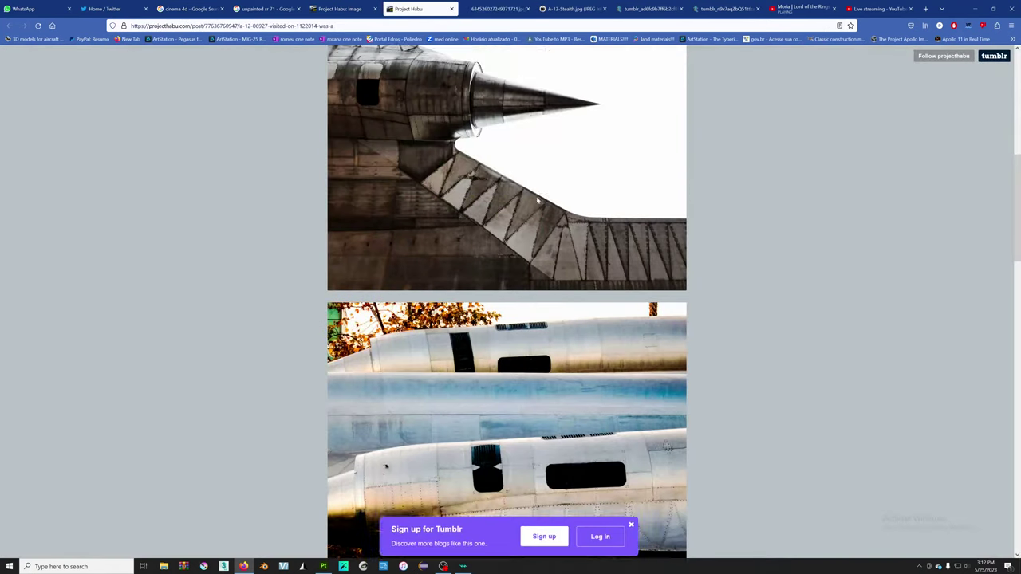
scroll(519, 191, "up", 2)
scroll(511, 175, "up", 2)
left_click(486, 149)
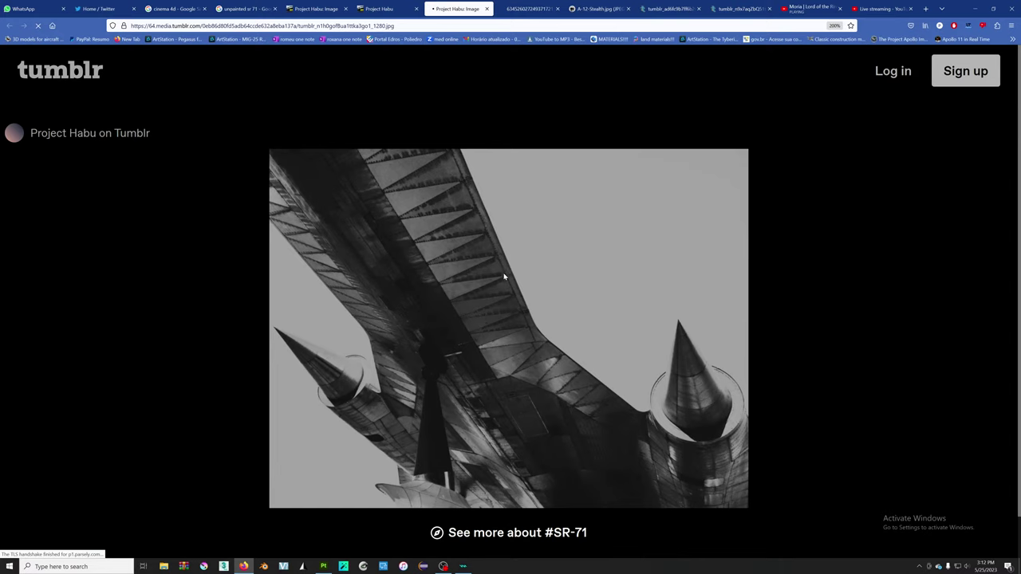
right_click(504, 277)
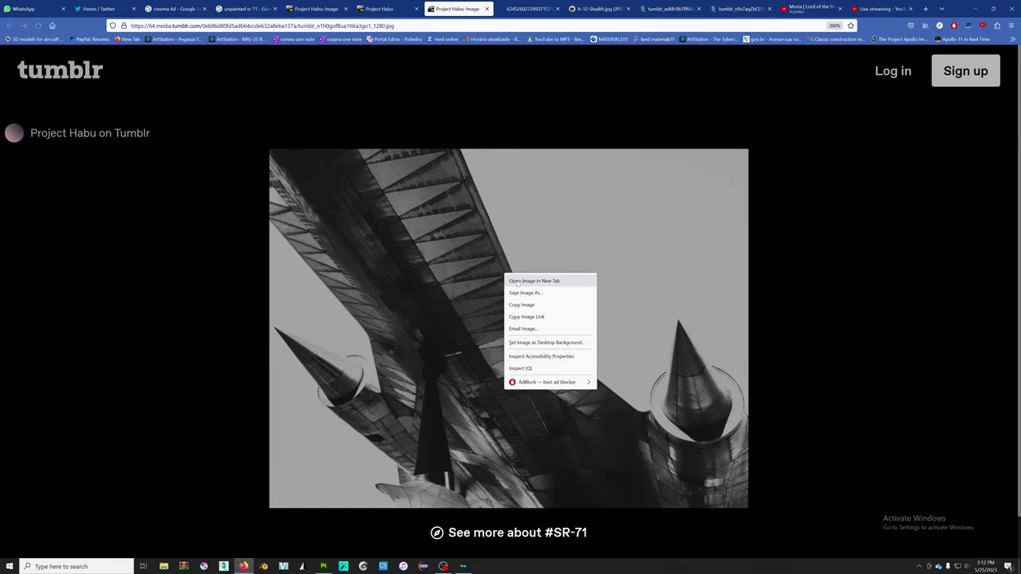
left_click(543, 282)
- Compare the Tumblr underside photo against the Gizmodo underside image
scroll(501, 214, "up", 6, "ctrl")
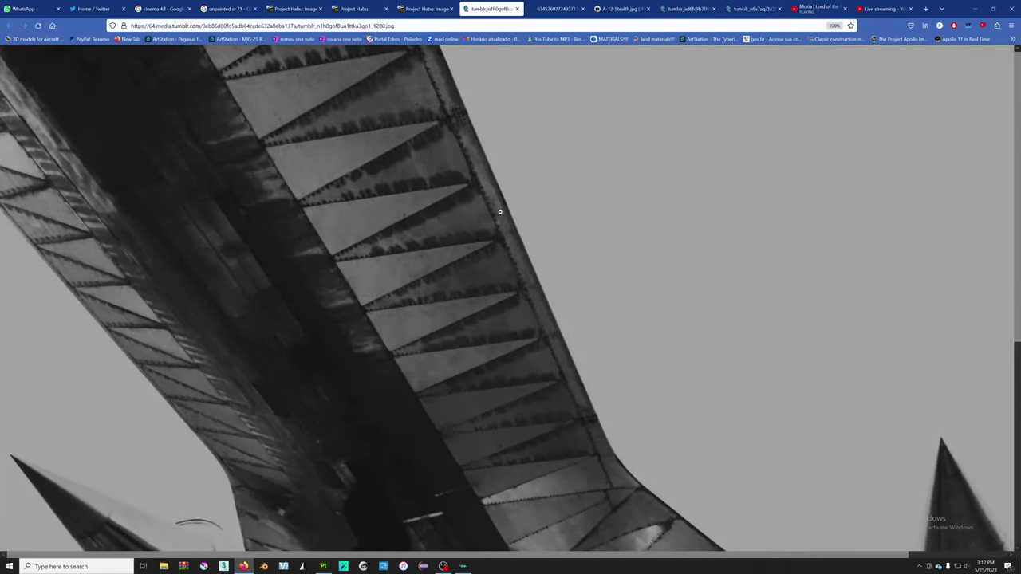
left_click(551, 8)
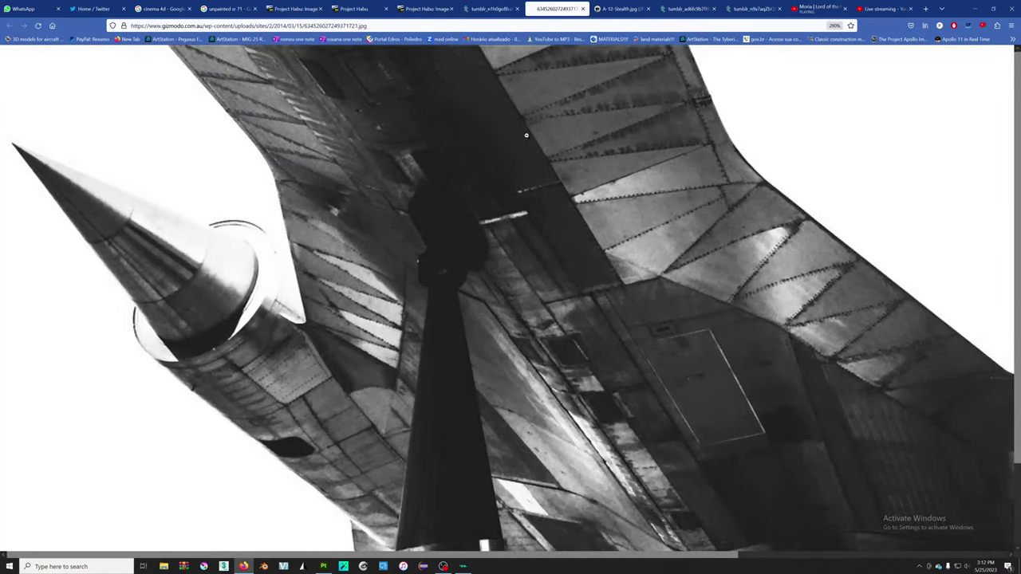
key("ctrl+shift+Tab")
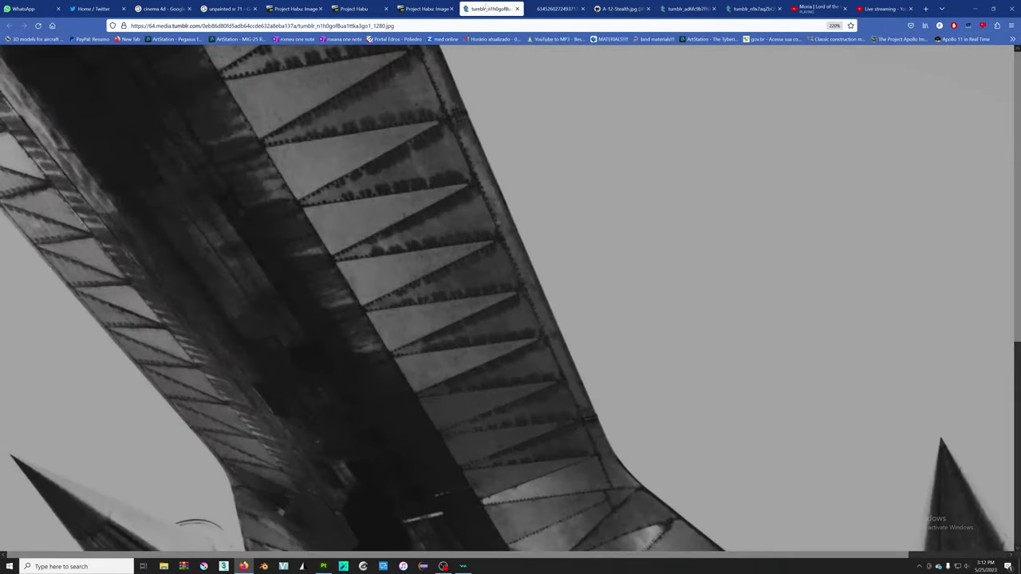
scroll(683, 132, "down", 7, "ctrl")
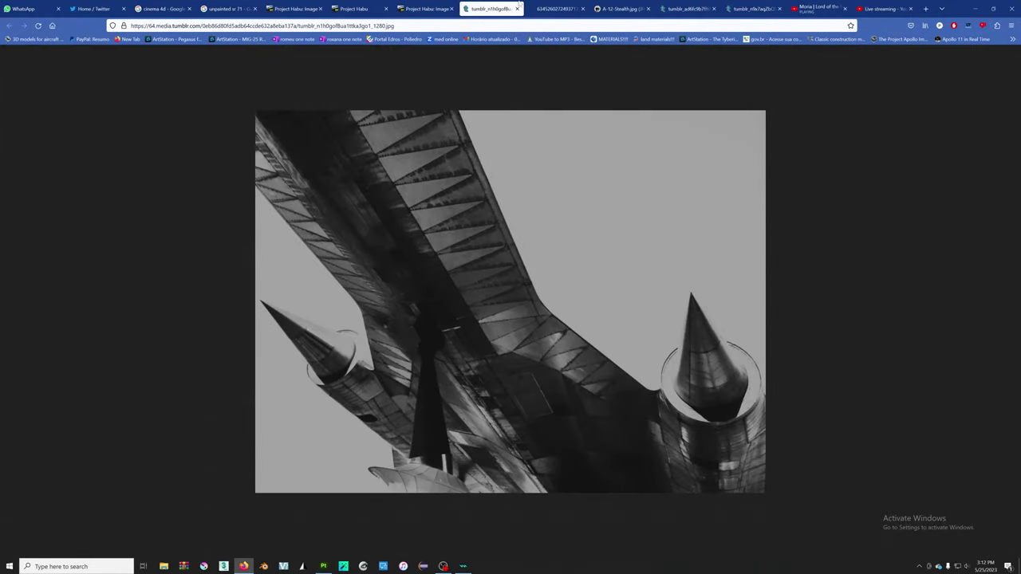
key("ctrl+Tab")
left_click(476, 8)
left_click(552, 8)
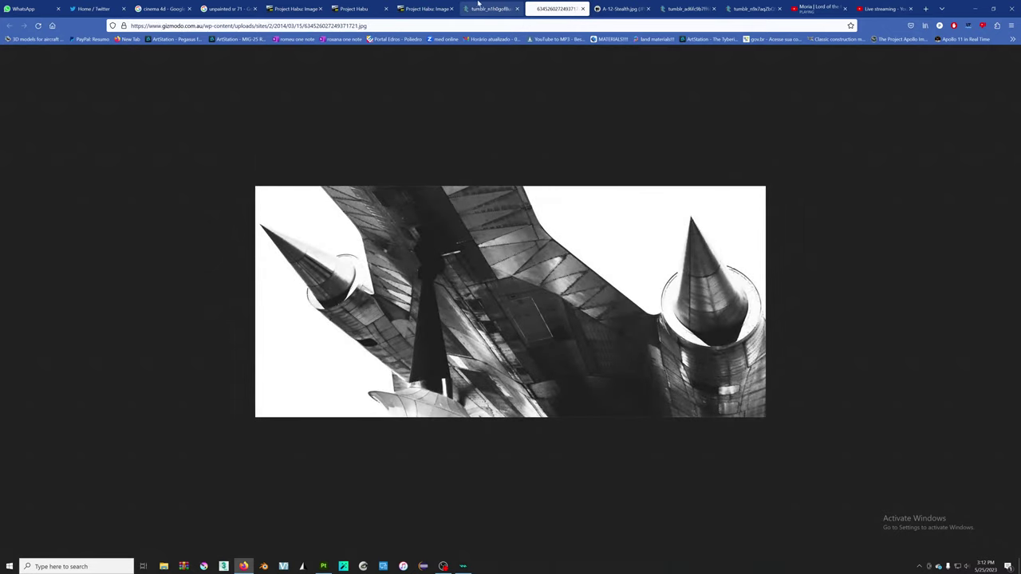
left_click(475, 8)
left_click(553, 8)
left_click(486, 8)
left_click(552, 8)
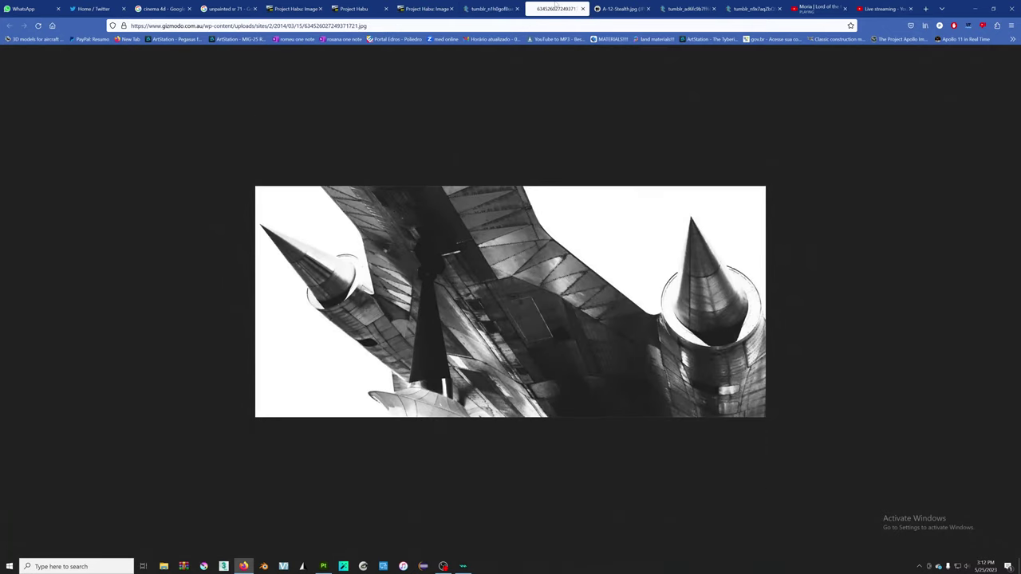
left_click(487, 8)
left_click(552, 8)
- Close the Gizmodo underside image and the Project Habu image viewer page
left_click(583, 8)
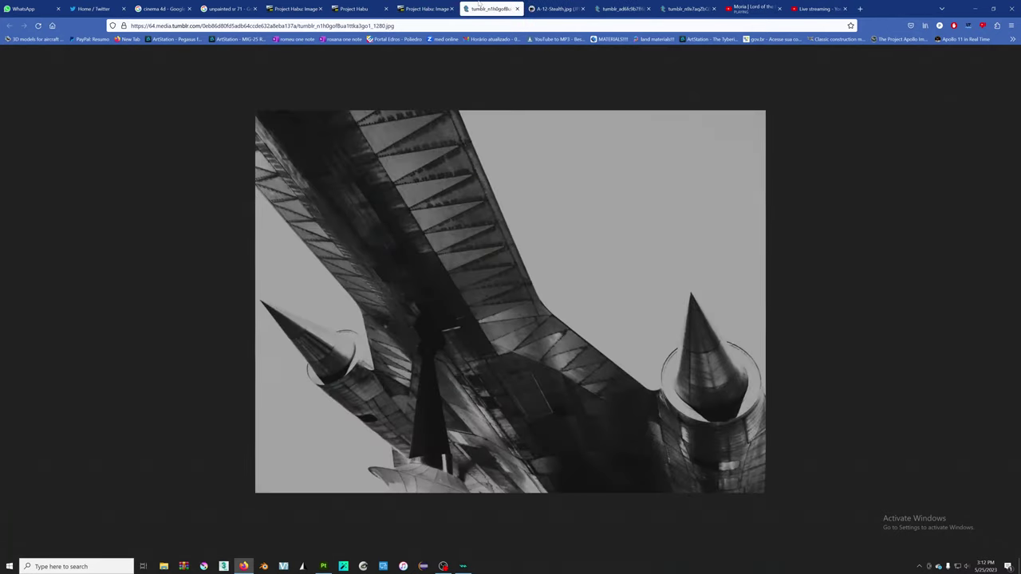
left_click(459, 8)
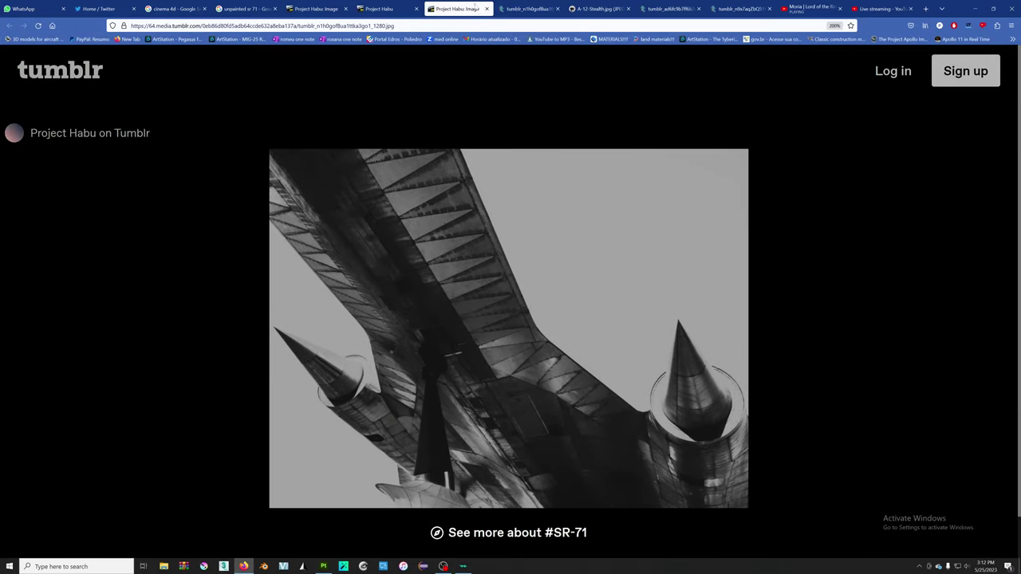
left_click(487, 8)
left_click(383, 8)
- Open the engine nacelle and wing panel photo full size and zoom in on it
scroll(511, 240, "down", 4)
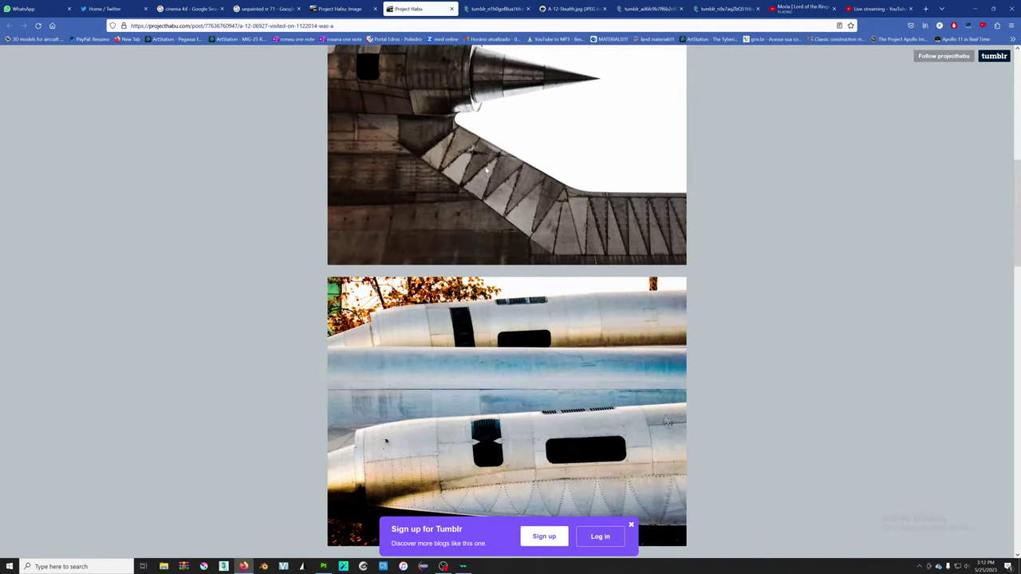
left_click(486, 168)
scroll(508, 333, "up", 4, "ctrl")
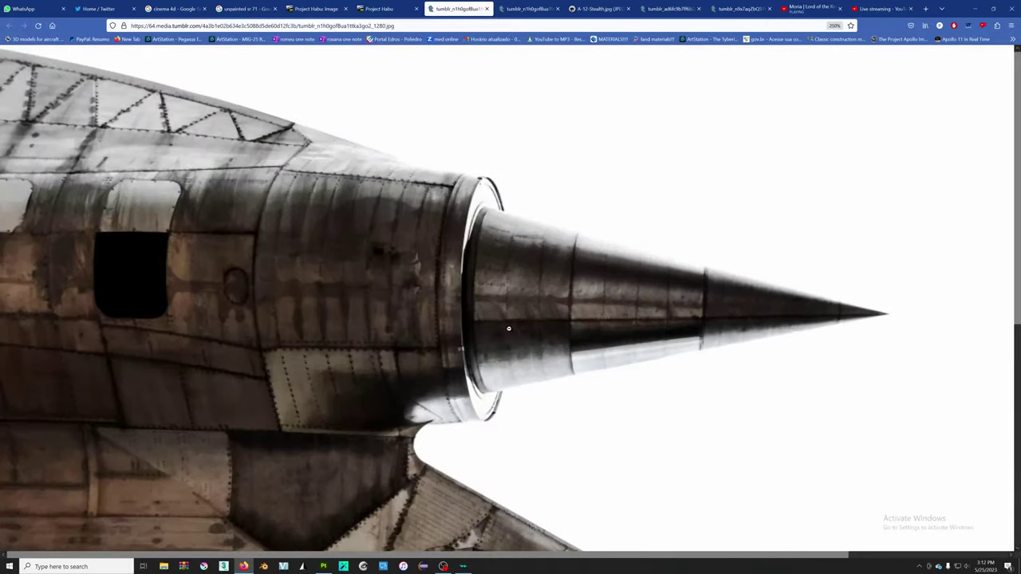
scroll(505, 327, "up", 2, "ctrl")
scroll(505, 326, "down", 3)
- Review each opened reference image tab, including the grey underside and the nacelle panel photo
left_click(526, 8)
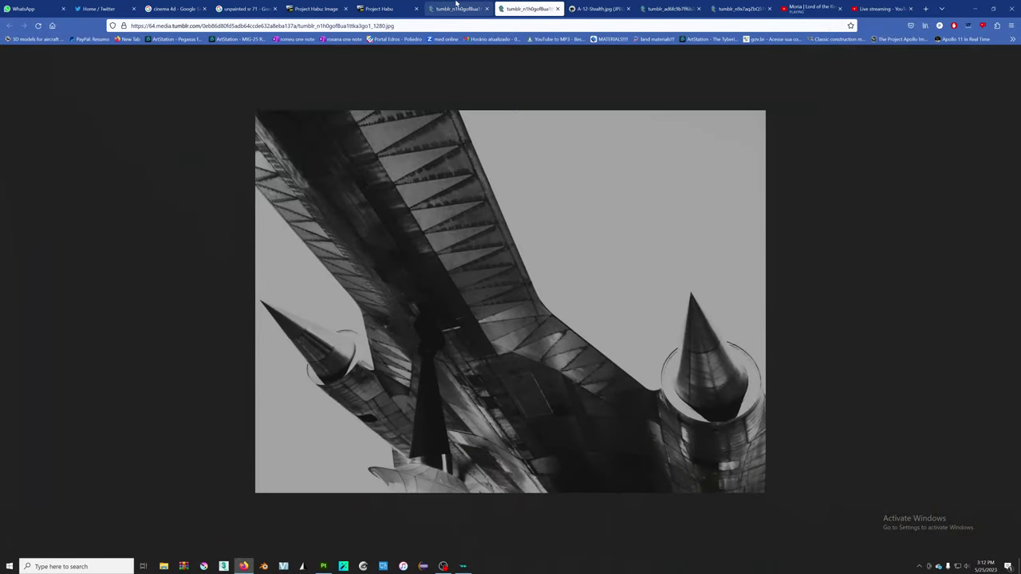
left_click(596, 8)
left_click(668, 8)
left_click(722, 8)
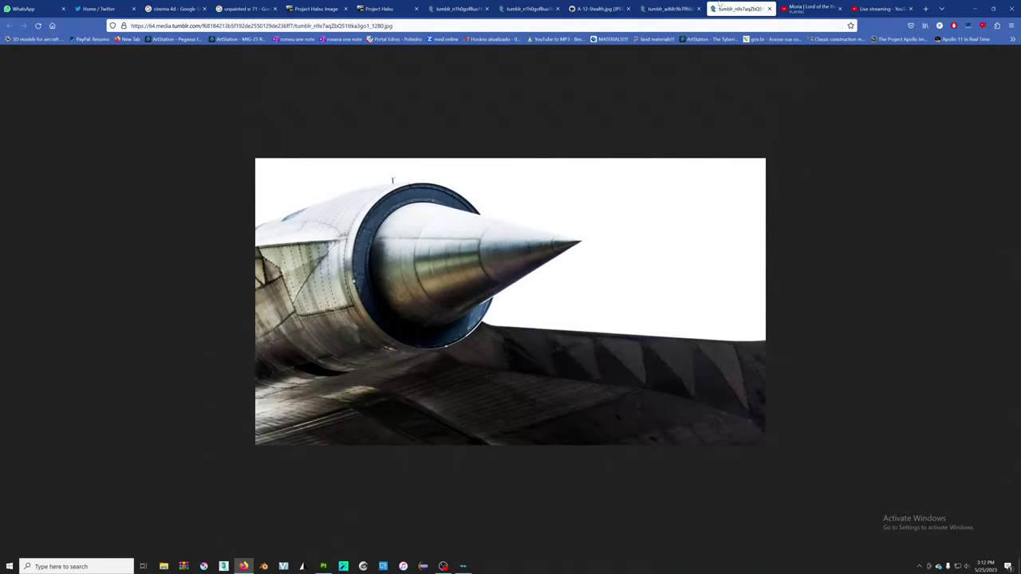
left_click(669, 8)
left_click(599, 8)
left_click(508, 6)
left_click(458, 7)
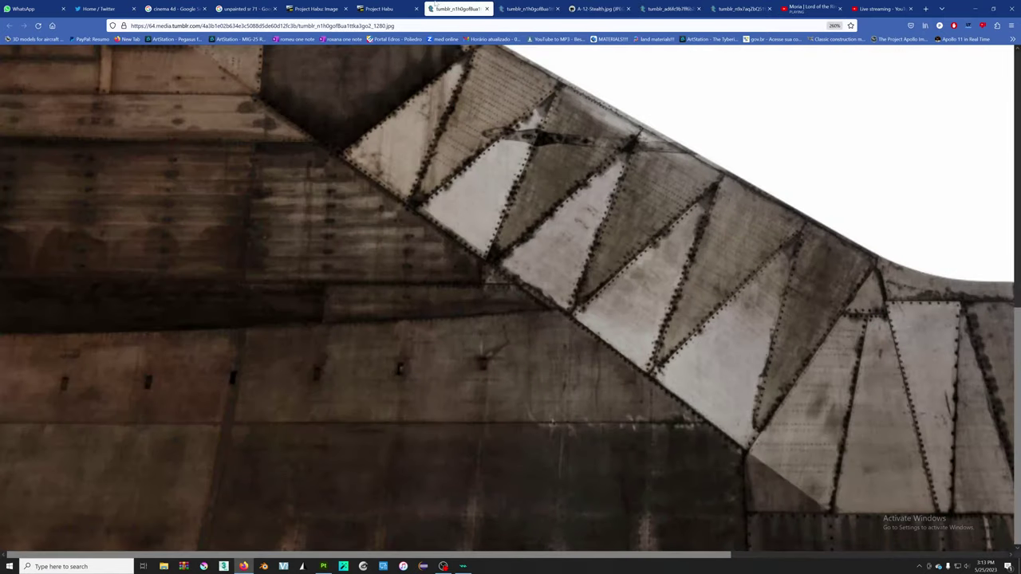
scroll(468, 206, "up", 3)
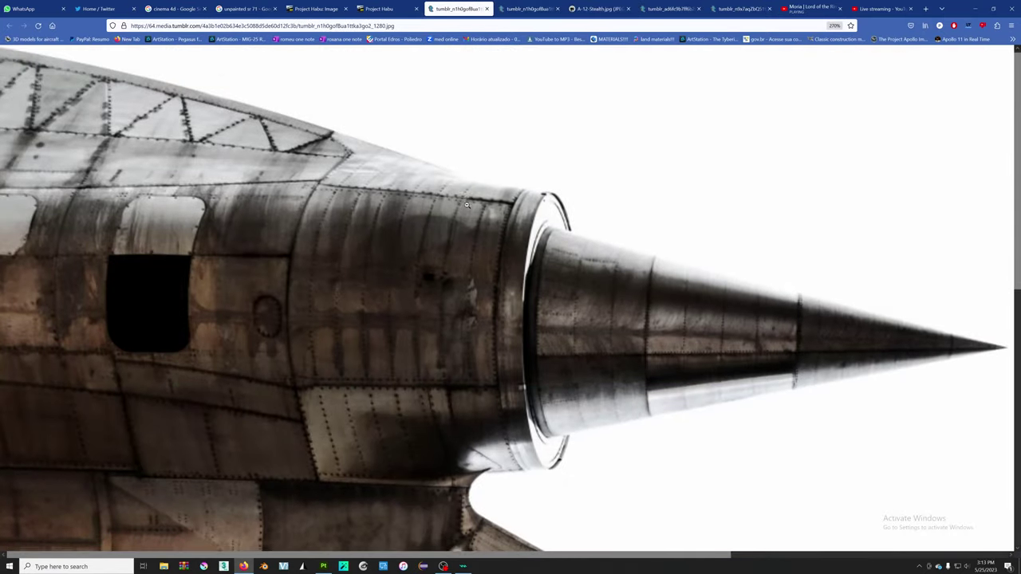
scroll(468, 205, "down", 3, "ctrl")
left_click(379, 8)
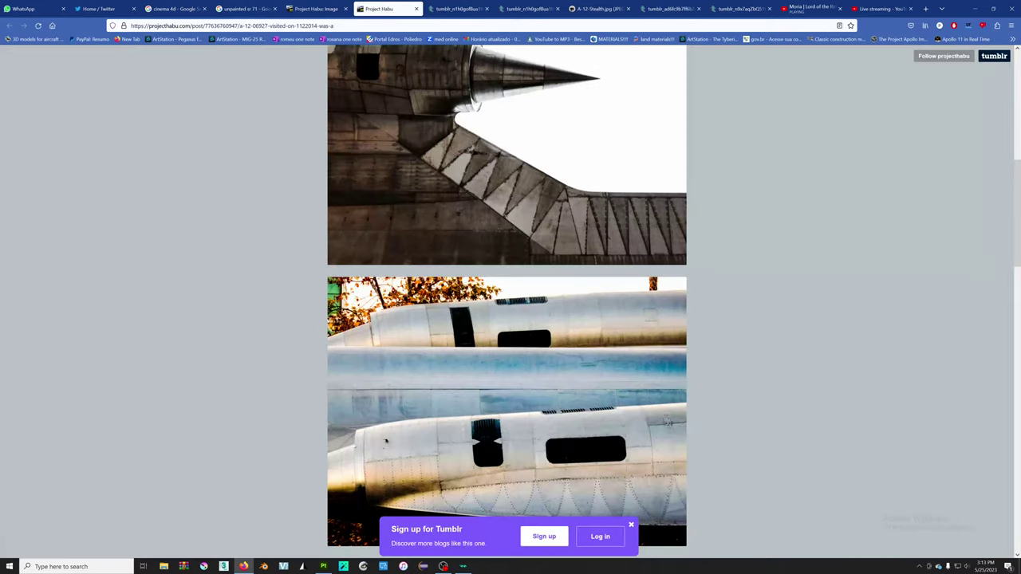
- Open the silver nacelle photo in its own tab and zoom in on its rivets
scroll(496, 232, "down", 2)
right_click(496, 232)
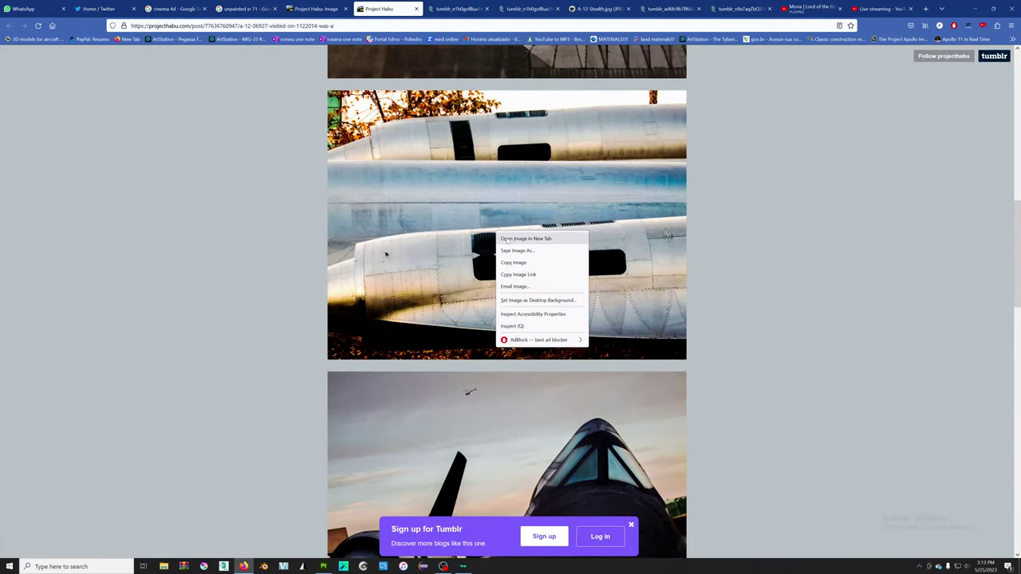
left_click(510, 236)
right_click(477, 224)
left_click(505, 229)
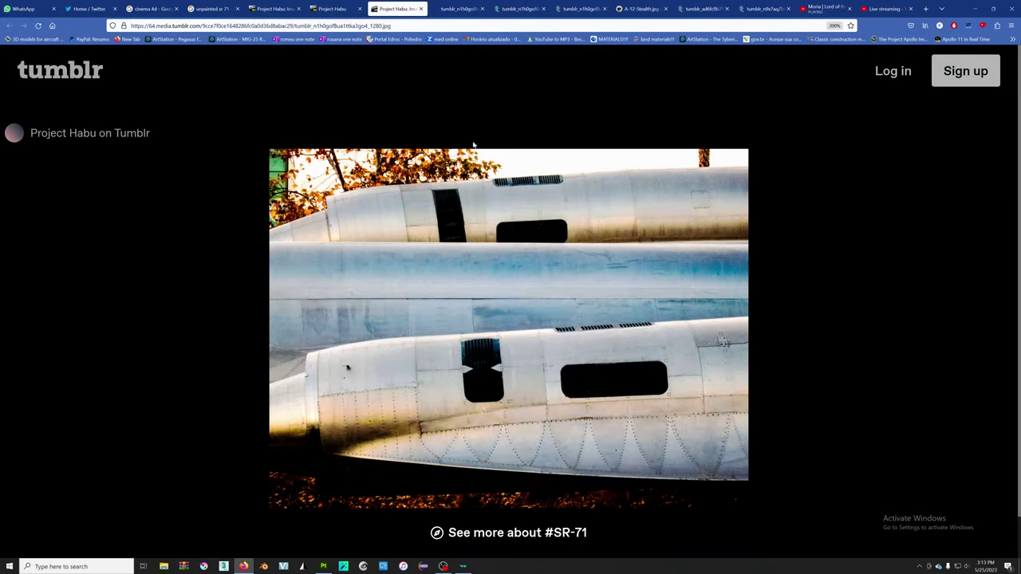
key("ctrl+w")
scroll(527, 275, "up", 3, "ctrl")
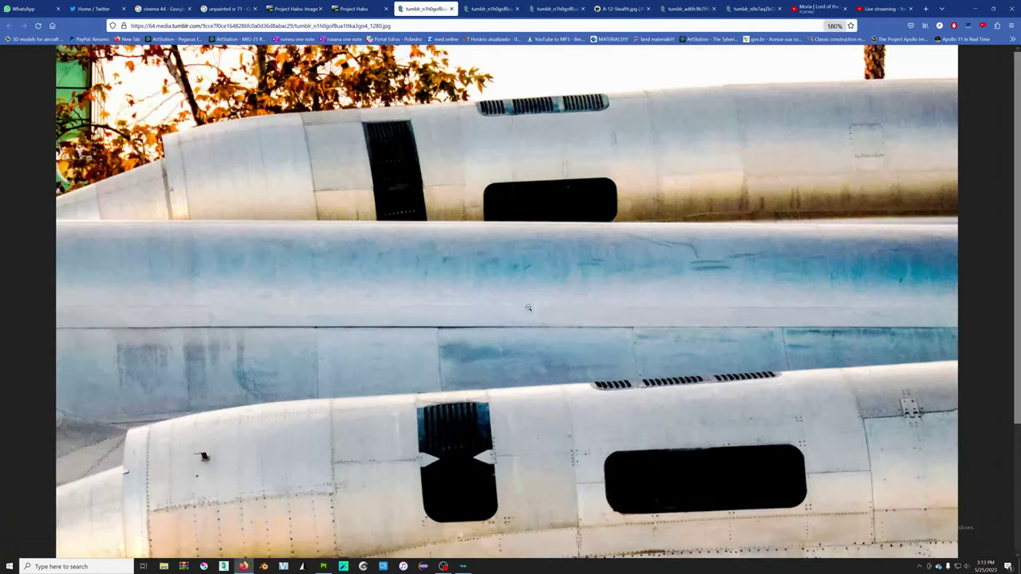
scroll(526, 274, "up", 2, "ctrl")
scroll(526, 275, "up", 1, "ctrl")
scroll(526, 274, "down", 3)
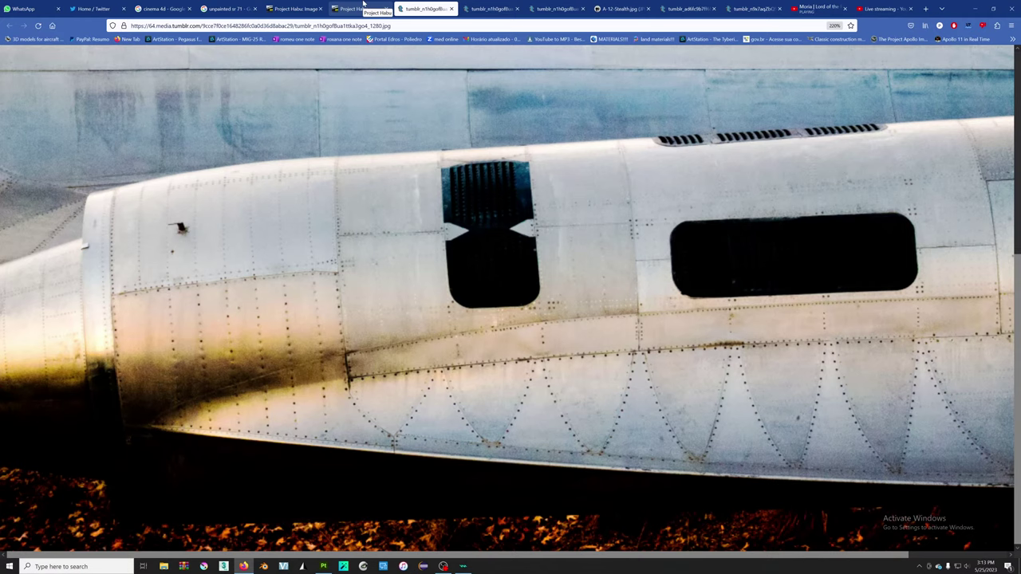
- Close the Project Habu post and image viewer, returning to the unpainted sr 71 results
left_click(359, 8)
scroll(485, 261, "down", 4)
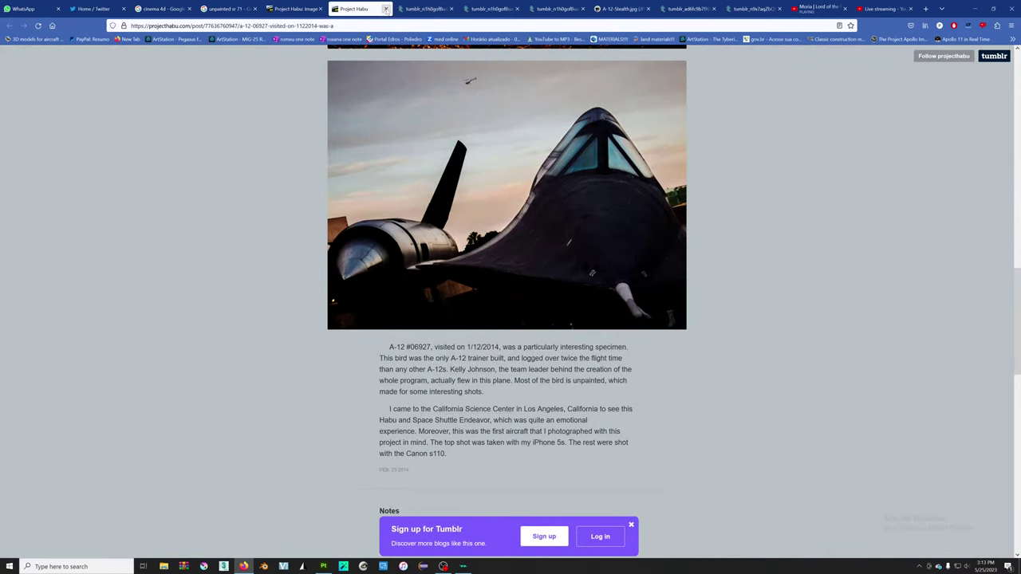
left_click(385, 9)
left_click(318, 6)
scroll(510, 319, "down", 1)
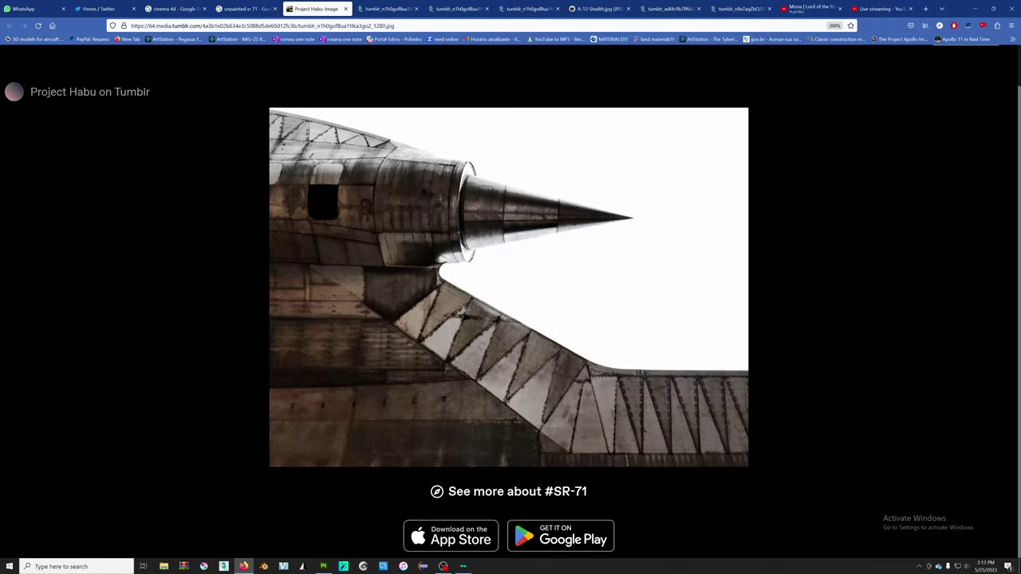
left_click(320, 8)
left_click(257, 6)
- Open the A-12 Oxcart comparison image in a new tab and view it full size
scroll(606, 231, "down", 5)
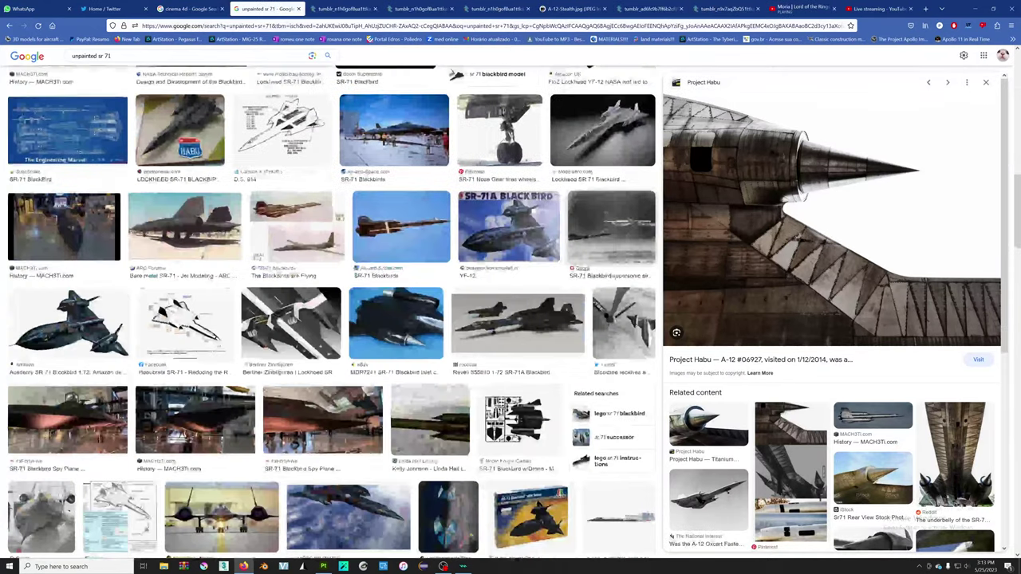
scroll(753, 340, "down", 3)
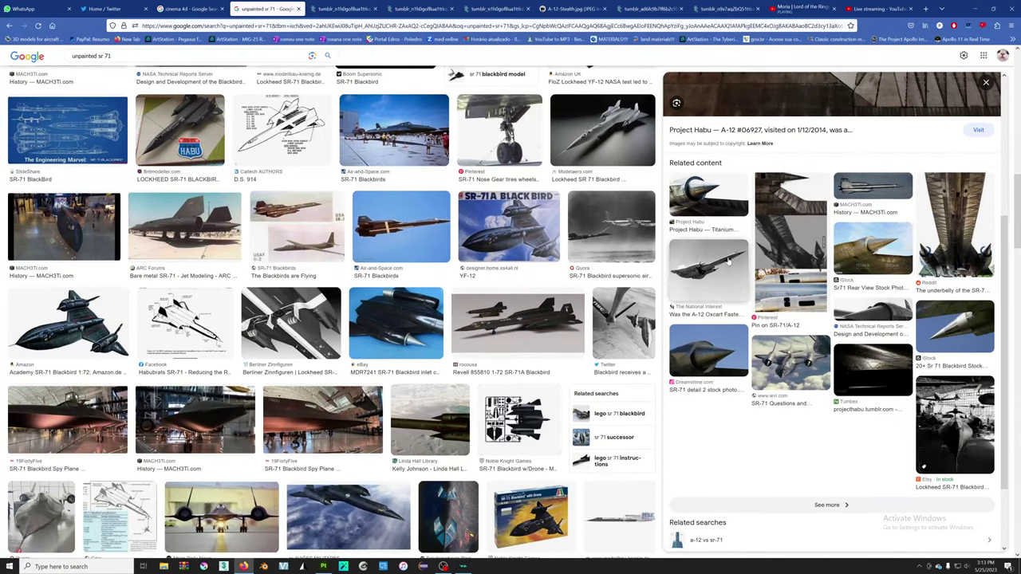
left_click(728, 261)
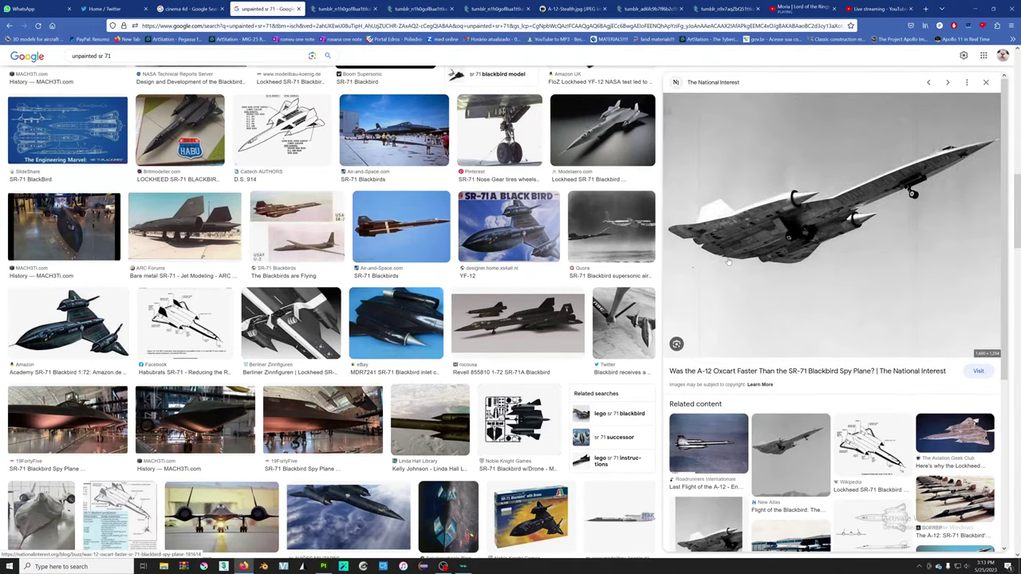
right_click(746, 229)
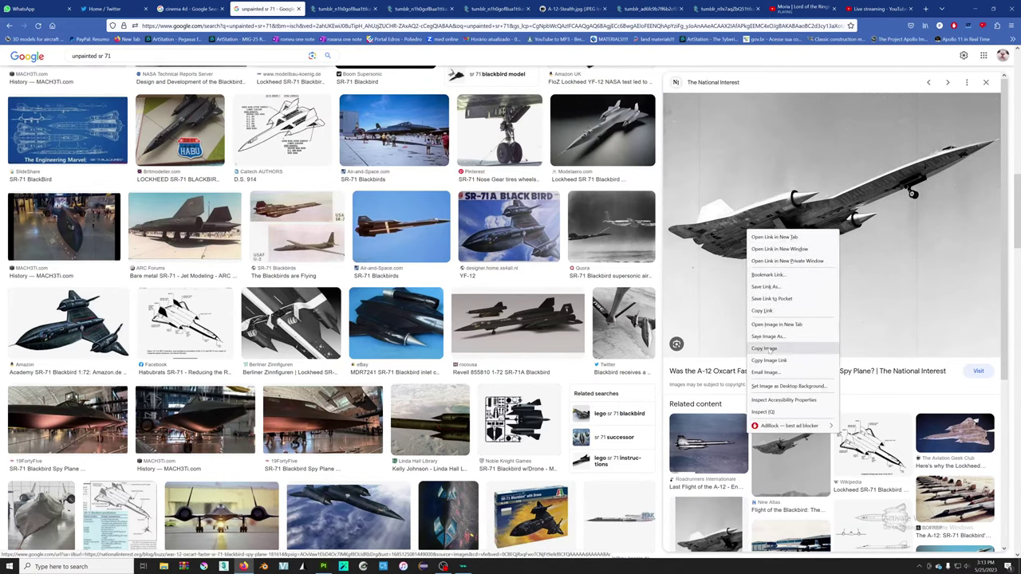
left_click(778, 325)
left_click(790, 451)
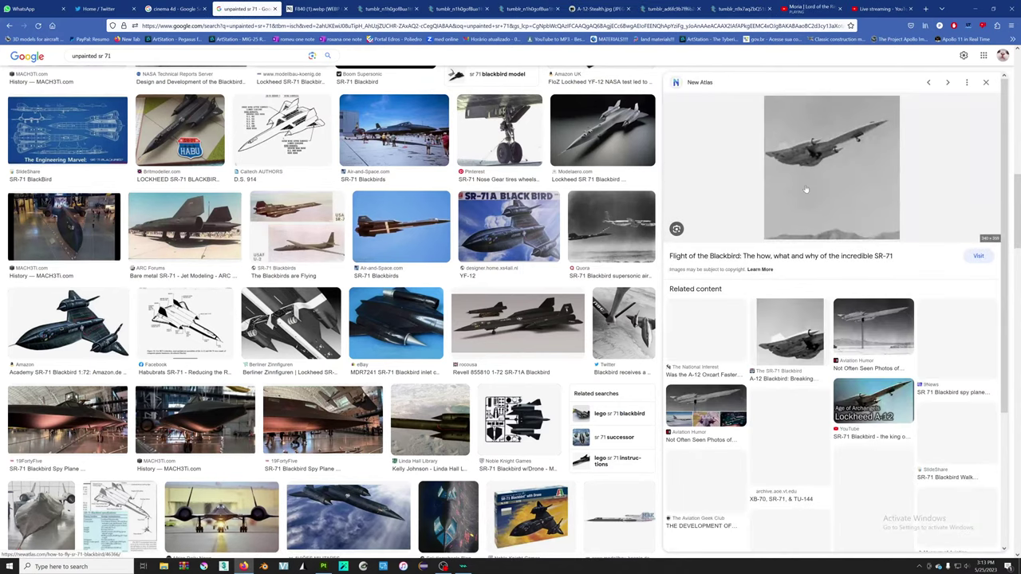
left_click(710, 331)
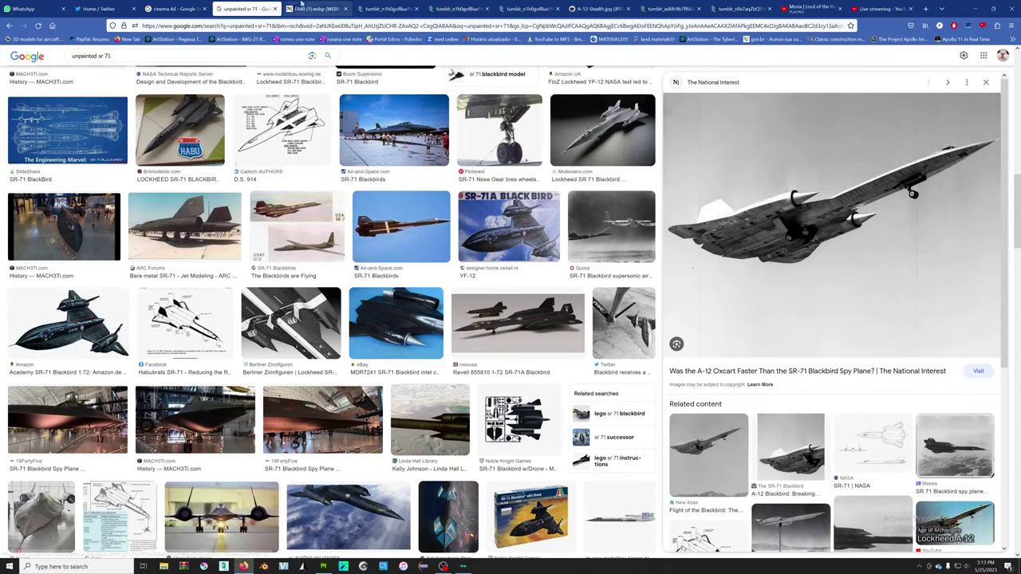
key("ctrl+Tab")
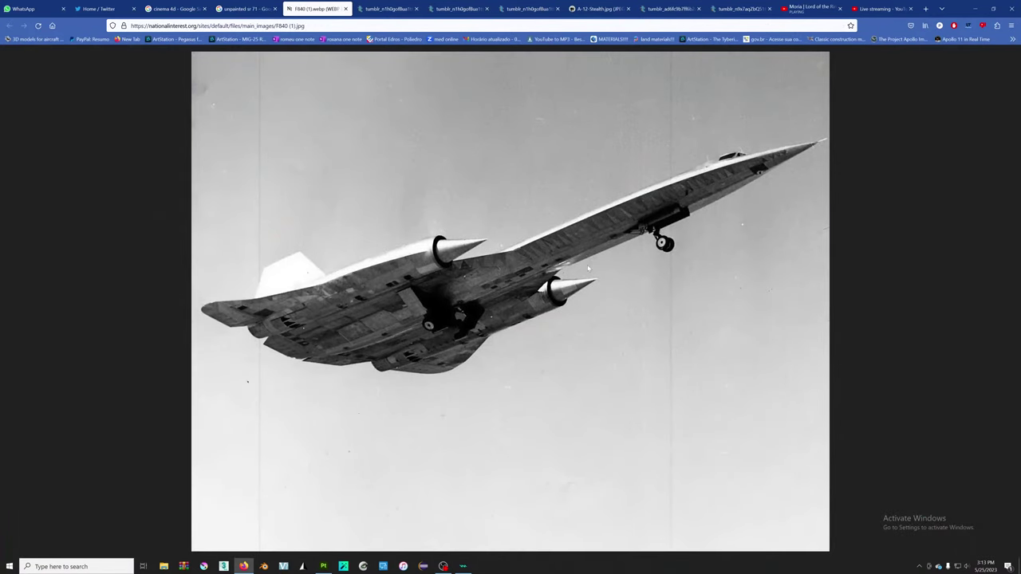
left_click(254, 8)
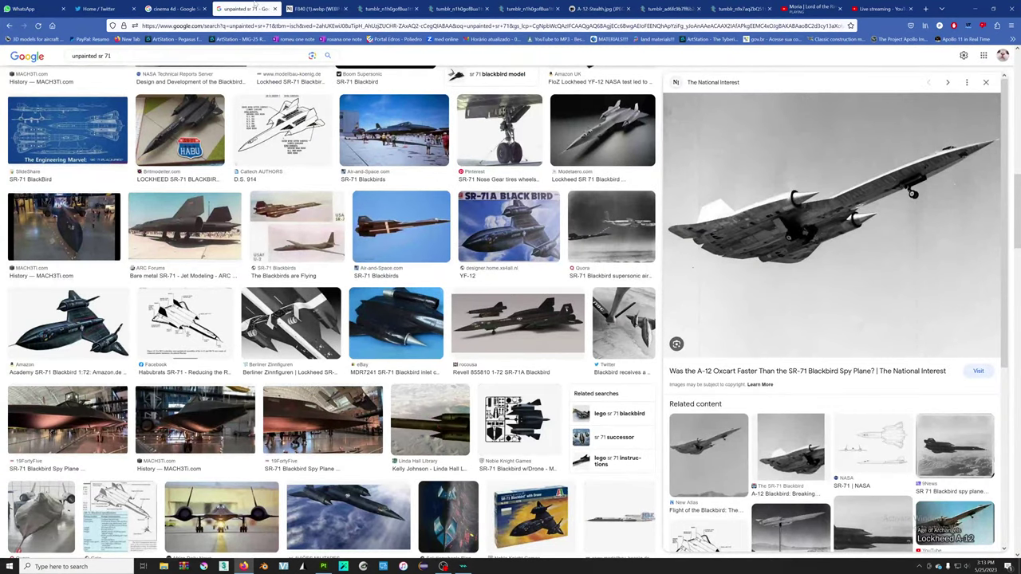
- Preview the Carrier and SU57 unpainted prototype images further down, then close the unpainted SR-71 results
scroll(319, 263, "down", 5)
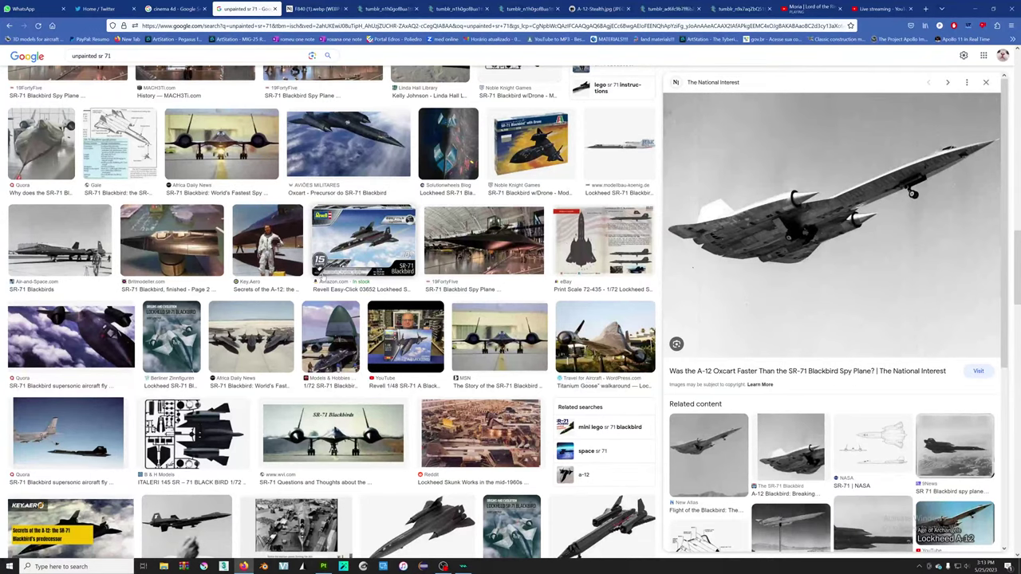
scroll(317, 278, "down", 5)
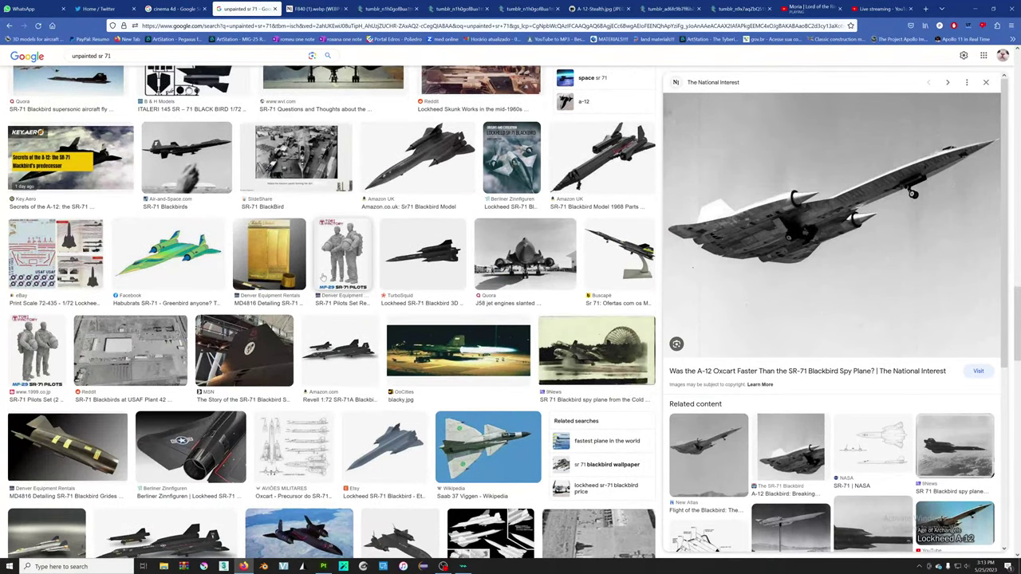
scroll(322, 278, "down", 3)
scroll(322, 277, "down", 2)
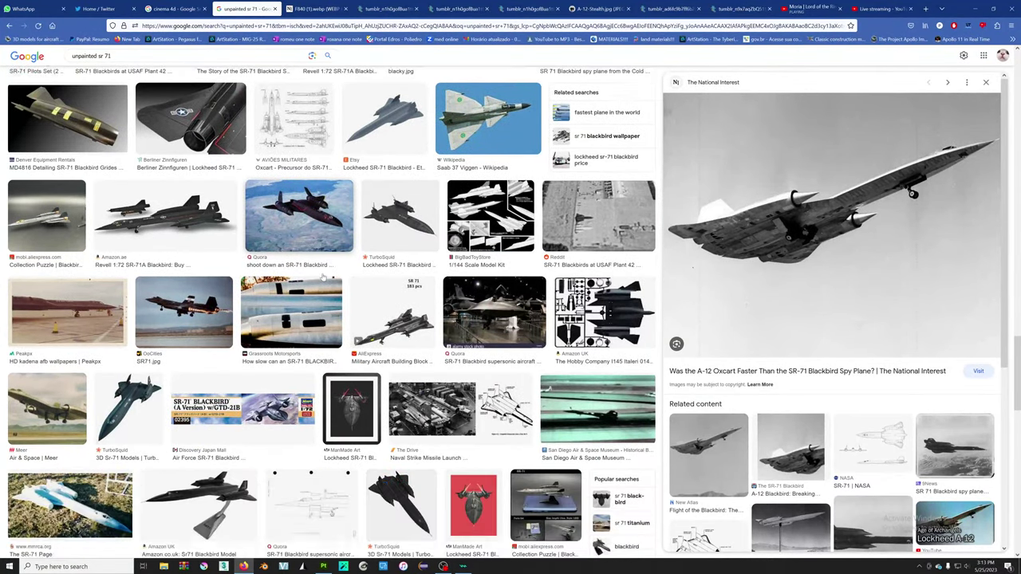
scroll(323, 278, "down", 3)
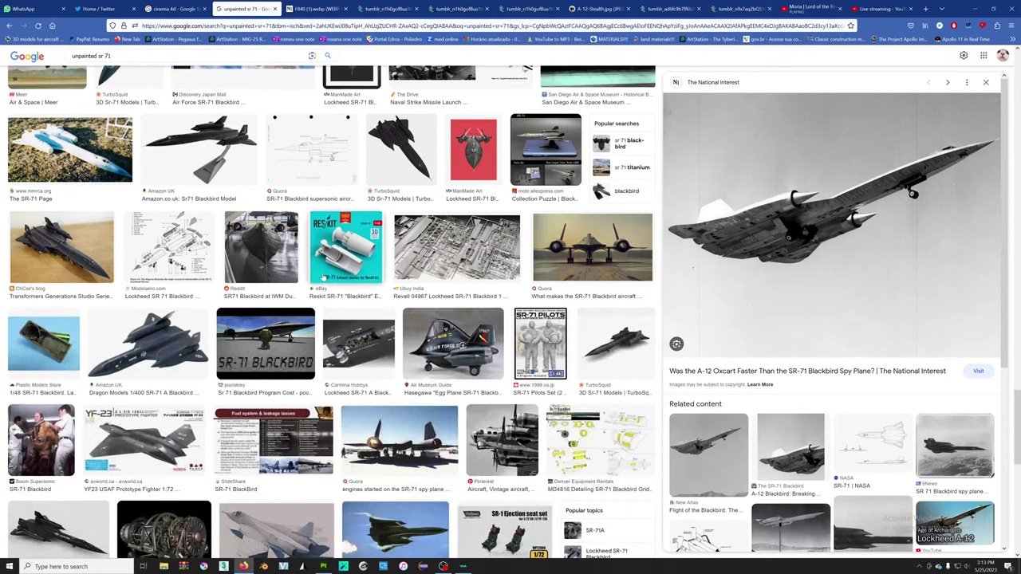
scroll(324, 277, "down", 4)
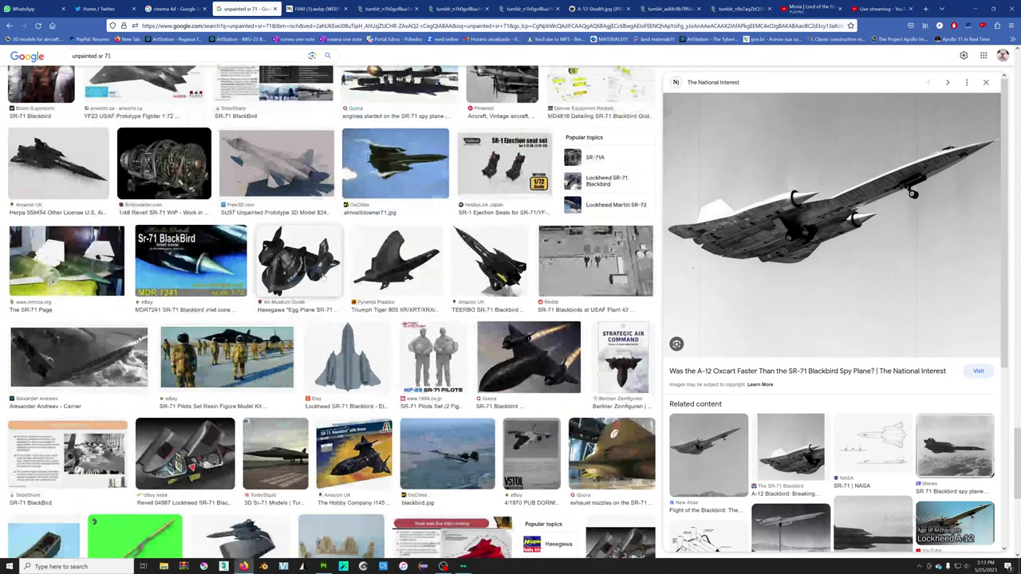
scroll(324, 277, "down", 4)
scroll(324, 278, "up", 3)
left_click(58, 296)
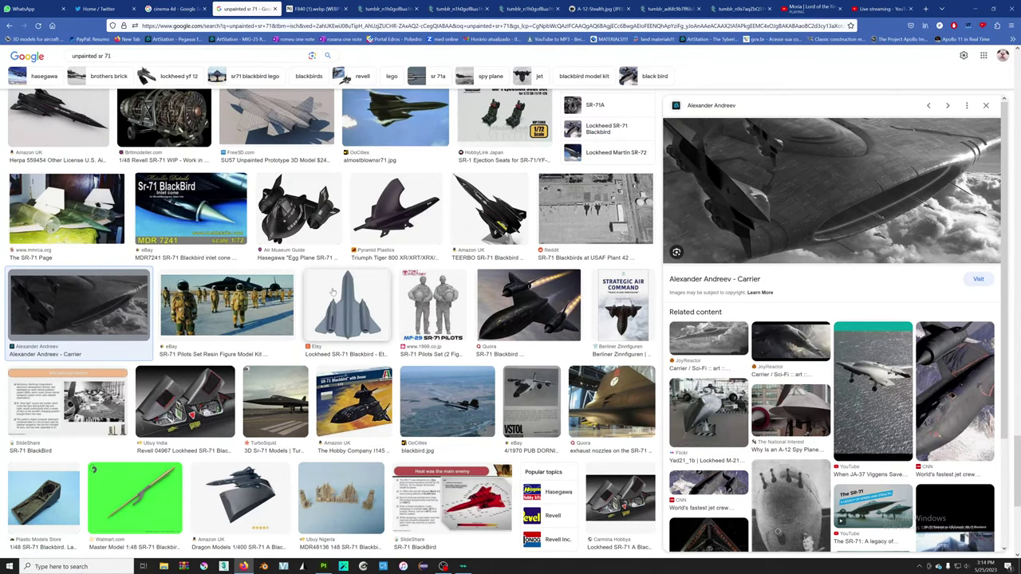
left_click(734, 348)
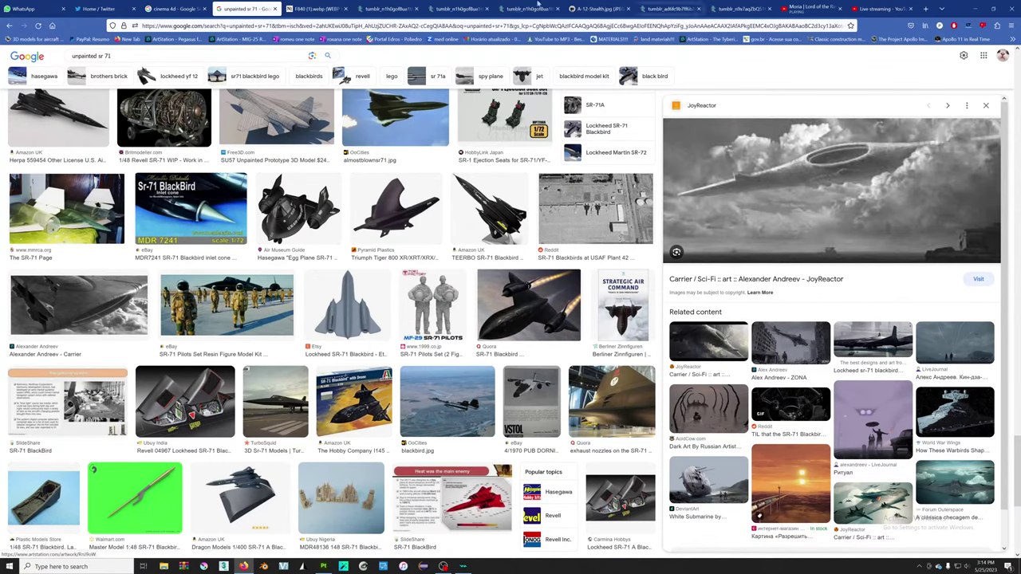
left_click(278, 132)
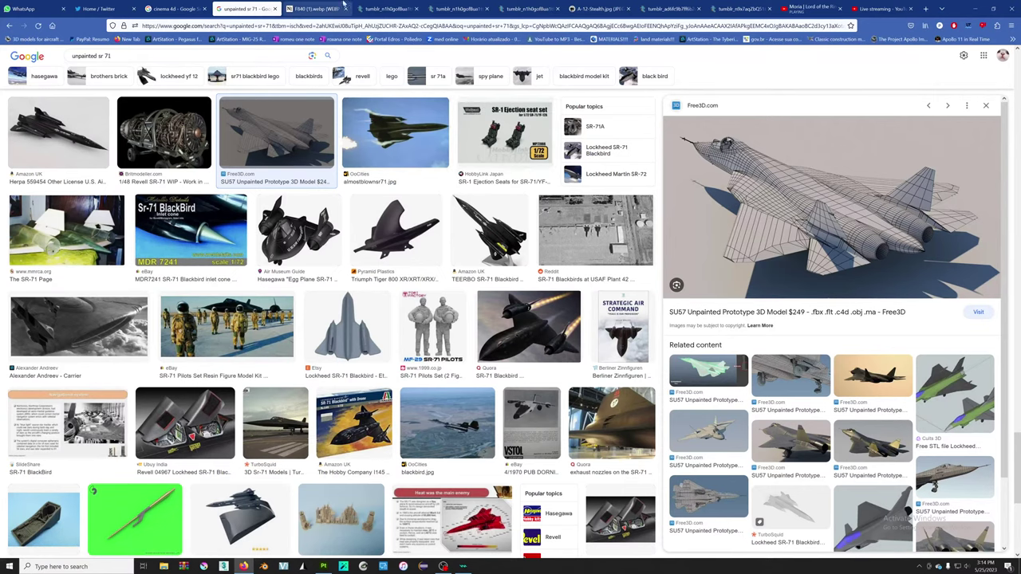
left_click(274, 9)
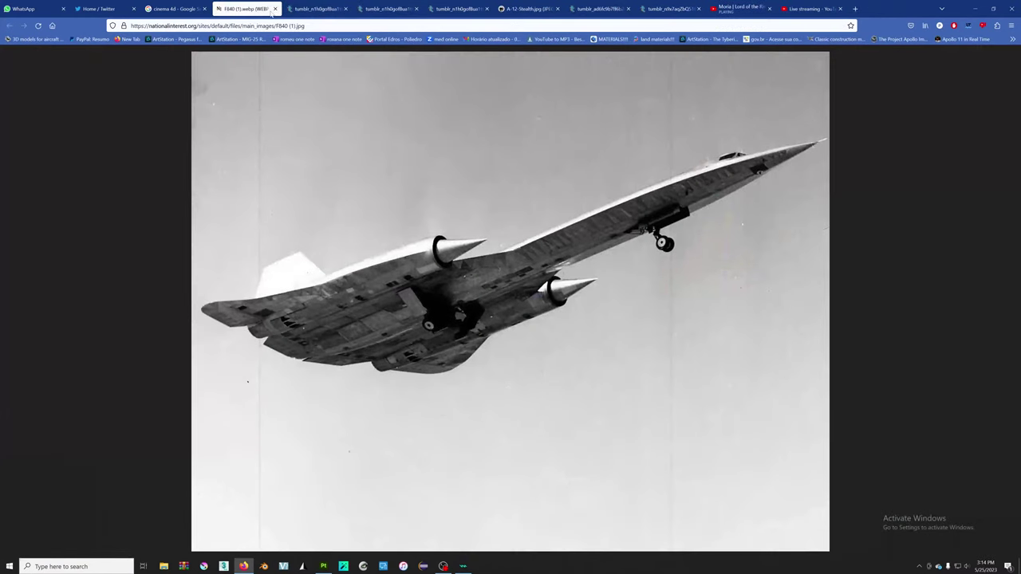
- Review the open reference tabs, including the A-12 Stealth photo, ending on the black-and-white SR-71
key("ctrl+Tab")
key("ctrl+Tab")
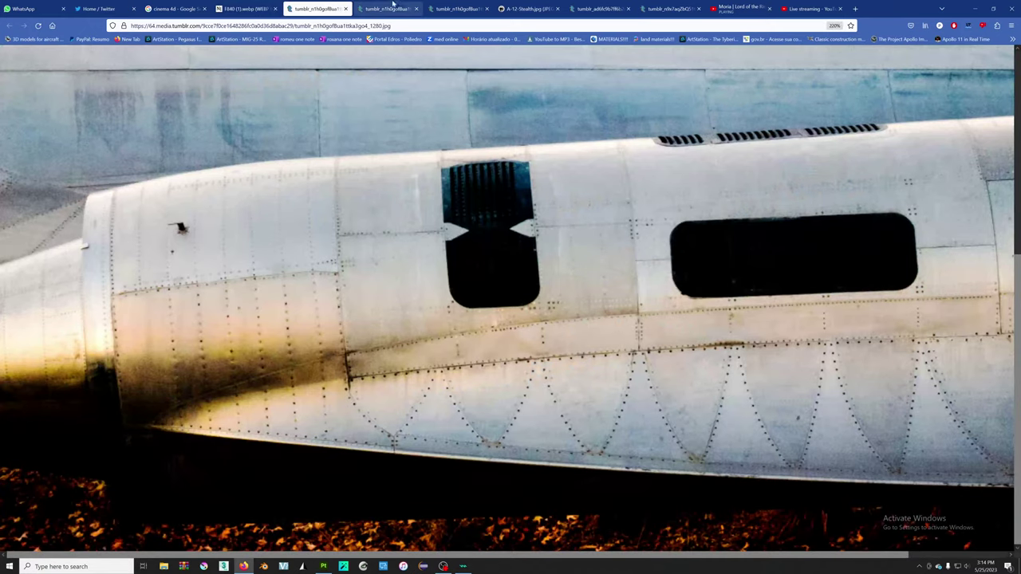
key("ctrl+Tab")
key("ctrl+Tab")
key("ctrl+Tab")
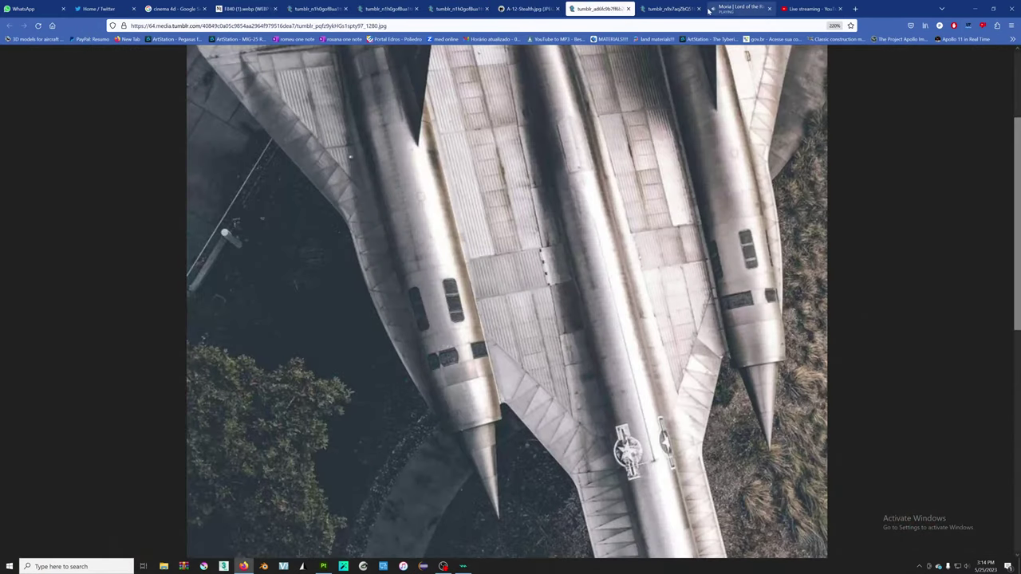
key("ctrl+Tab")
left_click(723, 11)
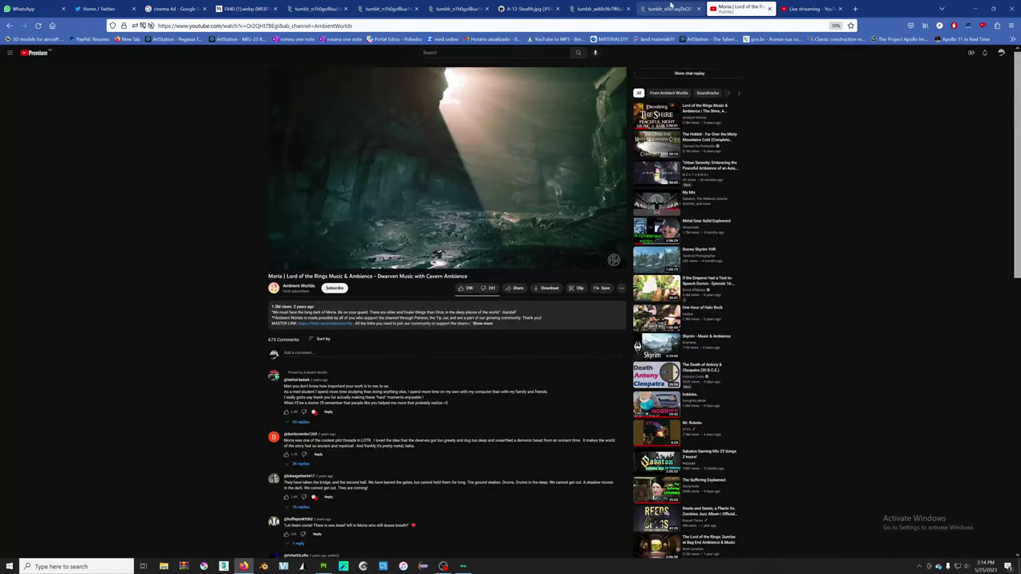
left_click(670, 9)
left_click(554, 7)
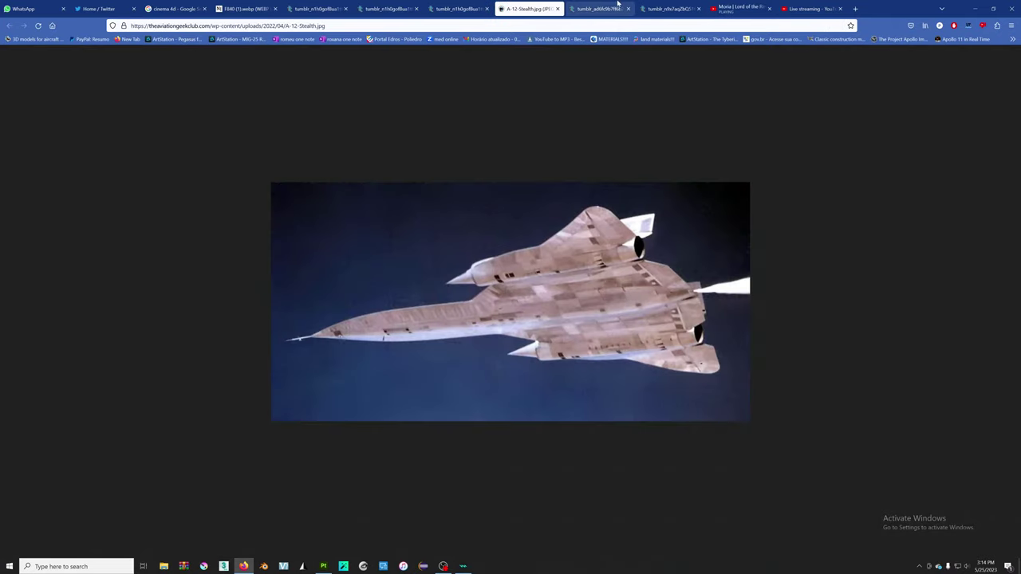
left_click(243, 9)
- Switch from Firefox to the Substance 3D Painter window
key("alt+Tab")
key("alt+Tab")
key("alt+Tab")
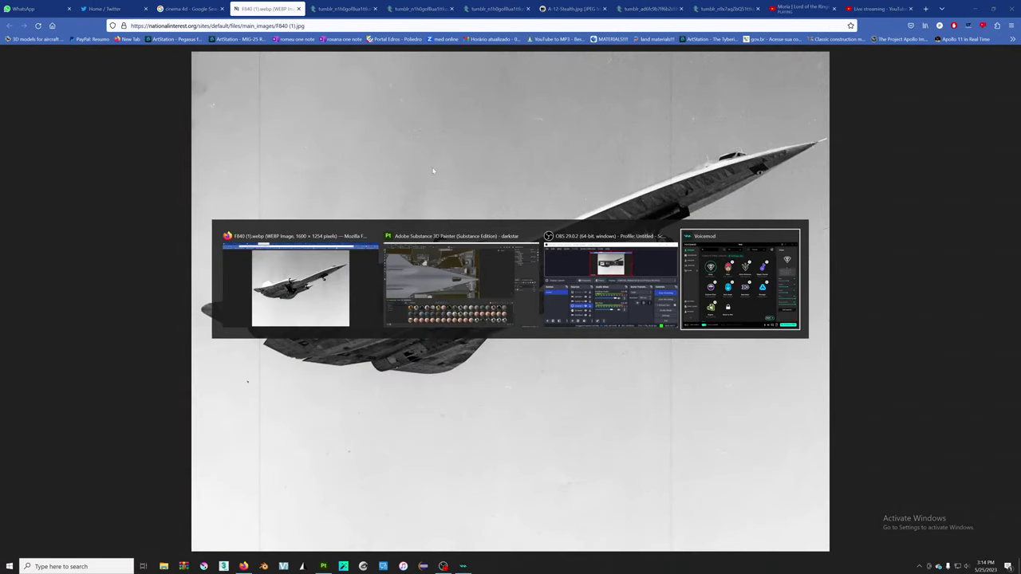
key("alt+Tab")
key("alt+Tab")
key("alt+Tab")
key("alt+Tab")
key("alt+Tab")
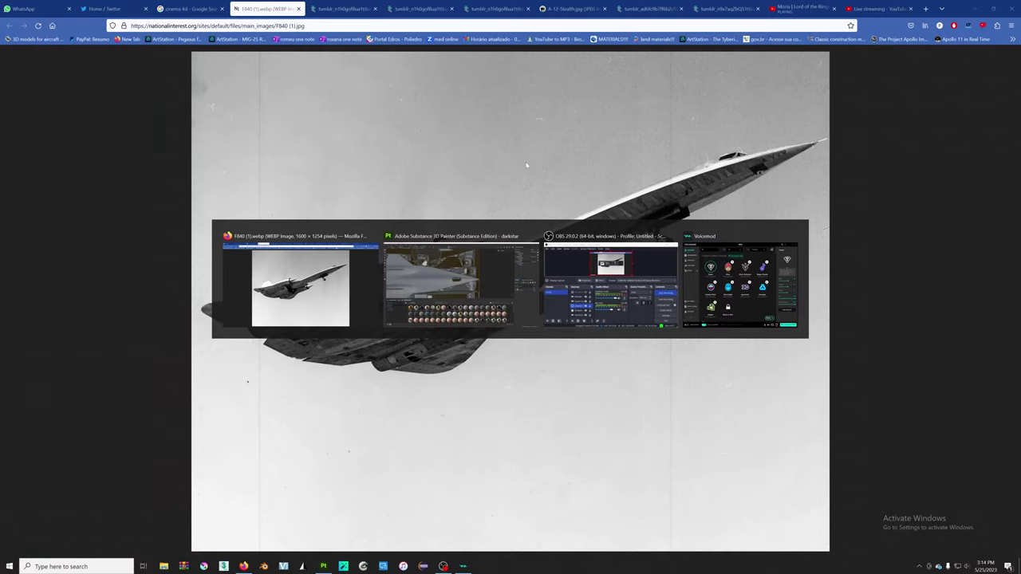
key("alt+Tab")
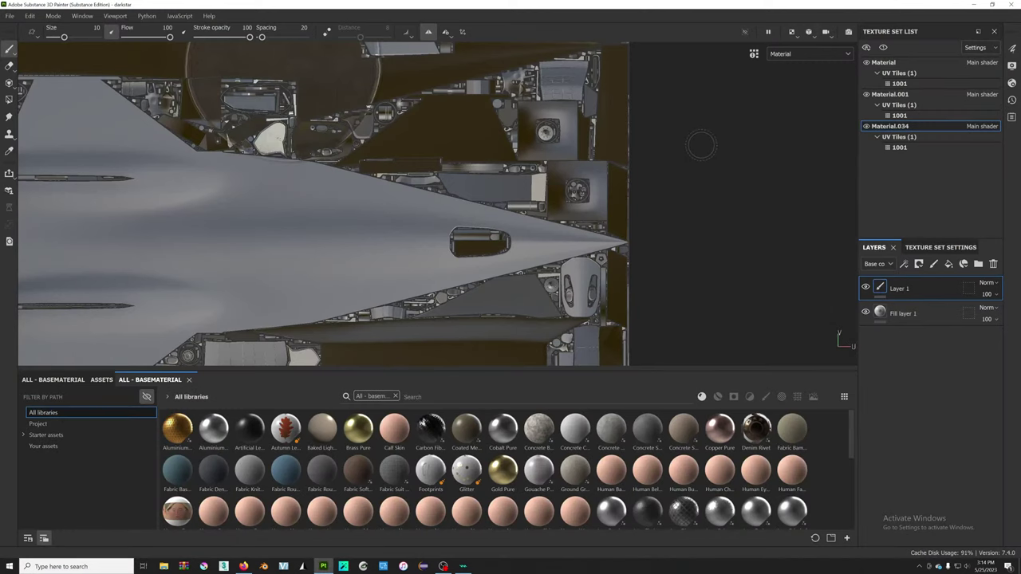
- Show the 3D fuselage beside its UV layout and orbit to view the wing and landing gear
key("F1")
left_click_drag(383, 177, 274, 183, "alt")
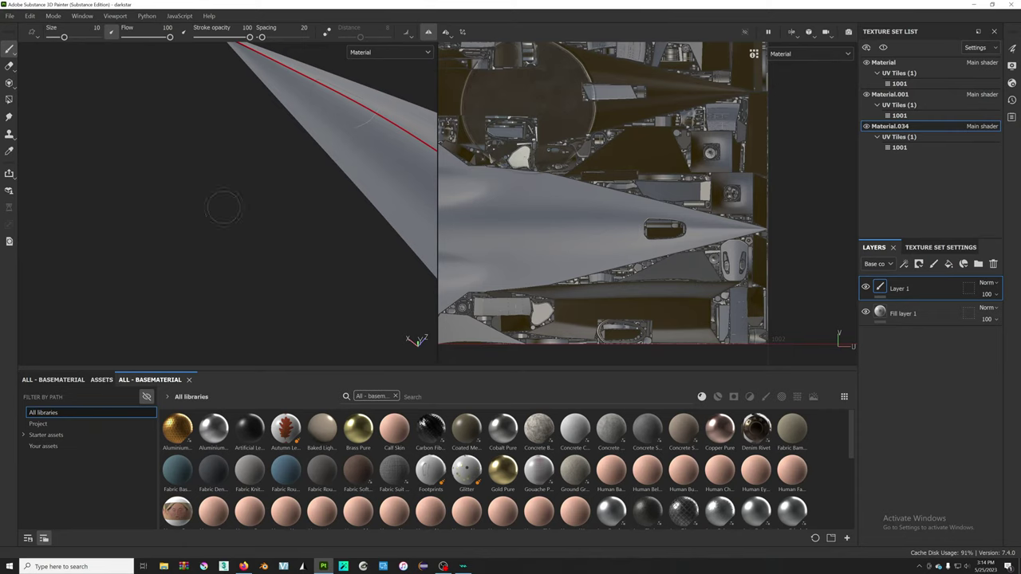
mouse_move(224, 209)
left_mouse_down("alt")
mouse_move(183, 200)
mouse_move(265, 199)
left_mouse_up("alt")
mouse_move(264, 199)
right_mouse_down("alt")
mouse_move(141, 229)
mouse_move(239, 248)
mouse_move(160, 194)
right_mouse_up("alt")
mouse_move(159, 194)
left_mouse_down("alt")
mouse_move(353, 136)
mouse_move(311, 122)
mouse_move(340, 109)
mouse_move(327, 103)
mouse_move(300, 116)
left_mouse_up("alt")
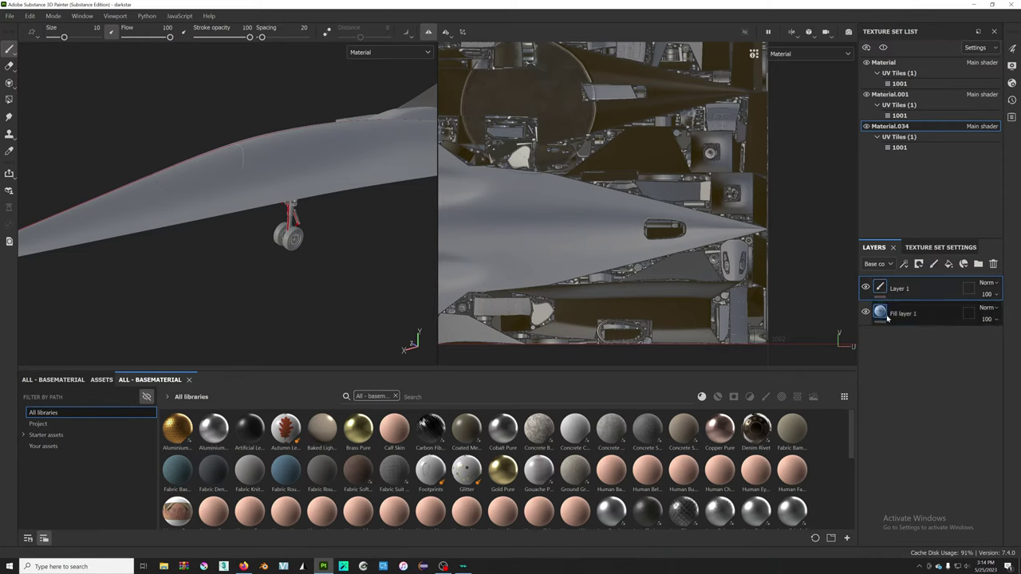
- Remove the basematerial filter from the asset shelf search so every asset is listed
double_click(922, 292)
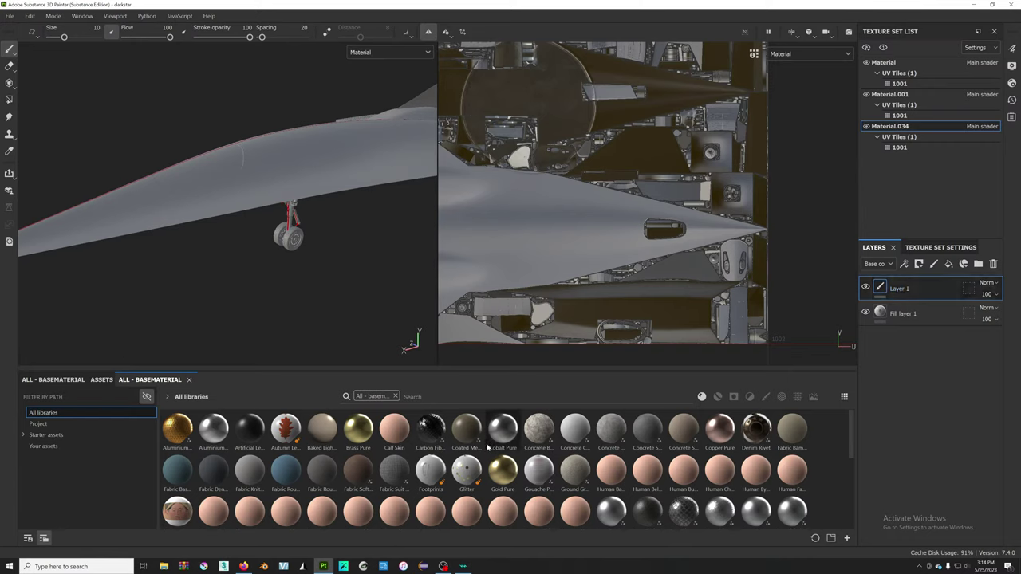
mouse_move(503, 431)
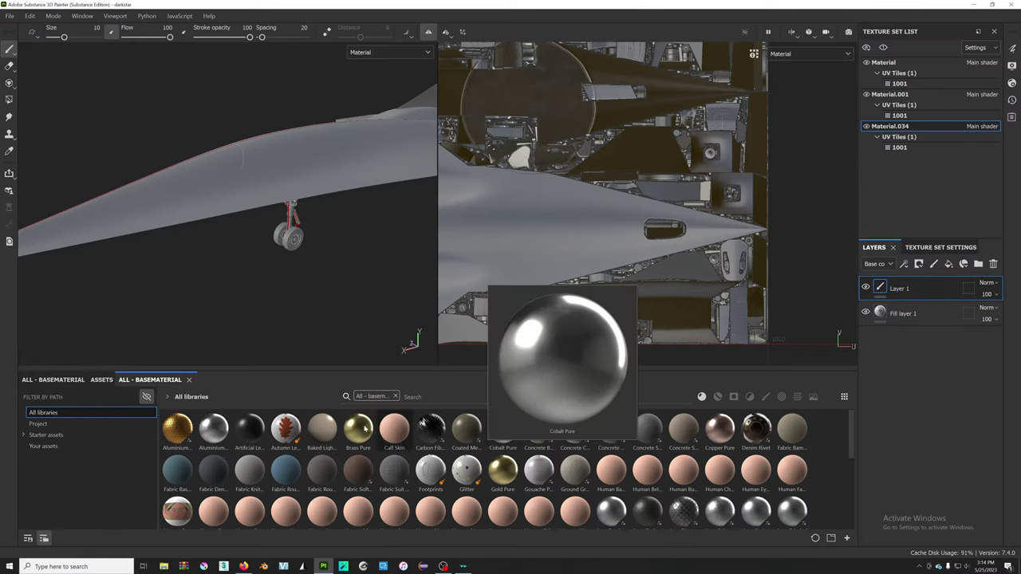
left_click(411, 397)
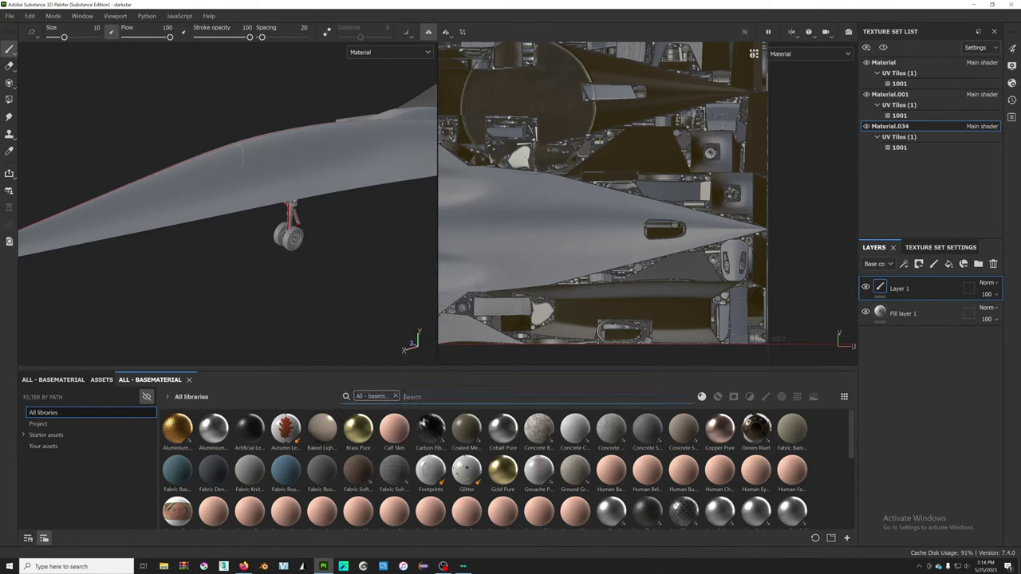
left_click(394, 396)
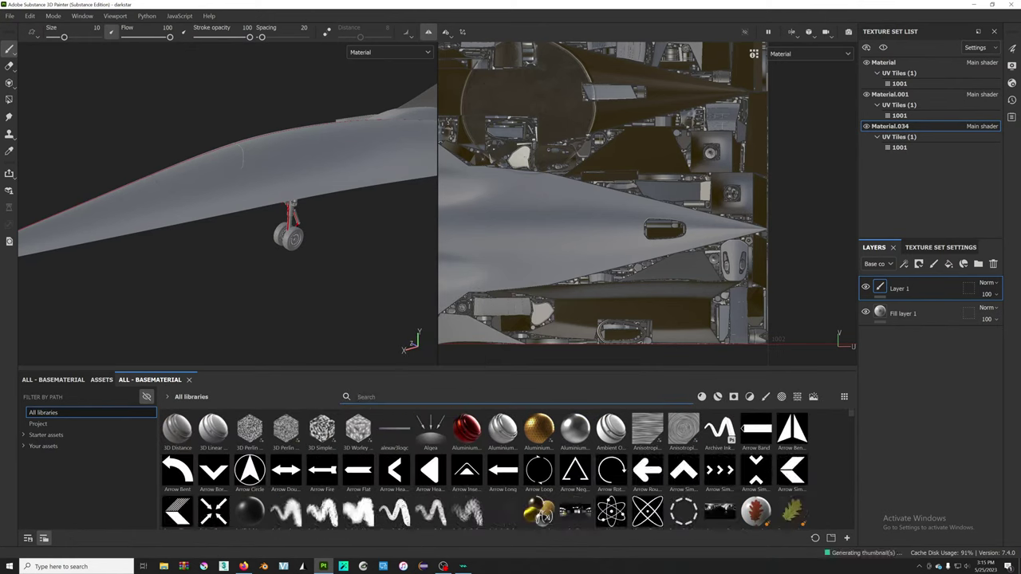
- Search the asset shelf for 'screw' and select the Screw Square Hexagon material
type("a")
type("crew")
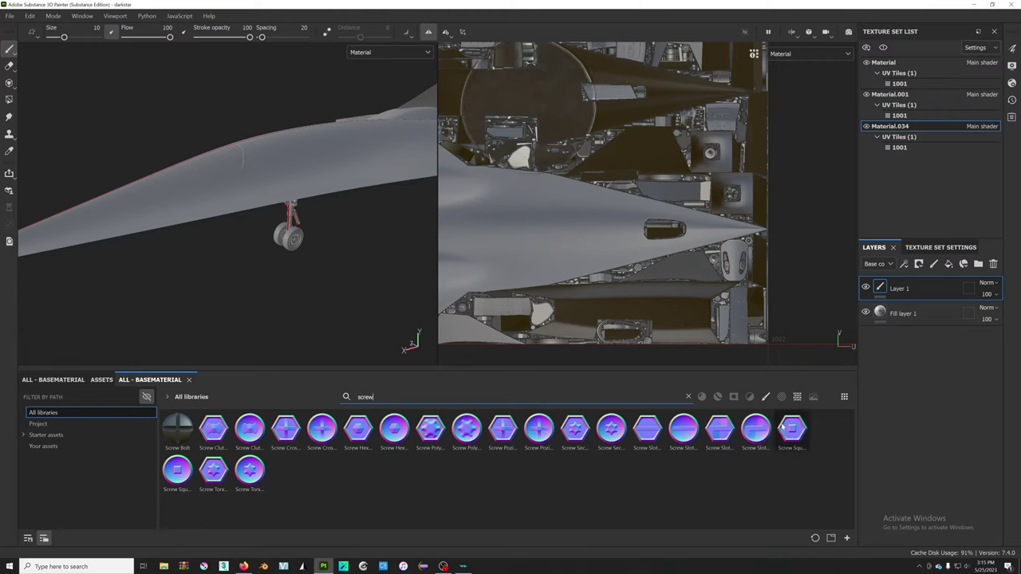
mouse_move(792, 431)
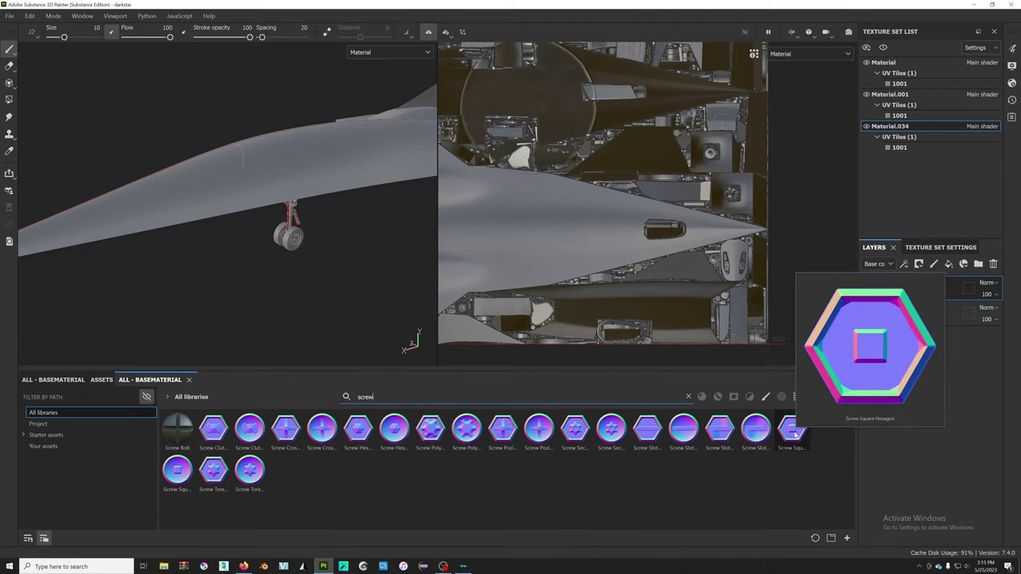
left_click(795, 433)
scroll(447, 112, "up", 3)
scroll(447, 111, "up", 3)
scroll(447, 112, "up", 3)
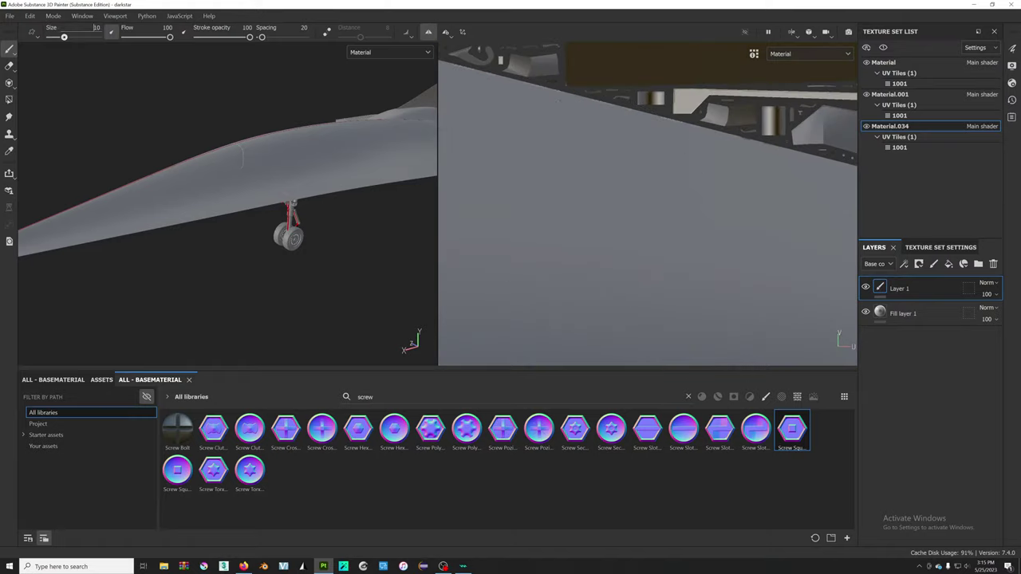
- Set the brush size to 0.5
left_click_drag(64, 37, 51, 36)
scroll(503, 137, "up", 2)
scroll(502, 136, "up", 2)
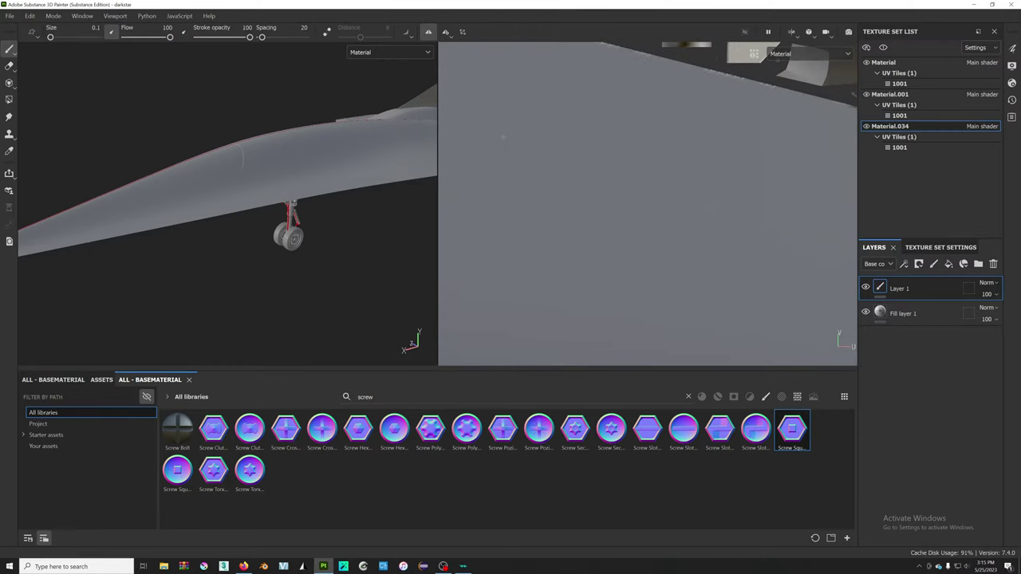
left_click(96, 28)
key("Return")
scroll(647, 232, "down", 2)
- Drop Screw Square Hexagon onto the fuselage as a trial, then undo that layer
mouse_move(792, 428)
left_mouse_down()
mouse_move(643, 250)
mouse_move(651, 304)
left_mouse_up()
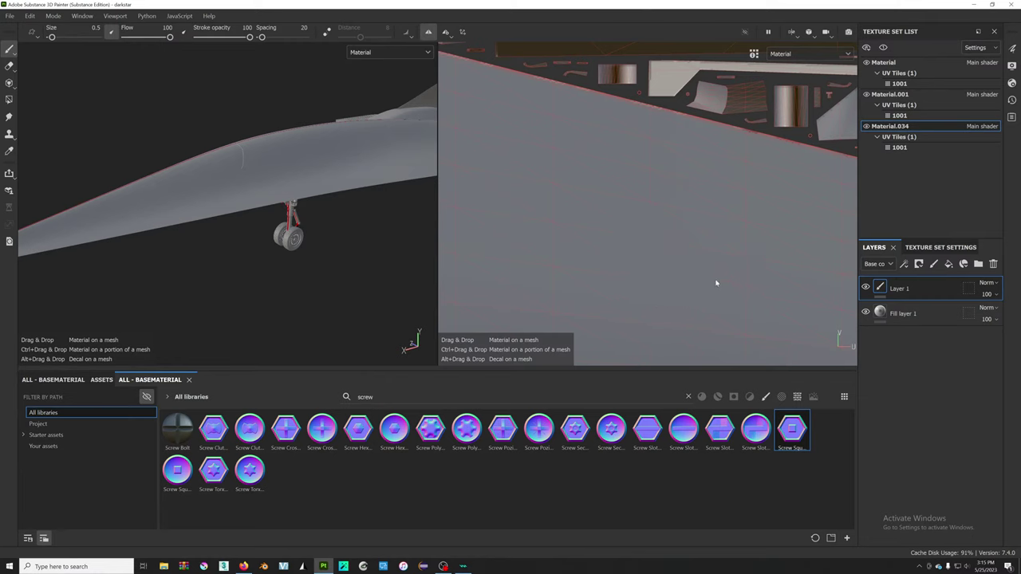
scroll(716, 283, "down", 2)
scroll(722, 282, "down", 2)
scroll(730, 280, "down", 2)
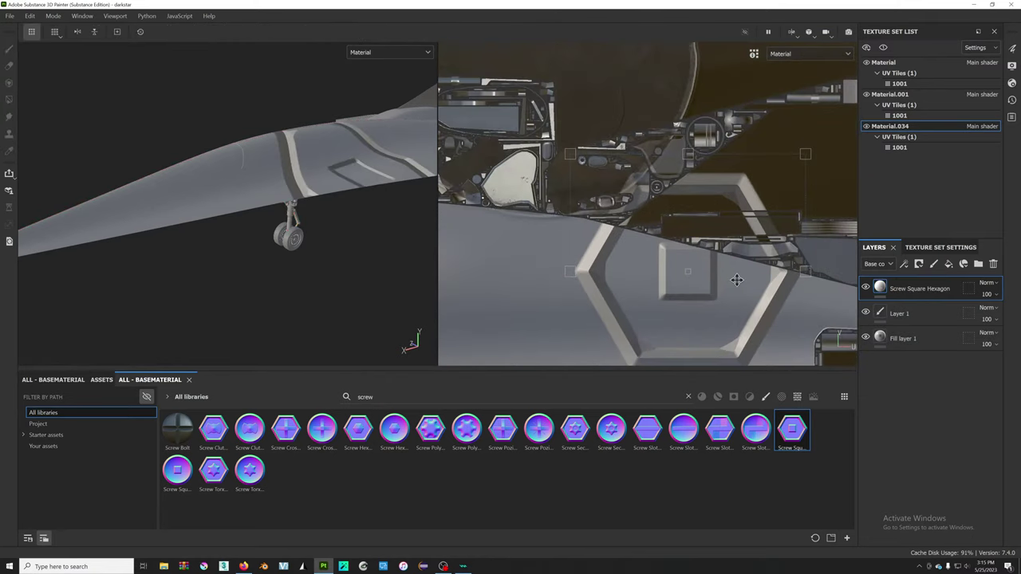
key("ctrl+z")
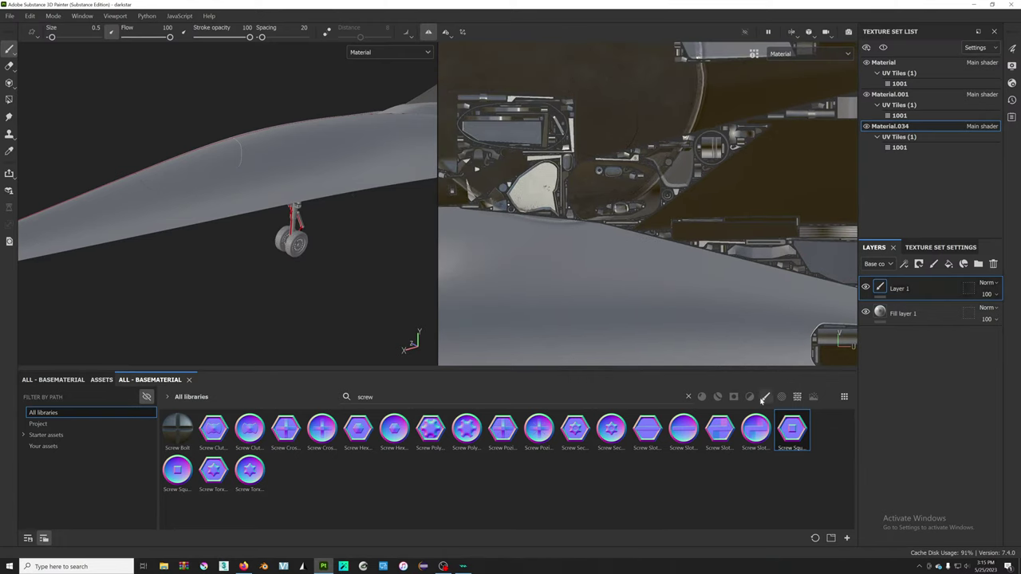
- Pick the Screw Bolt brush, stamp a test row along the fuselage, and undo it
left_click(177, 428)
left_click_drag(471, 278, 657, 282)
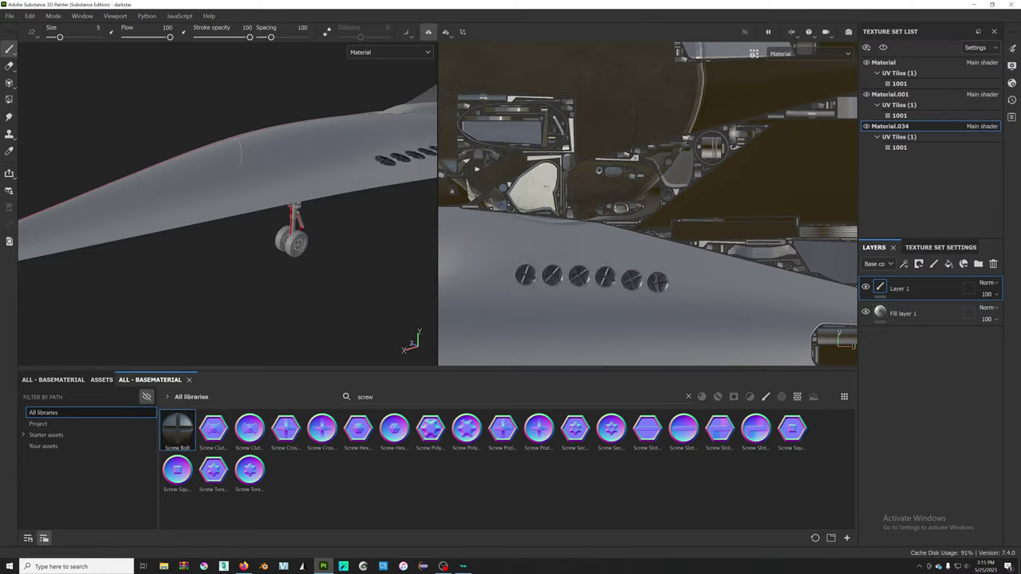
scroll(645, 287, "up", 3)
scroll(644, 295, "up", 3)
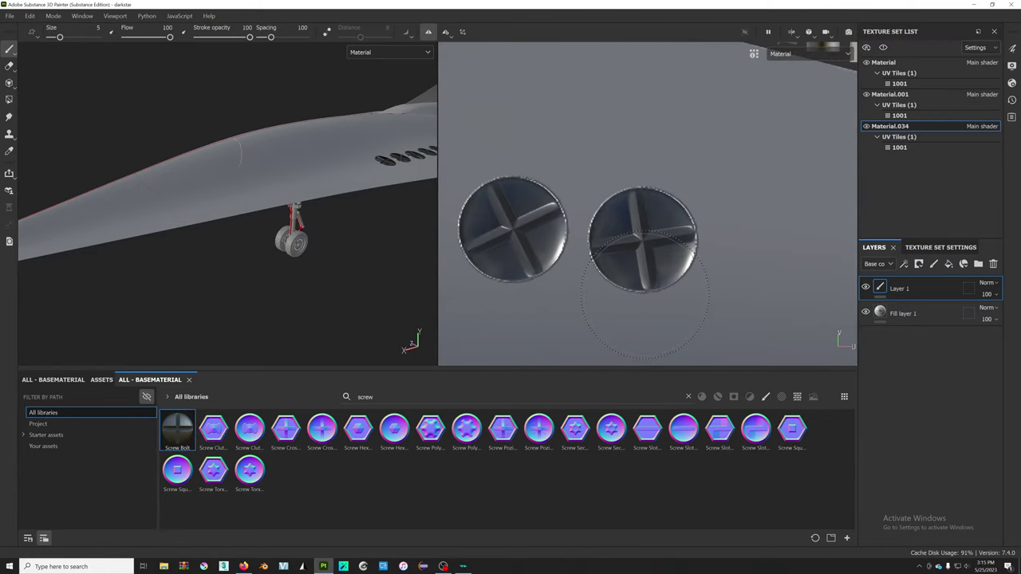
key("ctrl+z")
- Try a brush size of 0.5 with a curved chain of screws, then undo it
type(".5")
key("Return")
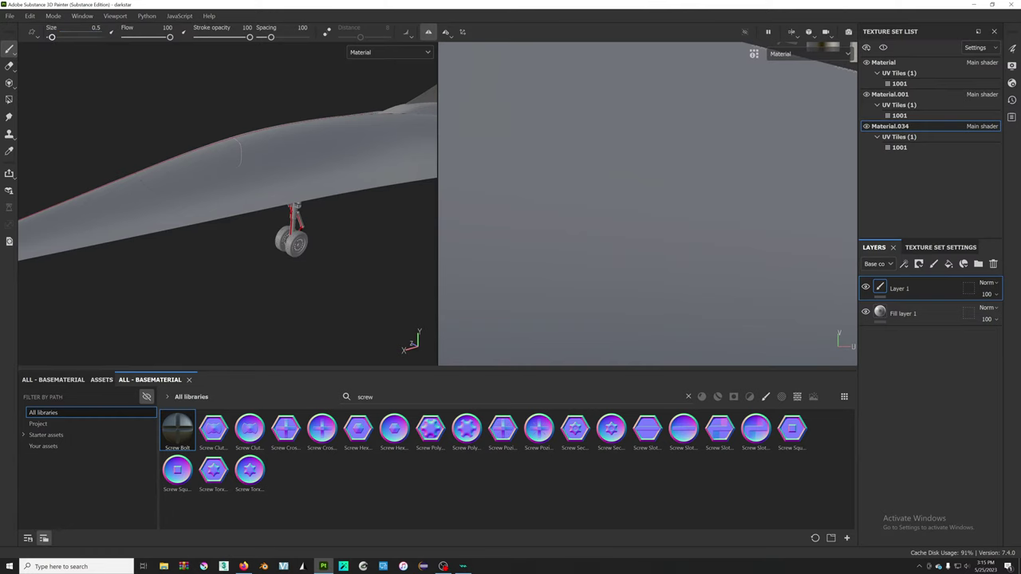
left_click_drag(563, 144, 752, 209)
scroll(814, 231, "down", 1)
scroll(710, 204, "down", 3)
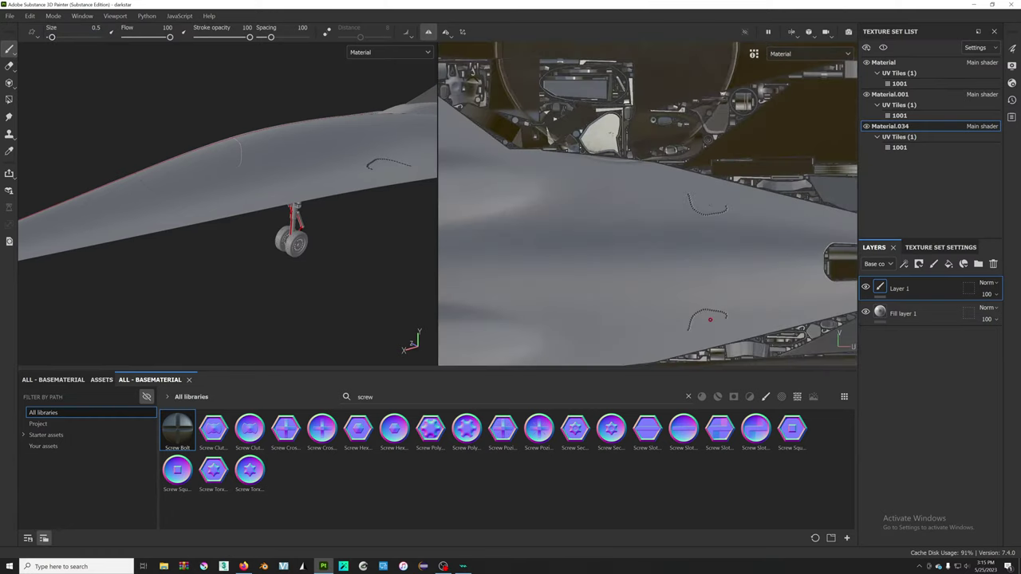
scroll(710, 319, "down", 3)
key("ctrl+z")
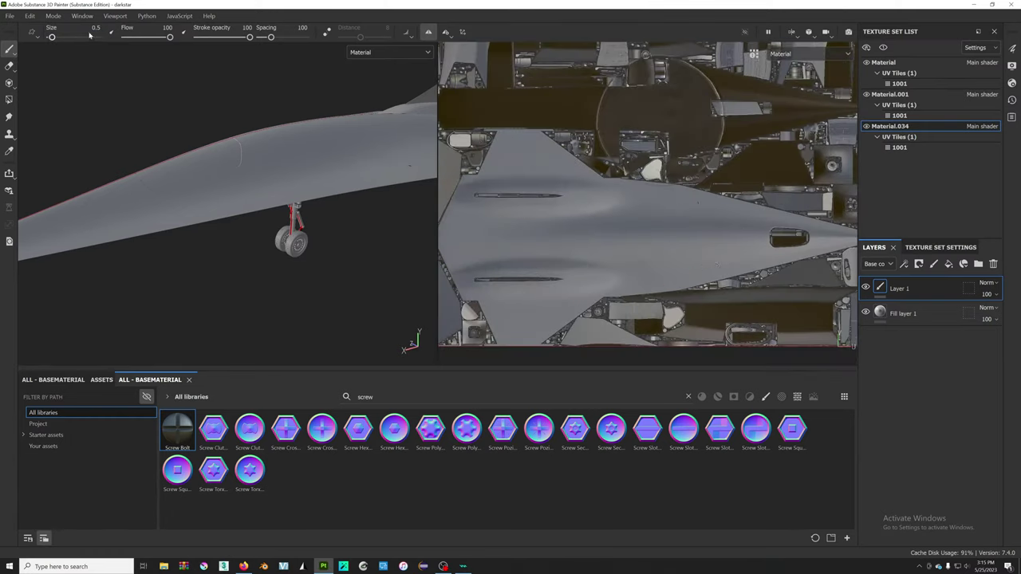
- Set the brush size to 0.4, test a screw row on the fuselage, and undo it
left_click(96, 28)
type("0.4")
key("Return")
scroll(463, 211, "up", 3)
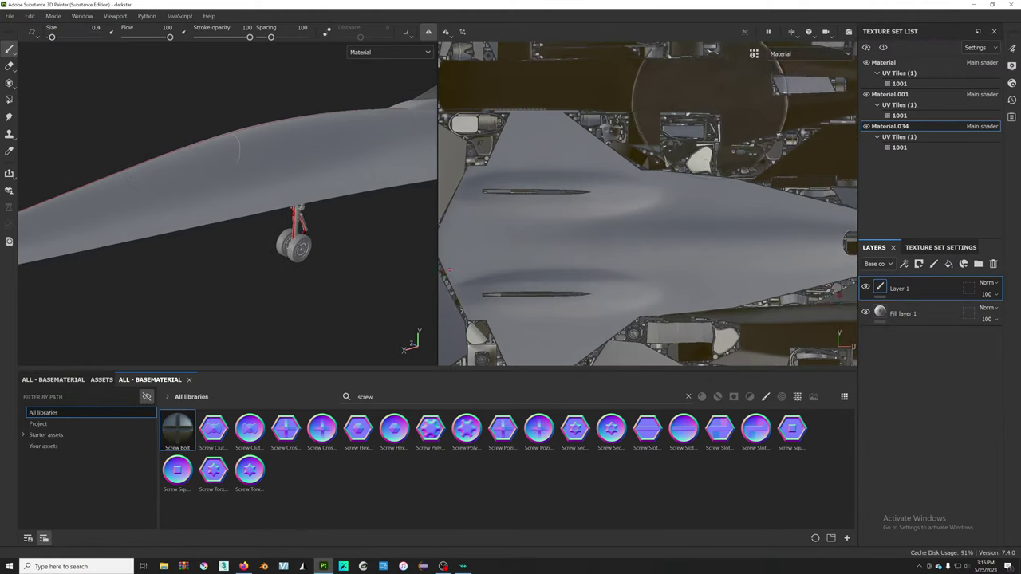
scroll(491, 209, "up", 1)
scroll(507, 100, "down", 1)
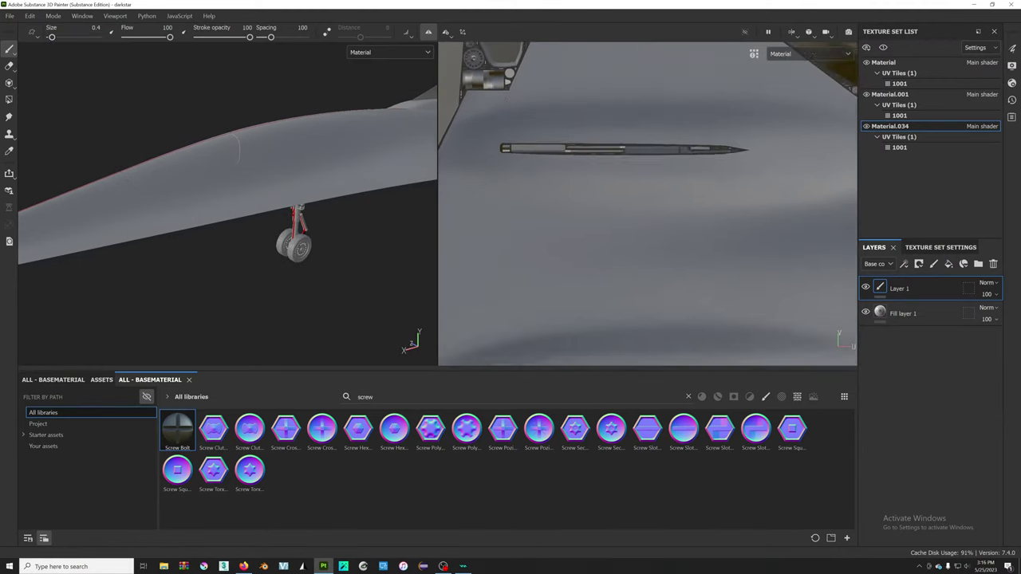
scroll(507, 100, "down", 1)
scroll(481, 178, "down", 2)
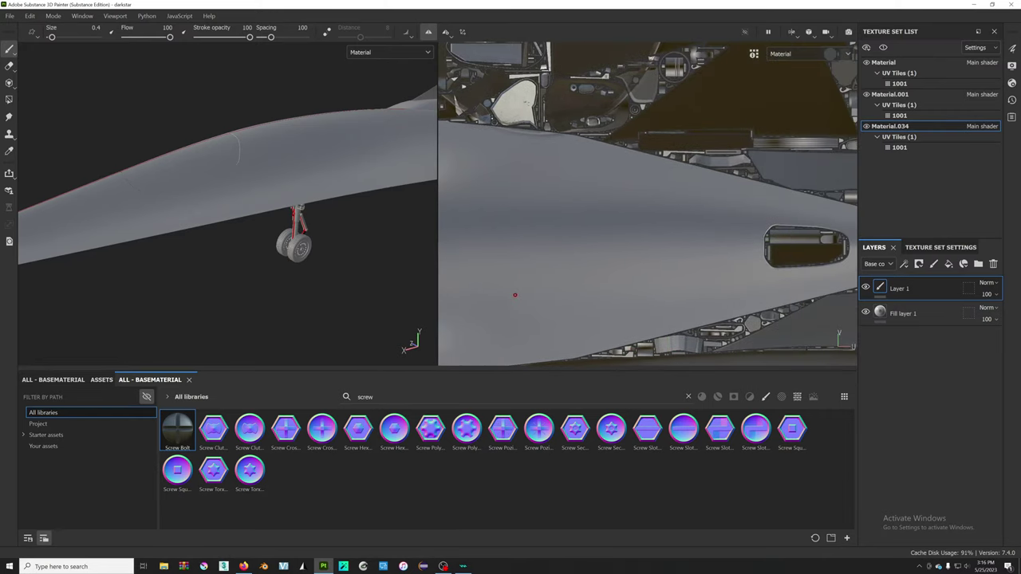
scroll(513, 292, "down", 2)
left_click_drag(576, 168, 679, 181)
key("ctrl+z")
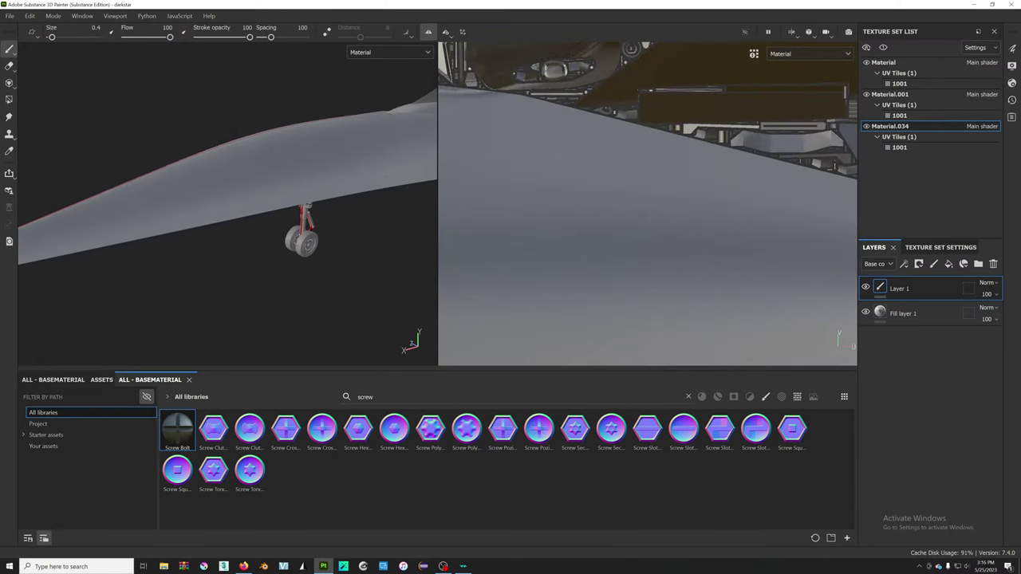
- Orbit to the wing, paint test screw rows along its panels, and undo them
left_click_drag(360, 170, 245, 245, "alt")
left_click_drag(171, 292, 258, 235, "alt")
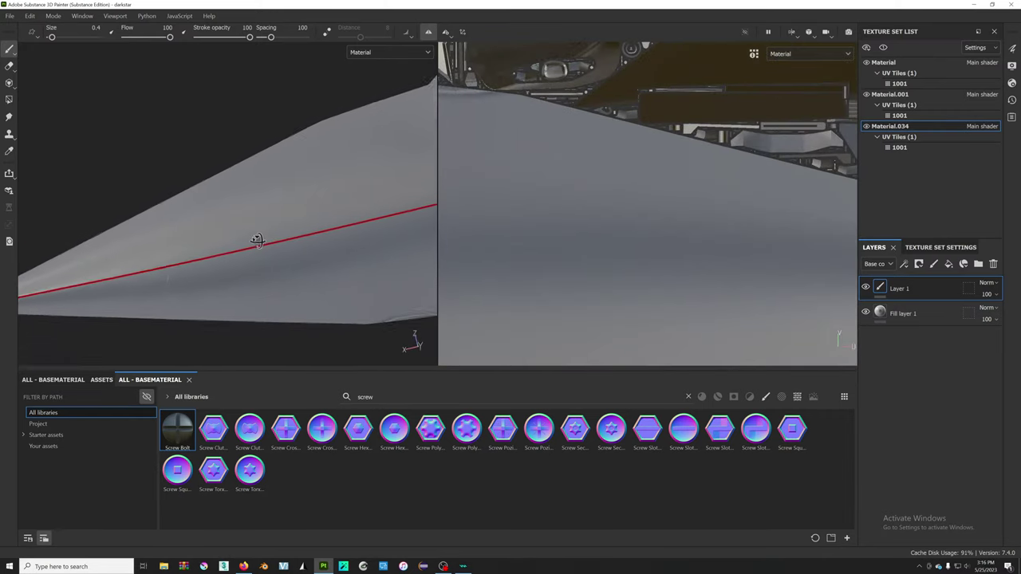
left_click(275, 166)
left_click_drag(317, 315, 258, 313)
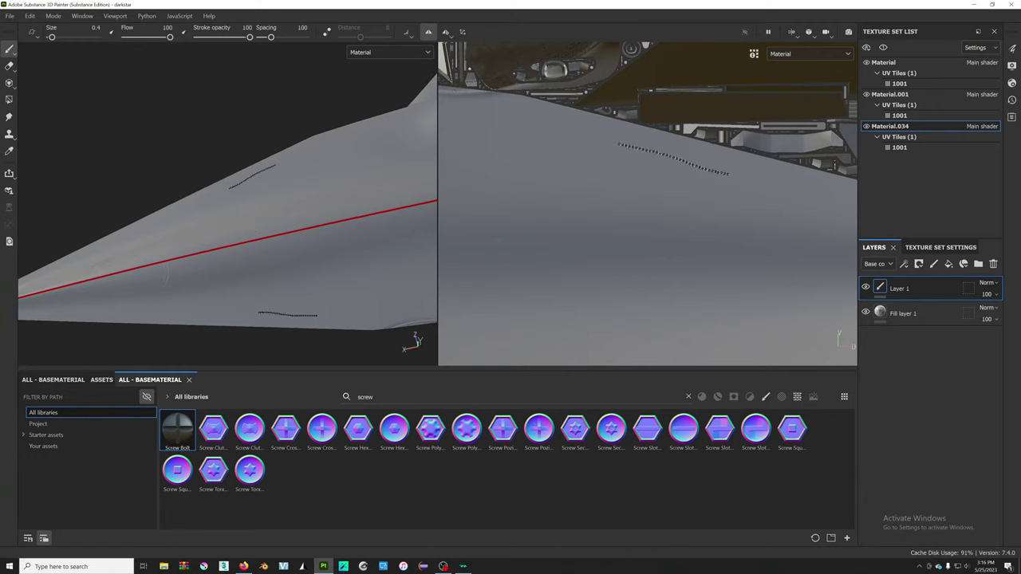
key("ctrl+z")
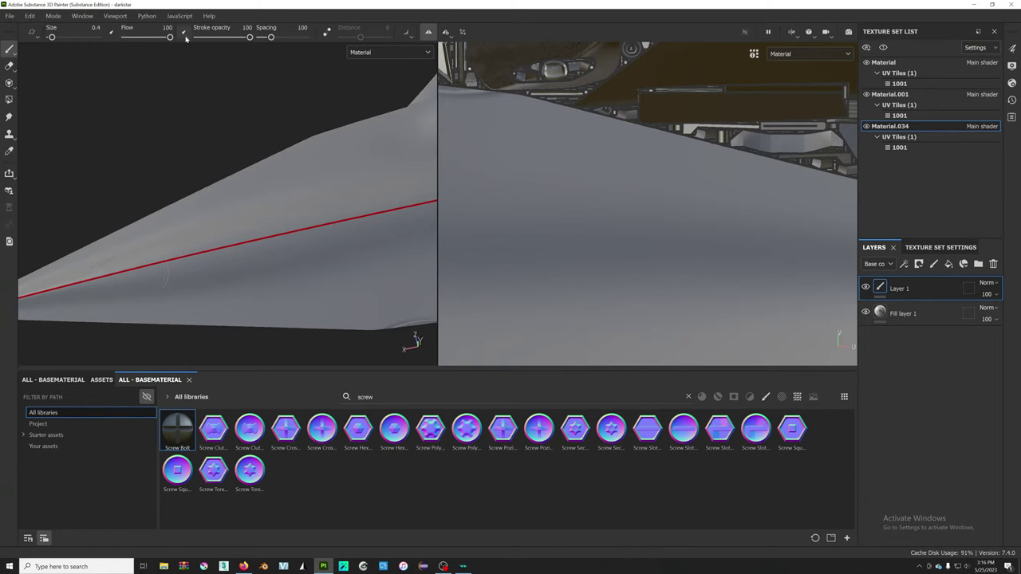
- Set brush spacing to 300, test wider-spaced screw rows on the wing, and undo them
double_click(302, 27)
type("300")
key("Return")
left_click_drag(330, 215, 304, 204, "alt")
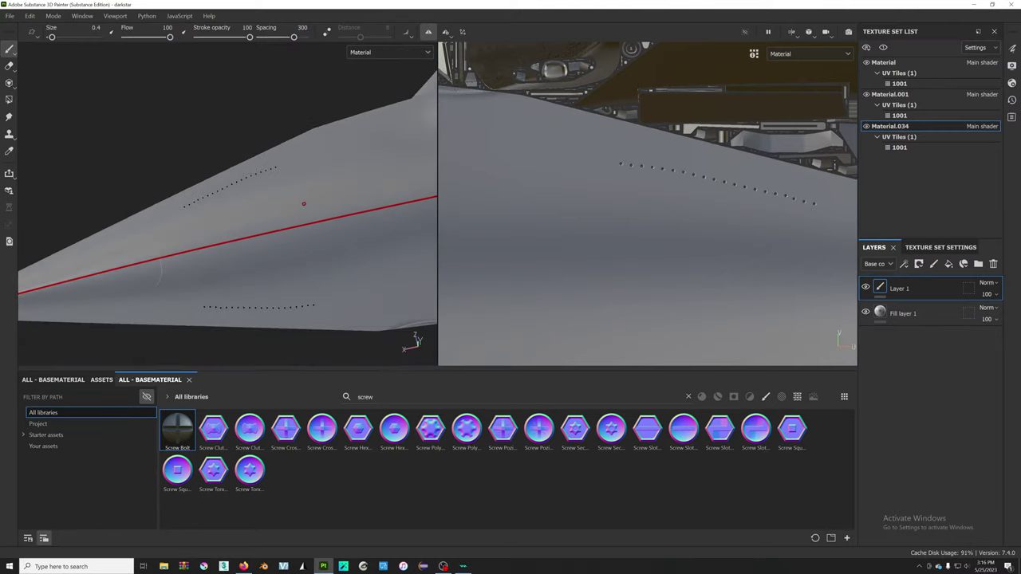
key("ctrl+z")
mouse_move(763, 338)
left_mouse_down("alt")
mouse_move(744, 360)
mouse_move(597, 366)
mouse_move(771, 363)
left_mouse_up("alt")
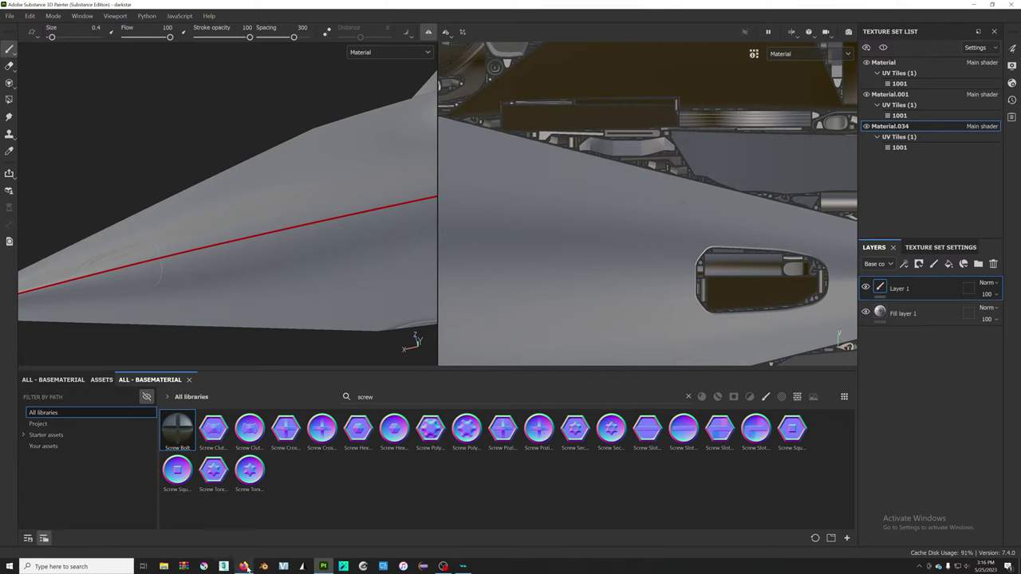
- In a new Firefox tab, search 'how do i make a line in substance painter'
left_click(243, 566)
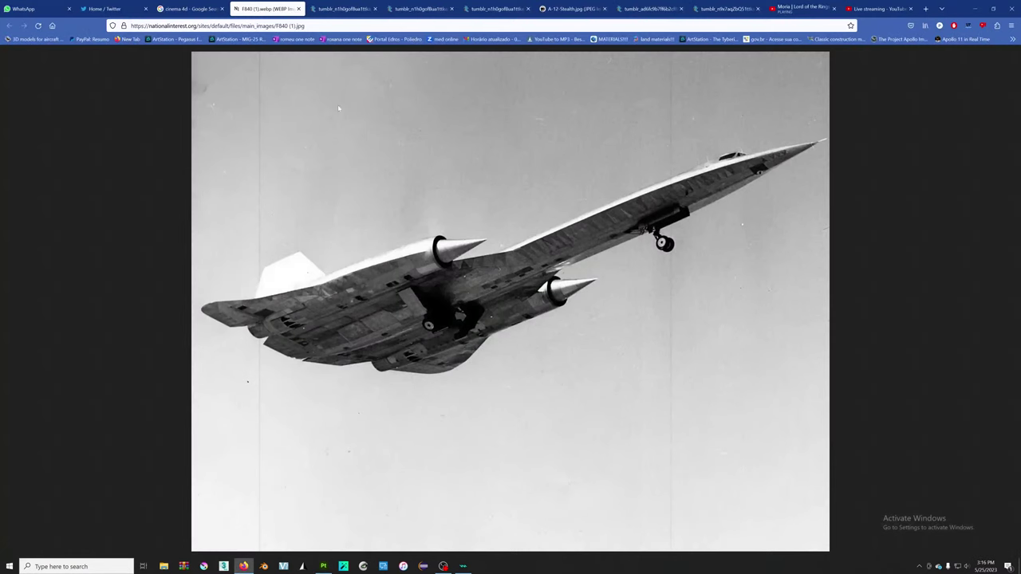
left_click(726, 9)
left_click(926, 9)
type("ho")
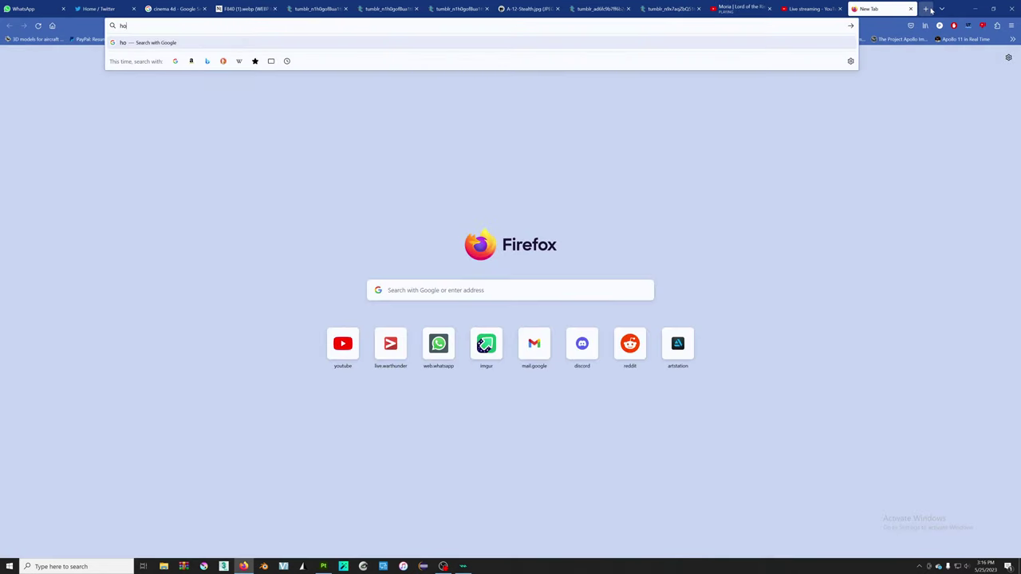
type("w do i make a line")
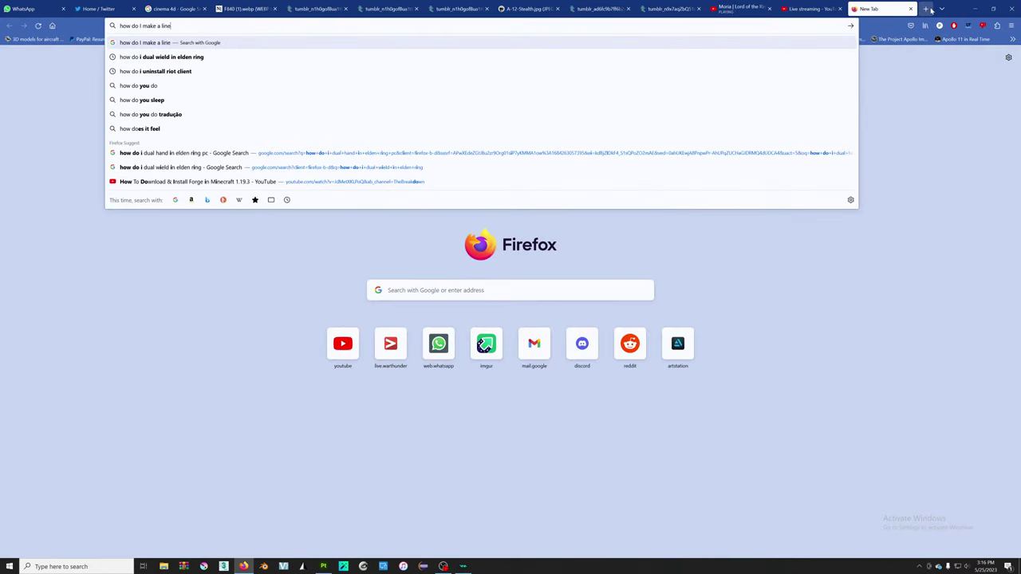
type(" in substance p")
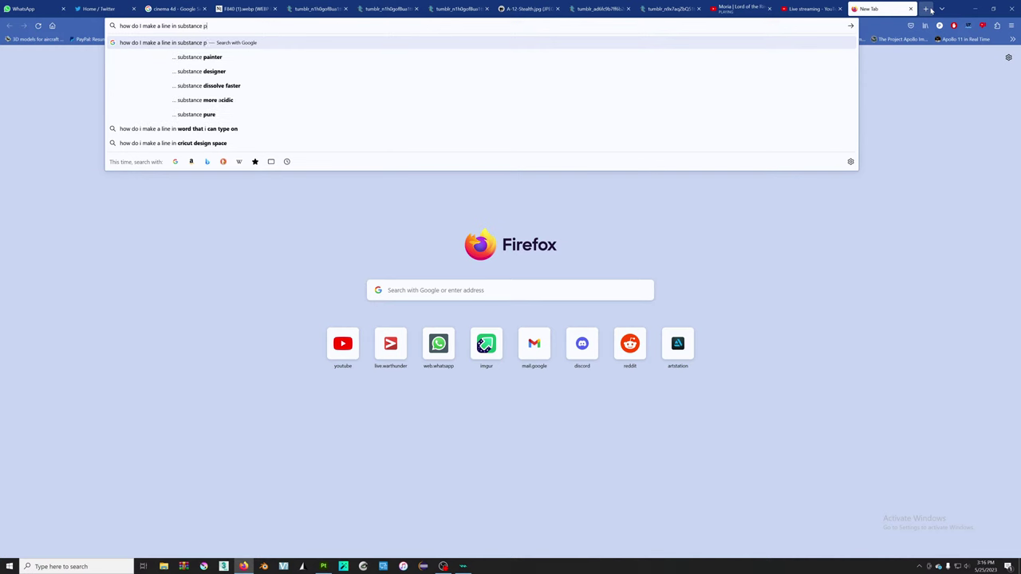
type("ainter")
key("Return")
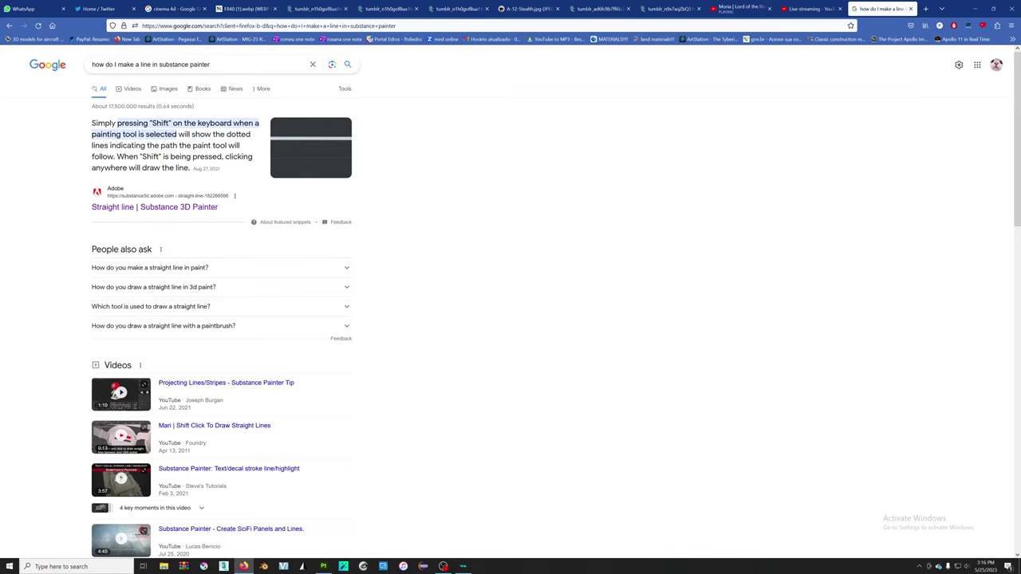
- Browse the aircraft reference photos, including the A-12 and riveted-panel close-up, then return to Painter
key("alt+Tab")
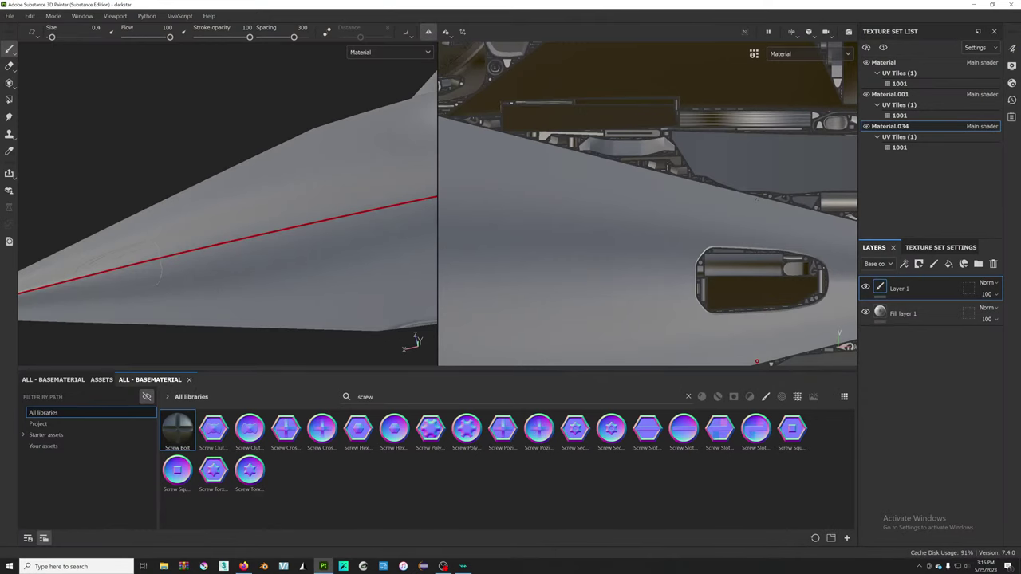
key("alt+Tab")
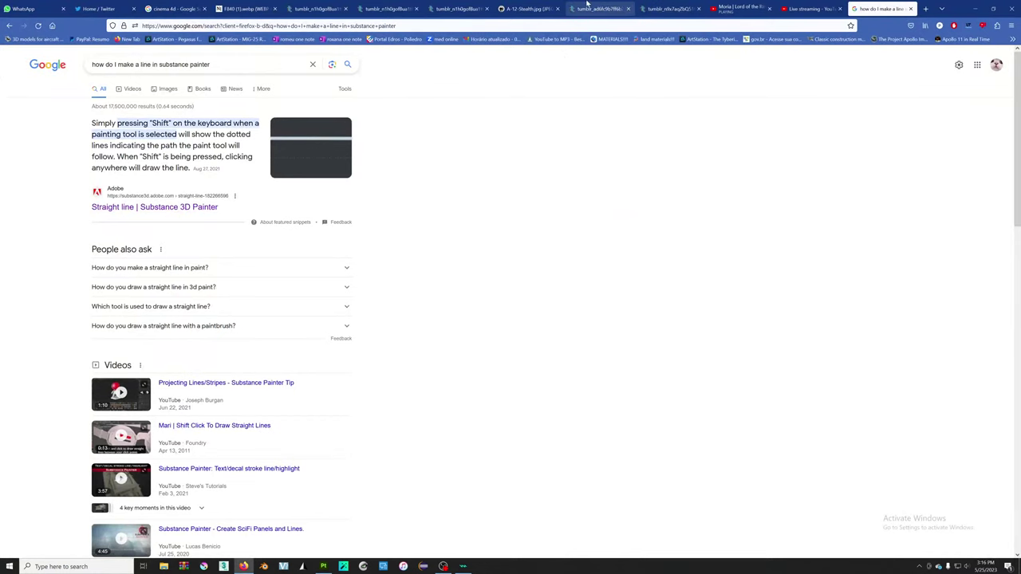
left_click(590, 8)
left_click(525, 8)
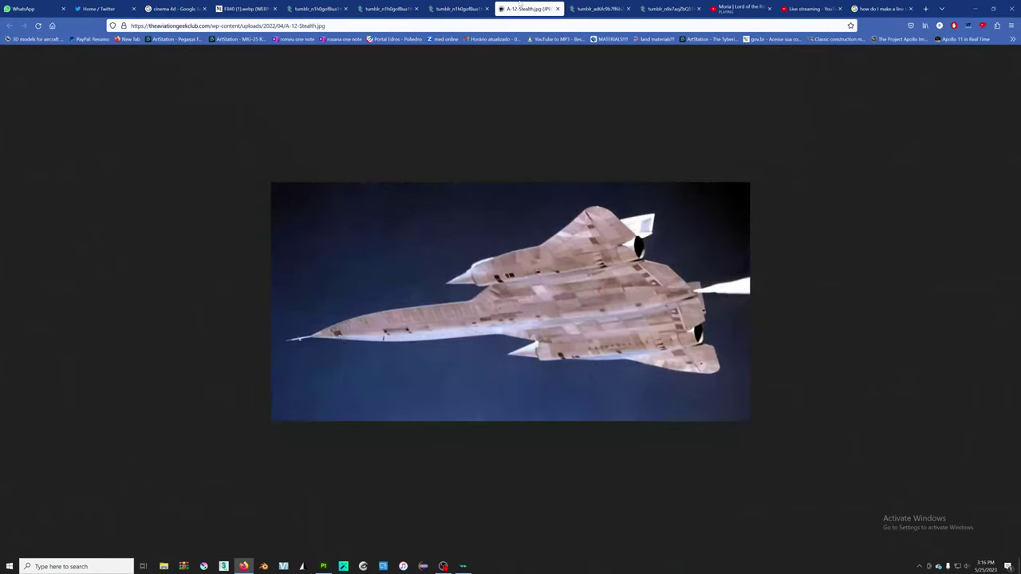
left_click(461, 8)
left_click(388, 8)
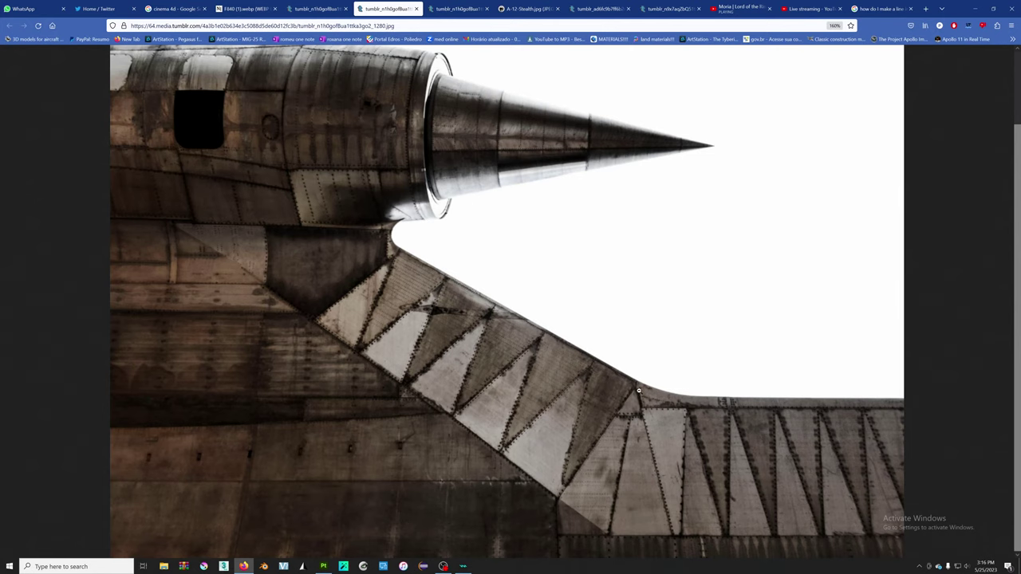
key("alt+Tab")
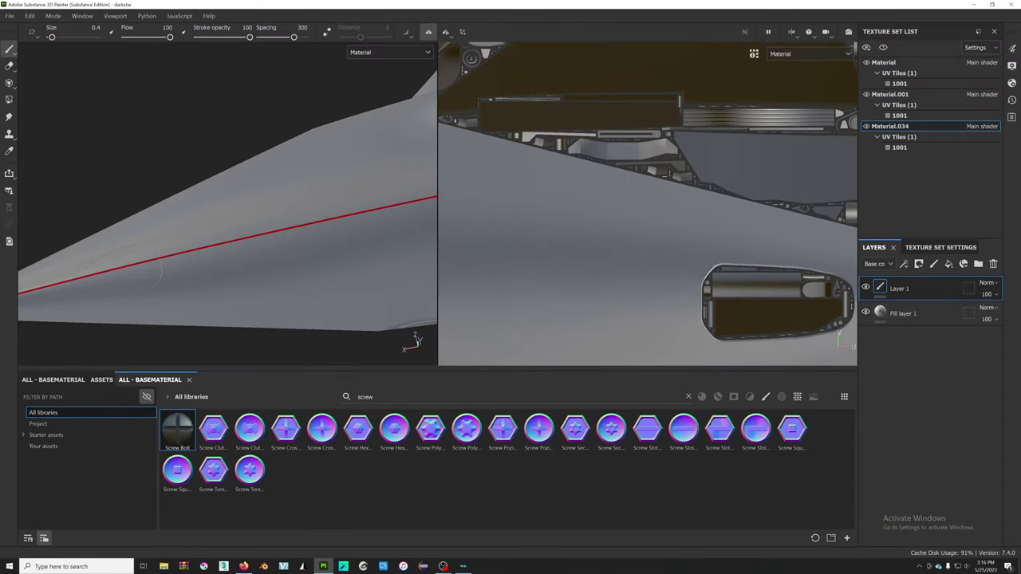
- Set the screw brush size to 0.2 and spacing to 400
left_click(96, 27)
type("0.2")
key("Return")
scroll(648, 203, "up", 5)
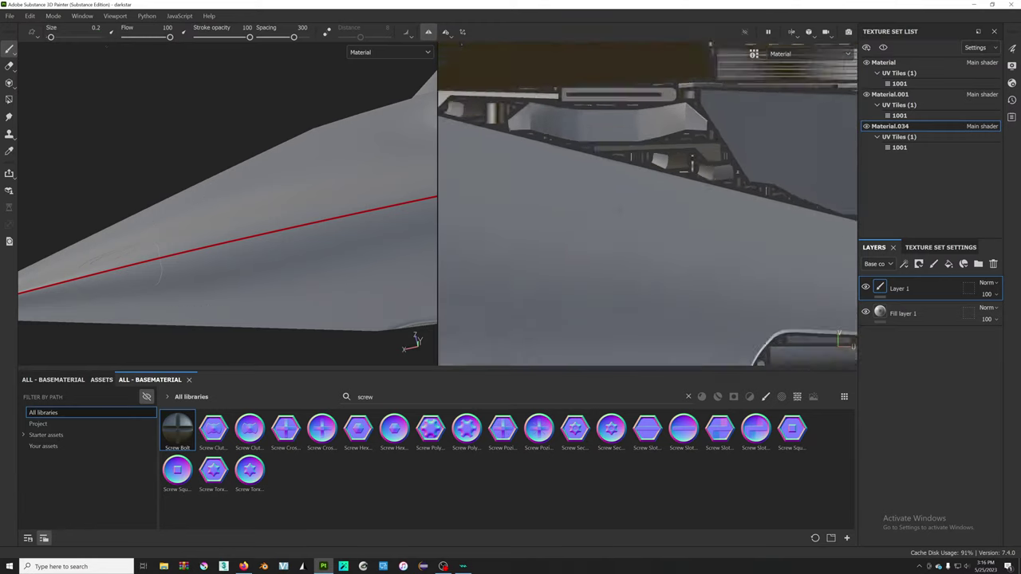
scroll(647, 204, "down", 3)
scroll(675, 213, "down", 2)
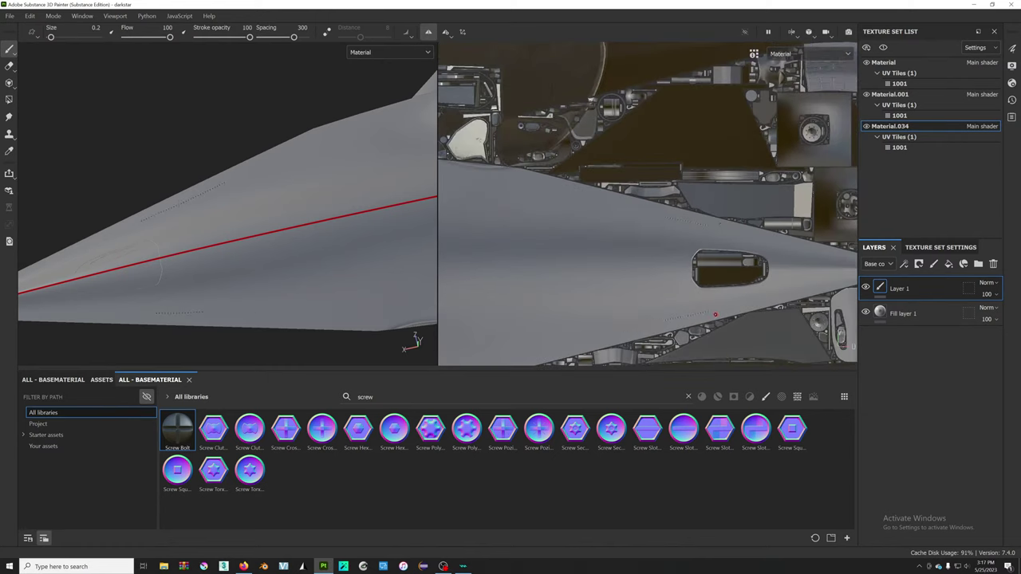
scroll(675, 213, "down", 2)
scroll(674, 213, "down", 2)
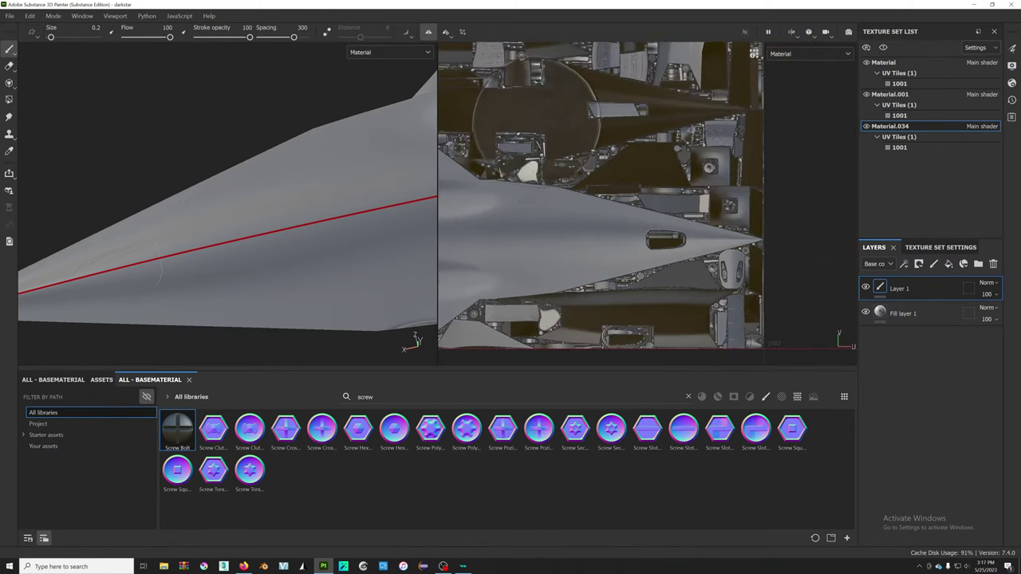
scroll(667, 255, "down", 2)
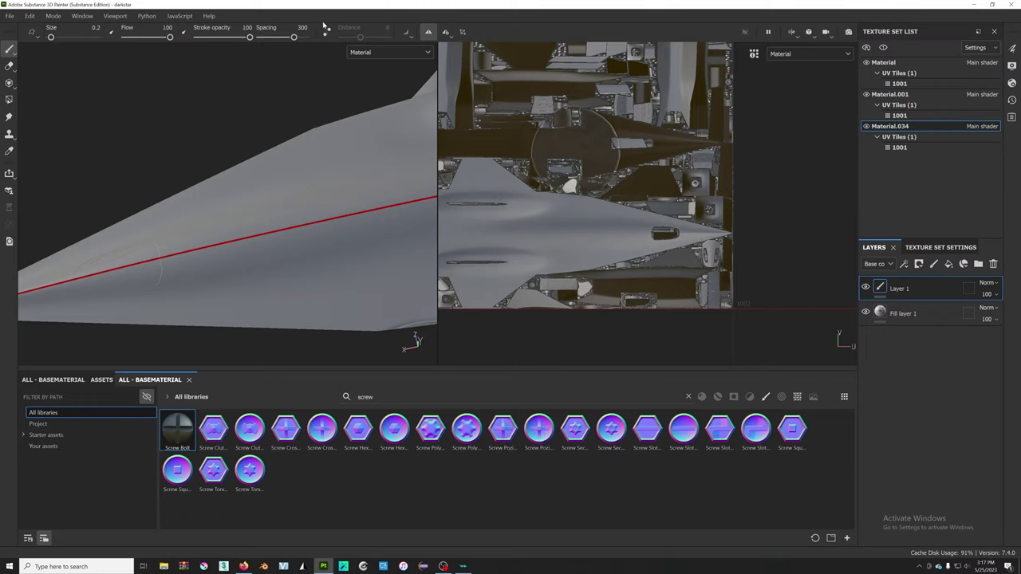
left_click(293, 36)
type("400")
key("Return")
- Pan the 2D view toward the fuselage tip, checking the rivet reference photo along the way
scroll(643, 210, "up", 5)
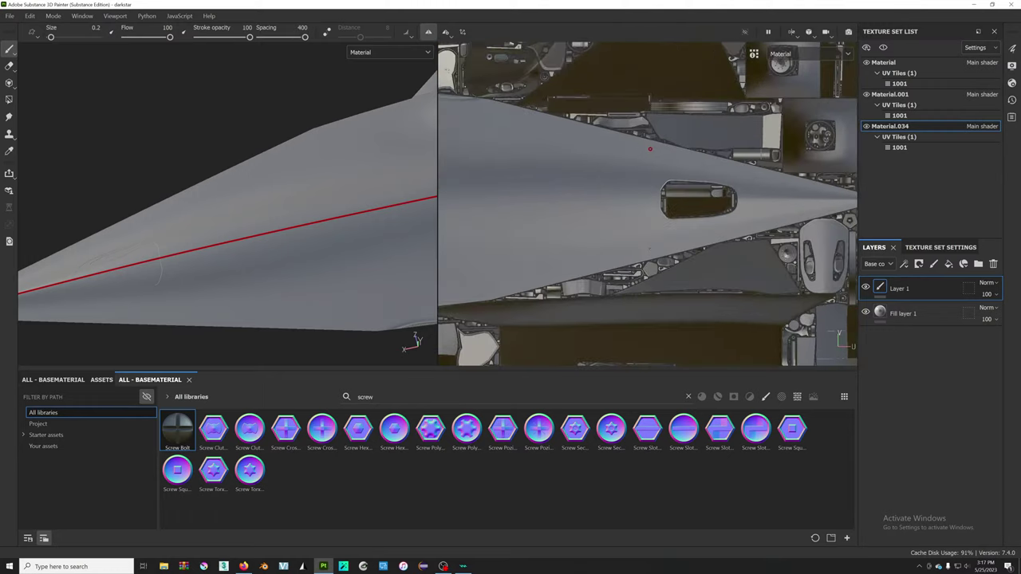
scroll(643, 210, "up", 2)
middle_click_drag(646, 104, 645, 173)
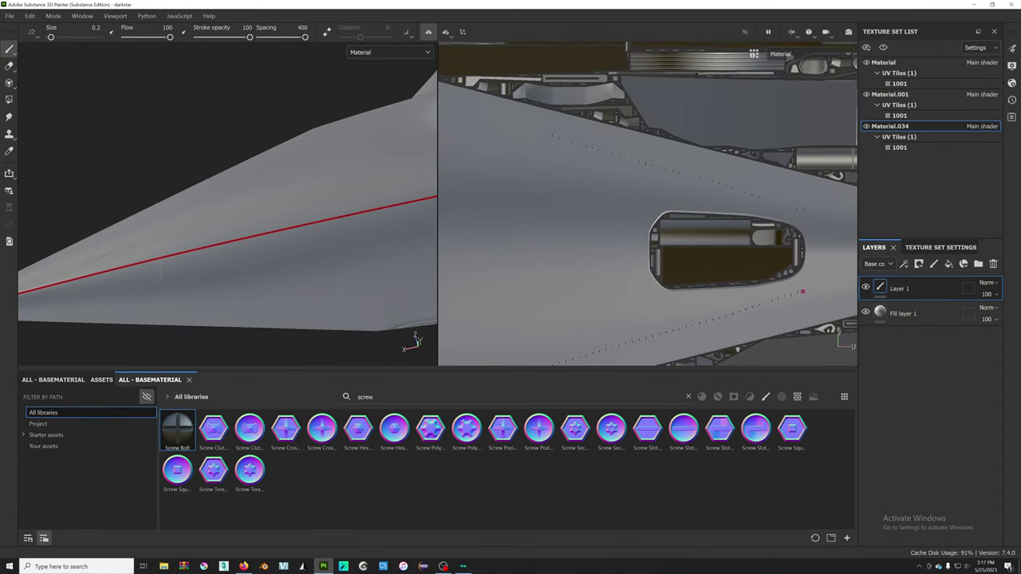
scroll(647, 269, "down", 2)
key("alt+Tab")
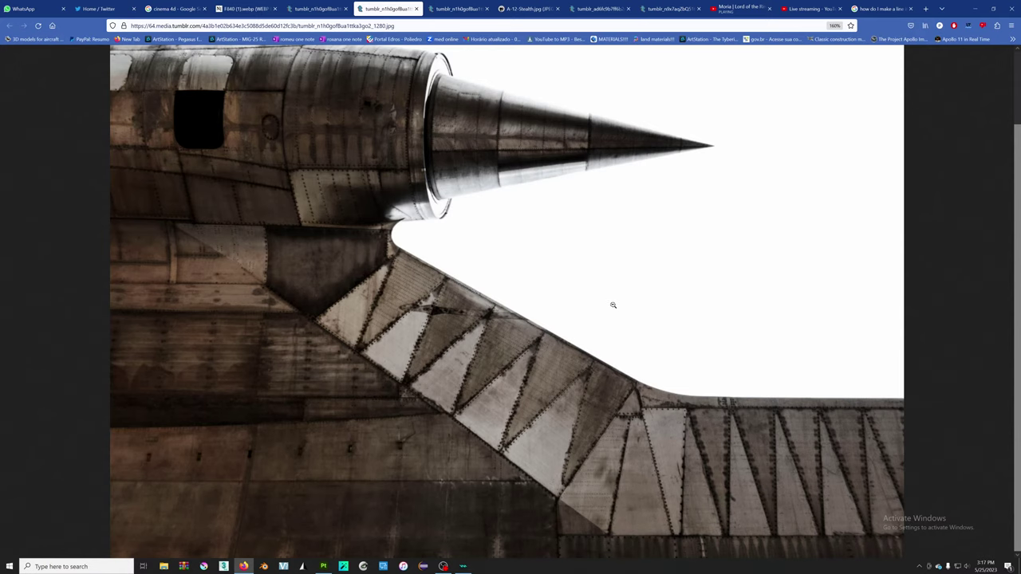
key("alt+Tab")
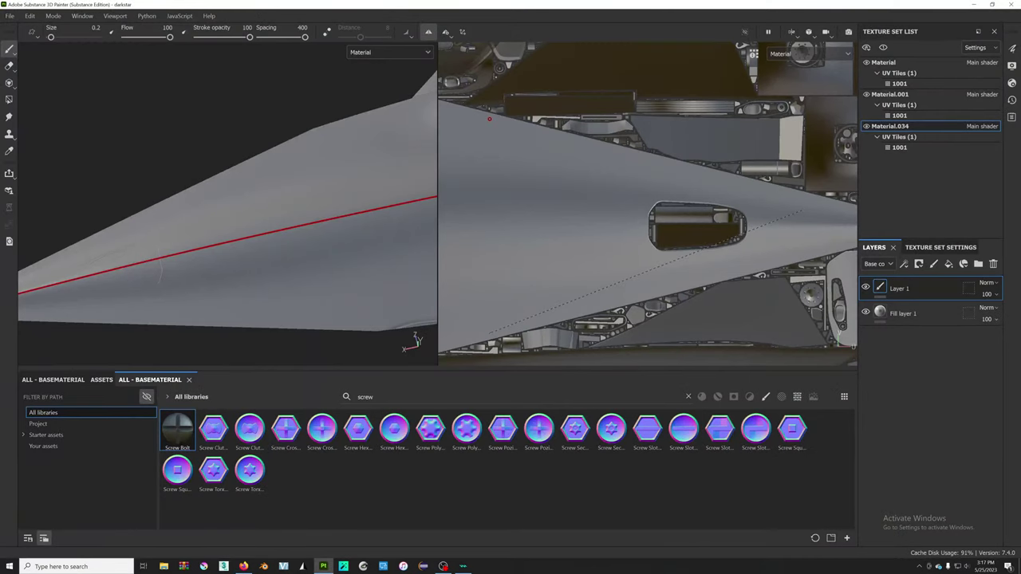
scroll(752, 189, "down", 1)
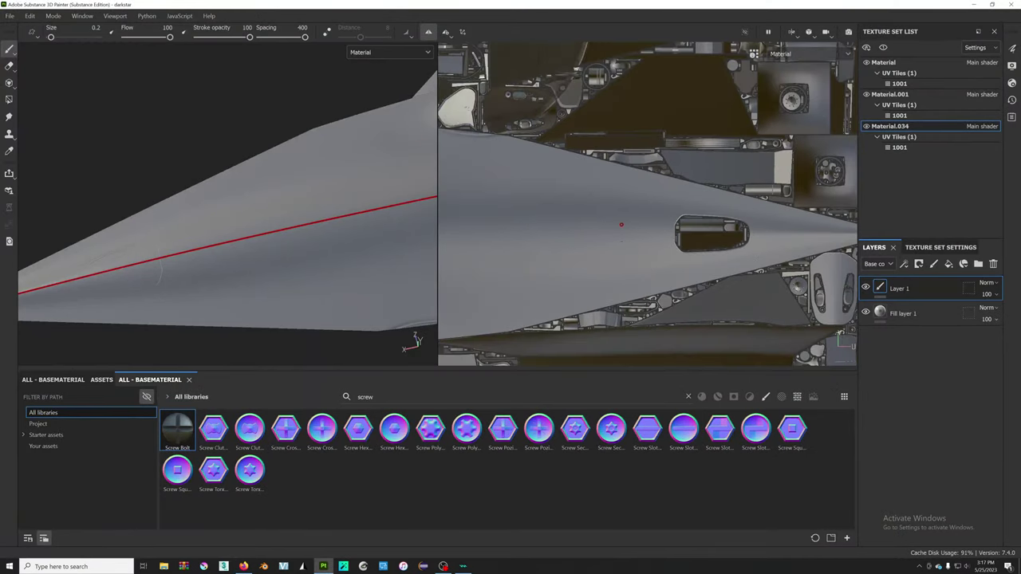
middle_click_drag(772, 236, 669, 220)
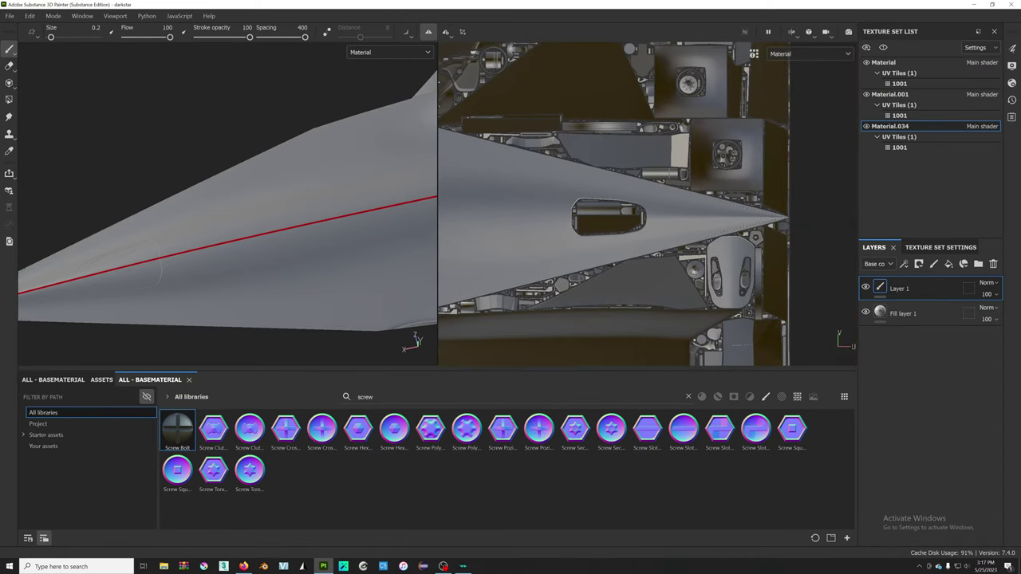
scroll(782, 211, "up", 2)
scroll(778, 205, "up", 2)
scroll(770, 200, "up", 2)
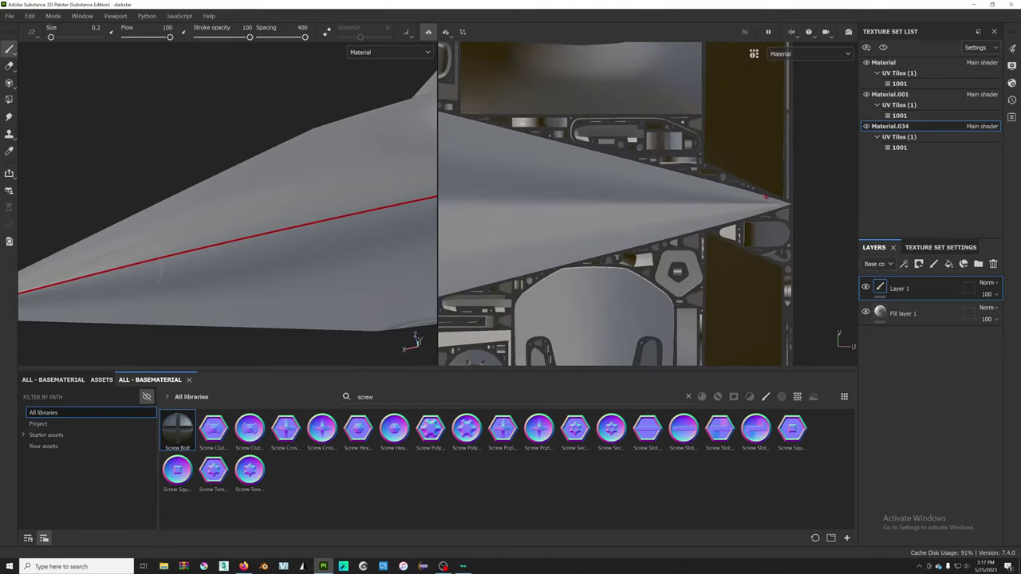
scroll(766, 200, "down", 1)
scroll(678, 204, "down", 2)
scroll(606, 206, "down", 1)
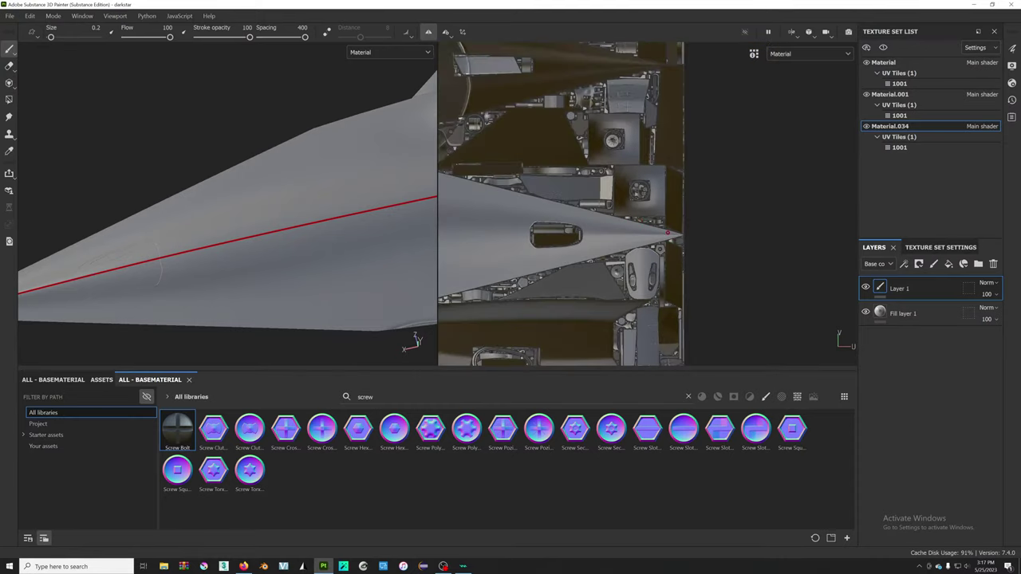
scroll(554, 206, "up", 4)
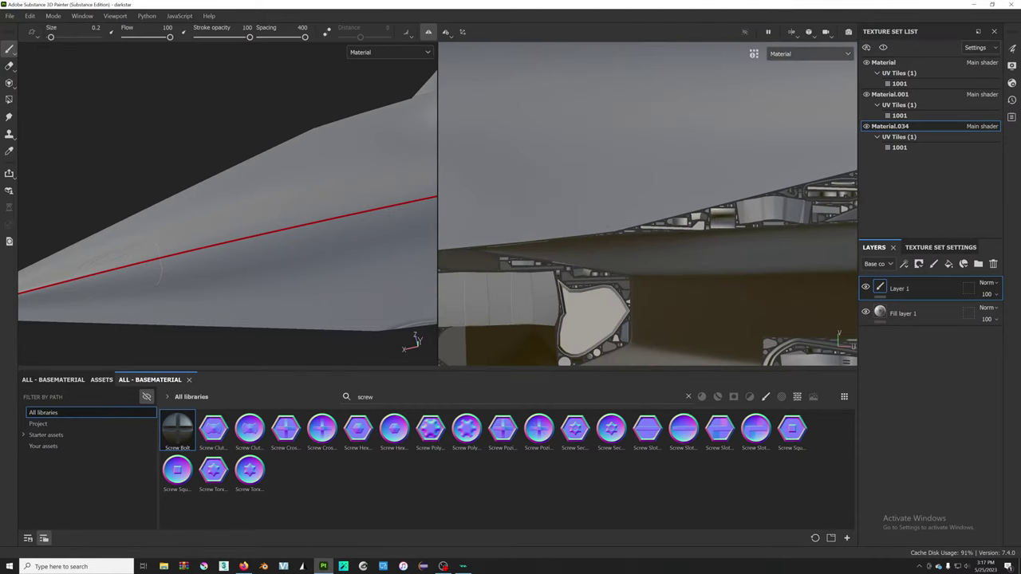
- Shift-draw a straight screw row along the lower edge of the oval-hole panel
key("shift")
scroll(707, 213, "down", 2)
middle_click_drag(854, 62, 710, 124)
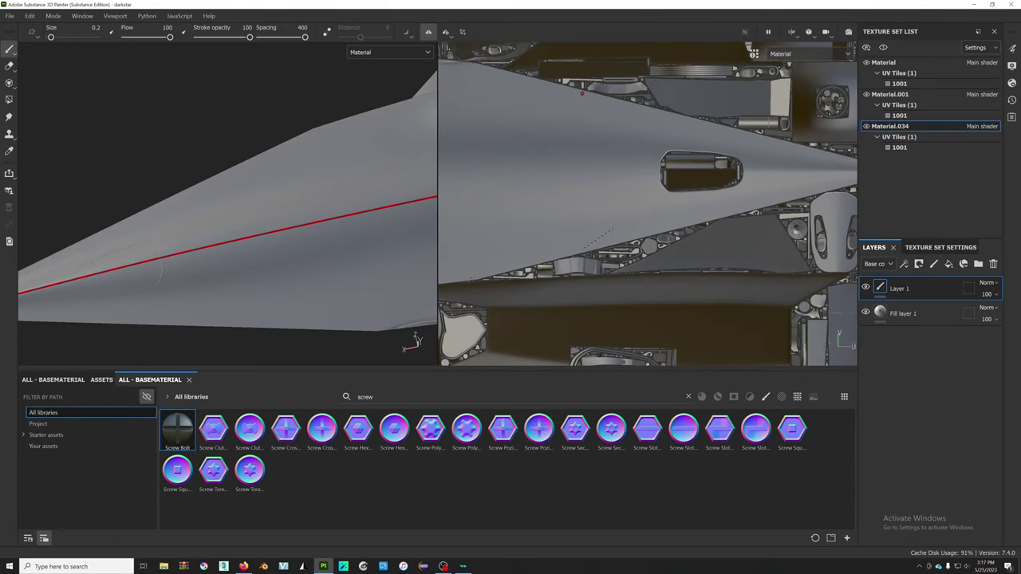
scroll(537, 114, "down", 1)
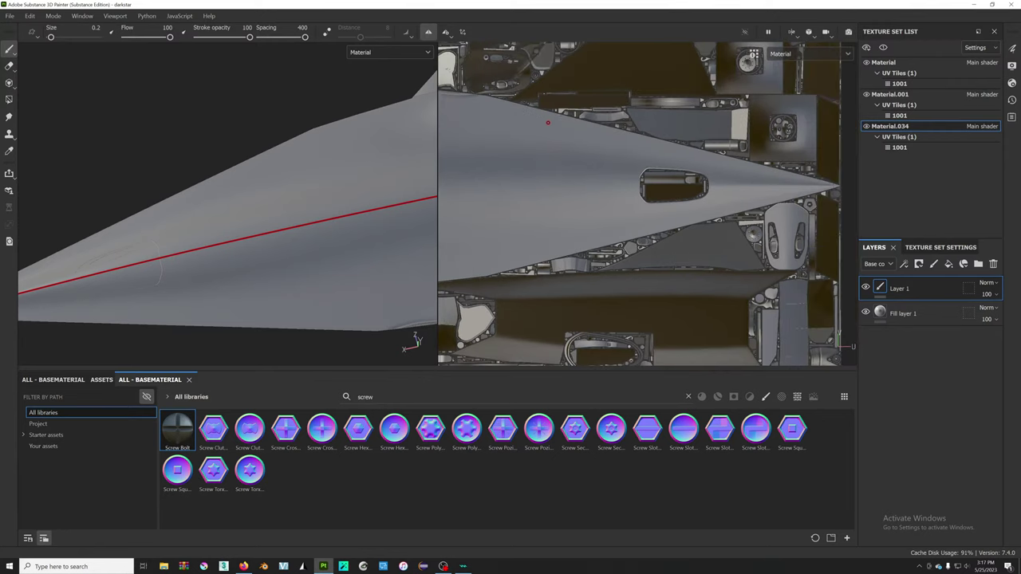
middle_click_drag(549, 122, 529, 138)
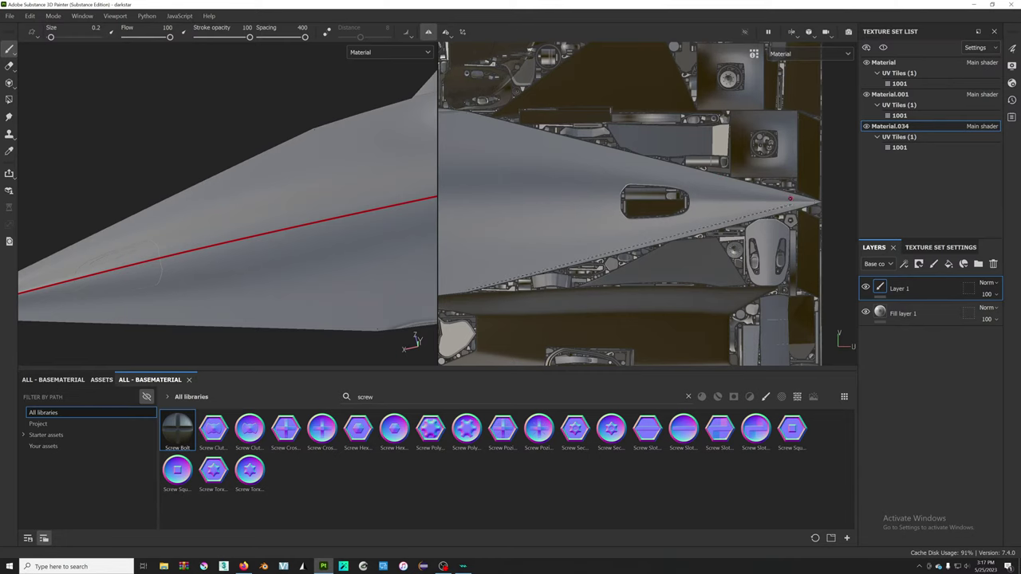
- Zoom in and pan along the riveted lower edge toward the cockpit window to inspect spacing
key("shift")
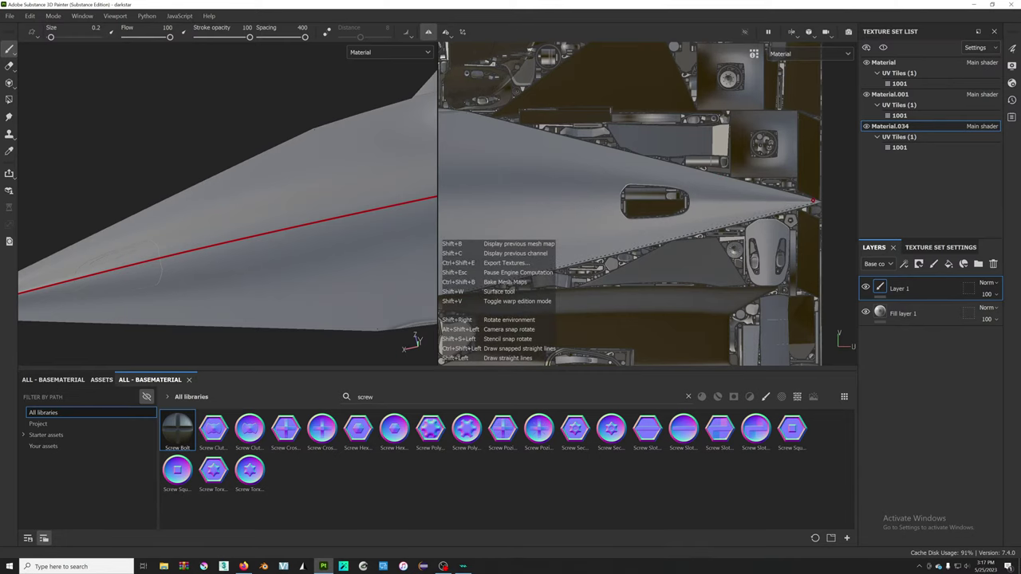
scroll(814, 201, "up", 3)
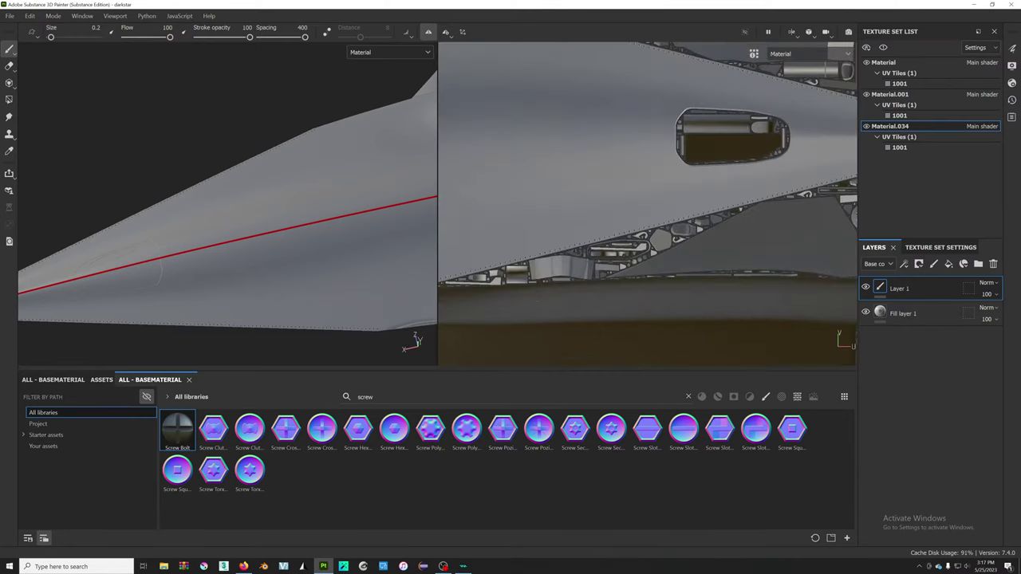
mouse_move(702, 184)
middle_mouse_down()
mouse_move(663, 214)
mouse_move(766, 227)
mouse_move(589, 206)
middle_mouse_up()
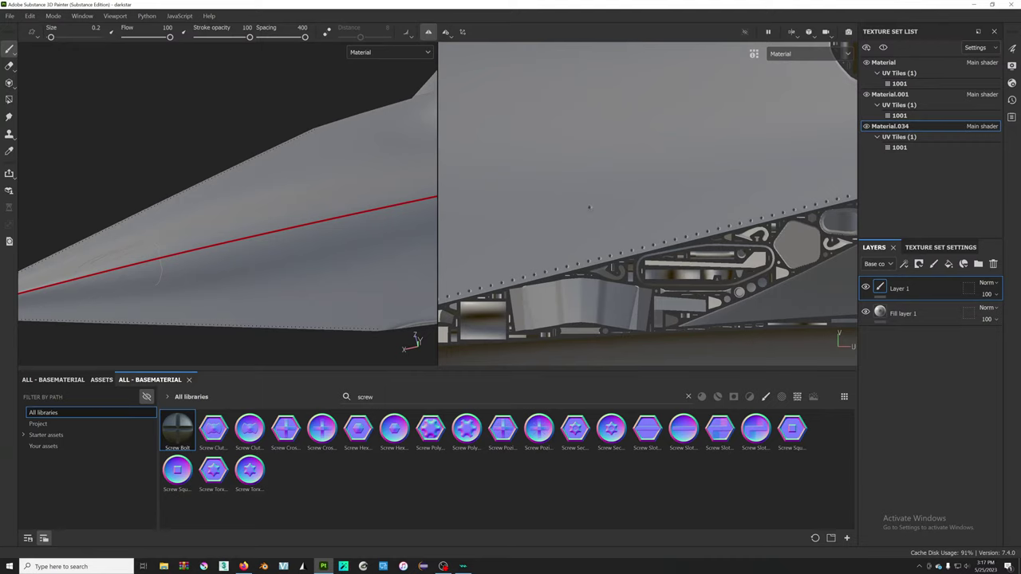
scroll(590, 207, "up", 5)
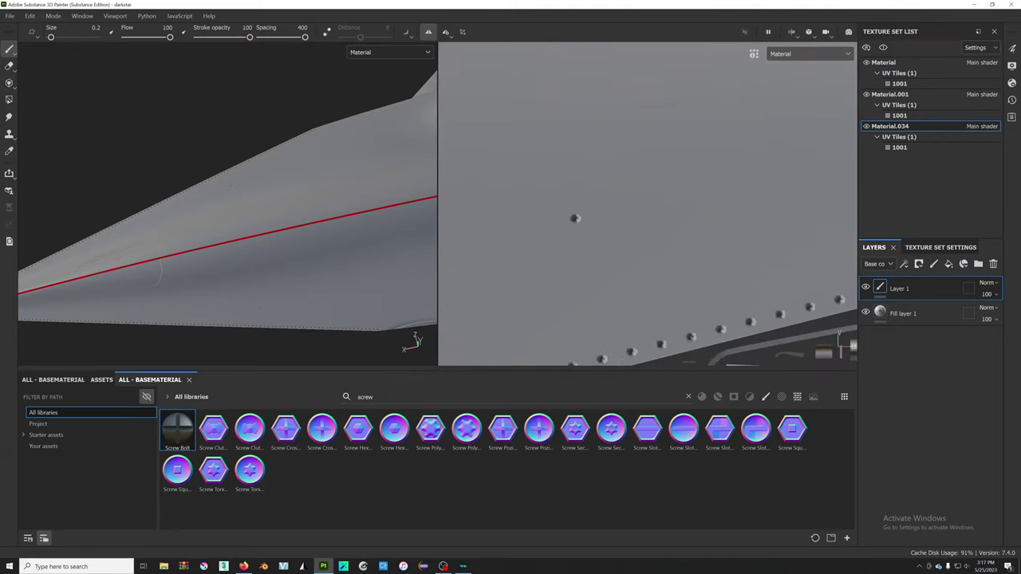
key("shift")
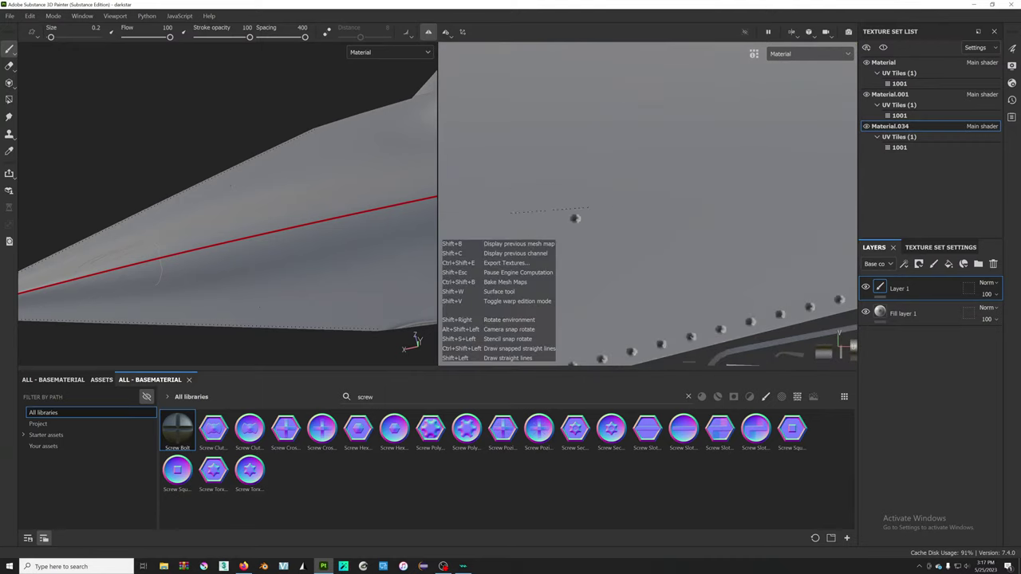
scroll(575, 218, "down", 3)
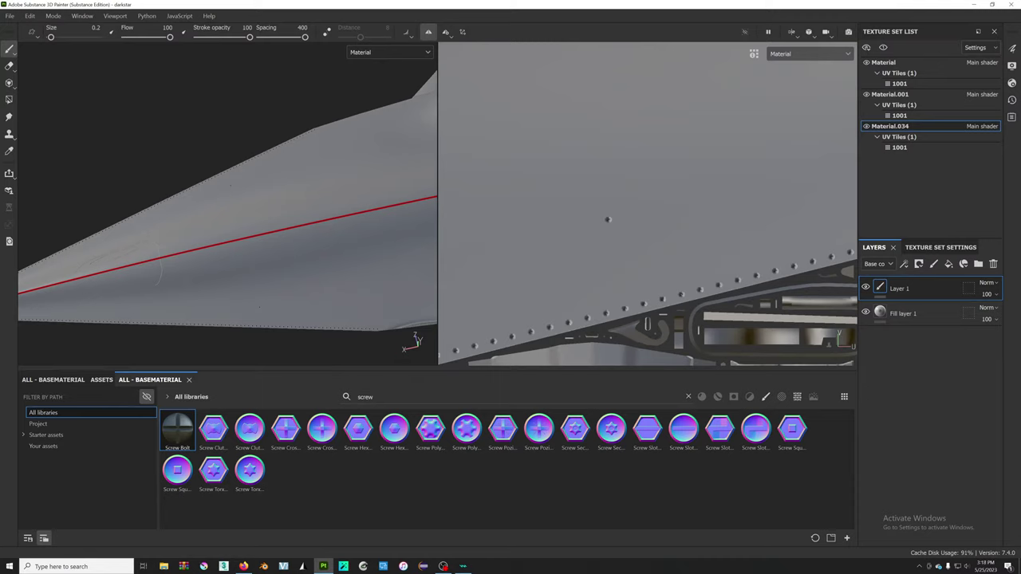
middle_click_drag(608, 219, 601, 196)
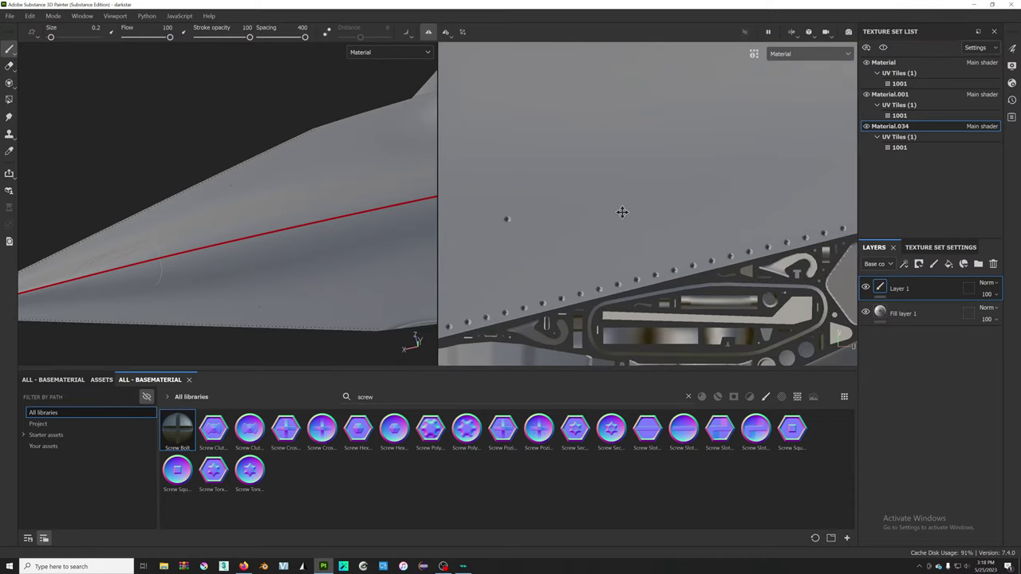
scroll(591, 223, "up", 1)
scroll(738, 241, "up", 1)
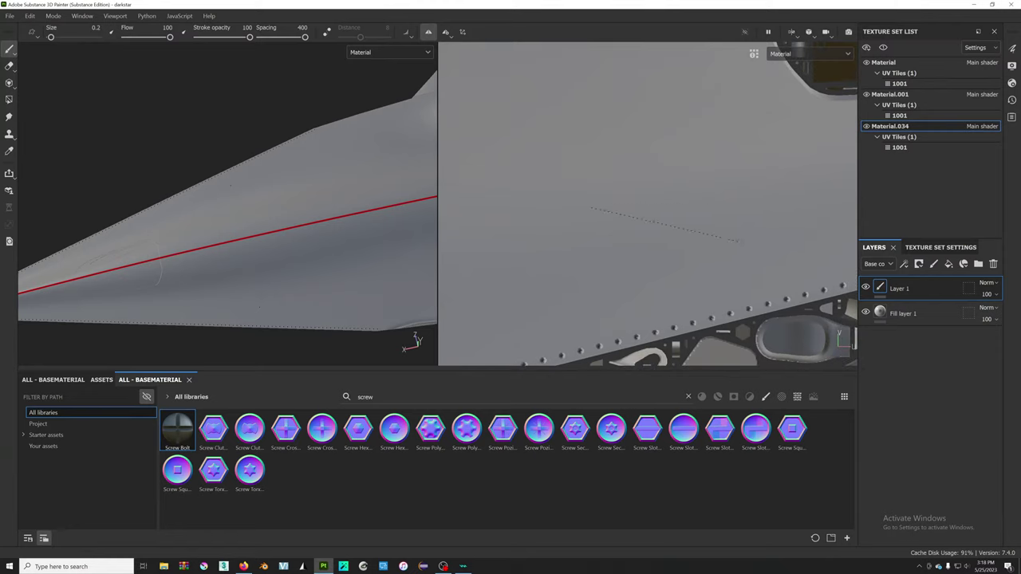
mouse_move(700, 219)
middle_mouse_down()
mouse_move(515, 208)
mouse_move(542, 232)
middle_mouse_up()
scroll(515, 207, "down", 2)
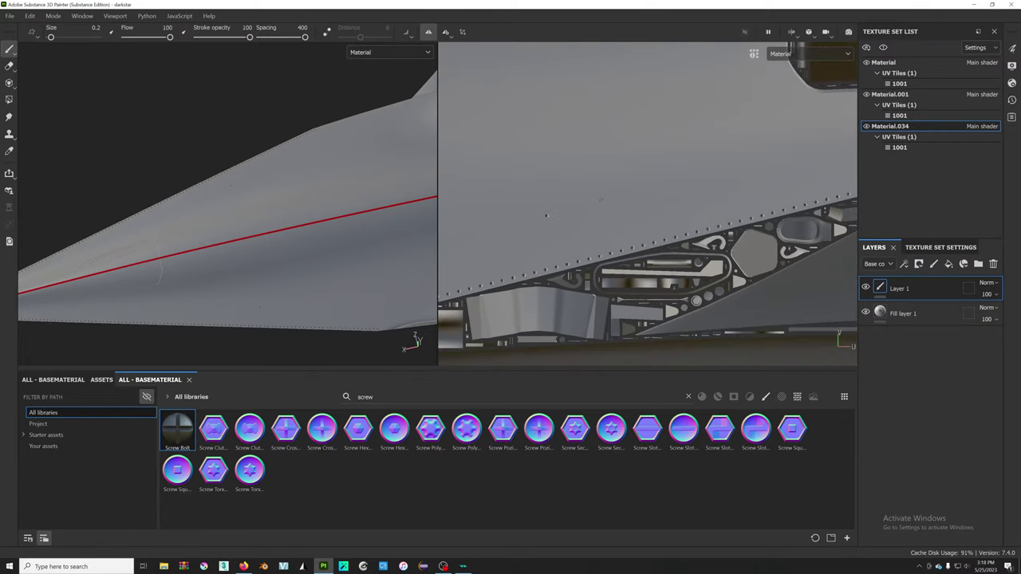
scroll(563, 210, "up", 2)
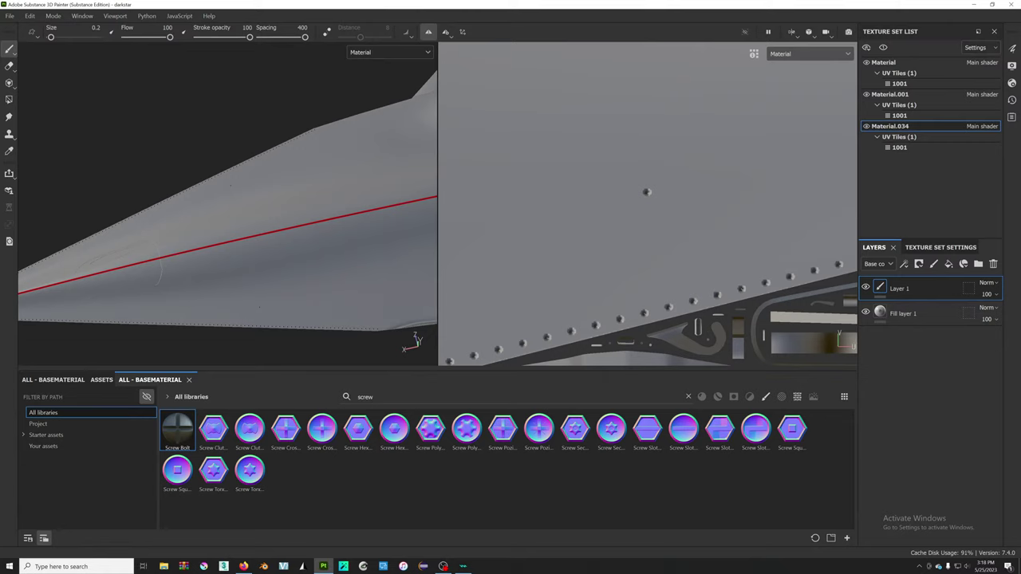
- Stamp one extra screw on the panel above the riveted edge and check it
left_click(654, 202)
scroll(615, 173, "down", 2)
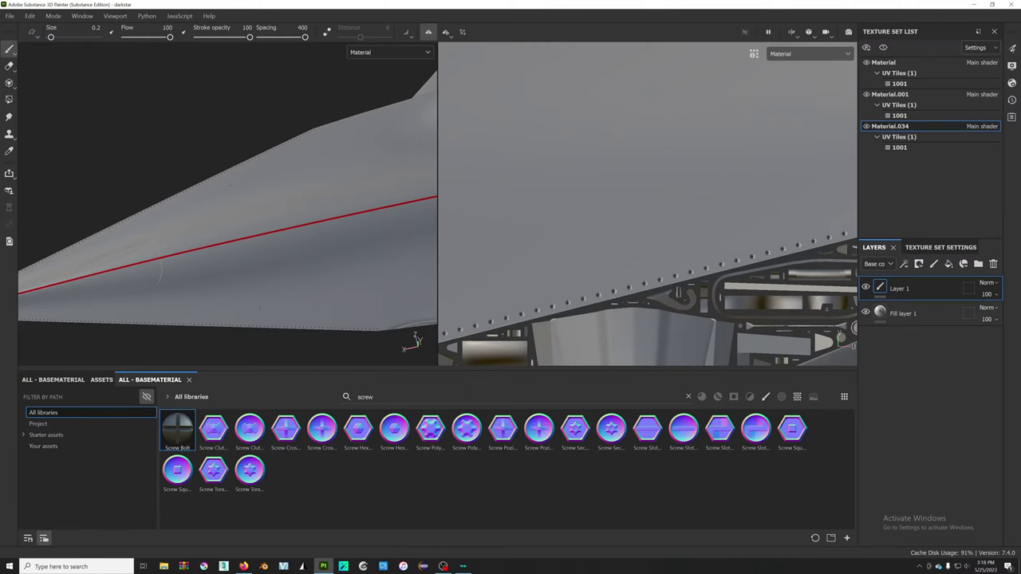
scroll(704, 167, "down", 1)
scroll(705, 166, "down", 1)
scroll(725, 192, "down", 1)
scroll(728, 164, "down", 1)
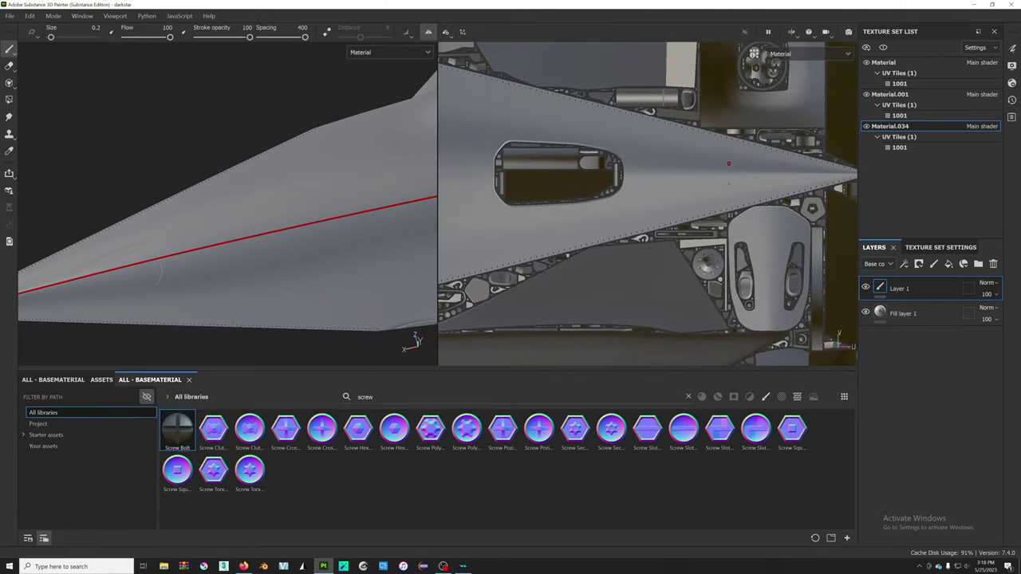
scroll(457, 265, "up", 1)
scroll(479, 285, "up", 2)
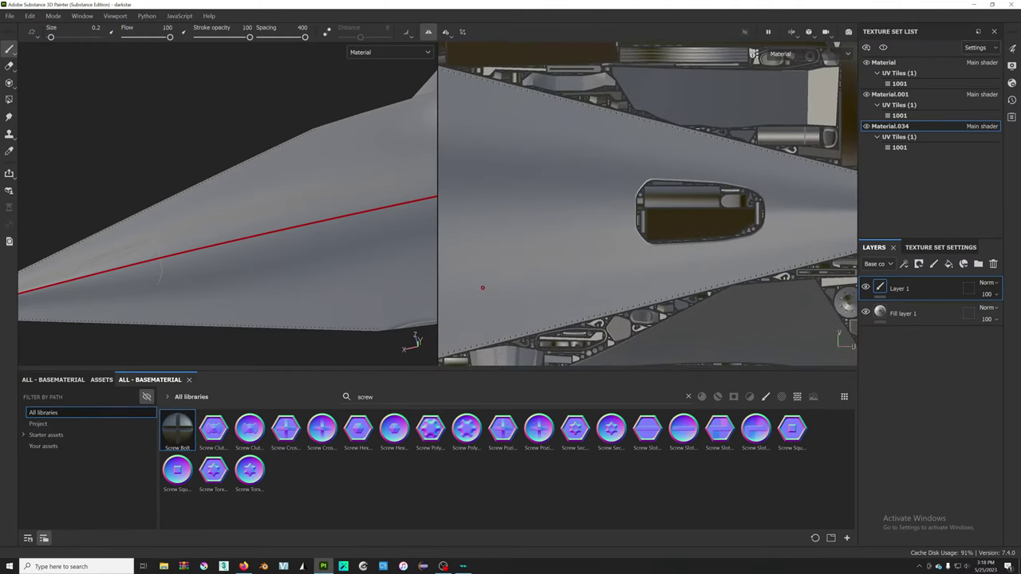
scroll(525, 228, "up", 1)
scroll(502, 84, "up", 1)
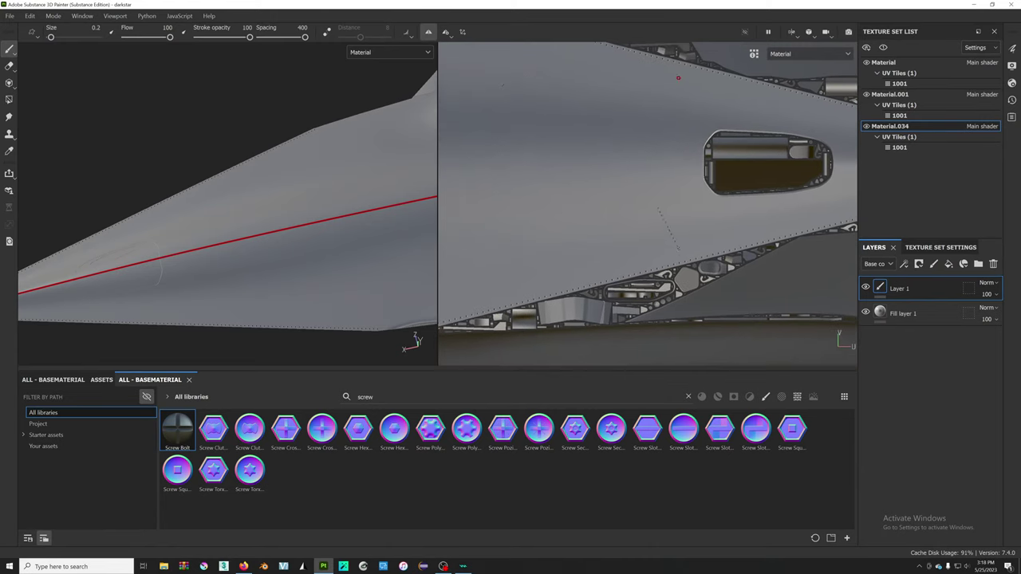
- Center the oval cutout in the 2D view for the next screw line
key("shift")
scroll(593, 56, "up", 1)
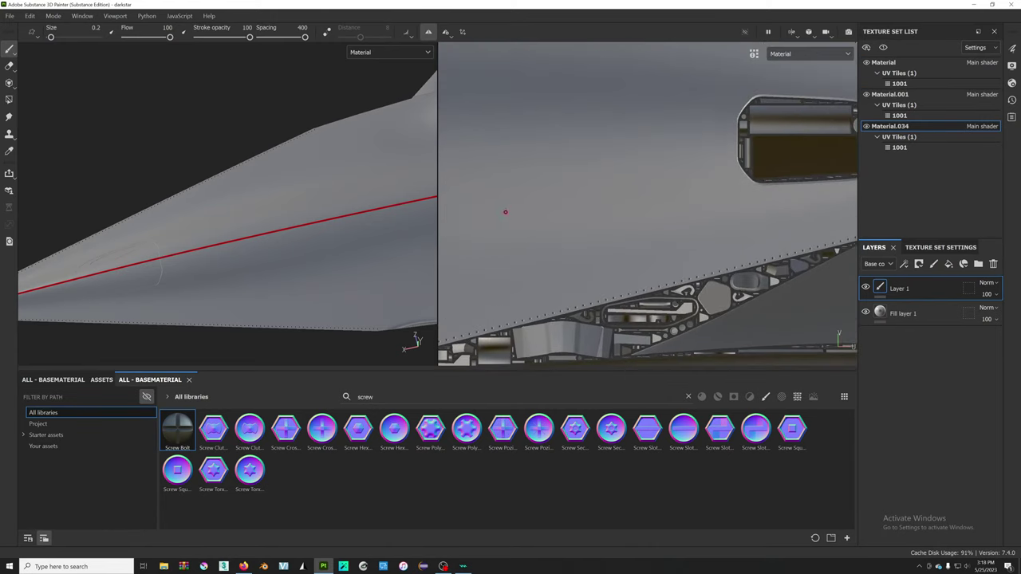
key("shift")
scroll(705, 105, "down", 1)
middle_click_drag(786, 155, 526, 190)
scroll(718, 183, "up", 2)
scroll(794, 181, "down", 1)
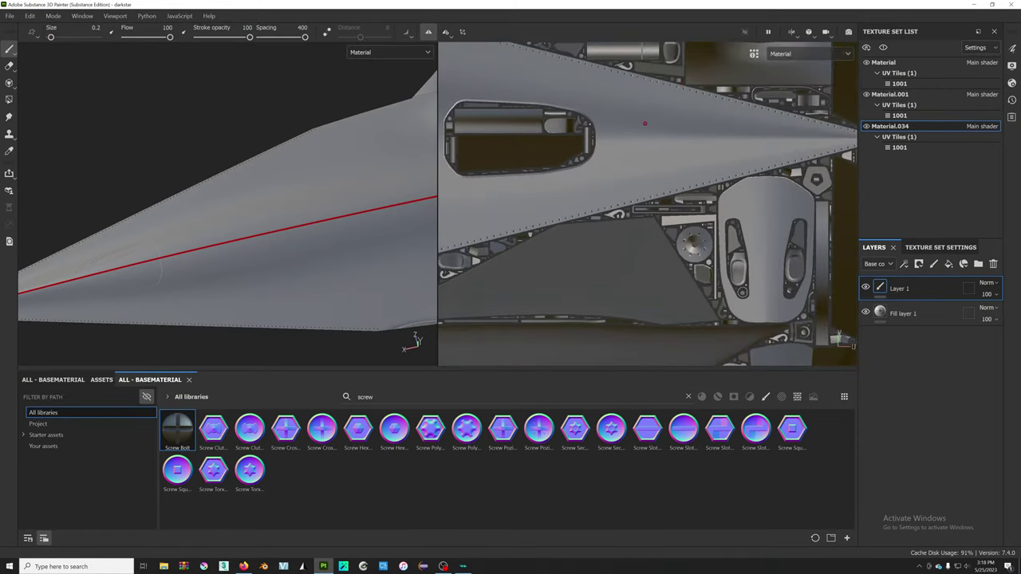
right_click(645, 123)
scroll(720, 232, "down", 2)
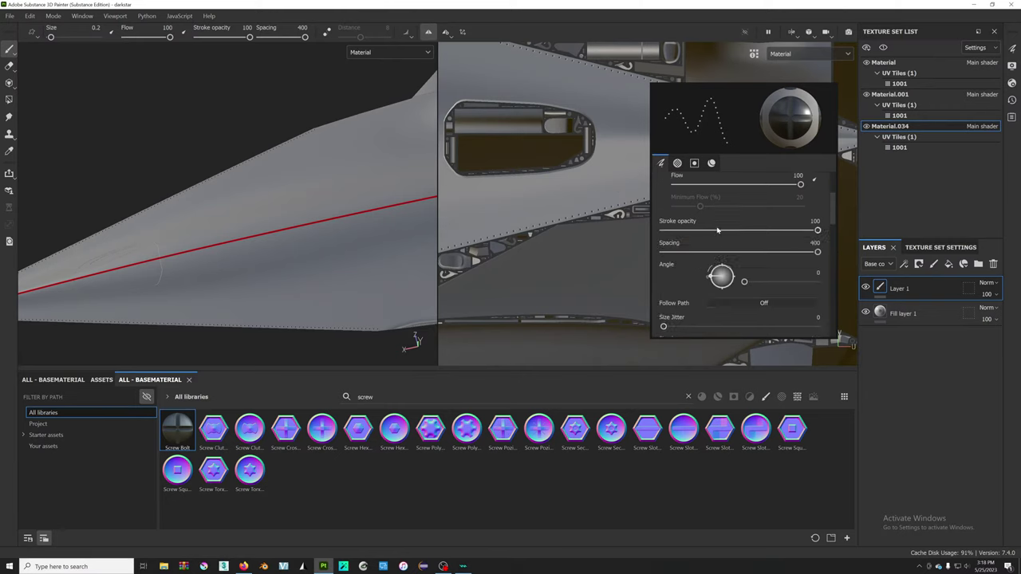
scroll(721, 233, "down", 2)
scroll(720, 232, "down", 2)
scroll(720, 232, "down", 1)
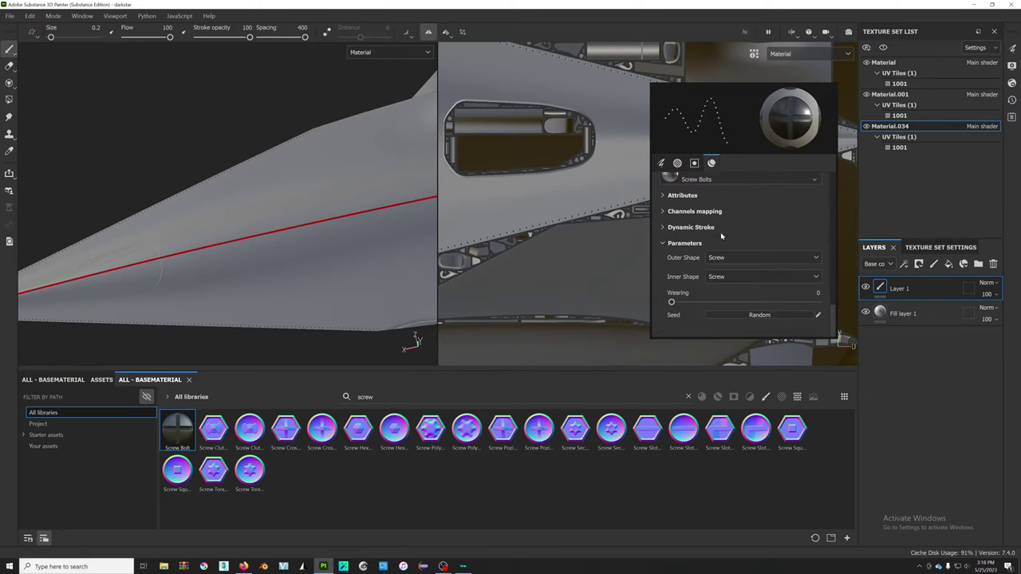
right_click(527, 188)
scroll(616, 125, "down", 2)
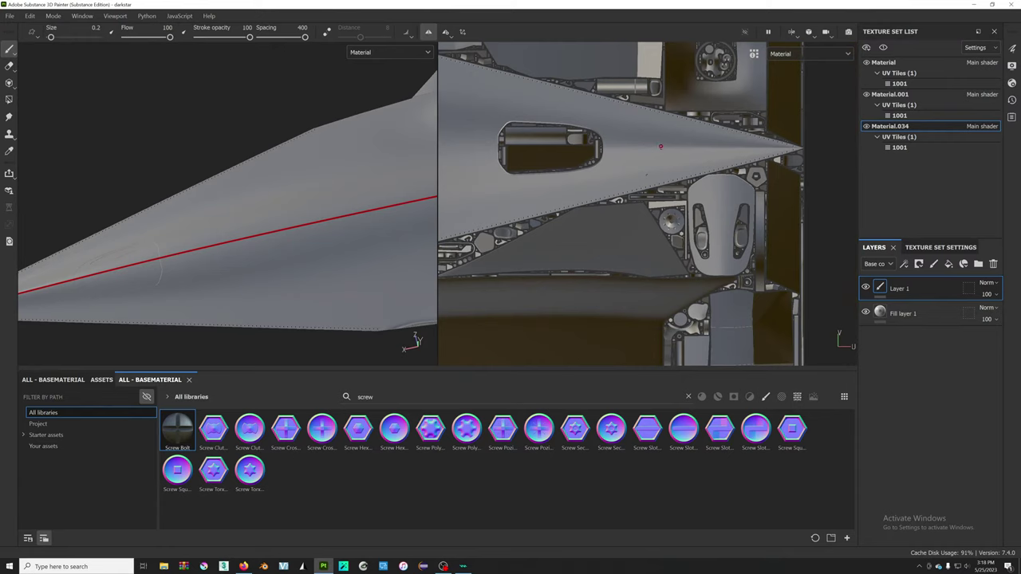
scroll(533, 84, "down", 1)
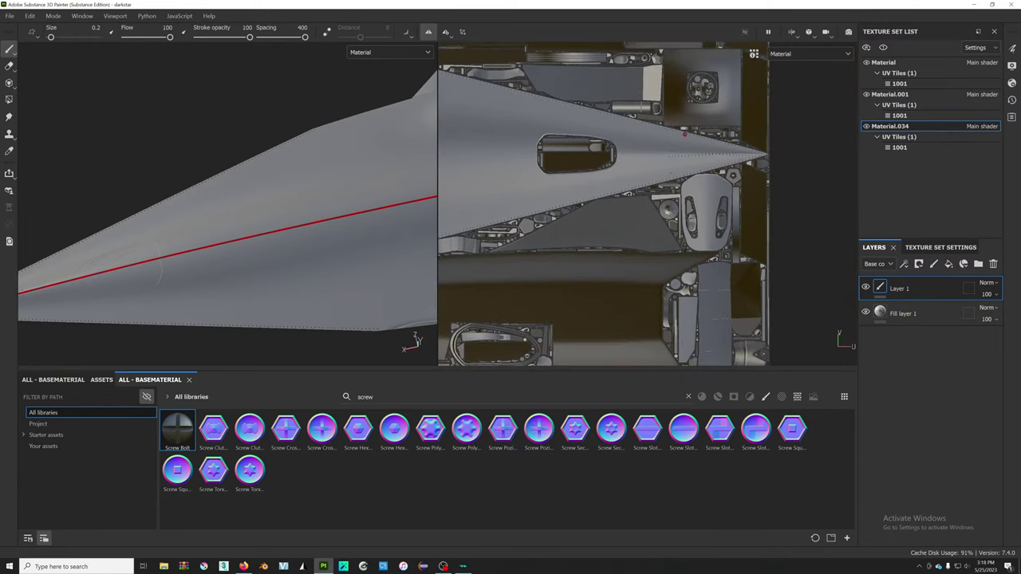
middle_click_drag(600, 167, 667, 162)
scroll(667, 162, "up", 2)
scroll(654, 119, "down", 1)
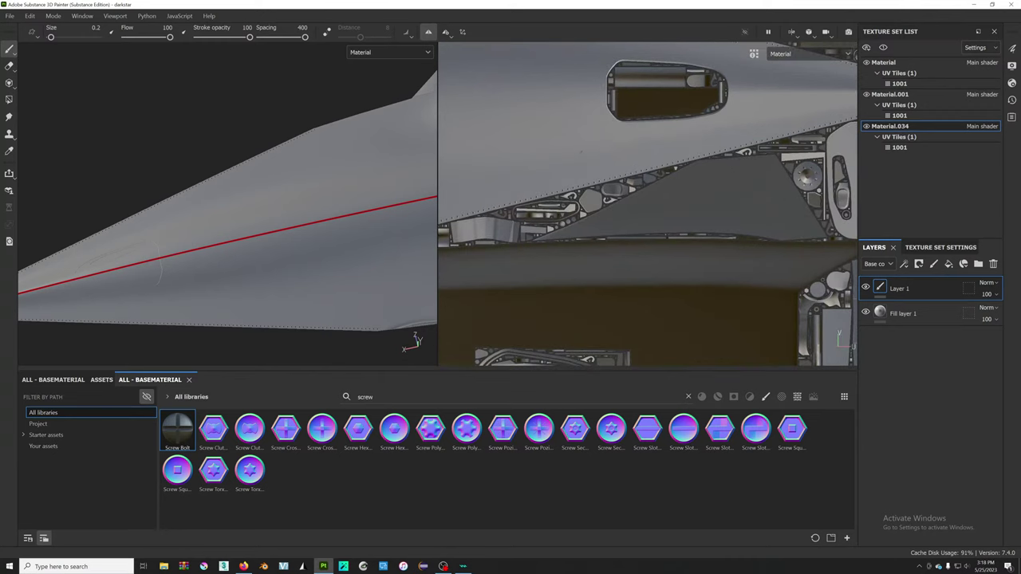
scroll(644, 76, "down", 1)
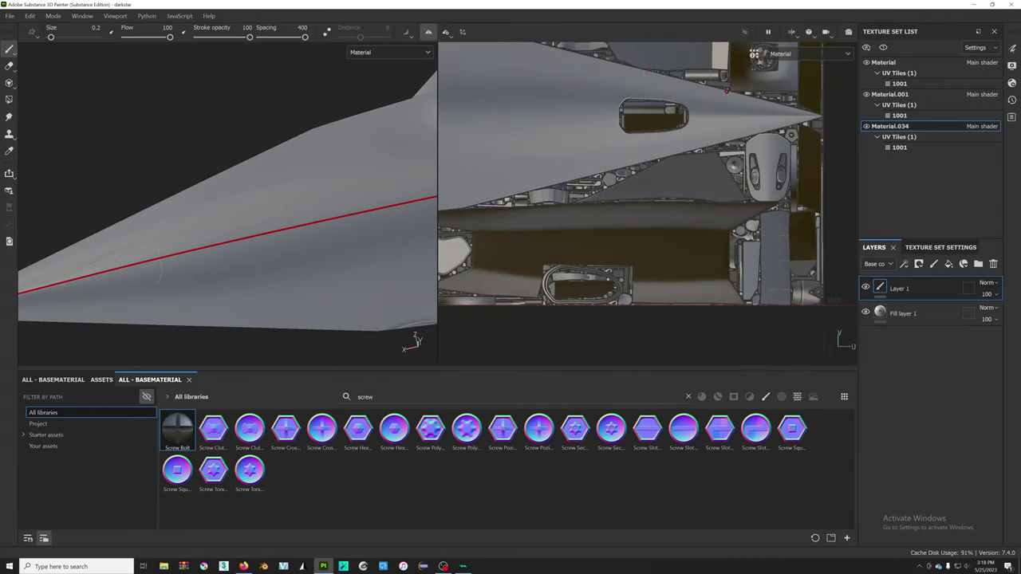
middle_click_drag(759, 58, 690, 174)
scroll(718, 120, "up", 1)
scroll(691, 174, "up", 1)
scroll(677, 170, "up", 1)
scroll(676, 171, "up", 1)
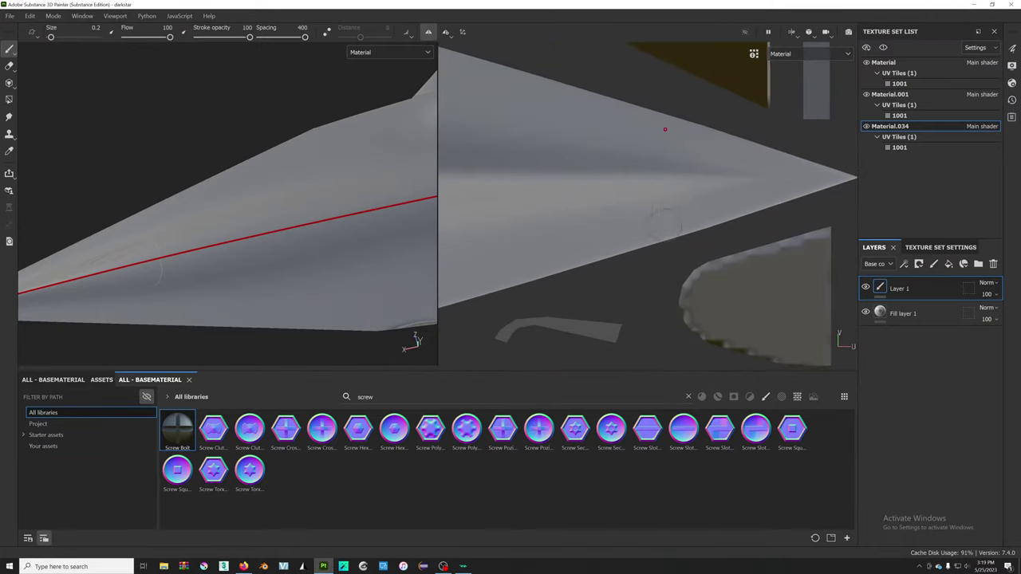
scroll(665, 130, "up", 1)
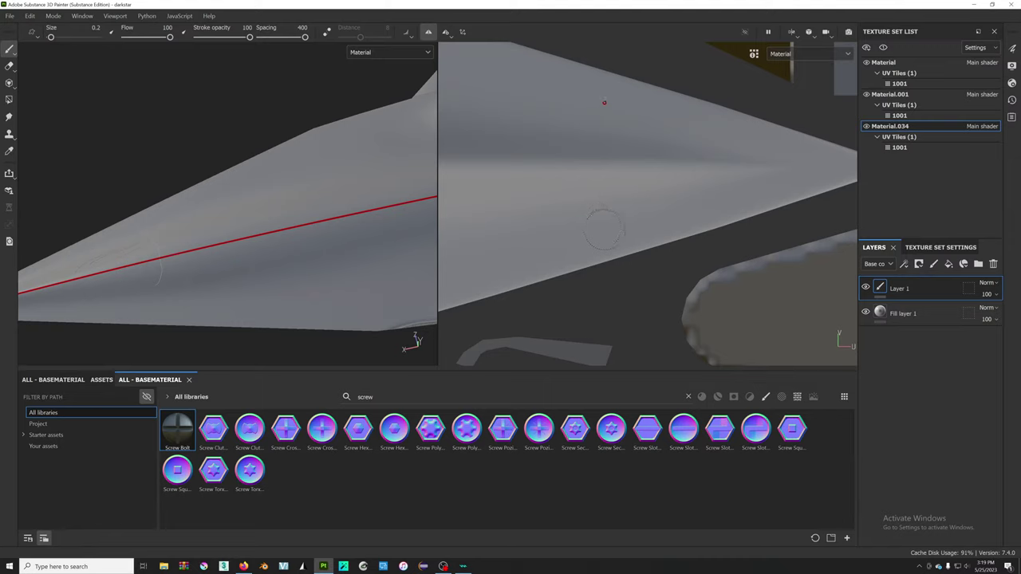
scroll(613, 142, "down", 2)
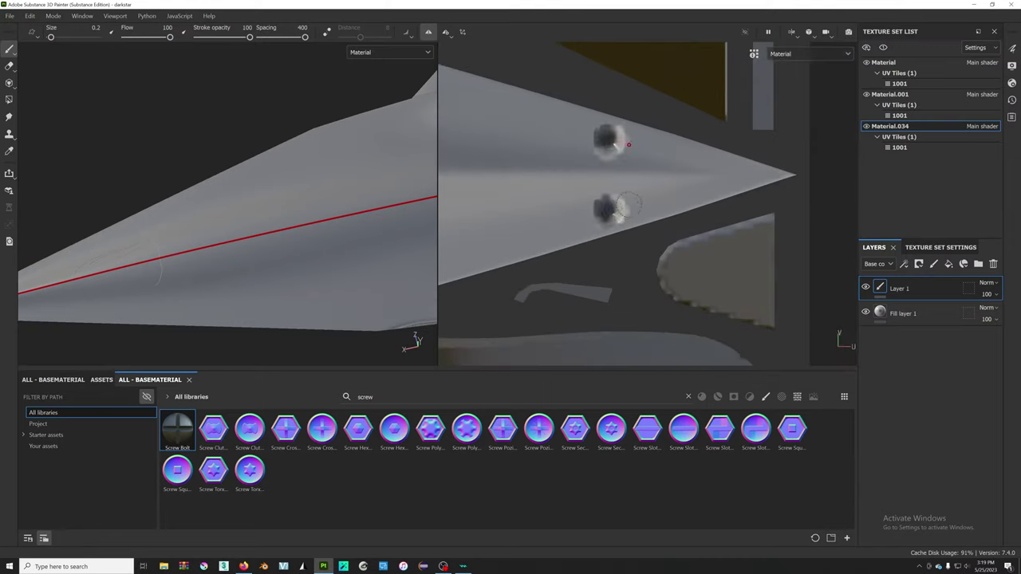
scroll(656, 170, "down", 2)
mouse_move(656, 170)
middle_mouse_down()
mouse_move(595, 222)
mouse_move(607, 240)
middle_mouse_up()
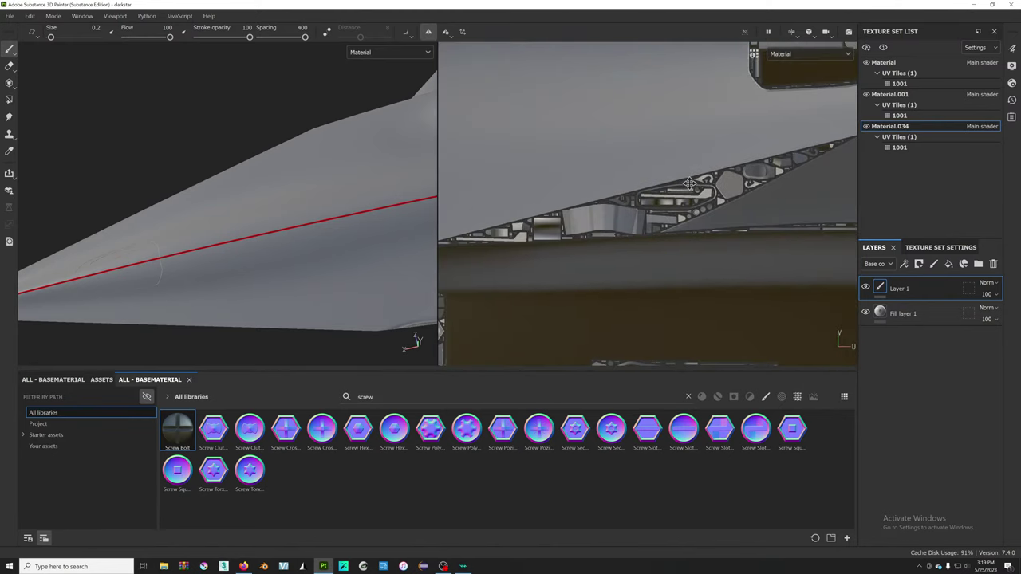
scroll(538, 211, "up", 3)
scroll(639, 207, "up", 3)
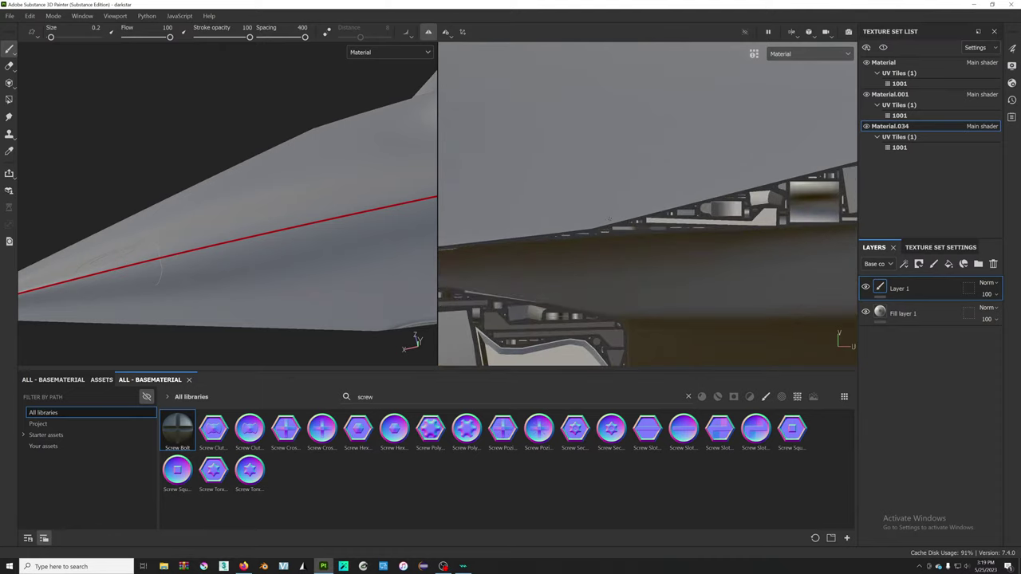
mouse_move(609, 218)
left_mouse_down("alt")
mouse_move(627, 198)
mouse_move(631, 217)
left_mouse_up("alt")
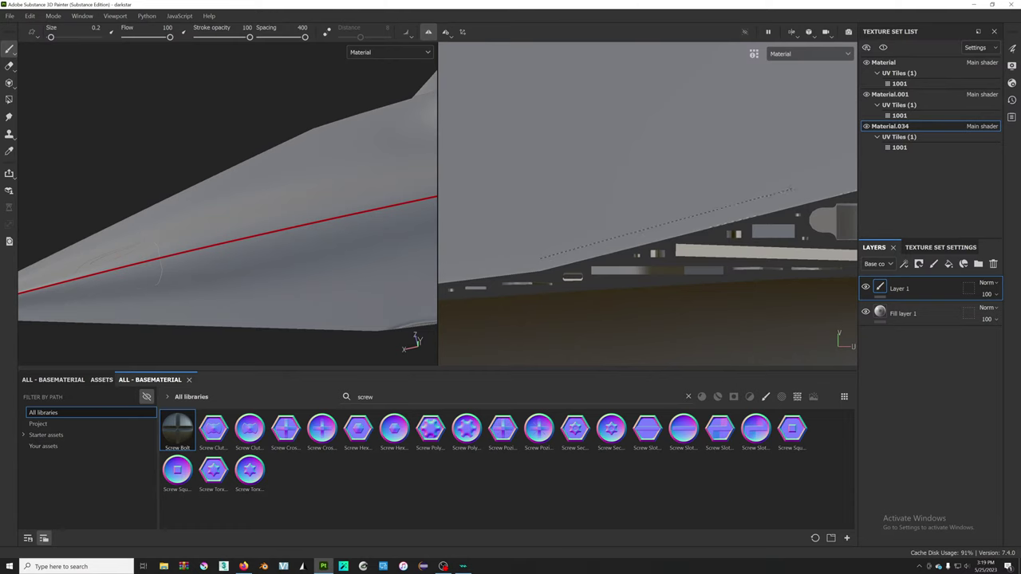
- Pan down to the grey fuselage island's slanted lower edge and stamp one screw bolt just above it
left_click_drag(558, 263, 606, 239, "alt")
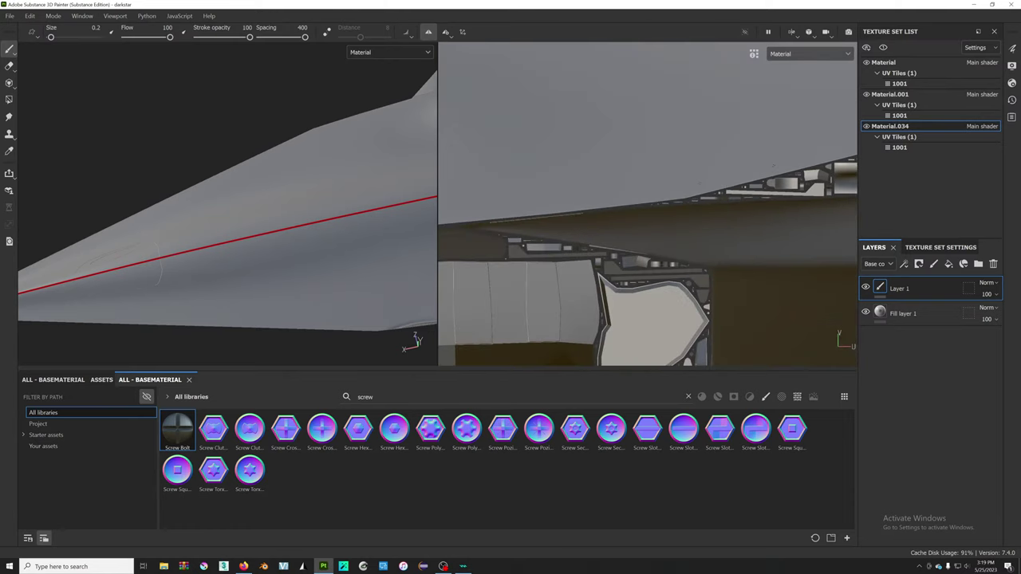
mouse_move(599, 212)
middle_mouse_down()
mouse_move(658, 209)
mouse_move(636, 216)
middle_mouse_up()
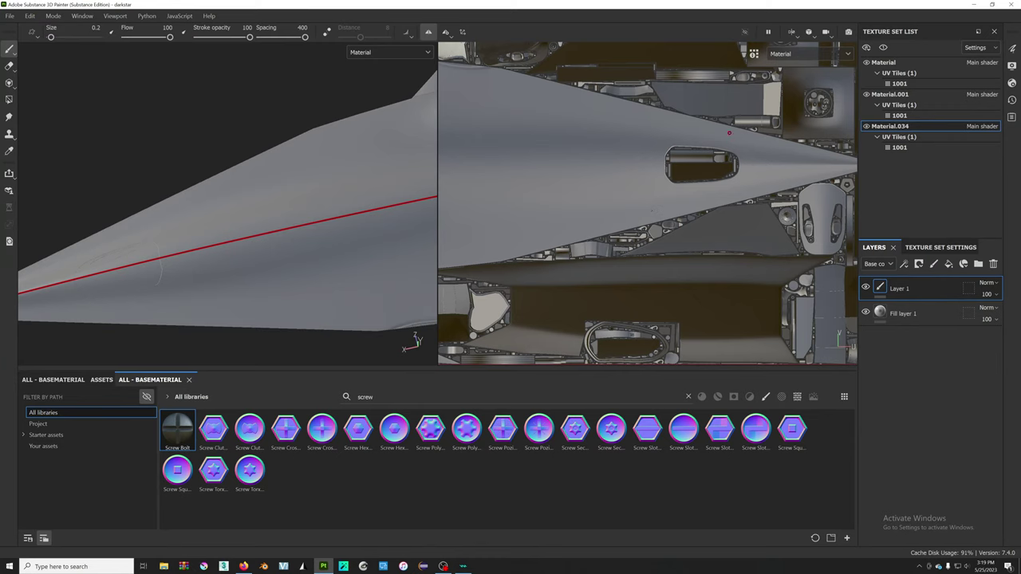
scroll(676, 150, "down", 1)
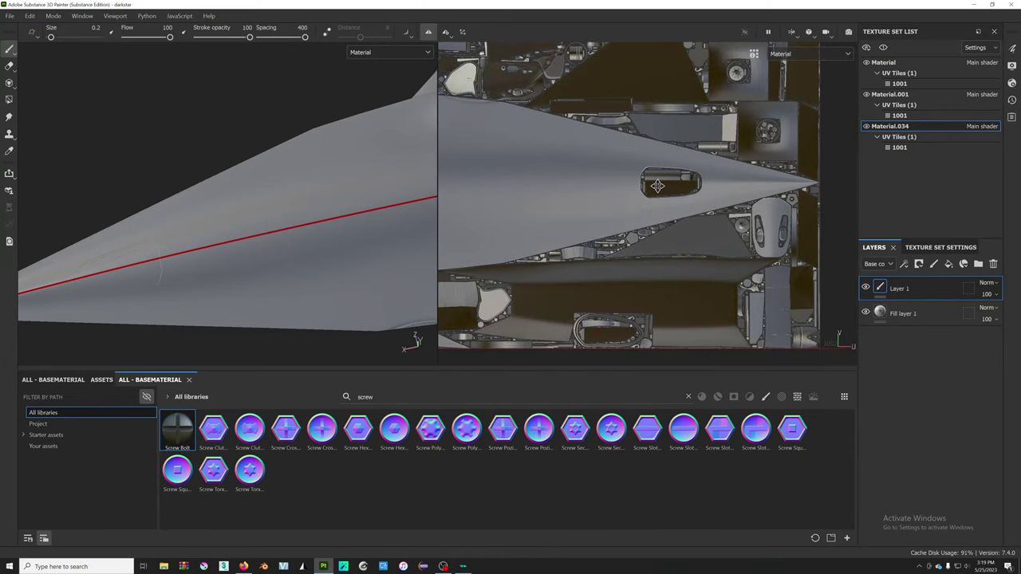
scroll(516, 86, "up", 2)
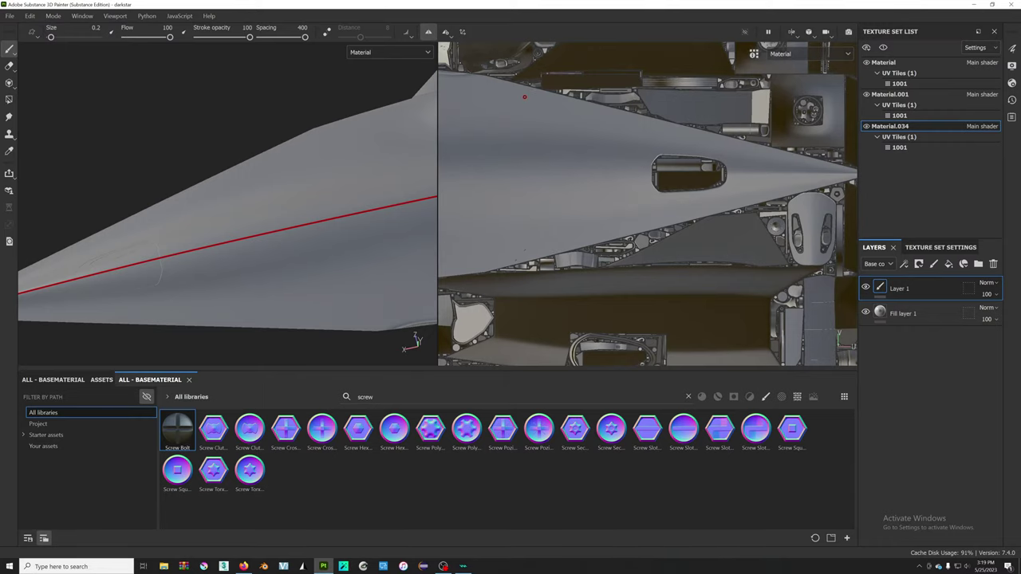
scroll(524, 97, "up", 3)
scroll(551, 160, "up", 2)
scroll(581, 221, "up", 2)
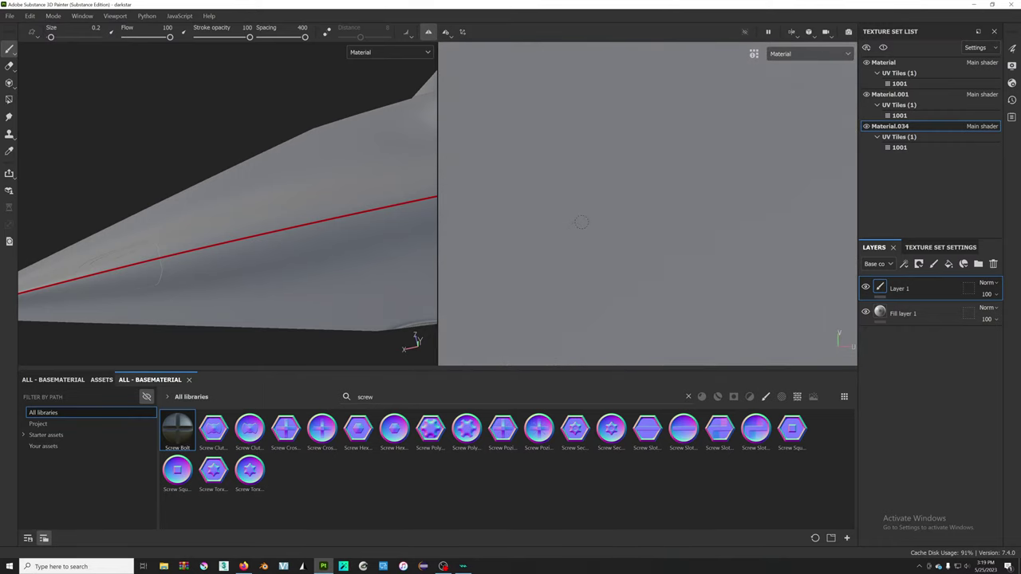
scroll(586, 214, "down", 1)
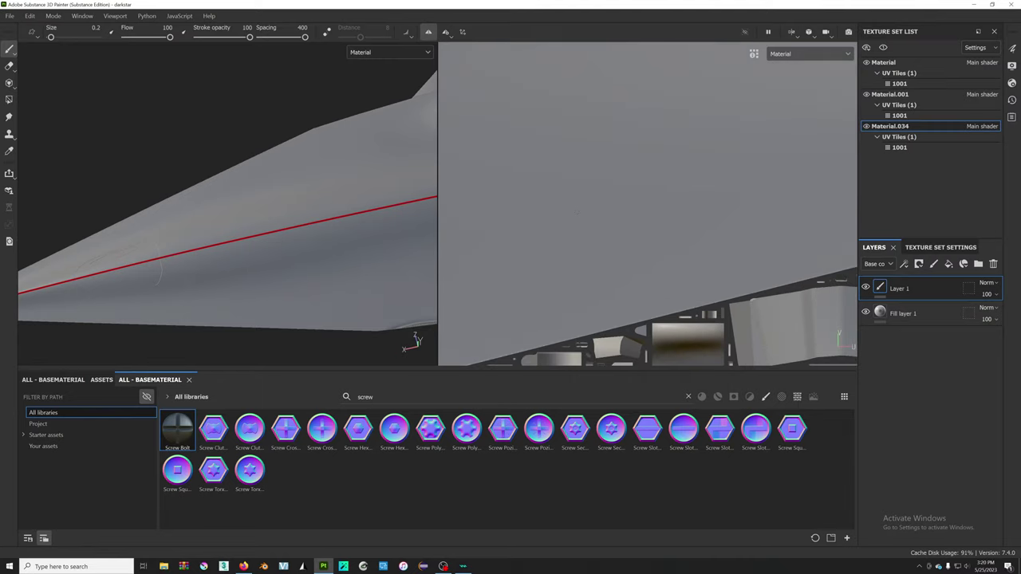
middle_click_drag(647, 240, 647, 152)
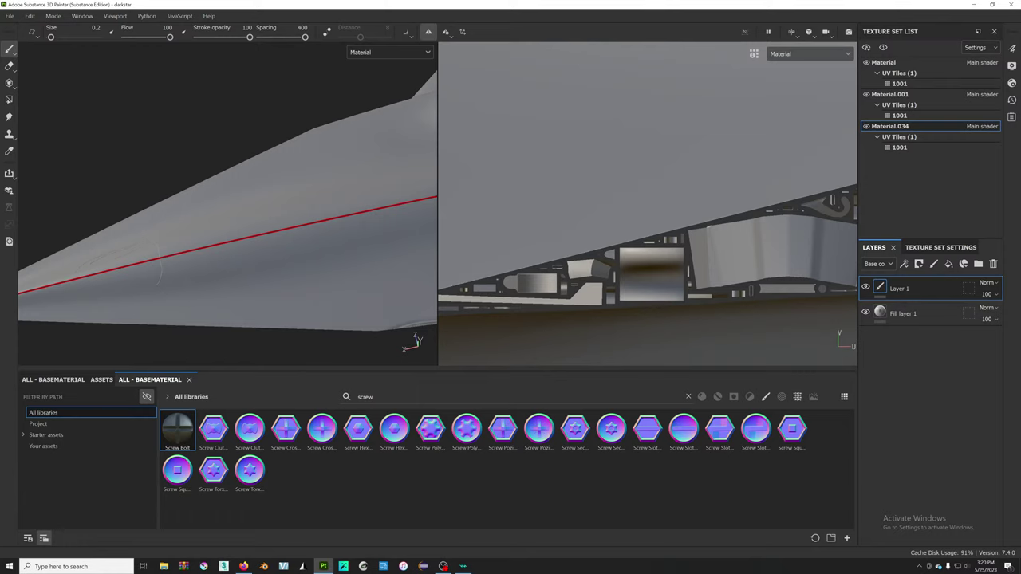
scroll(556, 298, "up", 3)
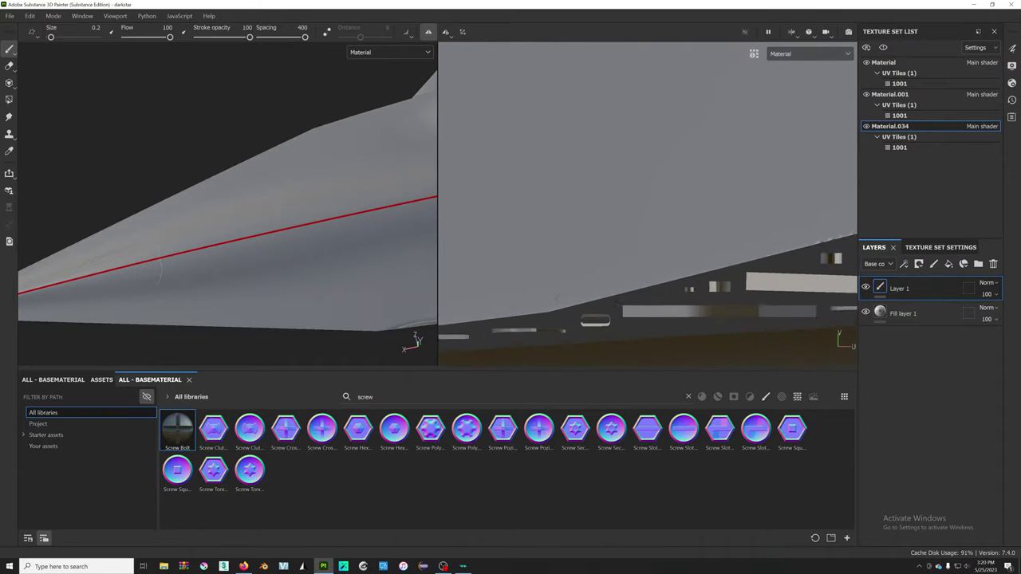
scroll(556, 298, "up", 2)
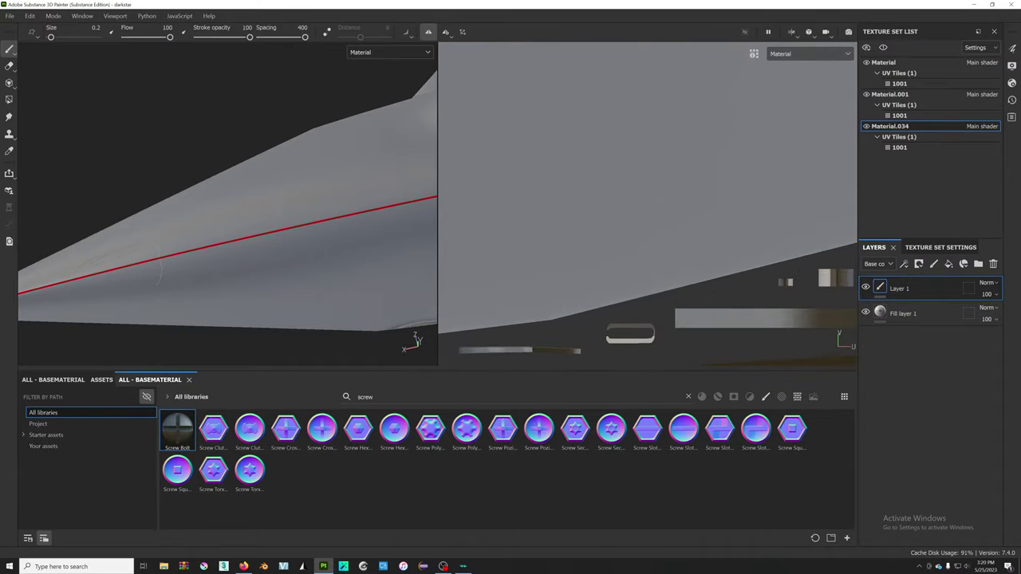
left_click(550, 293)
scroll(549, 294, "down", 1)
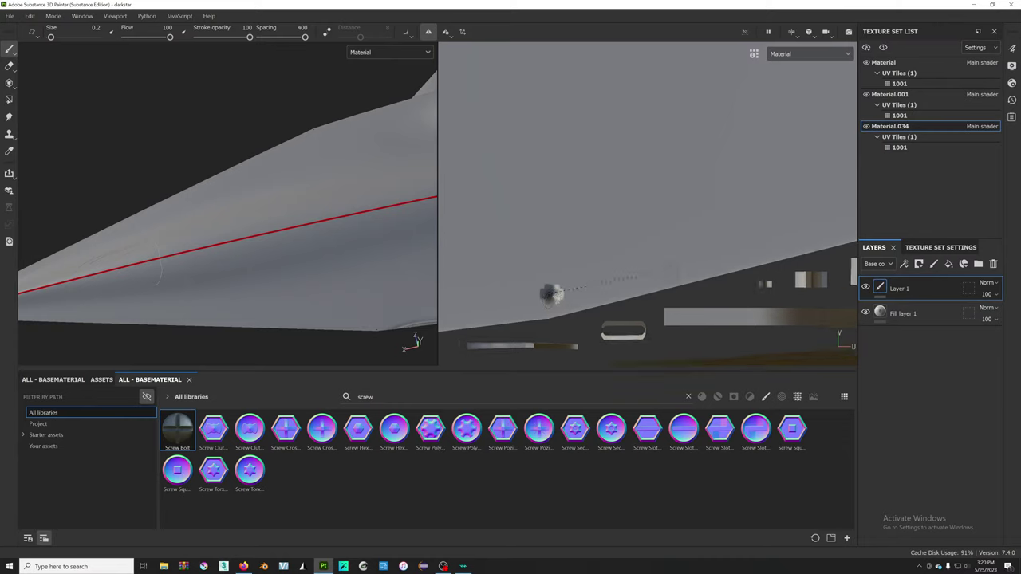
key("shift")
middle_click_drag(551, 293, 582, 148)
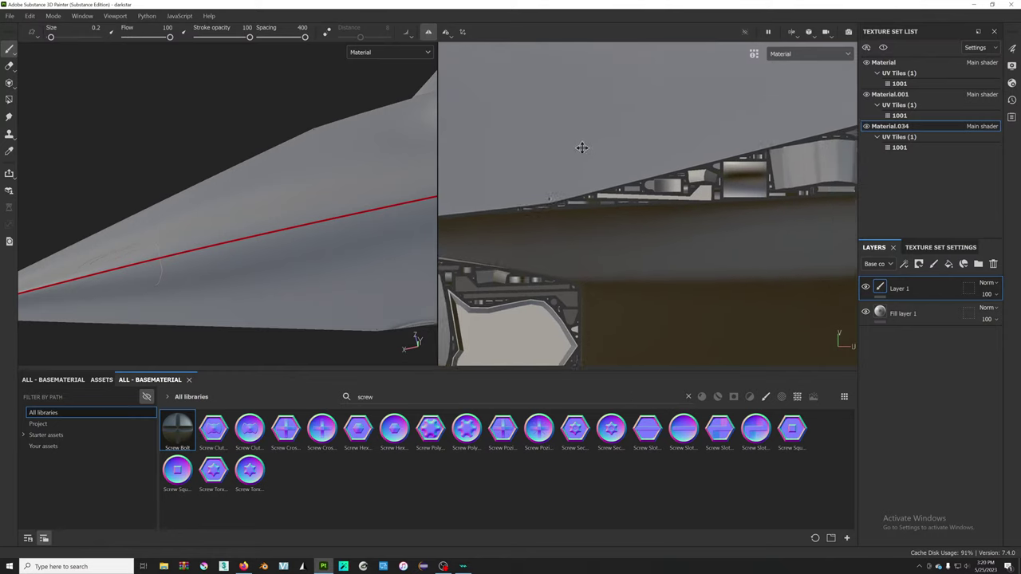
middle_click_drag(583, 147, 519, 267)
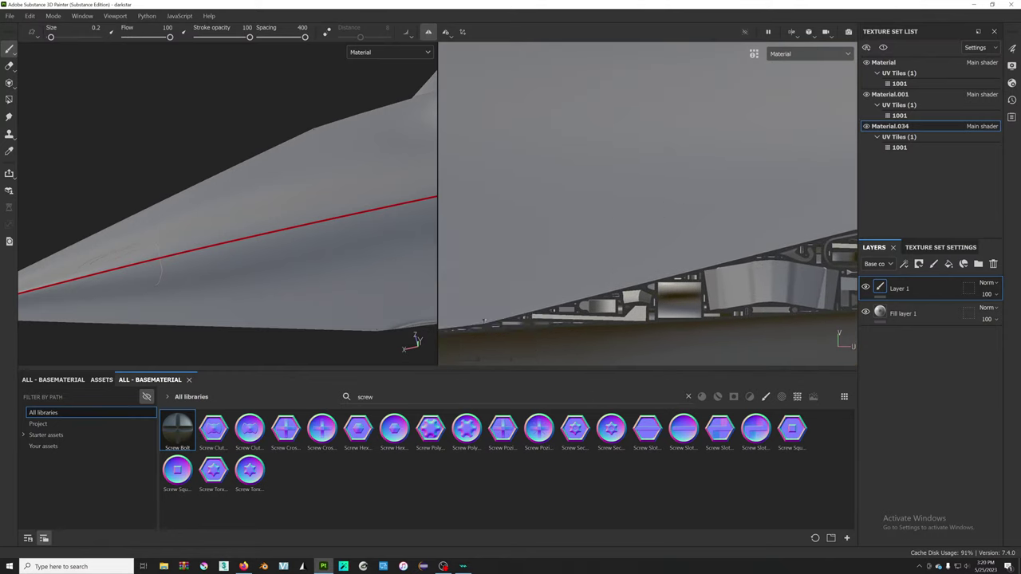
mouse_move(728, 122)
middle_mouse_down()
mouse_move(656, 126)
mouse_move(675, 137)
mouse_move(627, 117)
middle_mouse_up()
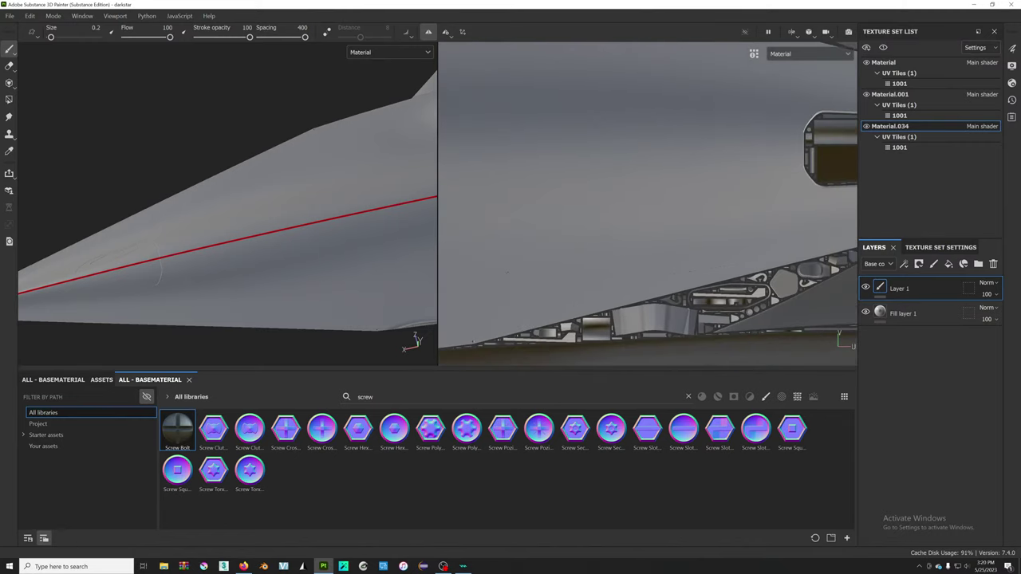
mouse_move(603, 55)
middle_mouse_down()
mouse_move(652, 199)
mouse_move(524, 189)
mouse_move(627, 166)
middle_mouse_up()
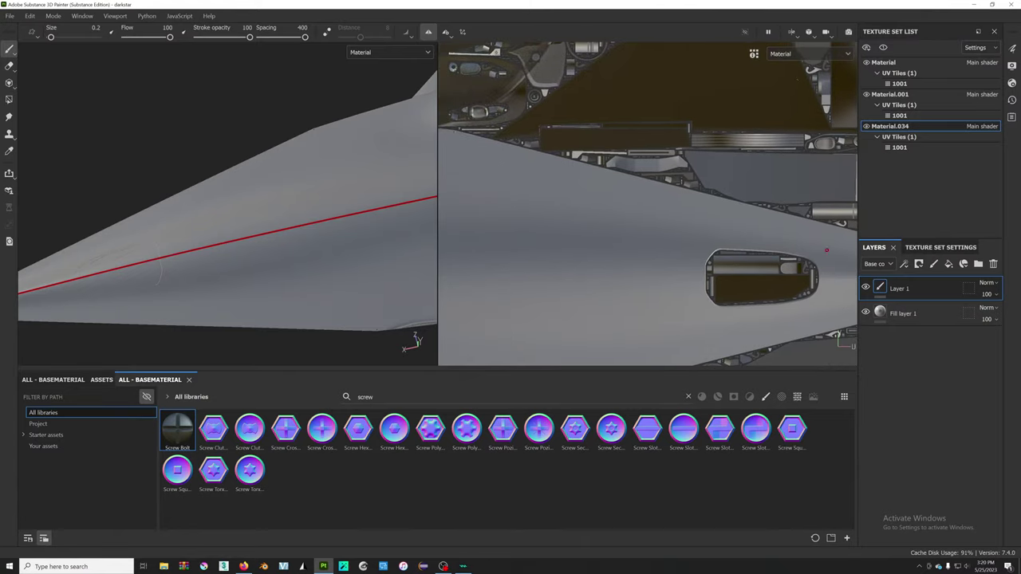
mouse_move(827, 249)
middle_mouse_down()
mouse_move(679, 240)
mouse_move(604, 176)
mouse_move(619, 105)
middle_mouse_up()
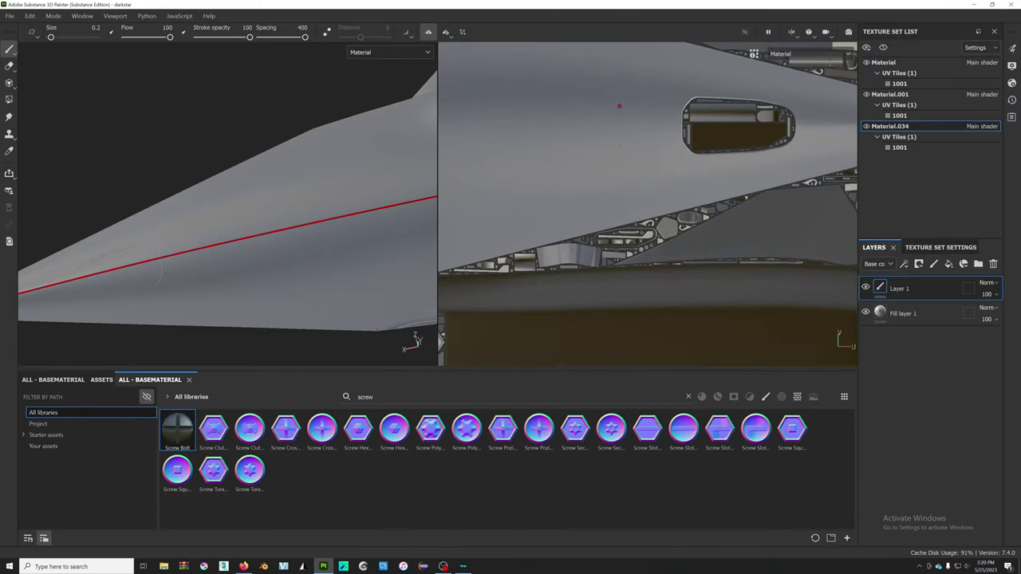
scroll(648, 239, "up", 1)
scroll(648, 239, "up", 2)
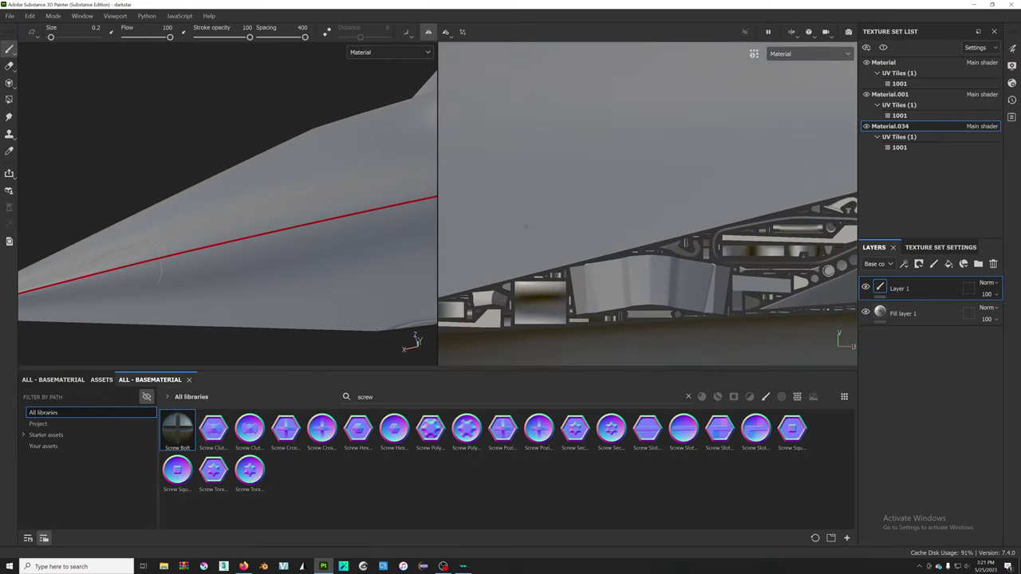
scroll(648, 239, "up", 2)
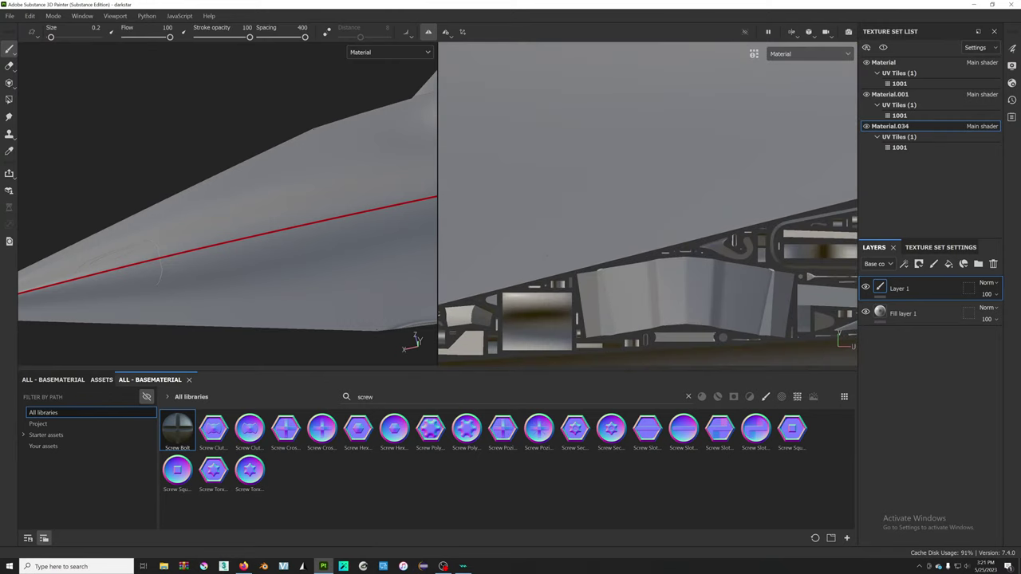
scroll(563, 236, "down", 1)
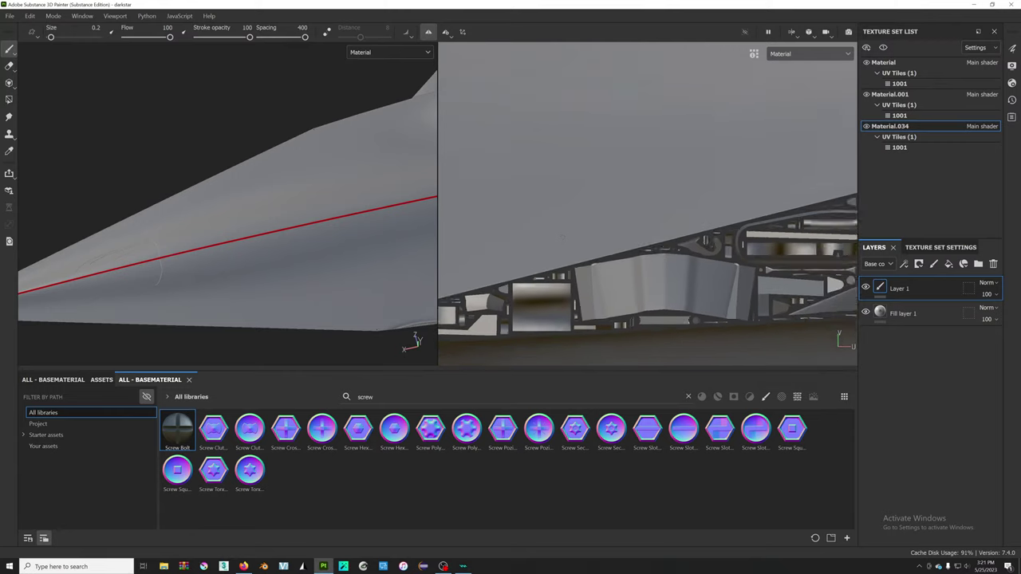
scroll(561, 237, "down", 1)
scroll(558, 238, "down", 2)
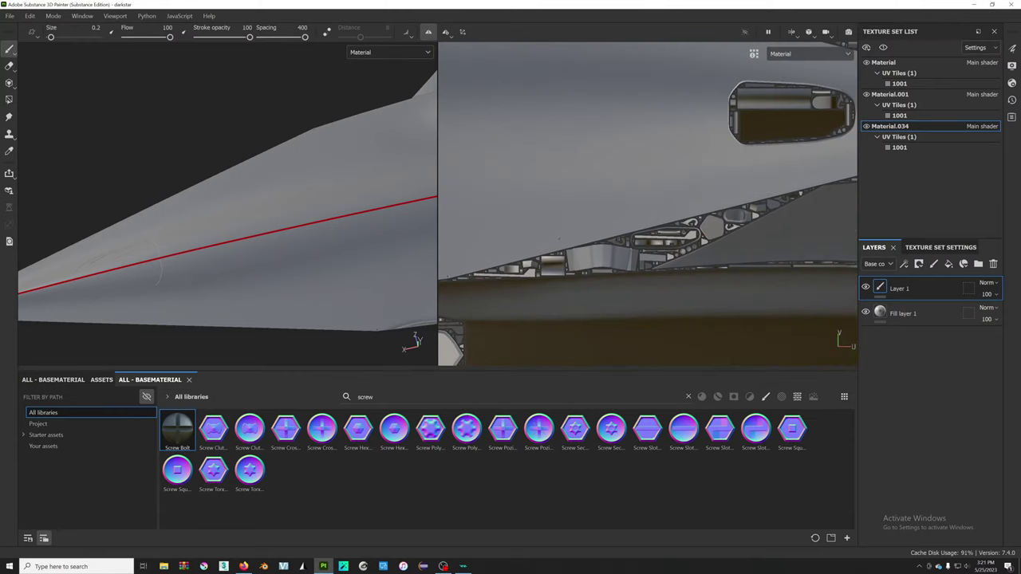
scroll(551, 241, "down", 2)
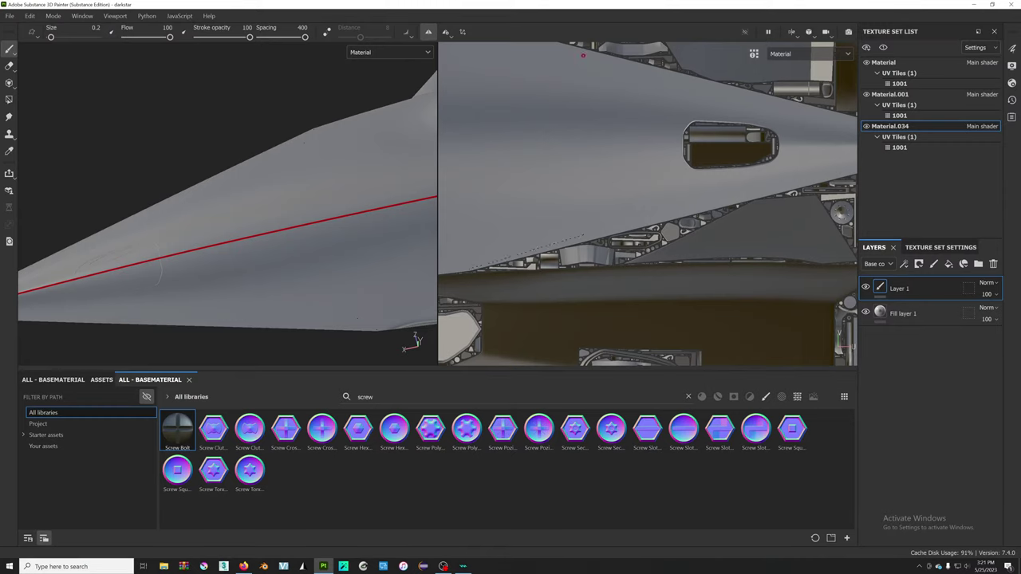
- Shift-draw a straight screw row up the panel edge, review it, then bring up the reference photo
key("shift")
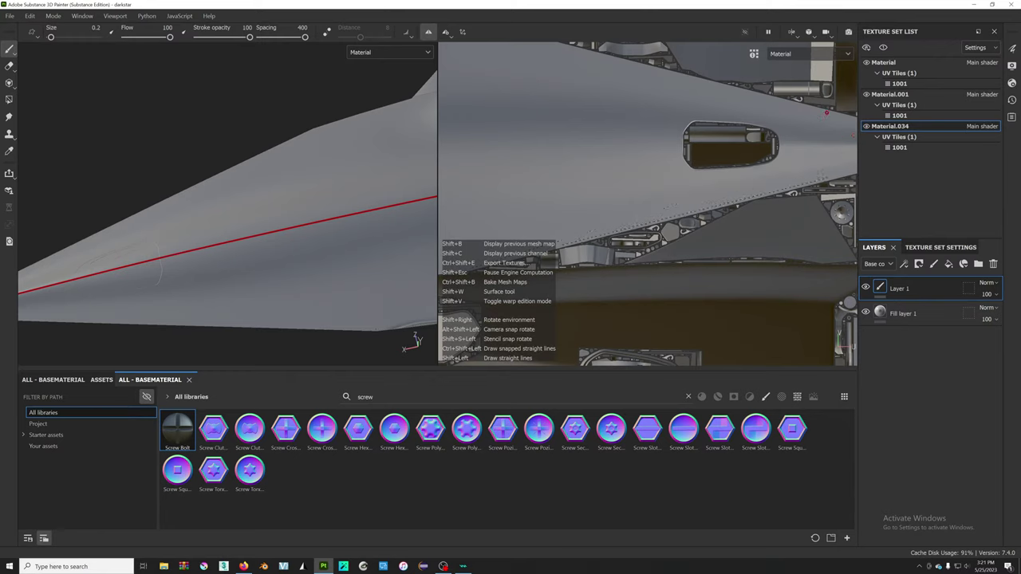
middle_click_drag(828, 110, 822, 70)
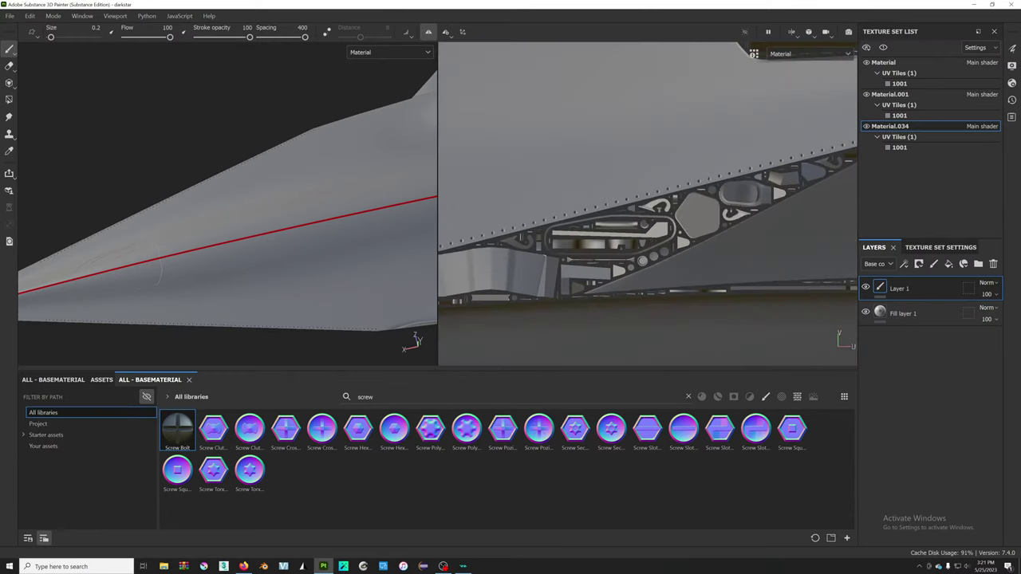
scroll(648, 203, "down", 3)
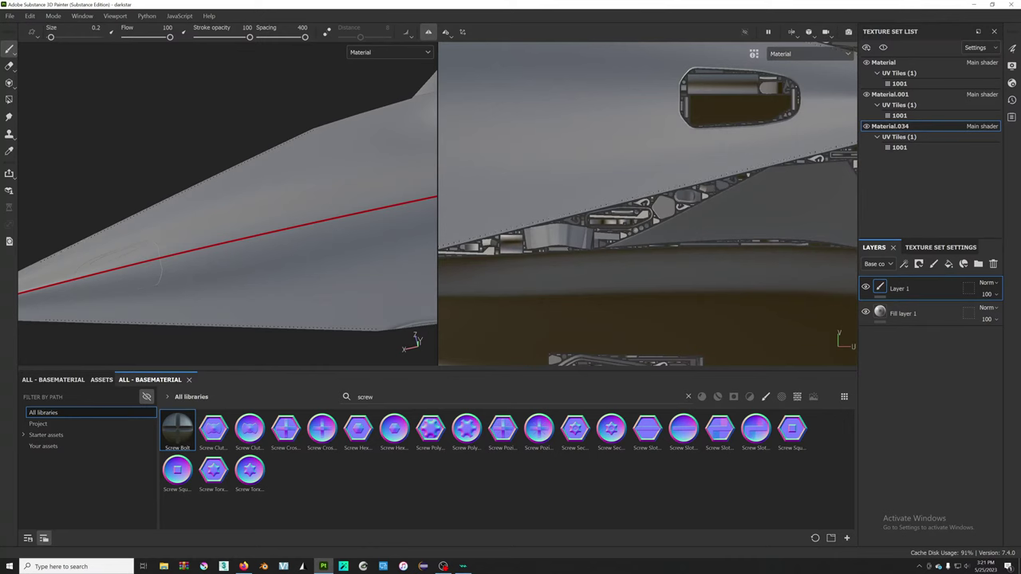
scroll(648, 203, "down", 2)
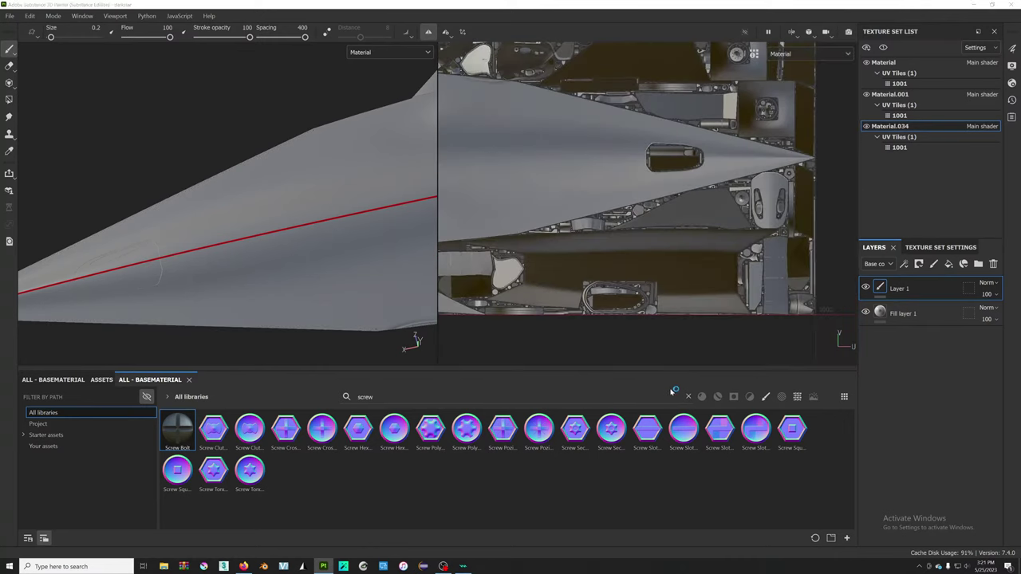
scroll(639, 159, "up", 3)
scroll(588, 105, "down", 2)
middle_click_drag(641, 141, 622, 157)
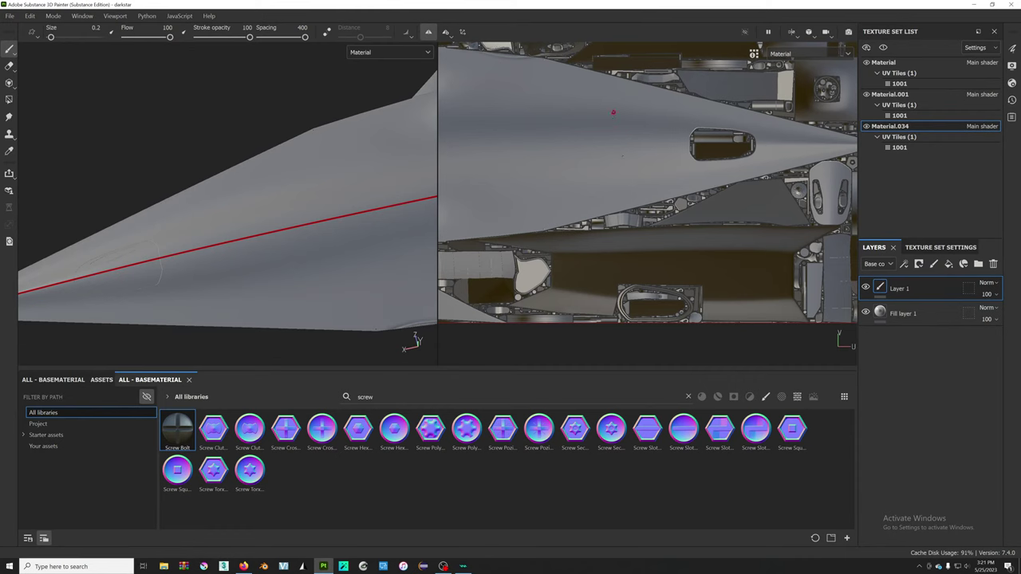
scroll(614, 111, "up", 2)
scroll(578, 58, "down", 2)
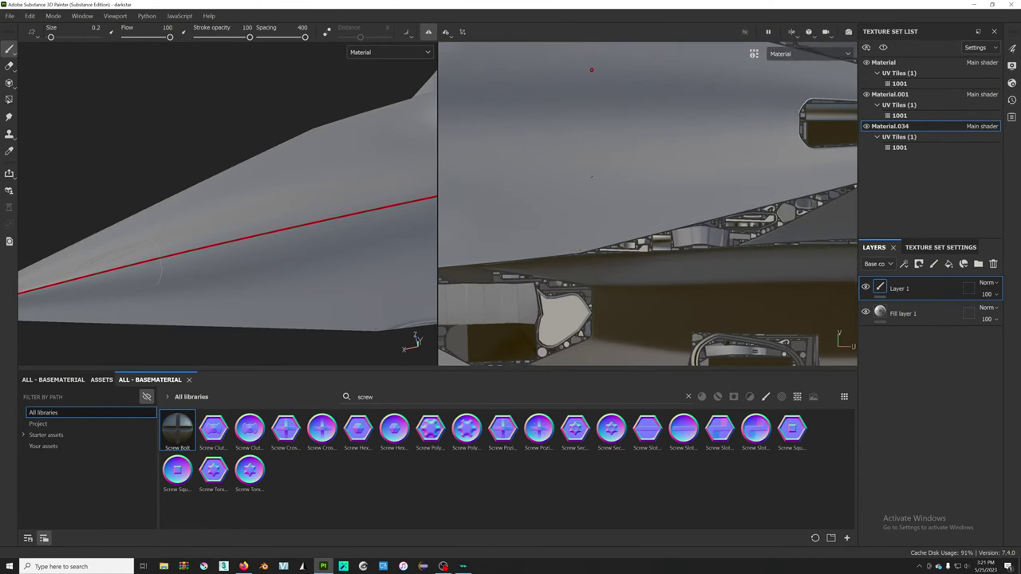
key("alt+Tab")
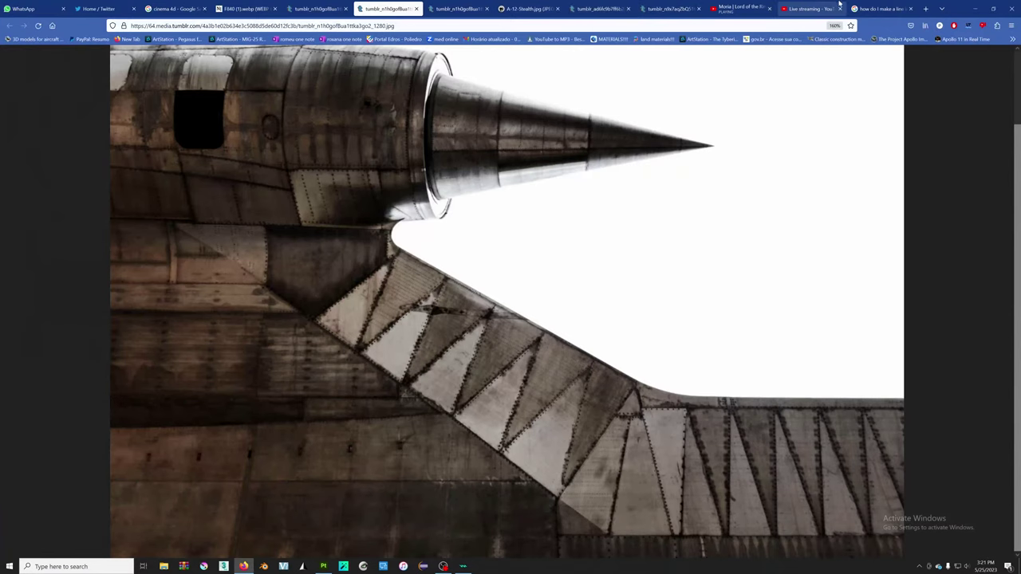
- Go to the Google results tab and expand, then collapse, the straight-line question
left_click(878, 8)
left_click(205, 269)
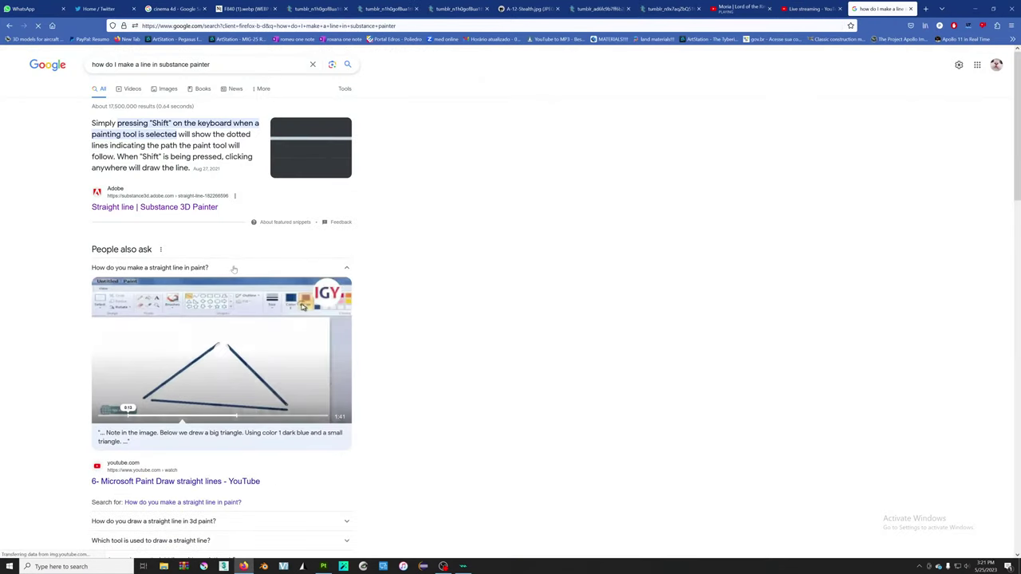
left_click(228, 268)
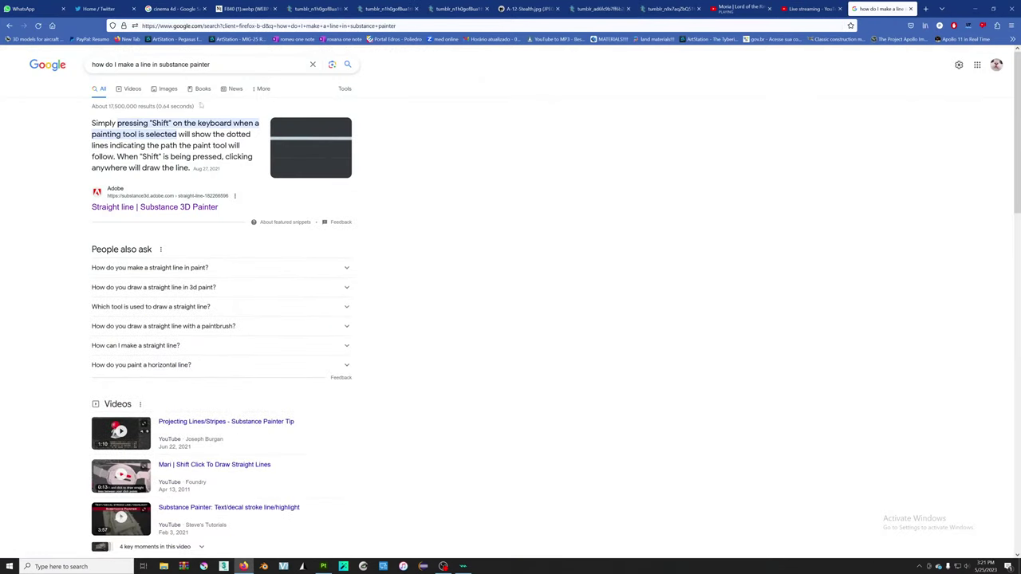
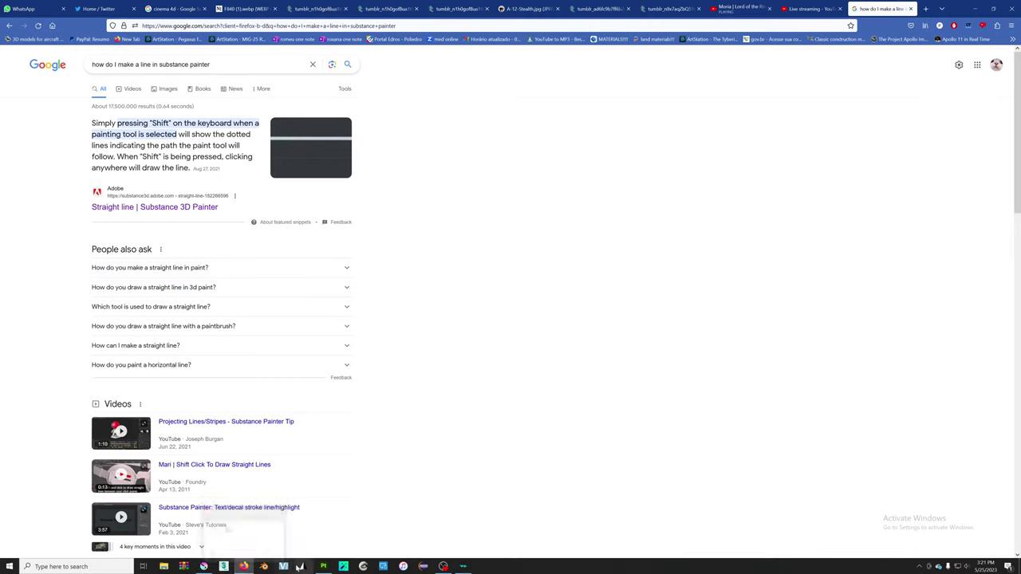
- Return to the Darkstar project and orbit the 3D and UV views to inspect the wing's red line
left_click(323, 567)
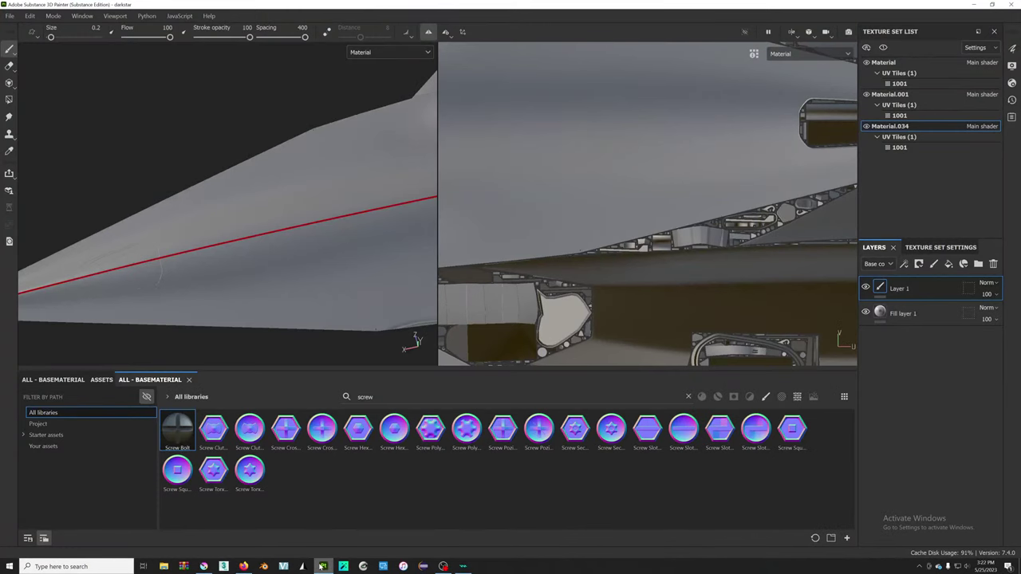
mouse_move(639, 199)
left_mouse_down("alt")
mouse_move(636, 81)
mouse_move(553, 121)
left_mouse_up("alt")
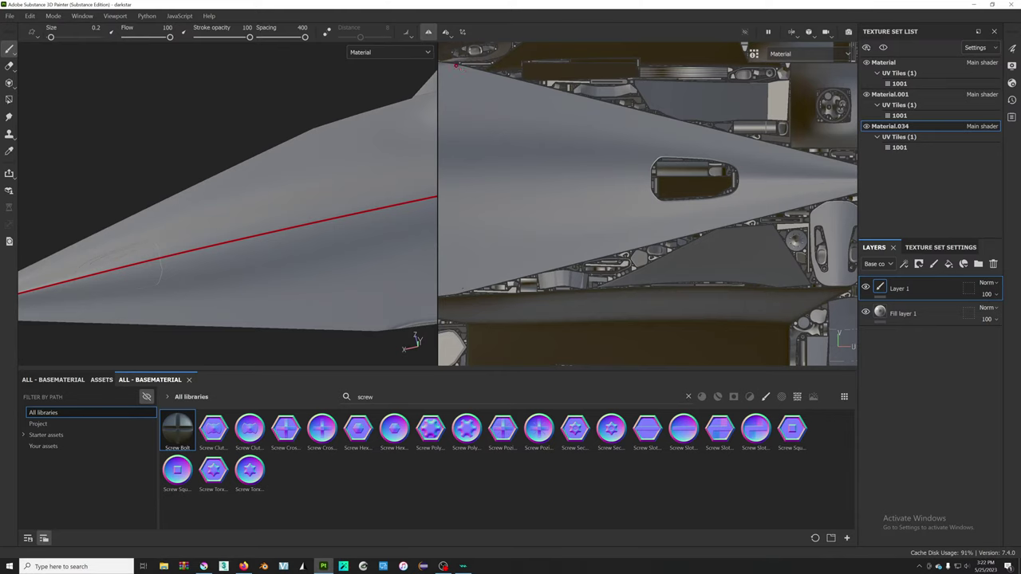
key("shift")
key("shift")
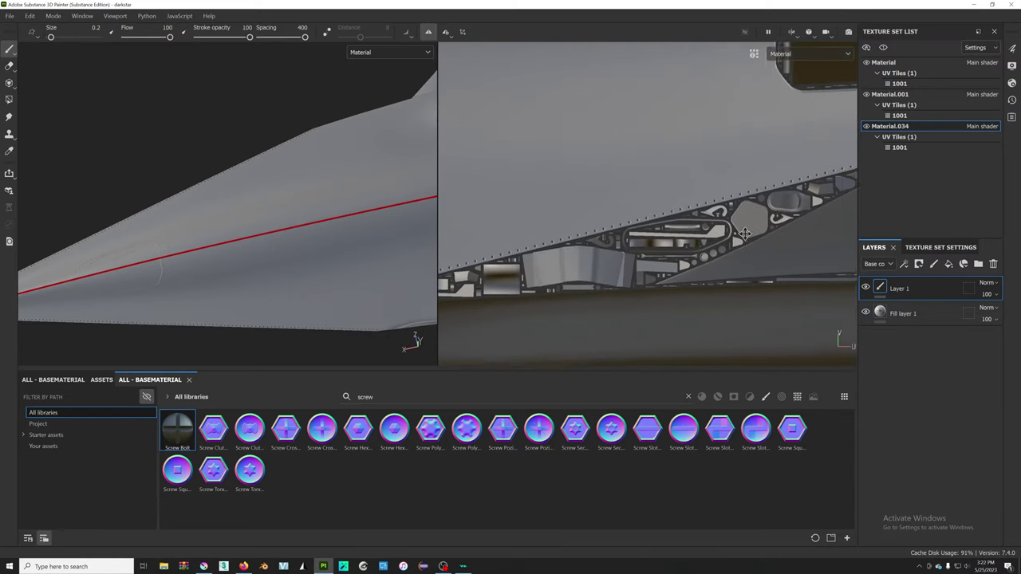
mouse_move(319, 191)
middle_mouse_down()
mouse_move(368, 228)
mouse_move(268, 168)
middle_mouse_up()
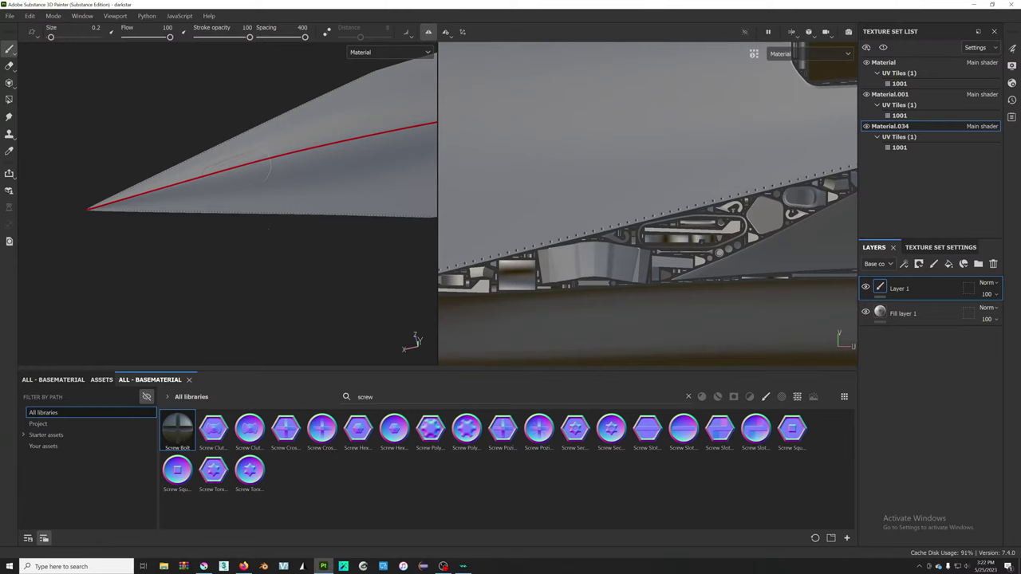
mouse_move(229, 216)
left_mouse_down("alt")
mouse_move(300, 112)
mouse_move(335, 191)
left_mouse_up("alt")
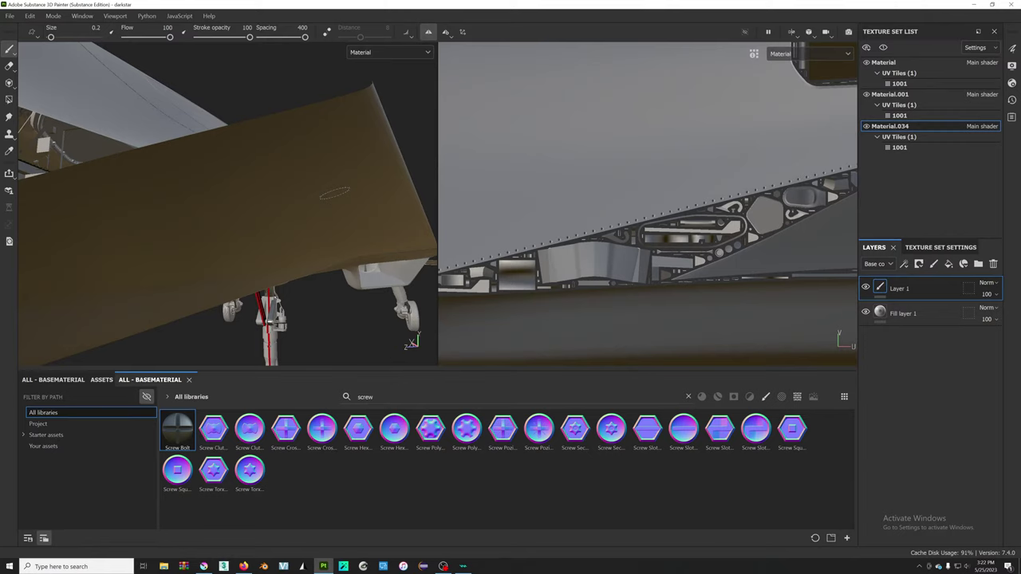
mouse_move(334, 193)
left_mouse_down("alt")
mouse_move(311, 201)
mouse_move(303, 182)
mouse_move(353, 205)
mouse_move(303, 243)
mouse_move(280, 236)
left_mouse_up("alt")
- In Krita, open darkstar_c.tga from the darkstar general export folder
key("alt+Tab")
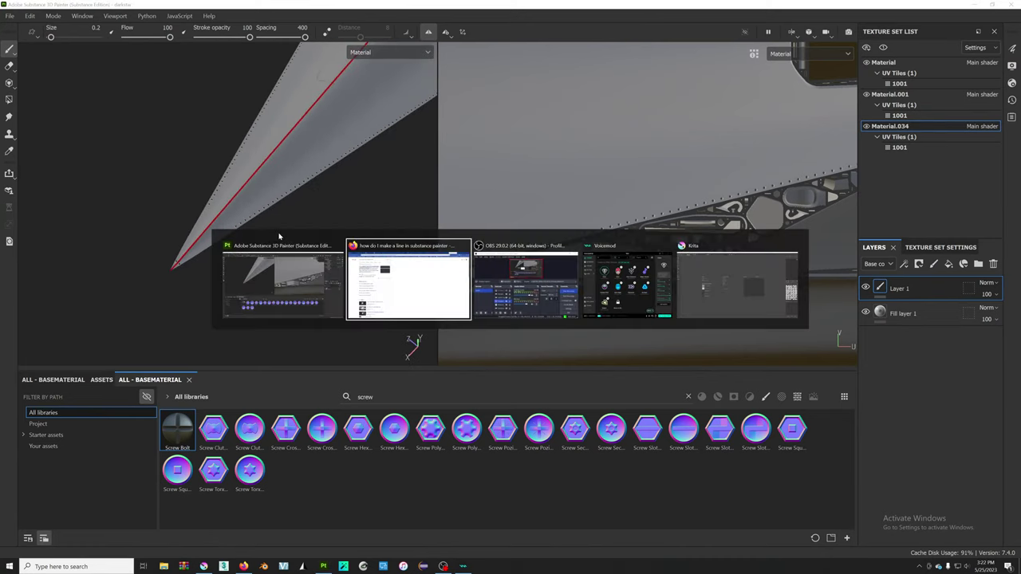
key("Tab")
key("Tab")
key("Tab")
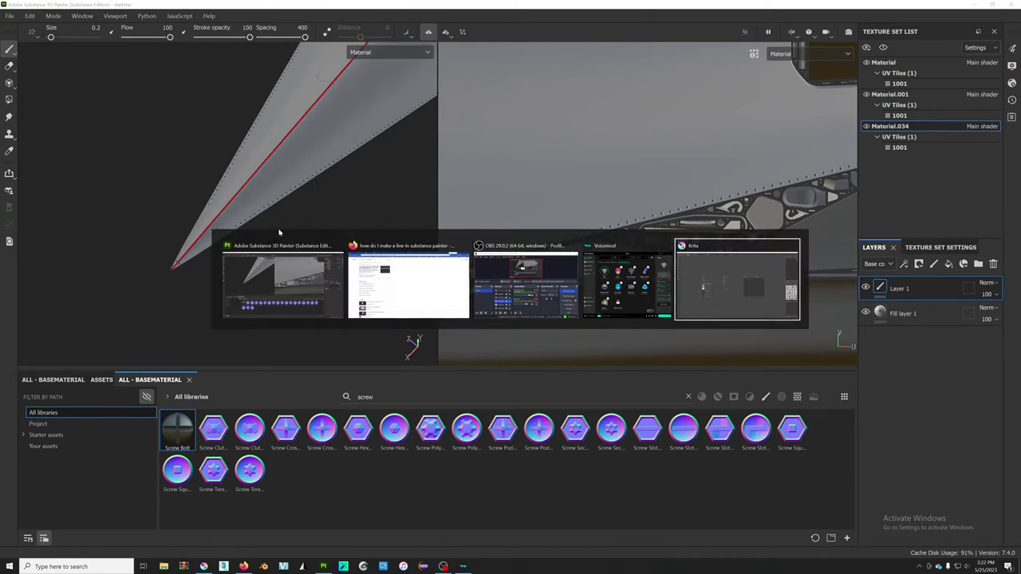
key("ctrl+o")
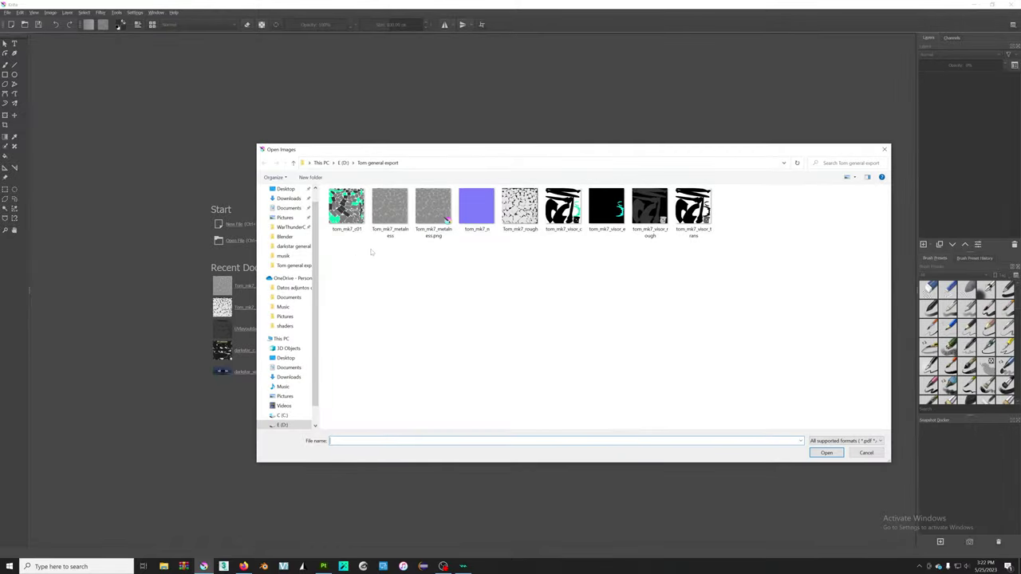
left_click(281, 247)
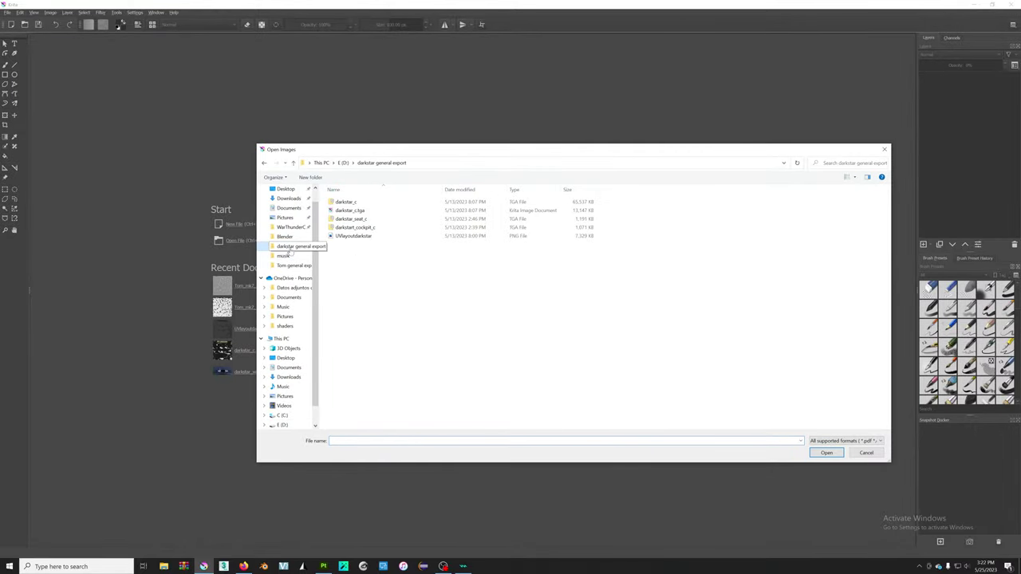
double_click(359, 204)
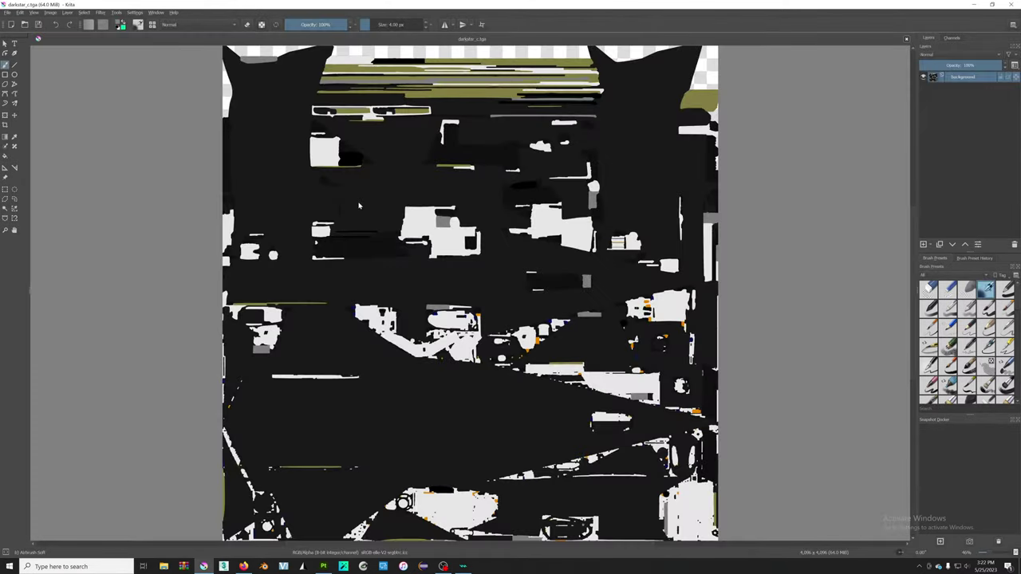
scroll(381, 317, "up", 5, "ctrl")
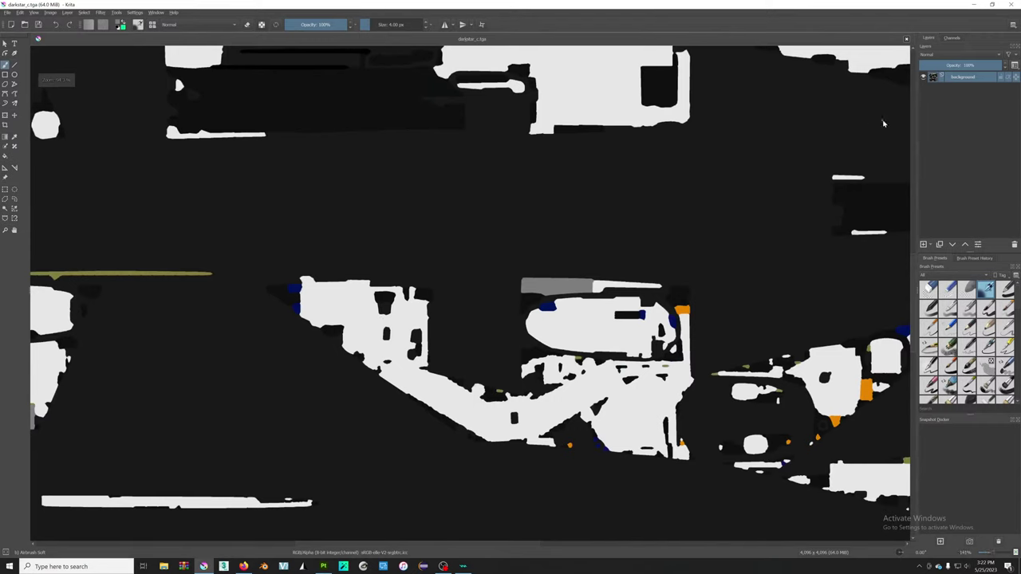
scroll(967, 343, "down", 2)
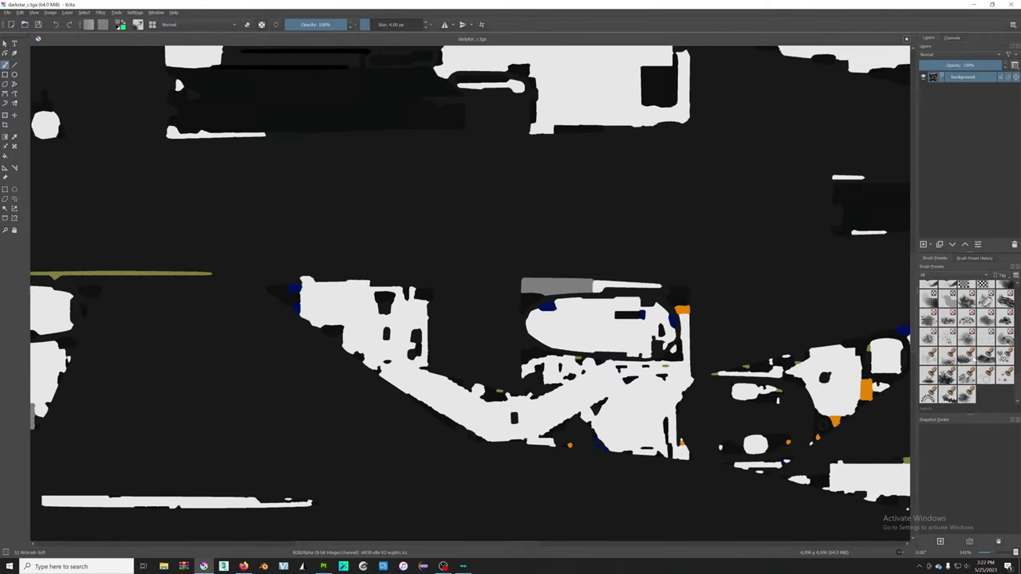
scroll(967, 343, "down", 1)
- Try several rivet brush presets and settle on the 6 px rivet brush at 100% zoom
left_click(928, 310)
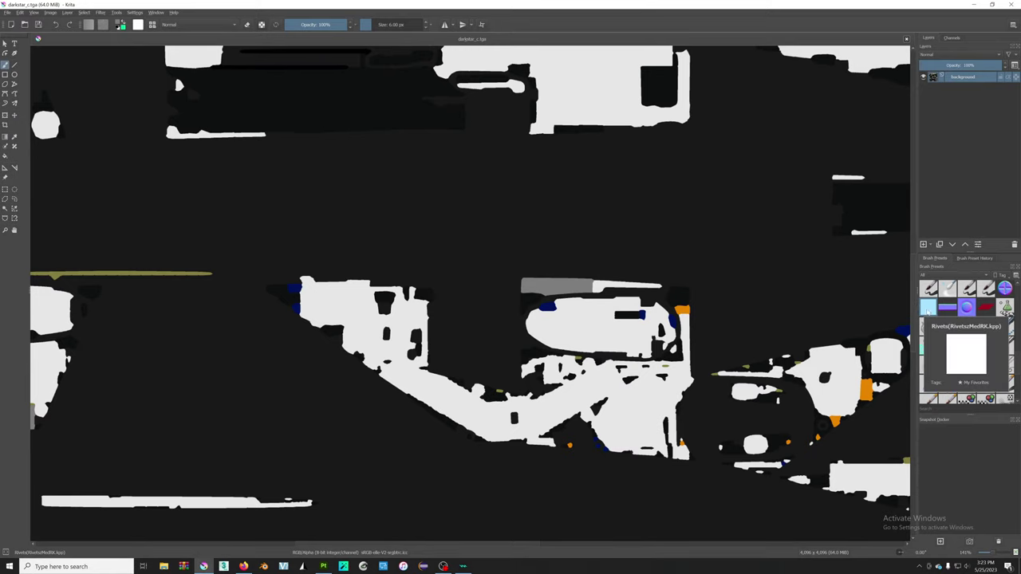
left_click(967, 308)
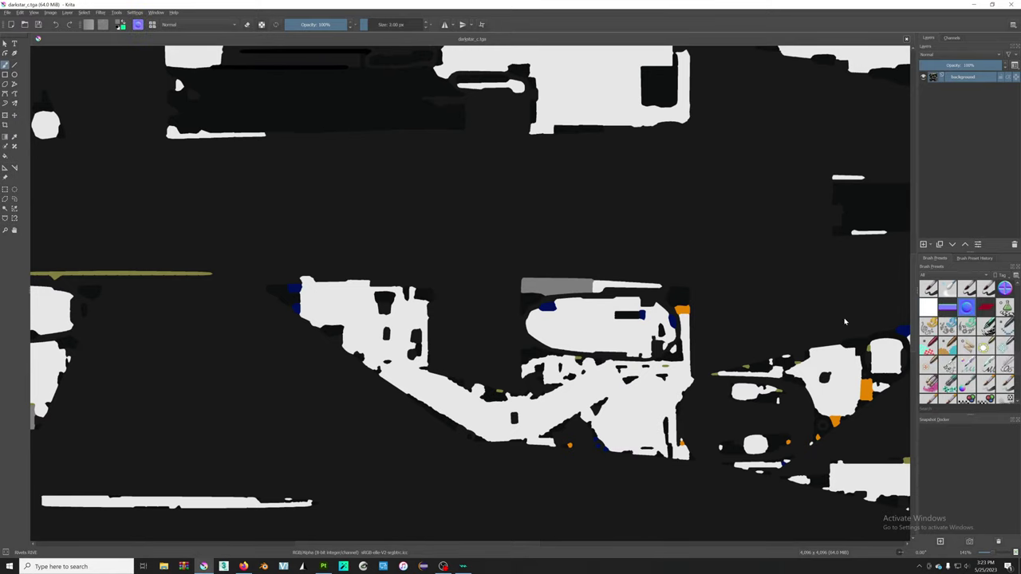
scroll(844, 321, "down", 10)
scroll(967, 343, "down", 5)
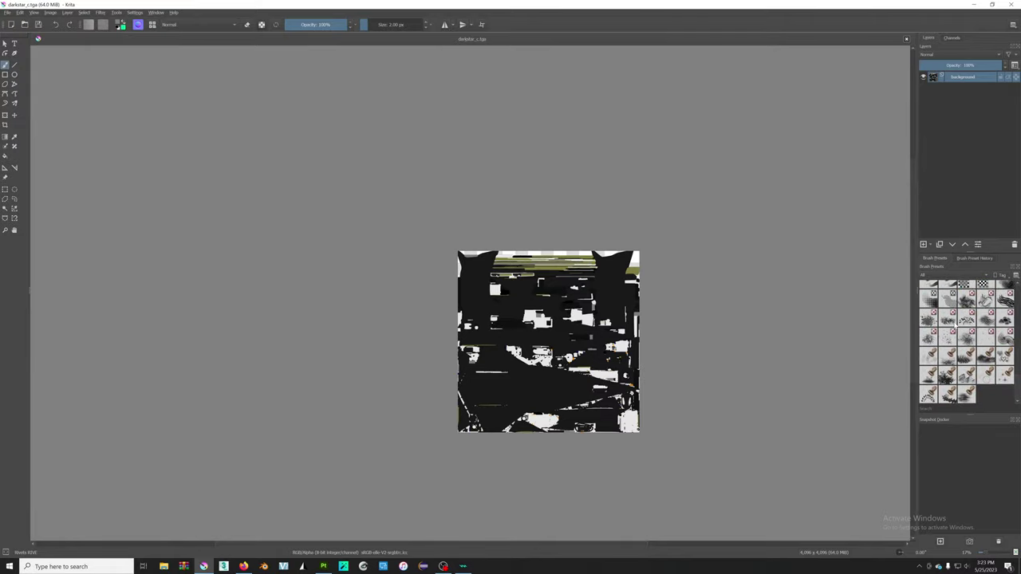
scroll(967, 344, "up", 5)
scroll(1007, 342, "up", 3)
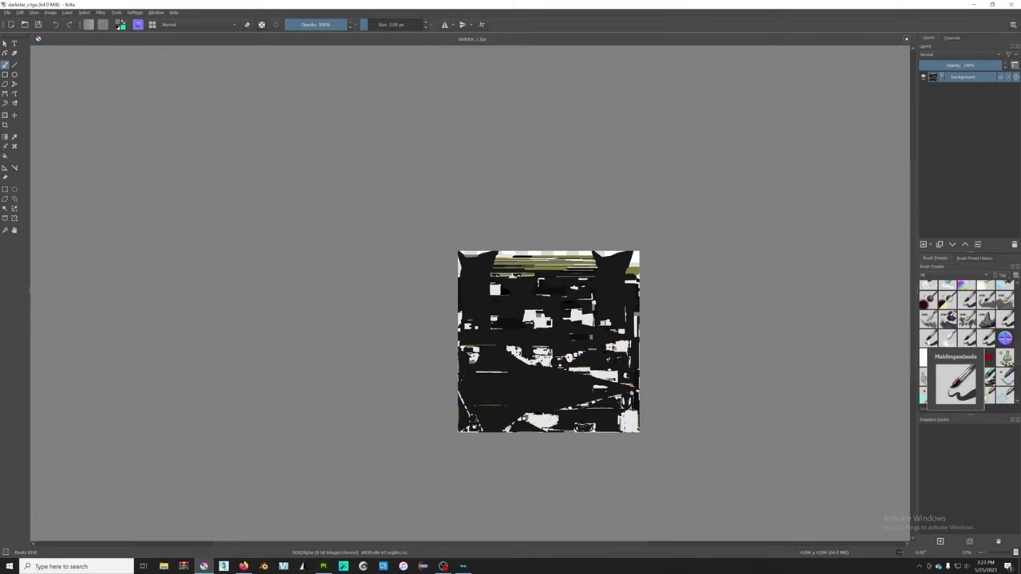
left_click(1005, 319)
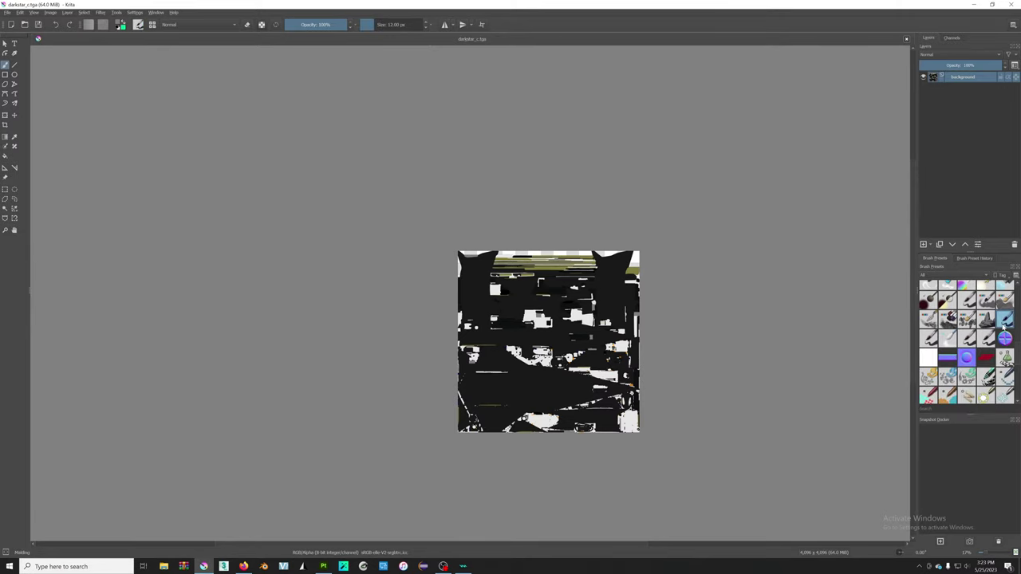
key("1")
left_click(966, 358)
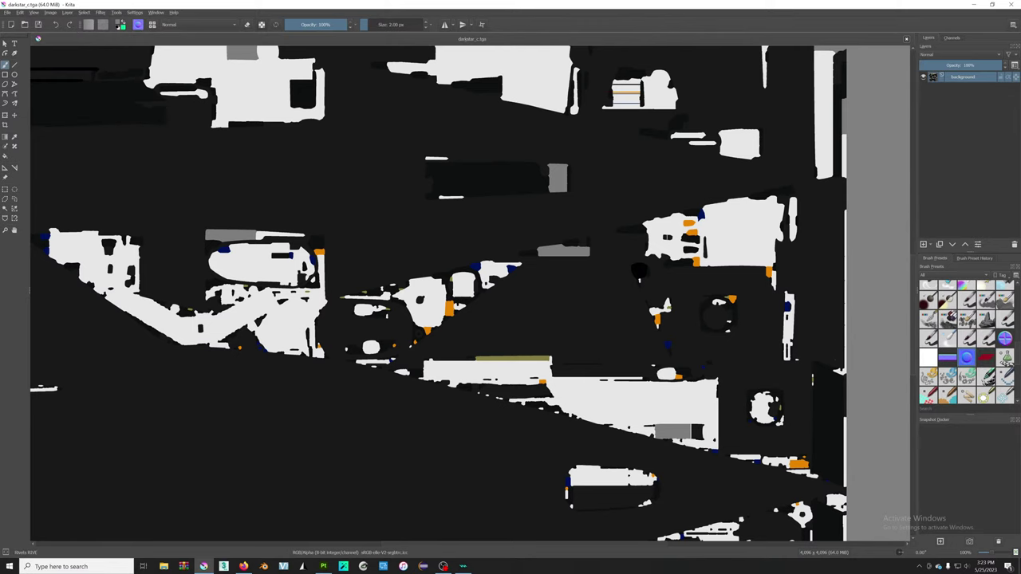
left_click(1006, 338)
scroll(470, 295, "down", 3)
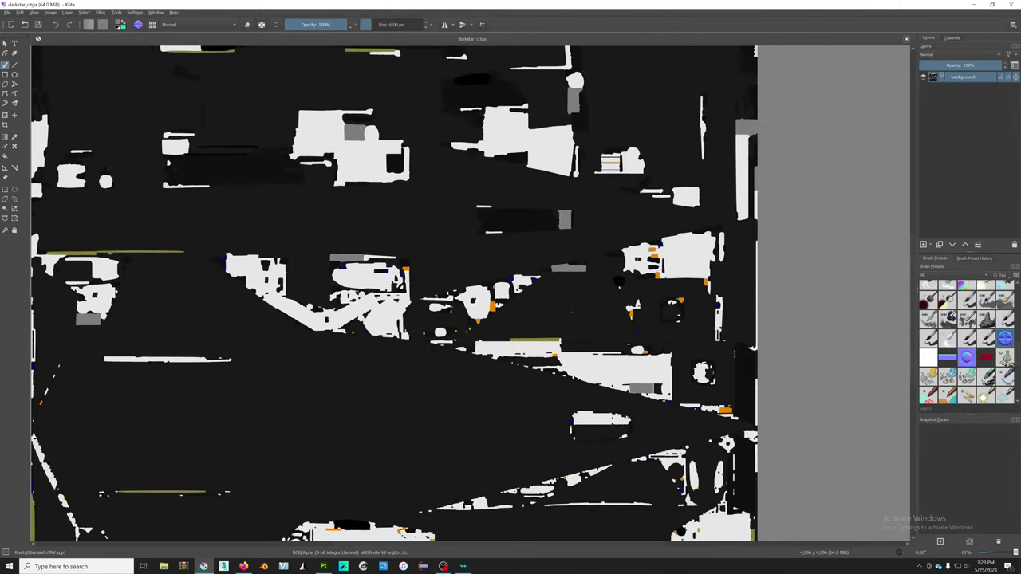
scroll(471, 295, "up", 5)
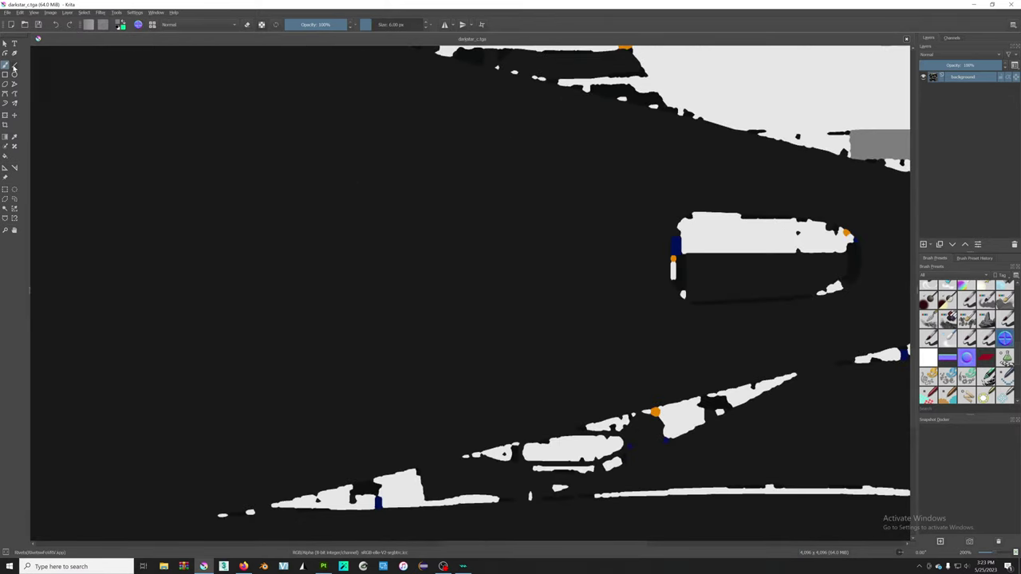
scroll(277, 384, "down", 2)
scroll(277, 385, "up", 1)
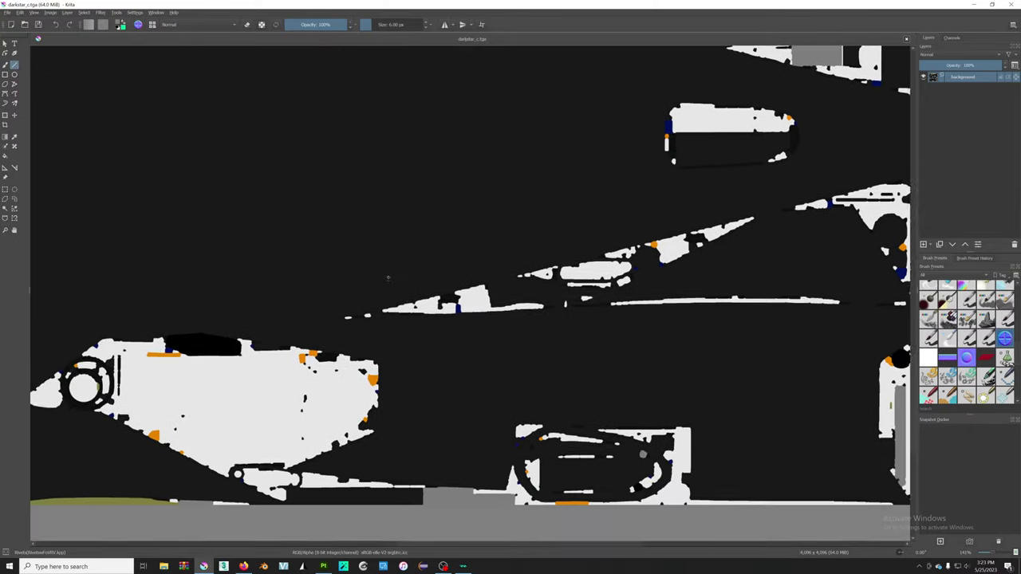
scroll(383, 375, "up", 2)
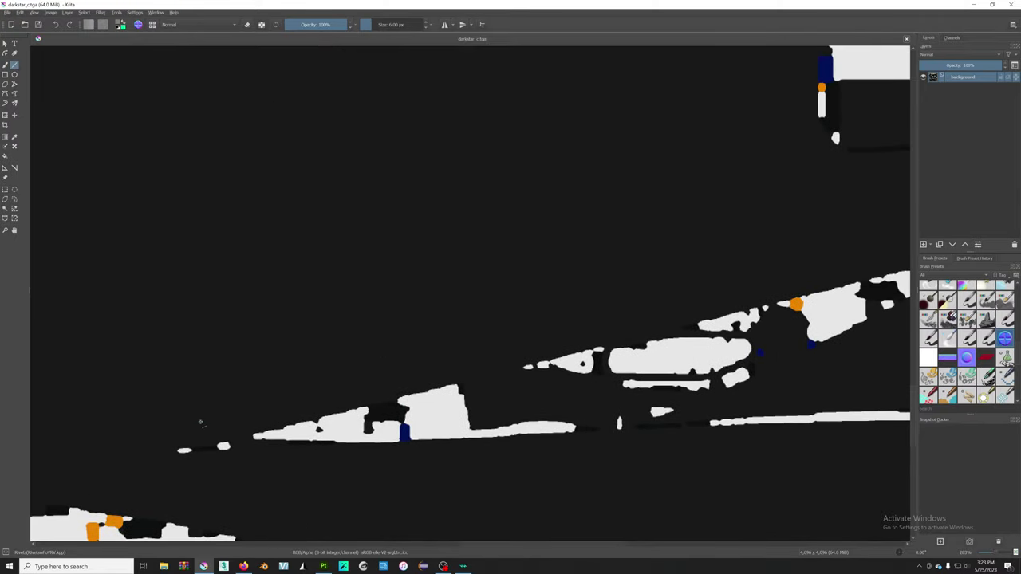
- Draw a straight rivet-dot line along the diagonal panel edge, then return to Substance Painter
mouse_move(207, 428)
left_mouse_down()
mouse_move(154, 281)
mouse_move(204, 424)
left_mouse_up()
mouse_move(187, 407)
left_mouse_down()
mouse_move(750, 389)
mouse_move(854, 223)
mouse_move(897, 257)
left_mouse_up()
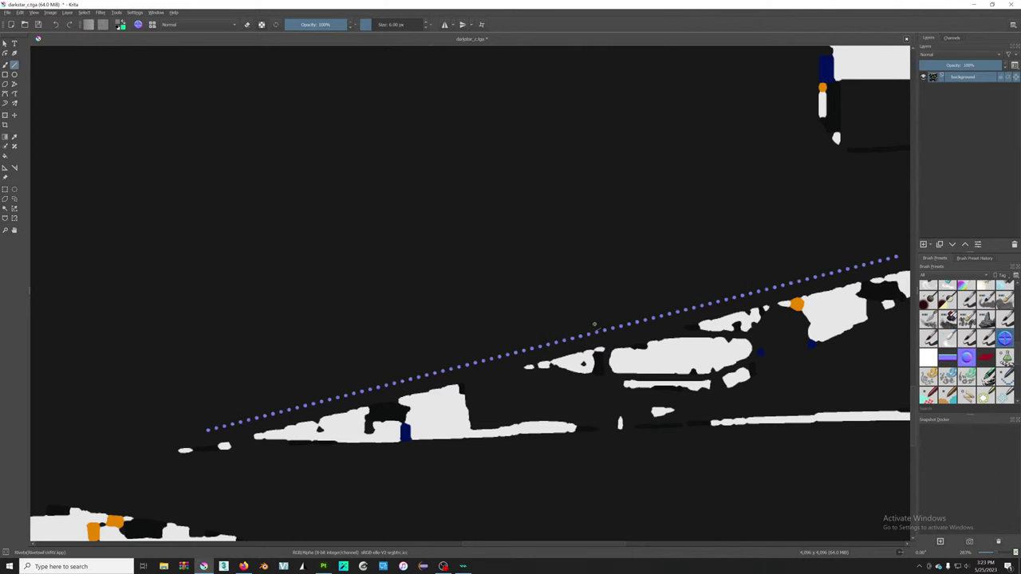
key("alt+Tab")
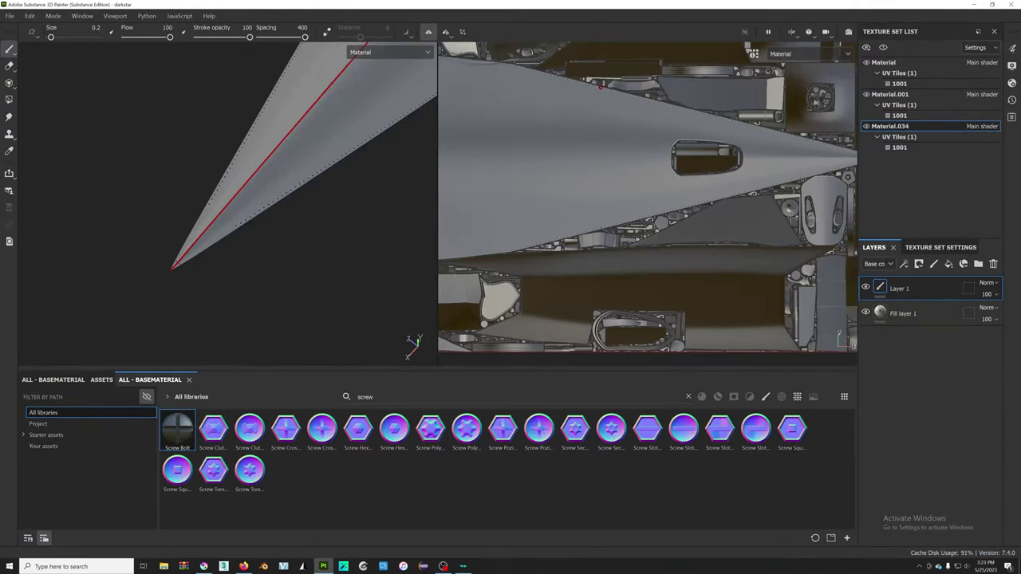
- Undo the stray dotted screw strokes in the UV view and return to Krita
scroll(551, 271, "up", 3)
mouse_move(550, 271)
middle_mouse_down()
mouse_move(641, 210)
mouse_move(463, 324)
mouse_move(640, 274)
mouse_move(729, 188)
mouse_move(581, 64)
middle_mouse_up()
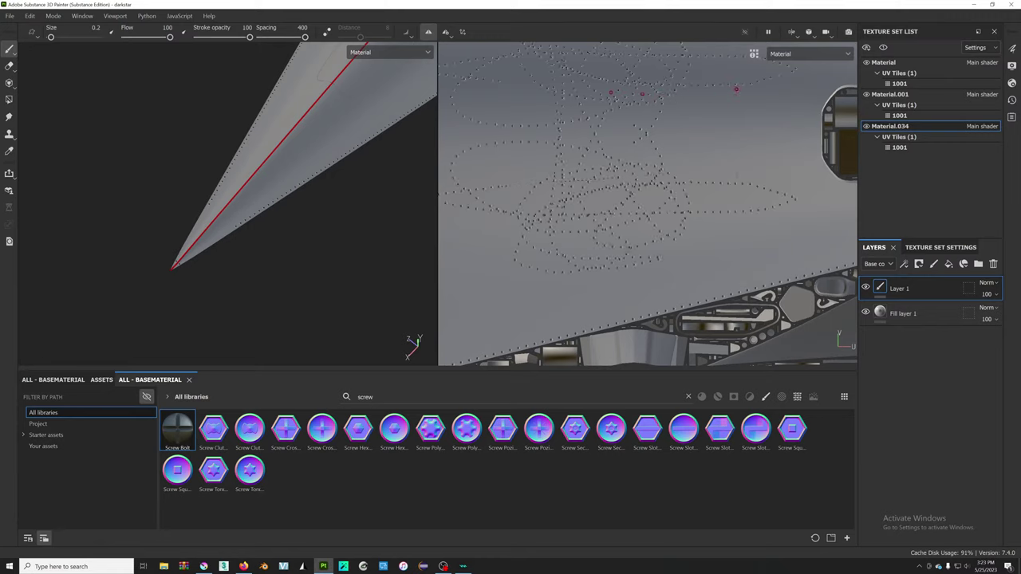
key("ctrl+z")
key("alt+Tab")
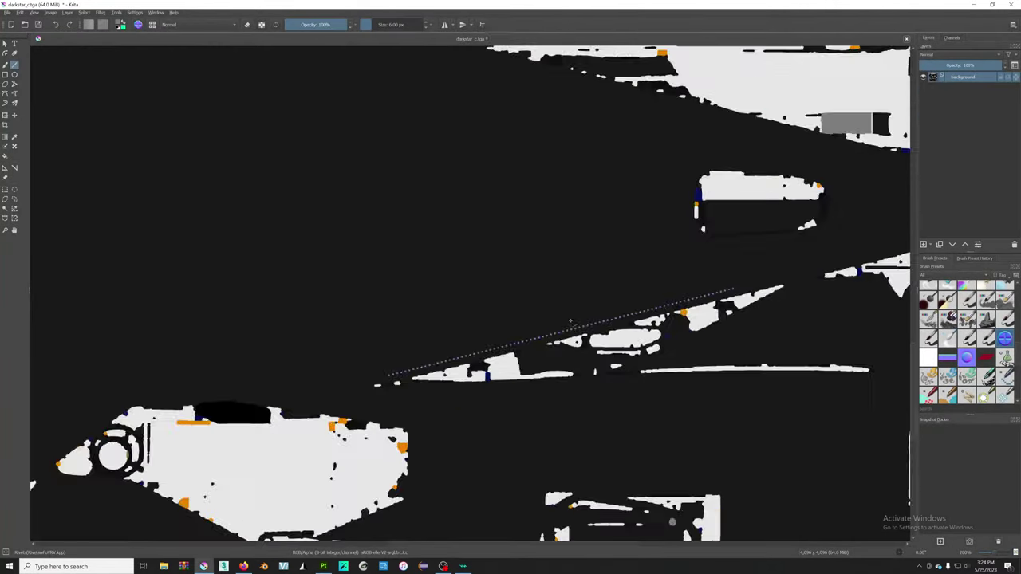
- Extend the purple dotted rivet zigzag with eight polyline vertices above the diagonal rivet row
scroll(571, 321, "down", 5)
scroll(572, 324, "up", 5)
scroll(573, 324, "down", 3)
scroll(548, 359, "up", 4)
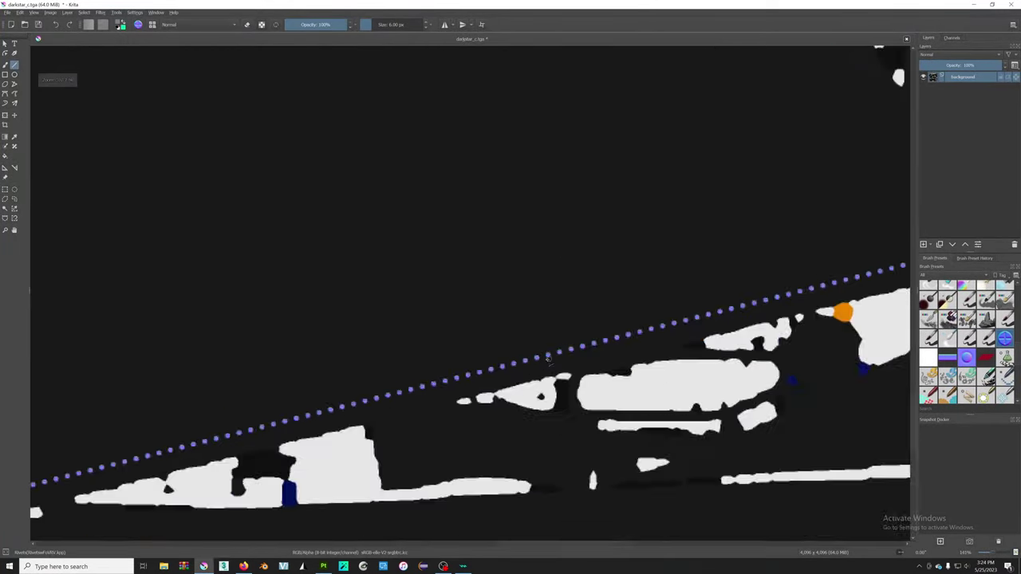
scroll(548, 359, "down", 1)
scroll(410, 263, "up", 3)
scroll(418, 338, "down", 1)
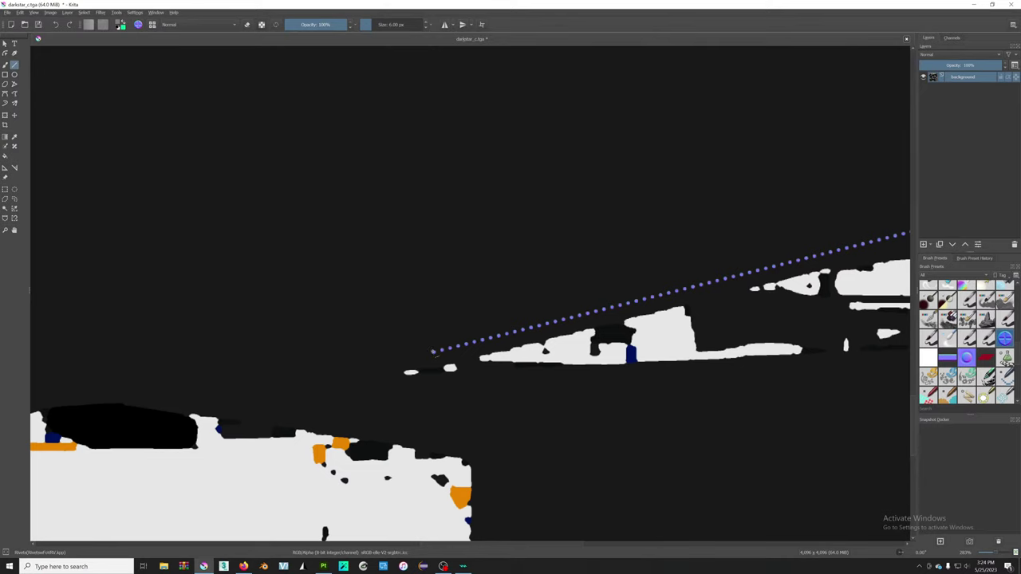
left_click(455, 184)
left_click(539, 321)
left_click(597, 169)
left_click(643, 297)
left_click(694, 153)
left_click(762, 265)
left_click(812, 128)
left_click(877, 235)
- Zoom out to check the zigzag, then move on through Substance Painter to the Google results
scroll(655, 274, "up", 1)
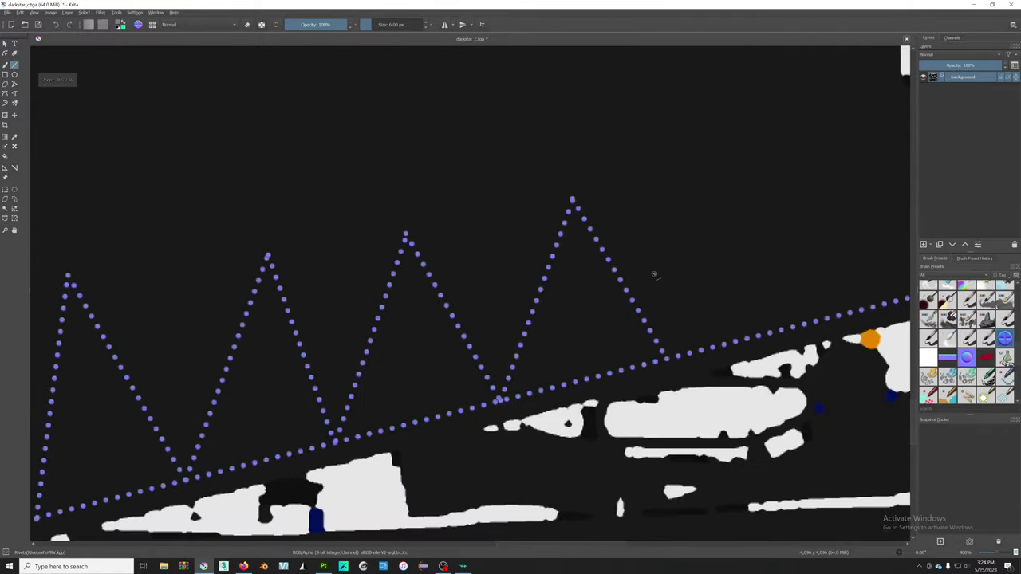
scroll(654, 275, "down", 3)
scroll(646, 276, "down", 3)
scroll(638, 276, "down", 1)
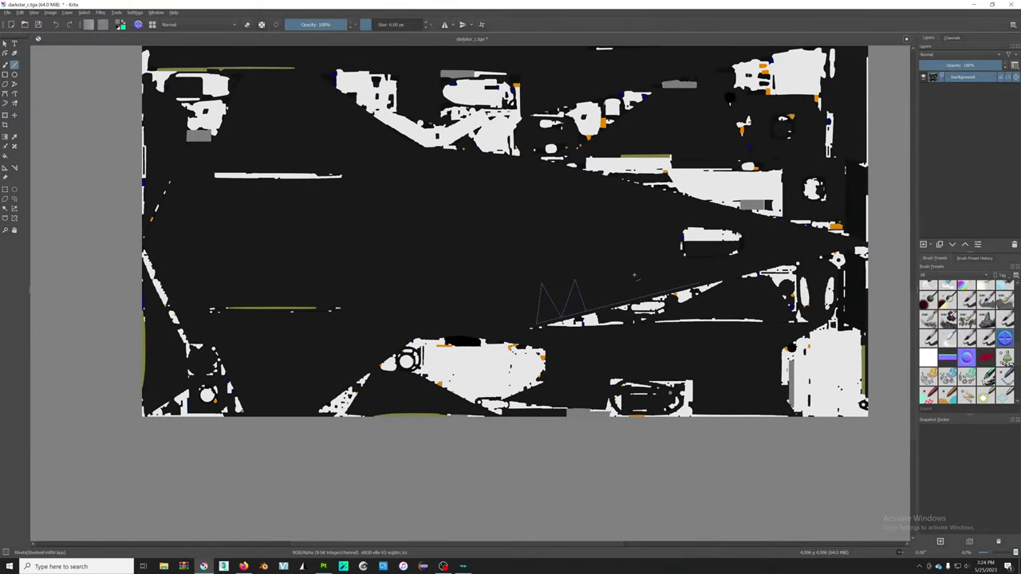
scroll(634, 275, "up", 1)
scroll(635, 275, "up", 2)
key("alt+Tab")
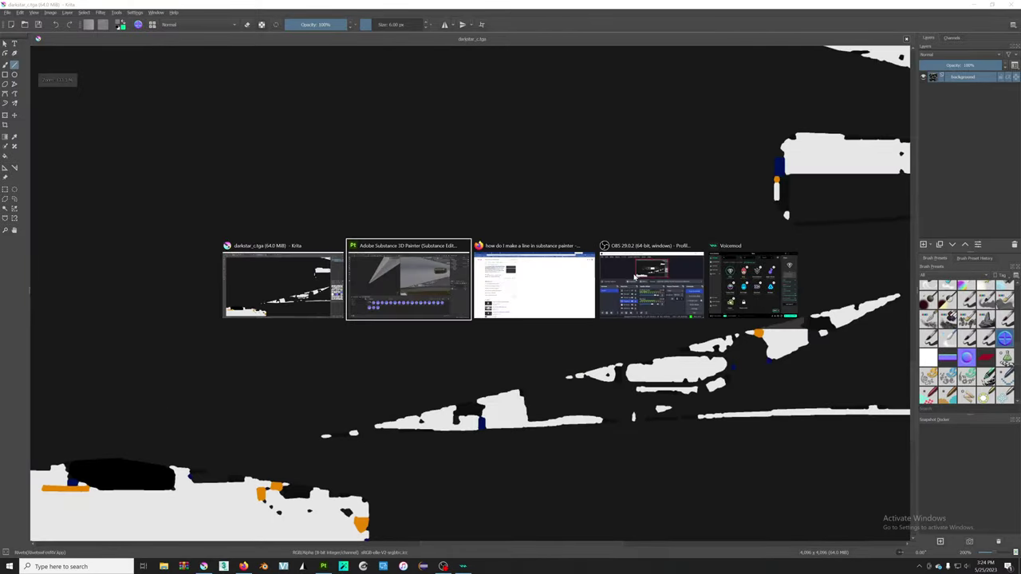
scroll(523, 75, "up", 1)
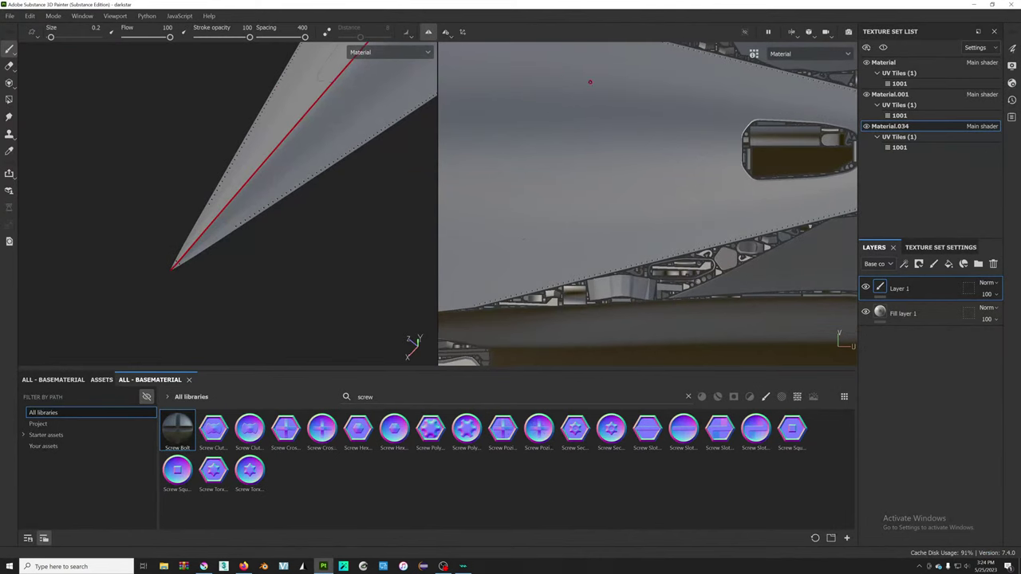
key("alt+Tab")
- Append 'without anchor point' to the Google line-drawing query and rerun the search
left_click(210, 64)
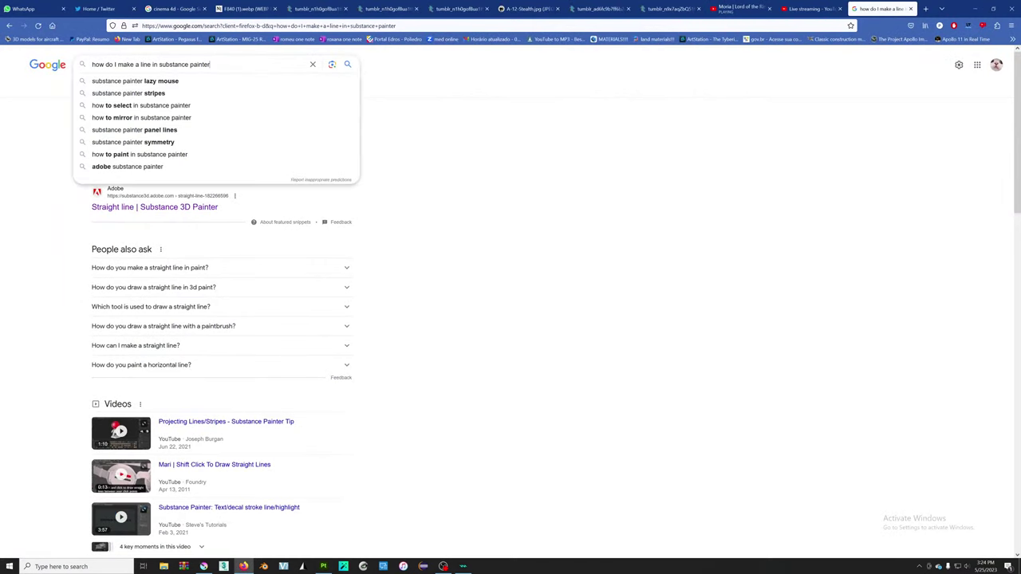
type(" with")
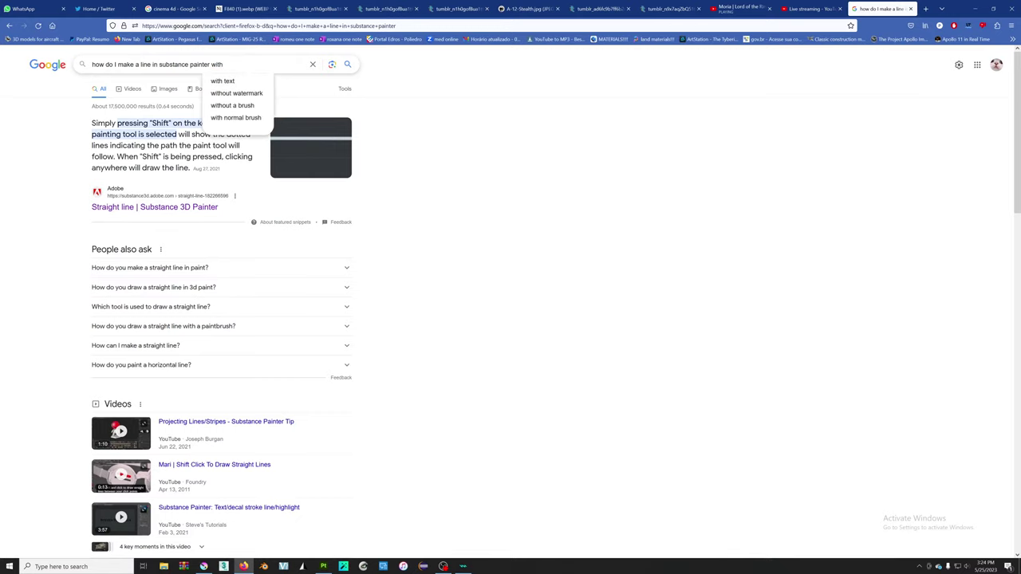
type("out anchor")
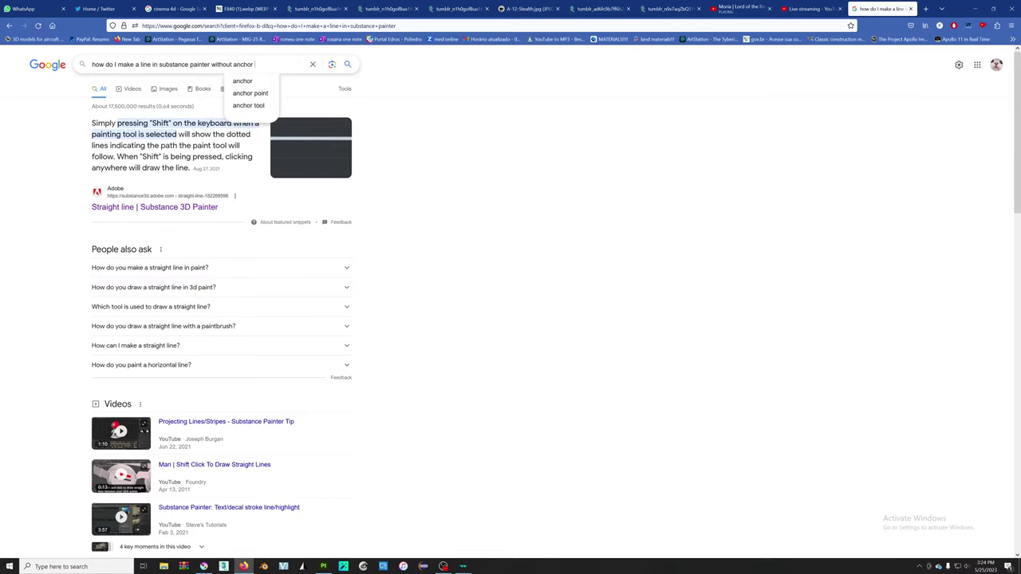
type(" point")
key("Return")
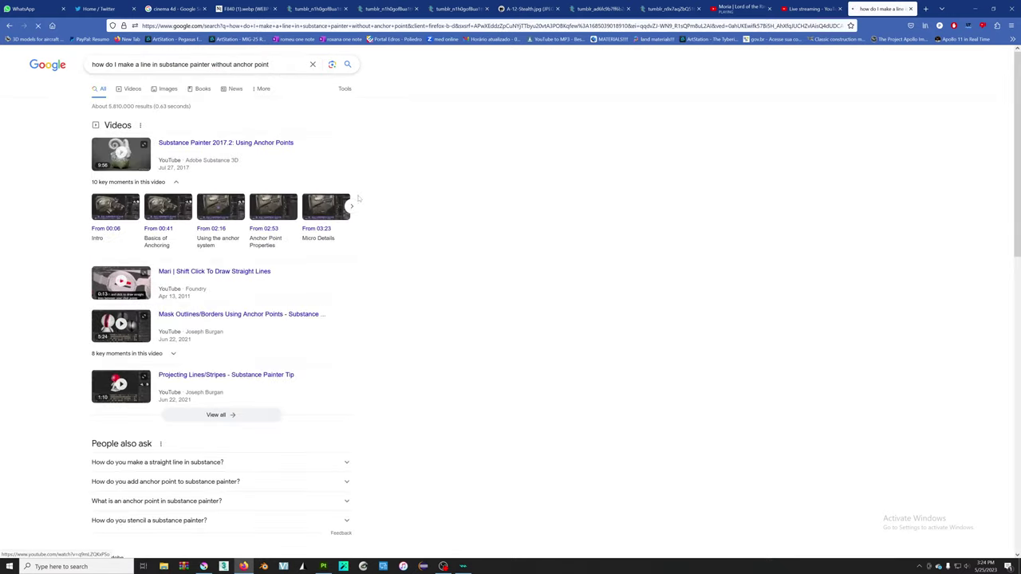
- Expand the straight-line answer and open the Straight line | Substance 3D Painter help page
left_click(286, 161)
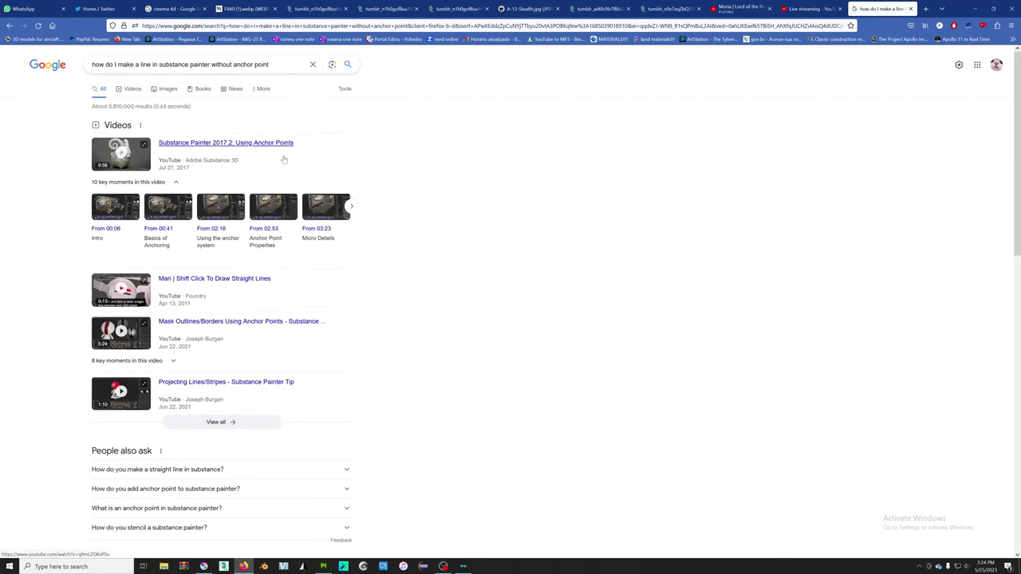
scroll(283, 159, "down", 1)
left_click(216, 407)
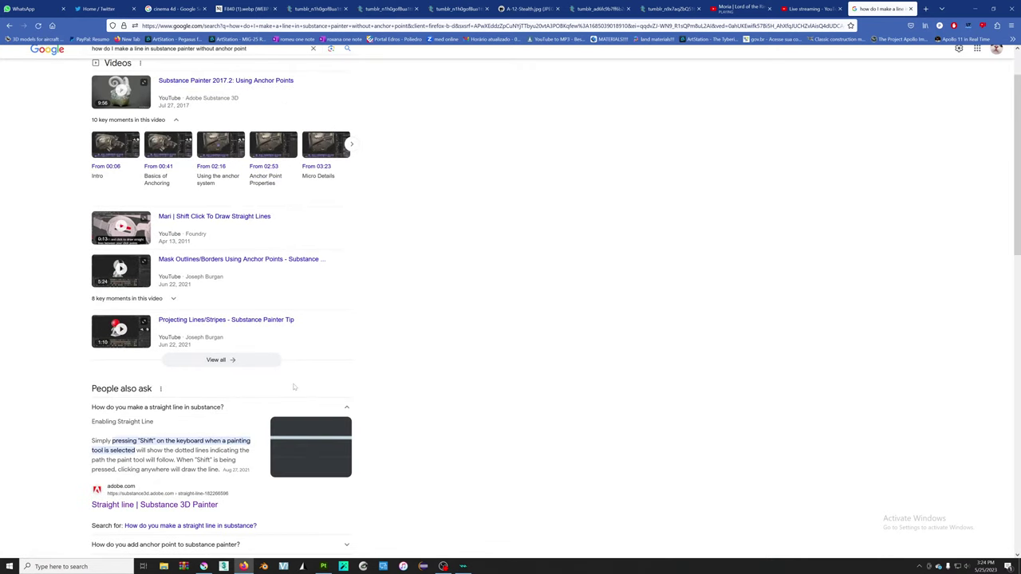
scroll(294, 387, "down", 2)
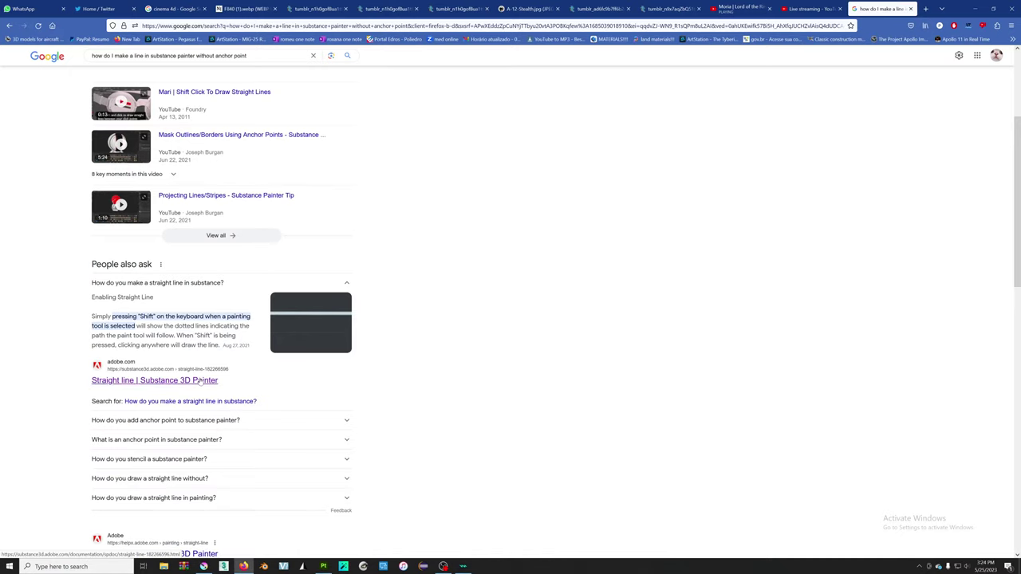
left_click(198, 382)
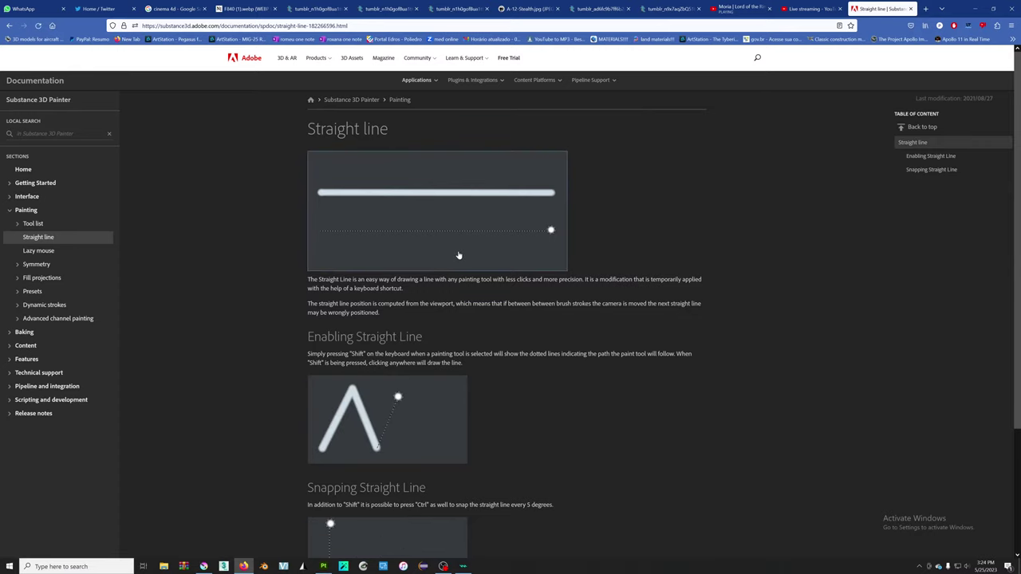
- Read through the Straight line documentation, then bring the Substance Painter project back
scroll(459, 255, "down", 2)
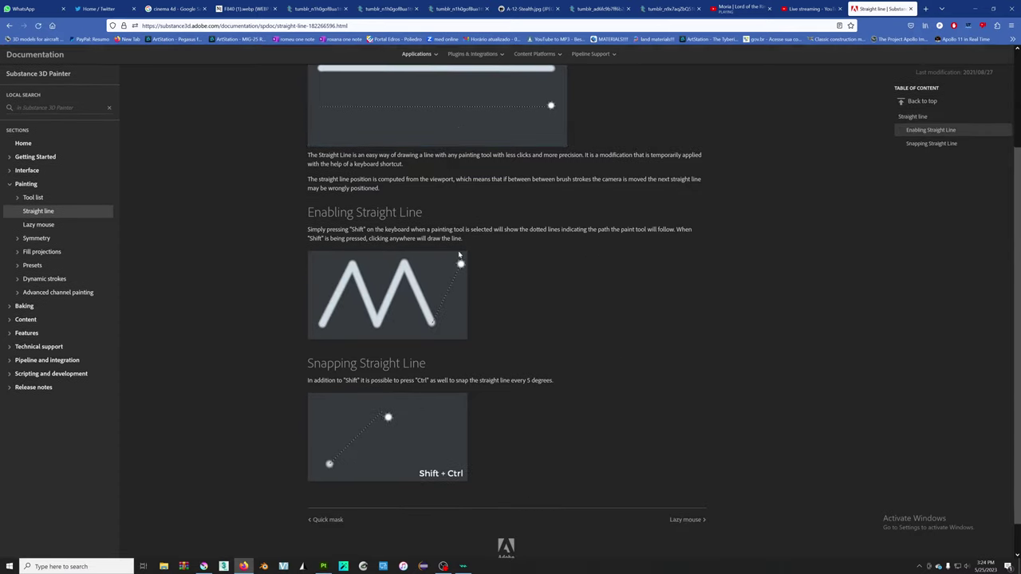
scroll(459, 255, "down", 1)
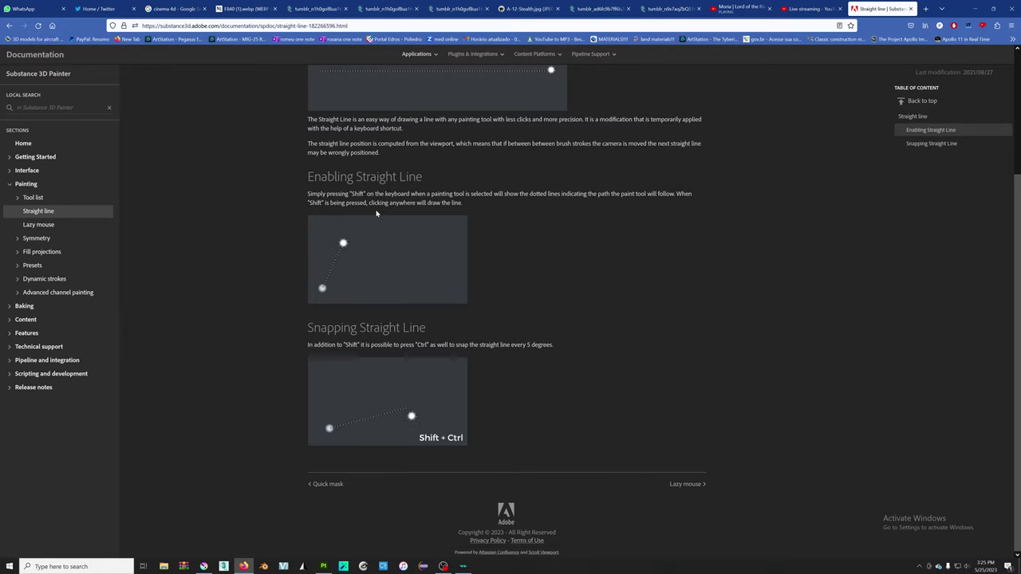
scroll(363, 206, "up", 2)
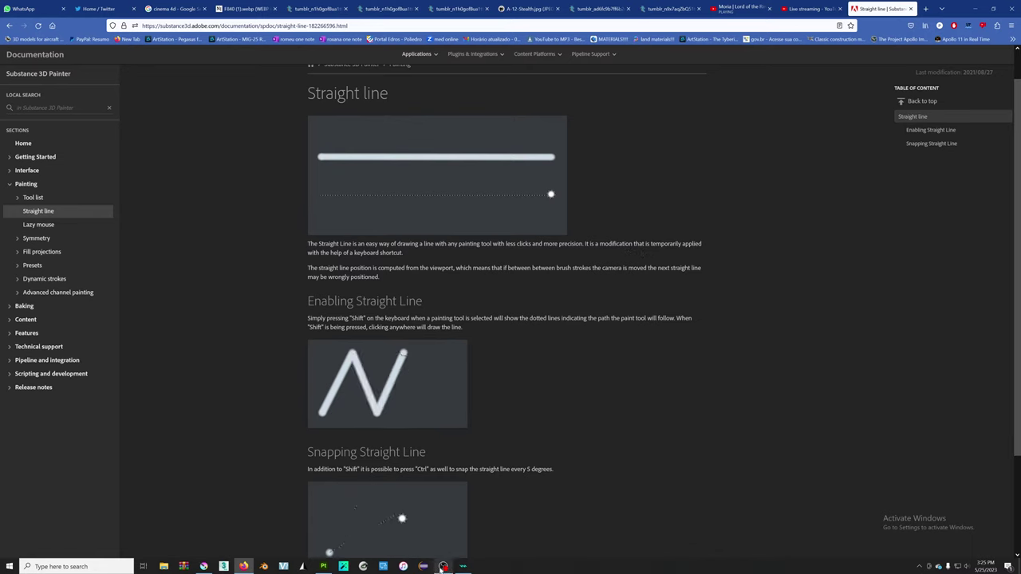
left_click(323, 567)
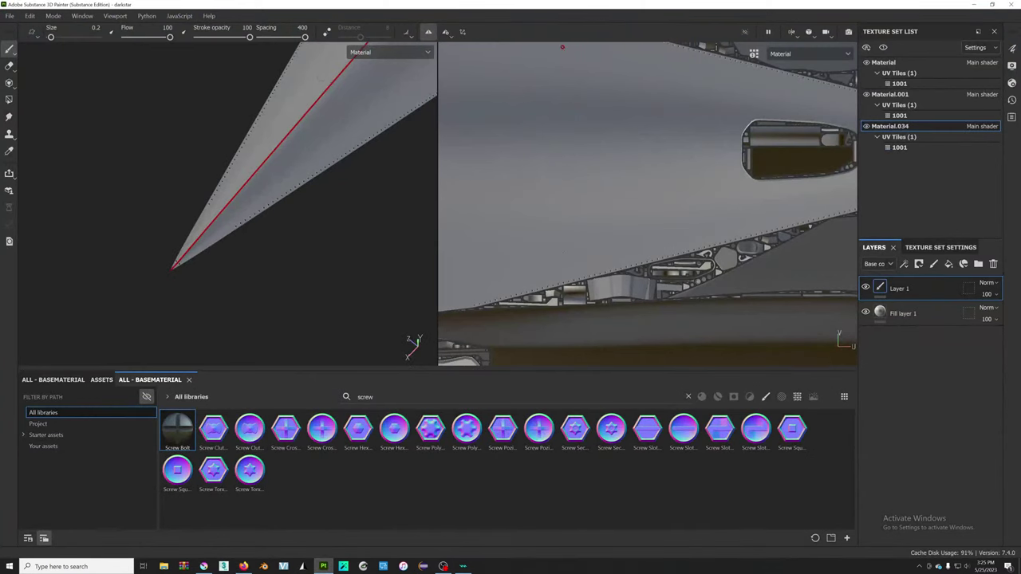
- Zoom to the wing tip, stamp a new rivet-dot row, then return to the Straight line page
mouse_move(602, 120)
middle_mouse_down()
mouse_move(569, 255)
mouse_move(570, 70)
middle_mouse_up()
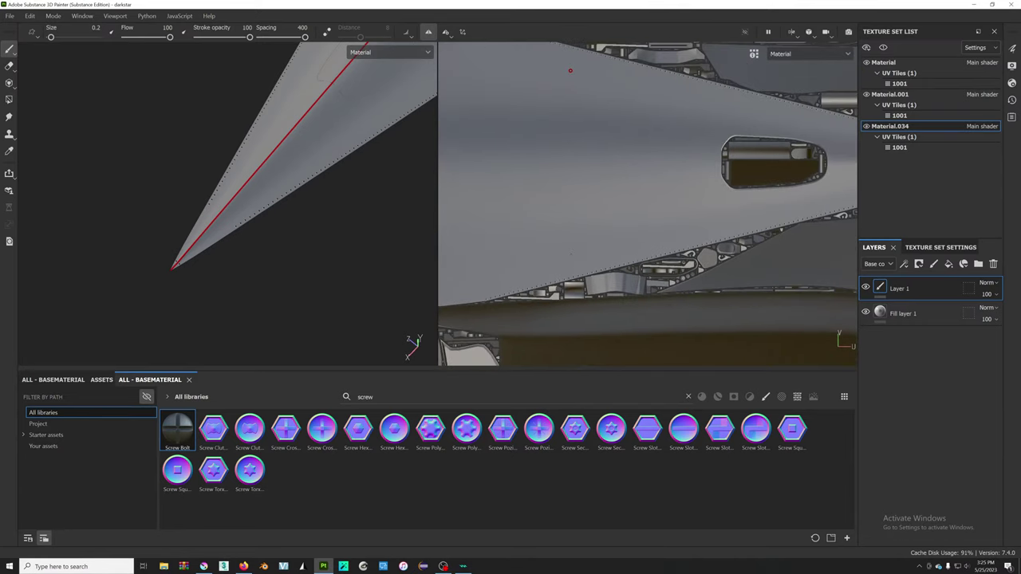
scroll(243, 142, "up", 2)
scroll(242, 142, "up", 2)
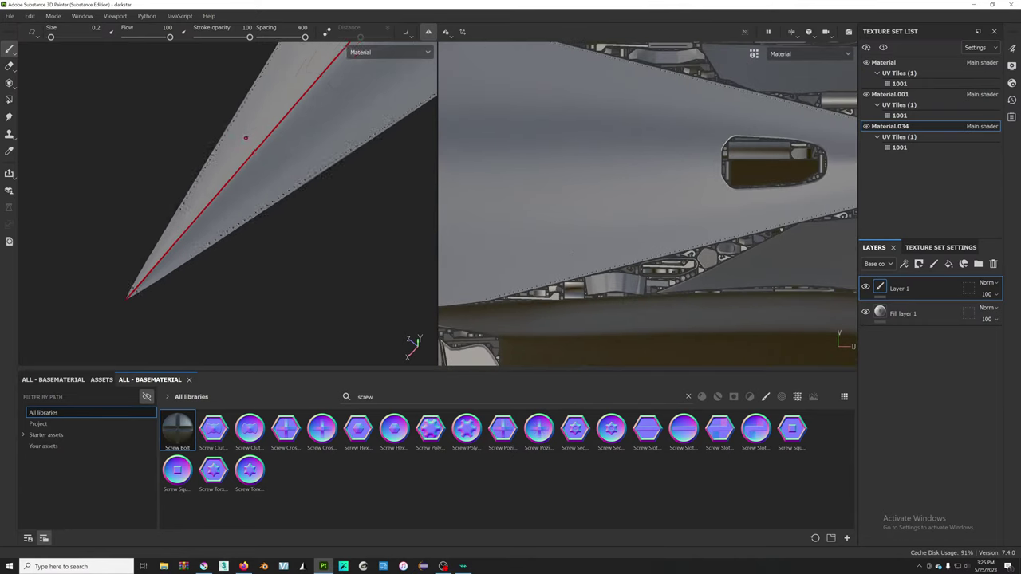
left_click(286, 88, "shift")
scroll(290, 54, "down", 2)
middle_click_drag(327, 146, 280, 213)
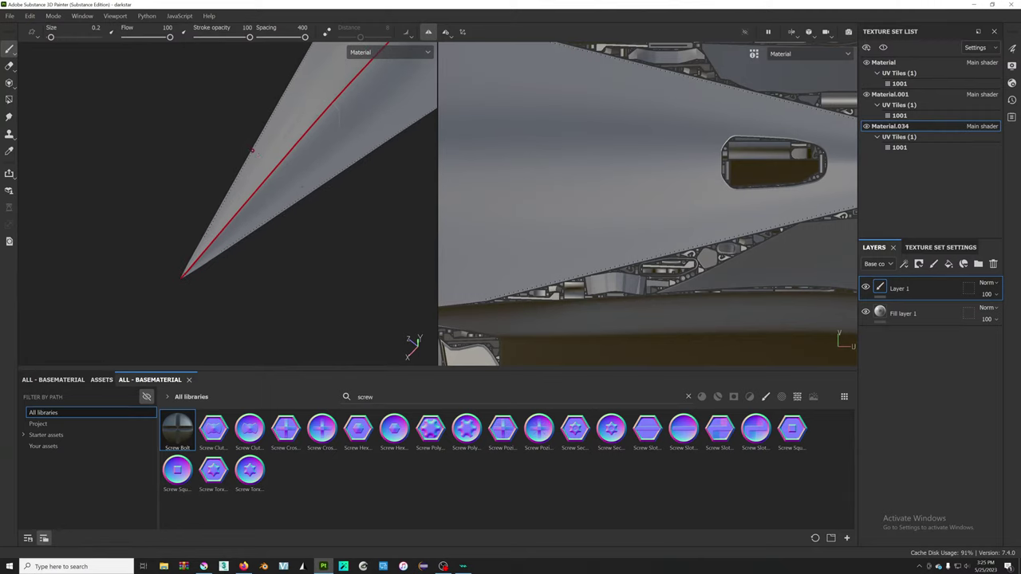
scroll(252, 150, "up", 1)
scroll(249, 149, "down", 2)
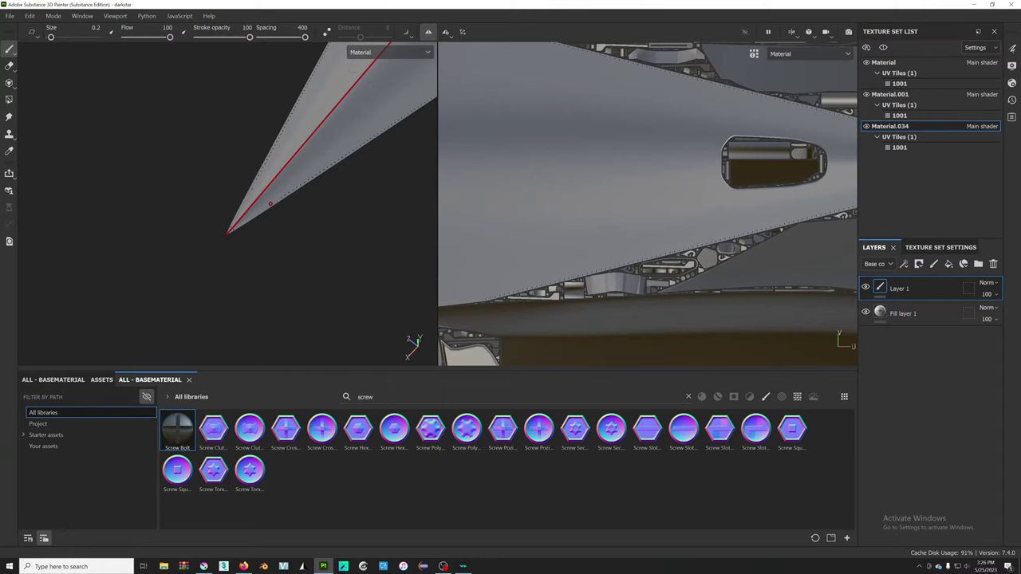
key("alt+Tab")
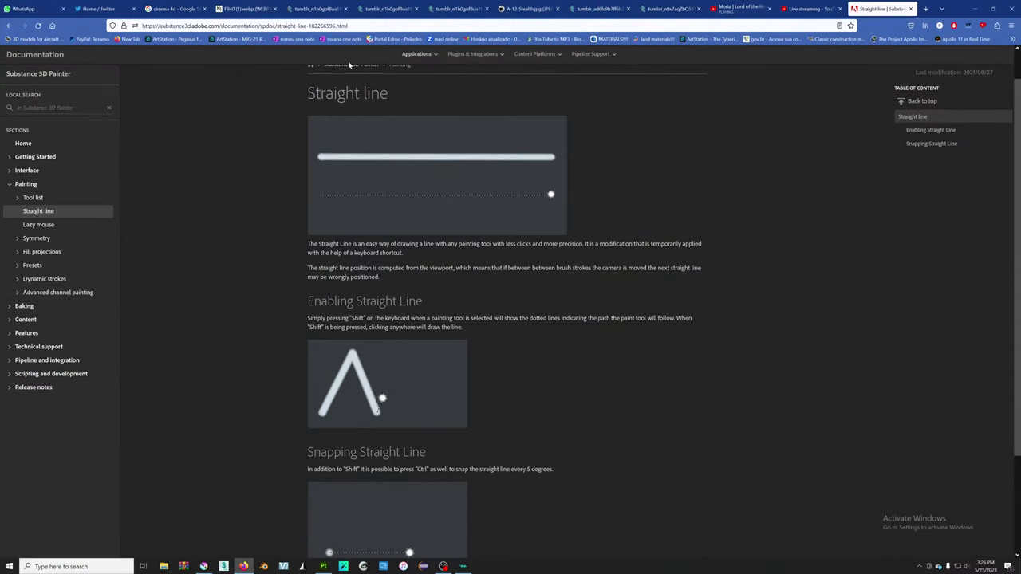
- Leave the Straight line documentation page and return to the darkstar_c.tga canvas in Krita
left_click(349, 26)
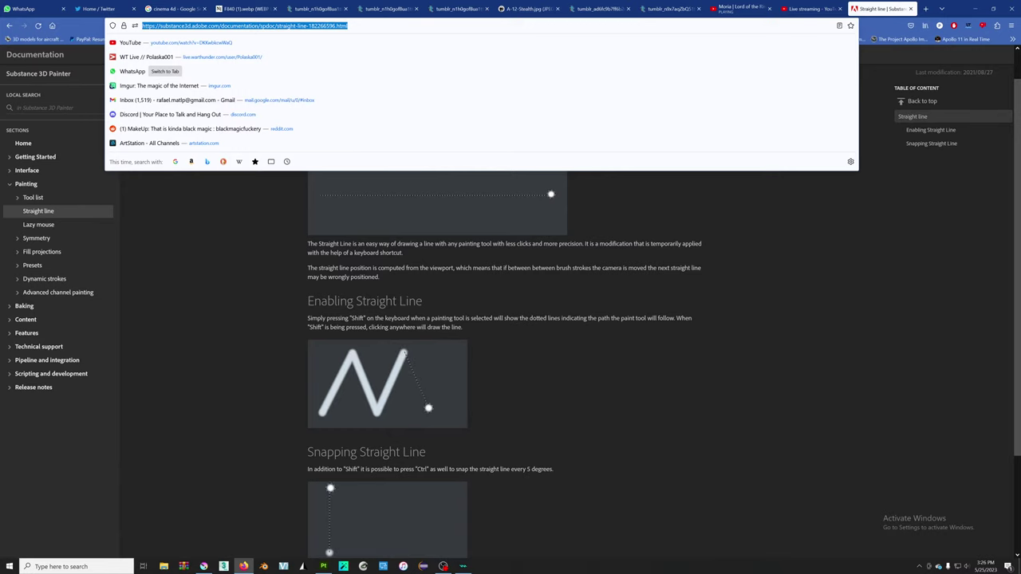
key("alt+Tab")
key("alt+Tab")
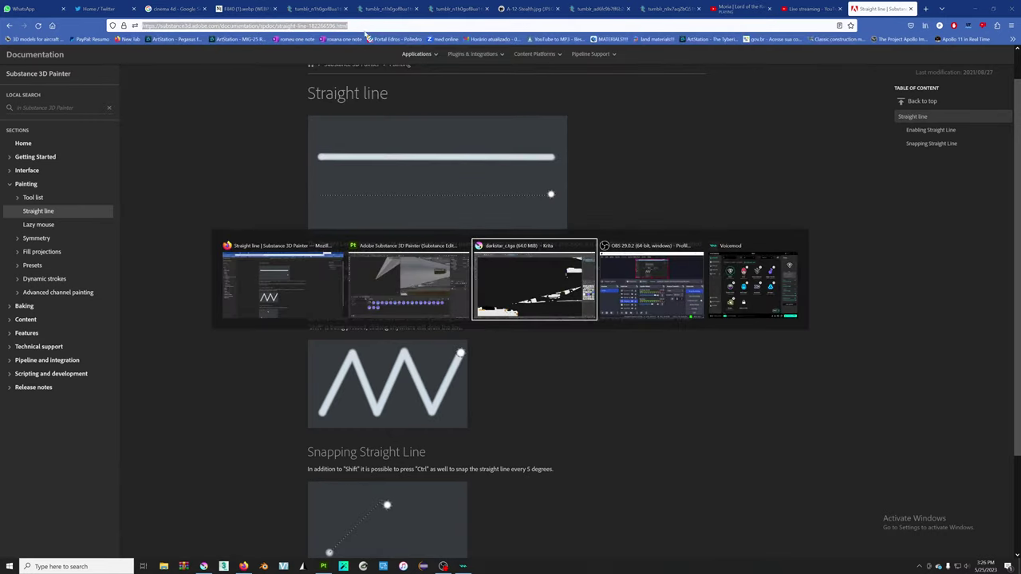
scroll(290, 342, "up", 3)
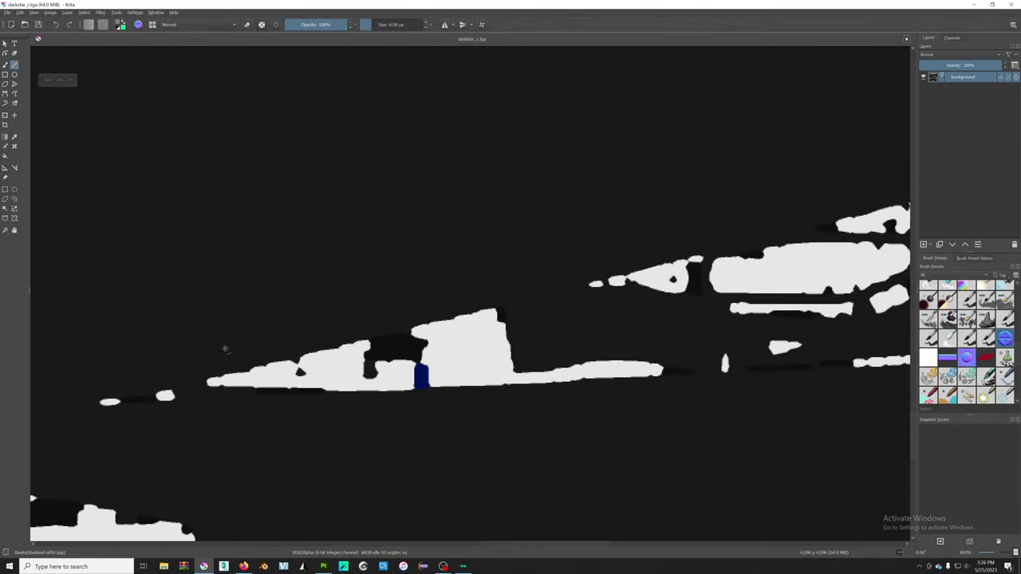
- Lay a straight dotted rivet line along the panel edge and bring the panels above it into view
scroll(225, 349, "down", 2)
scroll(324, 362, "up", 2)
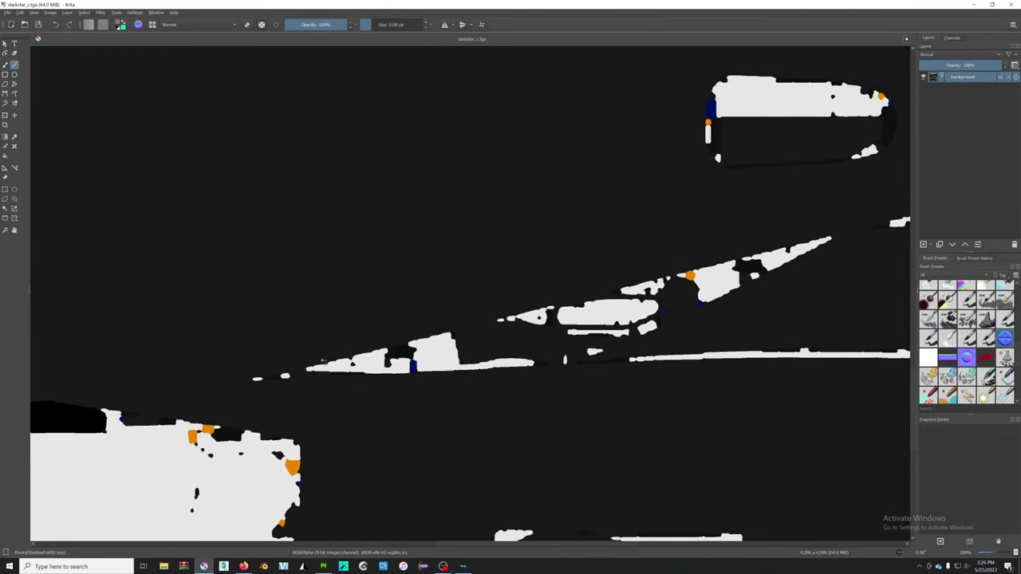
left_click_drag(281, 357, 881, 210)
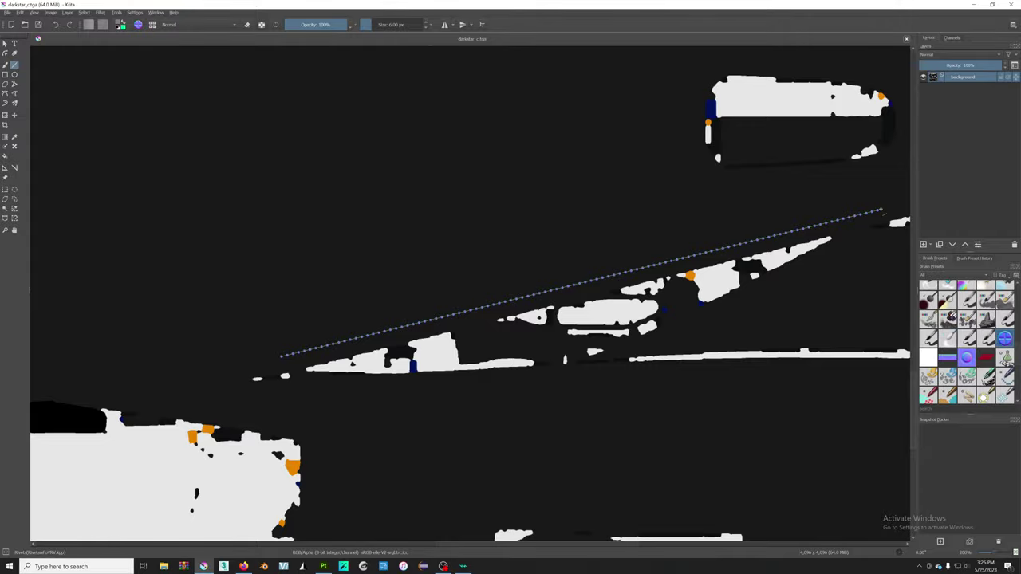
mouse_move(882, 198)
middle_mouse_down()
mouse_move(643, 443)
mouse_move(732, 442)
middle_mouse_up()
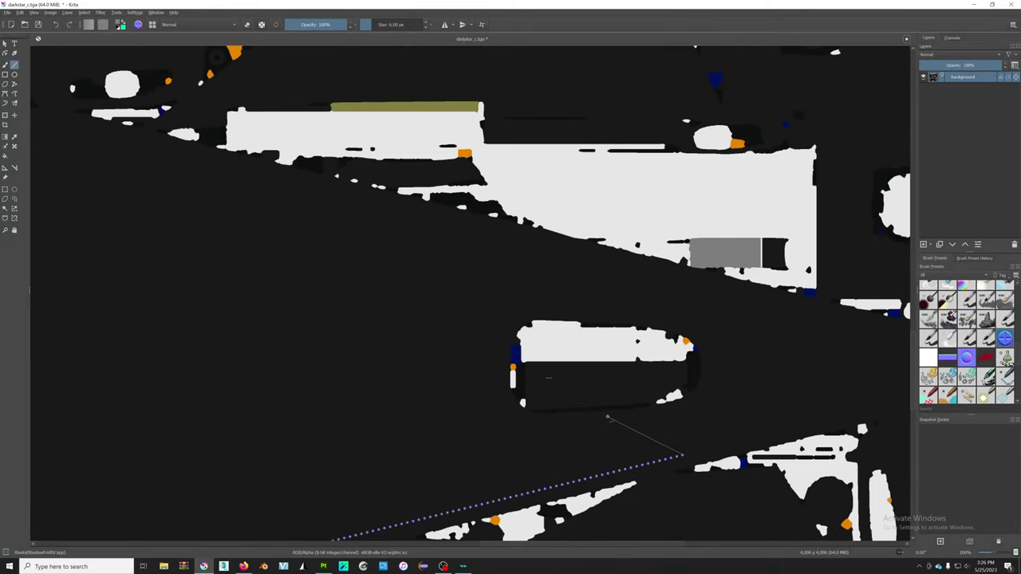
- Trace a cornered dotted rivet line left along the edge and up around the panel corner
left_click(609, 416)
left_click(513, 415)
scroll(513, 415, "up", 5)
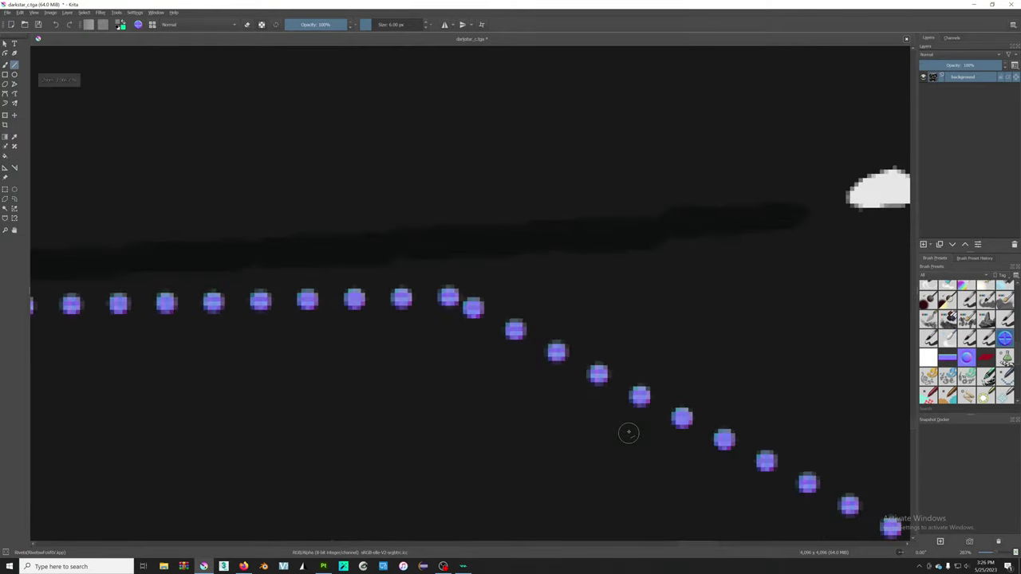
scroll(574, 360, "down", 3)
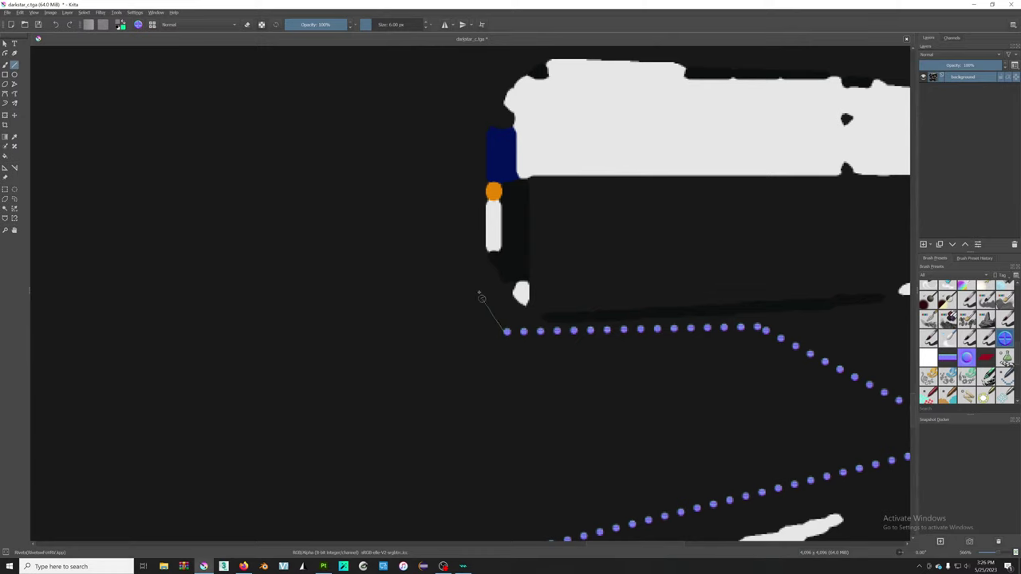
left_click(471, 275)
left_click(474, 97)
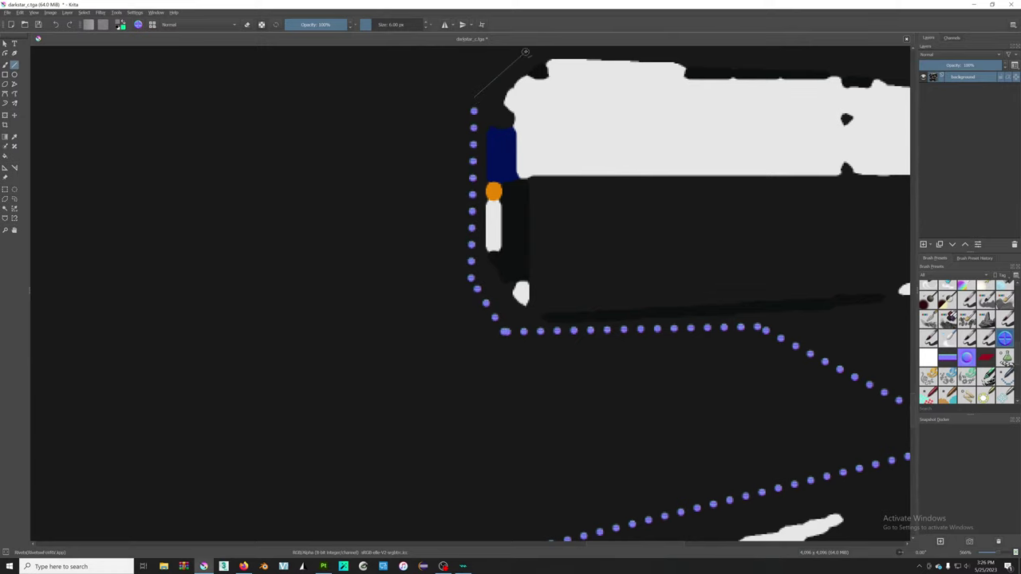
left_click(528, 49)
scroll(560, 228, "down", 3)
scroll(560, 228, "up", 3)
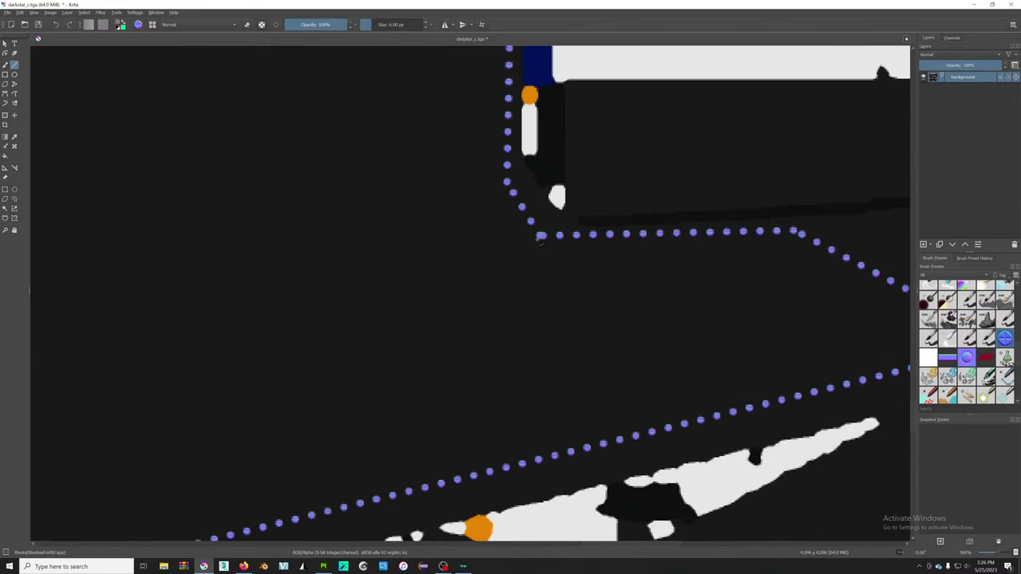
- Add a V of dotted rivet segments along the island edge, then switch to the Straight line documentation
left_click_drag(541, 233, 427, 488)
mouse_move(543, 233)
left_mouse_down()
mouse_move(684, 422)
mouse_move(765, 237)
mouse_move(776, 233)
left_mouse_up()
scroll(694, 262, "down", 5)
middle_click_drag(695, 262, 579, 290)
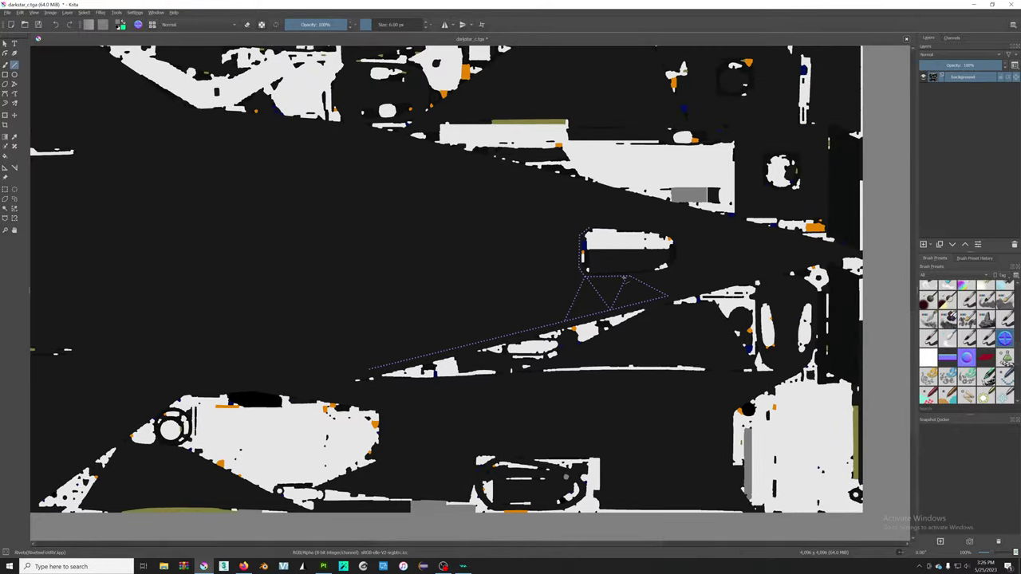
key("alt+Tab")
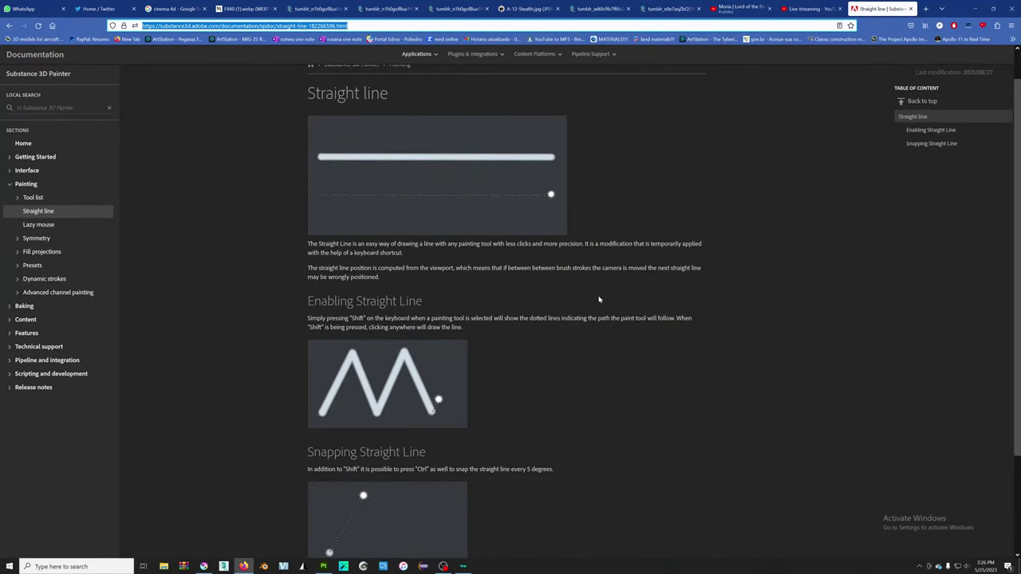
- Glance at the Lazy mouse page, go back to Straight line, and select the address bar
left_click(54, 226)
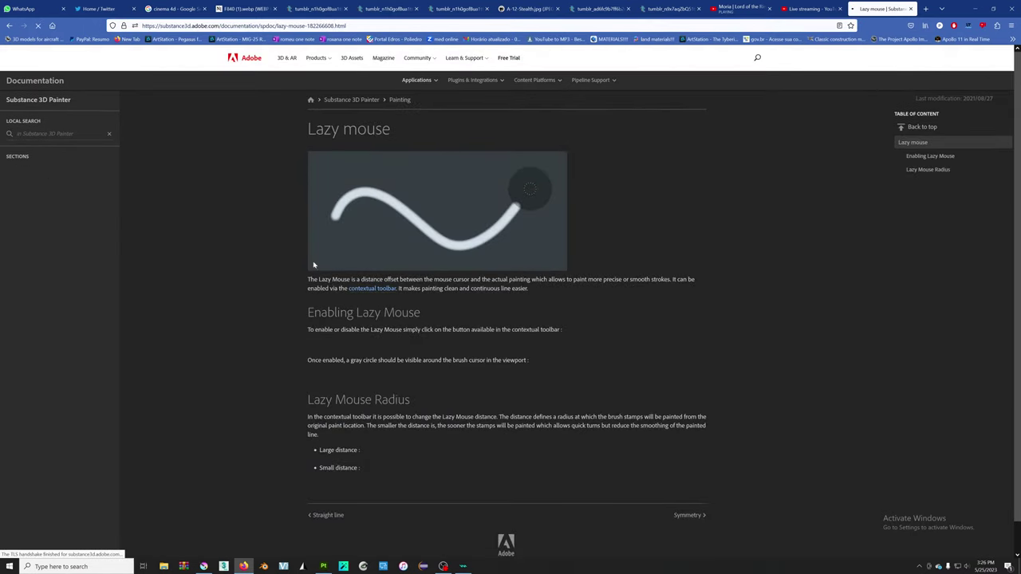
scroll(409, 278, "down", 2)
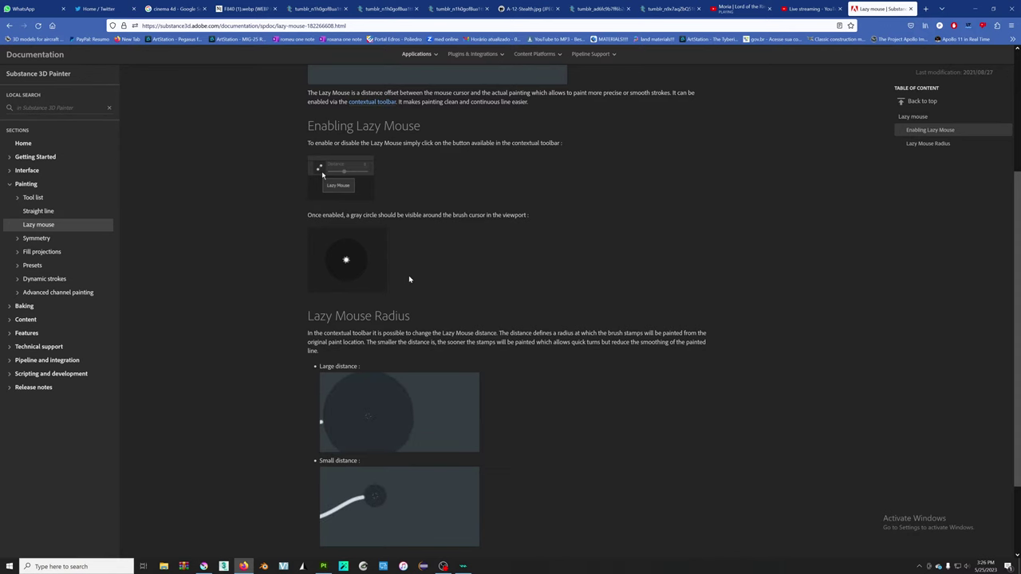
key("alt+Left")
key("ctrl+l")
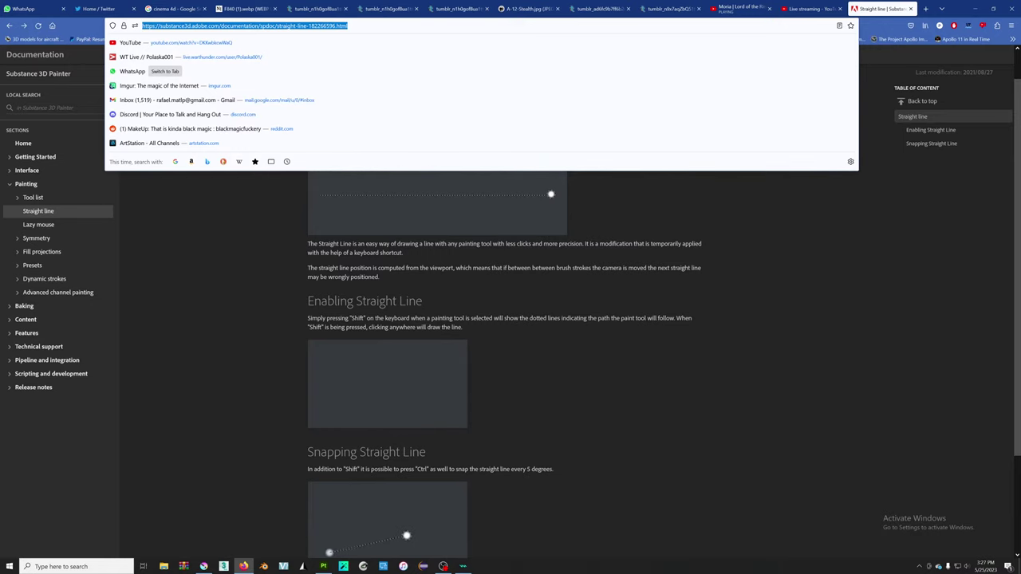
- Search Google for 'is substance painter line tool bad' and scroll the results
type("is substance pain")
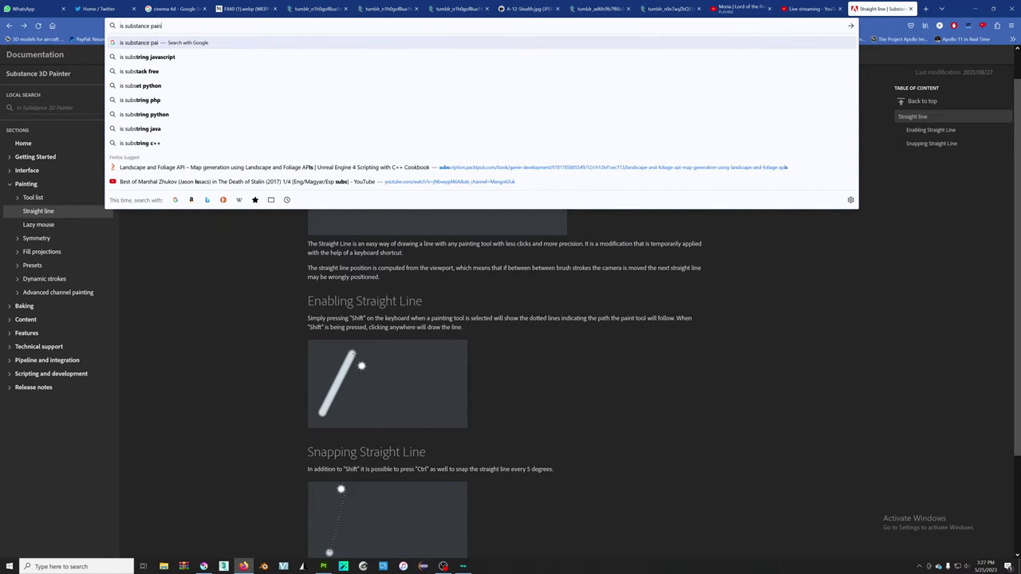
type("ter line tool bad")
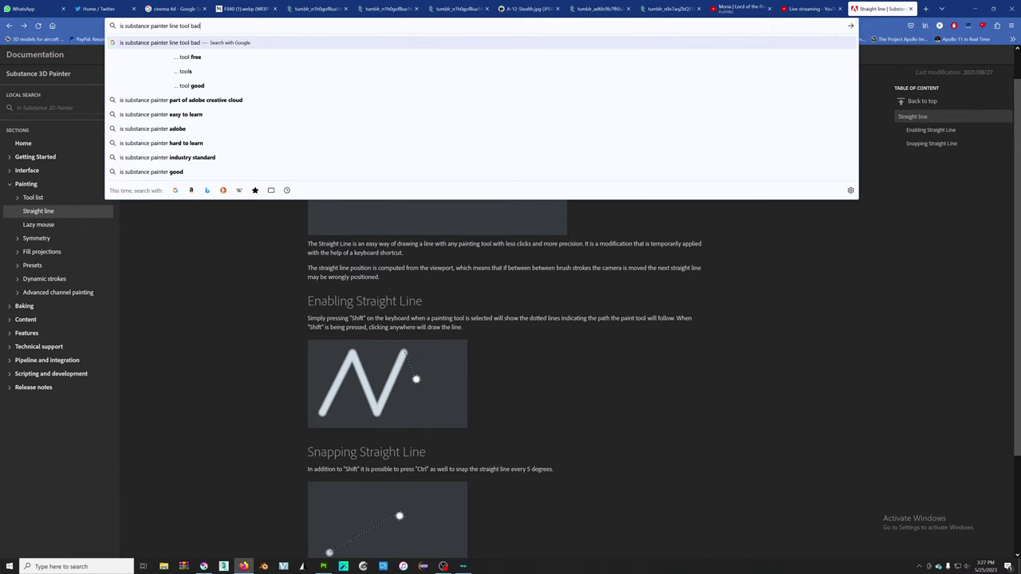
key("Return")
scroll(206, 278, "down", 3)
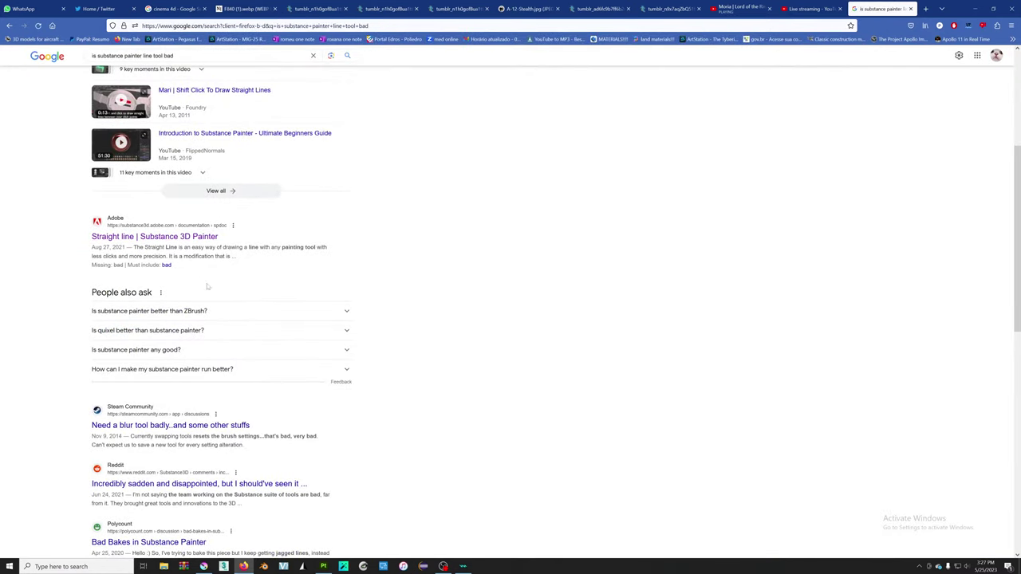
- Turn up the OBS Mic/Aux volume slider, then return to the search results
left_click(443, 566)
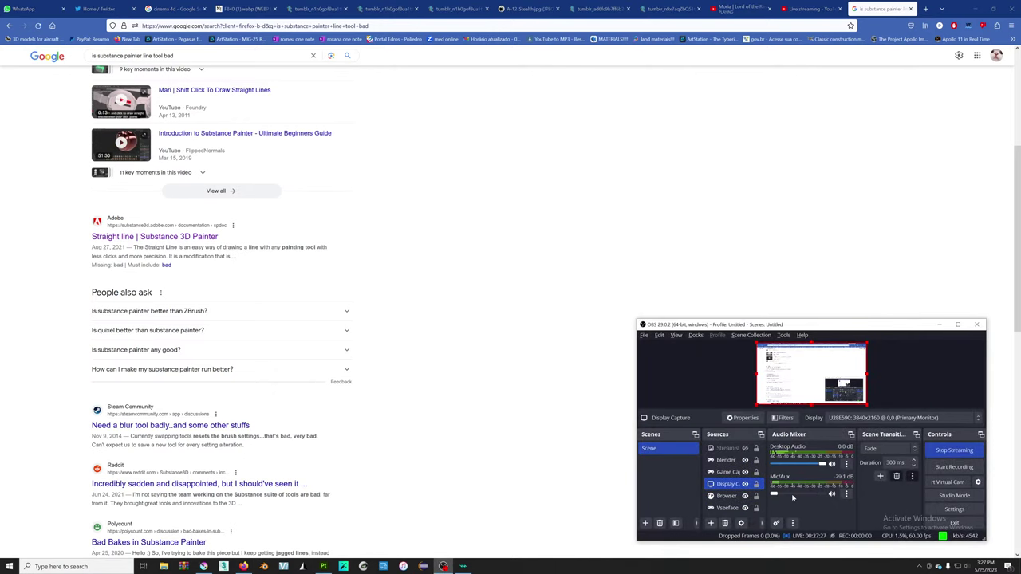
left_click_drag(774, 494, 810, 495)
left_click(504, 383)
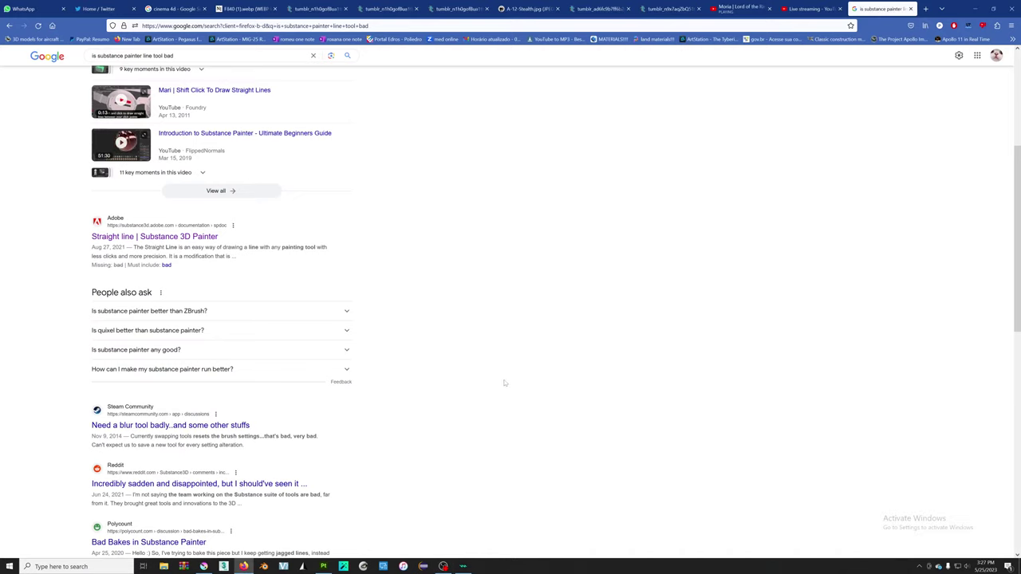
key("alt+Tab")
key("alt+Tab")
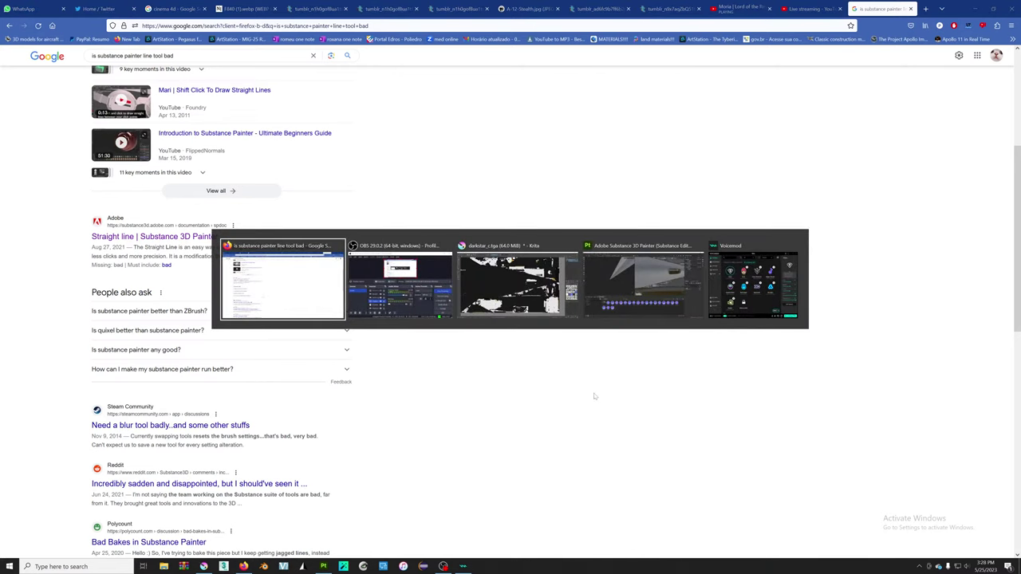
- Raise the OBS microphone level to -24.5 dB and go back to the line-tool results
left_click_drag(774, 495, 791, 494)
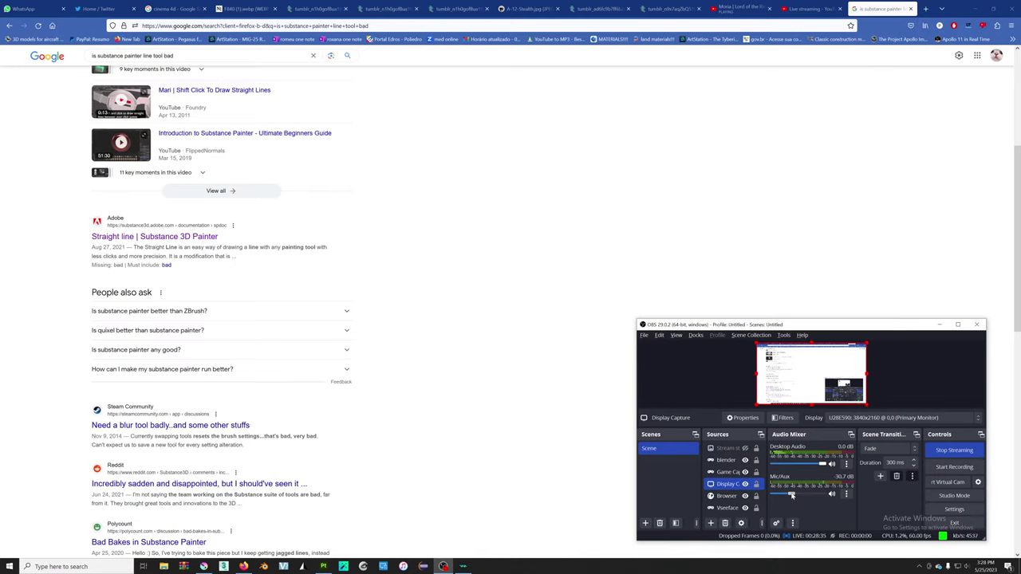
left_click_drag(792, 495, 794, 495)
left_click(465, 178)
scroll(465, 178, "down", 3)
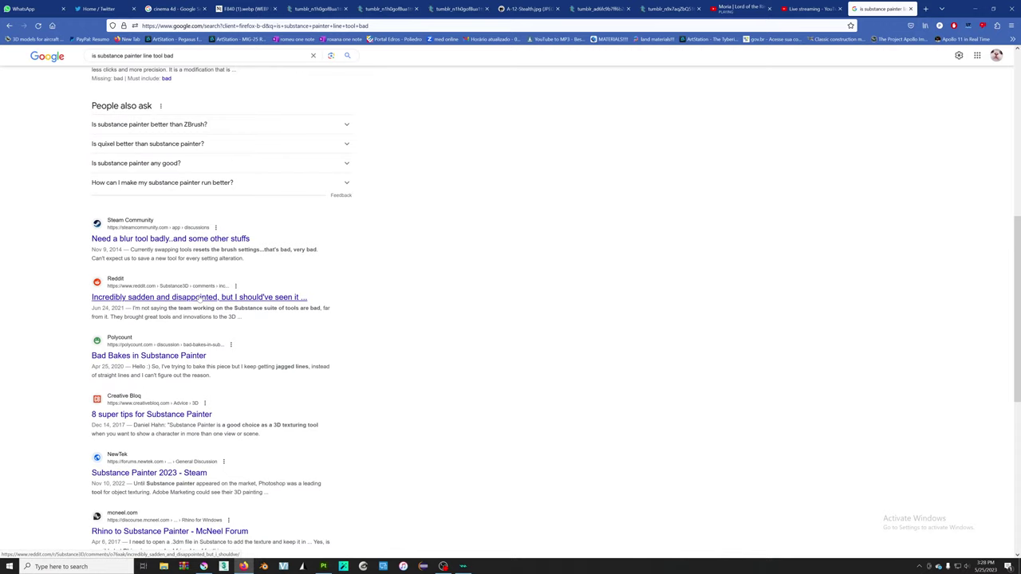
- Search Google for 'substance line tools', open the Command Line Tools result and go back
key("slash")
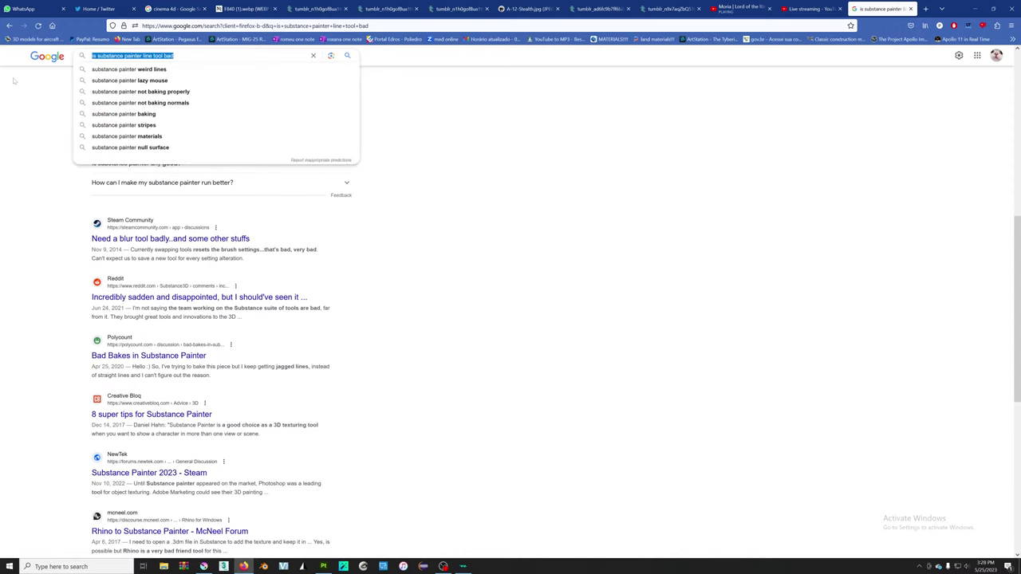
type("substance ")
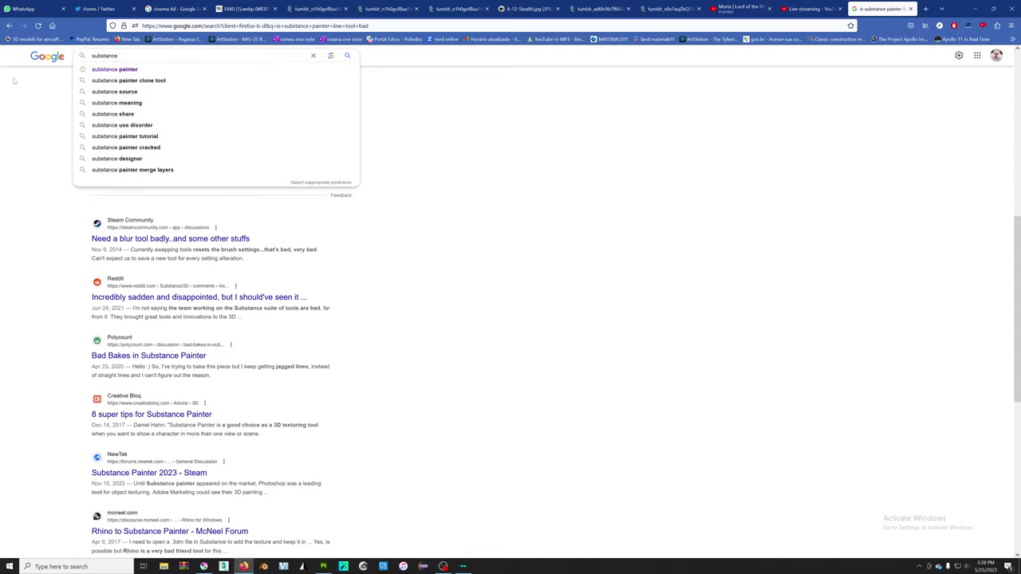
type("line tools")
key("Return")
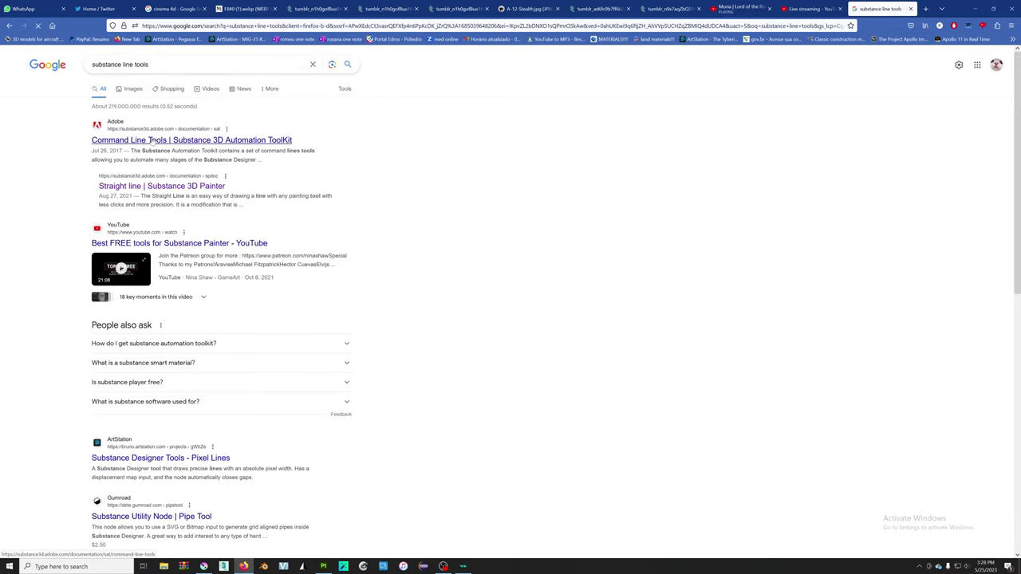
left_click(153, 140)
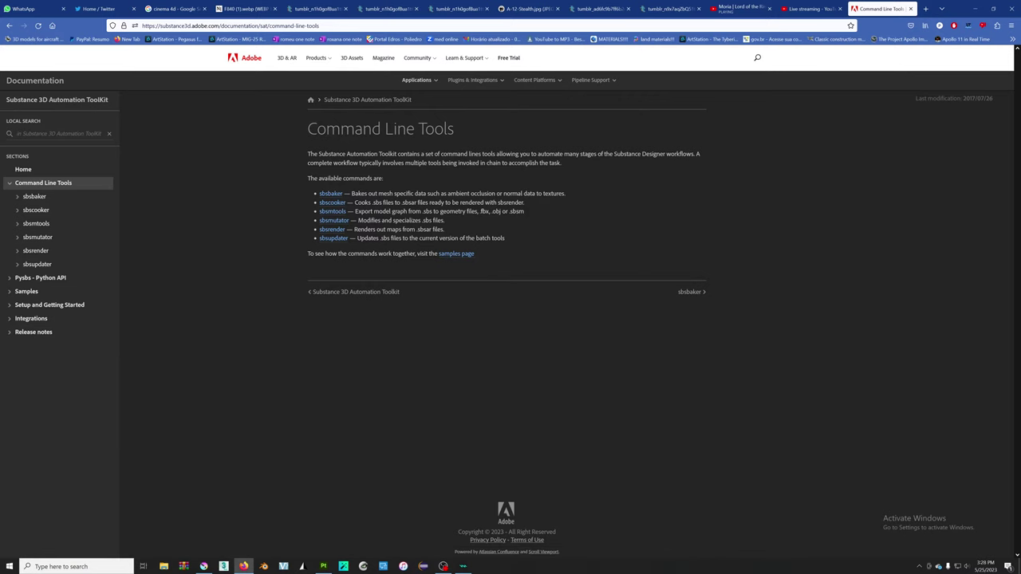
key("alt+Left")
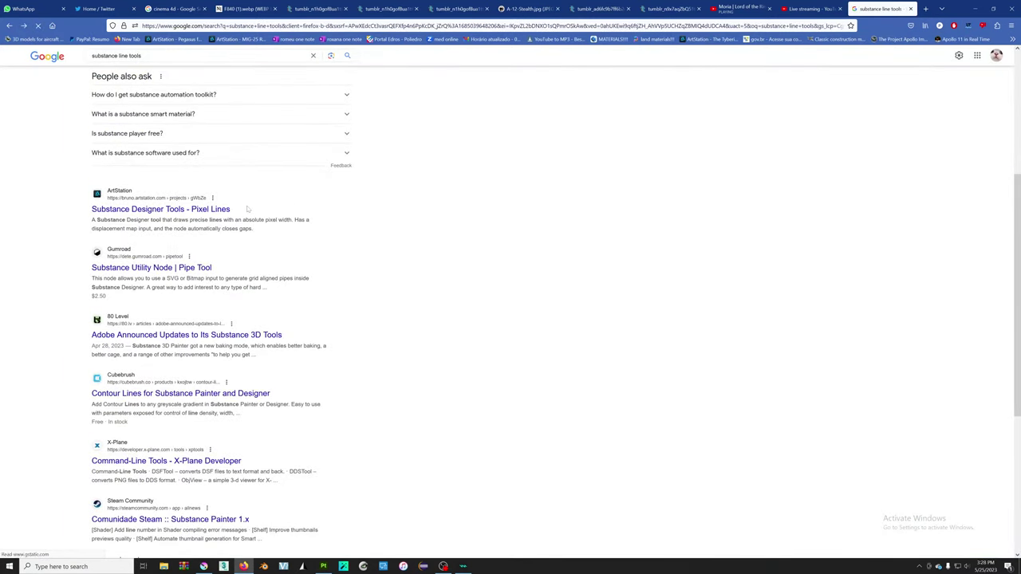
- Browse the remaining results, then return to Substance 3D Painter
scroll(247, 209, "down", 2)
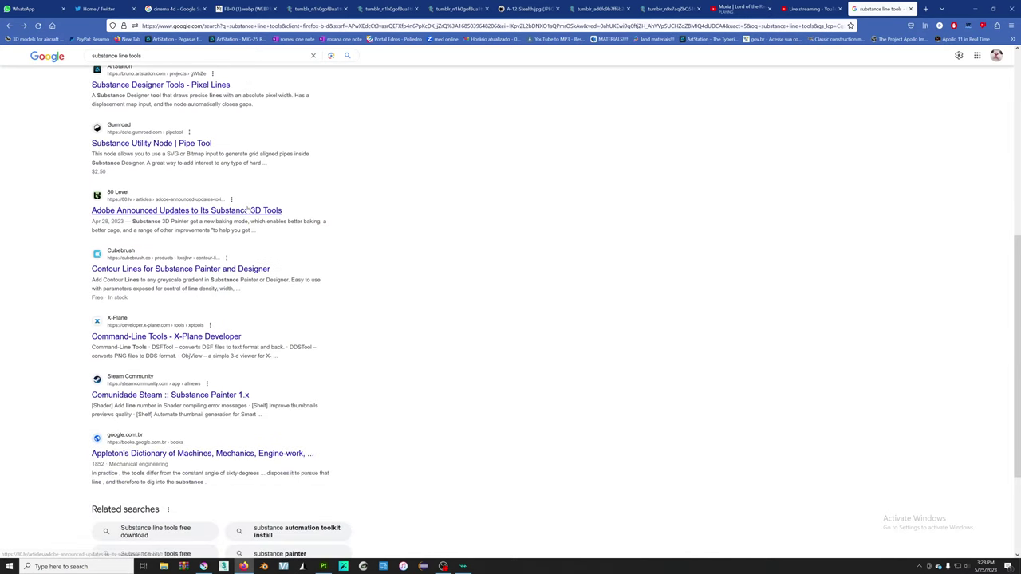
left_click(247, 210)
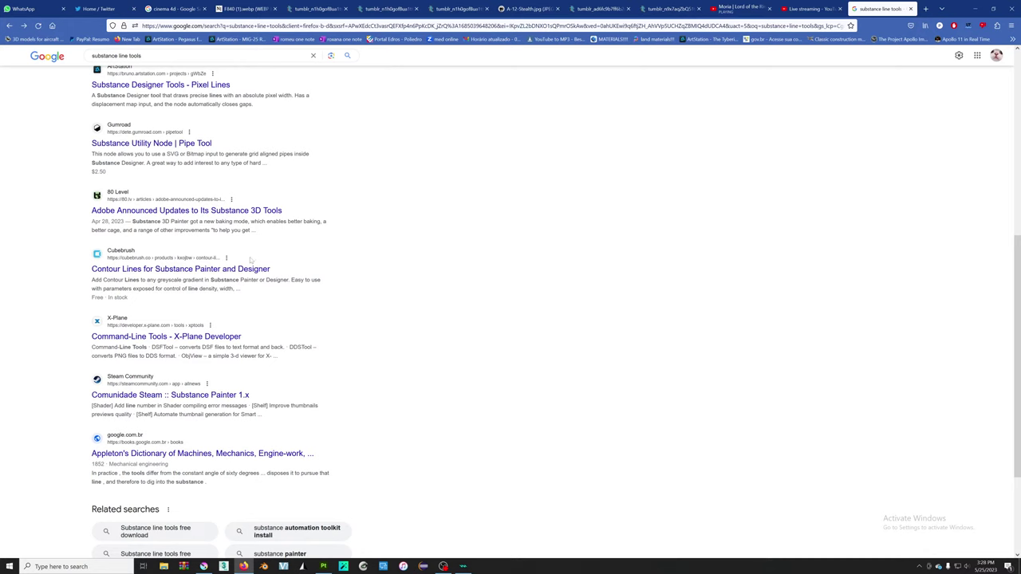
scroll(249, 259, "up", 2)
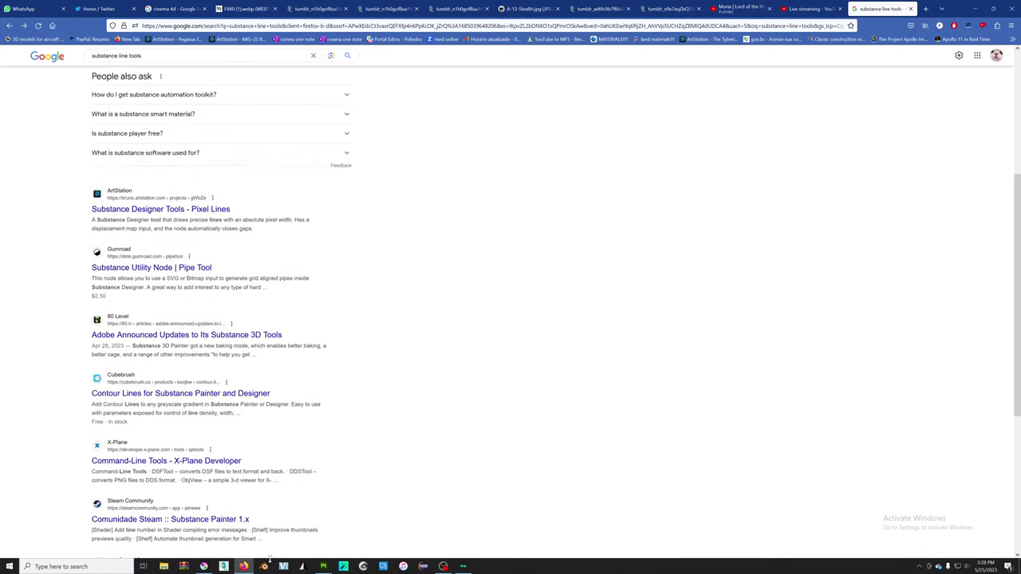
left_click(323, 567)
- Orbit and zoom the 3D view toward the riveted fuselage panel edge
scroll(650, 97, "down", 2)
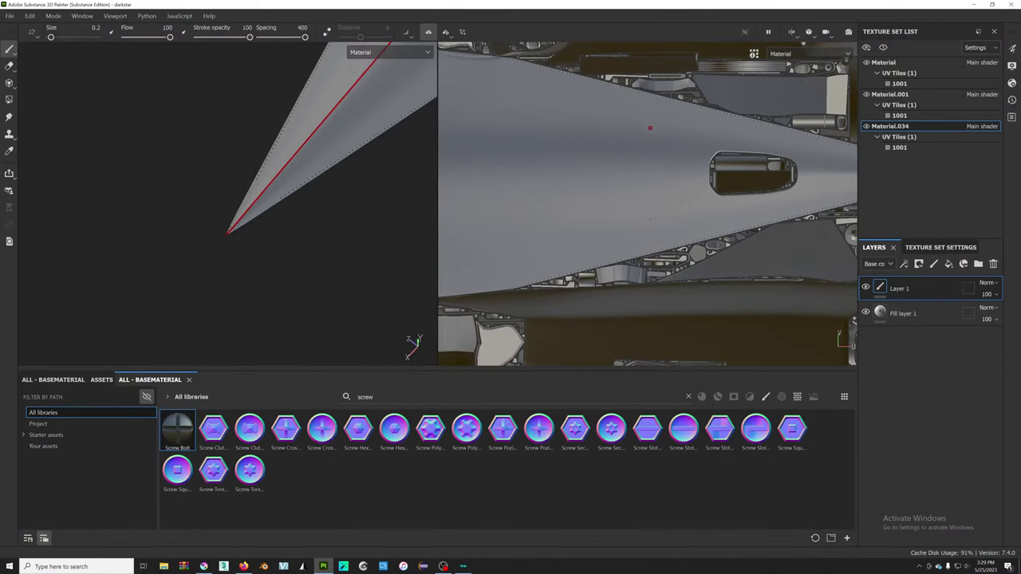
scroll(507, 92, "up", 2)
scroll(507, 91, "up", 1)
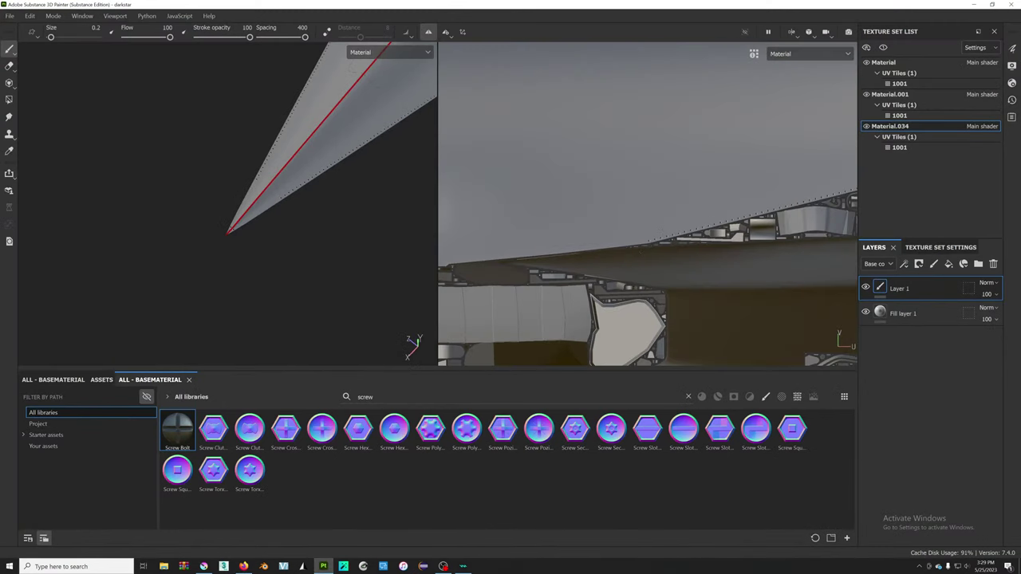
scroll(507, 92, "up", 1)
scroll(506, 92, "up", 1)
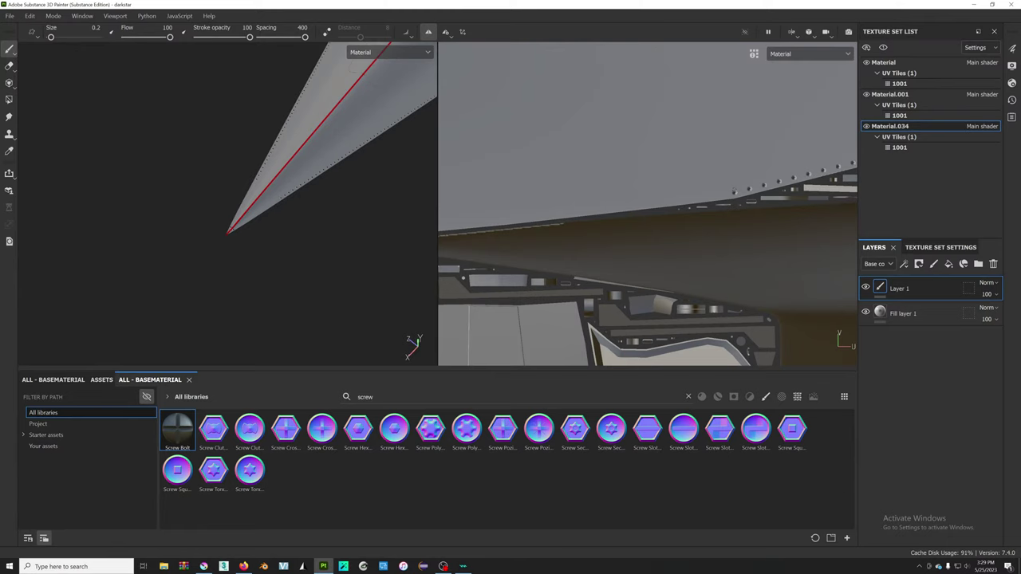
left_click_drag(713, 191, 787, 206, "alt")
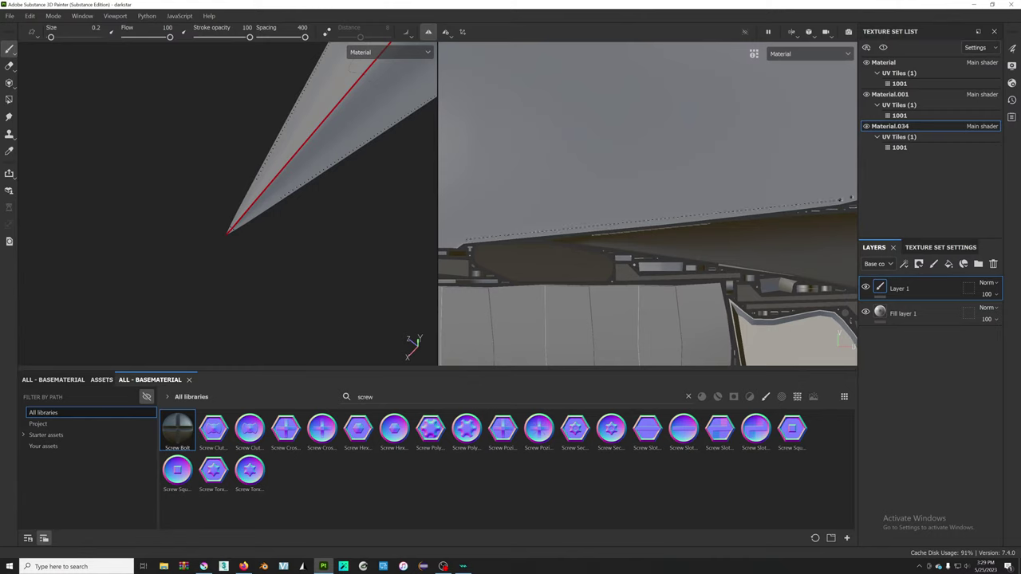
key("shift")
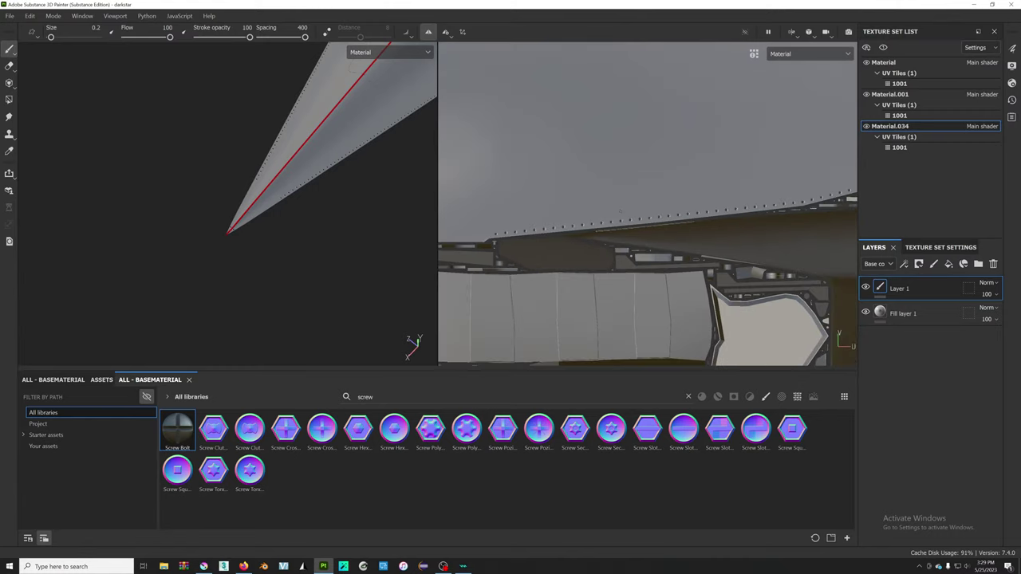
left_click_drag(595, 210, 557, 361, "alt")
mouse_move(606, 319)
left_mouse_down("alt")
mouse_move(560, 359)
mouse_move(574, 343)
left_mouse_up("alt")
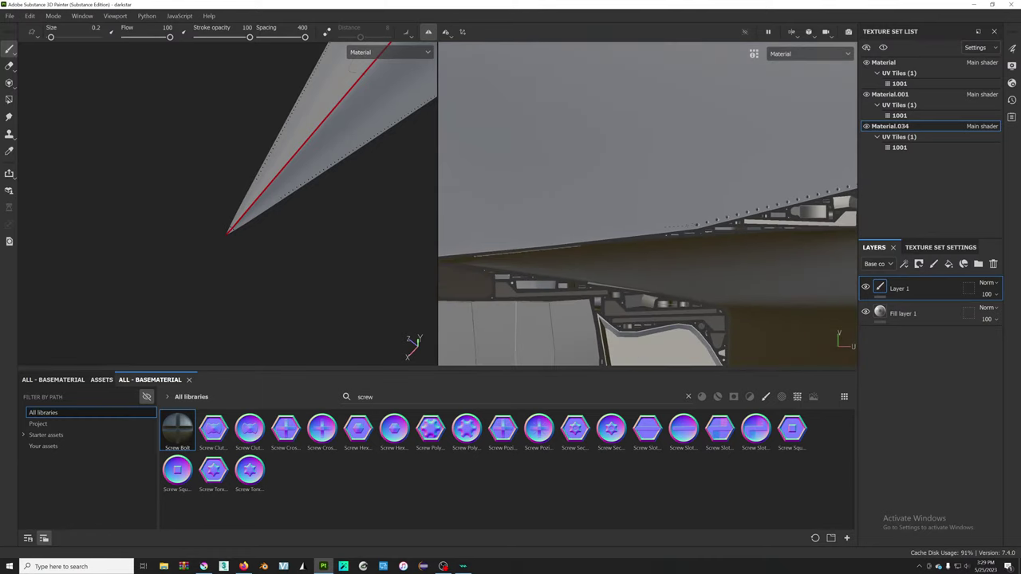
left_click_drag(566, 203, 642, 203, "alt")
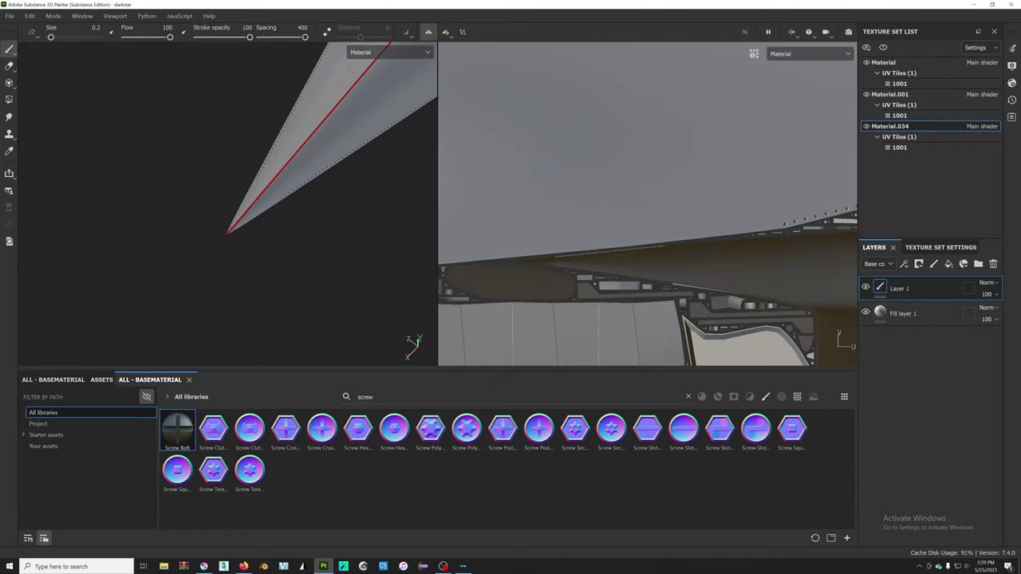
left_click_drag(642, 205, 645, 219, "alt")
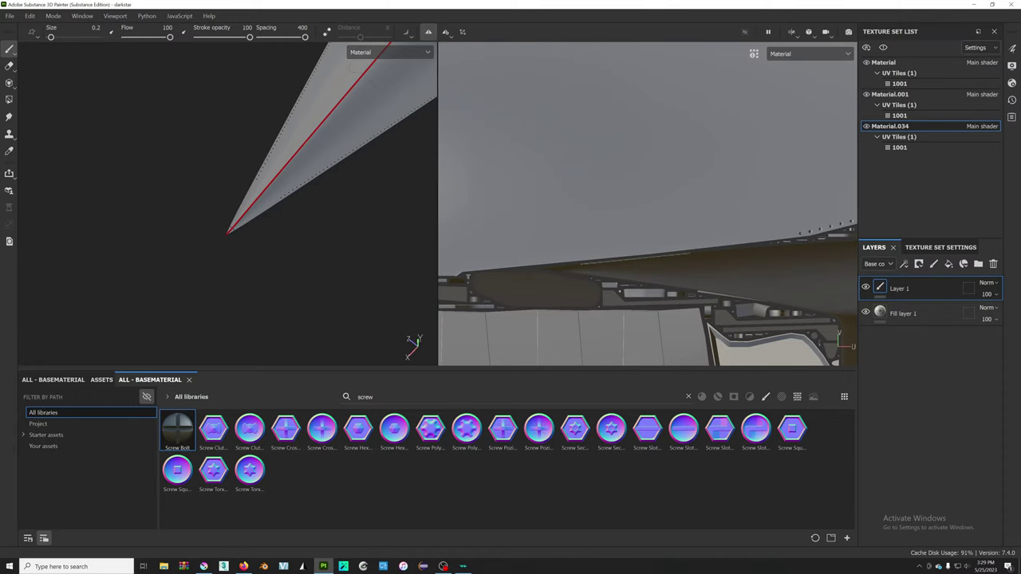
- Stamp three more Screw Bolt rivets at the row's left end and orbit to inspect them
key("shift")
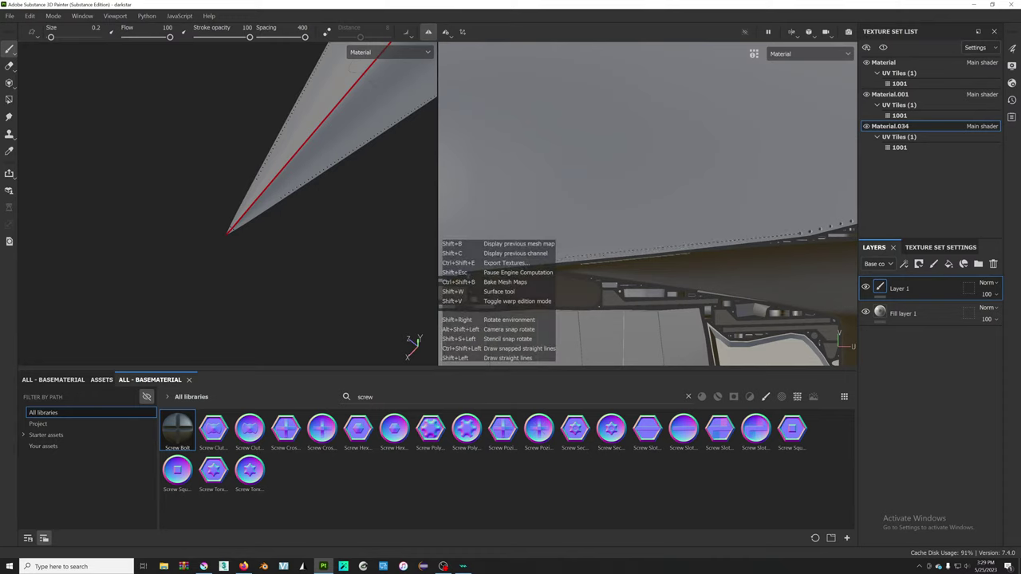
left_click_drag(638, 215, 594, 222, "alt")
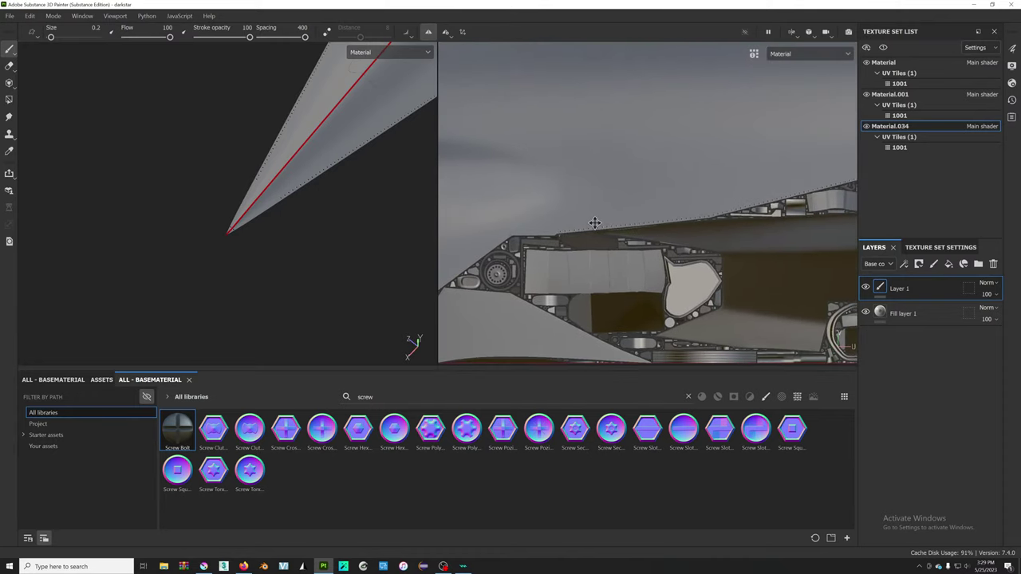
right_click_drag(594, 223, 668, 232, "alt")
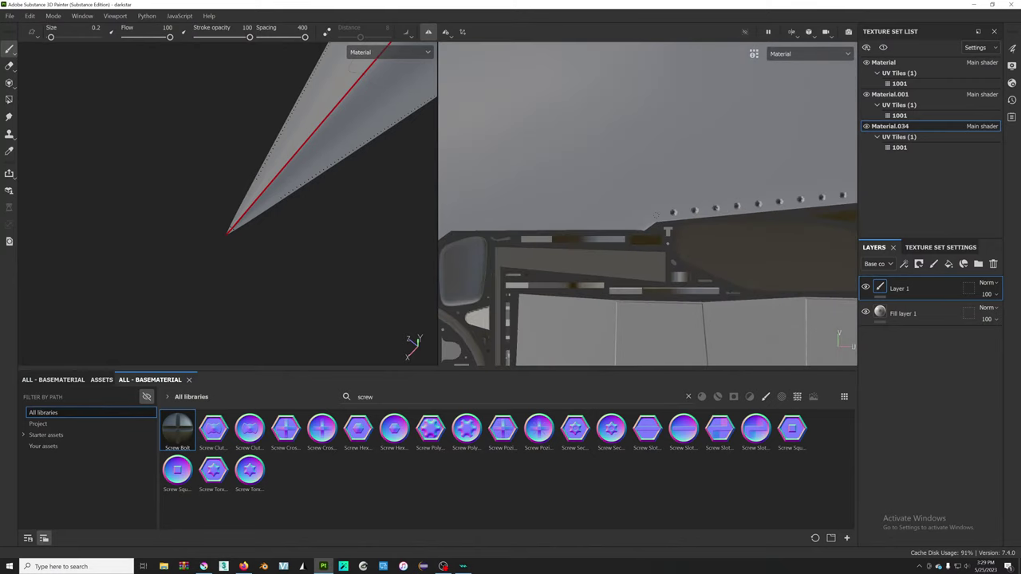
left_click(653, 214)
left_click(641, 225)
key("shift")
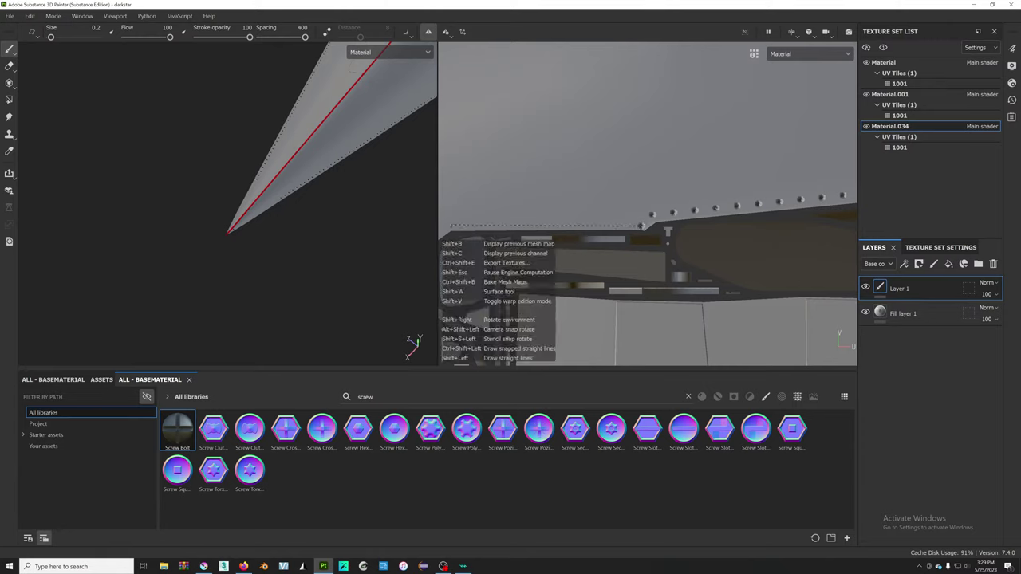
left_click(642, 223)
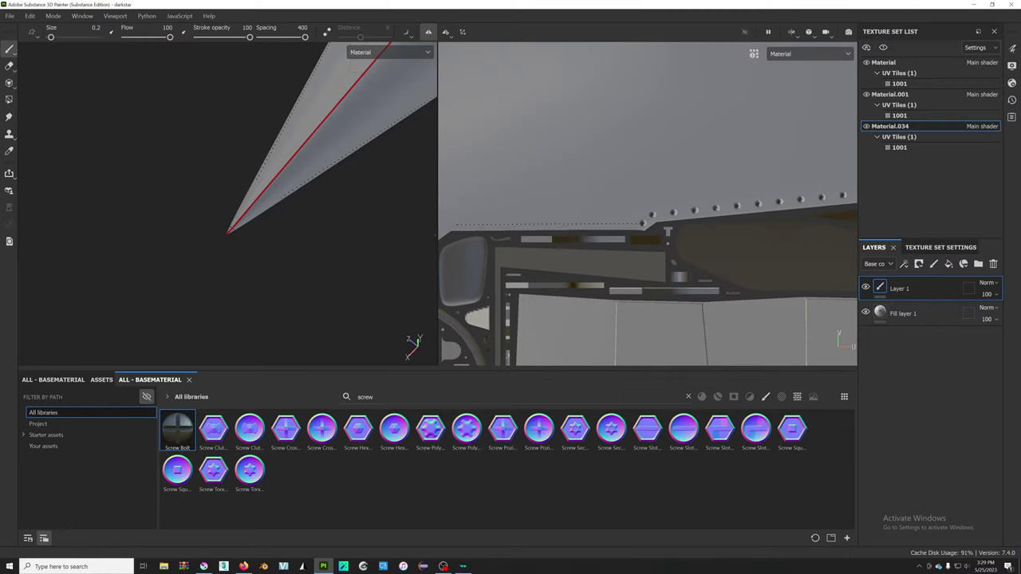
mouse_move(645, 225)
left_mouse_down("alt")
mouse_move(854, 285)
mouse_move(574, 284)
left_mouse_up("alt")
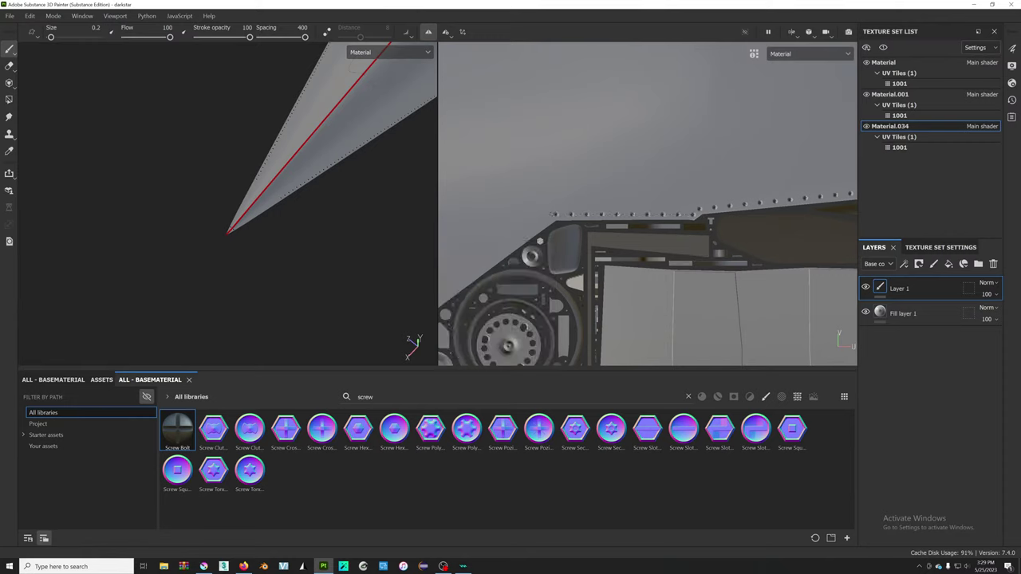
mouse_move(574, 283)
left_mouse_down("alt")
mouse_move(495, 272)
mouse_move(723, 196)
mouse_move(550, 119)
left_mouse_up("alt")
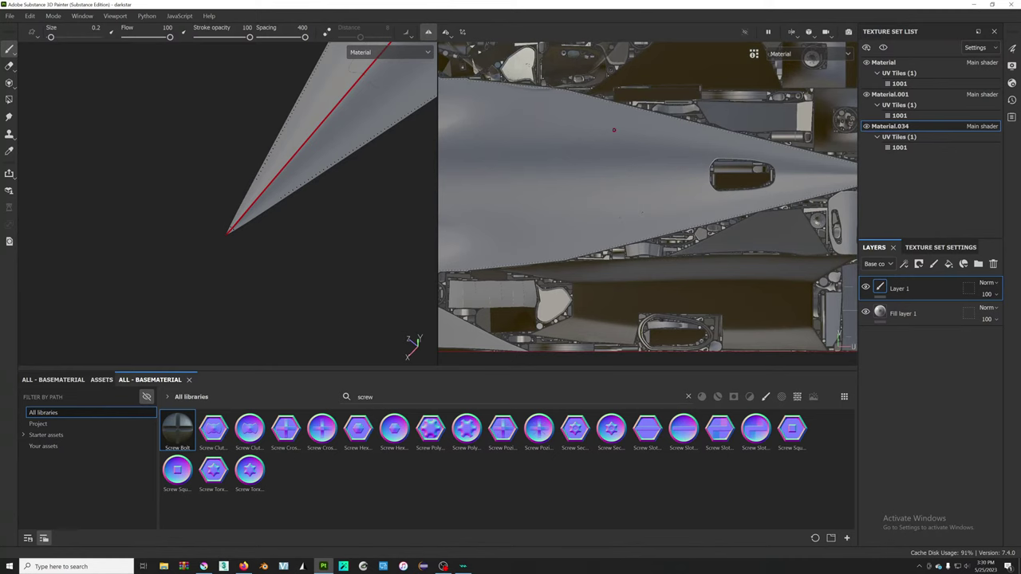
key("alt+Tab")
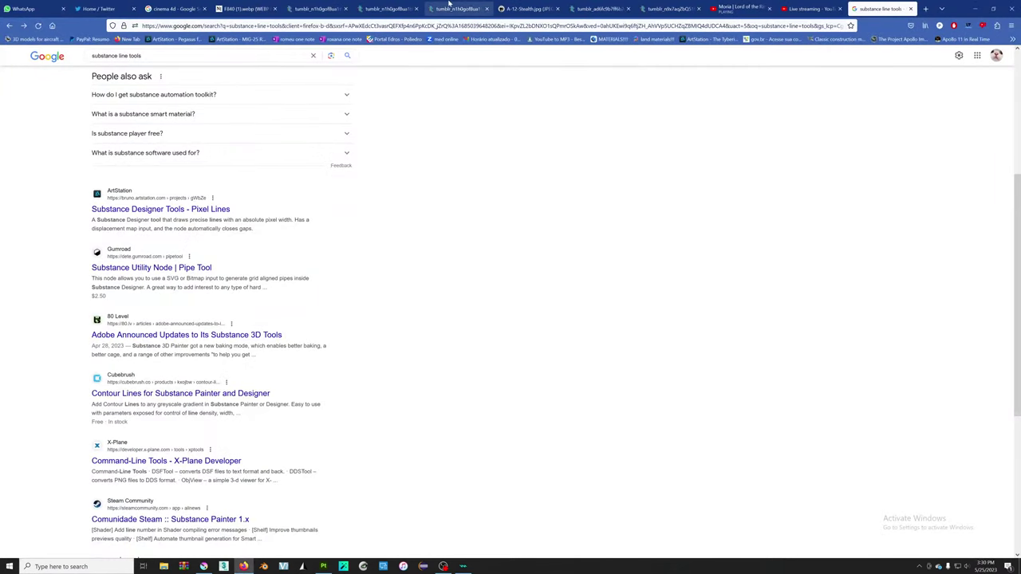
- Browse the tumblr aircraft reference image tabs in Firefox
left_click(450, 6)
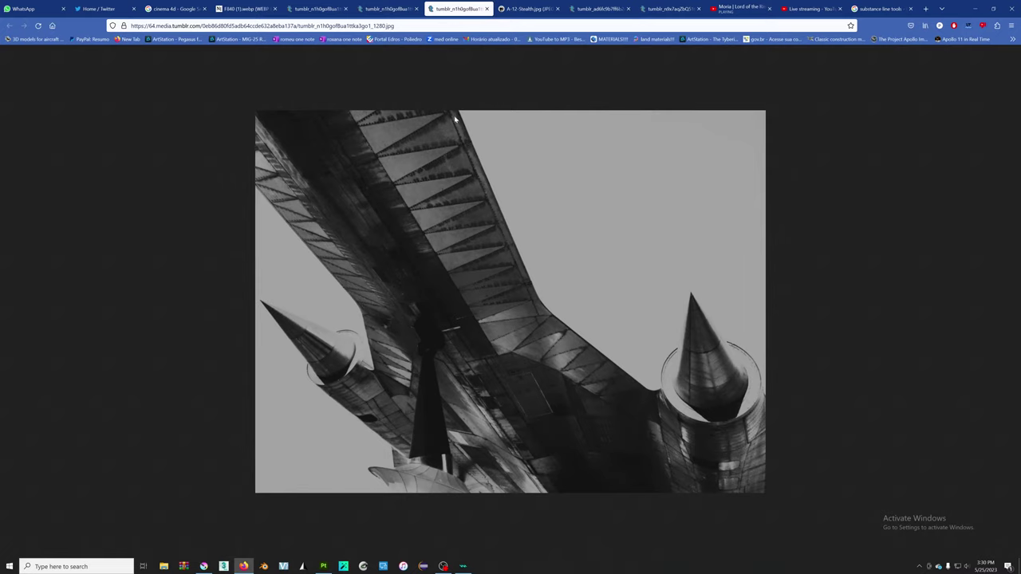
left_click(376, 7)
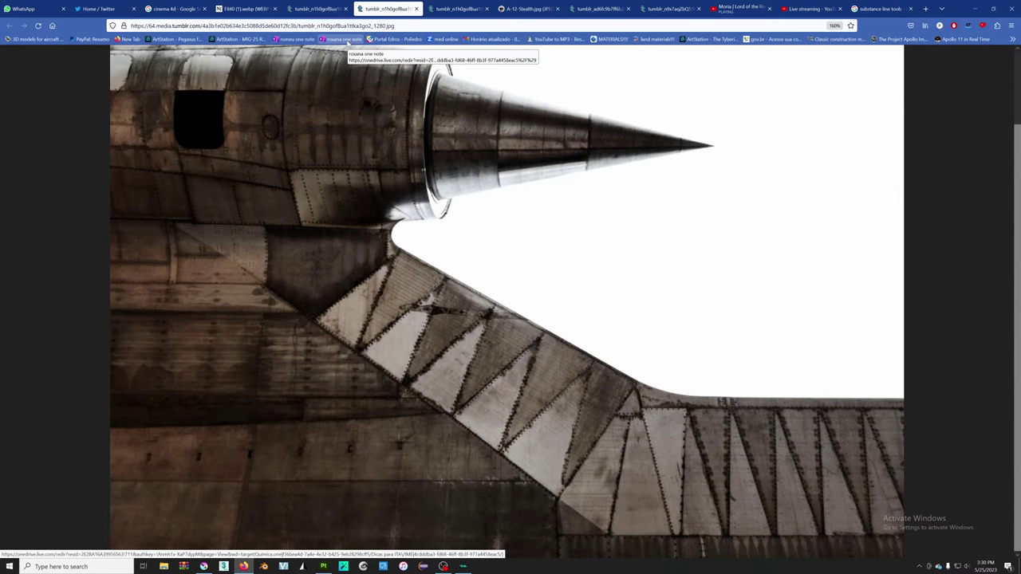
key("ctrl+Page_Up")
key("ctrl+0")
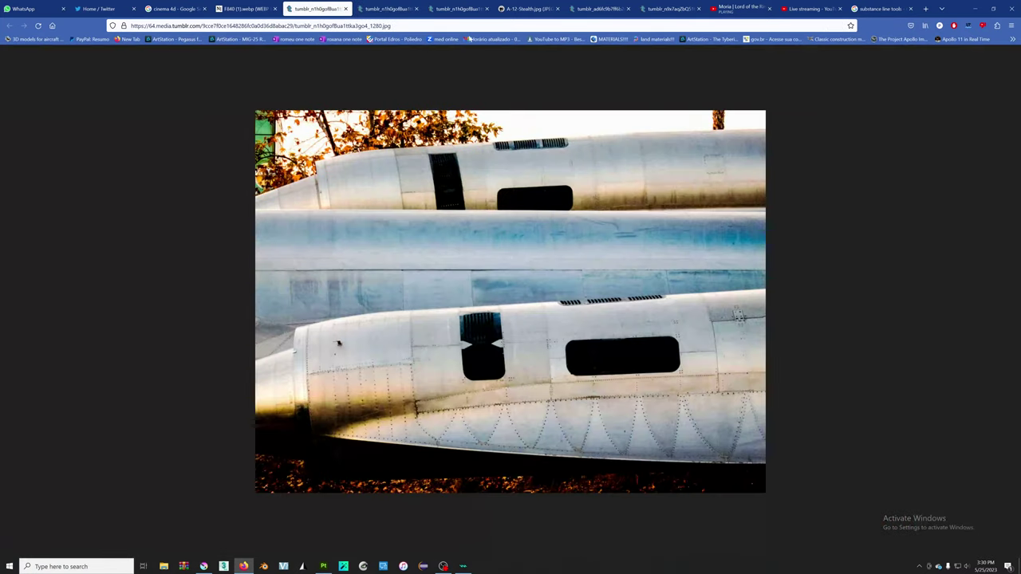
key("ctrl+Page_Down")
left_click(459, 8)
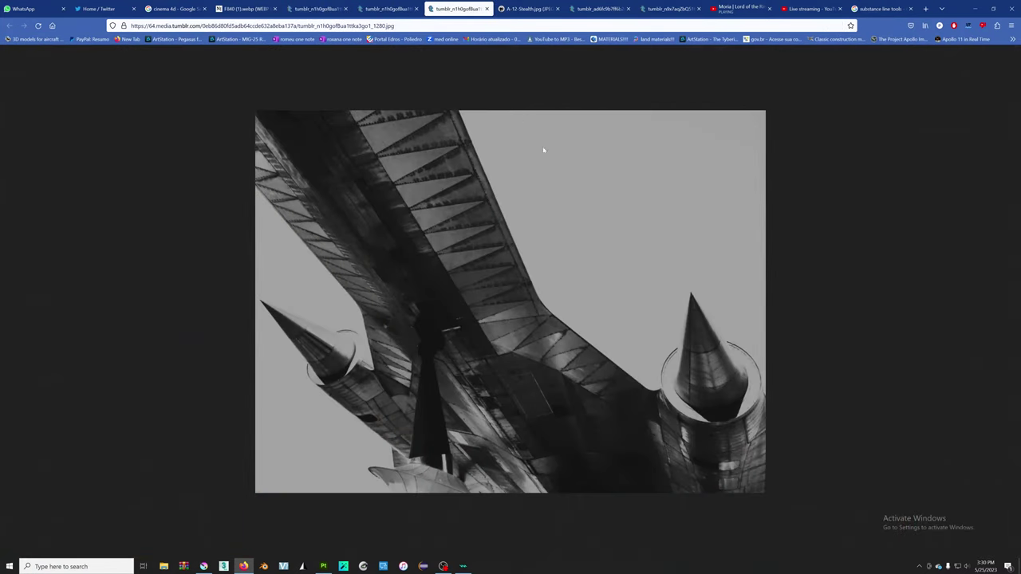
- View the A-12-Stealth, nose-cone and F840 references, then close the cinema 4d tab
left_click(530, 6)
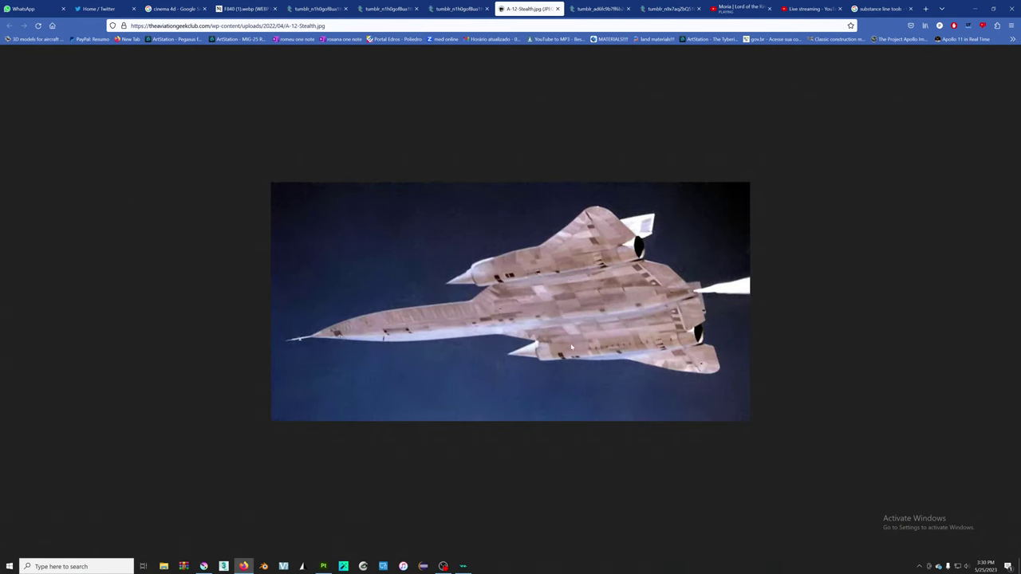
left_click(599, 9)
key("ctrl+Tab")
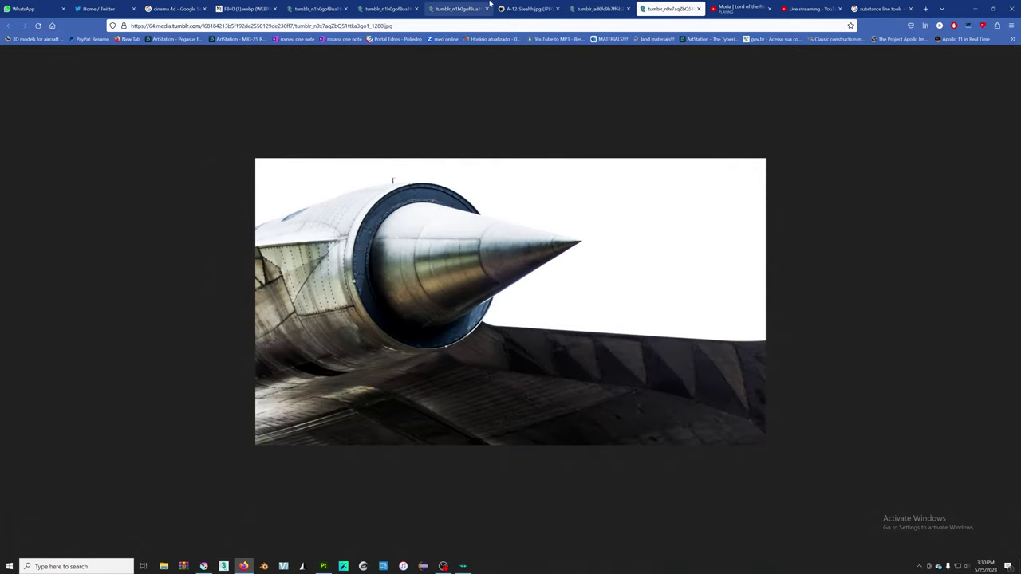
key("ctrl+shift+Tab")
key("ctrl+shift+Tab")
key("ctrl+shift+Tab")
key("ctrl+shift+Tab")
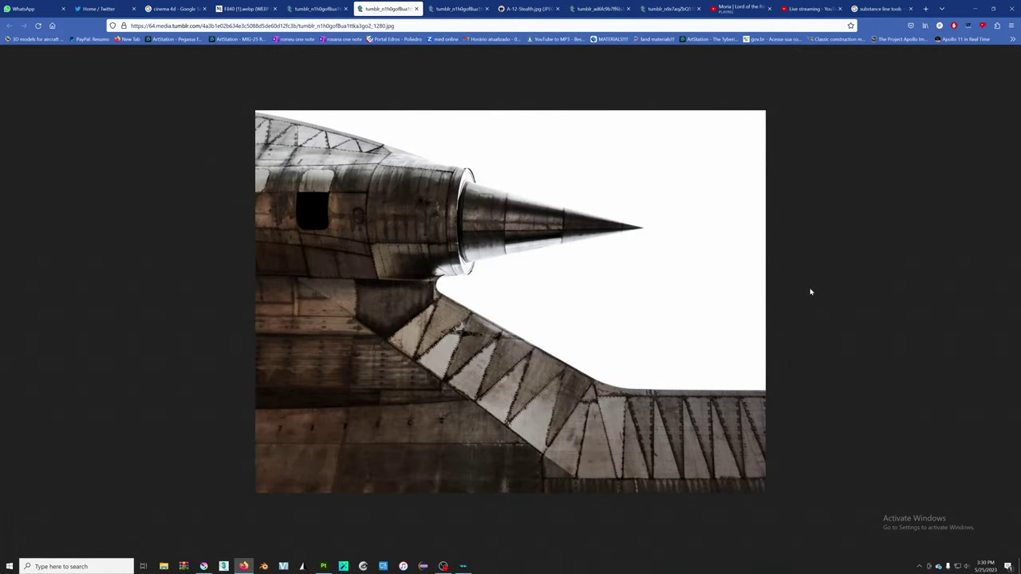
left_click(318, 9)
left_click(248, 11)
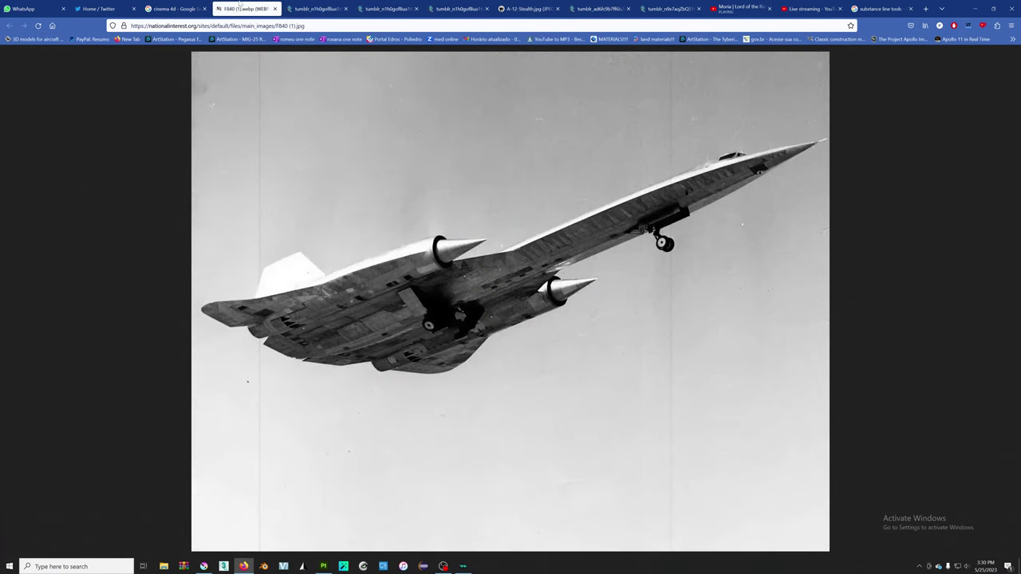
left_click(177, 9)
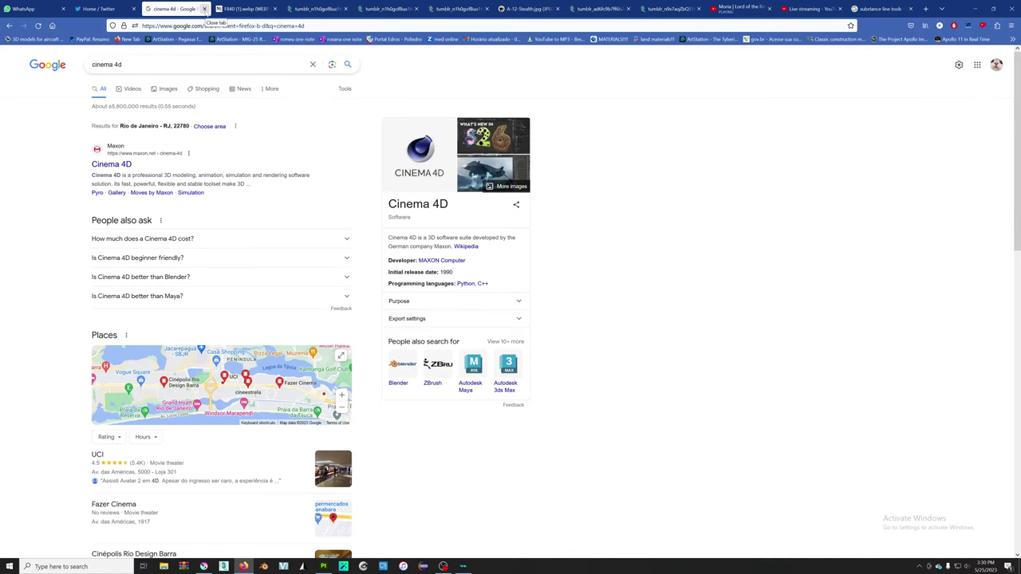
left_click(204, 9)
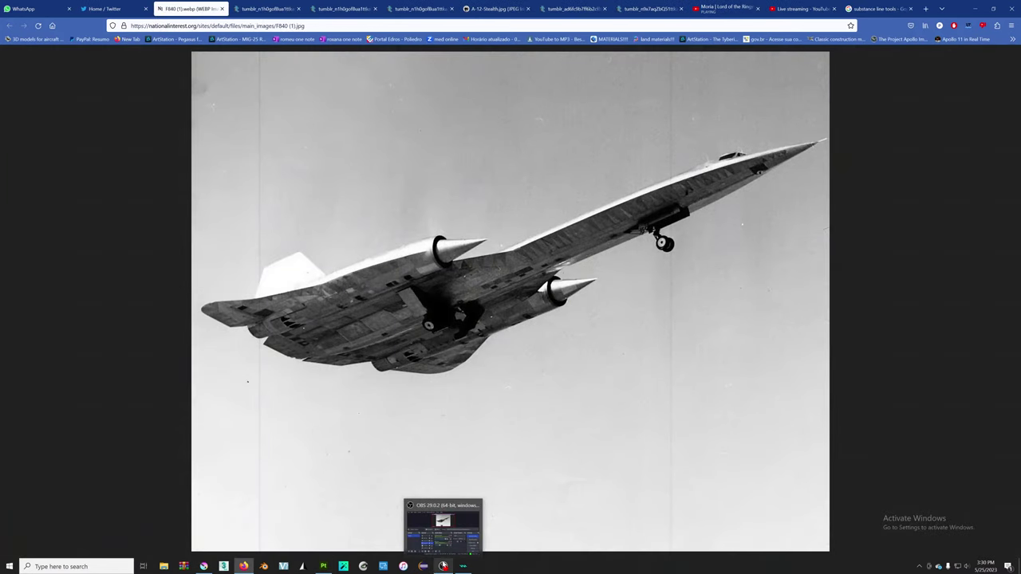
mouse_move(324, 566)
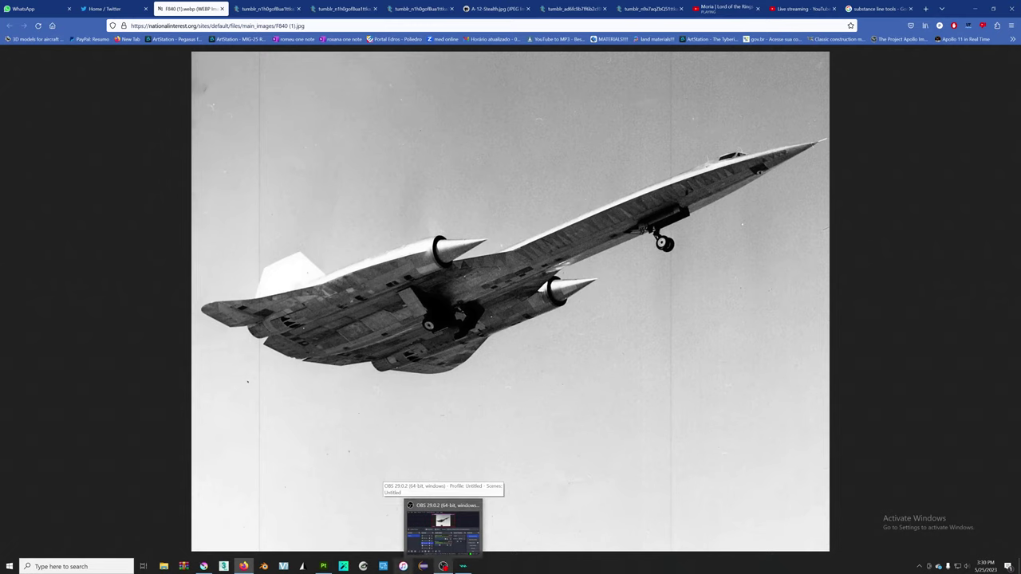
- Compare the hull in Substance Painter with the engine close-up reference
left_click(323, 567)
scroll(533, 149, "up", 2)
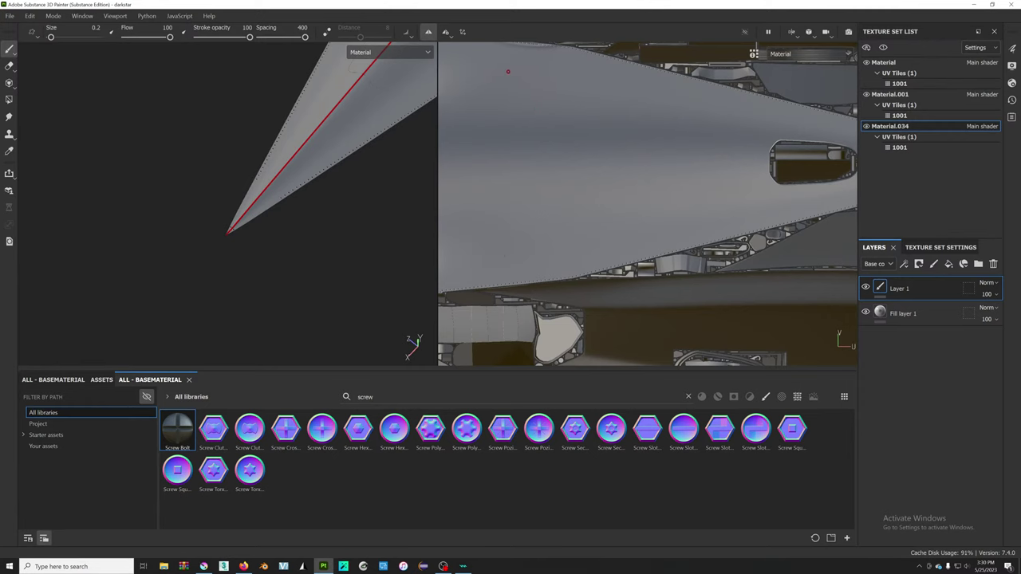
scroll(643, 208, "down", 2)
scroll(643, 207, "down", 2)
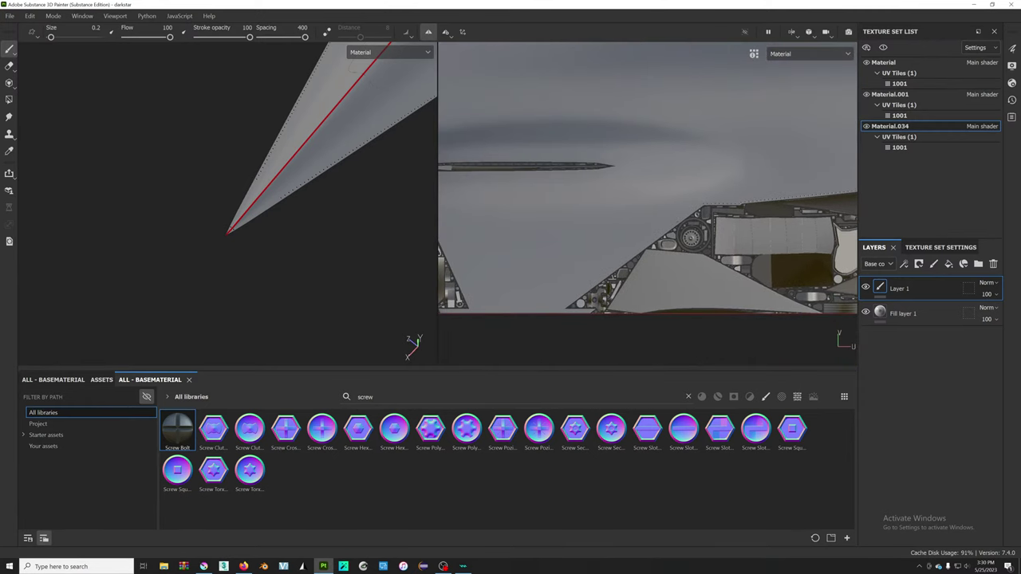
key("alt+Tab")
left_click(367, 14)
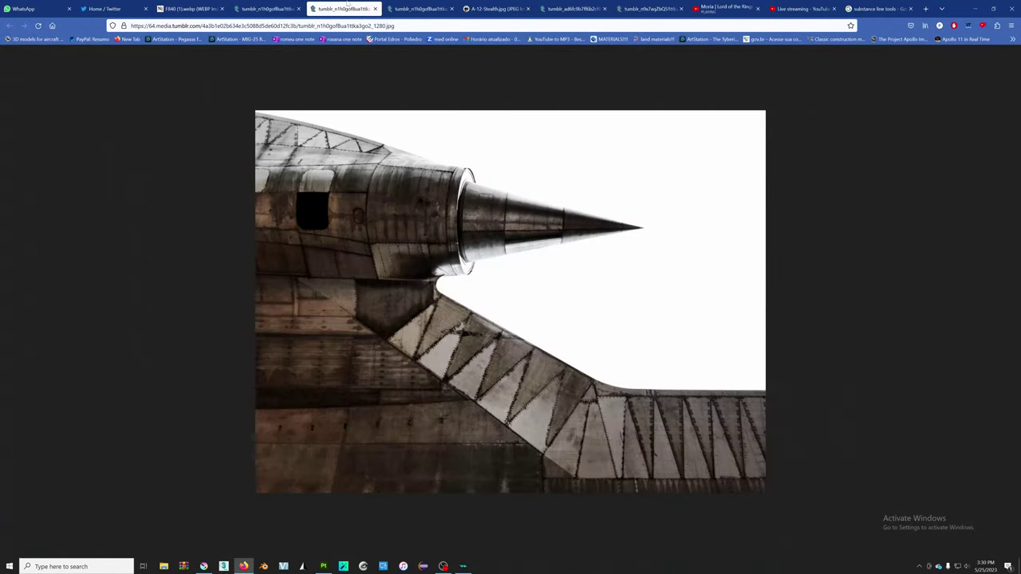
key("alt+Tab")
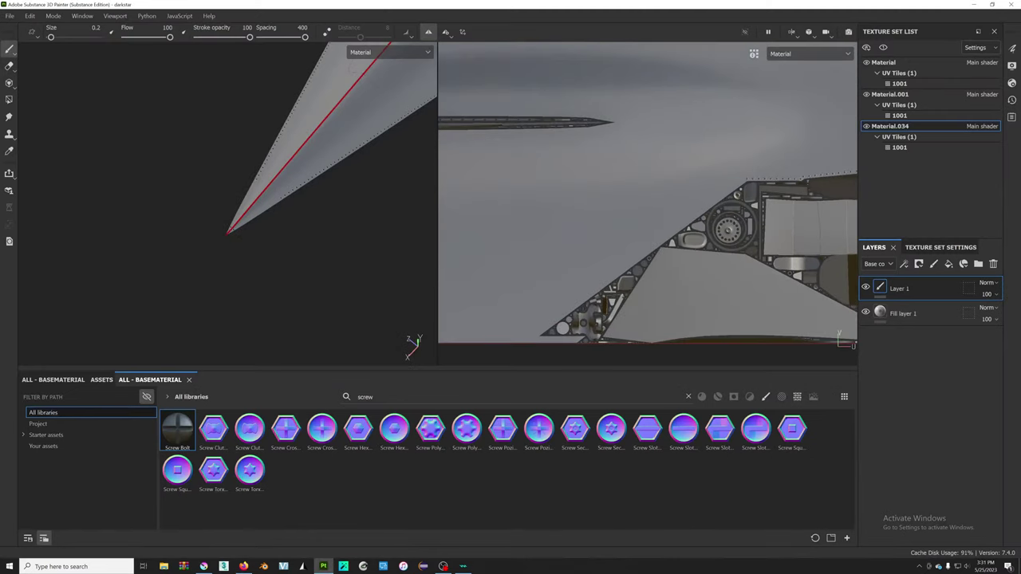
- Inspect the Screw Bolt asset, then search the shelf for 'line' to show Bevel Line and Line Stripes
right_click(177, 429)
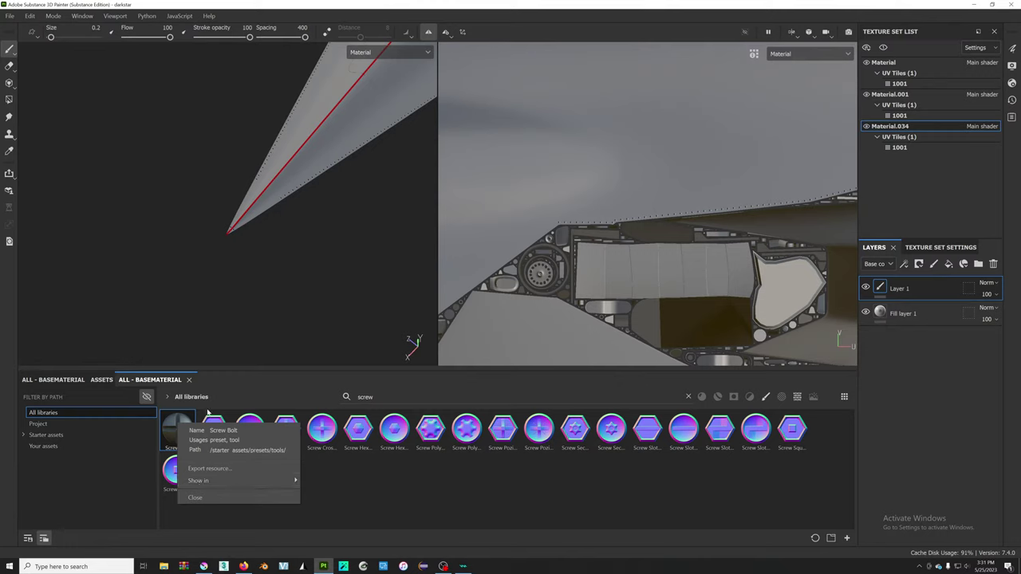
left_click(333, 401)
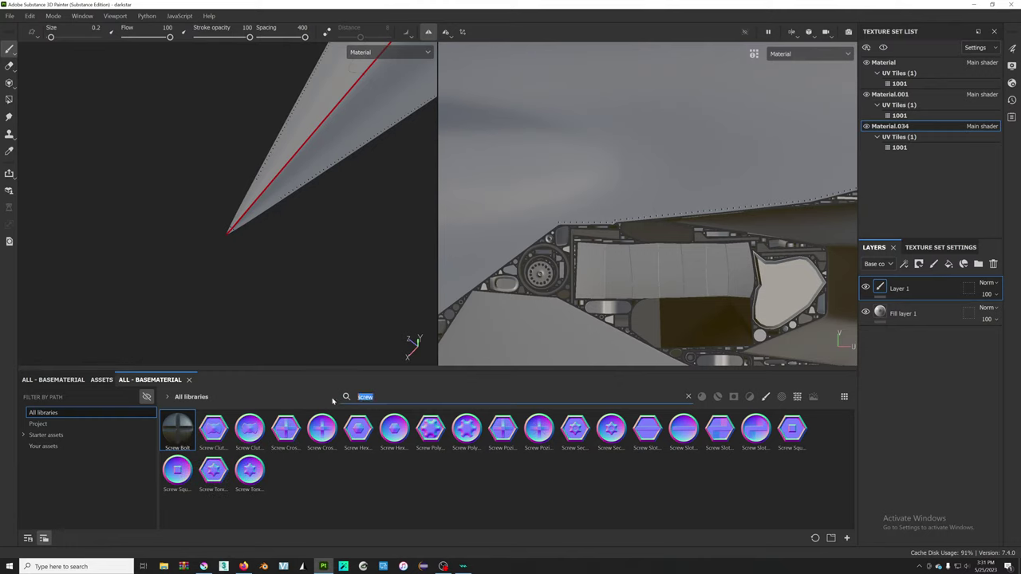
type("line")
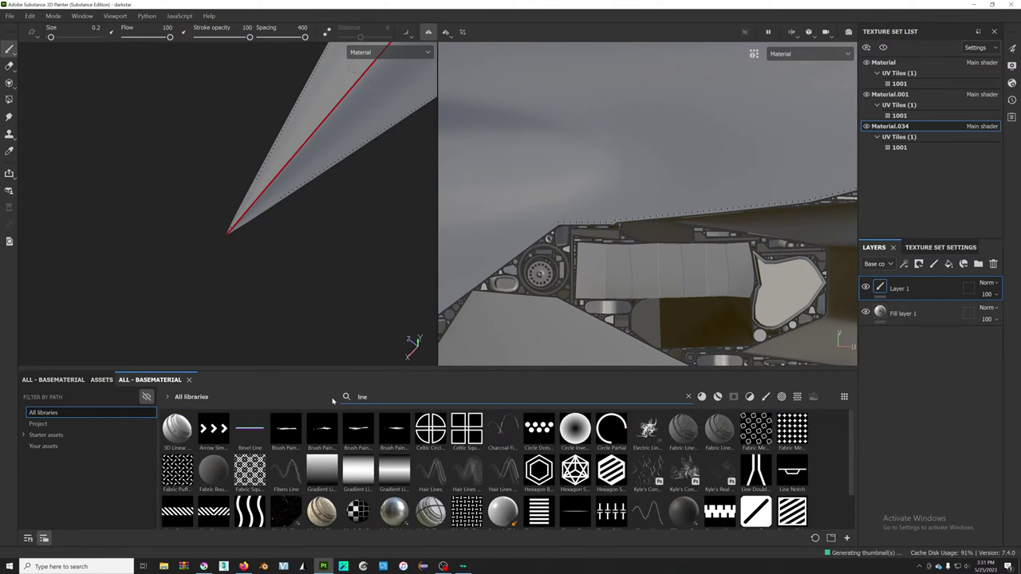
scroll(487, 441, "down", 1)
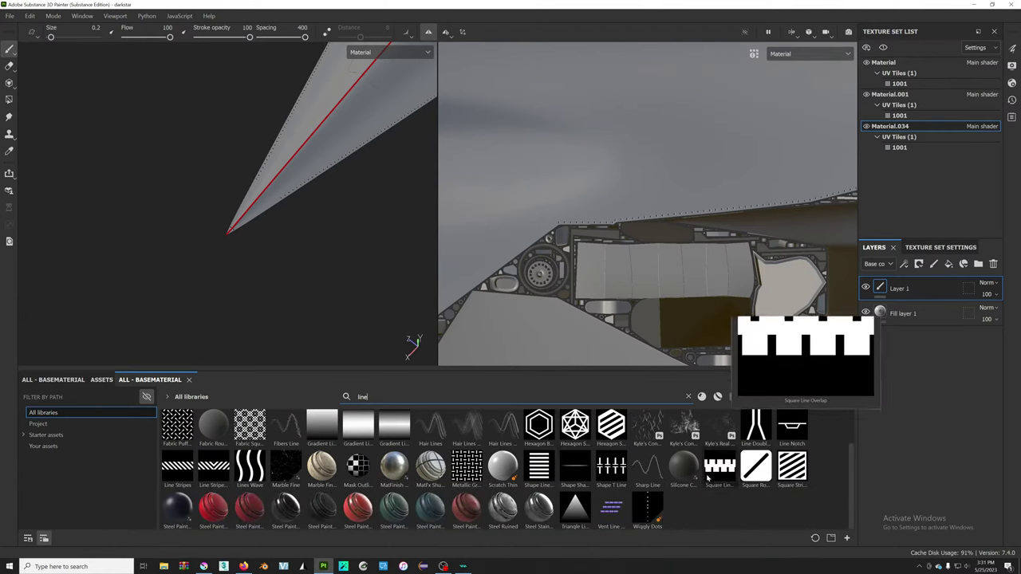
mouse_move(394, 469)
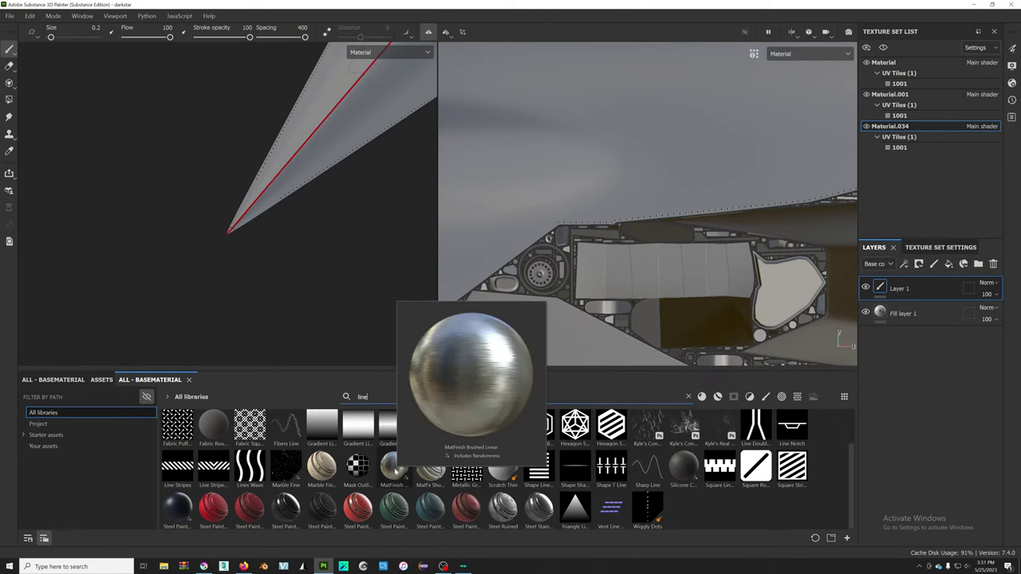
scroll(396, 471, "up", 1)
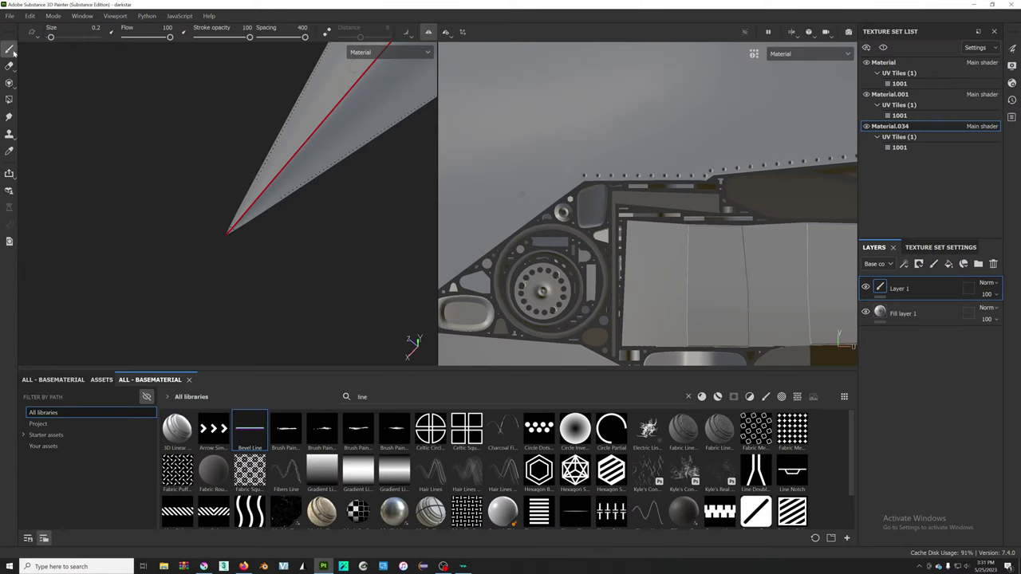
mouse_move(10, 48)
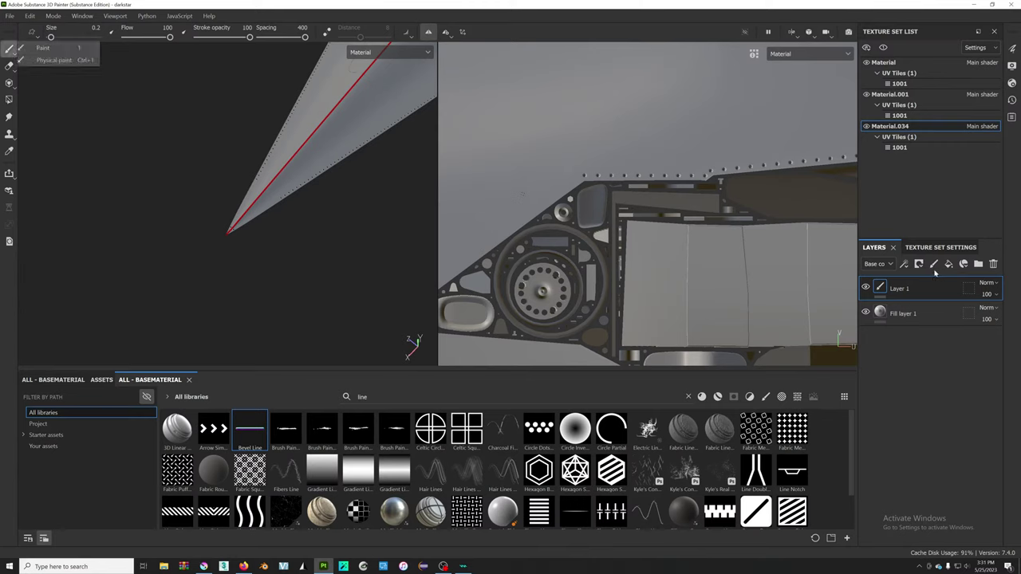
- Add Layer 2, try a stroke on it, then delete it so Layer 1 is on top
left_click(934, 264)
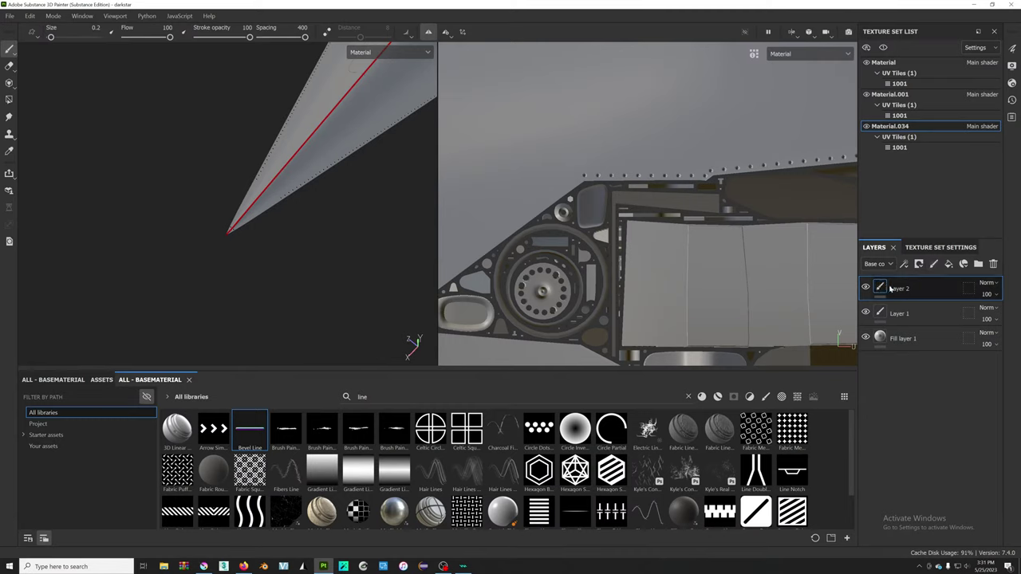
left_click(888, 291)
left_click(628, 124, "shift")
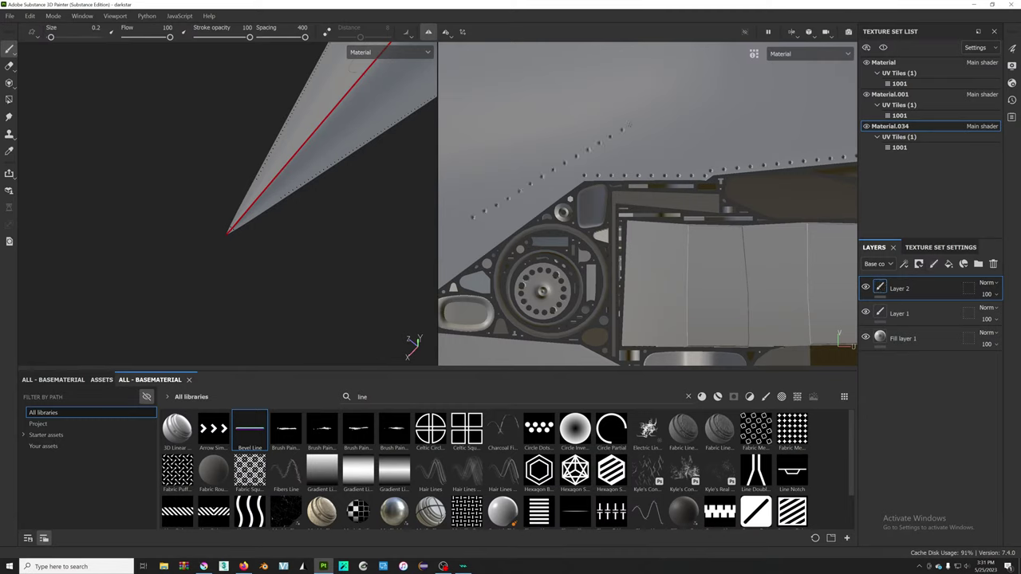
middle_click_drag(646, 142, 614, 170)
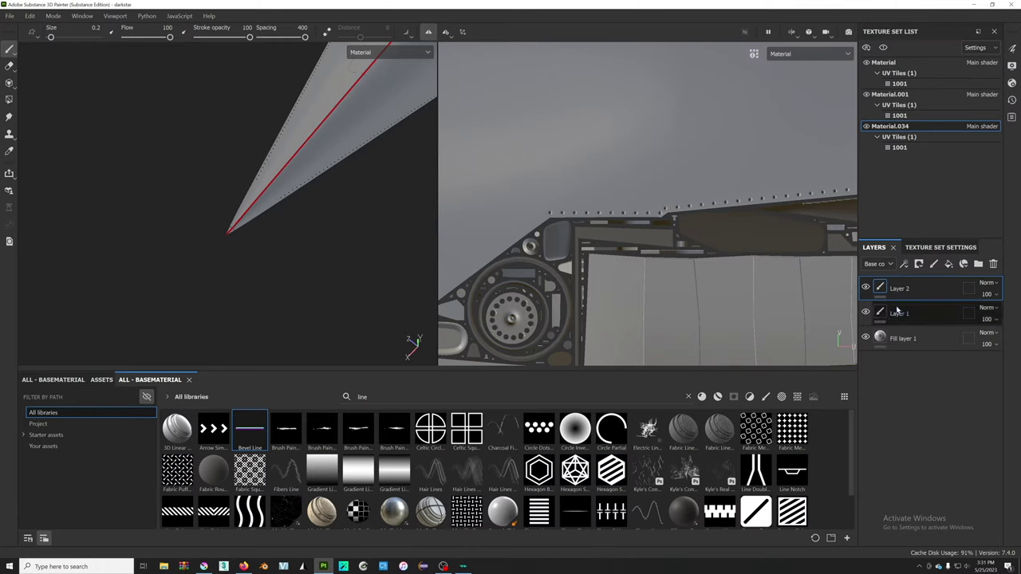
left_click(993, 264)
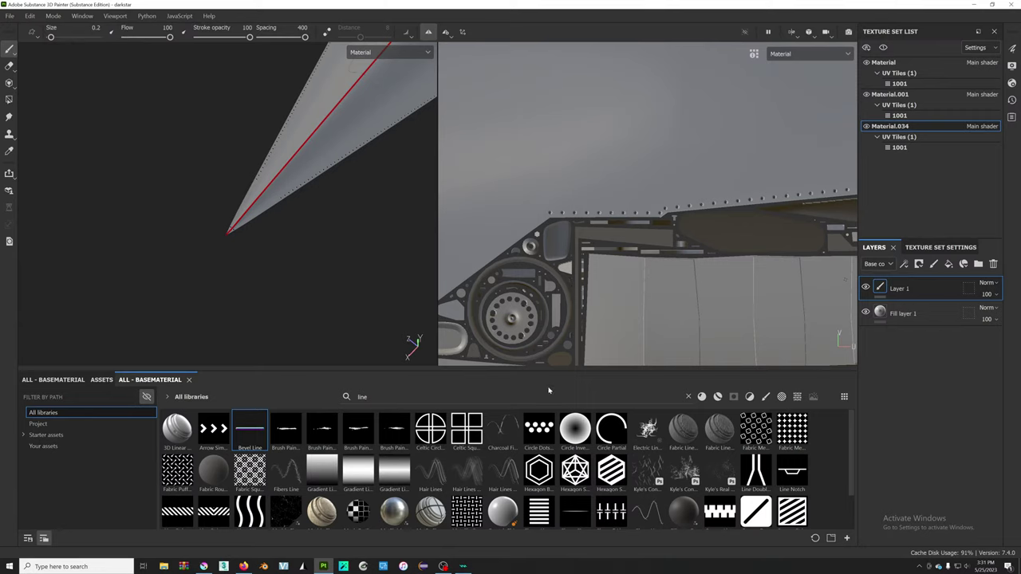
- Search the asset shelf for 'brush' and scroll through results like Leaf Curved, Pencil and Pollock
scroll(439, 511, "down", 1)
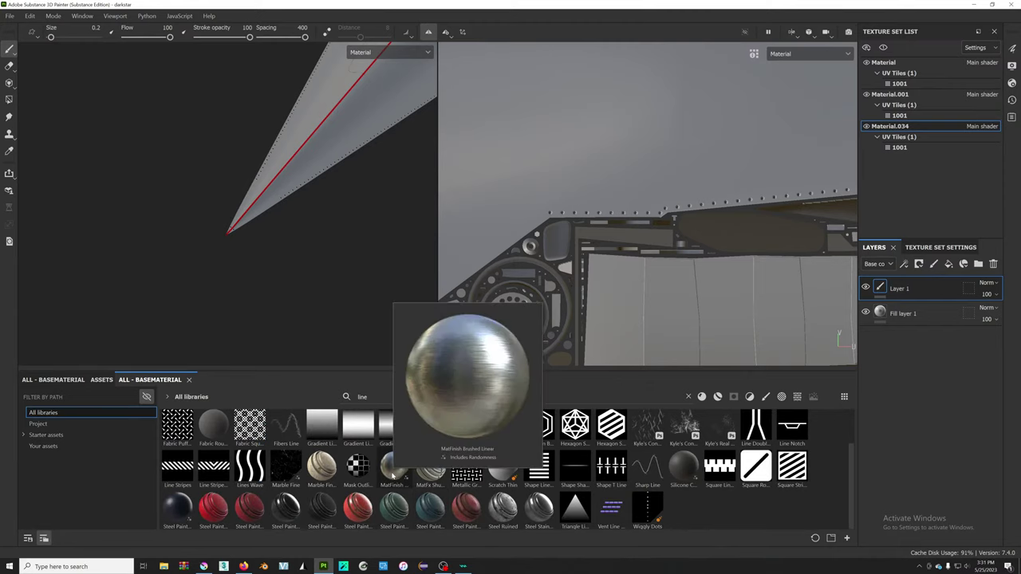
scroll(393, 477, "up", 1)
left_click(346, 398)
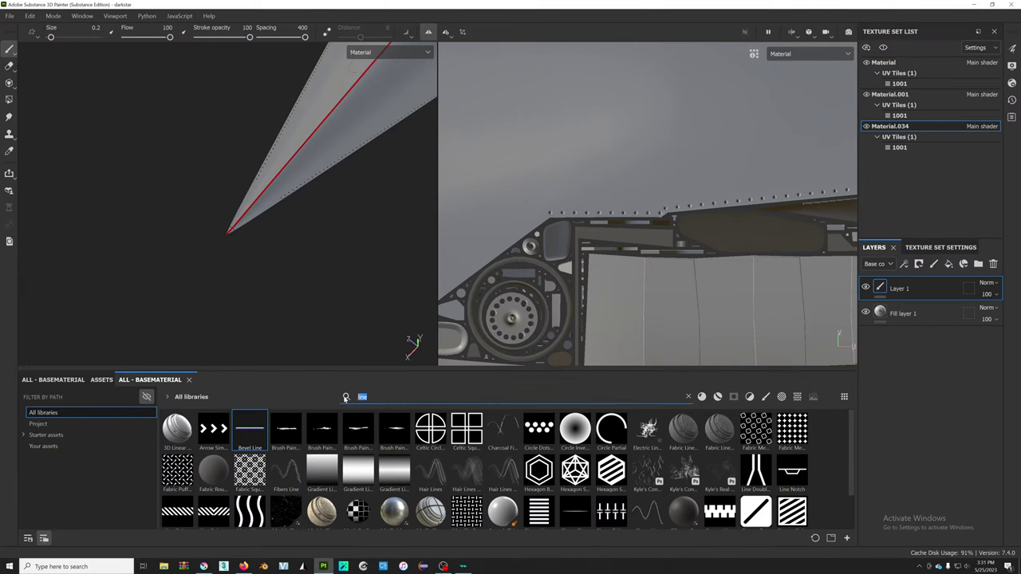
type("brush")
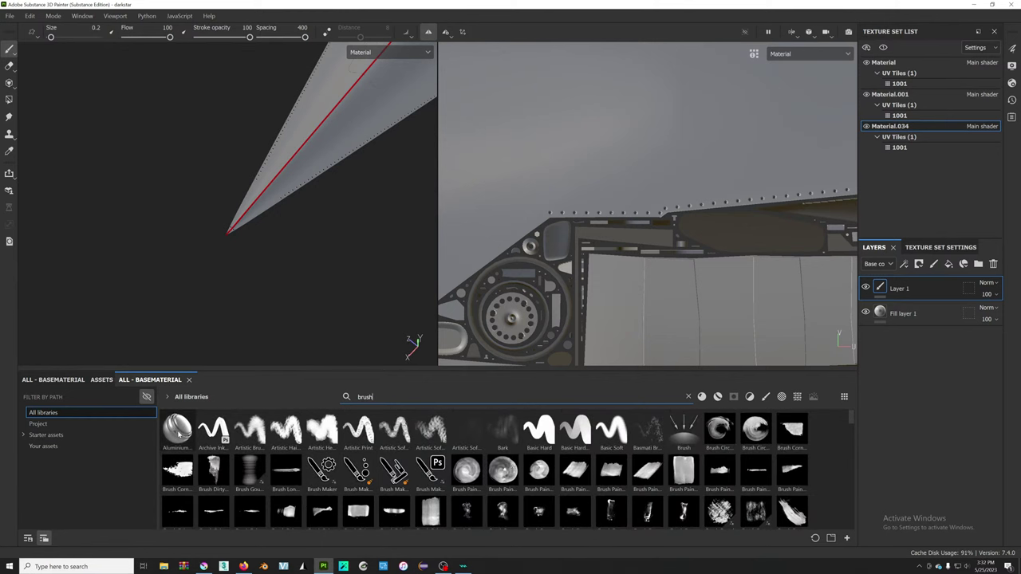
mouse_move(177, 430)
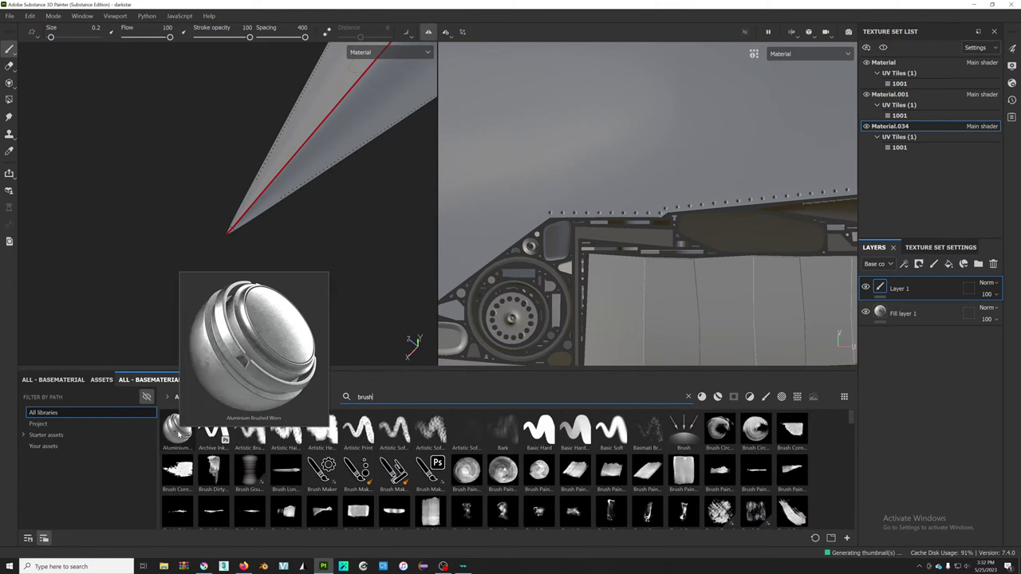
scroll(178, 433, "down", 5)
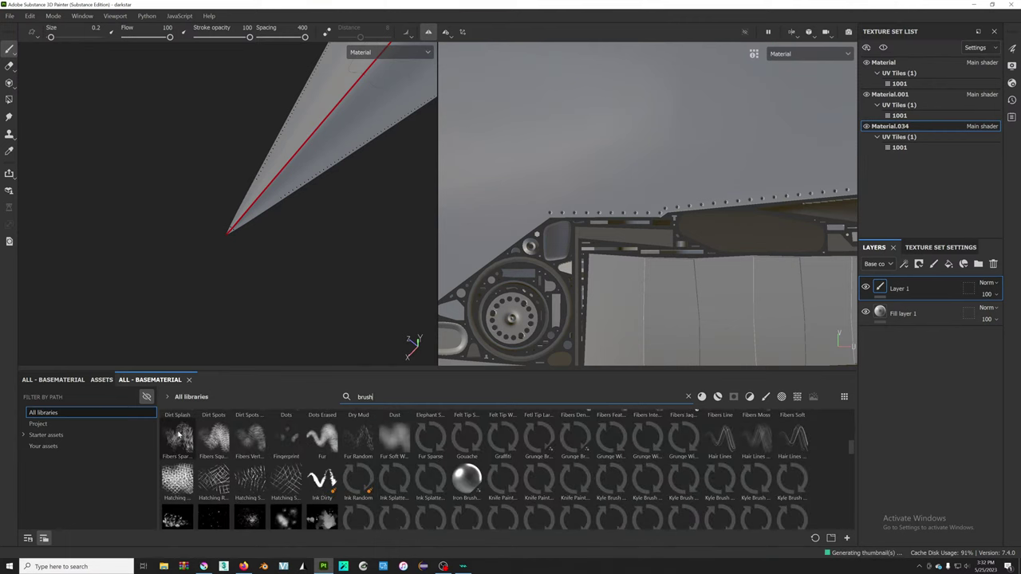
scroll(210, 433, "down", 3)
scroll(244, 437, "down", 3)
scroll(287, 447, "down", 3)
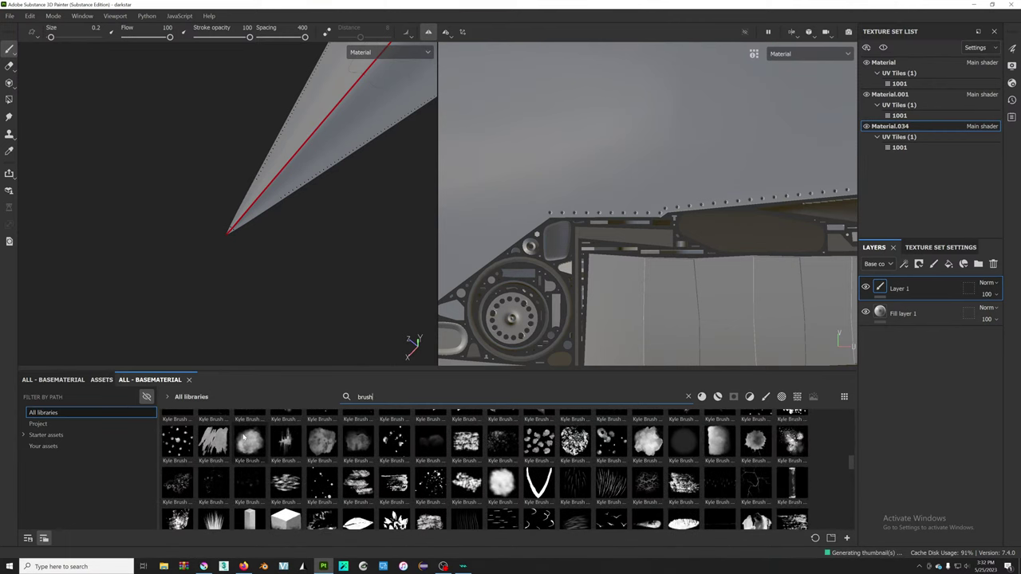
scroll(335, 455, "down", 3)
scroll(382, 463, "down", 2)
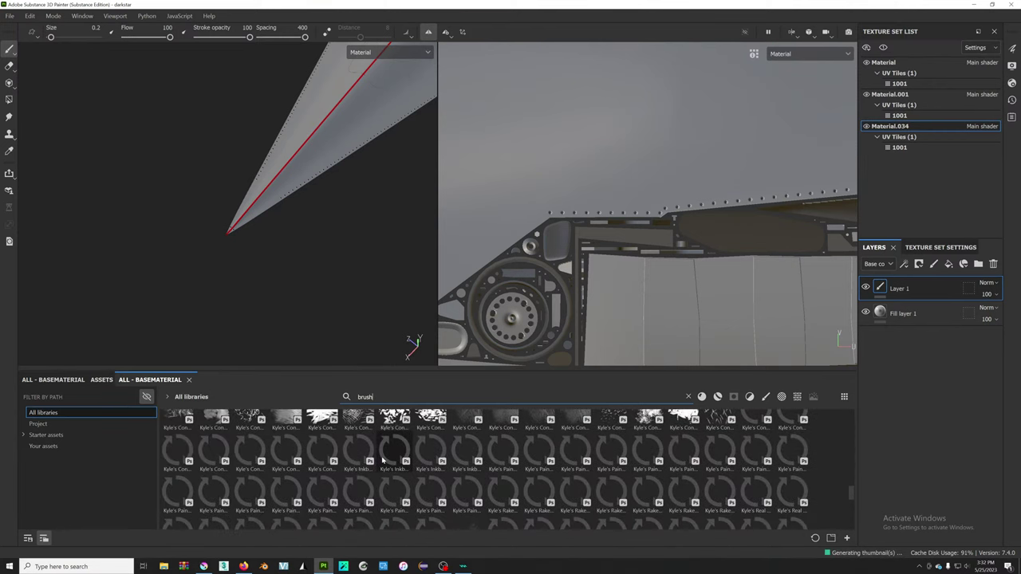
scroll(383, 460, "down", 3)
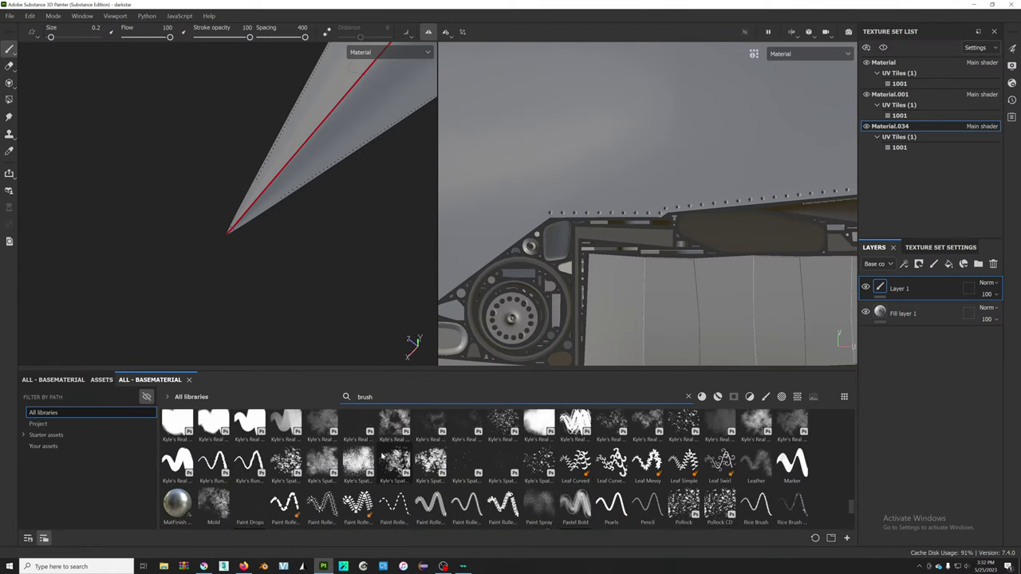
- Pick a panel-line brush at size 0.5 and undo the test stroke
left_click(177, 461)
scroll(543, 201, "up", 2)
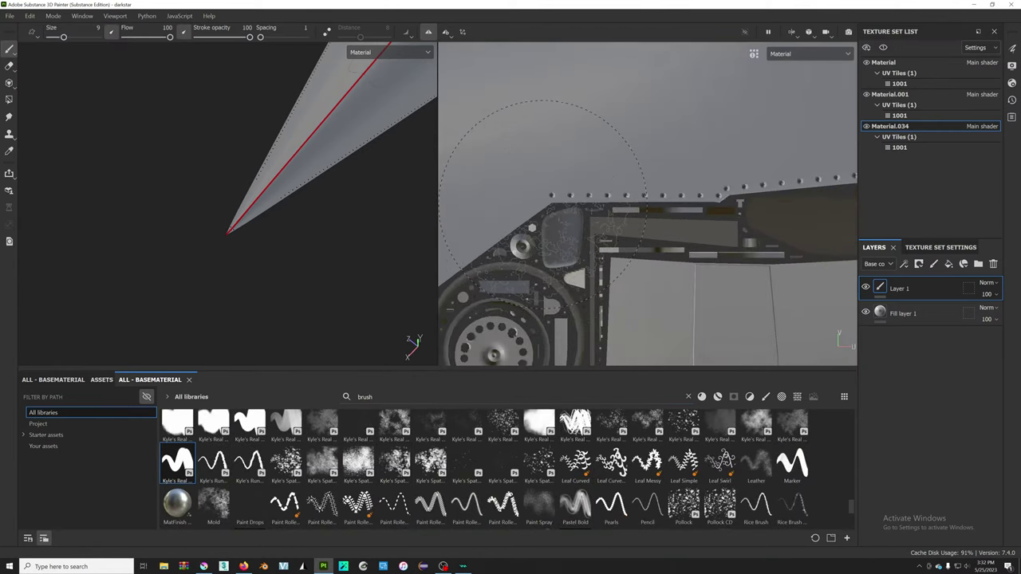
left_click(99, 28)
type("0.5")
key("Return")
mouse_move(478, 185)
left_mouse_down()
mouse_move(756, 144)
mouse_move(604, 97)
mouse_move(664, 137)
left_mouse_up()
scroll(664, 137, "up", 2)
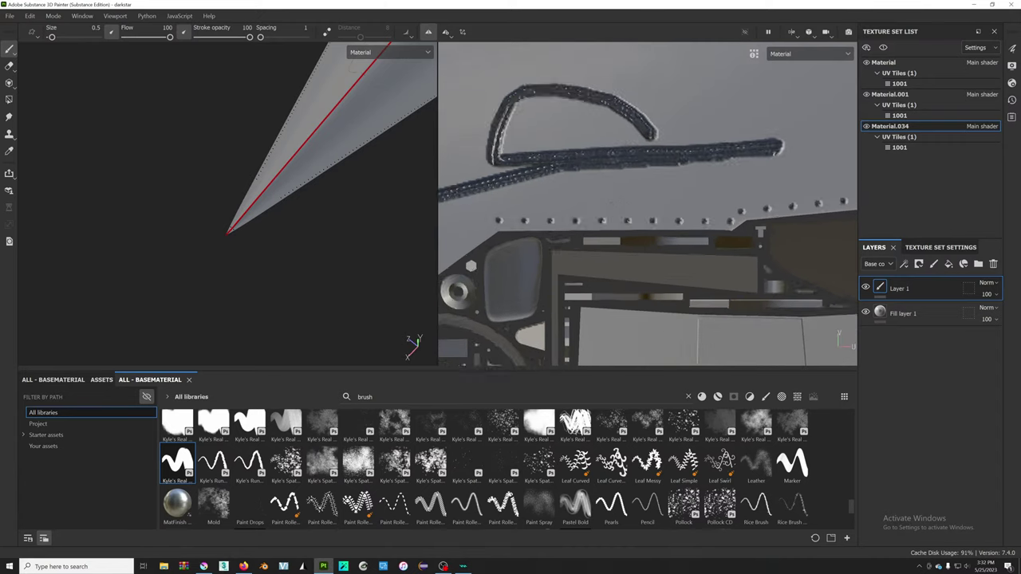
key("ctrl+z")
key("ctrl+z")
key("ctrl+y")
key("ctrl+z")
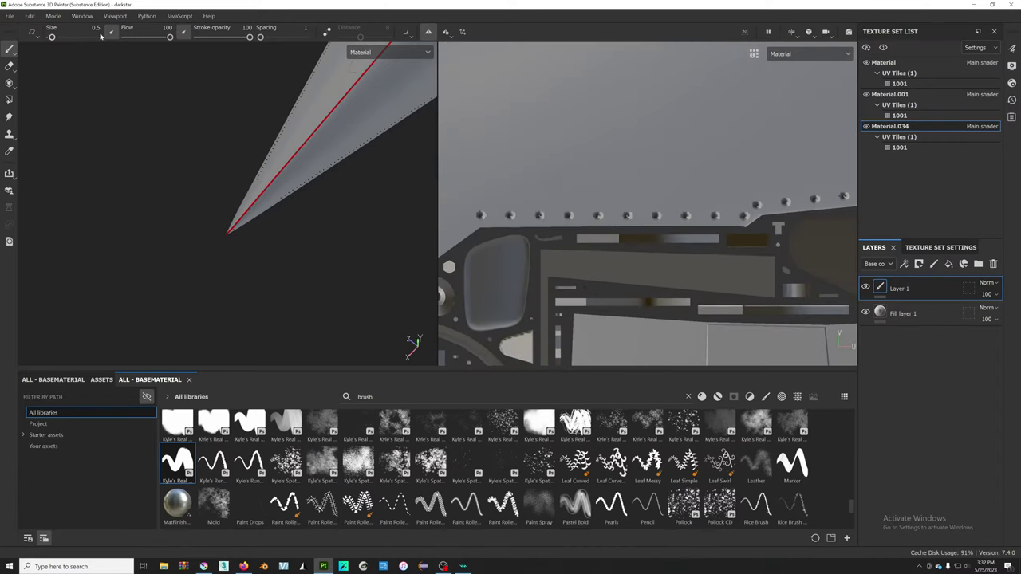
- Shrink the brush size to 0.25, then 0.1, and test strokes near the rivets
double_click(95, 28)
type("0.25")
key("Return")
double_click(95, 28)
type("0.1")
key("Return")
left_click_drag(581, 186, 753, 169)
left_click_drag(742, 212, 804, 150)
key("ctrl+z")
- Add a new Layer 2 and start a straight line along the rivet row
left_click(933, 264)
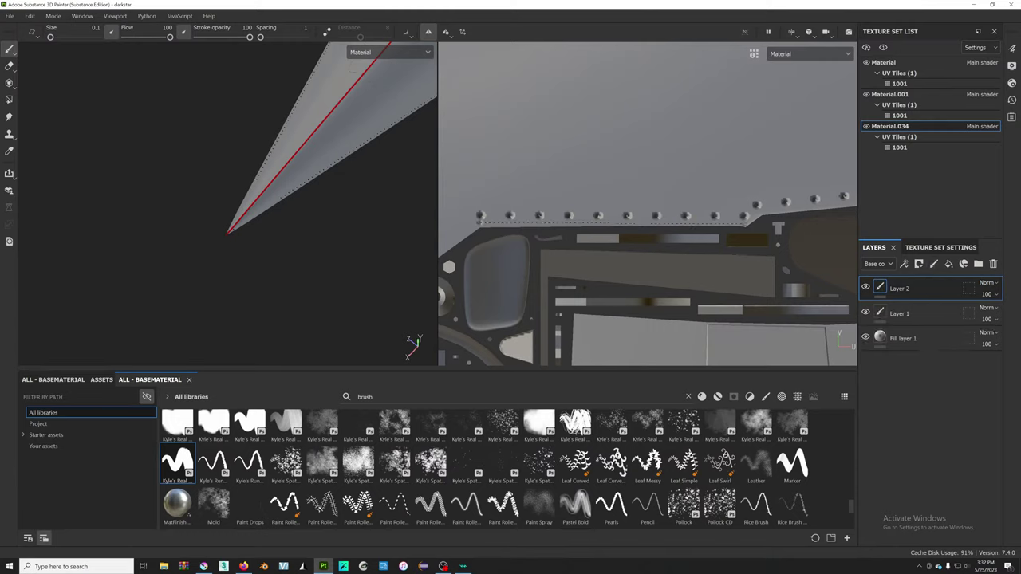
left_click(750, 218, "shift")
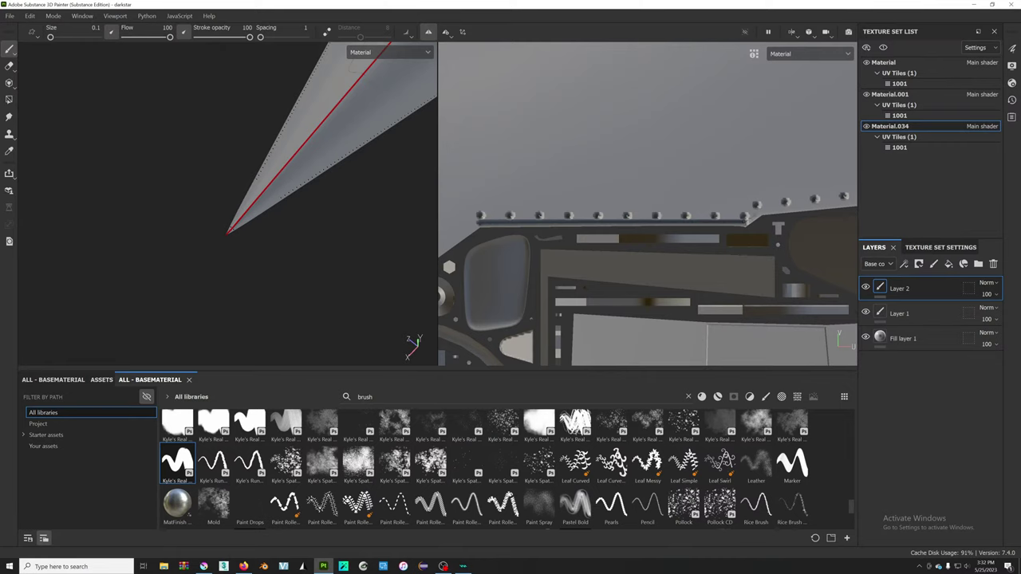
left_click_drag(746, 215, 545, 236, "alt")
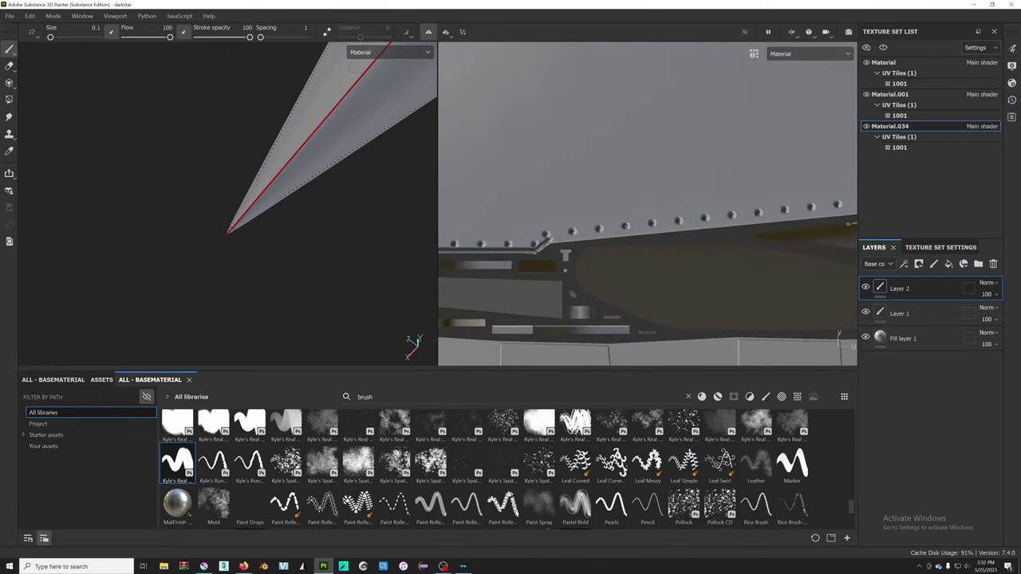
key("shift")
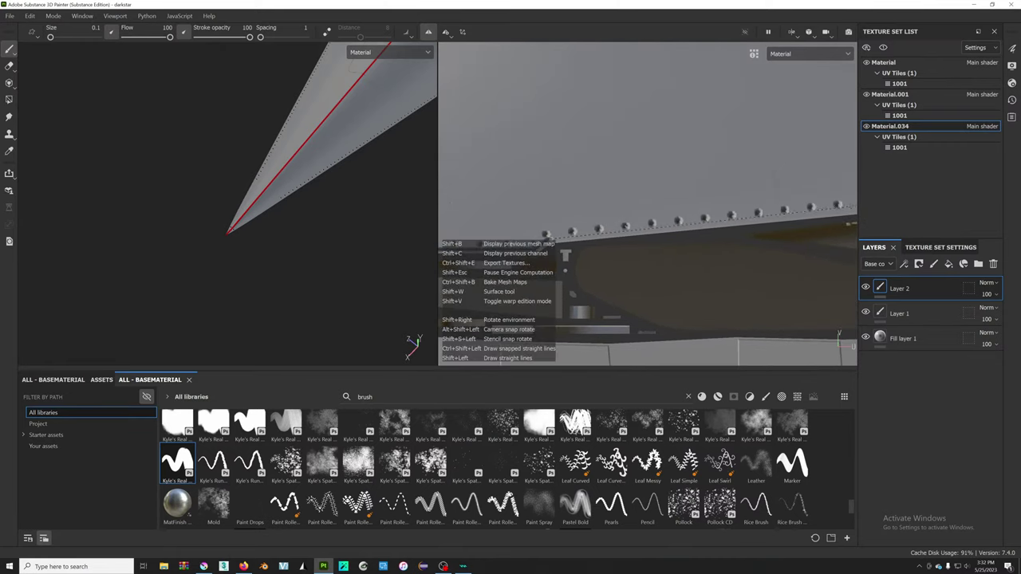
left_click_drag(564, 255, 431, 295, "alt")
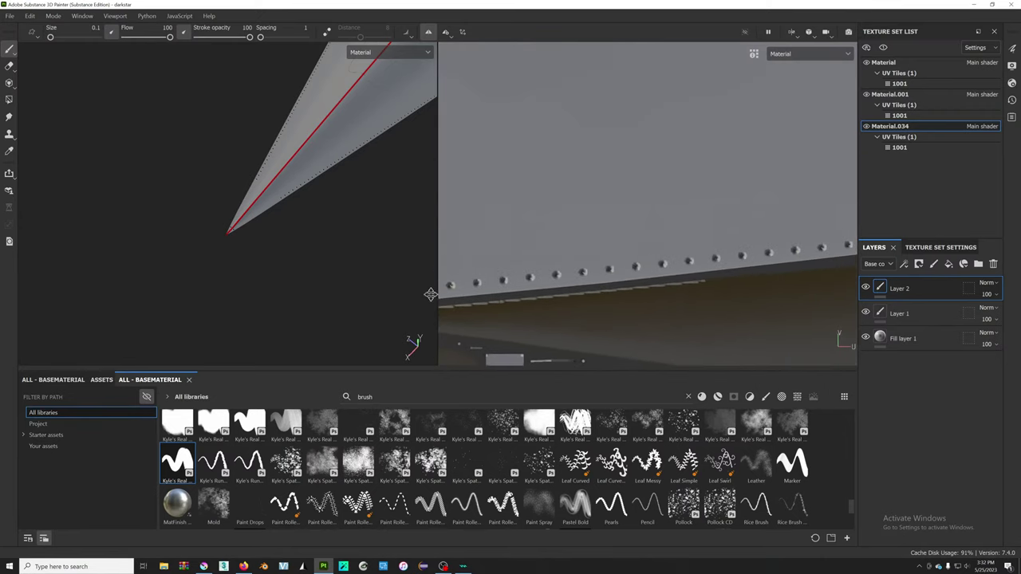
left_click_drag(639, 200, 607, 209, "alt")
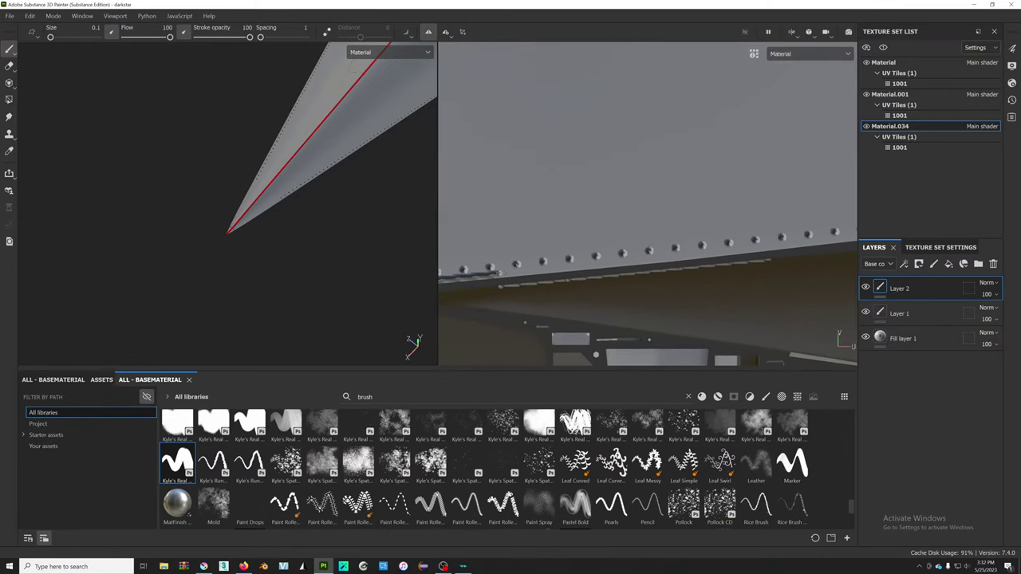
- Follow the sloping hull rivet row to frame the large riveted panel
key("shift")
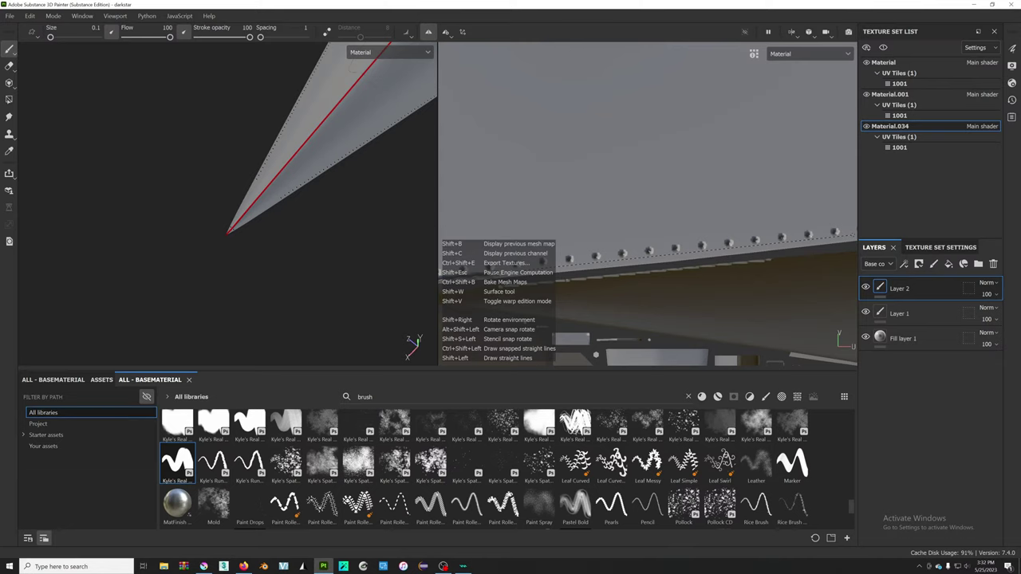
left_click_drag(638, 239, 614, 251, "alt")
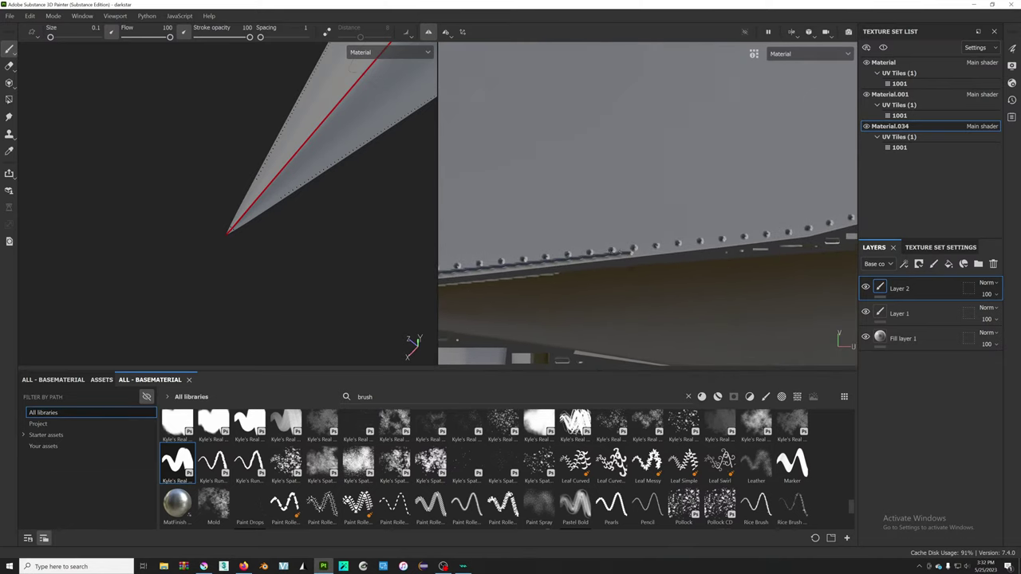
key("shift")
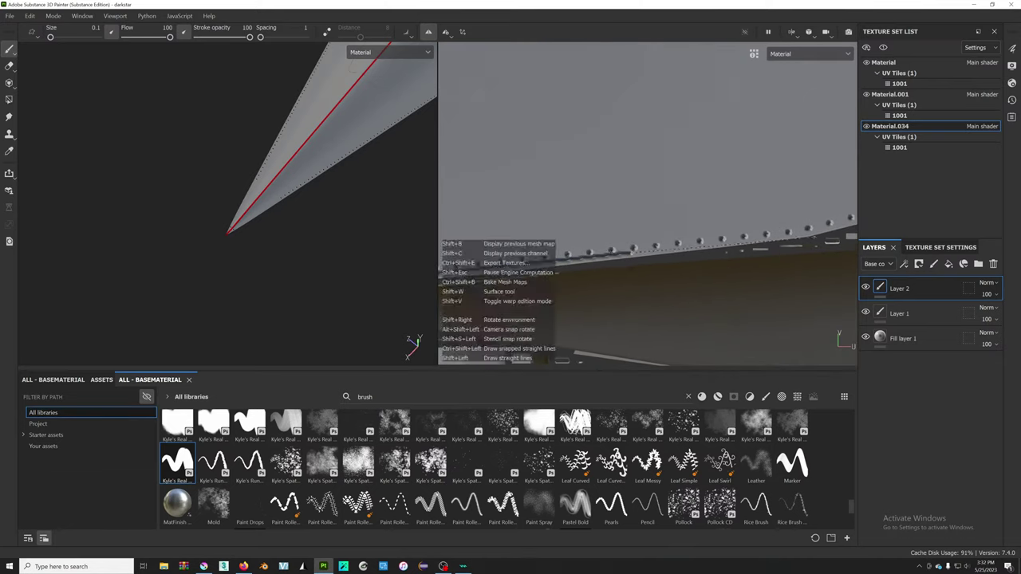
left_click_drag(647, 239, 622, 252, "alt")
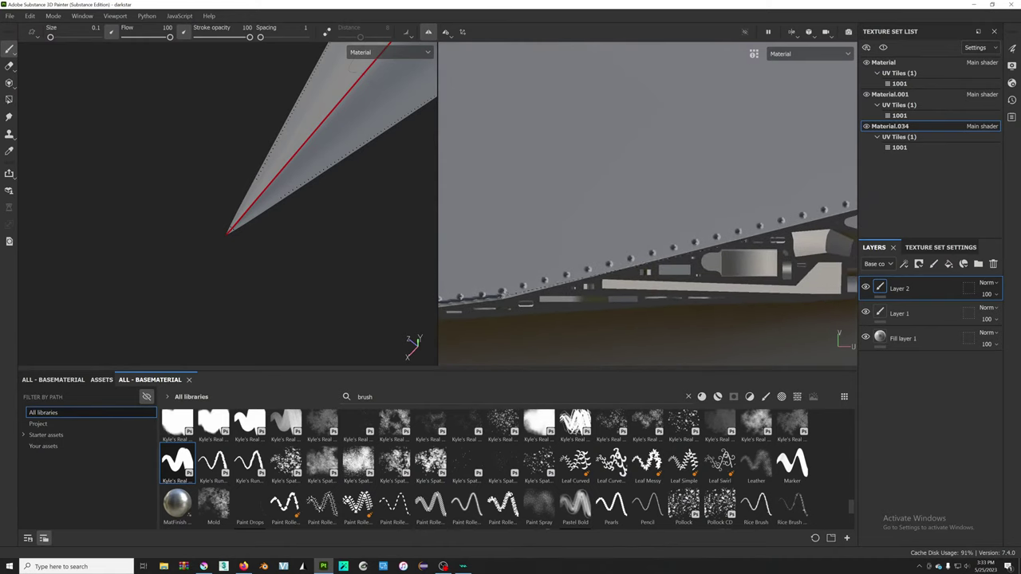
key("shift")
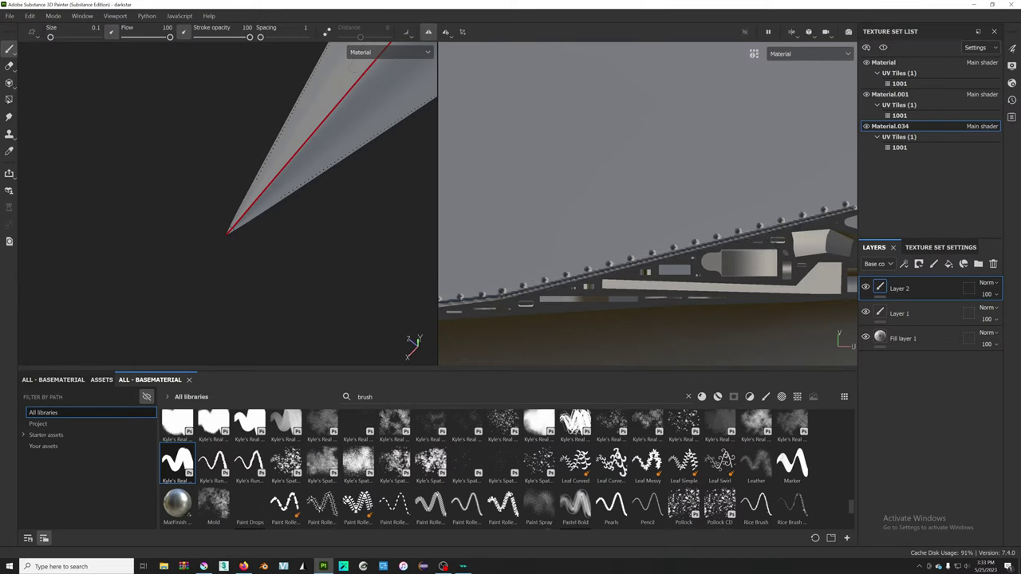
left_click_drag(647, 240, 631, 255, "alt")
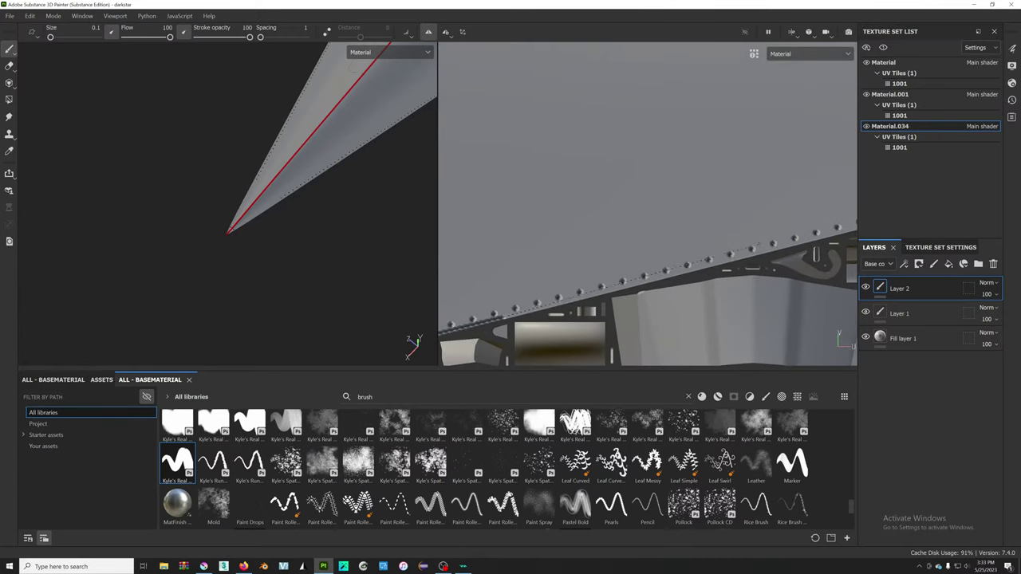
key("shift")
left_click_drag(508, 360, 501, 321, "alt")
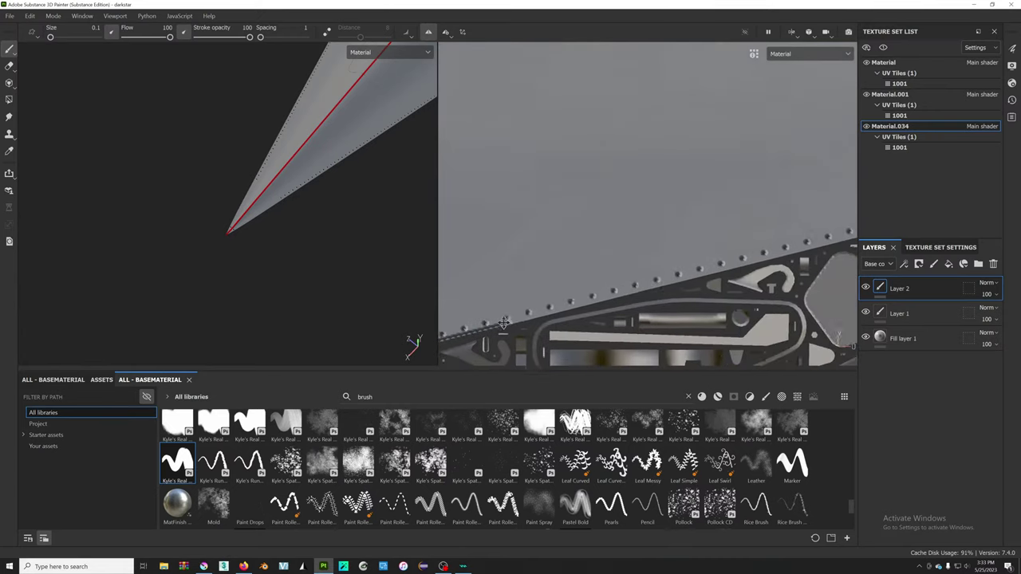
key("shift")
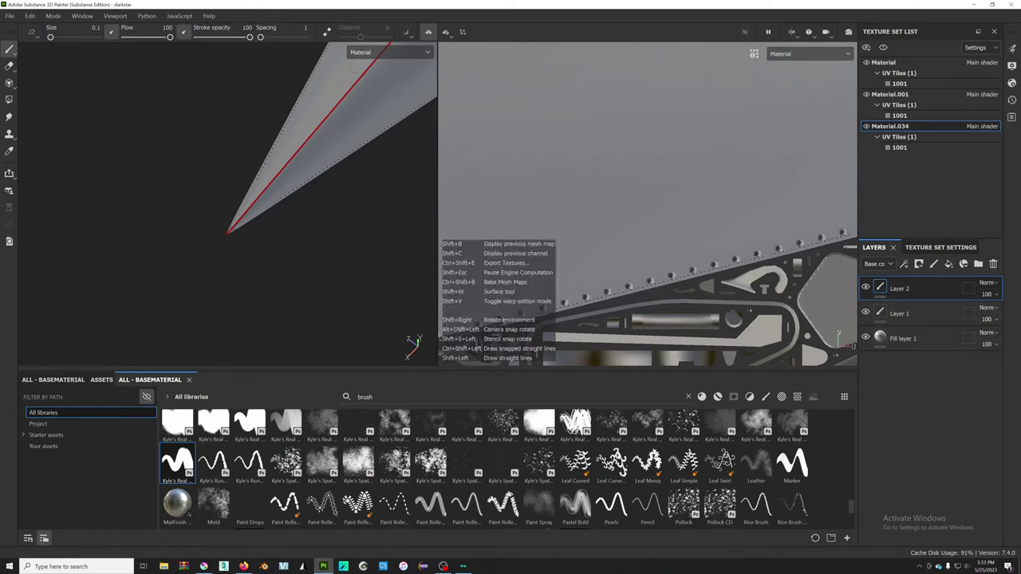
left_click_drag(511, 319, 479, 304, "alt")
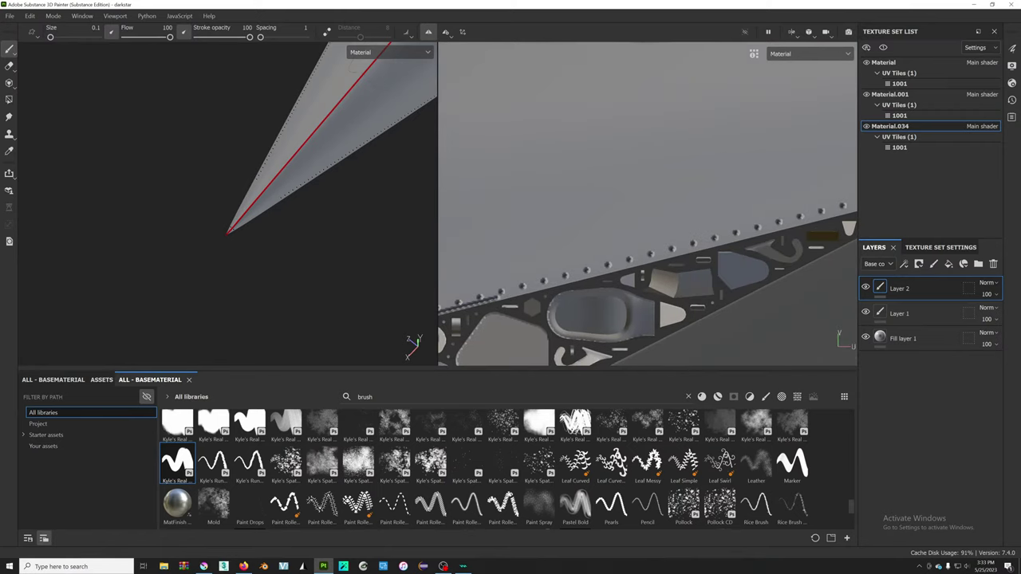
key("shift")
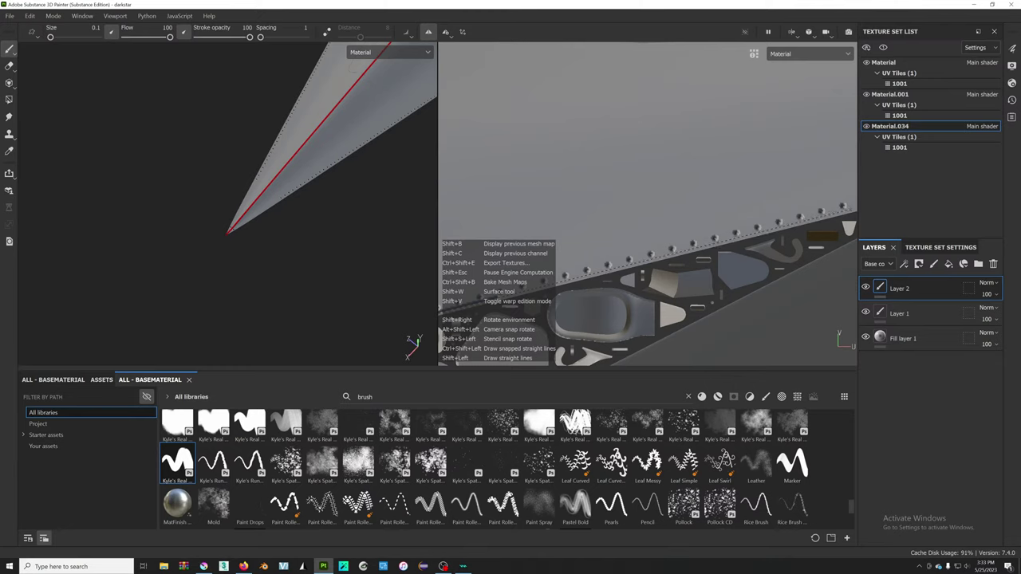
middle_click_drag(479, 303, 503, 301)
key("shift")
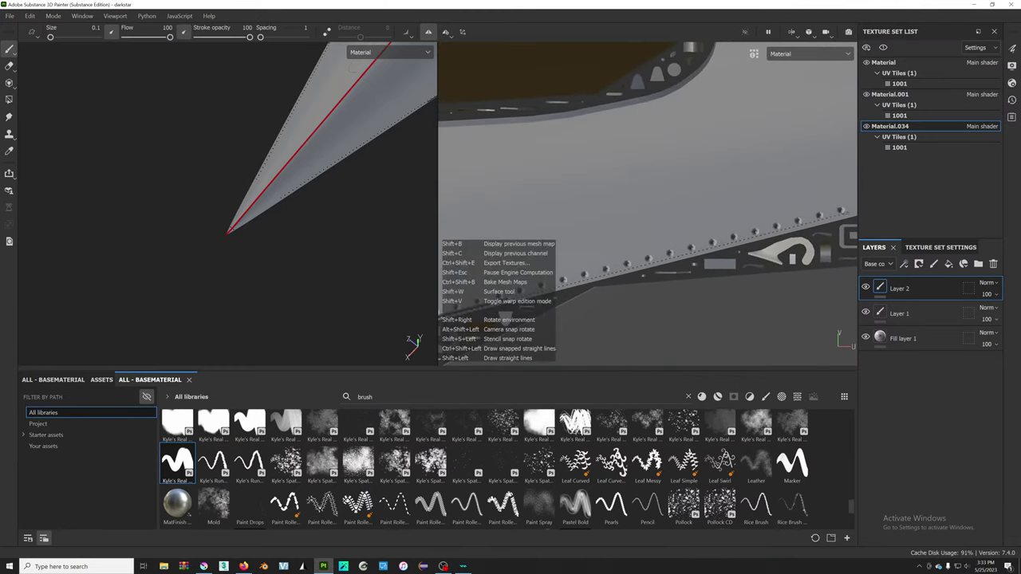
middle_click_drag(502, 301, 479, 319)
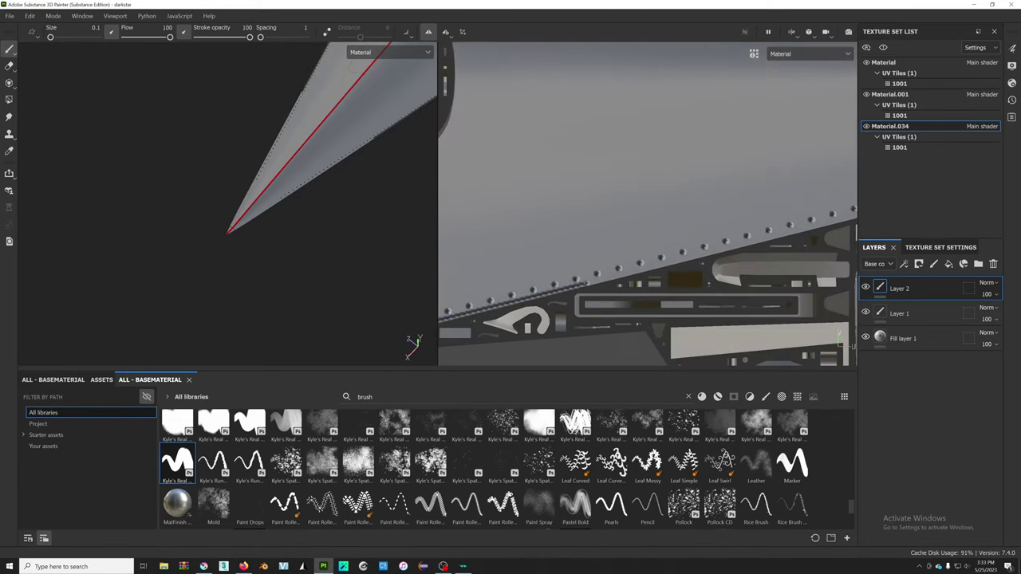
key("shift")
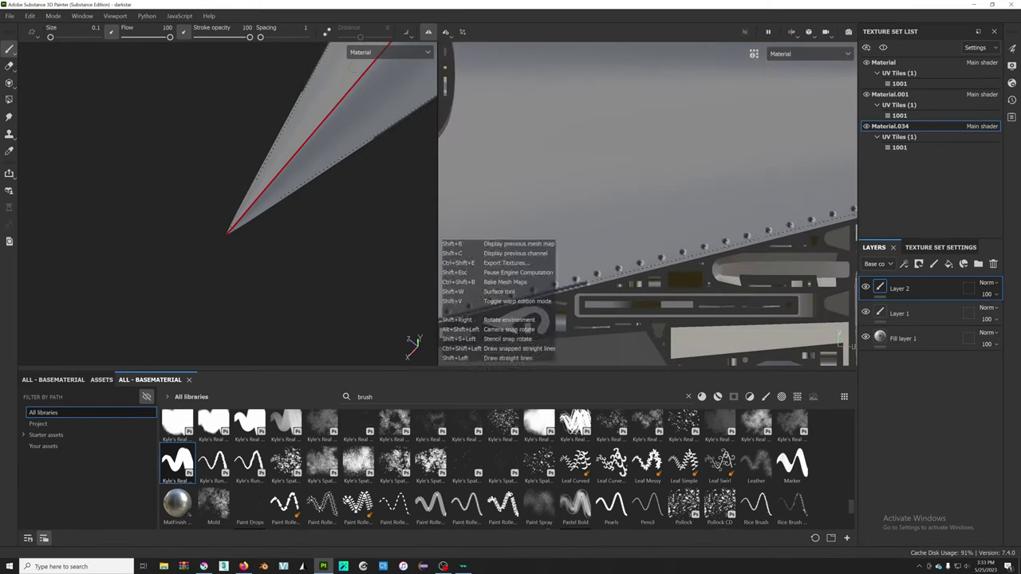
middle_click_drag(639, 239, 684, 50)
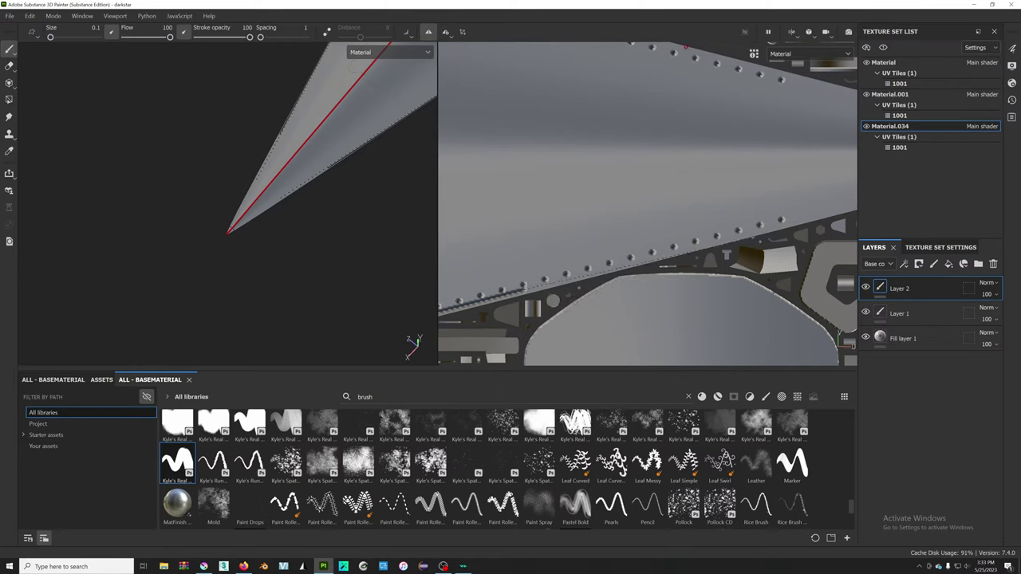
- Paint a straight vertical panel line and reposition the texture view
middle_click_drag(685, 50, 795, 88)
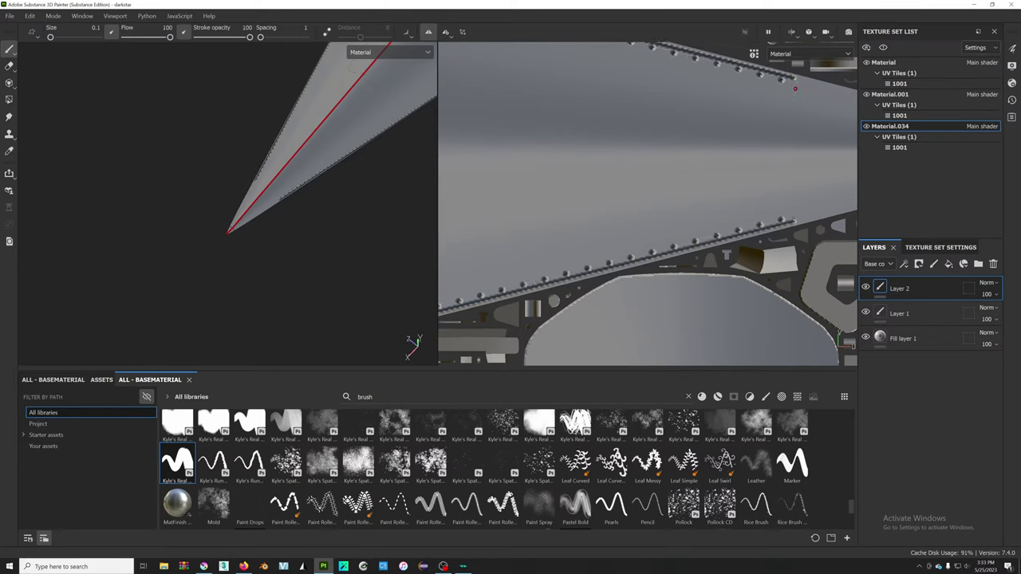
left_click(792, 79, "shift")
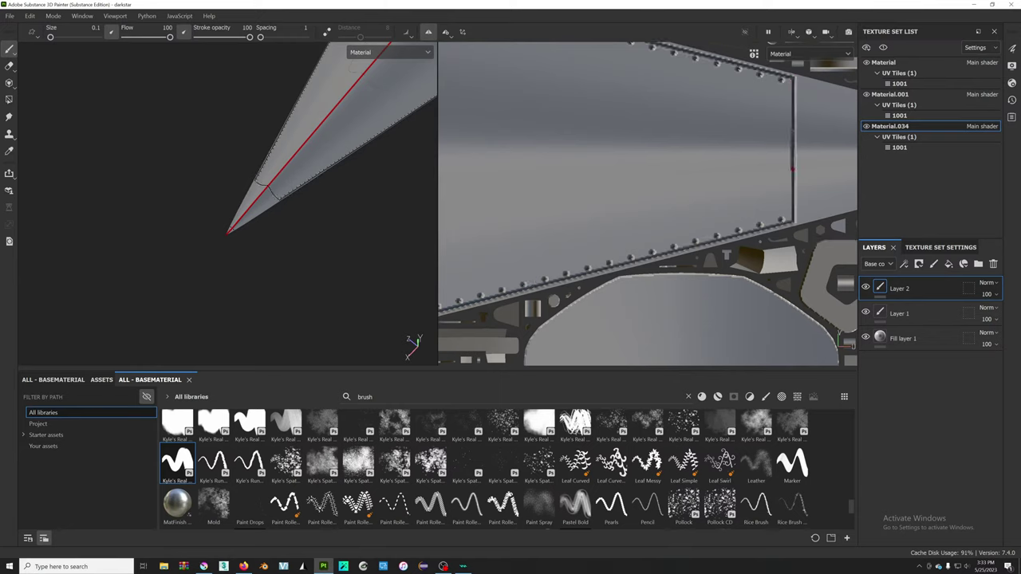
mouse_move(795, 77)
middle_mouse_down()
mouse_move(774, 114)
mouse_move(727, 133)
middle_mouse_up()
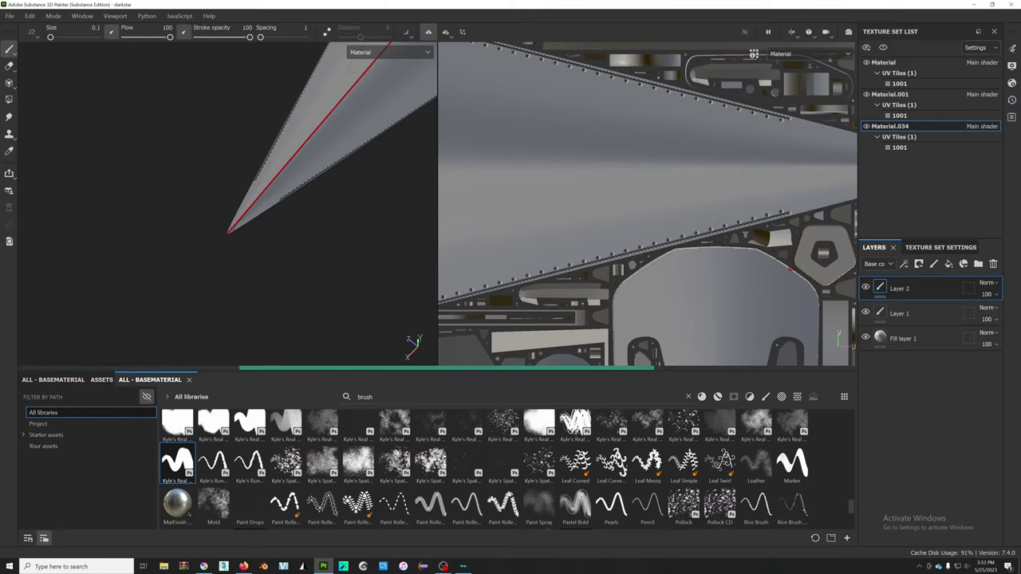
mouse_move(791, 269)
middle_mouse_down()
mouse_move(722, 241)
mouse_move(650, 238)
mouse_move(484, 44)
middle_mouse_up()
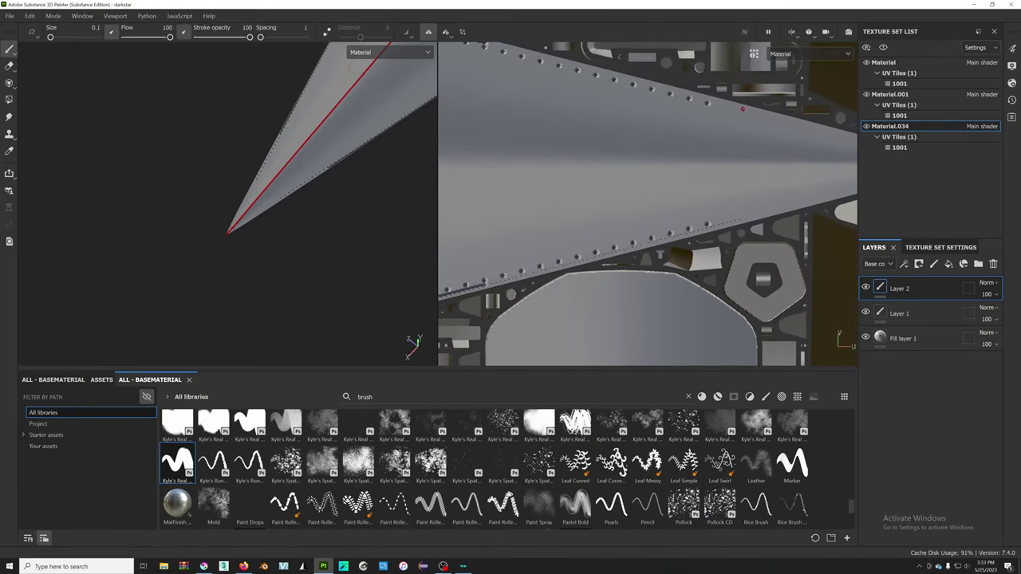
- Paint straight panel lines along the rivet row and down the panel
key("shift")
left_click(719, 102, "shift")
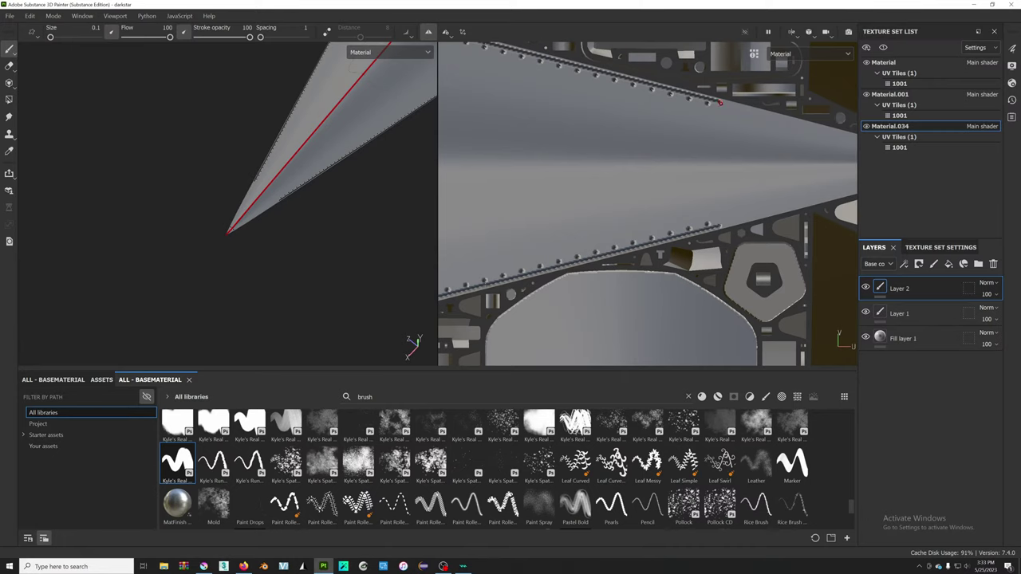
key("shift")
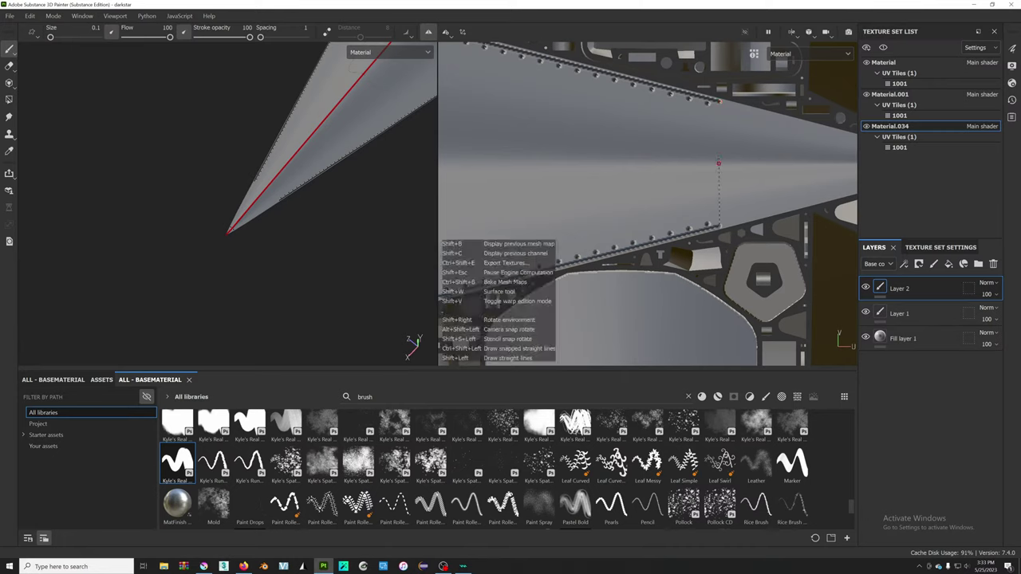
left_click(719, 226, "shift")
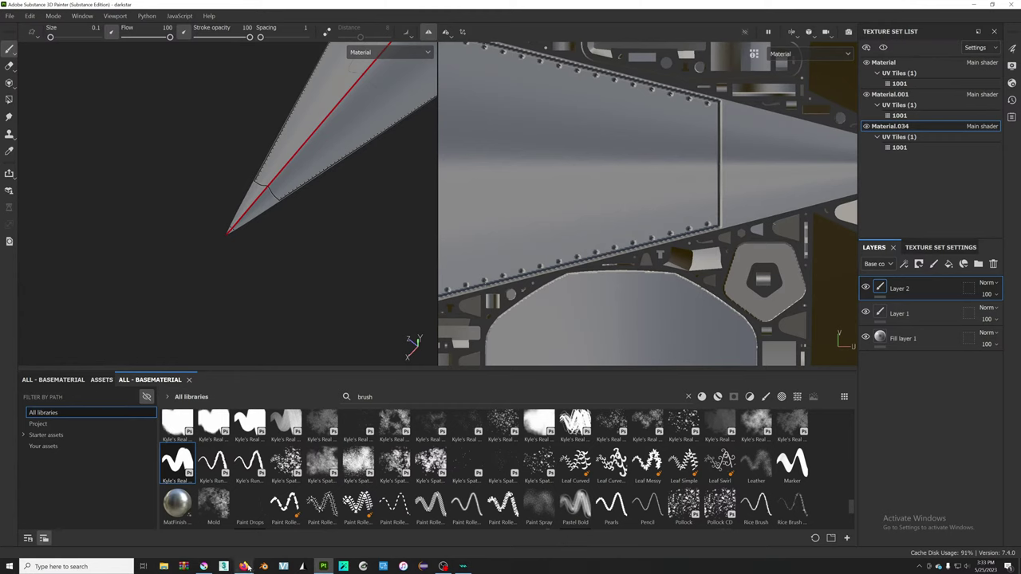
mouse_move(243, 566)
left_click(275, 496)
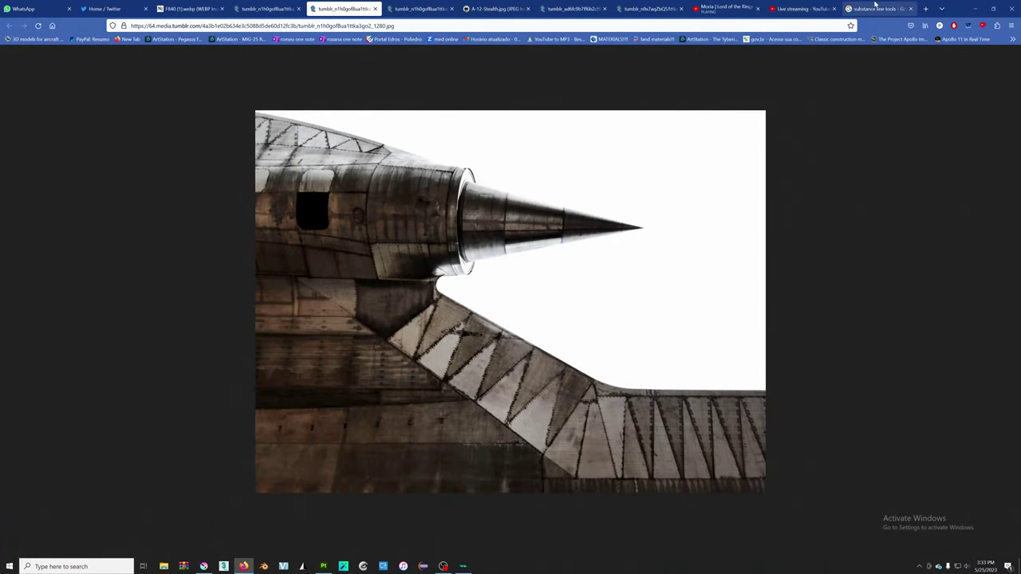
- Search Google Images for XB-19 and preview the Behemoth XB-19 World Bomber picture
left_click(906, 8)
key("ctrl+l")
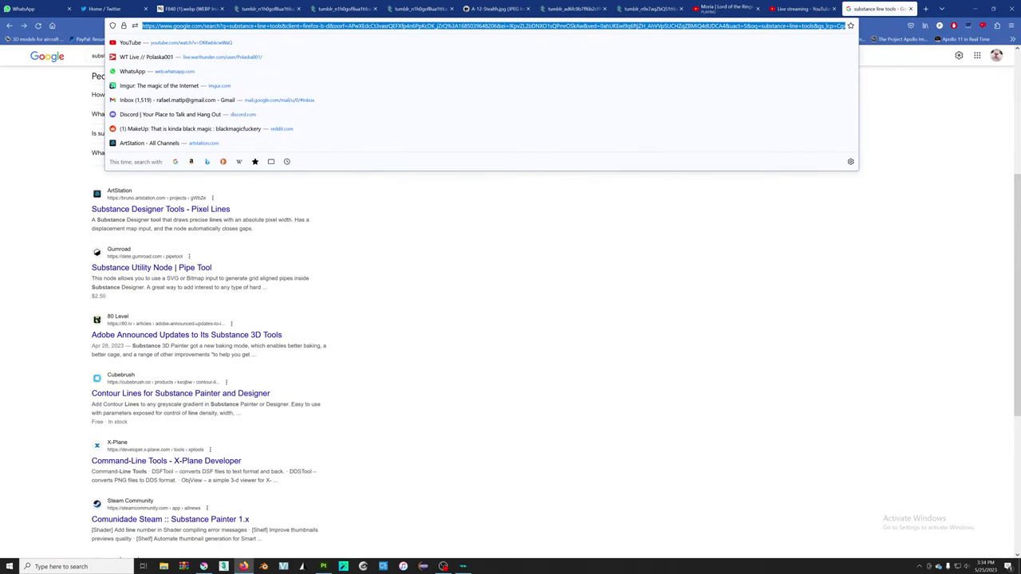
type("XB-19")
key("Return")
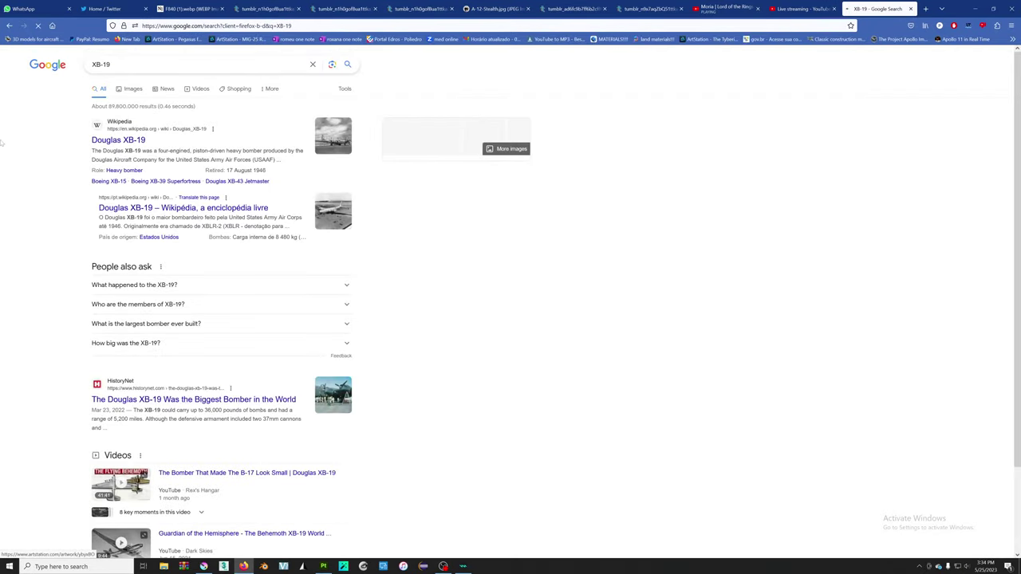
left_click(139, 92)
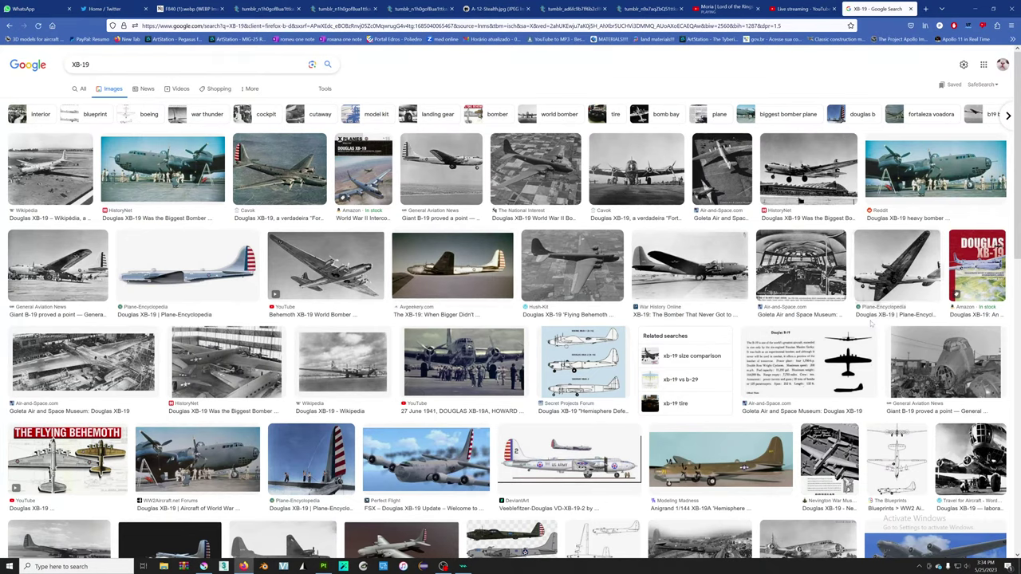
left_click(339, 293)
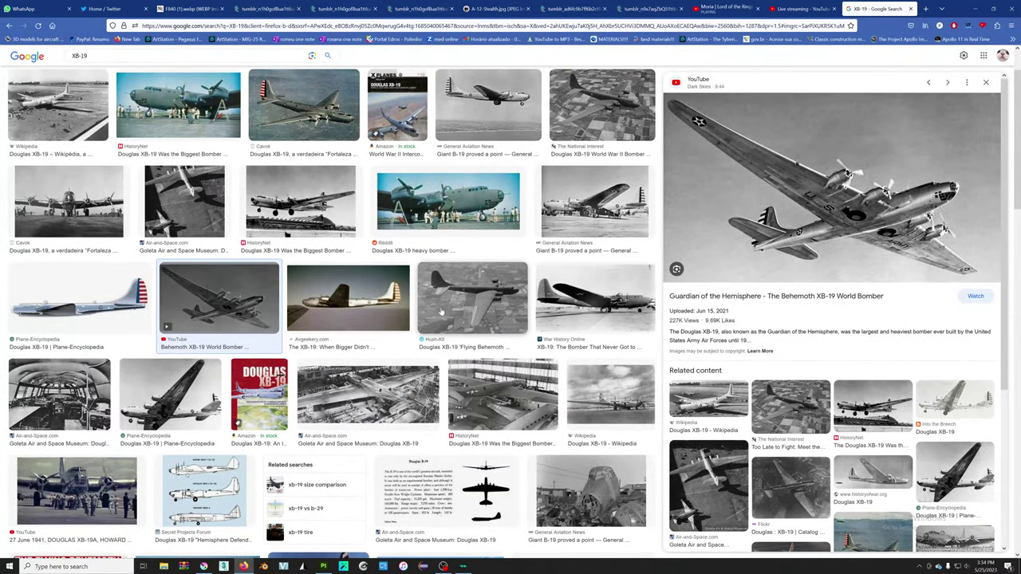
scroll(441, 312, "down", 4)
scroll(437, 312, "up", 5)
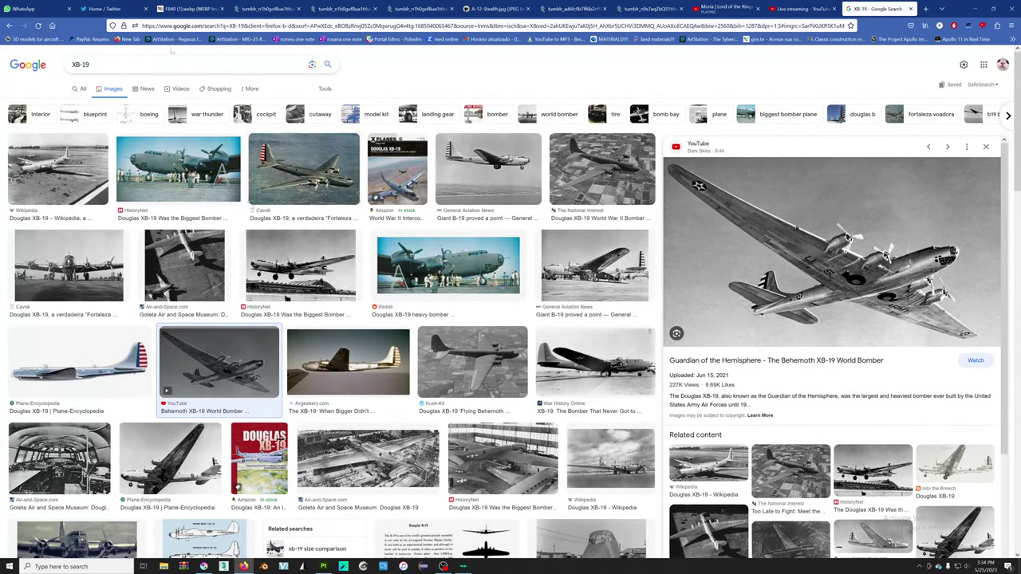
left_click(184, 64)
- Search images for b36 and preview the PlaneTags, Military Factory and Autoentusiastas B-36 results
type("b")
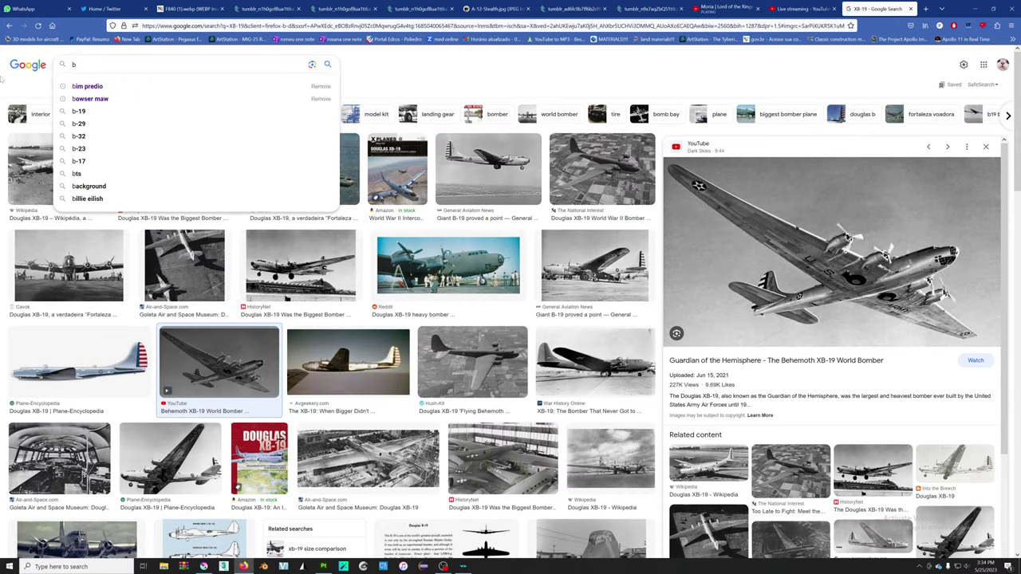
type("36")
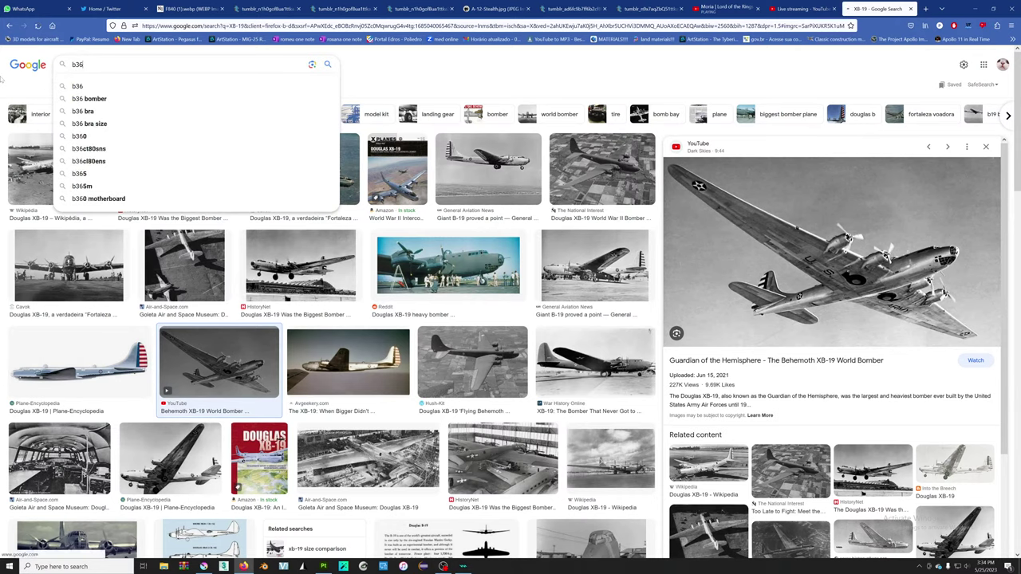
key("Return")
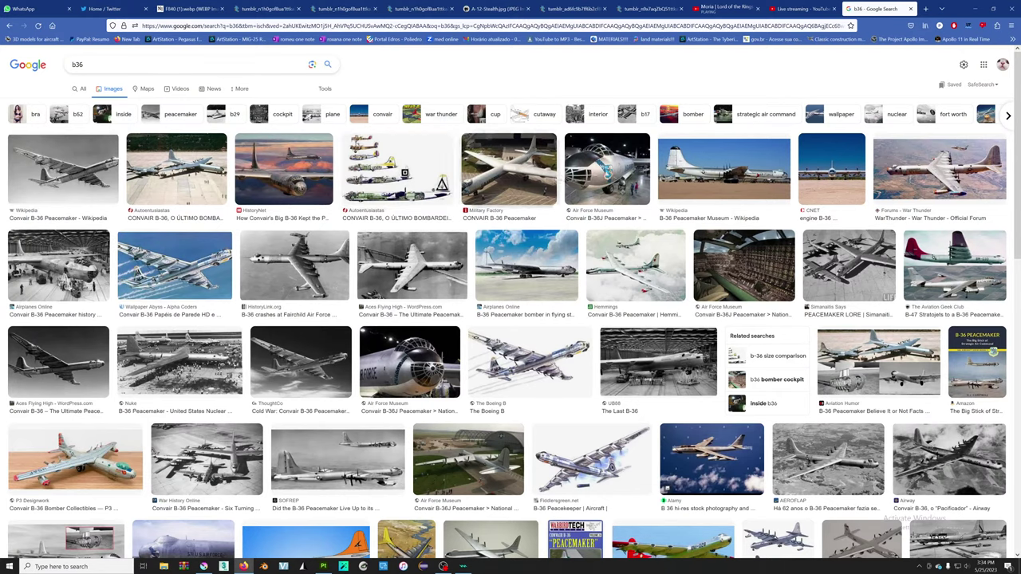
scroll(405, 172, "down", 3)
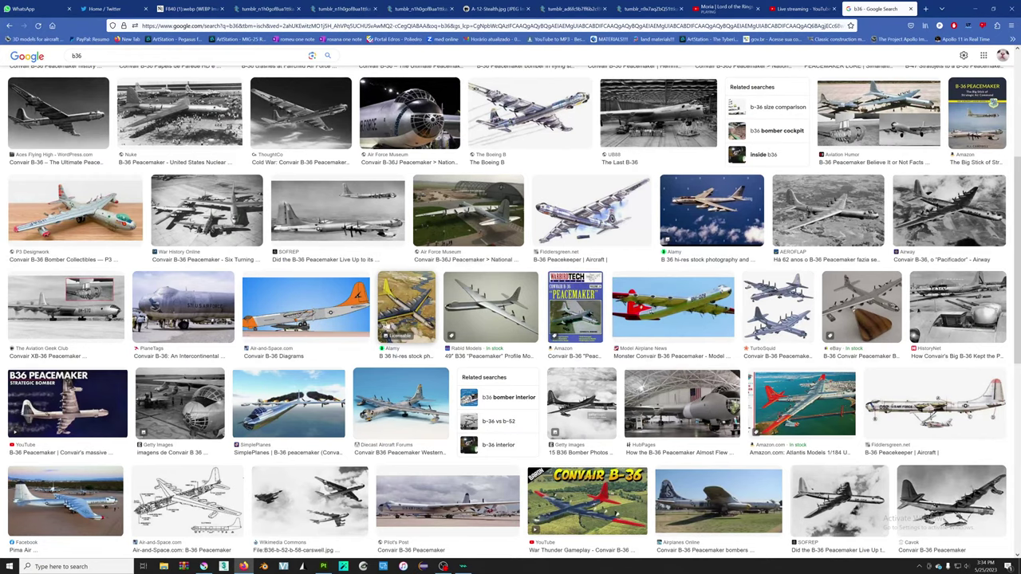
left_click(183, 307)
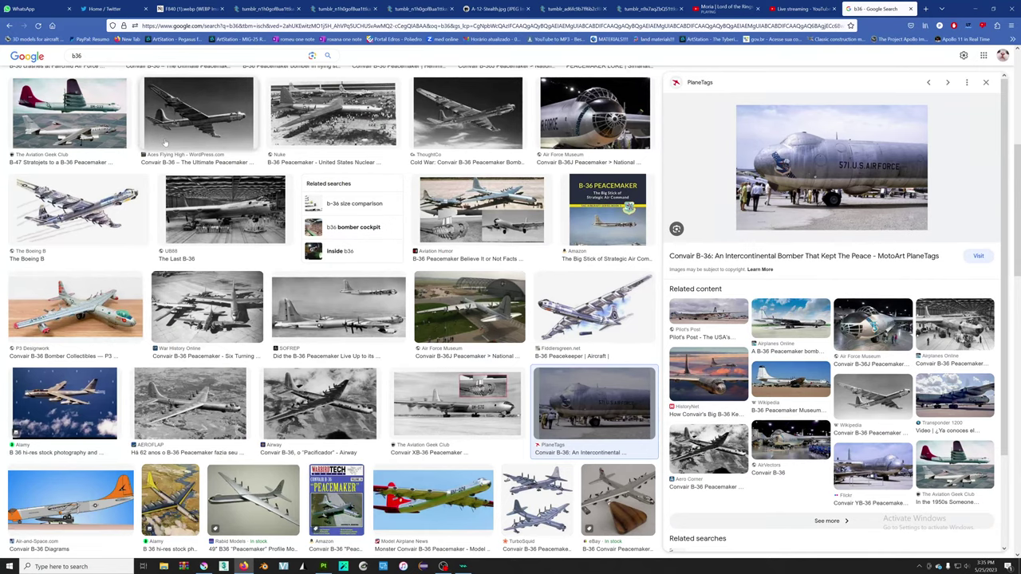
scroll(164, 142, "up", 2)
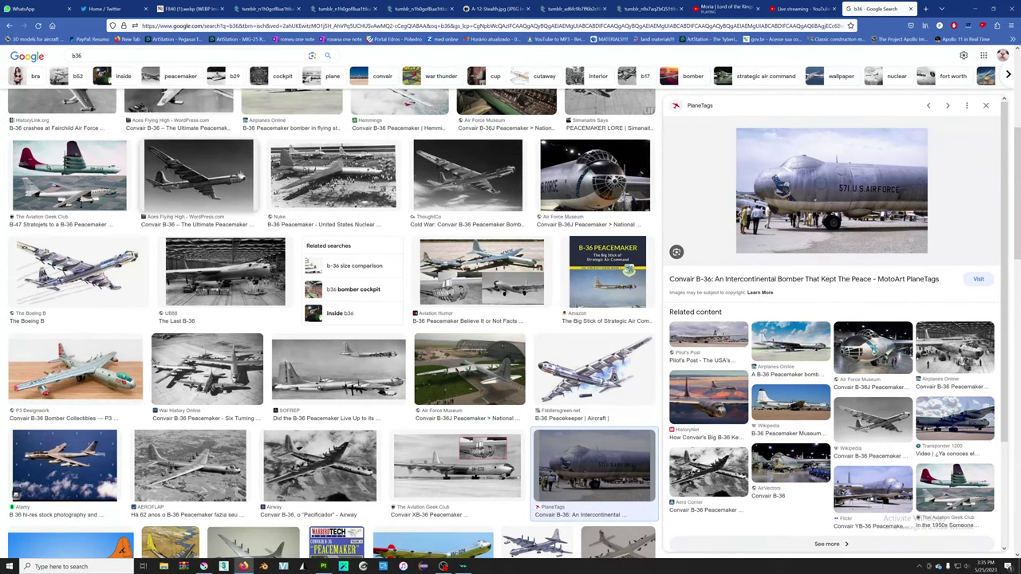
scroll(485, 251, "up", 2)
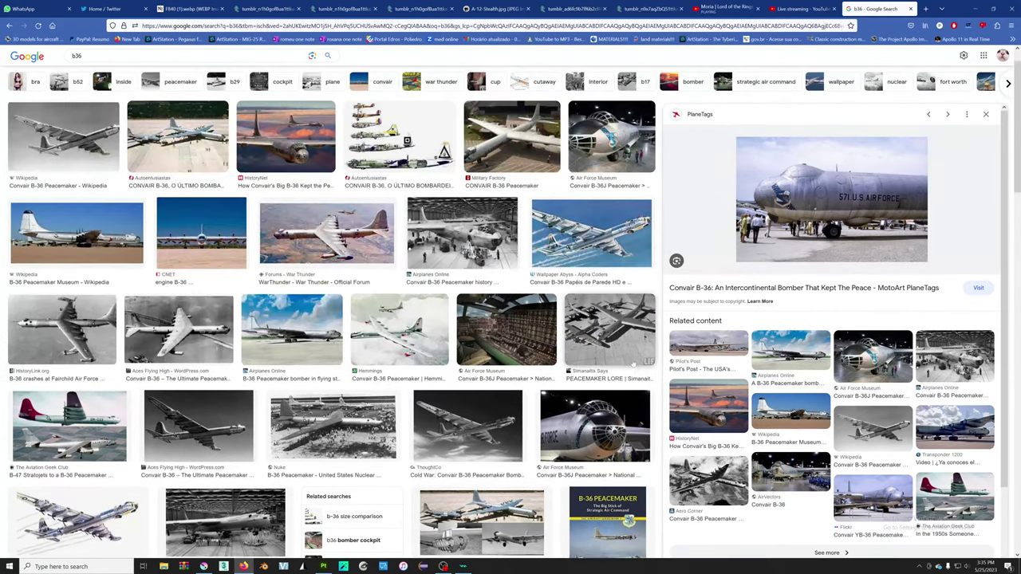
left_click(514, 156)
left_click(430, 149)
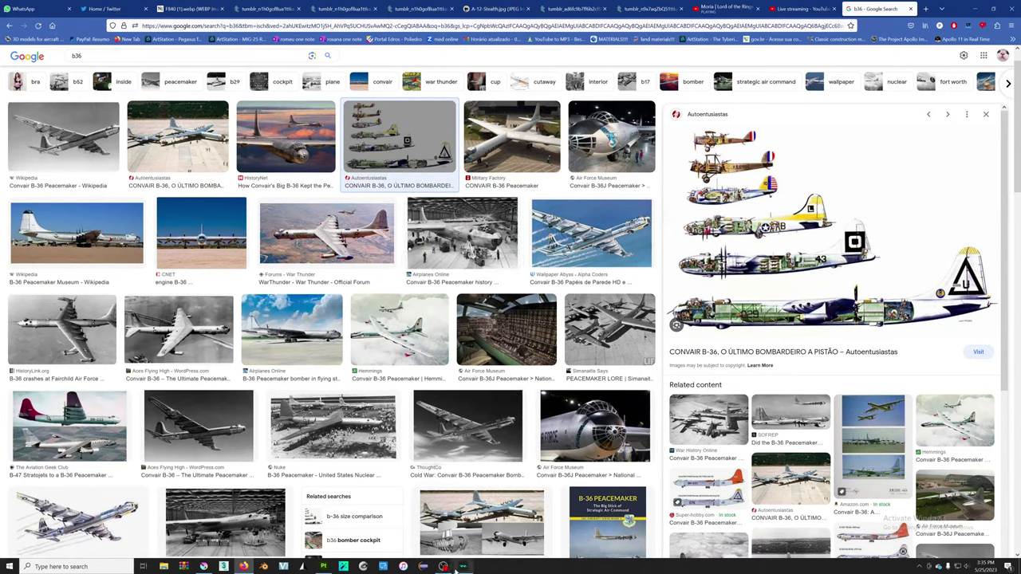
- Bring Substance 3D Painter back and orbit the view to frame the whole aircraft
left_click(323, 565)
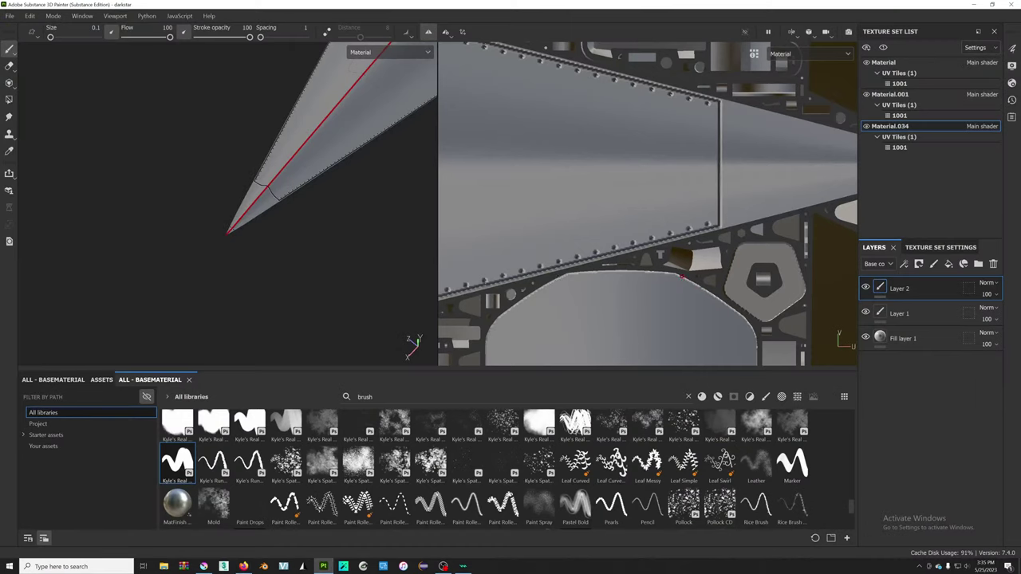
middle_click_drag(285, 186, 184, 258)
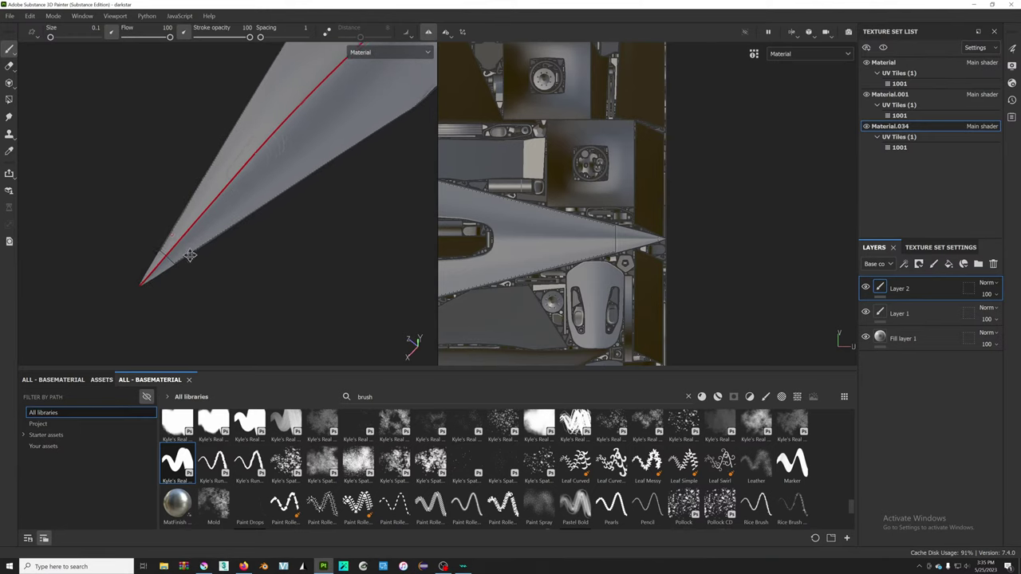
scroll(296, 223, "up", 3)
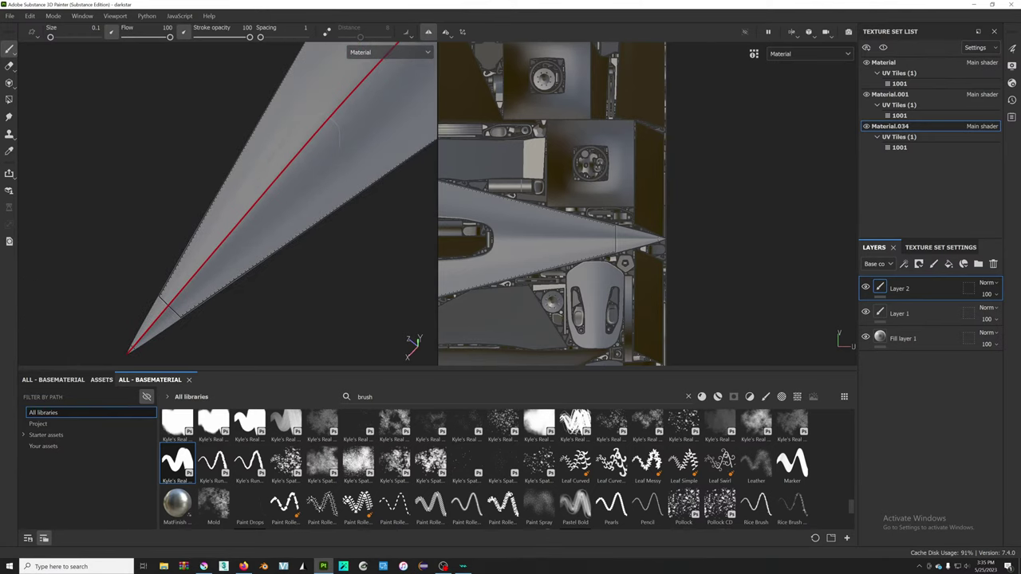
left_click_drag(308, 280, 315, 255, "alt")
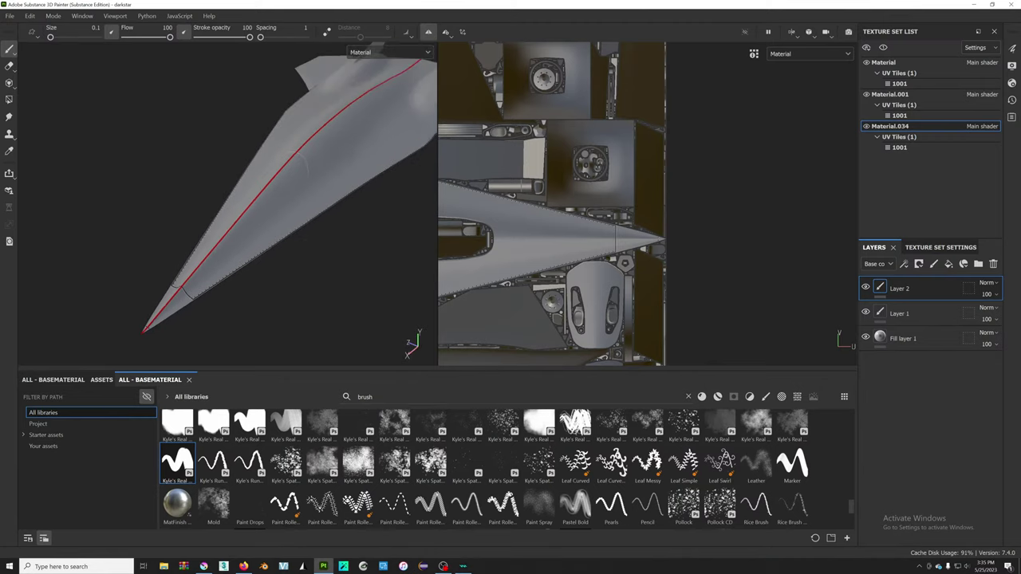
scroll(355, 209, "down", 3)
left_click_drag(355, 209, 320, 219, "alt")
scroll(306, 226, "up", 2)
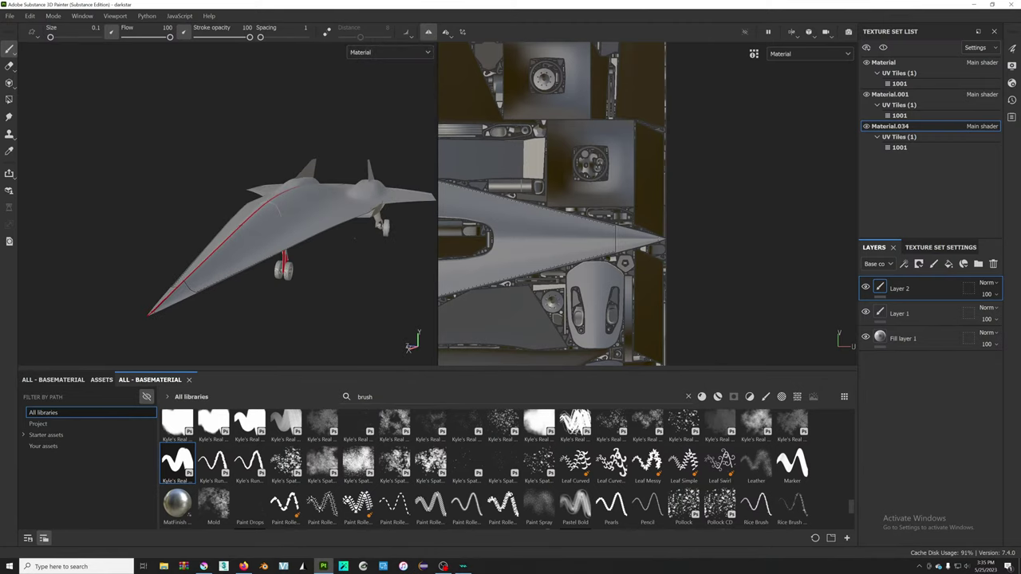
- Switch to the 3D-only view, orbit to the underside, and open Display Settings
key("F2")
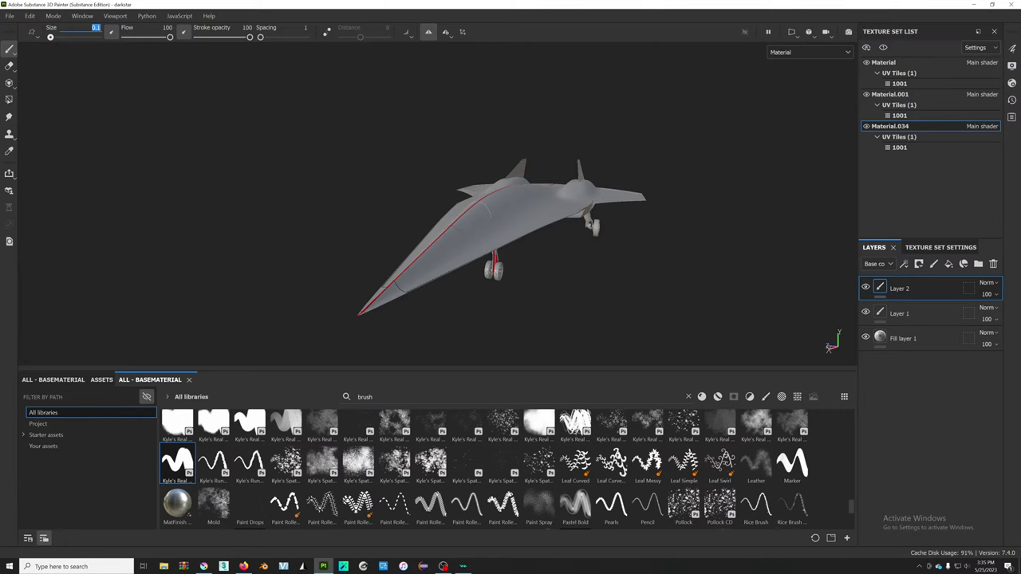
left_click_drag(479, 240, 543, 223, "alt")
scroll(542, 223, "up", 2)
left_click(1011, 100)
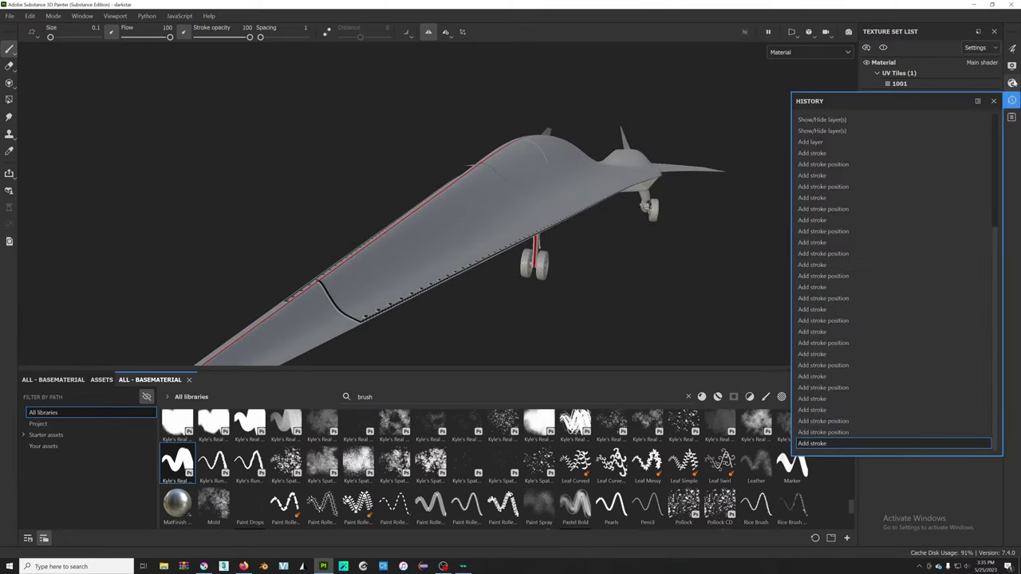
left_click(1011, 67)
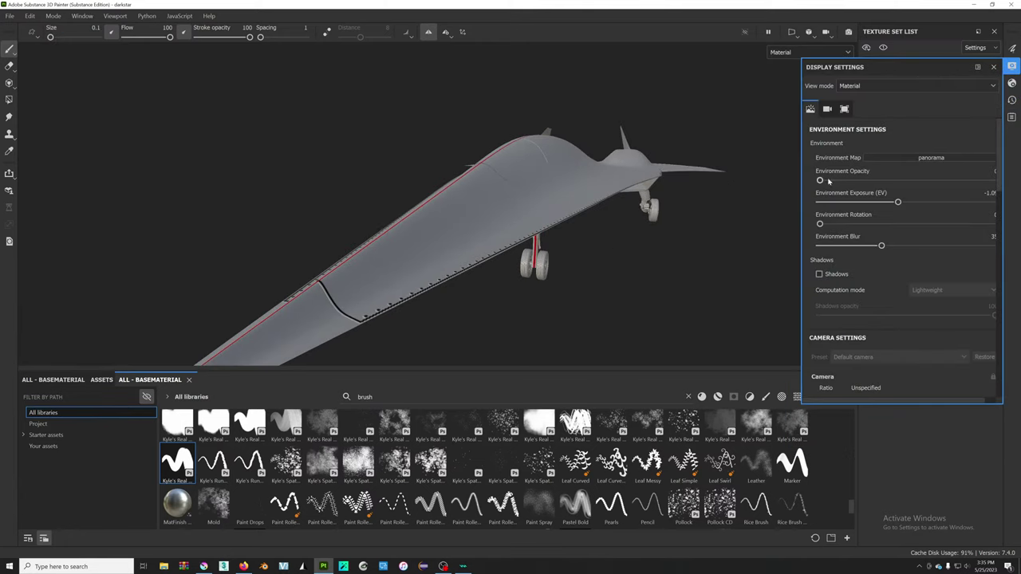
- Raise Environment Opacity, set Environment Exposure to 0.12, then orbit around the fuselage
mouse_move(821, 181)
left_mouse_down()
mouse_move(877, 181)
mouse_move(918, 202)
mouse_move(908, 203)
left_mouse_up()
left_click_drag(655, 216, 564, 213, "alt")
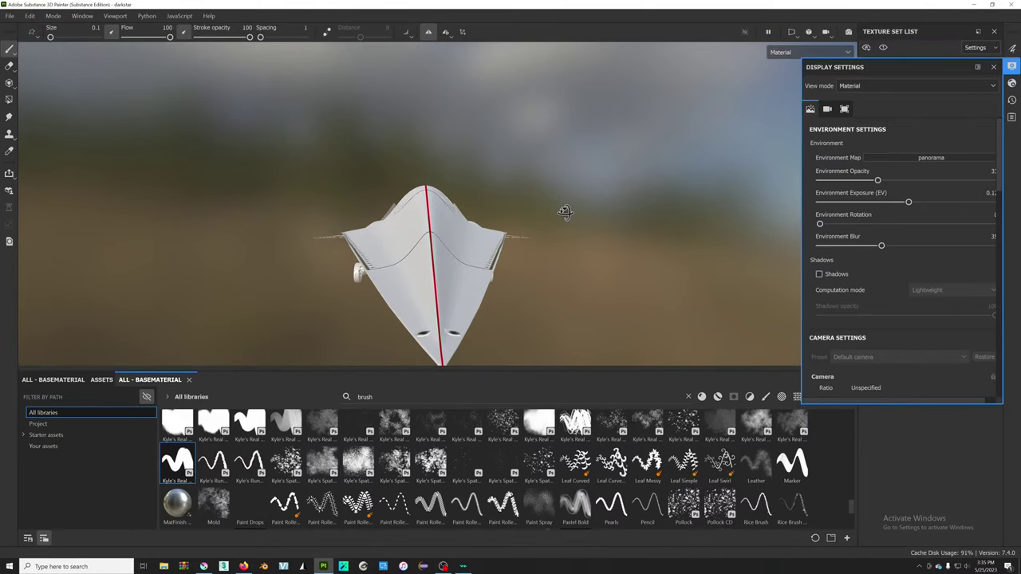
left_click_drag(564, 212, 521, 237, "alt")
right_click_drag(522, 237, 377, 265, "alt")
mouse_move(377, 266)
left_mouse_down("alt")
mouse_move(375, 280)
mouse_move(588, 232)
mouse_move(399, 282)
mouse_move(425, 219)
mouse_move(255, 229)
mouse_move(573, 210)
mouse_move(519, 232)
left_mouse_up("alt")
mouse_move(358, 129)
left_mouse_down("alt")
mouse_move(454, 167)
mouse_move(511, 126)
mouse_move(554, 130)
mouse_move(561, 115)
mouse_move(433, 237)
mouse_move(334, 208)
mouse_move(301, 150)
left_mouse_up("alt")
mouse_move(425, 181)
left_mouse_down("alt")
mouse_move(376, 132)
mouse_move(547, 214)
mouse_move(688, 196)
mouse_move(410, 226)
mouse_move(606, 168)
mouse_move(588, 196)
mouse_move(376, 258)
mouse_move(600, 91)
mouse_move(551, 208)
mouse_move(551, 258)
left_mouse_up("alt")
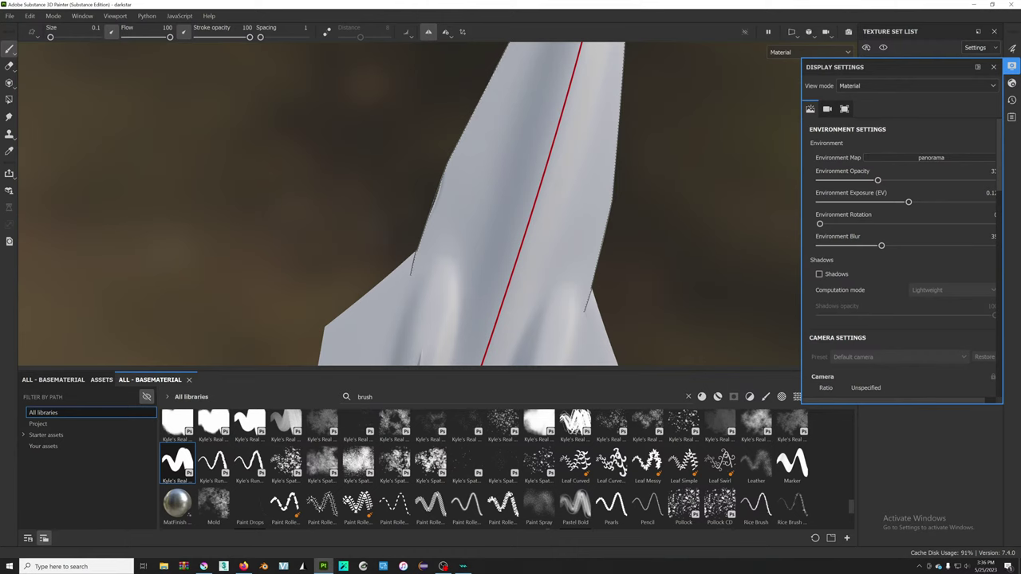
- Switch to the side-by-side 3D and UV view and zoom onto the fuselage edge
key("F3")
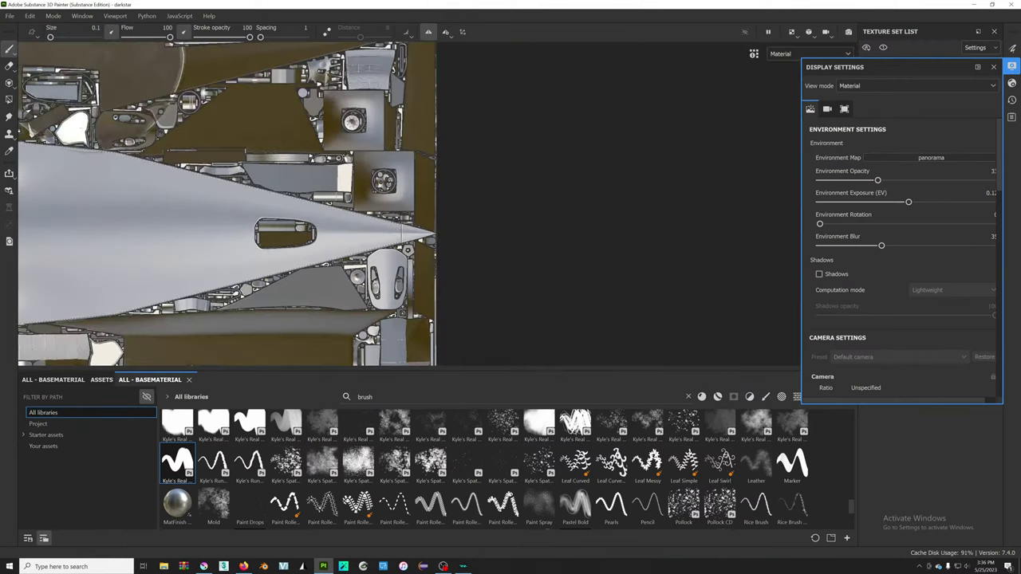
key("F2")
key("F1")
scroll(519, 230, "up", 2)
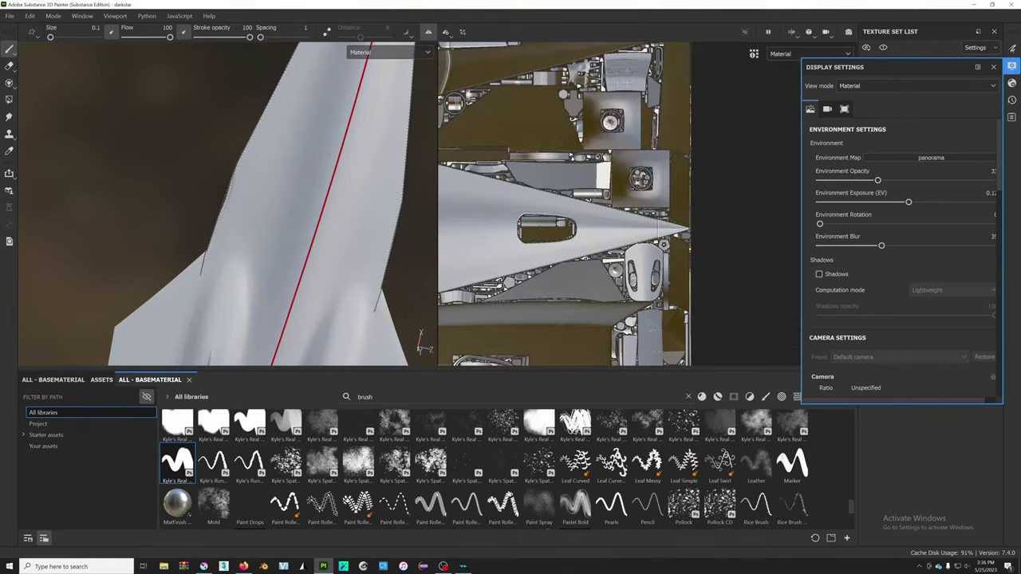
scroll(520, 230, "up", 3)
scroll(519, 230, "up", 3)
middle_click_drag(520, 230, 609, 175)
scroll(588, 216, "up", 2)
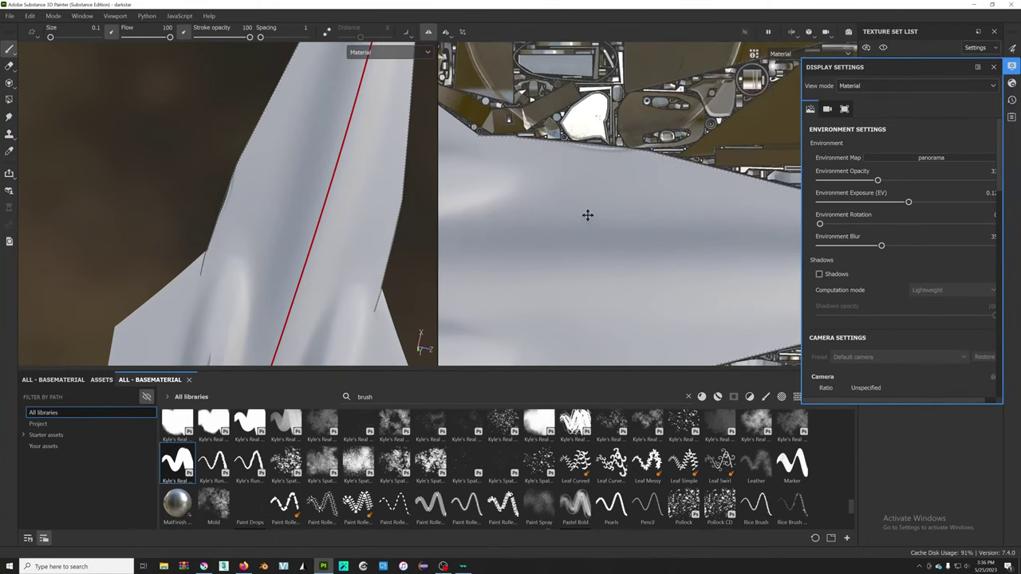
scroll(619, 204, "up", 2)
scroll(619, 203, "up", 2)
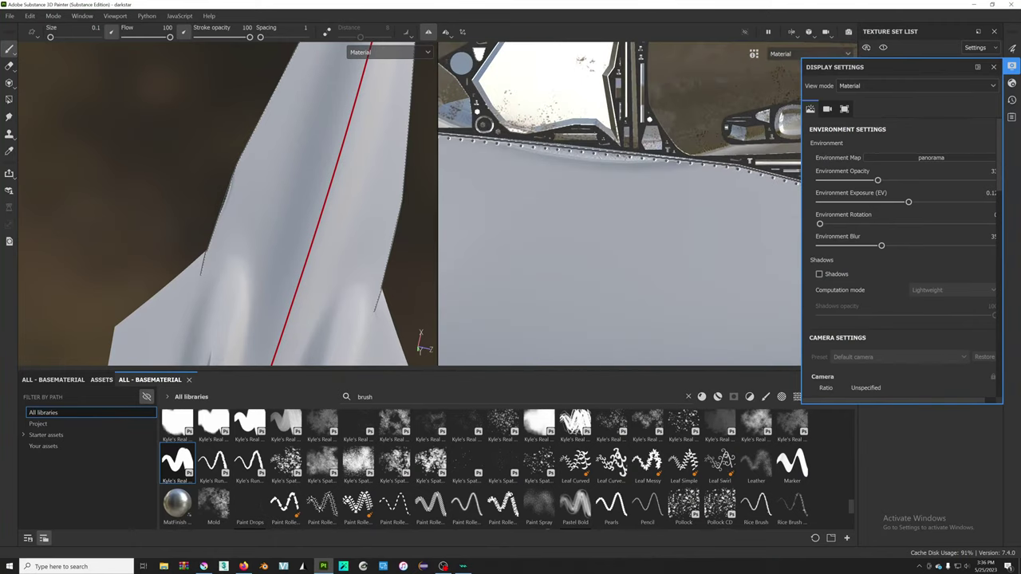
- Close Display Settings and toggle Layer 2 and Fill layer 1 visibility to compare them
left_click(994, 68)
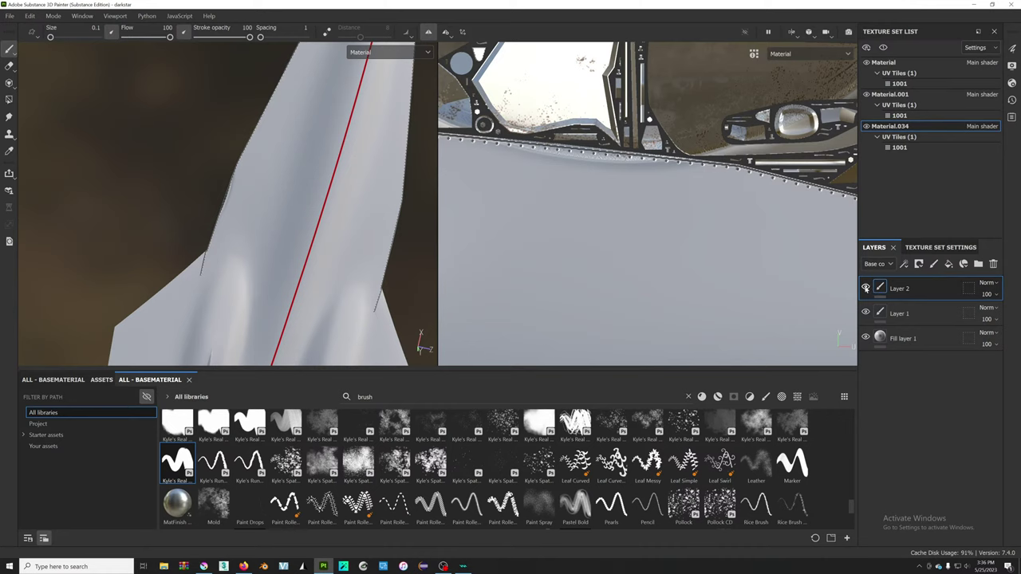
left_click(866, 288)
left_click(866, 288)
left_click(866, 338)
left_click(867, 338)
scroll(647, 206, "down", 2)
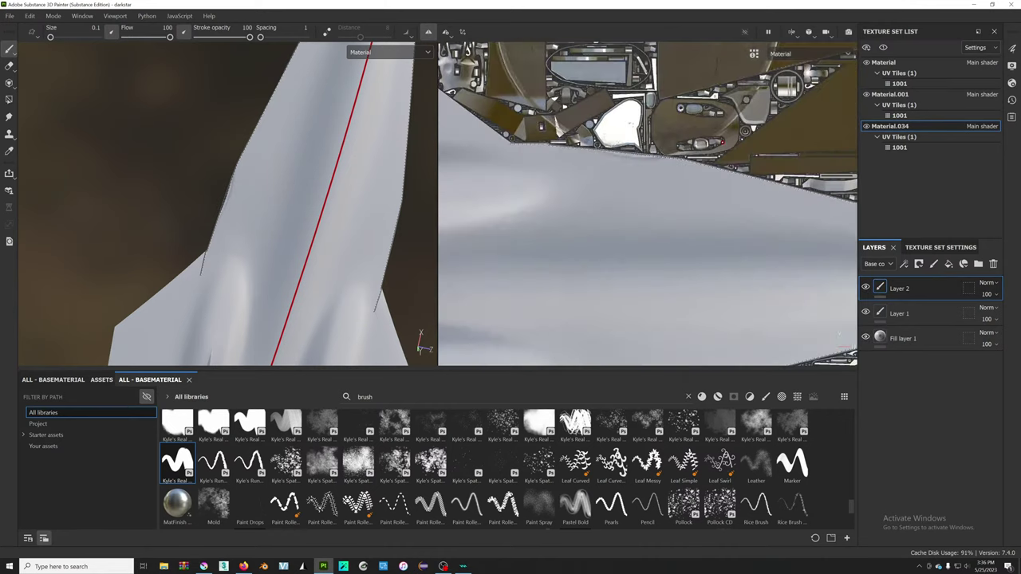
scroll(647, 206, "down", 1)
middle_click_drag(647, 206, 628, 280)
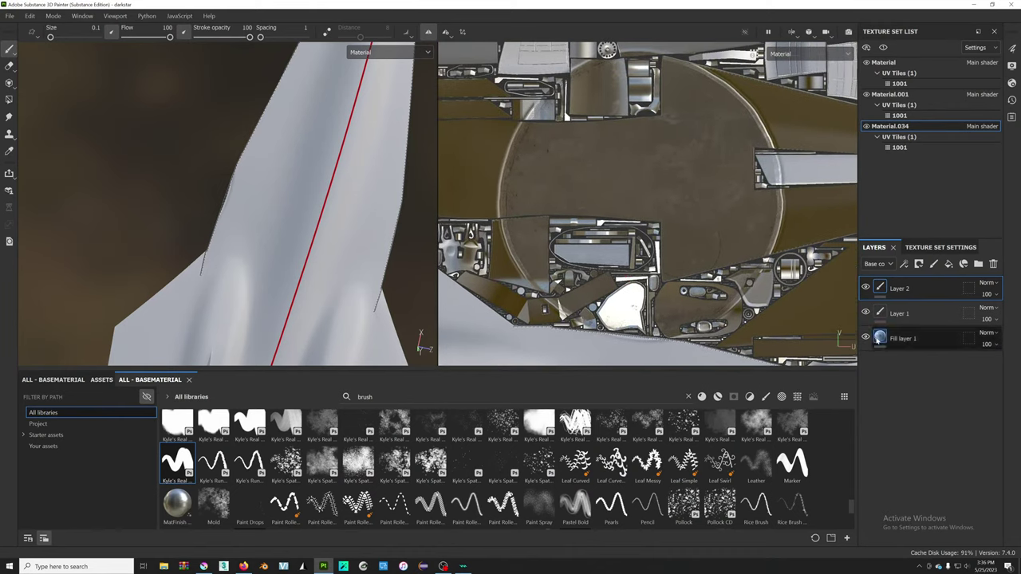
- Delete Fill layer 1, then reframe the tail fin and body panels in both views
left_click(877, 339)
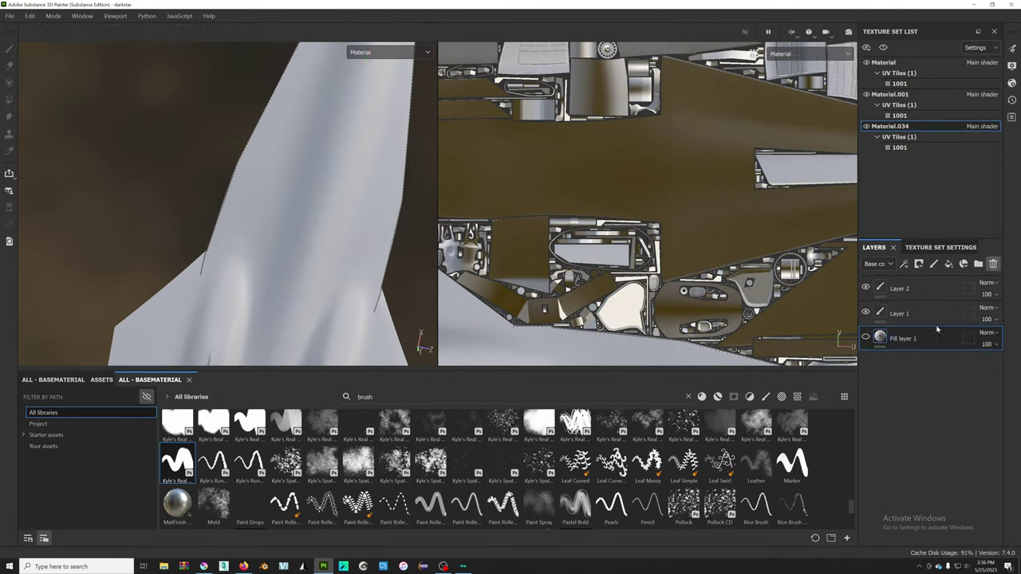
left_click(994, 264)
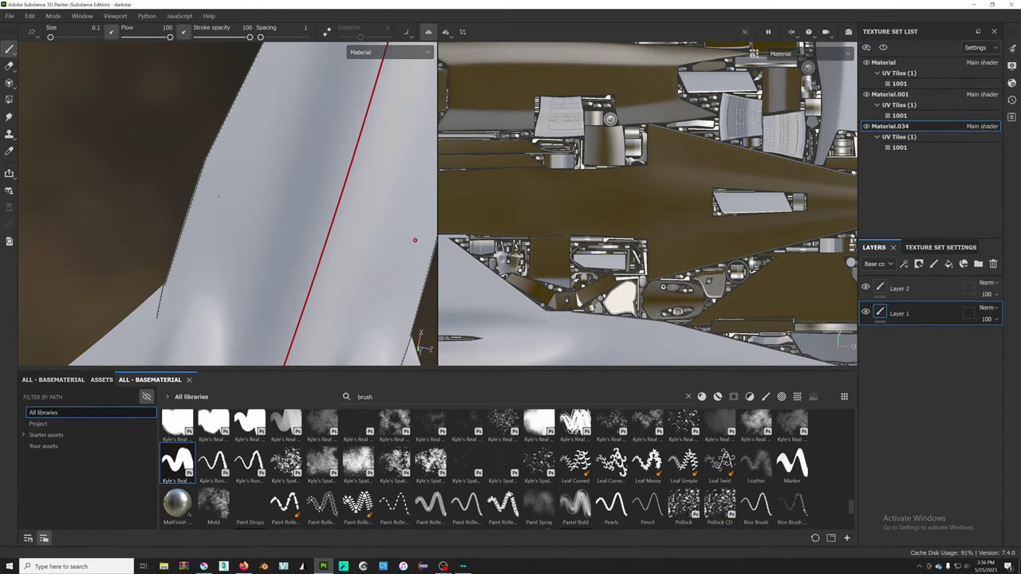
left_click_drag(354, 173, 415, 184, "alt")
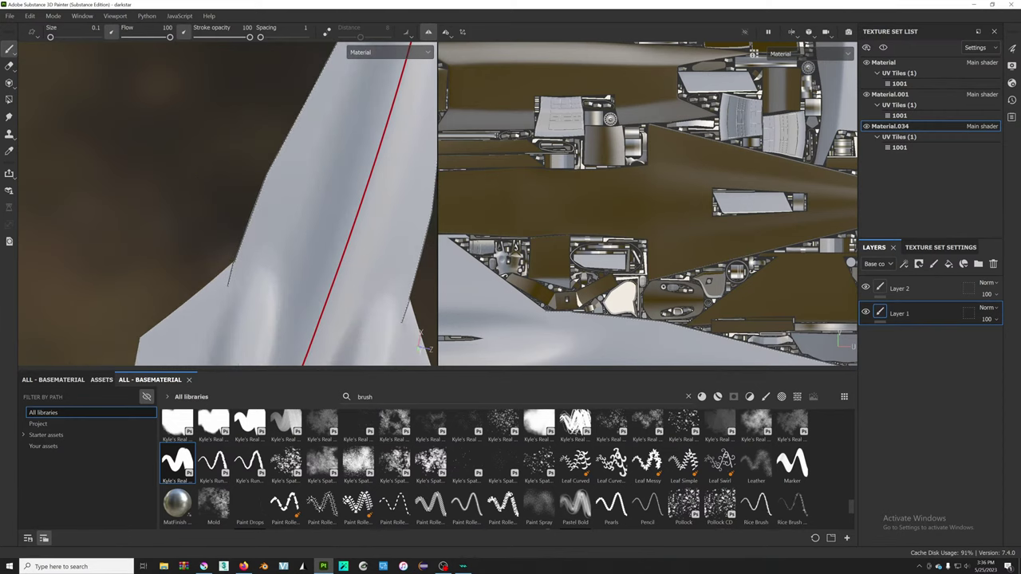
scroll(572, 193, "down", 2)
scroll(572, 192, "up", 2)
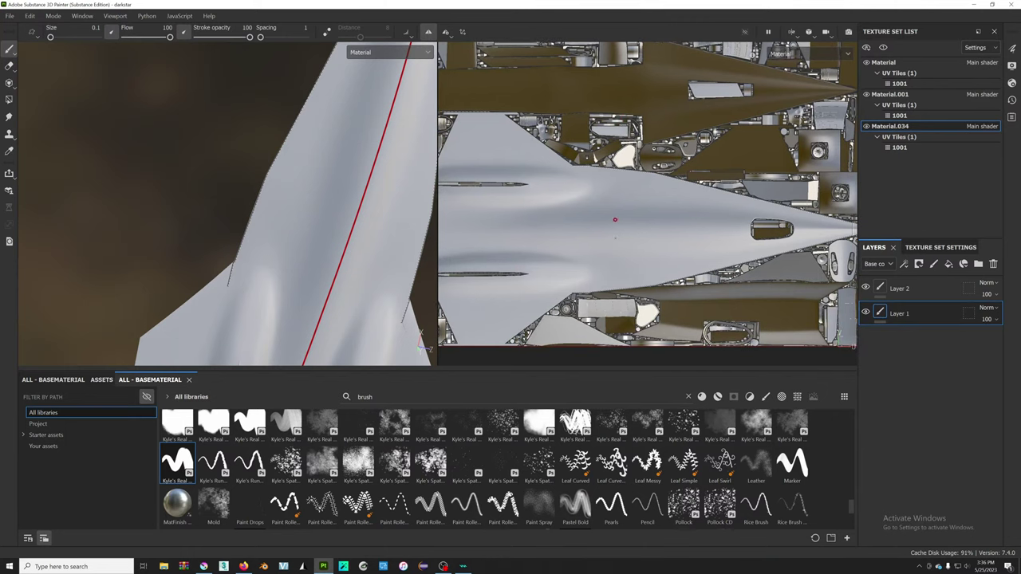
middle_click_drag(611, 219, 627, 154)
scroll(614, 148, "up", 2)
middle_click_drag(587, 121, 586, 209)
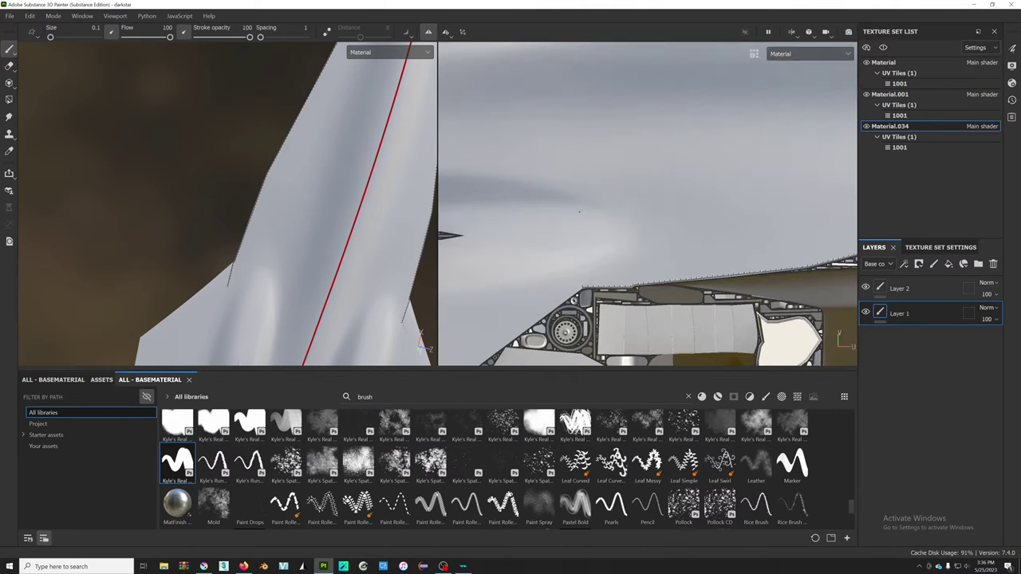
scroll(585, 210, "up", 2)
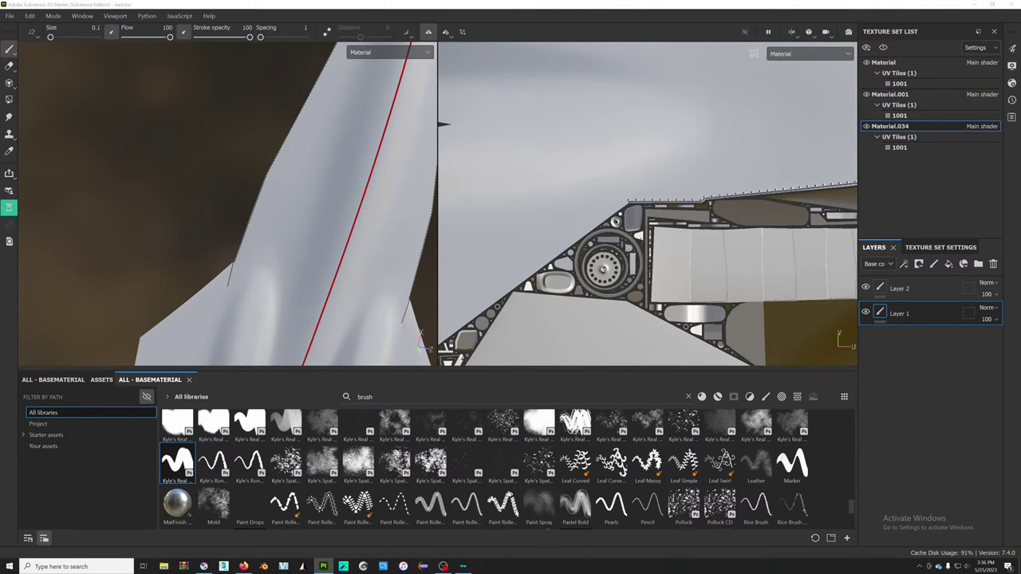
key("alt+Tab")
- View the top-down tumblr aircraft reference photo, then return to Substance 3D Painter
left_click(572, 8)
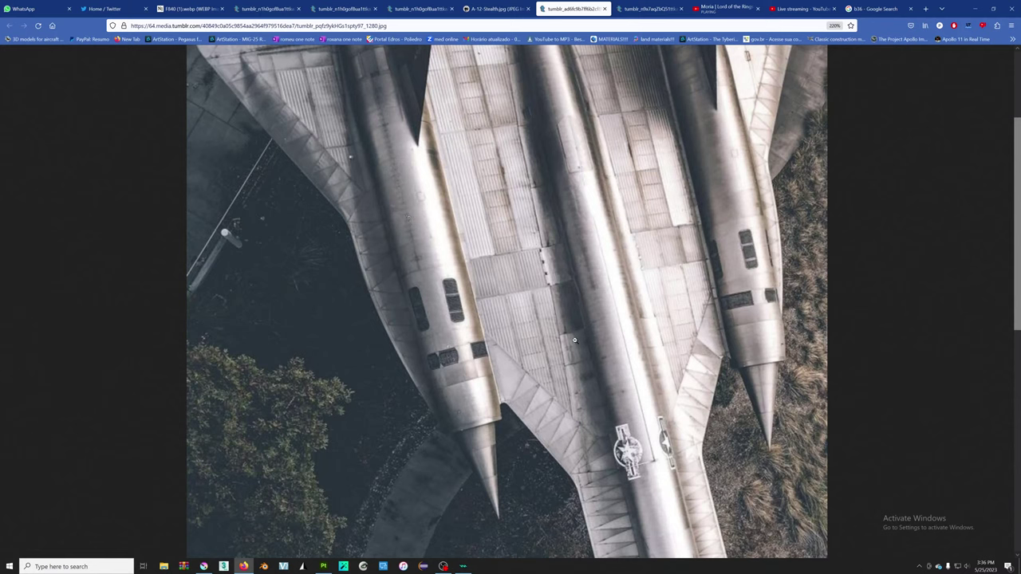
key("alt+Tab")
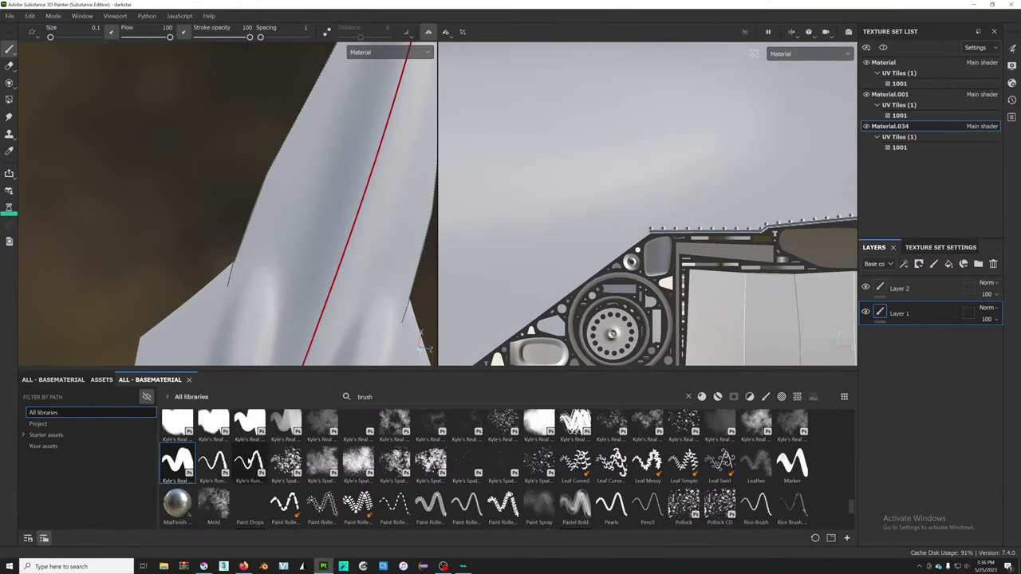
right_click(184, 468)
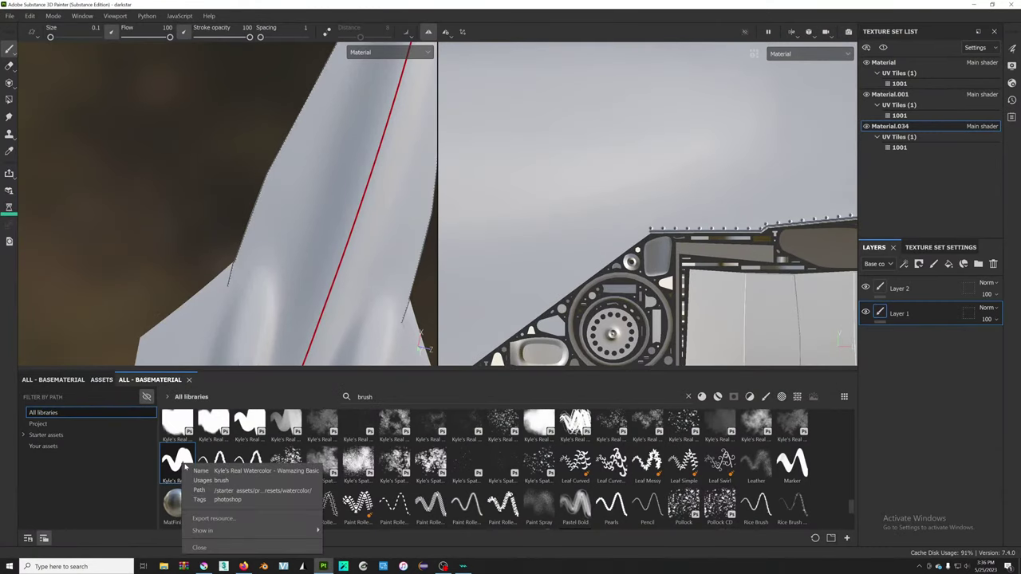
left_click(62, 468)
mouse_move(64, 462)
left_mouse_down()
mouse_move(46, 447)
mouse_move(63, 461)
left_mouse_up()
right_click(180, 462)
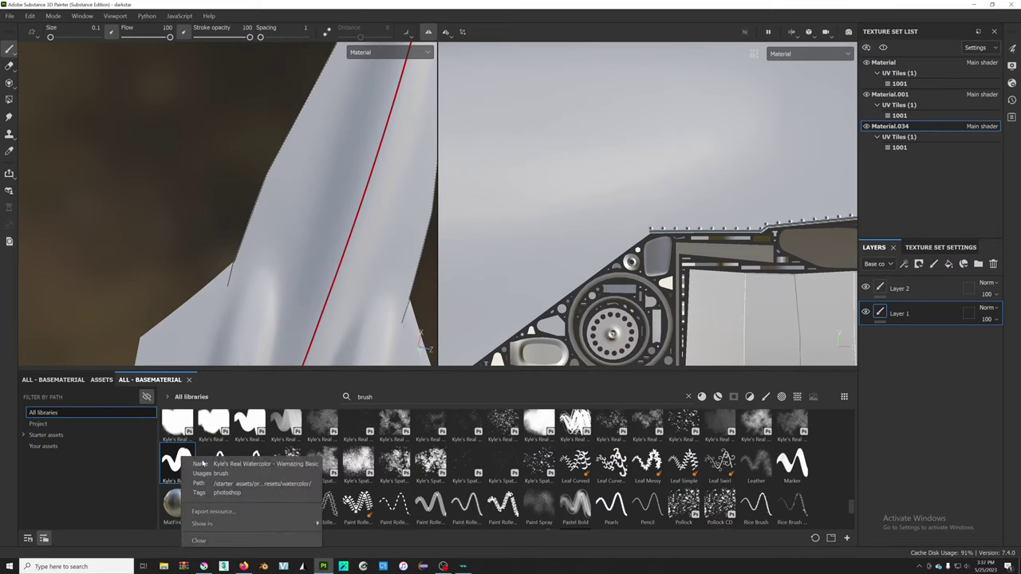
mouse_move(203, 531)
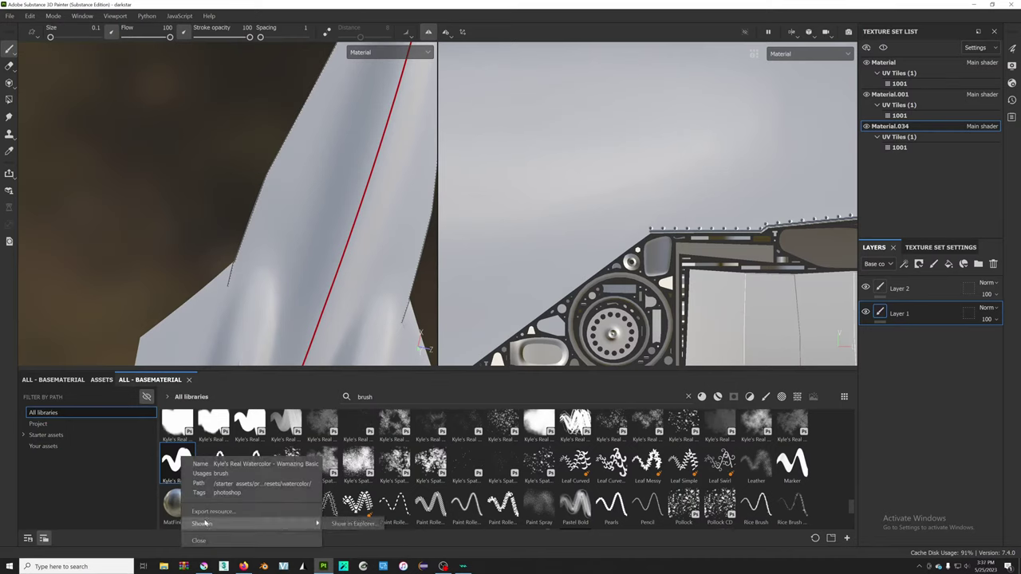
left_click(67, 456)
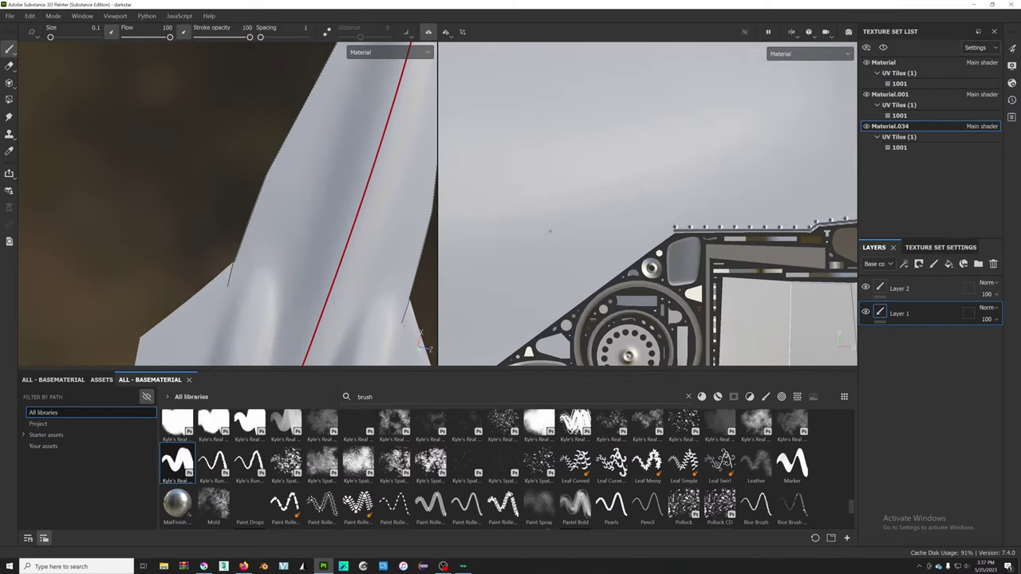
- Frame the wing edge in 3D and the fuselage panel in the UV view
middle_click_drag(660, 275, 706, 211)
scroll(706, 212, "down", 2)
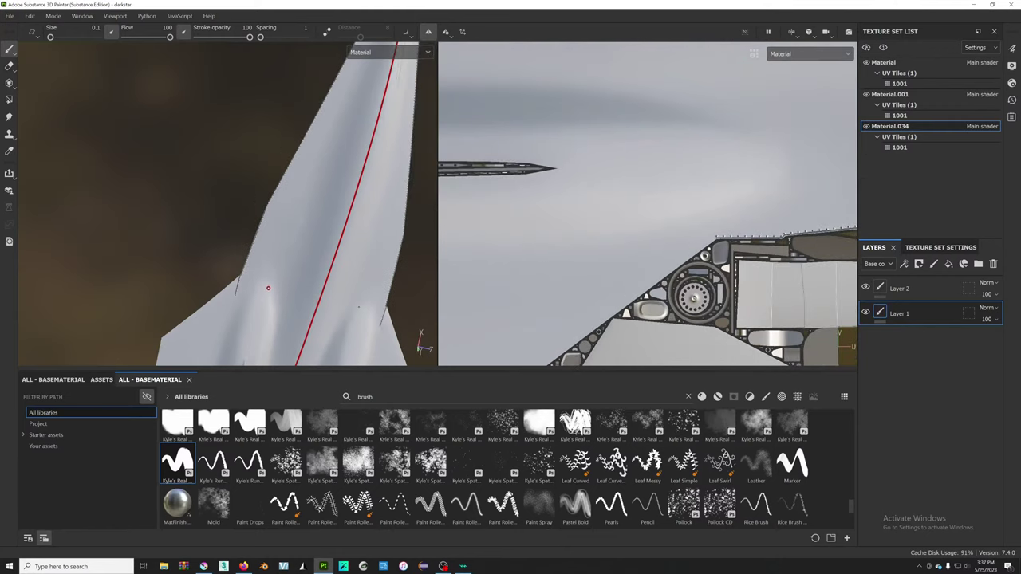
left_click_drag(308, 189, 171, 181, "alt")
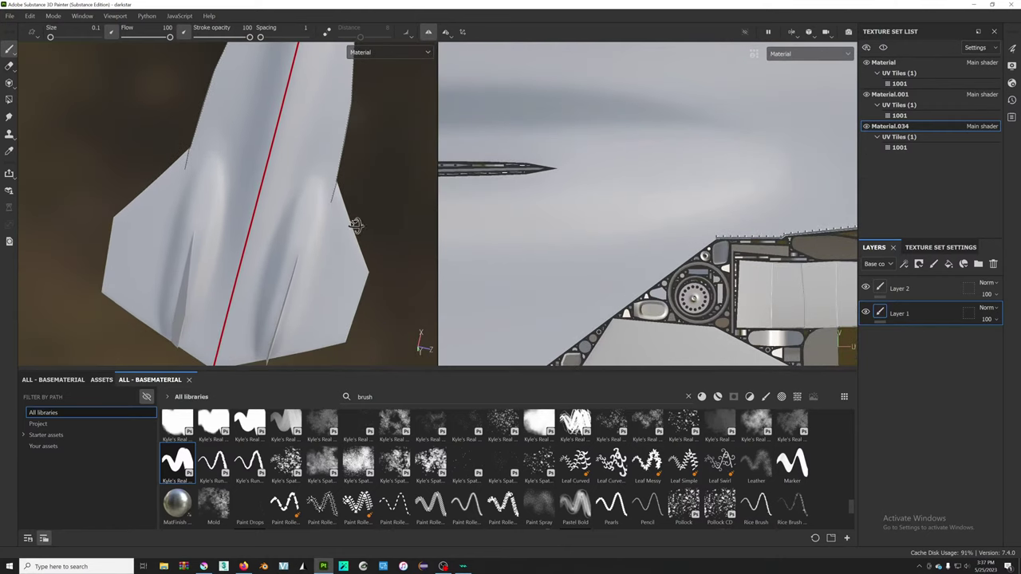
left_click_drag(356, 226, 338, 200, "alt")
scroll(338, 200, "up", 3)
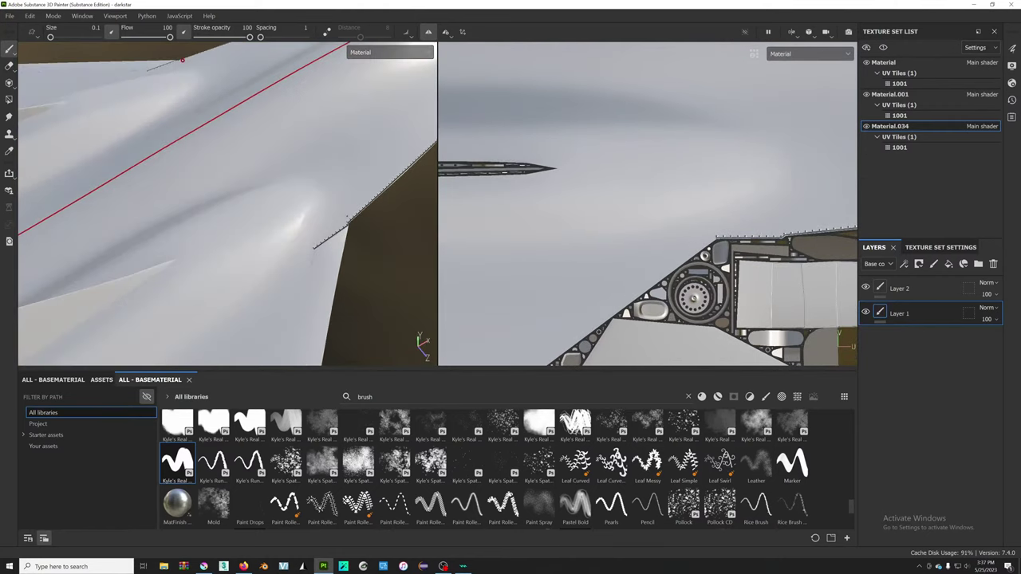
mouse_move(320, 228)
left_mouse_down("alt")
mouse_move(344, 183)
mouse_move(331, 167)
mouse_move(216, 219)
mouse_move(301, 219)
mouse_move(331, 235)
mouse_move(130, 228)
mouse_move(290, 218)
mouse_move(170, 233)
mouse_move(353, 212)
mouse_move(308, 192)
mouse_move(424, 337)
mouse_move(394, 186)
mouse_move(383, 201)
mouse_move(414, 218)
mouse_move(243, 192)
left_mouse_up("alt")
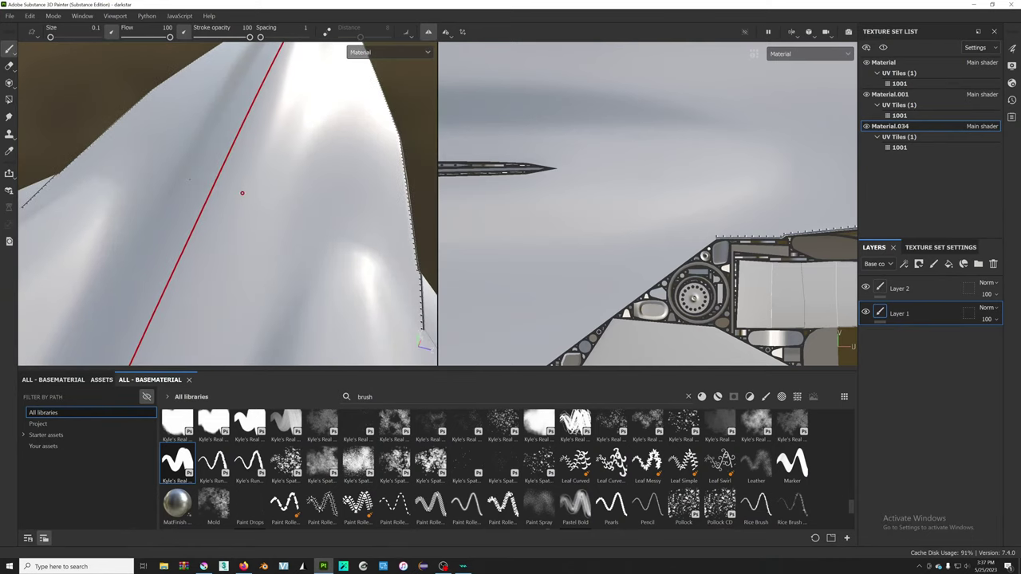
mouse_move(218, 188)
left_mouse_down("alt")
mouse_move(267, 161)
mouse_move(155, 137)
mouse_move(359, 192)
left_mouse_up("alt")
mouse_move(549, 225)
left_mouse_down("alt")
mouse_move(580, 216)
mouse_move(595, 239)
left_mouse_up("alt")
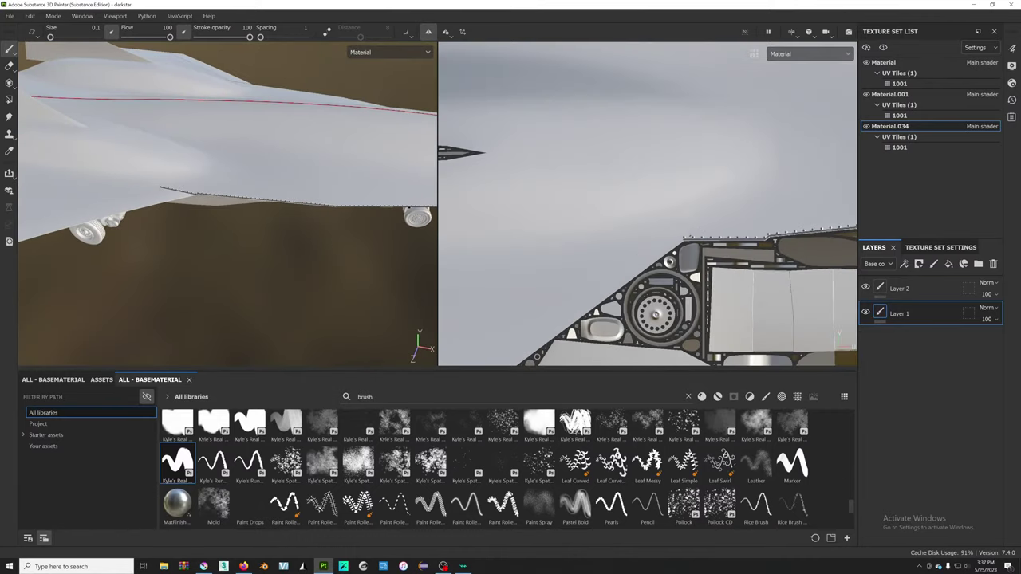
scroll(686, 235, "up", 3)
scroll(679, 245, "up", 2)
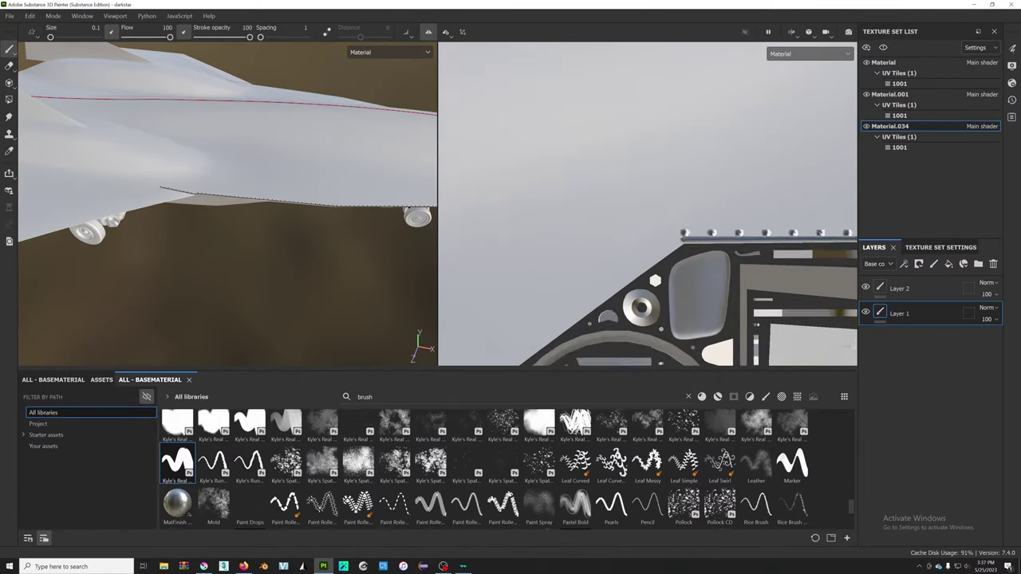
scroll(679, 244, "up", 1)
- Paint a snapped straight rivet line along the fuselage panel edge, then zoom the UV view out
key("shift")
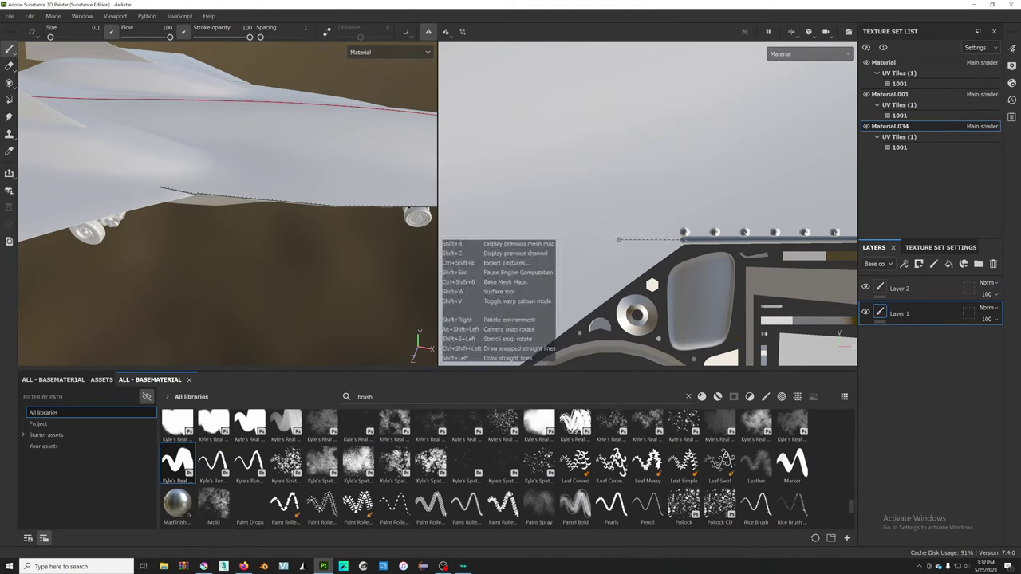
key("ctrl")
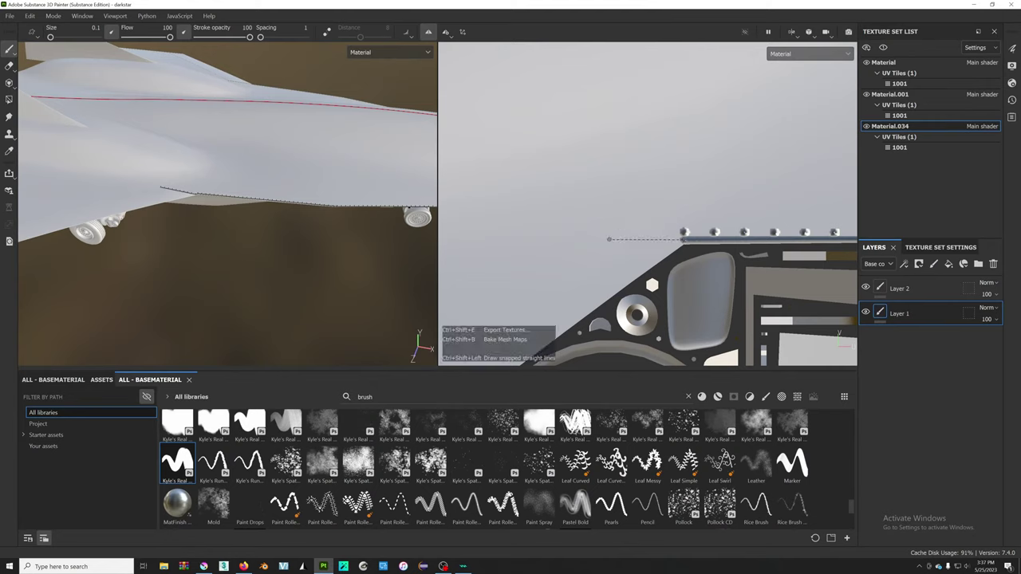
left_click(609, 240, "ctrl+shift")
scroll(609, 240, "down", 1)
scroll(609, 240, "down", 1)
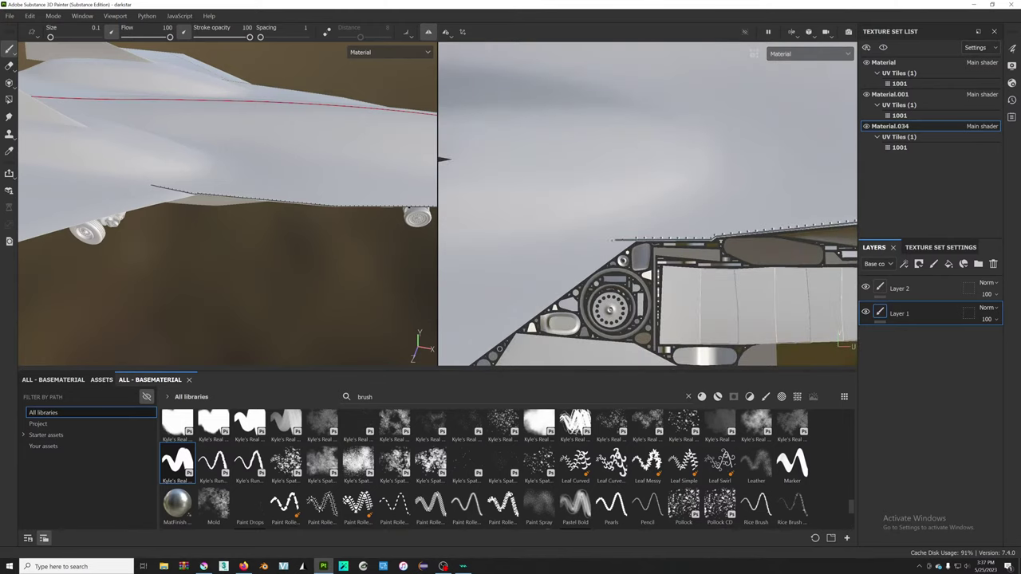
scroll(586, 251, "down", 3)
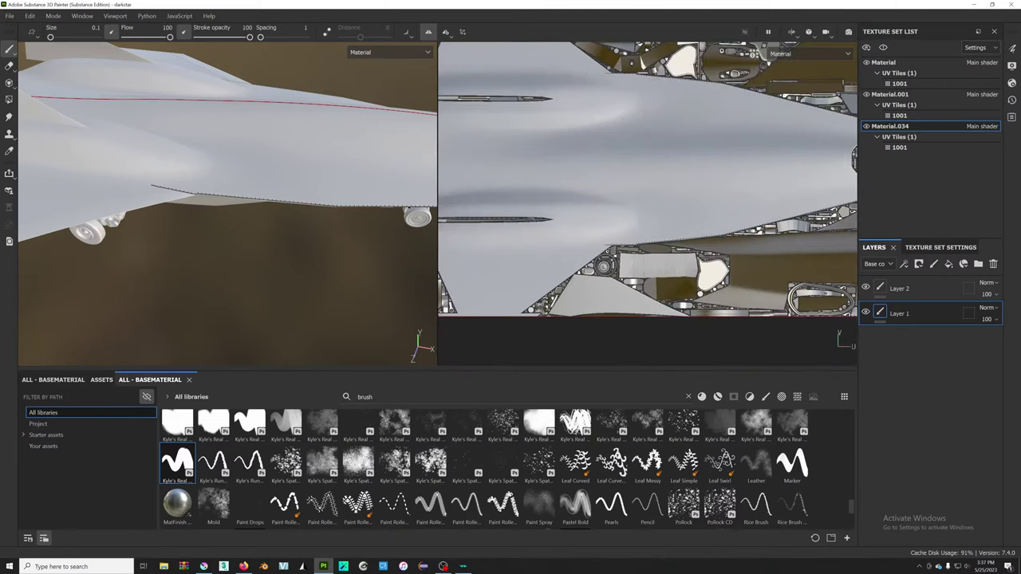
- Orbit and zoom both views onto the wing's rivet edge
left_click_drag(110, 233, 128, 239, "alt")
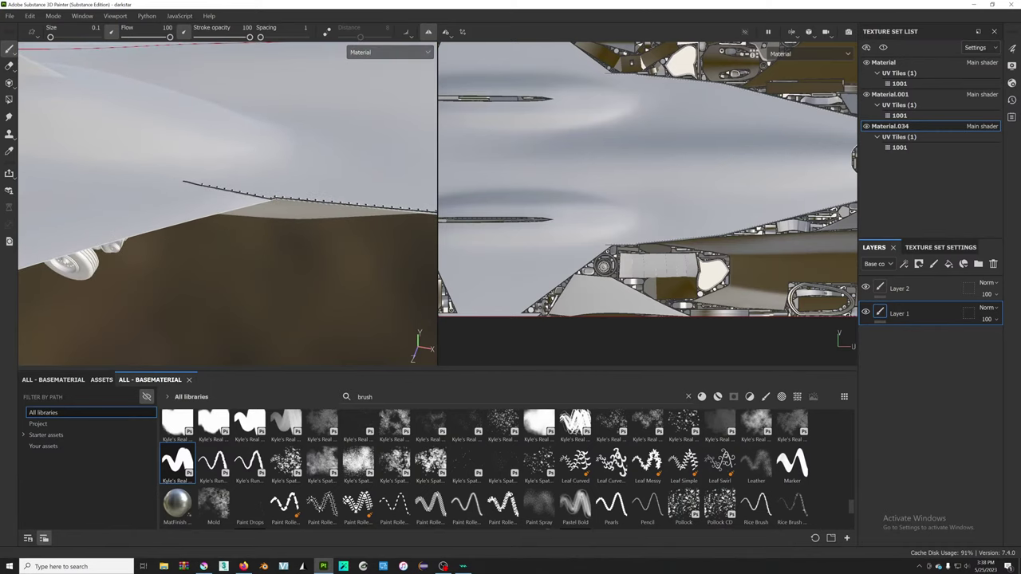
left_click_drag(194, 244, 248, 237, "alt")
left_click_drag(132, 73, 199, 88, "alt")
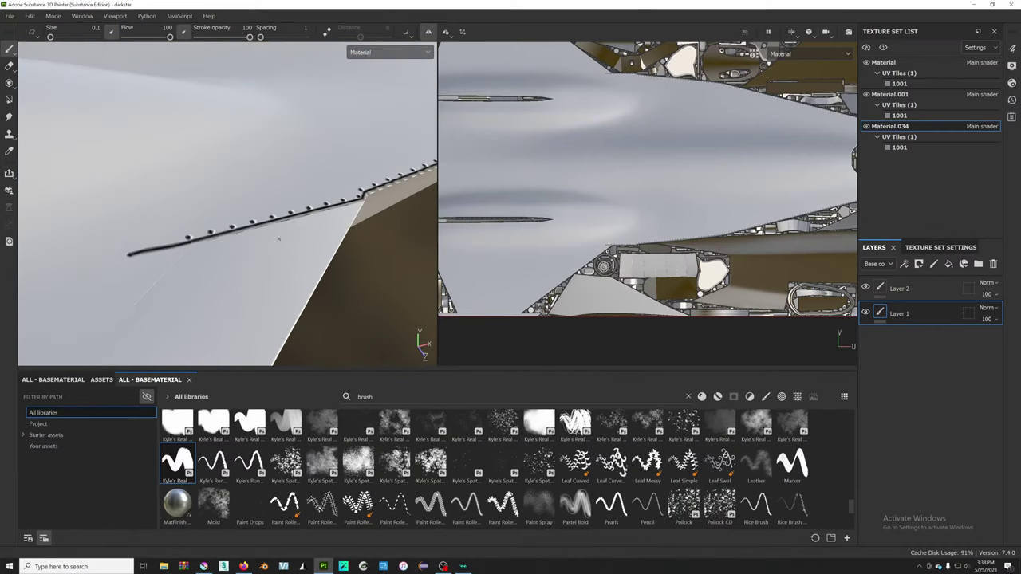
scroll(626, 237, "up", 3)
scroll(626, 237, "up", 5)
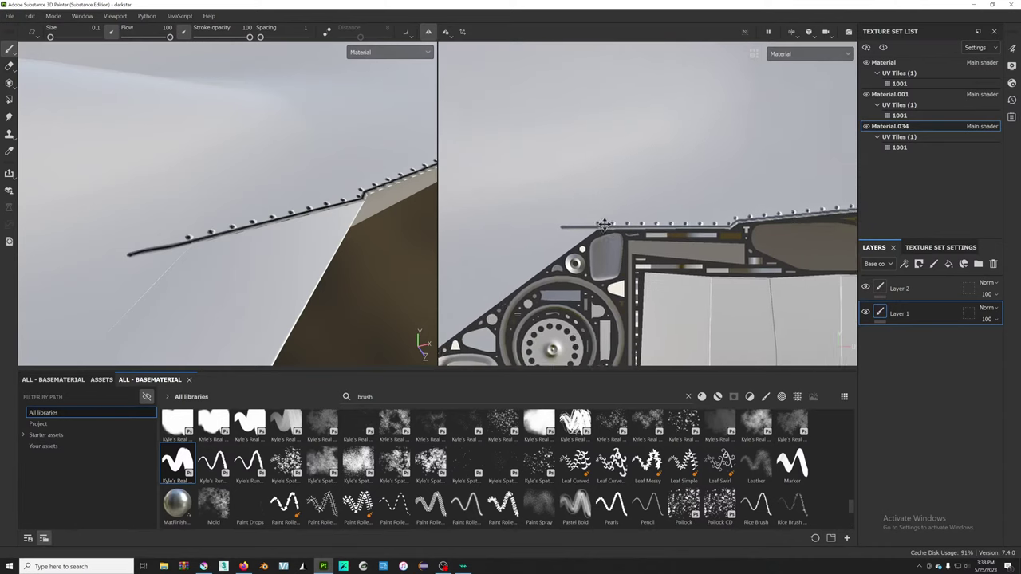
middle_click_drag(626, 237, 688, 207)
scroll(688, 205, "up", 2)
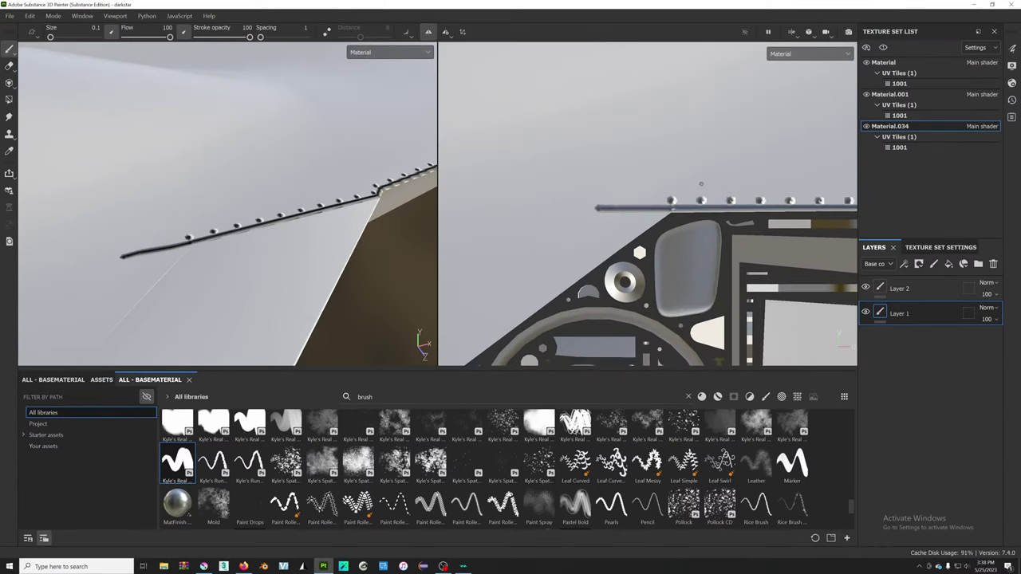
scroll(648, 217, "down", 2)
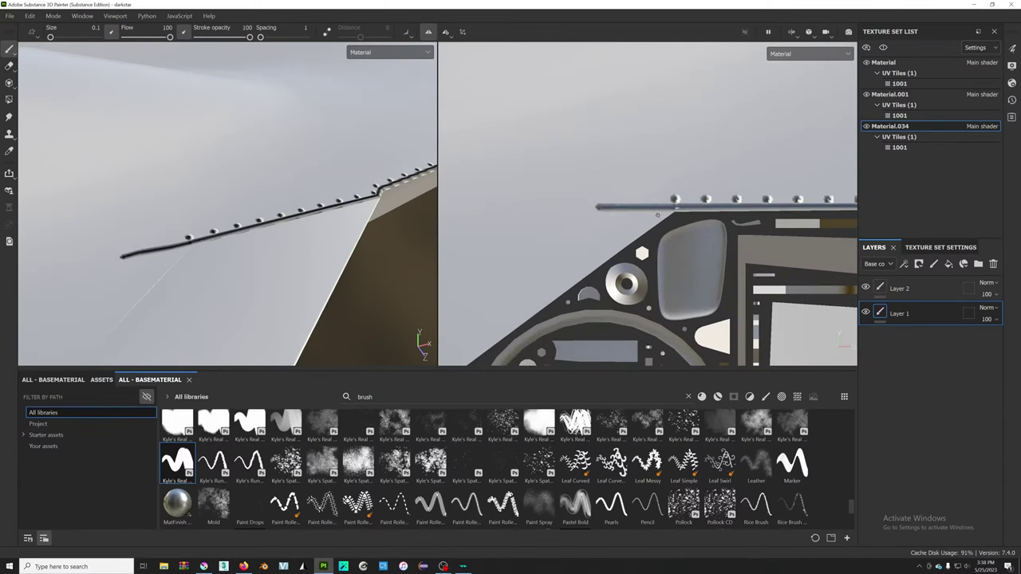
- Undo the extra panel-line segments so the stroke ends shorter along the rivet row
key("ctrl+z")
scroll(648, 217, "up", 1)
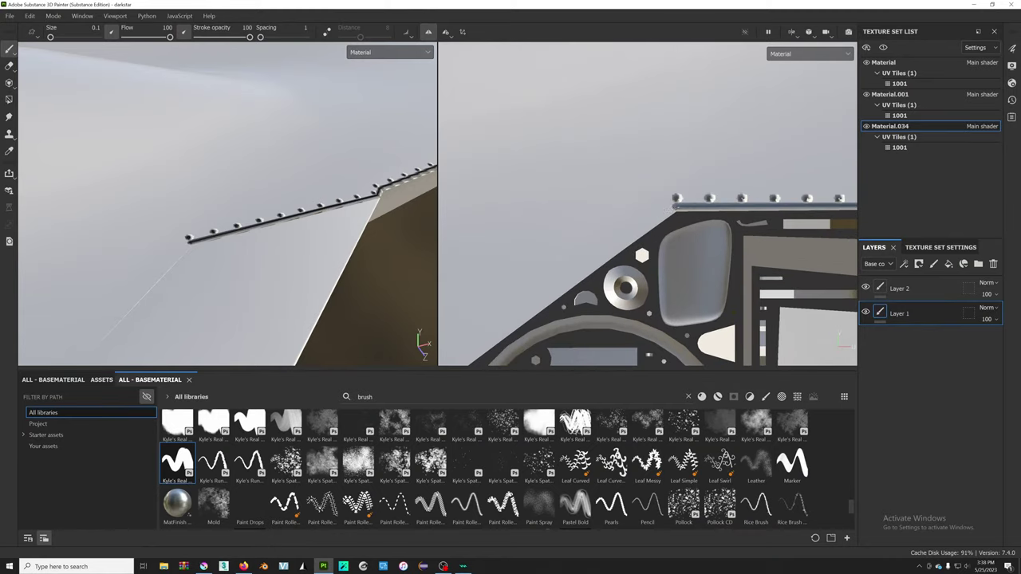
left_click(589, 205, "shift")
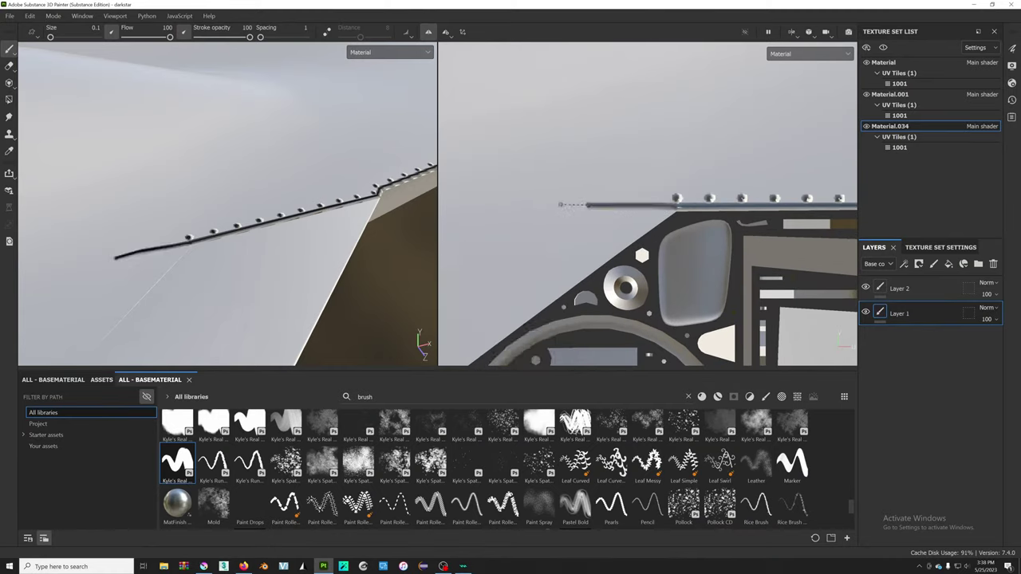
key("ctrl+z")
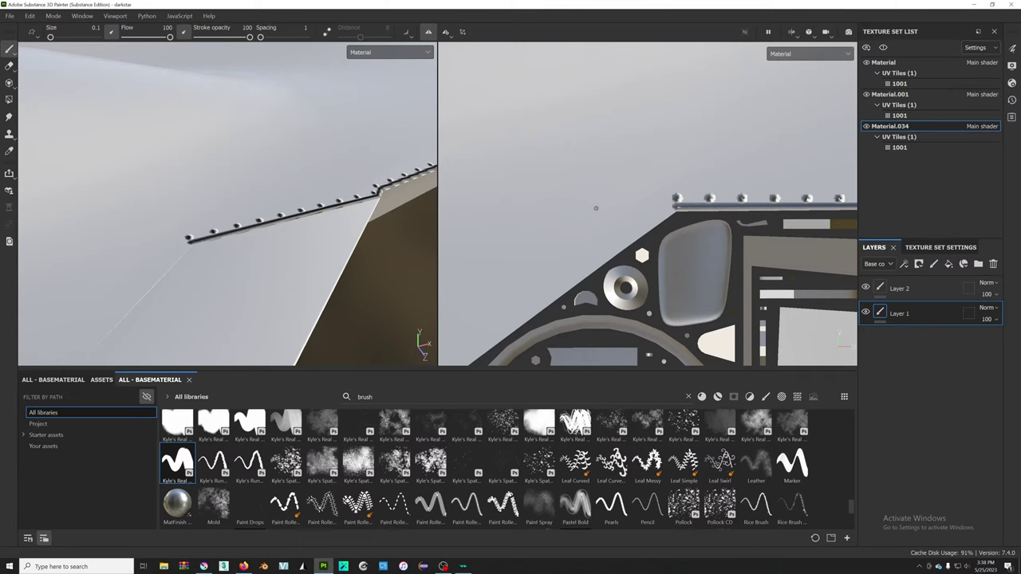
scroll(595, 209, "down", 3)
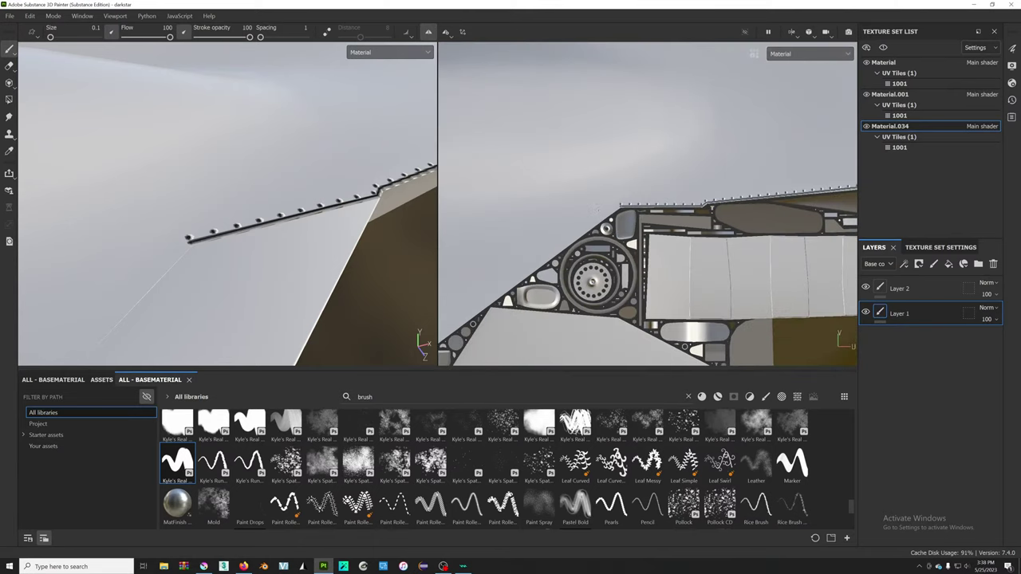
scroll(619, 214, "up", 3)
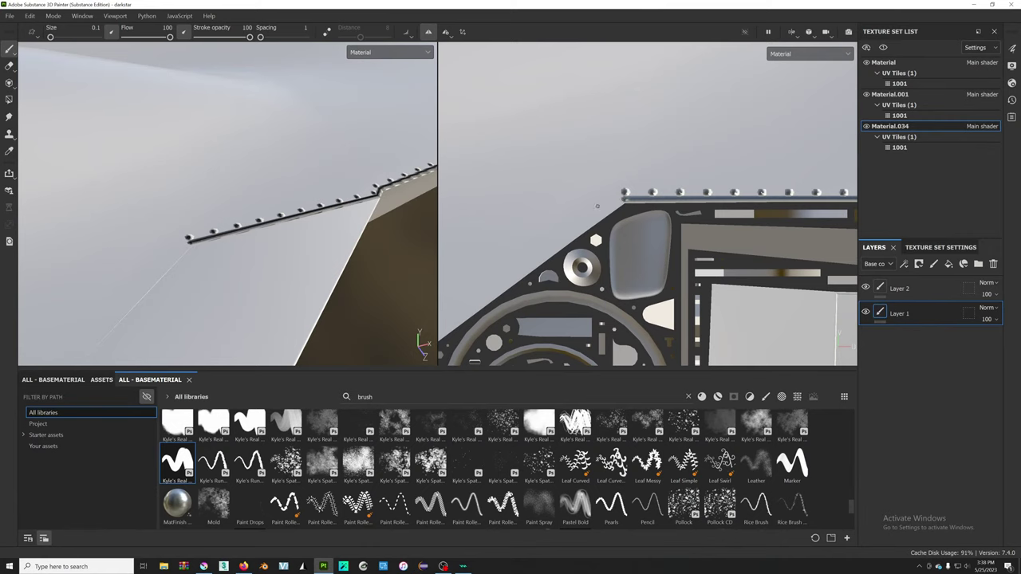
middle_click_drag(597, 206, 594, 275)
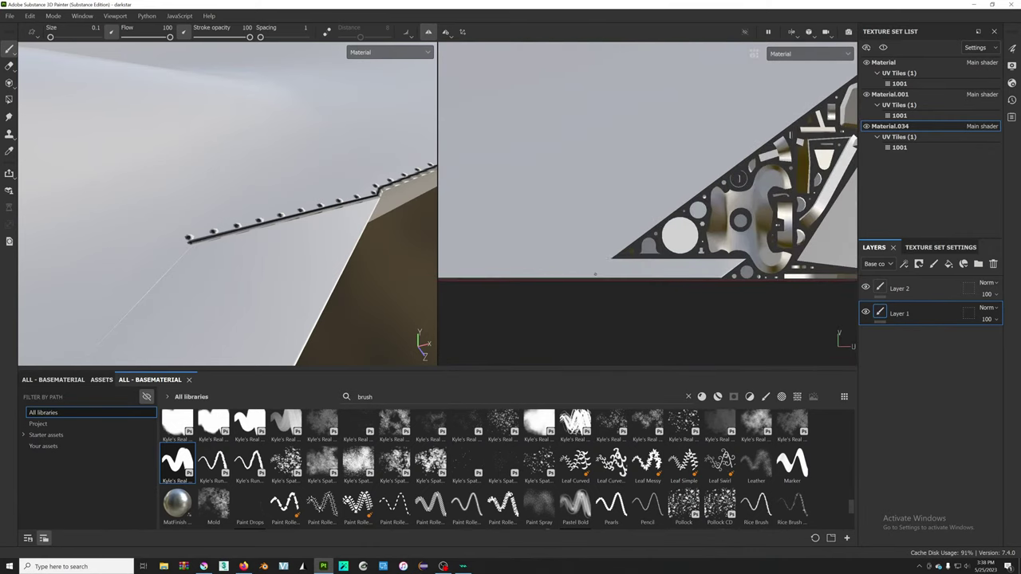
scroll(612, 241, "down", 2)
scroll(613, 241, "down", 1)
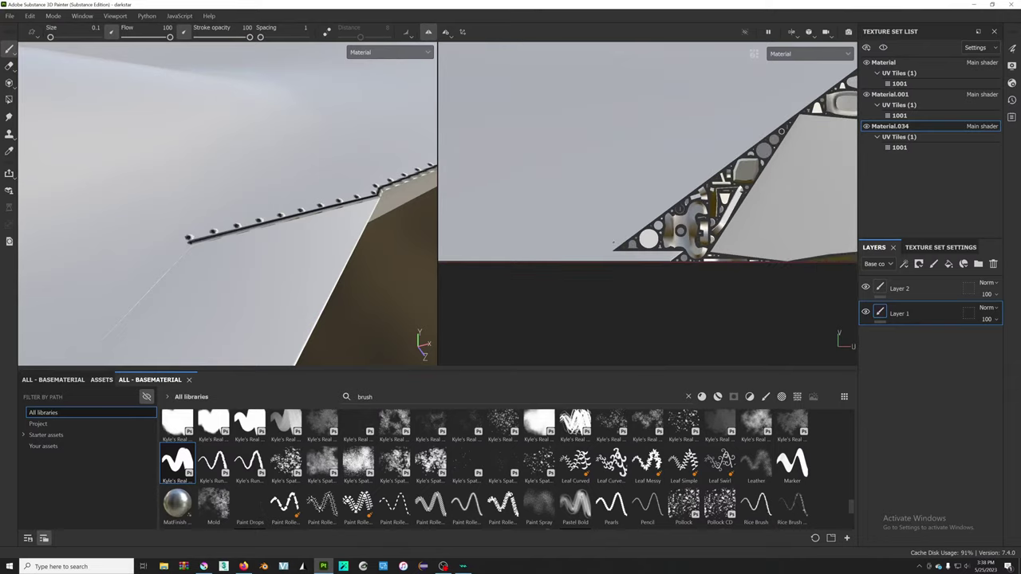
- Check the reference photo, close an unneeded browser tab, and return to Painter
key("alt+Tab")
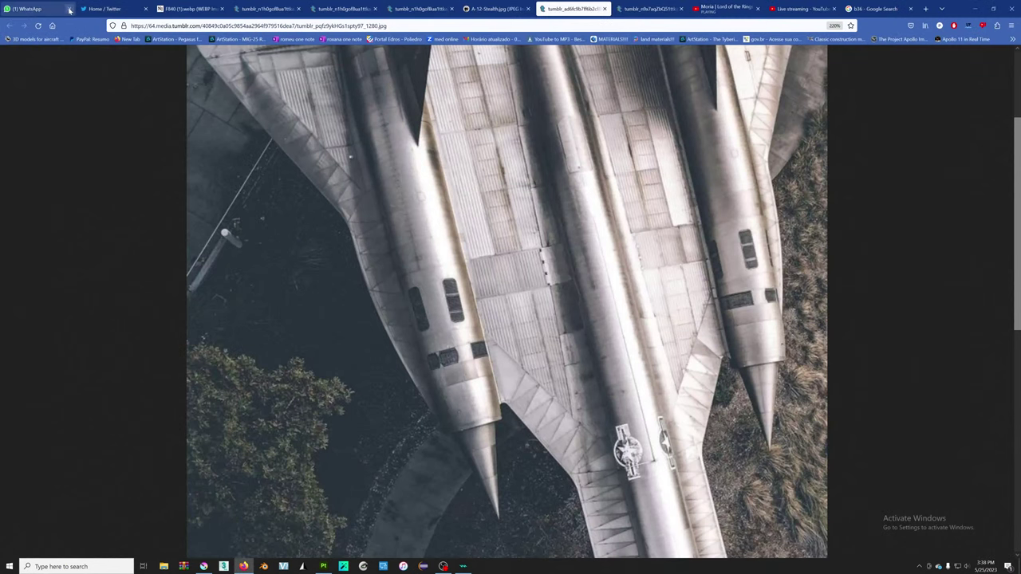
left_click(70, 9)
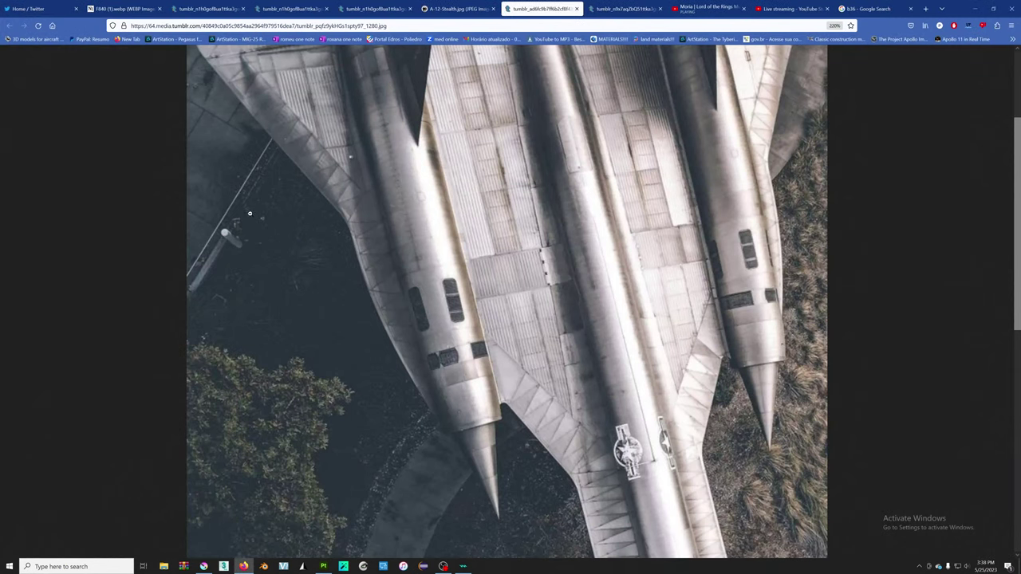
key("alt+Tab")
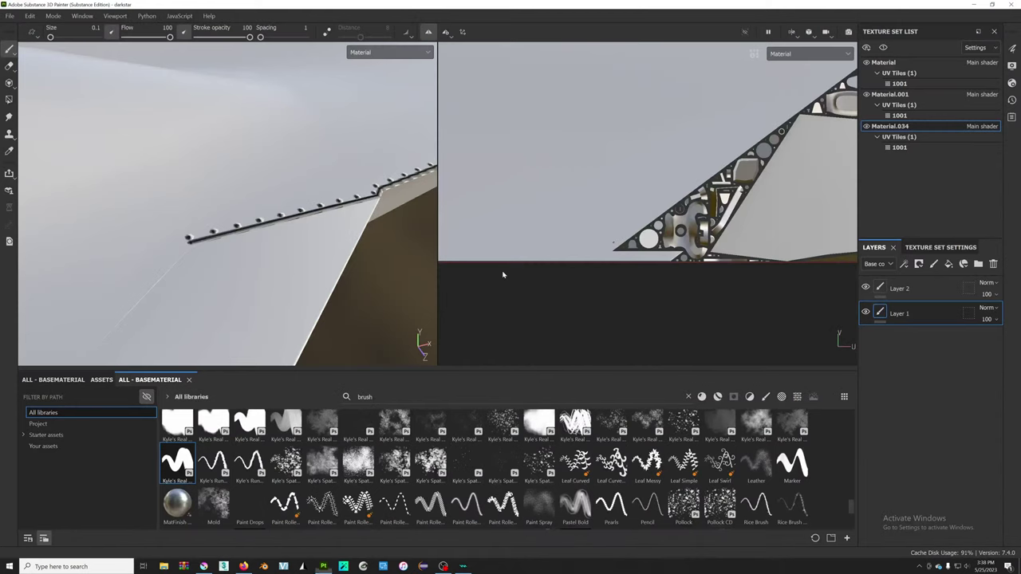
scroll(762, 239, "up", 2)
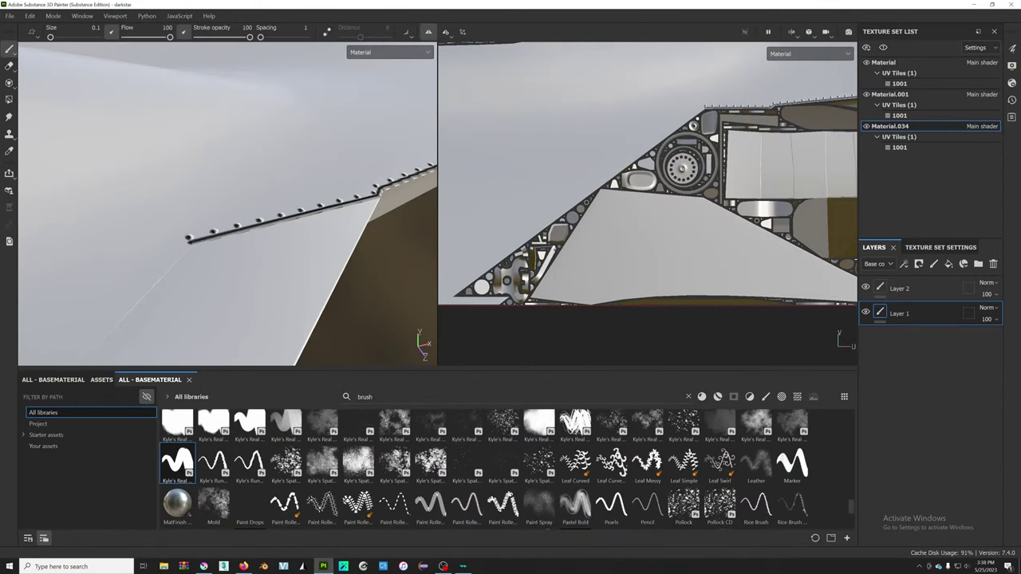
middle_click_drag(646, 199, 686, 212)
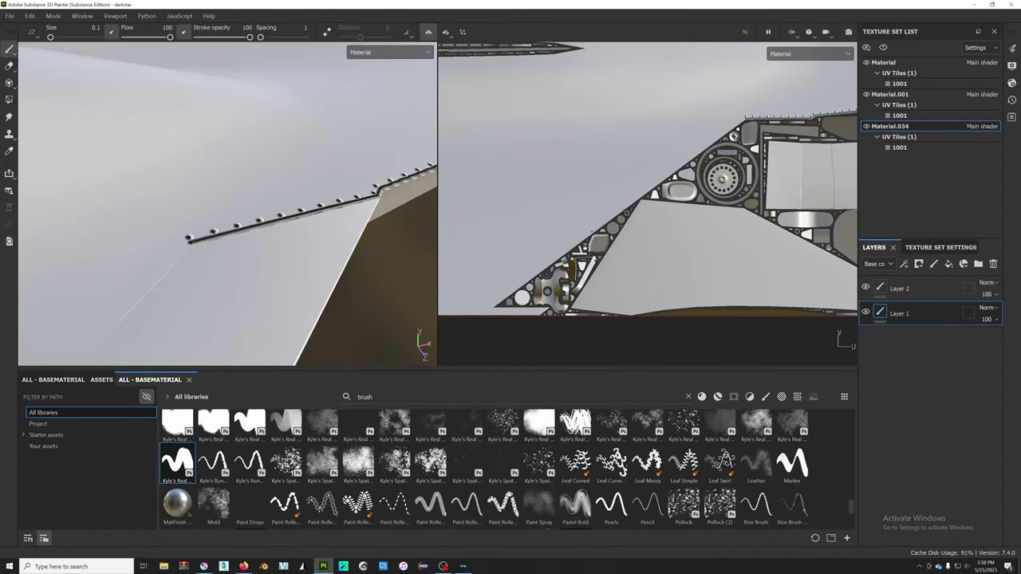
scroll(718, 159, "up", 2)
middle_click_drag(609, 209, 624, 204)
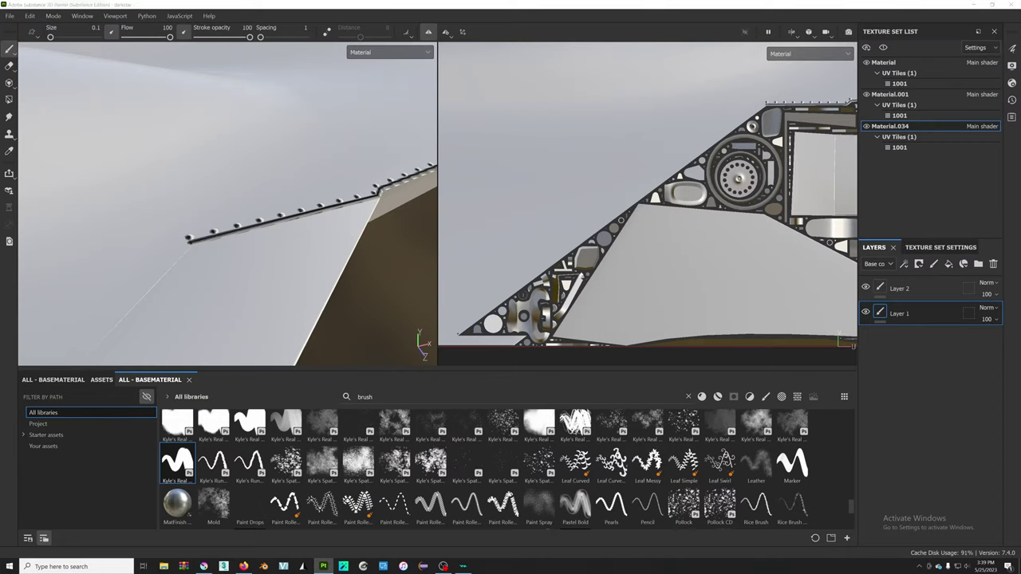
key("super")
- Open Paint and sketch a long thin wedge with two triangular spikes
type("paint")
key("Escape")
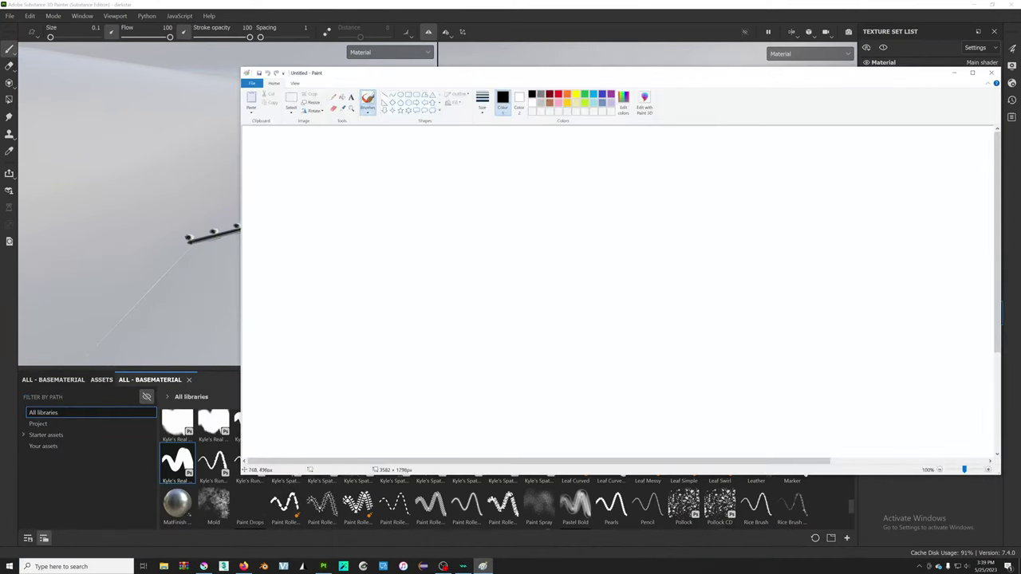
left_click_drag(321, 247, 886, 300)
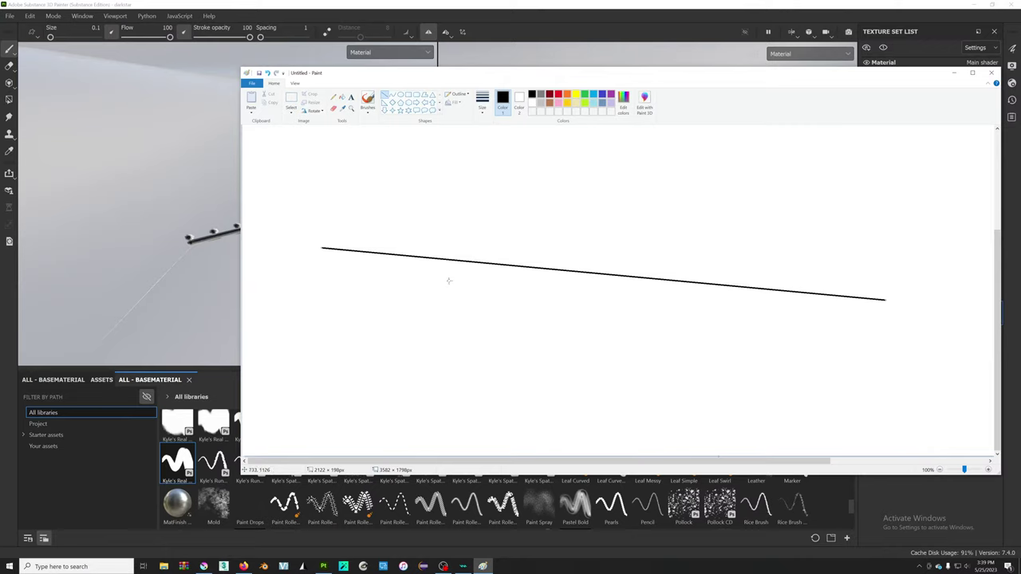
scroll(858, 286, "up", 5, "ctrl")
scroll(858, 287, "down", 2)
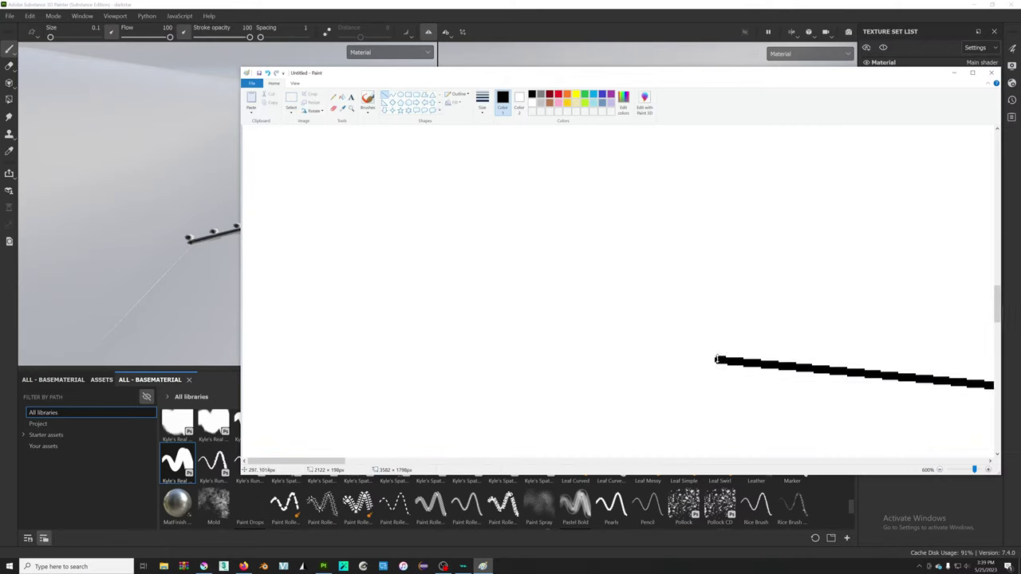
left_click_drag(717, 361, 639, 345)
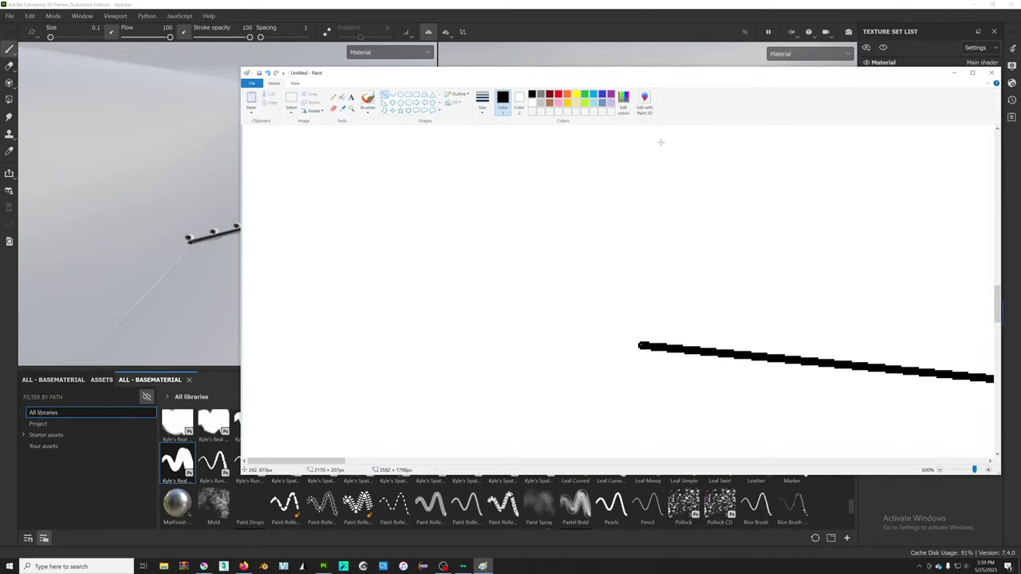
left_click_drag(662, 140, 640, 344)
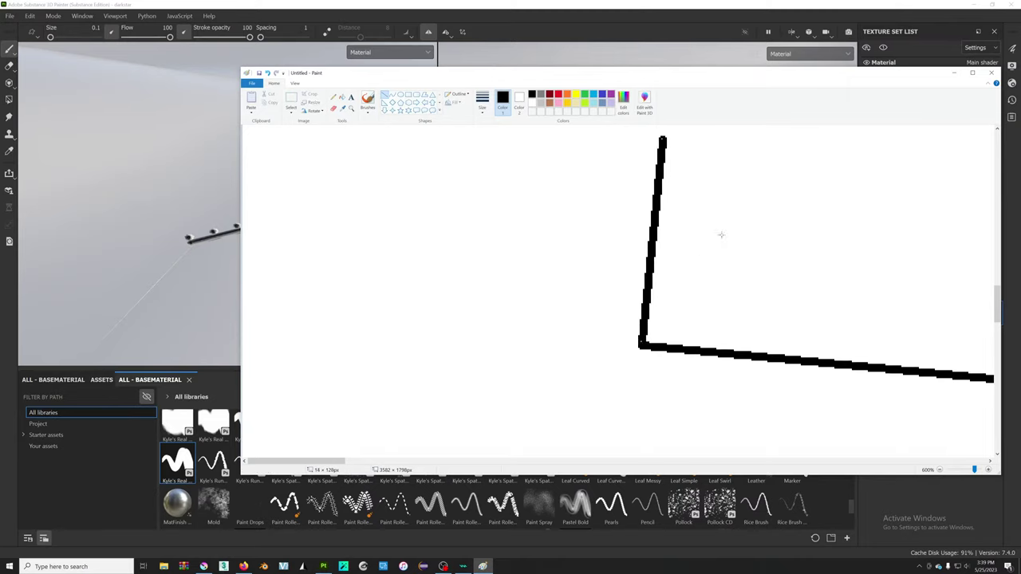
scroll(722, 254, "down", 2, "ctrl")
scroll(721, 255, "down", 1, "ctrl")
scroll(397, 231, "up", 1)
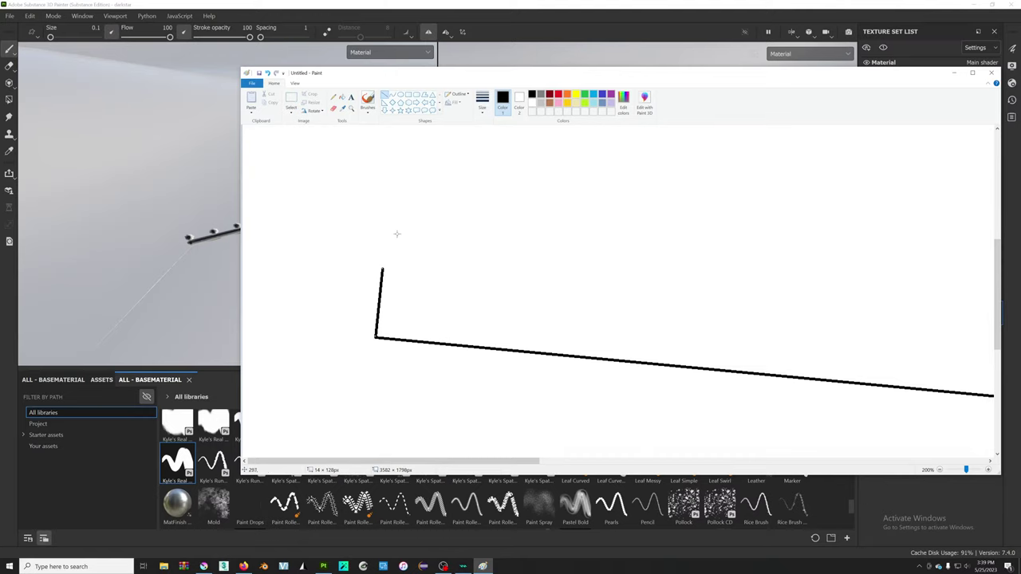
right_click(381, 269)
mouse_move(381, 269)
left_mouse_down()
mouse_move(1018, 414)
mouse_move(964, 393)
mouse_move(943, 236)
mouse_move(894, 383)
mouse_move(857, 213)
mouse_move(864, 222)
mouse_move(805, 354)
left_mouse_up()
- Close the Paint sketch without saving it
key("alt+Tab")
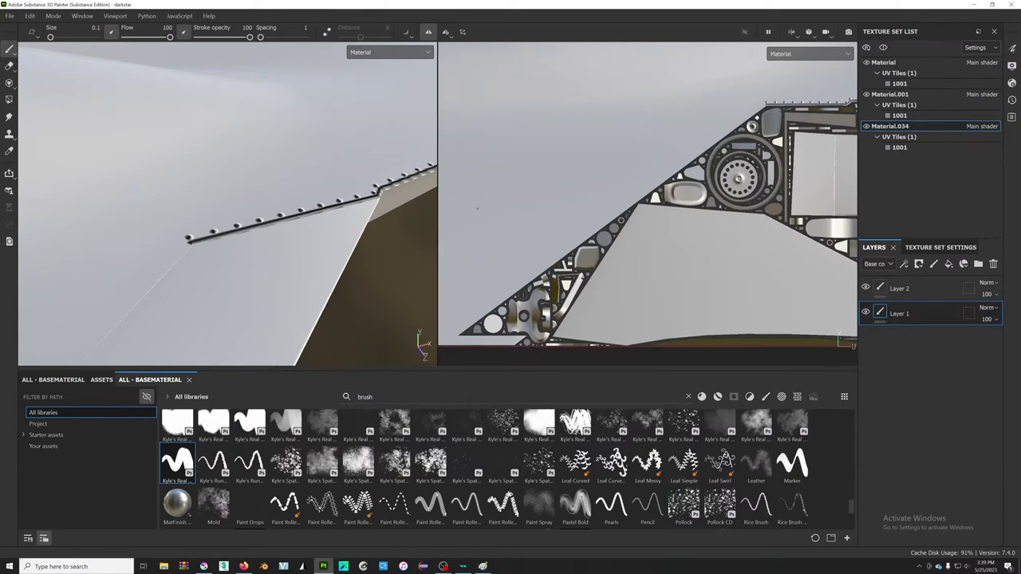
key("alt+Tab")
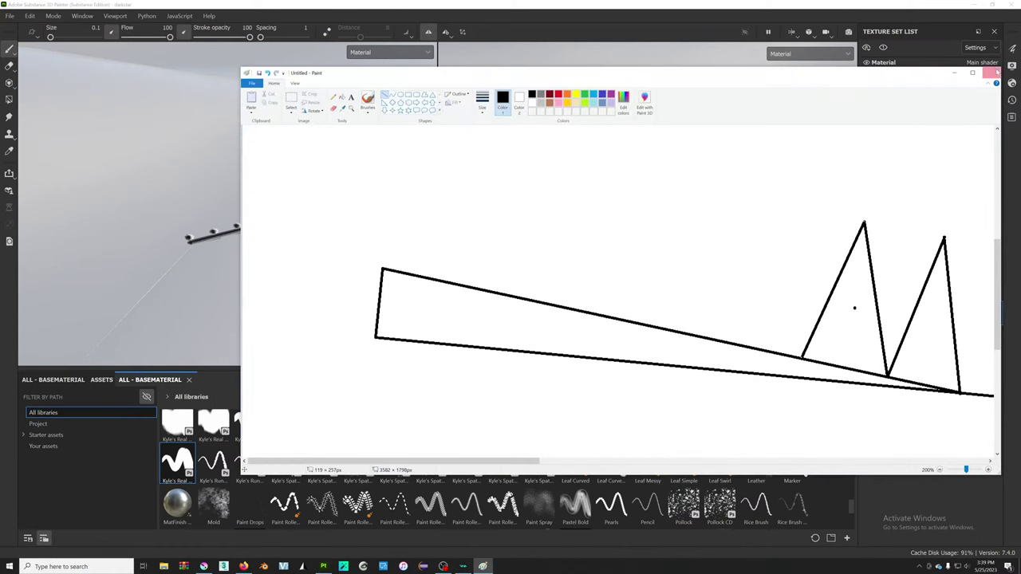
left_click(992, 73)
left_click(635, 277)
- Raise the OBS Mic/Aux volume from -inf to -17.1 dB and minimize OBS
key("alt+Tab")
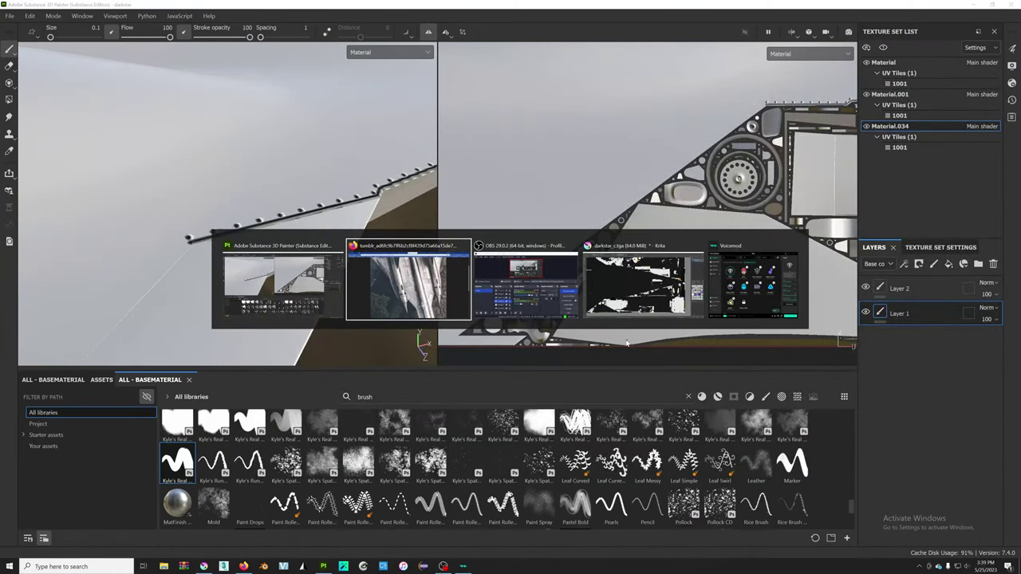
left_click_drag(794, 494, 771, 496)
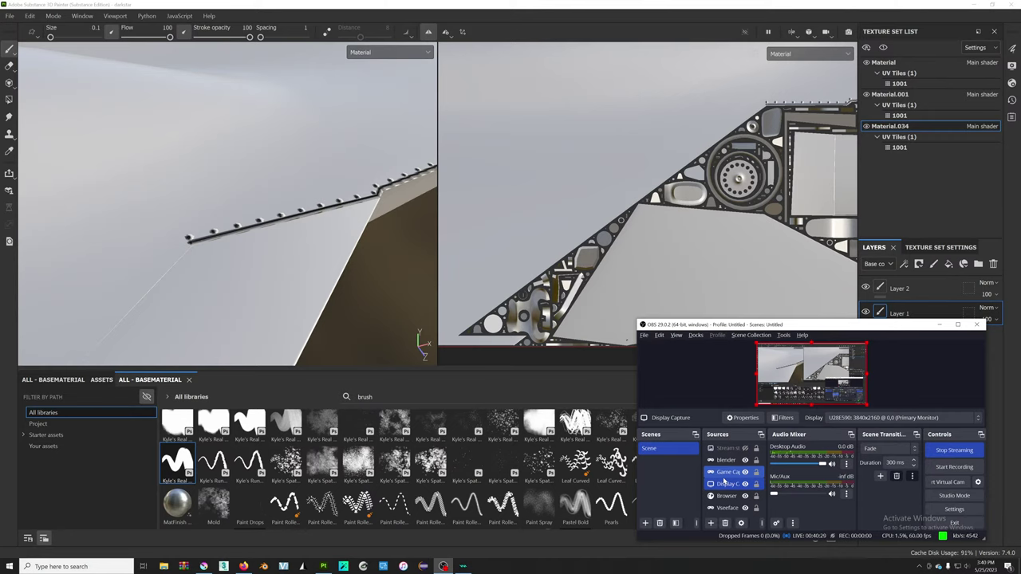
left_click_drag(773, 494, 801, 495)
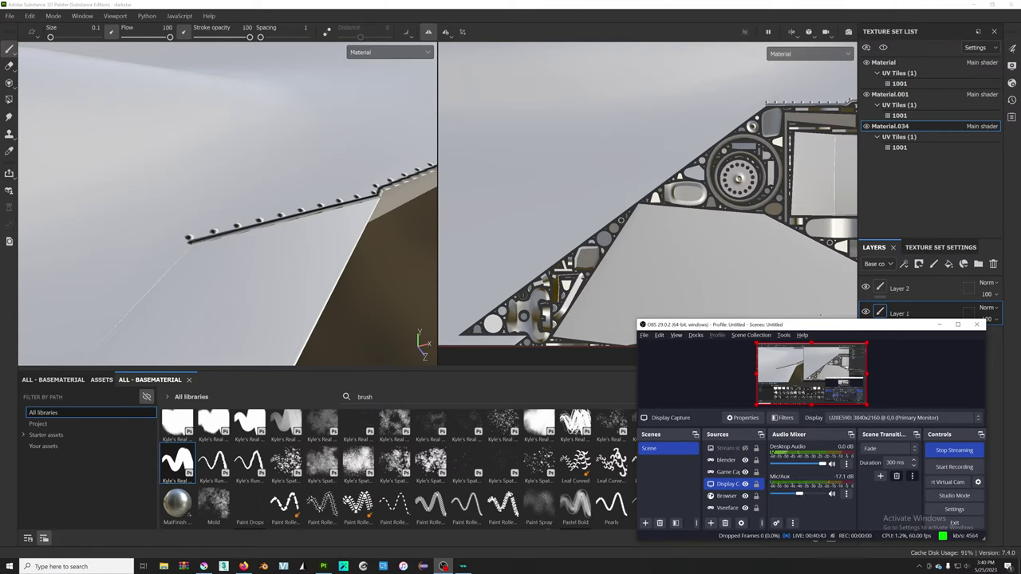
left_click(937, 327)
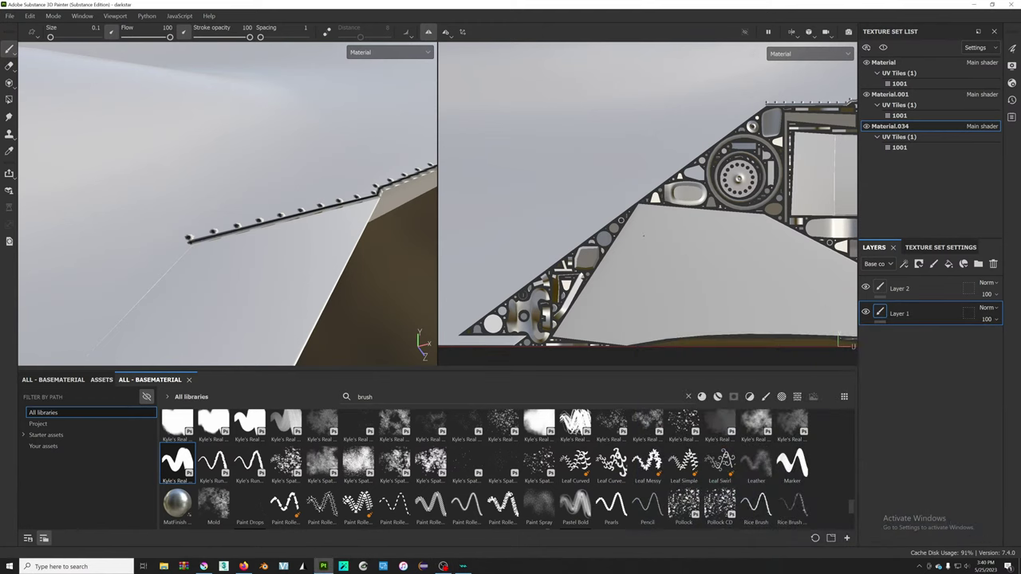
- Zoom in and paint a snapped straight stroke starting from the wing's triangle corner
key("shift")
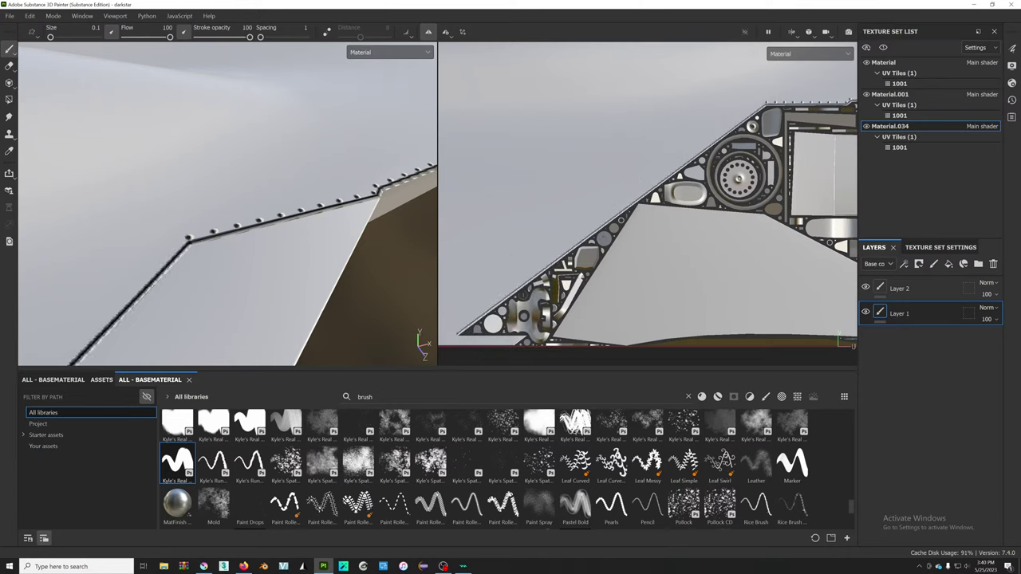
scroll(647, 194, "up", 1)
scroll(647, 194, "up", 2)
scroll(647, 194, "up", 2)
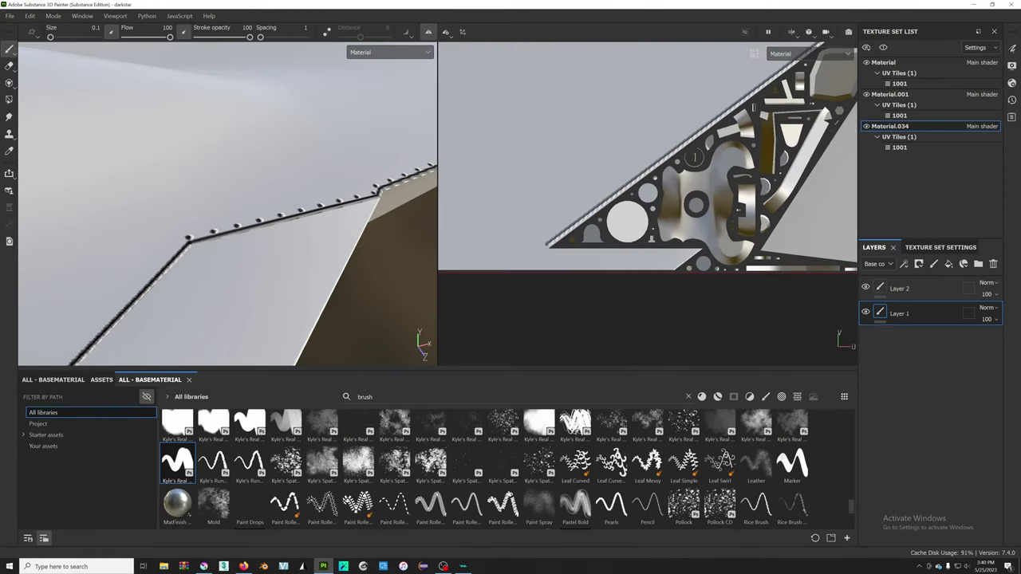
key("shift")
key("ctrl")
left_click(536, 276, "shift")
- Undo a misplaced stroke, then trace the wing's lower edge and turn the line up at the corner
mouse_move(271, 263)
left_mouse_down("alt")
mouse_move(253, 267)
mouse_move(228, 246)
mouse_move(289, 159)
mouse_move(303, 172)
mouse_move(218, 249)
left_mouse_up("alt")
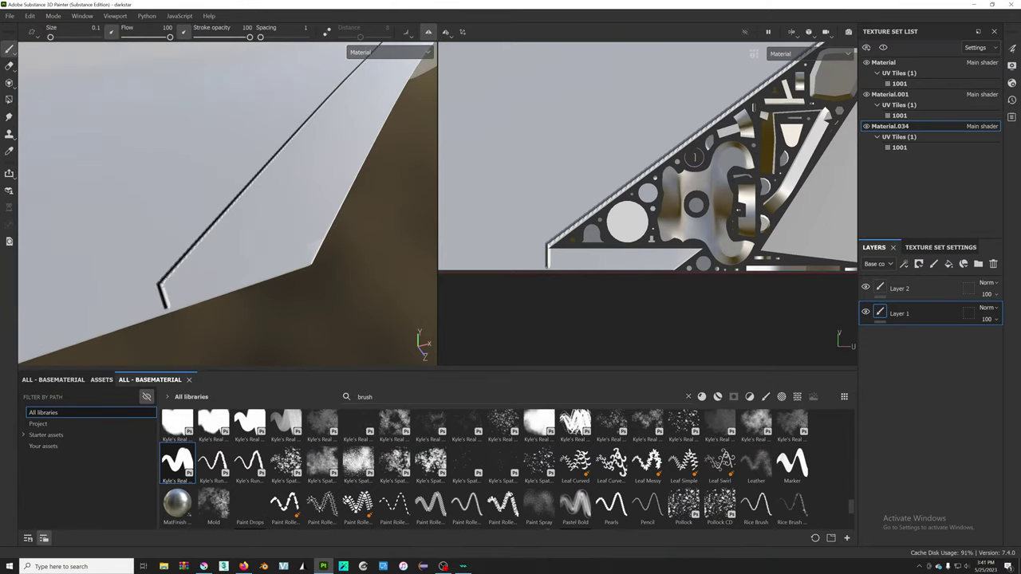
left_click_drag(164, 307, 296, 262)
key("ctrl+z")
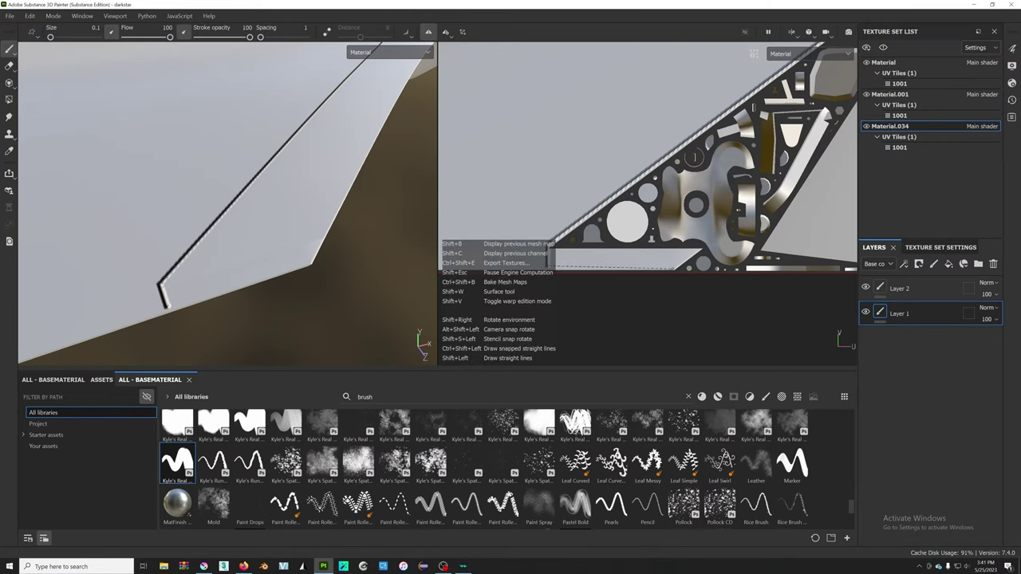
left_click(309, 261, "shift")
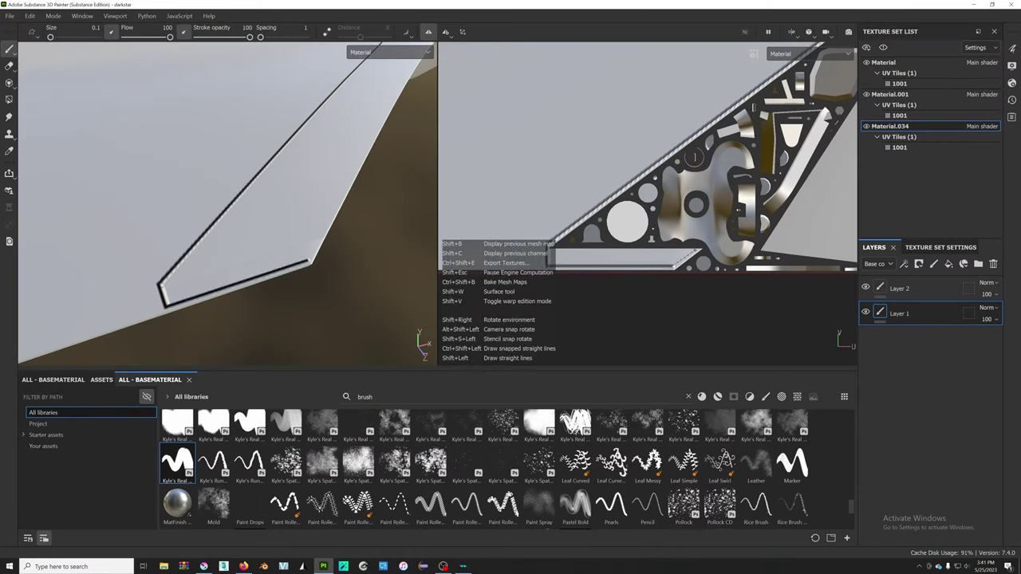
left_click(319, 242, "ctrl+shift")
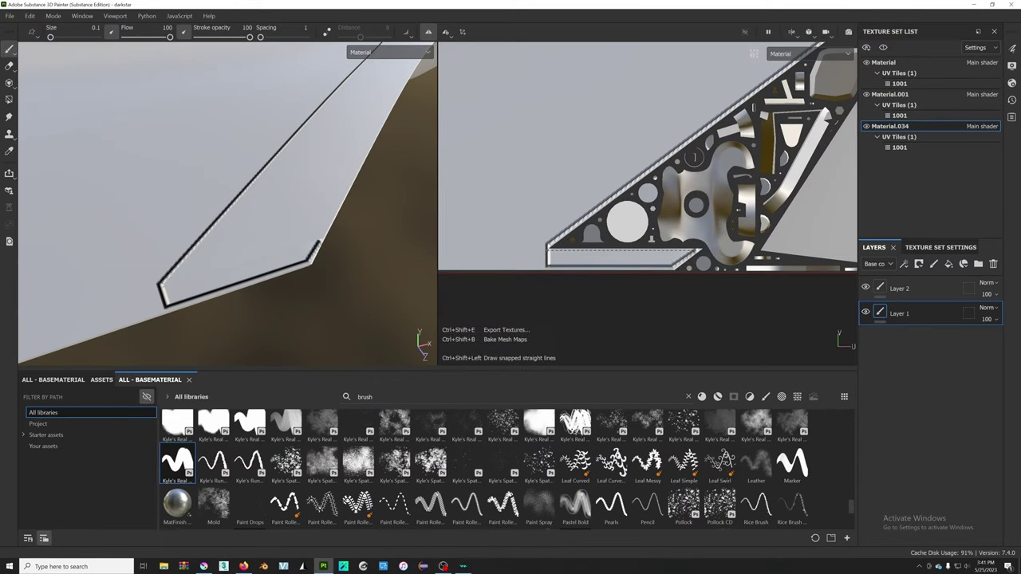
scroll(311, 239, "down", 5)
mouse_move(311, 239)
left_mouse_down("alt")
mouse_move(294, 232)
mouse_move(333, 221)
mouse_move(331, 244)
mouse_move(250, 244)
mouse_move(294, 191)
left_mouse_up("alt")
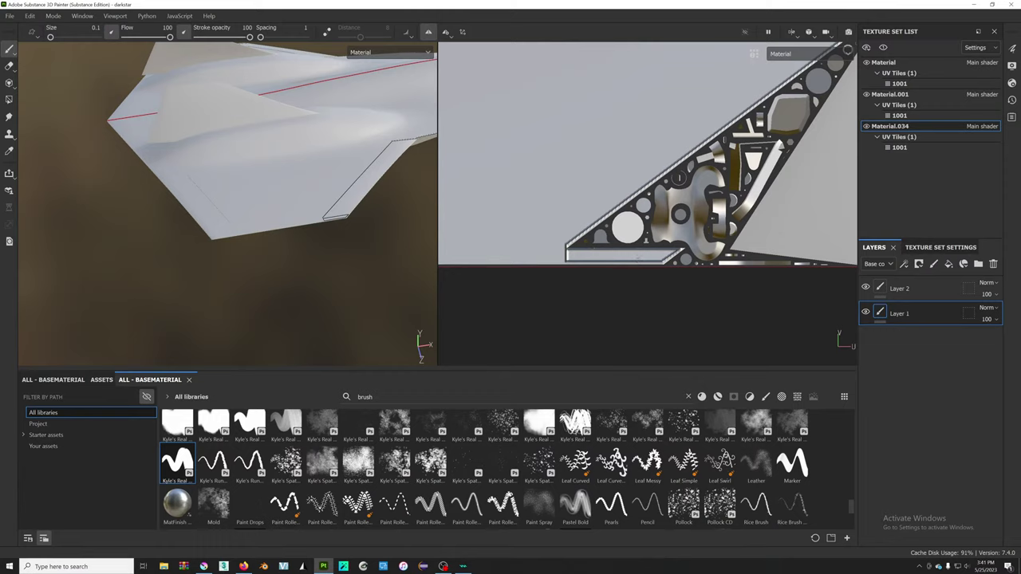
- In the UV view, paint a thin straight line along the island's bottom edge strip
mouse_move(718, 240)
middle_mouse_down("alt")
mouse_move(769, 255)
mouse_move(635, 220)
middle_mouse_up("alt")
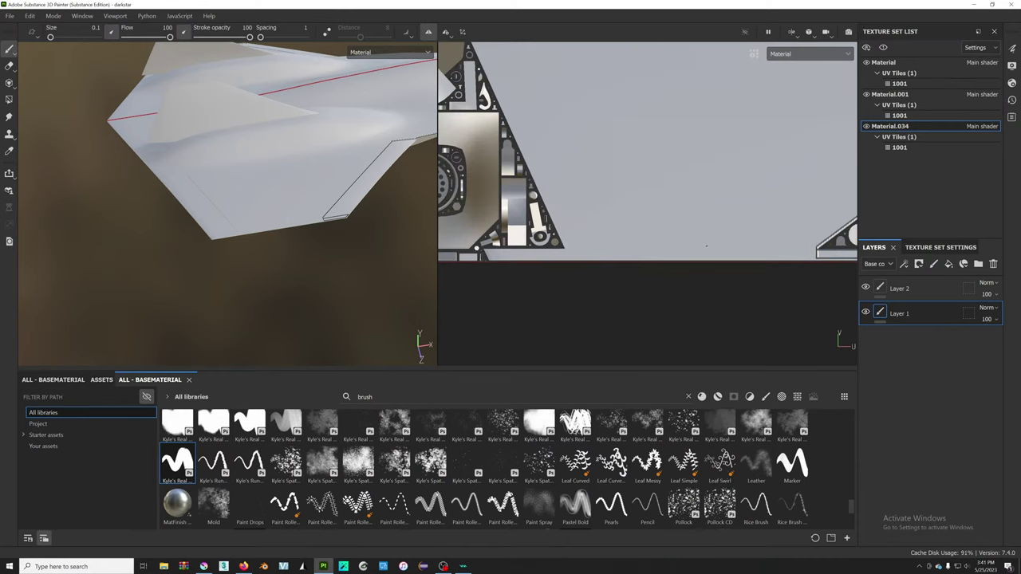
scroll(635, 221, "up", 2)
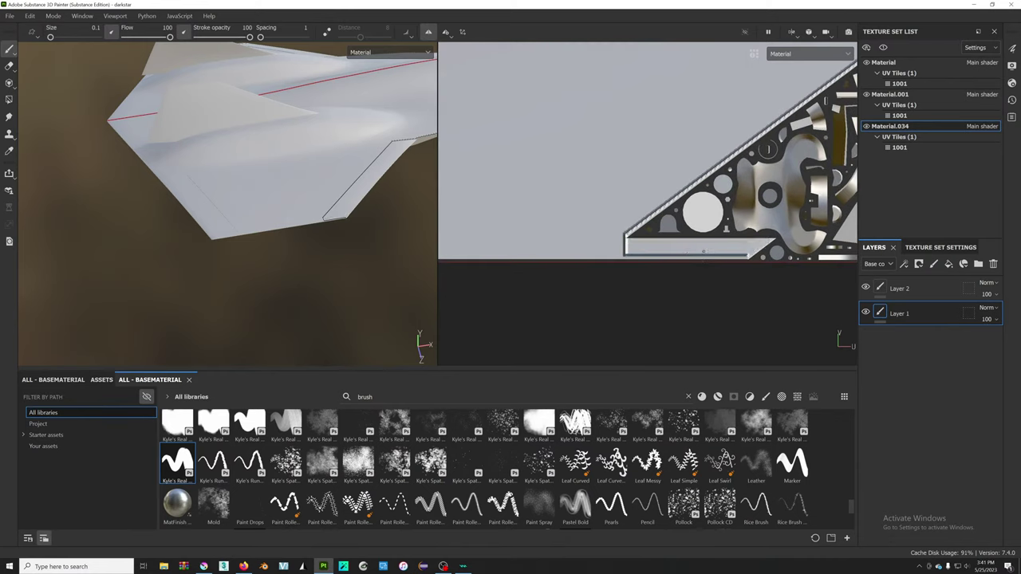
left_click_drag(702, 252, 648, 253)
scroll(614, 232, "up", 2)
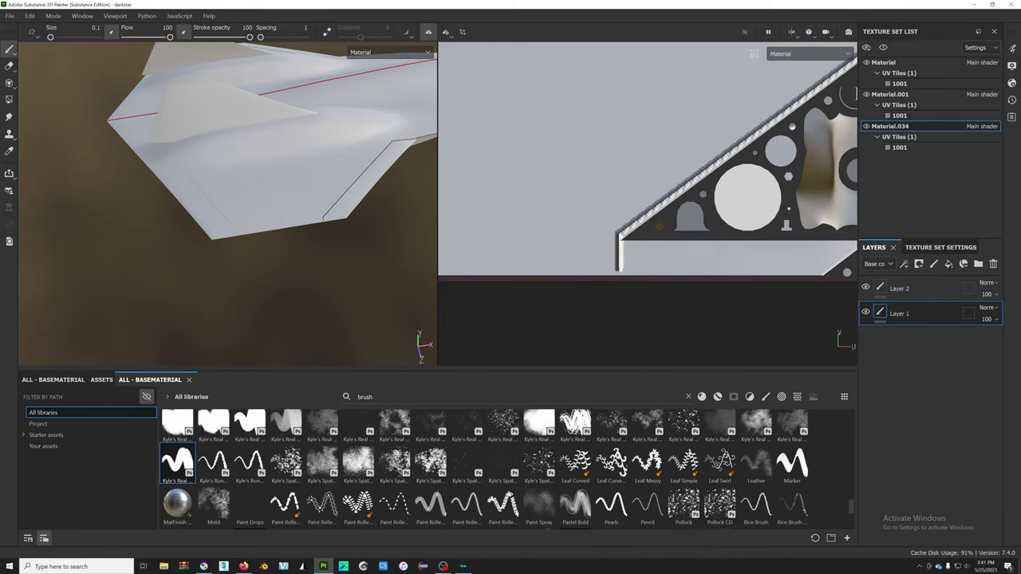
mouse_move(629, 244)
middle_mouse_down()
mouse_move(640, 244)
mouse_move(607, 231)
mouse_move(695, 238)
middle_mouse_up()
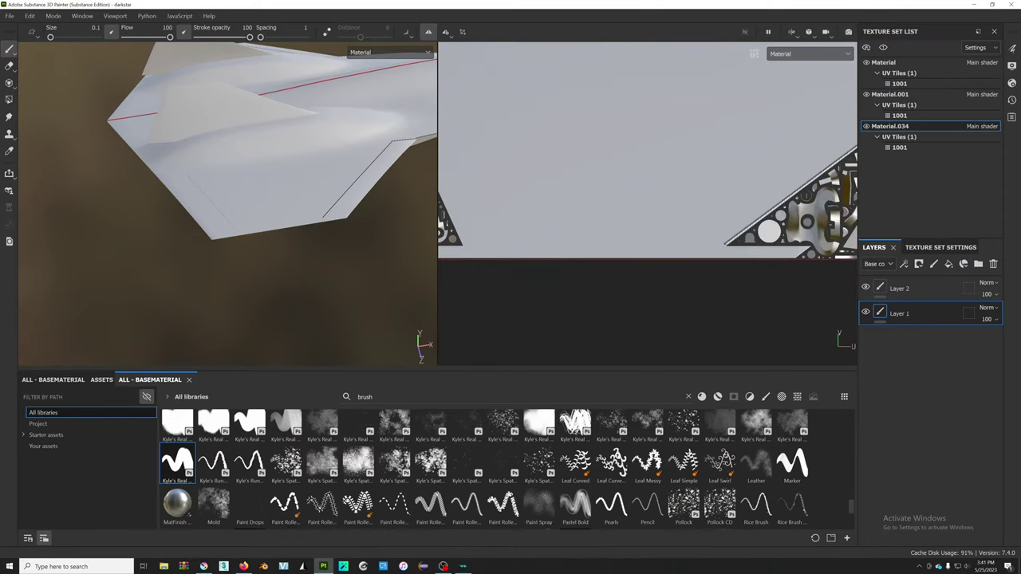
key("ctrl+shift")
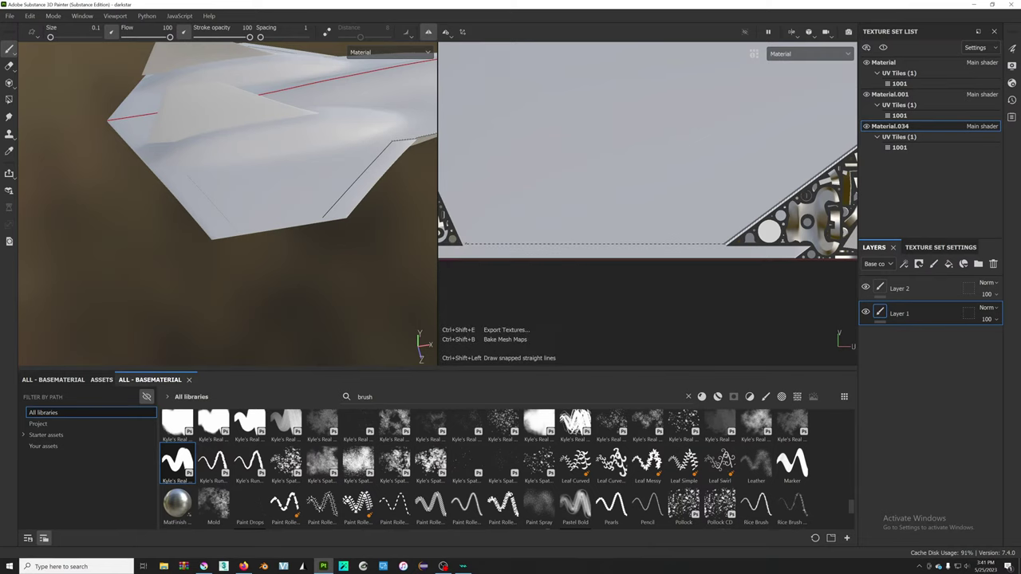
left_click(724, 244, "ctrl+shift")
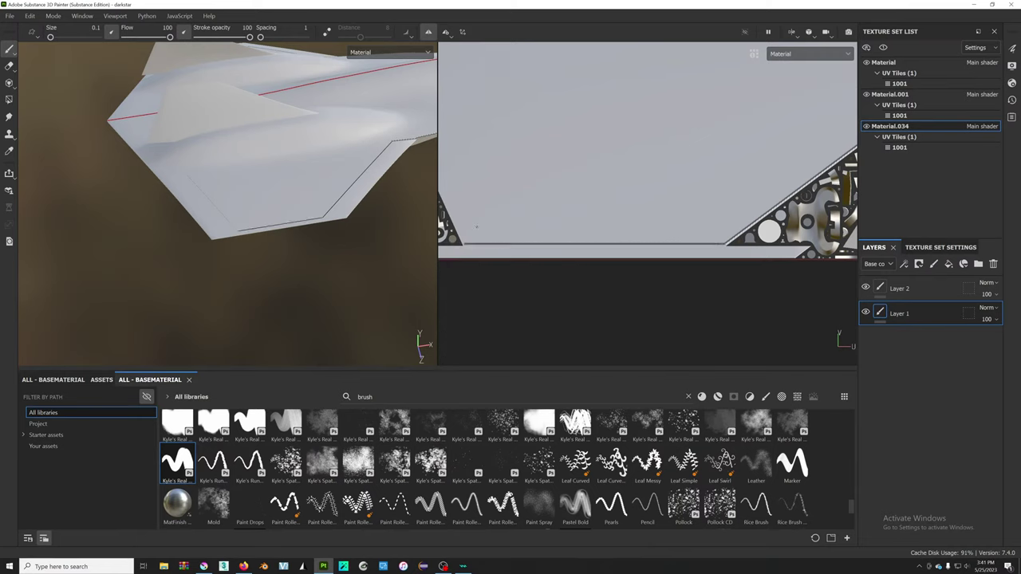
scroll(650, 274, "up", 3)
mouse_move(649, 274)
middle_mouse_down()
mouse_move(669, 321)
mouse_move(659, 292)
middle_mouse_up()
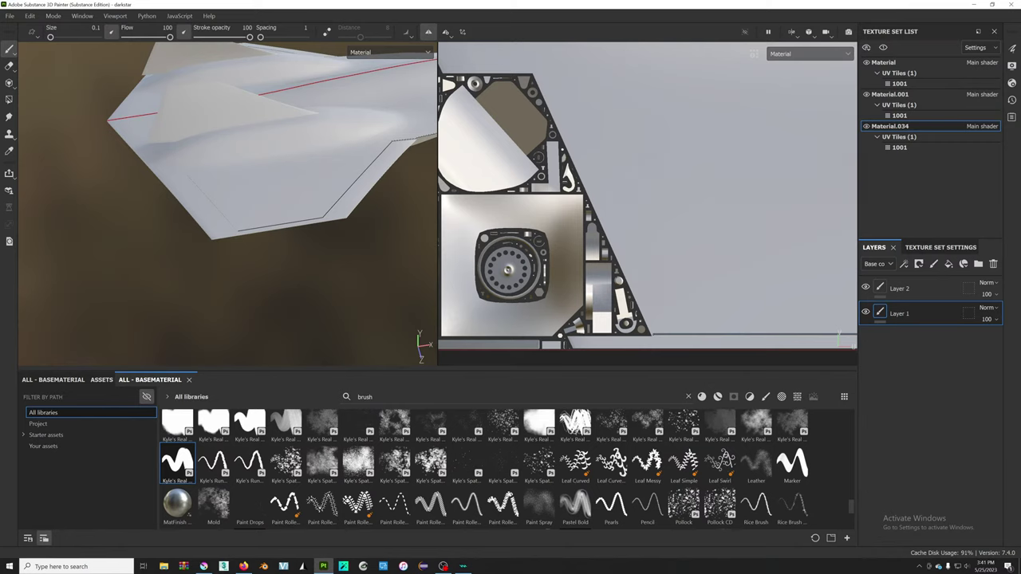
- Paint straight panel lines up the triangle panel's diagonal edge and along its horizontal edge
key("shift")
left_click(533, 74, "shift")
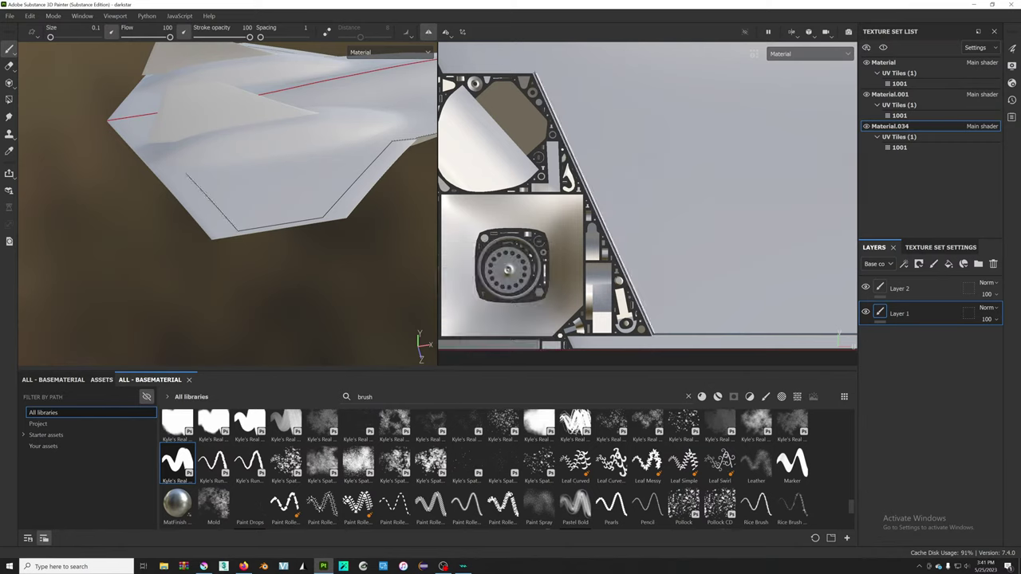
middle_click_drag(533, 74, 543, 263)
scroll(543, 263, "up", 2)
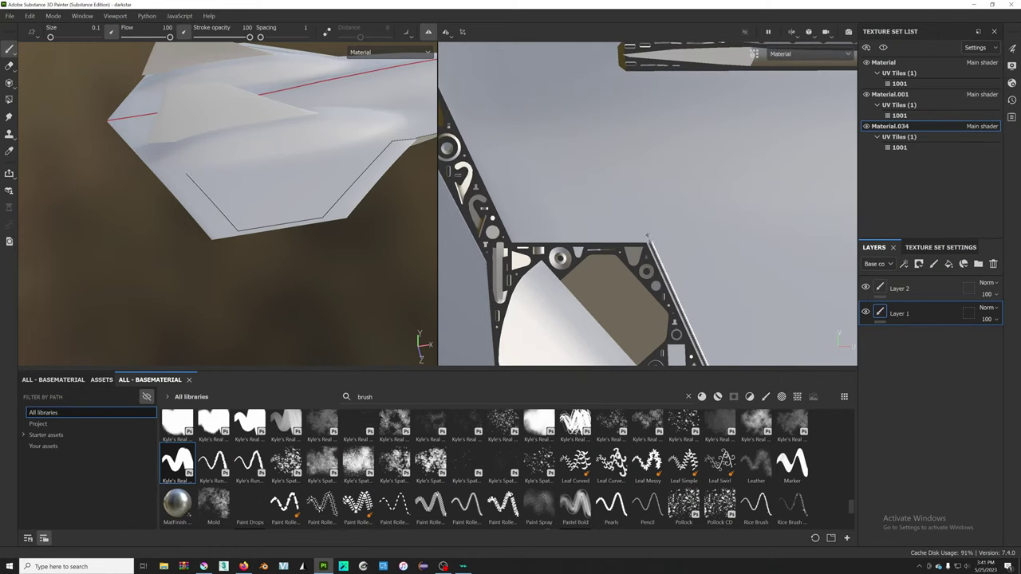
key("shift")
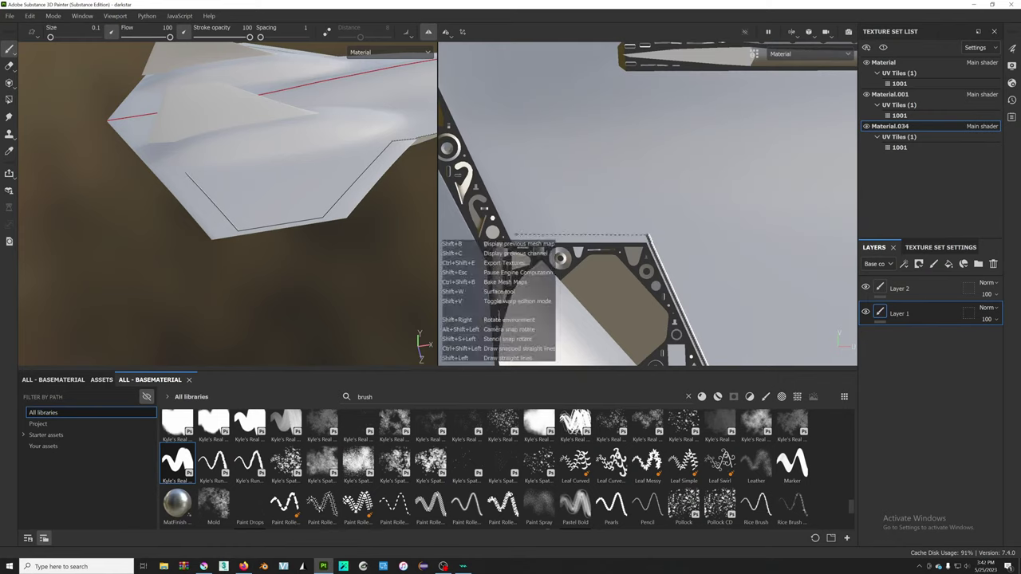
left_click(512, 235, "shift")
middle_click_drag(511, 235, 486, 343)
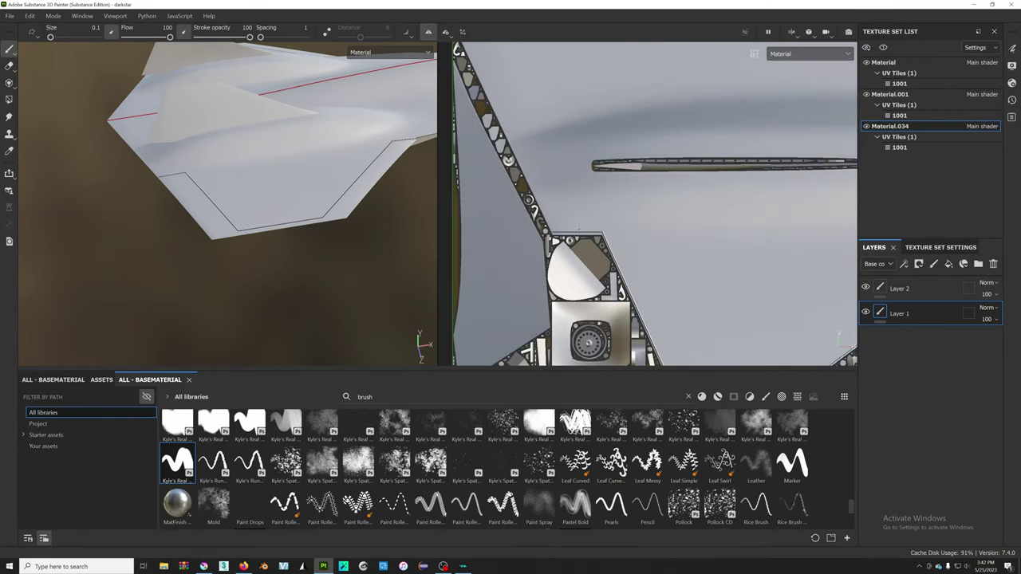
scroll(479, 304, "down", 2)
scroll(479, 303, "down", 2)
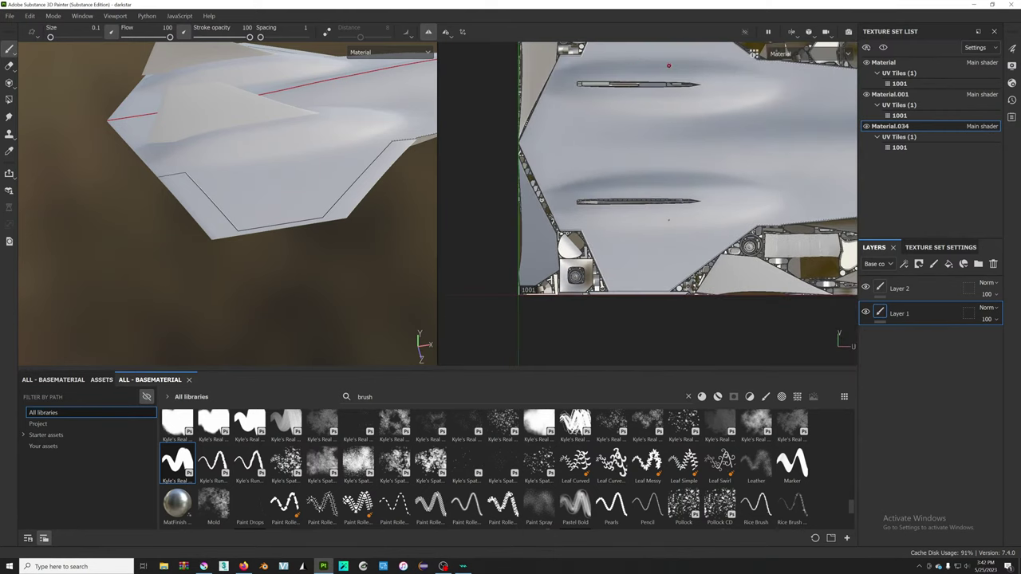
scroll(479, 303, "down", 1)
mouse_move(295, 199)
left_mouse_down("alt")
mouse_move(279, 218)
mouse_move(275, 111)
left_mouse_up("alt")
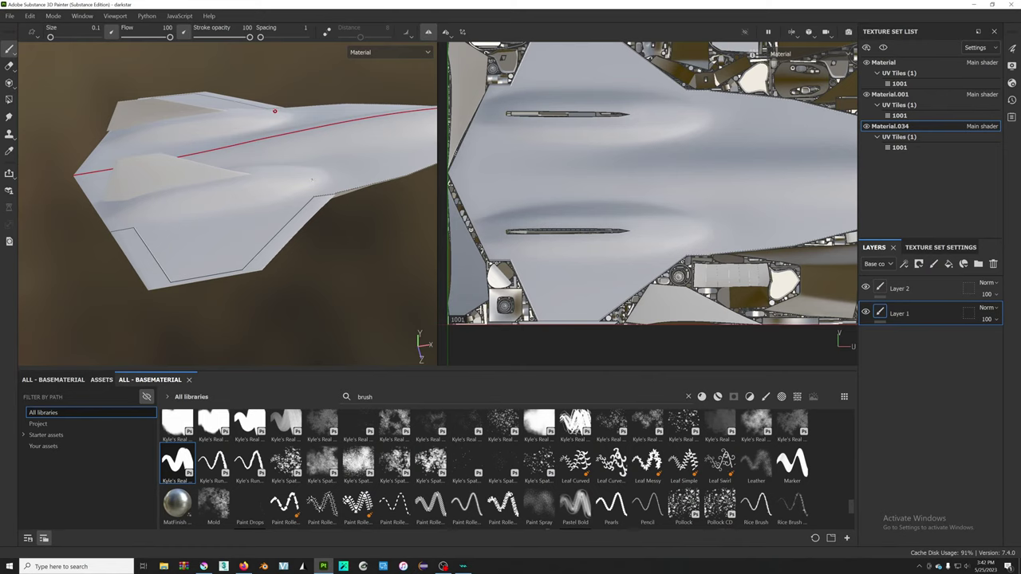
key("ctrl")
scroll(395, 142, "up", 3)
scroll(356, 116, "down", 4)
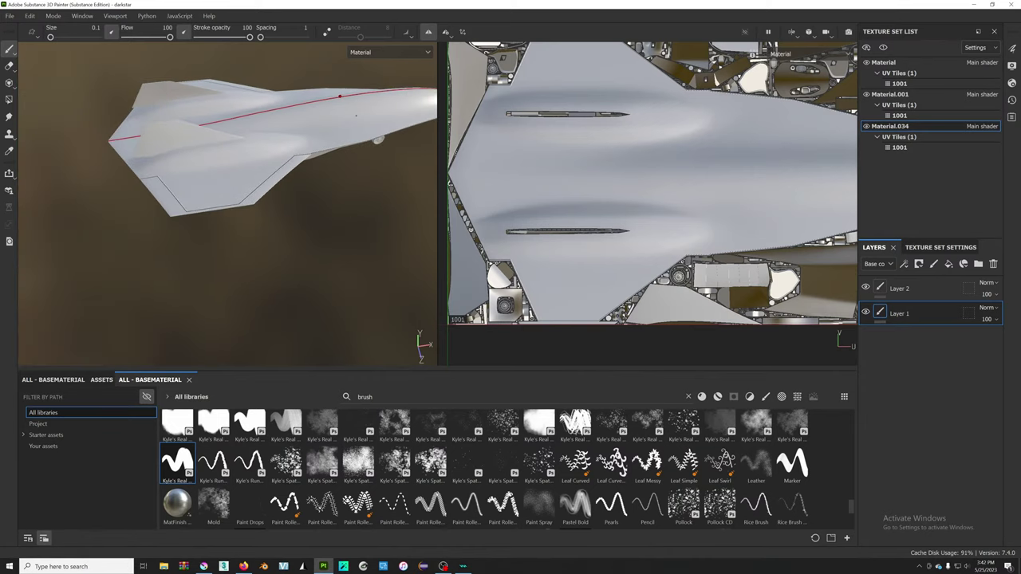
scroll(356, 115, "up", 1)
scroll(347, 139, "up", 2)
scroll(607, 248, "up", 2)
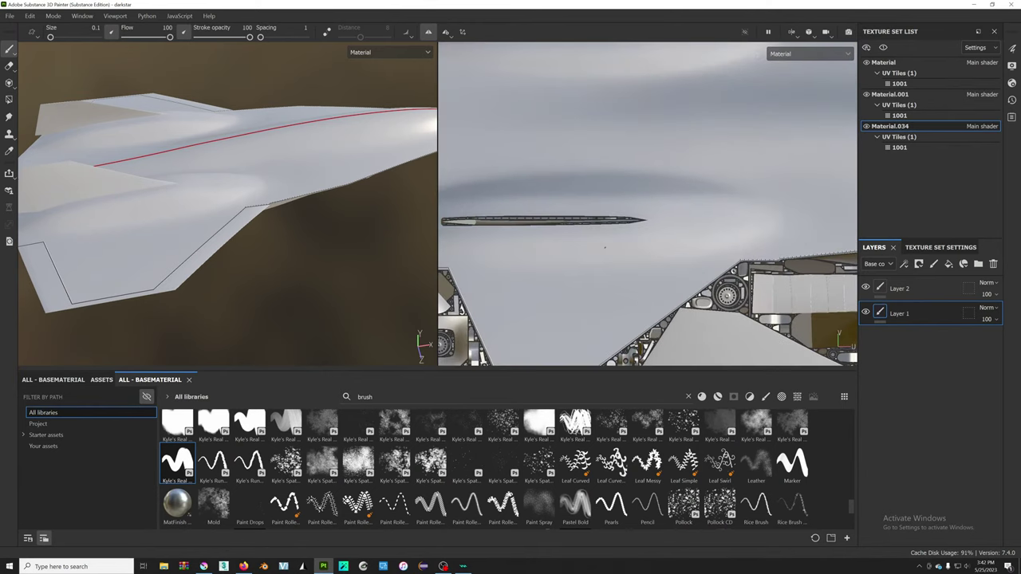
scroll(607, 248, "down", 2)
middle_click_drag(611, 253, 614, 211)
scroll(613, 212, "up", 2)
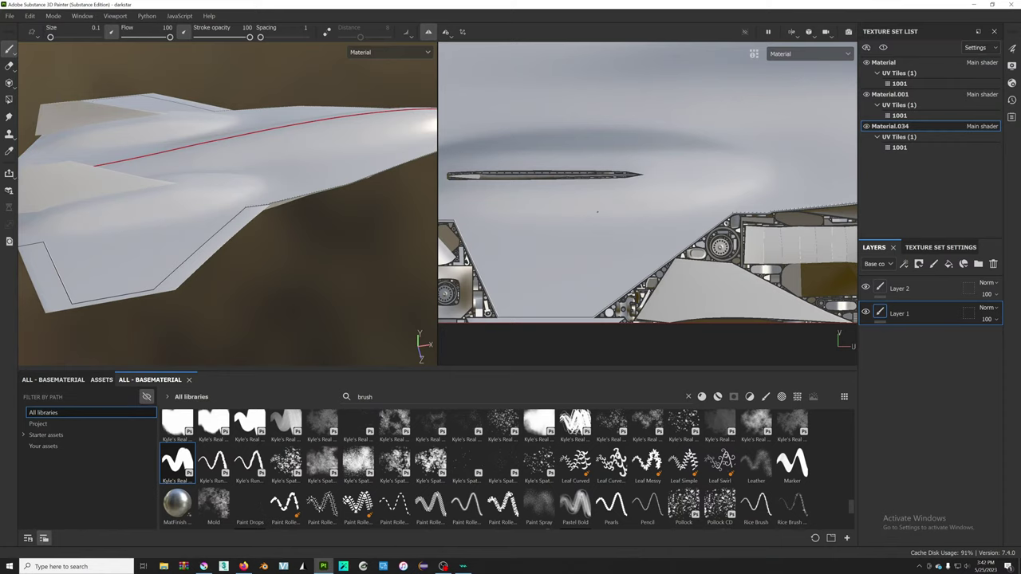
- Zoom the UV view in on the wheel island, then bring up the aircraft reference photo
scroll(597, 211, "up", 2)
middle_click_drag(597, 211, 623, 205)
scroll(606, 205, "up", 2)
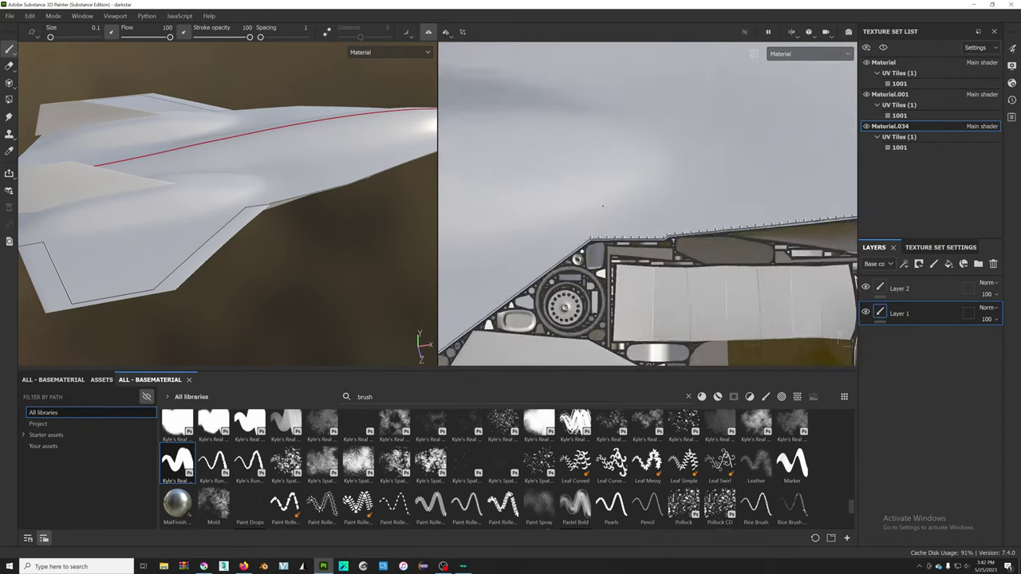
scroll(600, 211, "up", 1)
scroll(597, 219, "up", 1)
scroll(593, 227, "up", 1)
scroll(589, 236, "up", 1)
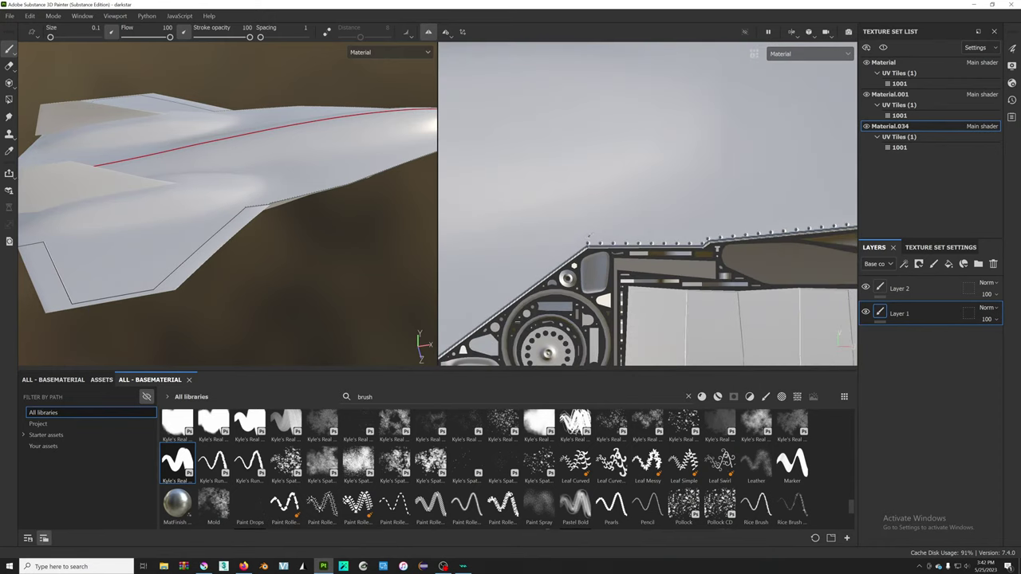
key("alt+Tab")
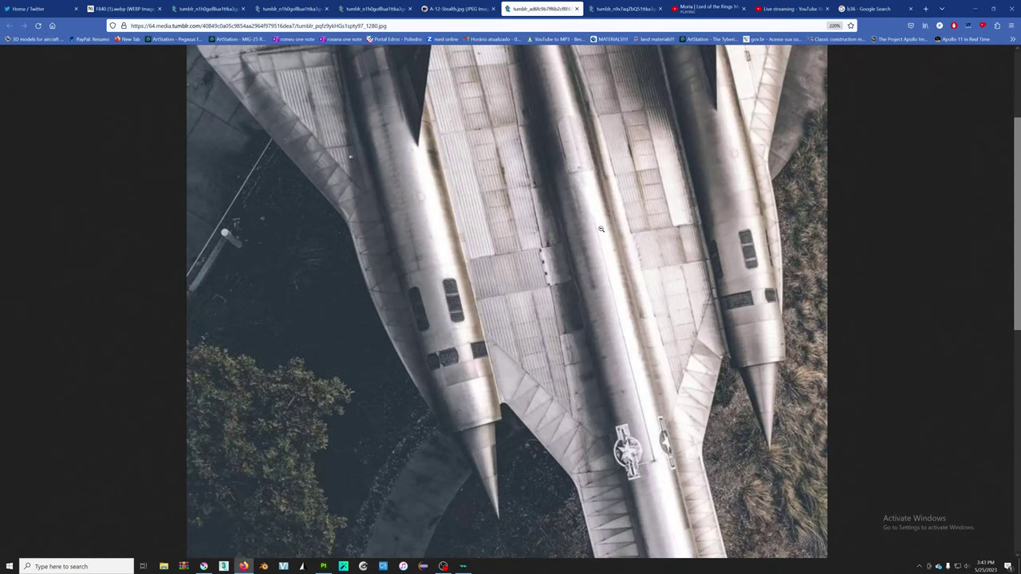
- Compare the A-12-Stealth.jpg and grey underside references, ending on the top-down aircraft photo
key("alt+Tab")
left_click(457, 8)
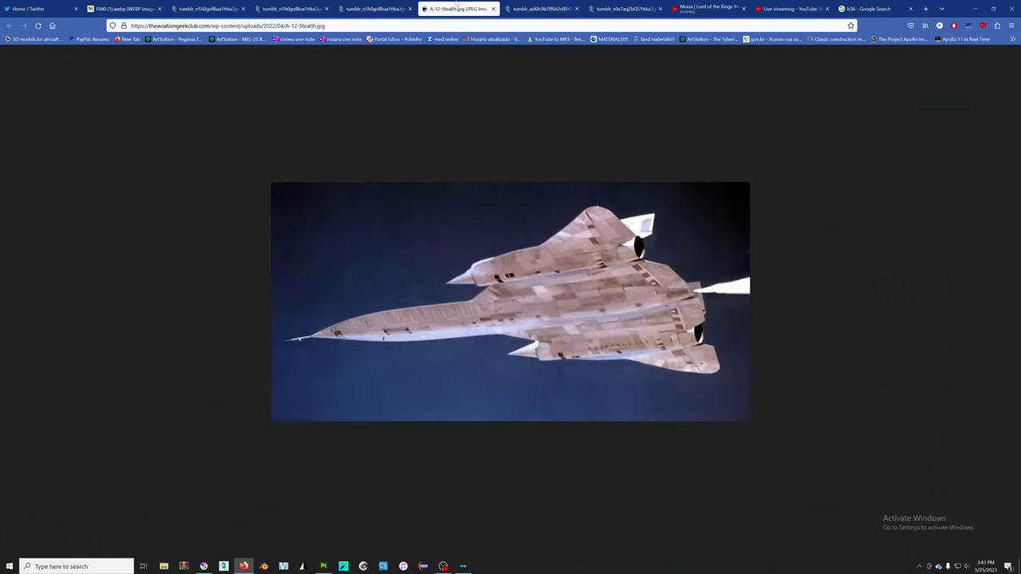
left_click(374, 8)
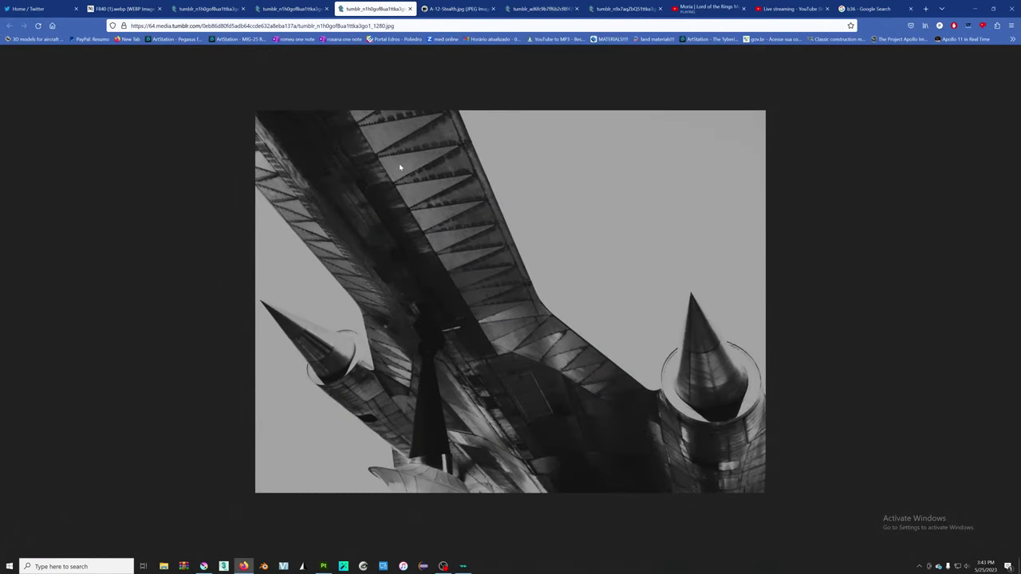
key("alt+Tab")
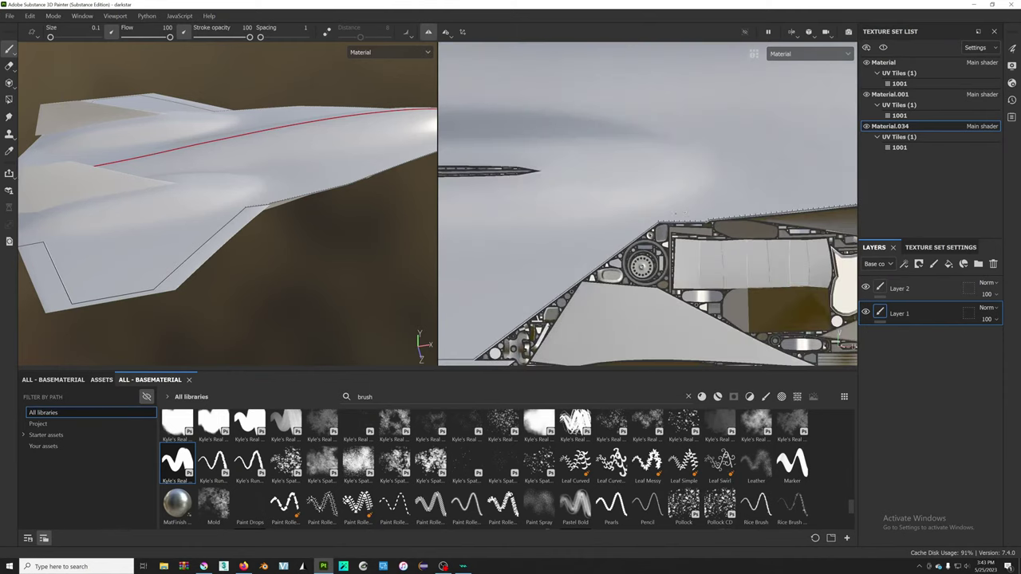
key("alt+Tab")
left_click(456, 8)
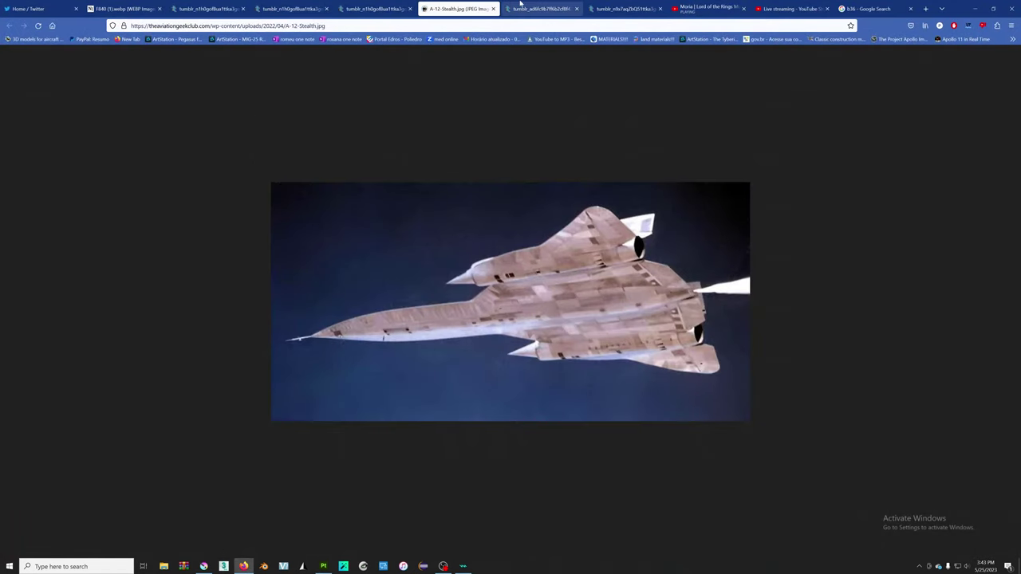
left_click(542, 8)
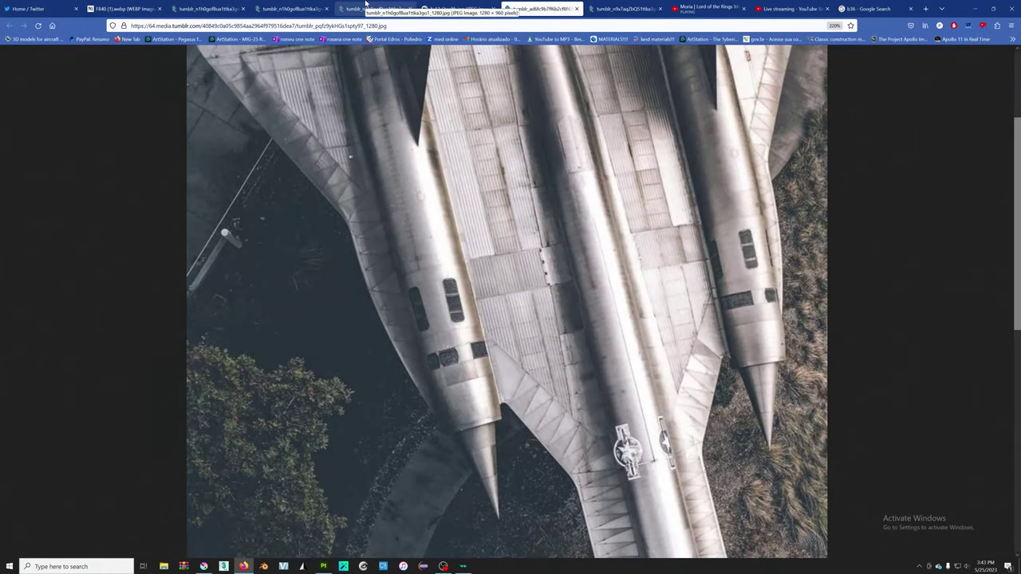
- Paint a straight panel line across the wing panel in the UV view
key("alt+Tab")
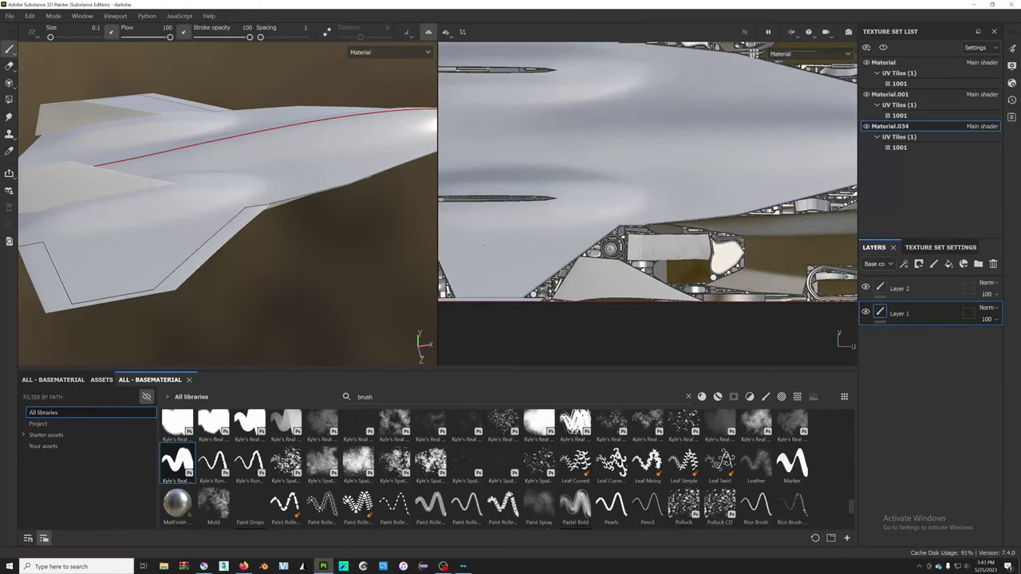
middle_click_drag(718, 175, 673, 191)
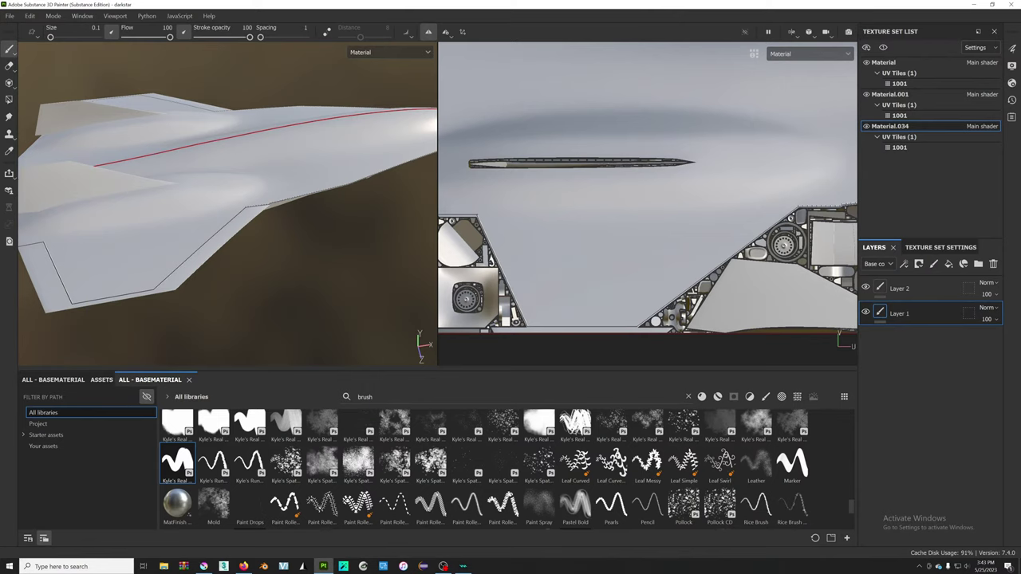
key("shift")
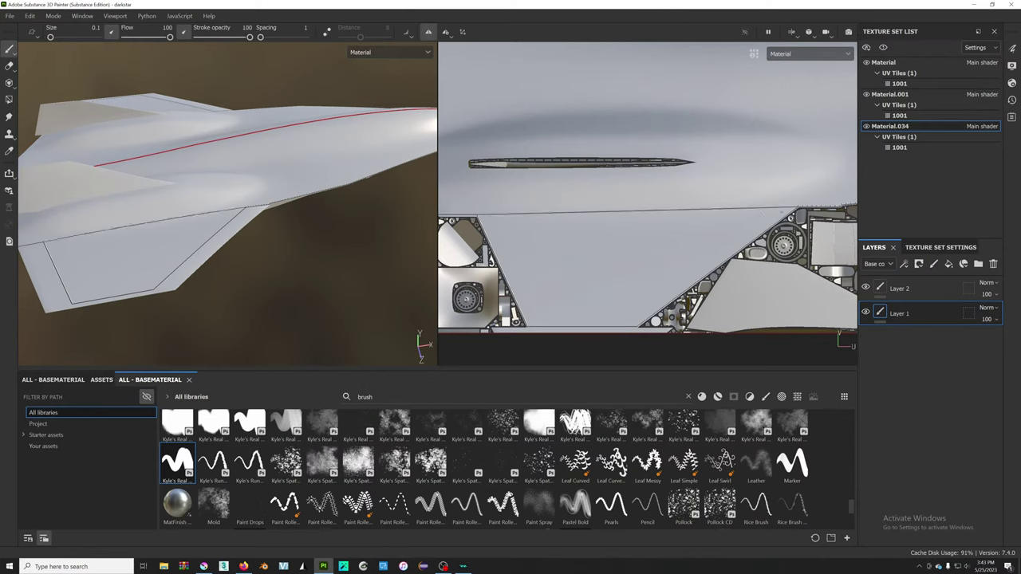
- Zoom out and pan the UV layout, then bring the top-down reference photo forward
scroll(698, 176, "down", 2)
scroll(698, 176, "down", 2)
middle_click_drag(698, 176, 666, 206)
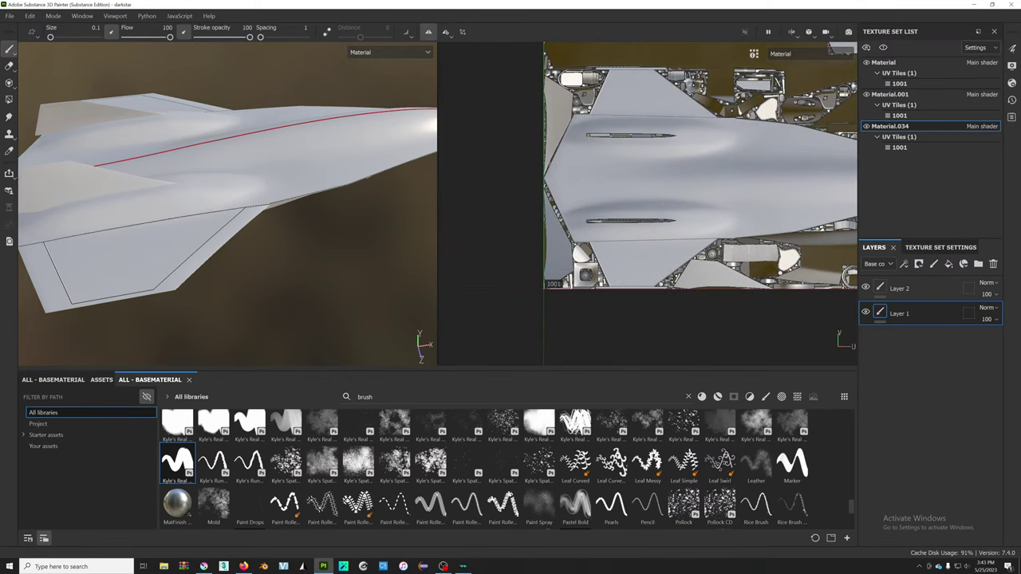
key("alt+Tab")
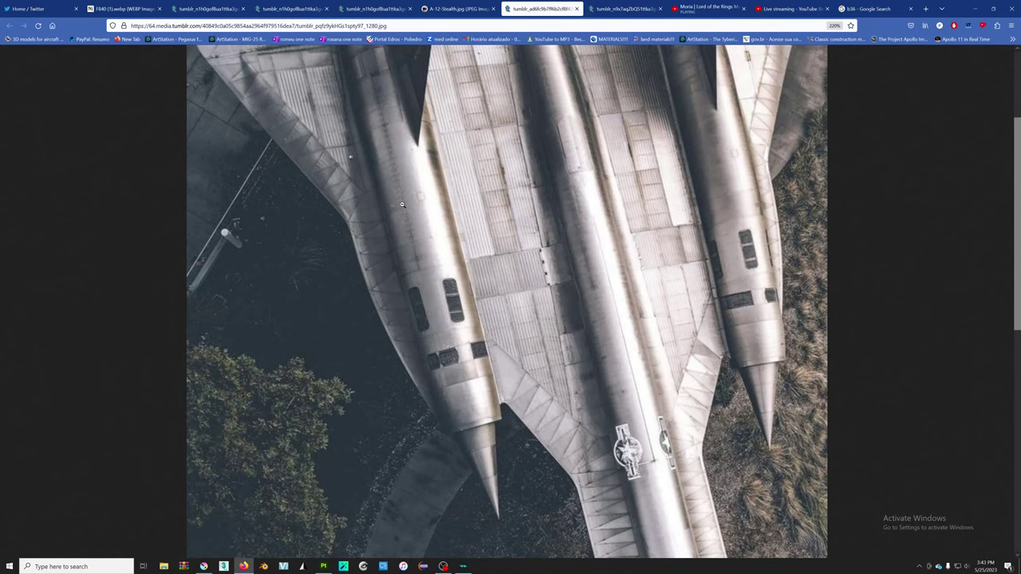
- Enlarge the reference photo to full size and zoom in on the wing edge panels
key("alt+Tab")
scroll(634, 261, "up", 3)
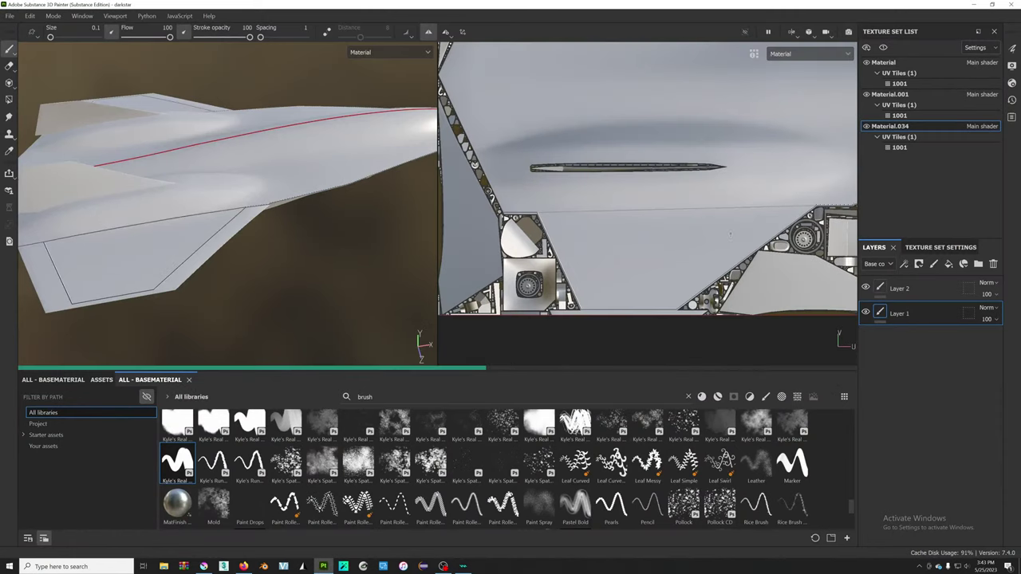
key("alt+Tab")
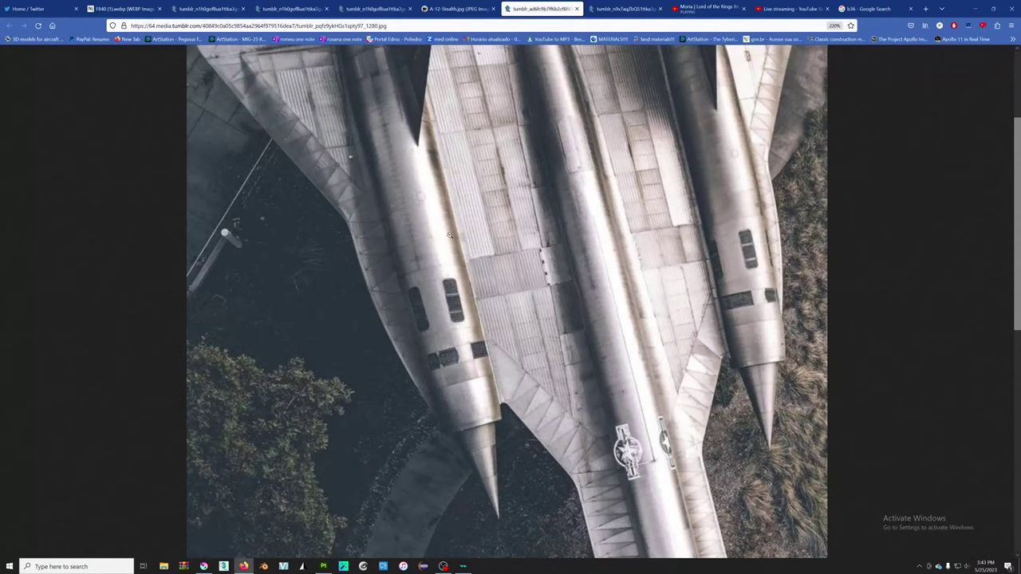
left_click(375, 239)
scroll(371, 240, "up", 2, "ctrl")
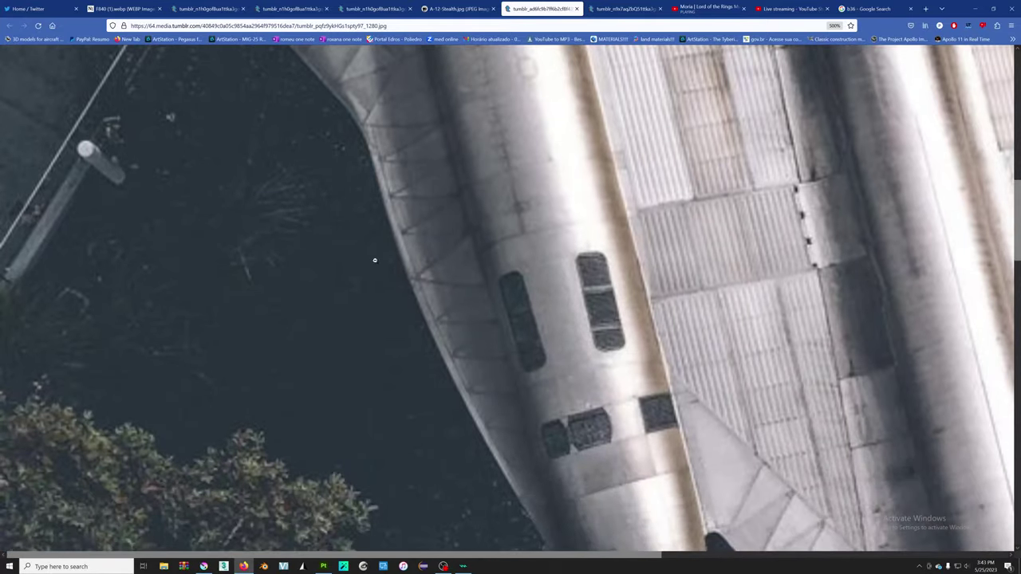
scroll(241, 299, "up", 1)
scroll(241, 300, "down", 1)
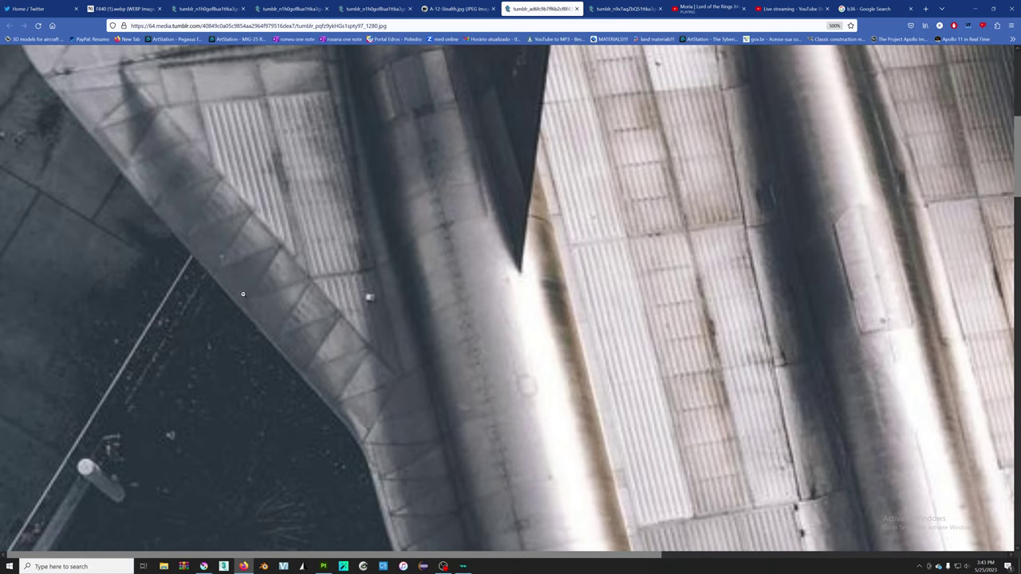
key("alt+Tab")
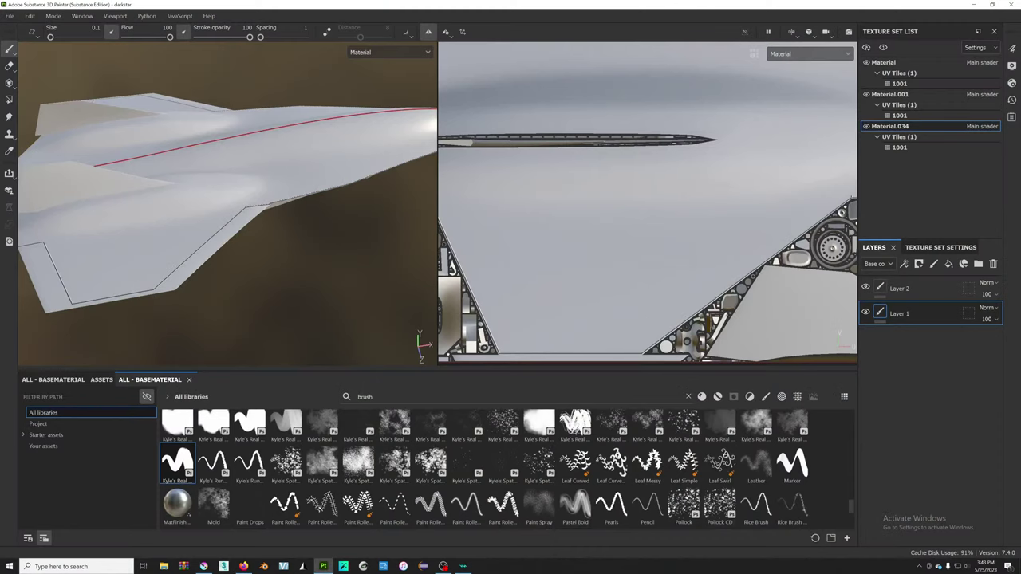
- Paint a straight panel line leftward from the panel's top corner in the UV view
scroll(684, 292, "up", 1)
scroll(684, 292, "up", 1)
scroll(684, 292, "up", 1)
scroll(683, 292, "up", 1)
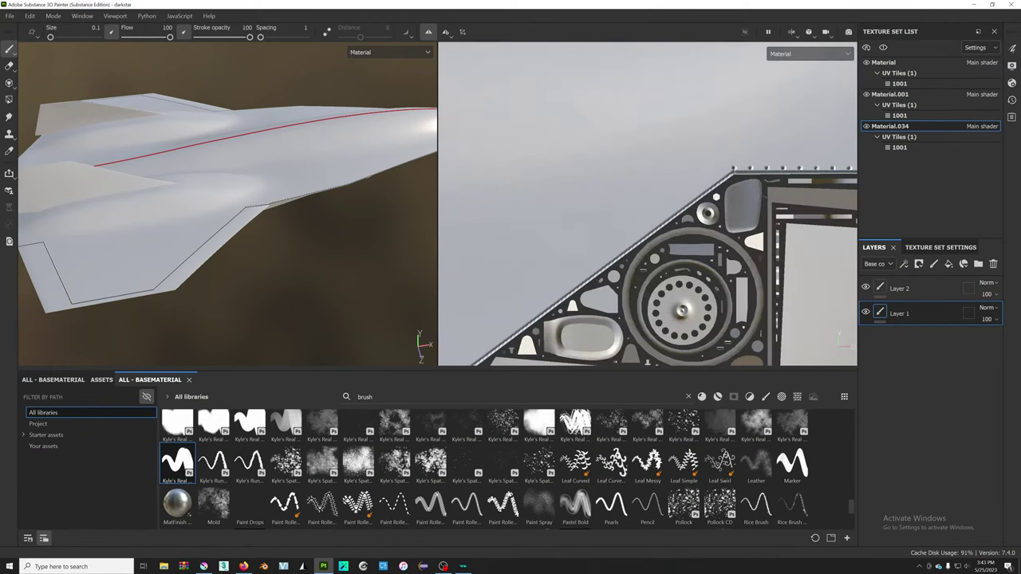
scroll(734, 169, "up", 2)
key("shift")
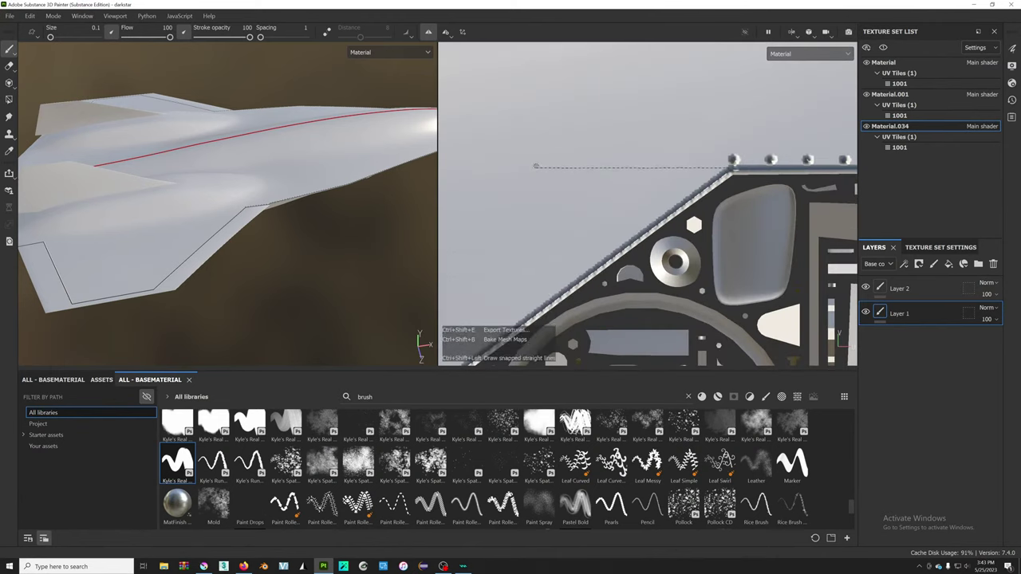
left_click(497, 165, "shift")
- Pan across the panel parts and orbit the jet to inspect the new lines
scroll(498, 166, "down", 3)
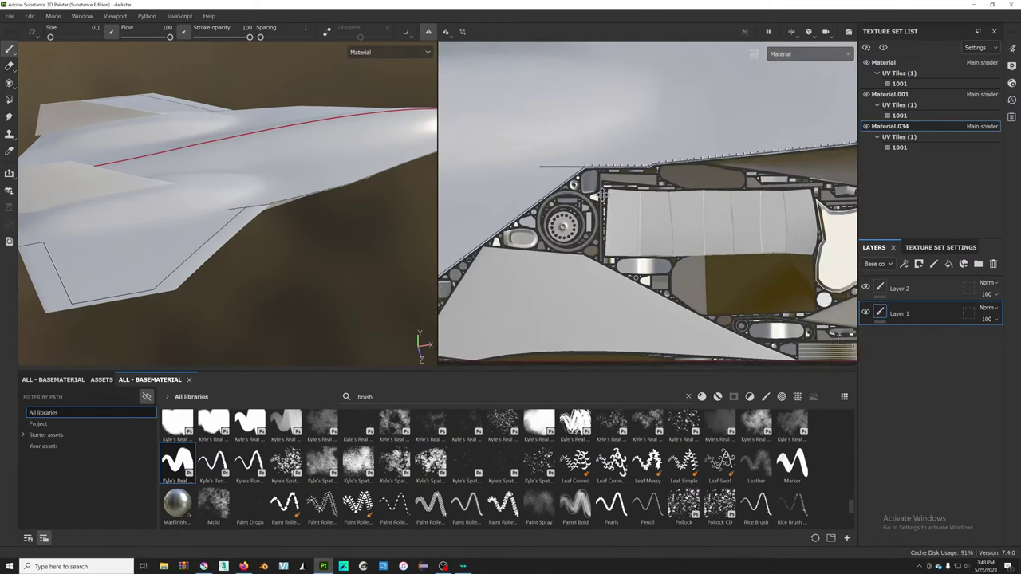
middle_click_drag(498, 166, 582, 280)
scroll(583, 279, "up", 3)
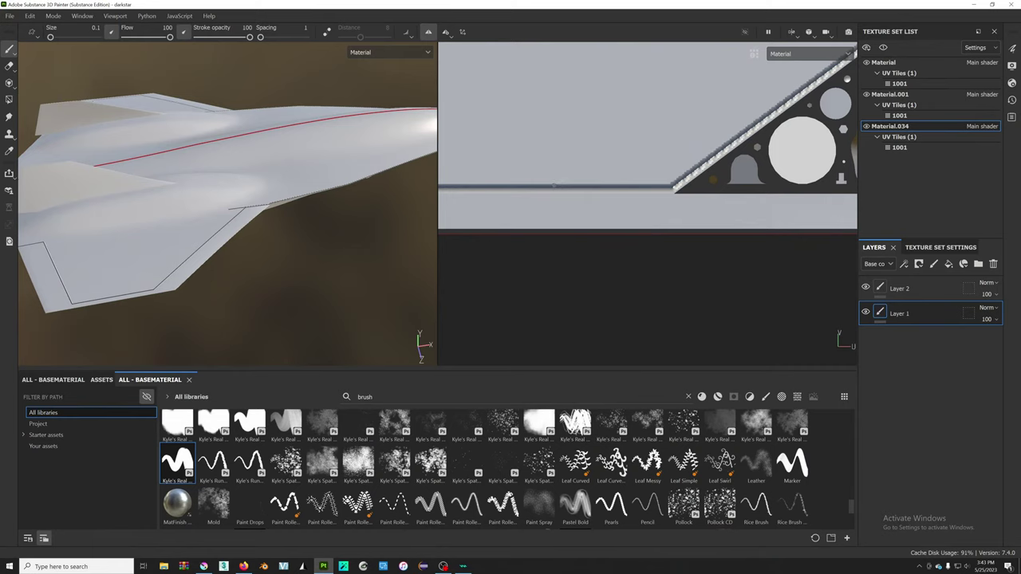
middle_click_drag(694, 175, 618, 287)
scroll(620, 283, "down", 2)
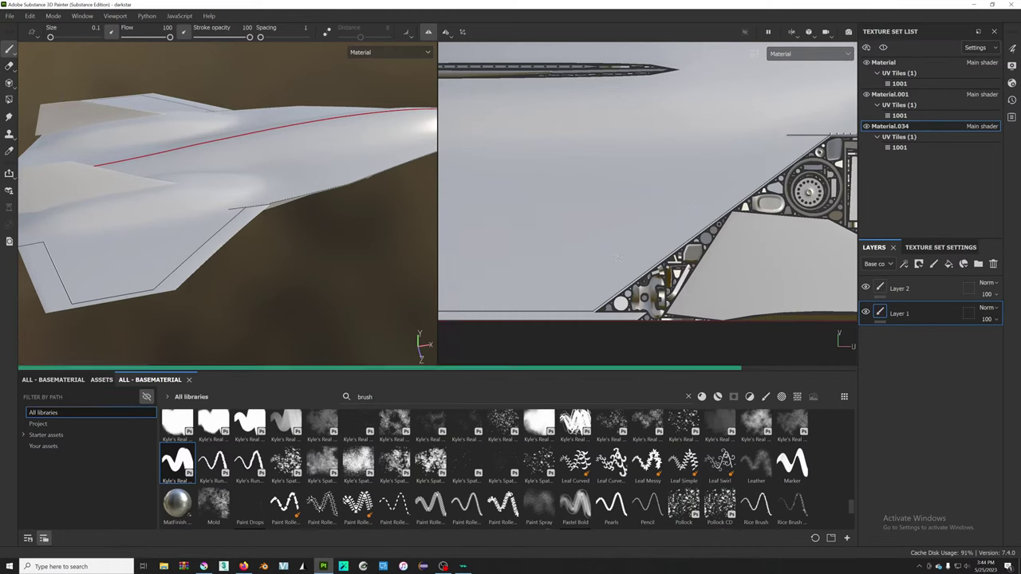
scroll(535, 296, "down", 2)
scroll(513, 276, "down", 2)
left_click_drag(199, 136, 255, 126, "alt")
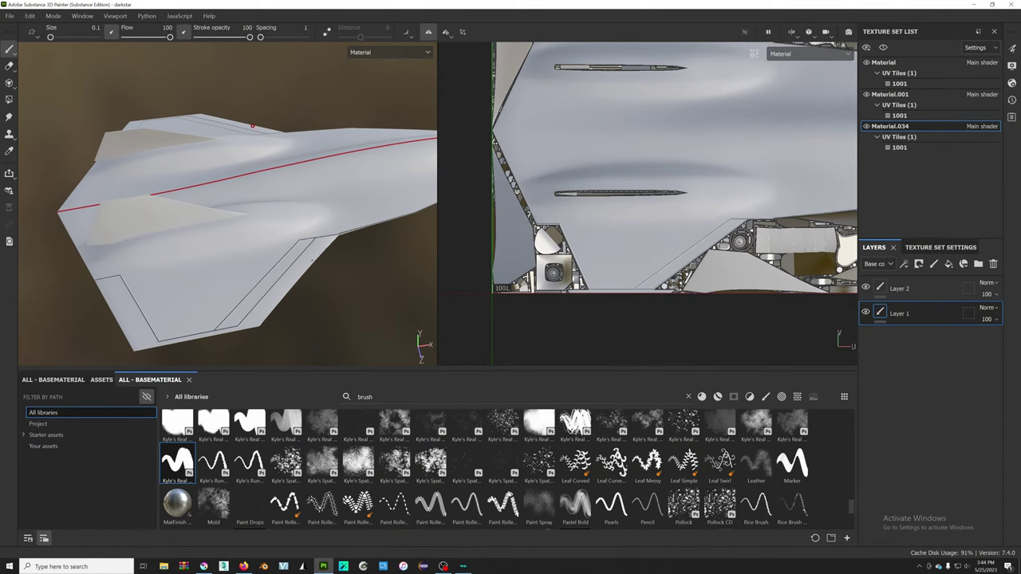
- Study the SR-71 close-up of the wing's sawtooth edge panels at varying zoom levels
key("alt+Tab")
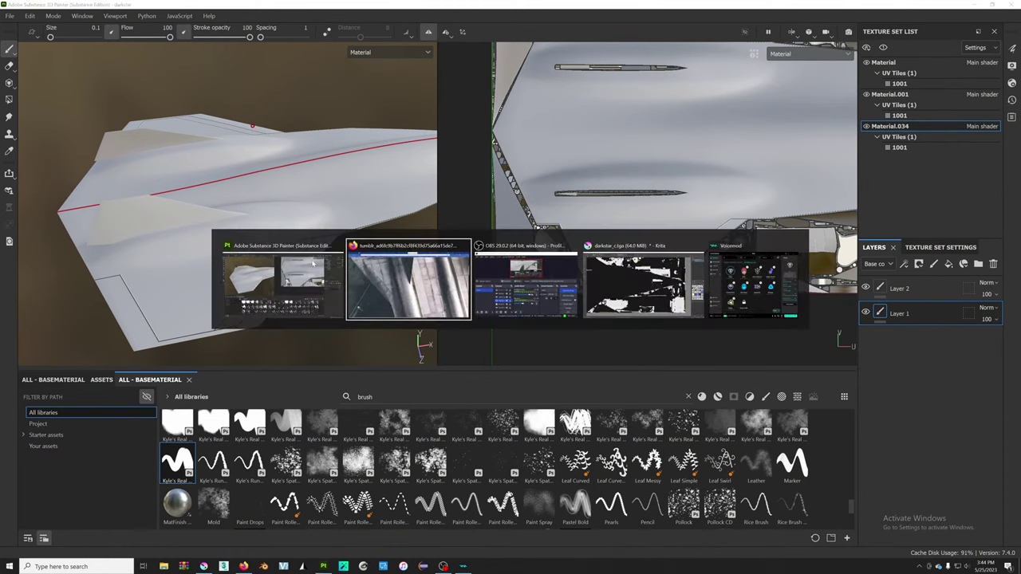
scroll(363, 213, "up", 4)
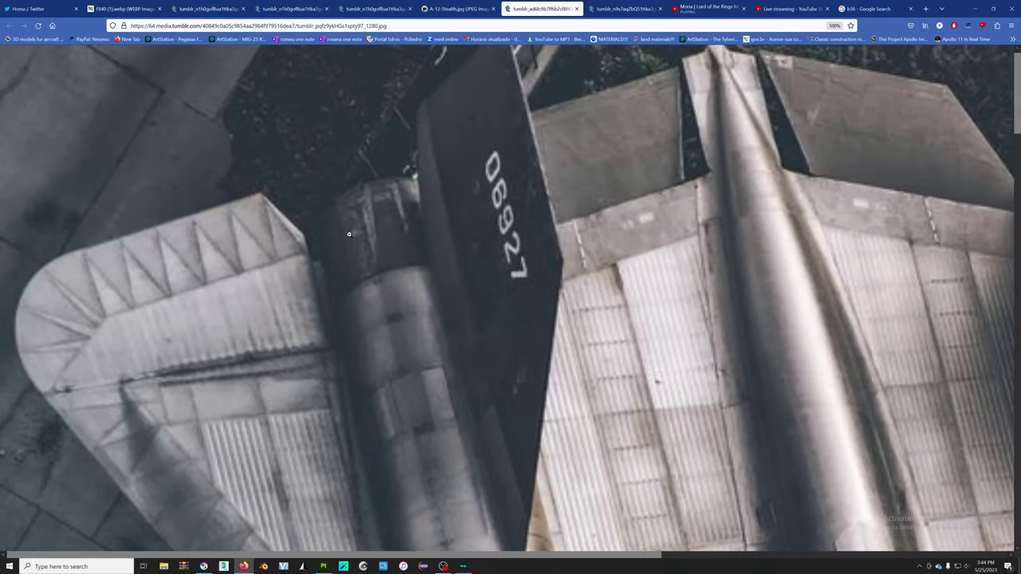
scroll(364, 296, "down", 4)
scroll(331, 224, "down", 5)
scroll(311, 246, "up", 9)
scroll(312, 245, "down", 5)
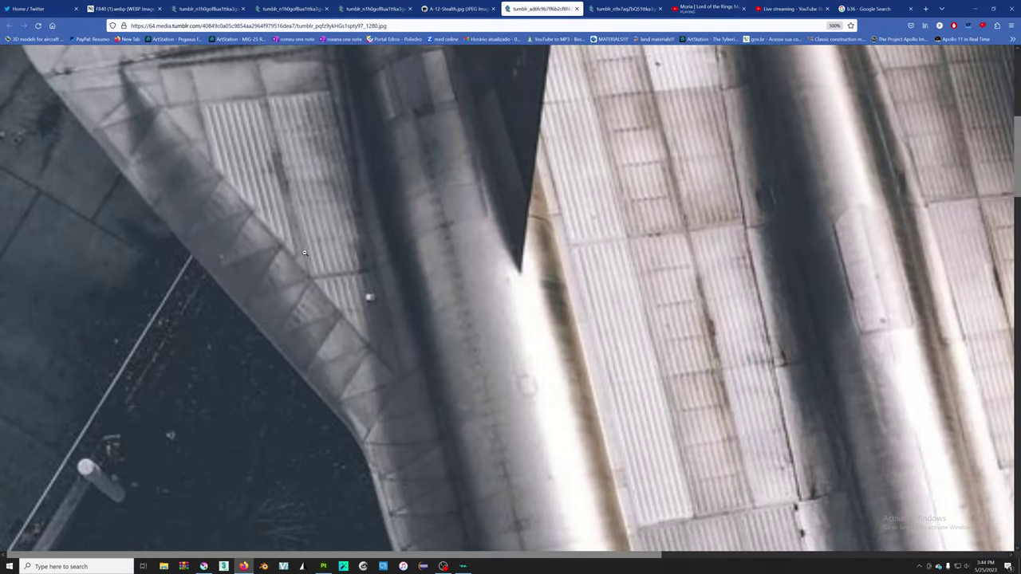
scroll(606, 179, "up", 2)
scroll(616, 162, "down", 5)
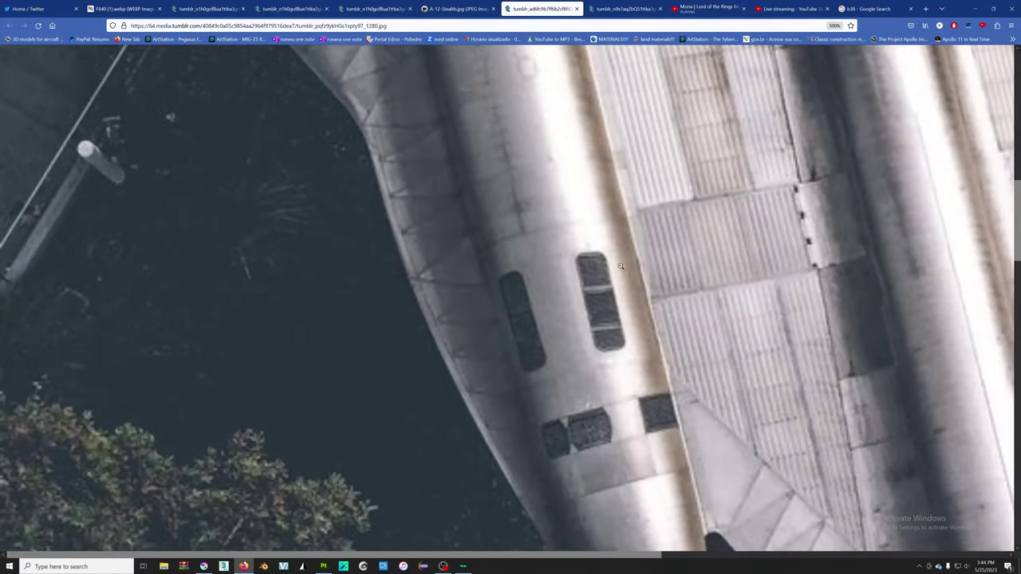
scroll(569, 252, "up", 4)
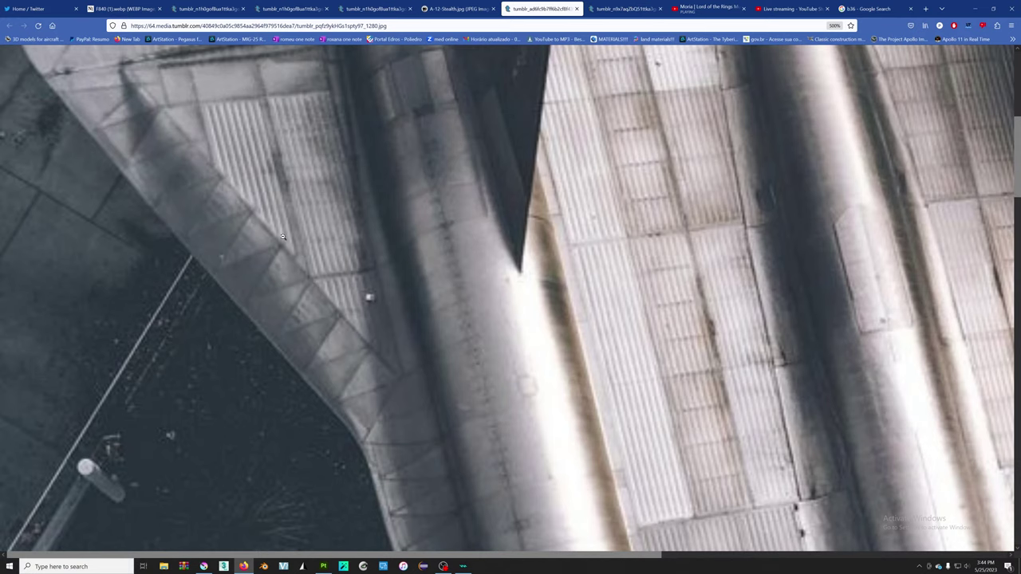
key("alt+Tab")
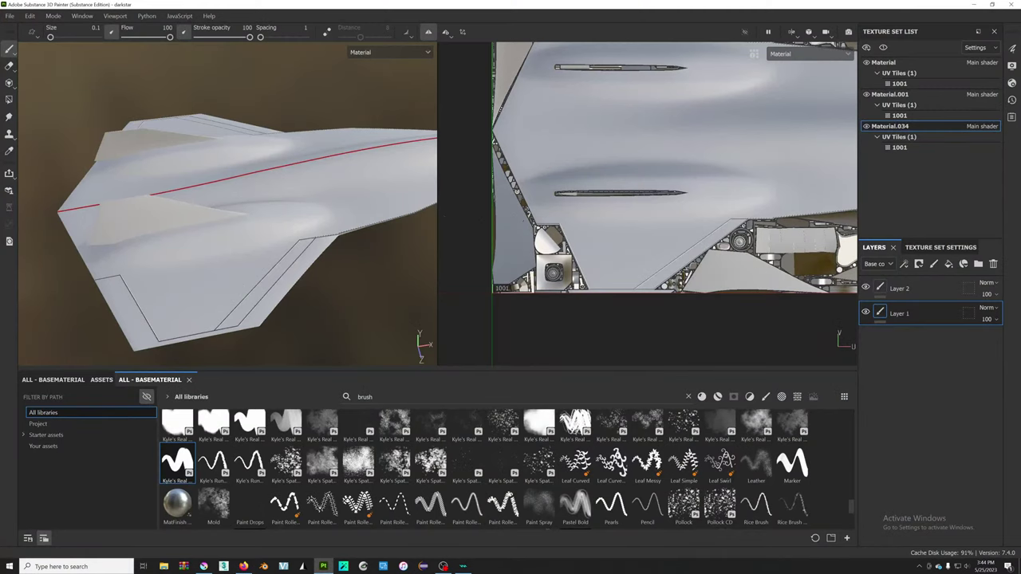
- Compare the model with the reference, zooming in and out around the 2D UV view
key("alt+Tab")
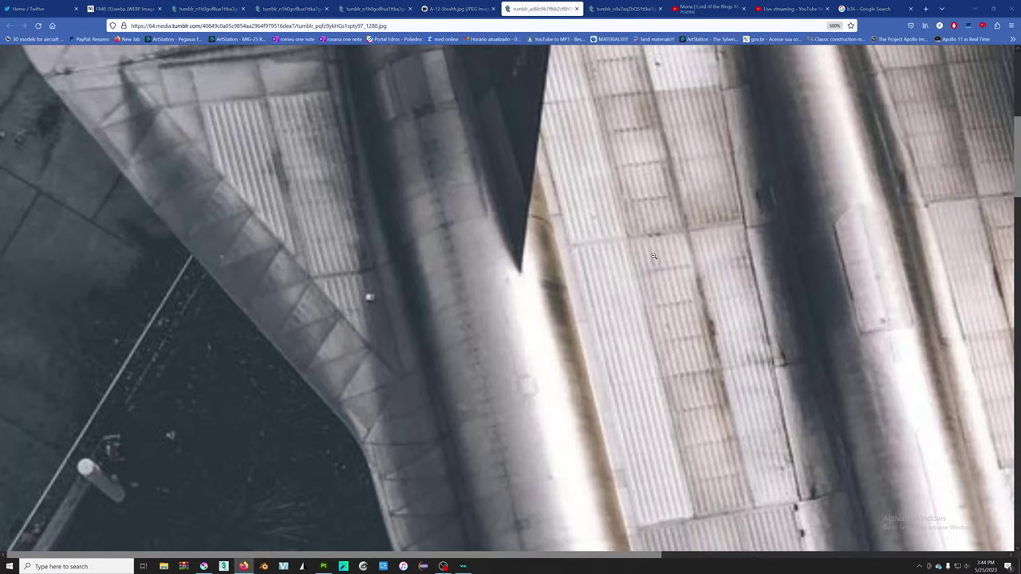
key("alt+Tab")
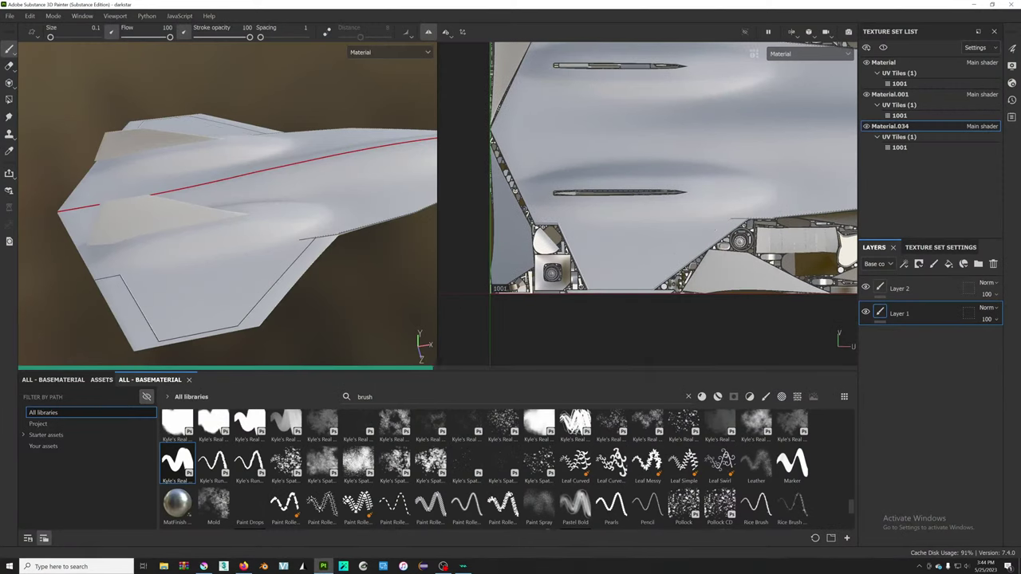
scroll(679, 287, "up", 3)
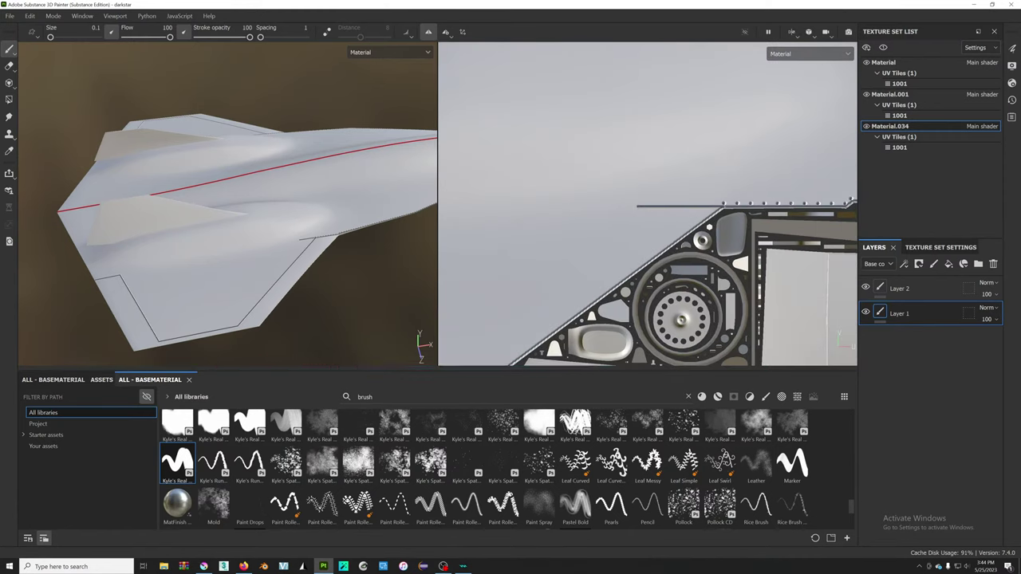
scroll(715, 205, "up", 1)
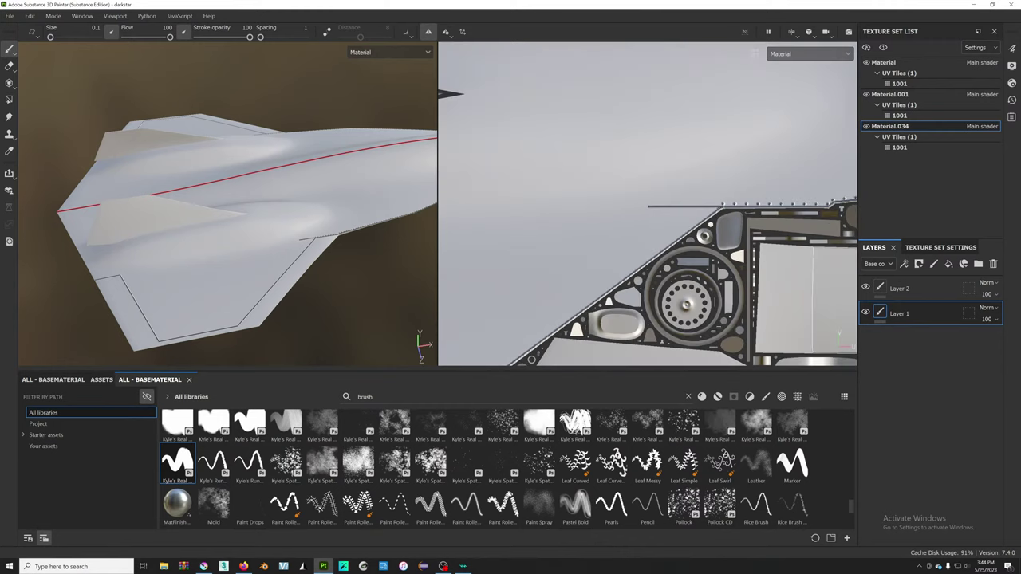
scroll(716, 205, "up", 1)
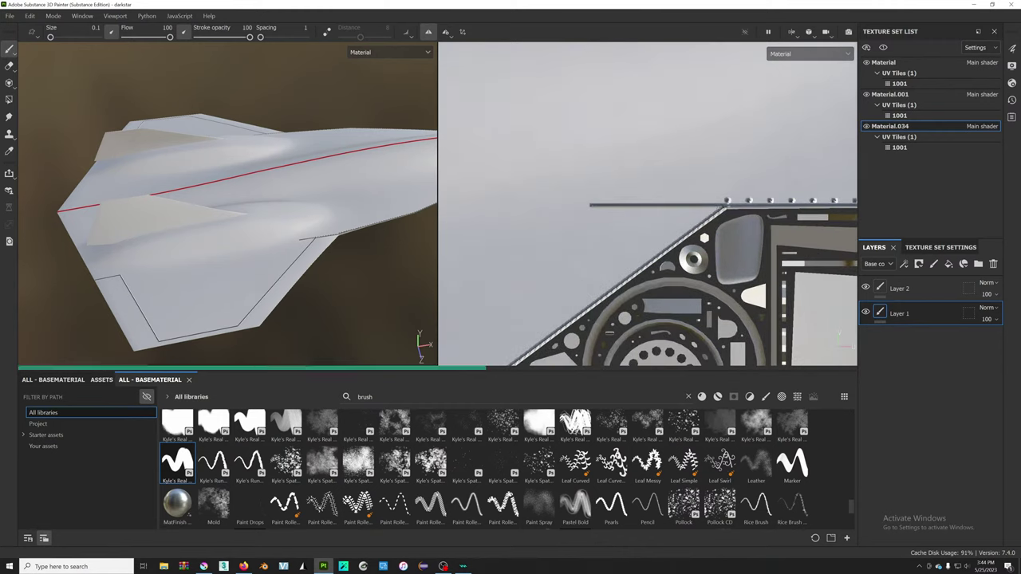
scroll(728, 205, "up", 1)
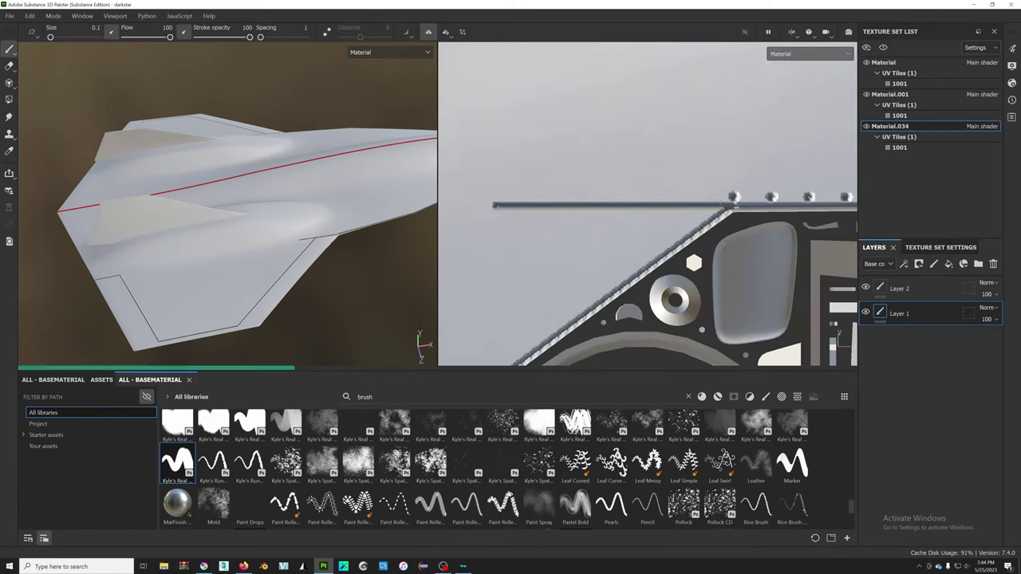
scroll(559, 177, "down", 3)
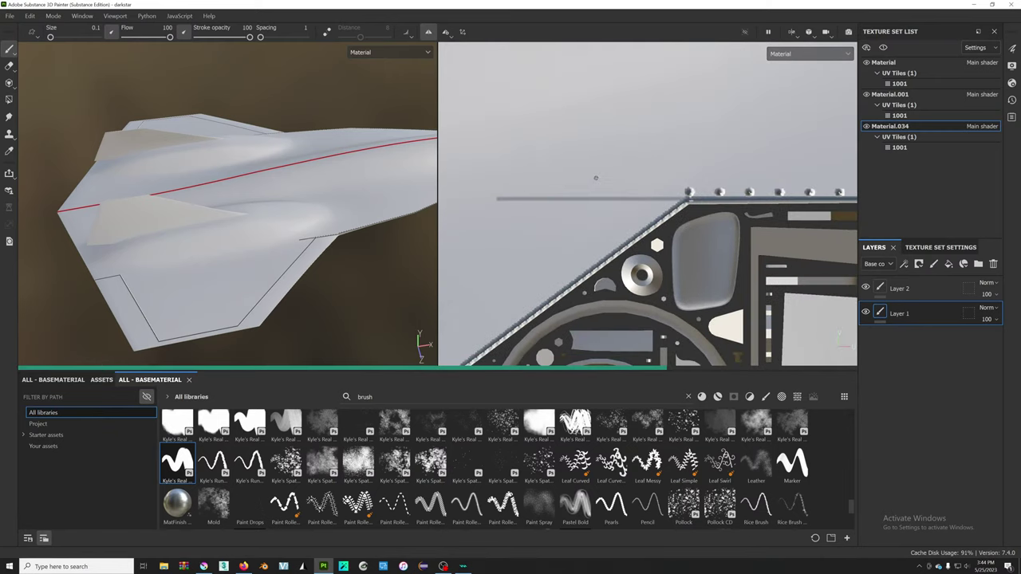
scroll(606, 231, "down", 2)
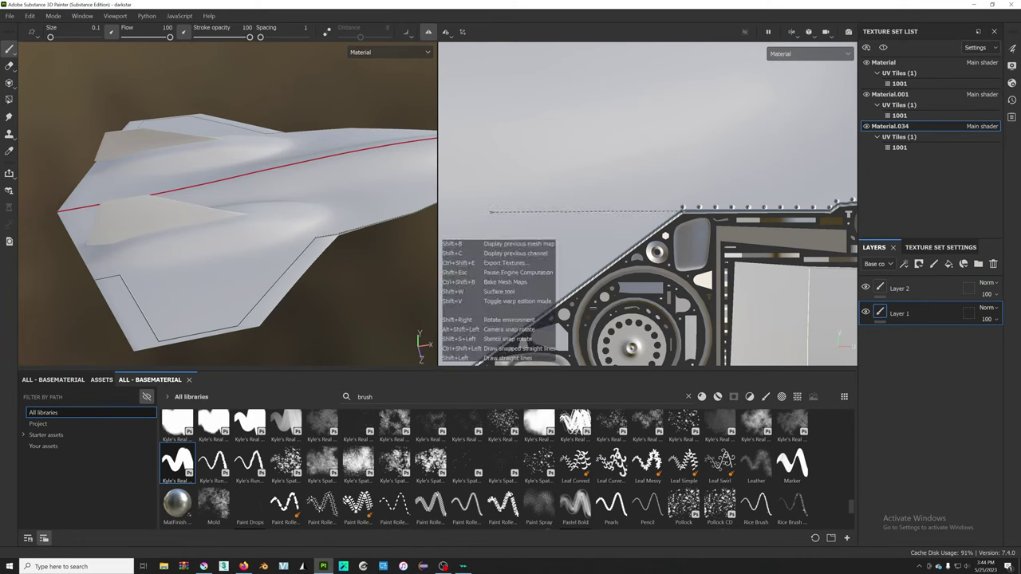
scroll(486, 210, "down", 2)
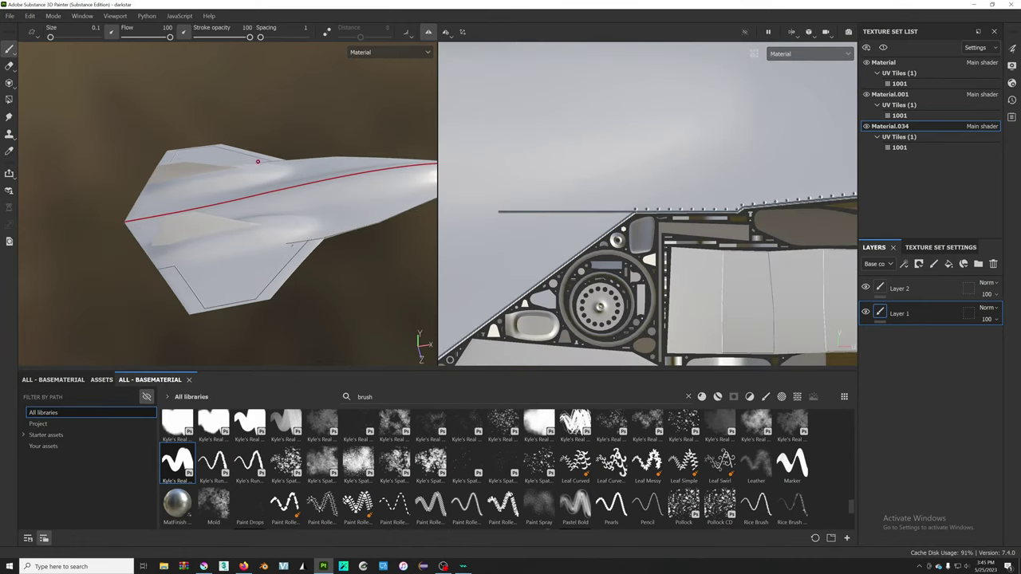
scroll(259, 175, "down", 2)
- Orbit the jet nose-up, then bring up the SR-71 wing edge close-up
mouse_move(260, 175)
left_mouse_down("alt")
mouse_move(277, 133)
mouse_move(248, 314)
mouse_move(164, 312)
mouse_move(372, 275)
left_mouse_up("alt")
scroll(687, 196, "down", 2)
scroll(686, 196, "down", 2)
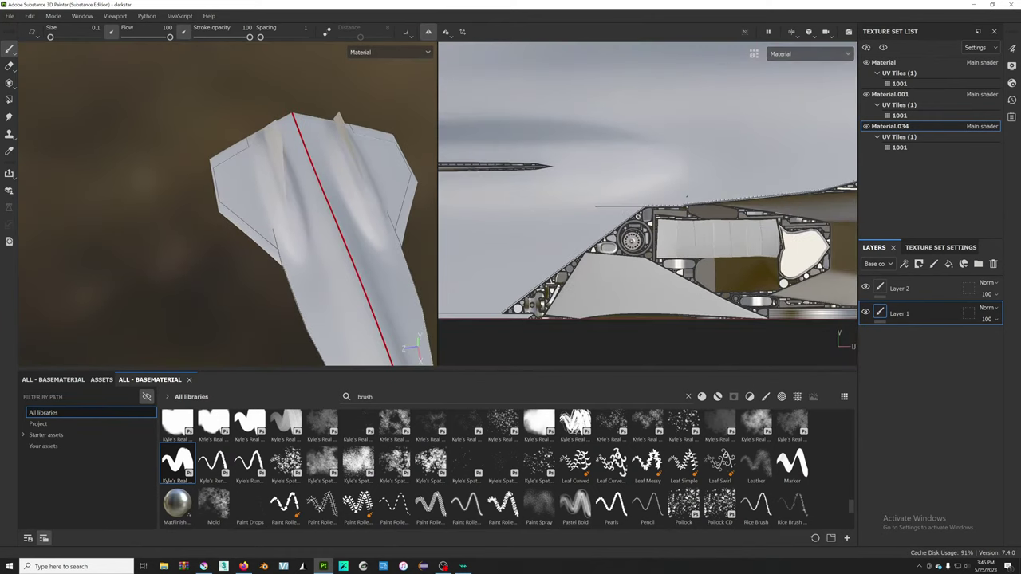
scroll(695, 152, "up", 2)
scroll(695, 152, "up", 1)
scroll(695, 152, "up", 2)
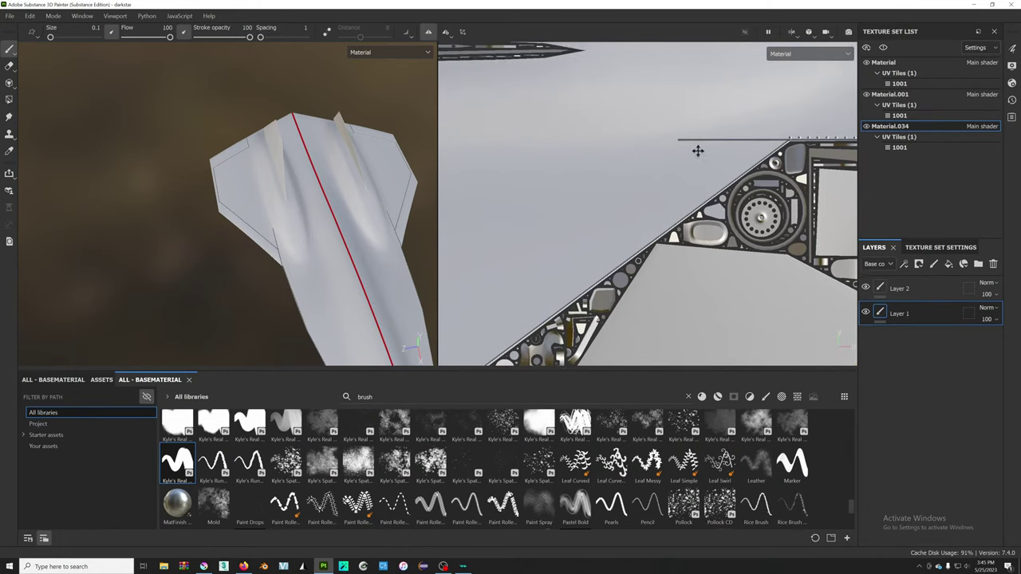
key("alt+Tab")
- Fit the whole SR-71 photo to the window, then orbit the jet nose-up in Painter
scroll(367, 292, "up", 3)
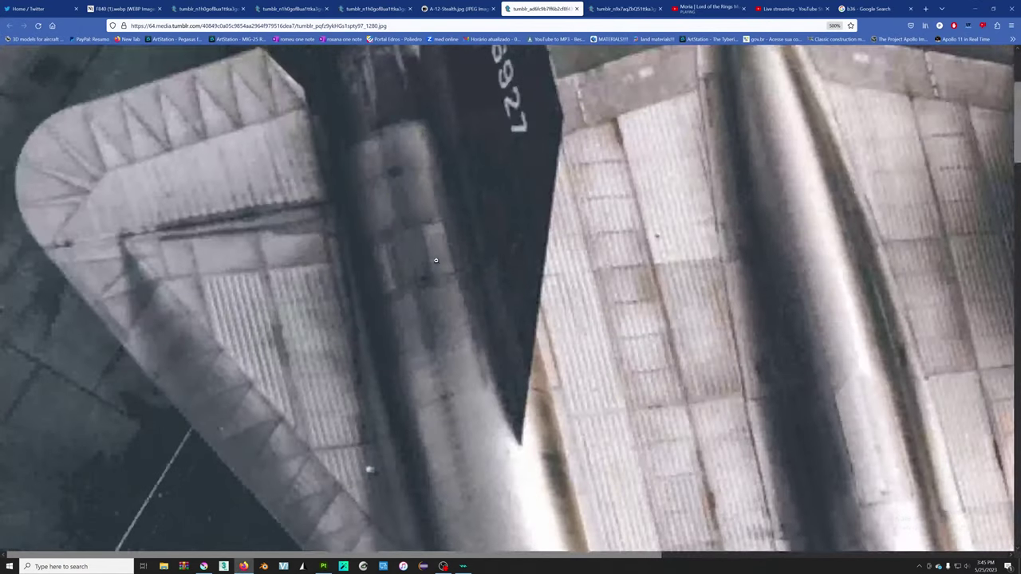
left_click(499, 279)
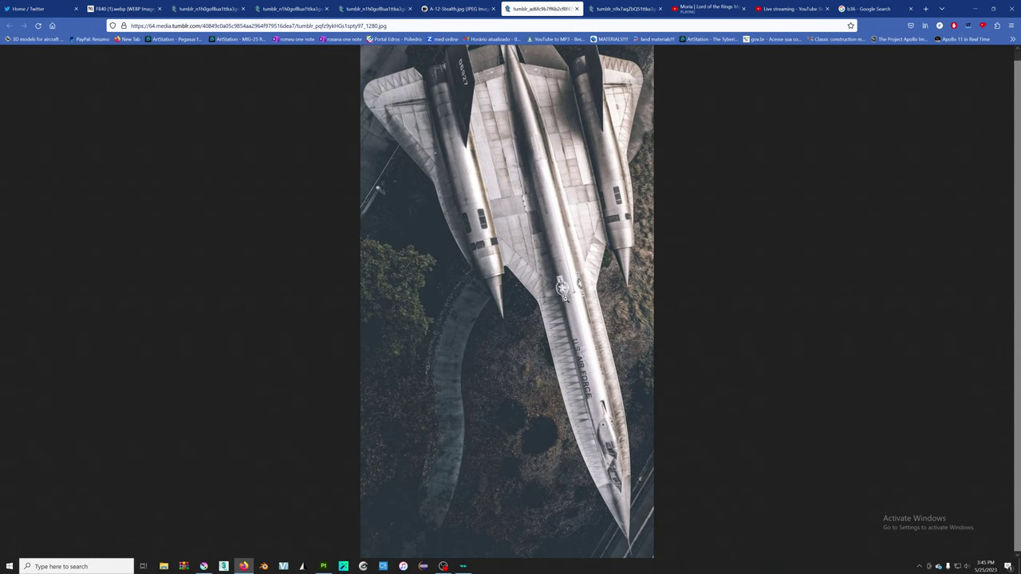
key("alt+Tab")
left_click_drag(299, 159, 279, 184, "alt")
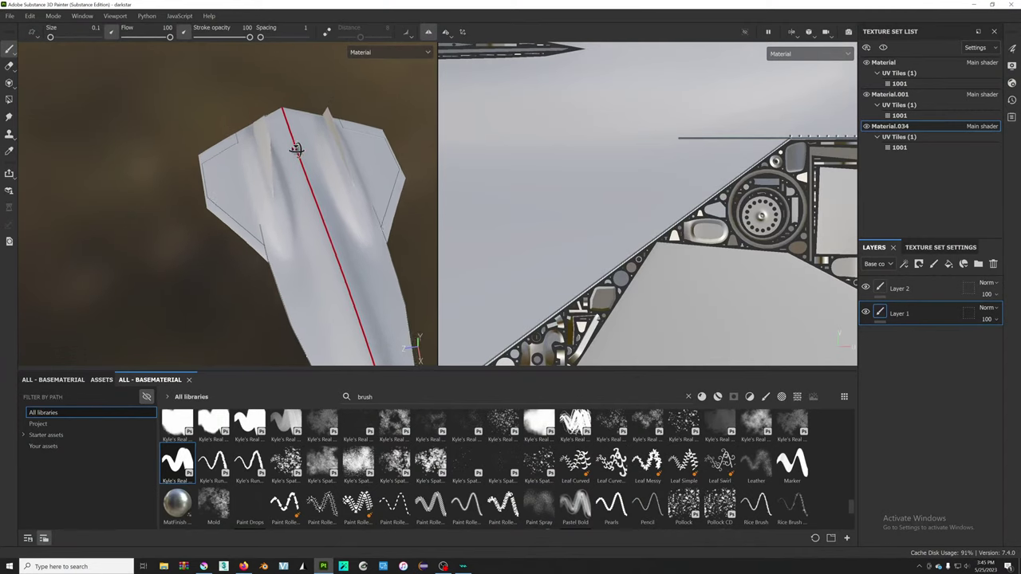
- Paint a straight panel line along the angled hull edge, then bring up the SR-71 photo
scroll(278, 184, "up", 2)
scroll(278, 184, "up", 2)
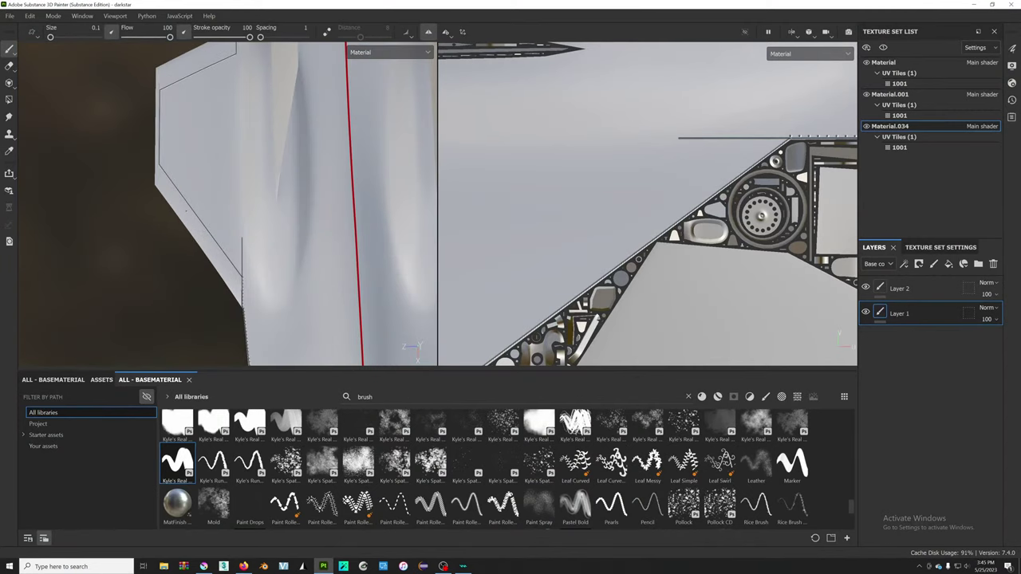
scroll(648, 204, "down", 2)
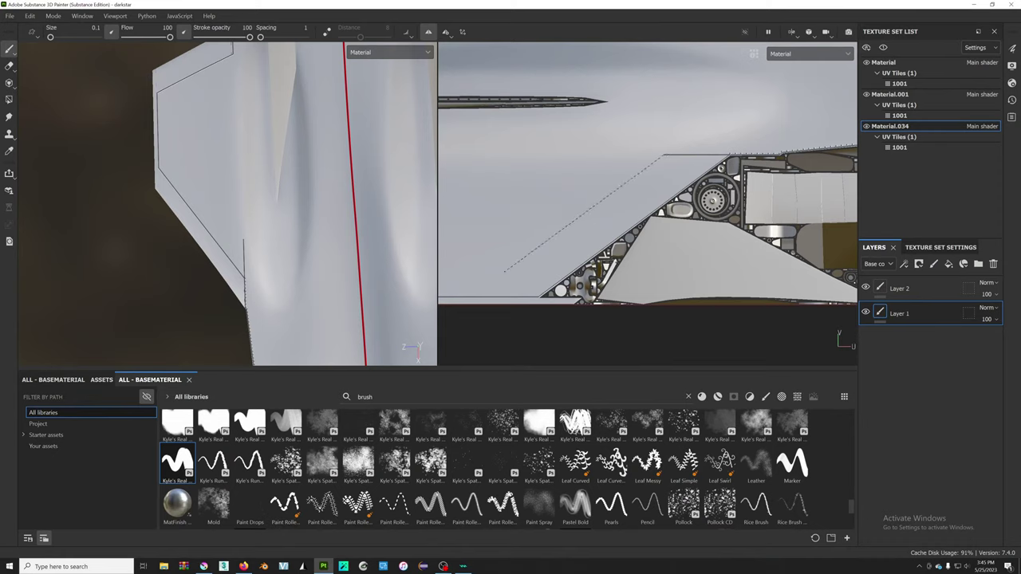
key("shift")
left_click(556, 236, "shift")
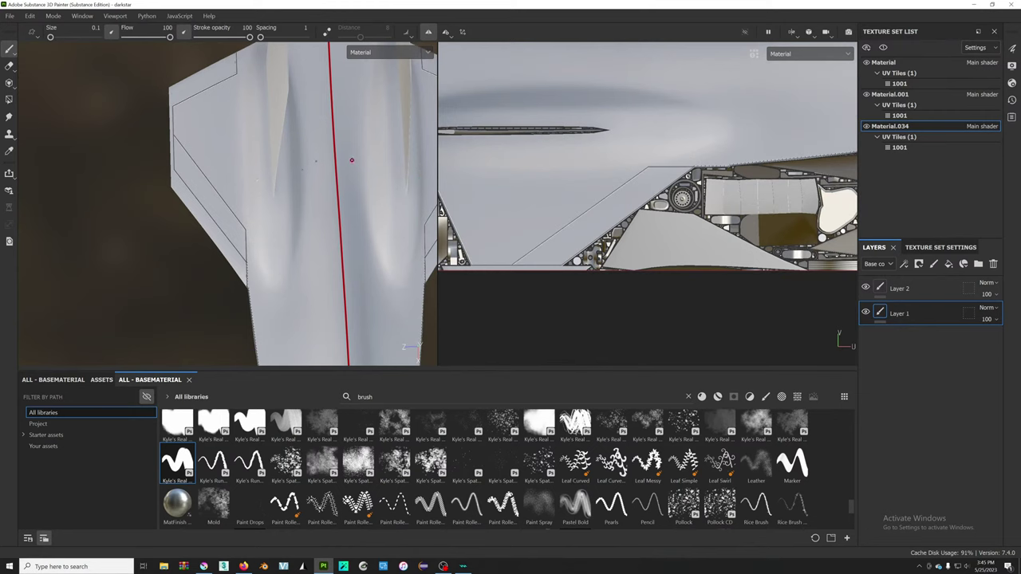
key("alt+Tab")
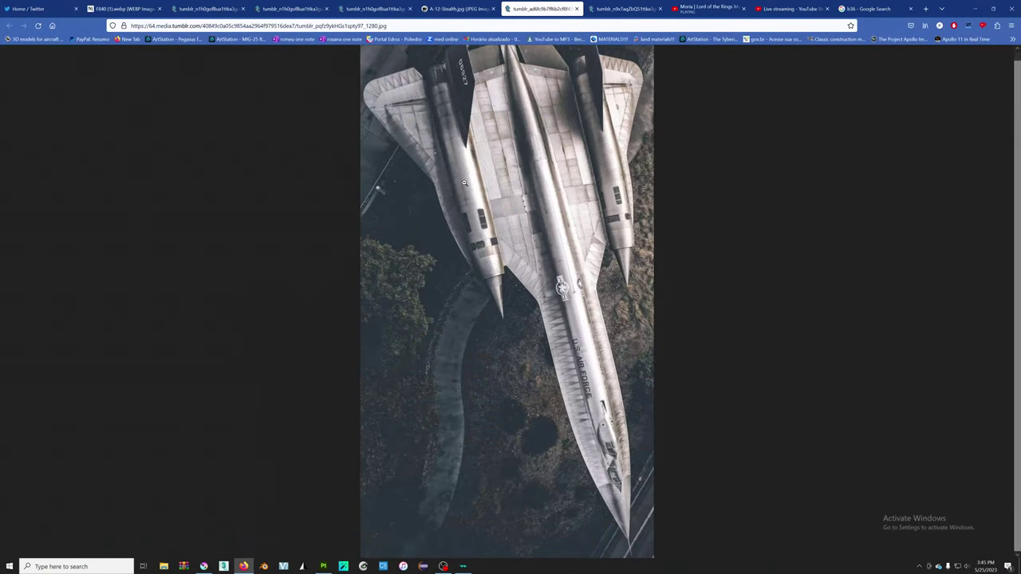
- Enlarge the SR-71 photo to see its engine nacelles and wing panels, comparing with the jet
key("alt+Tab")
key("alt+Tab")
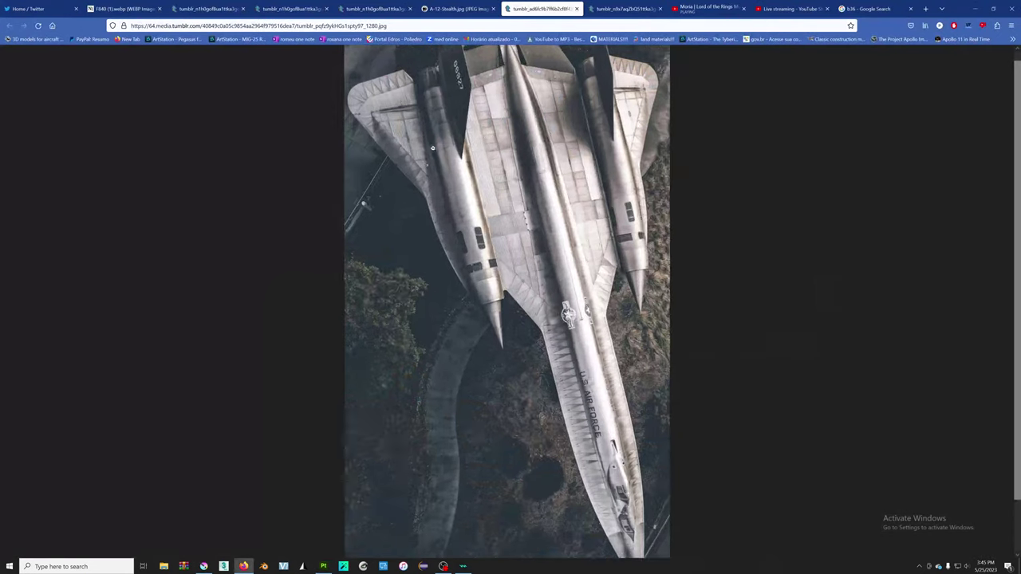
left_click(432, 147)
key("alt+Tab")
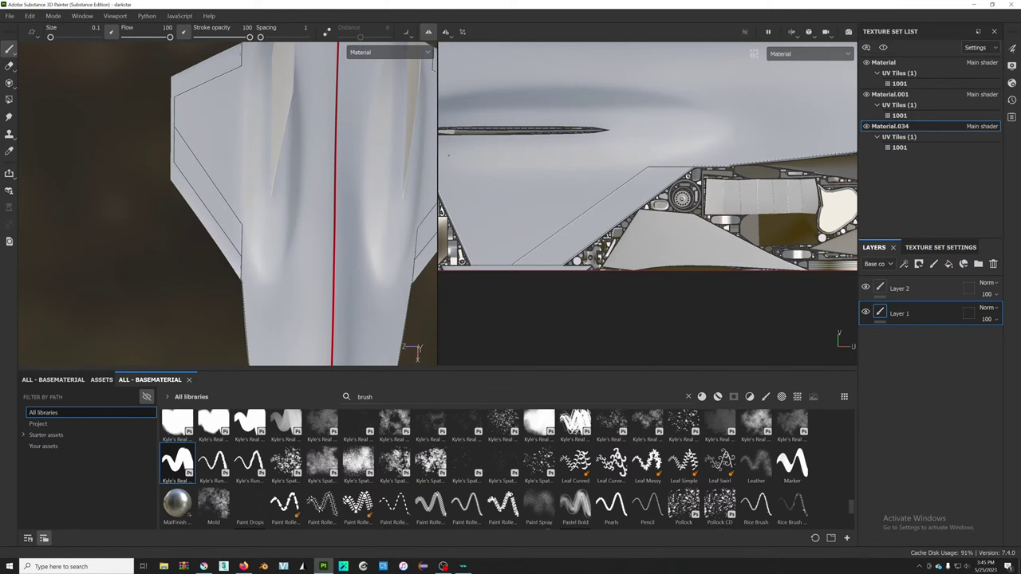
key("alt+Tab")
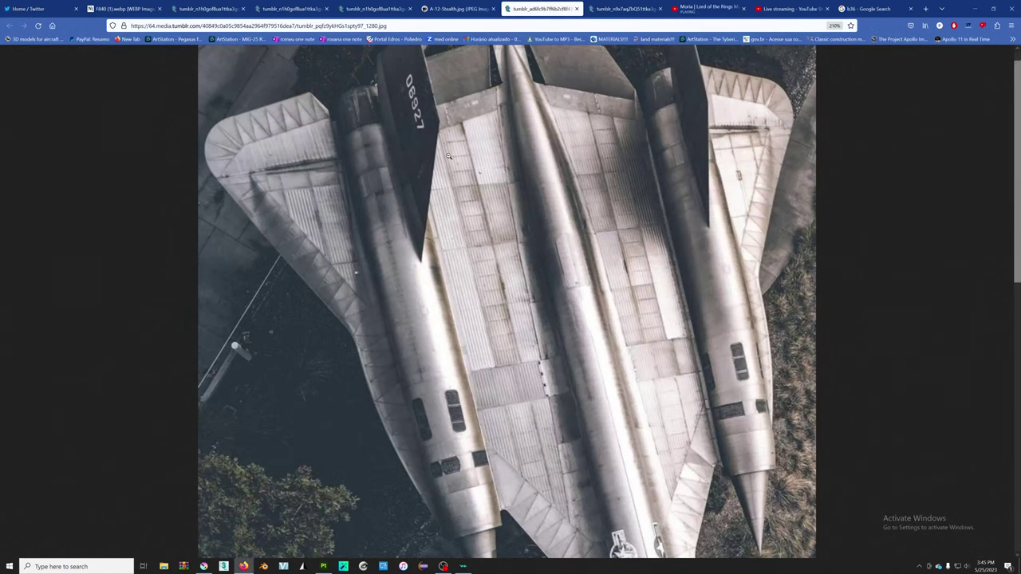
key("alt+Tab")
key("alt+Tab")
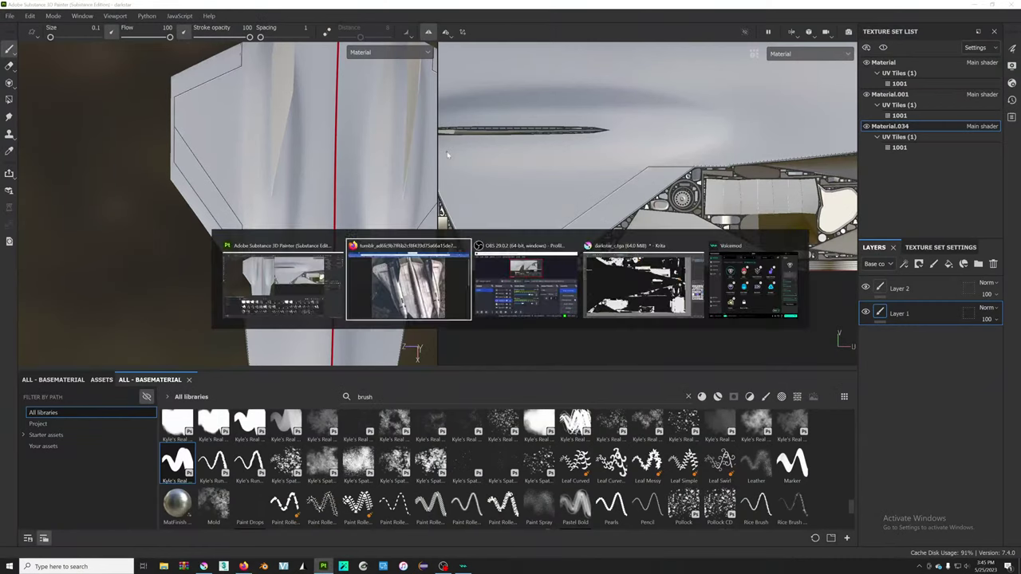
key("alt+Tab")
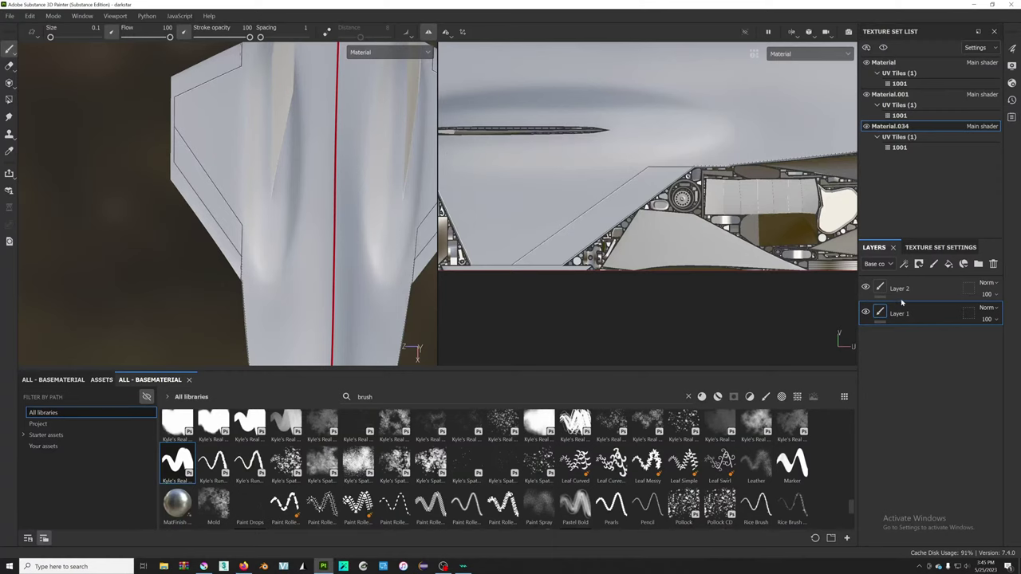
left_click(866, 313)
scroll(696, 159, "down", 3)
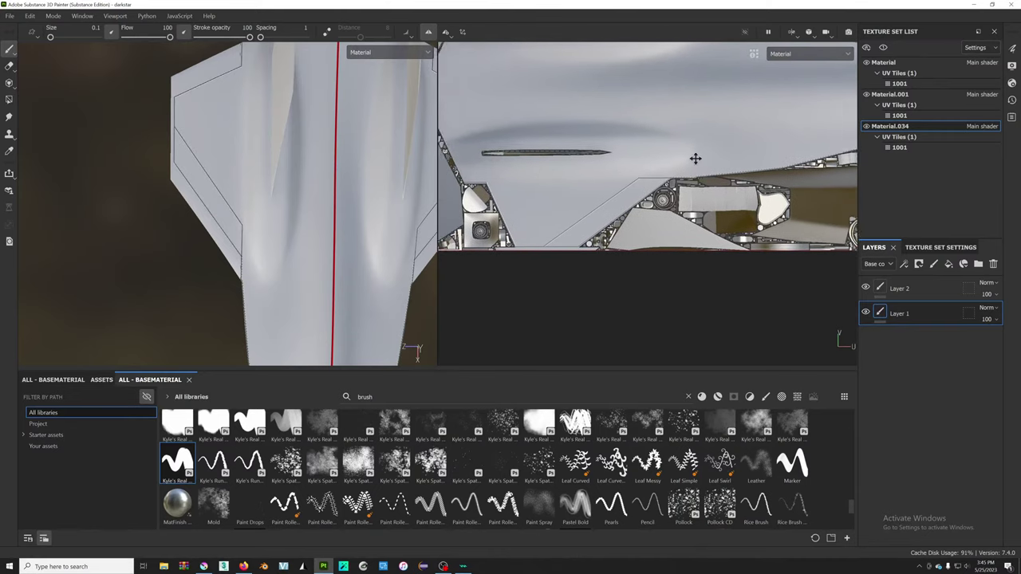
middle_click_drag(696, 159, 680, 164)
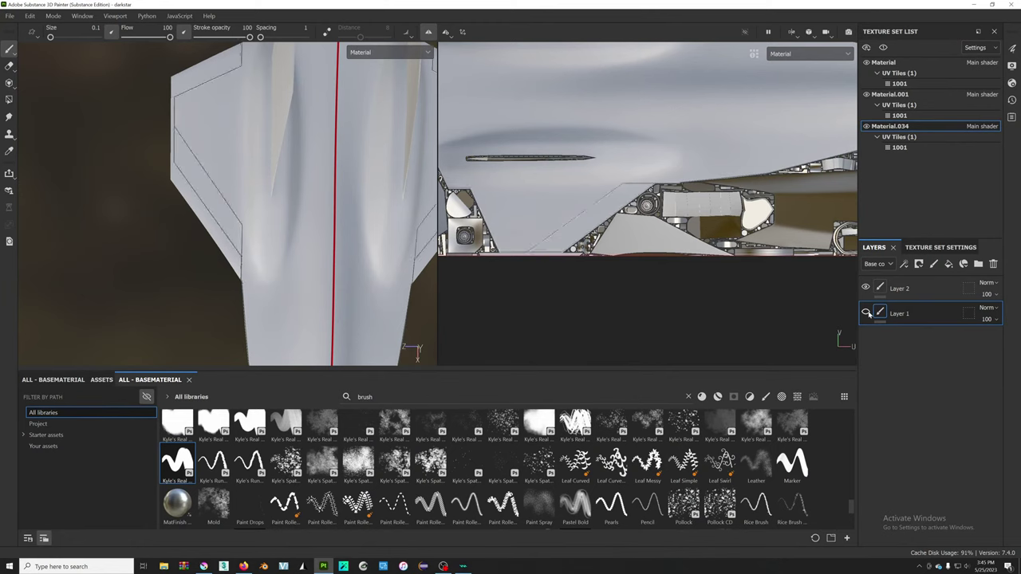
scroll(735, 200, "down", 2)
scroll(735, 199, "up", 2)
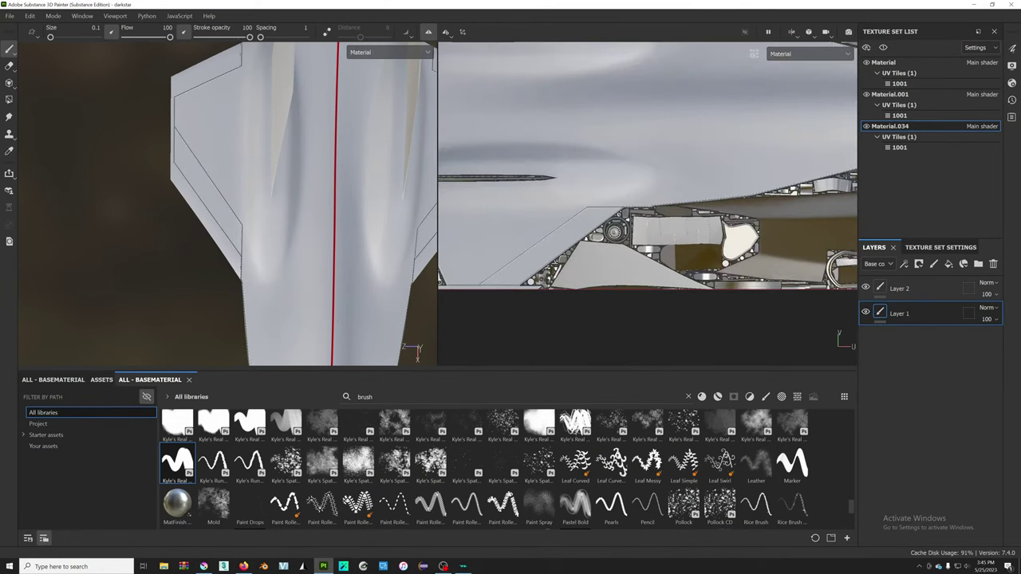
key("ctrl")
key("ctrl")
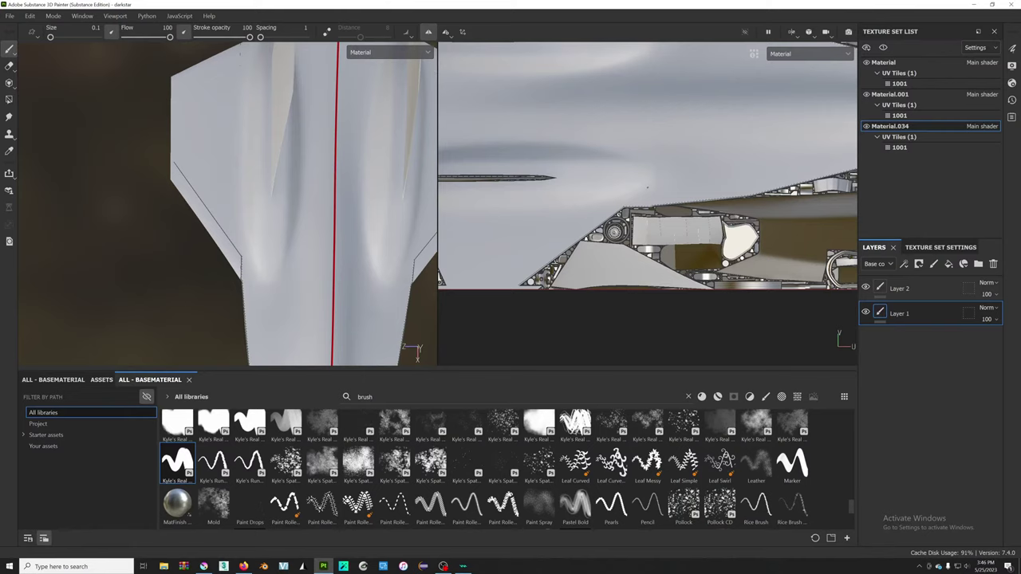
key("ctrl")
- Rename the top paint layer, Layer 2, to LINES
left_click_drag(433, 137, 375, 232, "alt")
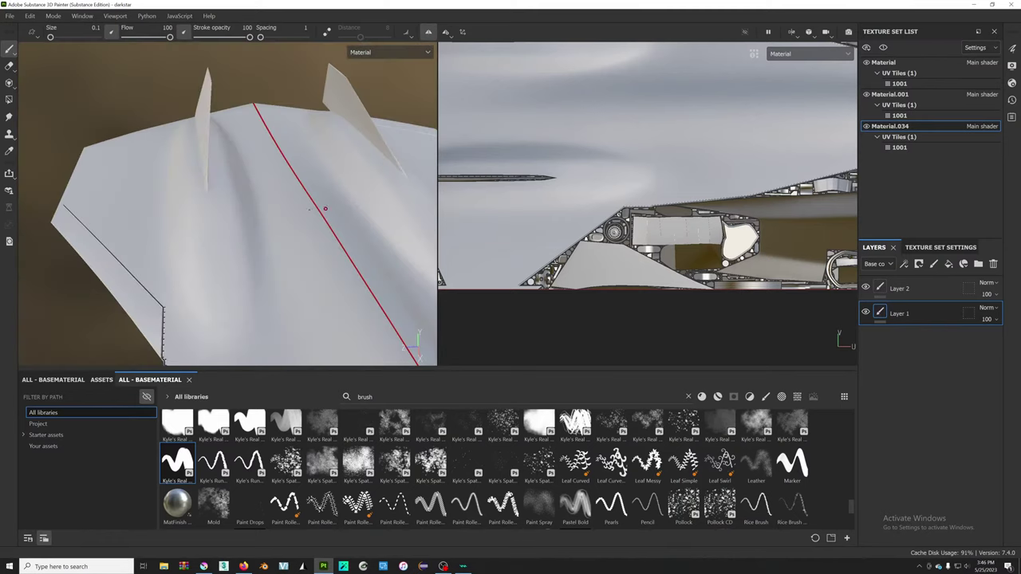
left_click_drag(417, 188, 585, 188, "alt")
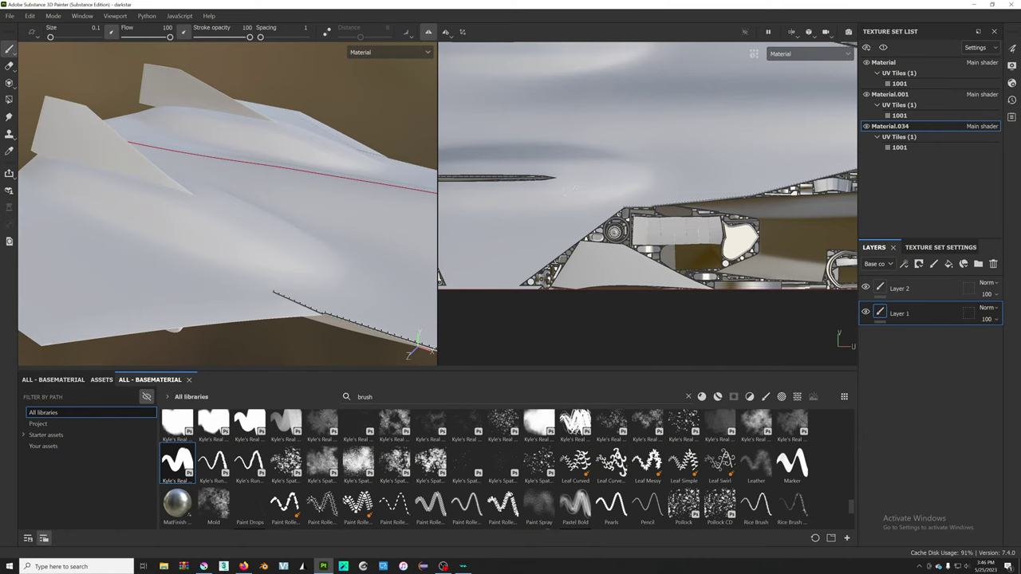
scroll(325, 198, "up", 2)
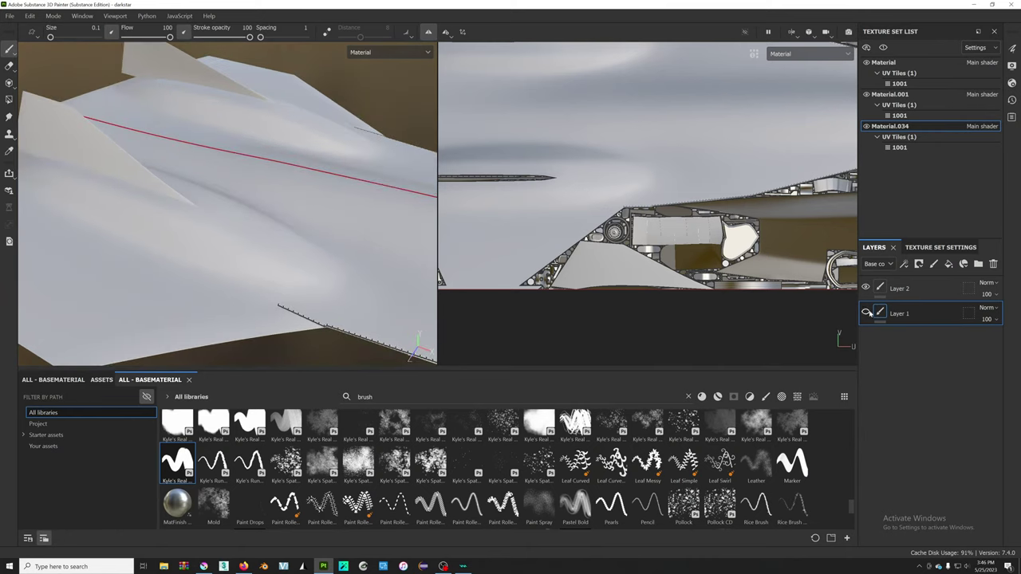
double_click(904, 288)
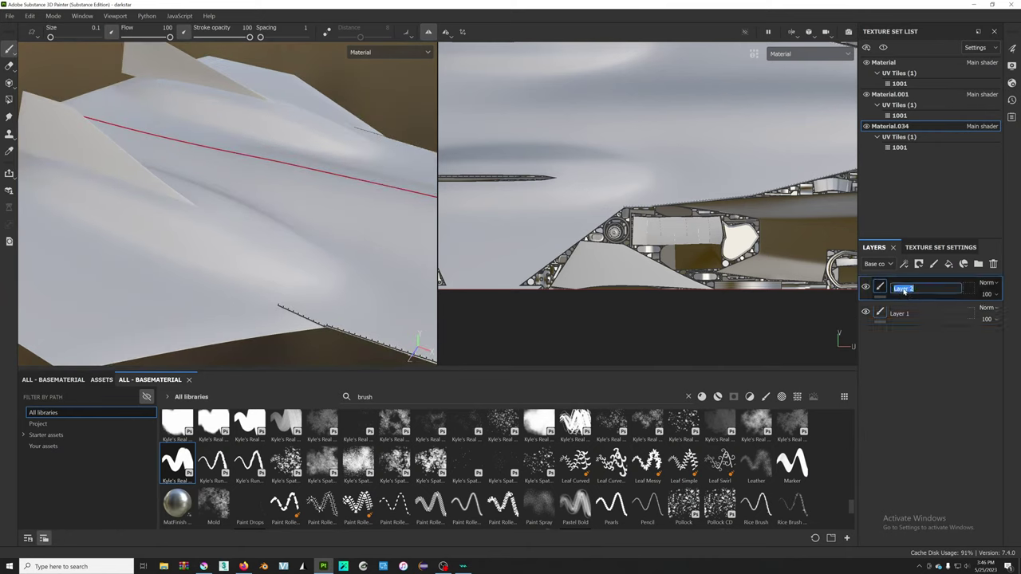
type("R")
type("NES")
left_click(902, 314)
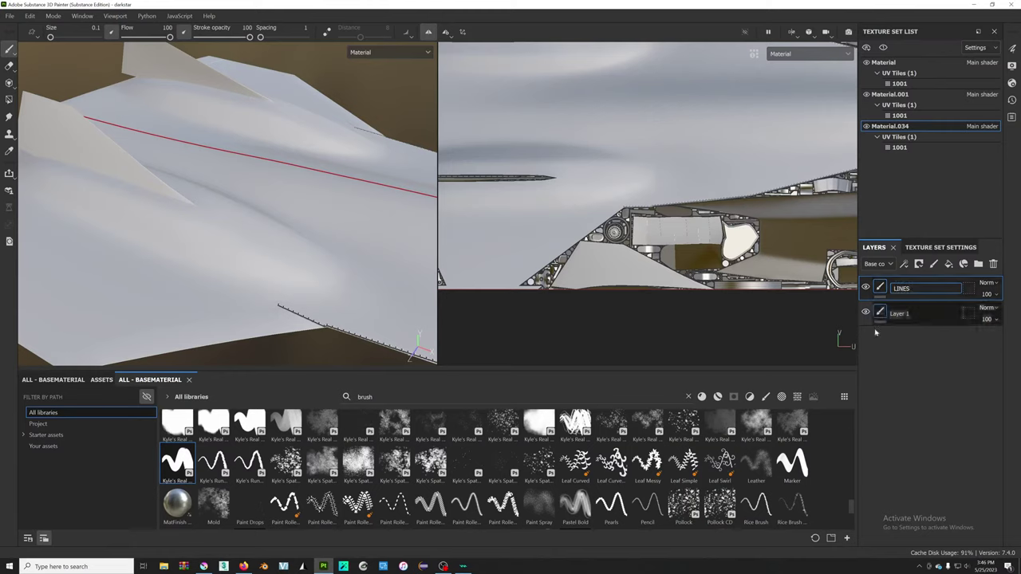
- Rename the bottom paint layer, Layer 1, to RIVETS
double_click(910, 313)
type("RI")
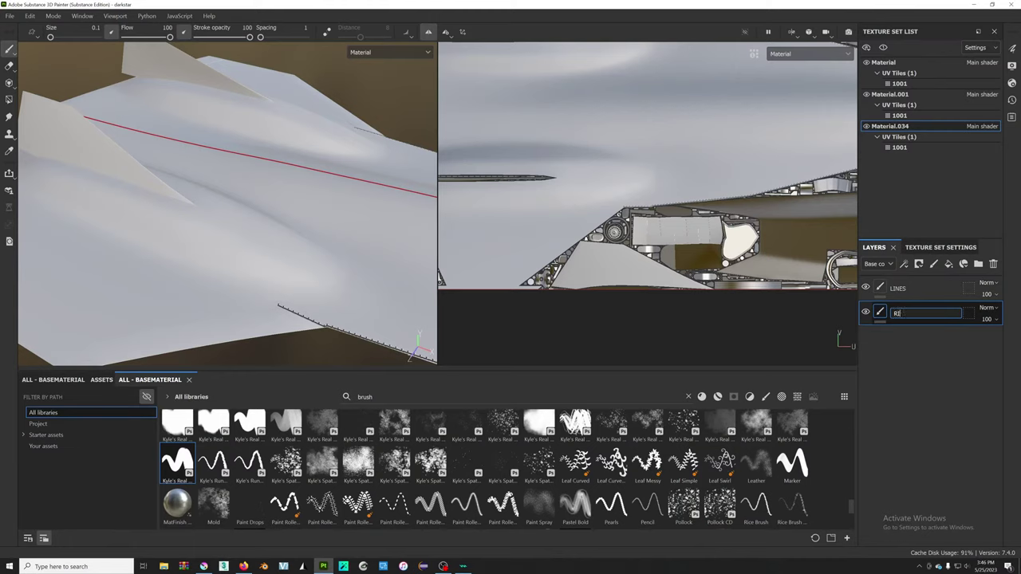
type("VETS")
key("Return")
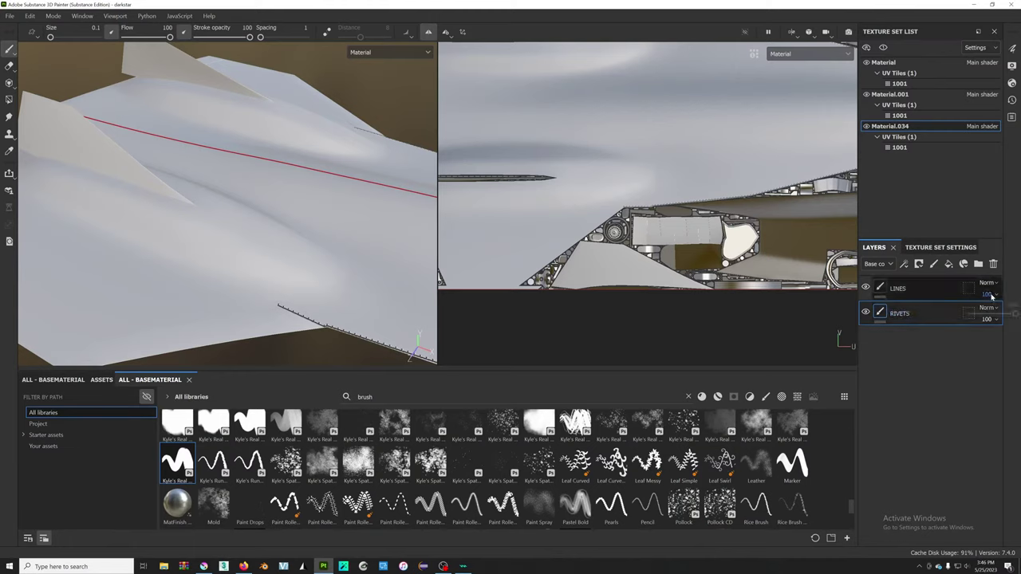
- Lower the LINES layer opacity and try Multiply blending on it
mouse_move(987, 293)
left_mouse_down()
mouse_move(963, 316)
mouse_move(993, 288)
left_mouse_up()
left_click(994, 285)
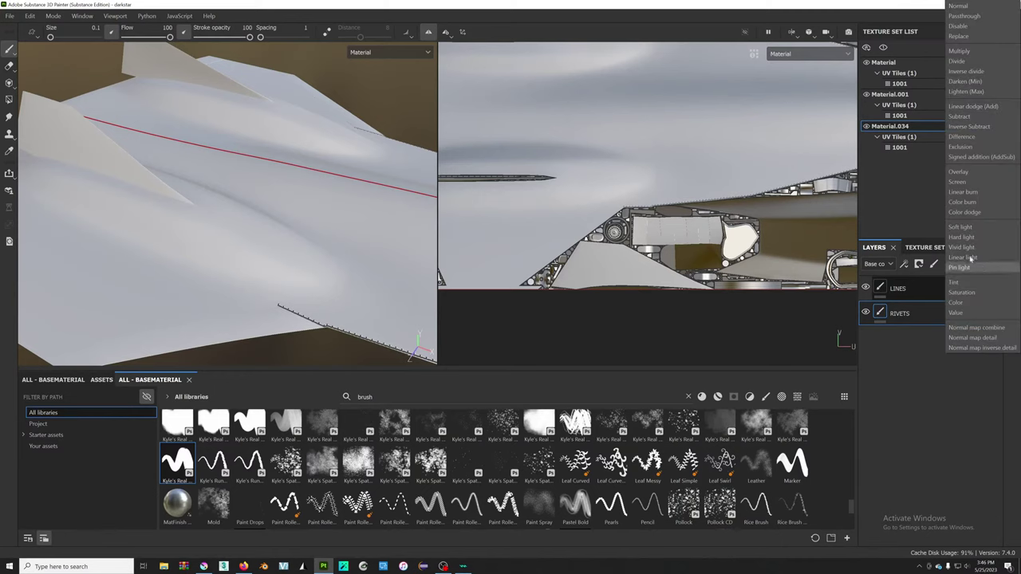
left_click(983, 51)
left_click_drag(989, 293, 975, 314)
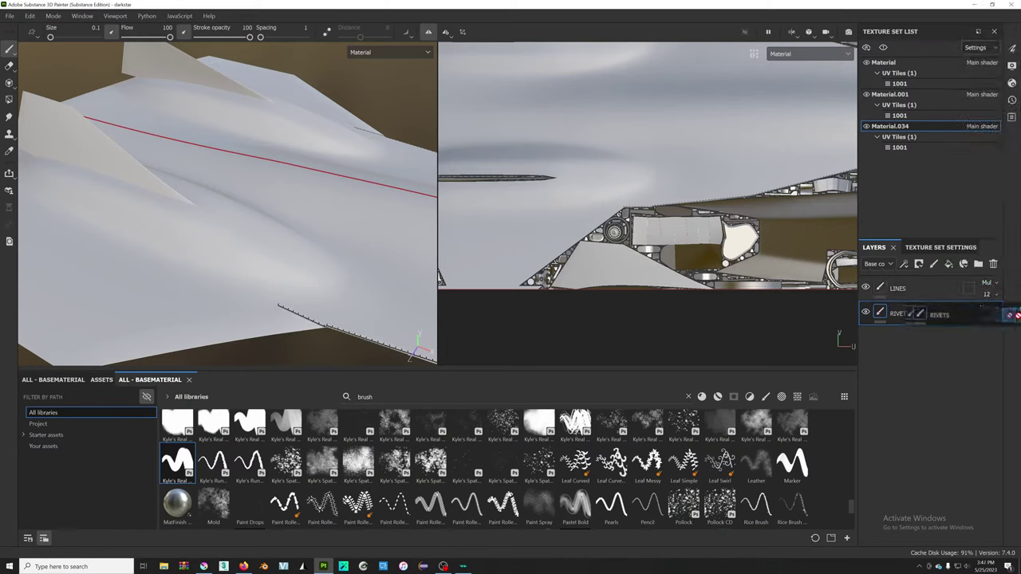
scroll(718, 181, "up", 5)
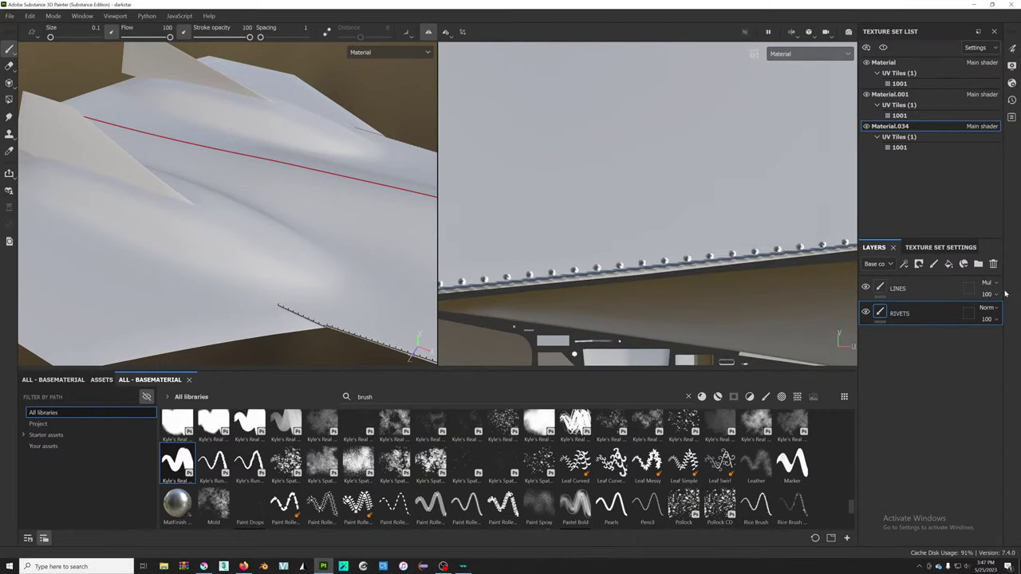
- Switch LINES to Value blending at 0 opacity, then toggle RIVETS visibility off and on
left_click(989, 284)
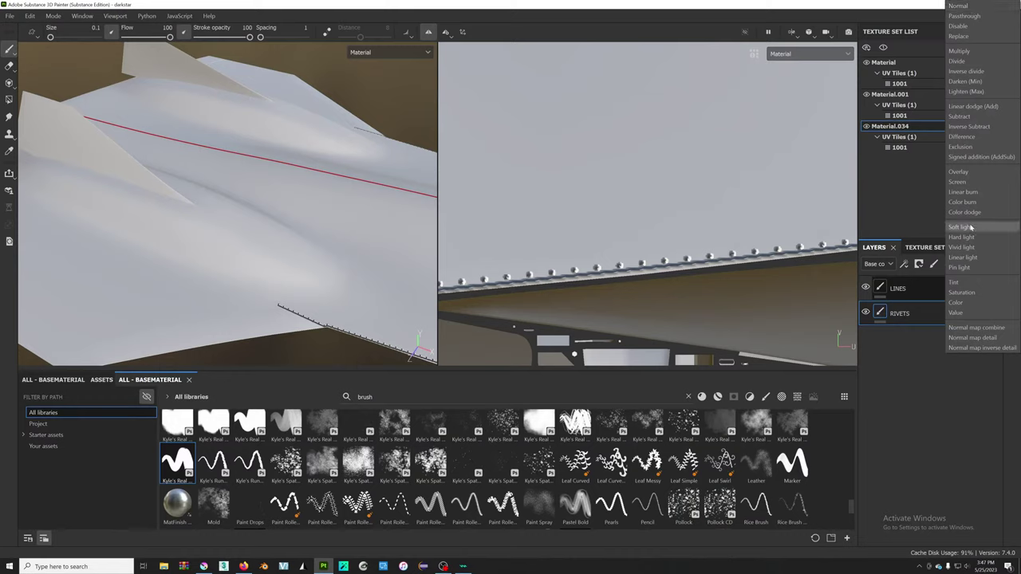
left_click(980, 314)
mouse_move(987, 294)
left_mouse_down()
mouse_move(961, 314)
mouse_move(1015, 313)
left_mouse_up()
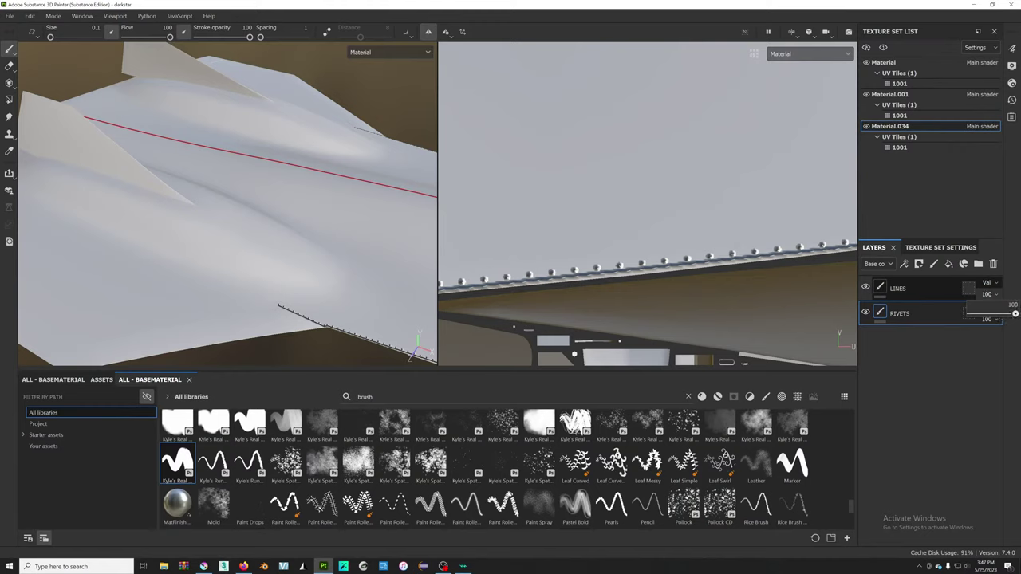
left_click(866, 313)
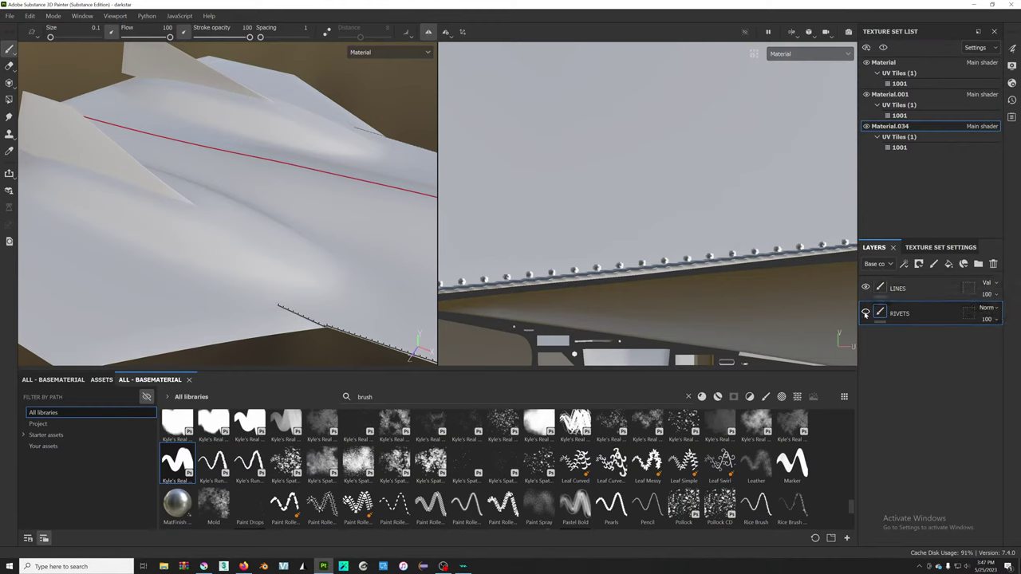
left_click(866, 314)
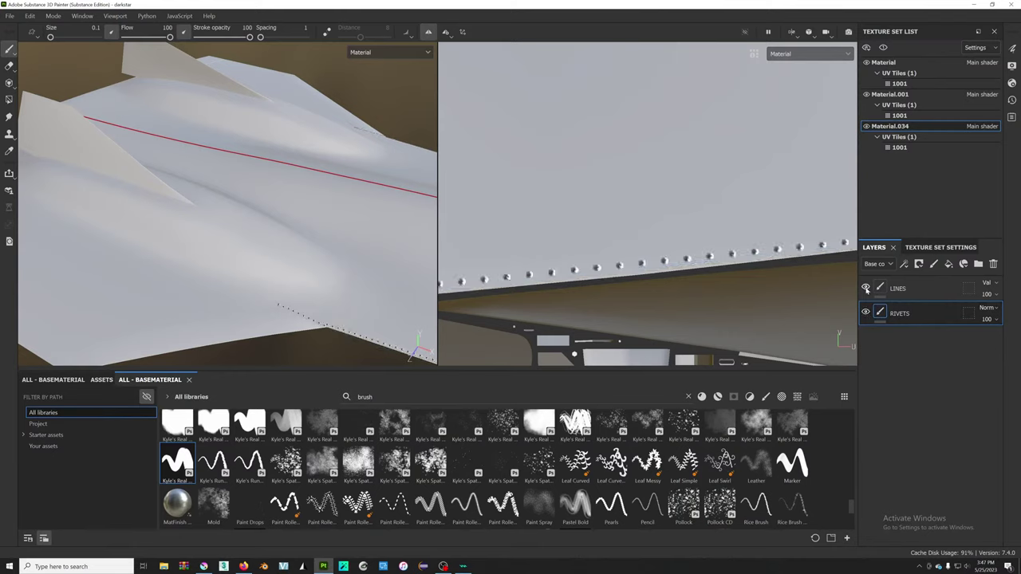
- Set the LINES layer blend mode to Color at 100 opacity
left_click(989, 283)
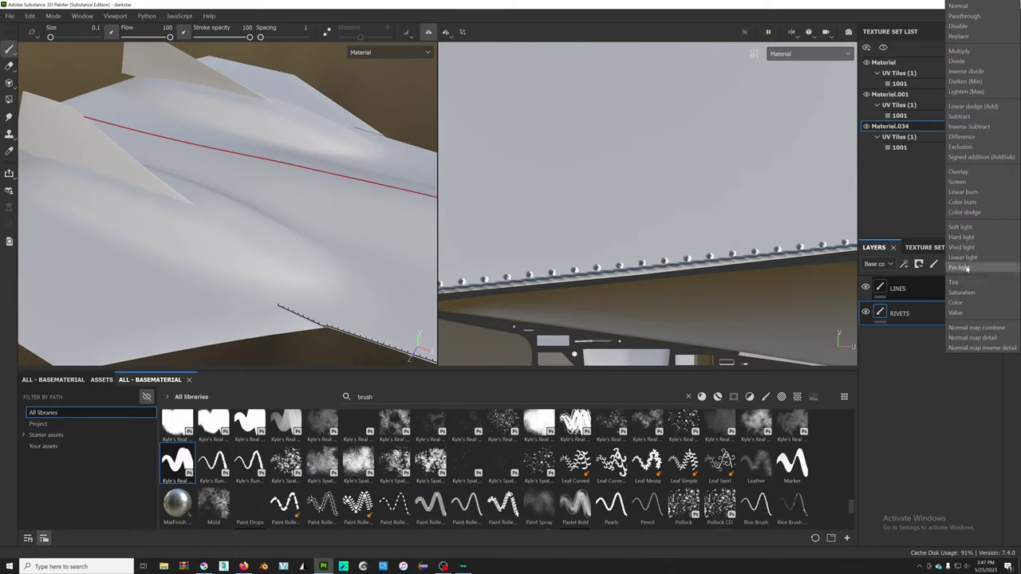
left_click(961, 6)
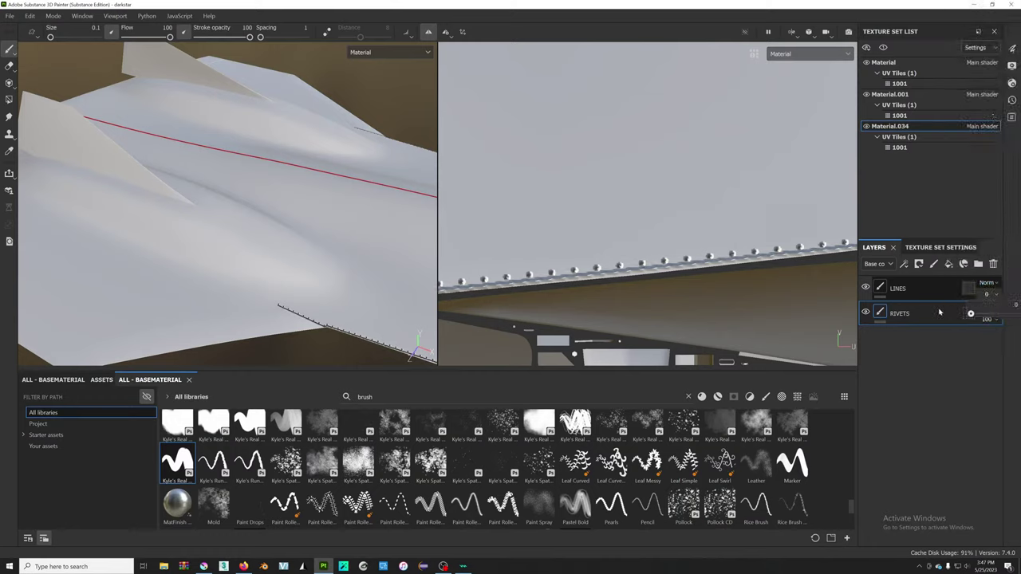
left_click(989, 284)
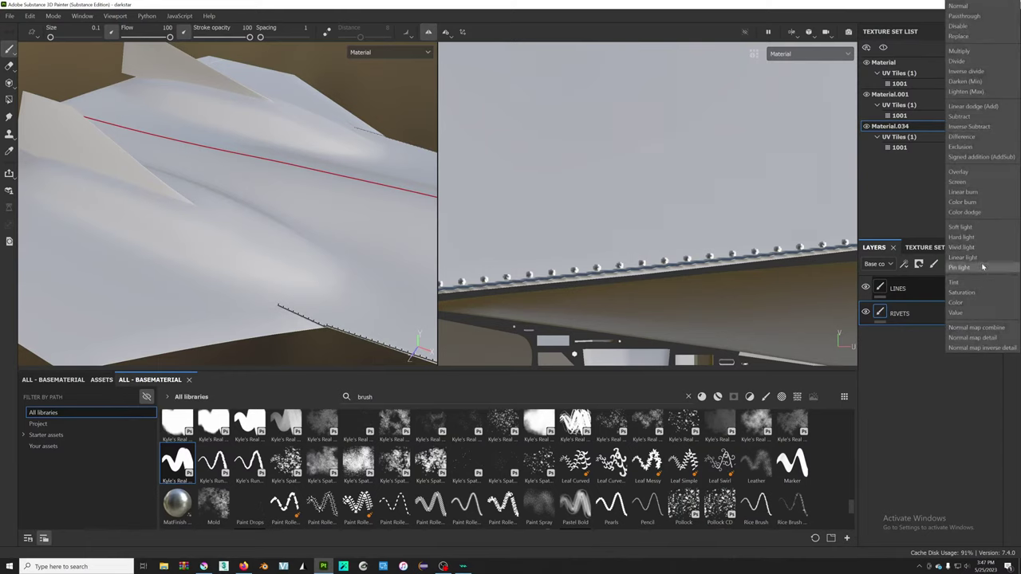
left_click(987, 296)
left_click(987, 294)
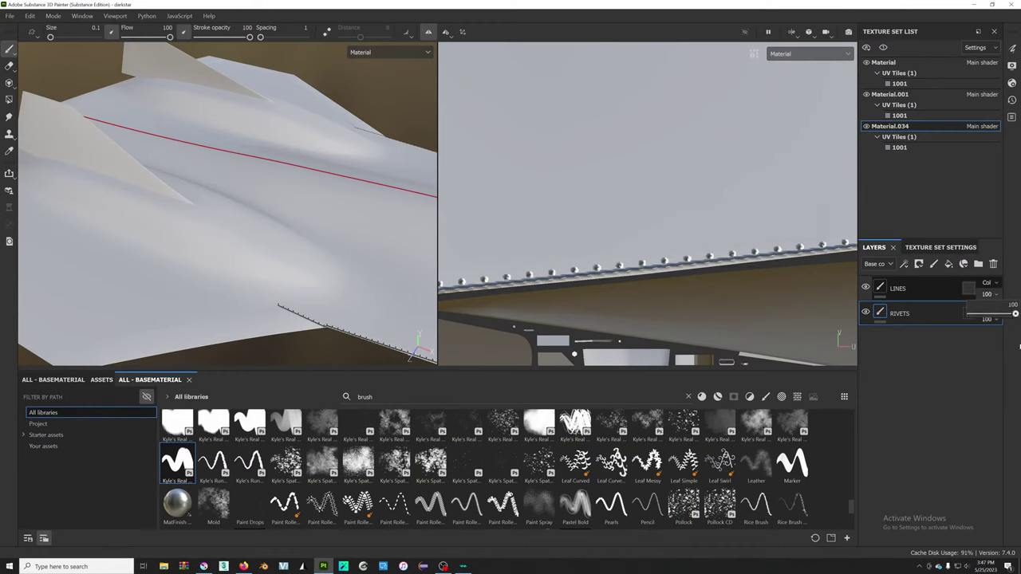
left_click(998, 286)
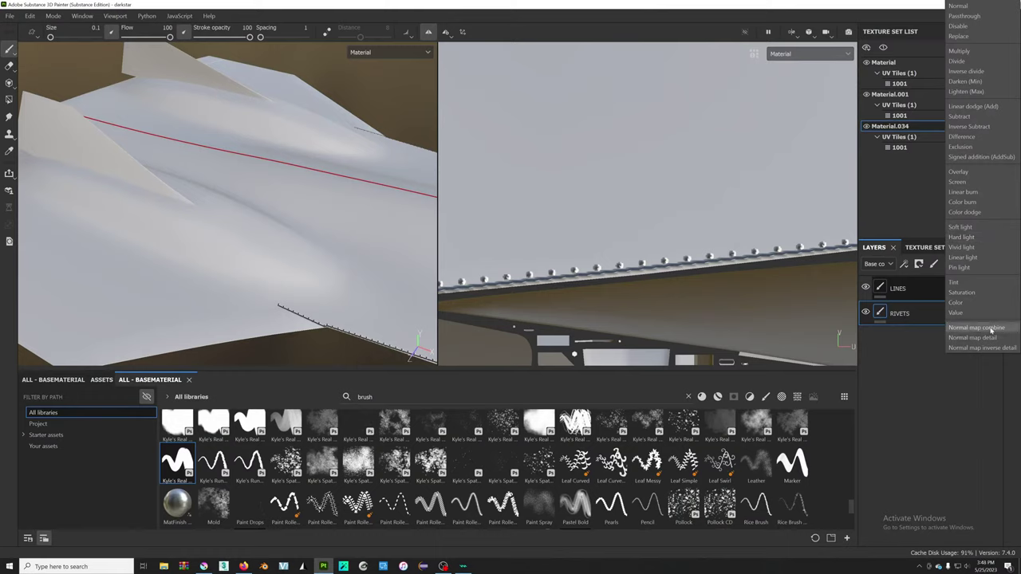
left_click(992, 328)
left_click_drag(980, 316, 981, 314)
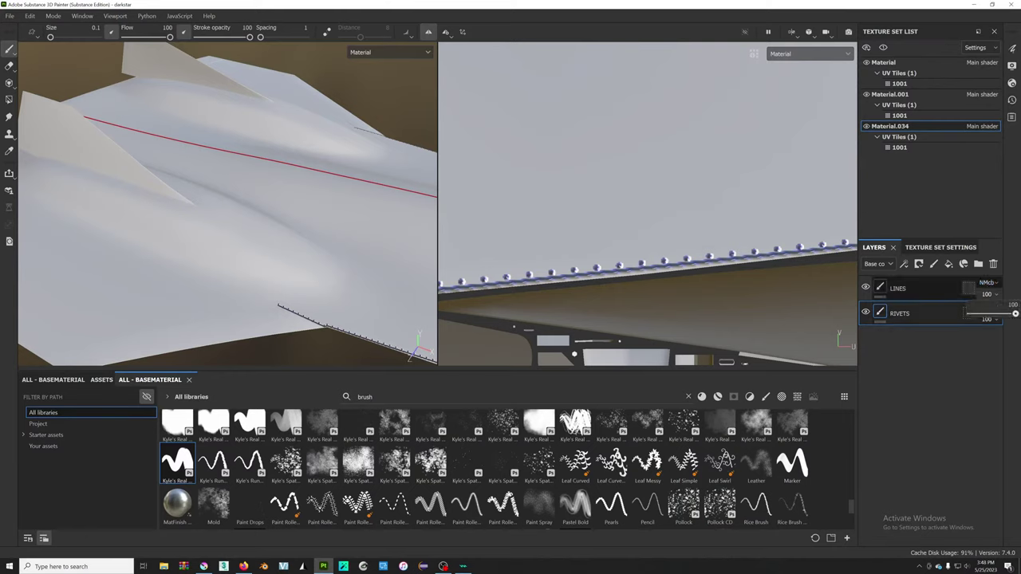
key("ctrl+z")
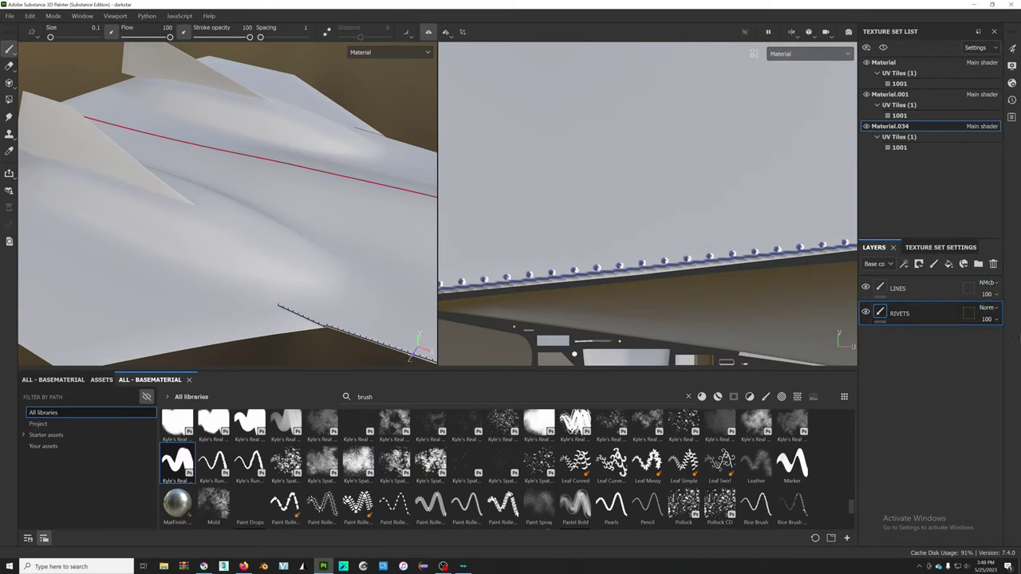
key("ctrl+z")
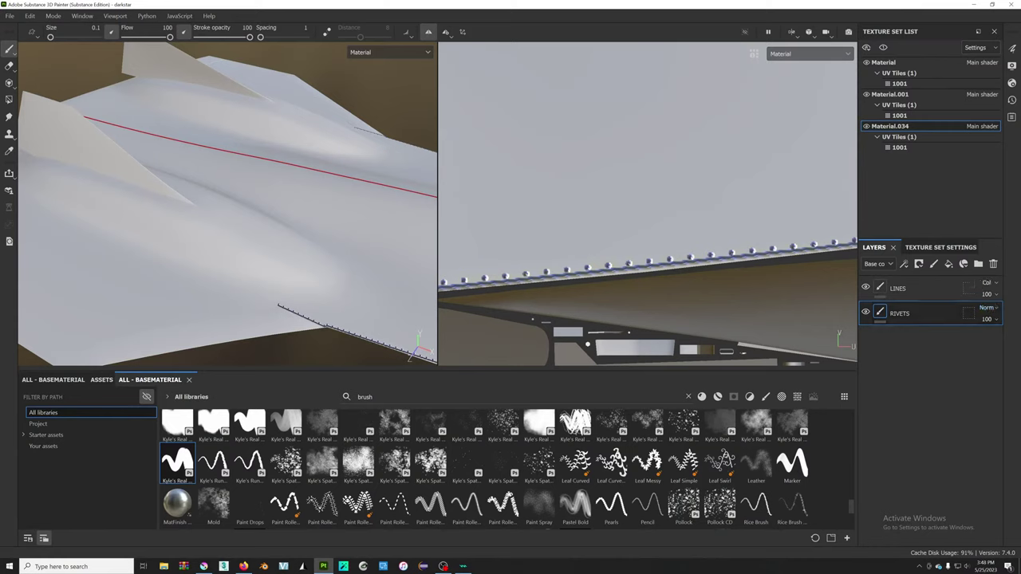
scroll(332, 169, "down", 2)
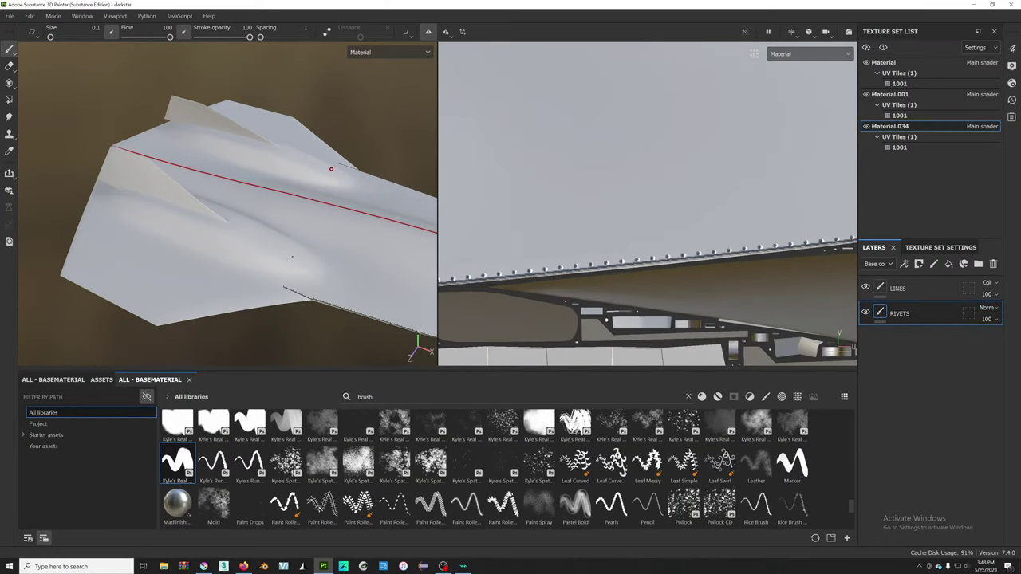
mouse_move(331, 170)
left_mouse_down("alt")
mouse_move(325, 308)
mouse_move(183, 189)
mouse_move(183, 216)
mouse_move(183, 145)
mouse_move(346, 266)
mouse_move(450, 175)
mouse_move(458, 152)
mouse_move(342, 167)
mouse_move(171, 164)
left_mouse_up("alt")
- Try Screen blending on the LINES layer and preview an opacity change
left_click(992, 285)
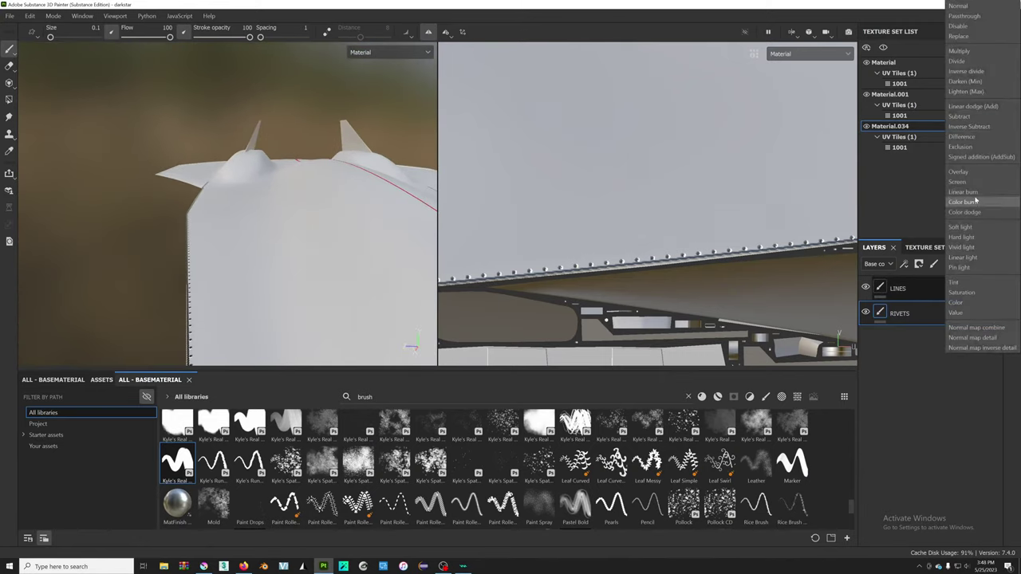
left_click(957, 182)
left_click(989, 318)
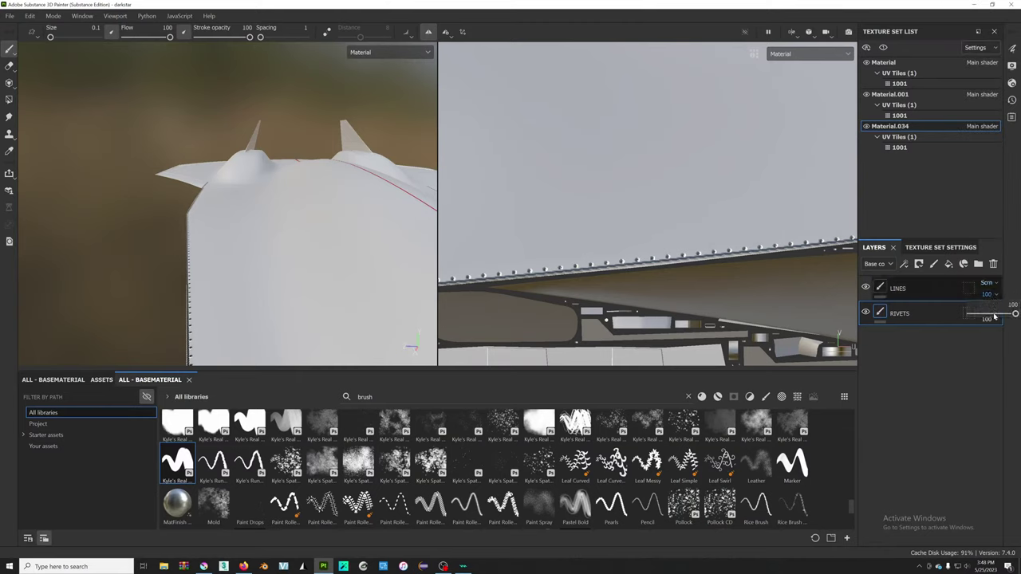
left_click_drag(994, 316, 1015, 314)
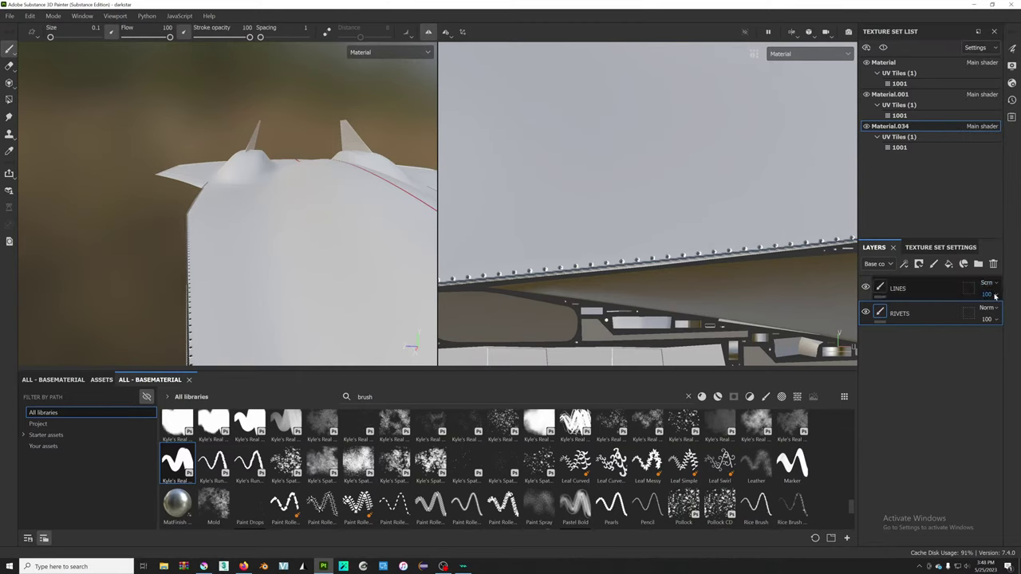
- Try Overlay blending on LINES, then return it to Normal
left_click(990, 284)
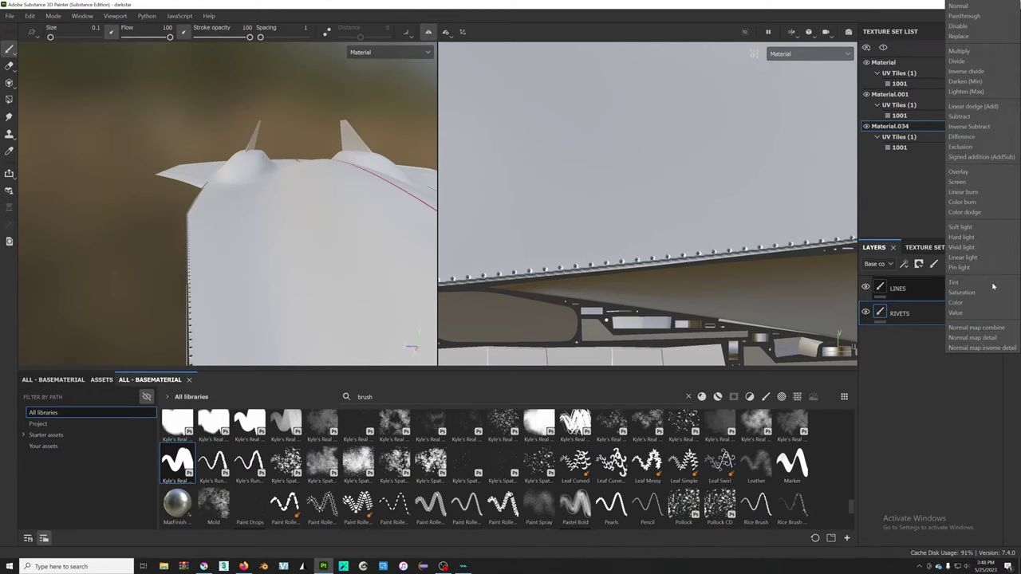
left_click(963, 171)
left_click(997, 317)
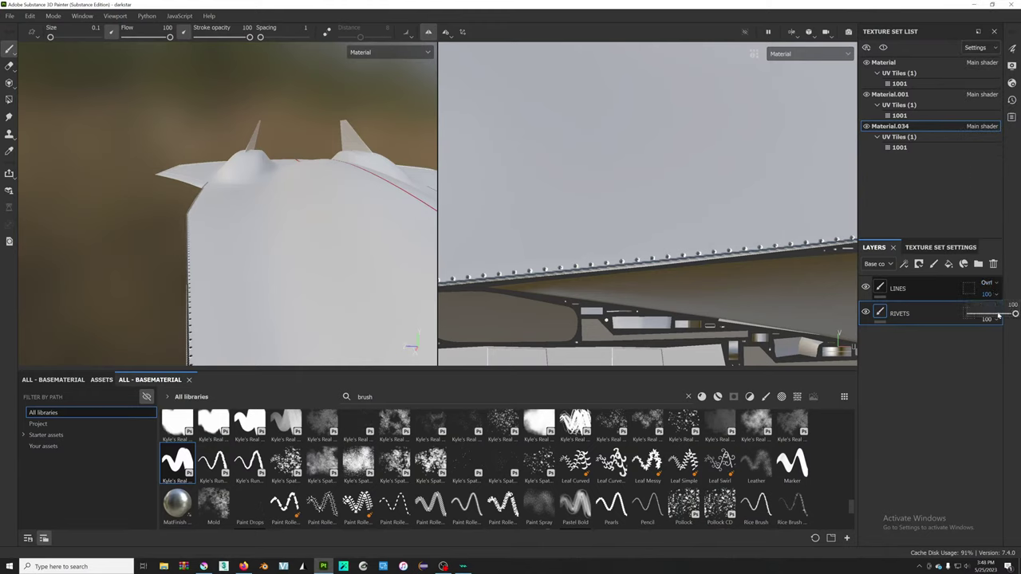
scroll(998, 285, "down", 2)
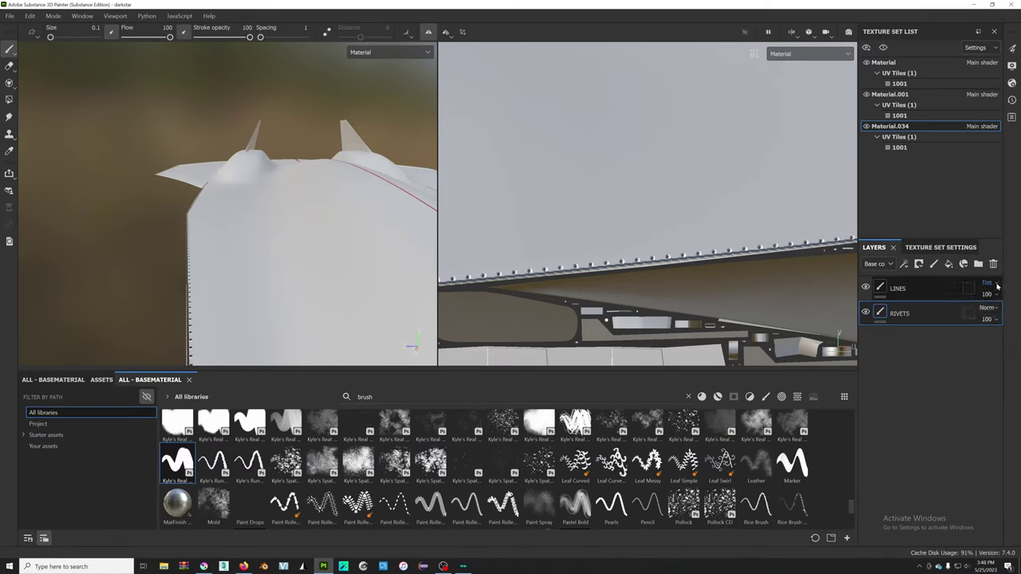
left_click(996, 285)
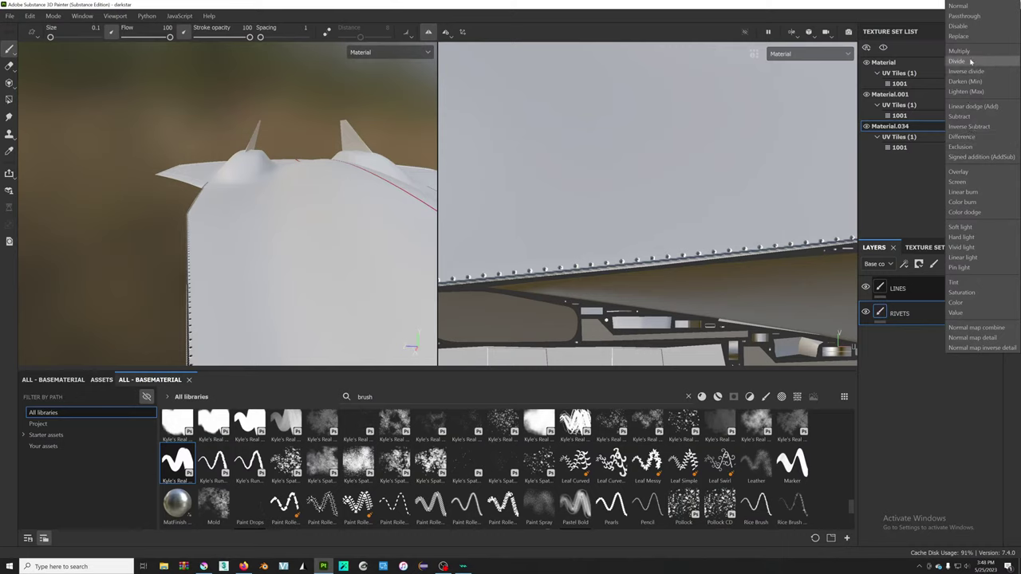
left_click(958, 6)
- Dismiss the LINES layer context menu and toggle the layer's visibility to compare
left_click(931, 290)
right_click(931, 290)
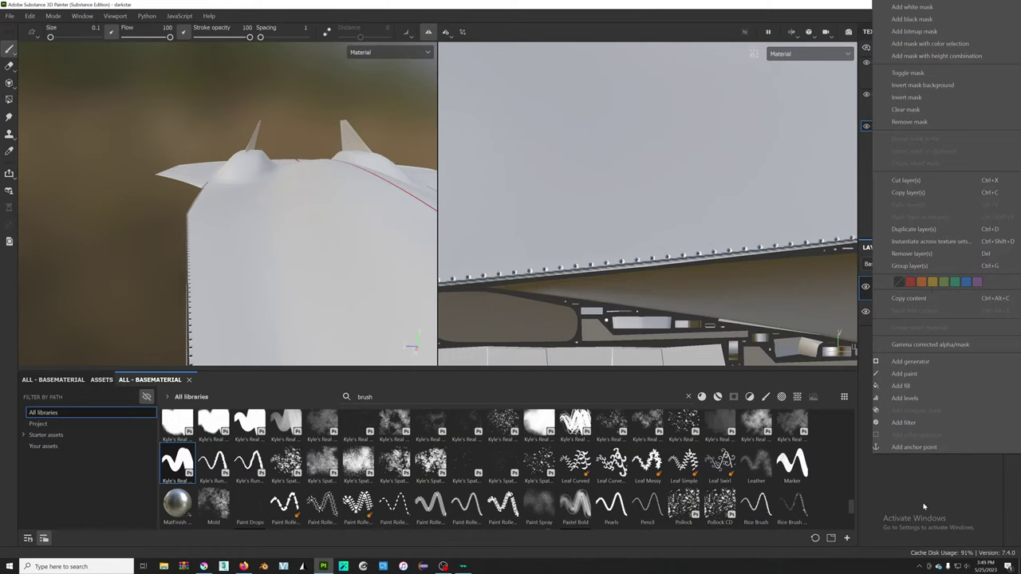
left_click(868, 311)
left_click(866, 288)
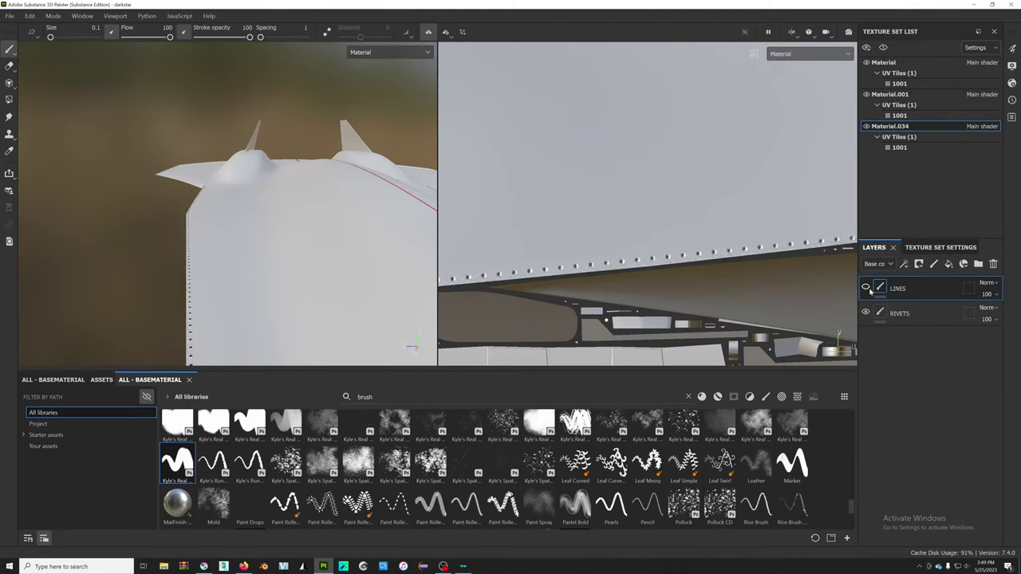
left_click(867, 288)
left_click(867, 288)
left_click(866, 288)
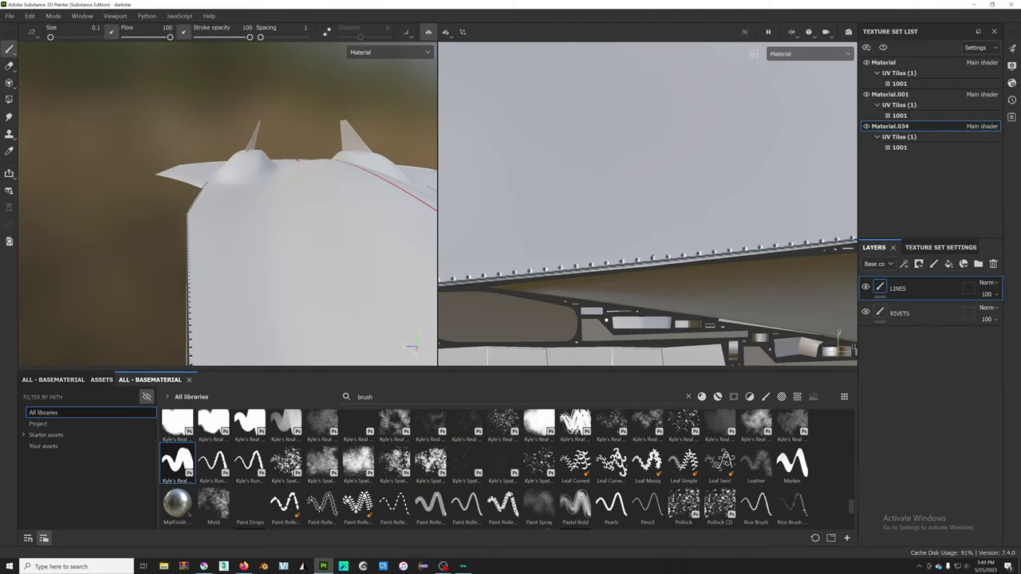
- Make LINES the active layer and paint a snapped straight line along the panel edge
mouse_move(645, 241)
left_mouse_down("alt")
mouse_move(574, 216)
mouse_move(523, 228)
mouse_move(741, 152)
mouse_move(834, 155)
left_mouse_up("alt")
left_click(932, 281)
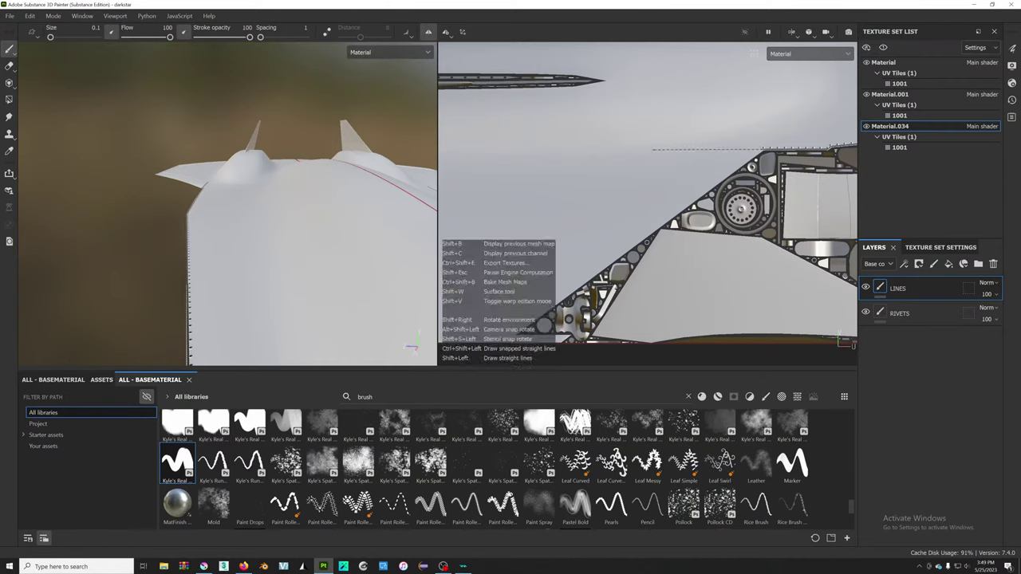
key("ctrl+shift")
left_click(665, 149, "ctrl+shift")
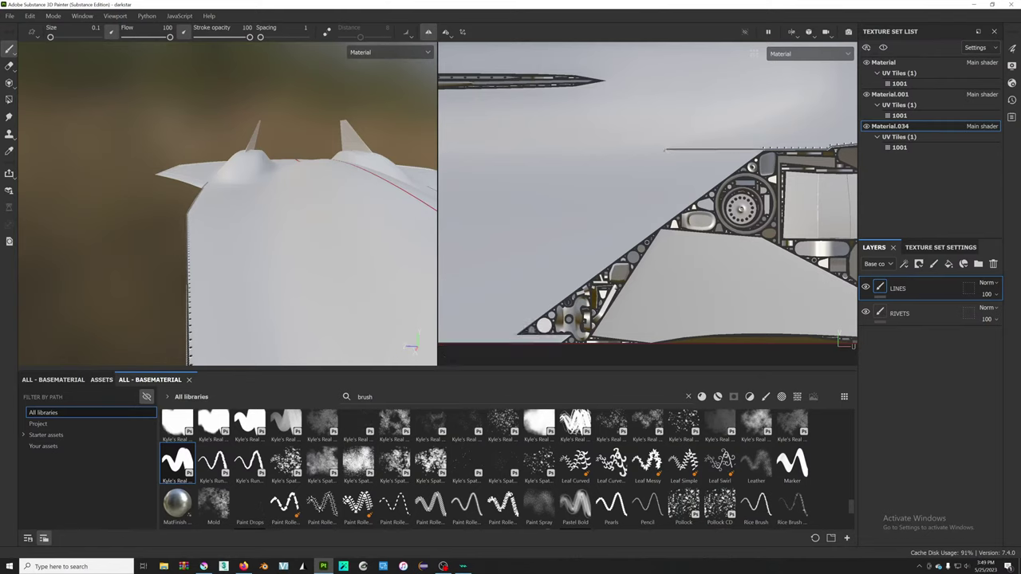
scroll(675, 157, "down", 1)
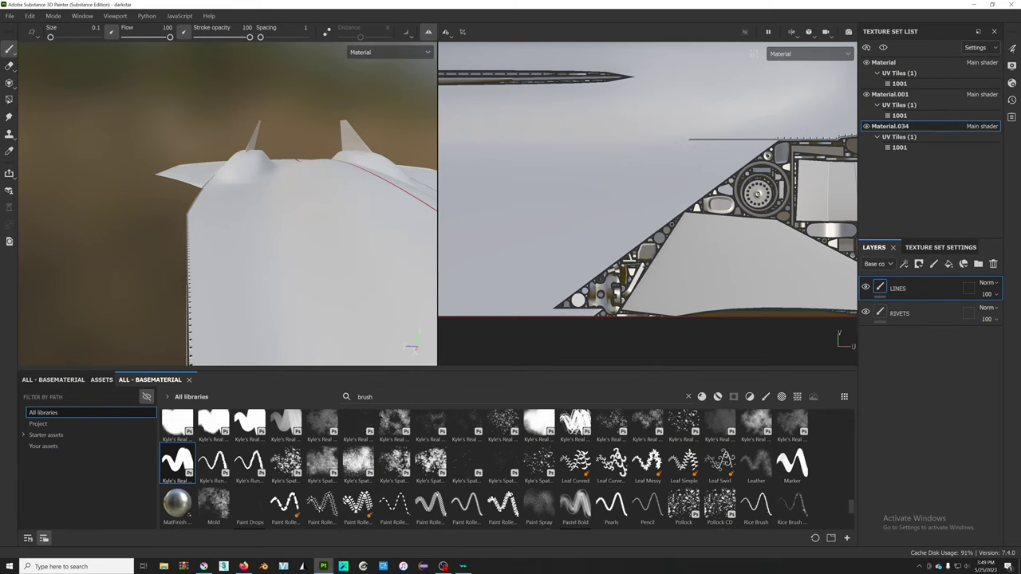
- Line up another snapped straight line, then check the top-down jet reference photo
key("ctrl+shift")
scroll(550, 295, "down", 2)
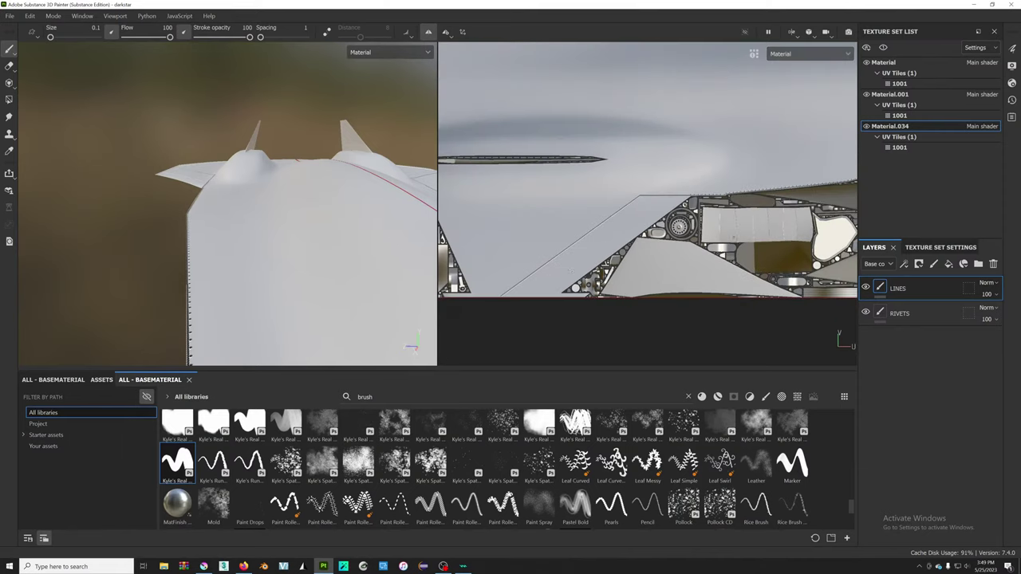
scroll(478, 245, "down", 2)
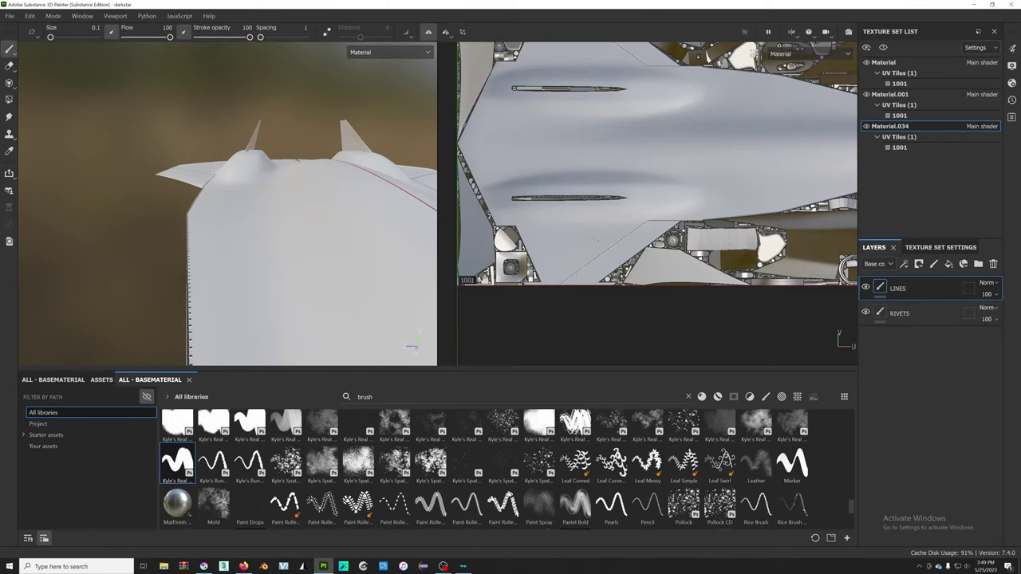
scroll(598, 240, "up", 5)
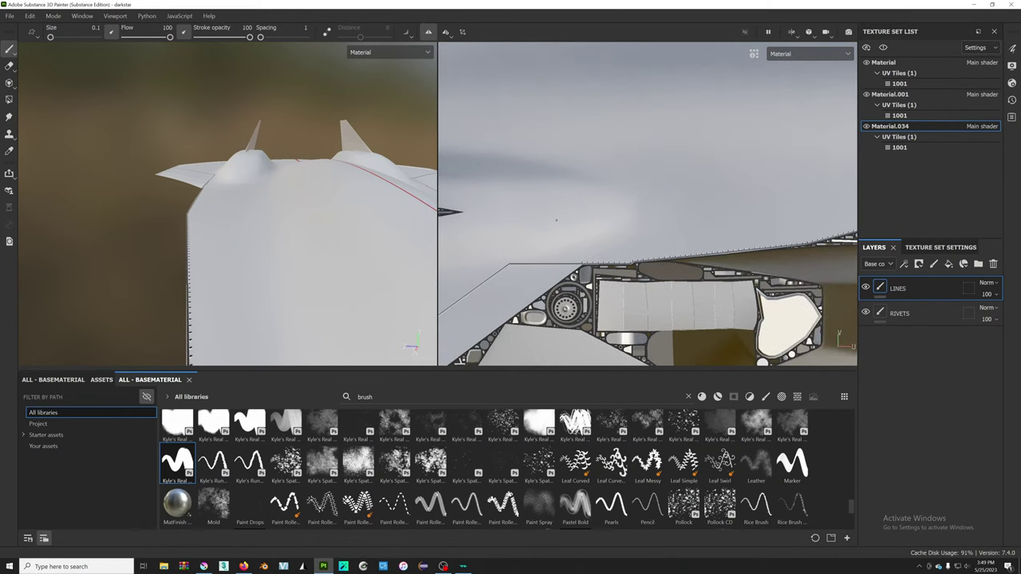
key("alt+Tab")
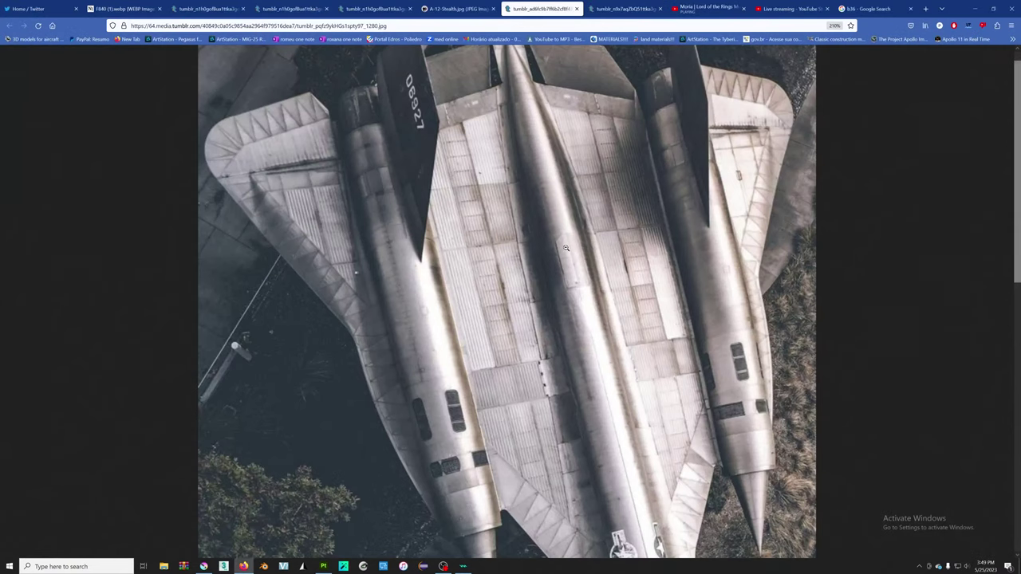
- Paint connected straight lines near the wing edge: a diagonal edge meeting a vertical one
scroll(565, 249, "down", 5)
scroll(566, 248, "up", 3)
key("alt+Tab")
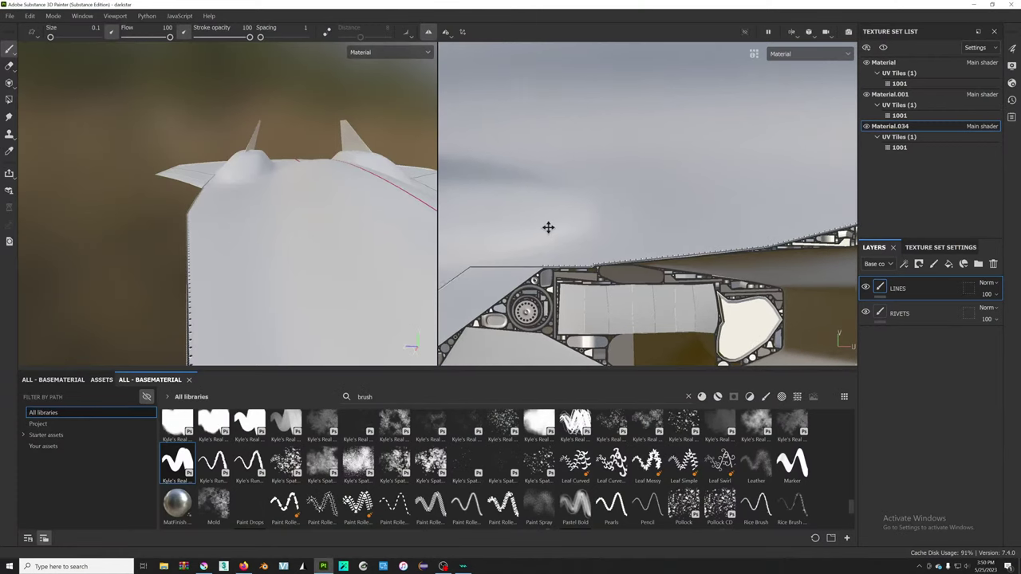
middle_click_drag(548, 228, 521, 233)
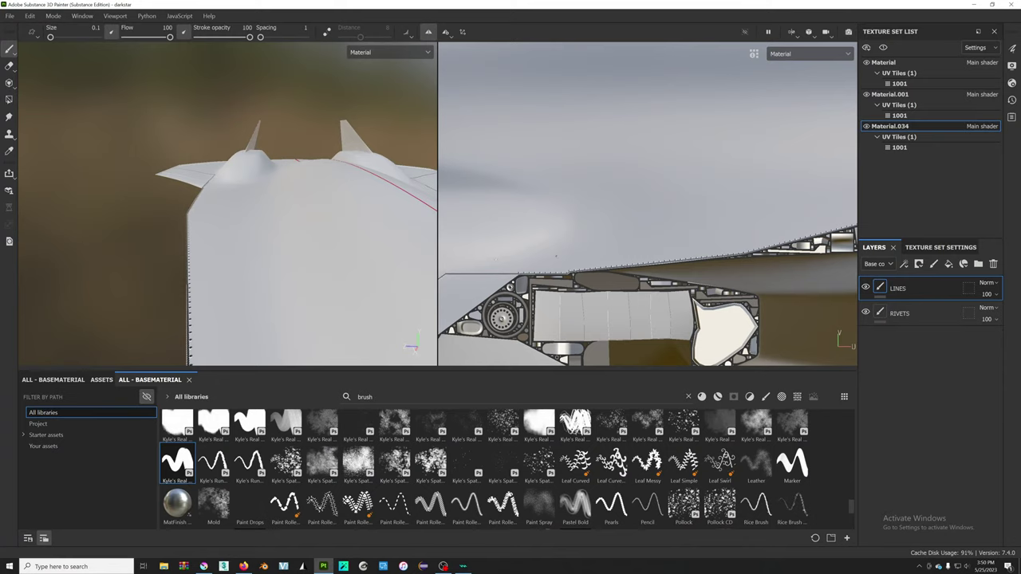
key("shift")
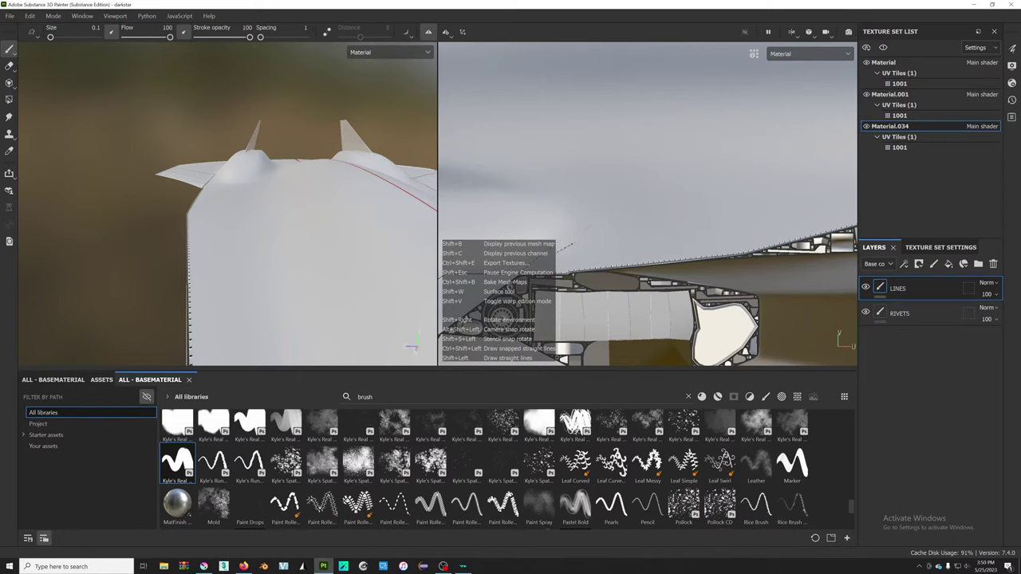
left_click(571, 246, "shift")
left_click(571, 201, "shift")
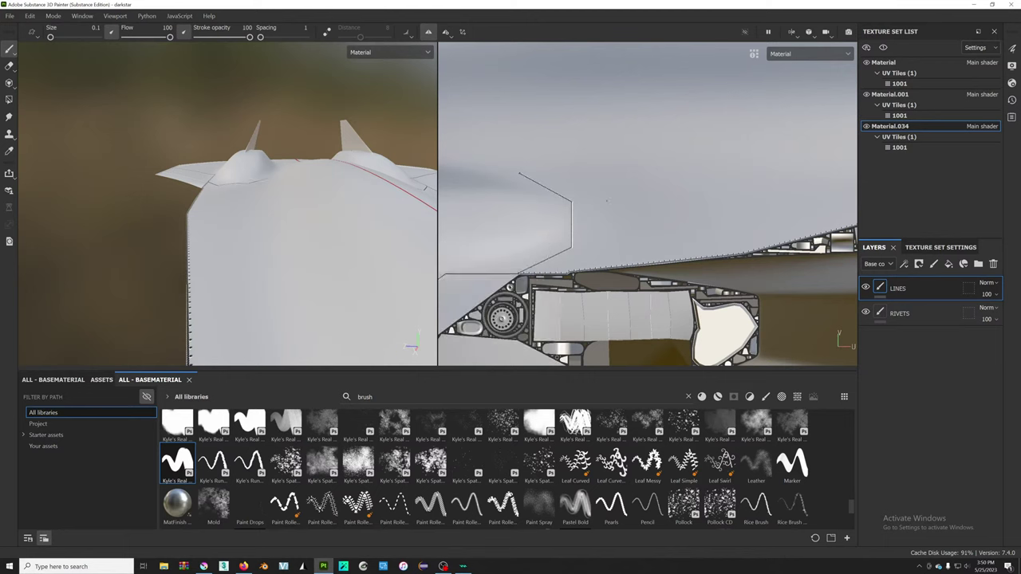
- Orbit to an angled top view and compare the outline with the reference photo
scroll(634, 82, "down", 3)
scroll(634, 164, "down", 3)
scroll(633, 164, "down", 2)
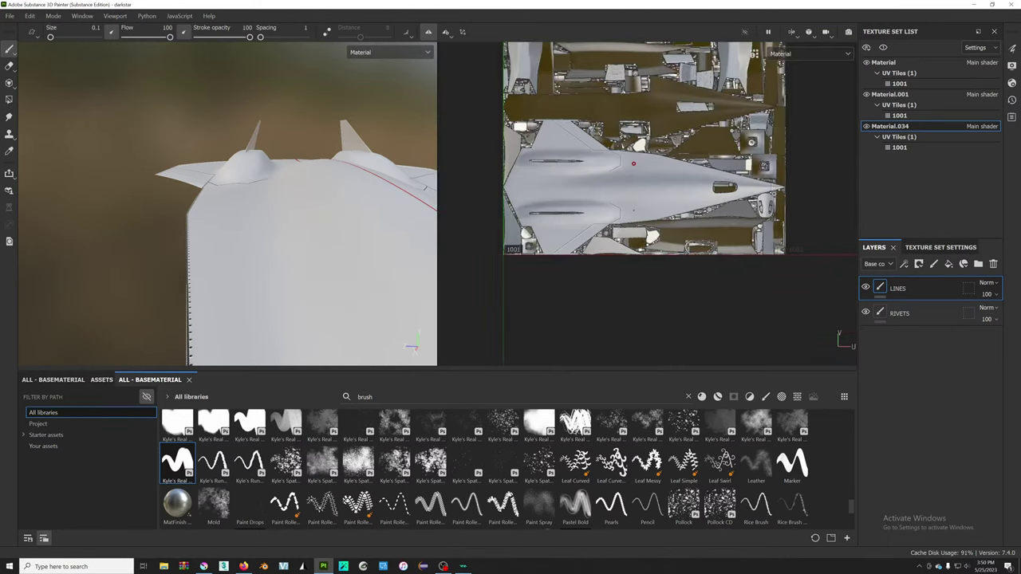
mouse_move(240, 162)
left_mouse_down("alt")
mouse_move(349, 244)
mouse_move(384, 212)
mouse_move(392, 255)
mouse_move(312, 223)
mouse_move(365, 245)
left_mouse_up("alt")
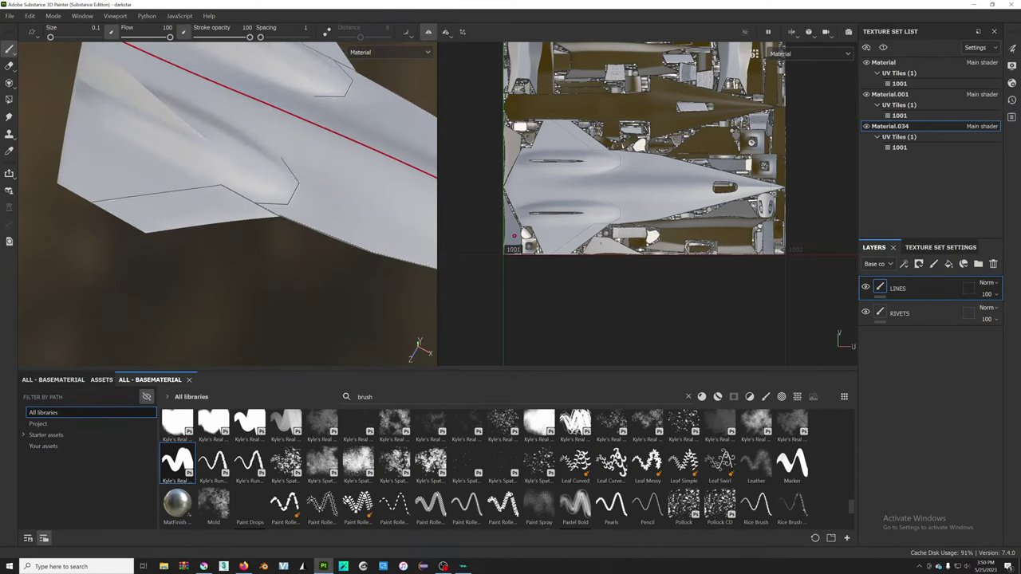
key("alt+Tab")
left_click(620, 218)
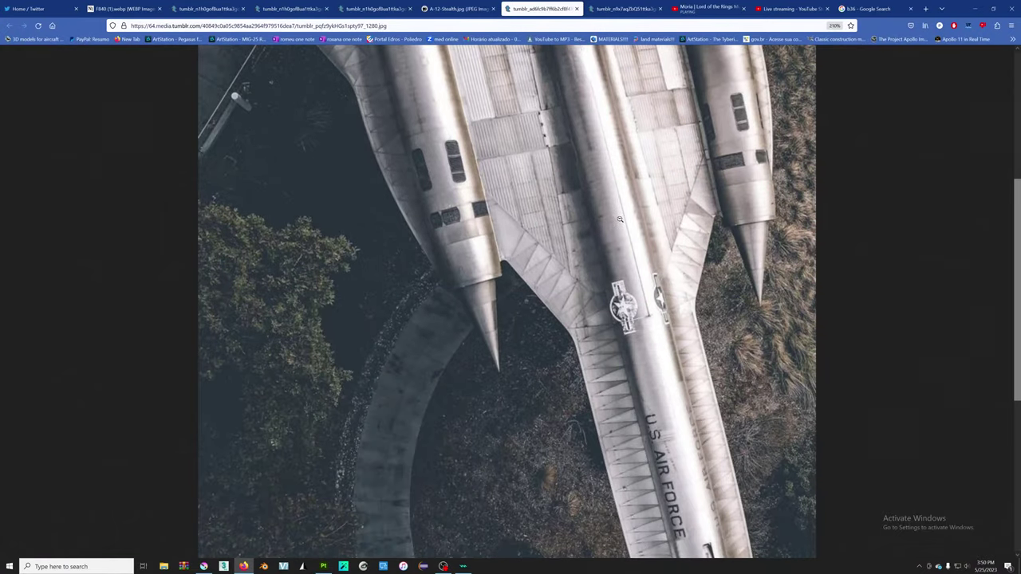
left_click(620, 219)
key("alt+Tab")
scroll(674, 209, "up", 3)
- Zoom and pan the UV layout to inspect the panel line at the wheel-island edge
scroll(675, 209, "up", 3)
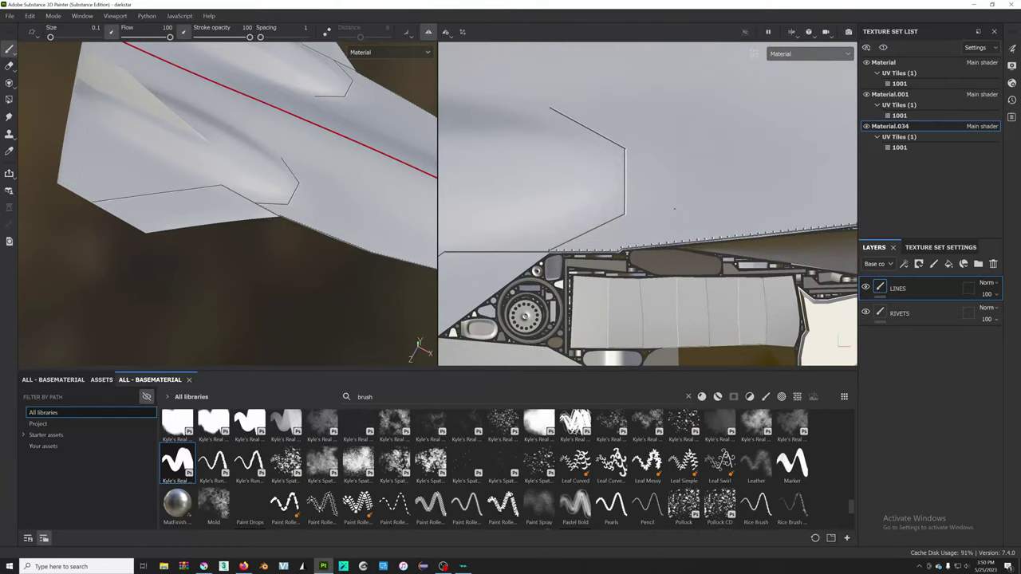
scroll(639, 224, "down", 1)
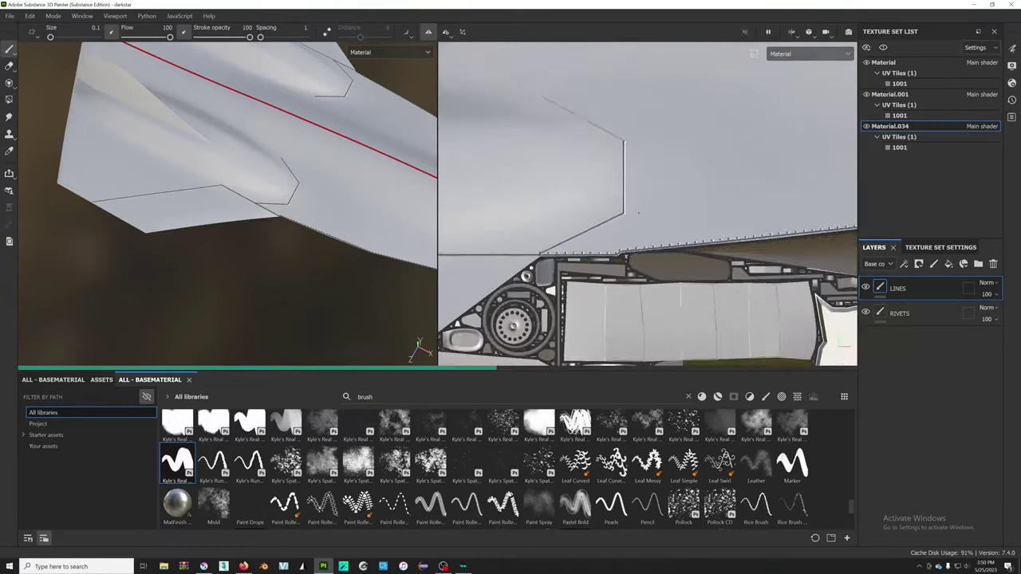
scroll(639, 214, "up", 3)
scroll(639, 210, "down", 1)
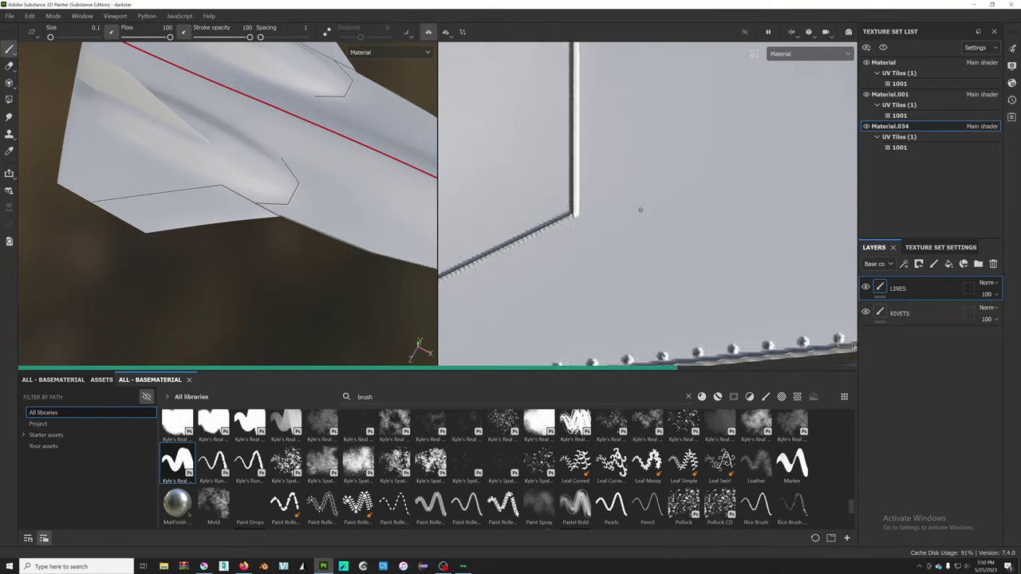
scroll(638, 209, "down", 1)
scroll(621, 203, "up", 2)
scroll(620, 205, "down", 2)
scroll(620, 205, "down", 2)
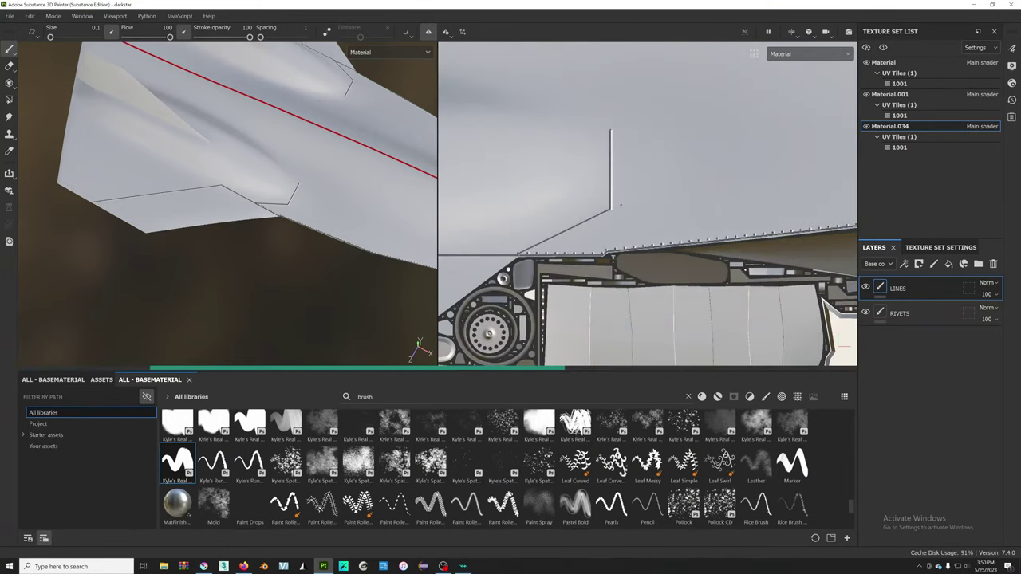
scroll(621, 205, "up", 1)
scroll(621, 205, "down", 1)
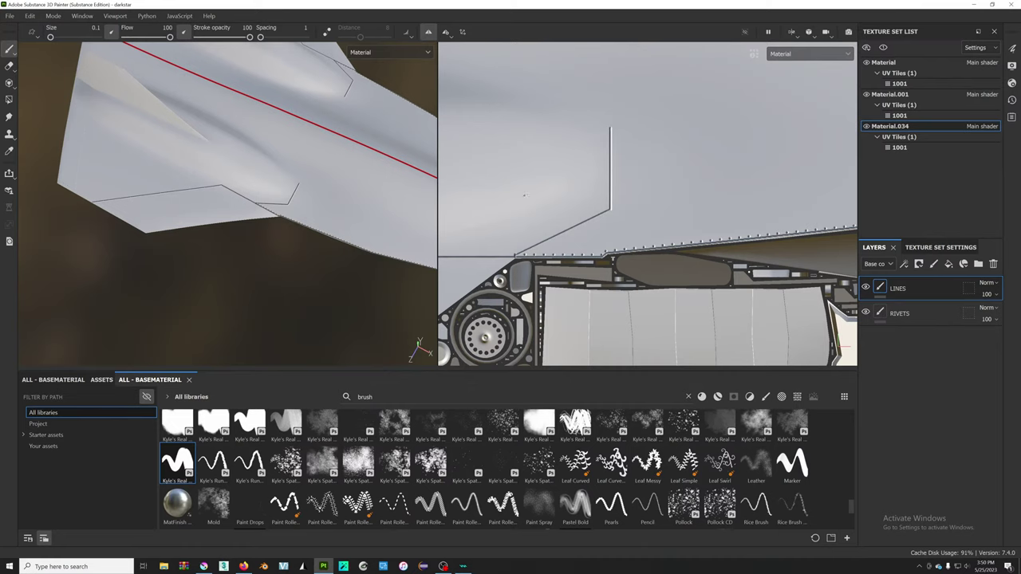
scroll(524, 194, "up", 3)
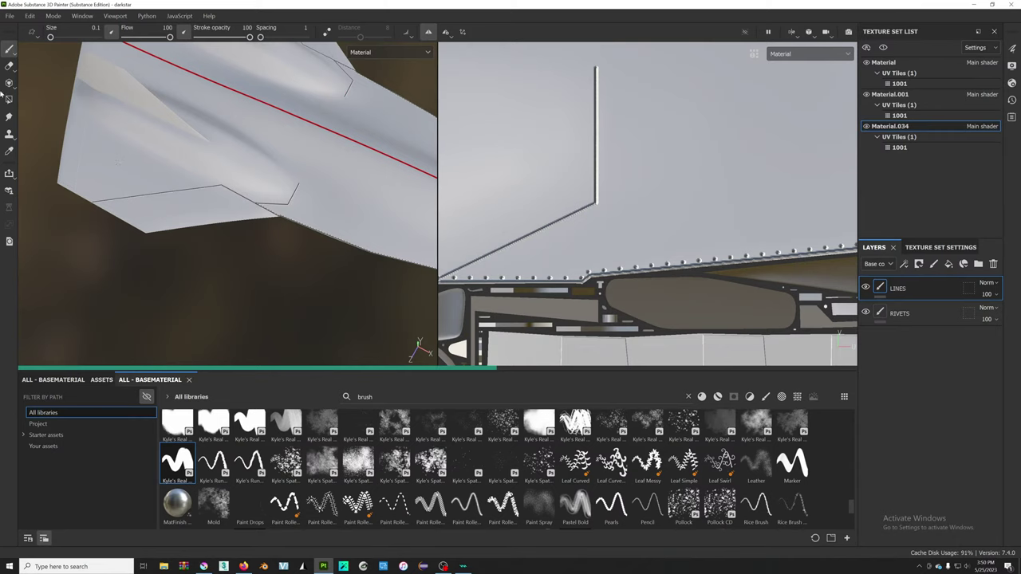
scroll(584, 264, "down", 3)
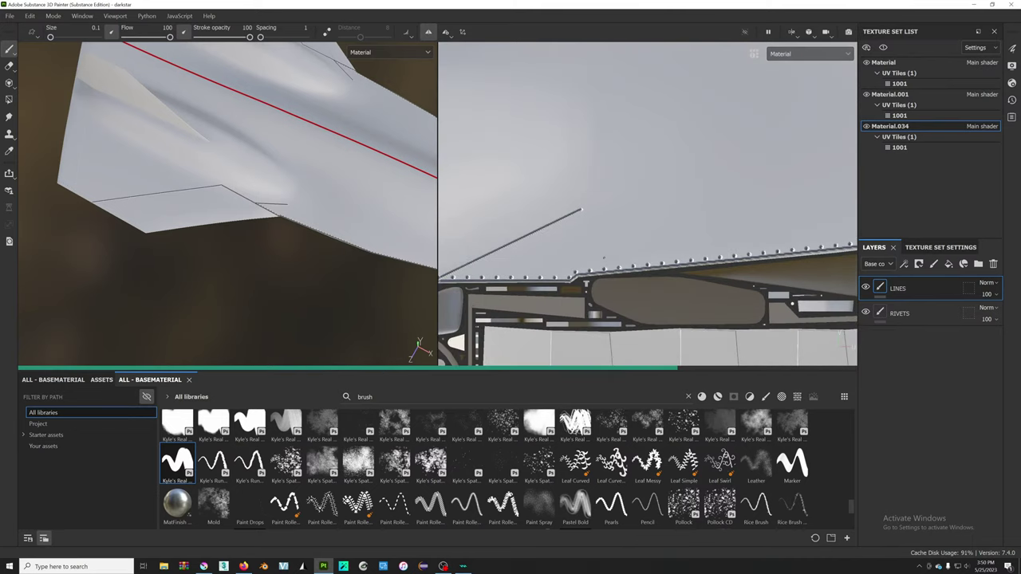
scroll(602, 260, "up", 2)
scroll(590, 262, "up", 2)
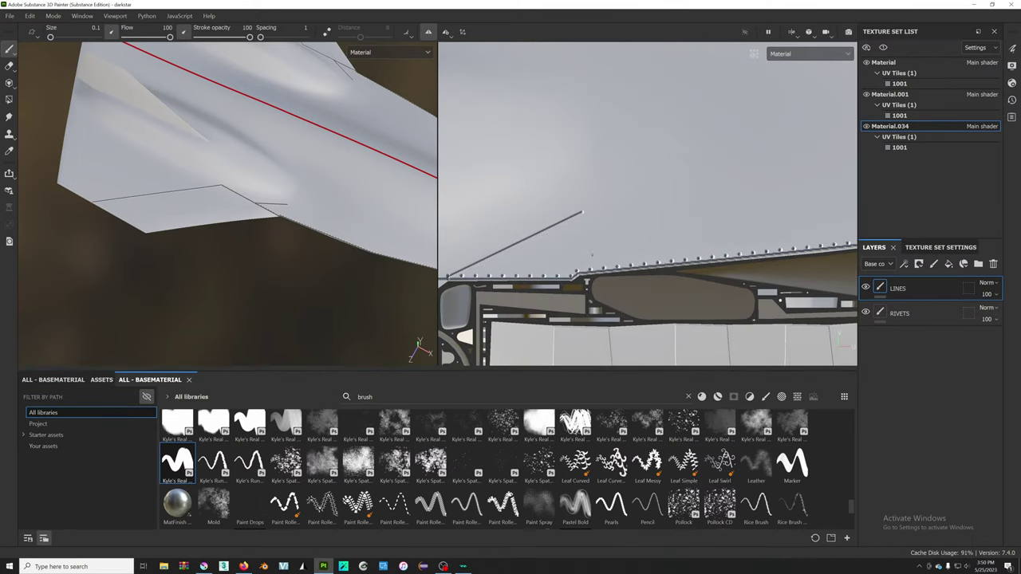
scroll(591, 253, "up", 2)
scroll(588, 250, "down", 2)
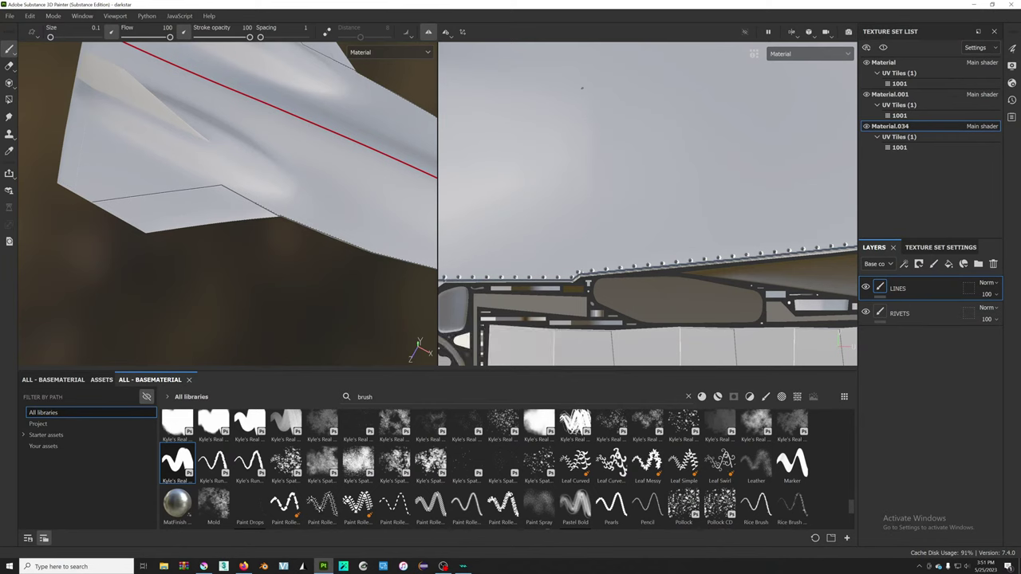
scroll(582, 89, "down", 2)
scroll(583, 88, "down", 2)
scroll(497, 171, "down", 2)
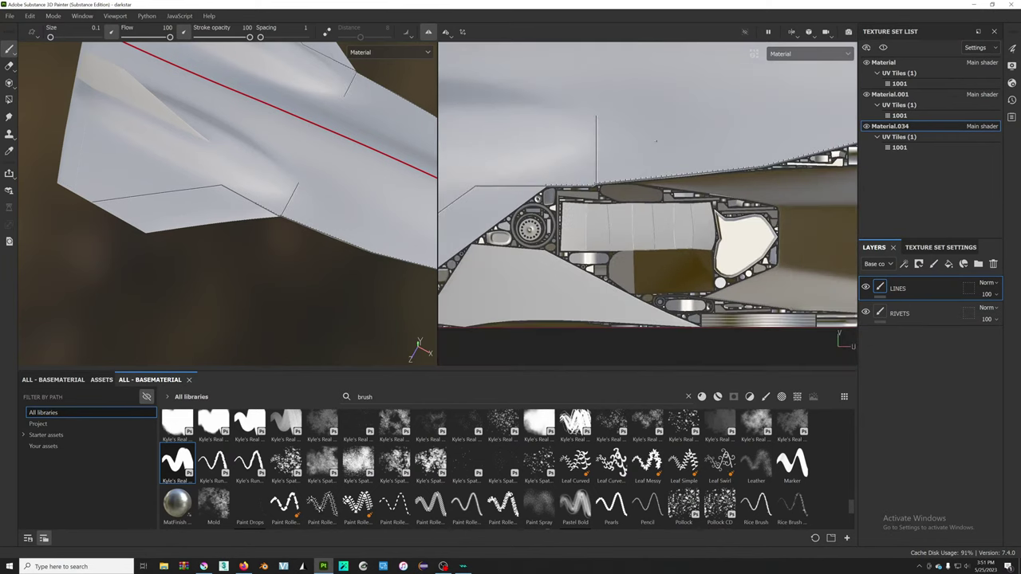
scroll(678, 146, "down", 2)
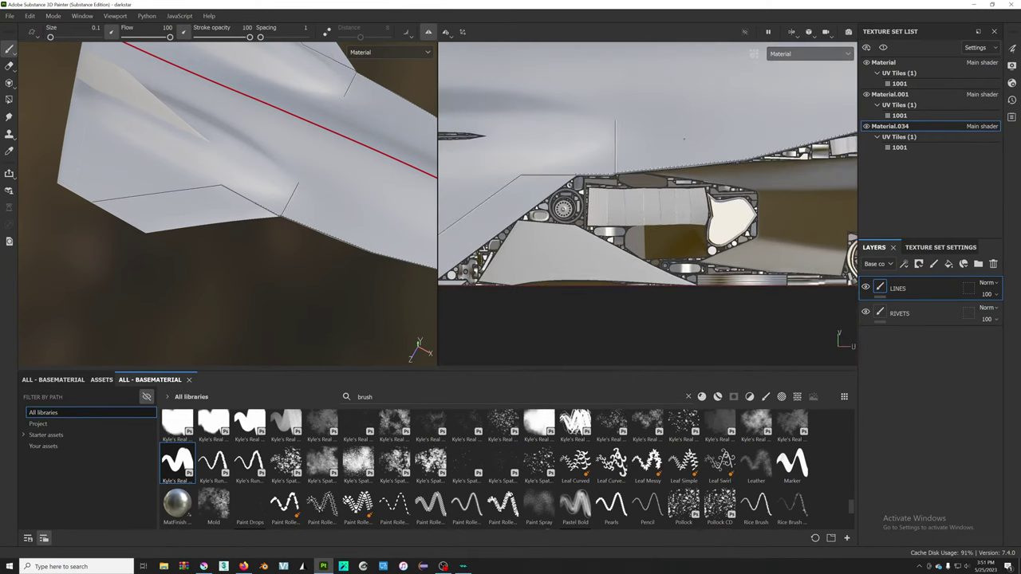
middle_click_drag(550, 164, 567, 204)
scroll(499, 189, "up", 2)
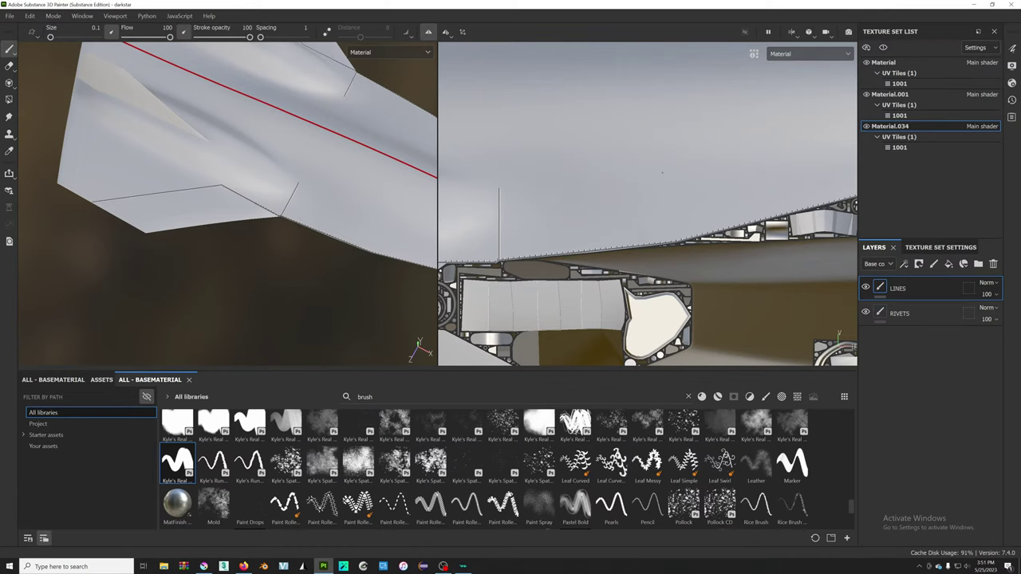
- Paint straight mirrored panel lines running up to the fuselage hole
left_click(664, 173, "shift")
mouse_move(664, 172)
middle_mouse_down()
mouse_move(478, 231)
mouse_move(496, 247)
middle_mouse_up()
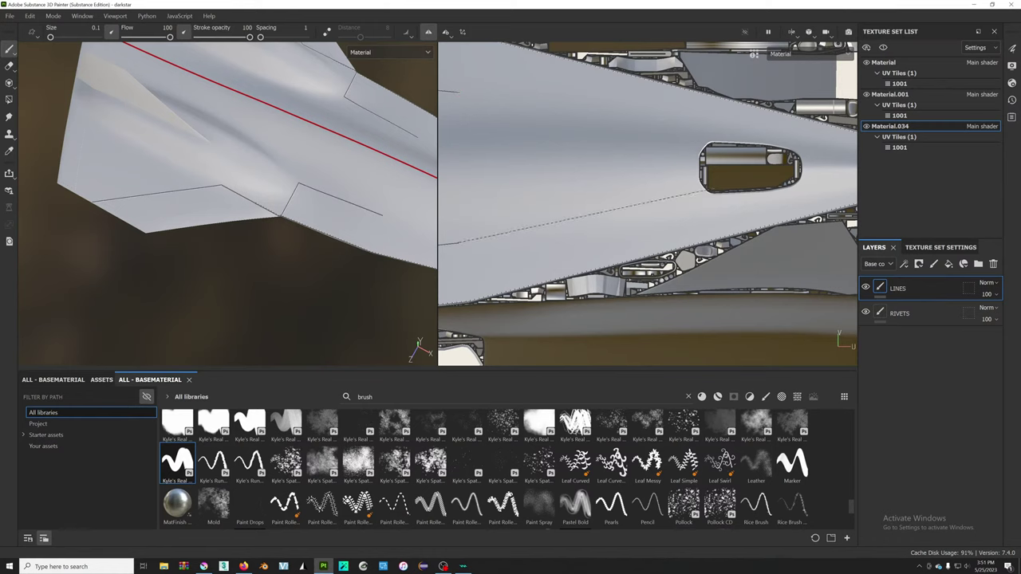
left_click(709, 196, "shift")
left_click(708, 140, "shift")
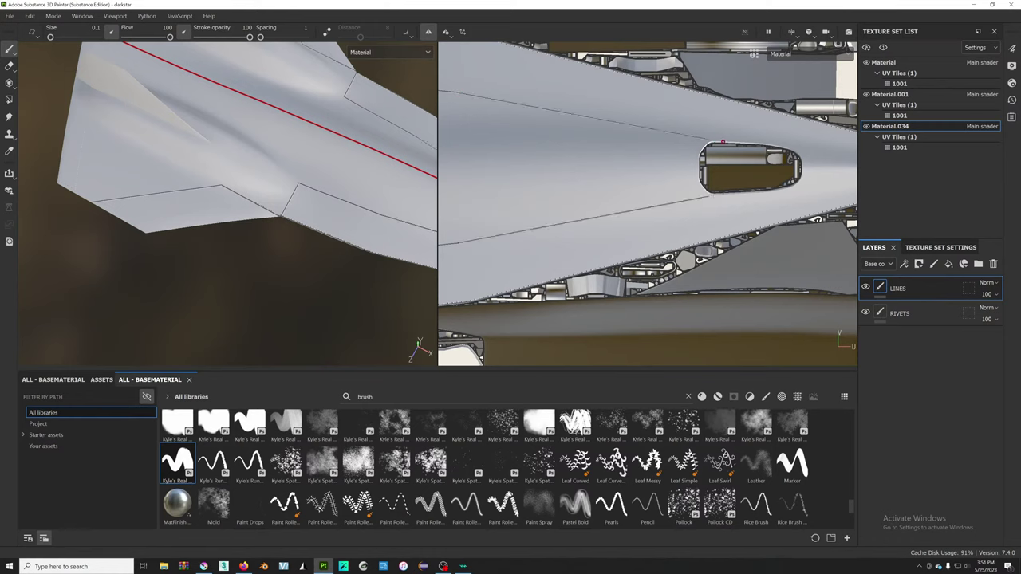
scroll(708, 141, "up", 3)
middle_click_drag(708, 140, 559, 87)
scroll(559, 88, "up", 2)
scroll(564, 158, "up", 2)
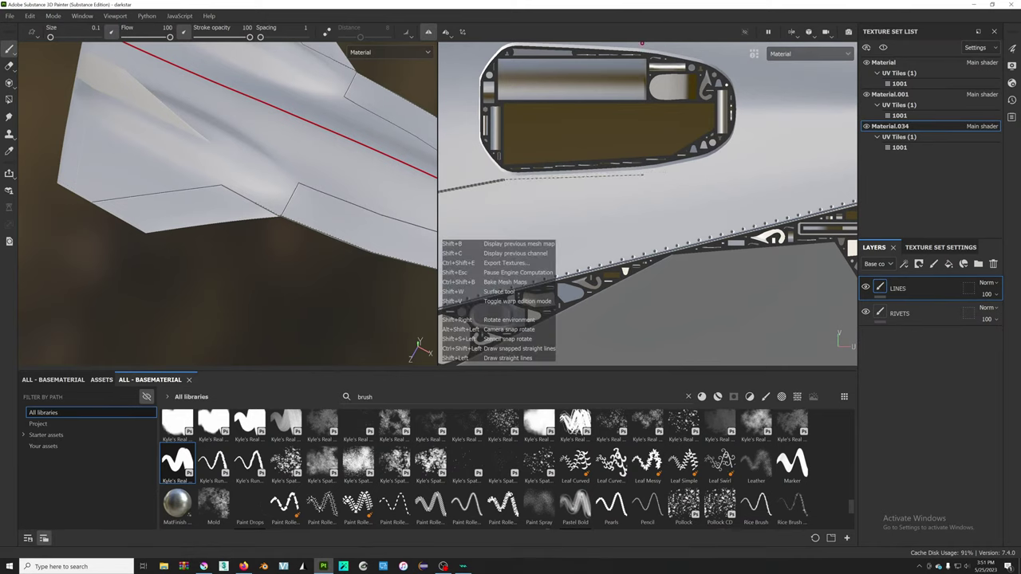
- Trace a panel line beside the hole and along its rounded lower edge
left_click(643, 173, "shift")
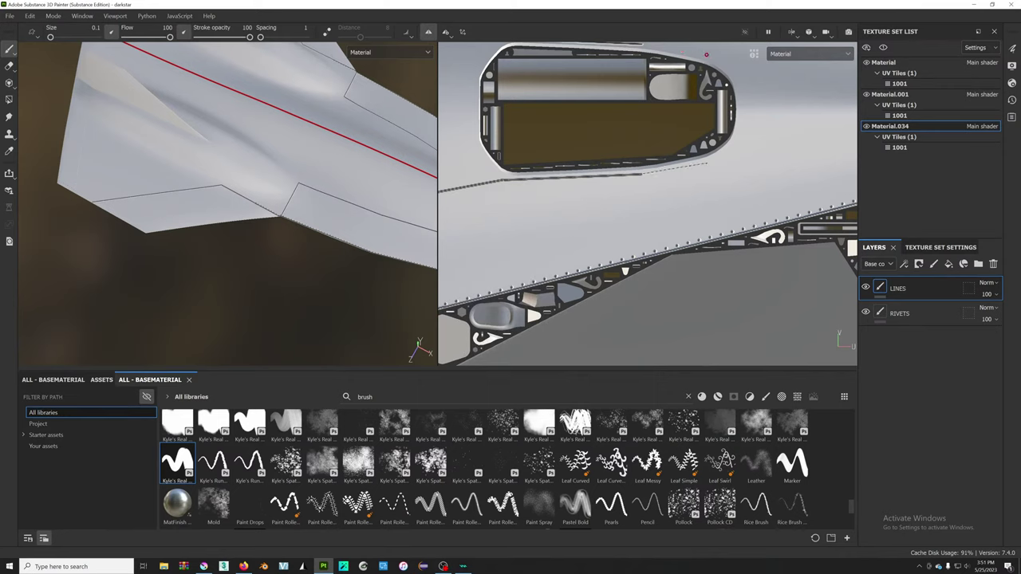
left_click(706, 54, "shift")
left_click_drag(709, 57, 738, 87)
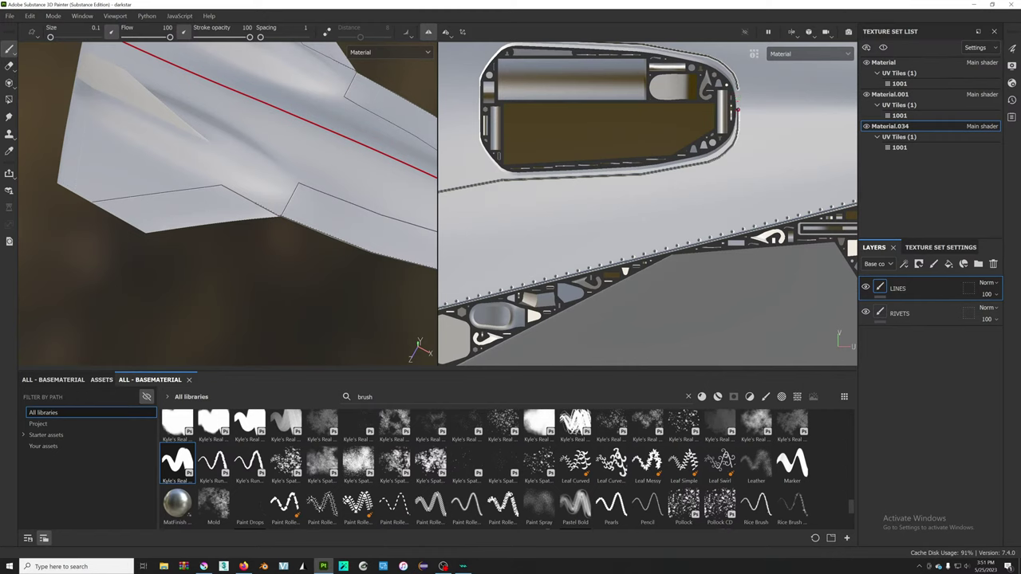
scroll(738, 99, "down", 2)
scroll(738, 99, "up", 1)
scroll(738, 99, "up", 2)
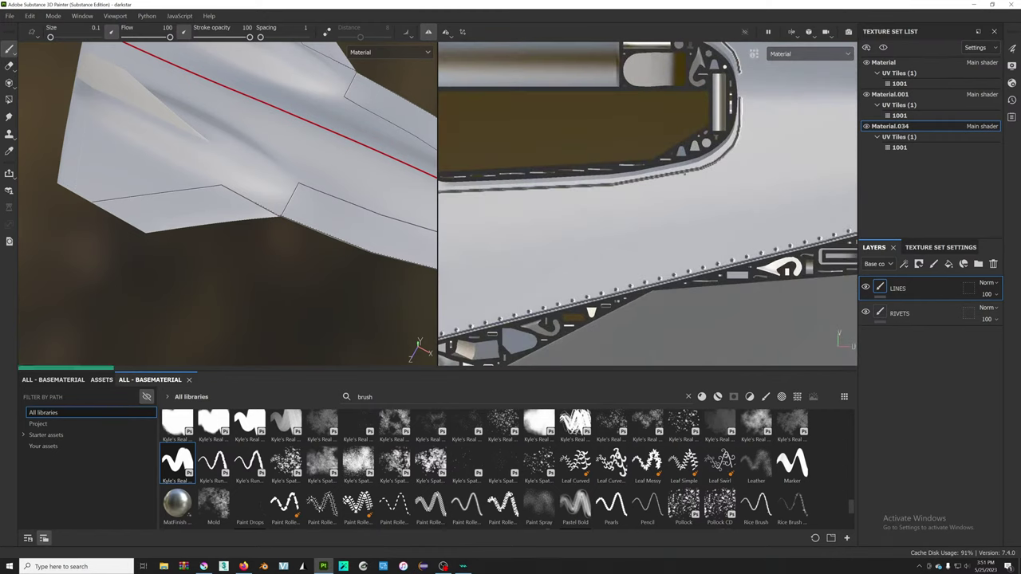
scroll(738, 99, "down", 1)
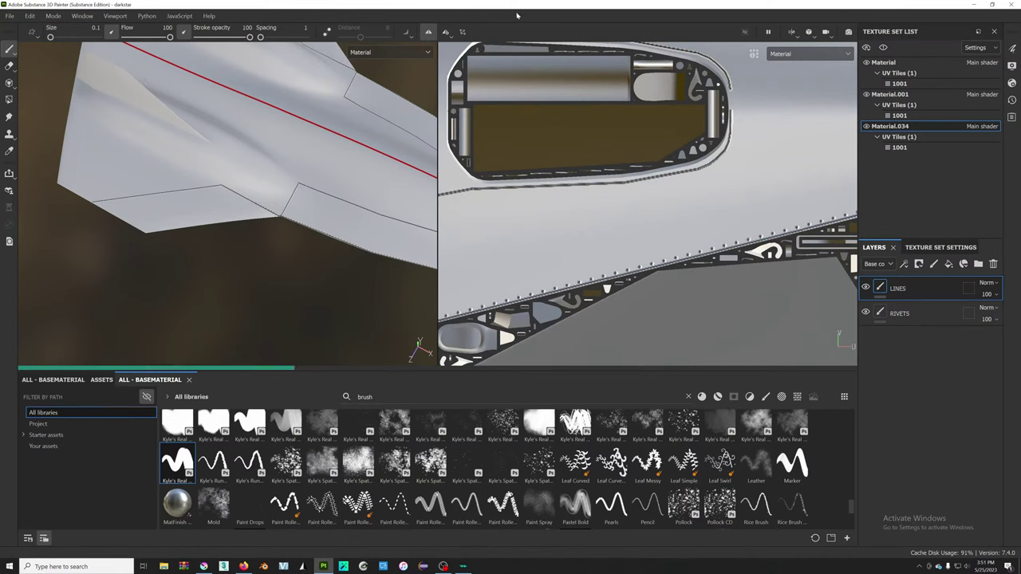
key("alt+Tab")
key("alt+Tab")
key("alt+Tab")
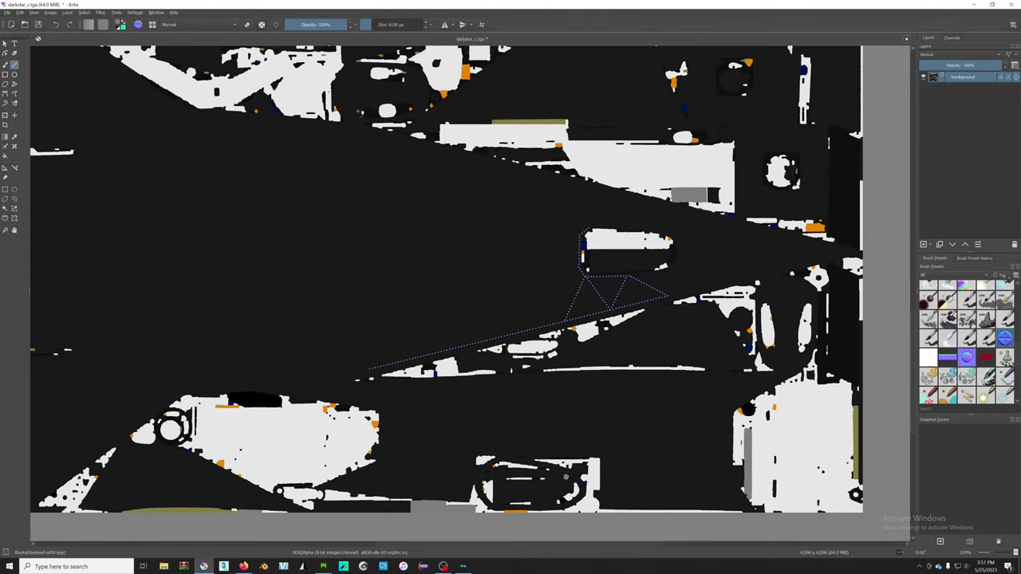
scroll(776, 243, "down", 5)
scroll(776, 244, "up", 5)
scroll(775, 244, "down", 3)
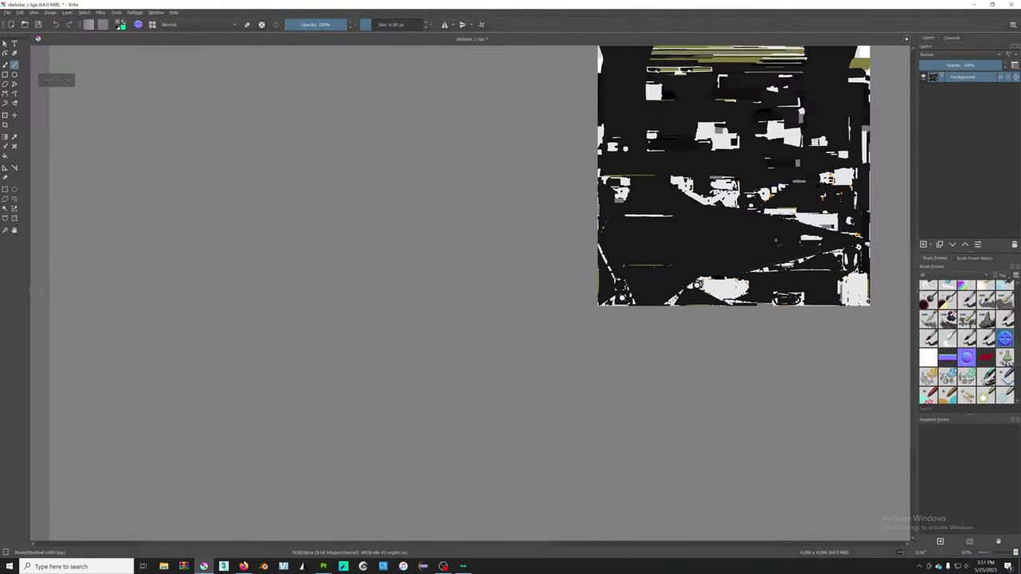
scroll(775, 239, "up", 3)
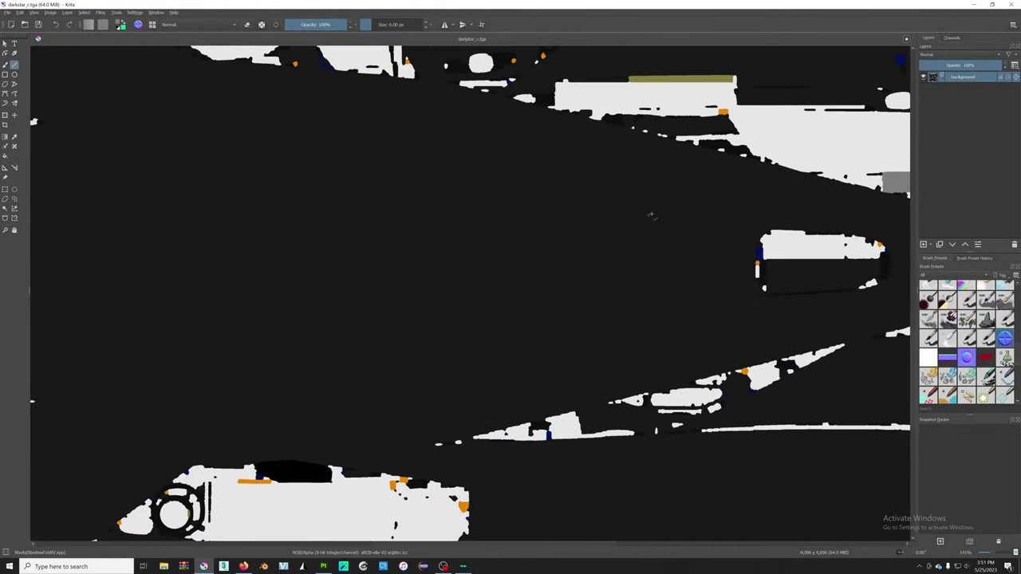
scroll(650, 215, "down", 3)
key("alt+Tab")
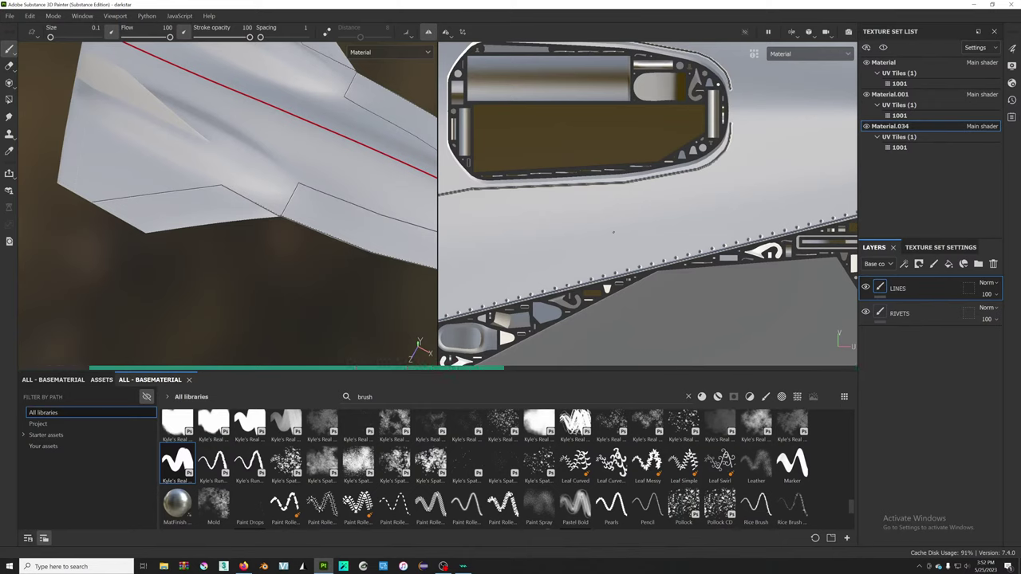
scroll(654, 216, "down", 1)
scroll(687, 202, "down", 1)
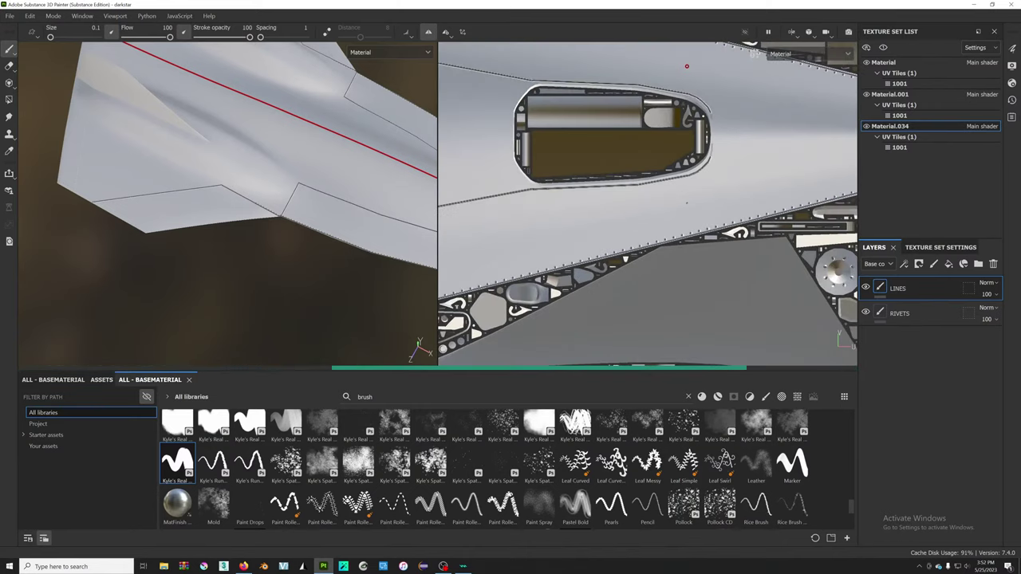
scroll(686, 203, "up", 1)
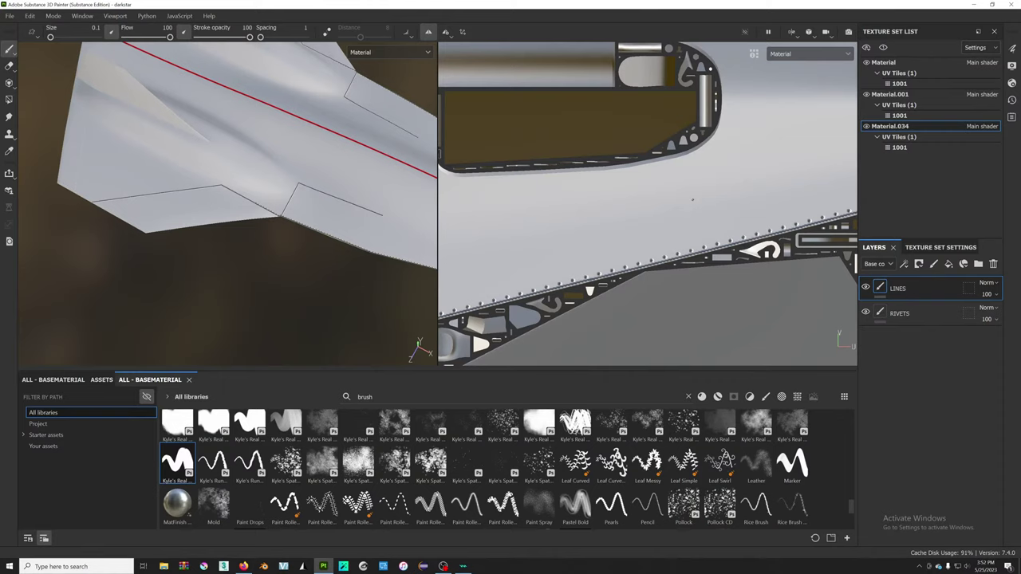
mouse_move(763, 88)
middle_mouse_down()
mouse_move(724, 166)
mouse_move(516, 231)
mouse_move(549, 216)
mouse_move(675, 71)
mouse_move(600, 104)
middle_mouse_up()
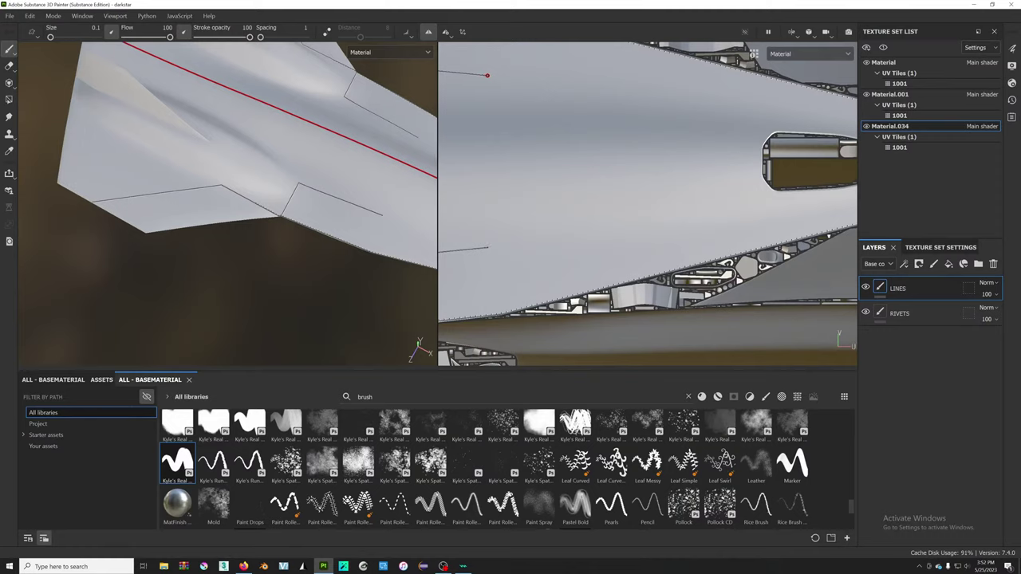
key("shift")
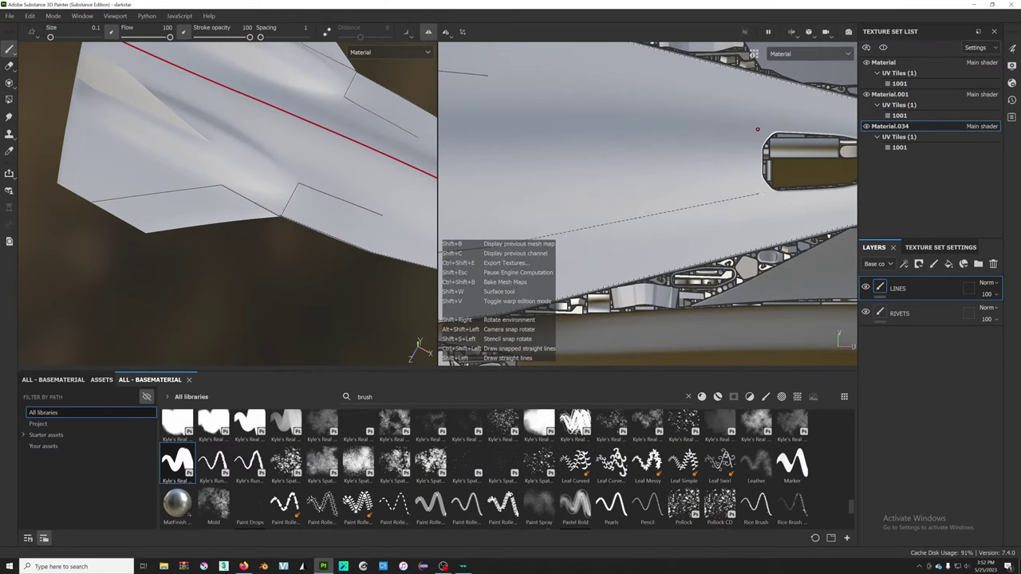
- Paint mirrored lines to the intake, then a riveted line under it and up the panel edge
left_click(761, 135, "shift")
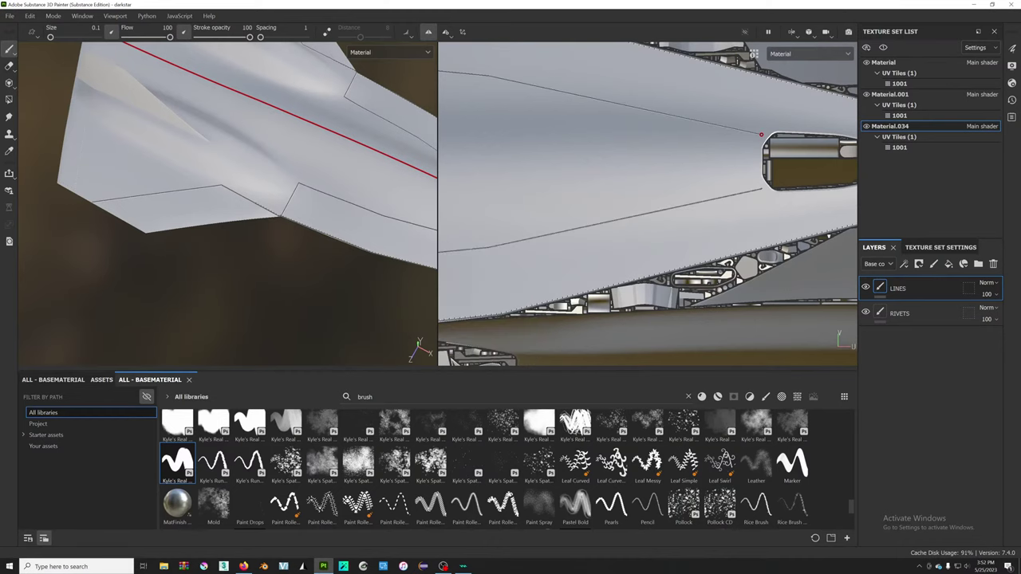
left_click_drag(762, 136, 607, 159, "alt")
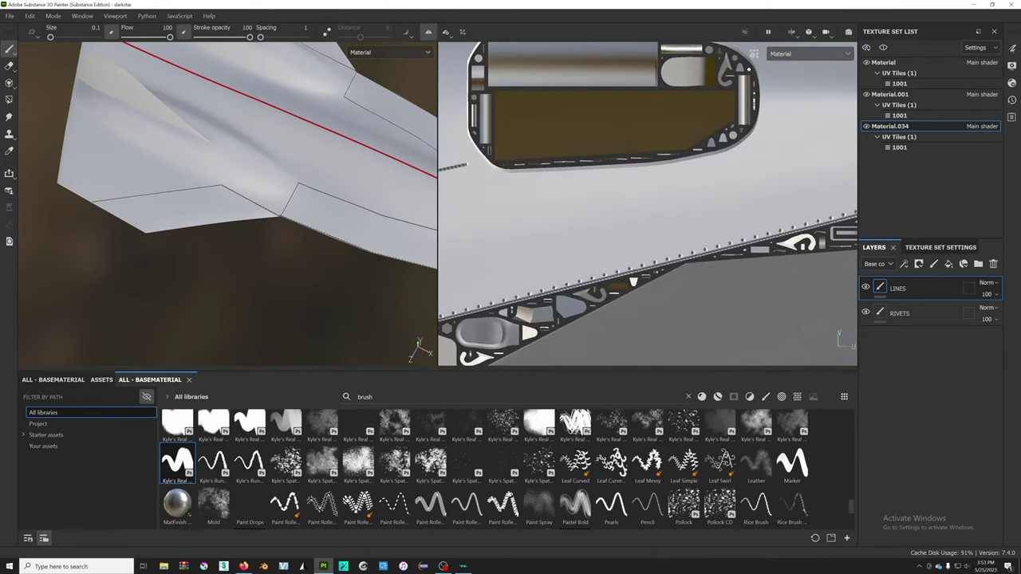
key("shift")
left_click(494, 192, "shift")
left_click(681, 182, "shift")
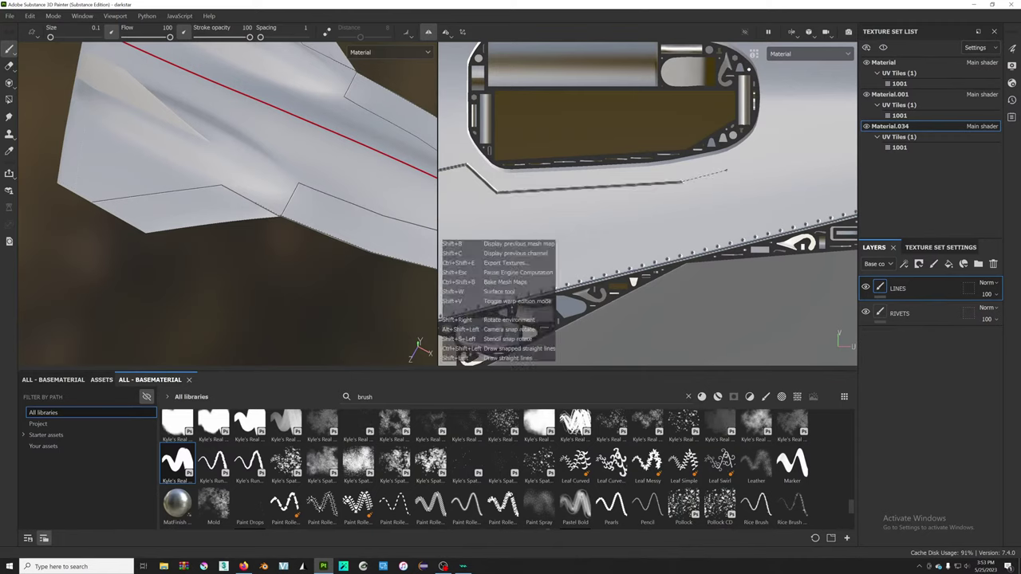
left_click(741, 165, "shift")
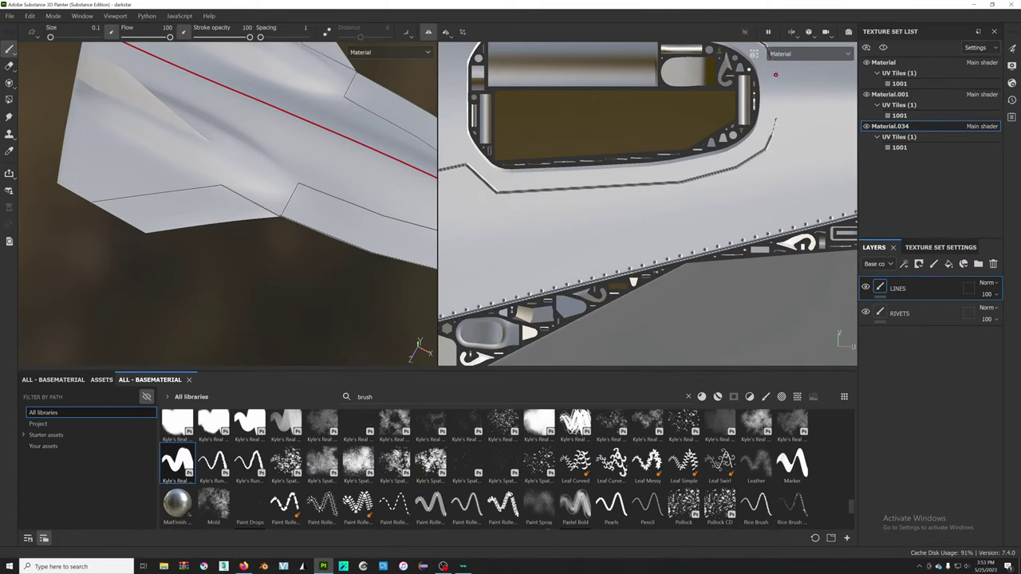
left_click(773, 64, "shift")
- Browse the material library, then return to the brush search results
scroll(778, 95, "down", 3)
scroll(769, 104, "down", 3)
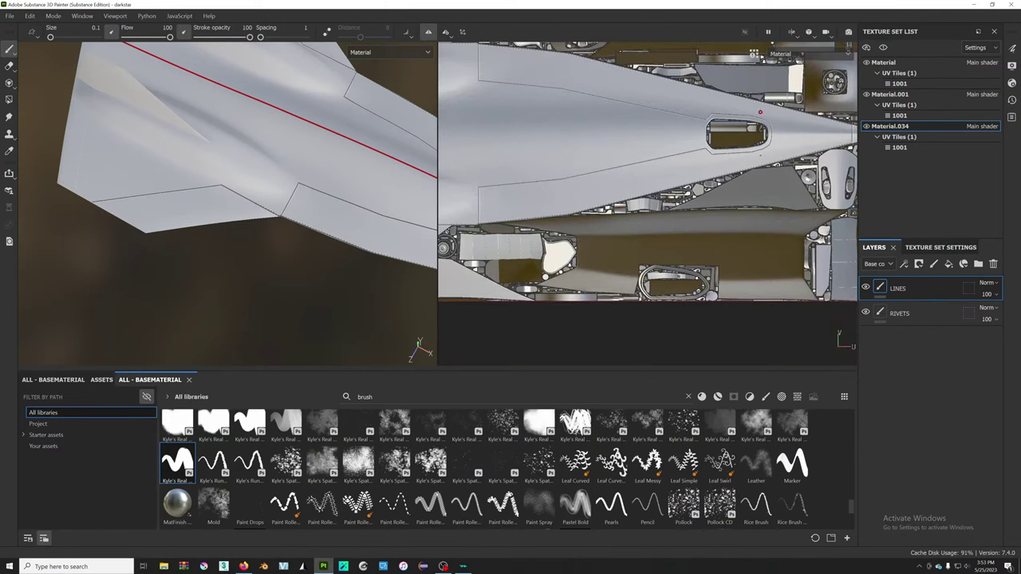
scroll(758, 128, "up", 2)
scroll(753, 144, "up", 2)
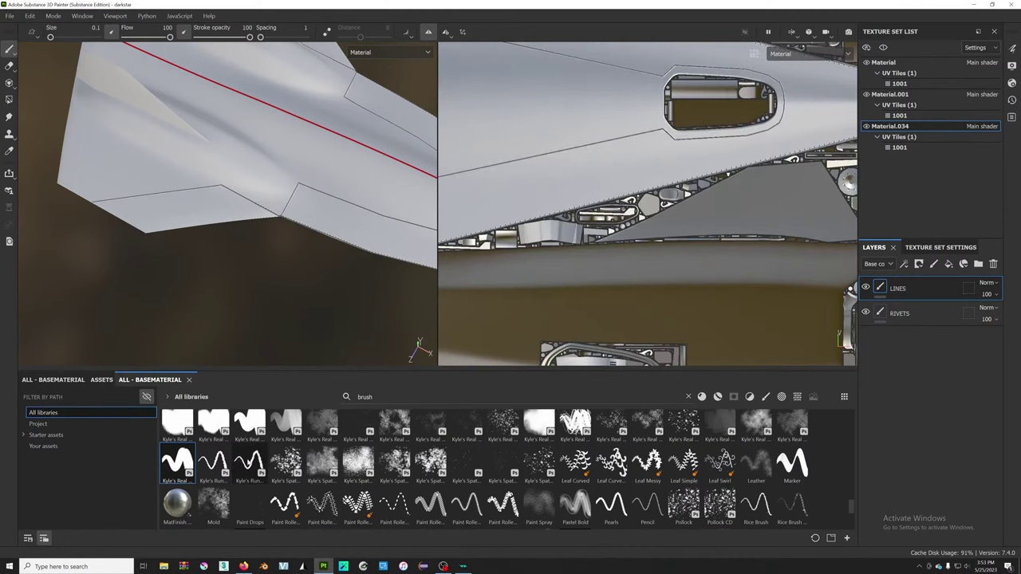
left_click(94, 381)
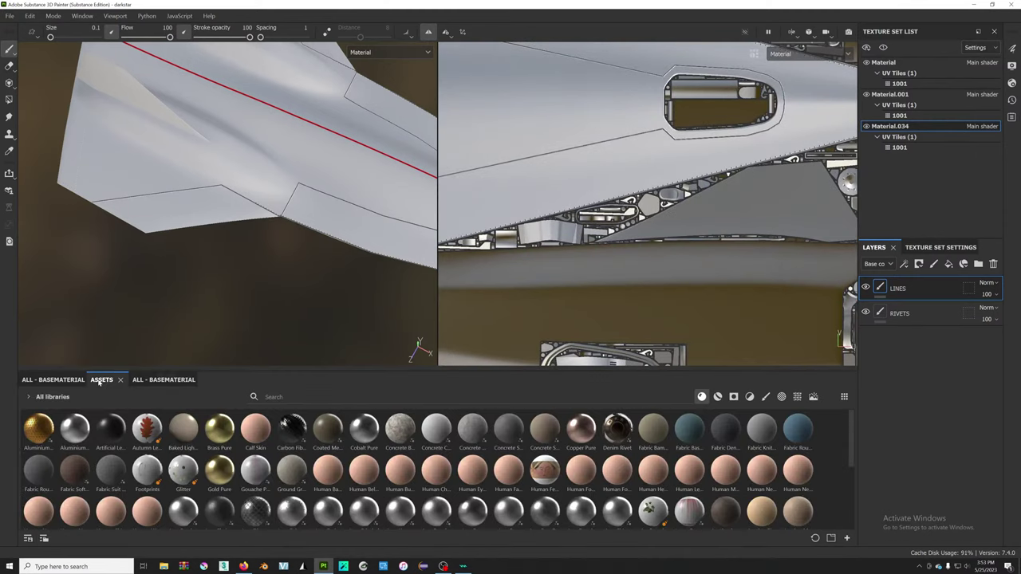
left_click(164, 380)
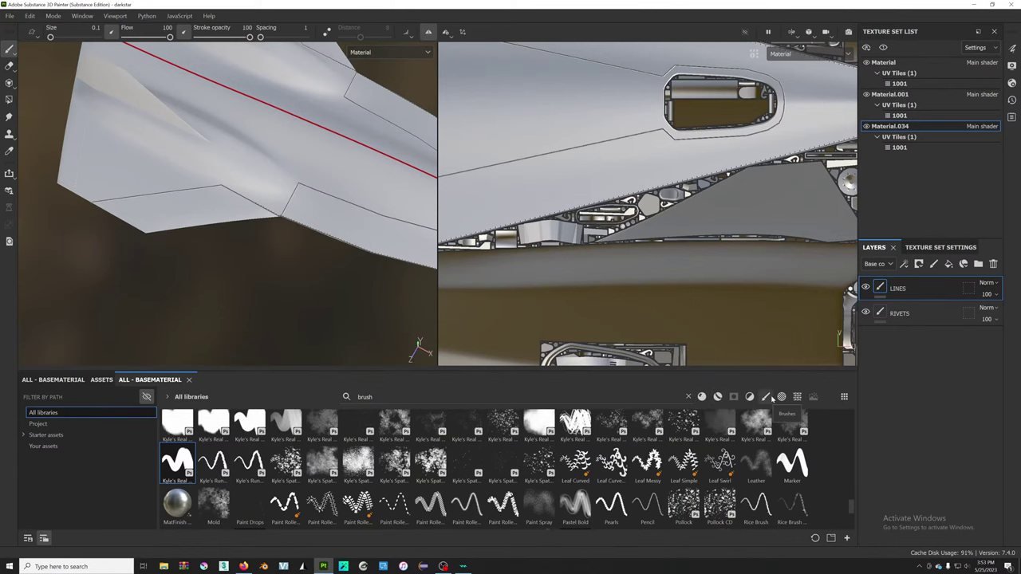
scroll(790, 463, "down", 2)
scroll(718, 439, "down", 1)
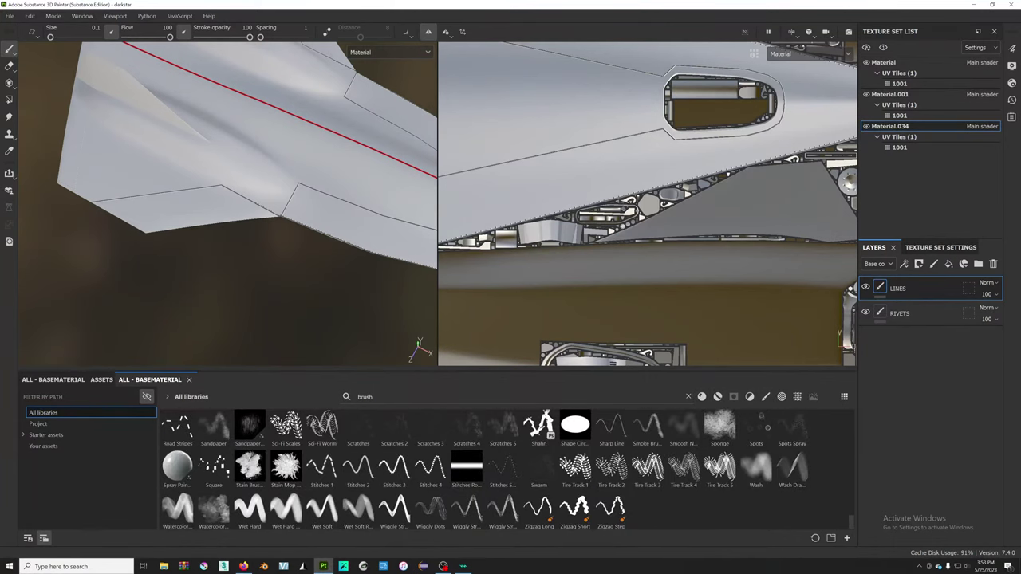
scroll(681, 202, "down", 2)
scroll(682, 202, "down", 2)
- Frame the wing and fuselage and compare the panel corner with the reference photo
middle_click_drag(622, 159, 681, 202)
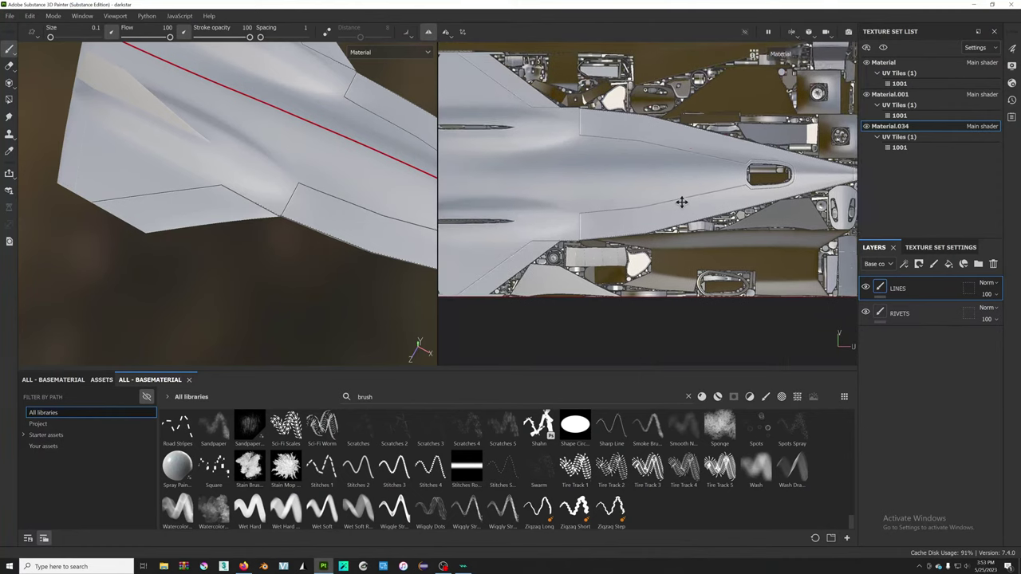
scroll(682, 202, "up", 2)
scroll(682, 201, "up", 2)
scroll(681, 202, "up", 3)
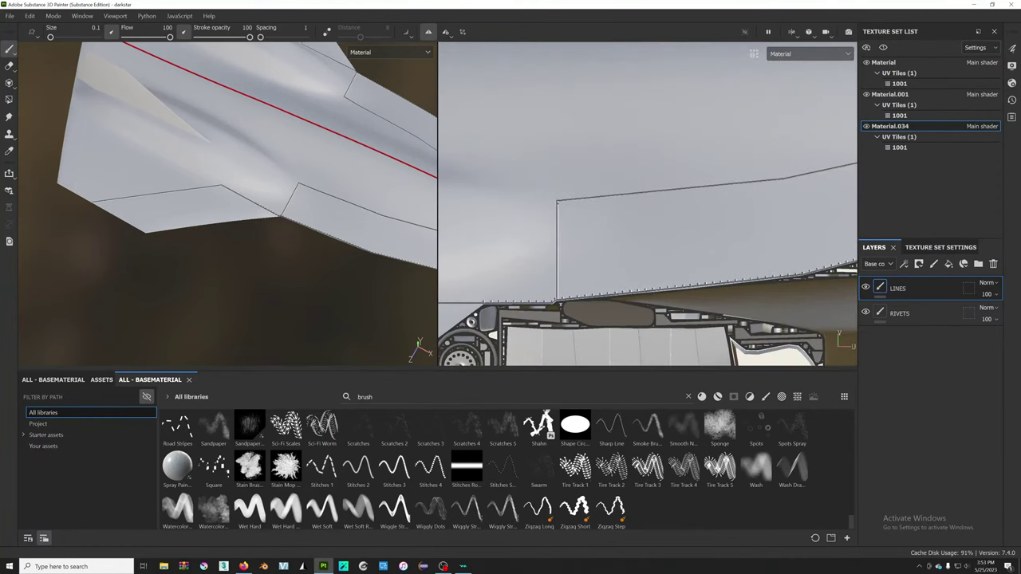
scroll(557, 200, "up", 2)
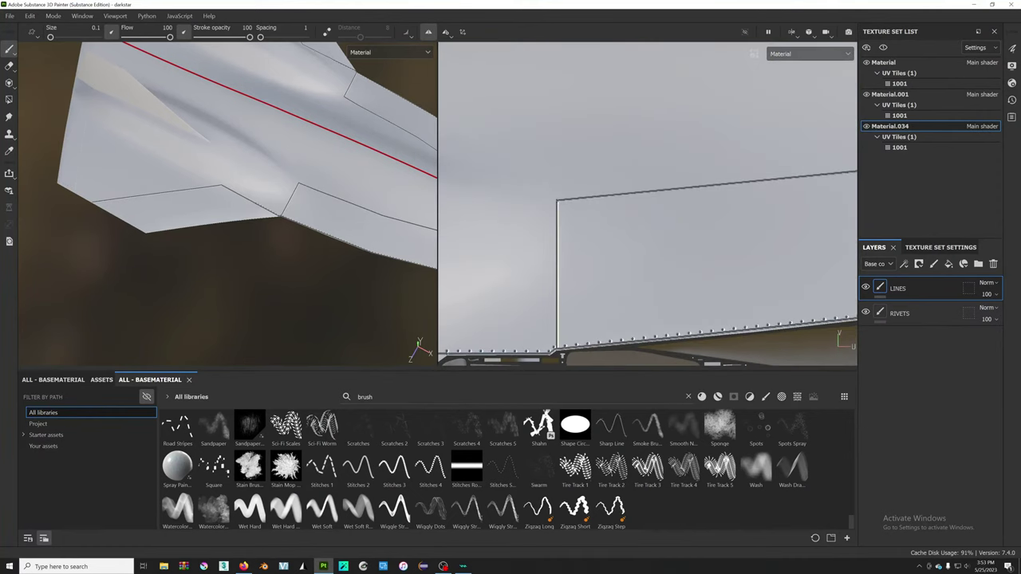
key("shift")
key("alt+Tab")
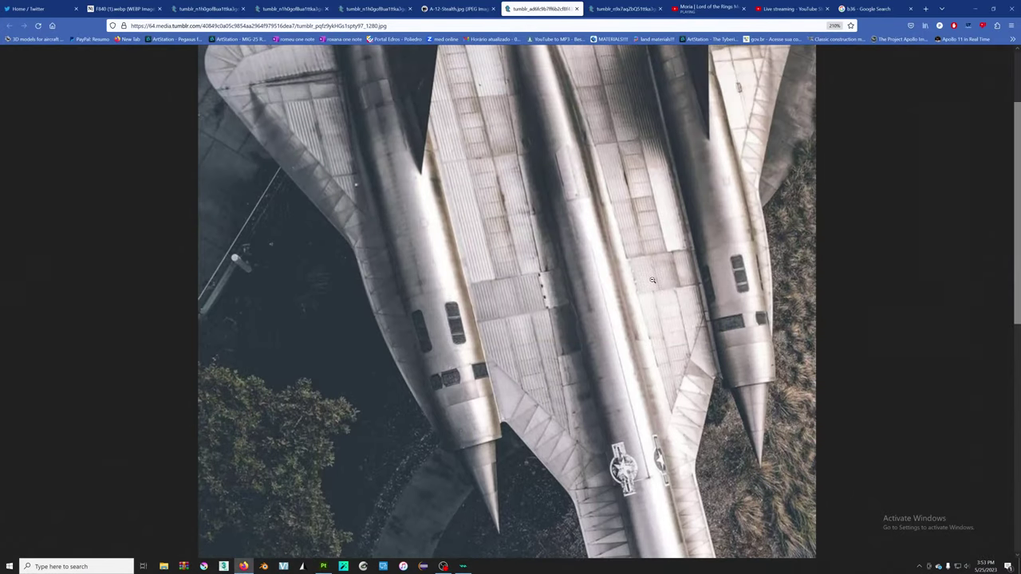
key("alt+Tab")
middle_click_drag(617, 255, 474, 226)
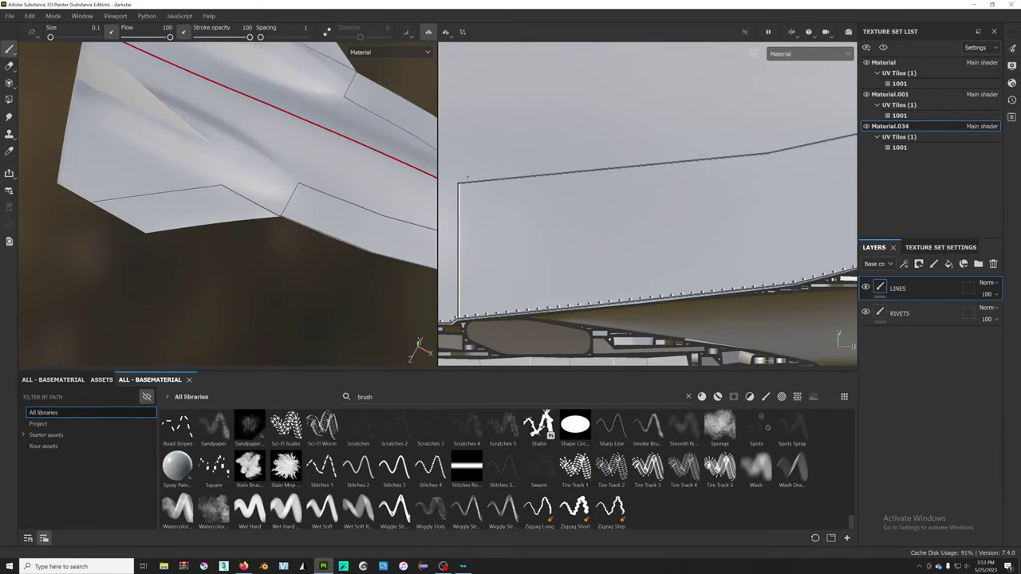
- Paint a straight diagonal down from the panel corner, undoing the extra upward line
key("shift")
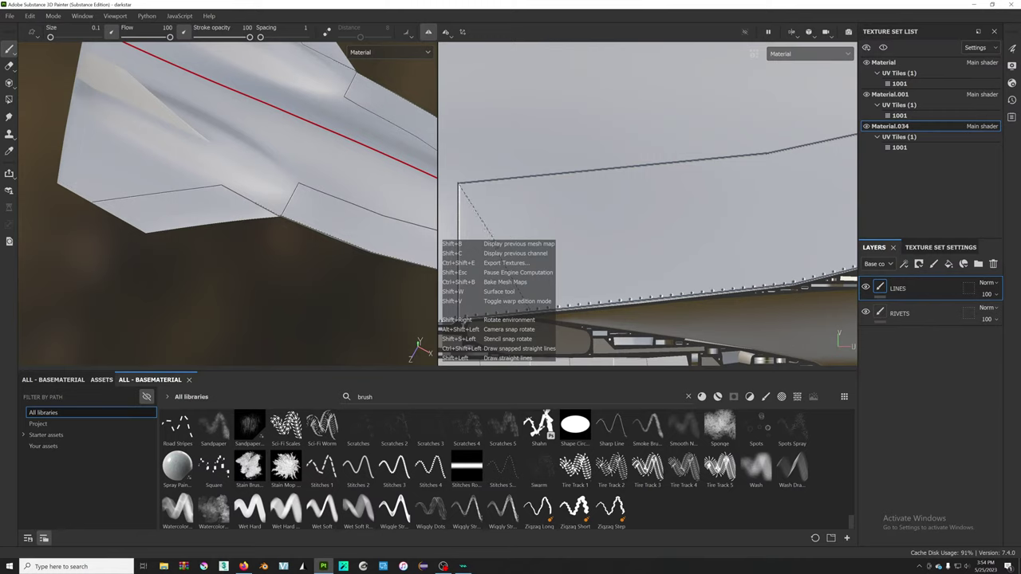
left_click(537, 309, "shift")
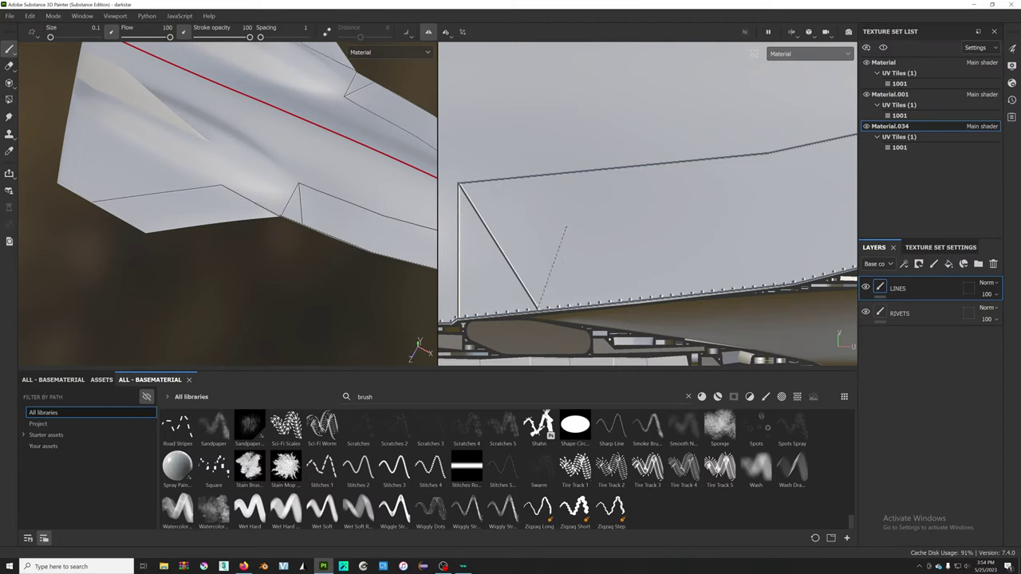
left_click(570, 173, "shift")
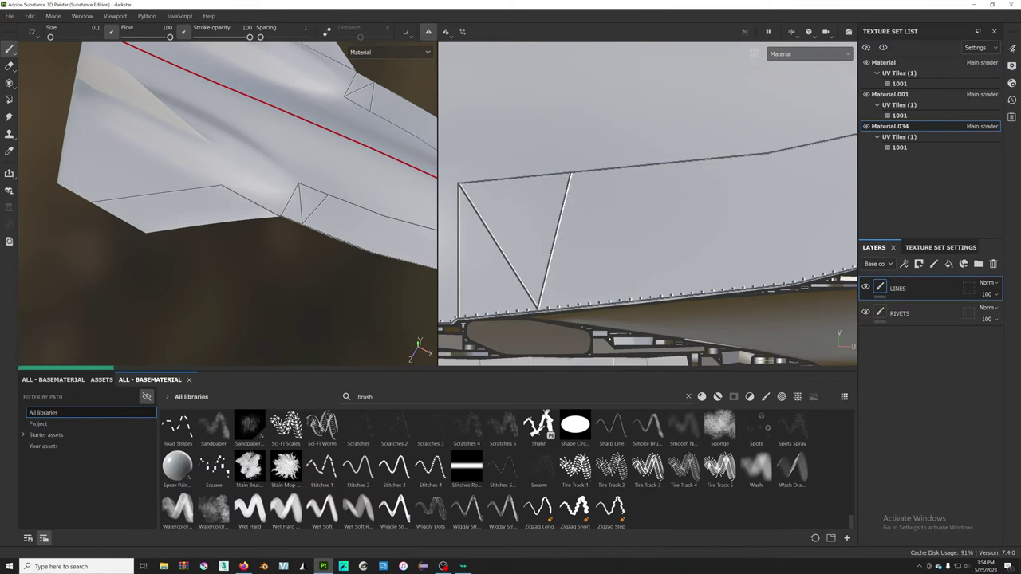
right_click_drag(565, 233, 566, 272, "alt")
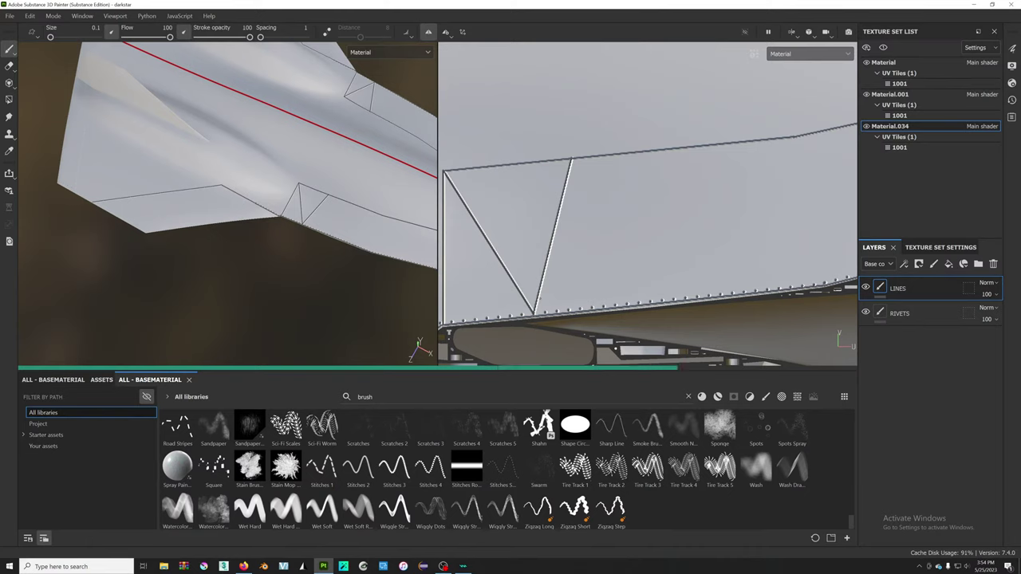
key("ctrl+z")
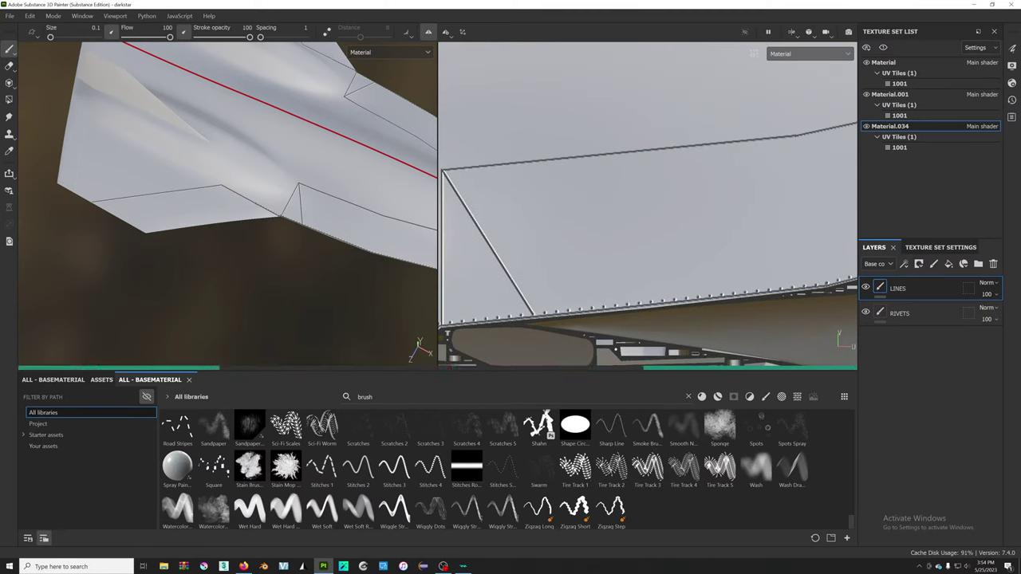
- Step back in History to before the diagonal stroke, then close the History and Display Settings panels
left_click(1013, 67)
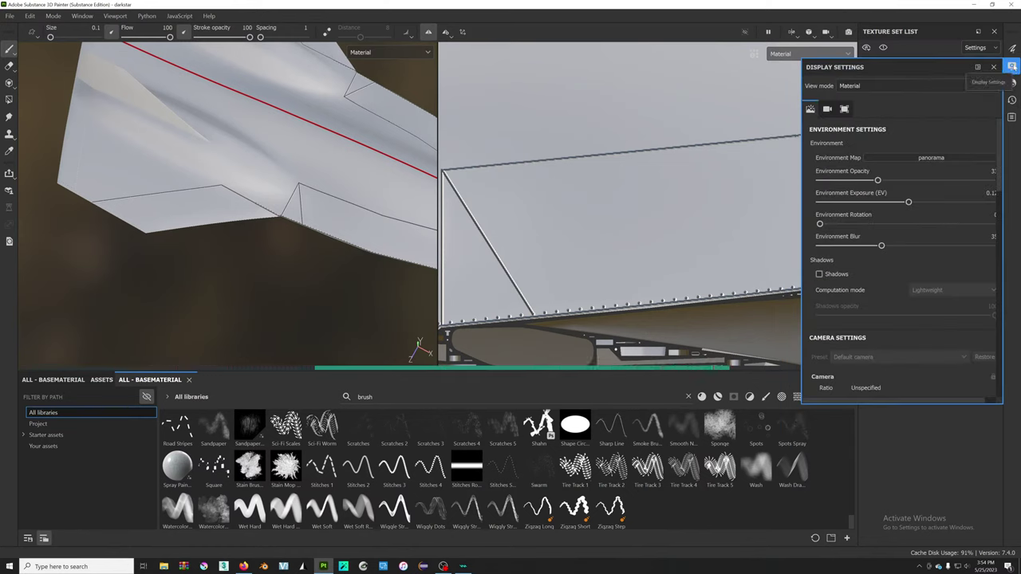
left_click(1013, 100)
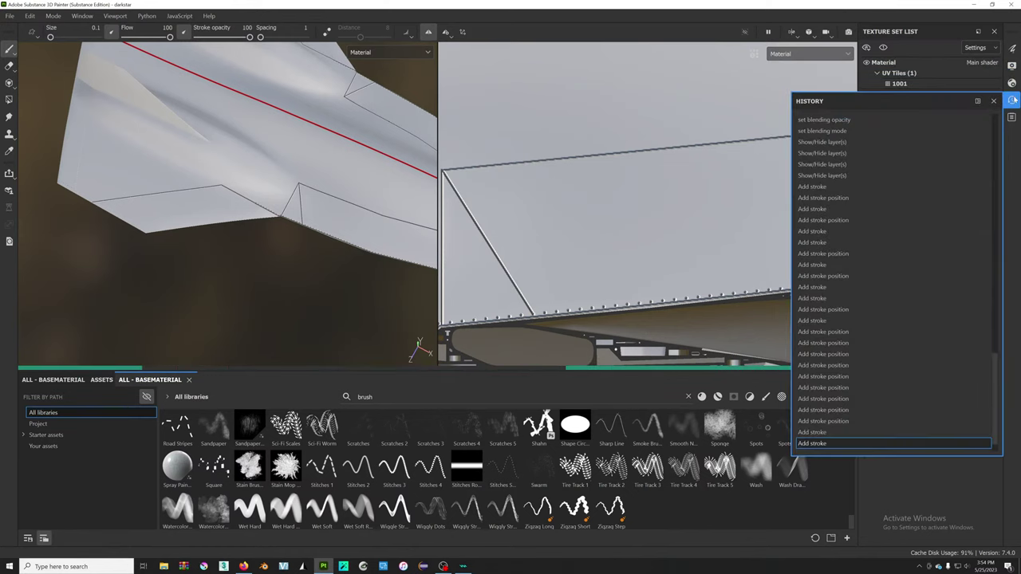
scroll(948, 203, "up", 5)
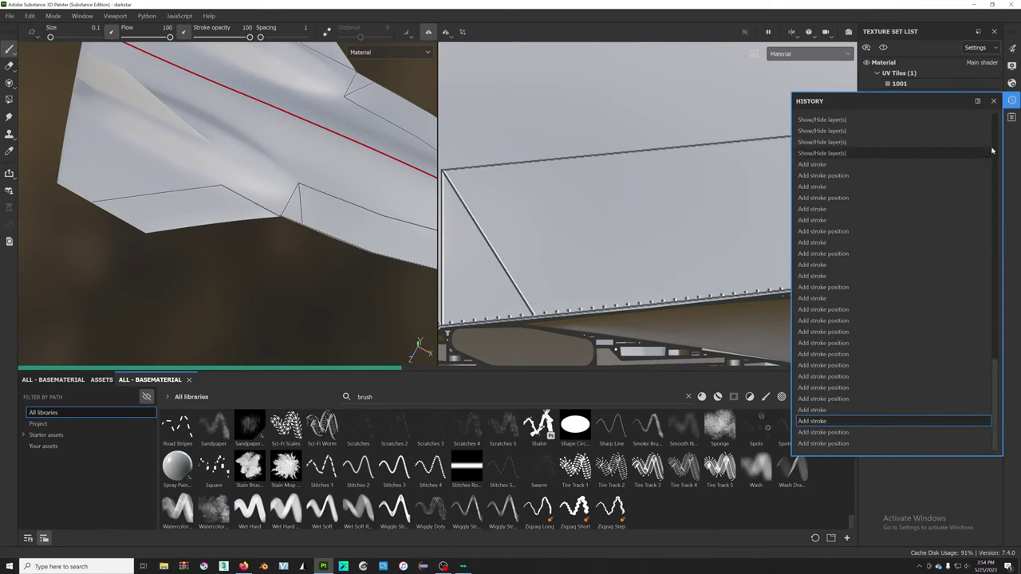
left_click(1011, 117)
left_click(1011, 117)
left_click(1011, 117)
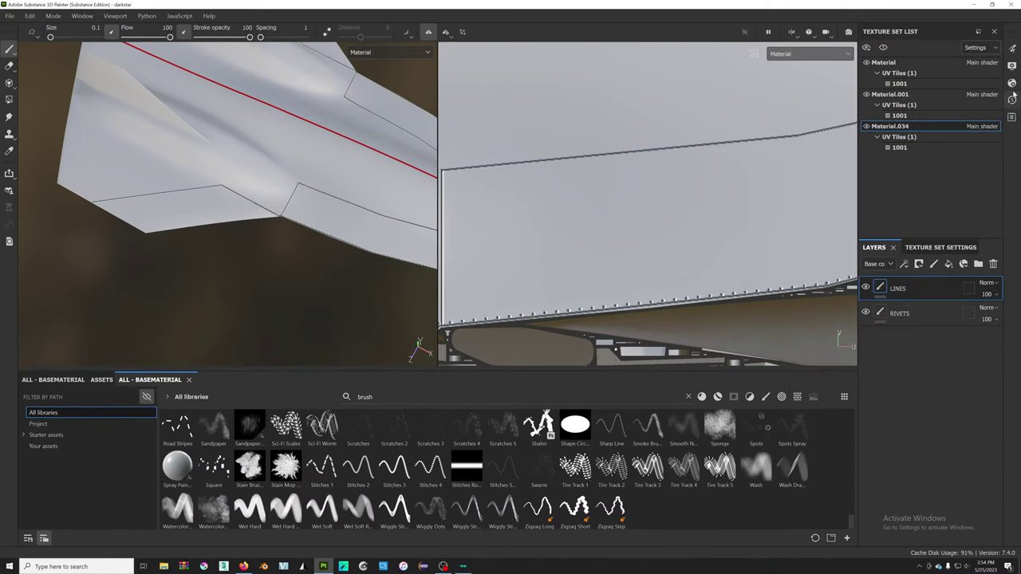
left_click(1012, 67)
left_click(1012, 67)
- Paint a fresh straight diagonal across the side panel from the last point
mouse_move(479, 239)
left_mouse_down("alt")
mouse_move(452, 237)
mouse_move(450, 200)
left_mouse_up("alt")
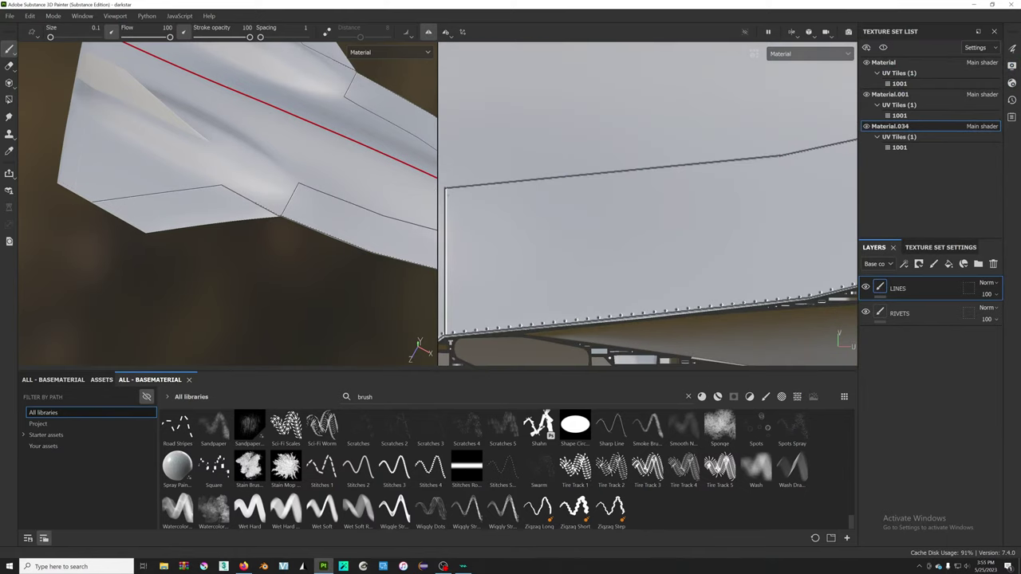
key("shift")
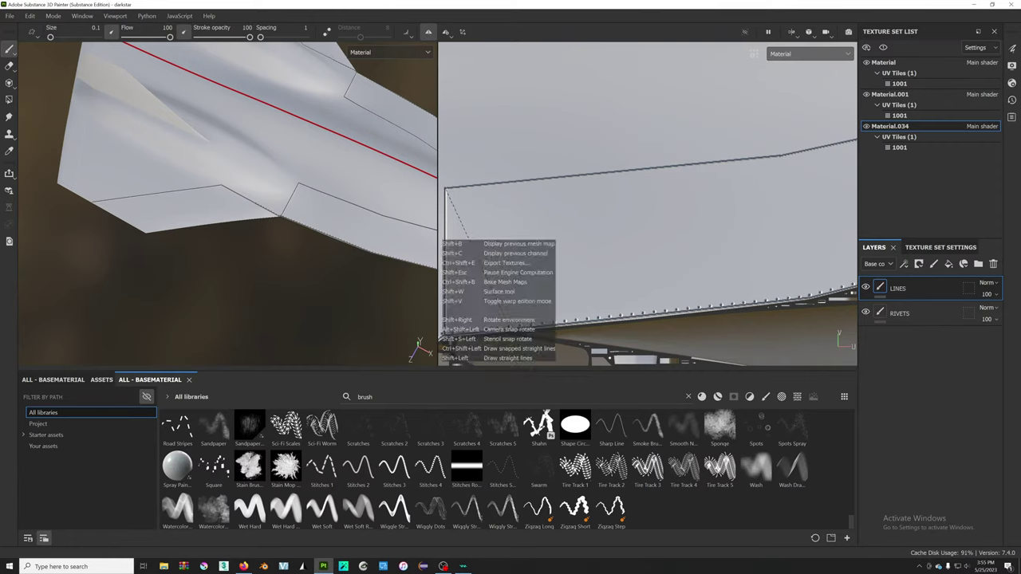
left_click(509, 327, "shift")
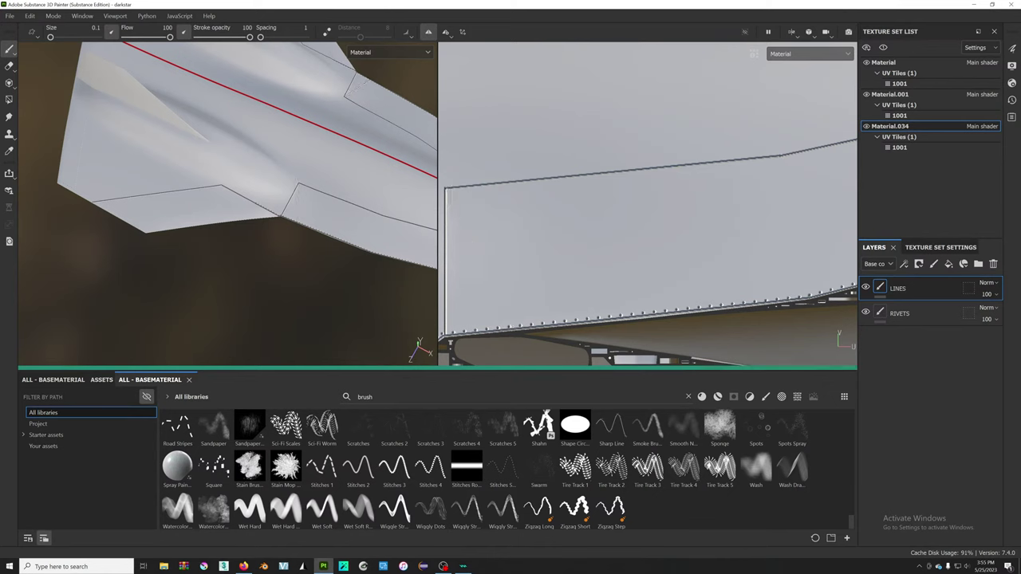
- Switch to Firefox and flip through the jet reference photos
key("alt+Tab")
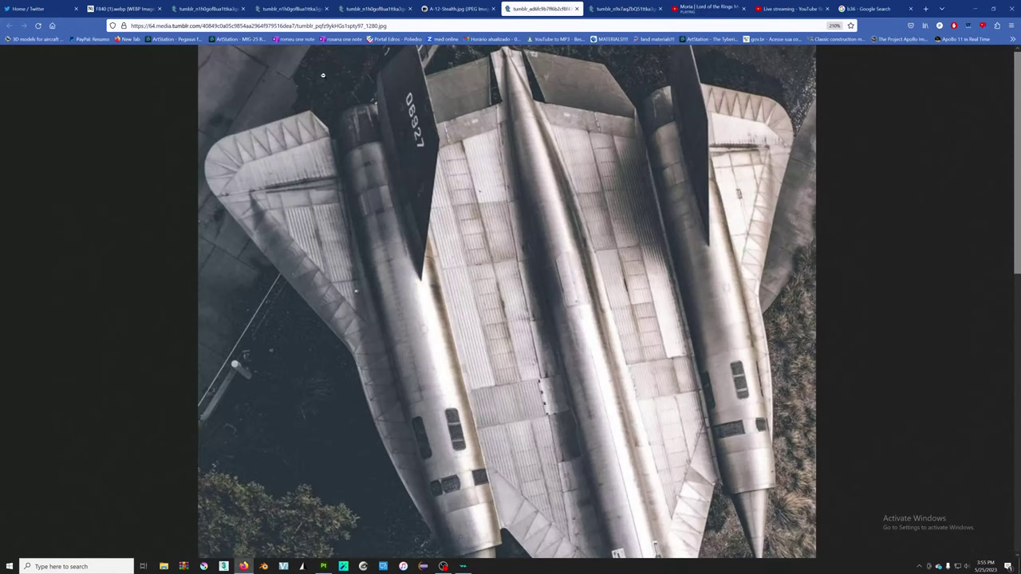
left_click(208, 9)
key("ctrl+Tab")
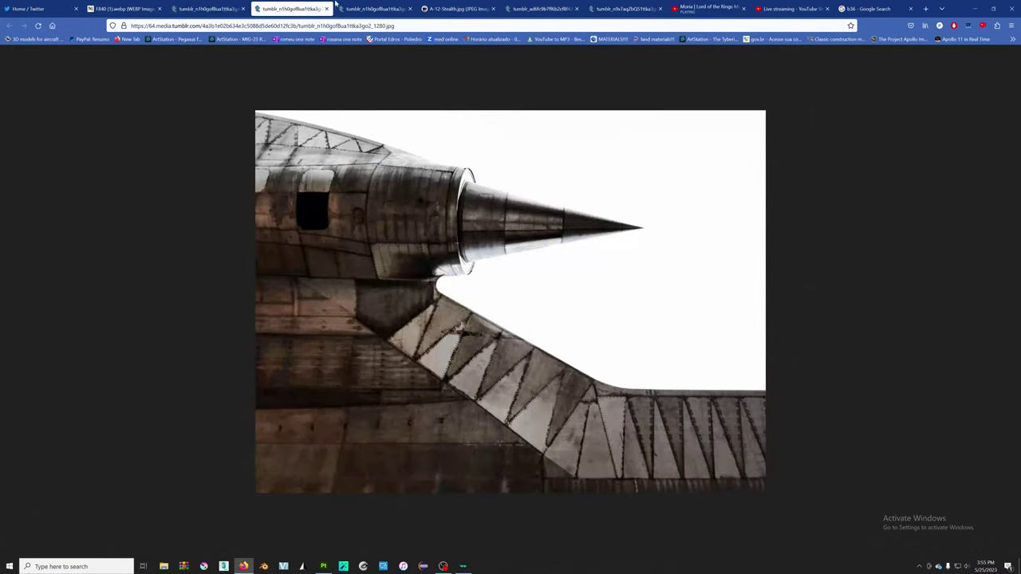
key("ctrl+Tab")
key("ctrl+Tab")
key("ctrl+Tab")
key("ctrl+Tab")
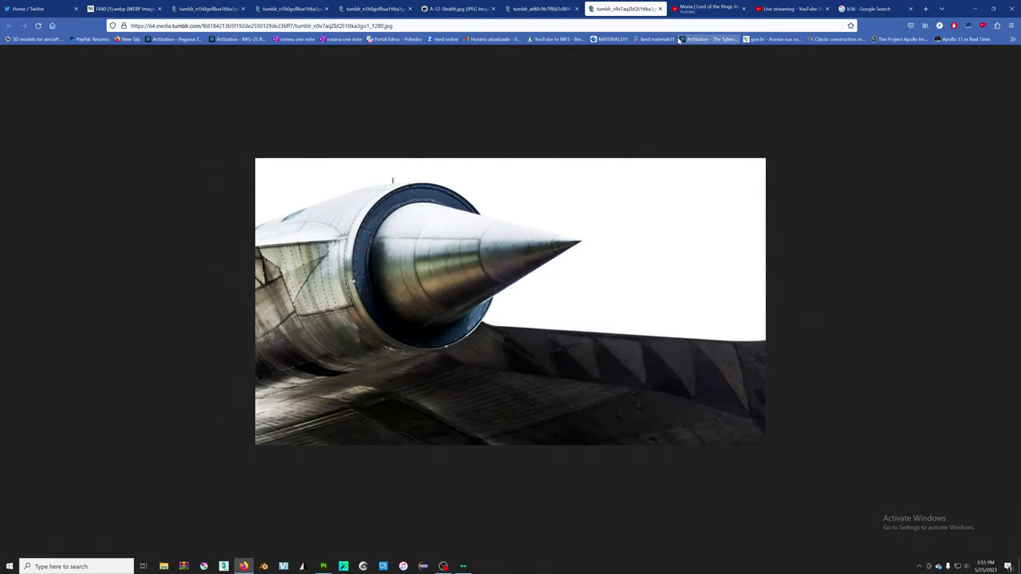
- Close the b36 Google Search and Twitter tabs, then return to Substance 3D Painter
left_click(911, 9)
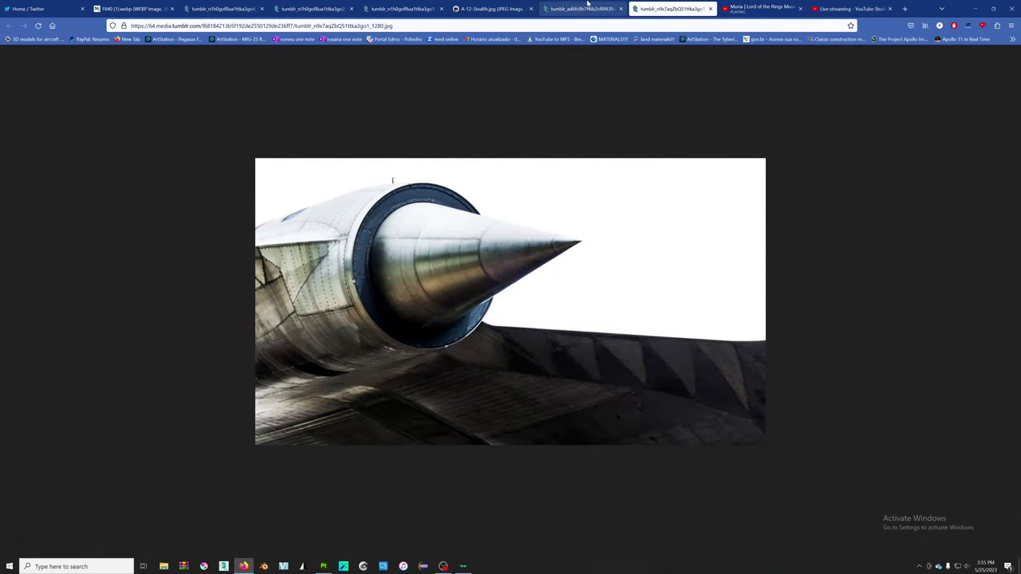
left_click(80, 10)
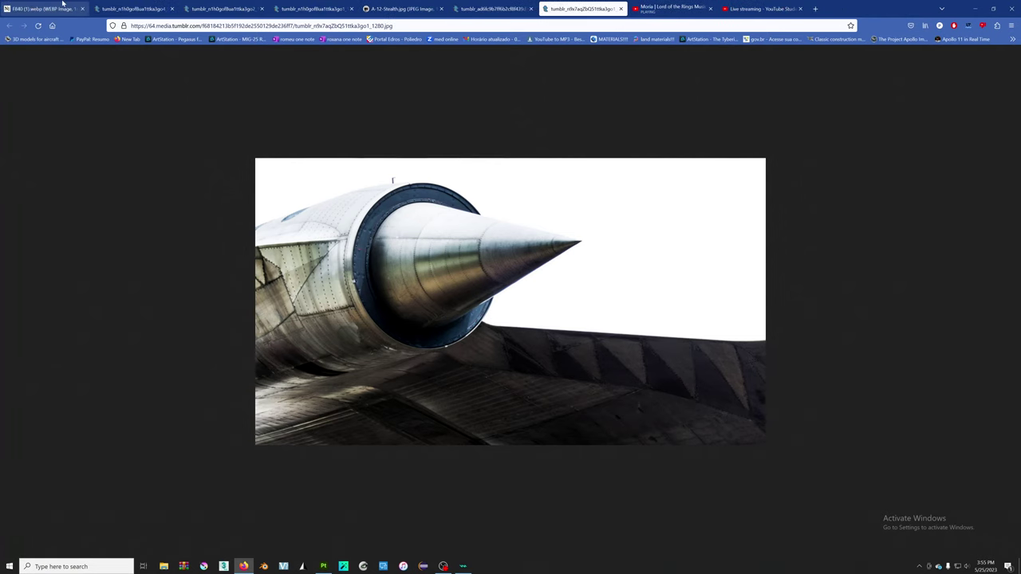
left_click(48, 8)
left_click(136, 9)
left_click(210, 8)
key("alt+Tab")
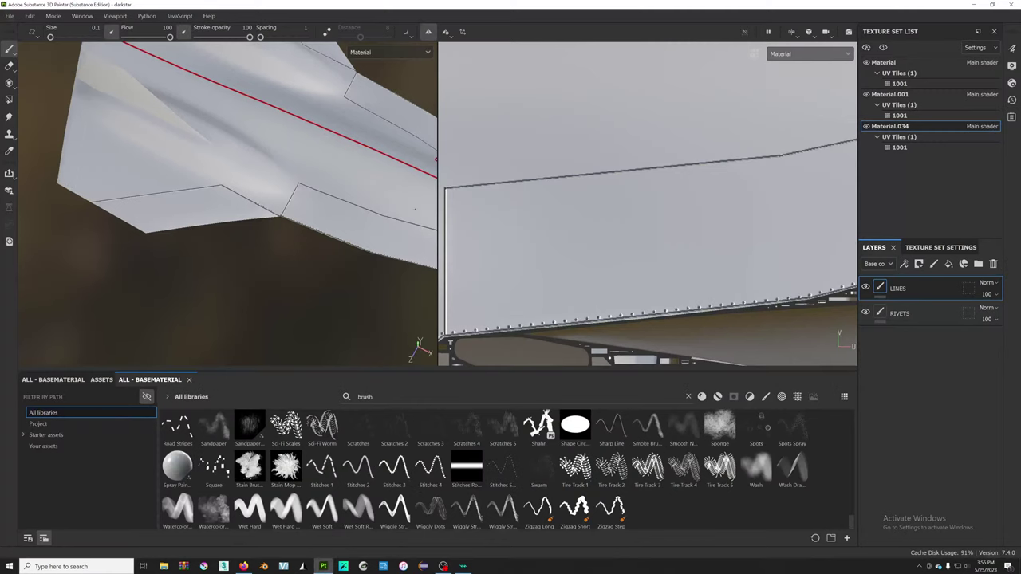
- Paint the first three down-and-up zigzag diagonals between the panel's top and lower edges
key("super+Tab")
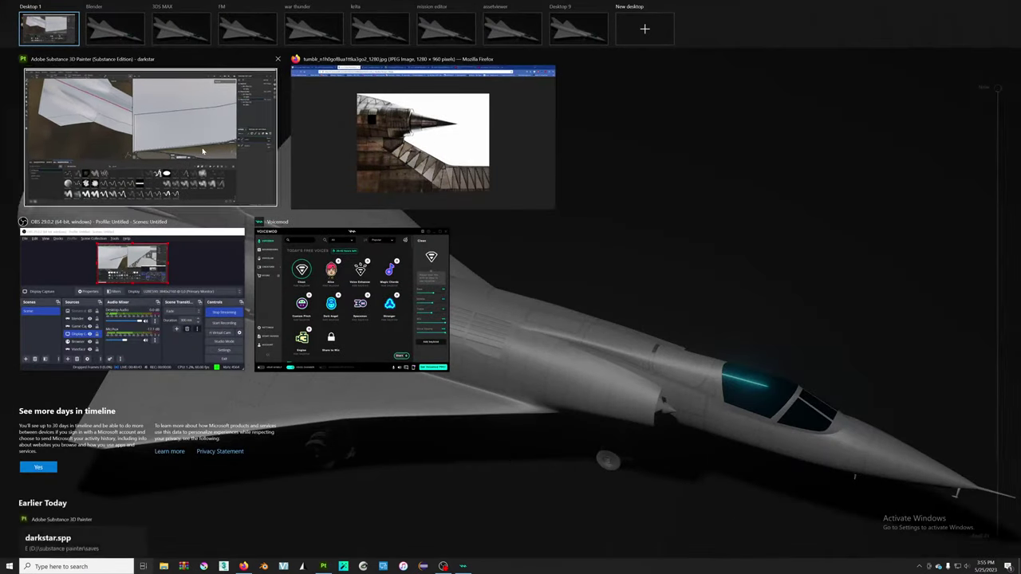
key("Escape")
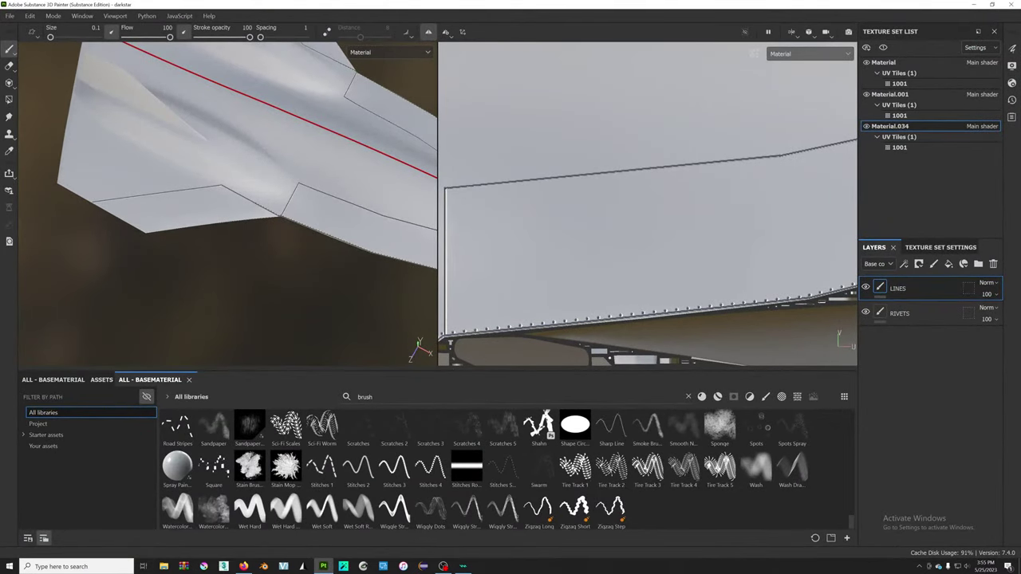
key("shift")
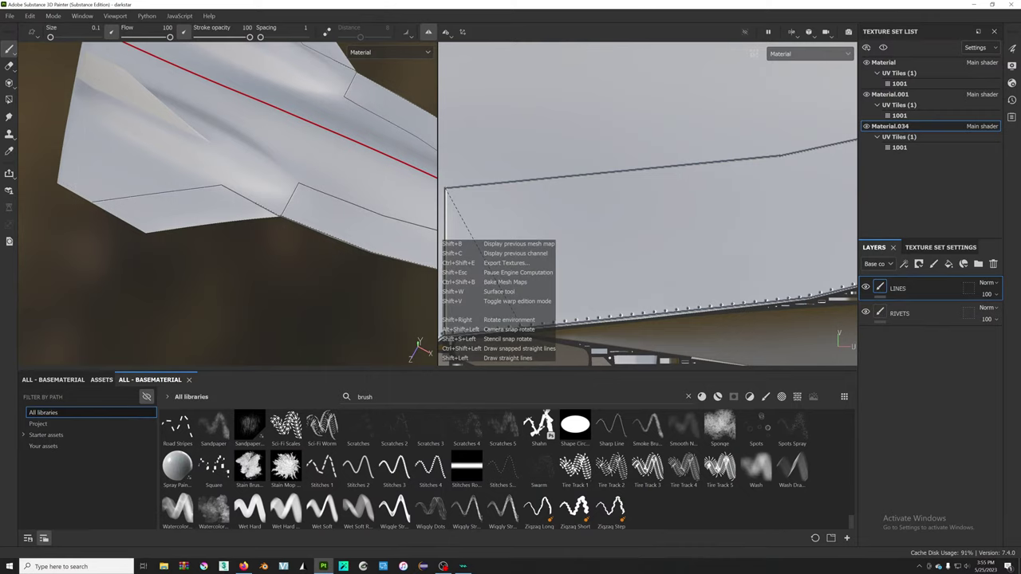
left_click(521, 328, "shift")
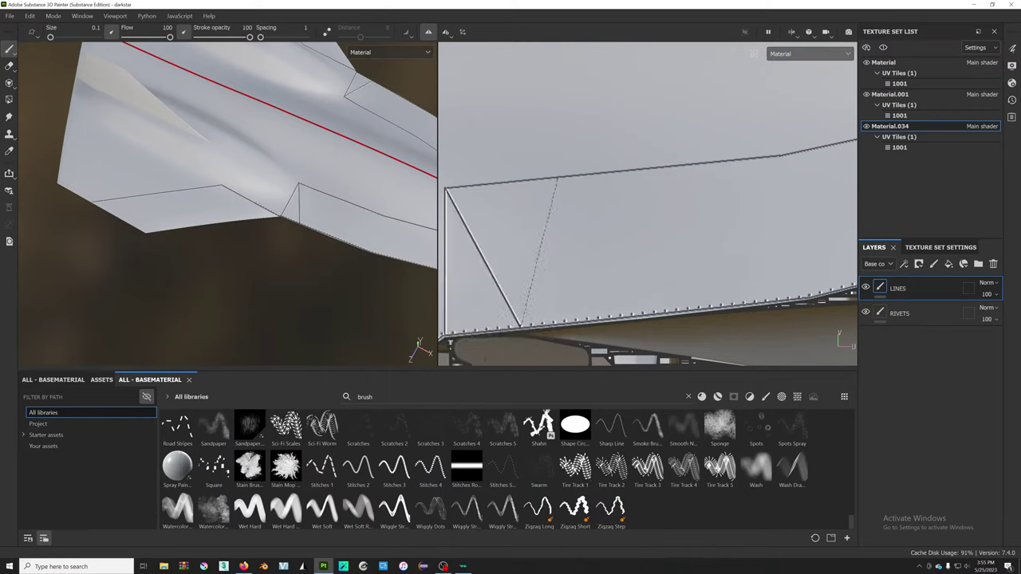
left_click(561, 179, "shift")
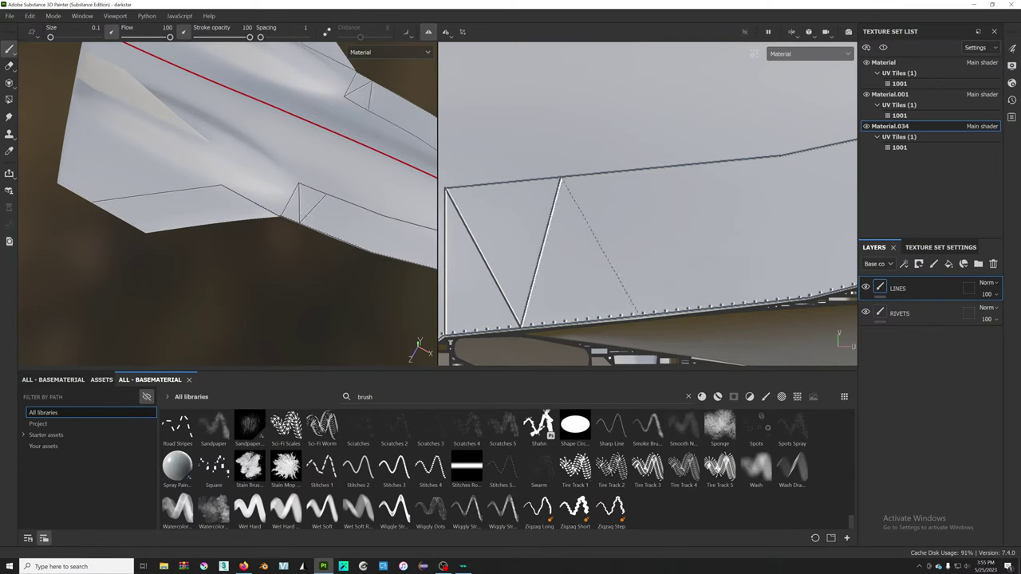
left_click(632, 316, "shift")
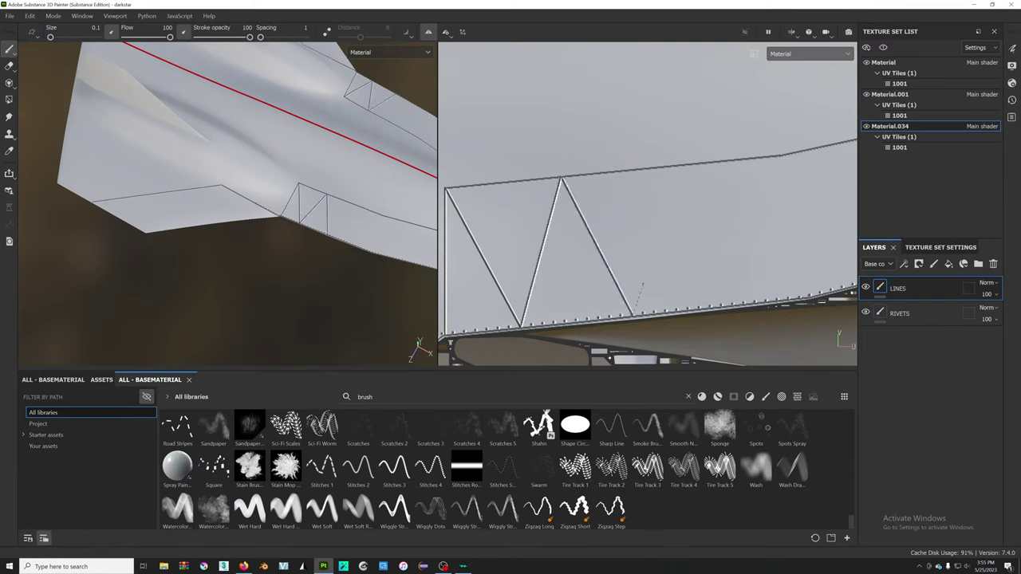
left_click(672, 167, "shift")
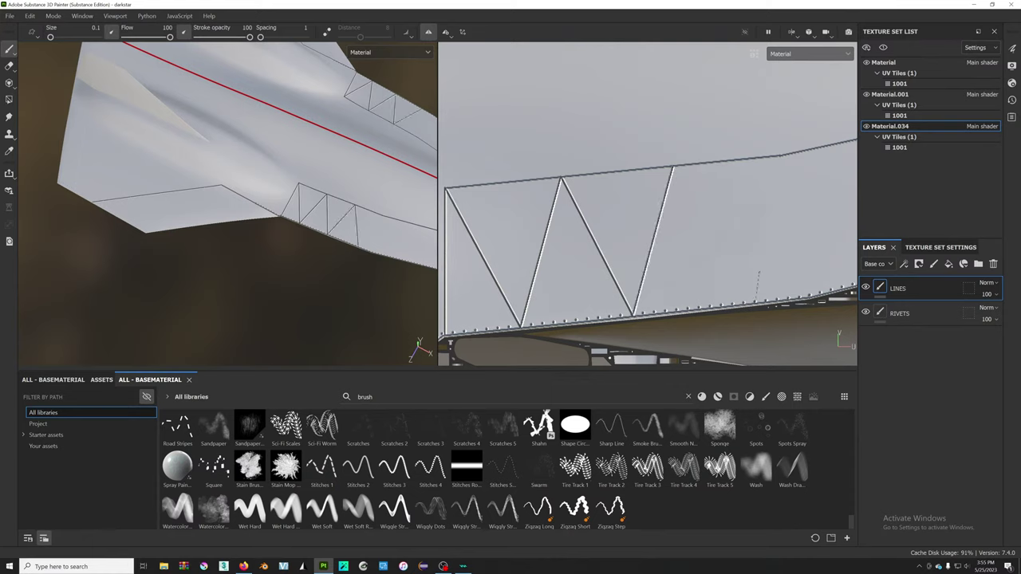
left_click(755, 301, "shift")
left_click(781, 156, "shift")
- Orbit further along the edge panel and continue the zigzag with more straight diagonals
left_click_drag(782, 156, 503, 189, "alt")
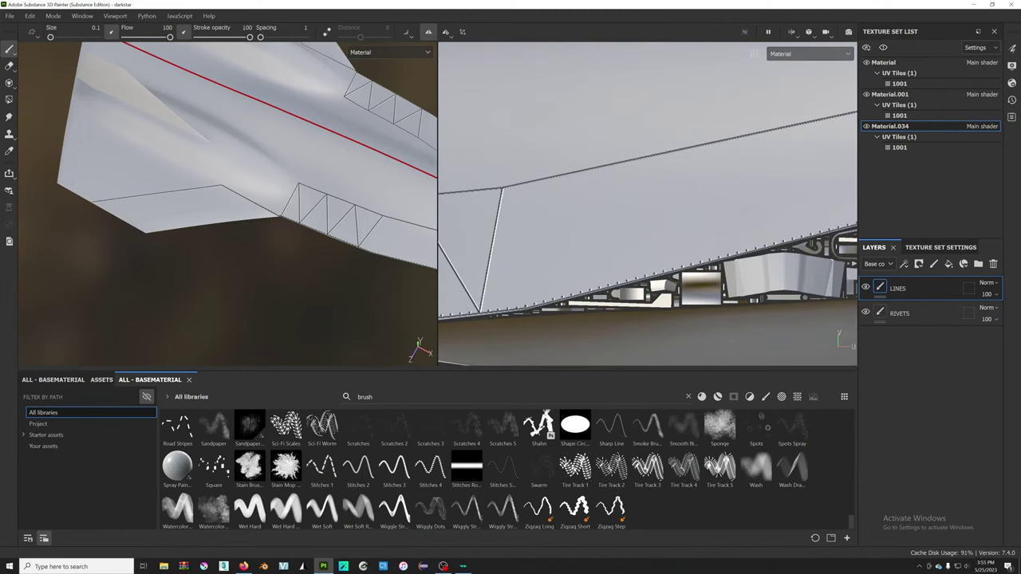
key("shift")
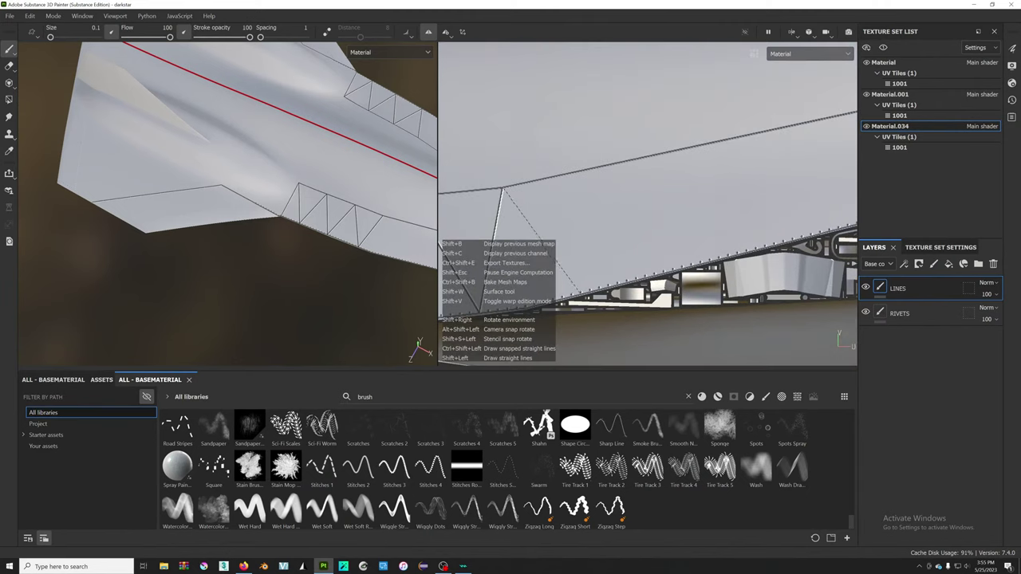
left_click(580, 292, "shift")
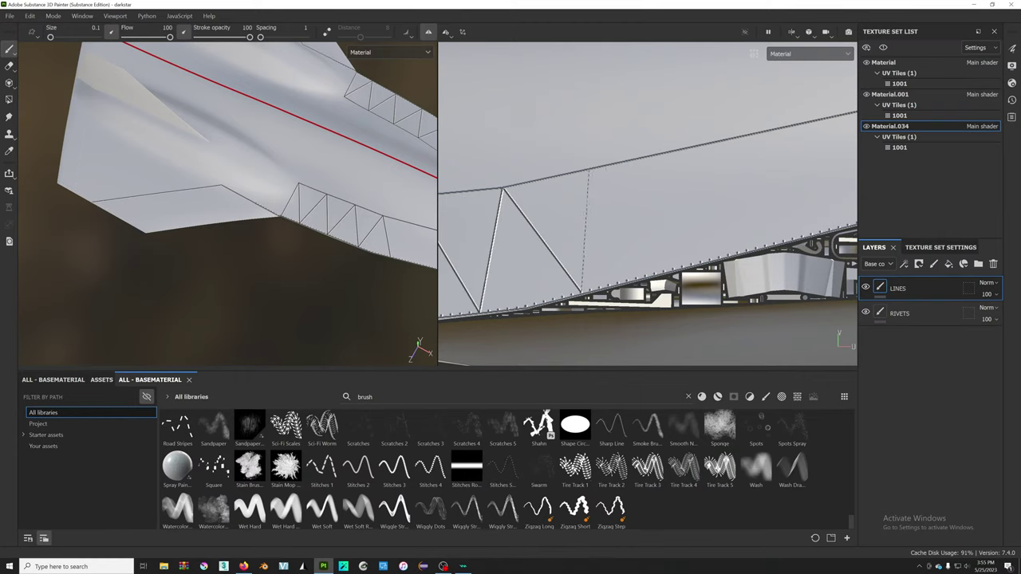
left_click(591, 169, "shift")
left_click(664, 269, "shift")
left_click_drag(663, 269, 693, 223, "alt")
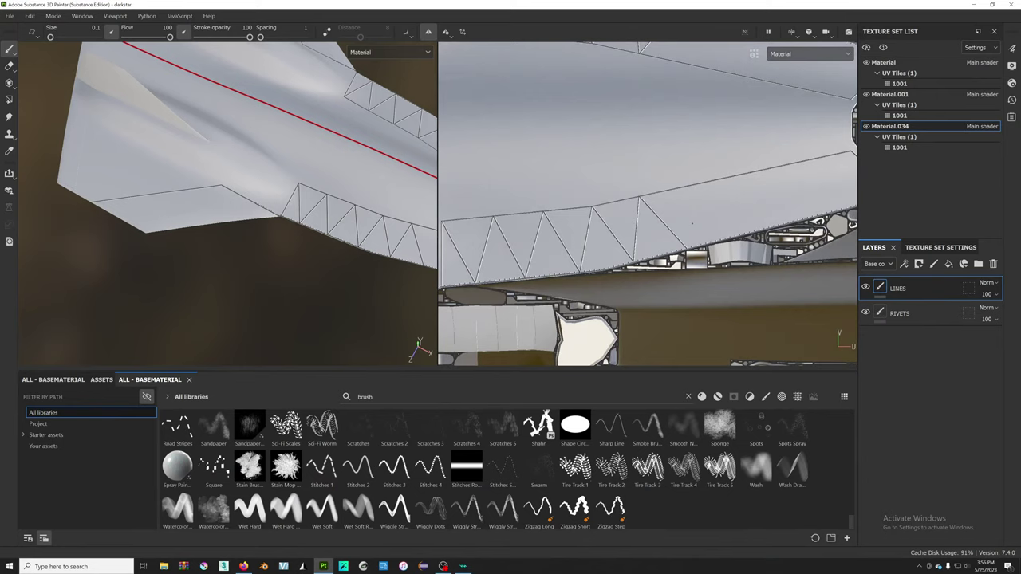
left_click_drag(691, 223, 588, 234, "alt")
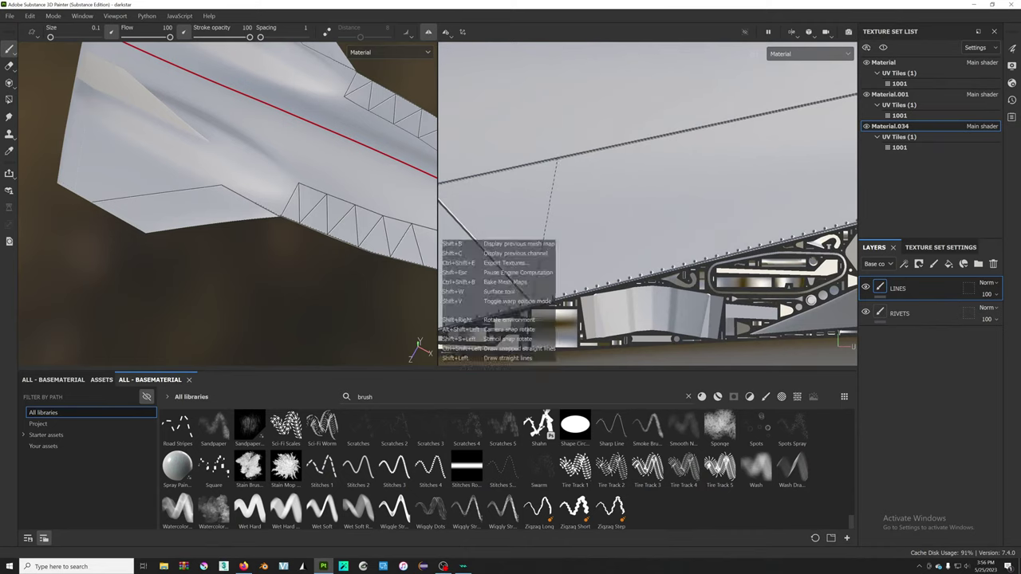
- Extend the zigzag, undo a stray diagonal, and redraw the lines up to the top seam
left_click(558, 162, "shift")
left_click(662, 270, "shift")
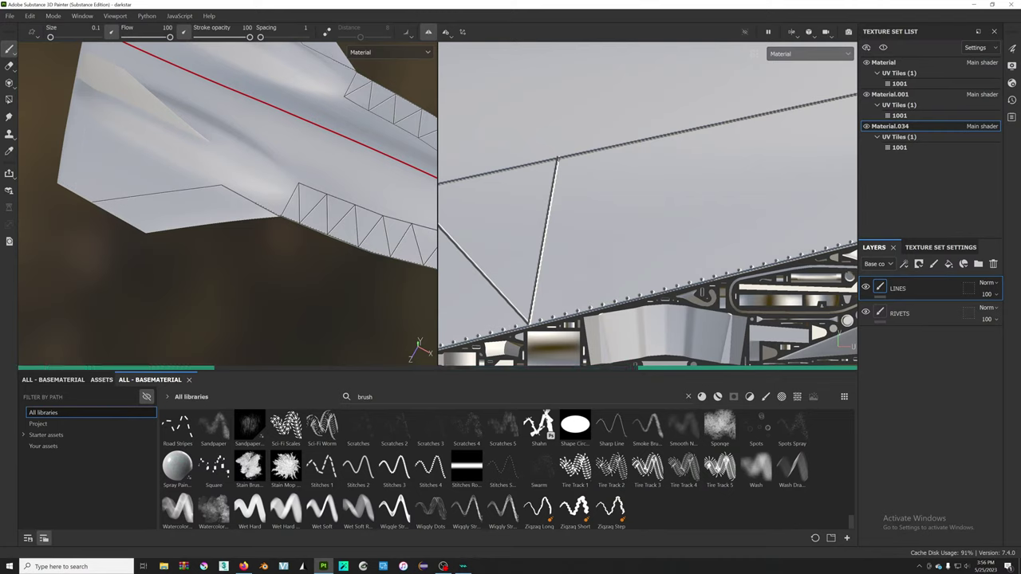
key("ctrl+z")
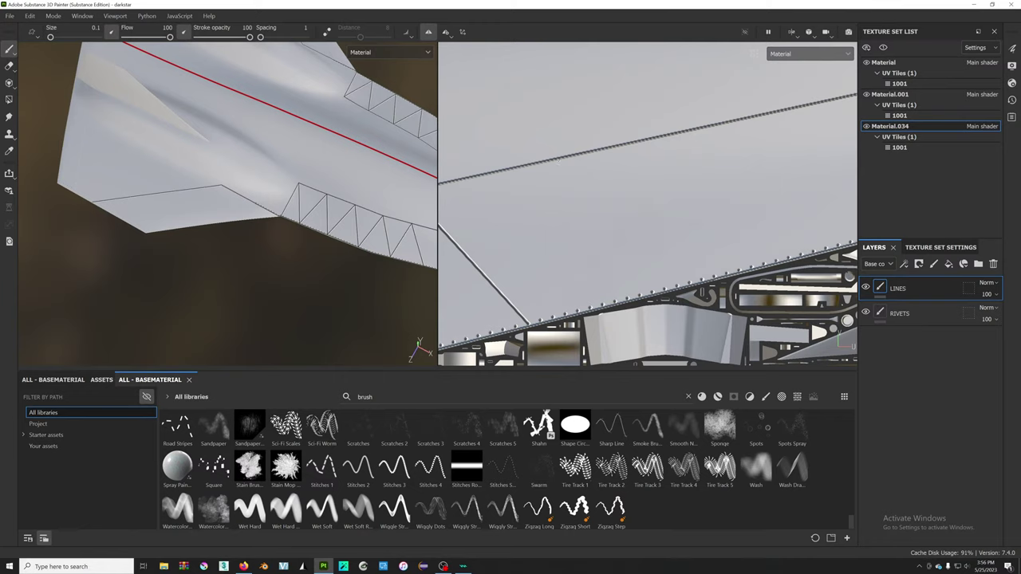
key("shift")
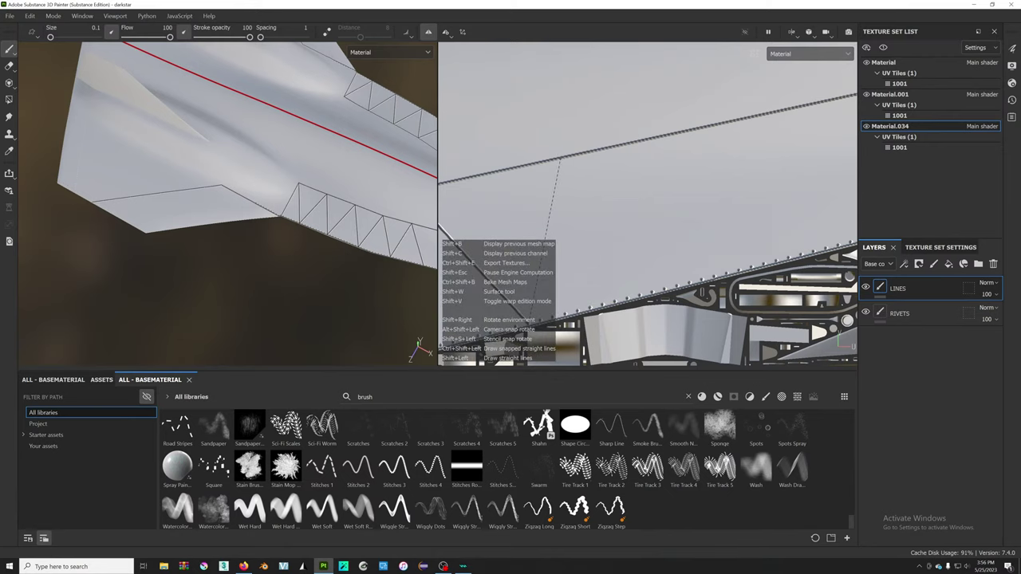
left_click(563, 157, "shift")
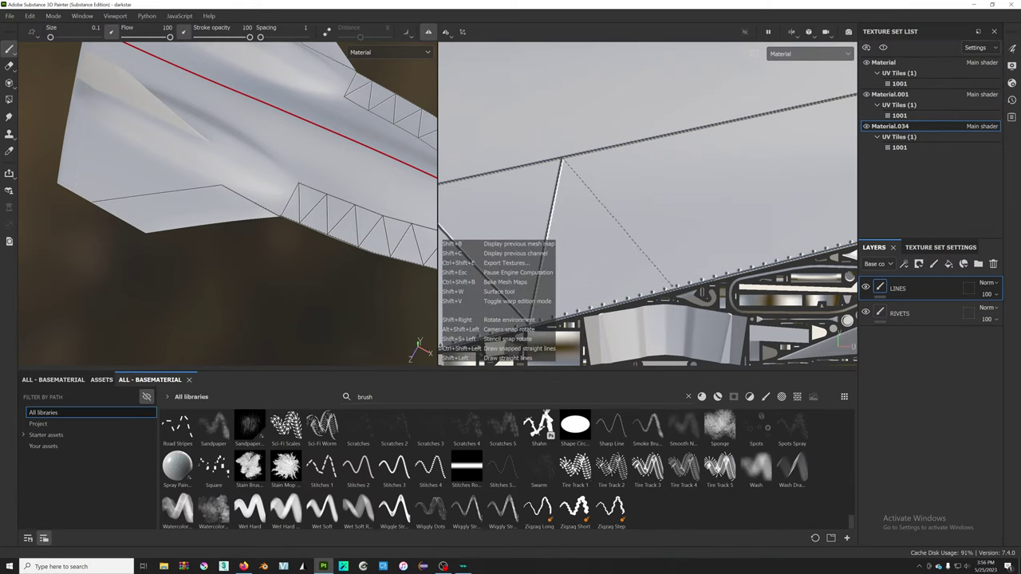
left_click(678, 283, "shift")
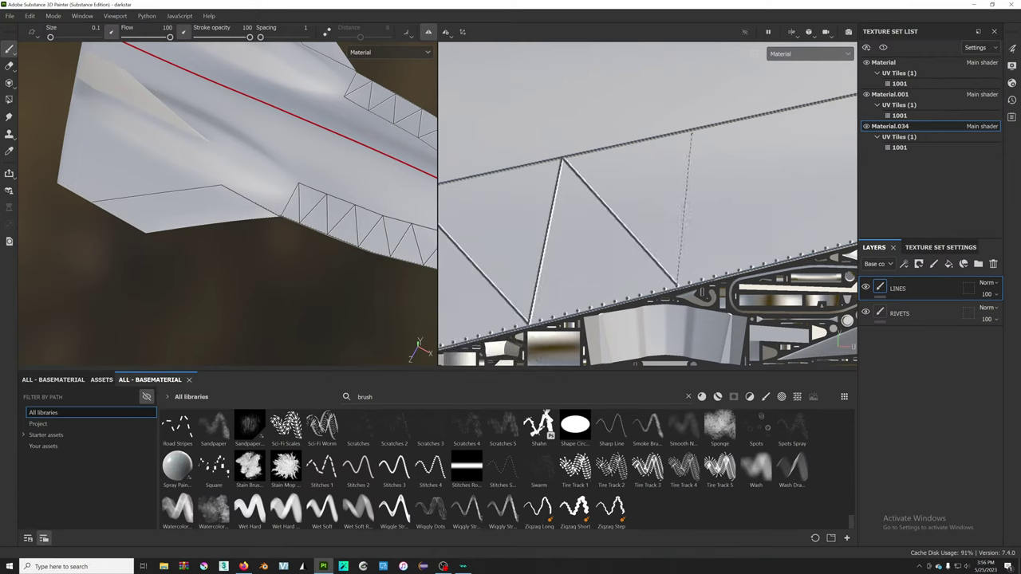
left_click(710, 126, "shift")
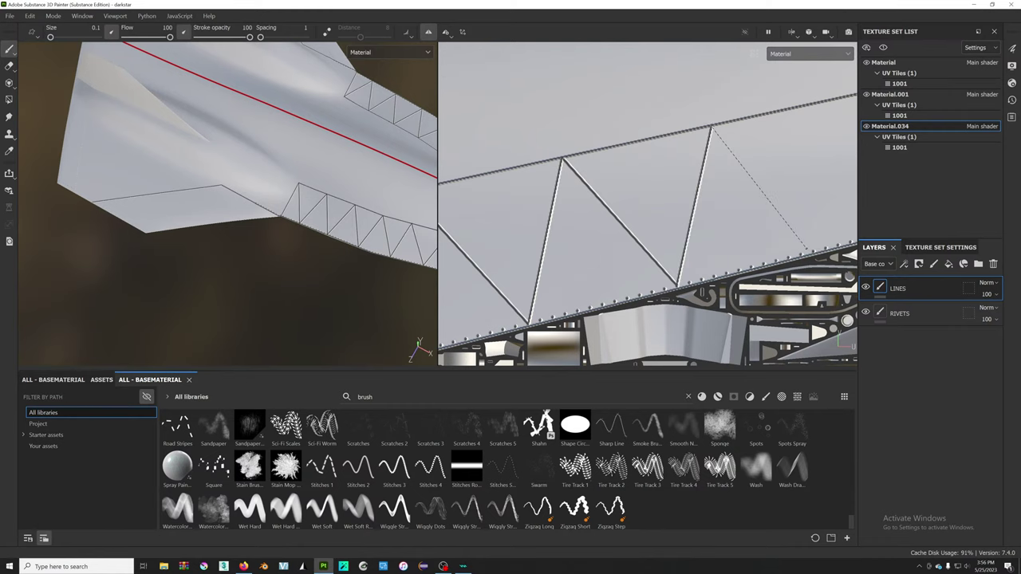
- Continue the zigzag with three more segments between the hull edge and seam
scroll(662, 243, "down", 2)
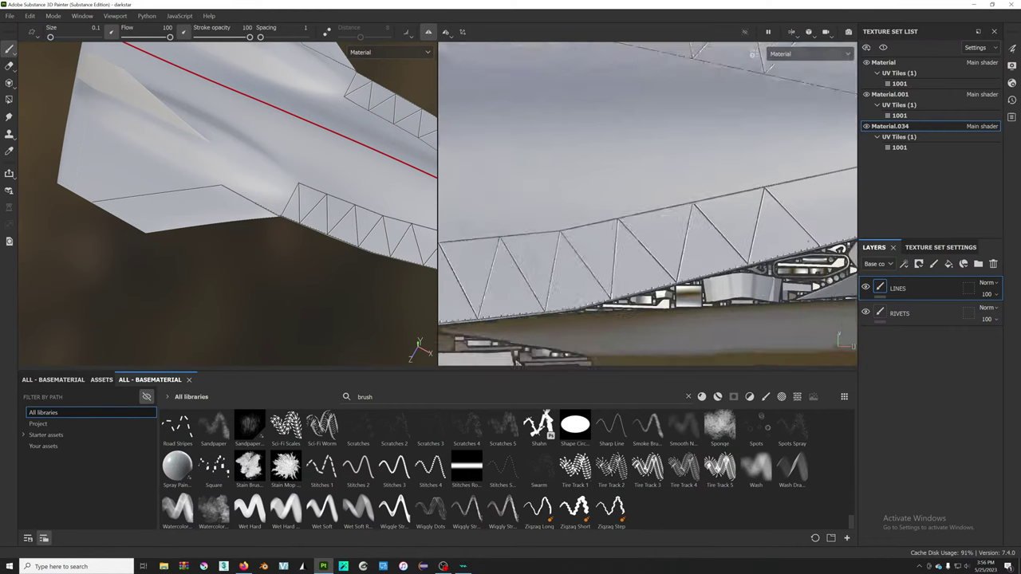
scroll(662, 242, "down", 2)
scroll(662, 243, "down", 2)
scroll(662, 242, "up", 2)
scroll(662, 242, "up", 2)
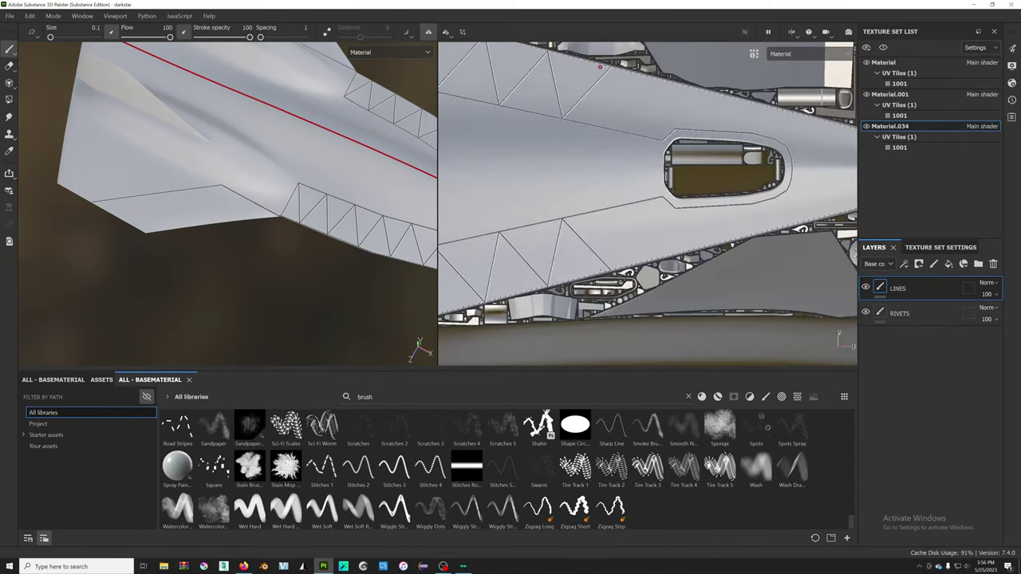
scroll(662, 243, "up", 2)
scroll(662, 243, "up", 2)
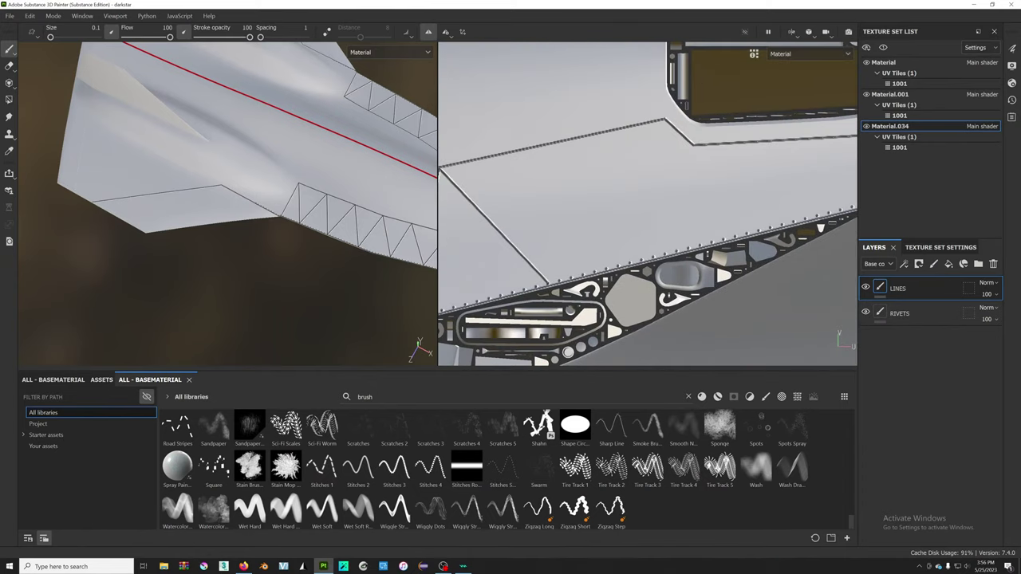
left_click(591, 137, "shift")
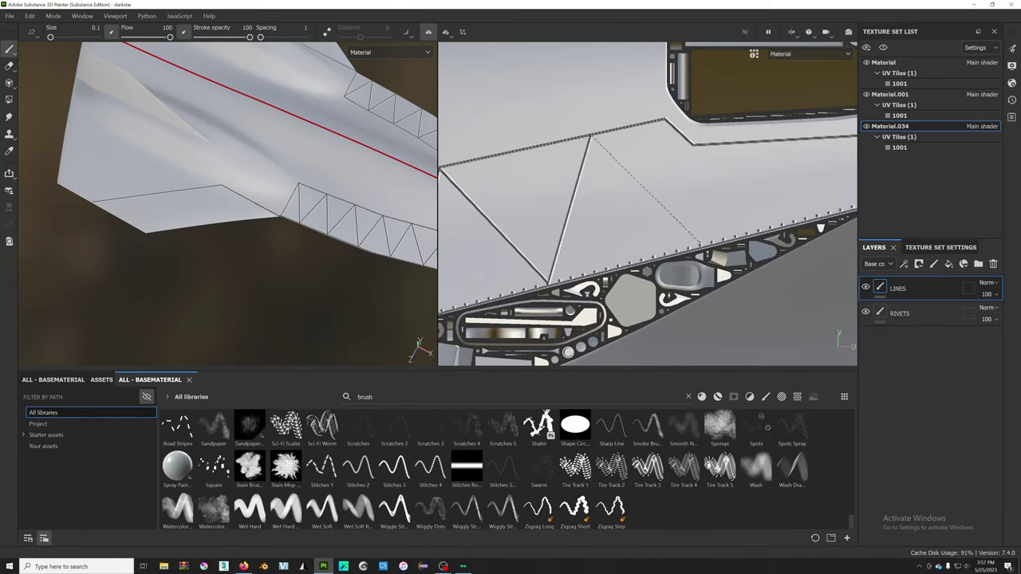
left_click(689, 249, "shift")
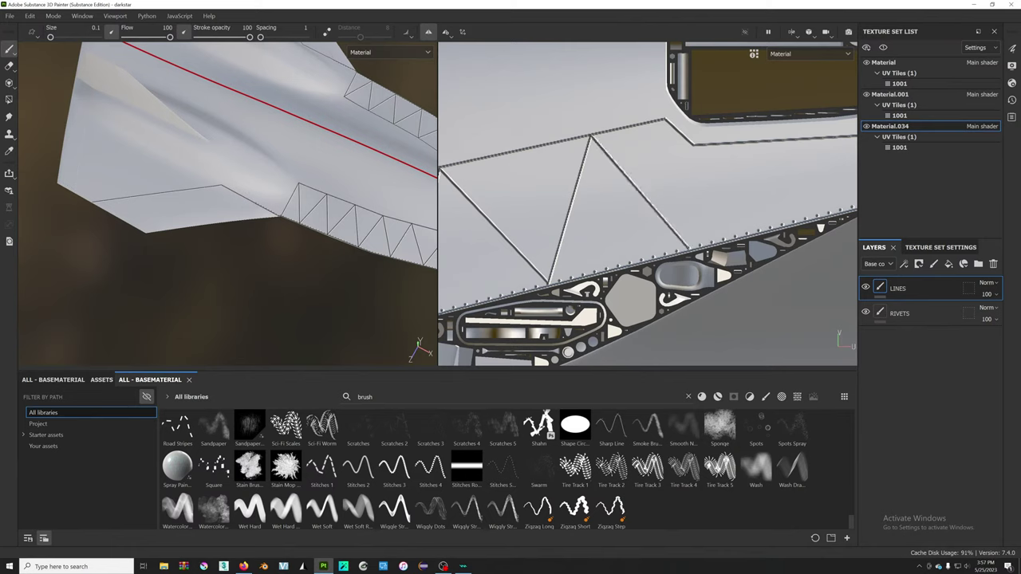
left_click(718, 145, "shift")
- Finish the zigzag along the next stretch toward the nose and center the nose section
scroll(717, 143, "down", 1)
middle_click_drag(717, 143, 522, 158)
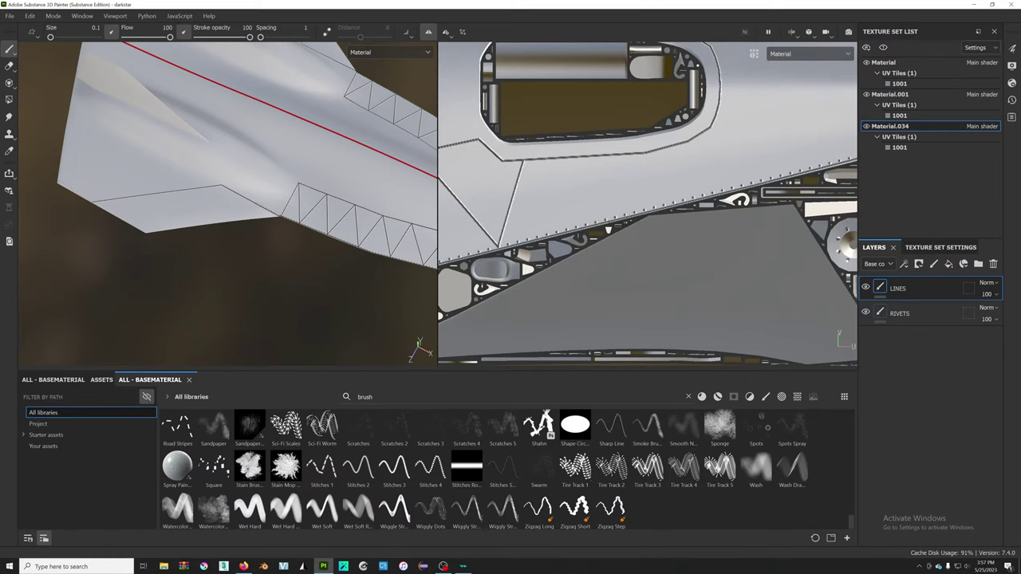
left_click(586, 223, "shift")
left_click(618, 156, "shift")
left_click(664, 205, "shift")
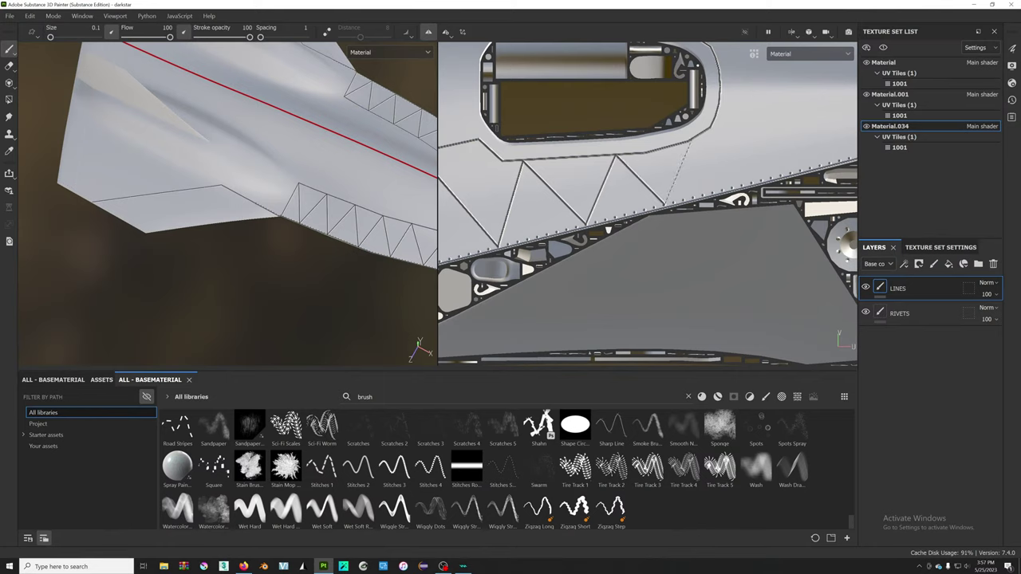
left_click(693, 141, "shift")
left_click(742, 187, "shift")
scroll(742, 159, "down", 2)
scroll(741, 144, "down", 2)
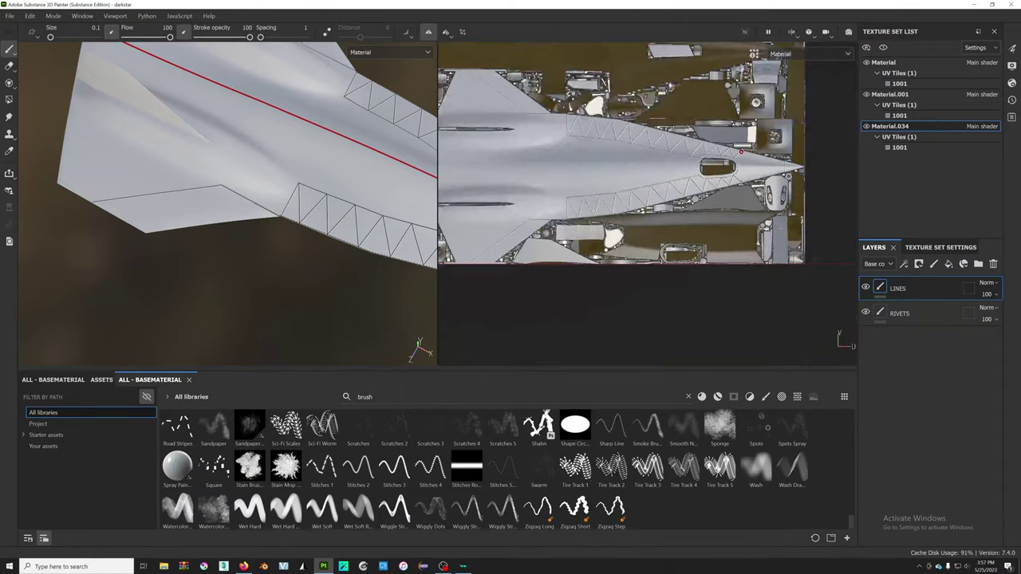
scroll(740, 137, "down", 2)
scroll(730, 144, "up", 2)
scroll(706, 160, "up", 1)
scroll(684, 171, "up", 1)
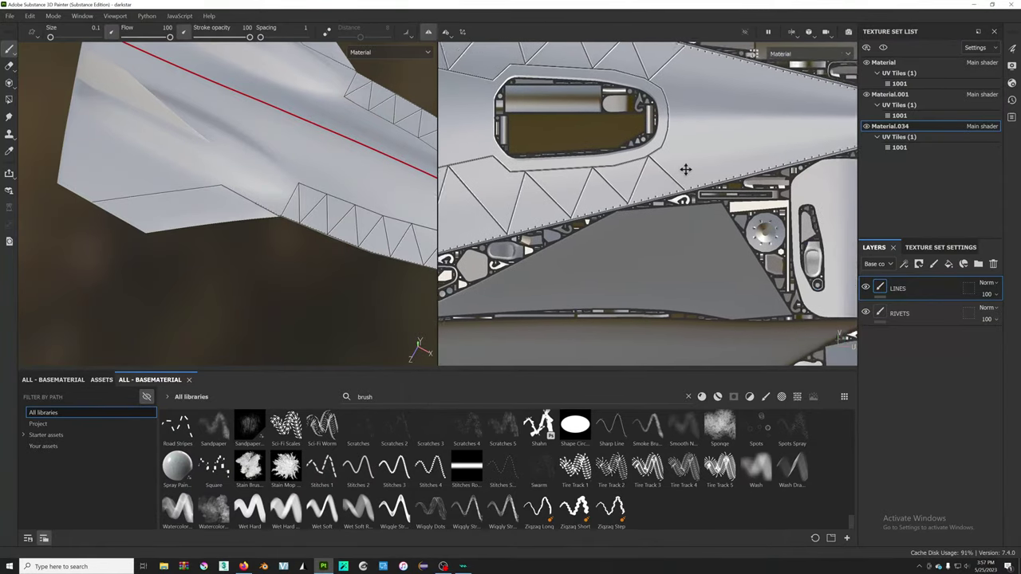
scroll(683, 170, "up", 1)
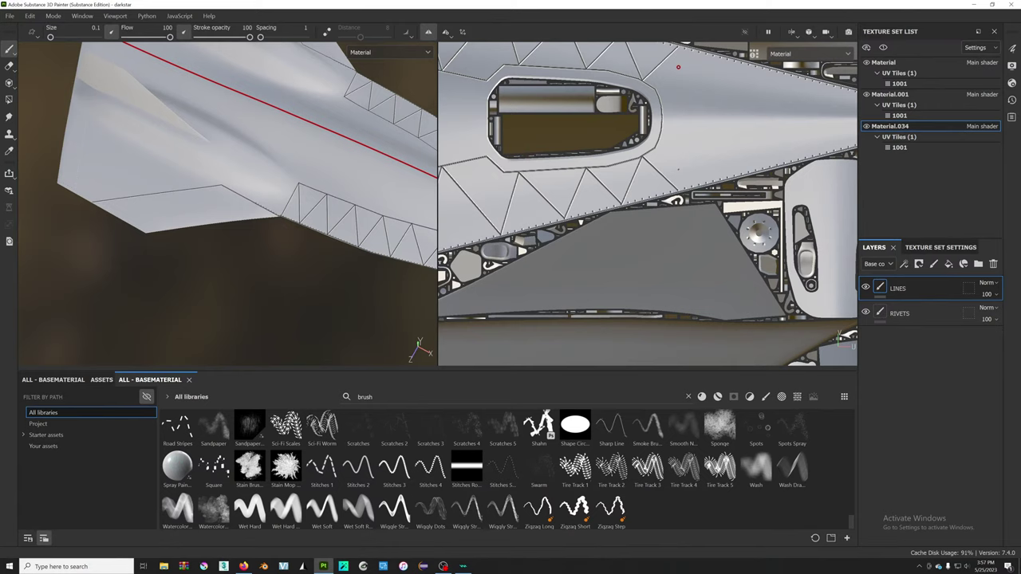
scroll(678, 67, "up", 2)
scroll(678, 67, "up", 1)
mouse_move(615, 175)
middle_mouse_down()
mouse_move(546, 261)
mouse_move(542, 148)
mouse_move(501, 178)
mouse_move(471, 173)
middle_mouse_up()
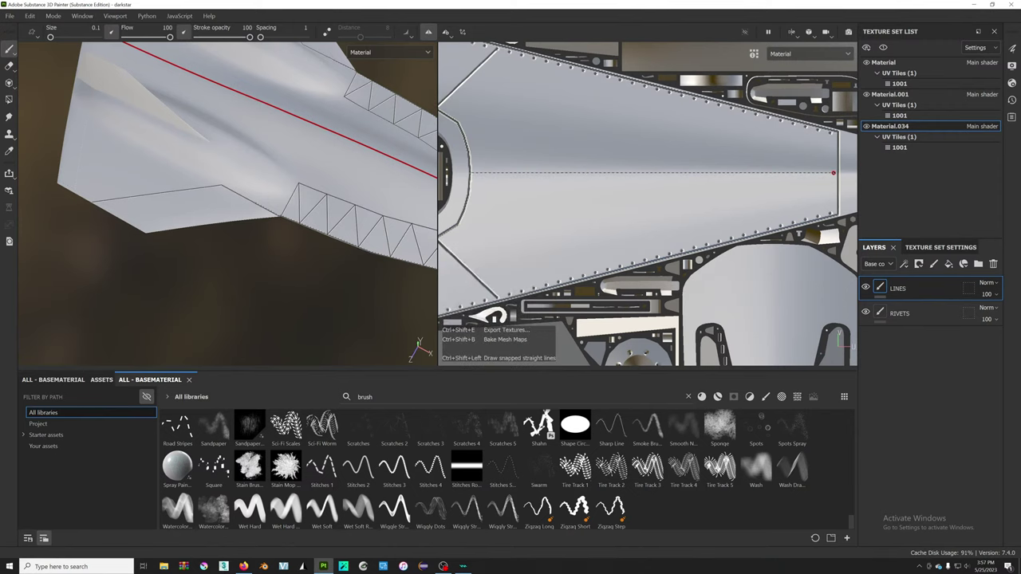
- Paint the straight centerline along the nose and orbit the 3D view to check it
left_click(838, 171, "shift")
scroll(839, 172, "down", 2)
scroll(806, 172, "down", 2)
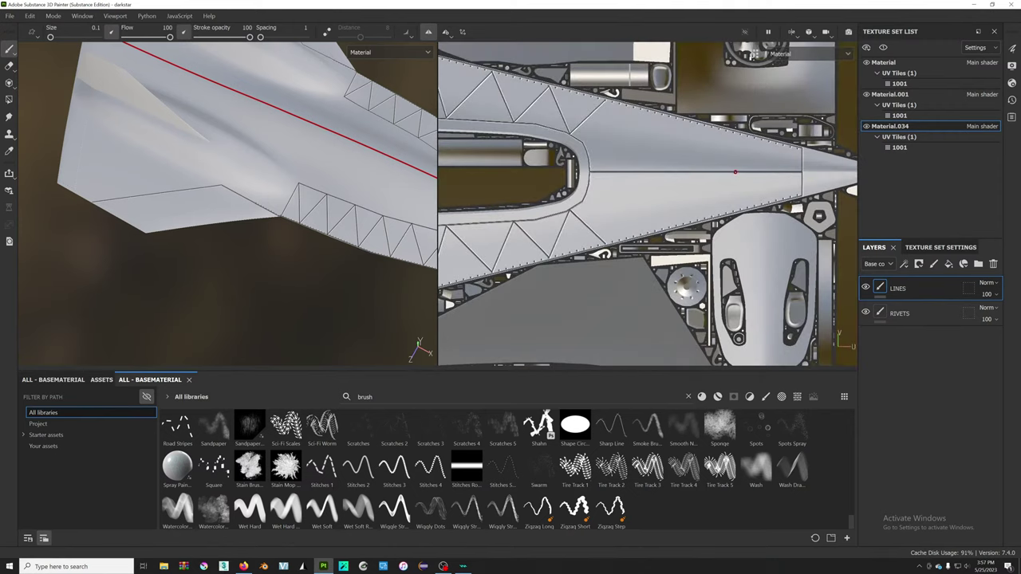
scroll(774, 172, "down", 2)
scroll(735, 171, "down", 2)
scroll(735, 171, "up", 3)
scroll(734, 171, "up", 1)
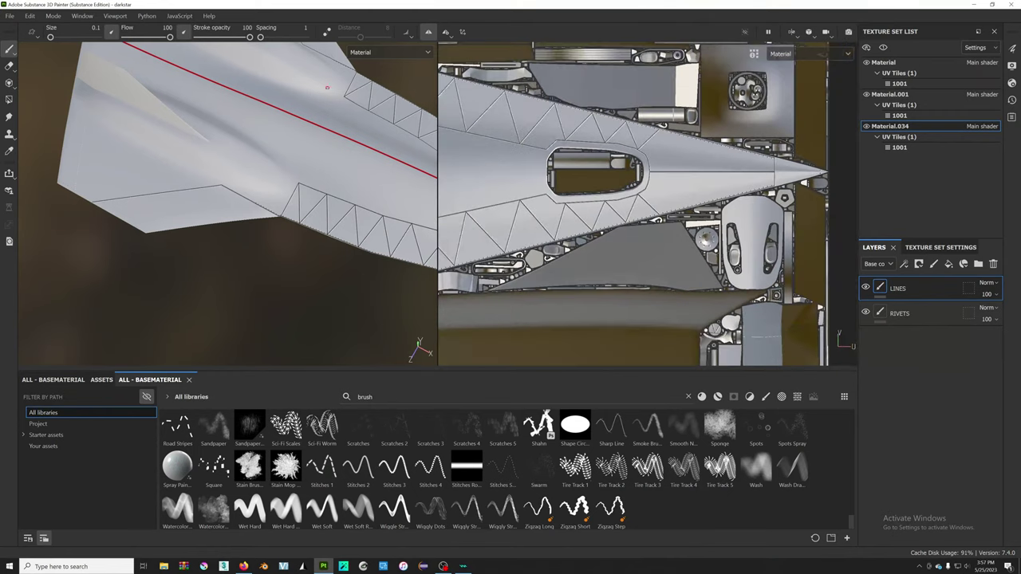
middle_click_drag(271, 191, 227, 180)
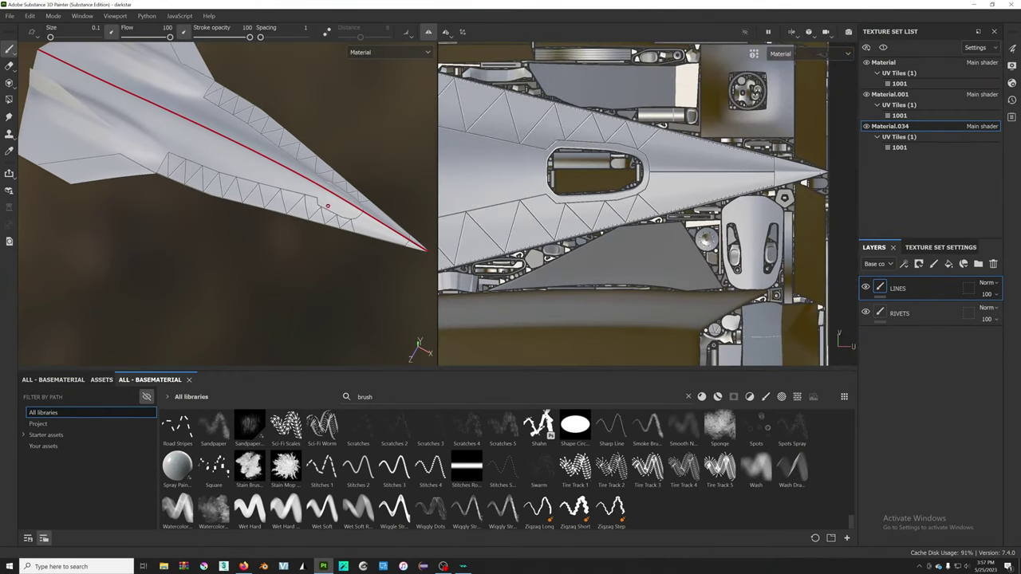
mouse_move(327, 204)
left_mouse_down("alt")
mouse_move(337, 171)
mouse_move(319, 180)
left_mouse_up("alt")
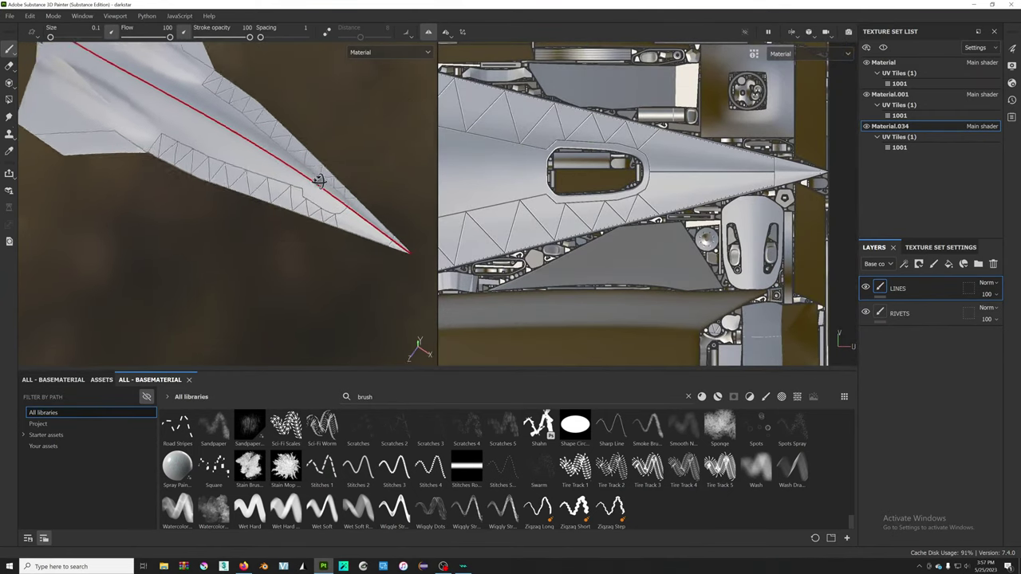
scroll(319, 181, "down", 5)
mouse_move(260, 110)
left_mouse_down("alt")
mouse_move(188, 99)
mouse_move(200, 118)
mouse_move(321, 103)
mouse_move(322, 69)
mouse_move(278, 103)
mouse_move(267, 48)
left_mouse_up("alt")
scroll(678, 193, "up", 2)
scroll(678, 193, "up", 2)
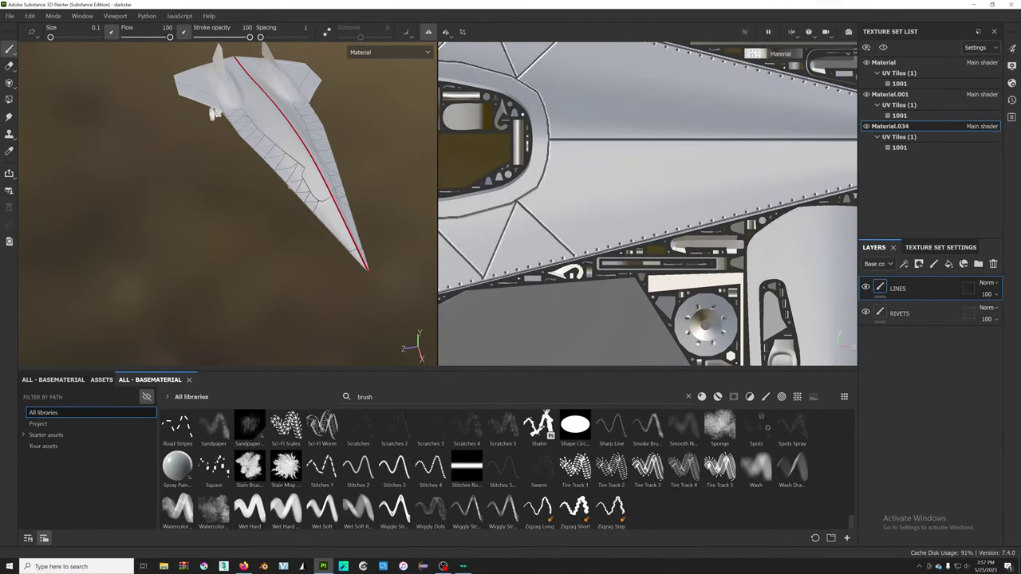
- Add an angled straight panel line beside the nose centerline
key("shift")
left_click(611, 138, "shift")
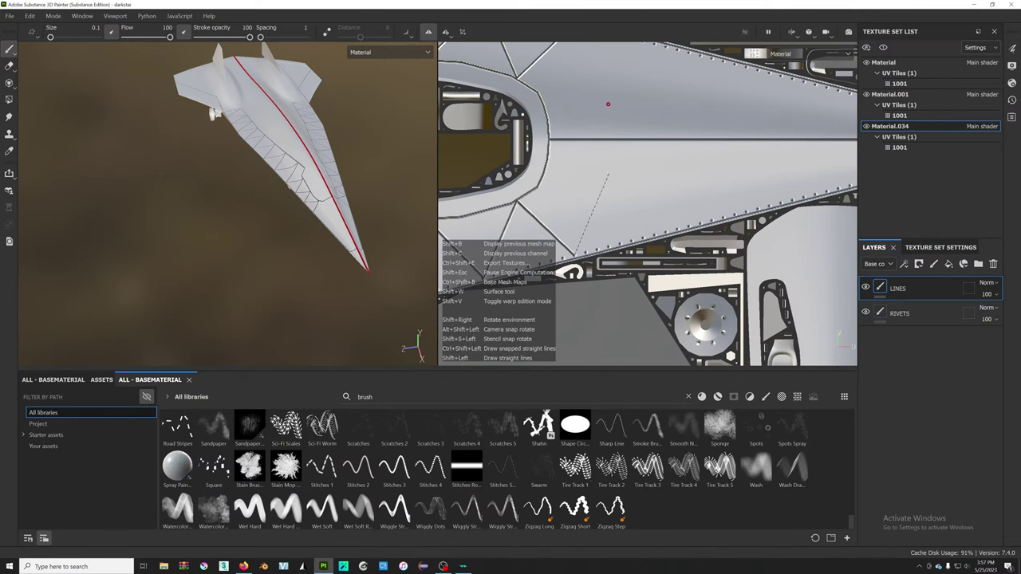
middle_click_drag(609, 94, 606, 121)
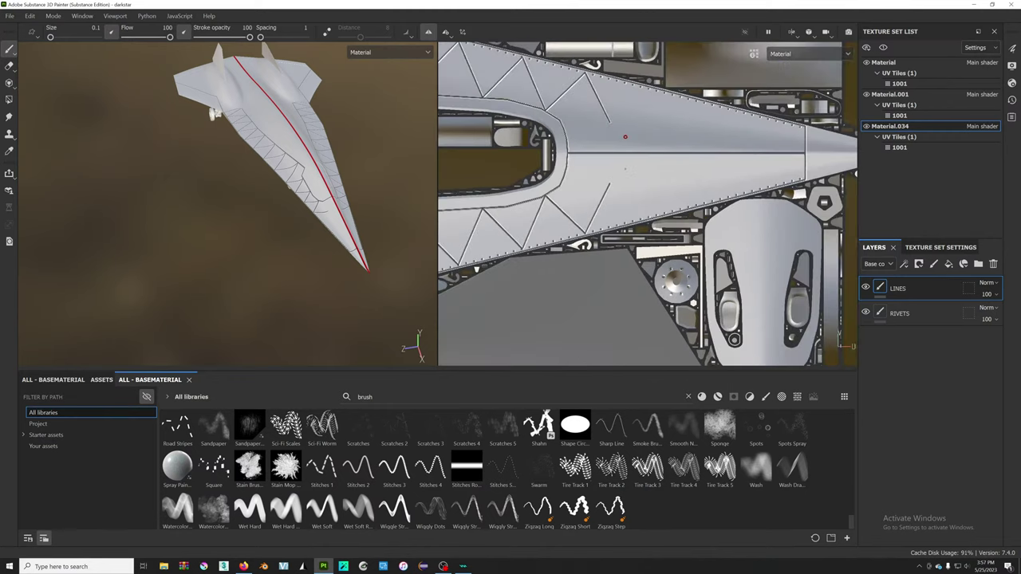
middle_click_drag(627, 165, 594, 169)
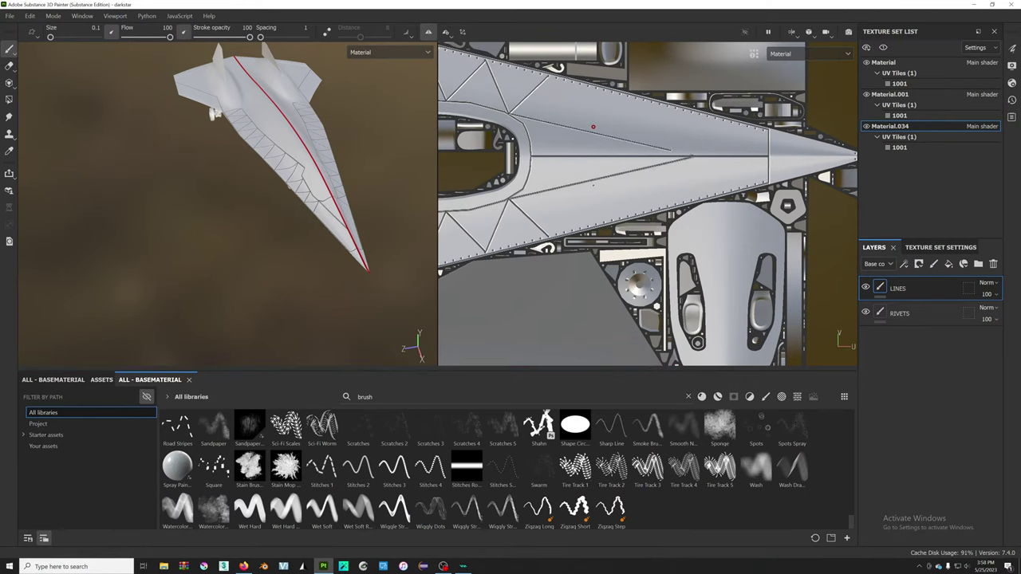
- Hide the Material.001 and Material texture sets in the Texture Set List
scroll(592, 126, "up", 3)
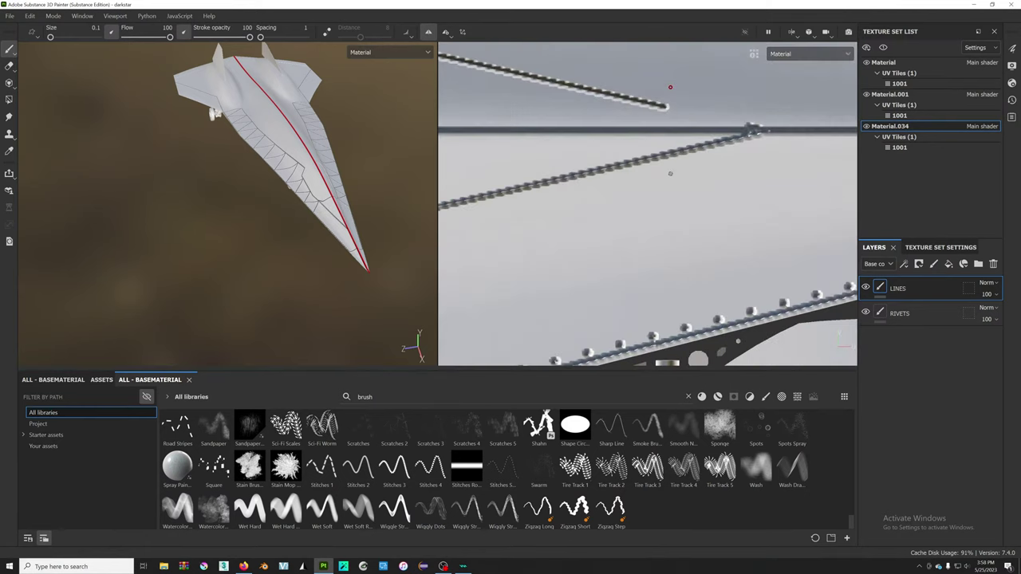
scroll(667, 119, "down", 4)
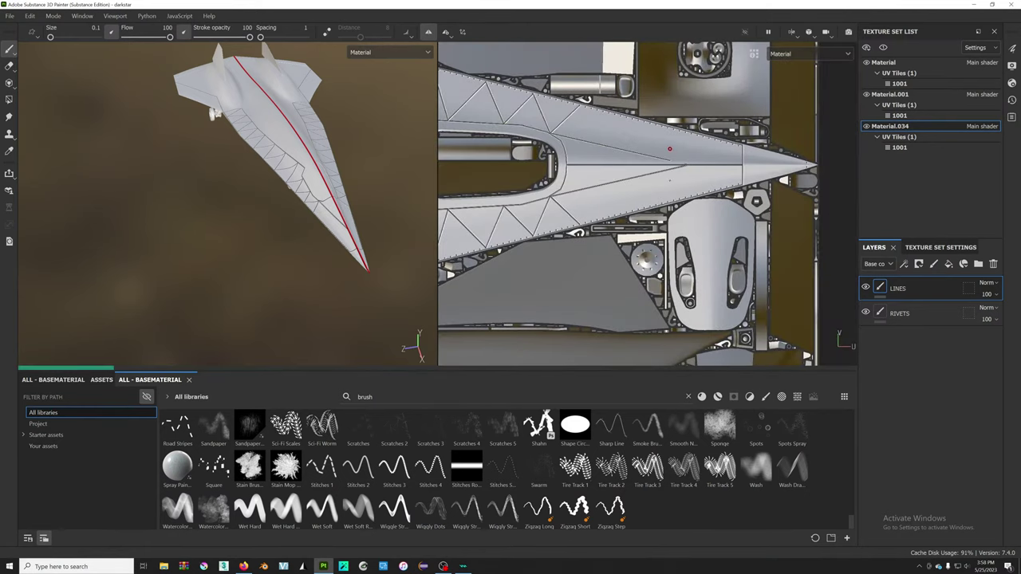
scroll(670, 158, "up", 3)
scroll(670, 132, "up", 3)
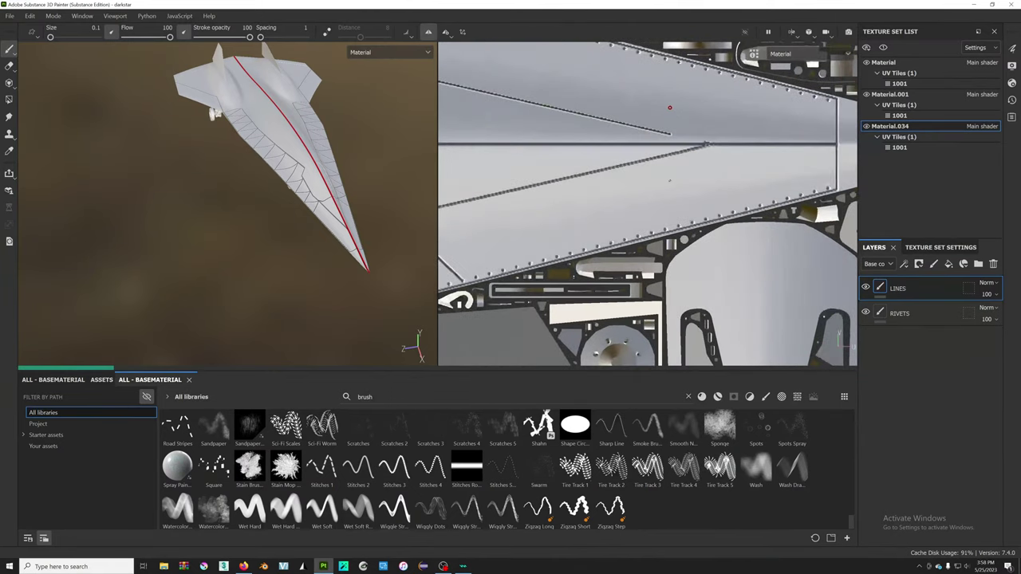
scroll(673, 103, "down", 4)
scroll(656, 104, "up", 1)
scroll(656, 89, "down", 2)
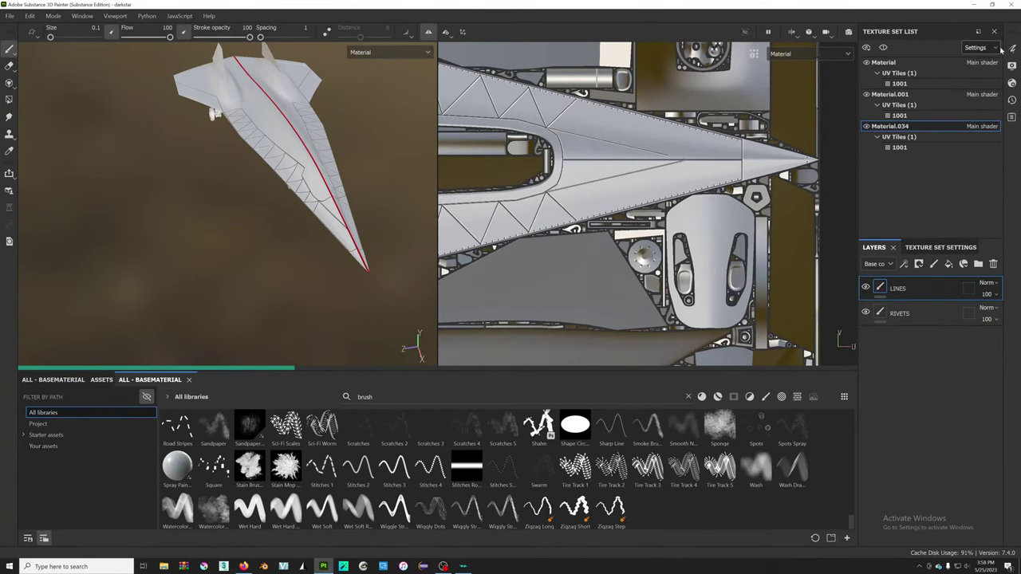
left_click(866, 94)
left_click(867, 62)
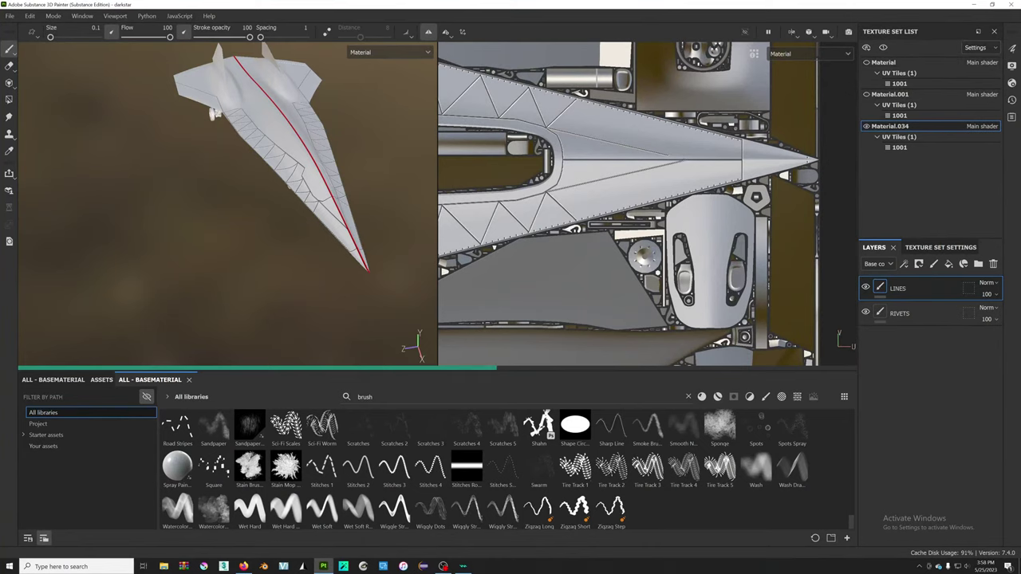
- Turn on focus mode to isolate Material.034 for painting
scroll(688, 159, "up", 2)
scroll(688, 158, "up", 2)
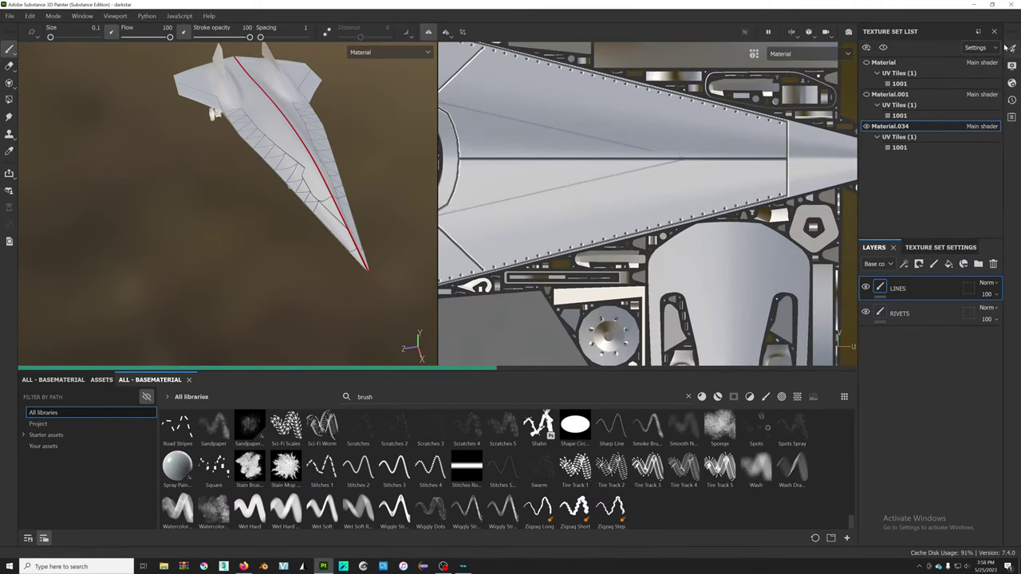
left_click(883, 47)
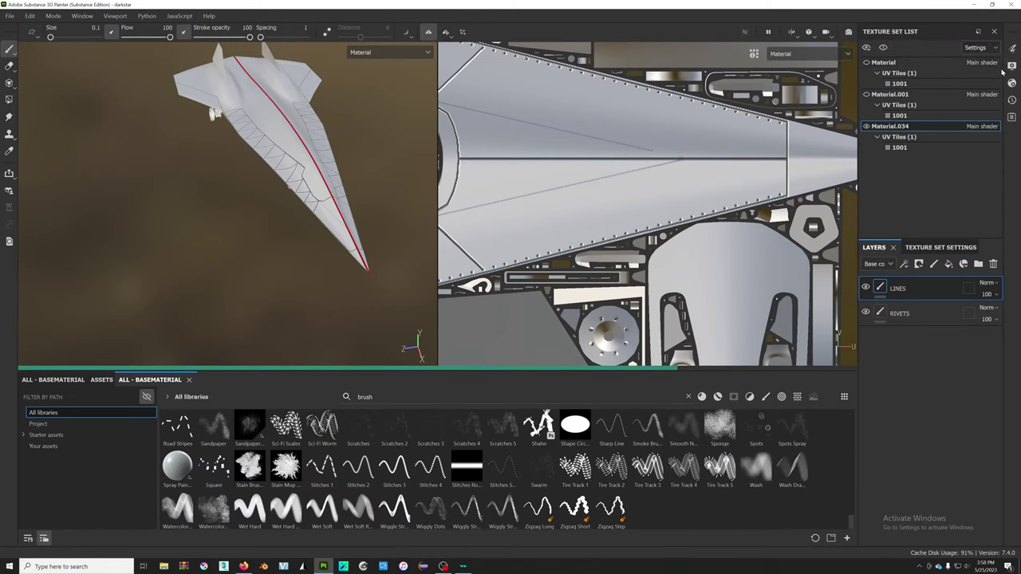
scroll(672, 150, "down", 2)
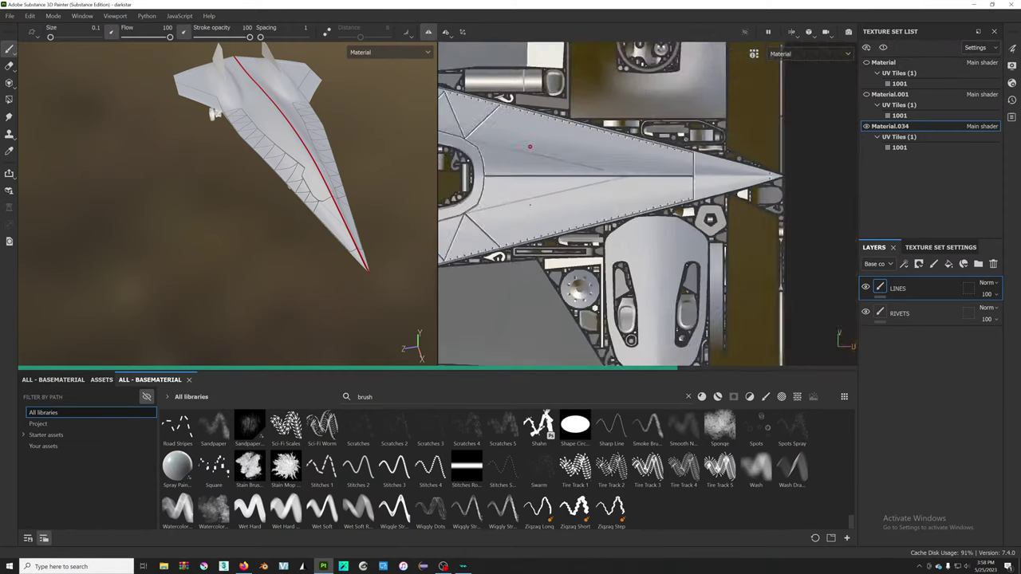
- Paint a straight thin line along the nose centerline in the 2D UV view, then zoom to check it
scroll(499, 92, "down", 1)
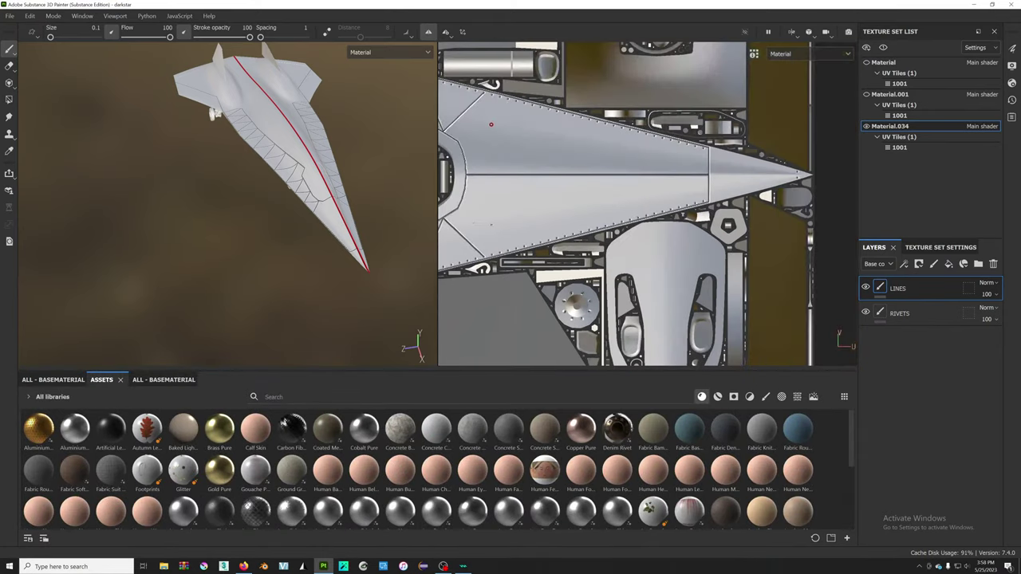
scroll(456, 129, "down", 1)
scroll(571, 157, "up", 1)
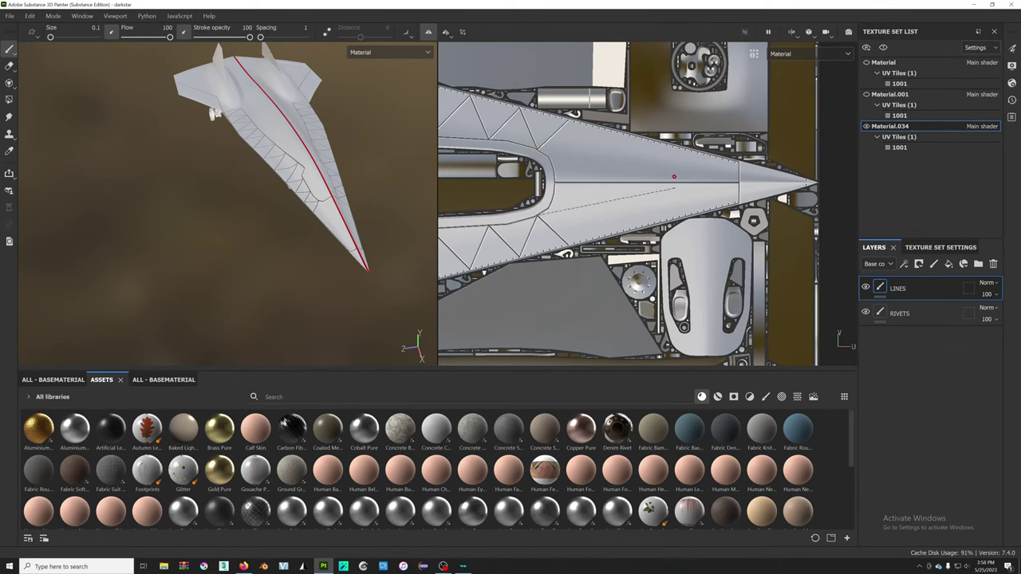
key("shift")
left_click(681, 183, "shift")
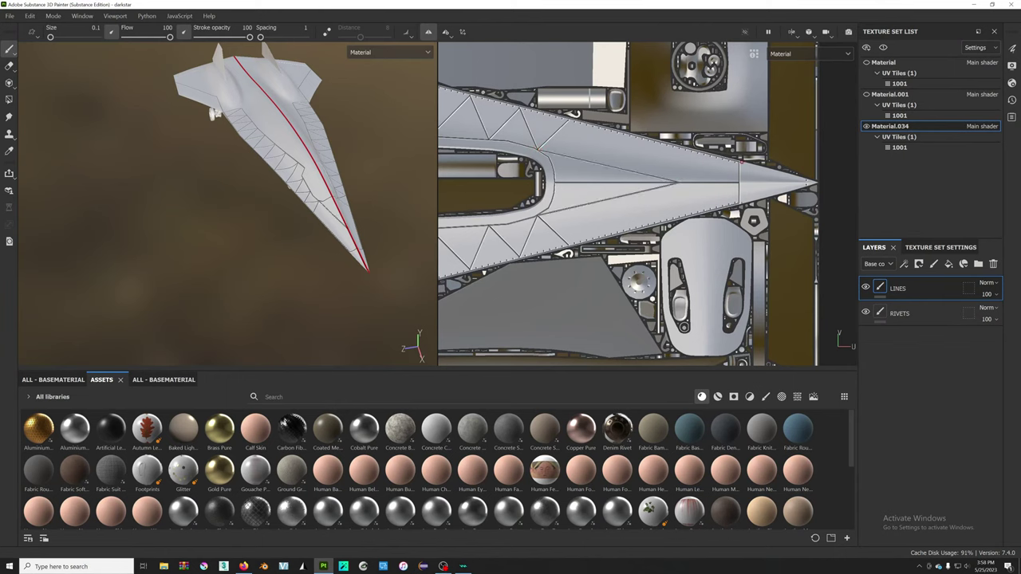
scroll(741, 158, "down", 2)
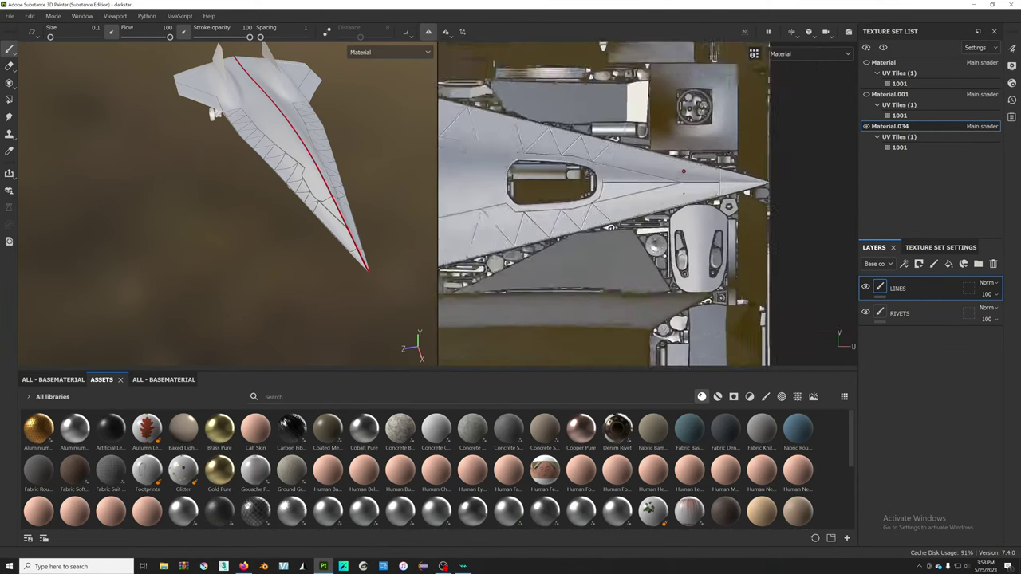
scroll(684, 171, "up", 2)
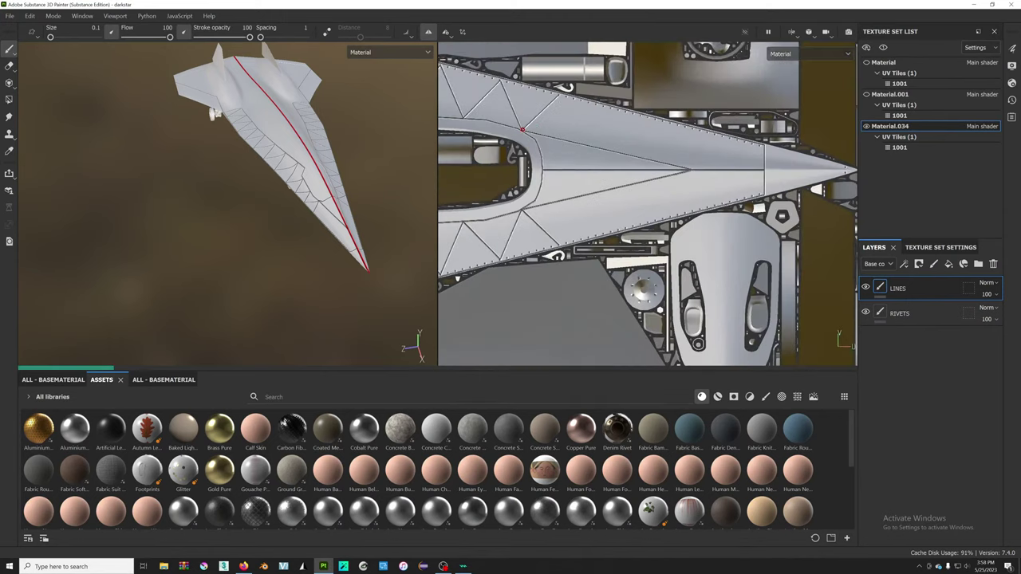
scroll(523, 128, "up", 1)
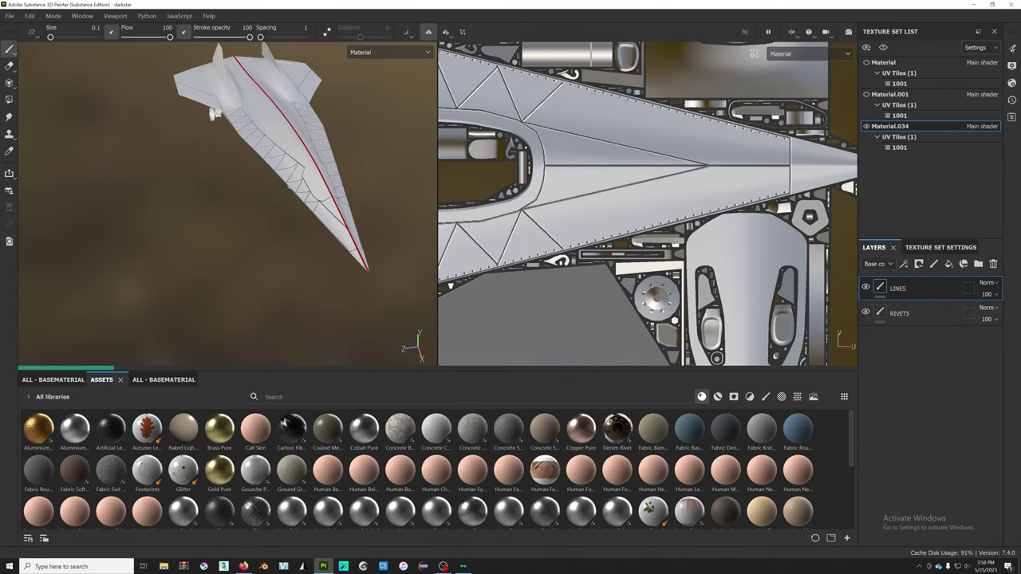
scroll(653, 227, "down", 3)
scroll(654, 207, "down", 1)
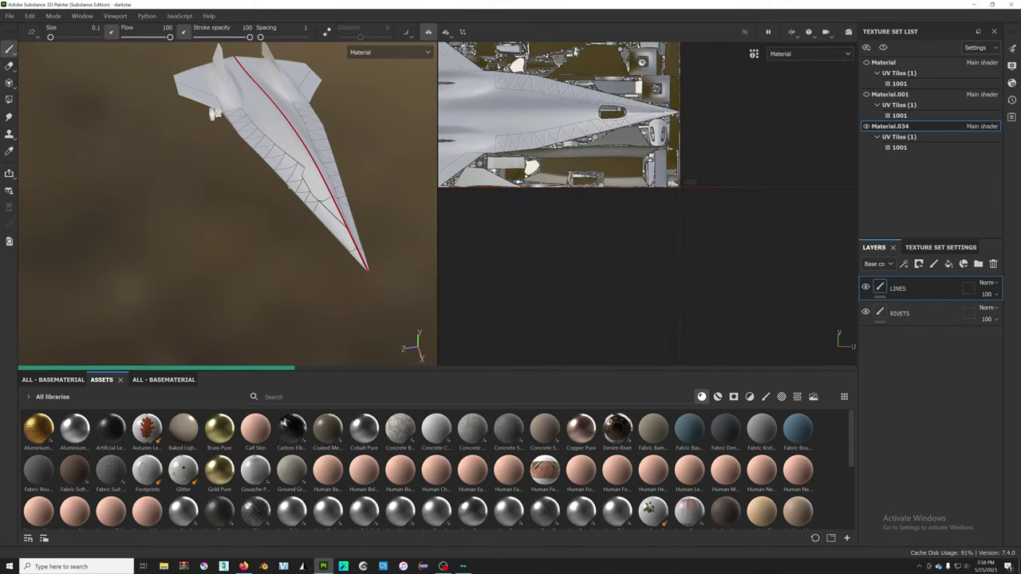
scroll(655, 181, "down", 2)
middle_click_drag(655, 181, 645, 182)
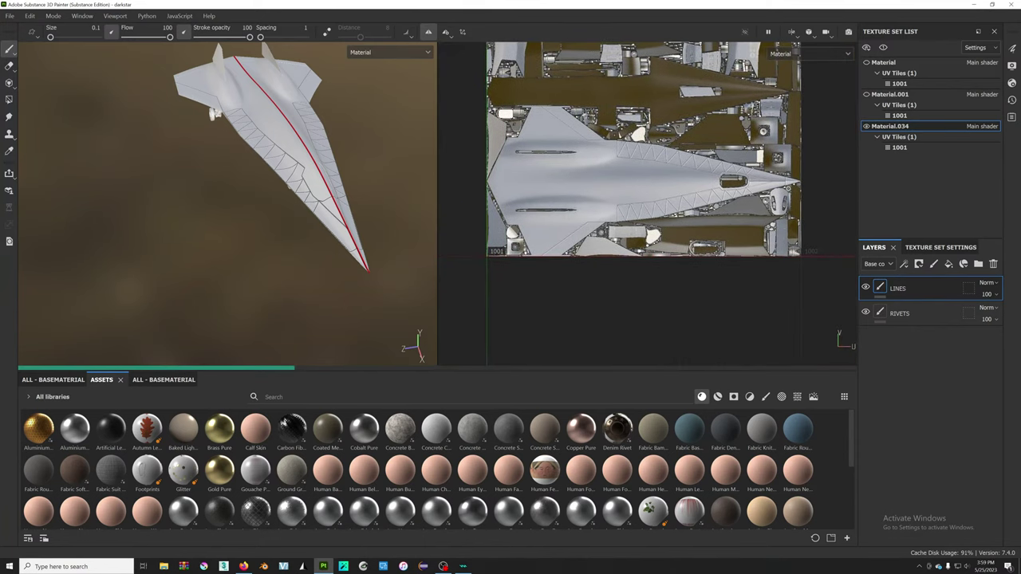
scroll(471, 177, "up", 2)
scroll(471, 176, "up", 1)
scroll(472, 177, "up", 2)
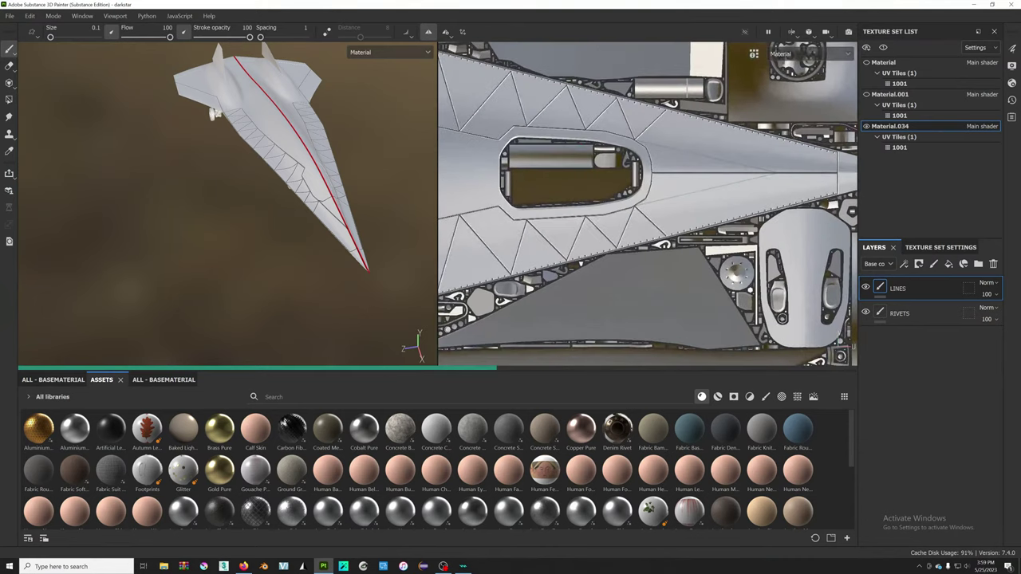
scroll(472, 176, "up", 1)
scroll(518, 183, "up", 1)
scroll(572, 189, "up", 1)
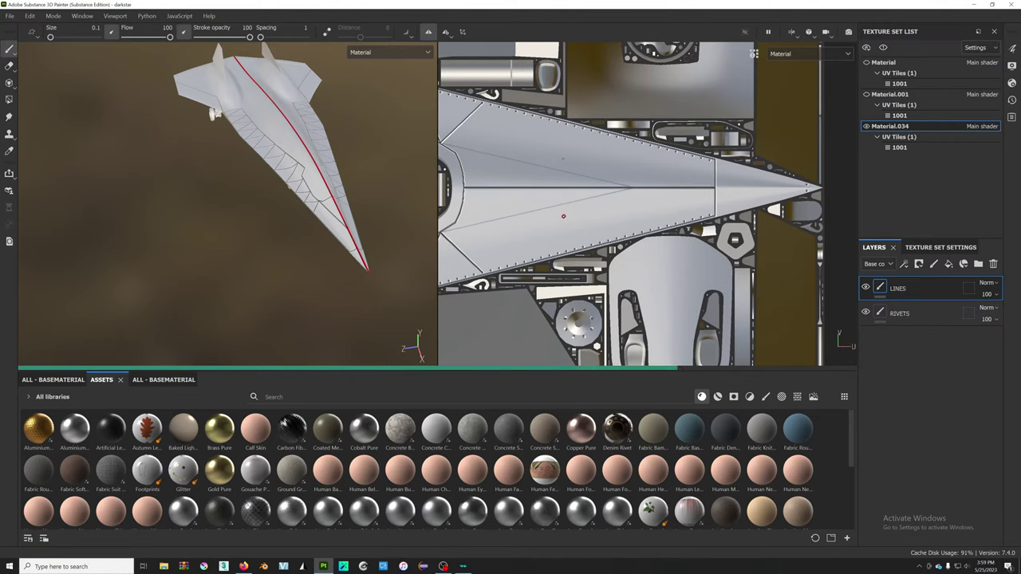
middle_click_drag(564, 215, 593, 210)
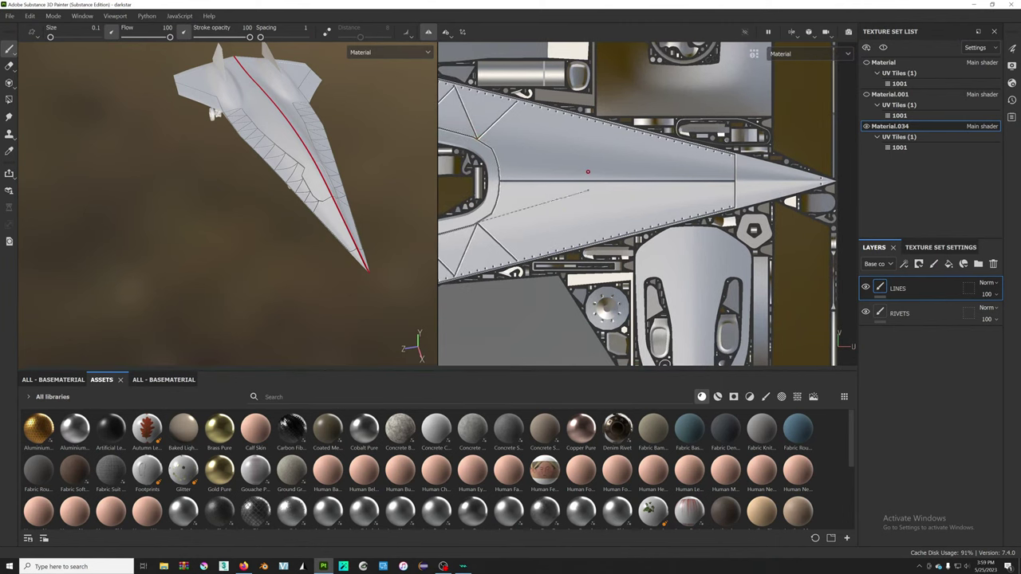
- Add two more straight segments to the nose centerline and zoom in to inspect them
key("shift")
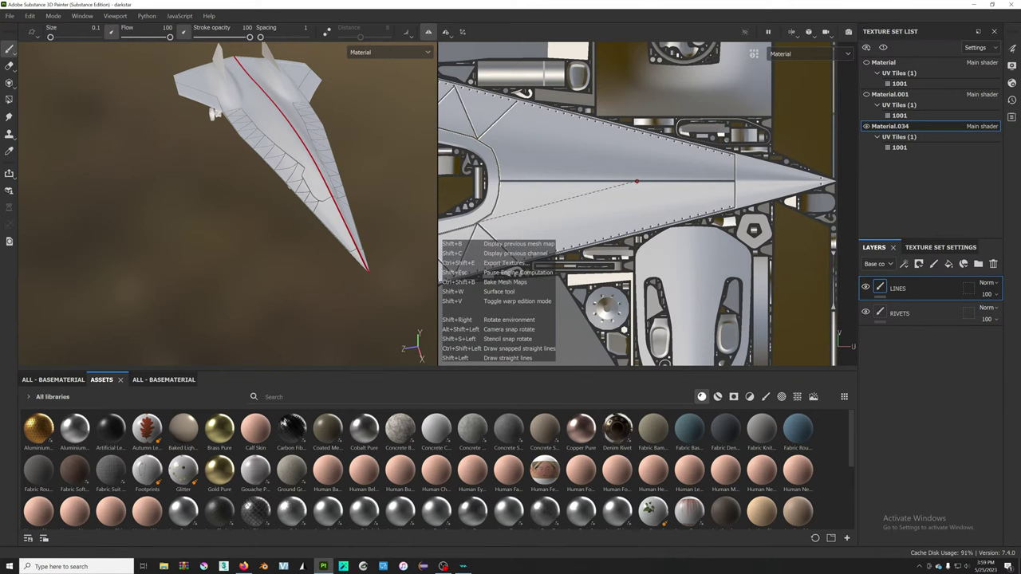
left_click(636, 181, "shift")
scroll(533, 254, "up", 2)
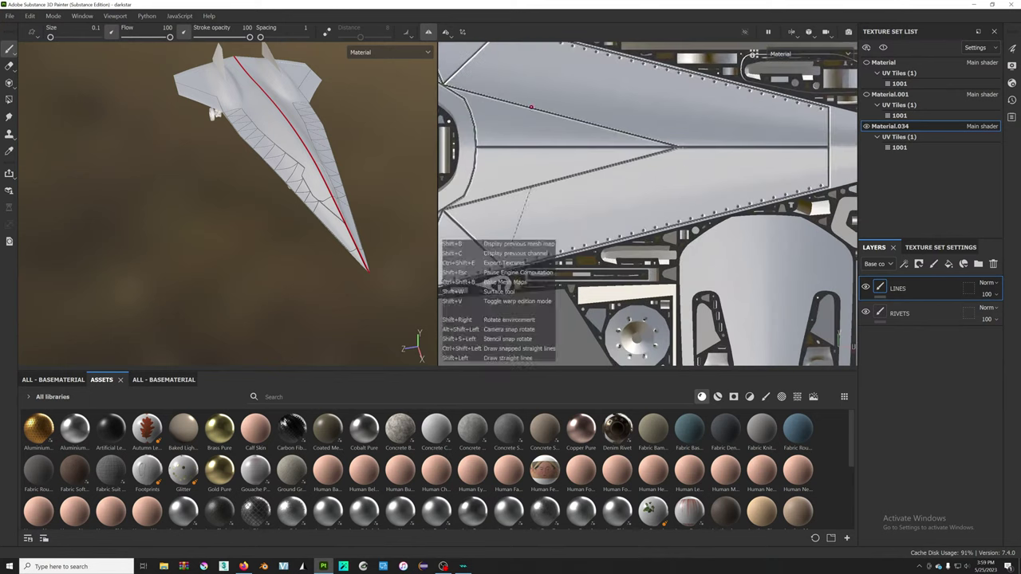
left_click(529, 106, "shift")
scroll(536, 209, "up", 2)
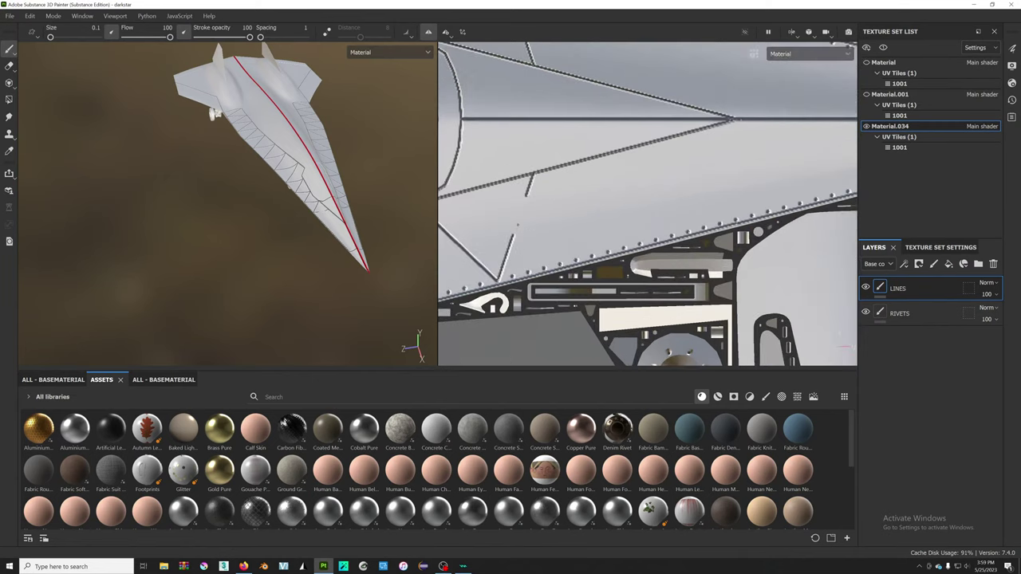
scroll(535, 212, "up", 2)
scroll(534, 212, "up", 2)
scroll(536, 209, "down", 2)
scroll(627, 189, "up", 2)
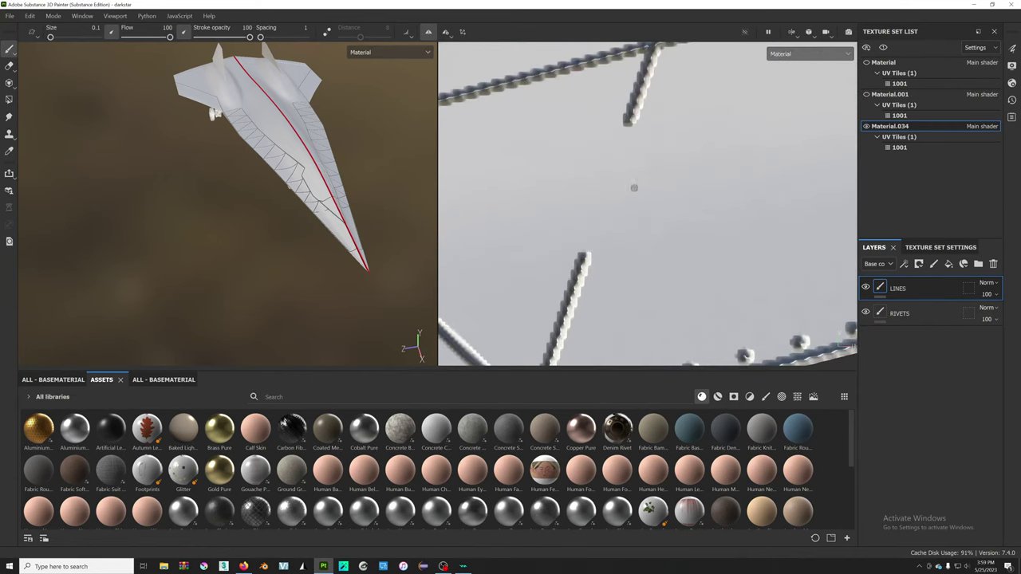
scroll(666, 182, "down", 1)
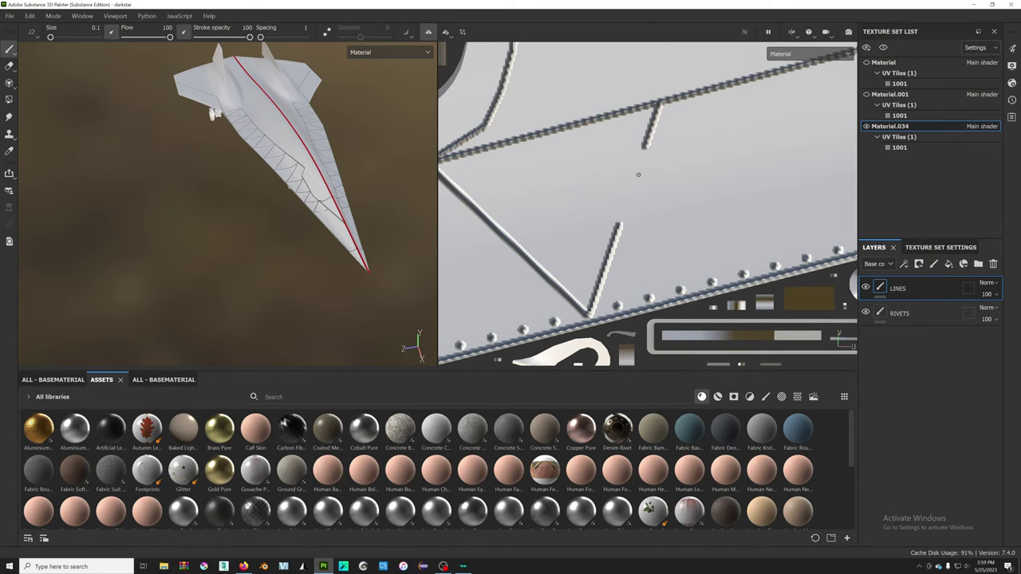
scroll(635, 178, "down", 1)
scroll(634, 178, "down", 2)
middle_click_drag(647, 146, 618, 240)
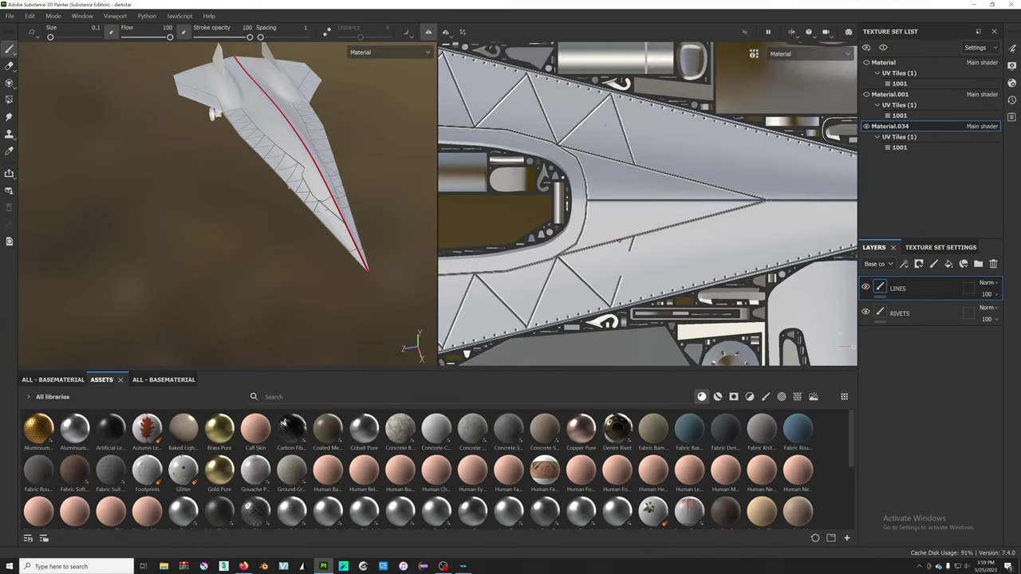
middle_click_drag(631, 201, 627, 159)
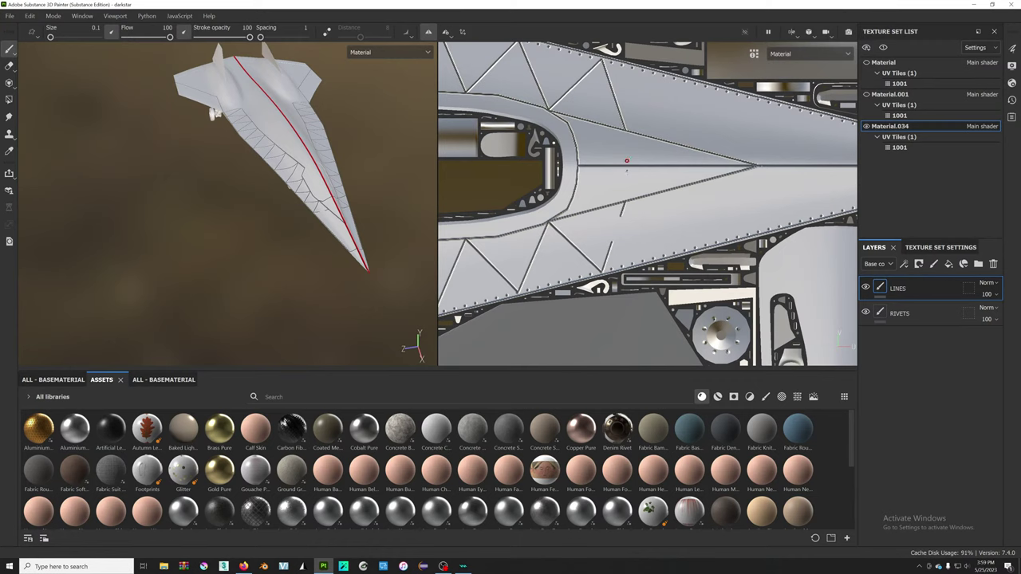
scroll(626, 160, "up", 2)
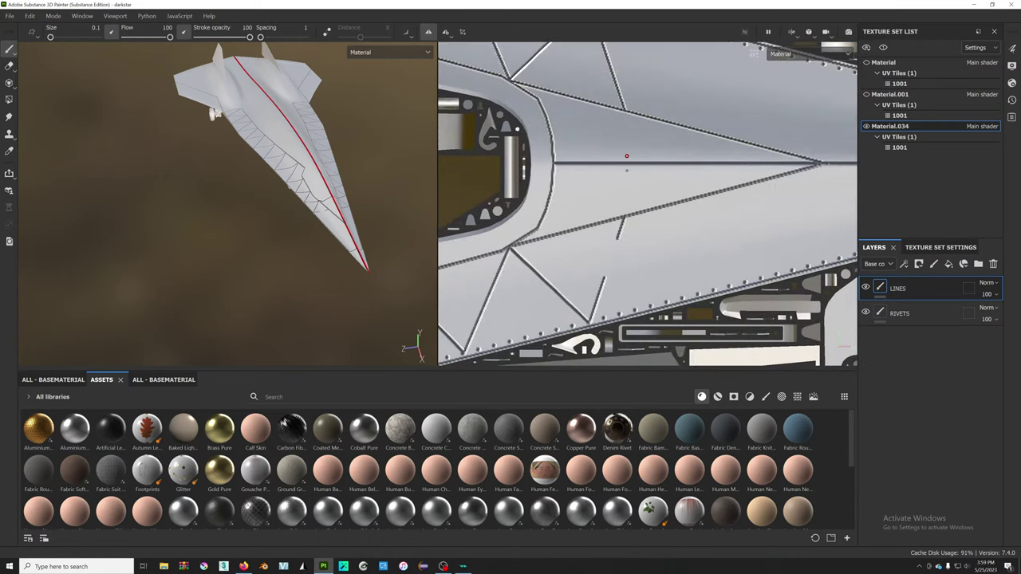
scroll(636, 95, "down", 1)
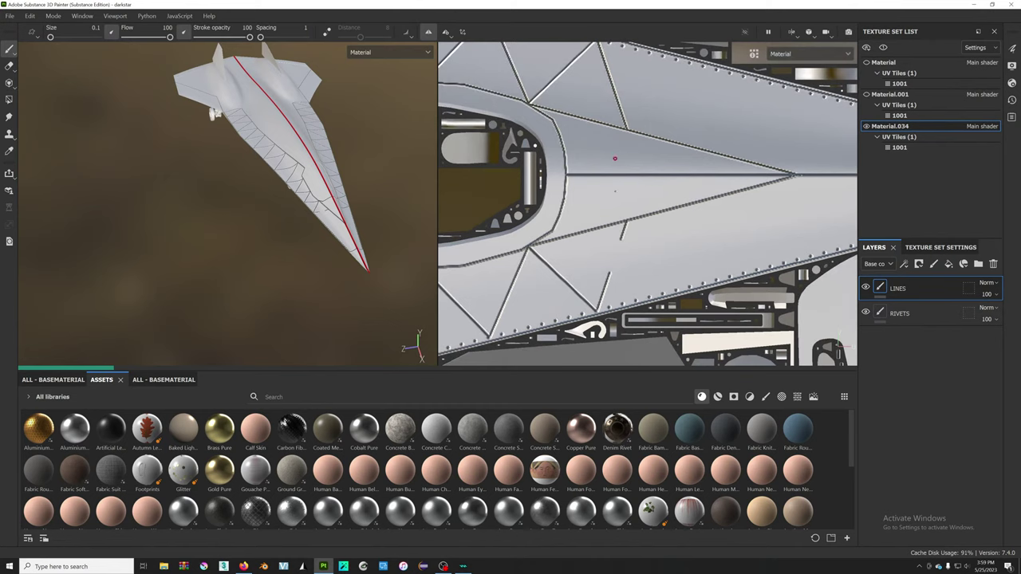
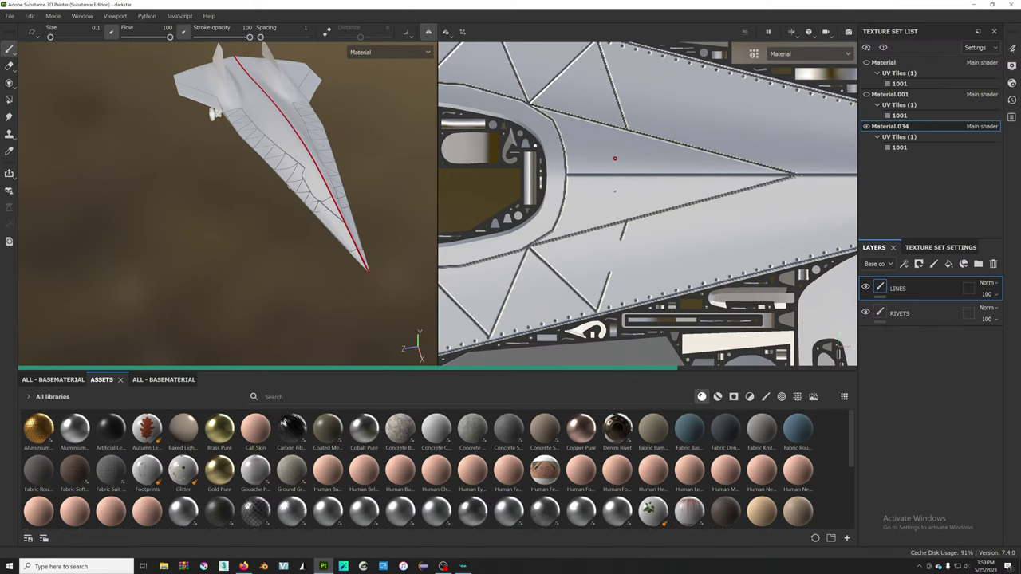
- Draw two connected straight panel lines across the spike-shaped panel on the LINES layer
scroll(616, 158, "up", 2)
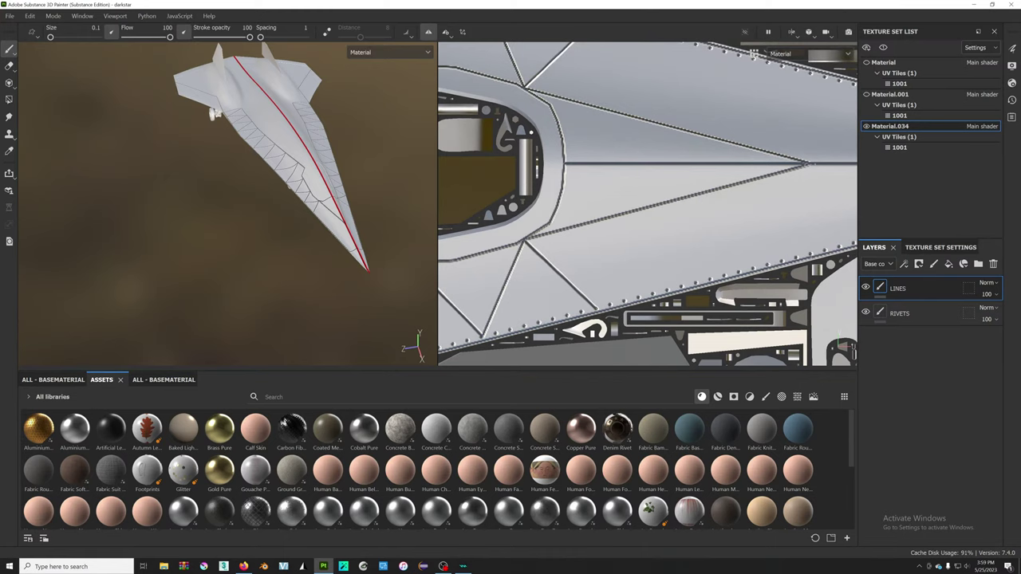
key("shift")
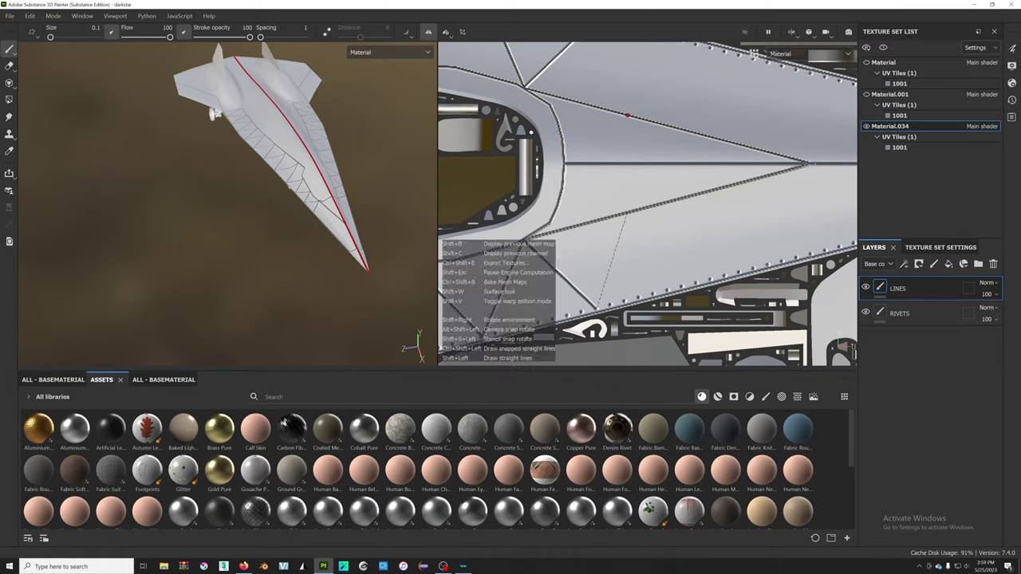
left_click(626, 213, "shift")
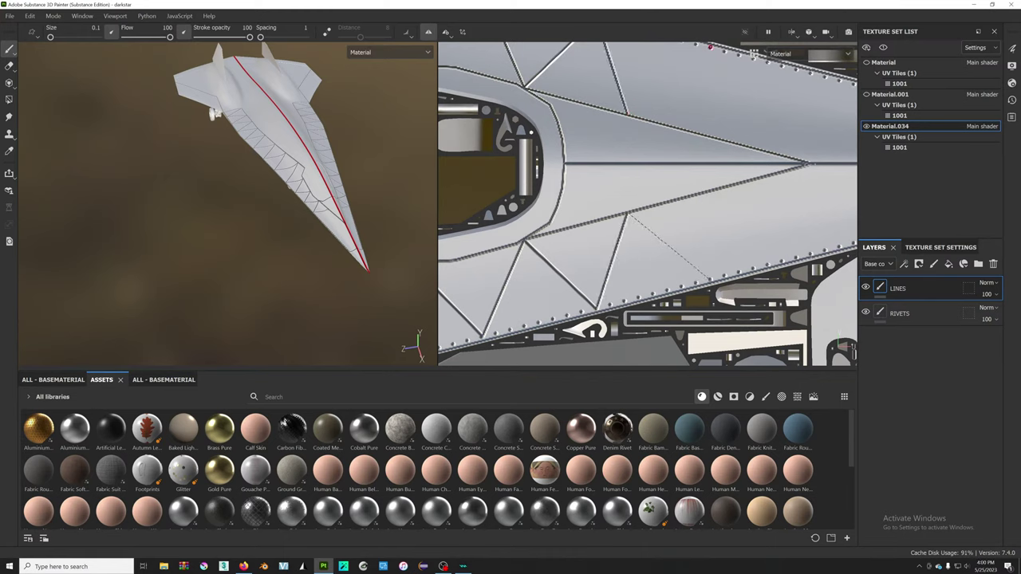
left_click(714, 279, "shift")
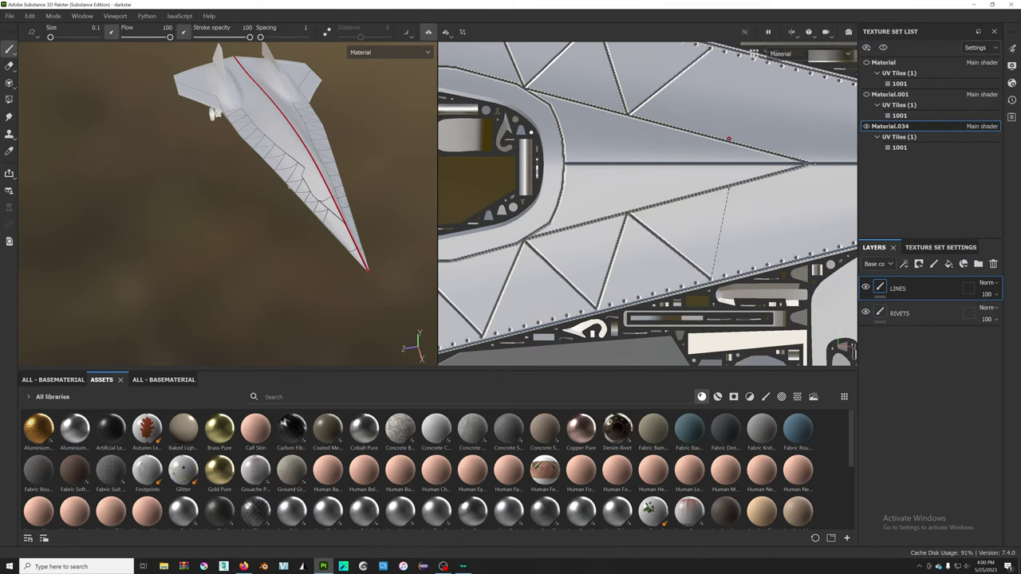
middle_click_drag(730, 140, 592, 150)
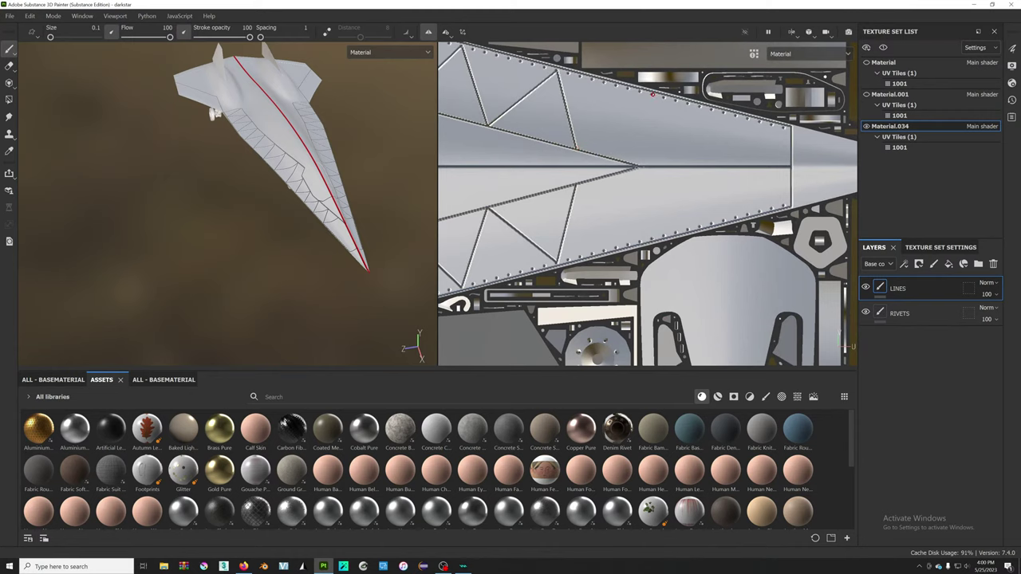
- Continue with four mirrored straight lines forming the top-and-bottom zigzag
left_click(653, 94, "shift")
left_click(680, 168, "shift")
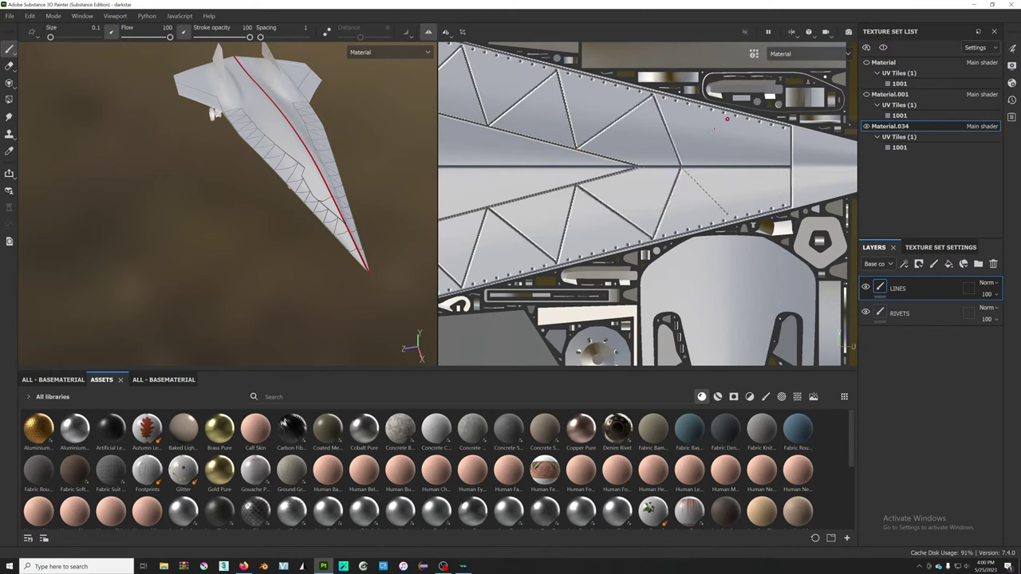
left_click(736, 116, "shift")
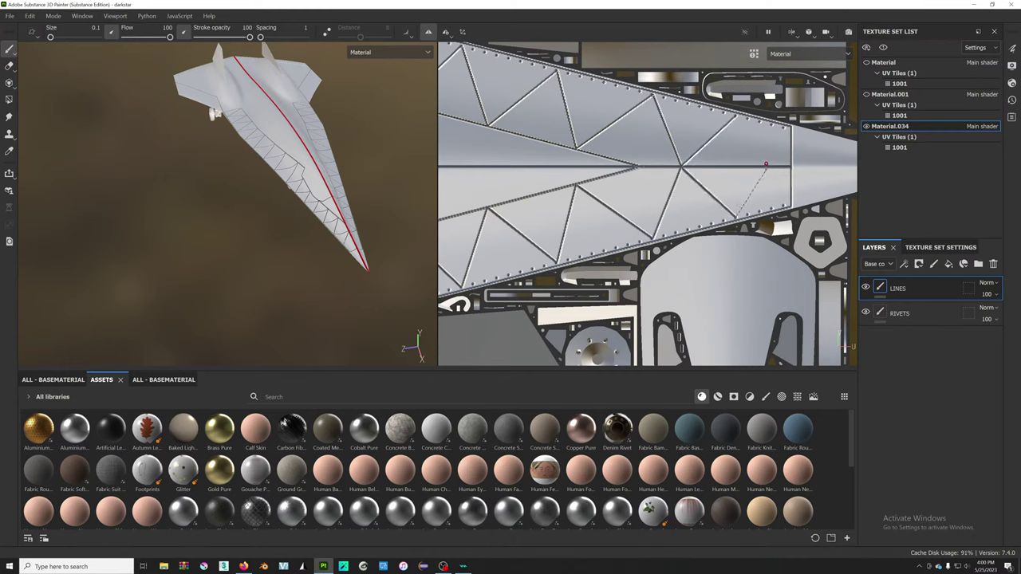
left_click(755, 165, "shift")
scroll(774, 132, "up", 2)
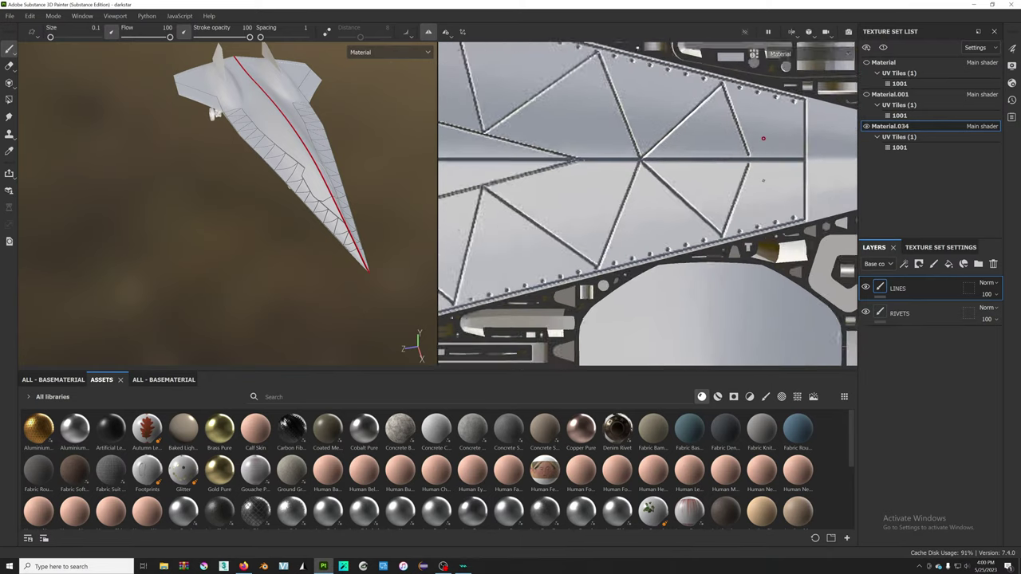
scroll(762, 136, "up", 2)
scroll(733, 136, "up", 2)
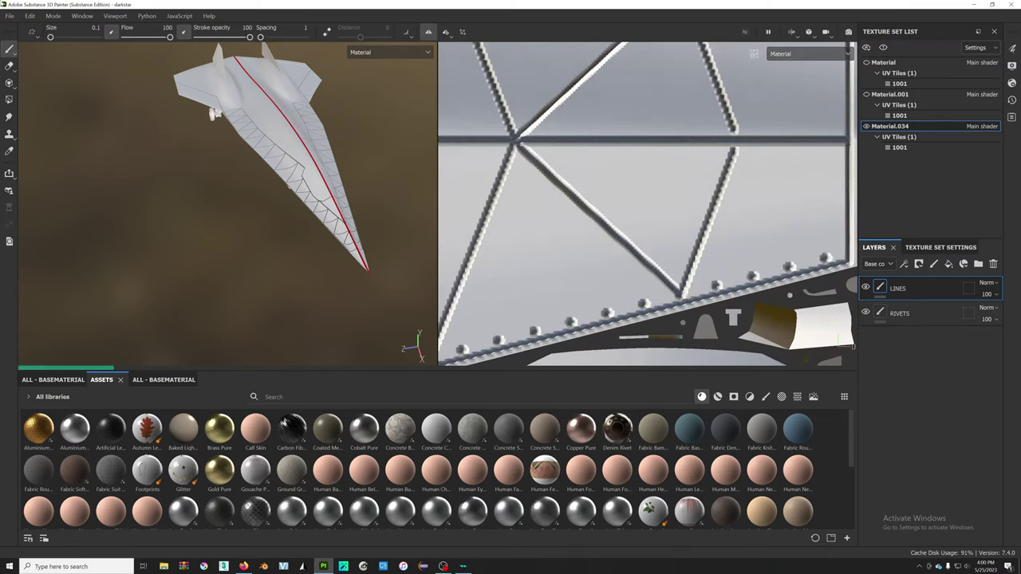
left_click(8, 16)
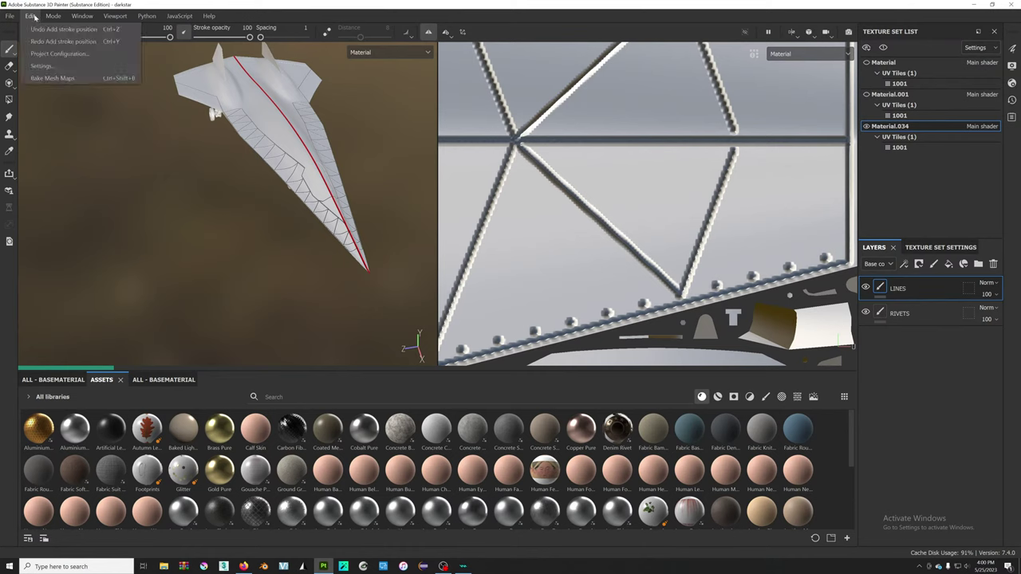
- Raise the General Local cache budget from 2000 to 4000 MB and confirm with OK
left_click(42, 66)
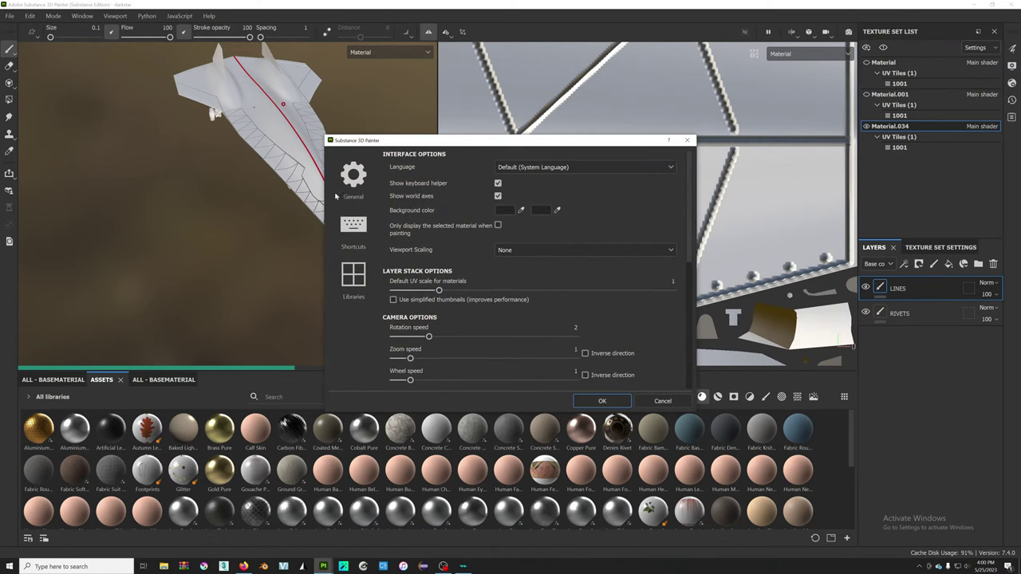
left_click(353, 178)
scroll(429, 231, "down", 10)
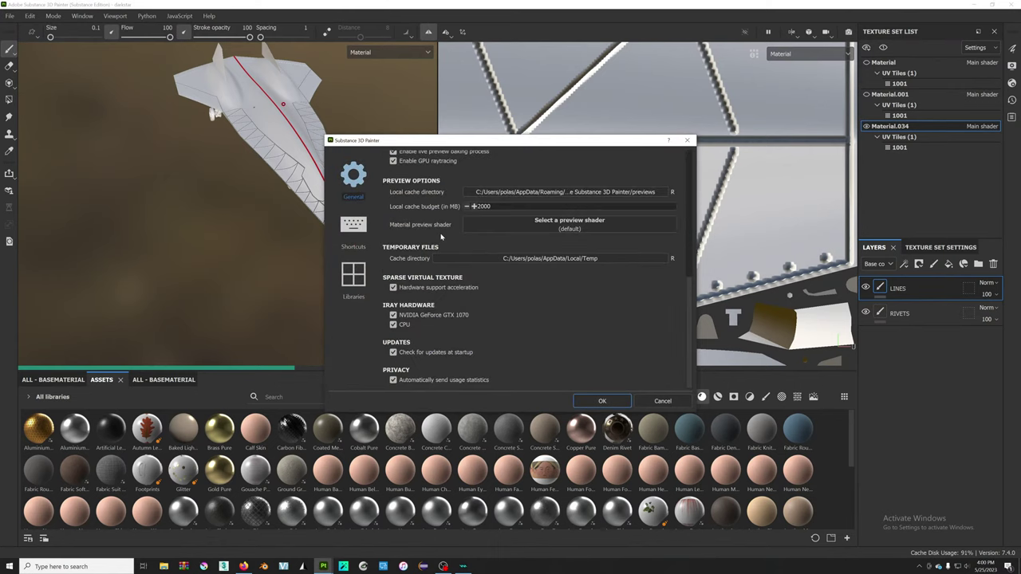
left_click(486, 207)
type("4000")
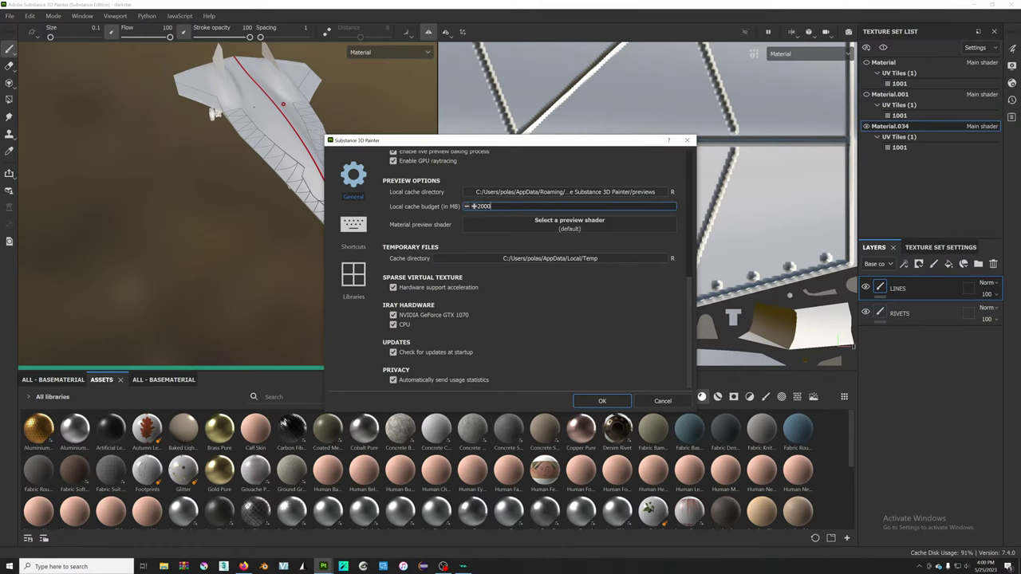
left_click(602, 400)
scroll(547, 118, "up", 3)
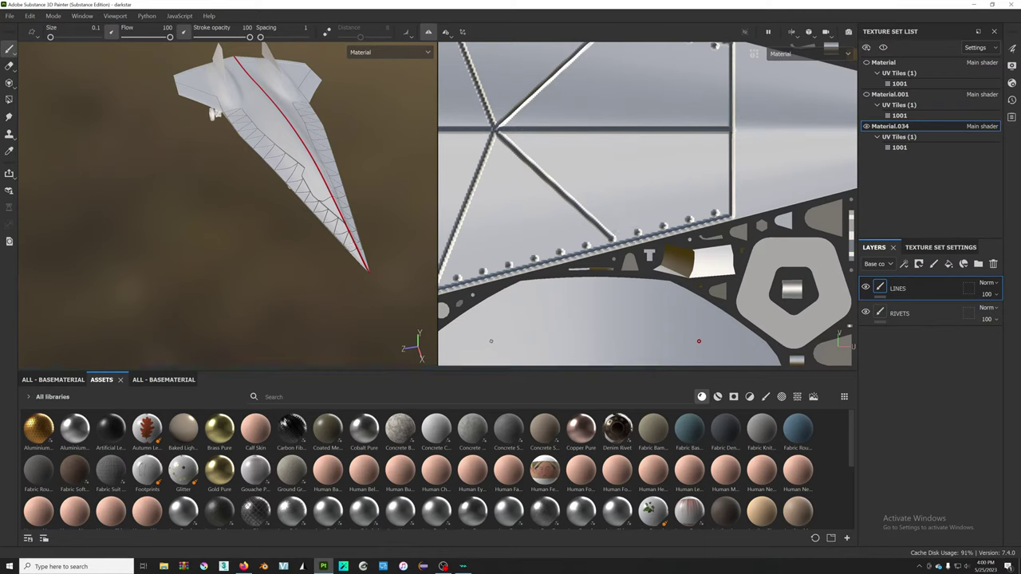
- Draw a straight line up to the panel edge to close the spike panel
scroll(459, 223, "up", 1)
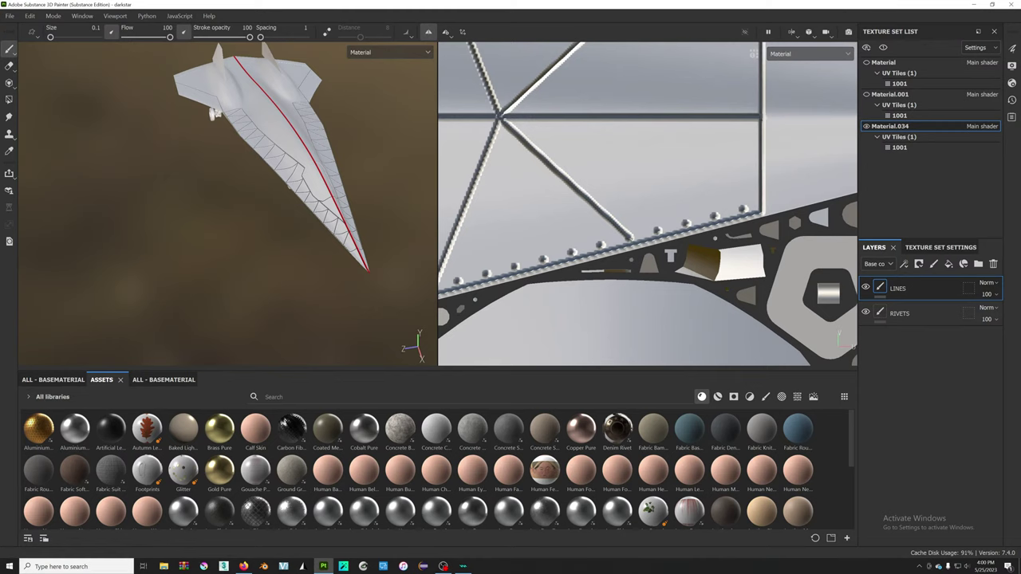
key("shift")
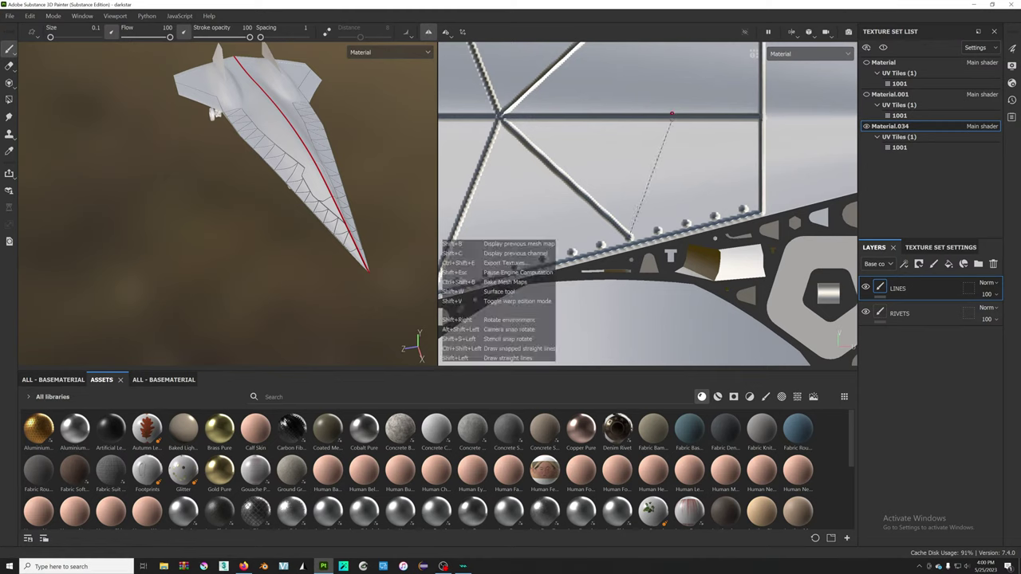
left_click(672, 113, "shift")
scroll(757, 112, "down", 3)
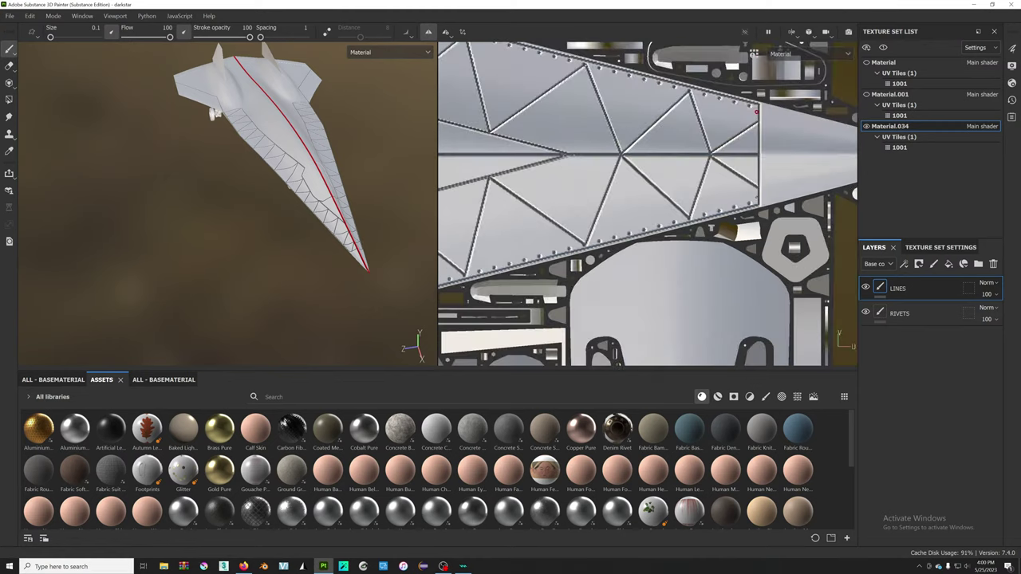
scroll(756, 112, "up", 1)
- Zoom in on the truss cutout and paint a straight lower-edge line for a new panel
left_click_drag(332, 226, 287, 155, "alt")
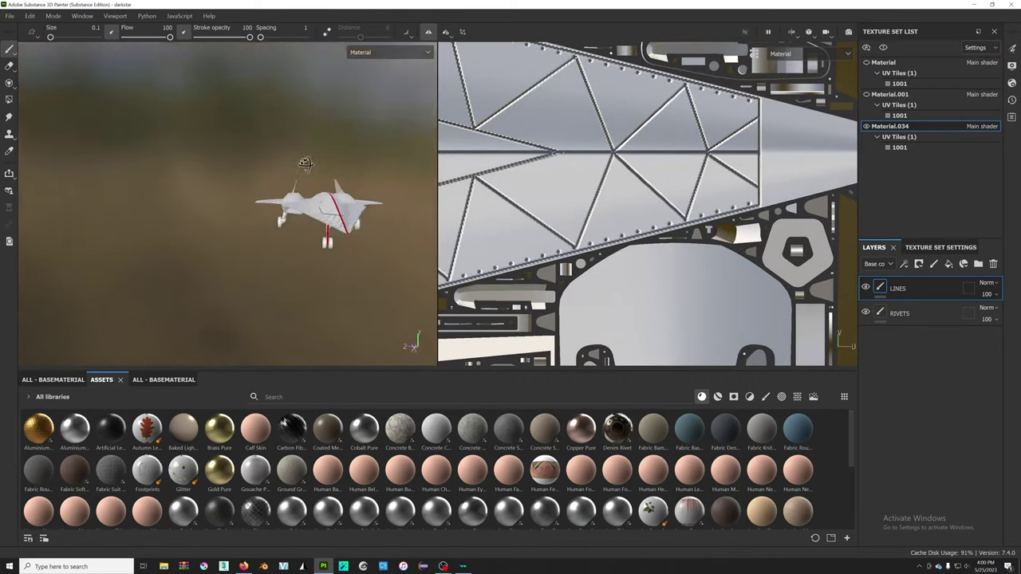
scroll(296, 179, "up", 3)
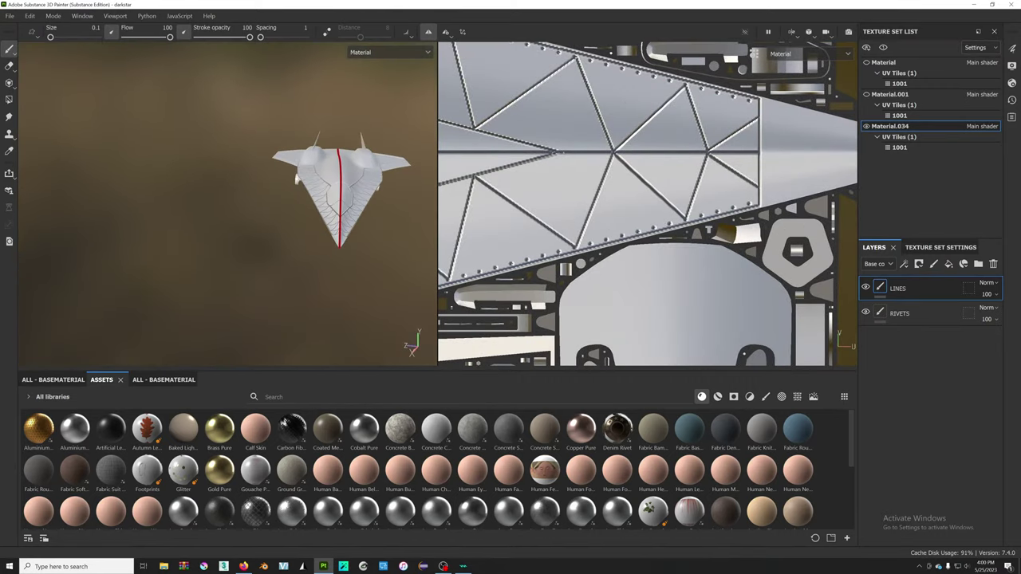
scroll(718, 130, "down", 1)
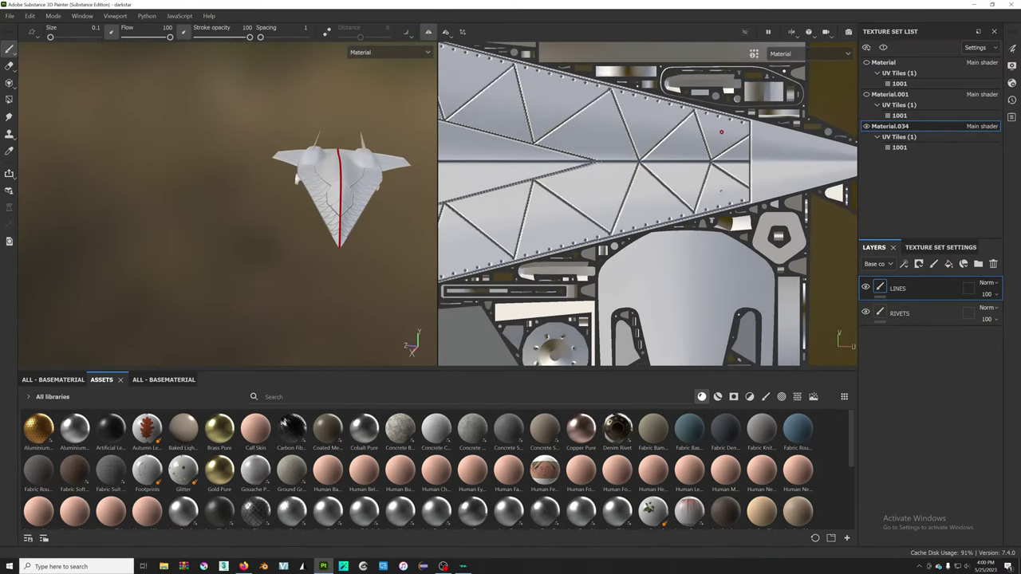
scroll(663, 178, "down", 1)
scroll(663, 178, "down", 1)
scroll(562, 209, "down", 2)
scroll(562, 210, "up", 2)
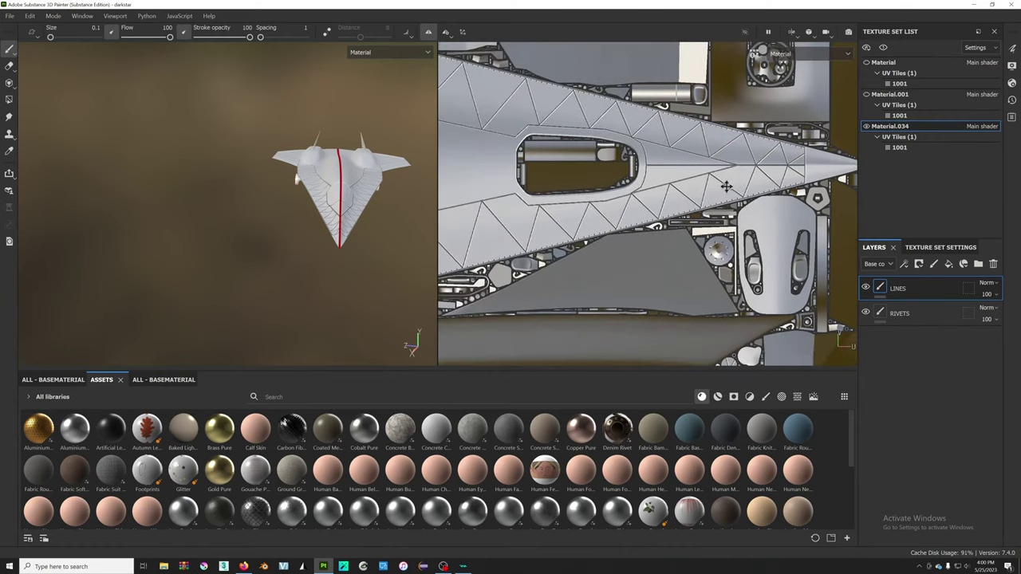
scroll(638, 210, "down", 1)
scroll(704, 211, "down", 1)
scroll(704, 212, "down", 2)
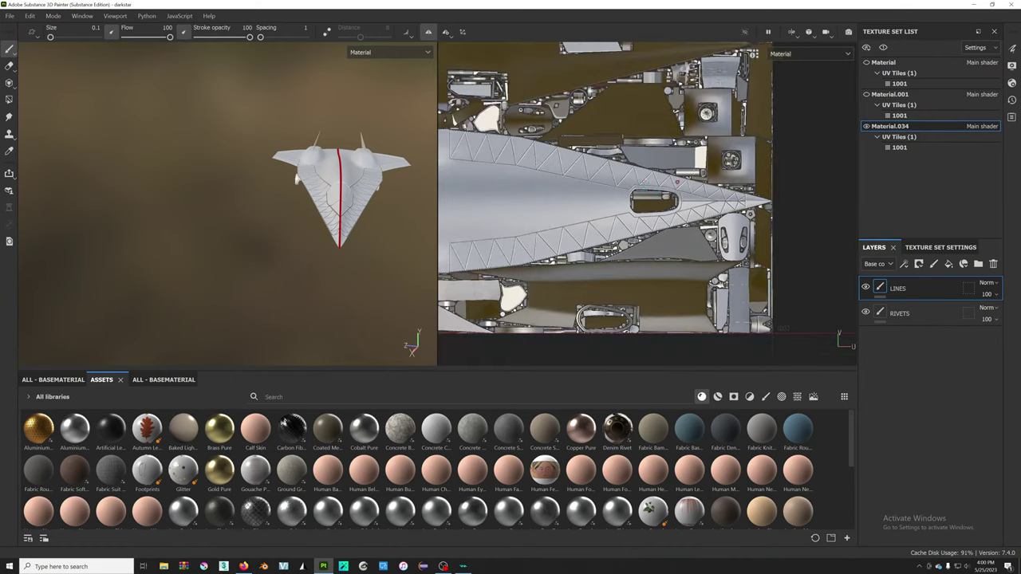
middle_click_drag(704, 211, 727, 157)
scroll(617, 126, "down", 2)
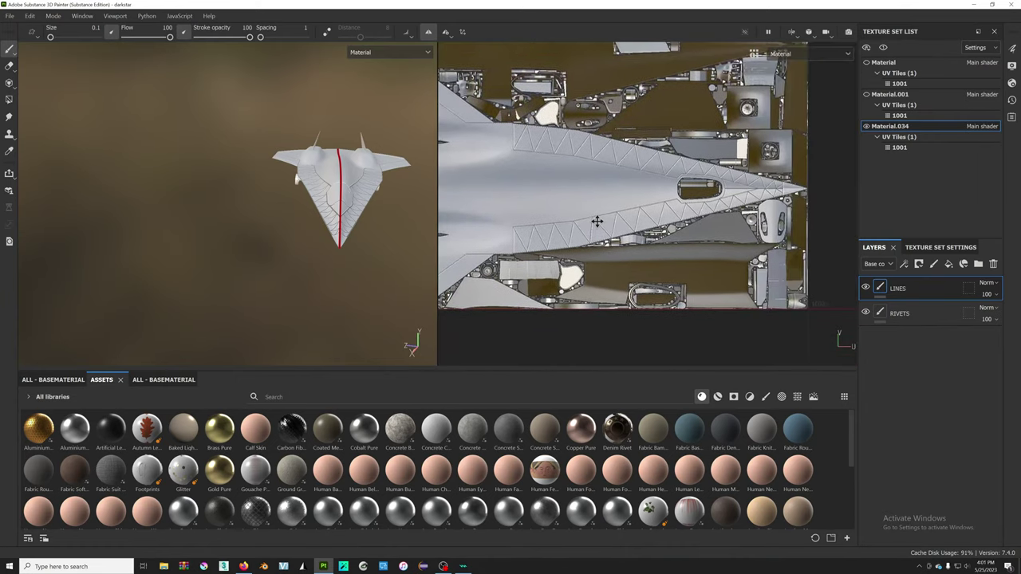
scroll(597, 221, "up", 2)
scroll(602, 250, "up", 1)
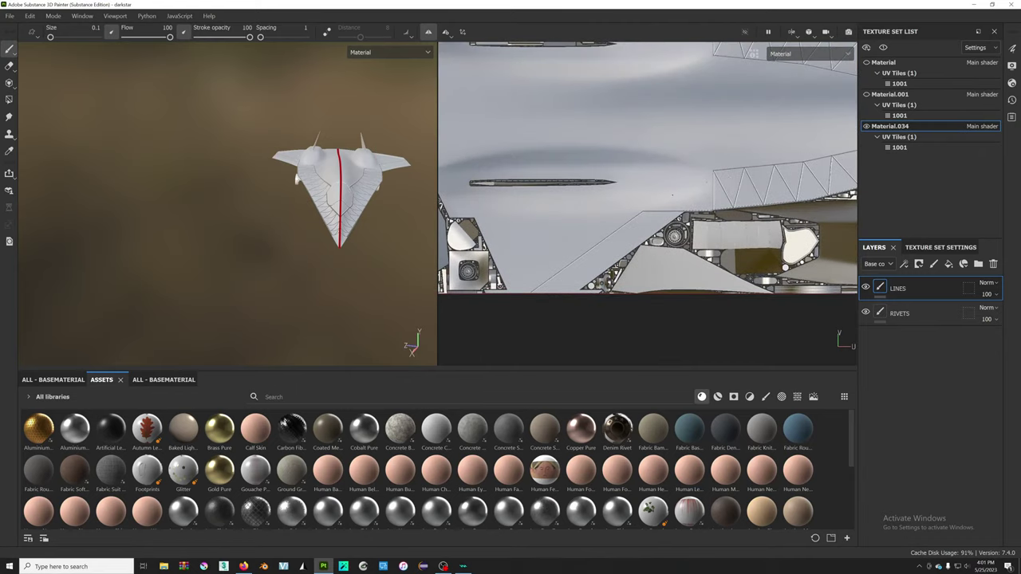
scroll(603, 250, "up", 1)
scroll(603, 250, "up", 1)
scroll(602, 250, "up", 2)
scroll(602, 250, "up", 1)
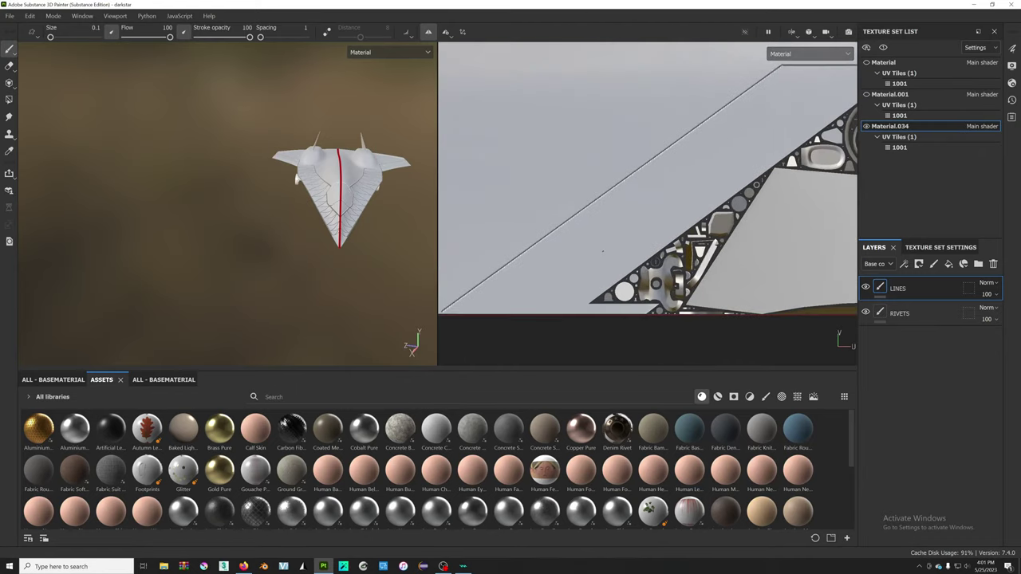
middle_click_drag(593, 251, 651, 220)
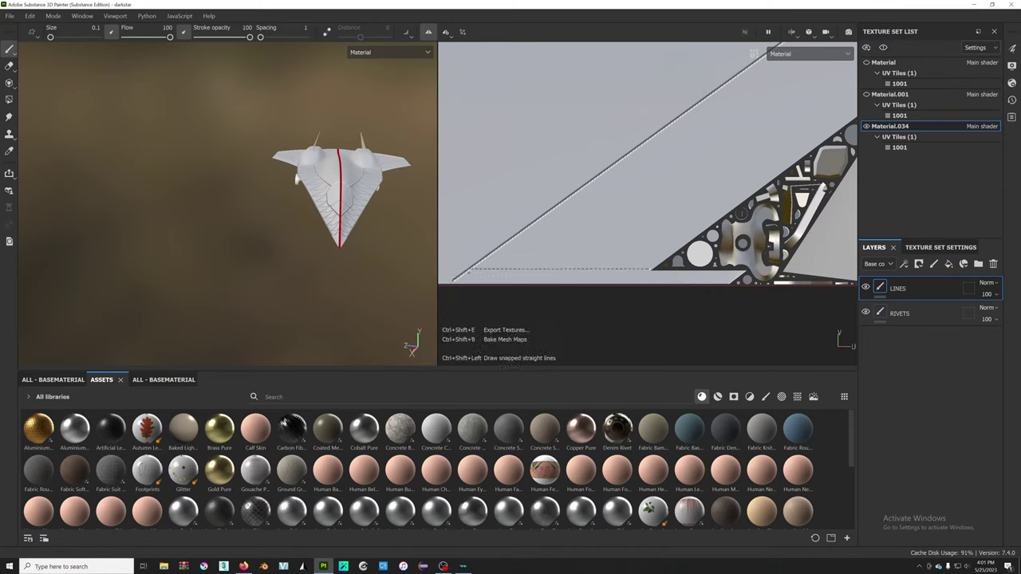
left_click(469, 271, "ctrl+shift")
- Add an upward line and a horizontal line closing the triangular panel beside the cutout
middle_click_drag(647, 235, 567, 259)
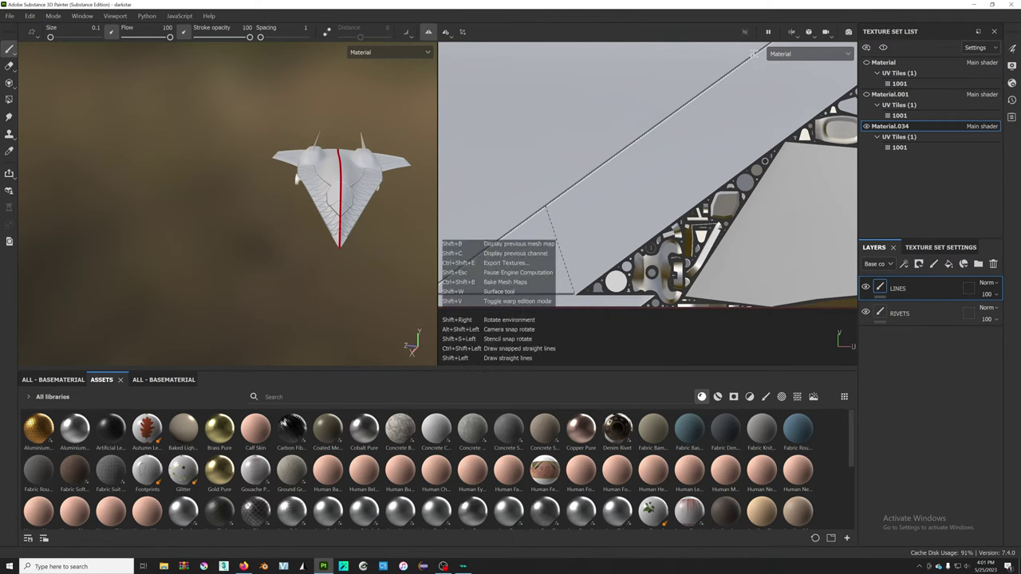
left_click(546, 207, "shift")
left_click(692, 205, "shift")
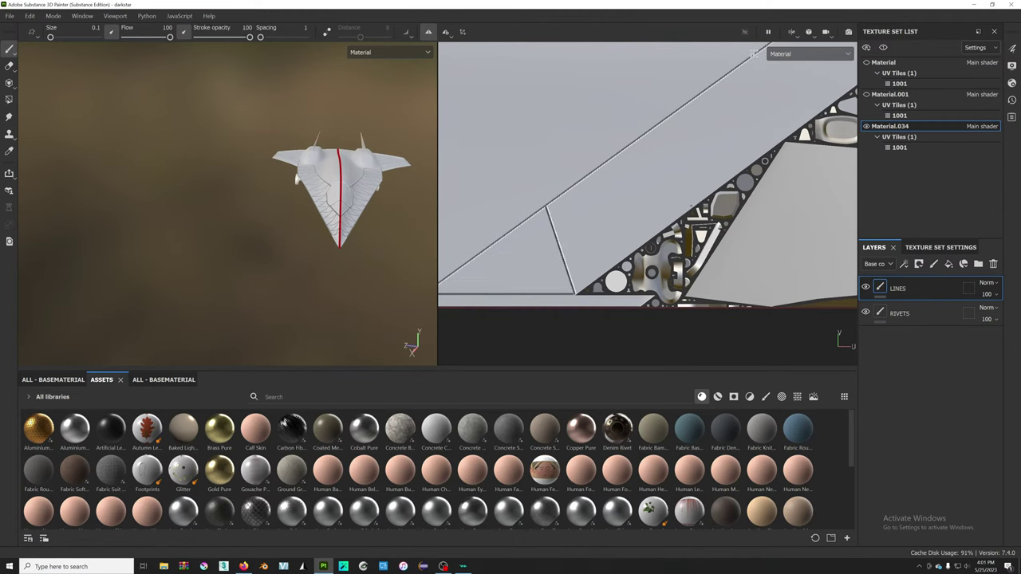
scroll(651, 207, "down", 1)
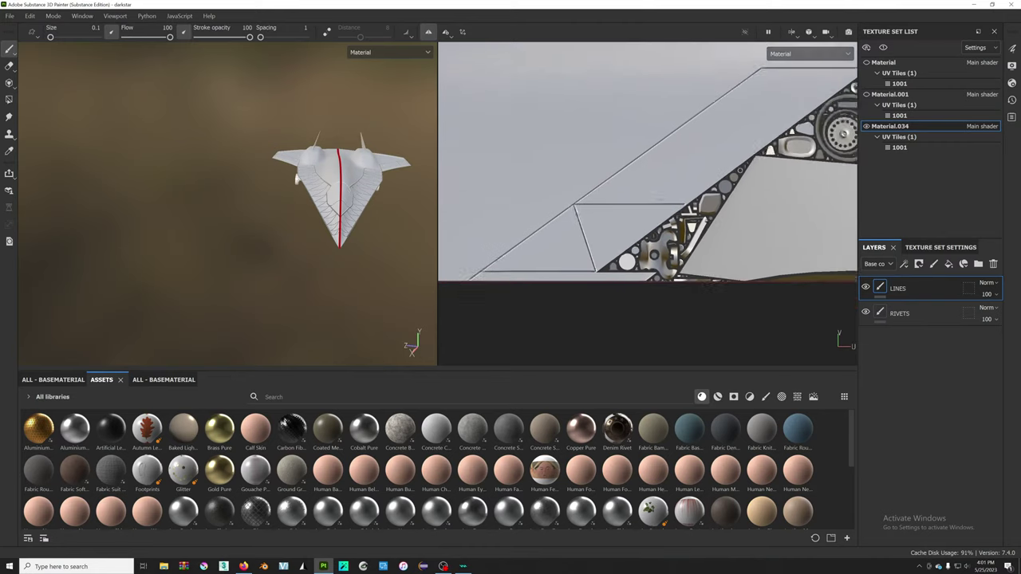
scroll(650, 207, "down", 1)
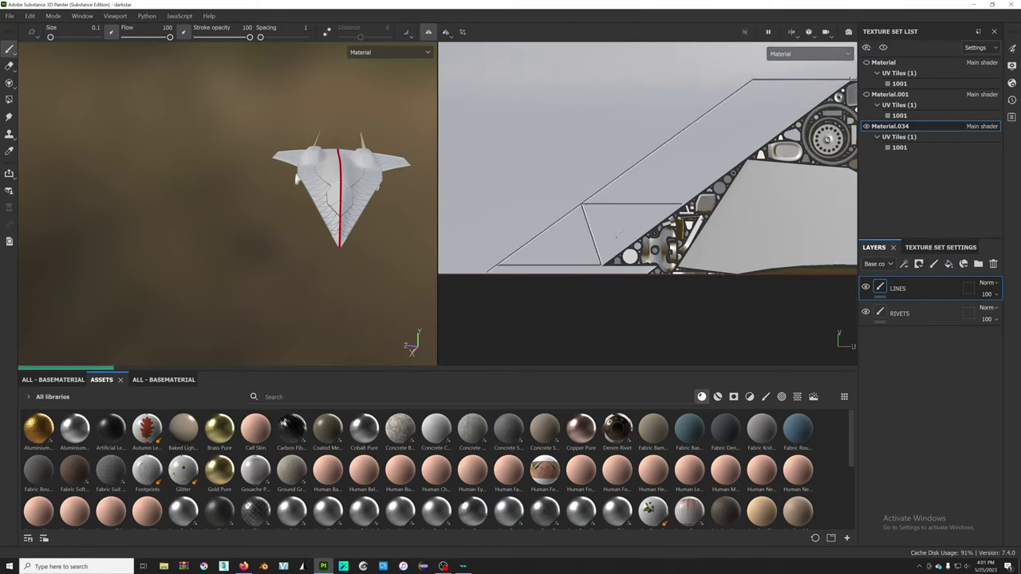
scroll(616, 236, "up", 1)
scroll(616, 237, "up", 1)
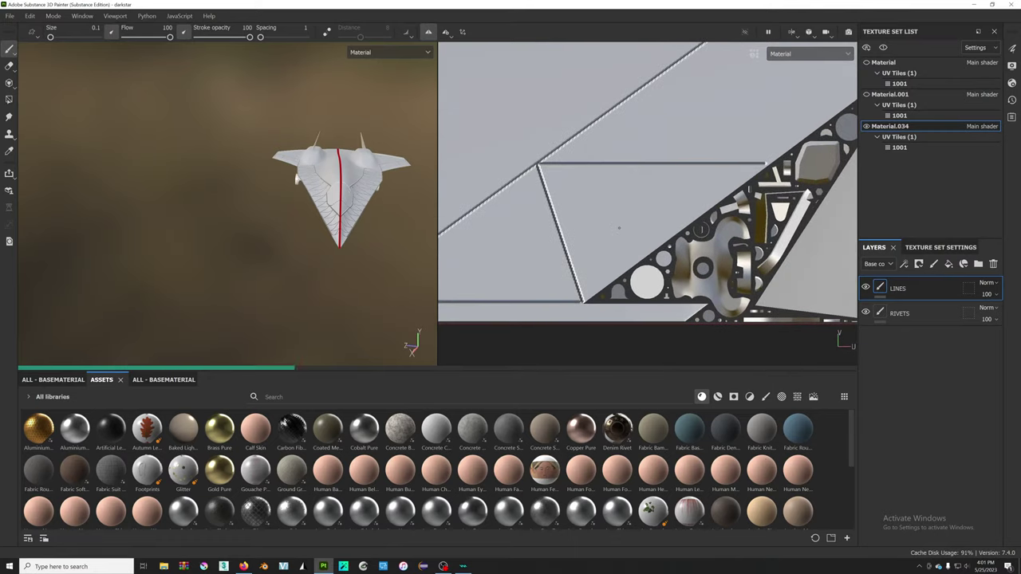
scroll(619, 228, "up", 1)
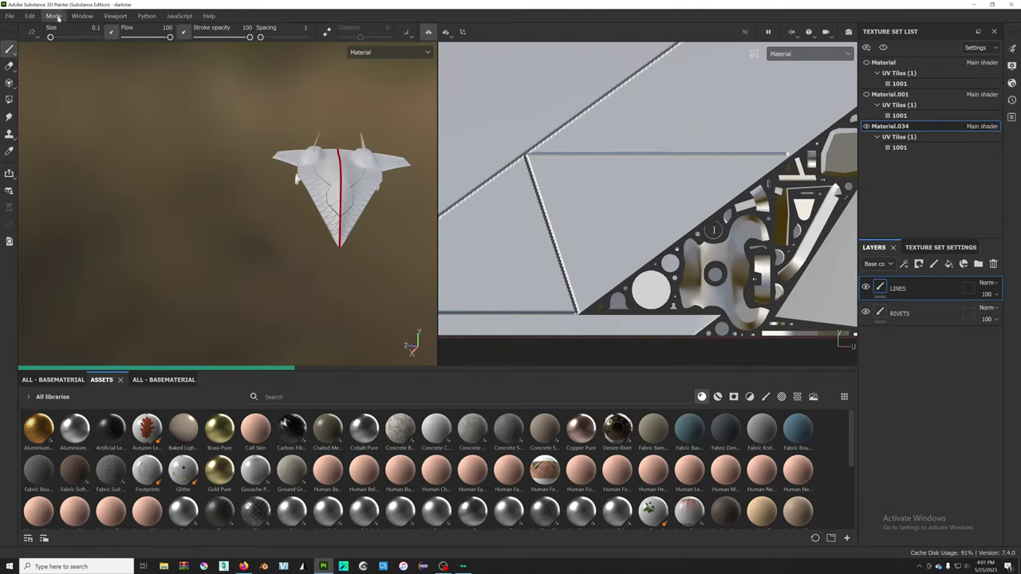
- Check the Shortcuts and Libraries pages, then set General Local cache budget to 6000 MB and click OK
left_click(30, 16)
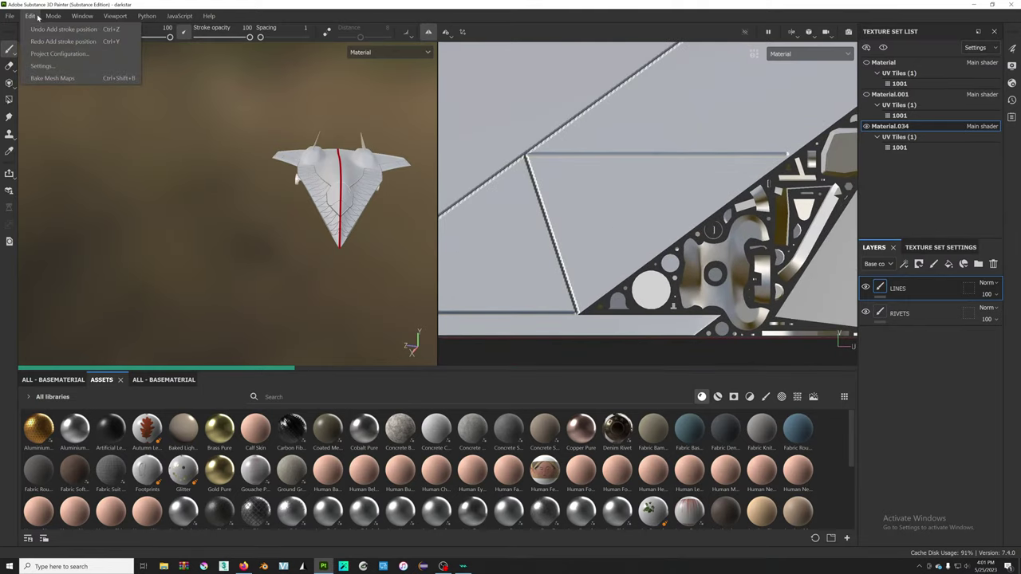
left_click(40, 66)
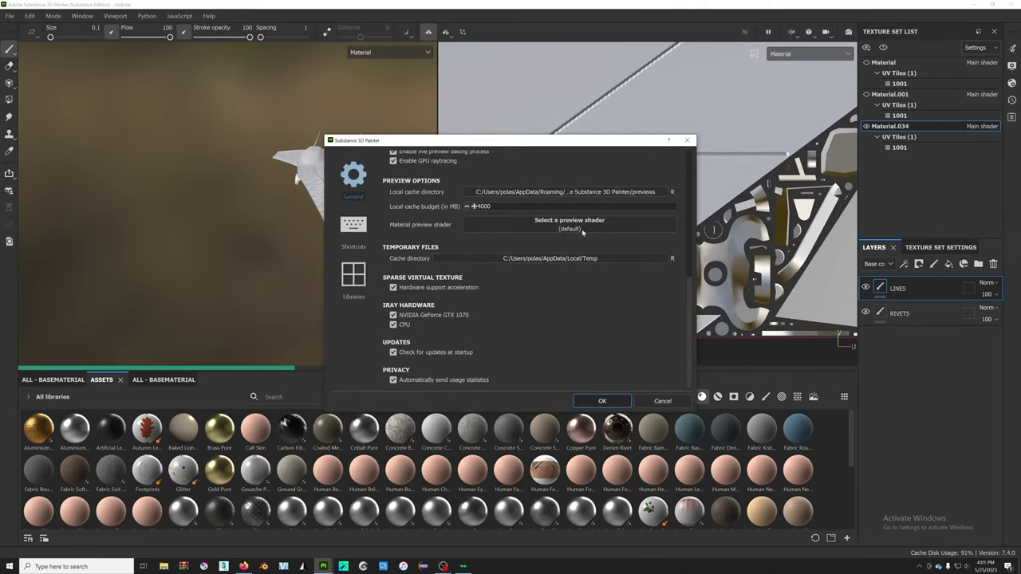
left_click(362, 228)
left_click(358, 274)
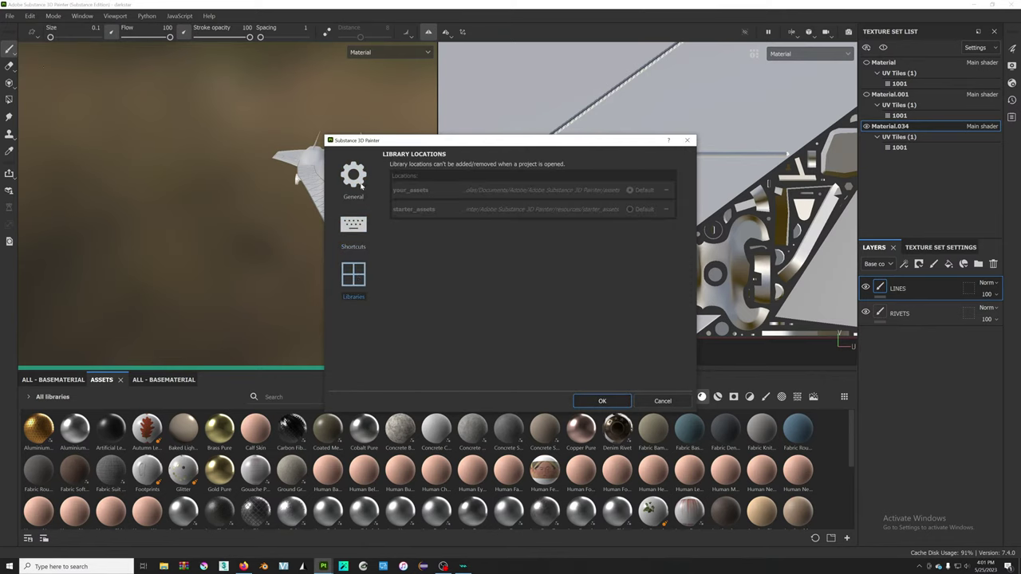
left_click(355, 172)
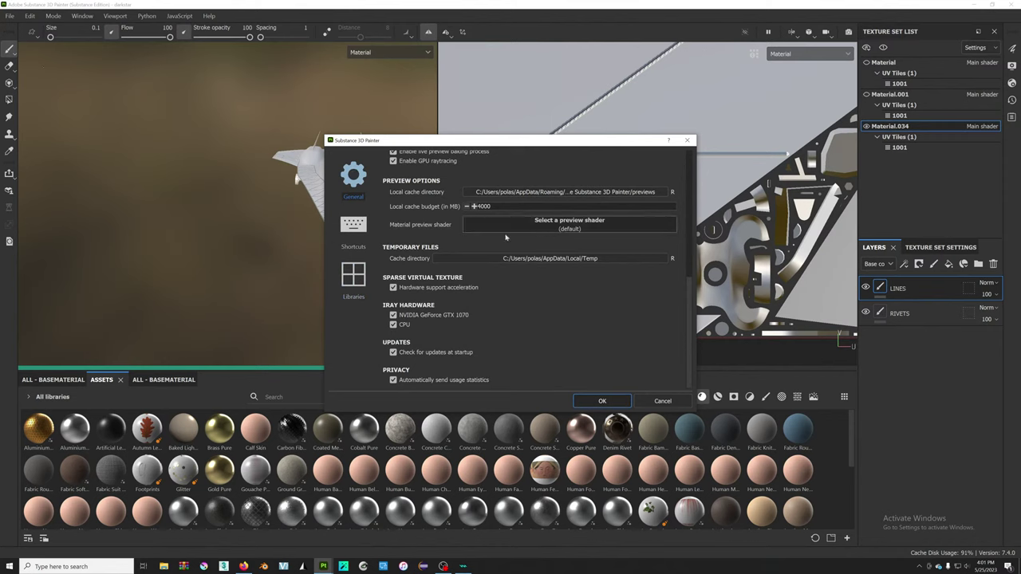
scroll(457, 238, "up", 10)
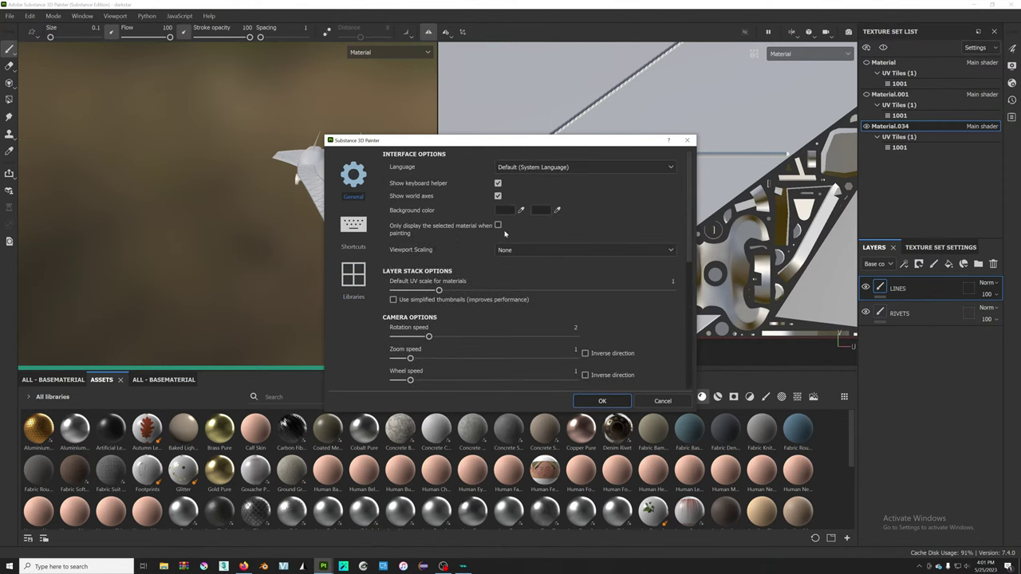
scroll(506, 233, "down", 3)
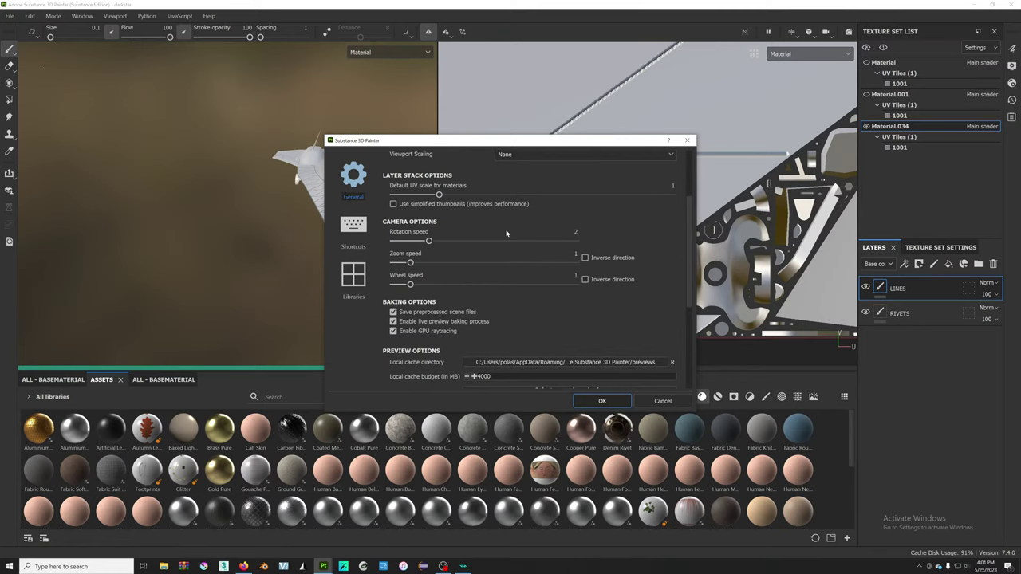
scroll(467, 313, "down", 3)
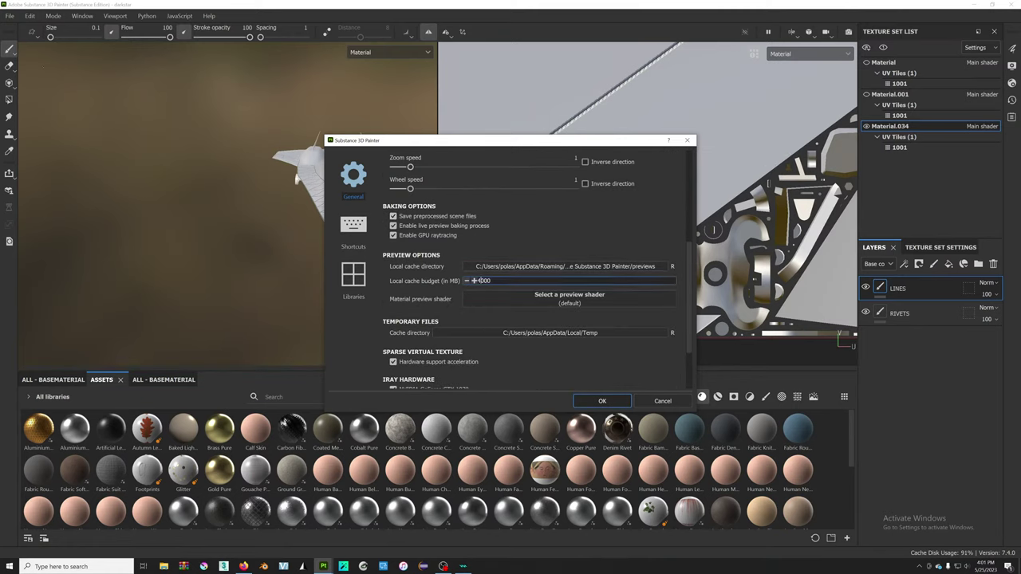
left_click(478, 280)
scroll(437, 316, "down", 2)
type("6000")
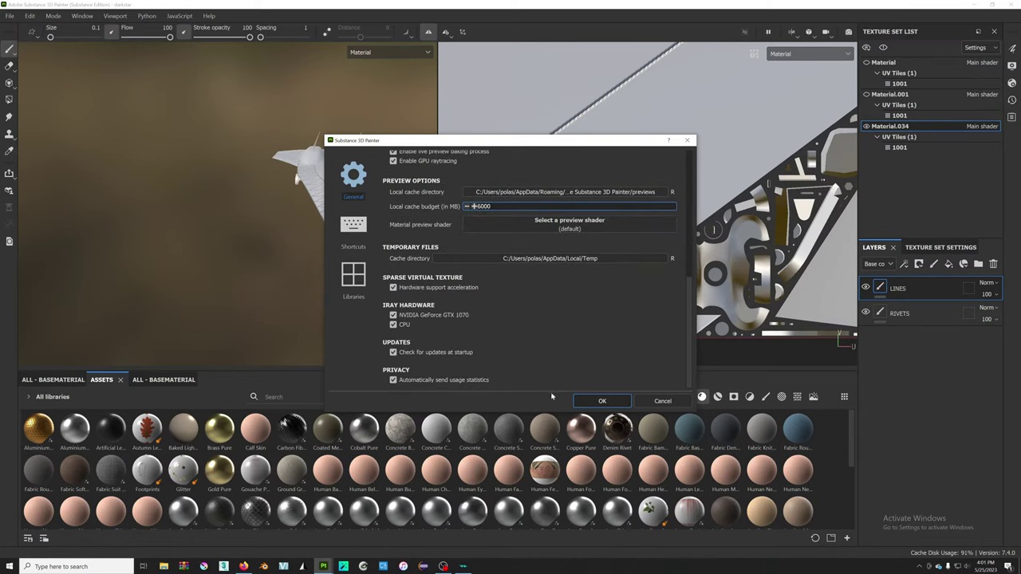
left_click(602, 400)
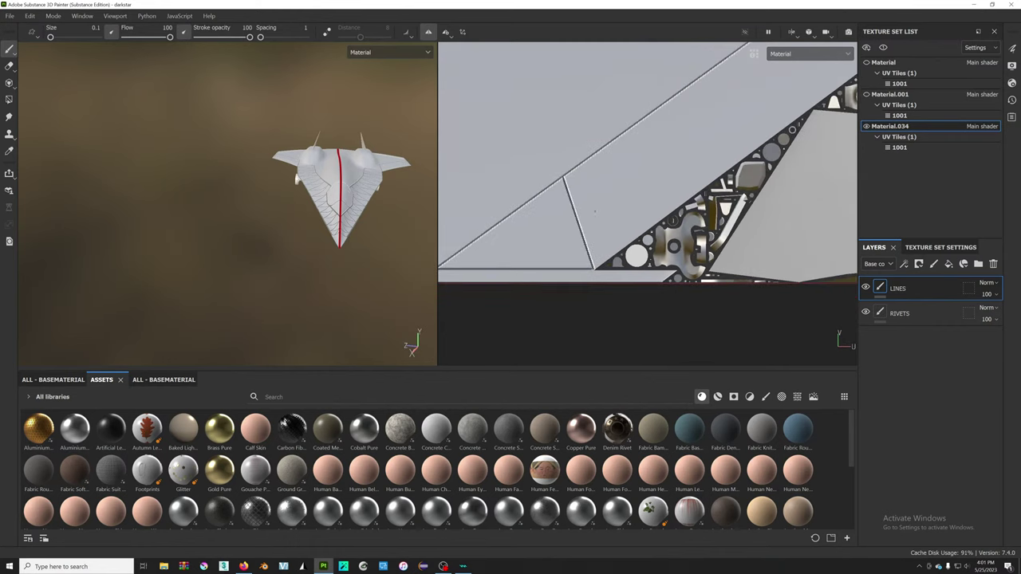
scroll(590, 253, "up", 2)
scroll(623, 253, "up", 1)
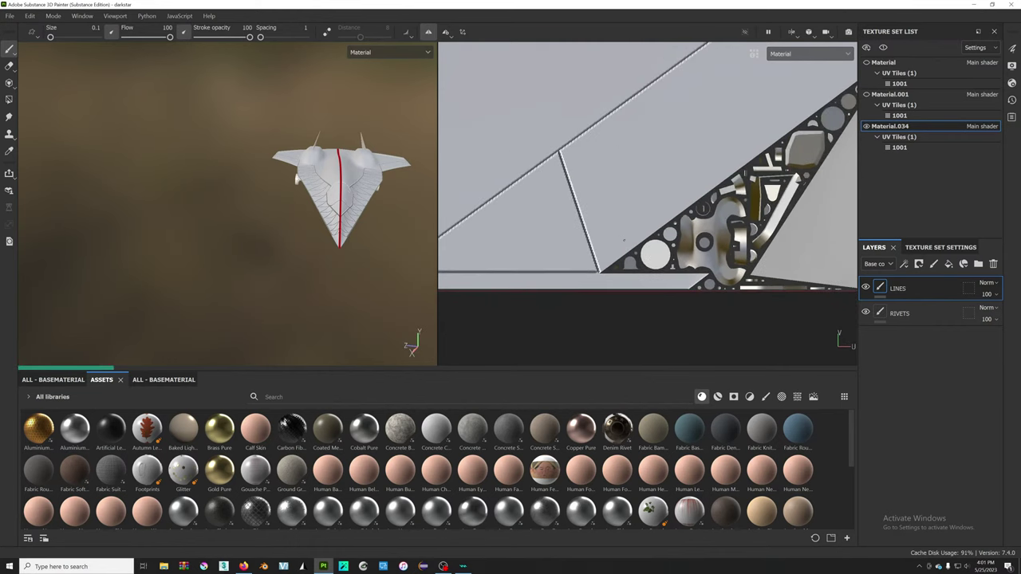
middle_click_drag(624, 239, 618, 240)
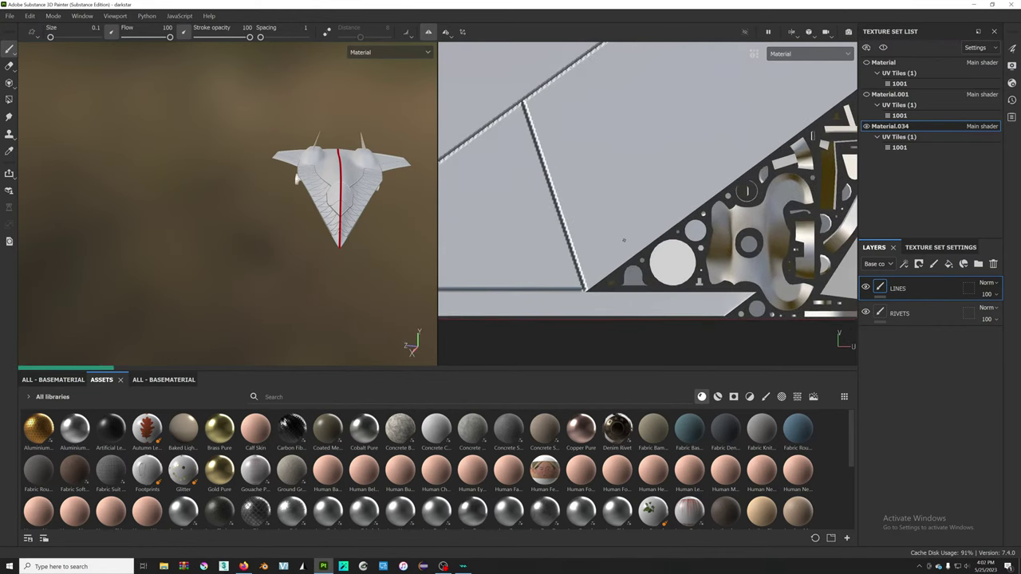
scroll(618, 276, "up", 2)
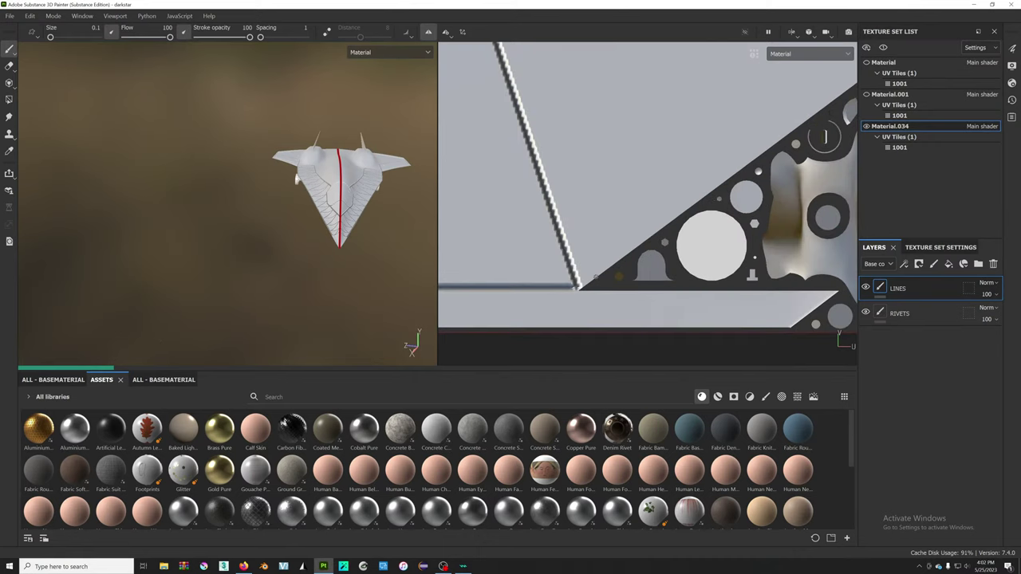
scroll(588, 278, "down", 1)
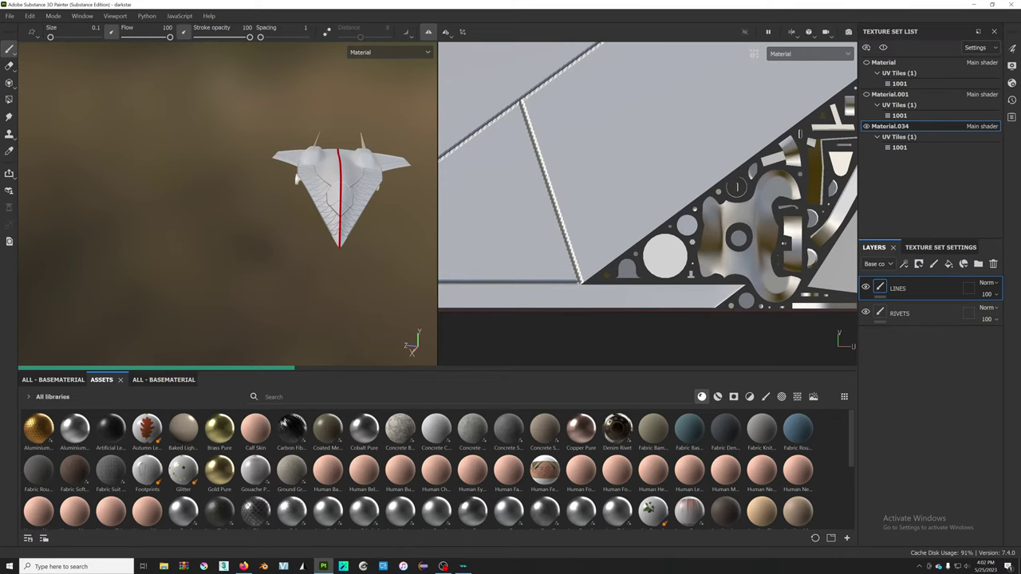
- In Display Settings, set Anisotropic Filtering to Low (2spp) instead of Medium (4spp)
left_click(1012, 84)
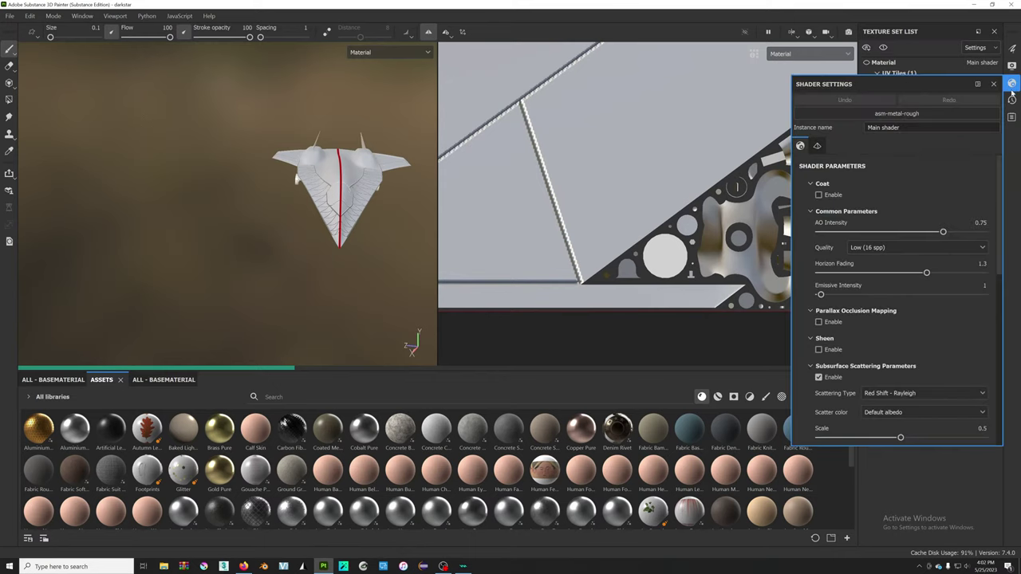
left_click(1012, 100)
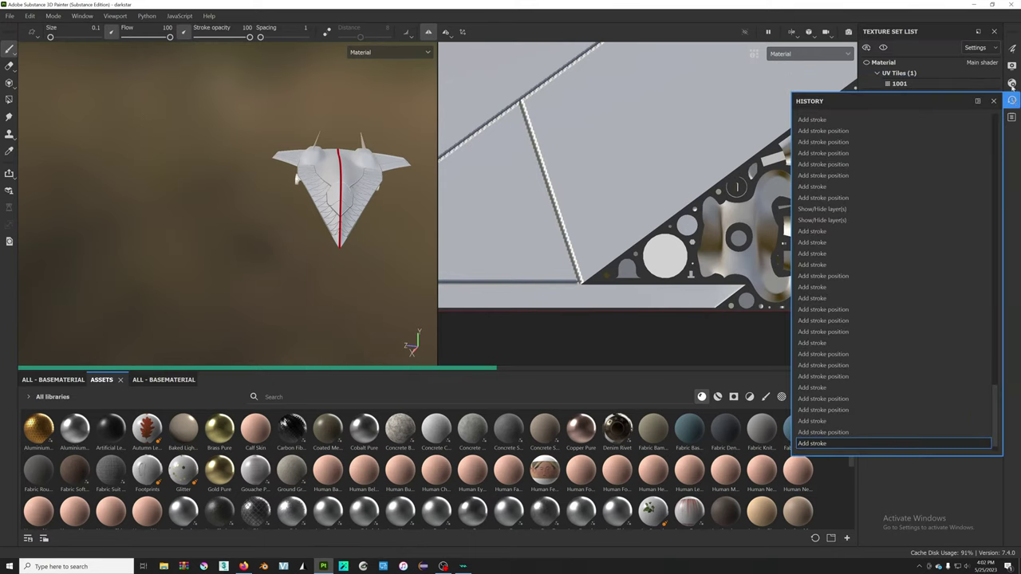
left_click(1012, 83)
left_click(1011, 66)
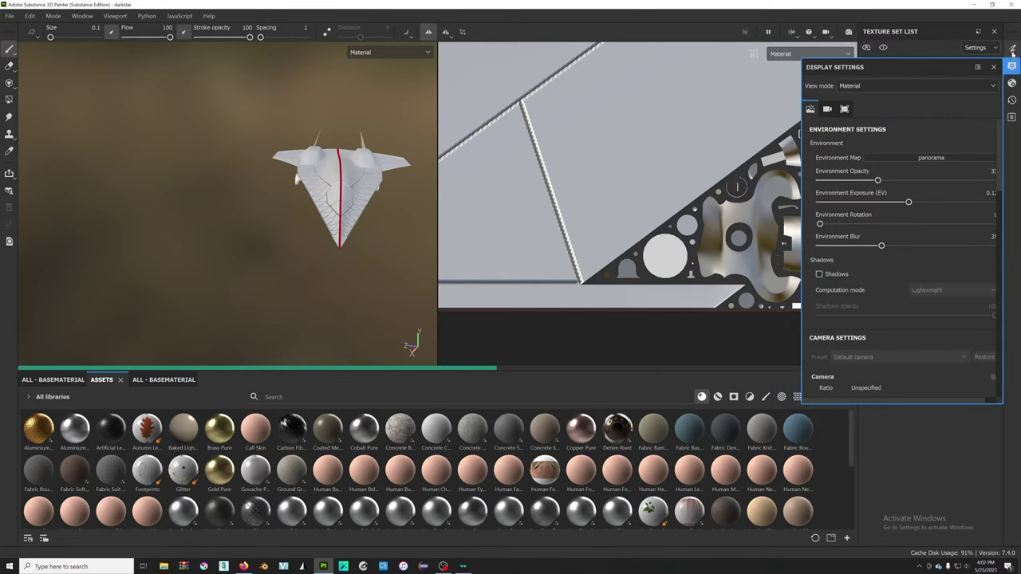
scroll(919, 309, "down", 5)
scroll(919, 309, "down", 5)
scroll(918, 305, "down", 3)
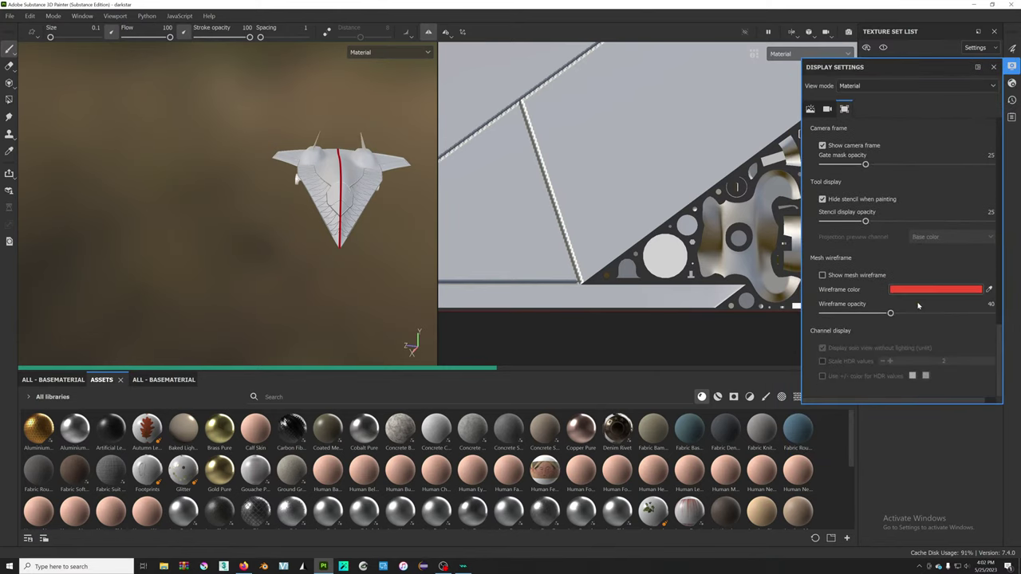
scroll(918, 305, "up", 2)
left_click(926, 188)
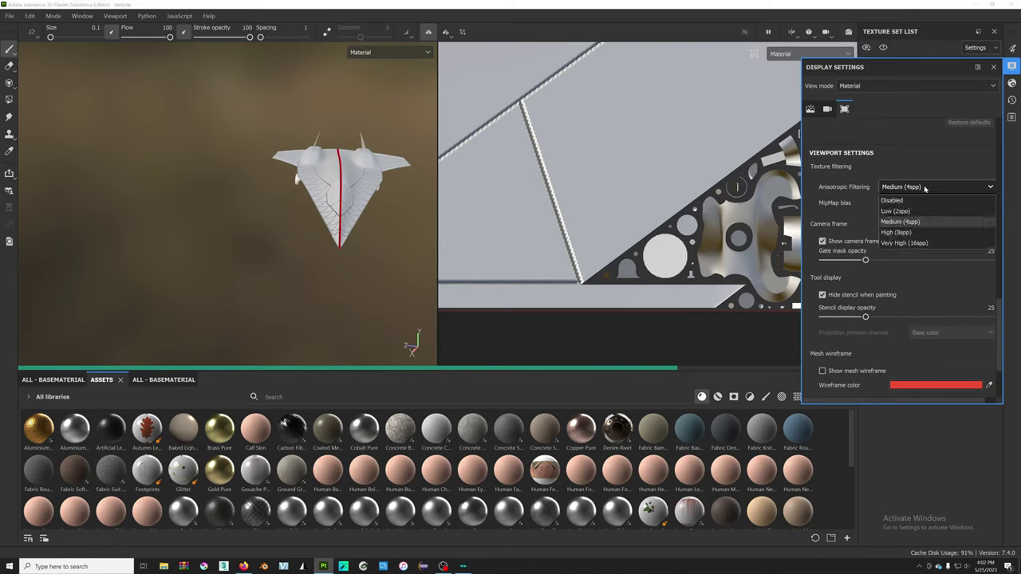
left_click(915, 213)
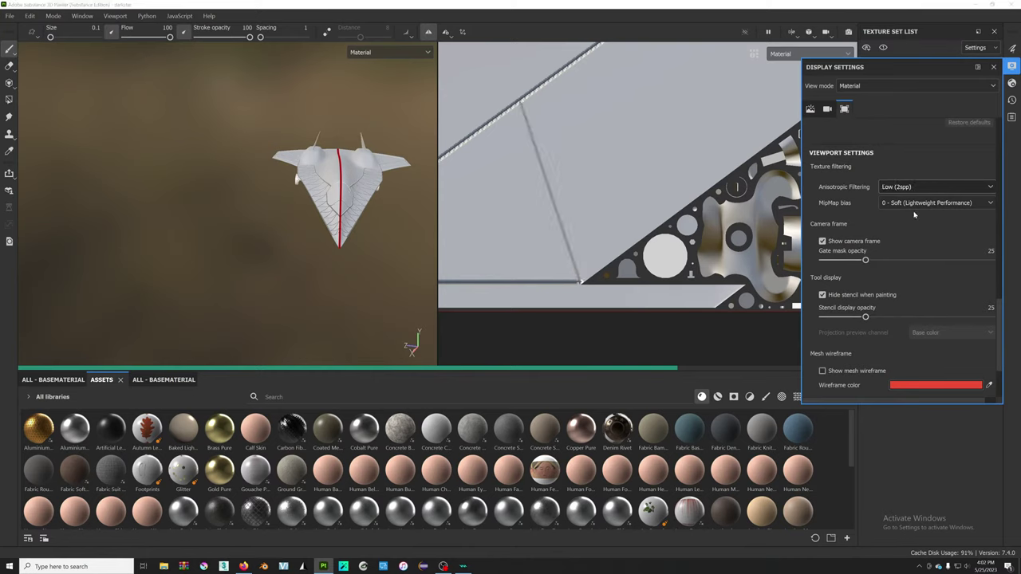
left_click(917, 187)
left_click(911, 222)
left_click(912, 192)
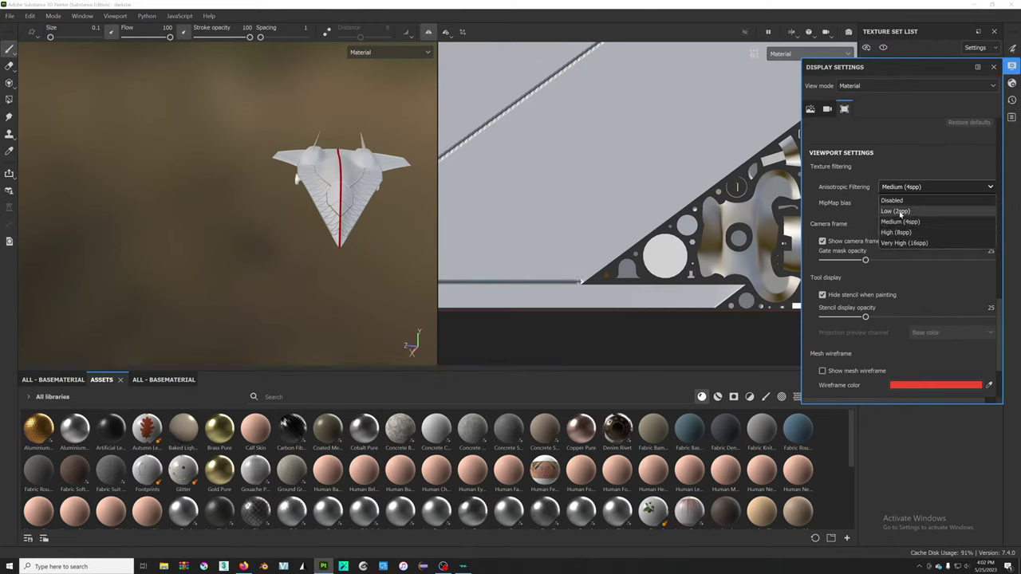
left_click(900, 212)
- Keep MipMap bias at 0 - Soft and close the Display Settings panel
left_click(909, 202)
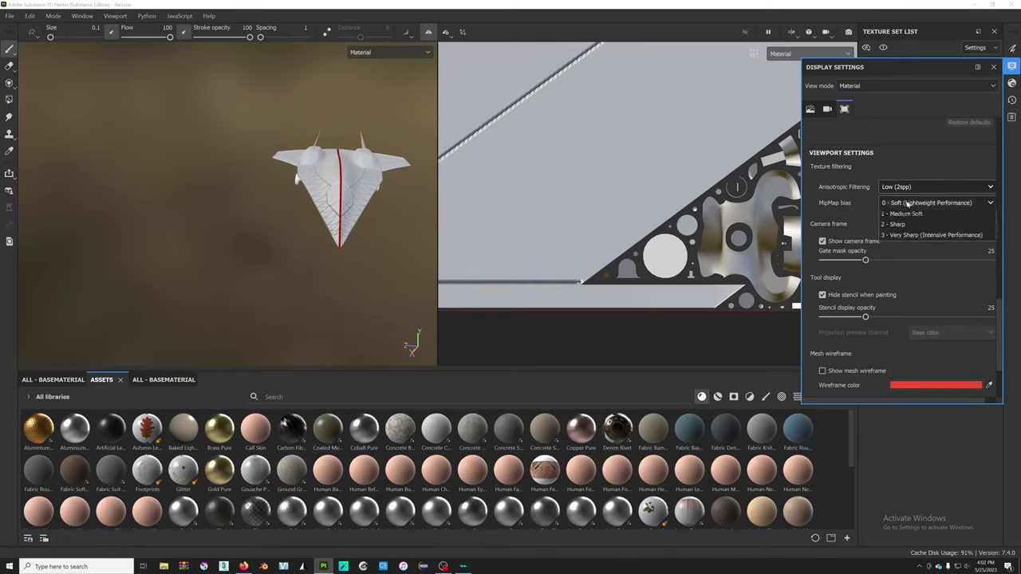
left_click(909, 212)
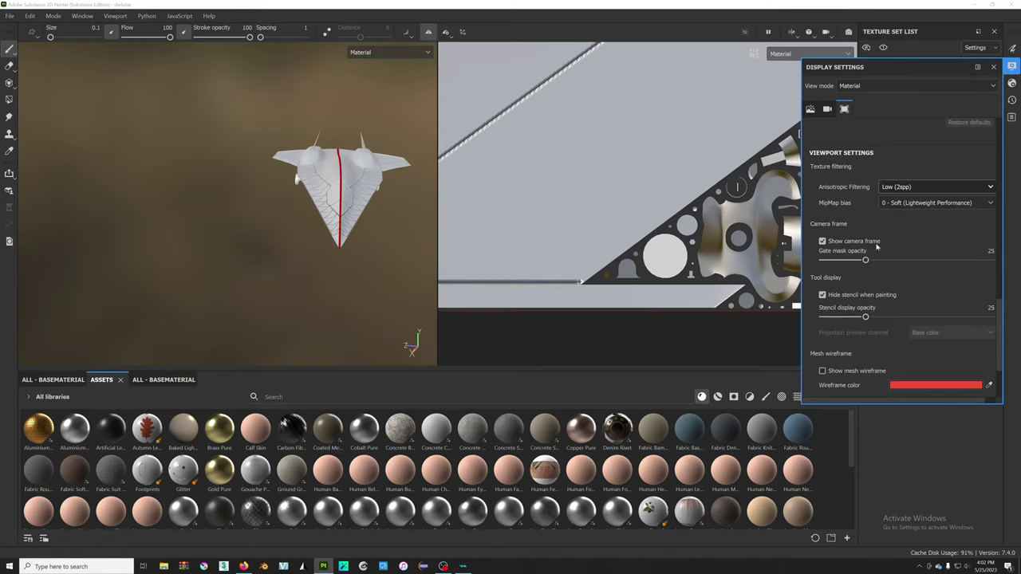
scroll(866, 261, "down", 3)
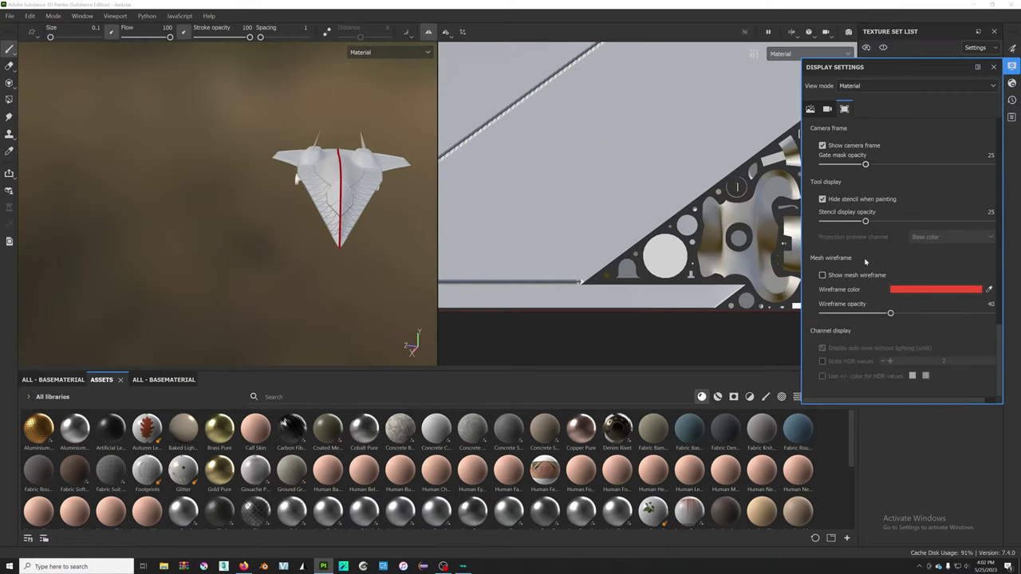
scroll(864, 259, "up", 3)
scroll(865, 259, "down", 10)
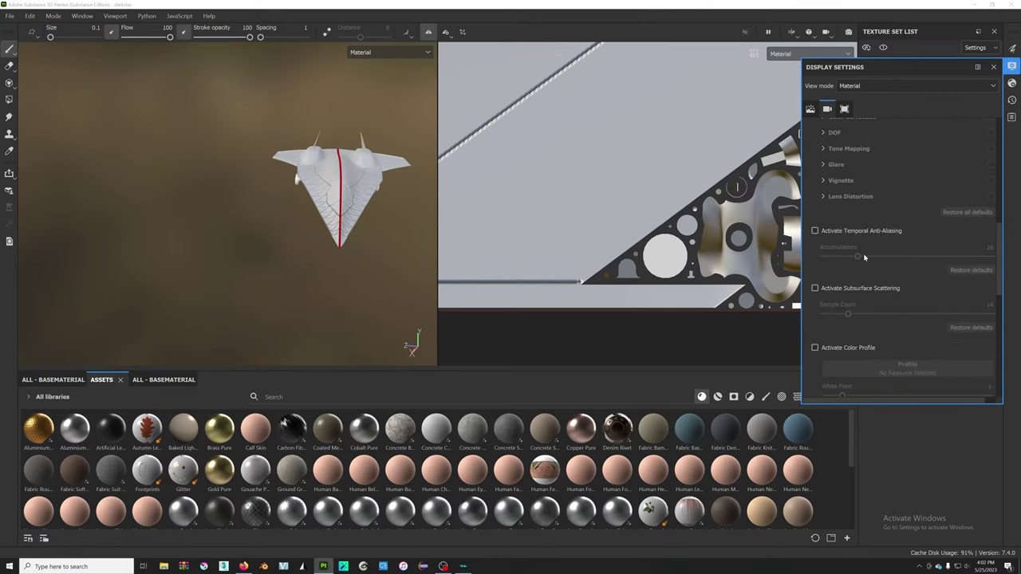
scroll(864, 257, "up", 5)
scroll(864, 257, "up", 3)
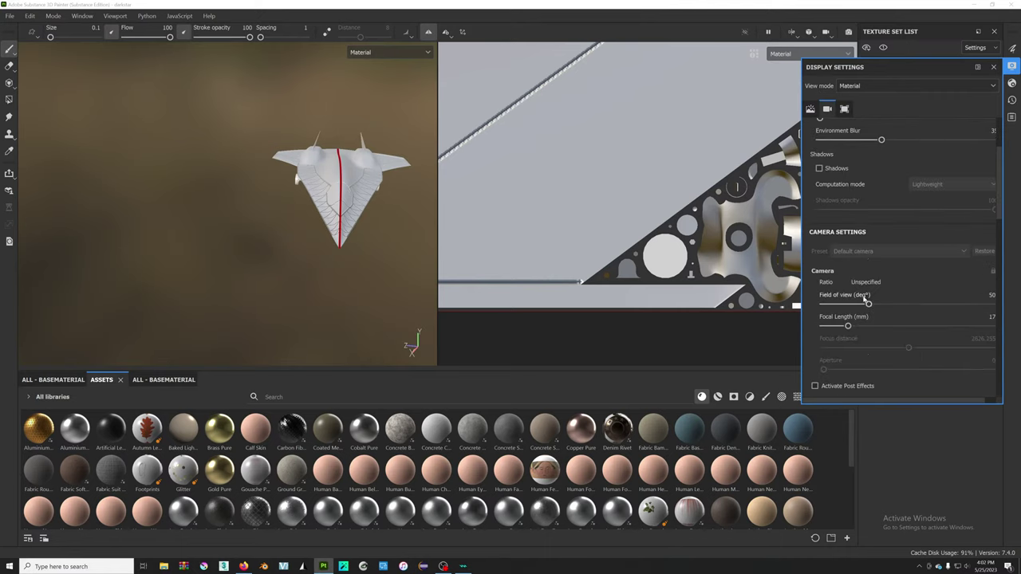
scroll(861, 299, "up", 3)
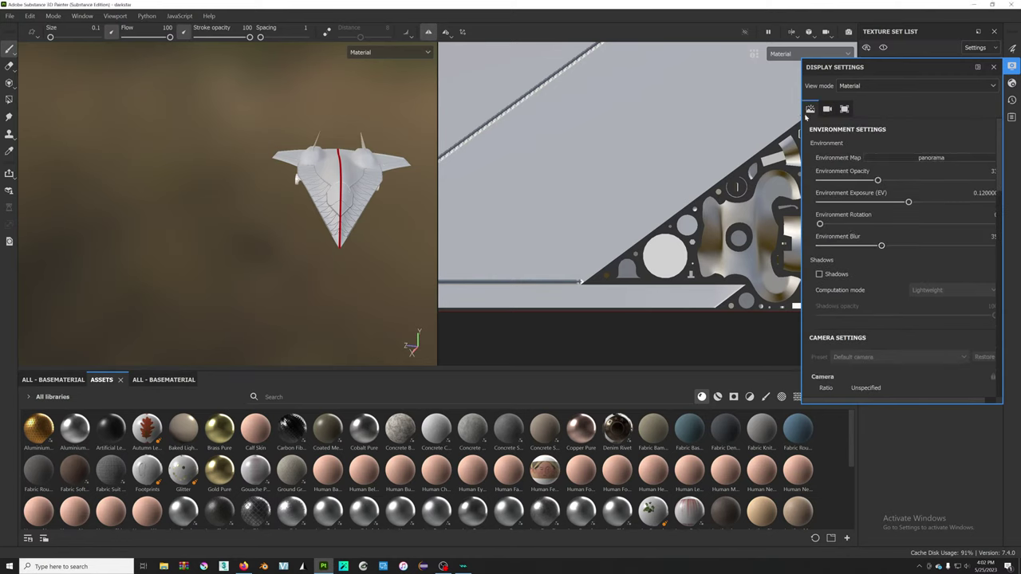
scroll(897, 188, "down", 3)
scroll(896, 188, "down", 2)
scroll(897, 188, "down", 3)
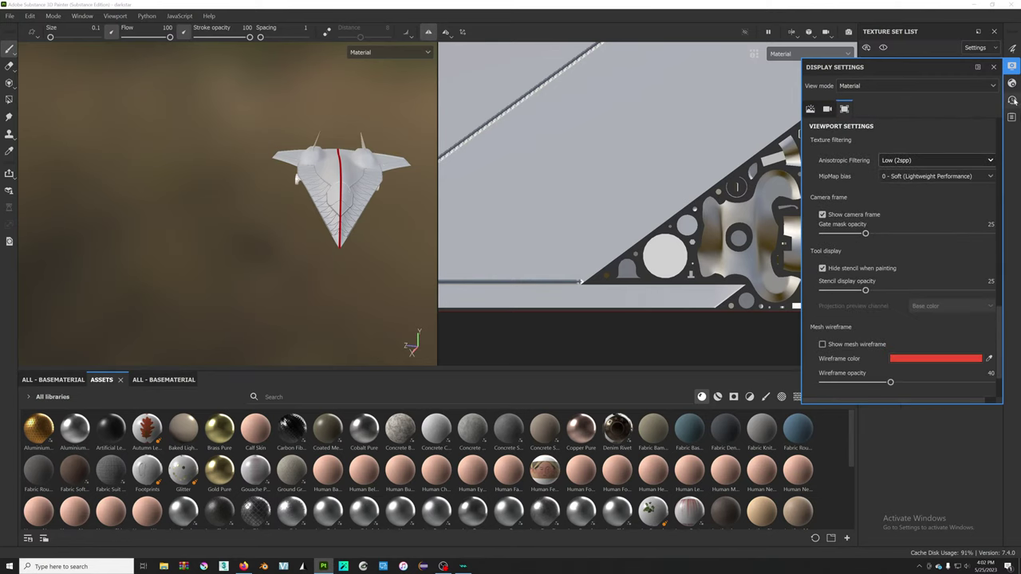
left_click(1012, 83)
left_click(1012, 83)
- Paint a straight line down to the lower edge and a horizontal line across the upper panel
scroll(581, 280, "down", 1)
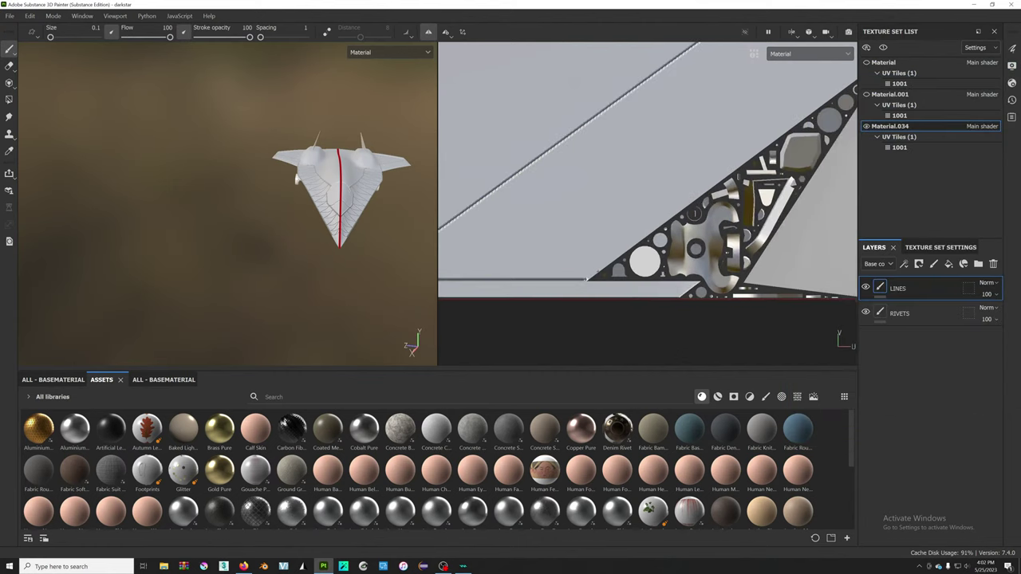
scroll(582, 281, "down", 1)
scroll(585, 281, "down", 1)
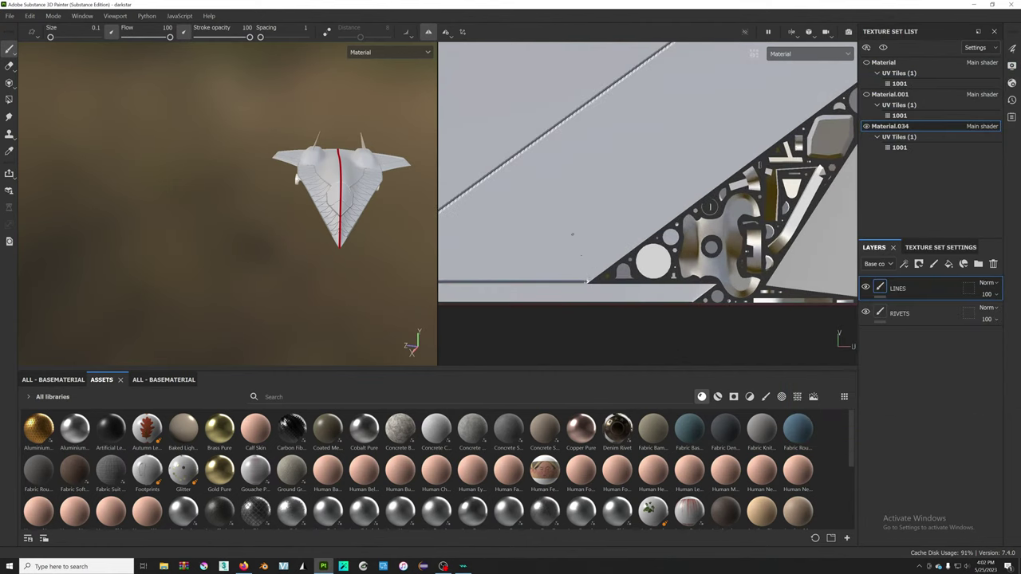
key("shift")
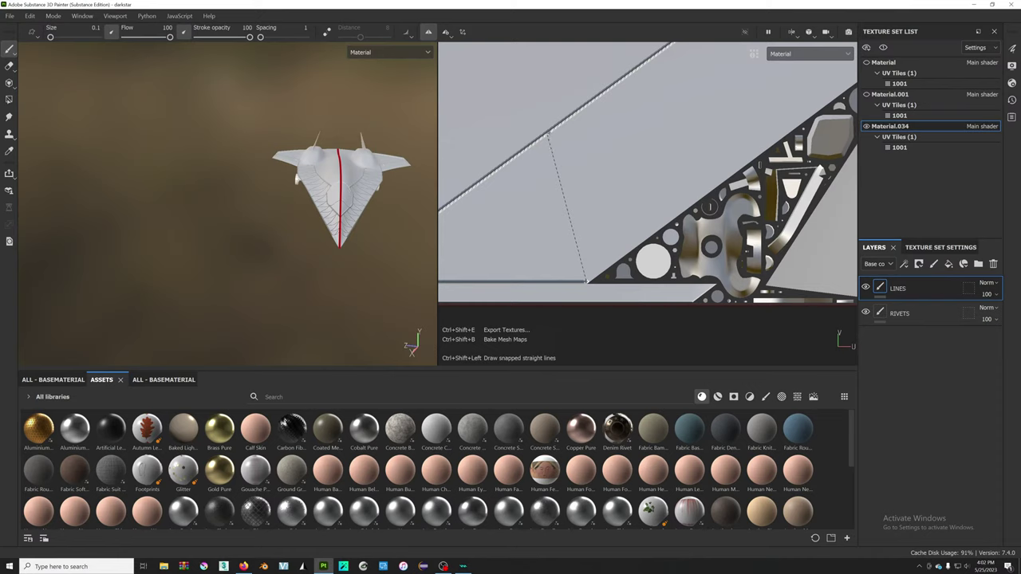
left_click(586, 281, "shift")
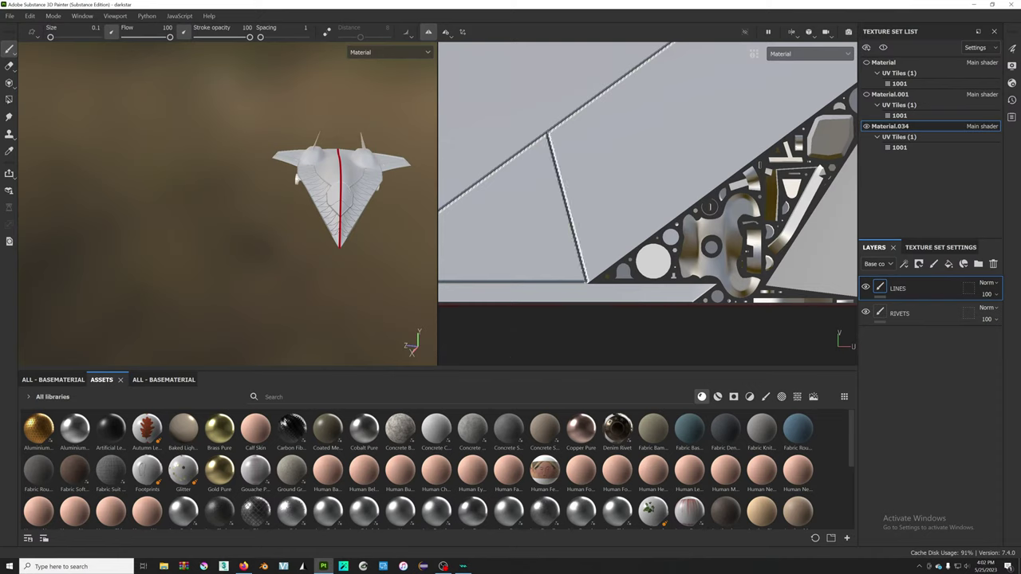
key("ctrl+shift")
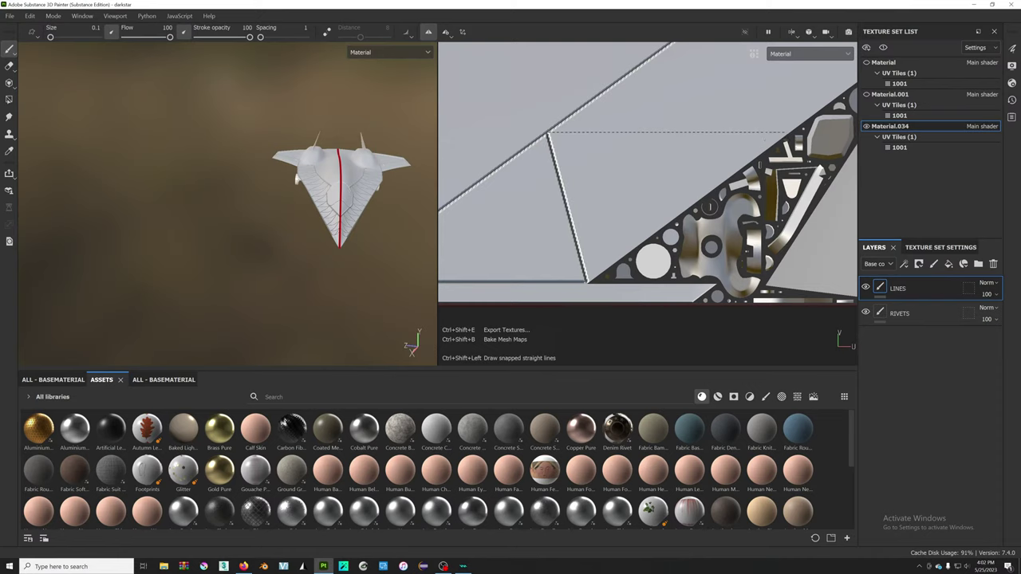
left_click(787, 132, "ctrl+shift")
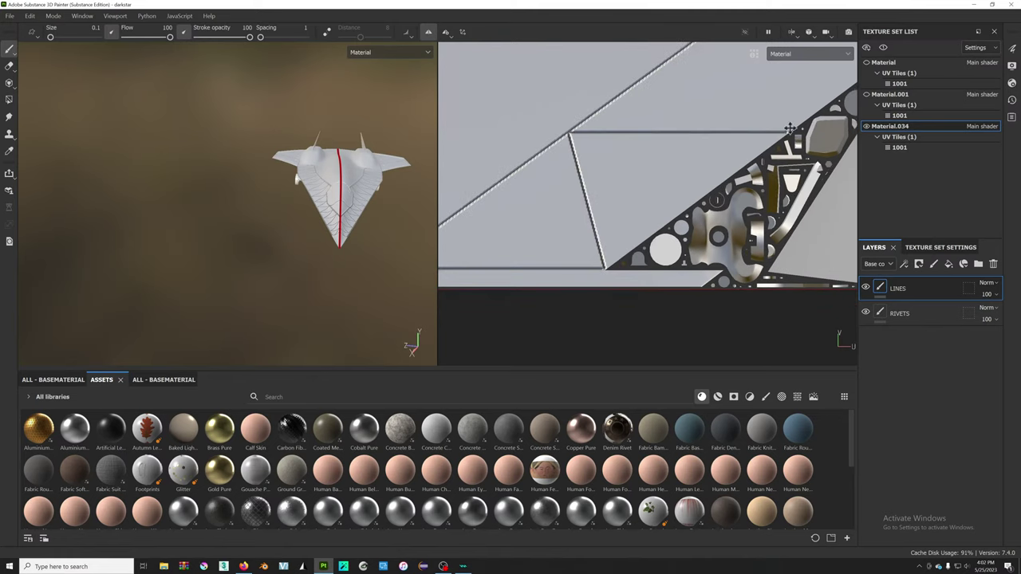
- Add two more snapped straight panel lines, the second one horizontal
scroll(648, 204, "up", 2)
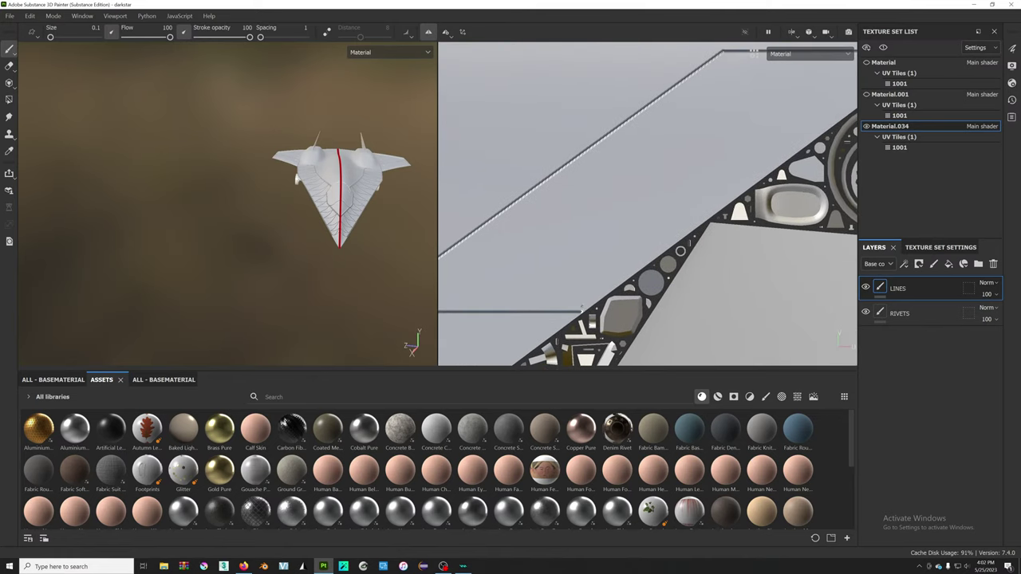
key("ctrl+shift")
scroll(586, 280, "down", 2)
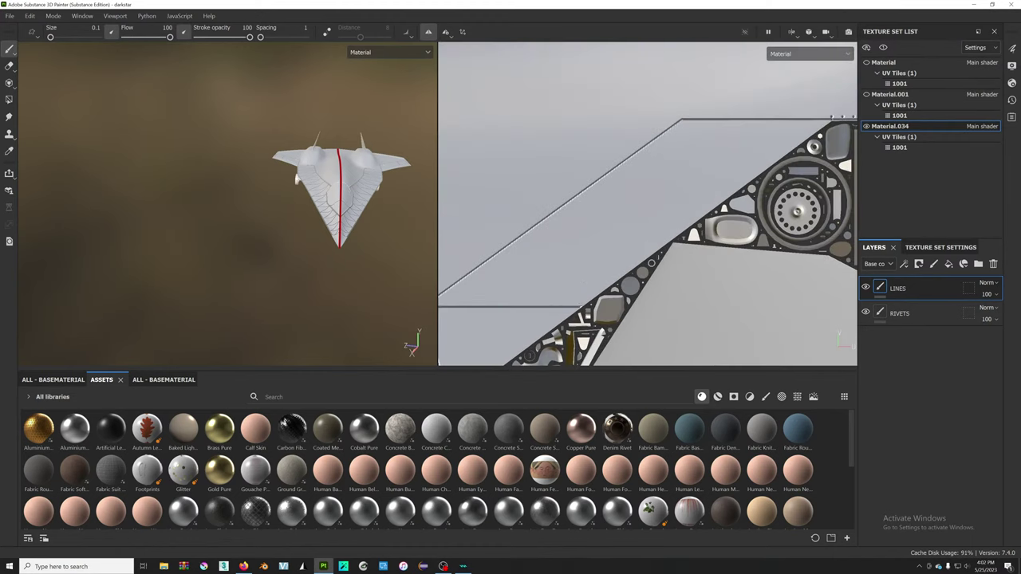
key("ctrl+shift")
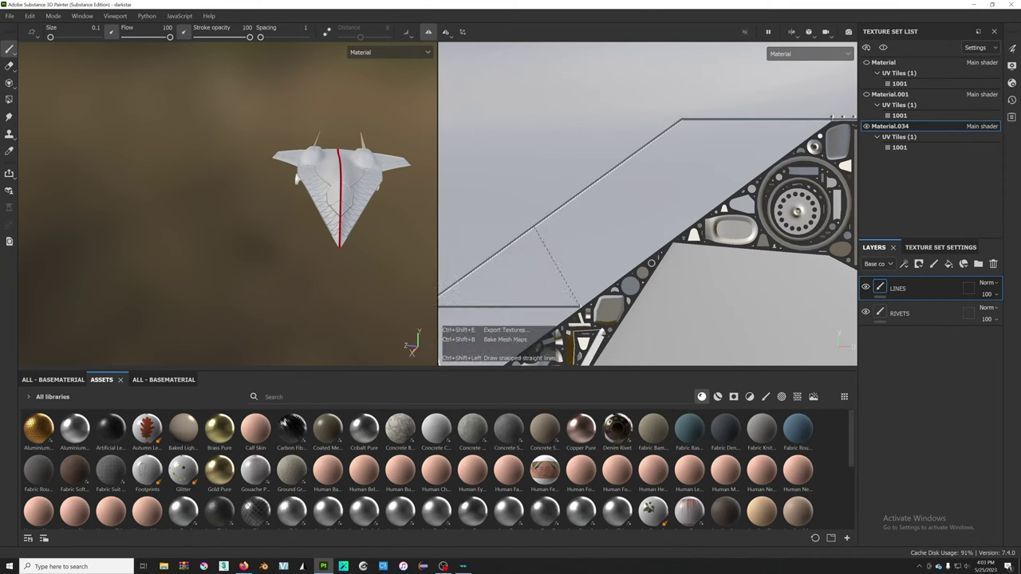
left_click(580, 306, "ctrl+shift")
scroll(588, 212, "down", 1)
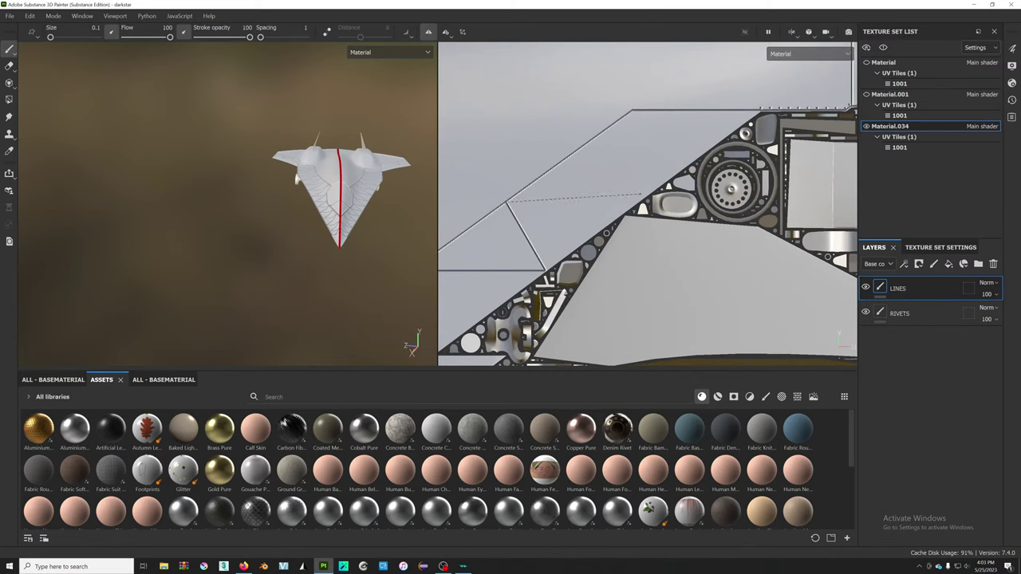
key("ctrl+shift")
left_click(638, 202, "ctrl+shift")
- Paint a diagonal panel line and a horizontal line across the panel above the cutout
key("ctrl+shift")
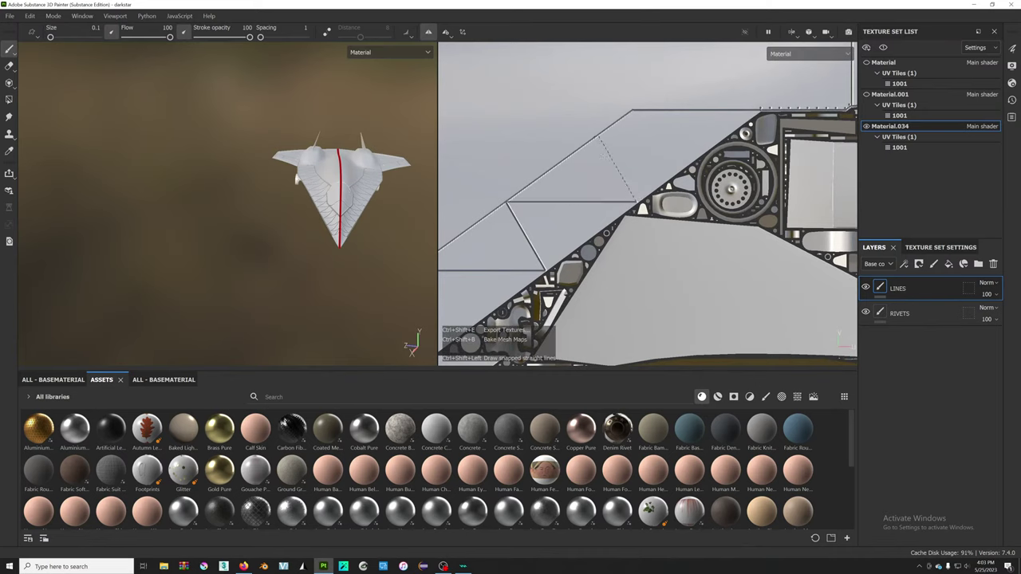
left_click(600, 137, "ctrl+shift")
scroll(807, 85, "up", 2)
scroll(807, 85, "up", 2)
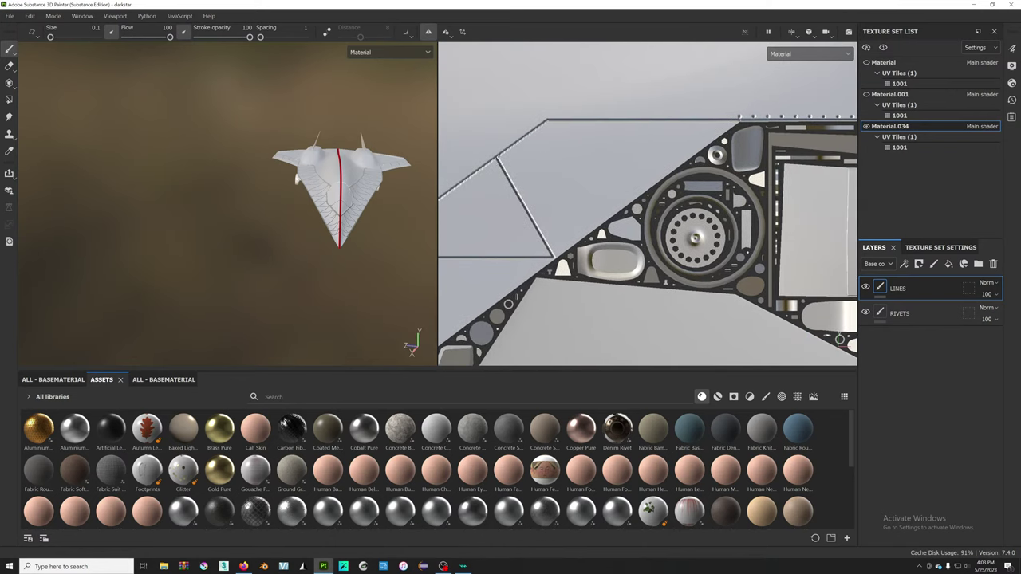
key("ctrl+shift")
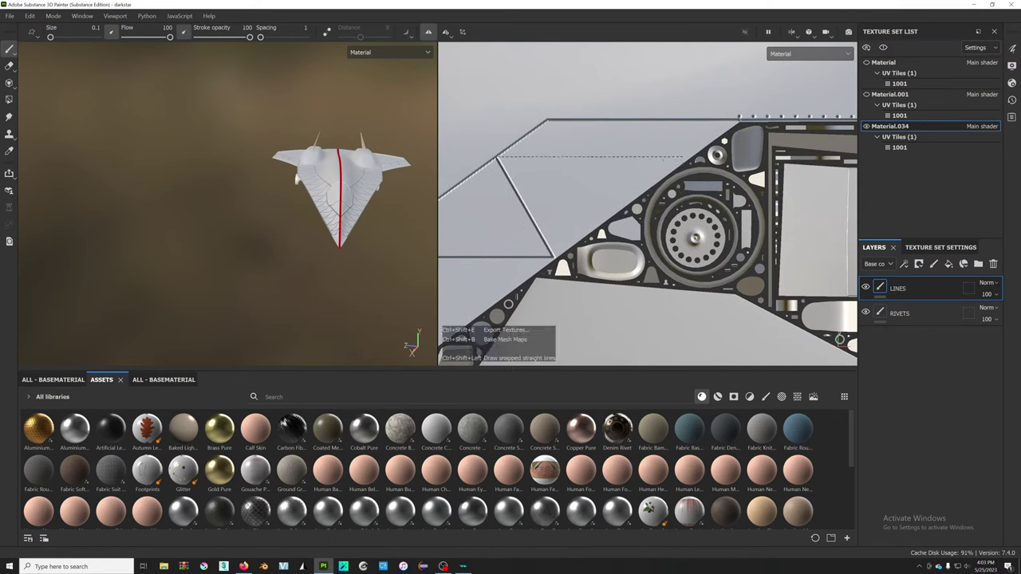
left_click(691, 157, "ctrl+shift")
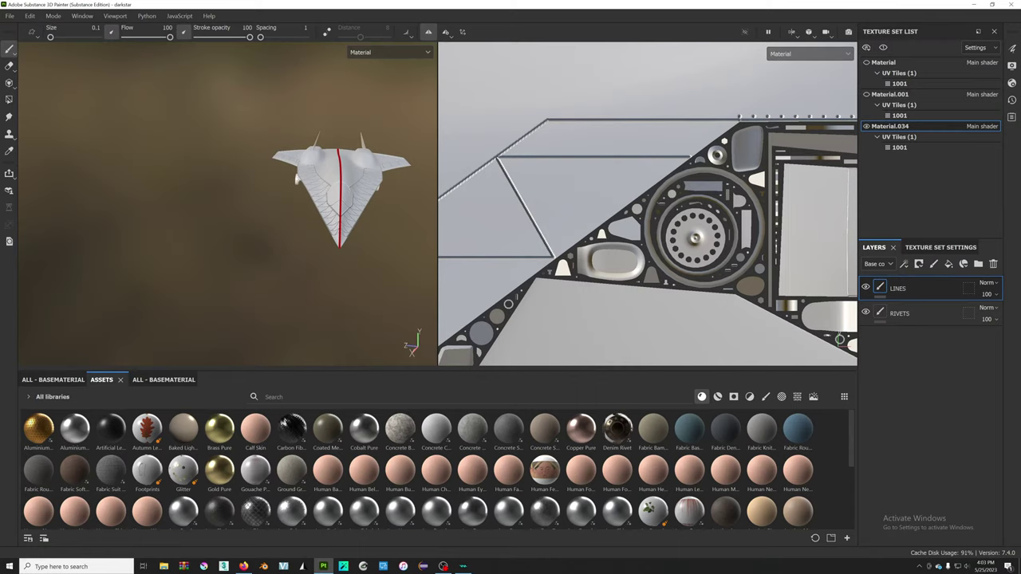
scroll(840, 338, "up", 2)
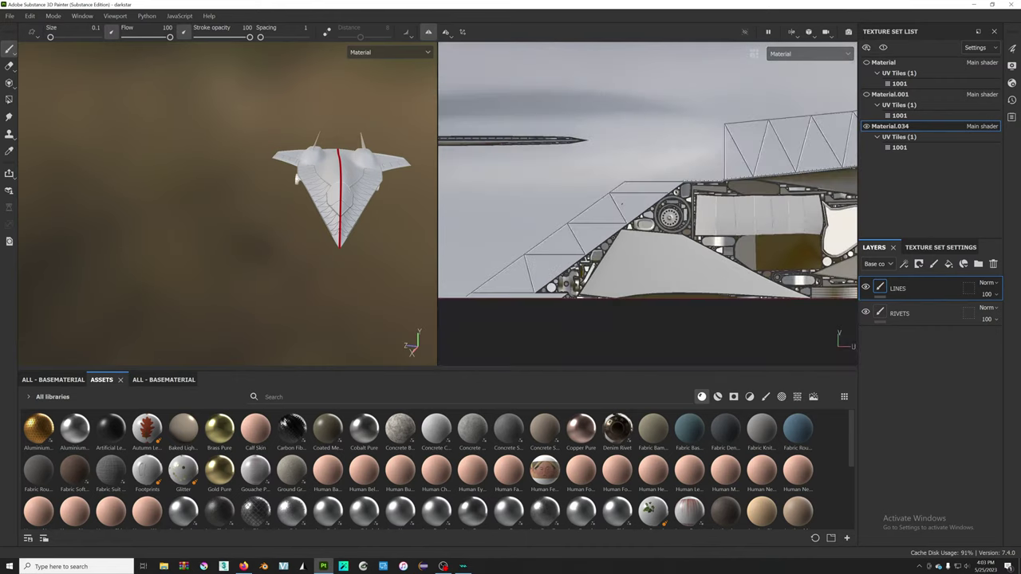
scroll(721, 147, "up", 1)
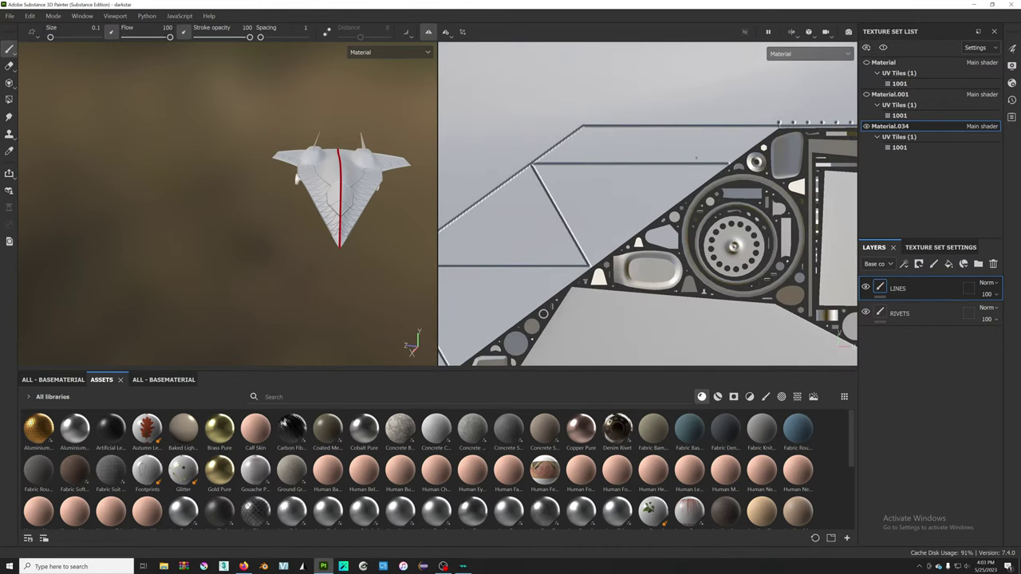
scroll(614, 189, "up", 1)
scroll(614, 188, "up", 1)
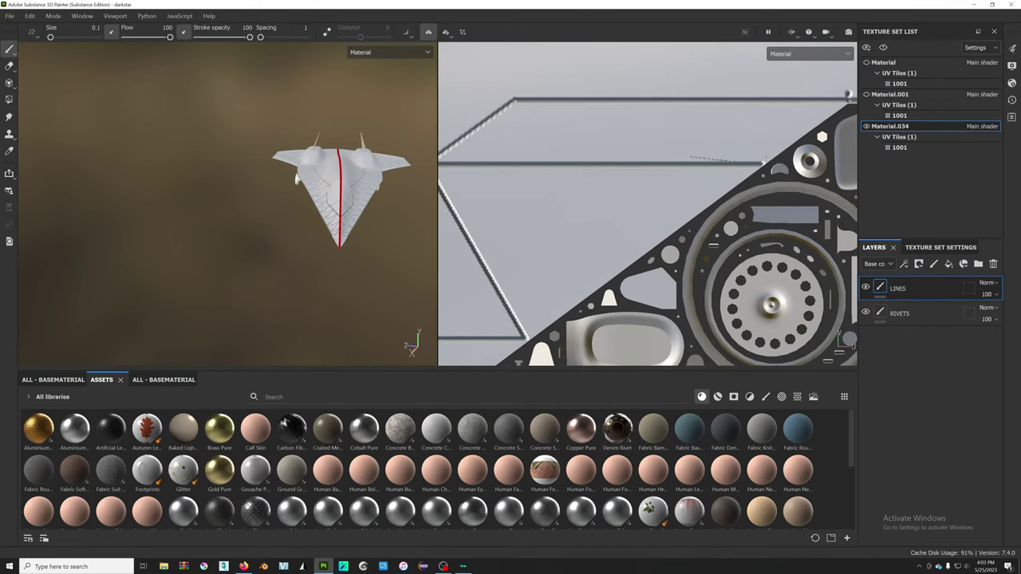
scroll(760, 154, "down", 1)
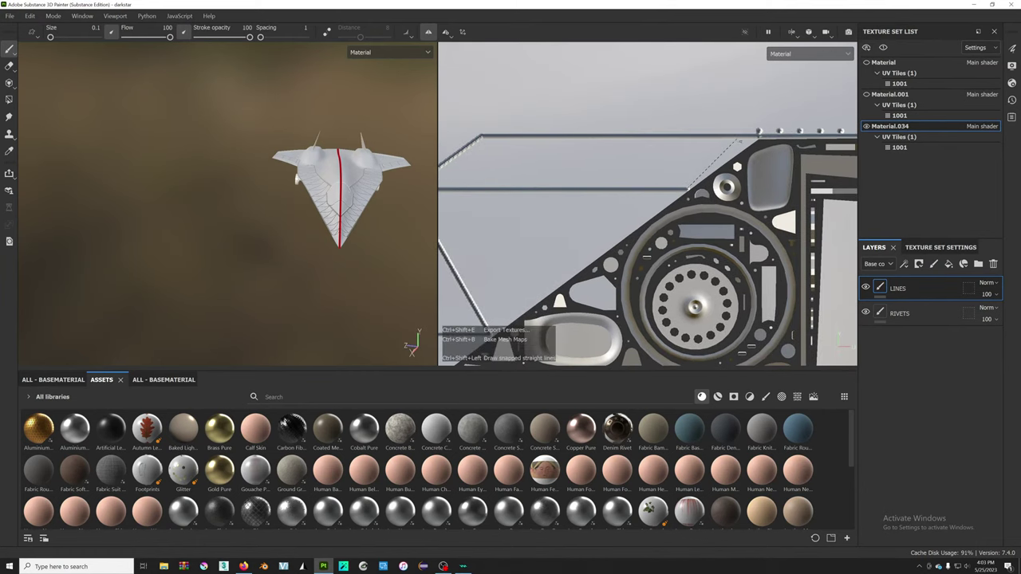
key("ctrl")
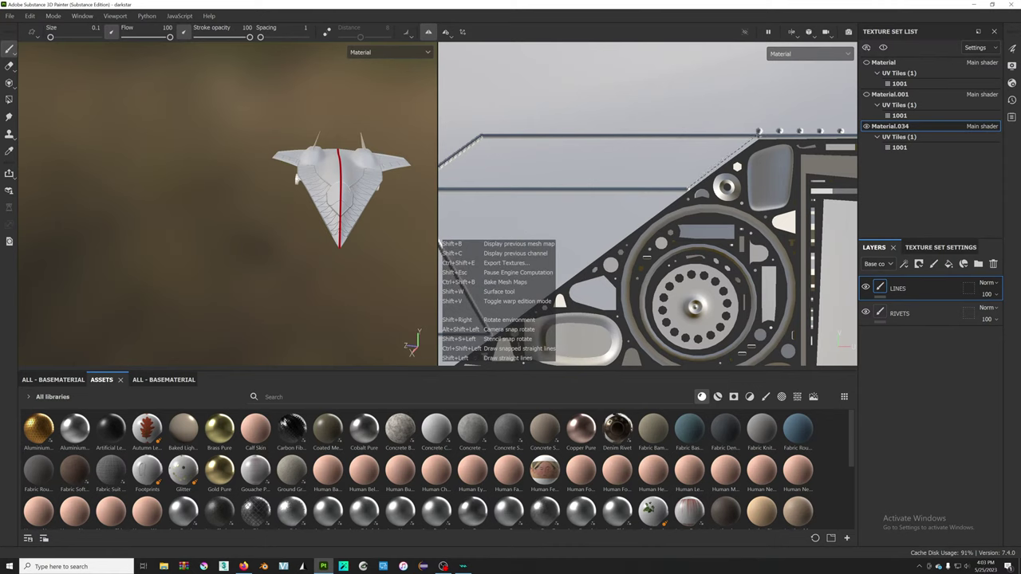
scroll(718, 240, "down", 1)
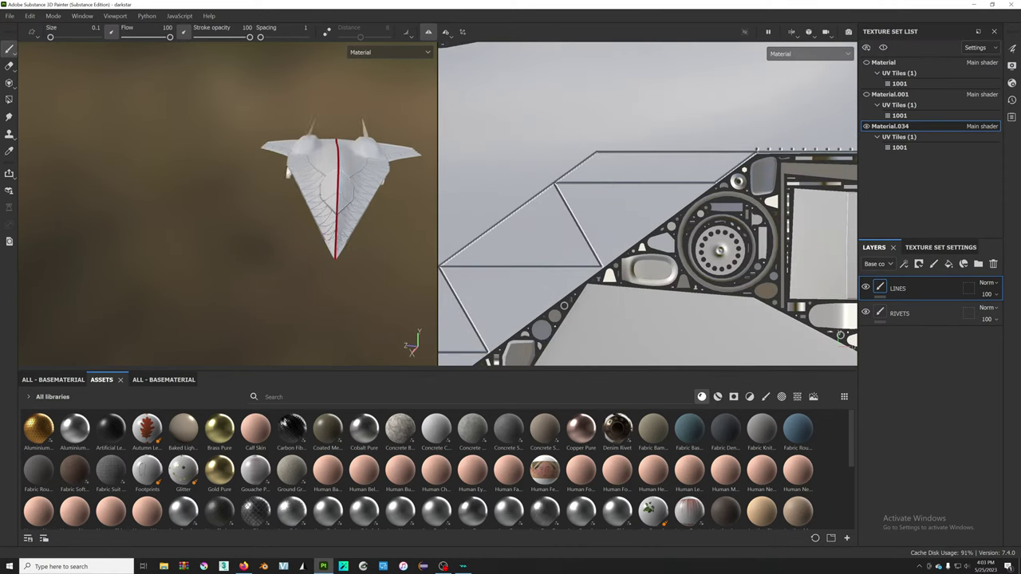
scroll(258, 171, "up", 3)
scroll(418, 189, "up", 2)
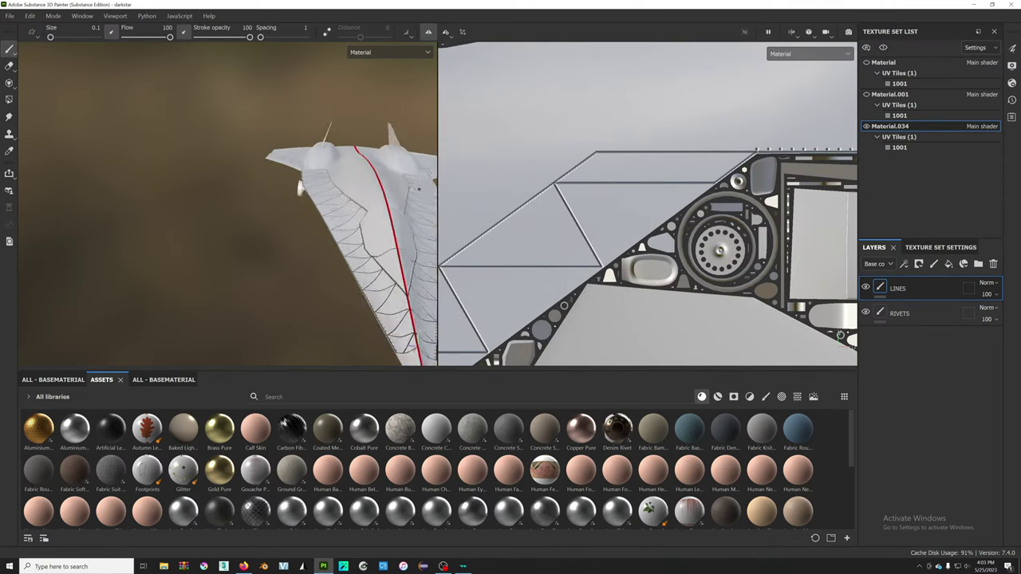
left_click_drag(247, 167, 360, 279, "alt")
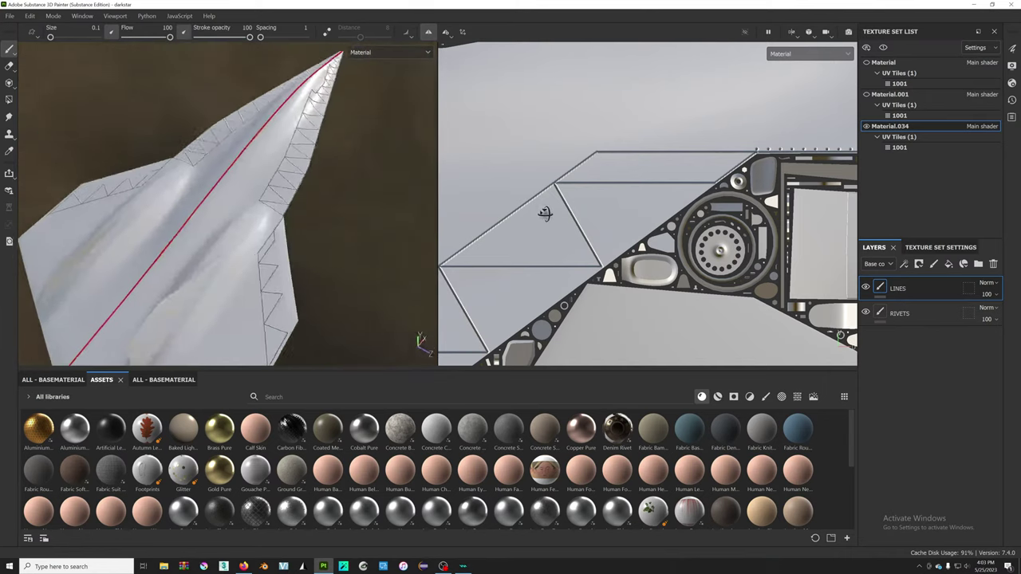
left_click_drag(560, 221, 467, 235, "alt")
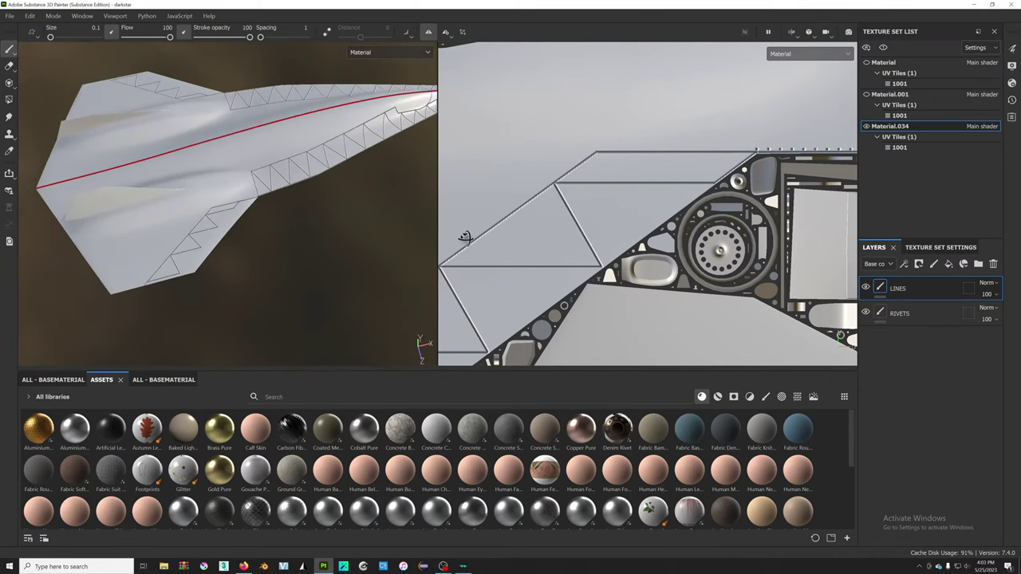
scroll(647, 205, "down", 2)
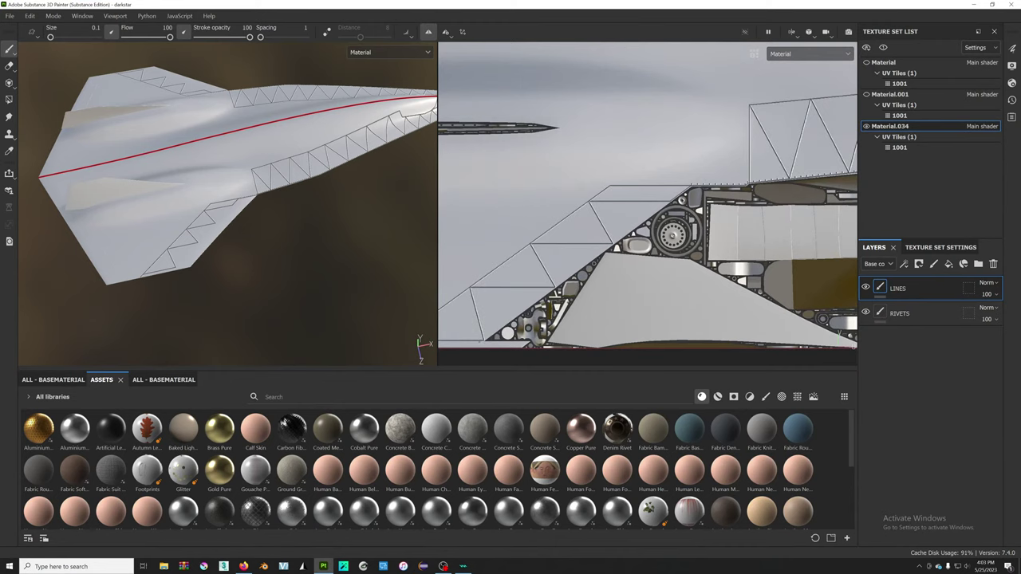
key("shift")
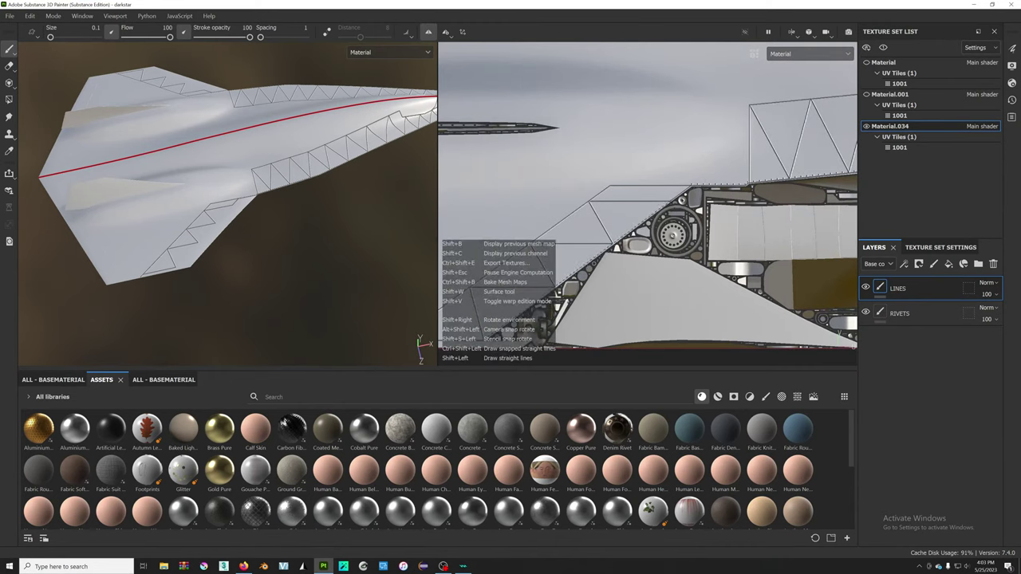
middle_click_drag(637, 229, 589, 257)
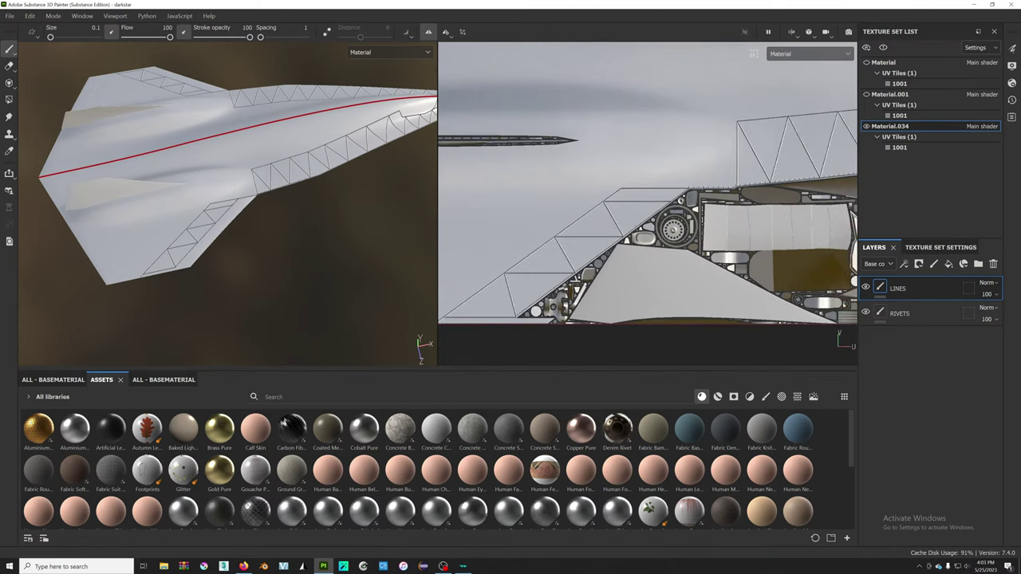
scroll(589, 257, "up", 2)
scroll(588, 257, "up", 2)
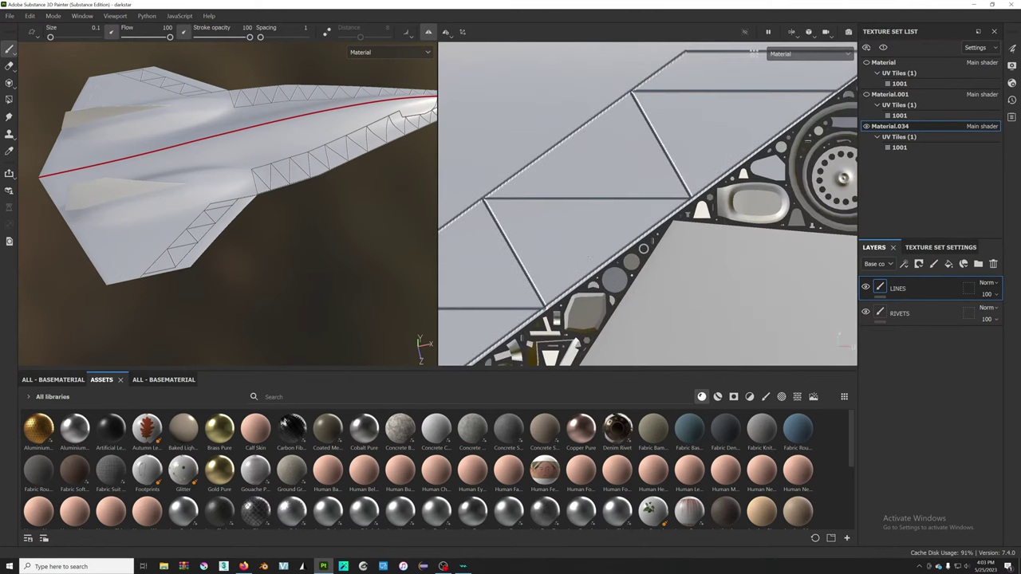
scroll(239, 199, "up", 2)
scroll(239, 200, "down", 4)
mouse_move(303, 191)
left_mouse_down("alt")
mouse_move(353, 245)
mouse_move(292, 139)
mouse_move(343, 240)
left_mouse_up("alt")
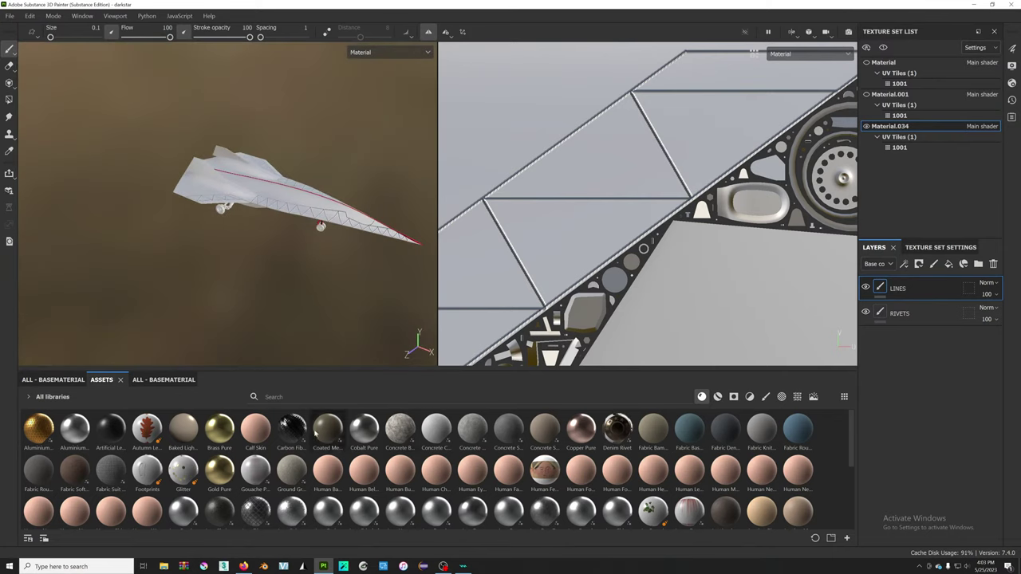
- Search assets for 'screw', filter to brushes, and load the Screw Bolt brush
left_click(271, 397)
type("screw")
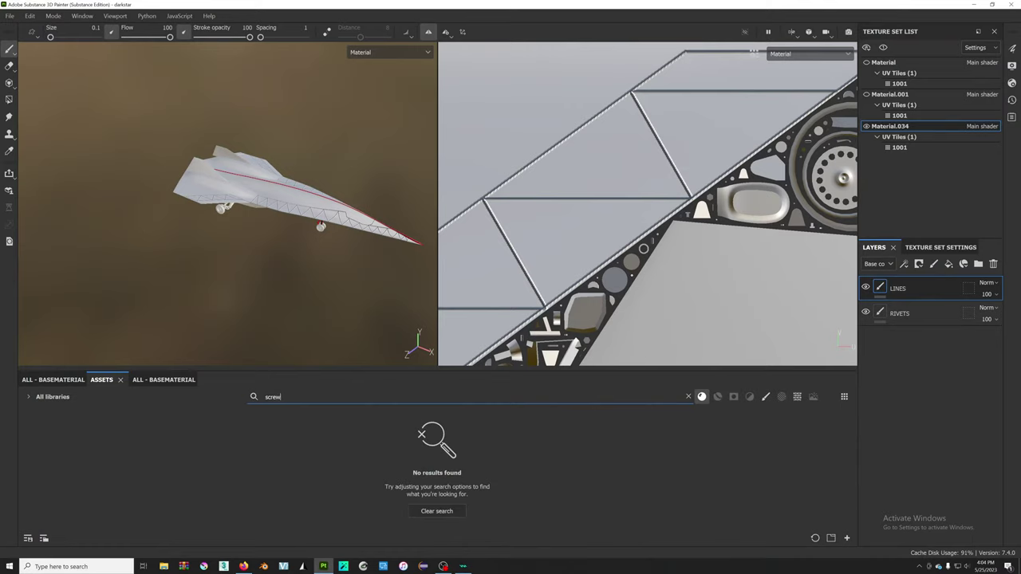
left_click(798, 398)
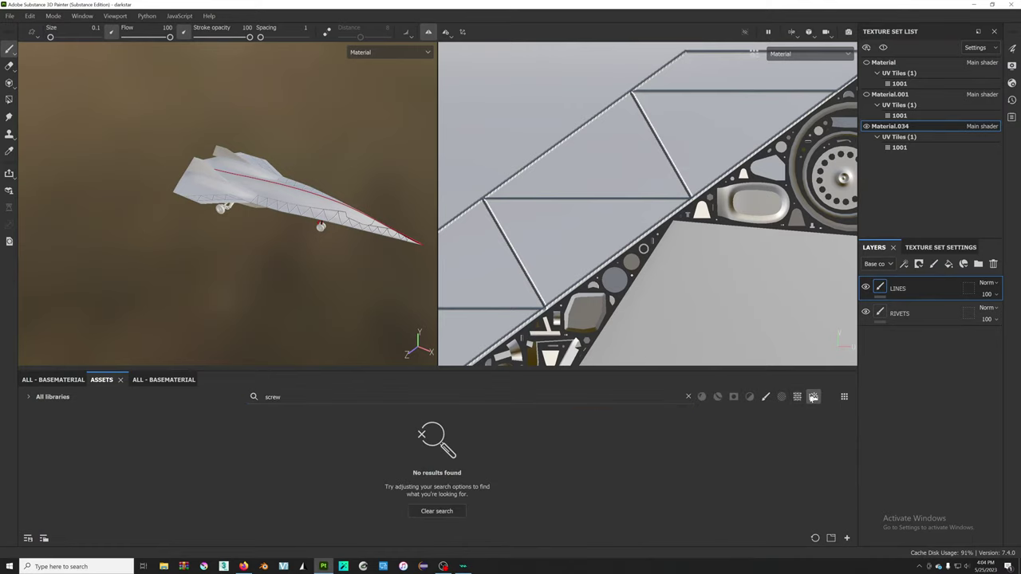
left_click(762, 398)
left_click(39, 430)
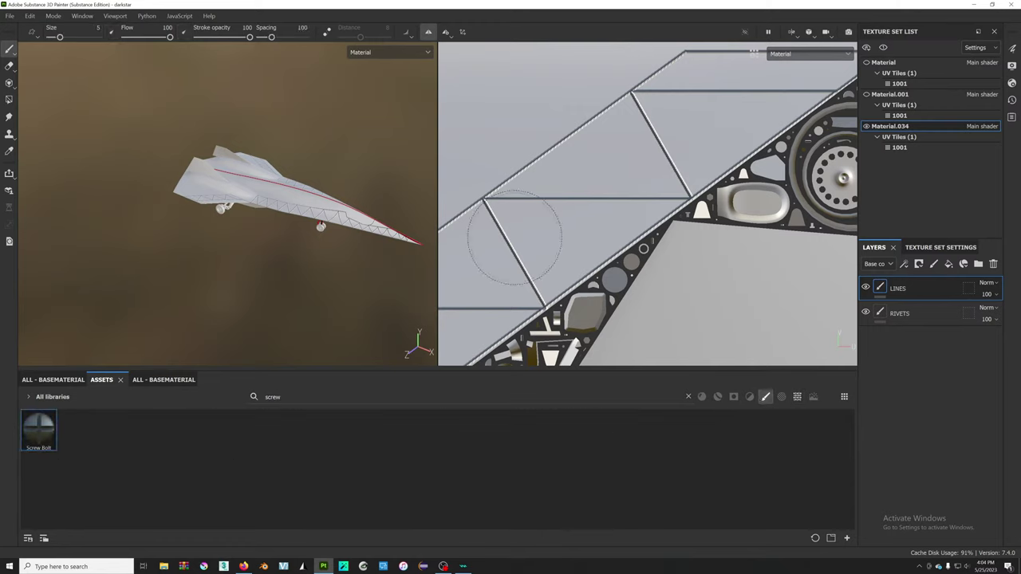
- Reduce the brush size to 0.15 and select the spacing value for editing
double_click(95, 28)
type("0.15")
key("Return")
double_click(302, 28)
type("1")
type("00")
key("Return")
scroll(647, 203, "down", 2)
scroll(647, 204, "down", 2)
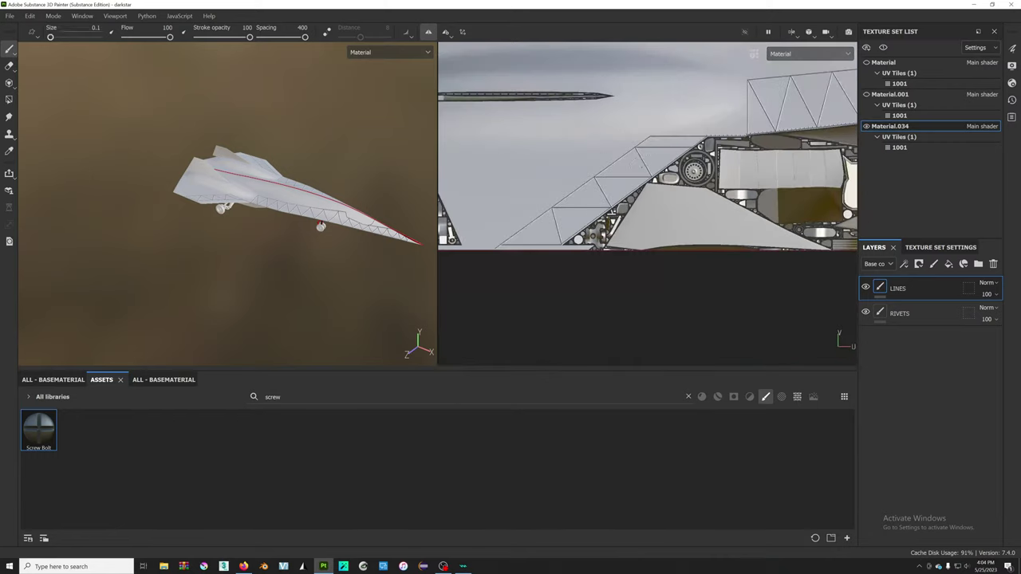
type("0.2")
key("Return")
scroll(638, 268, "up", 2)
scroll(639, 268, "up", 2)
scroll(638, 268, "up", 1)
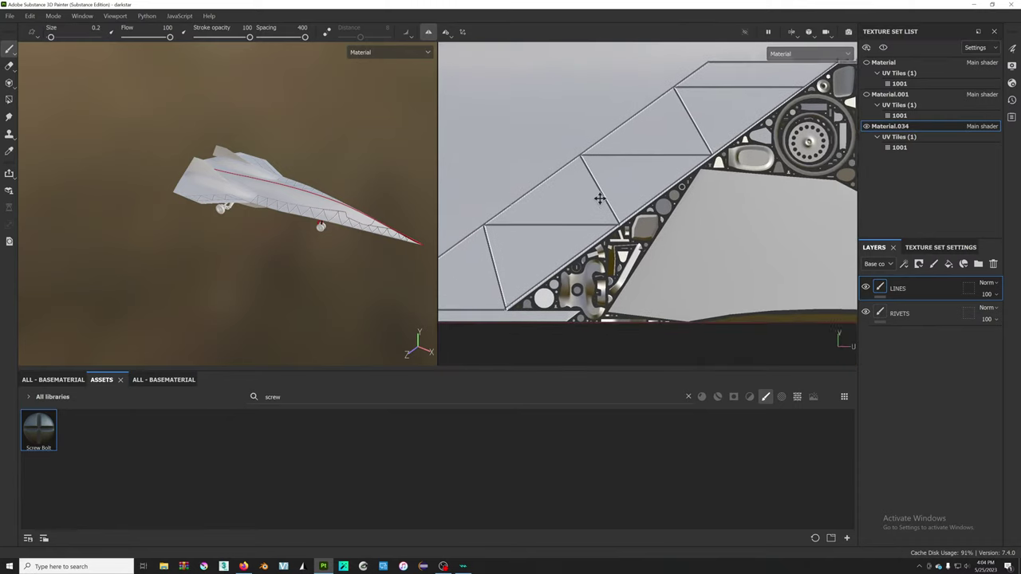
scroll(599, 233, "up", 1)
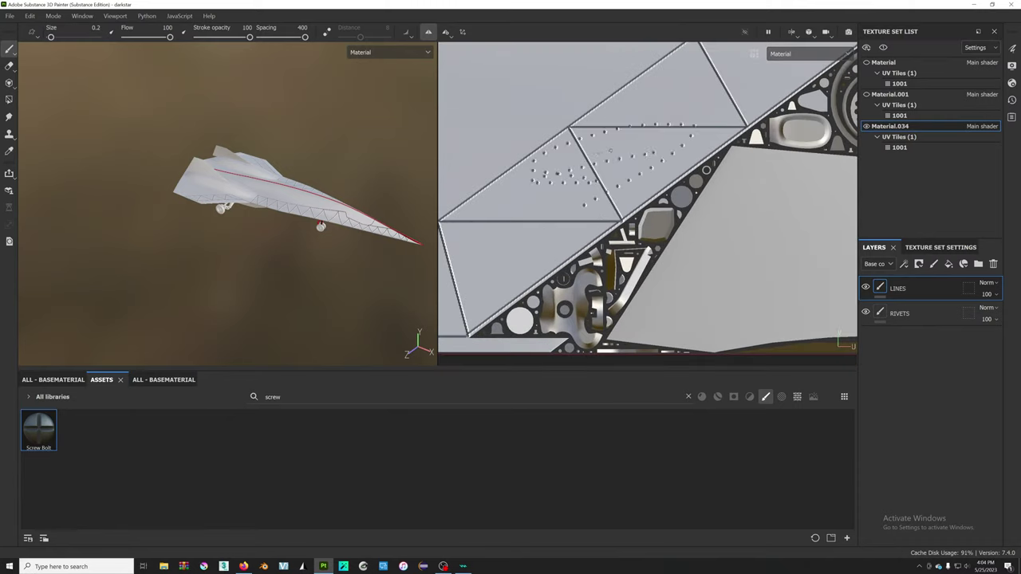
scroll(588, 180, "down", 3)
scroll(599, 176, "up", 2)
scroll(583, 169, "up", 2)
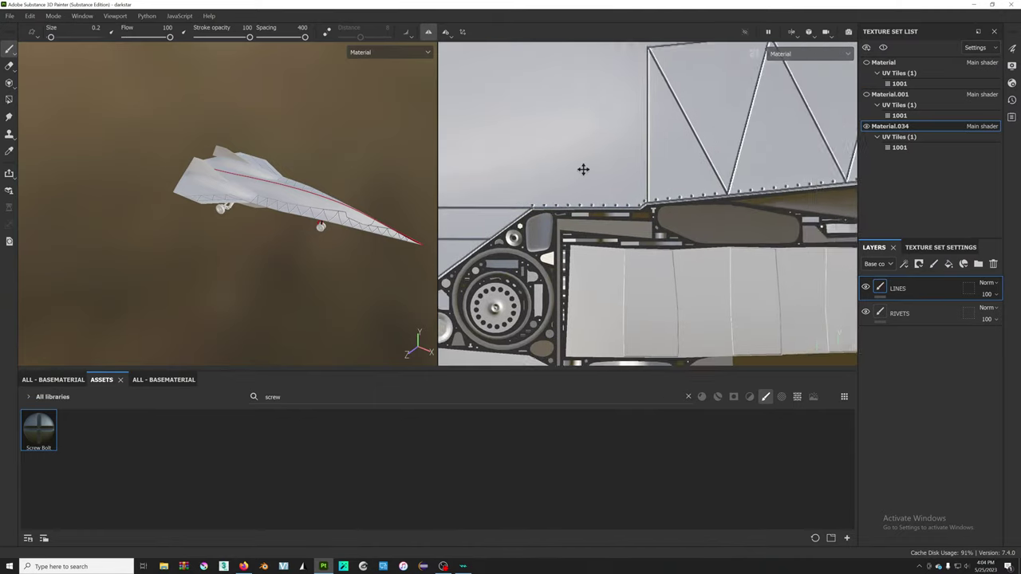
scroll(518, 187, "up", 2)
left_click_drag(471, 213, 654, 213)
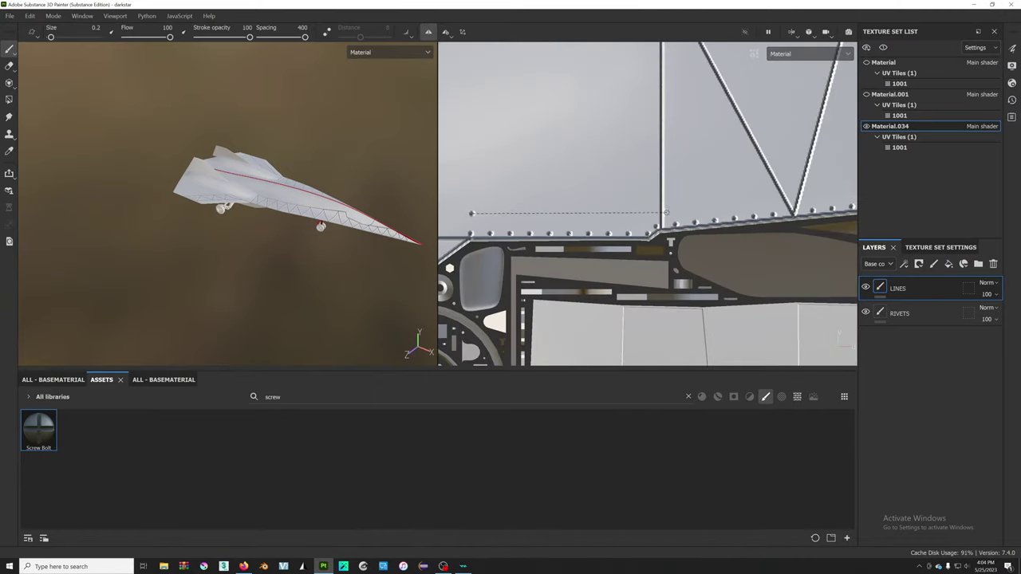
scroll(706, 196, "down", 2)
scroll(706, 196, "down", 2)
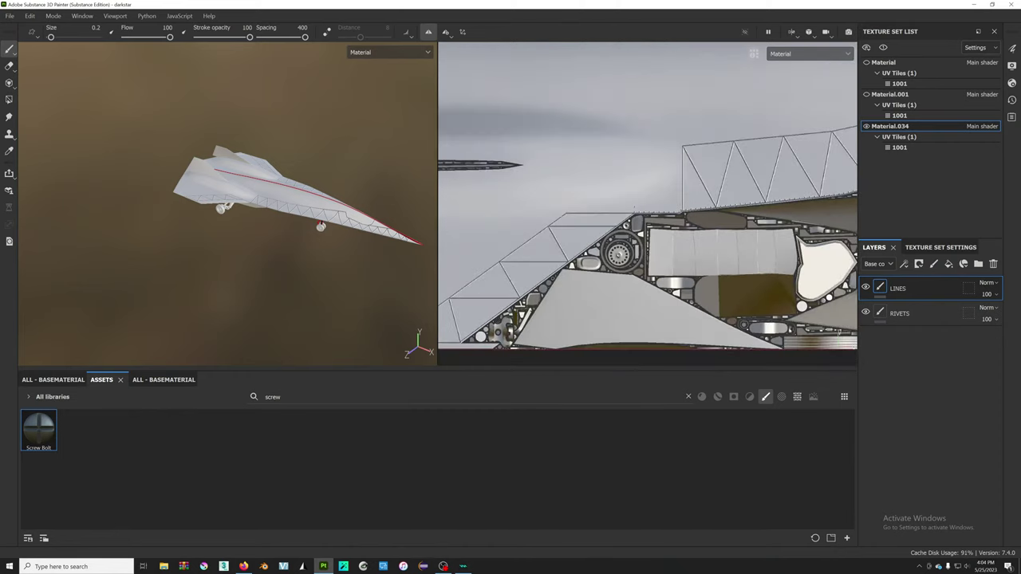
middle_click_drag(706, 197, 774, 139)
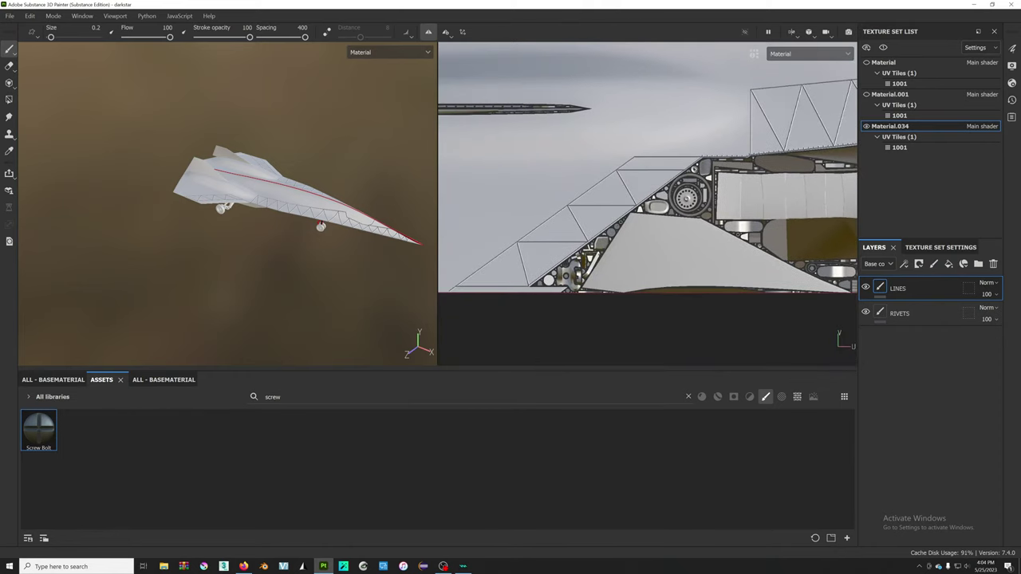
scroll(650, 203, "up", 1)
scroll(650, 204, "up", 1)
scroll(651, 204, "up", 1)
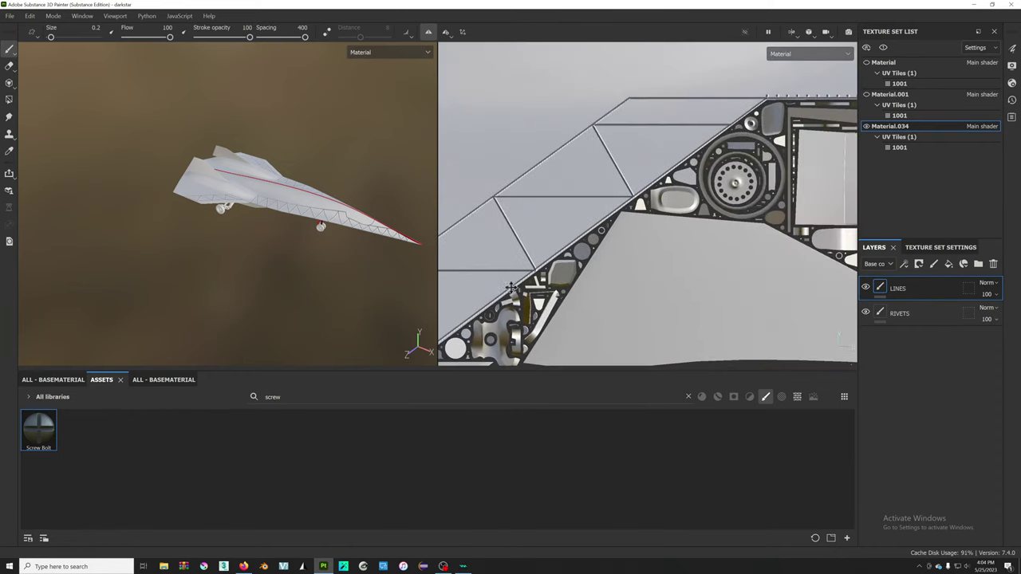
scroll(651, 203, "up", 1)
middle_click_drag(651, 204, 711, 191)
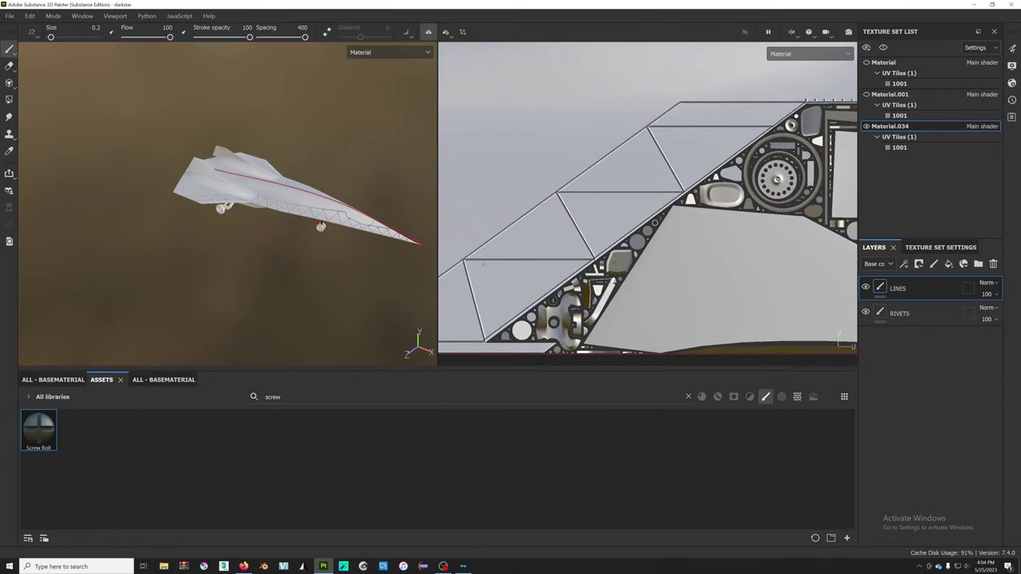
mouse_move(399, 216)
left_mouse_down("alt")
mouse_move(240, 181)
mouse_move(352, 195)
left_mouse_up("alt")
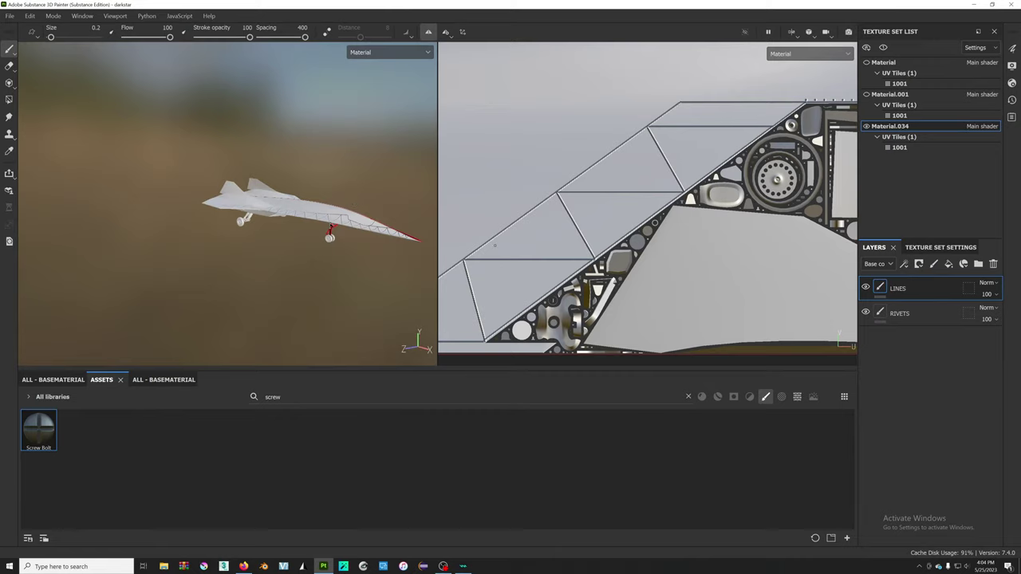
left_click_drag(495, 246, 535, 224, "alt")
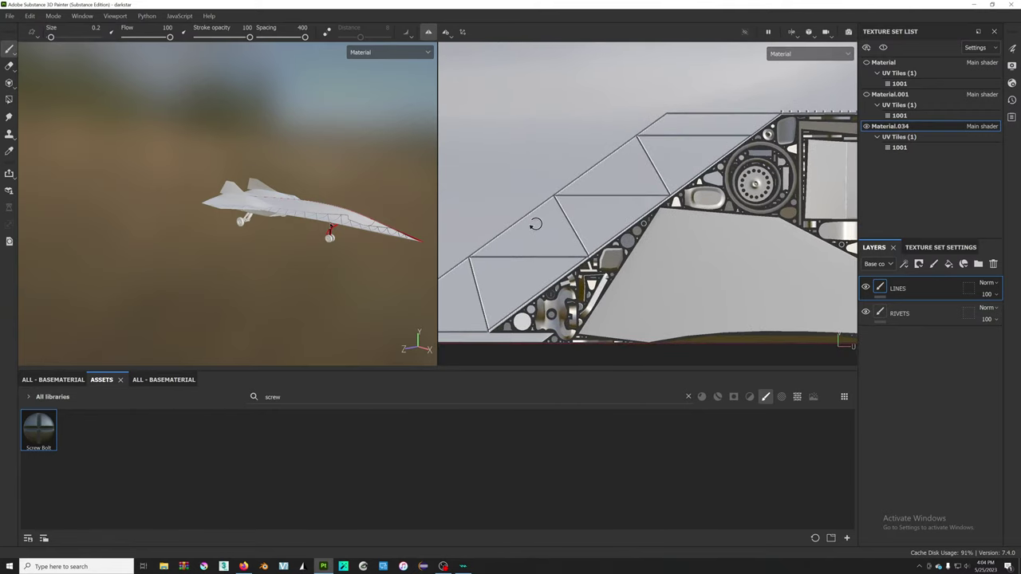
scroll(537, 231, "up", 1)
scroll(541, 248, "up", 2)
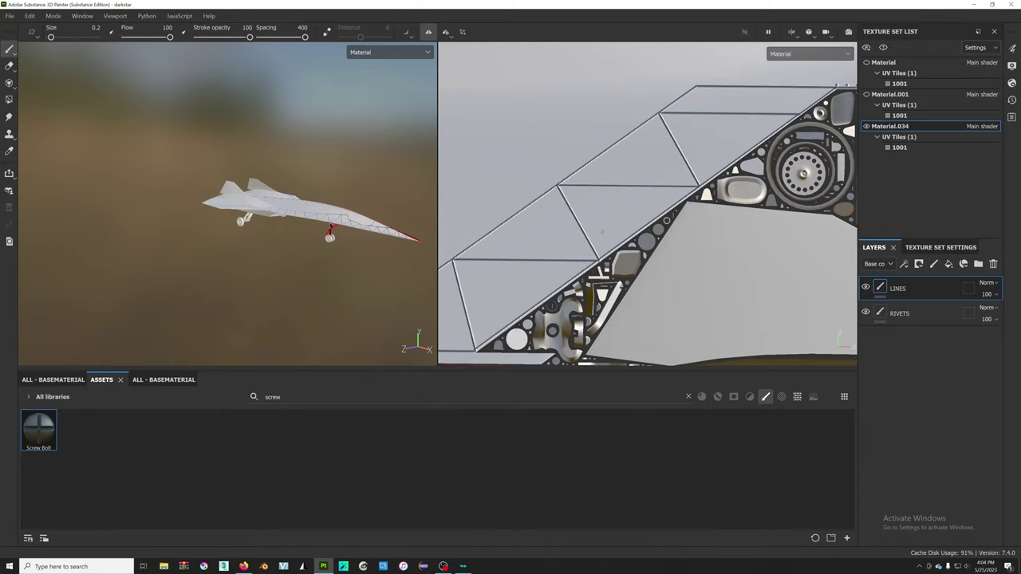
mouse_move(553, 239)
left_mouse_down("alt")
mouse_move(629, 205)
mouse_move(565, 210)
mouse_move(582, 210)
left_mouse_up("alt")
scroll(673, 151, "up", 2)
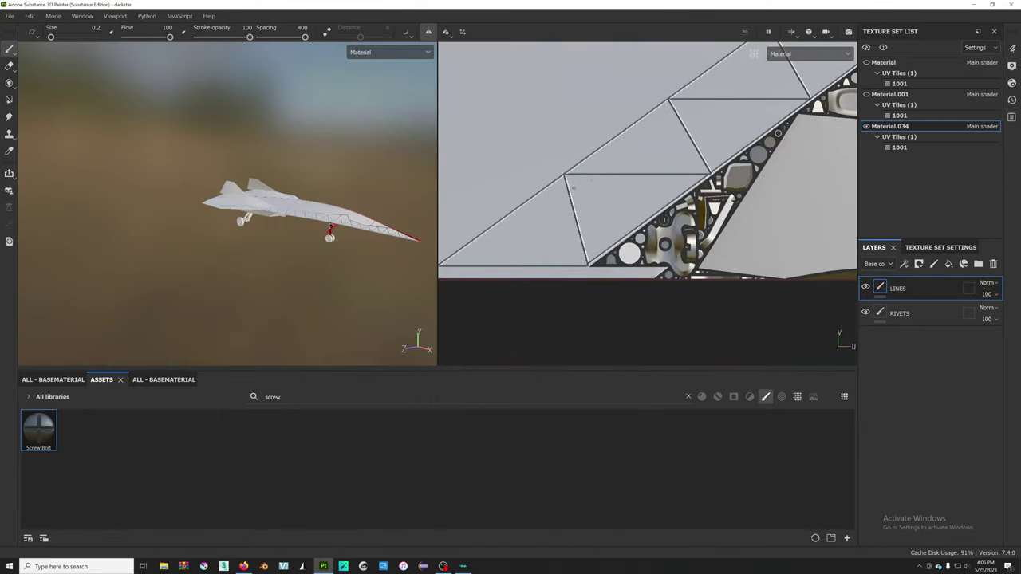
scroll(570, 192, "up", 1)
scroll(570, 191, "up", 1)
scroll(522, 221, "up", 1)
- Compare the panel against the reference photo in the browser before riveting
scroll(583, 228, "up", 2)
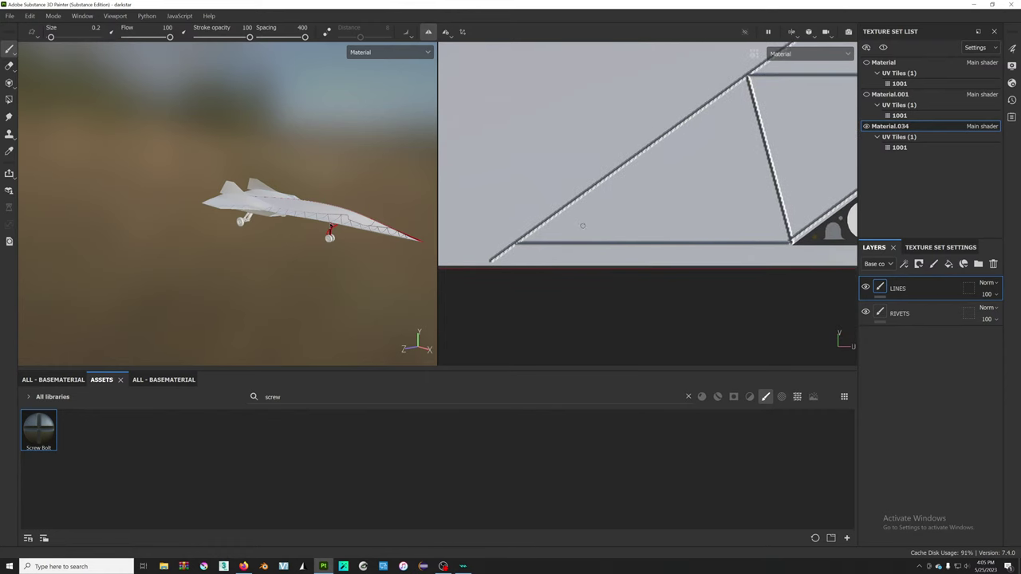
key("alt+Tab")
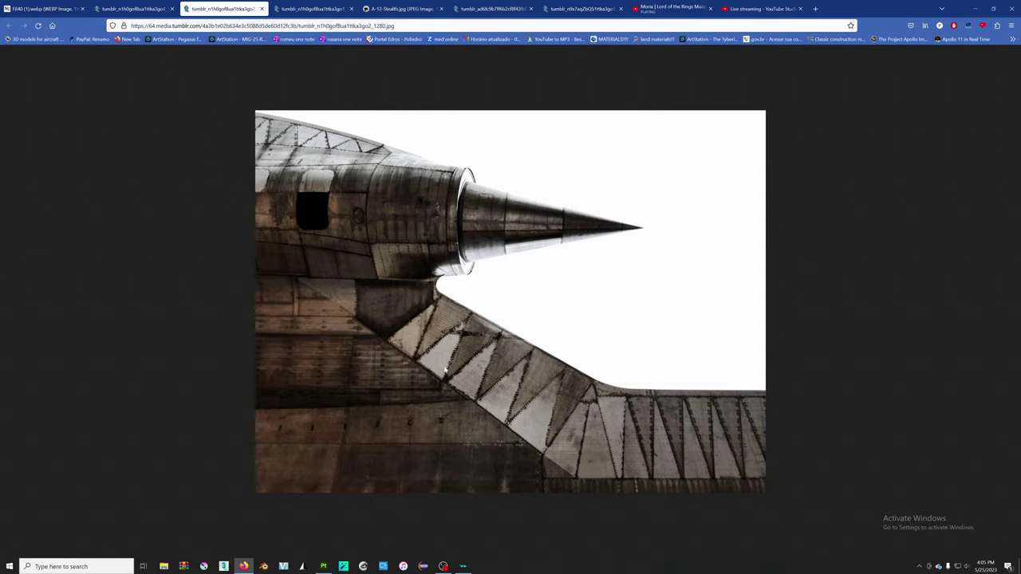
key("alt+Tab")
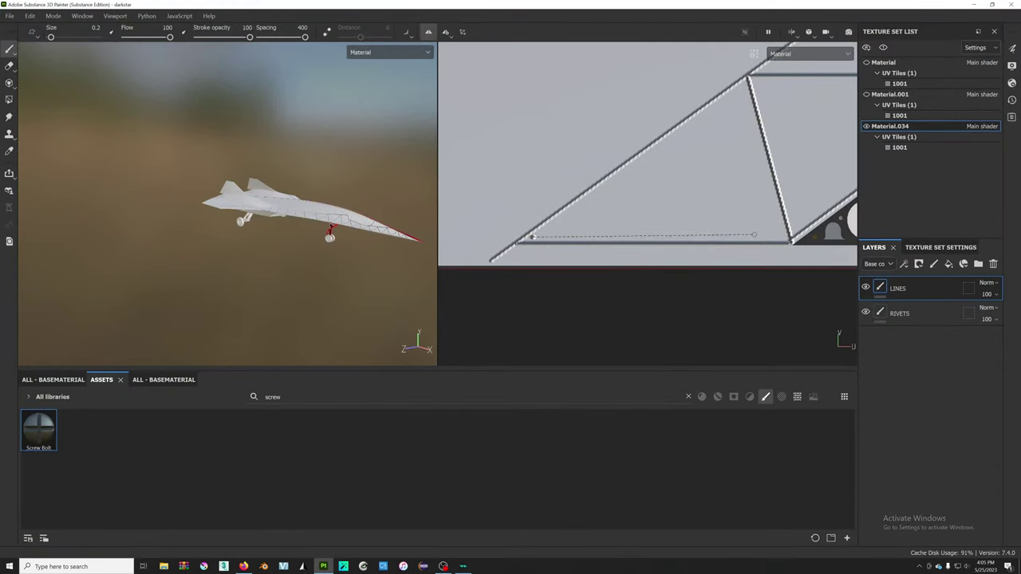
- Stamp Screw Bolt rivet rows along the triangle's bottom and right diagonal edges, undoing the misplaced left row
left_click(788, 238, "shift")
left_click(747, 80, "shift")
left_click(533, 236, "shift")
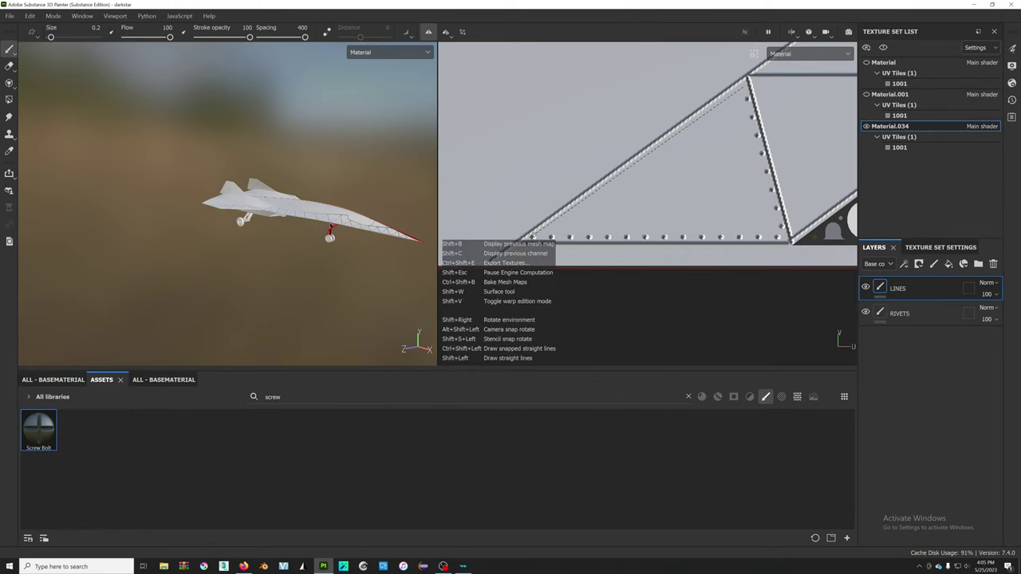
key("ctrl+z")
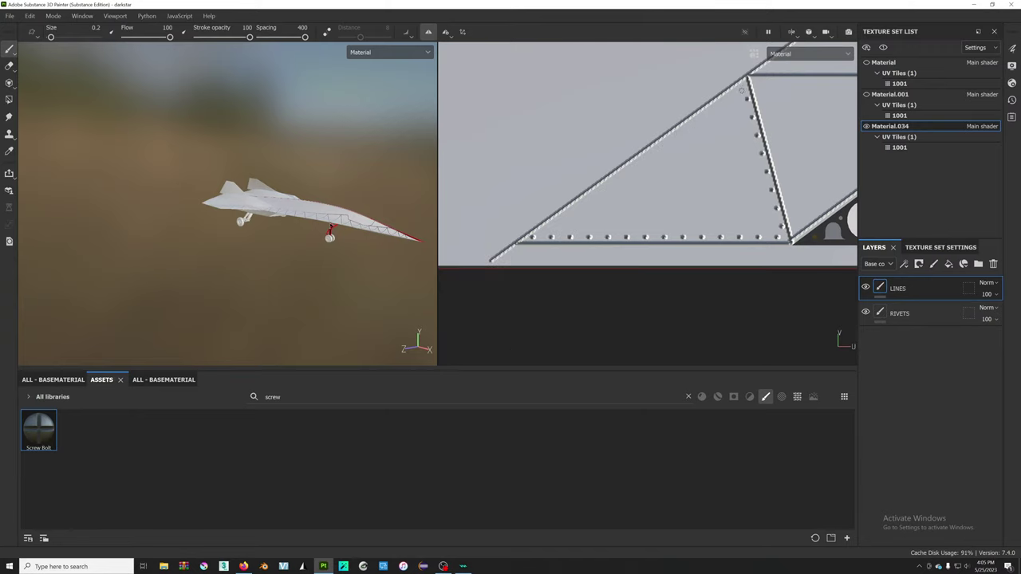
- Re-stamp a straight rivet row along the triangle's upper diagonal edge after undoing a misplaced one
scroll(720, 115, "up", 1)
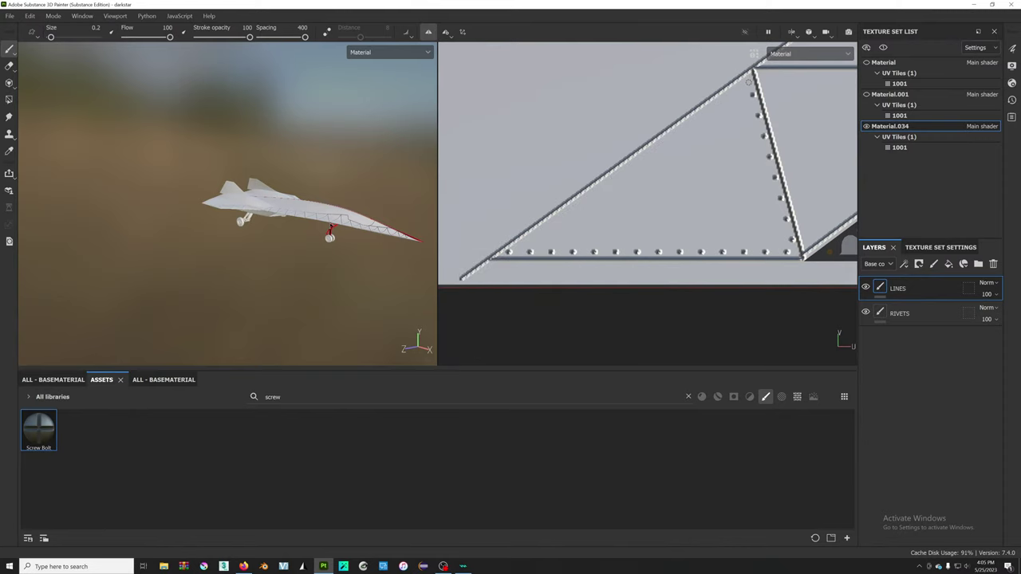
middle_click_drag(746, 100, 728, 130, "alt")
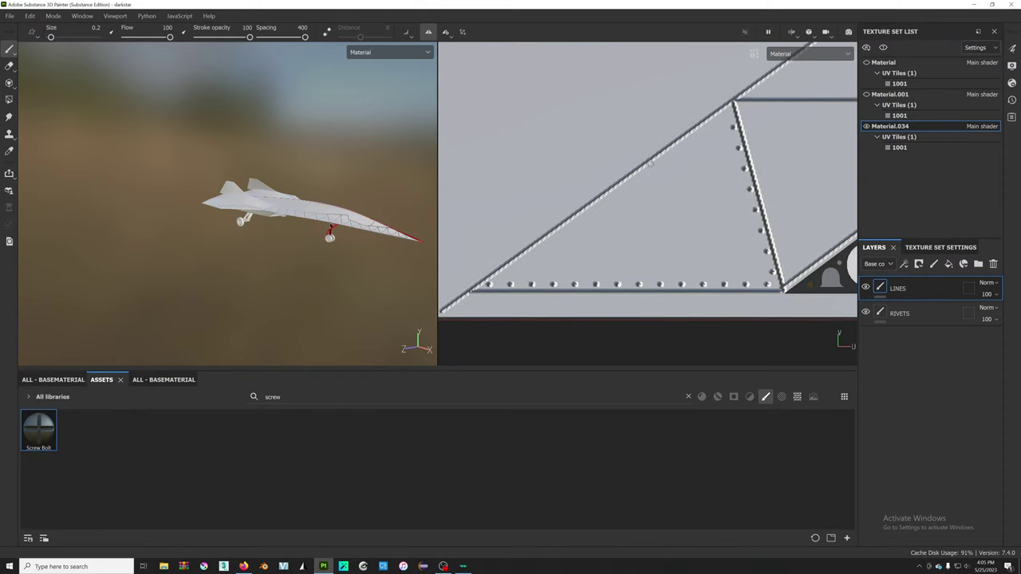
mouse_move(248, 183)
left_mouse_down("alt")
mouse_move(245, 282)
mouse_move(305, 181)
left_mouse_up("alt")
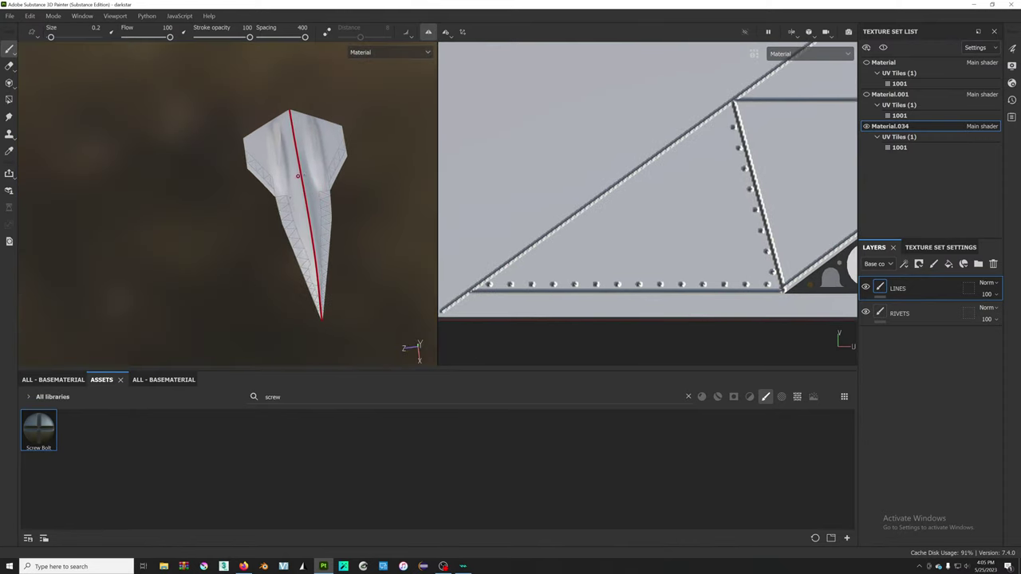
scroll(205, 166, "up", 5)
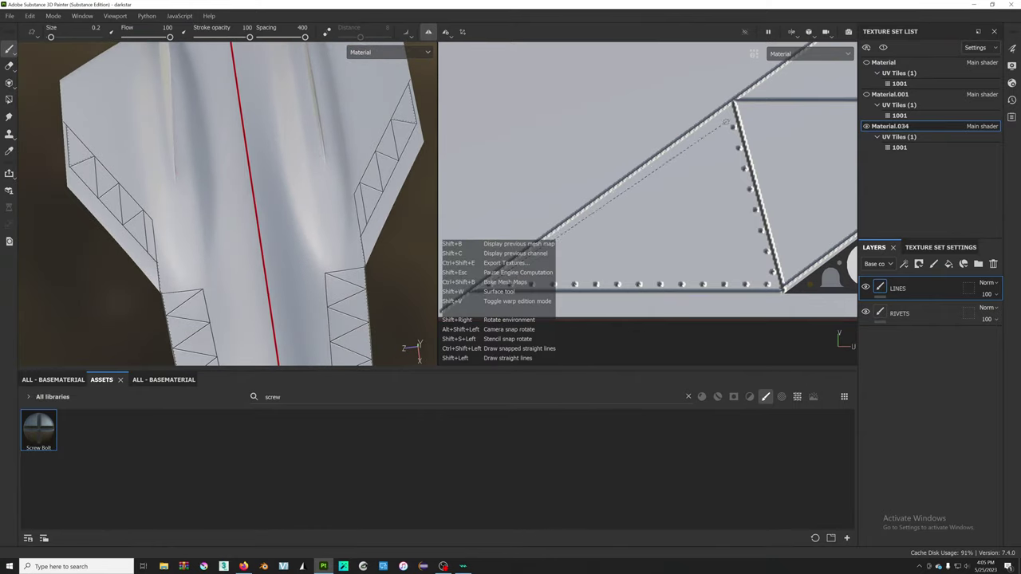
left_click(728, 119, "shift")
key("ctrl+z")
left_click(727, 114, "shift")
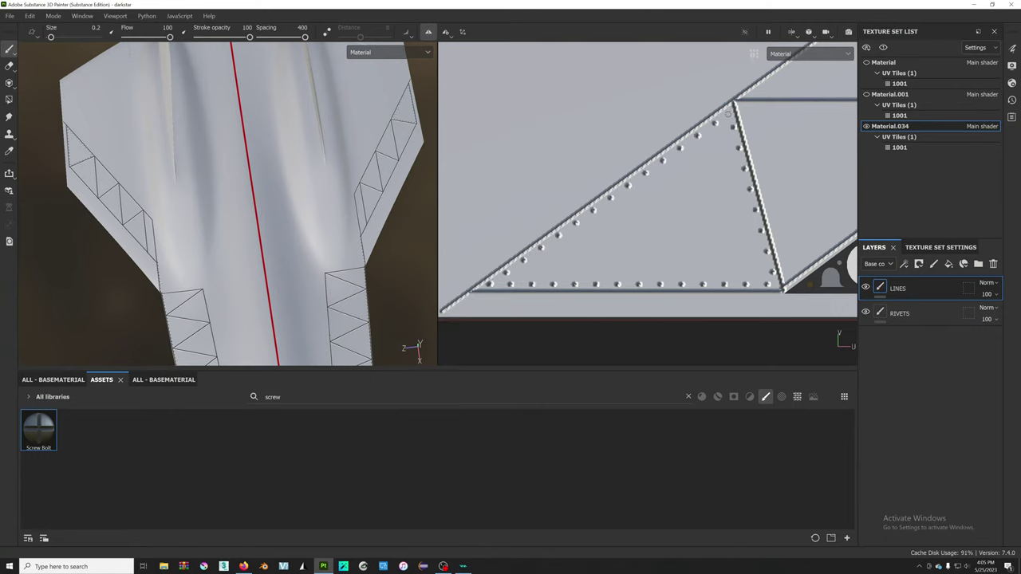
scroll(749, 134, "down", 2)
middle_click_drag(749, 135, 585, 148)
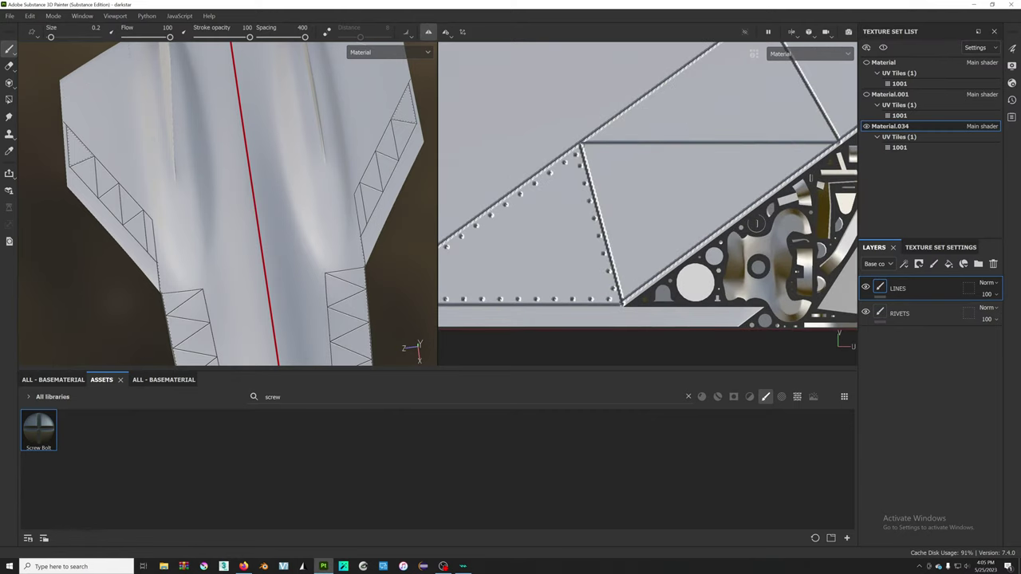
scroll(630, 264, "down", 2)
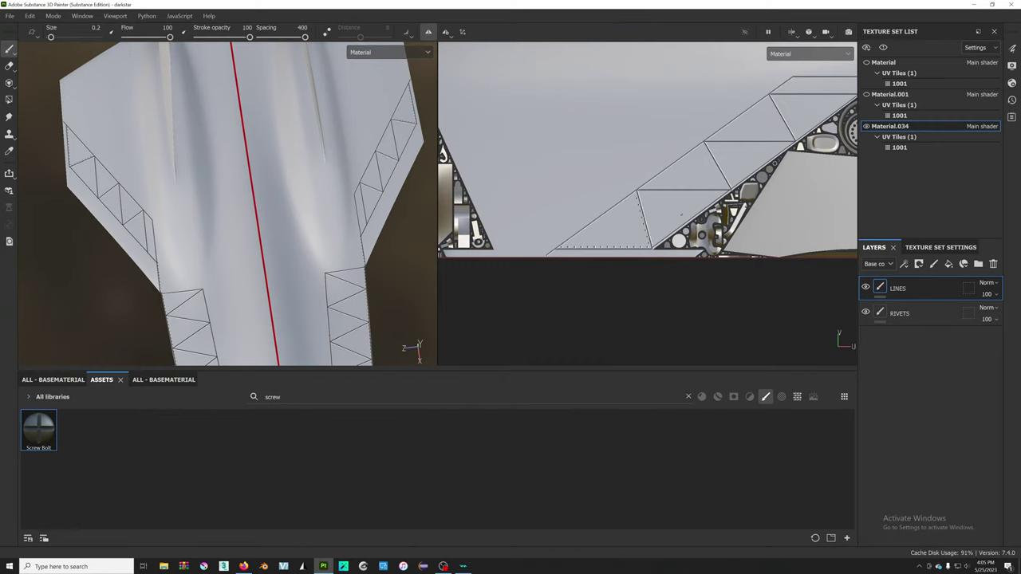
scroll(682, 214, "up", 1)
scroll(682, 213, "up", 1)
scroll(683, 213, "up", 1)
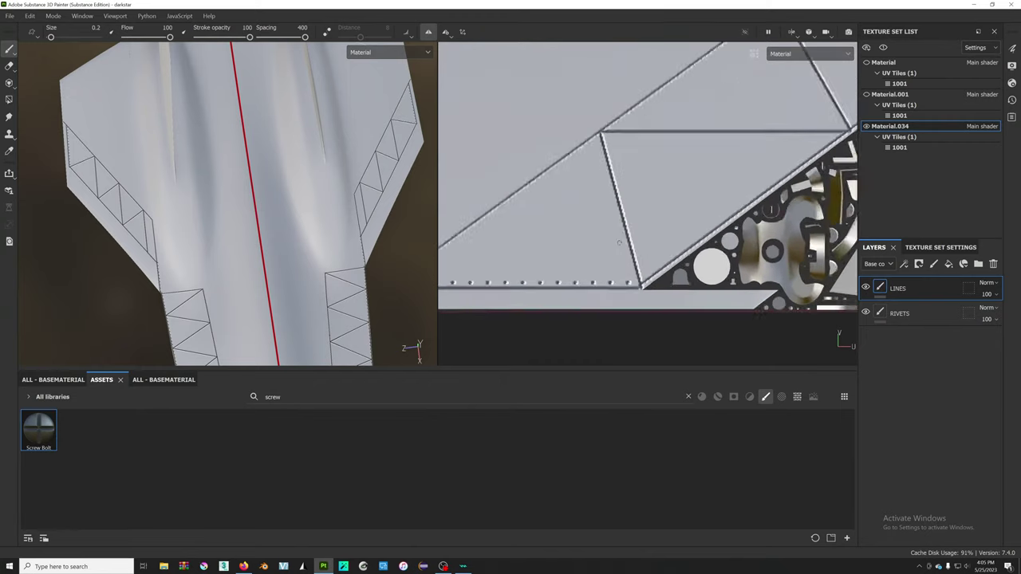
scroll(683, 213, "up", 1)
scroll(683, 212, "down", 1)
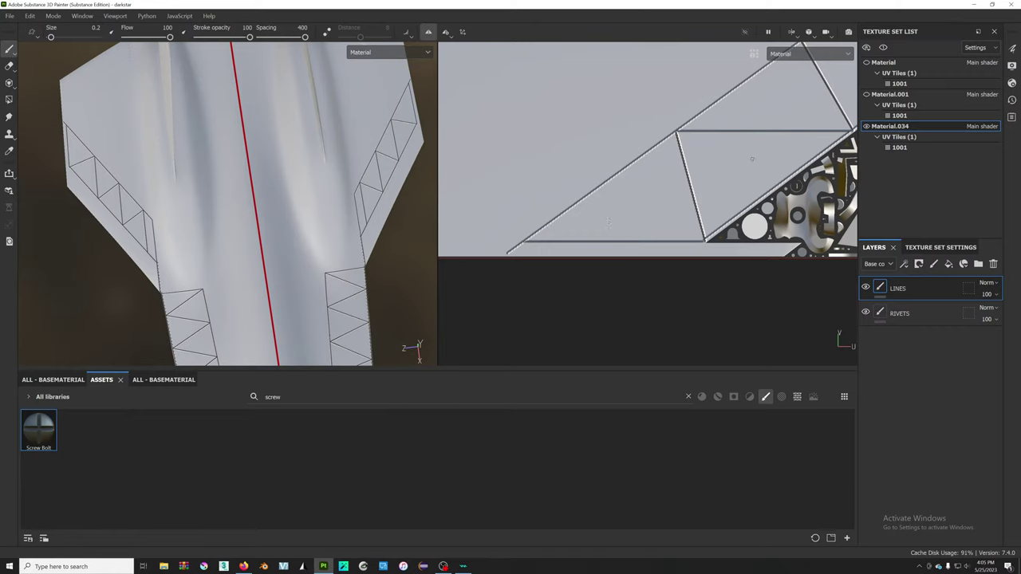
scroll(751, 159, "down", 3)
left_click_drag(250, 236, 390, 237, "alt")
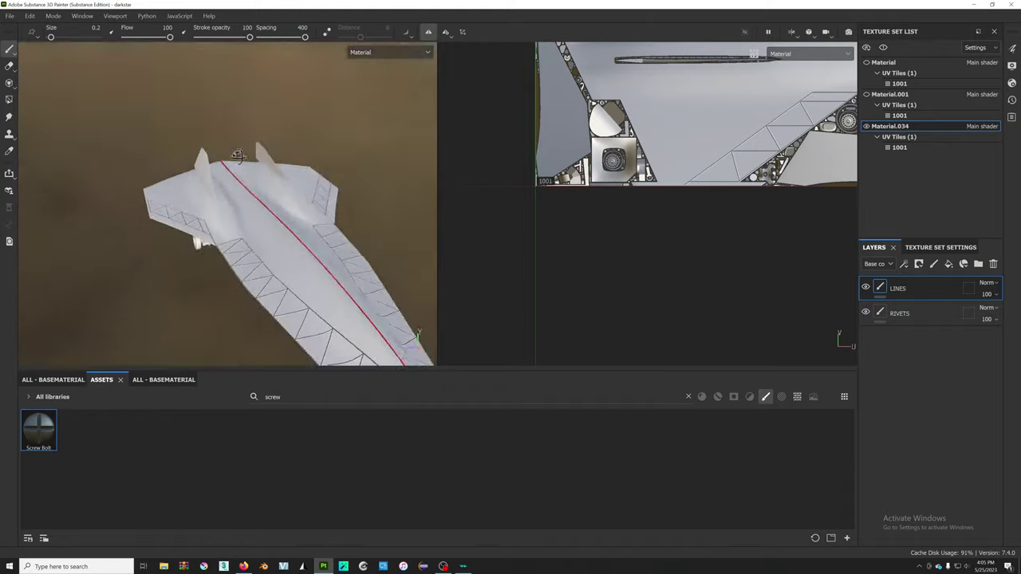
scroll(390, 237, "up", 5)
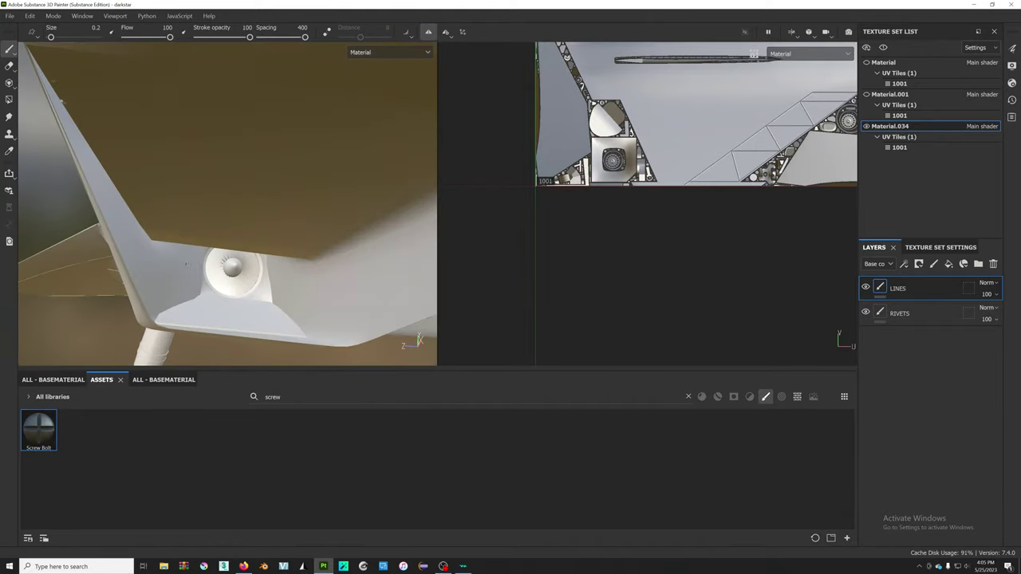
mouse_move(390, 237)
left_mouse_down("alt")
mouse_move(365, 270)
mouse_move(343, 255)
left_mouse_up("alt")
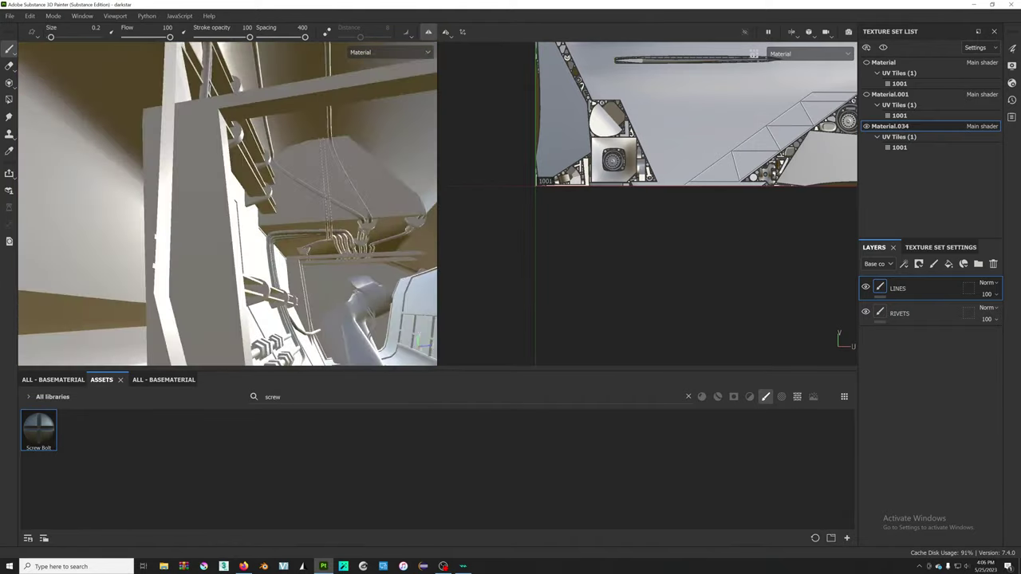
left_click_drag(273, 272, 239, 263, "alt")
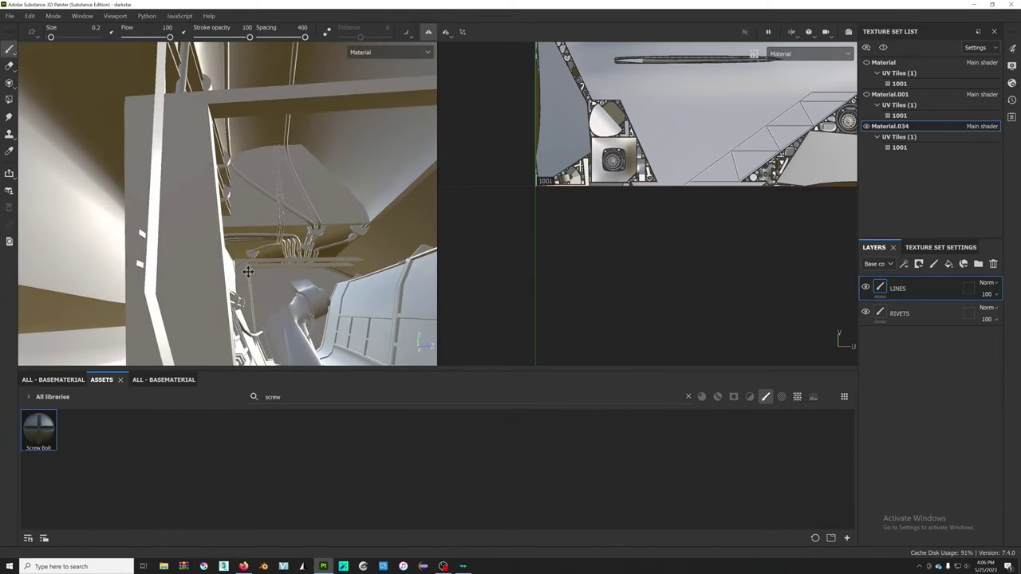
mouse_move(319, 239)
left_mouse_down("alt")
mouse_move(268, 225)
mouse_move(267, 211)
left_mouse_up("alt")
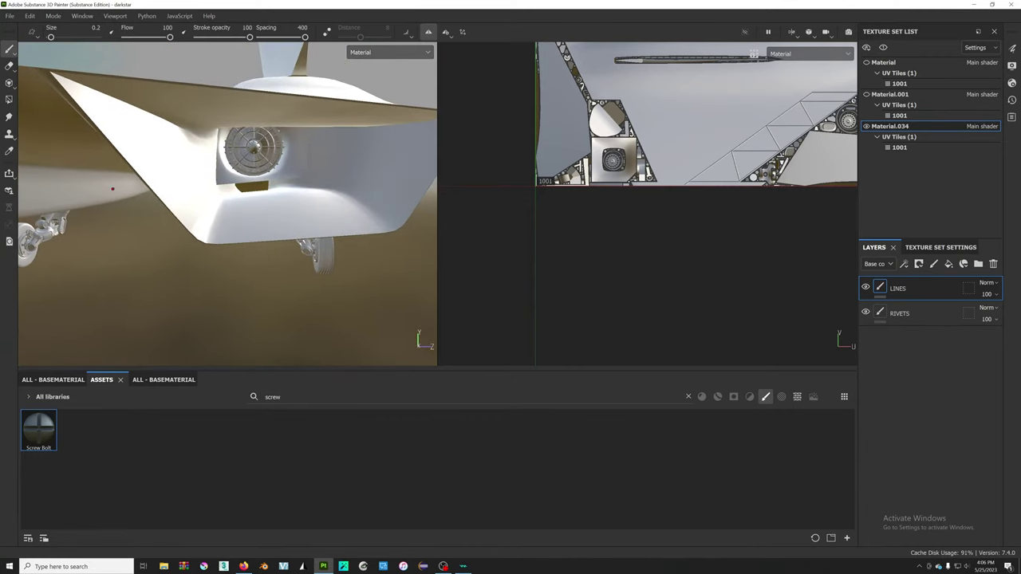
mouse_move(113, 189)
left_mouse_down("alt")
mouse_move(322, 73)
mouse_move(242, 218)
mouse_move(222, 215)
left_mouse_up("alt")
scroll(607, 119, "up", 1)
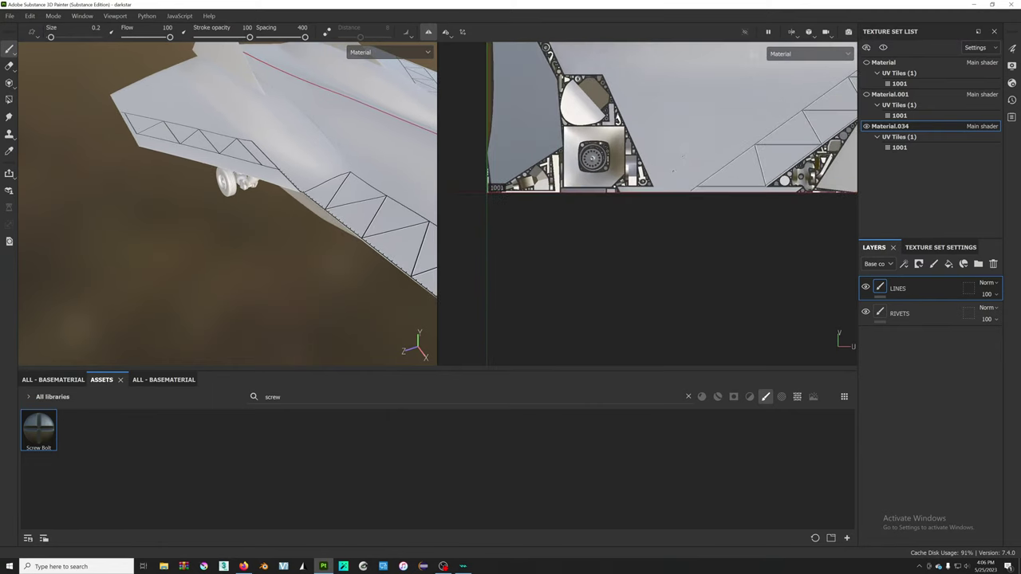
scroll(655, 170, "up", 2)
scroll(655, 170, "up", 1)
scroll(729, 159, "up", 1)
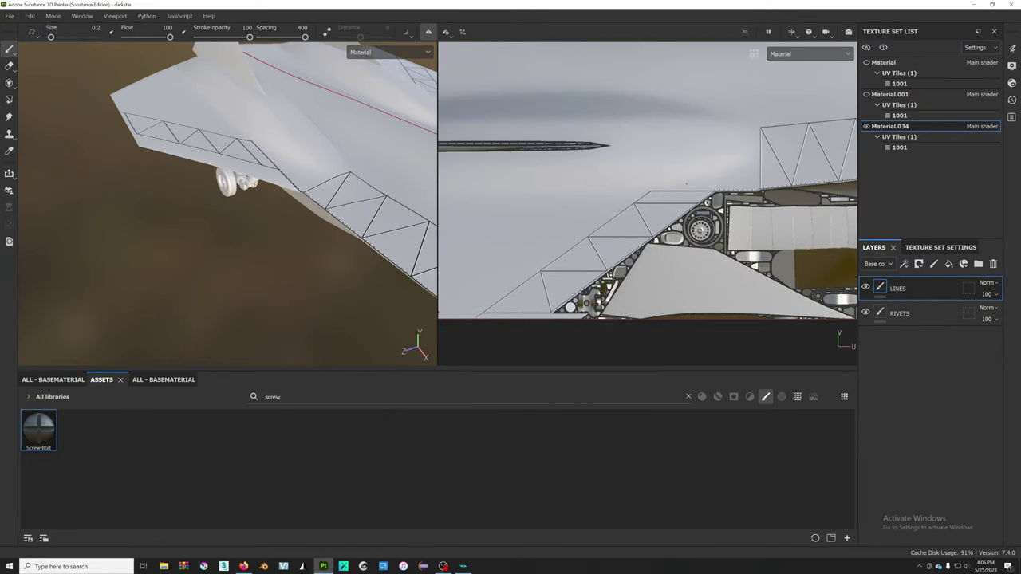
scroll(618, 285, "up", 1)
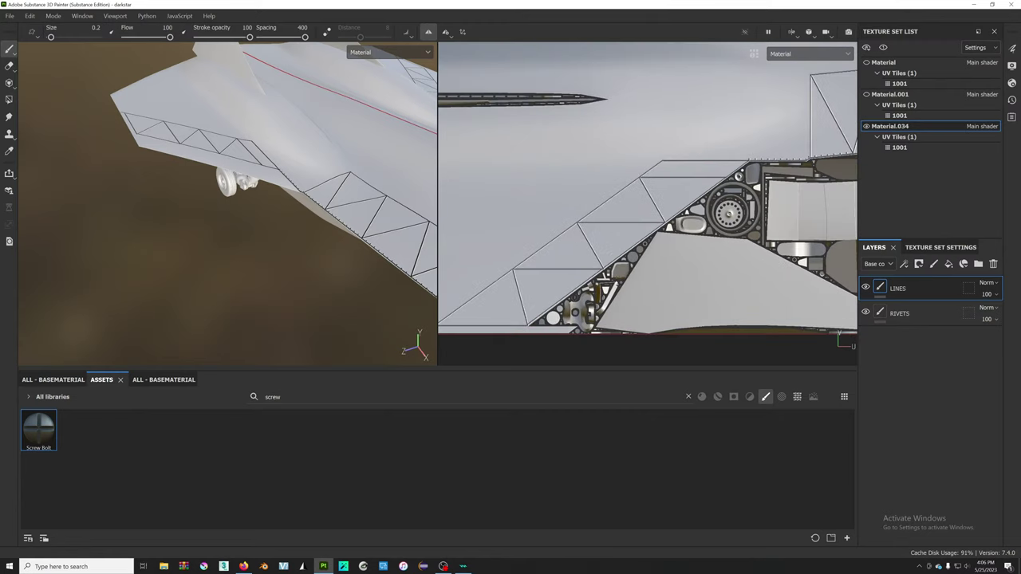
- On the RIVETS layer, stamp rivet rows along the panel's bottom edge and diagonal strut
left_click(918, 313)
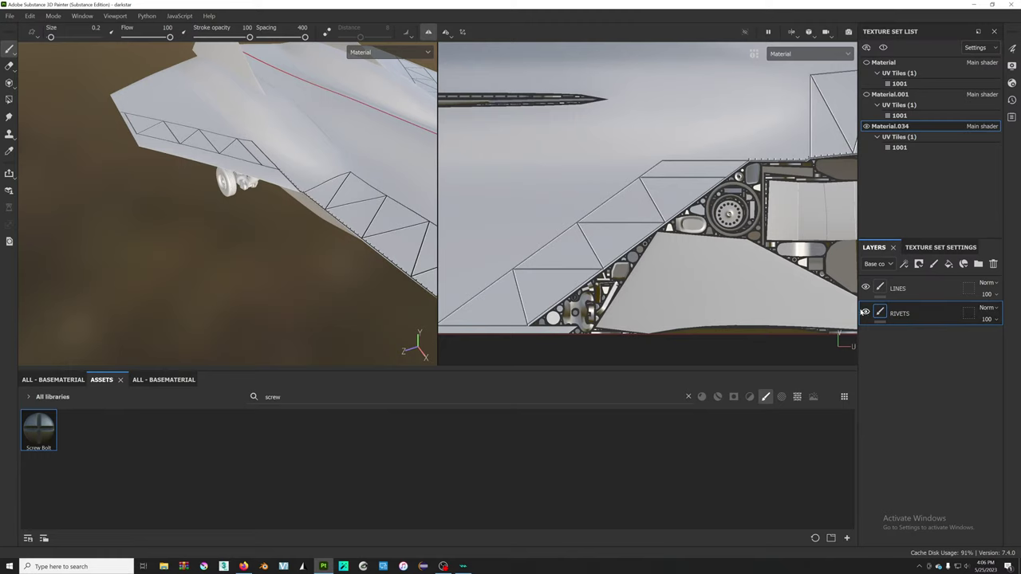
scroll(617, 267, "up", 1)
scroll(617, 266, "up", 2)
scroll(618, 267, "up", 2)
scroll(503, 294, "up", 1)
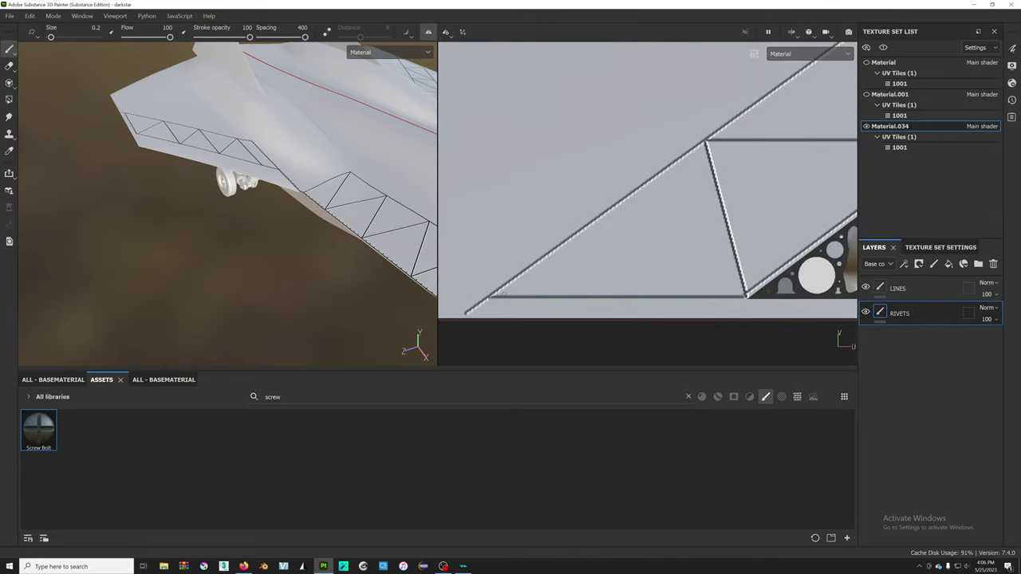
left_click(725, 288, "shift")
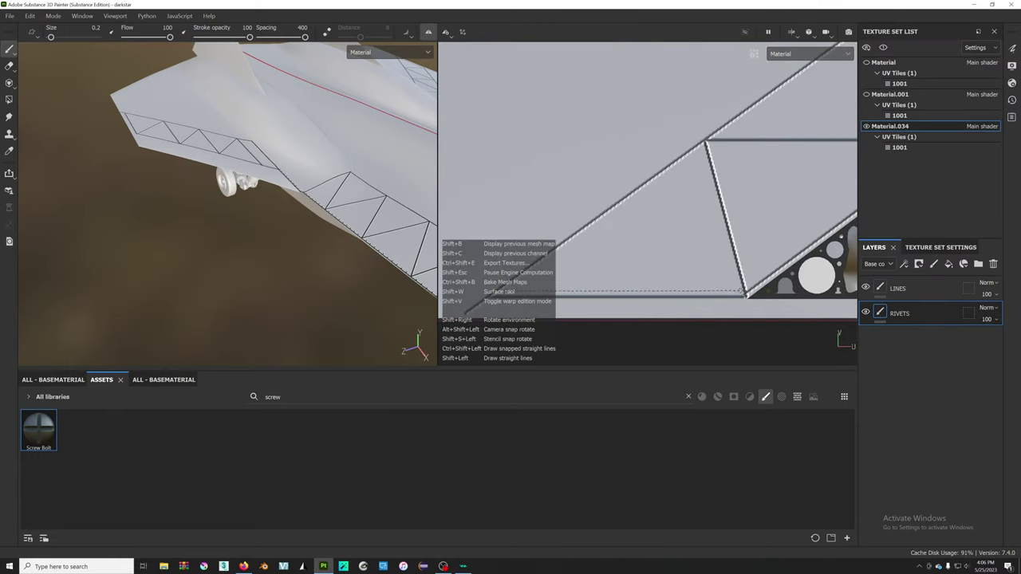
left_click(701, 165, "shift")
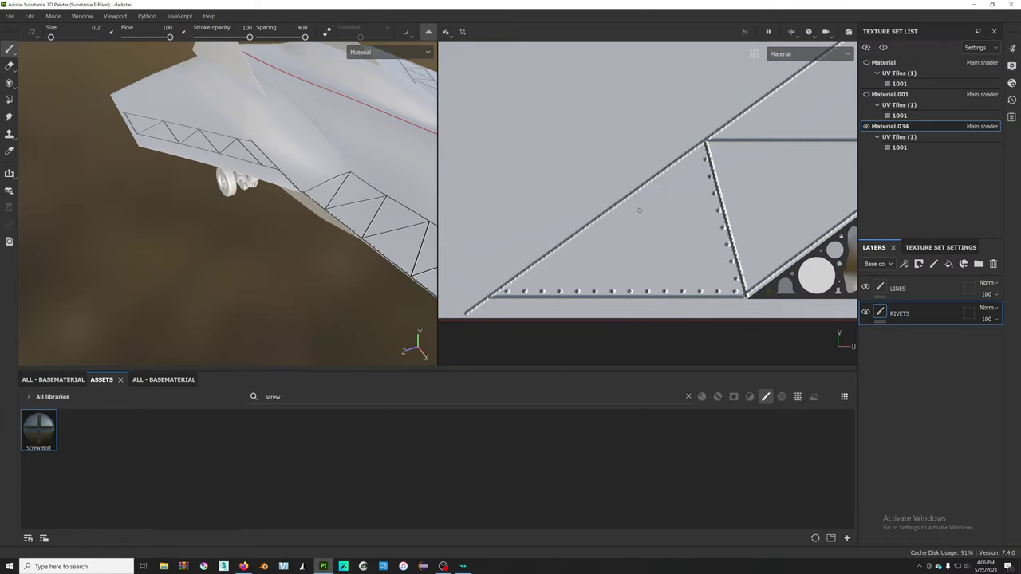
left_click(511, 288, "shift")
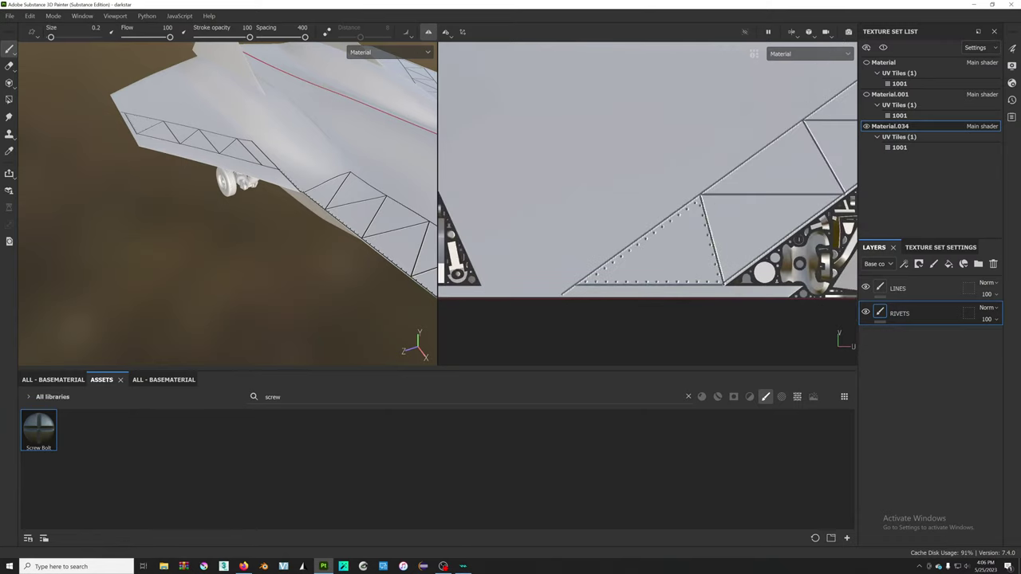
scroll(503, 308, "up", 1)
key("ctrl+z")
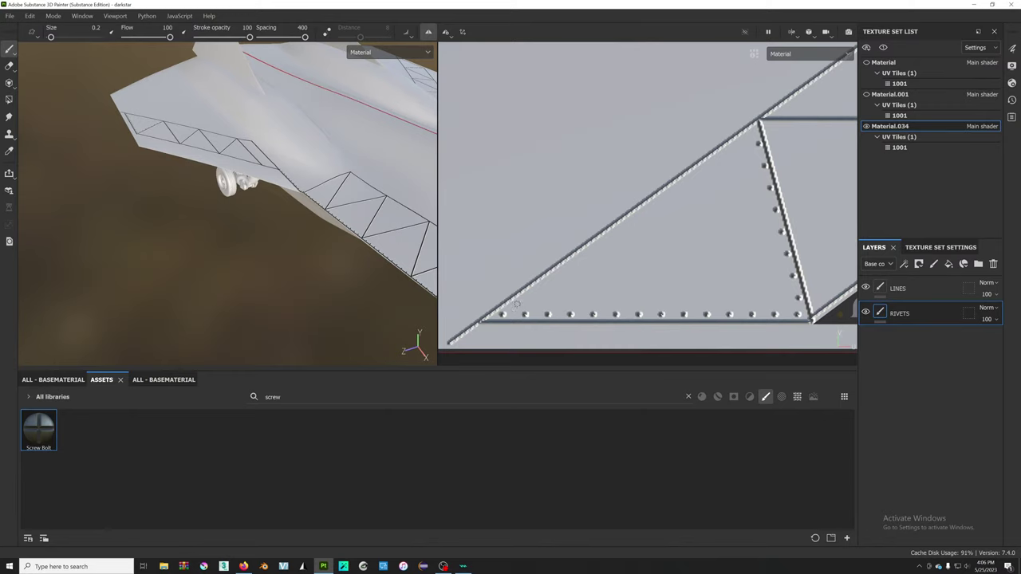
left_click(753, 132, "shift")
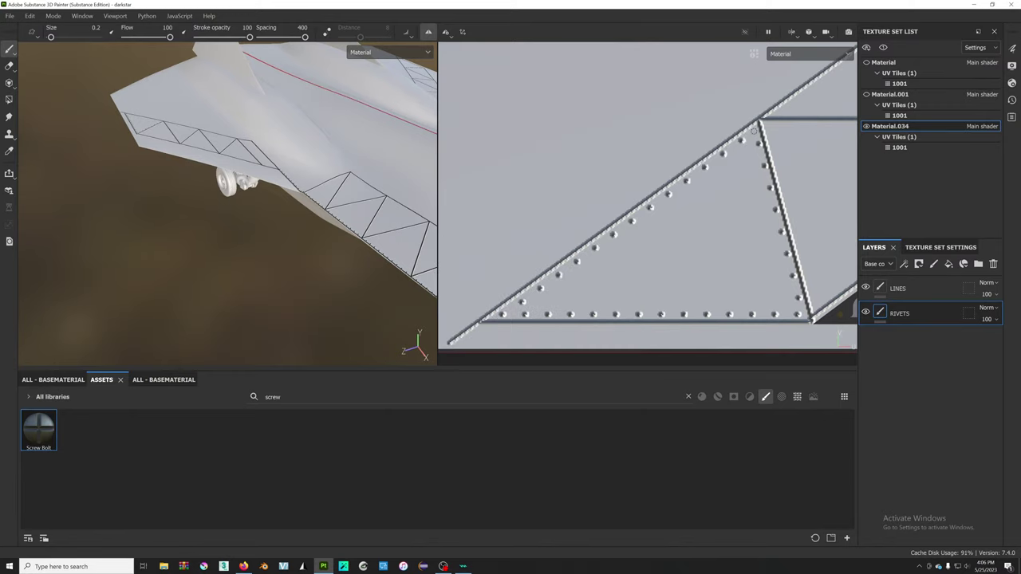
- Shift-click a straight rivet row along the top horizontal panel edge
scroll(753, 132, "up", 1)
middle_click_drag(753, 131, 629, 159)
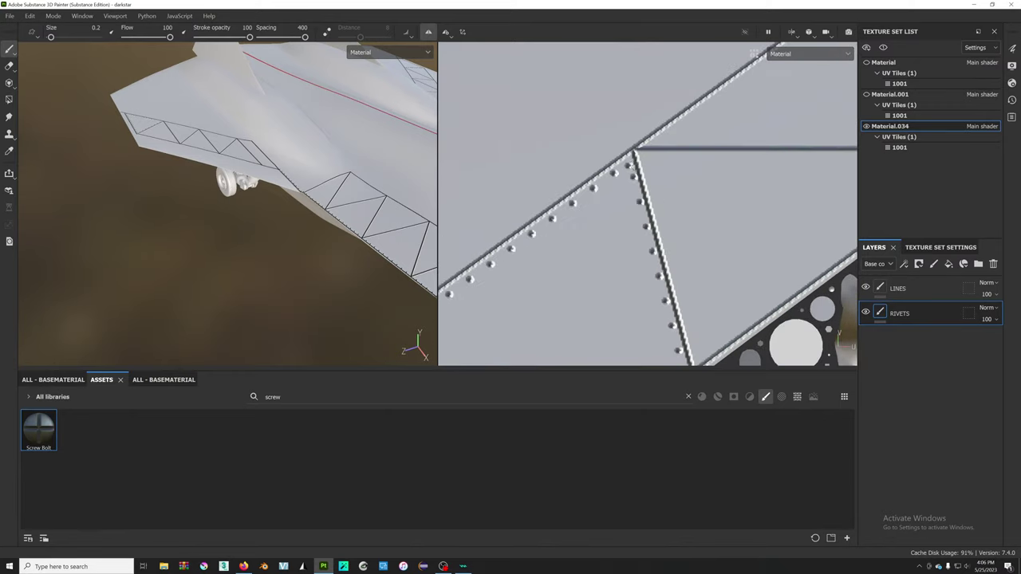
scroll(628, 162, "down", 2)
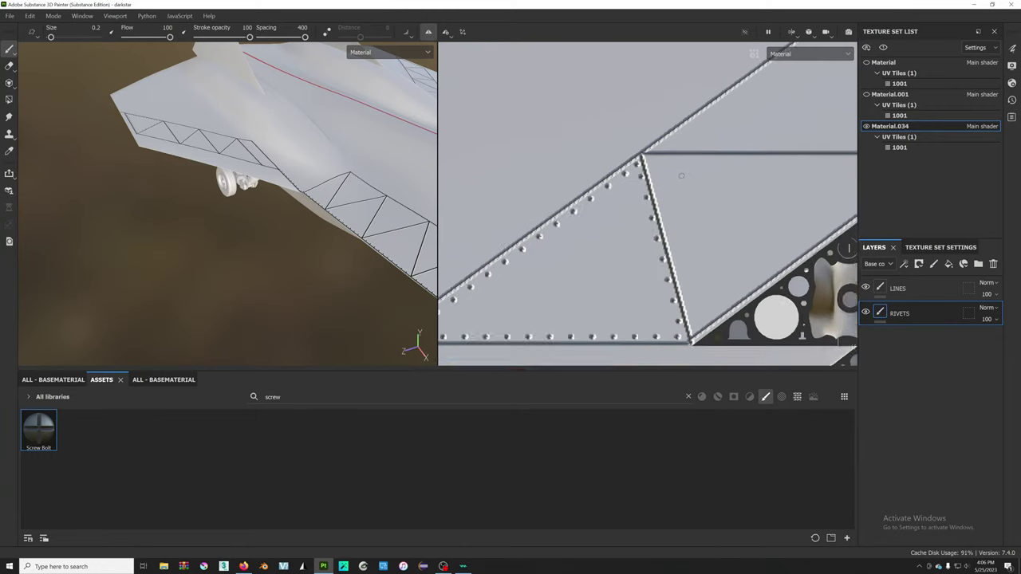
scroll(692, 177, "down", 2)
scroll(688, 192, "up", 2)
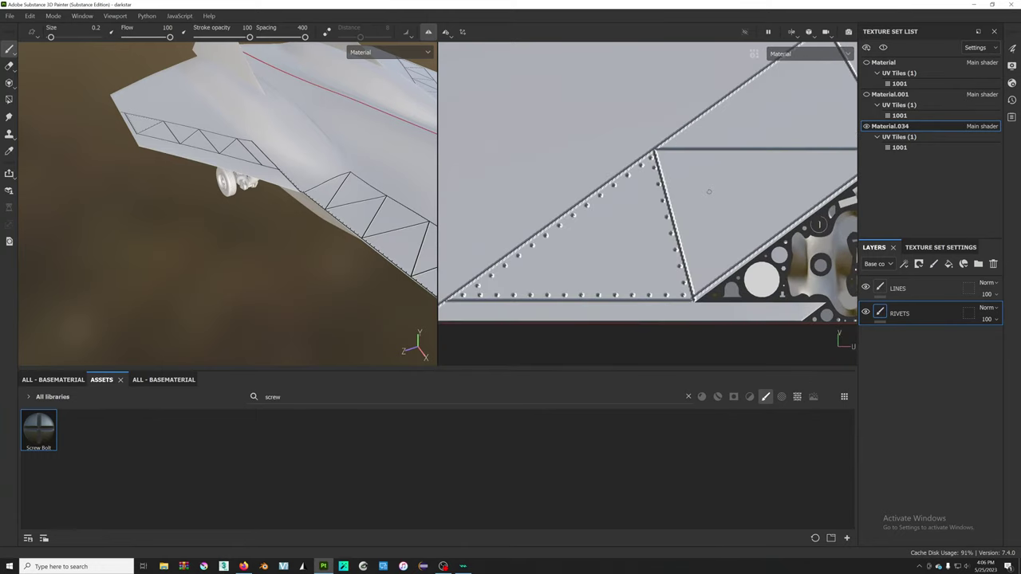
middle_click_drag(709, 191, 532, 160)
key("shift")
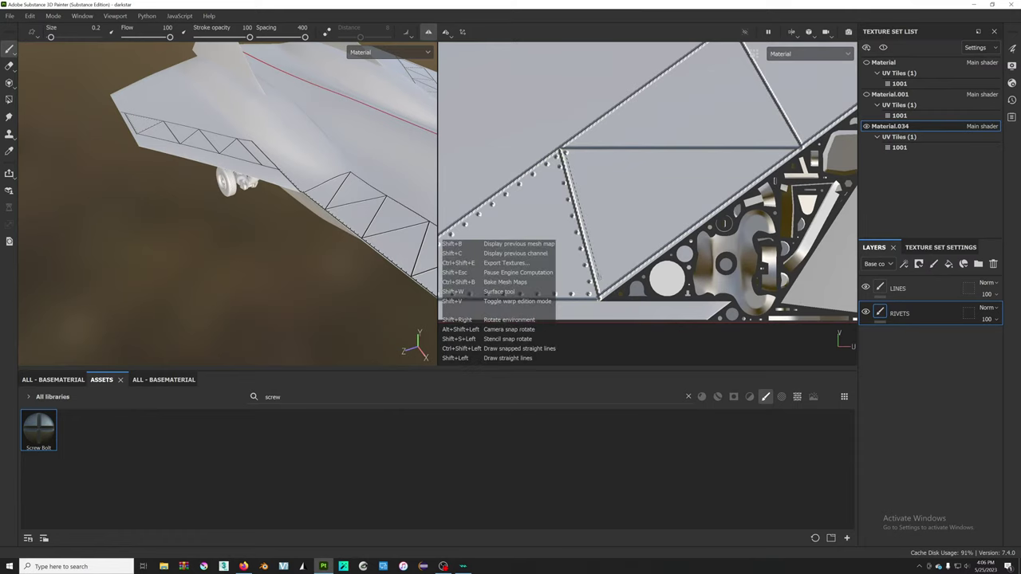
left_click(600, 291, "shift")
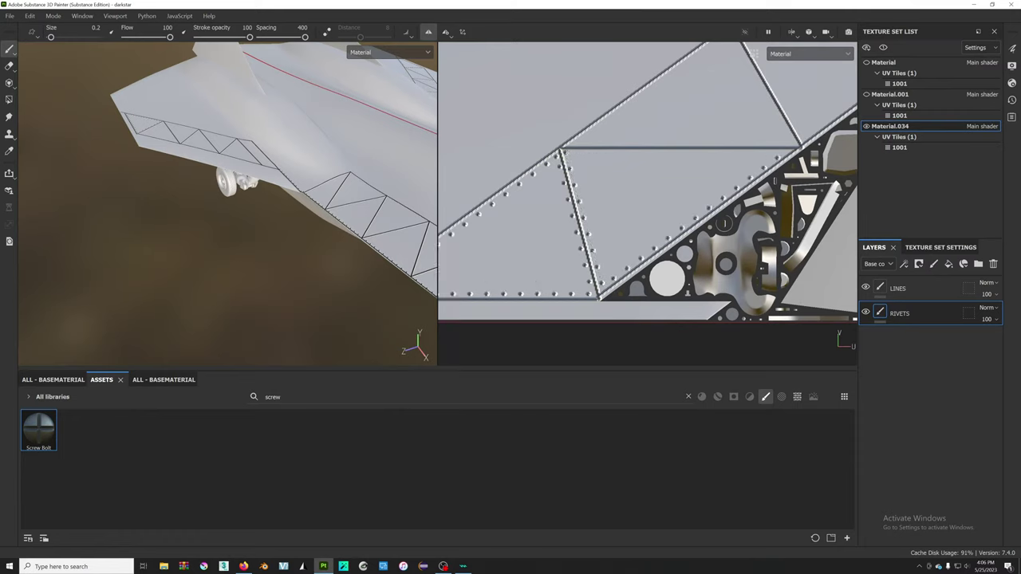
left_click(779, 152, "shift")
scroll(728, 171, "up", 1)
scroll(727, 171, "up", 1)
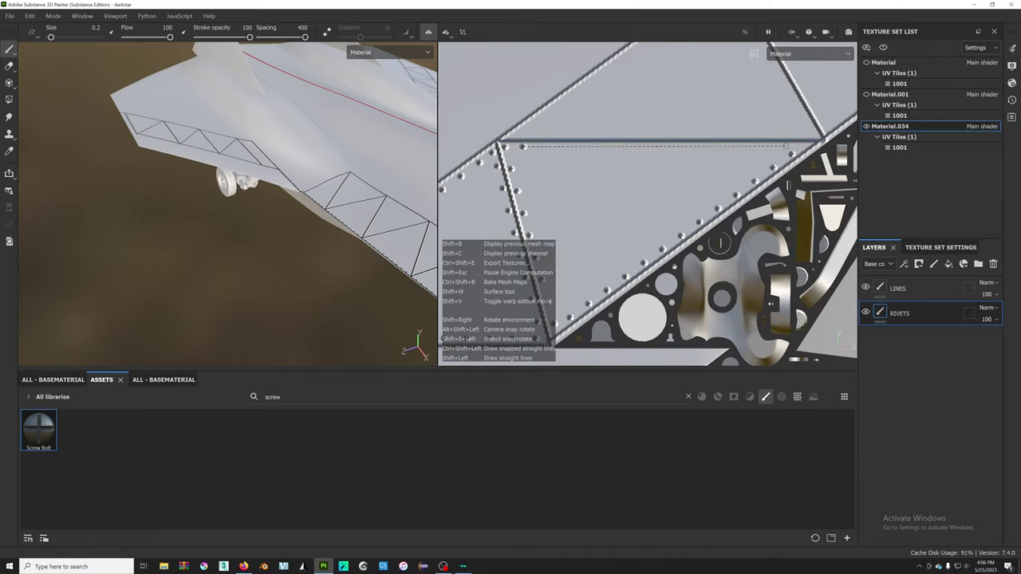
left_click(769, 147, "shift")
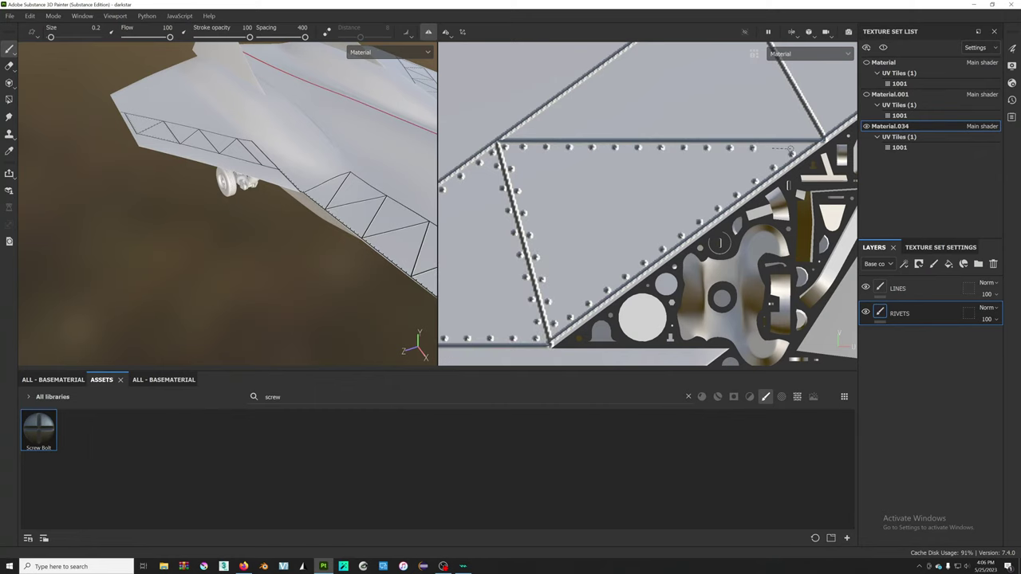
- Clear the pending line preview and stamp rows along the short diagonal and bottom horizontal edges
scroll(799, 255, "down", 1)
scroll(675, 190, "down", 1)
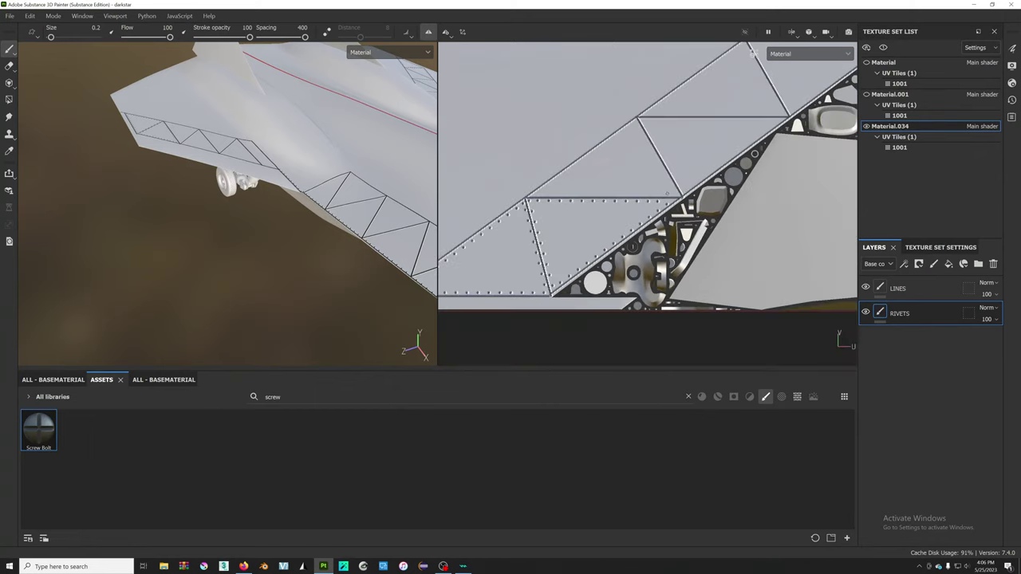
scroll(671, 283, "down", 1)
scroll(672, 284, "down", 1)
middle_click_drag(650, 157, 561, 205)
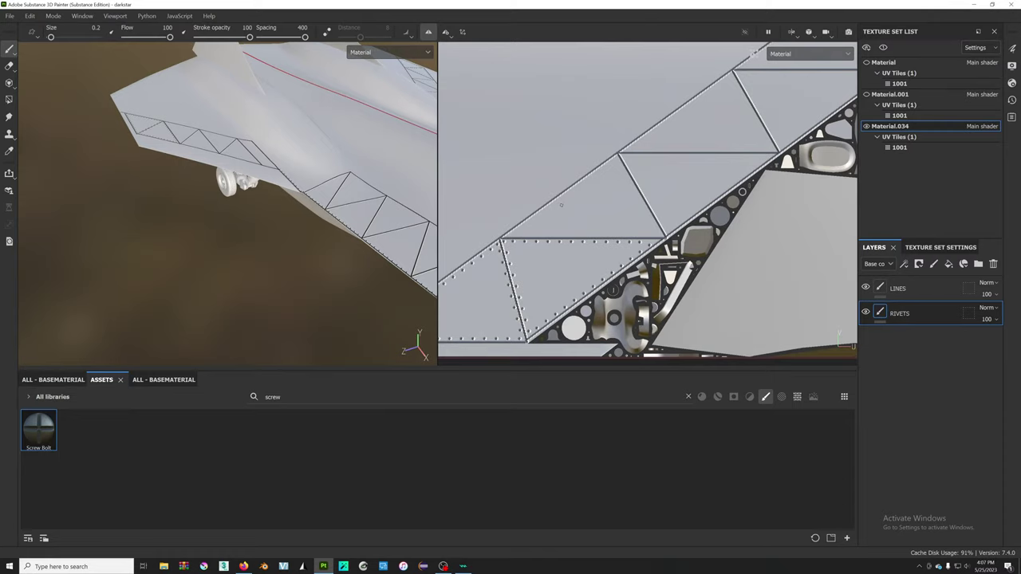
scroll(561, 205, "up", 1)
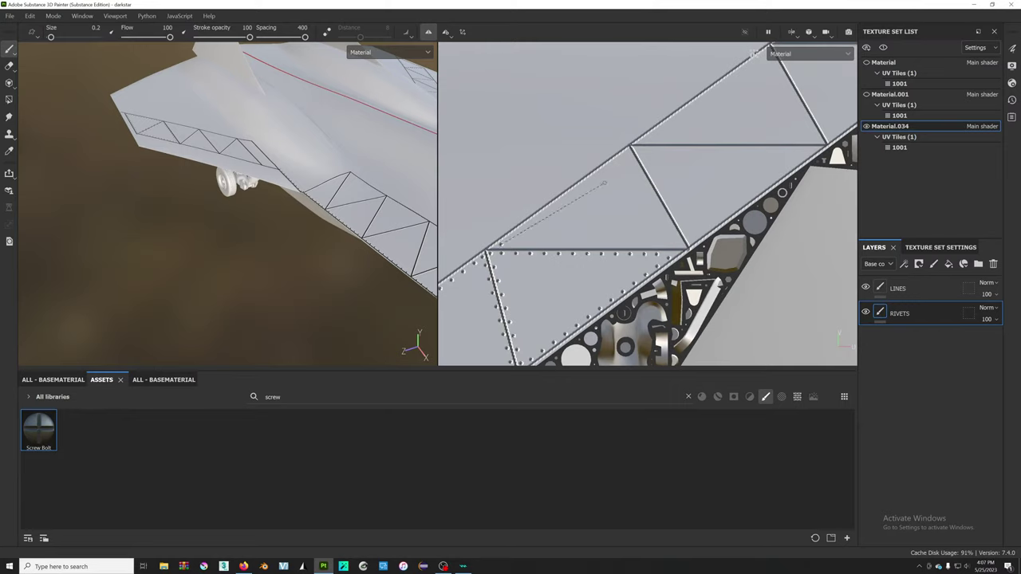
right_click(444, 238)
key("Escape")
left_click(685, 244, "shift")
key("shift")
left_click(489, 245, "shift")
- Stamp rivet rows along the upper-left diagonal, right diagonal and horizontal edges of the upper panels
middle_click_drag(689, 220, 565, 229)
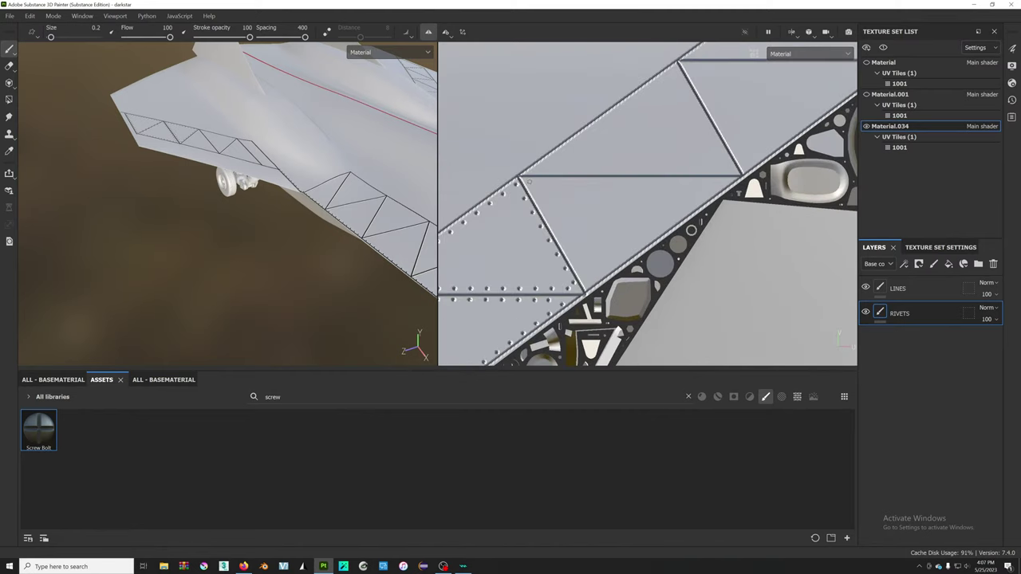
key("shift")
key("shift")
left_click(725, 182, "shift")
key("shift")
scroll(623, 182, "up", 2)
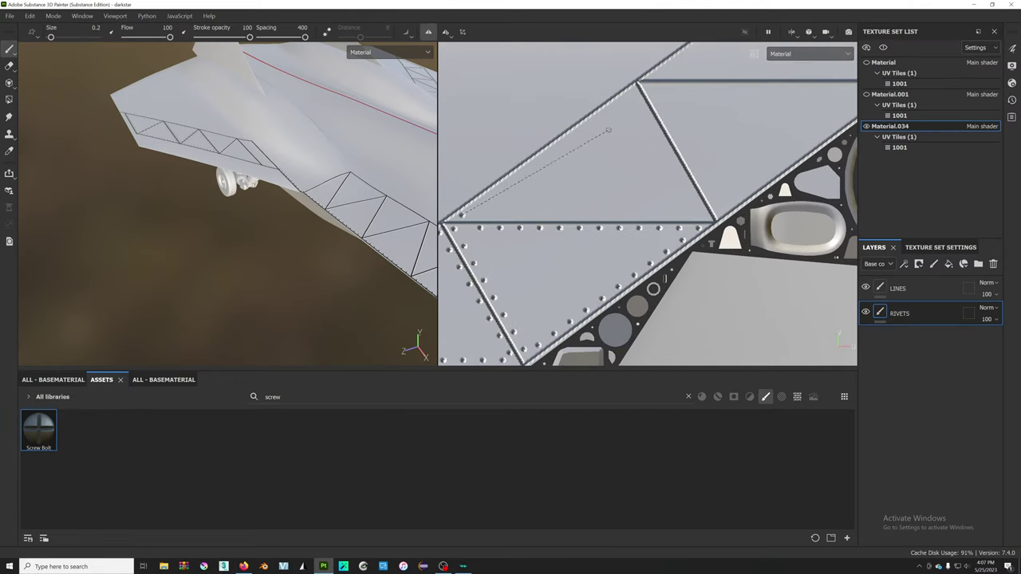
left_click(627, 92, "shift")
left_click(706, 215, "shift")
left_click(476, 216, "shift")
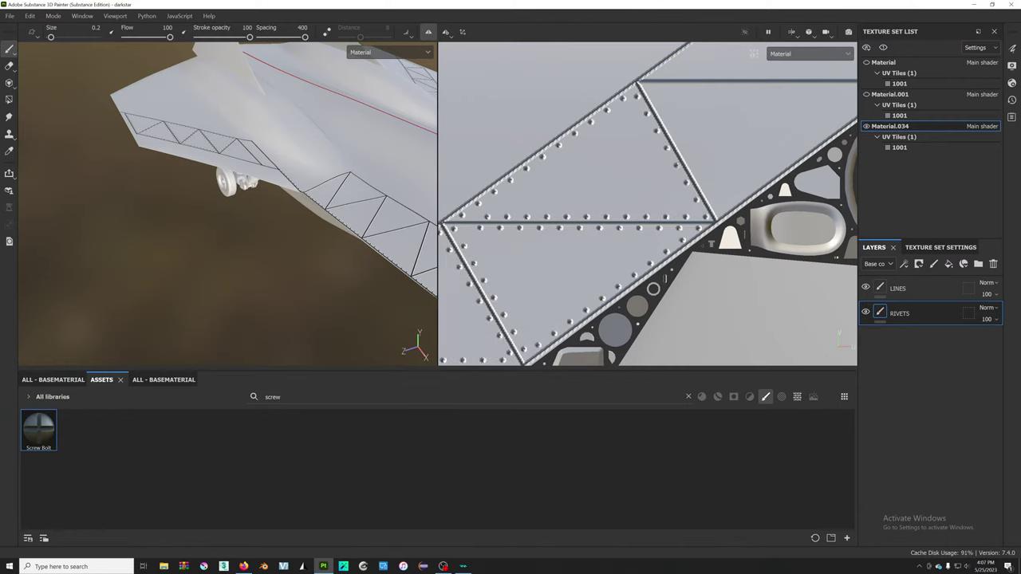
middle_click_drag(639, 240, 686, 271)
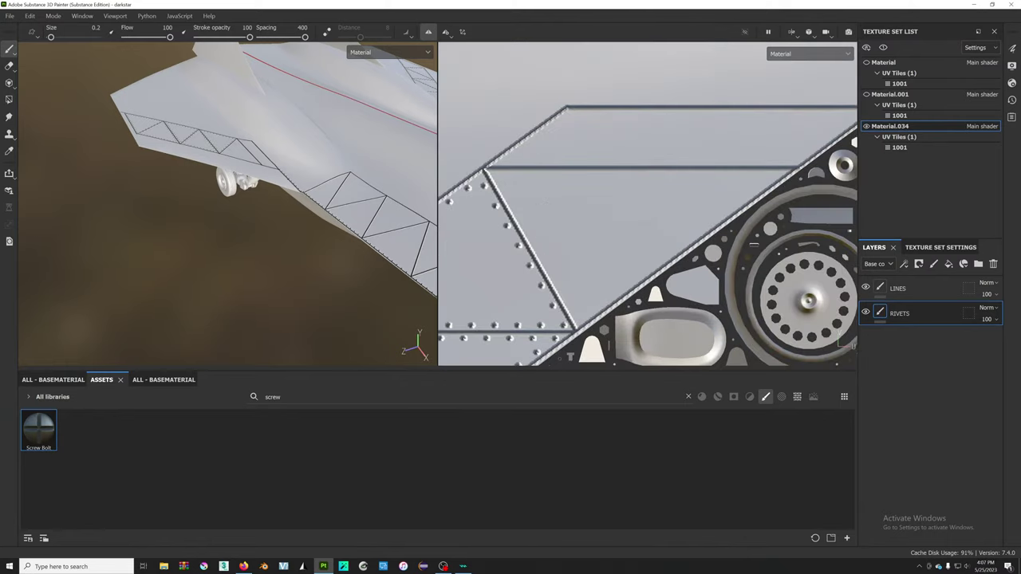
mouse_move(239, 199)
left_mouse_down("alt")
mouse_move(288, 211)
mouse_move(335, 117)
left_mouse_up("alt")
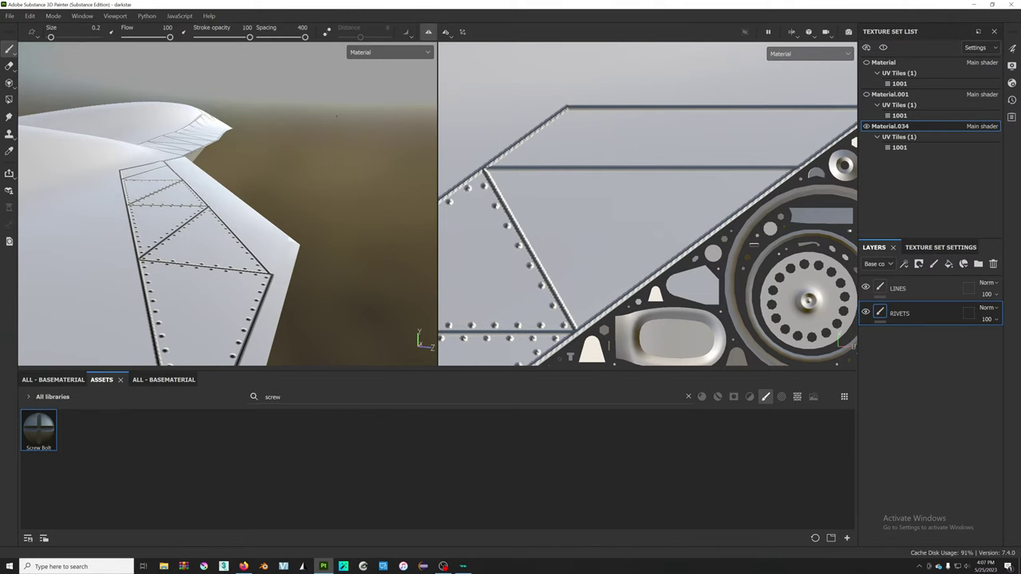
scroll(649, 199, "down", 3)
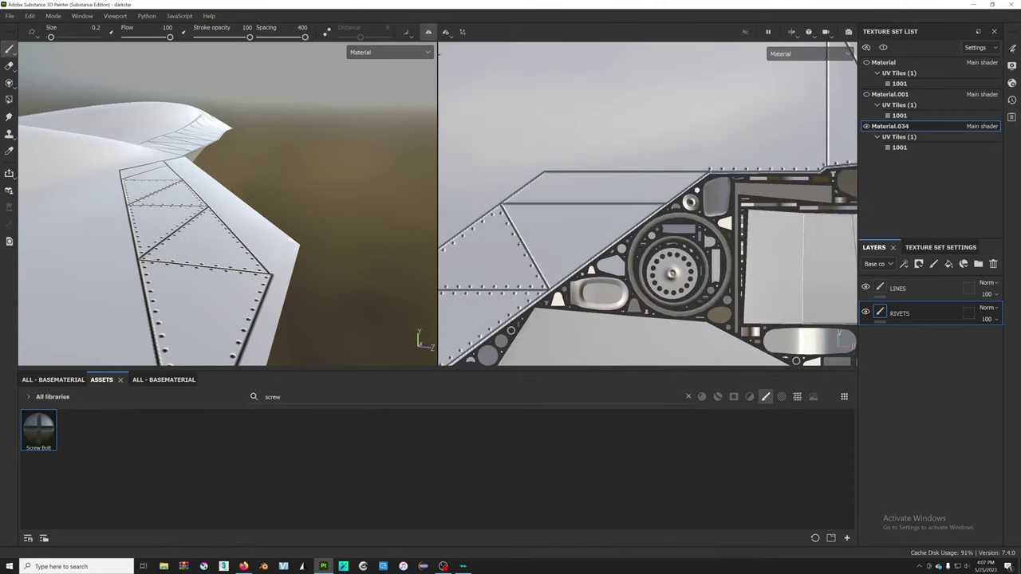
scroll(649, 199, "down", 2)
scroll(650, 199, "up", 1)
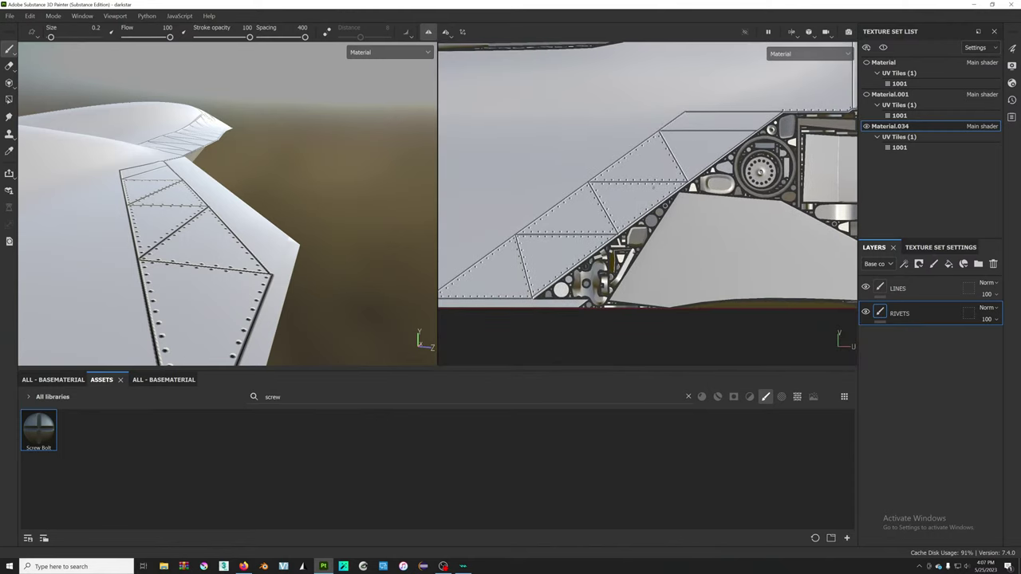
scroll(646, 191, "up", 1)
scroll(638, 180, "up", 2)
scroll(634, 171, "up", 1)
middle_click_drag(634, 171, 658, 175)
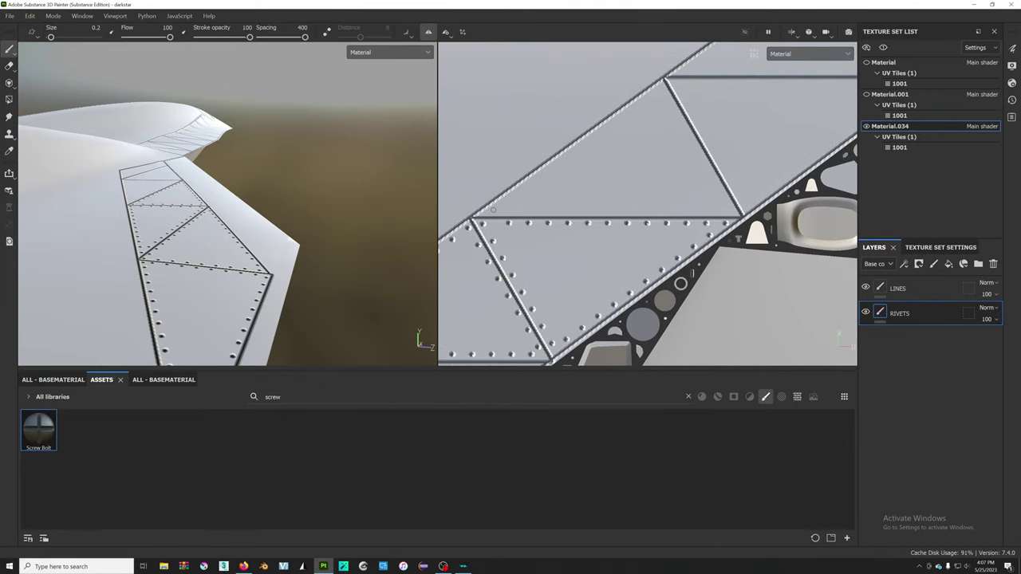
left_click_drag(509, 192, 640, 113)
key("ctrl+z")
key("ctrl+z")
key("alt+Tab")
- Search 'lazy mouse' in a new Firefox tab and open Adobe's Lazy mouse documentation page
left_click(814, 9)
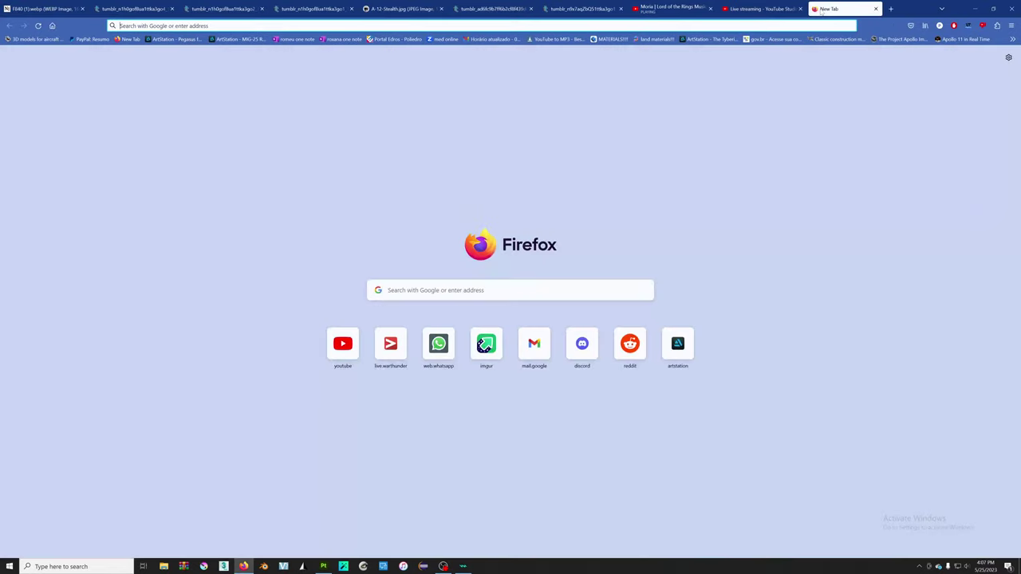
type("lazy mouse zbrush")
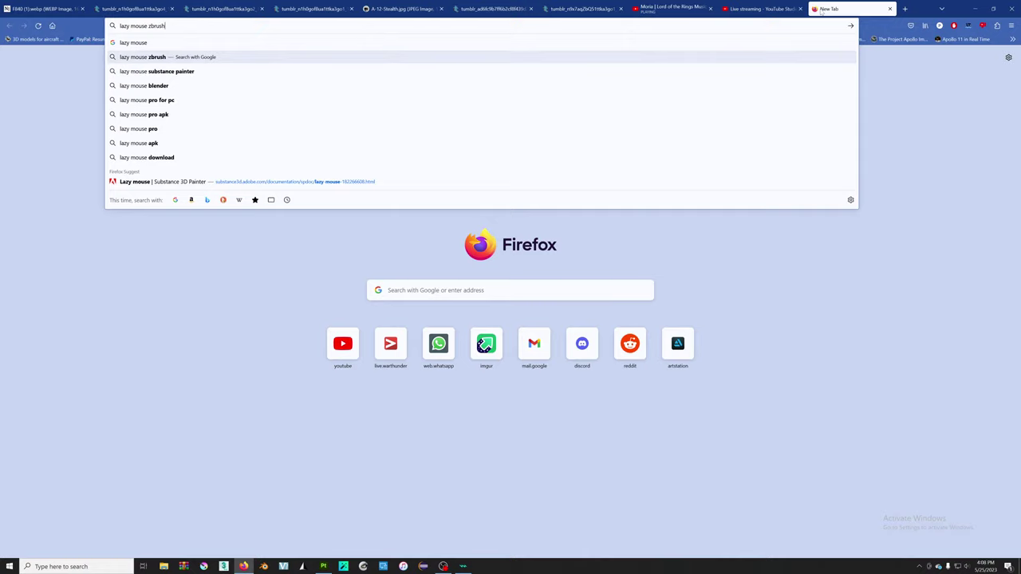
left_click(157, 71)
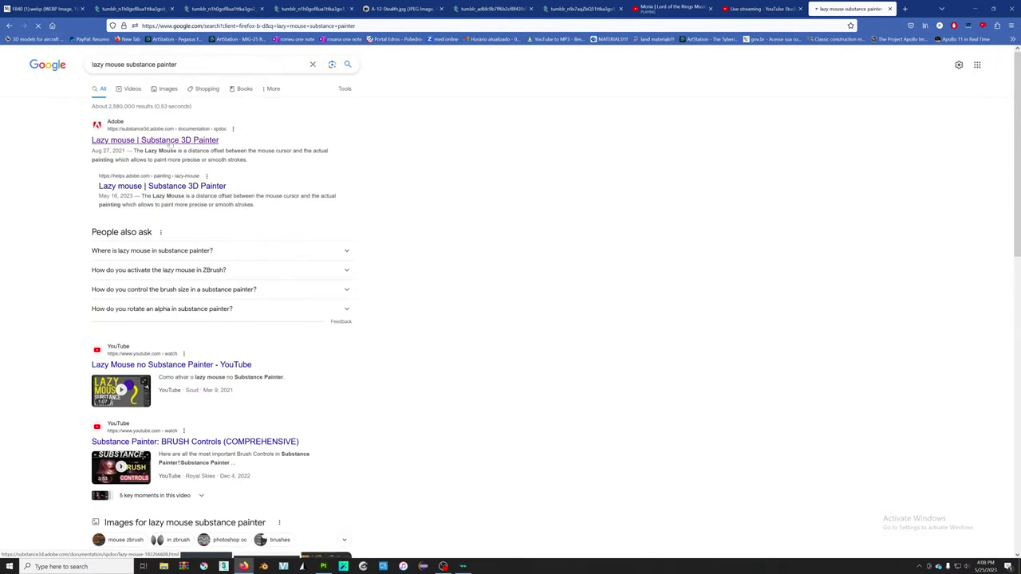
left_click(169, 142)
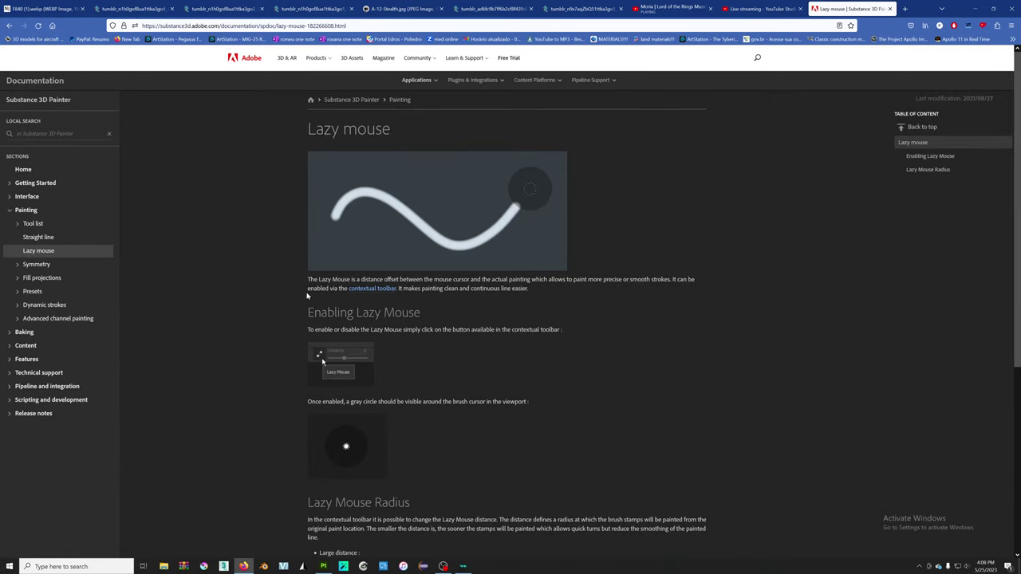
scroll(360, 298, "down", 2)
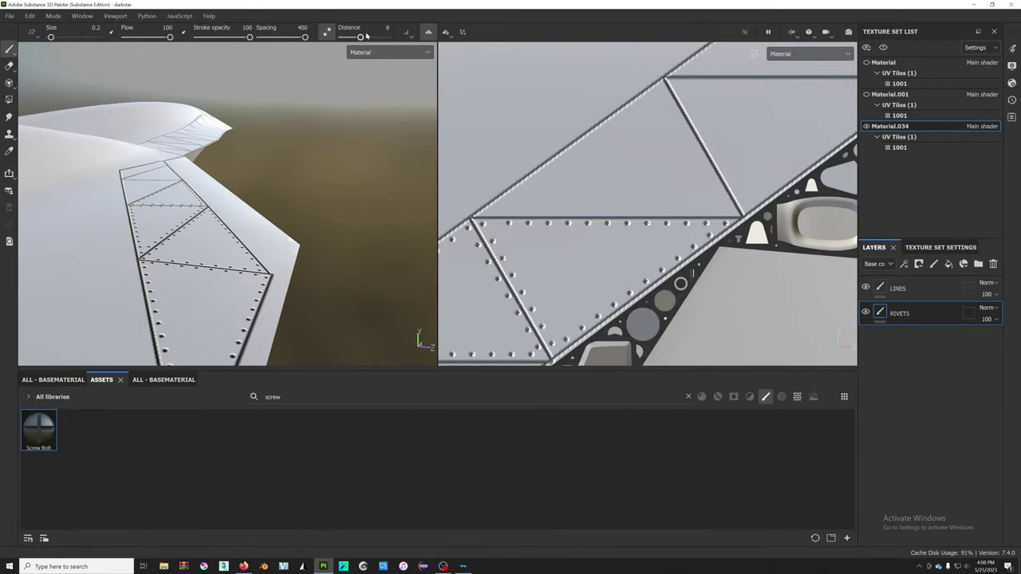
- Try lazy mouse distances 1.43, 9.76 and 5.95 with test rivet strokes on the upper seam, undoing them
left_click_drag(354, 37, 345, 38)
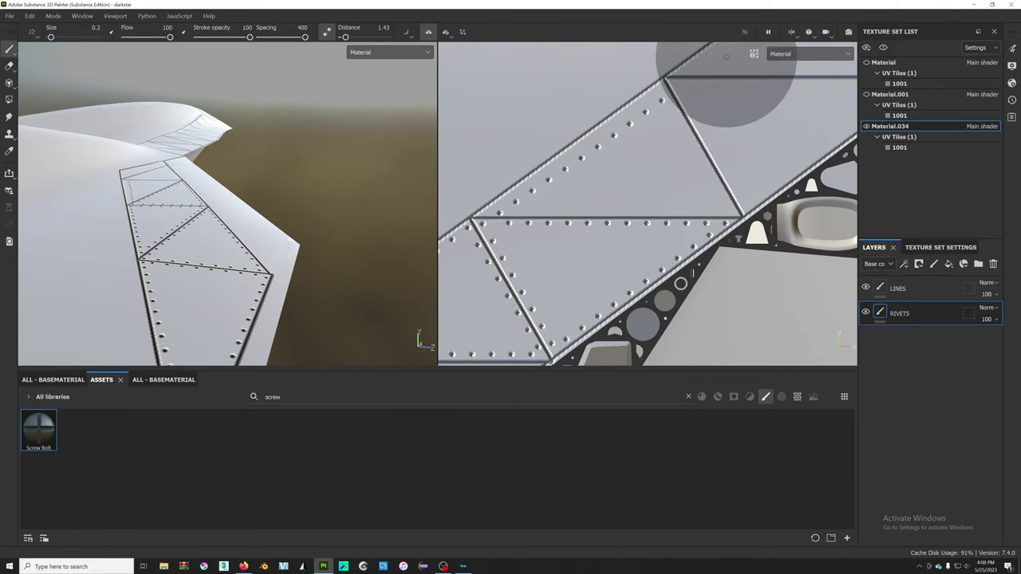
left_click_drag(661, 101, 532, 144)
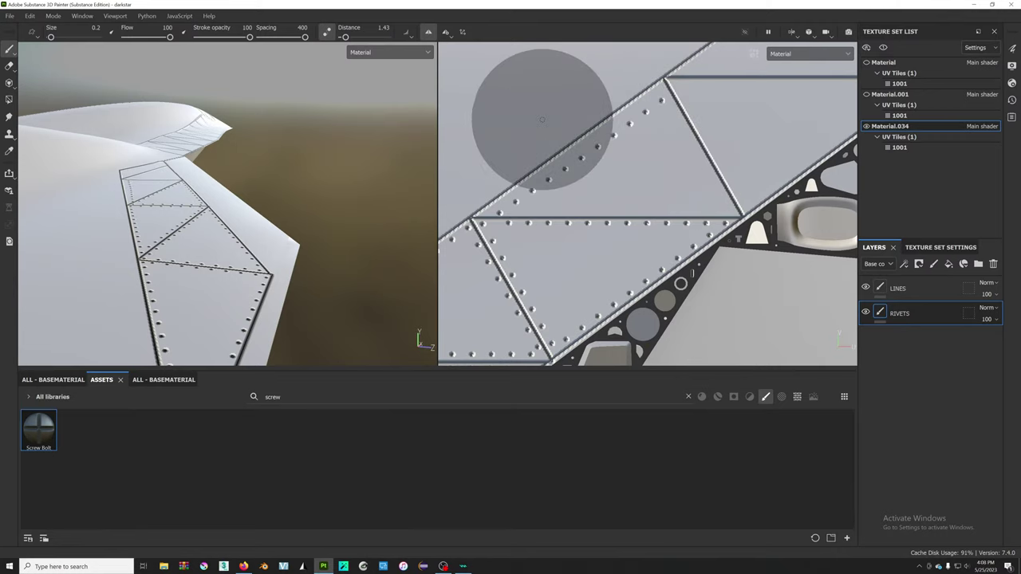
key("ctrl+z")
left_click_drag(345, 38, 363, 37)
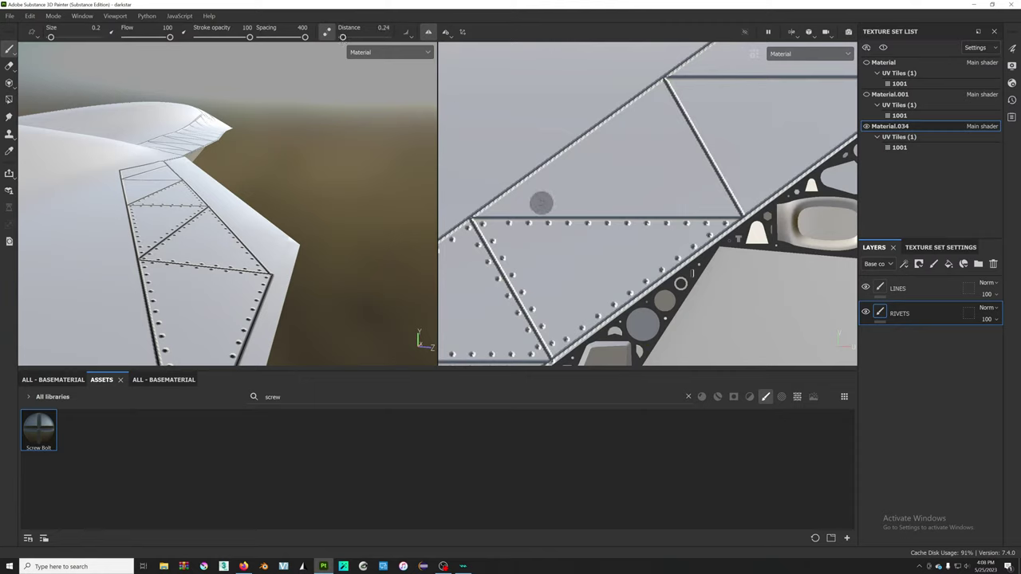
left_click_drag(514, 206, 662, 96)
left_click_drag(343, 37, 355, 37)
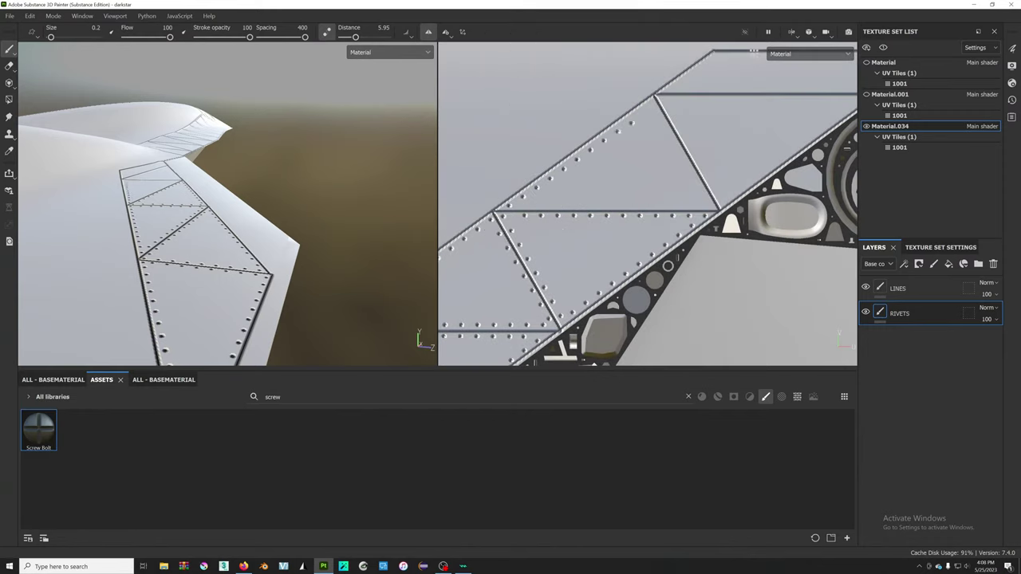
key("ctrl+z")
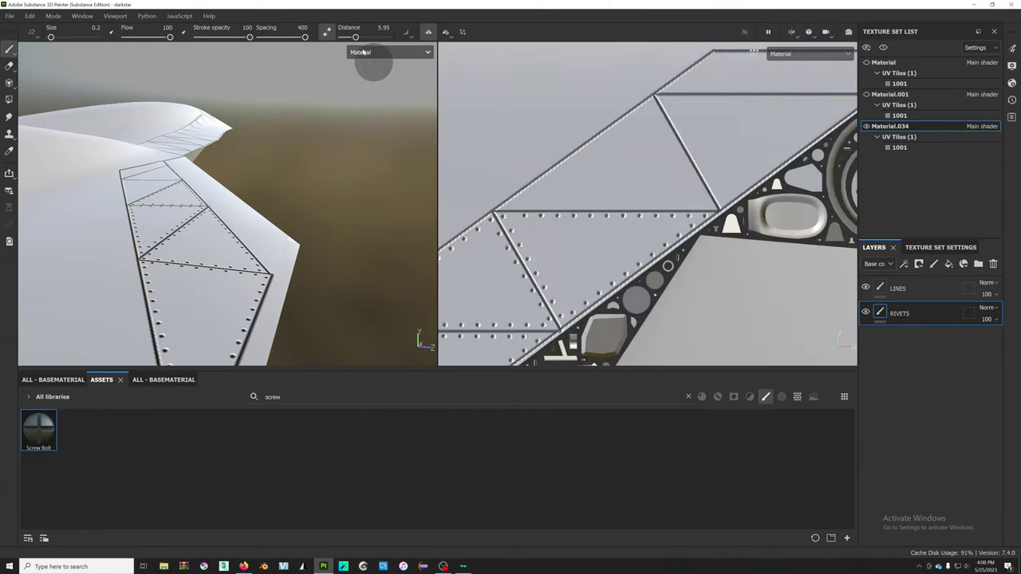
- Set lazy mouse distance to 0.95, paint a trial rivet row up the upper seam, then undo it
left_click_drag(345, 37, 343, 37)
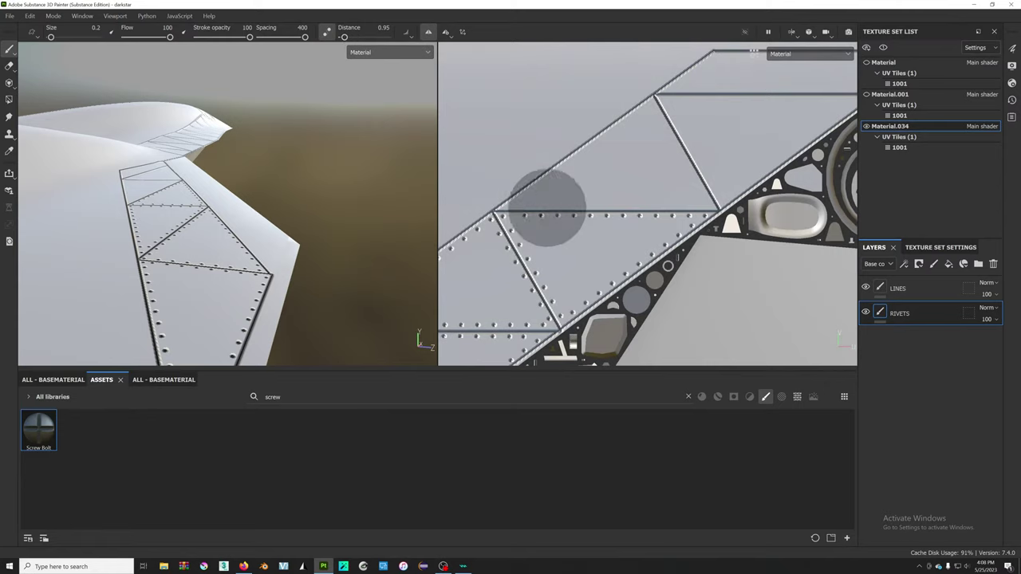
scroll(548, 200, "up", 2)
left_click_drag(500, 198, 652, 94)
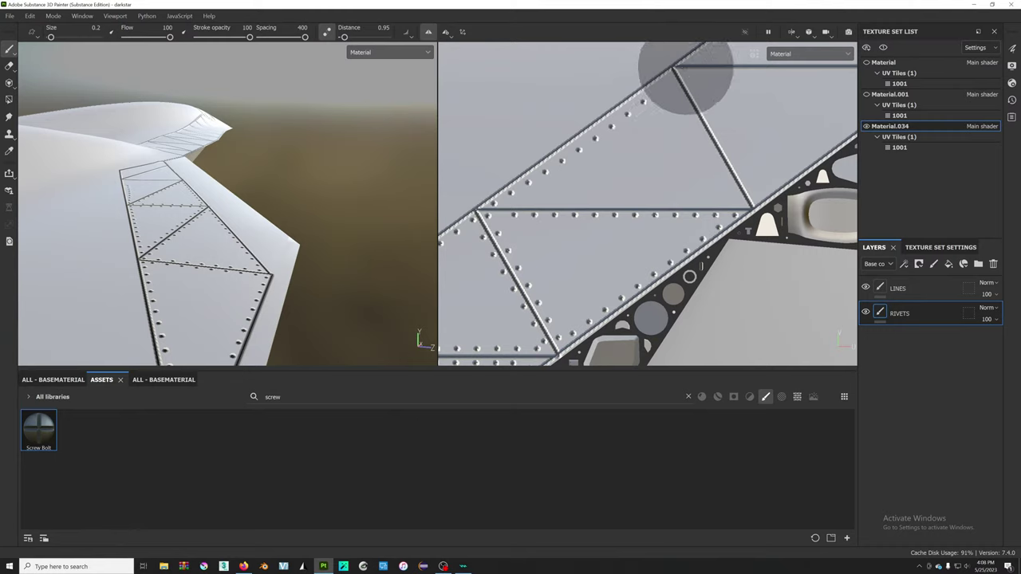
left_click_drag(653, 94, 710, 62)
scroll(733, 144, "down", 1)
scroll(732, 144, "up", 1)
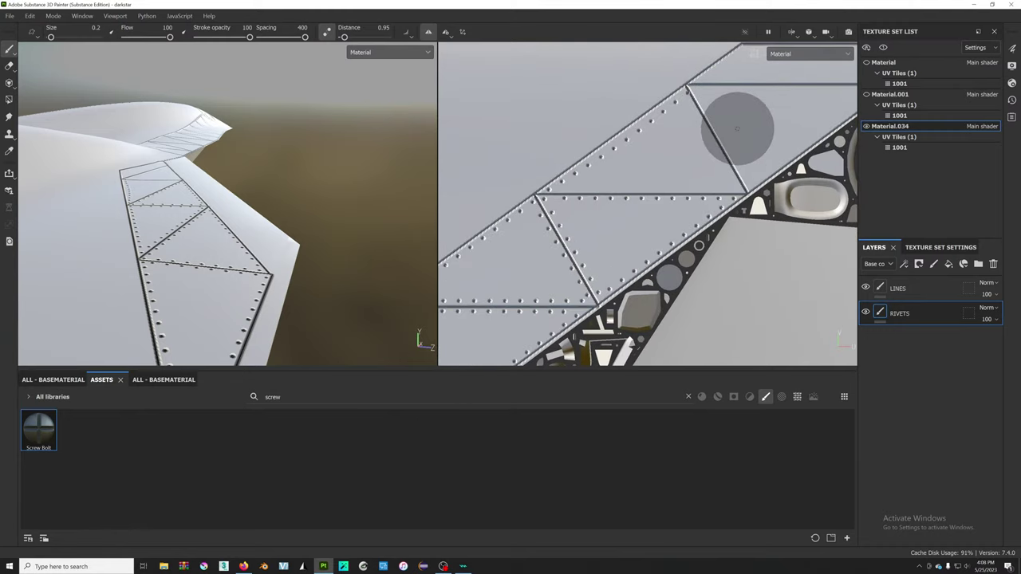
scroll(718, 152, "up", 2)
key("ctrl+z")
scroll(724, 183, "down", 1)
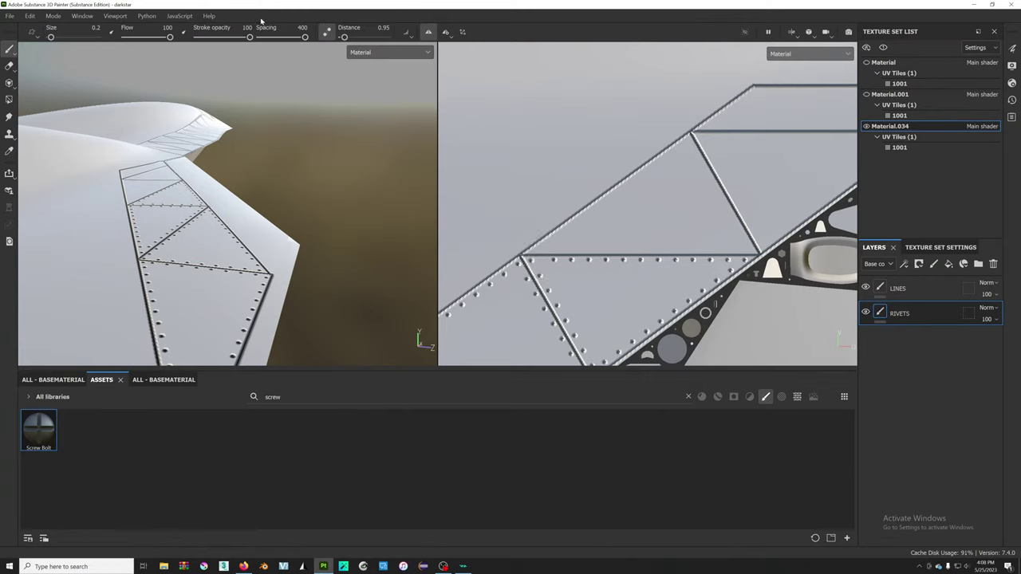
- Stamp rivet rows up the upper diagonal seam and down the right diagonal seam
left_click(327, 31)
scroll(589, 200, "up", 1)
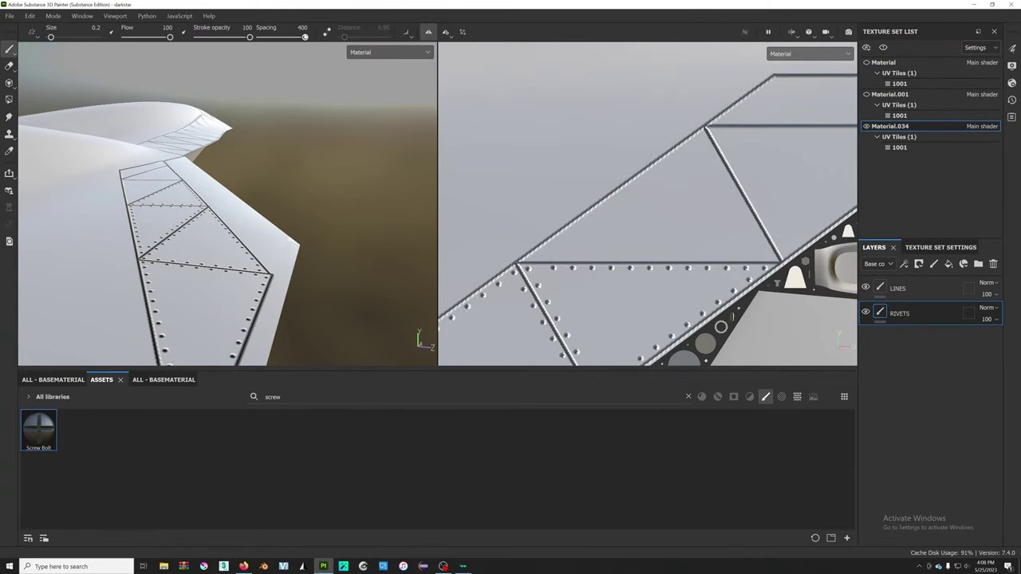
left_click(327, 31)
left_click(704, 136, "shift")
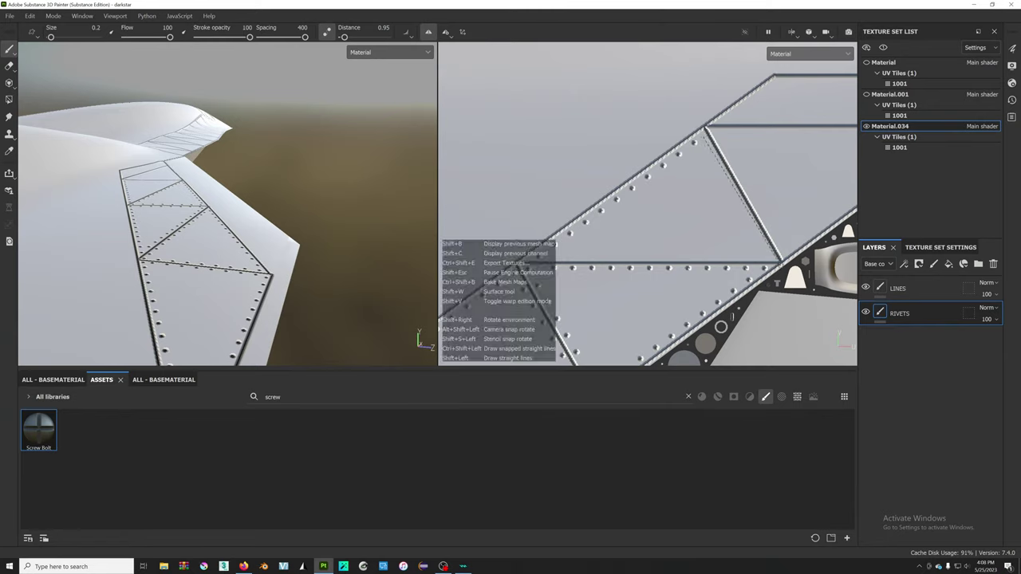
left_click(767, 258, "shift")
scroll(742, 211, "down", 1)
scroll(742, 212, "up", 2)
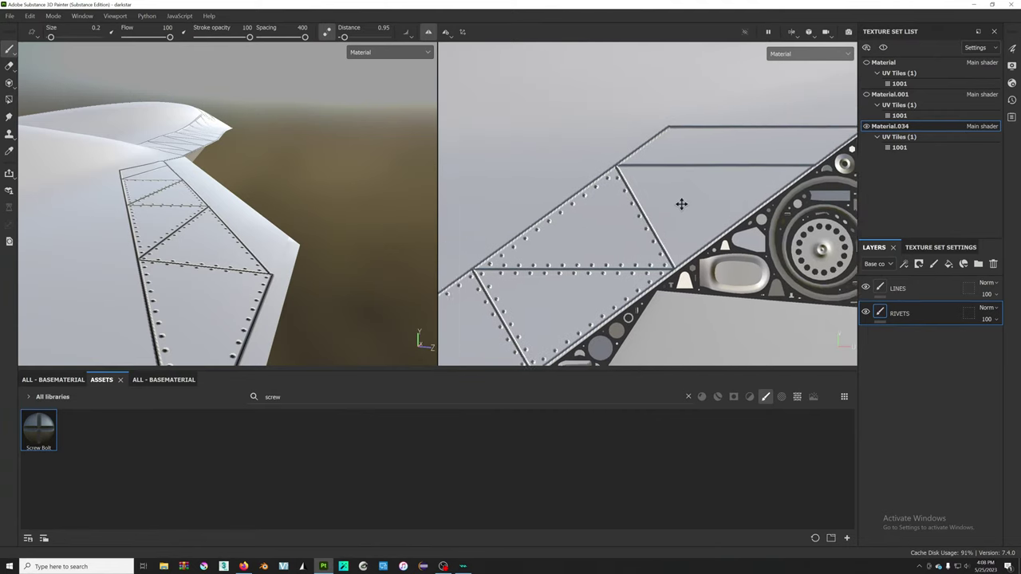
scroll(519, 178, "down", 1)
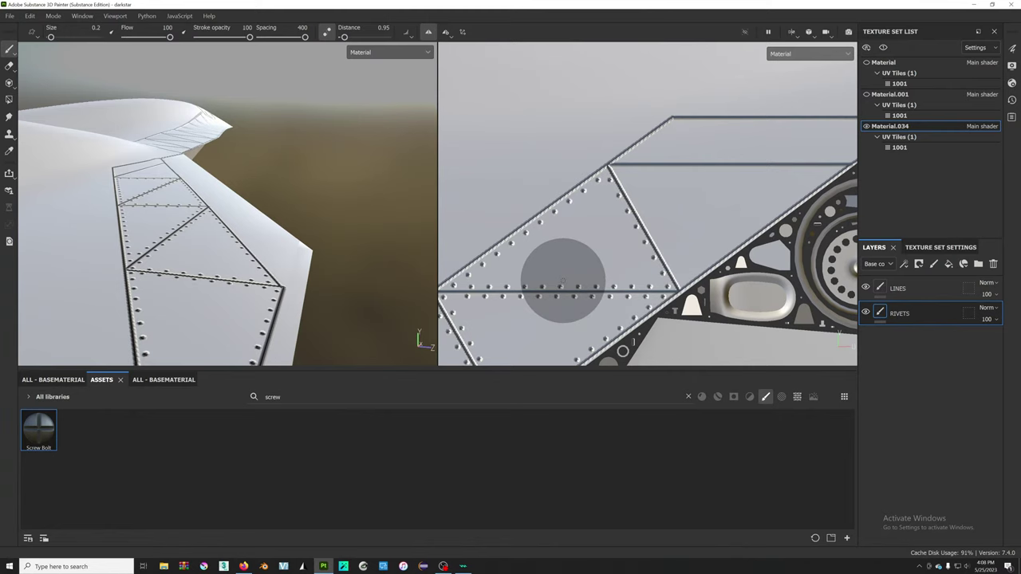
scroll(734, 184, "up", 1)
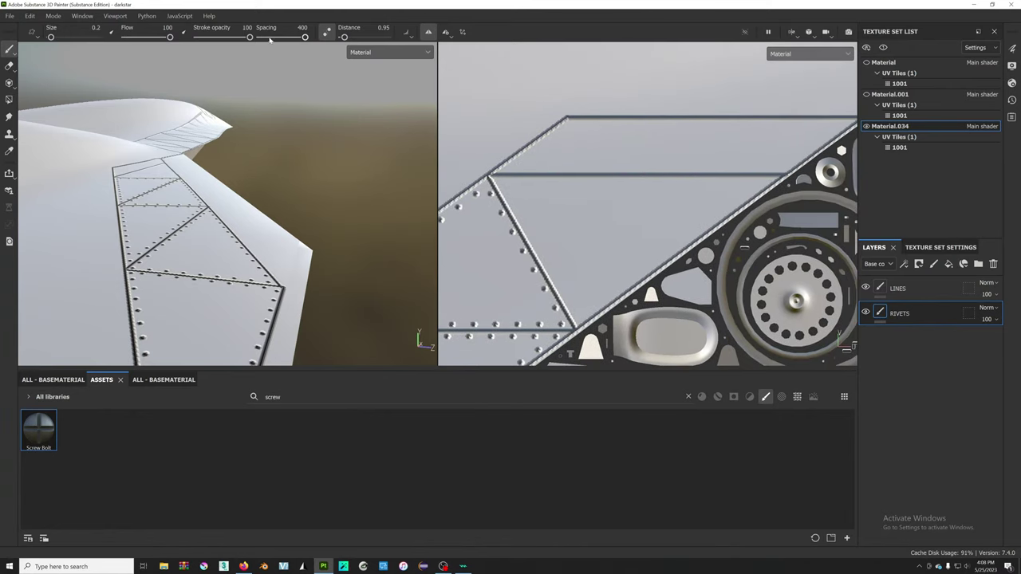
- With lazy mouse off, stamp straight rivet rows along the long diagonal and horizontal seams
left_click(327, 32)
left_click(498, 182)
left_click(574, 319, "shift")
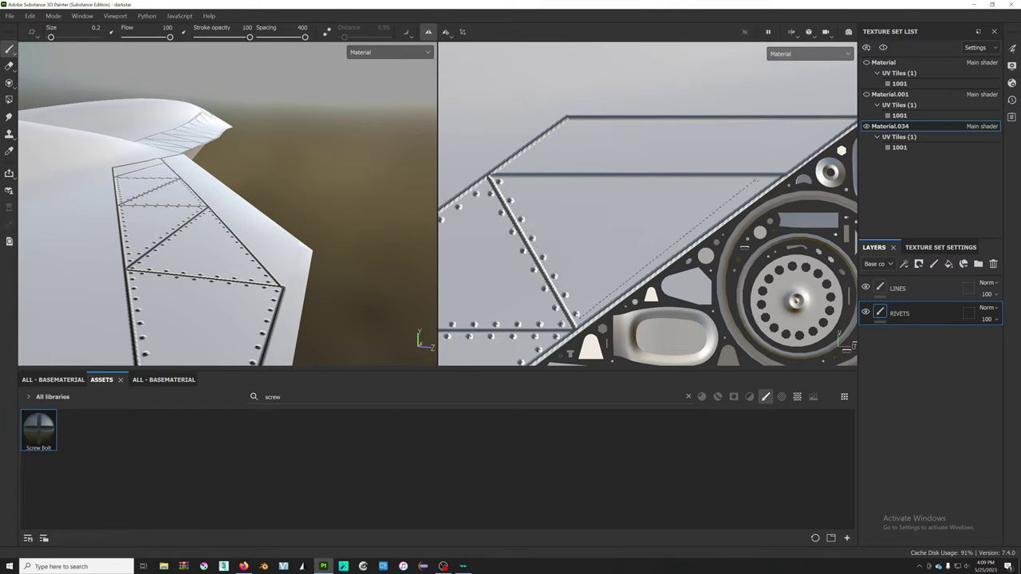
left_click(758, 179, "shift")
key("shift")
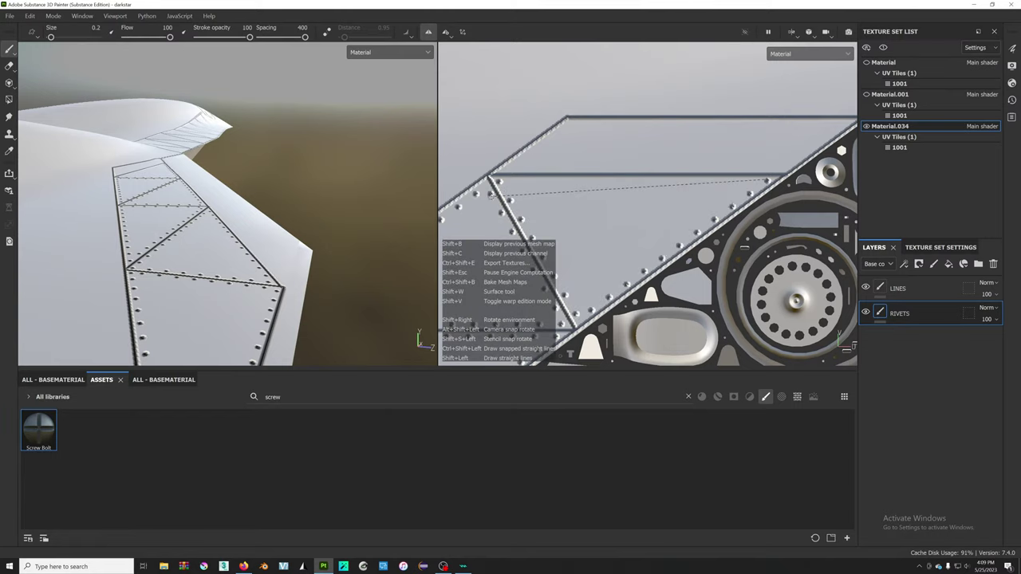
left_click(503, 182, "shift")
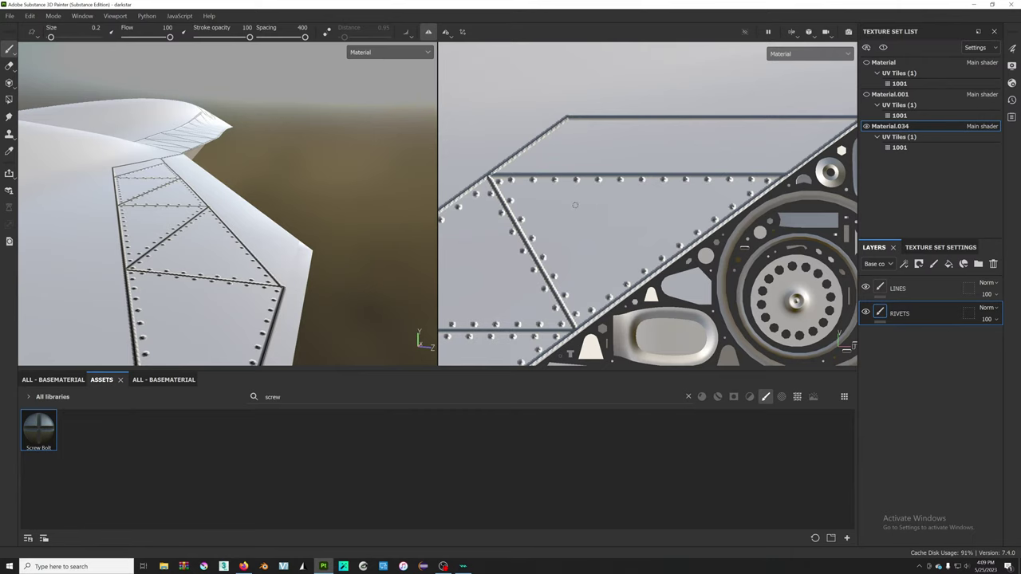
- Add straight rivet rows along the diagonal panel edge, top edge and horizontal seam
scroll(574, 205, "down", 3)
scroll(579, 208, "down", 2)
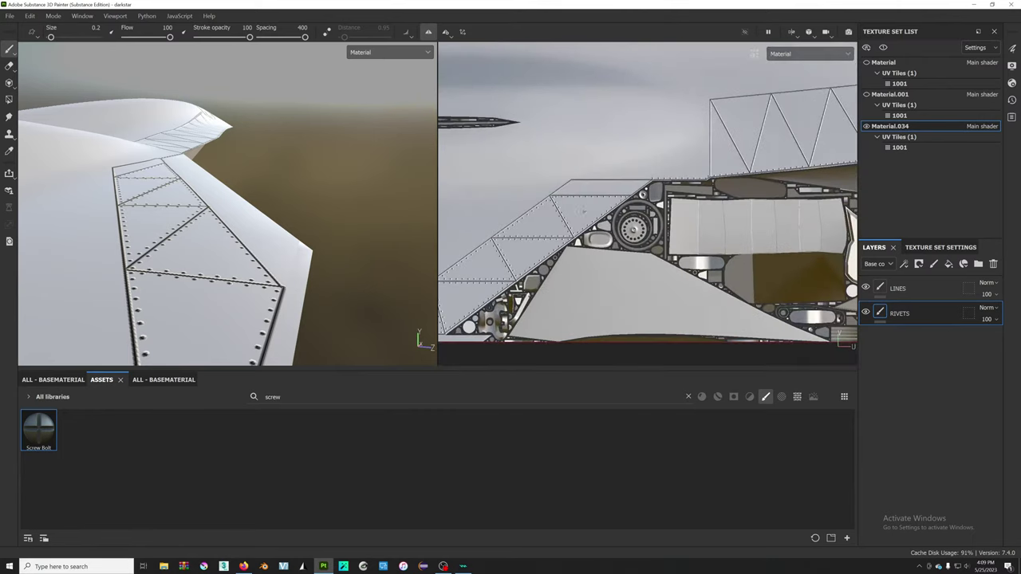
scroll(583, 209, "up", 3)
scroll(503, 185, "up", 2)
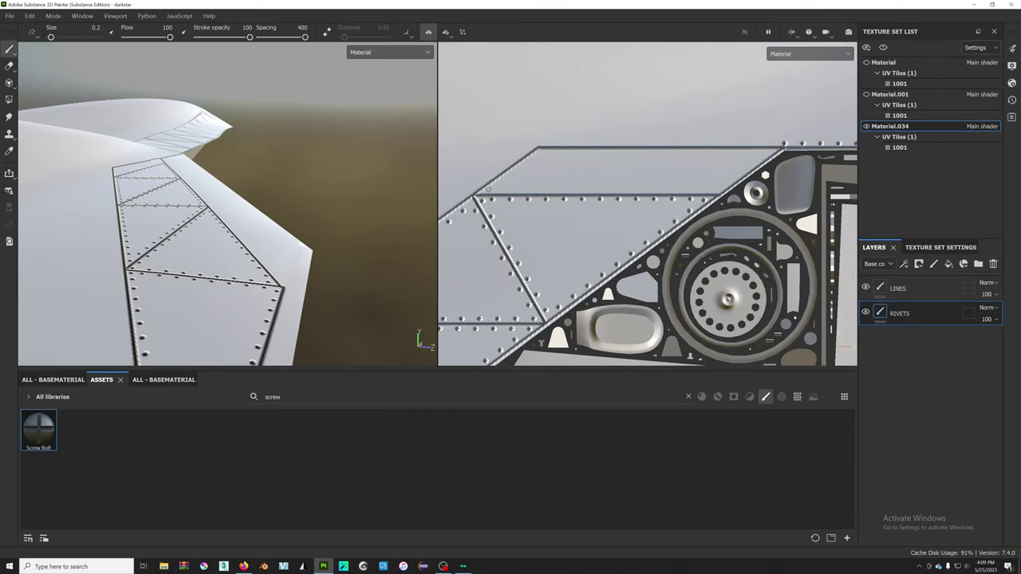
left_click(542, 152, "shift")
left_click(769, 150, "shift")
left_click(503, 189, "shift")
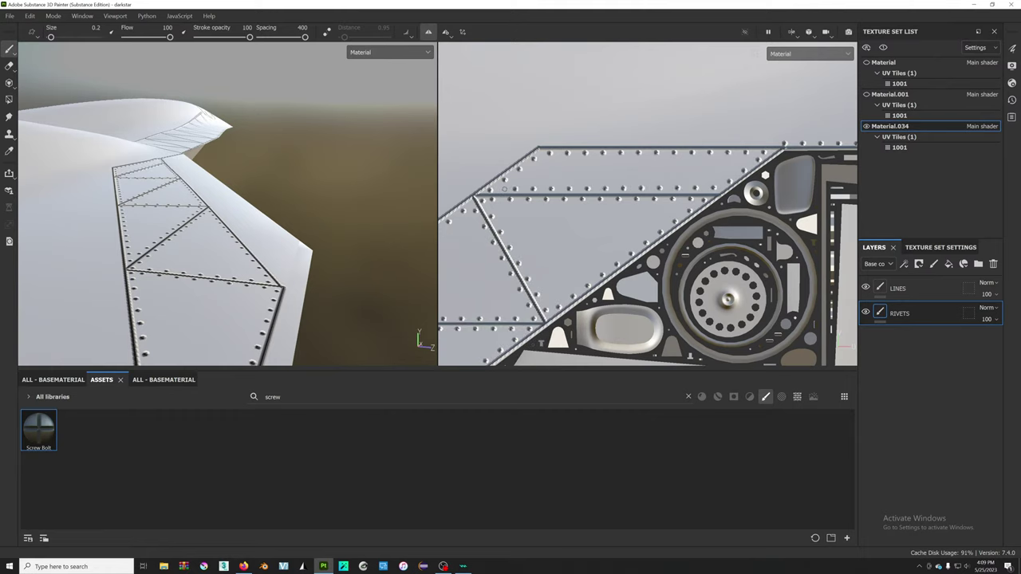
scroll(584, 191, "up", 2)
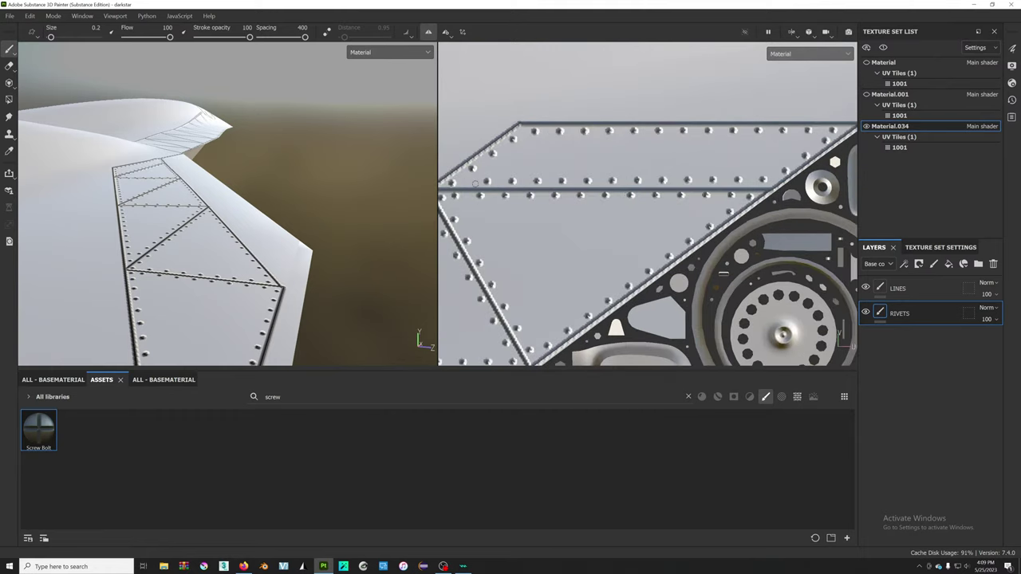
left_click(470, 183)
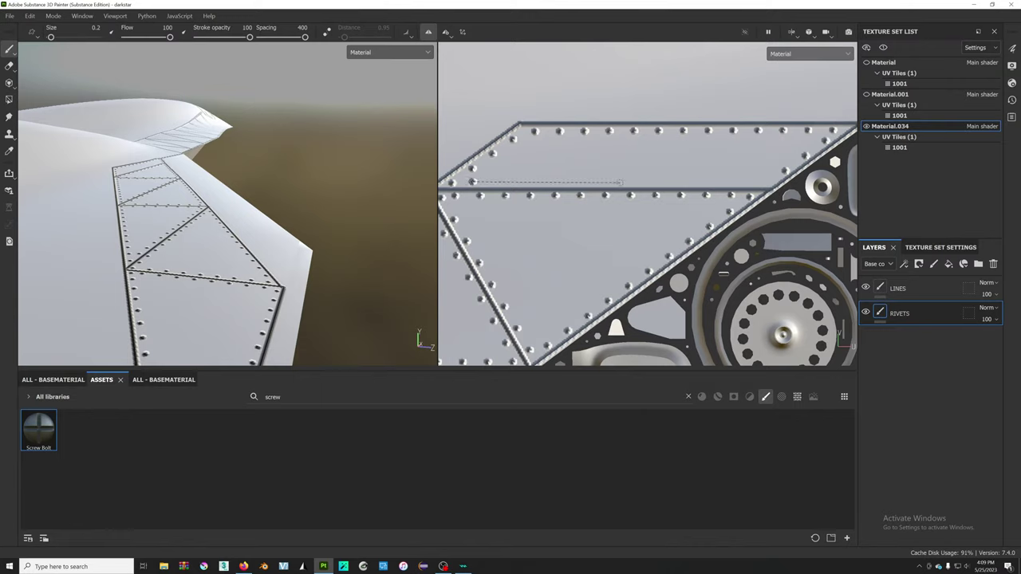
left_click(768, 181, "shift")
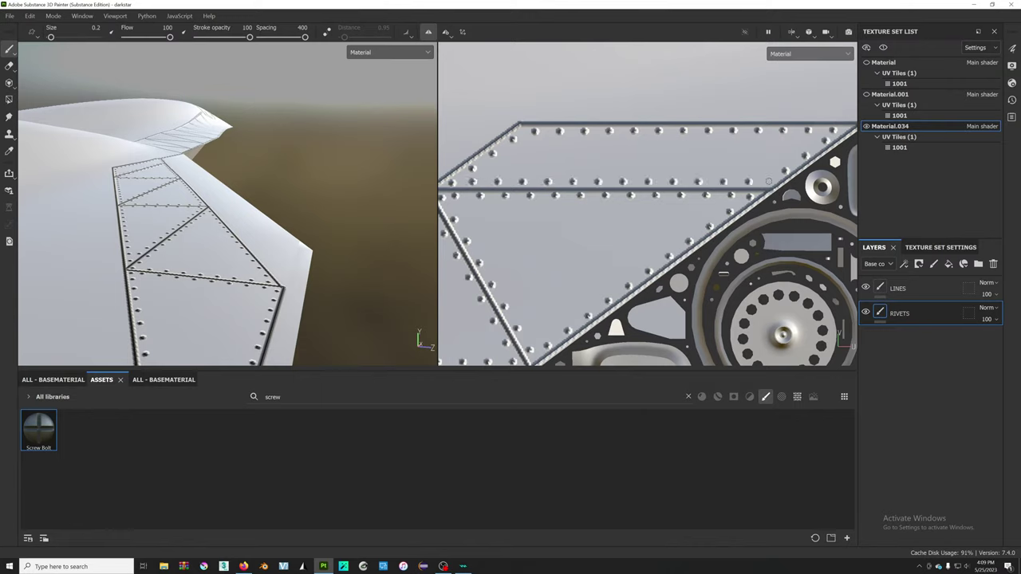
- Switch to the Eraser tool and set its size to 0.56
scroll(731, 202, "down", 5)
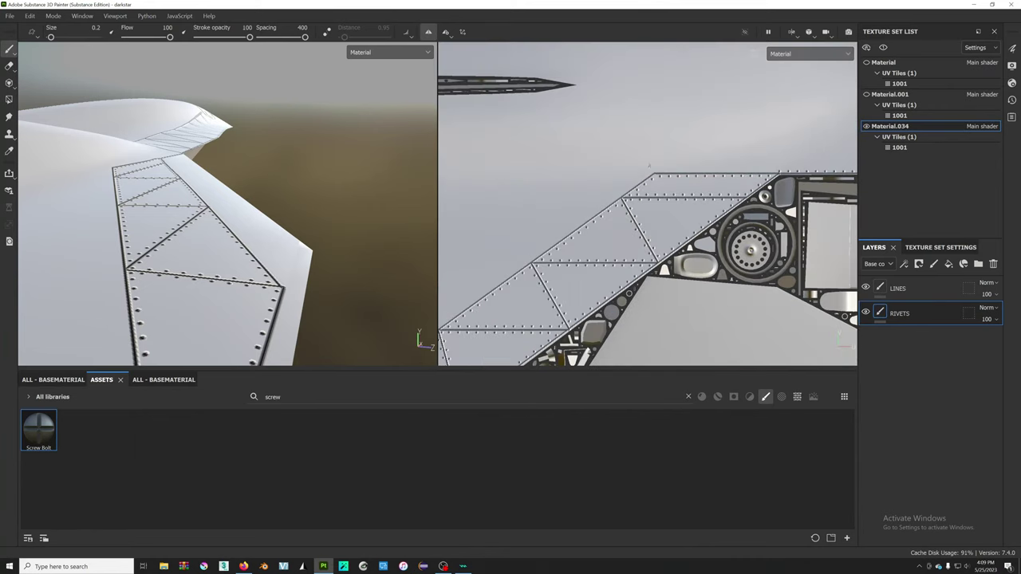
scroll(622, 209, "up", 5)
scroll(622, 209, "up", 2)
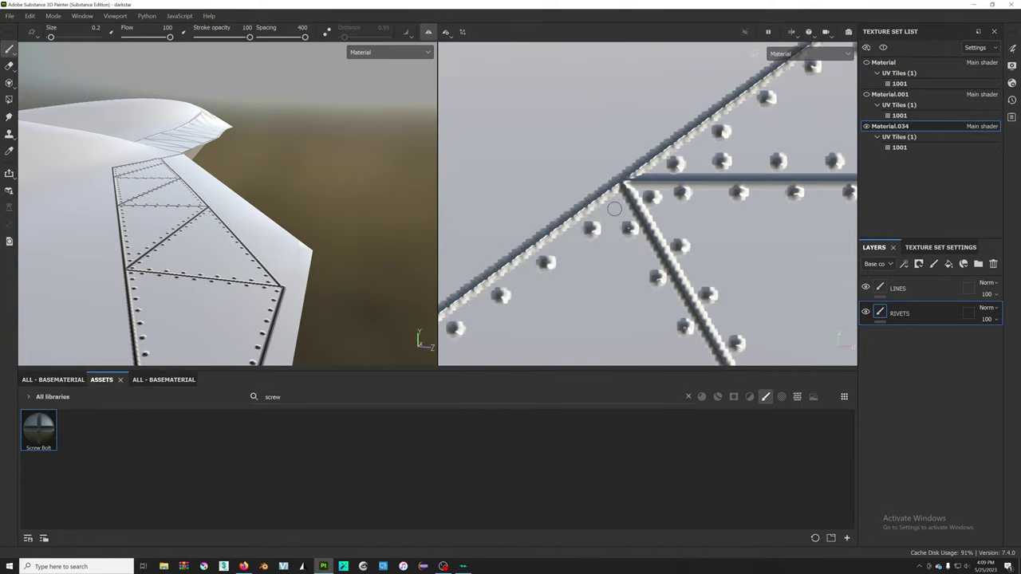
scroll(677, 203, "down", 2)
scroll(675, 202, "down", 3)
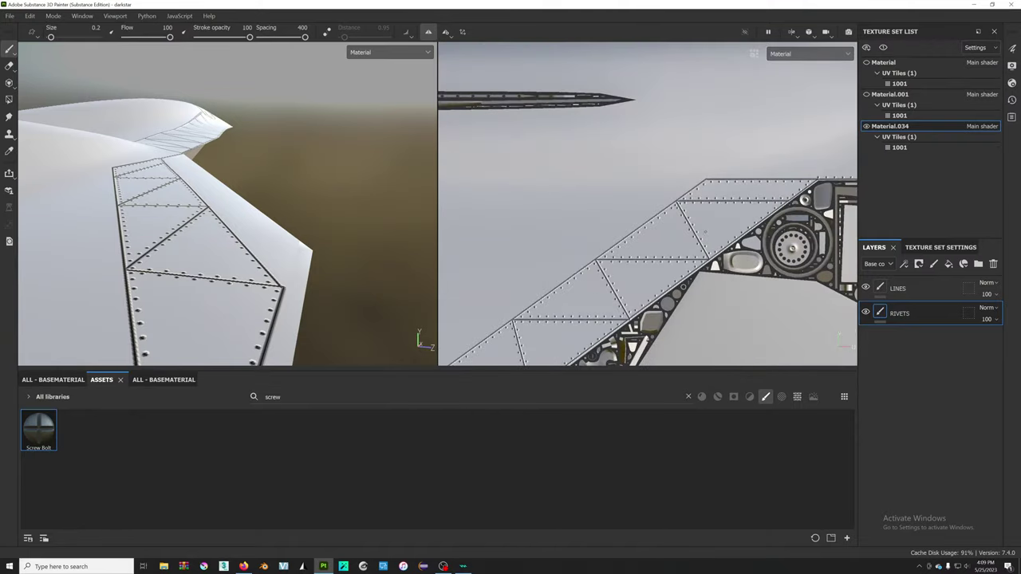
scroll(694, 220, "up", 1)
scroll(684, 205, "up", 2)
scroll(670, 204, "up", 2)
scroll(652, 204, "up", 1)
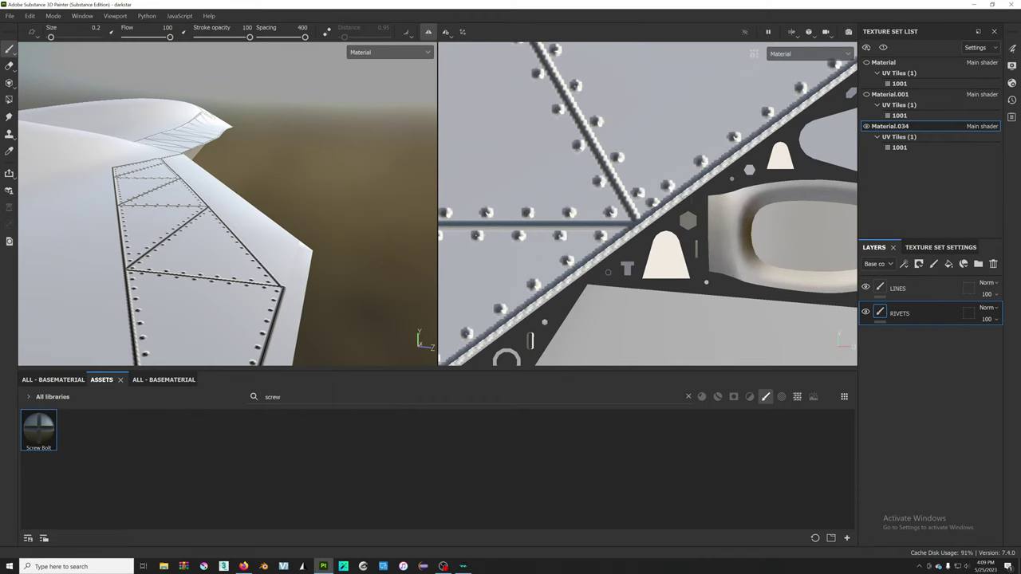
scroll(712, 193, "down", 2)
scroll(713, 192, "down", 2)
scroll(759, 157, "up", 2)
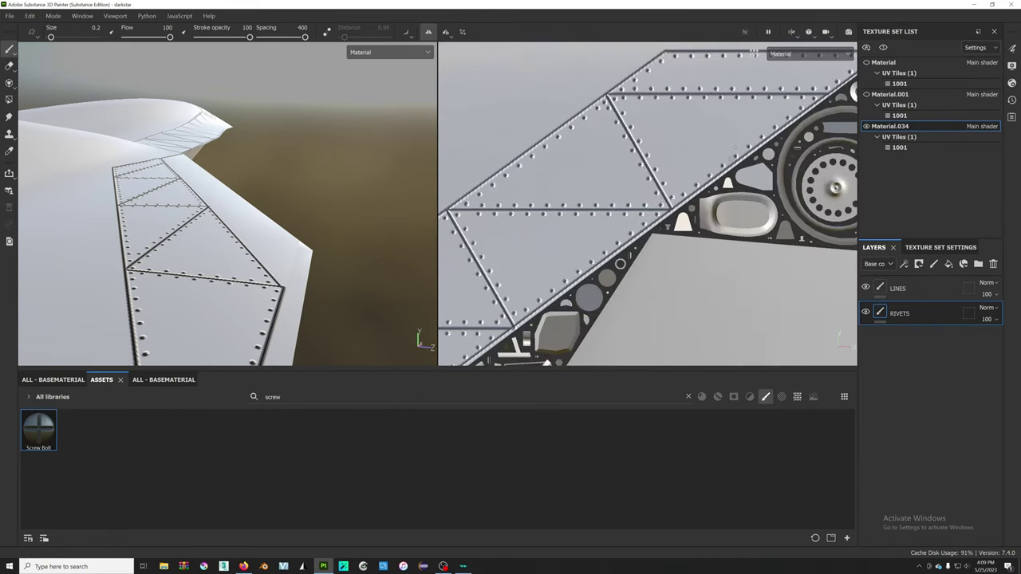
scroll(759, 157, "up", 1)
mouse_move(544, 284)
middle_mouse_down()
mouse_move(684, 175)
mouse_move(651, 145)
middle_mouse_up()
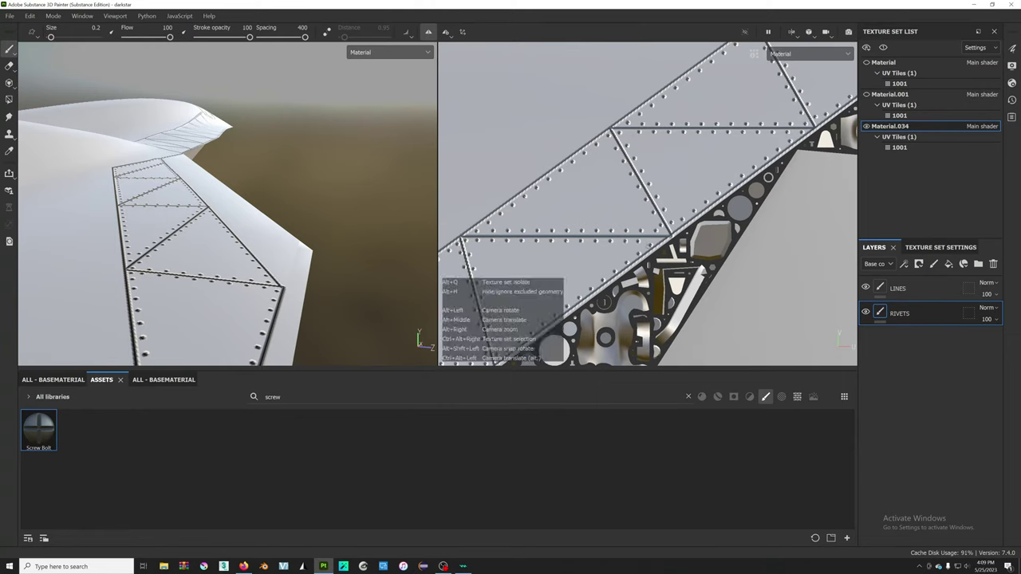
scroll(635, 223, "up", 3)
scroll(636, 222, "down", 1)
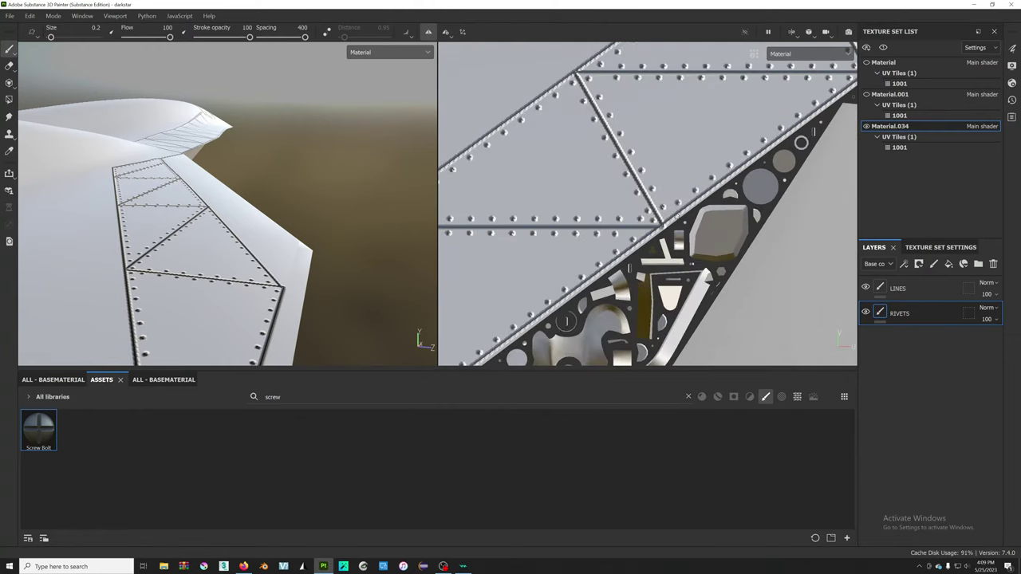
scroll(630, 227, "down", 1)
scroll(622, 230, "down", 1)
scroll(623, 231, "down", 1)
scroll(630, 223, "up", 2)
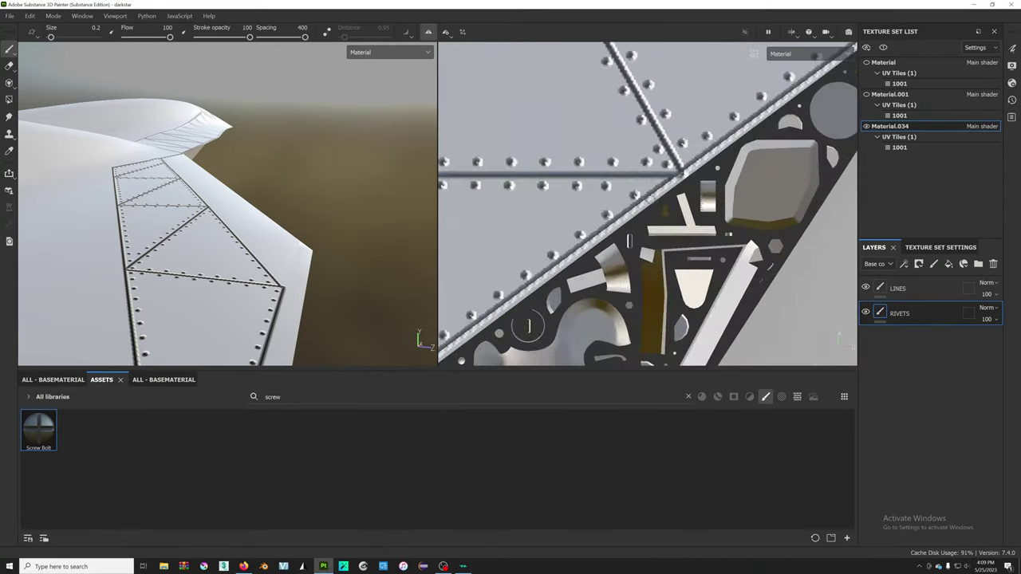
scroll(631, 224, "up", 1)
left_click(9, 65)
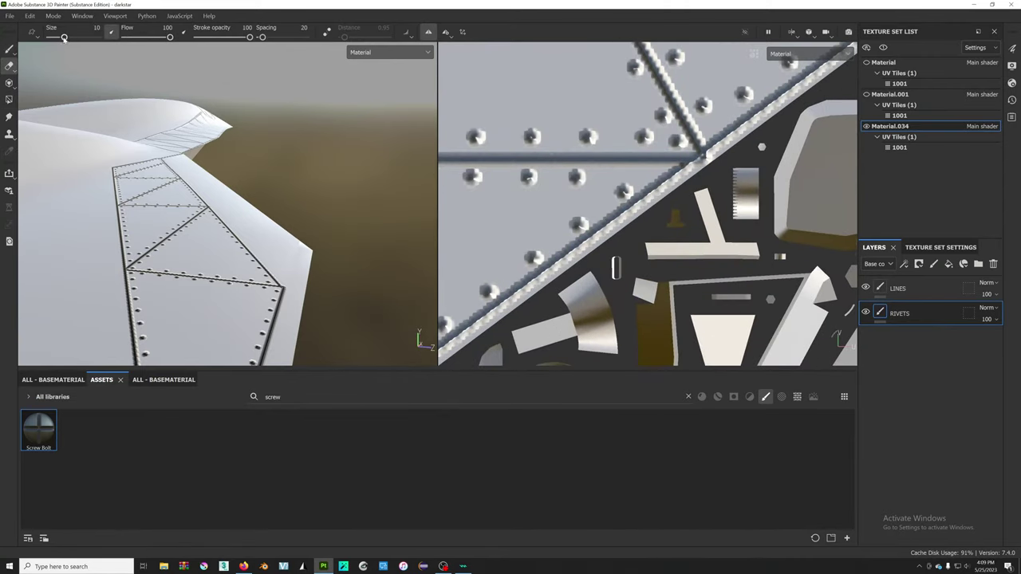
left_click_drag(64, 36, 53, 38)
scroll(623, 192, "down", 2)
scroll(623, 192, "up", 1)
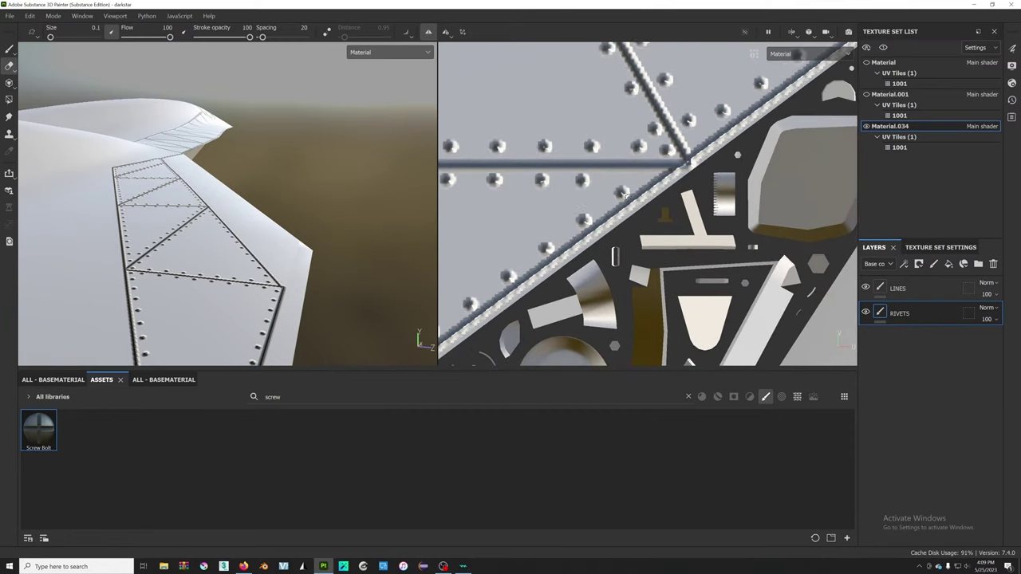
left_click(29, 68)
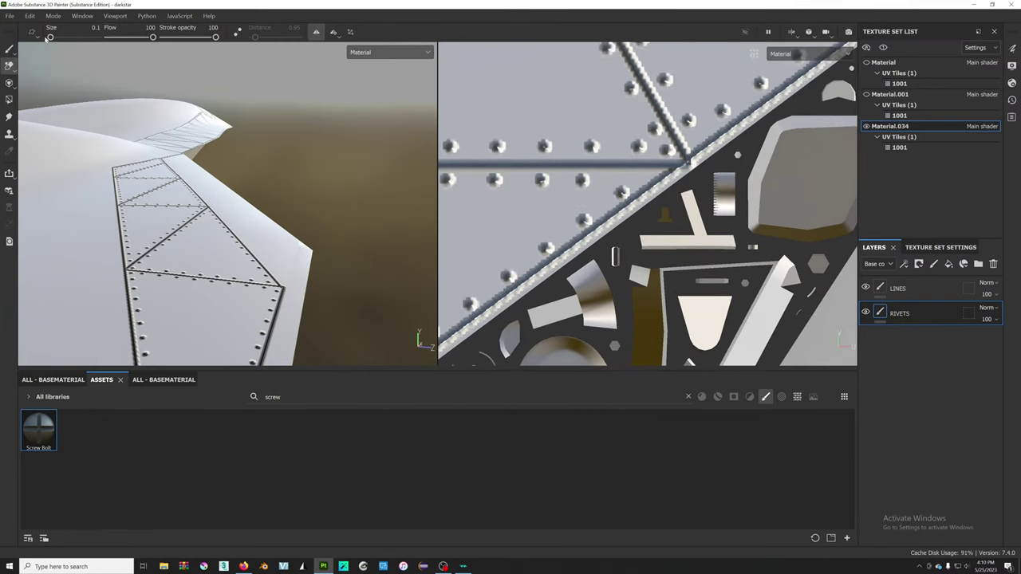
left_click_drag(49, 37, 53, 37)
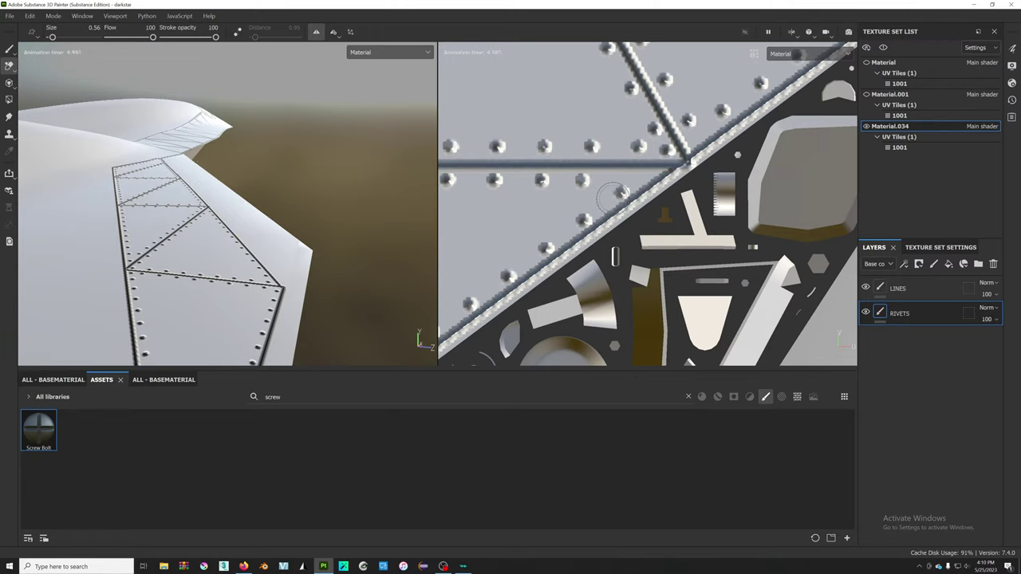
- Shrink the brush and switch from the eraser back to the paint brush (size 0.2, spacing 400)
left_click(9, 67)
scroll(546, 145, "down", 3)
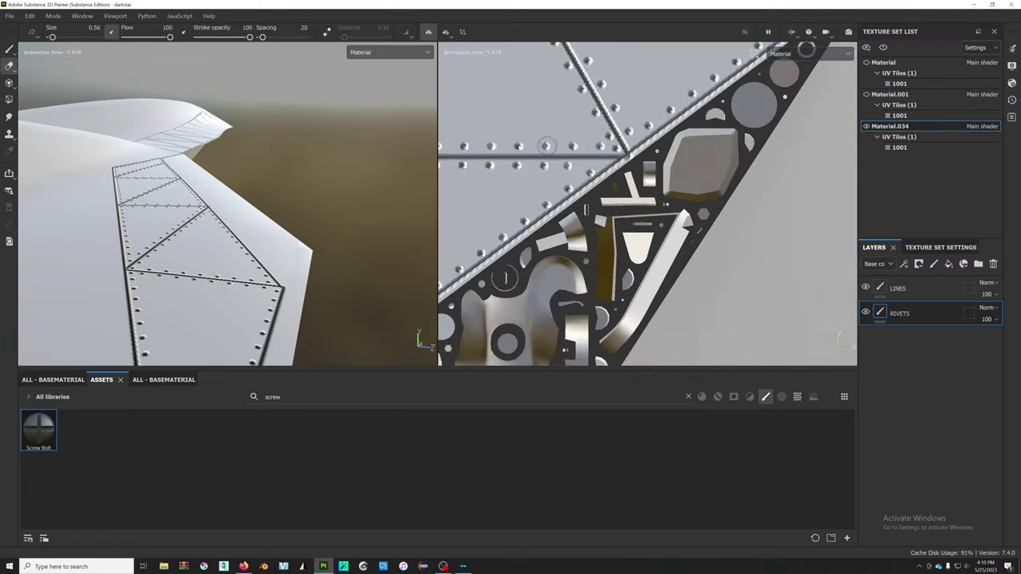
scroll(546, 145, "down", 3)
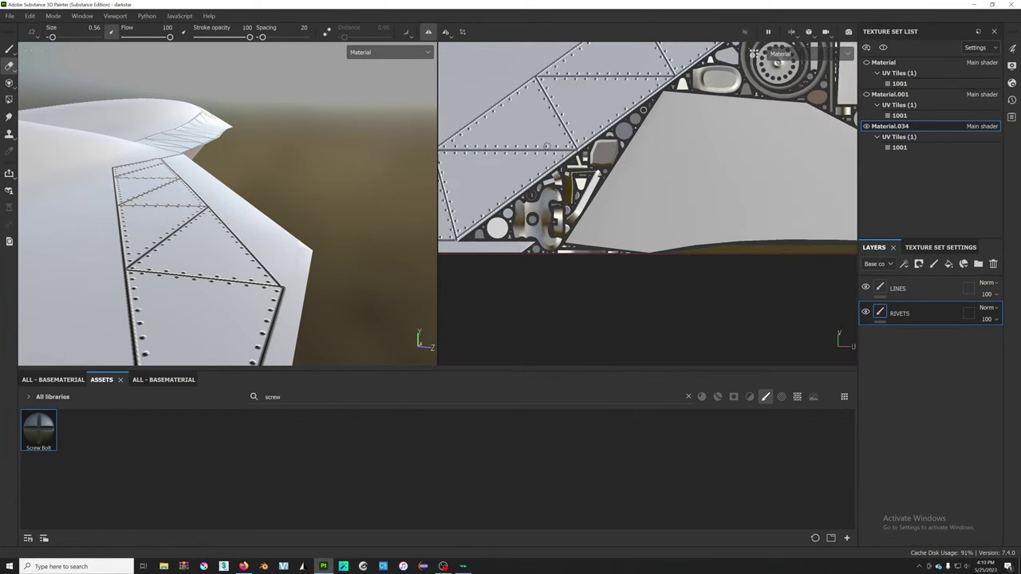
key("bracketleft")
key("bracketleft")
key("bracketleft")
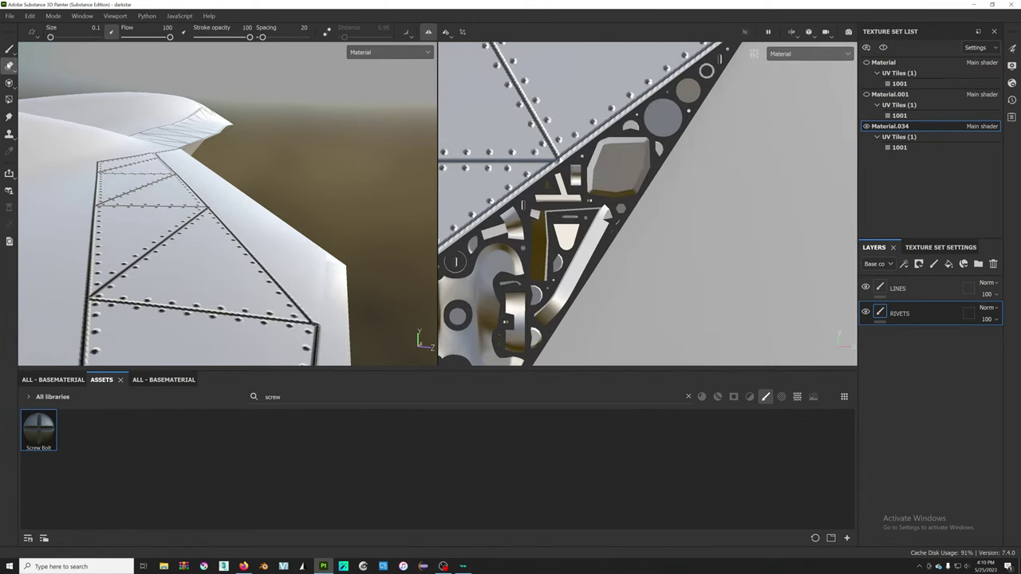
key("1")
scroll(508, 172, "up", 5)
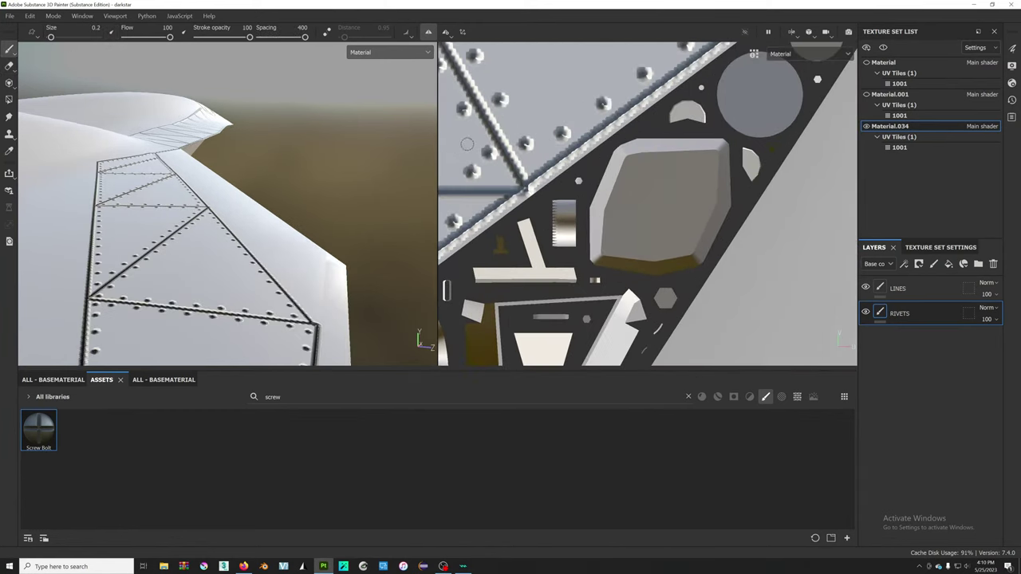
- Stamp a single screw-bolt rivet beside the panel seam in the UV view
left_click(500, 175)
scroll(677, 184, "down", 1)
scroll(677, 183, "down", 1)
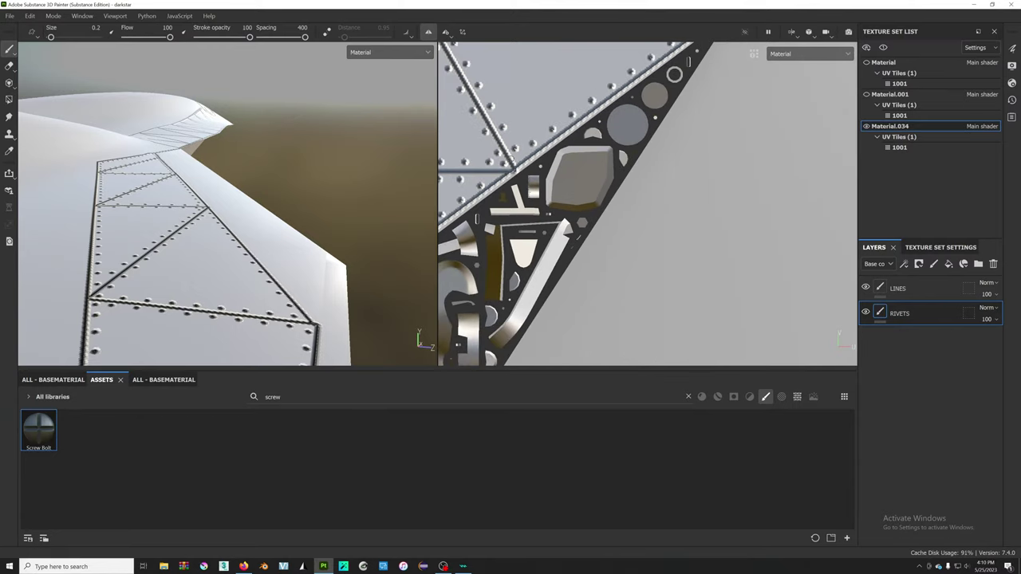
scroll(676, 184, "down", 1)
scroll(677, 184, "down", 1)
scroll(571, 185, "up", 3)
scroll(571, 185, "down", 1)
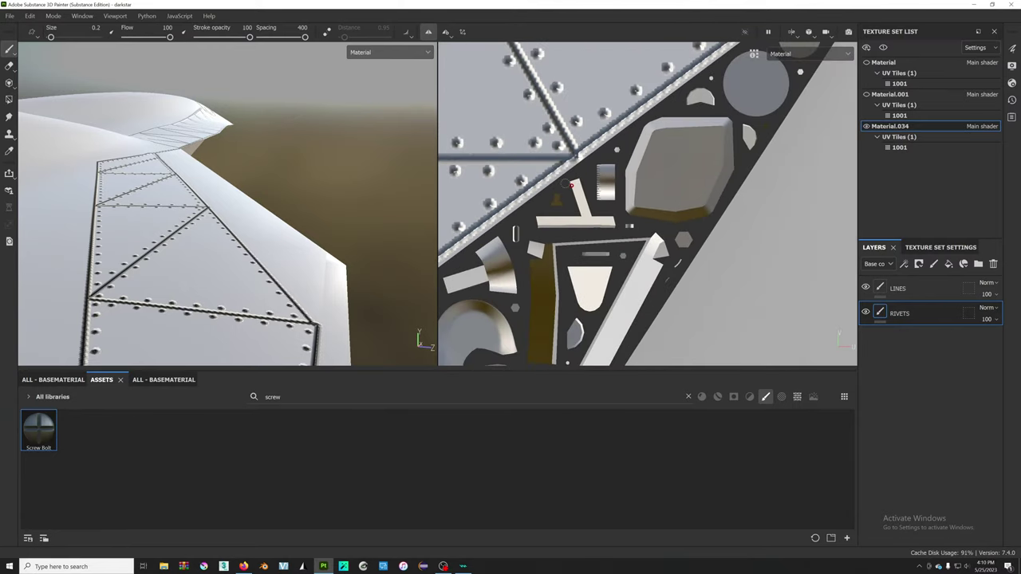
scroll(543, 172, "down", 1)
scroll(543, 172, "down", 1)
scroll(543, 172, "down", 1)
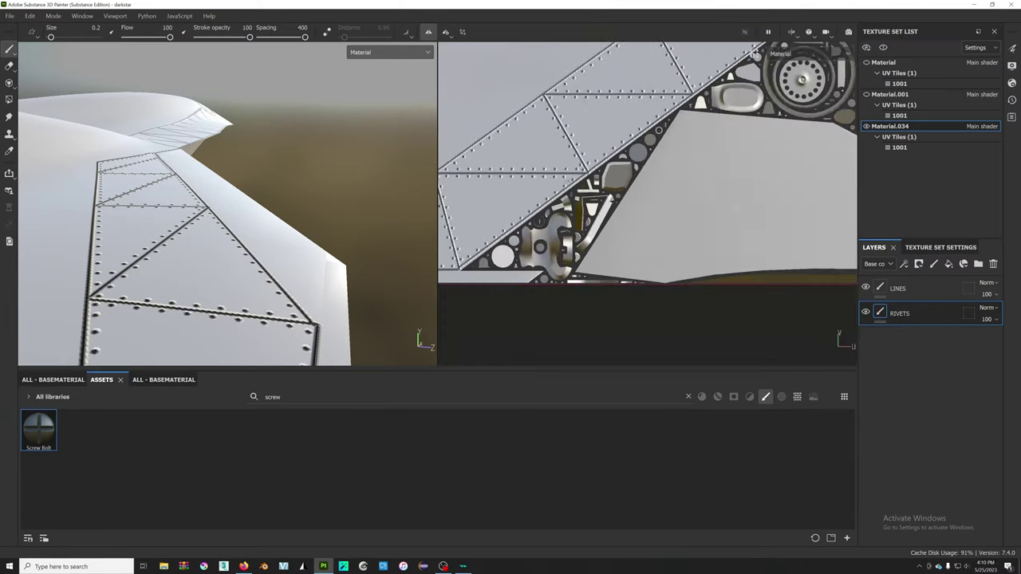
scroll(543, 172, "down", 1)
scroll(551, 171, "up", 2)
scroll(551, 172, "up", 1)
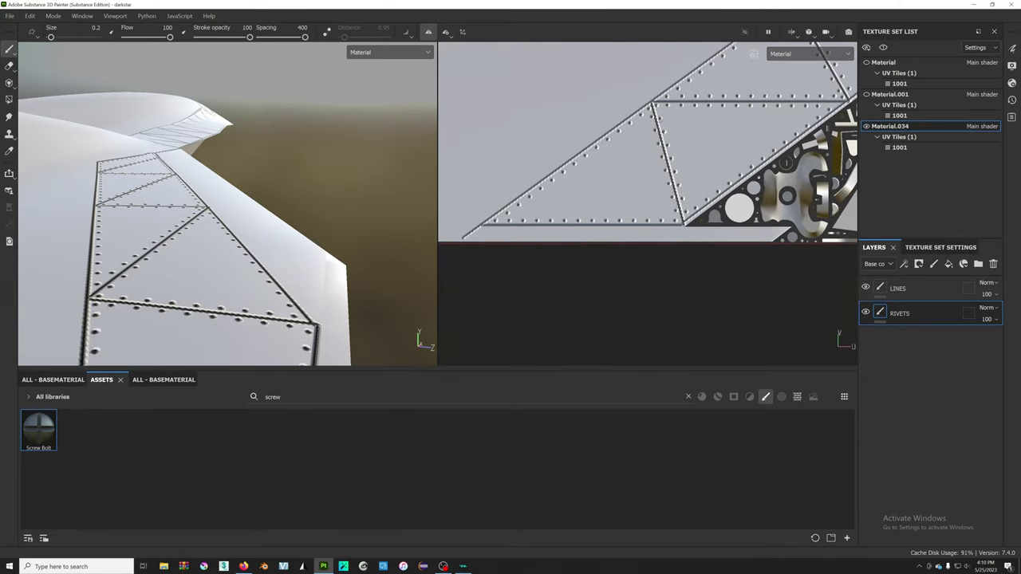
scroll(573, 183, "down", 2)
- Zoom out and orbit the 3D view around the ship, including its underside, then bring up the window switcher
scroll(573, 182, "up", 2)
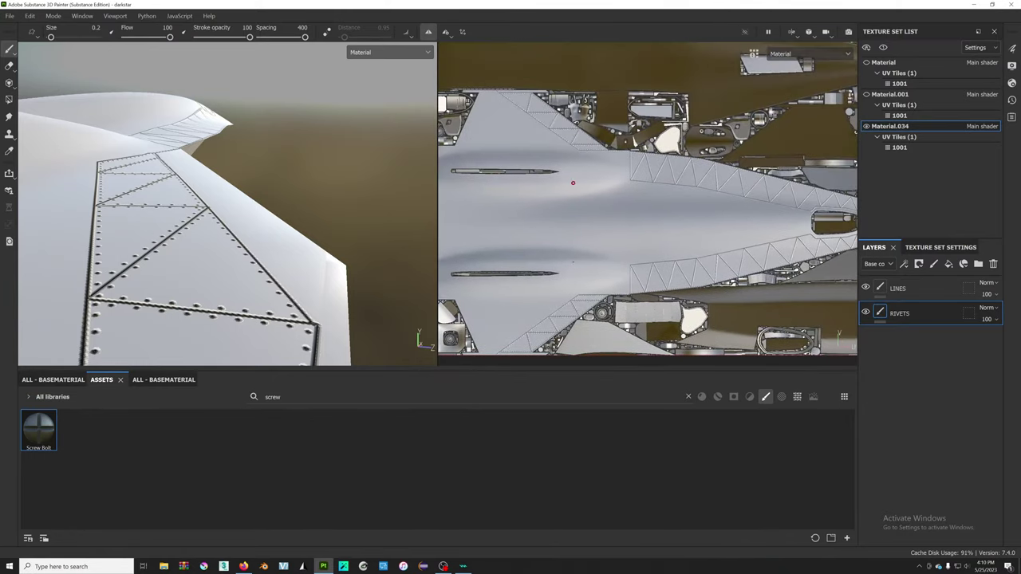
scroll(177, 75, "down", 1)
scroll(177, 75, "down", 1)
scroll(177, 75, "down", 2)
scroll(177, 75, "down", 2)
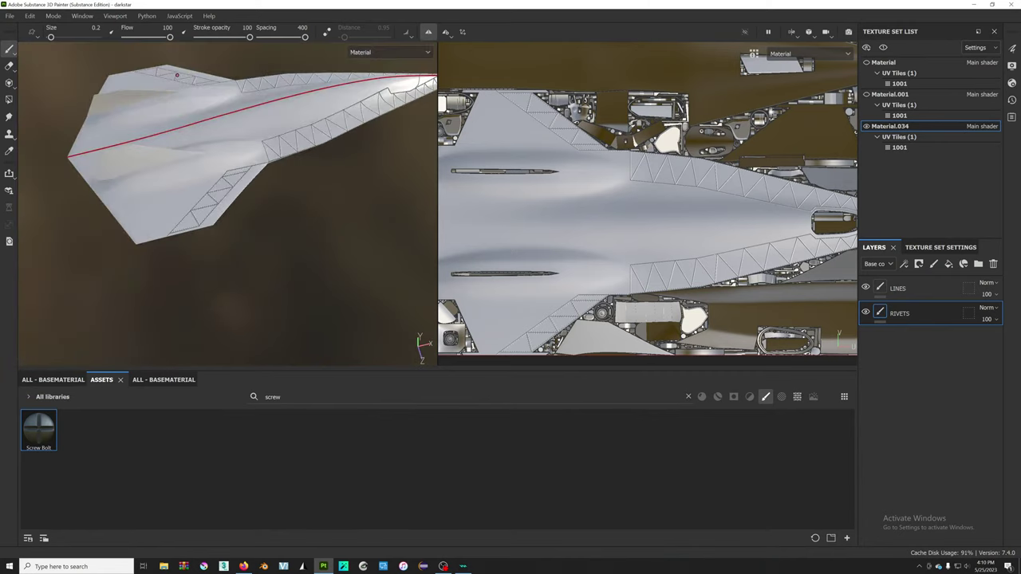
mouse_move(177, 75)
left_mouse_down("alt")
mouse_move(285, 210)
mouse_move(235, 244)
left_mouse_up("alt")
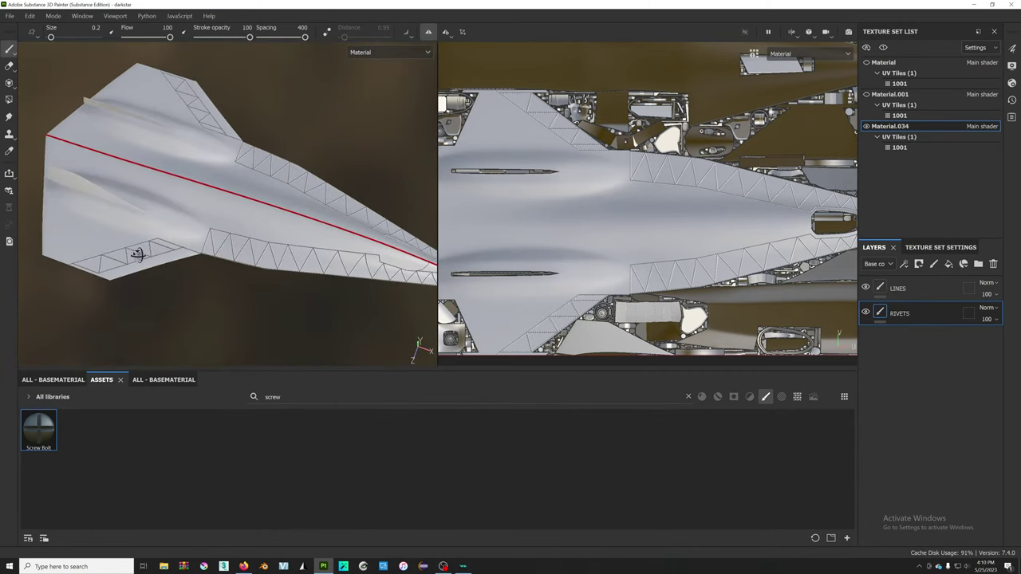
mouse_move(137, 254)
left_mouse_down("alt")
mouse_move(200, 267)
mouse_move(152, 158)
mouse_move(66, 159)
mouse_move(45, 186)
mouse_move(120, 251)
mouse_move(137, 137)
mouse_move(87, 123)
mouse_move(87, 193)
mouse_move(124, 212)
left_mouse_up("alt")
key("alt+Tab")
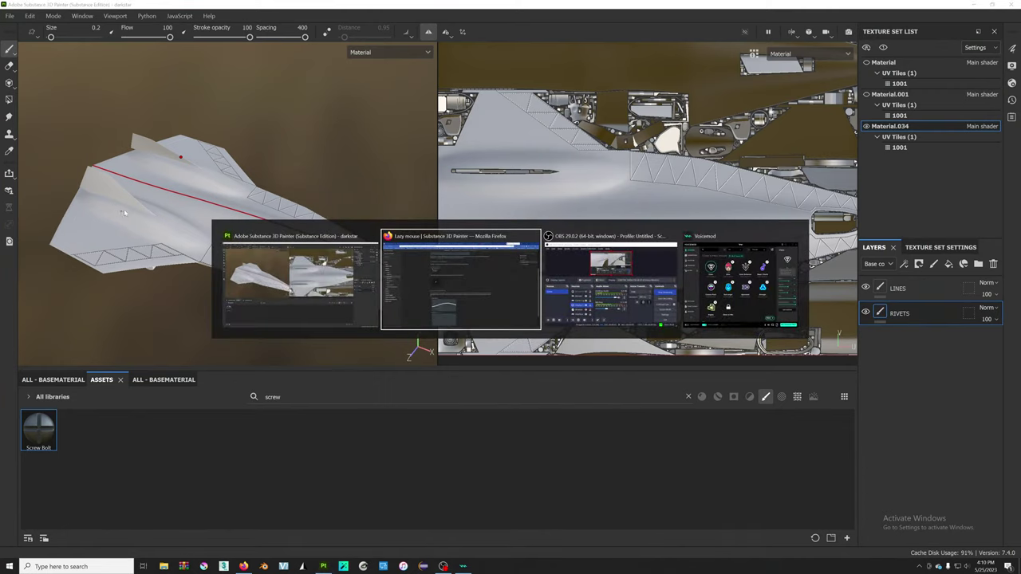
- Browse the Firefox reference tabs (engine close-up, F840, A-12-Stealth) and scroll the overhead jet photo
left_click(437, 7)
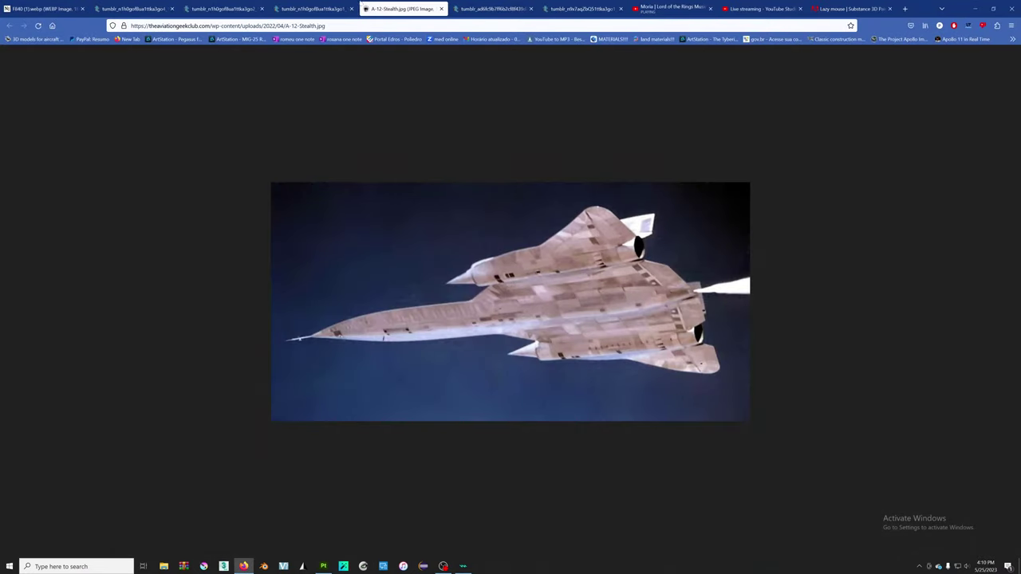
left_click(339, 5)
left_click(207, 4)
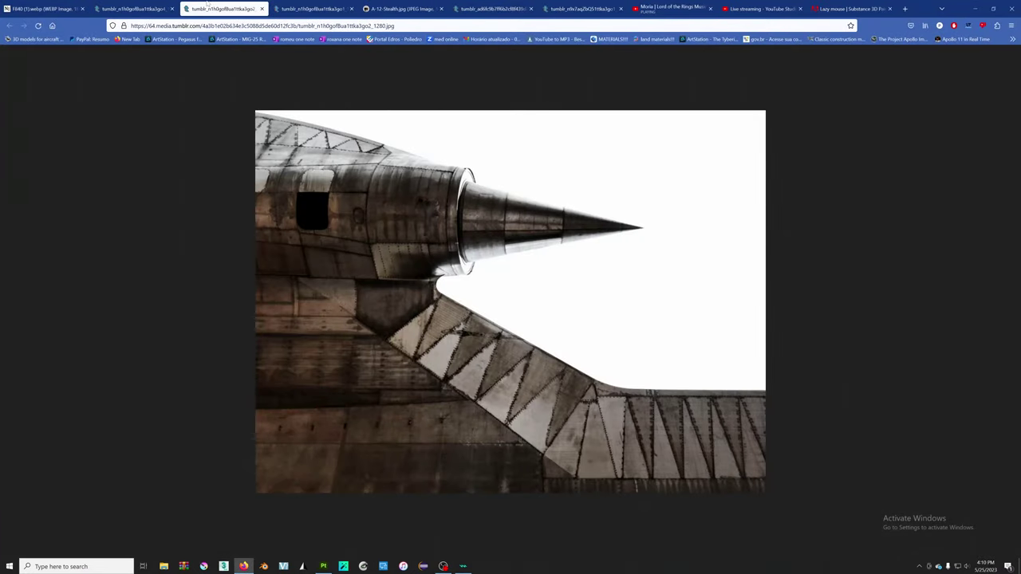
left_click(156, 5)
left_click(19, 5)
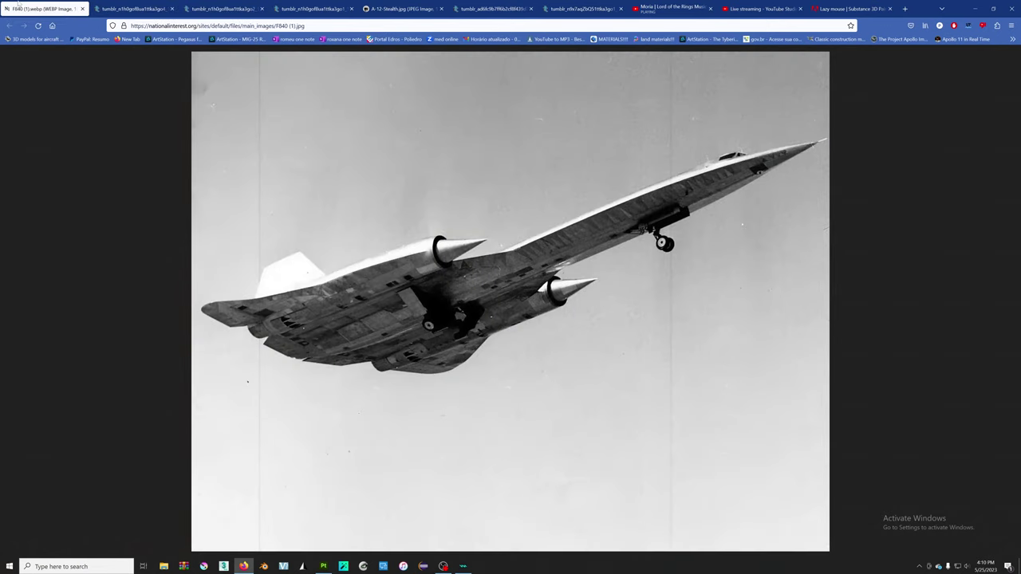
left_click(403, 8)
left_click(491, 8)
scroll(572, 372, "down", 1)
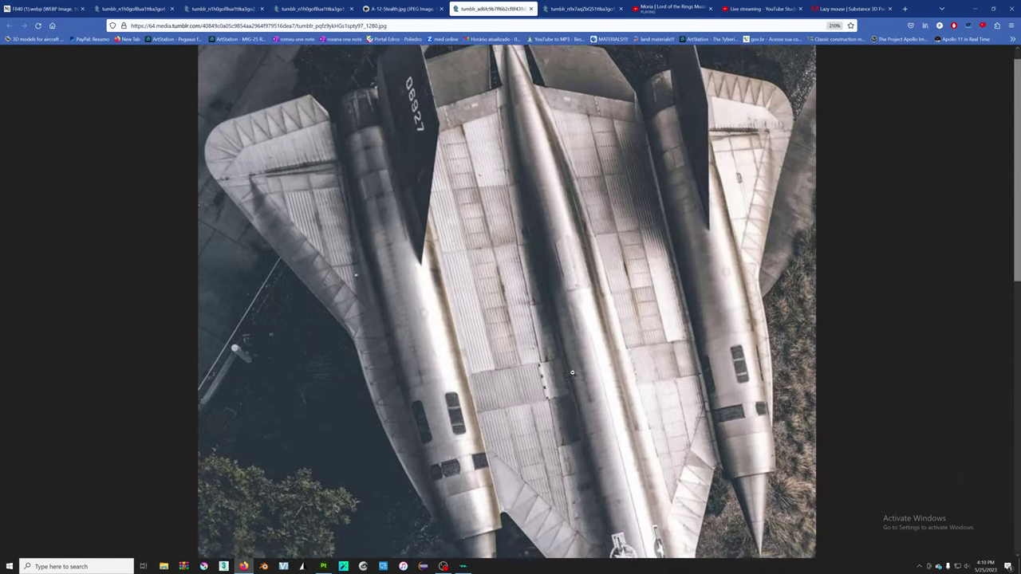
scroll(572, 372, "down", 3)
scroll(564, 365, "down", 2)
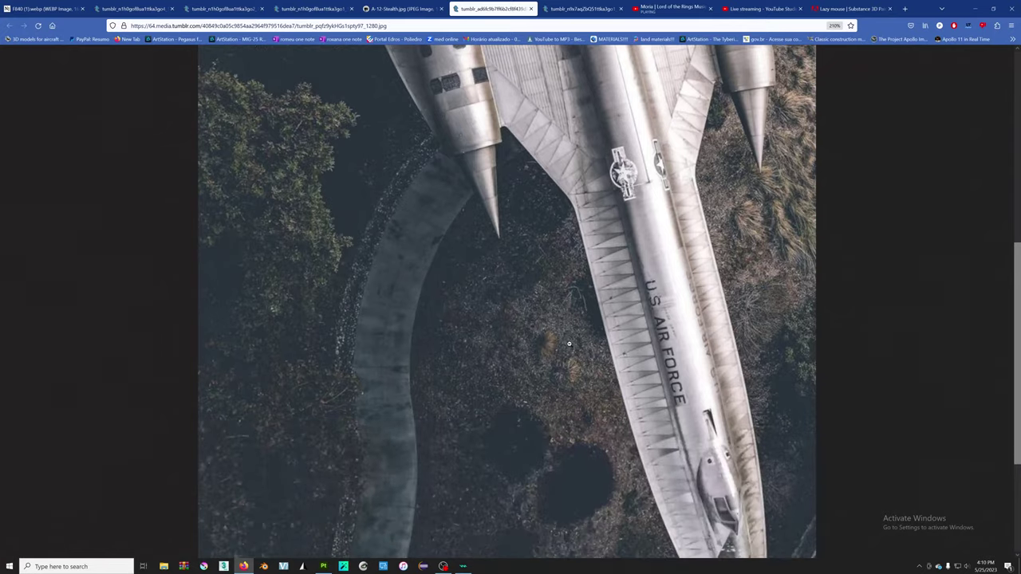
- Compare Substance Painter against the overhead reference photo, ending back in Substance Painter
key("alt+Tab")
scroll(649, 169, "up", 3)
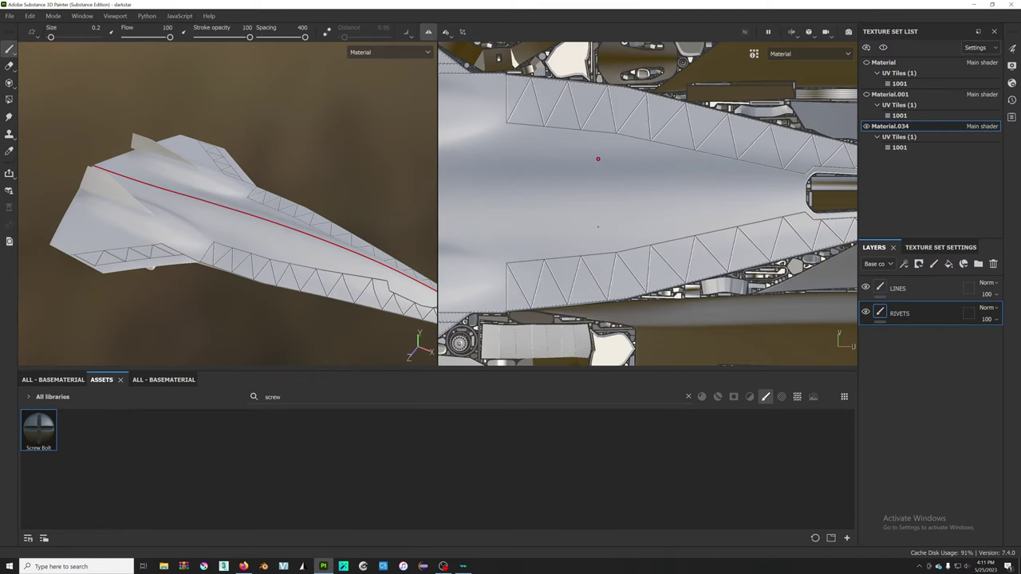
scroll(609, 77, "up", 2)
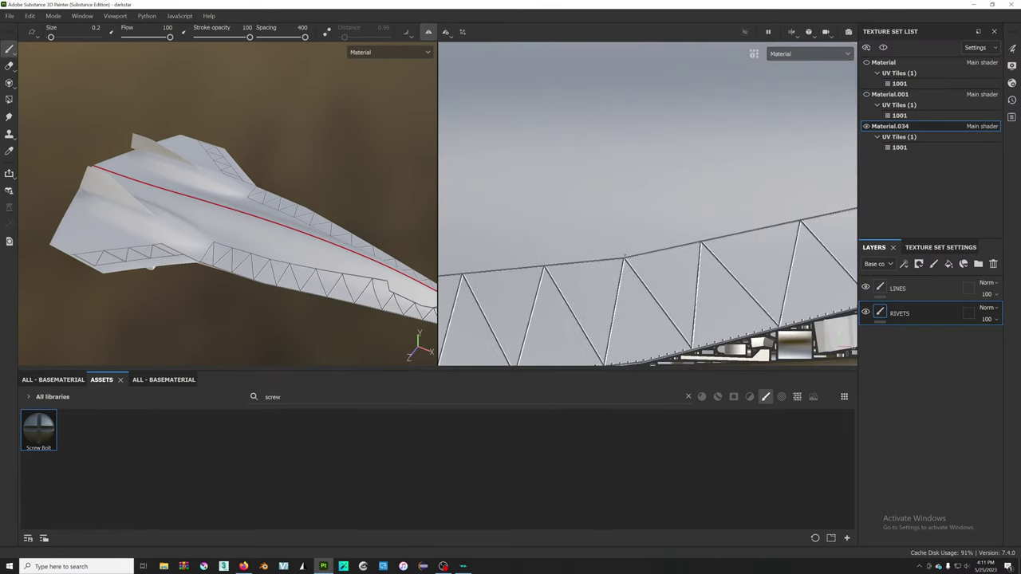
scroll(623, 74, "down", 3)
key("alt+Tab")
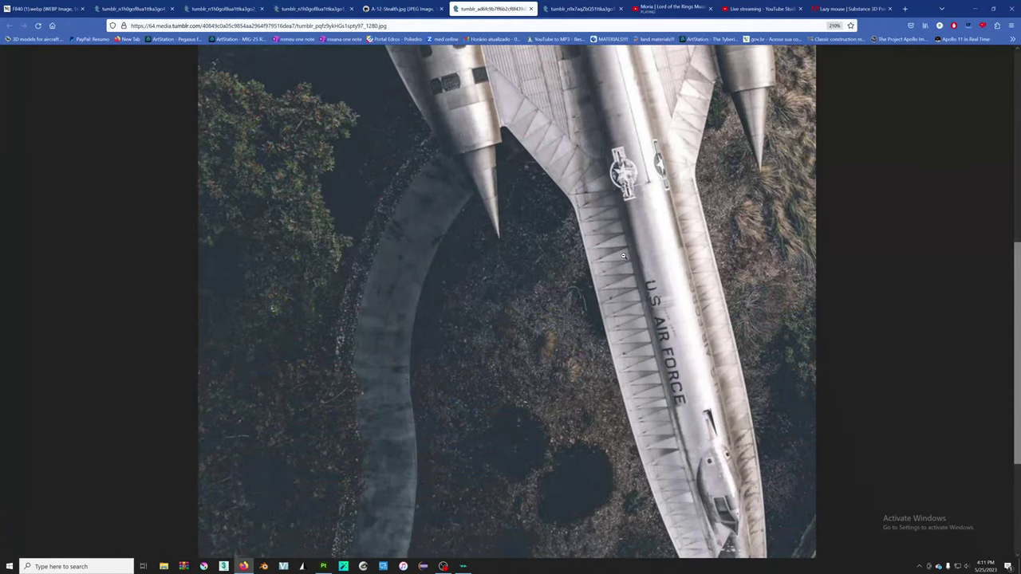
scroll(623, 256, "up", 2)
scroll(623, 255, "down", 4)
key("alt+Tab")
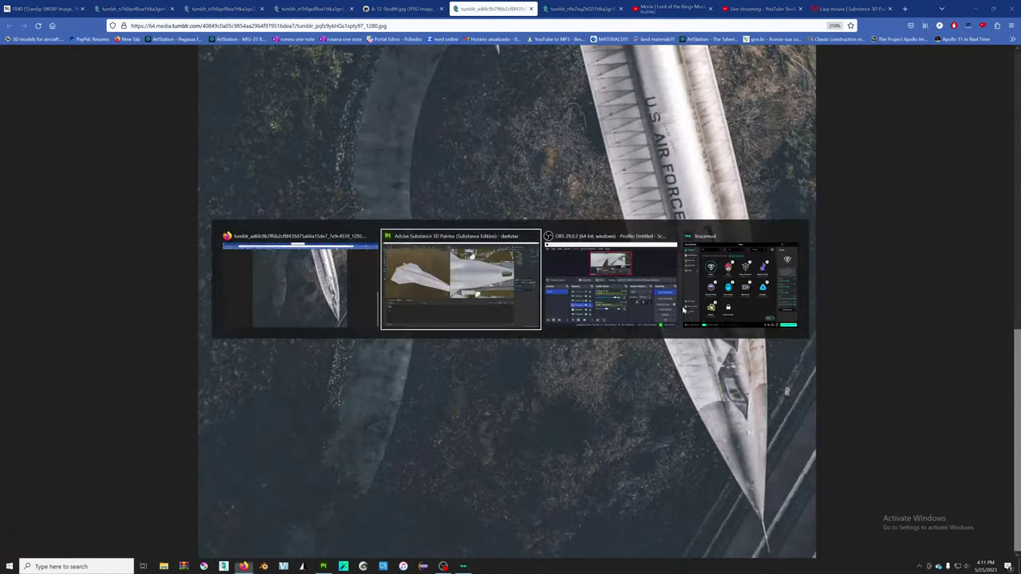
- Pan and zoom the 2D view to the long body section with the triangle trim
middle_click_drag(735, 53, 520, 331)
scroll(563, 246, "up", 2)
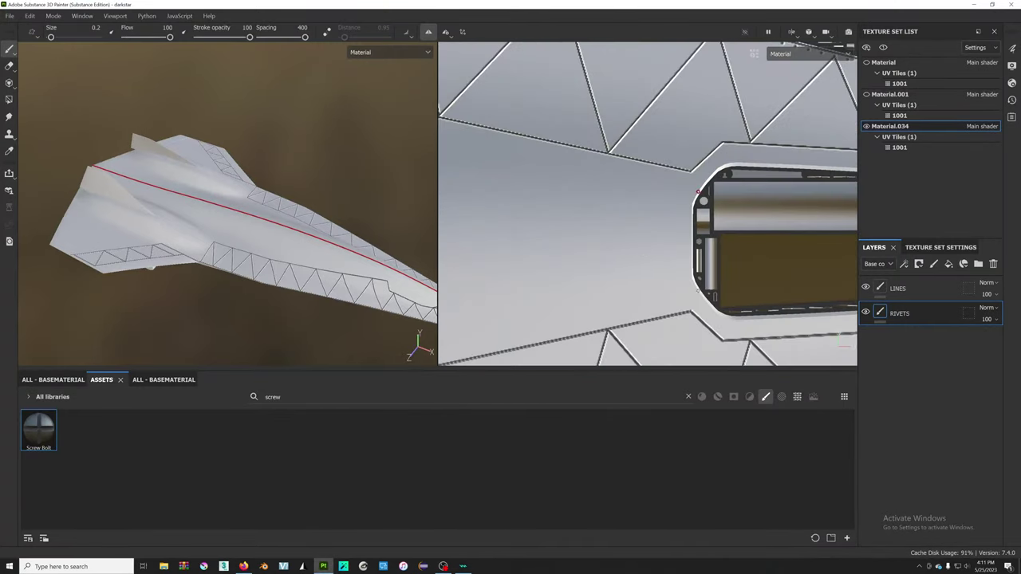
scroll(622, 274, "down", 3)
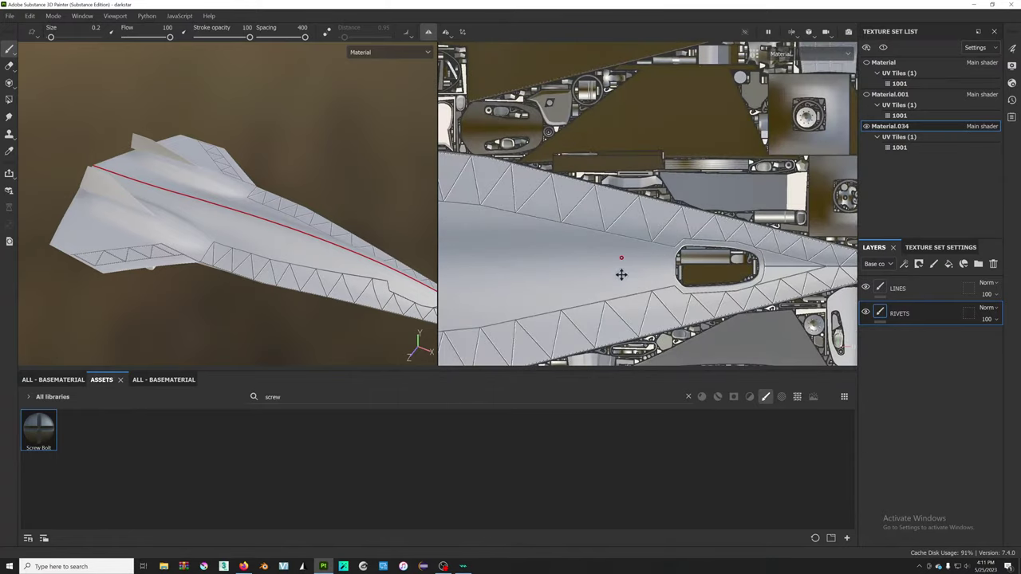
middle_click_drag(623, 274, 574, 224)
scroll(598, 150, "up", 3)
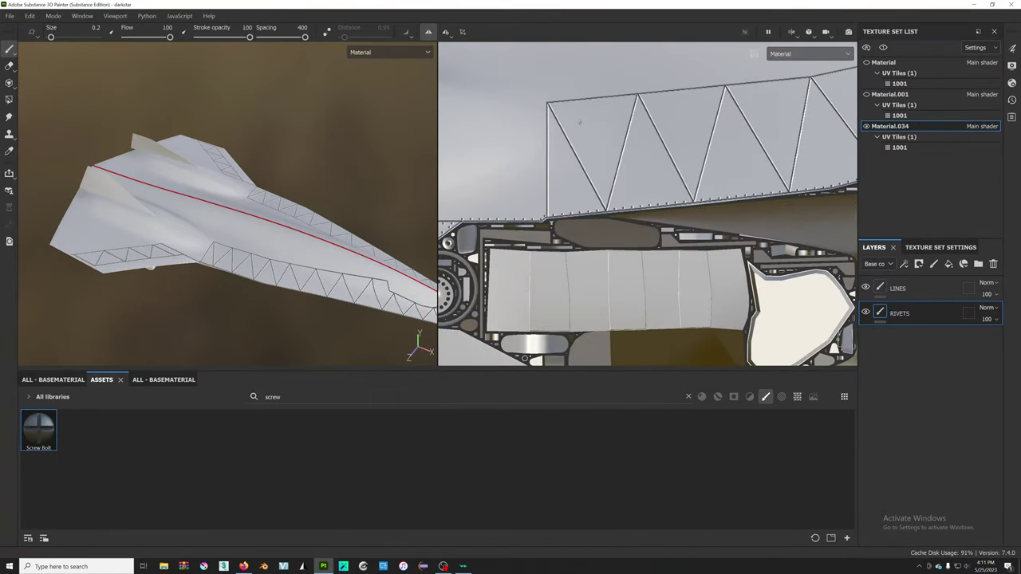
scroll(598, 151, "up", 2)
scroll(588, 166, "up", 1)
scroll(547, 189, "up", 2)
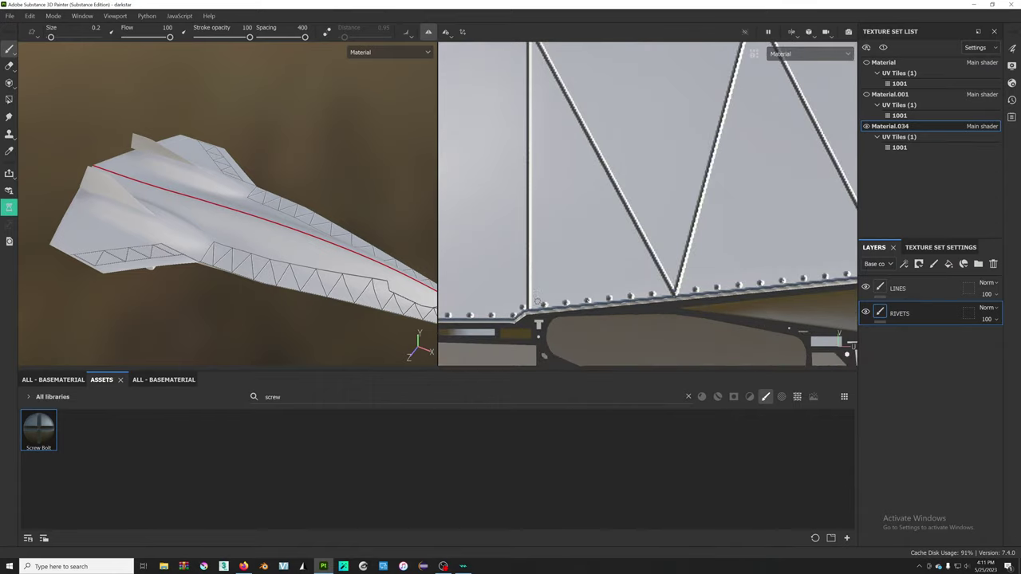
scroll(554, 265, "down", 1)
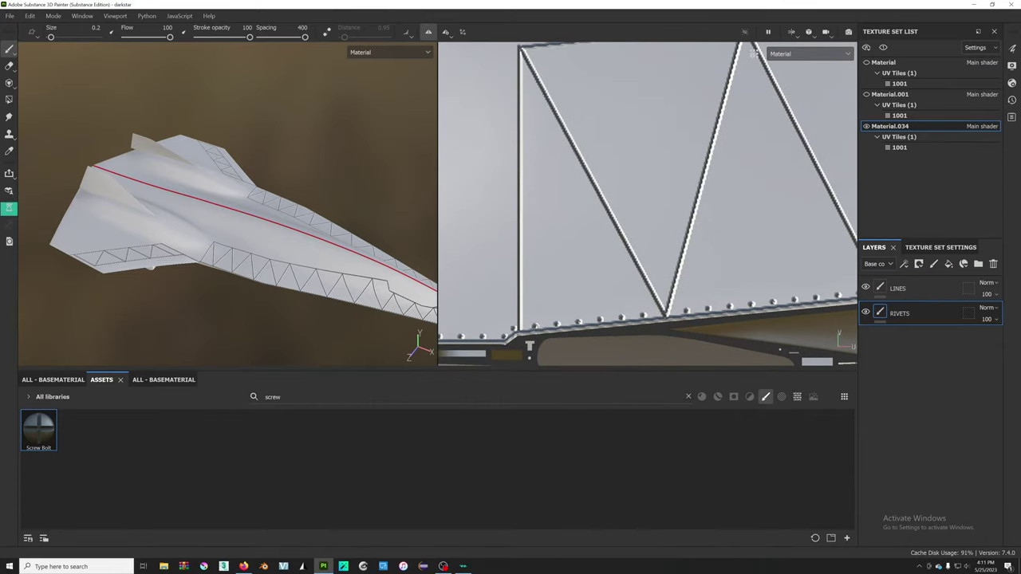
- Stamp a straight vertical rivet column along the trim, undoing the added diagonal strut row
left_click_drag(536, 325, 527, 80)
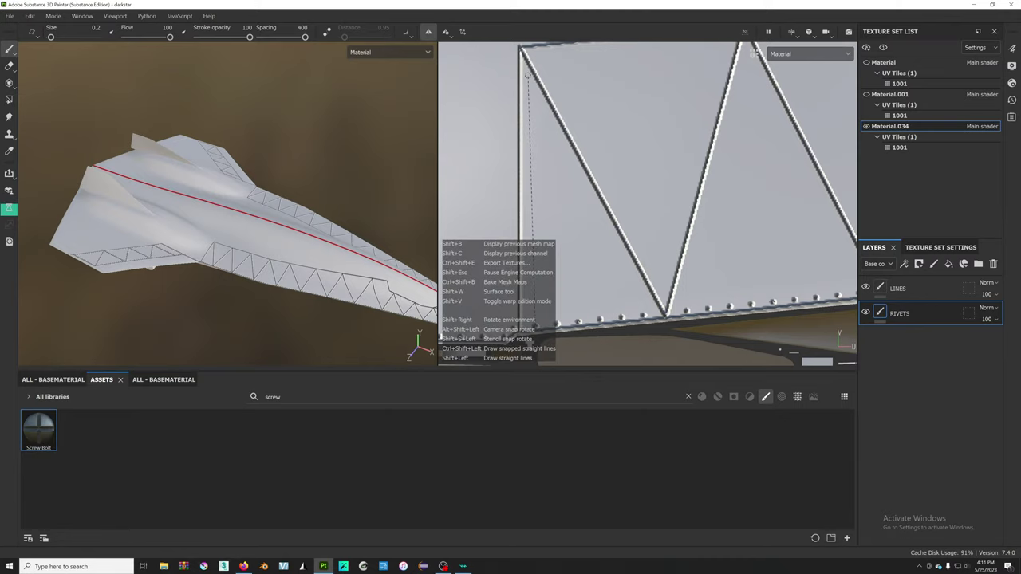
left_click(651, 313, "shift")
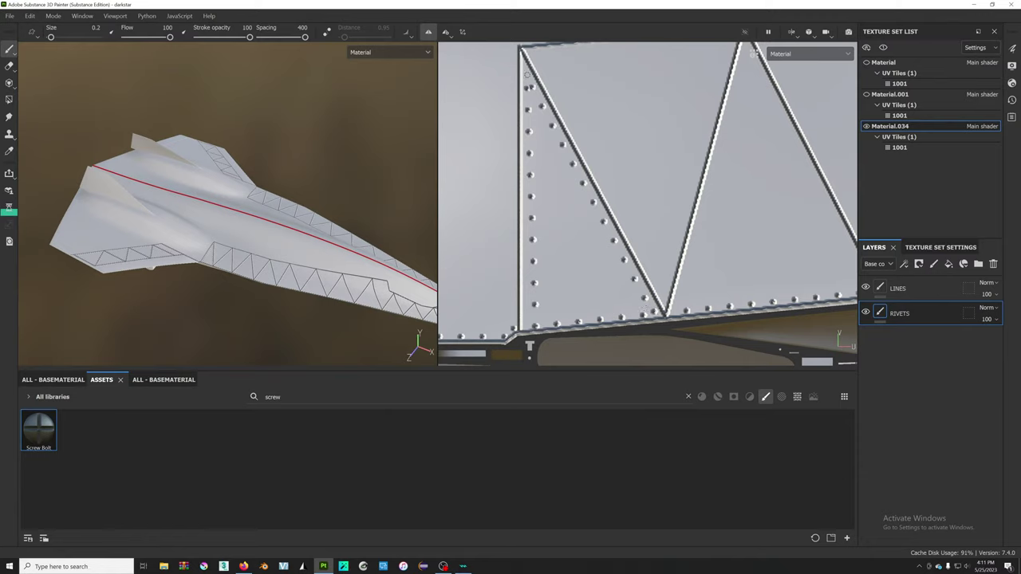
scroll(526, 74, "down", 3)
scroll(517, 79, "up", 3)
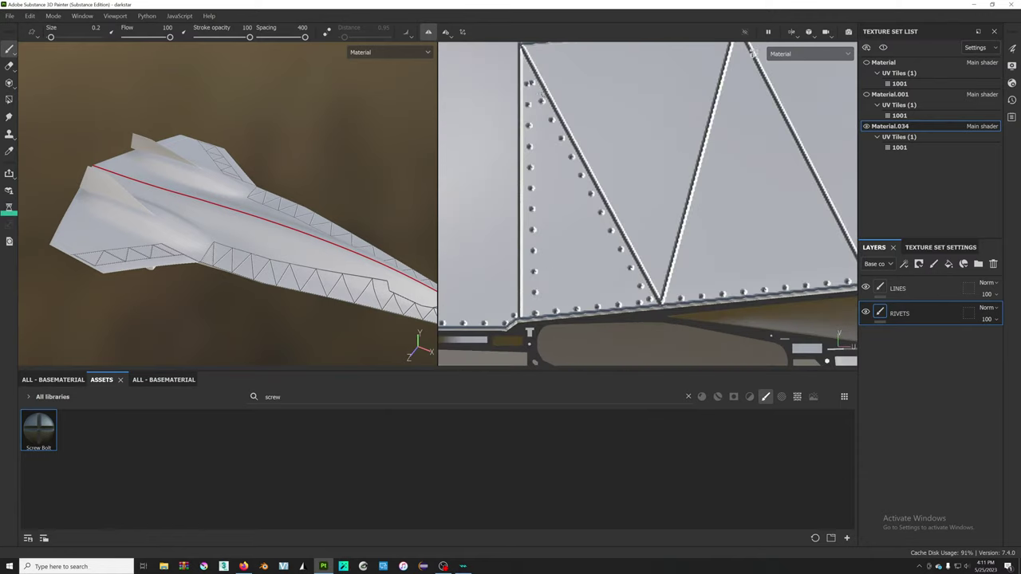
key("ctrl+z")
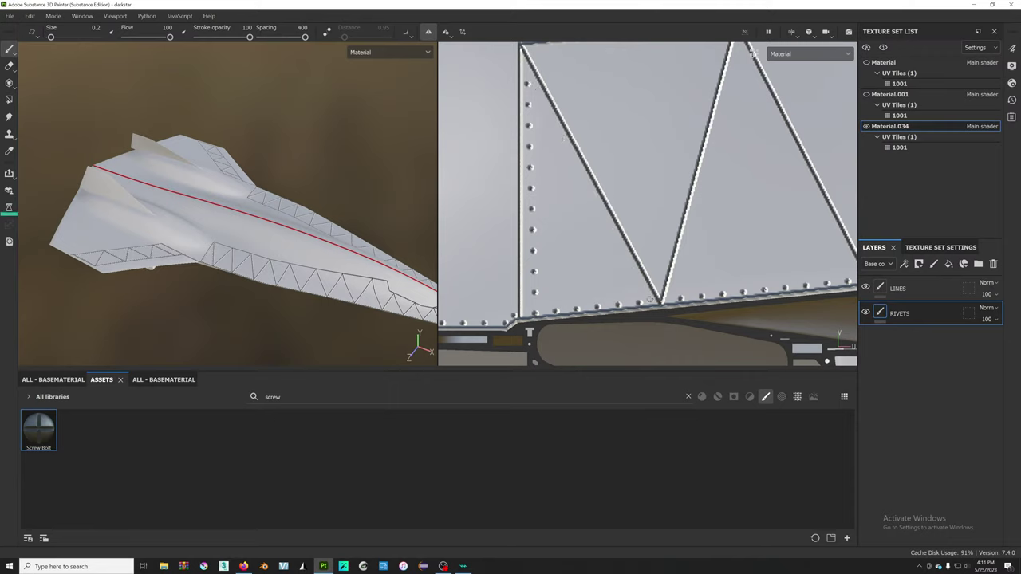
key("shift")
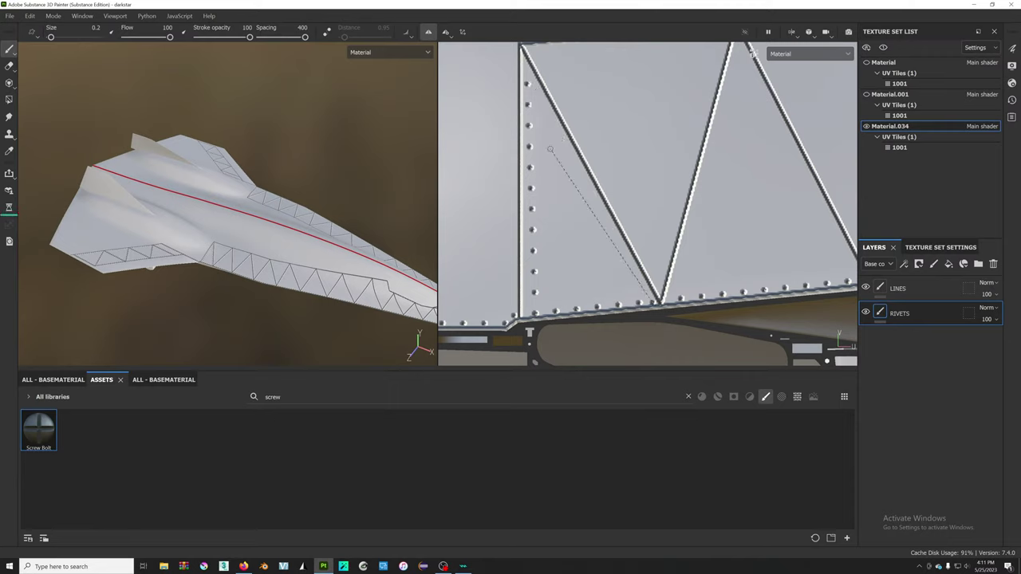
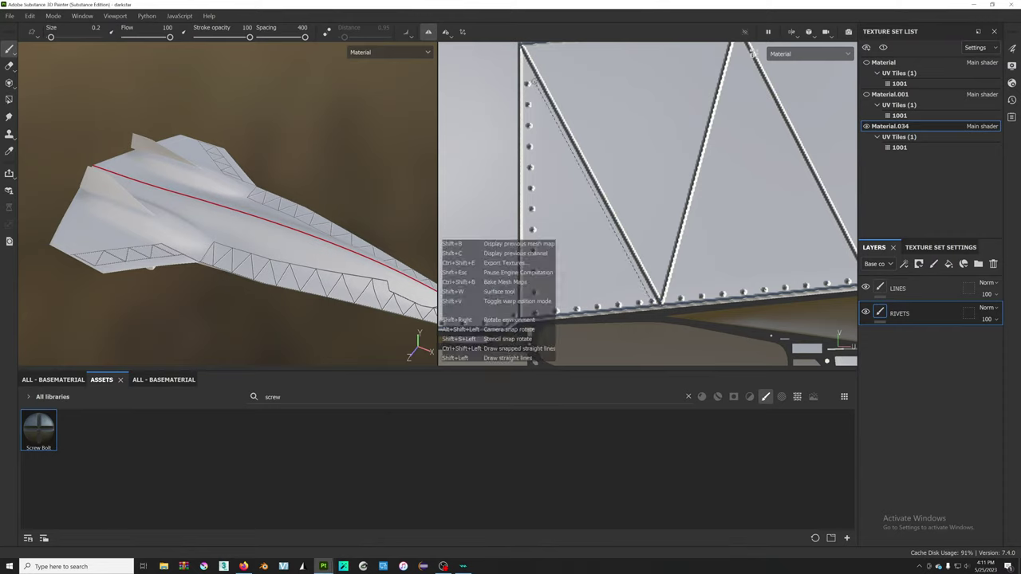
- Undo the stray rivets along the diagonal strut and the left panel edge
left_click(653, 302, "shift")
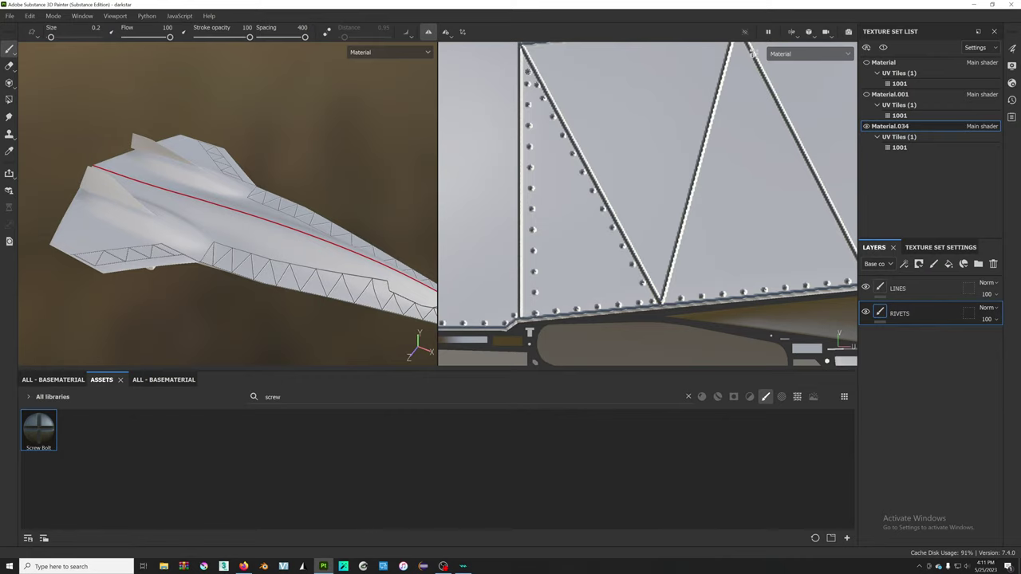
left_click_drag(722, 162, 532, 198, "alt")
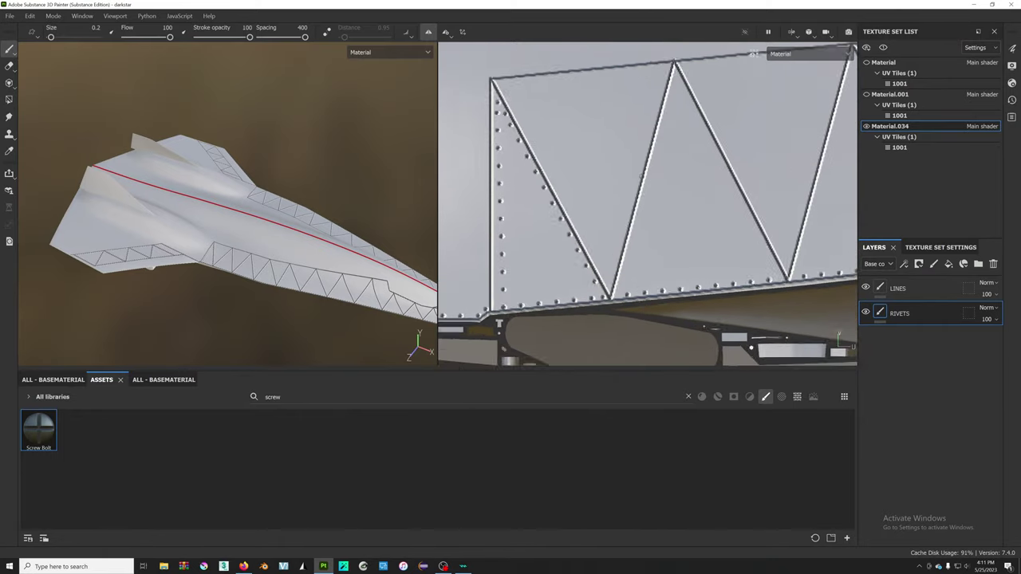
key("ctrl+z")
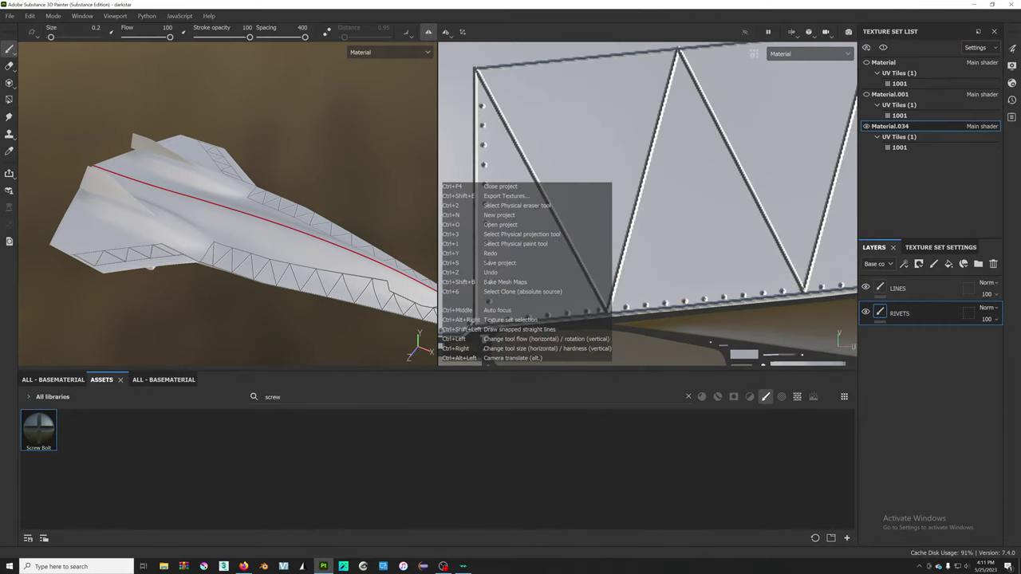
key("ctrl+z")
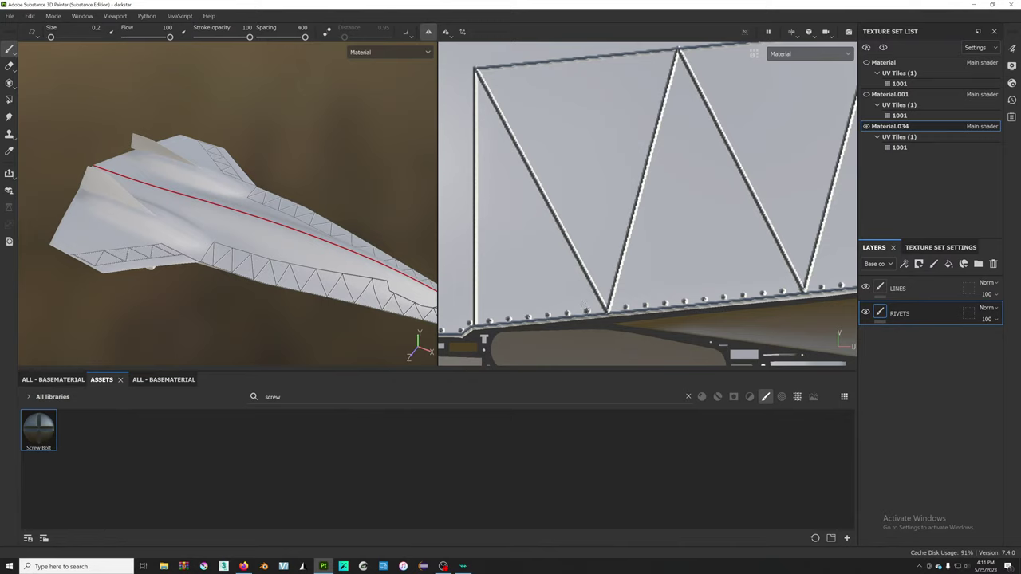
- Stamp straight rivet rows along the diagonal strut and down the vertical seam
key("shift")
left_click(480, 91, "shift")
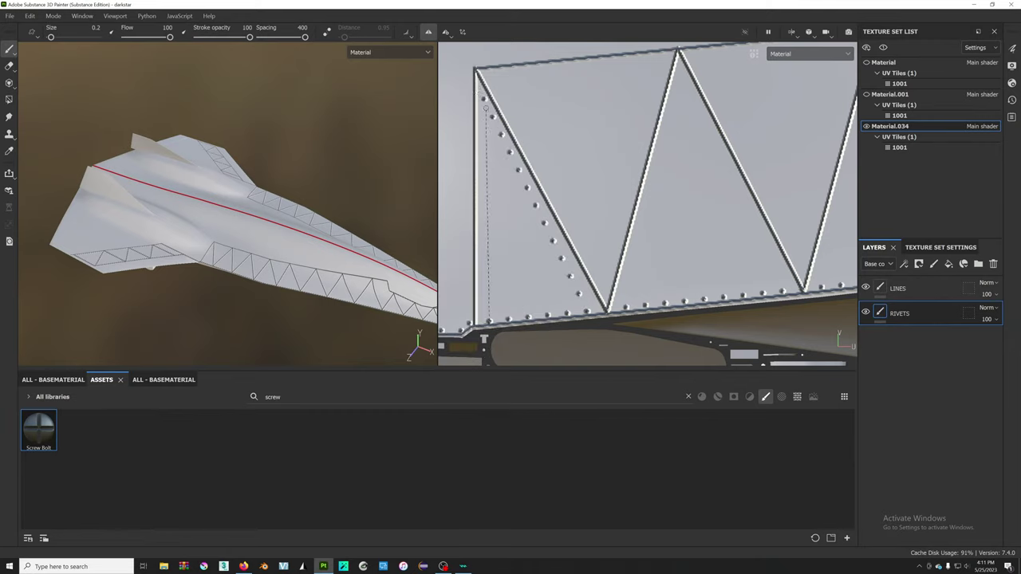
key("shift")
left_click(483, 108, "shift")
key("shift")
left_click(486, 315, "shift")
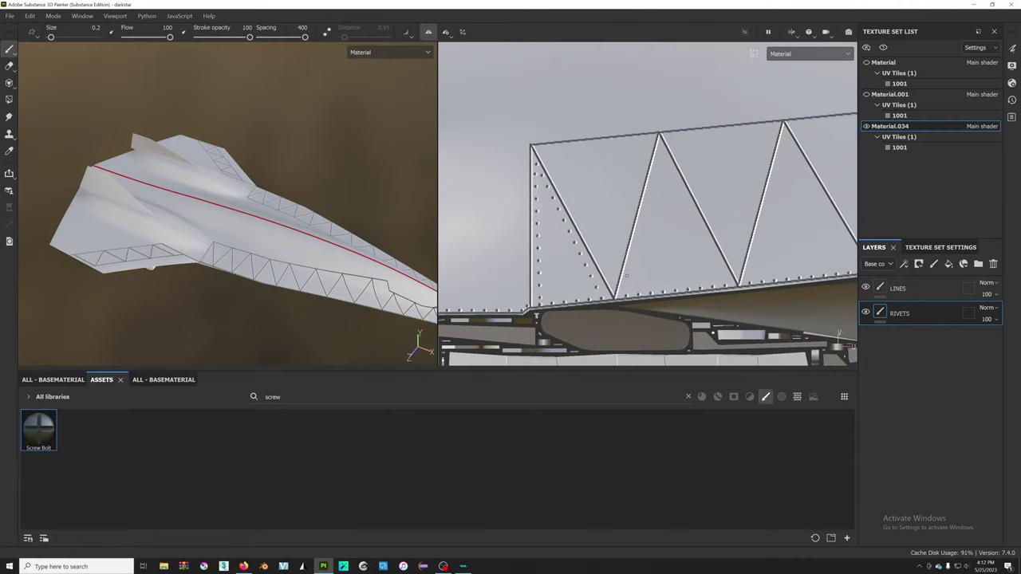
- Zoom in and stamp a straight rivet line from the top of the strut downward
scroll(628, 277, "up", 3)
key("ctrl")
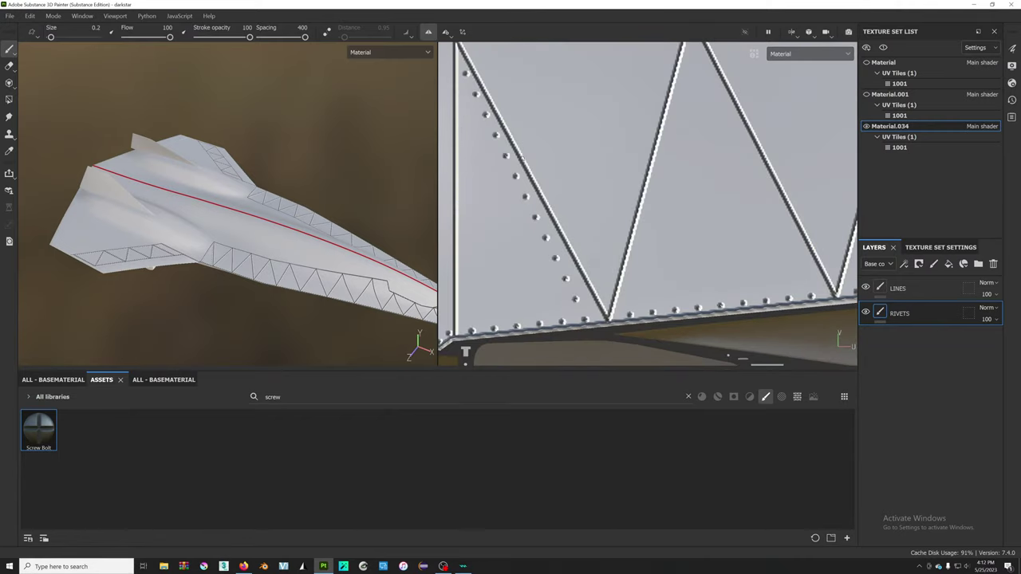
left_click(462, 116)
key("shift")
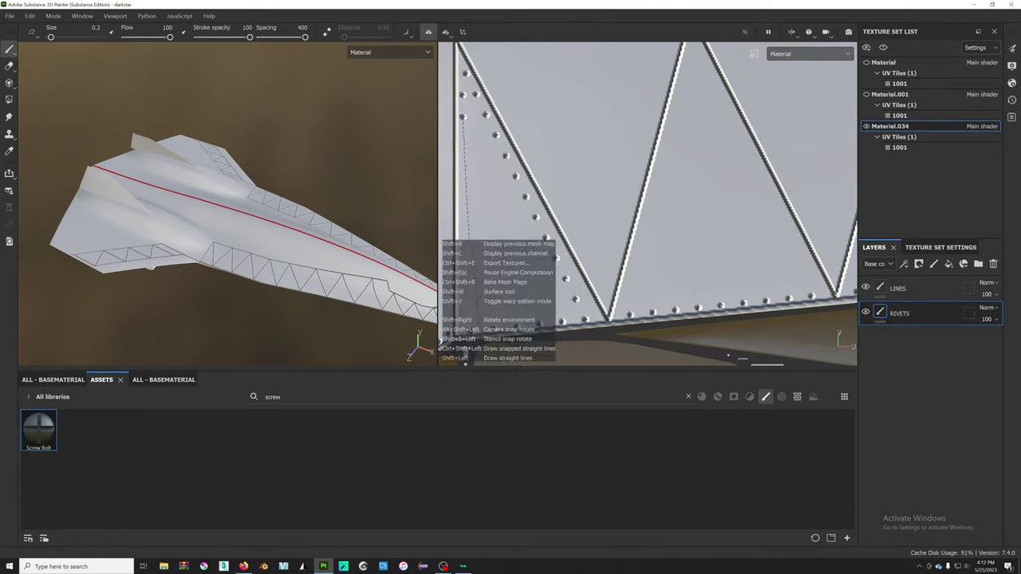
left_click(465, 363, "shift")
- Stamp a straight column of rivets along the vertical panel seam
scroll(550, 281, "down", 2)
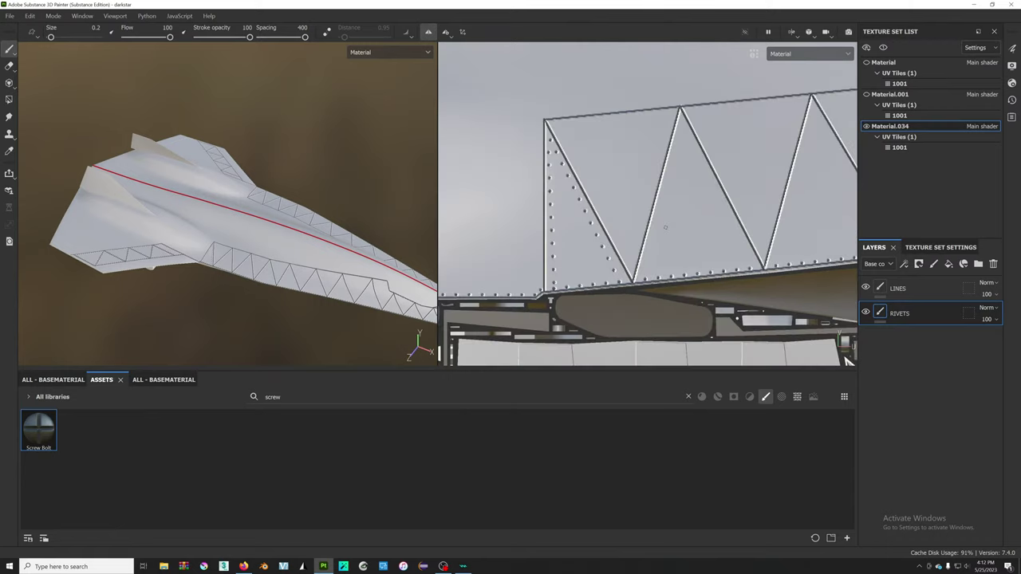
scroll(550, 281, "up", 3)
left_click_drag(550, 281, 554, 309, "alt")
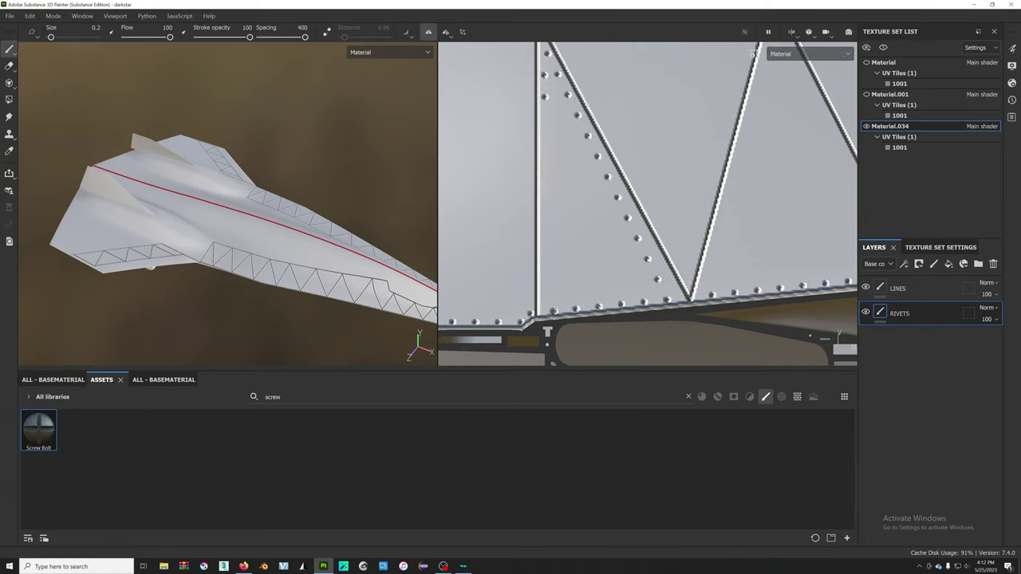
key("shift")
left_click(551, 279, "shift")
scroll(647, 253, "down", 3)
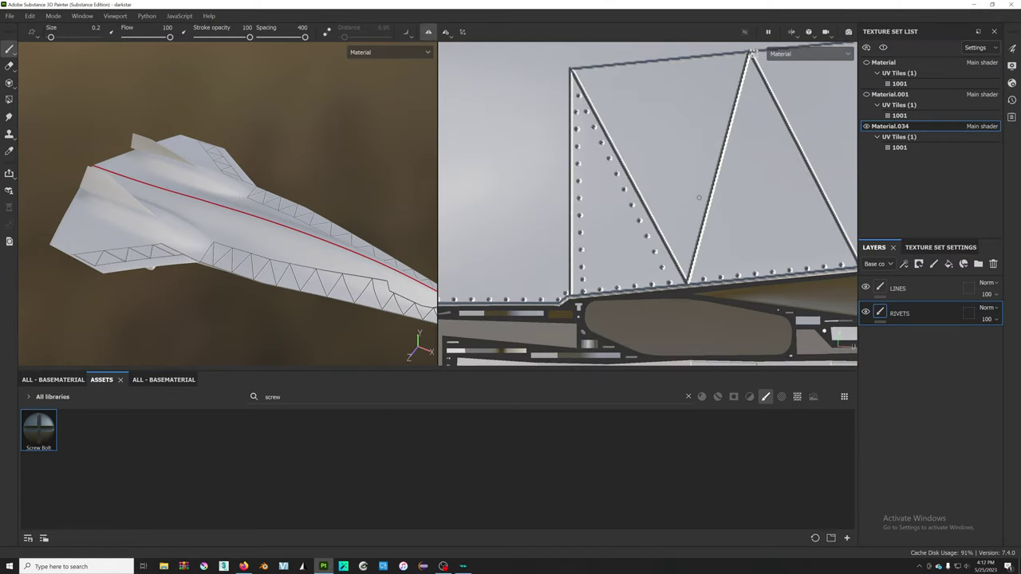
scroll(616, 220, "up", 2)
scroll(542, 277, "up", 1)
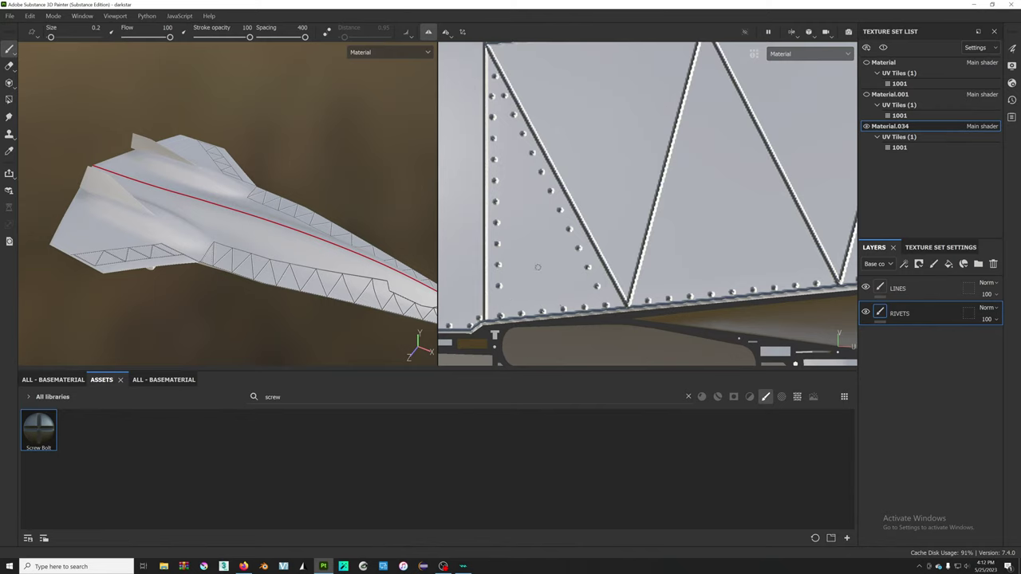
key("alt+Tab")
scroll(538, 267, "up", 5)
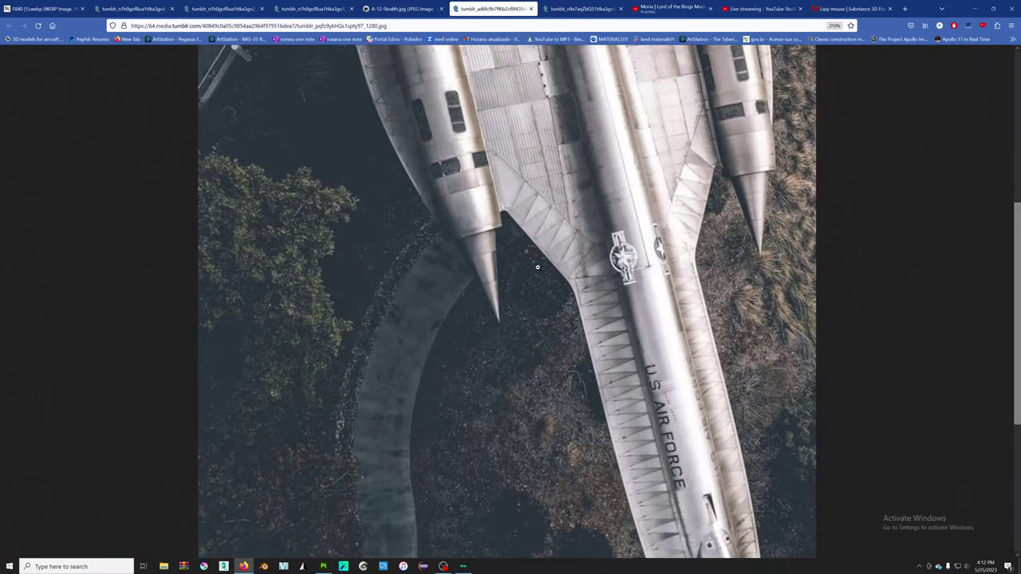
scroll(538, 267, "up", 3)
left_click(538, 266)
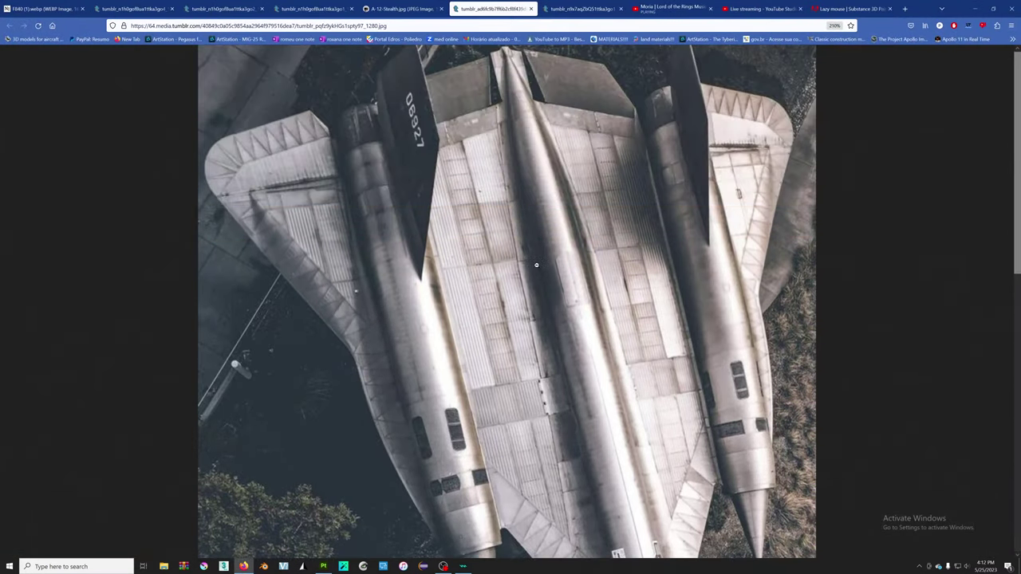
key("alt+Tab")
scroll(558, 129, "down", 2)
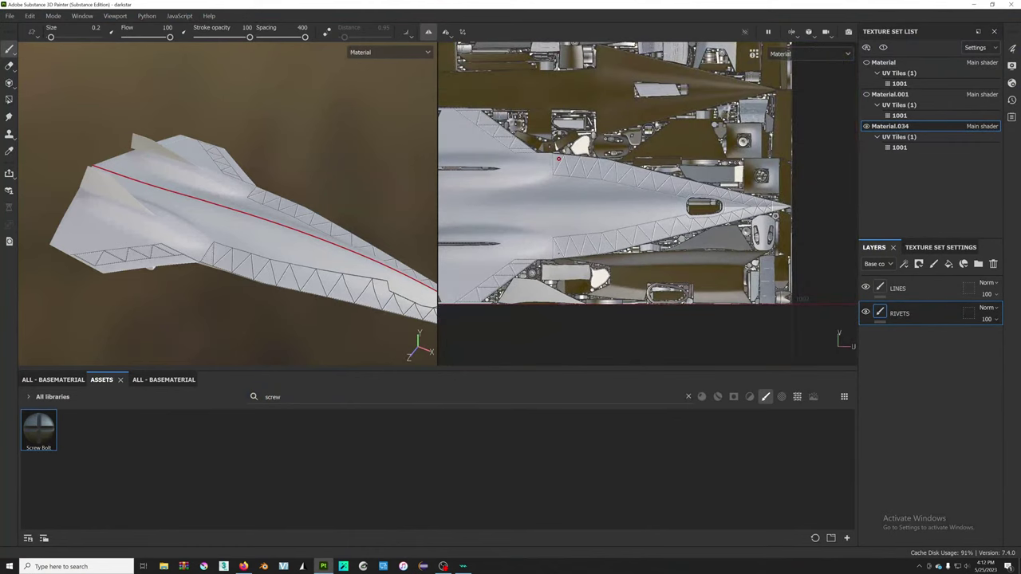
- Toggle the LINES layer's visibility off and on to compare, keeping RIVETS visible
scroll(558, 159, "up", 2)
scroll(558, 159, "up", 2)
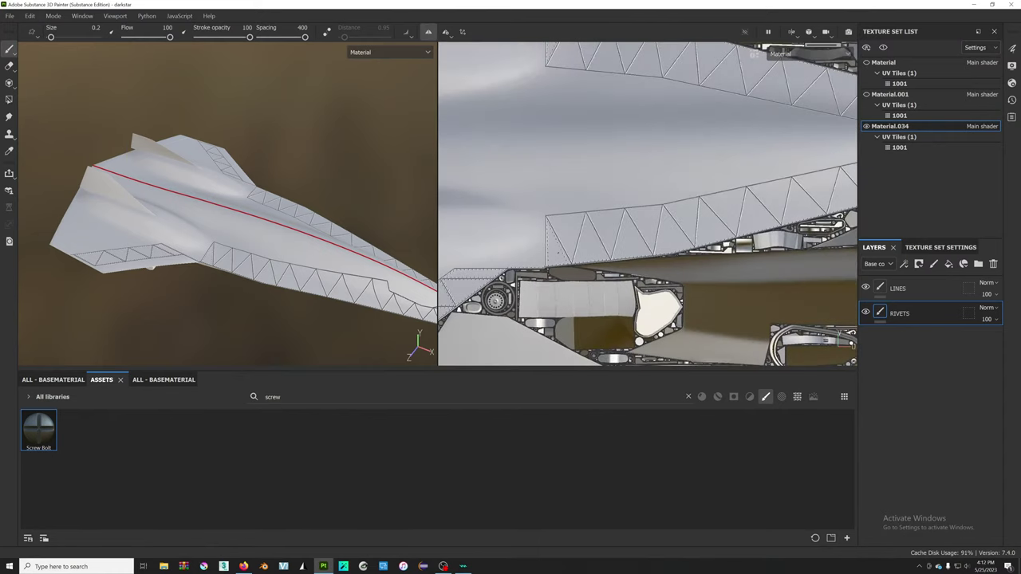
scroll(559, 156, "down", 4)
scroll(559, 154, "down", 1)
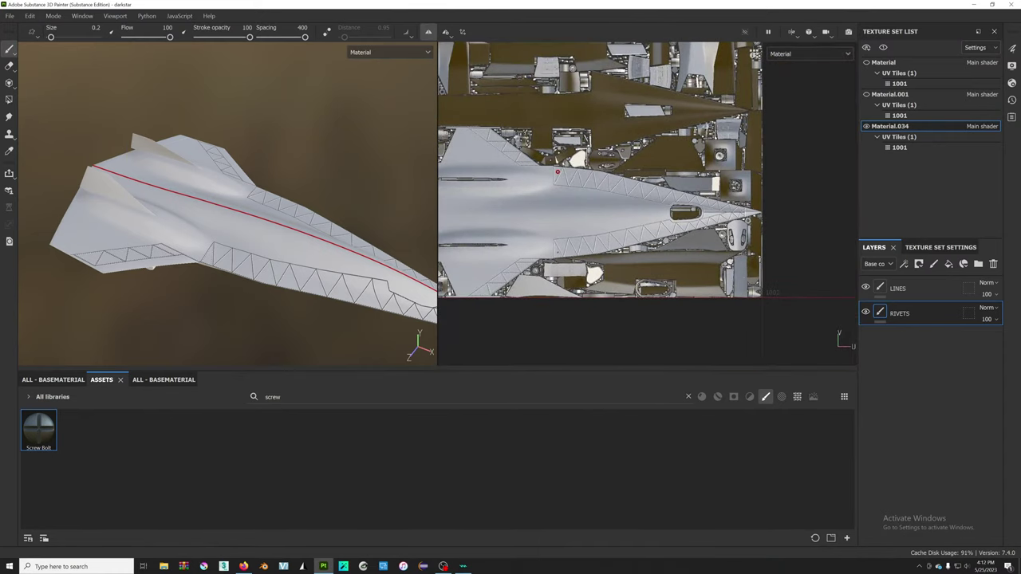
left_click(866, 288)
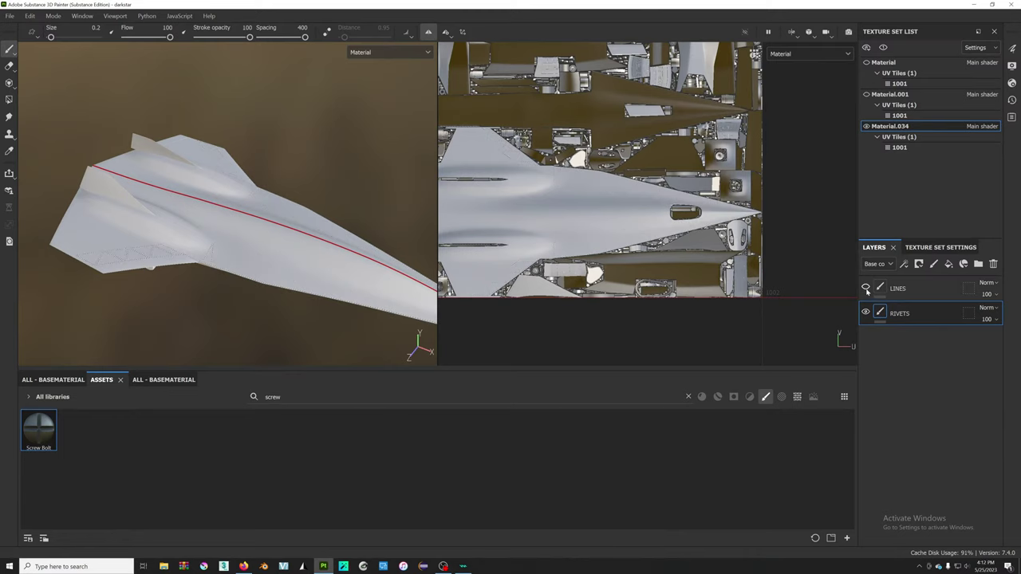
left_click(866, 288)
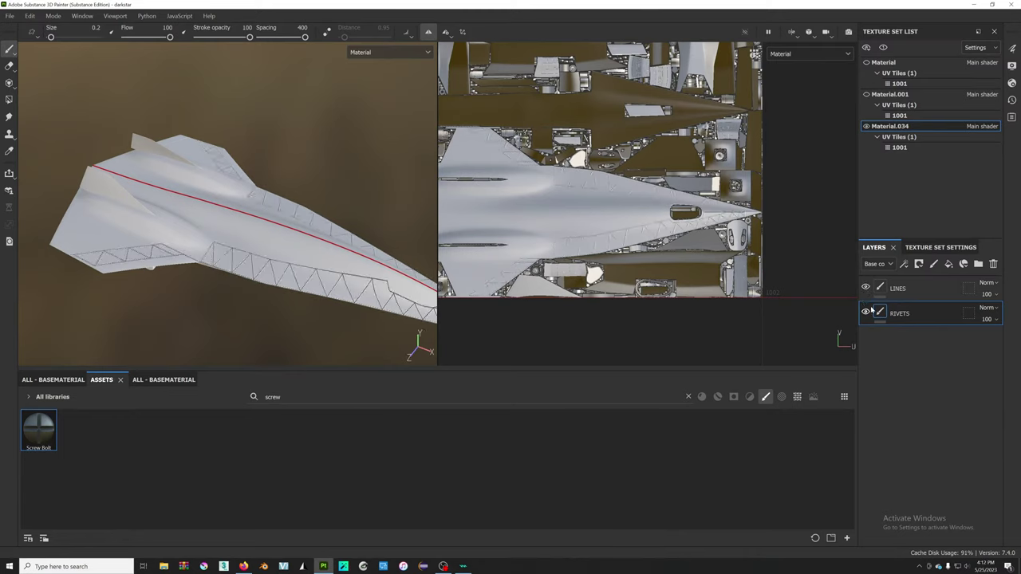
left_click(867, 312)
- Select the LINES layer, switch to the Eraser, then delete the LINES layer
scroll(598, 119, "up", 3)
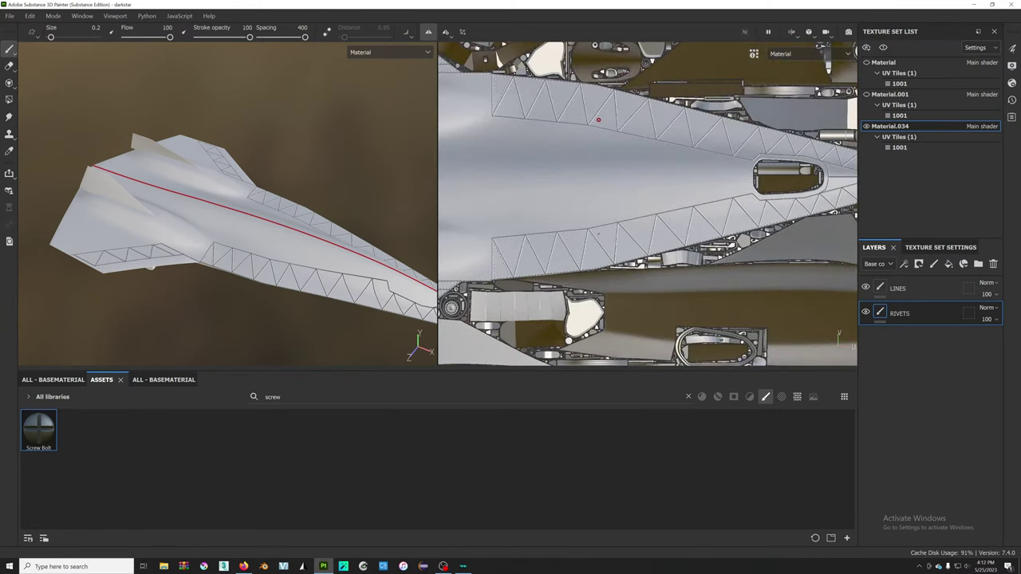
scroll(598, 79, "up", 2)
scroll(598, 79, "up", 2)
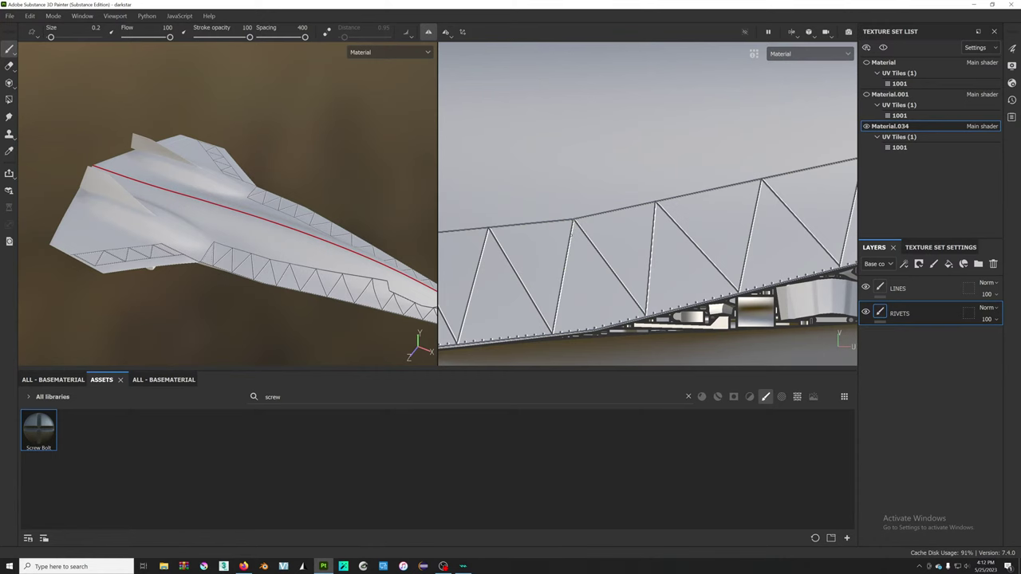
scroll(571, 231, "down", 4)
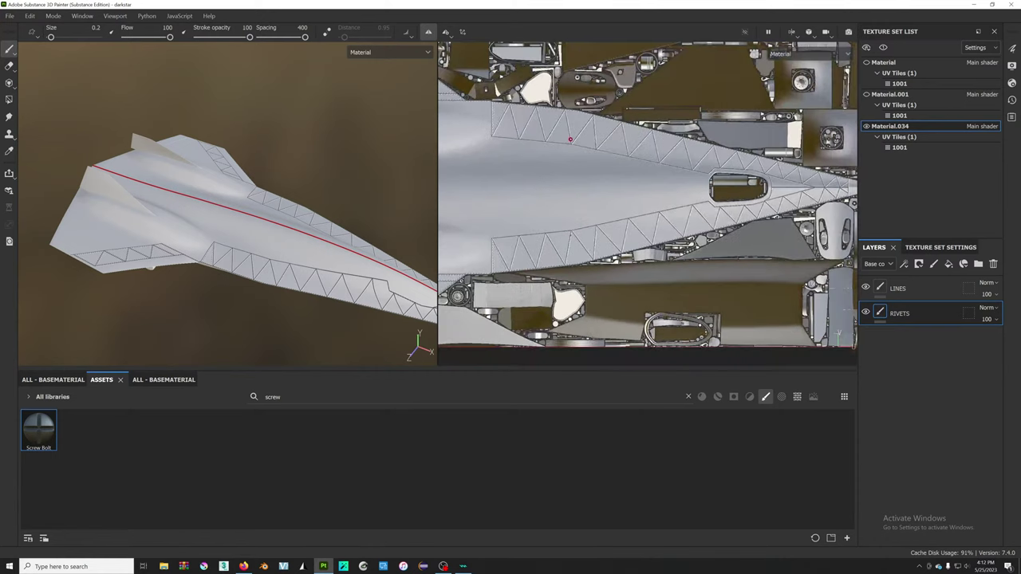
left_click(908, 294)
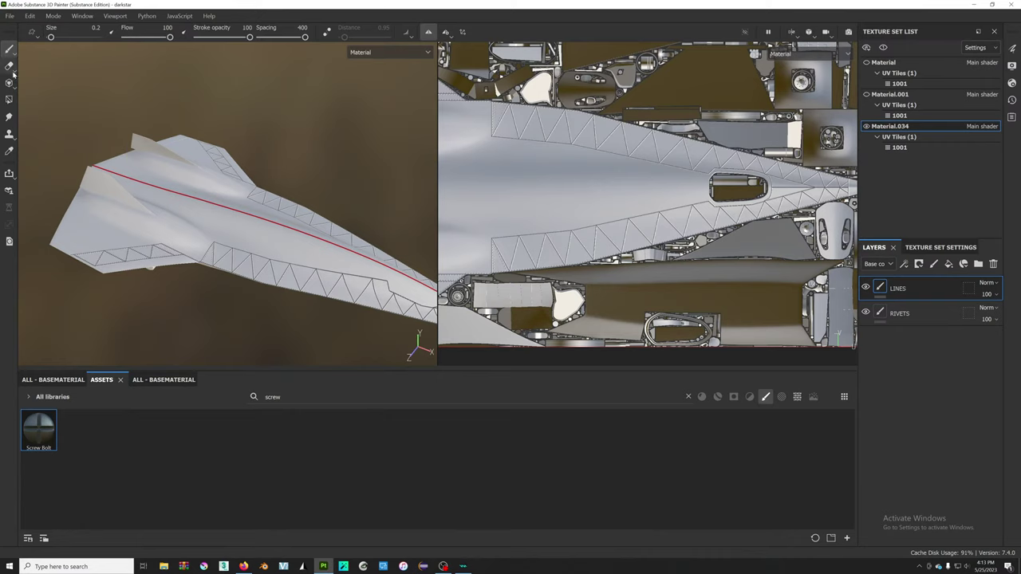
left_click(9, 65)
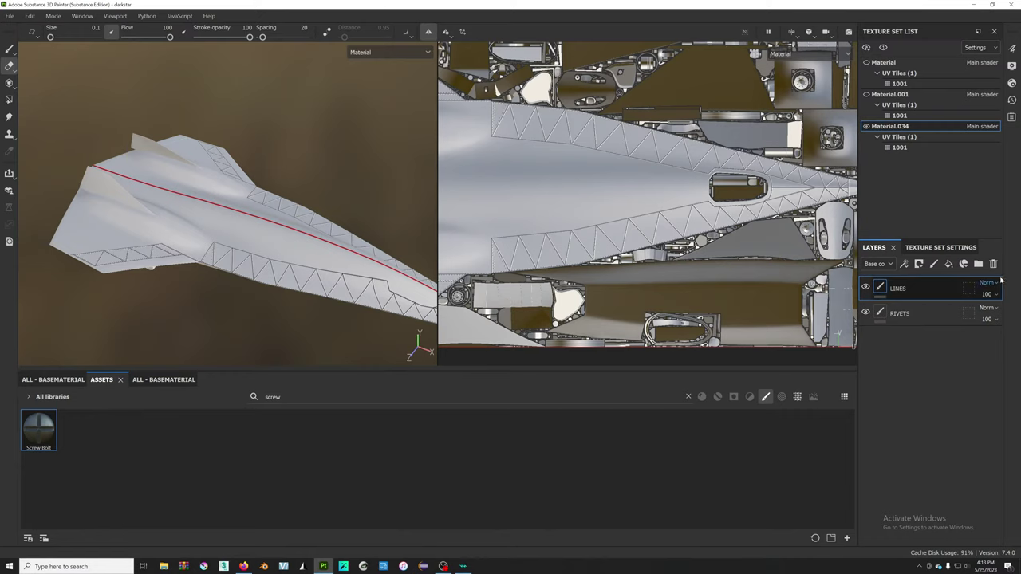
left_click(973, 284)
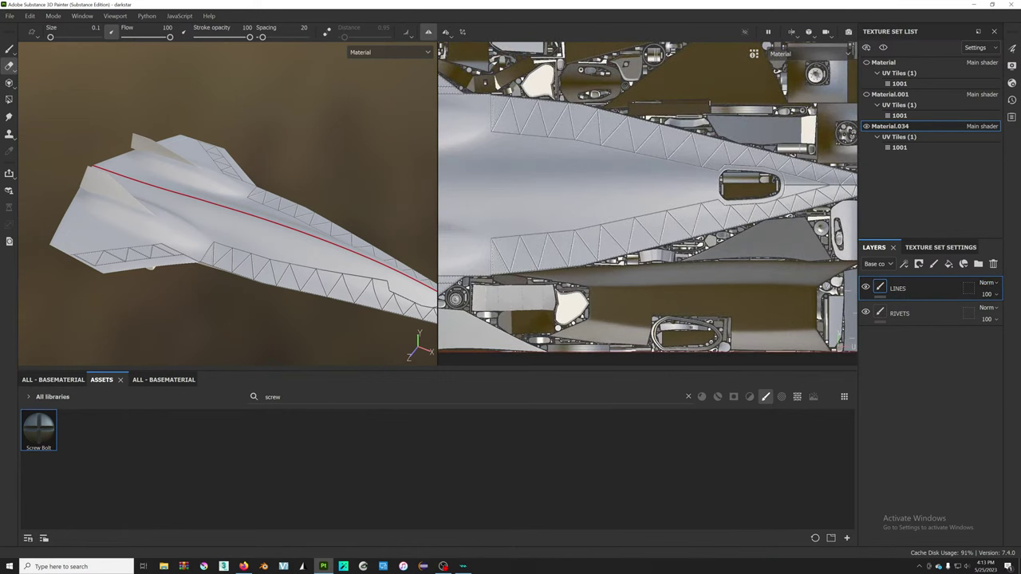
left_click(994, 264)
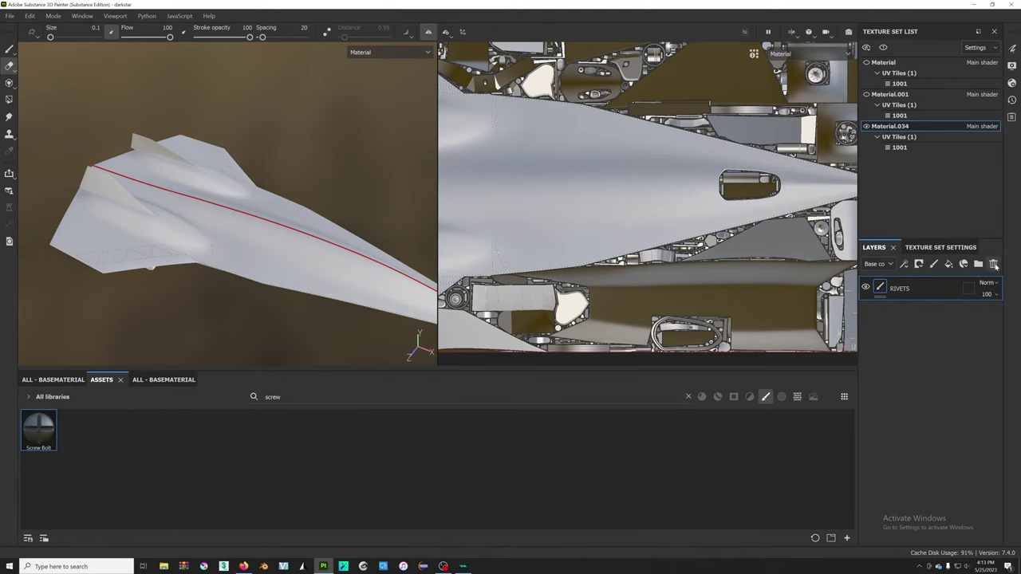
- Restore the deleted LINES layer with Ctrl+Z and zoom around the 2D view
key("ctrl+z")
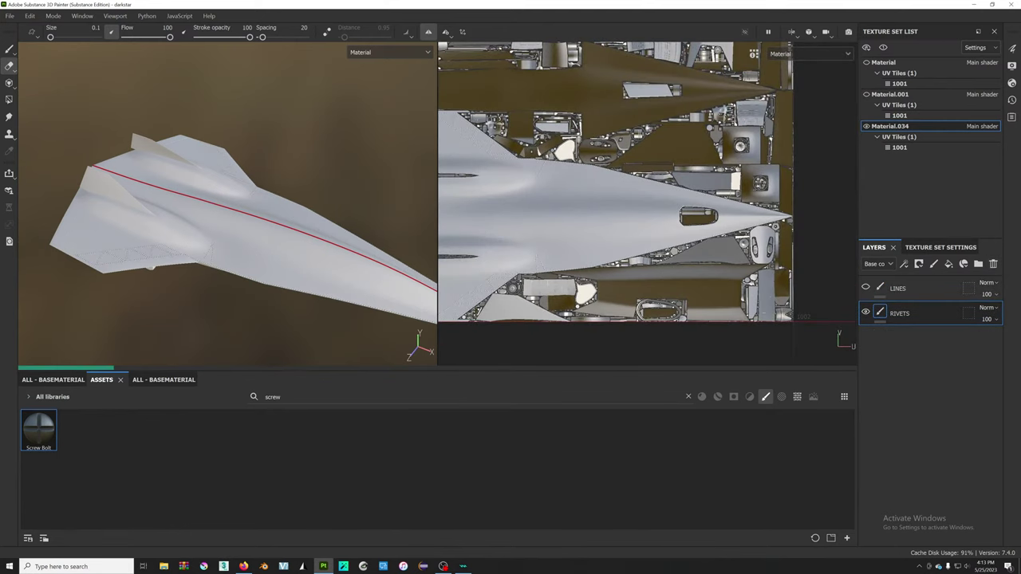
scroll(554, 271, "up", 5)
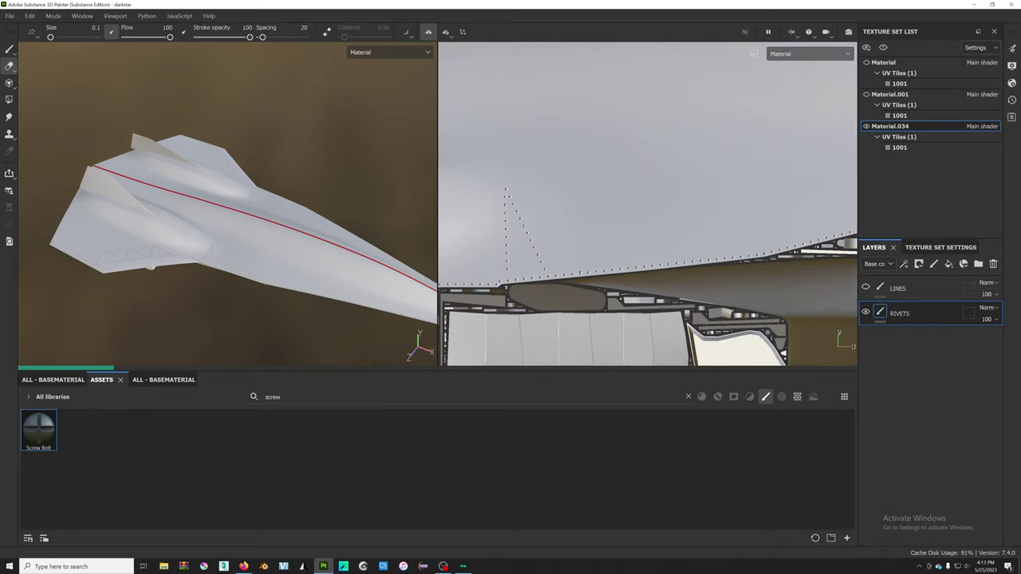
scroll(568, 277, "up", 3)
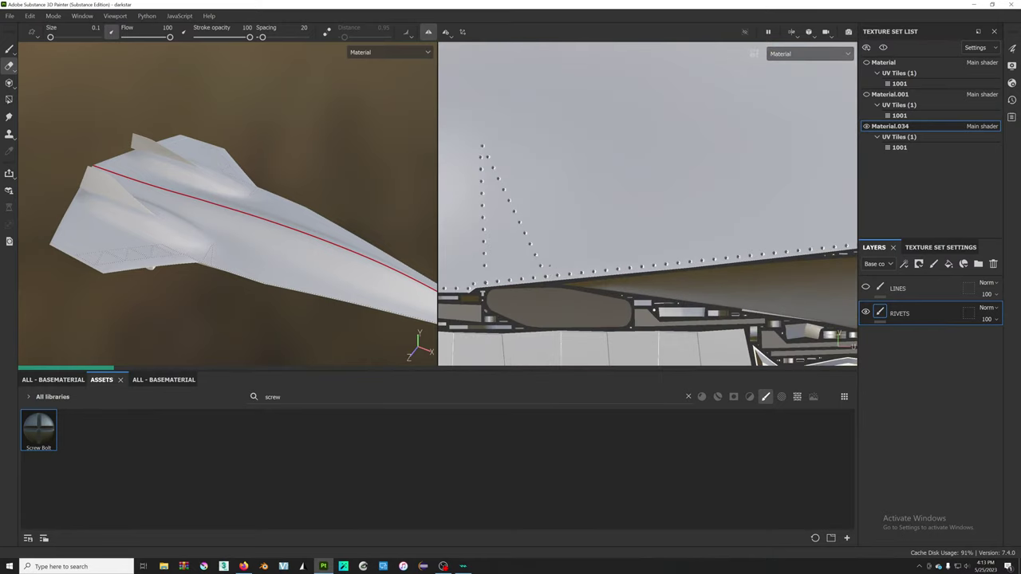
scroll(574, 159, "down", 3)
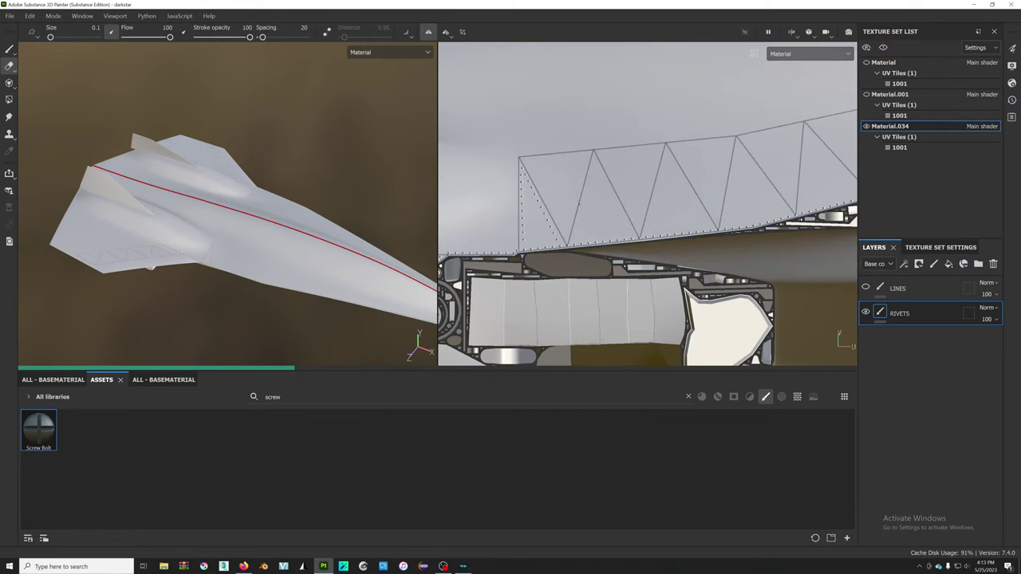
scroll(578, 205, "down", 2)
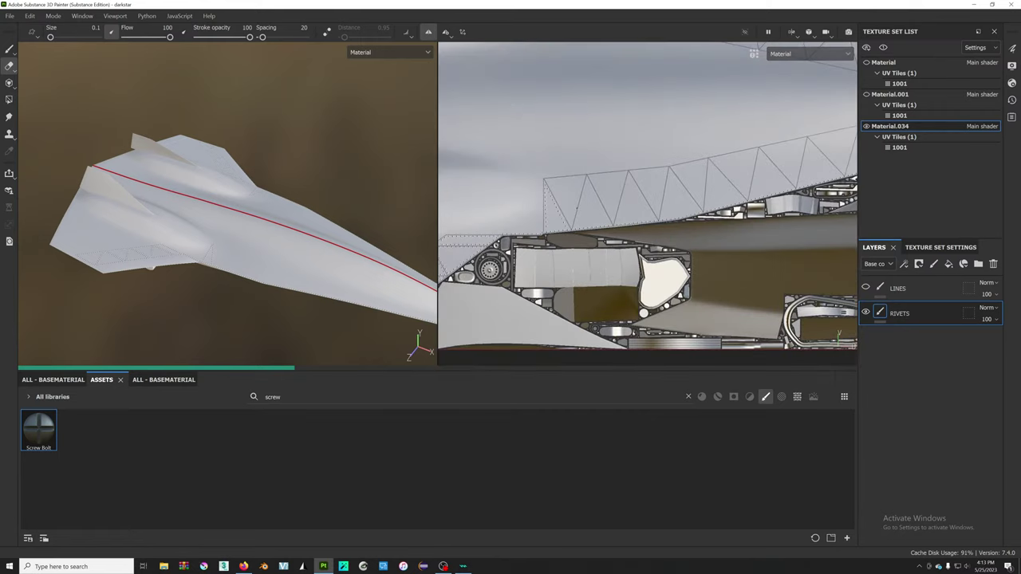
scroll(577, 209, "up", 3)
scroll(577, 209, "up", 1)
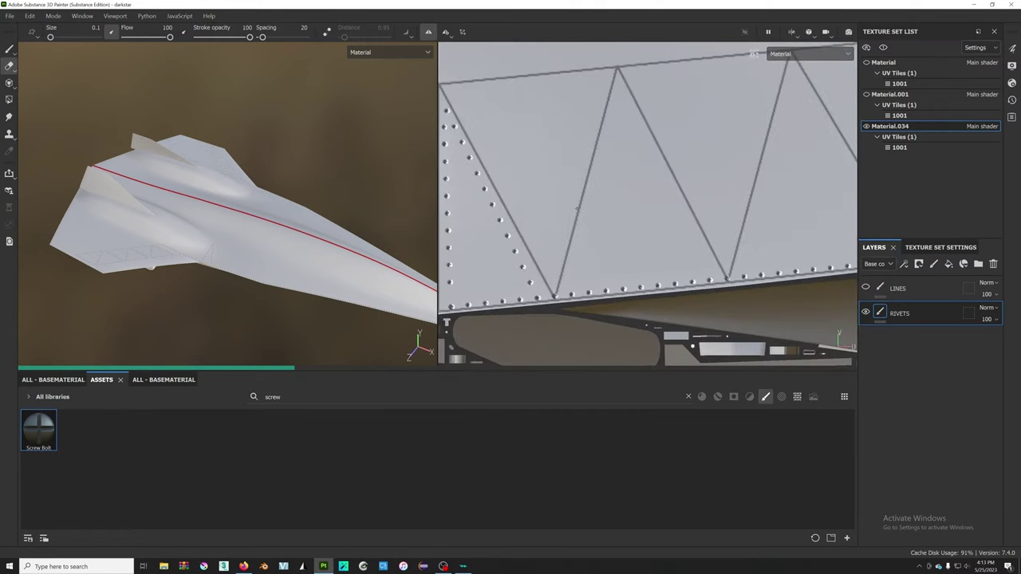
scroll(577, 208, "down", 1)
scroll(577, 208, "down", 2)
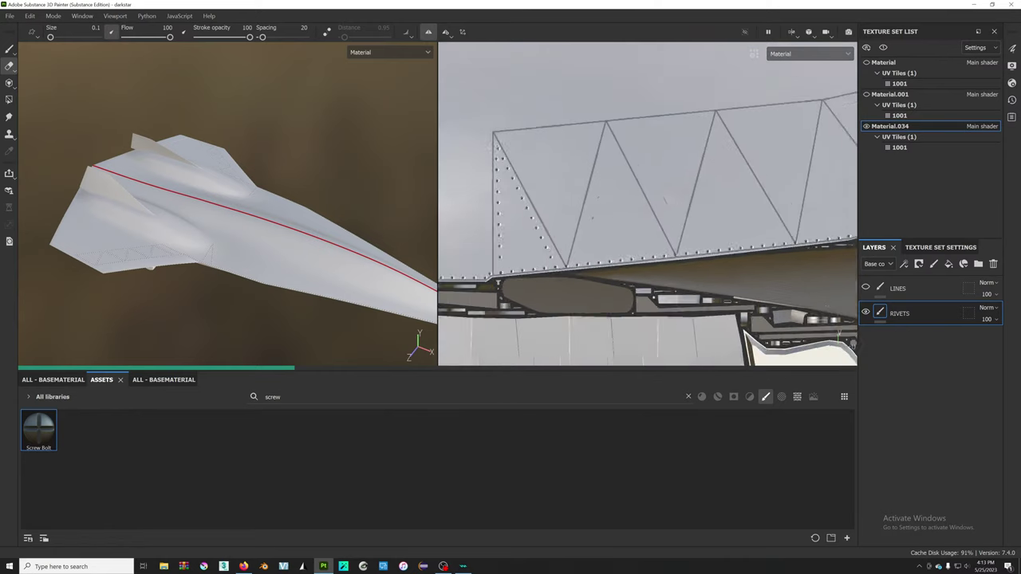
scroll(576, 208, "down", 1)
scroll(651, 73, "down", 2)
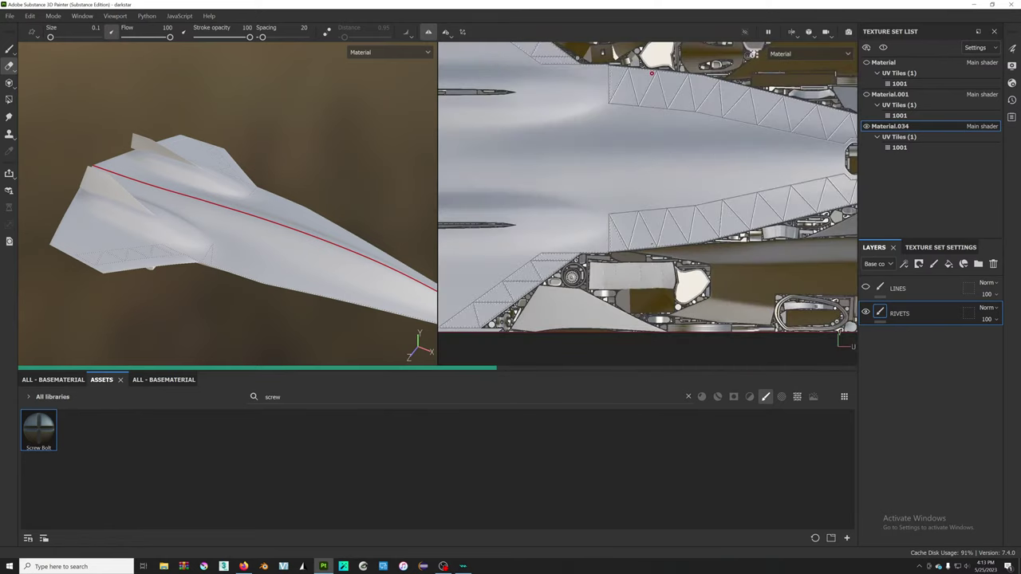
scroll(653, 243, "up", 2)
scroll(653, 244, "up", 2)
scroll(596, 199, "up", 1)
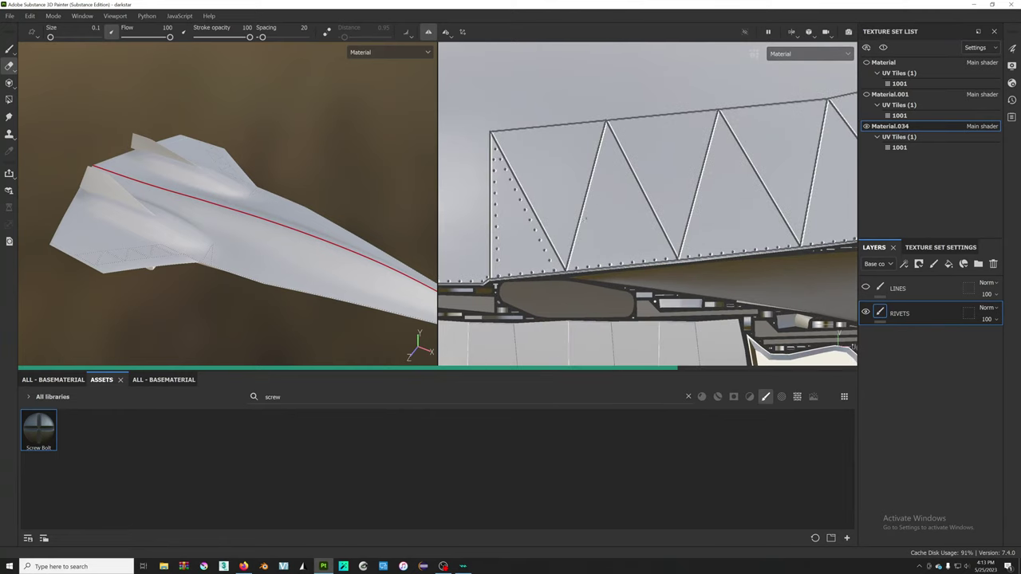
scroll(524, 102, "down", 2)
scroll(524, 102, "down", 2)
scroll(593, 118, "up", 1)
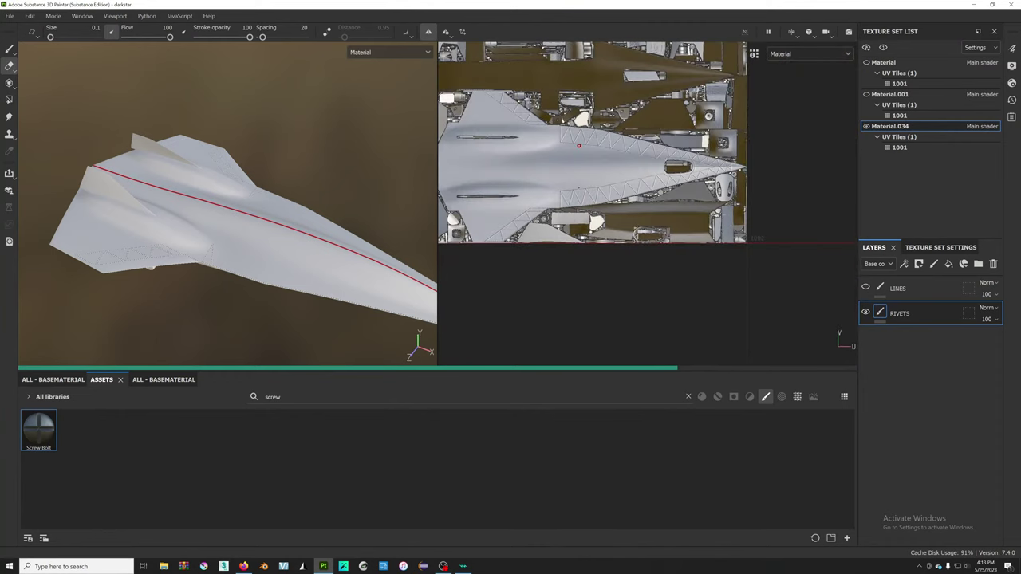
scroll(590, 151, "up", 1)
scroll(585, 204, "up", 2)
scroll(585, 203, "down", 3)
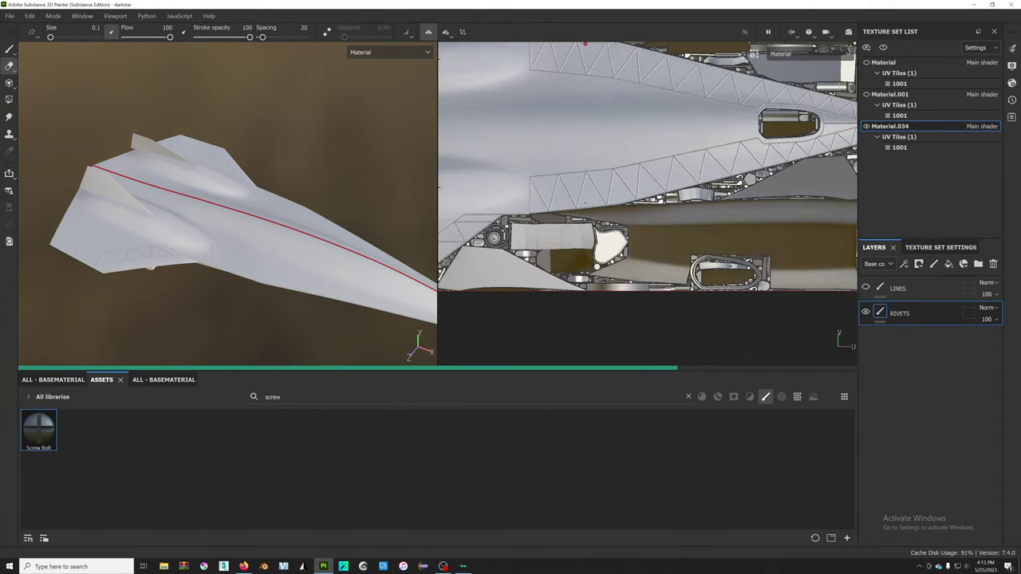
scroll(585, 57, "up", 1)
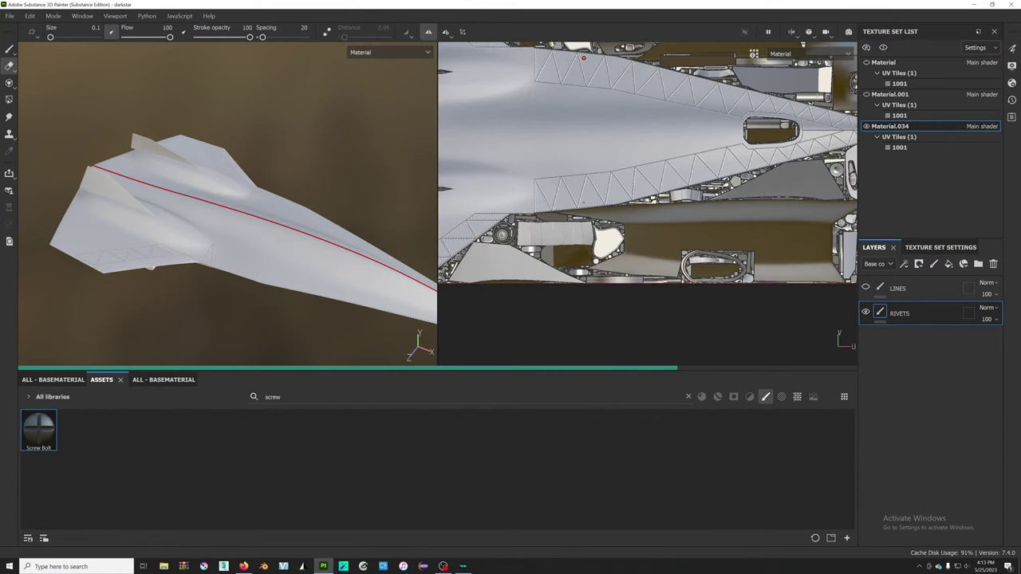
scroll(583, 57, "down", 1)
scroll(585, 119, "down", 1)
scroll(587, 192, "up", 3)
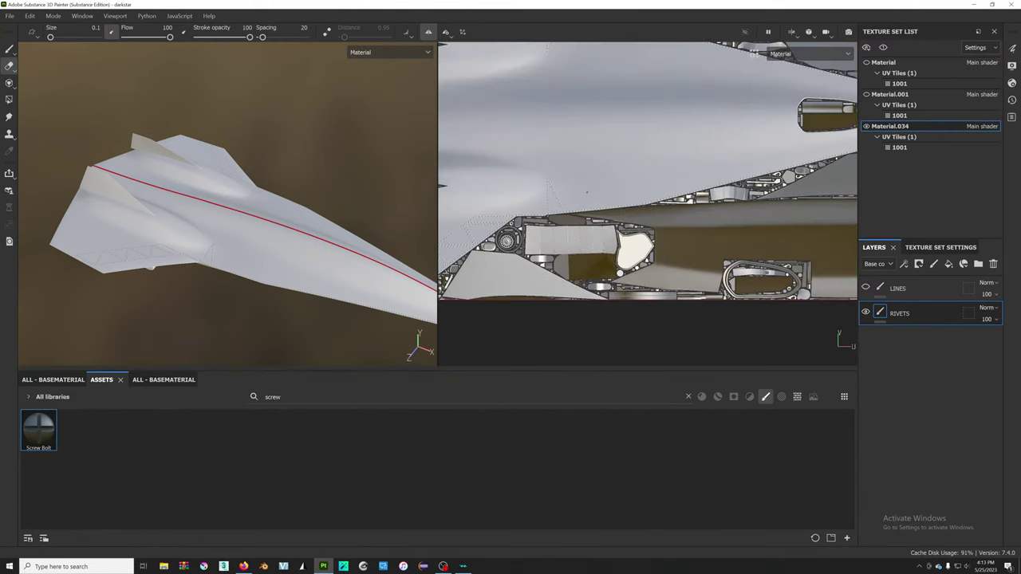
scroll(587, 192, "up", 2)
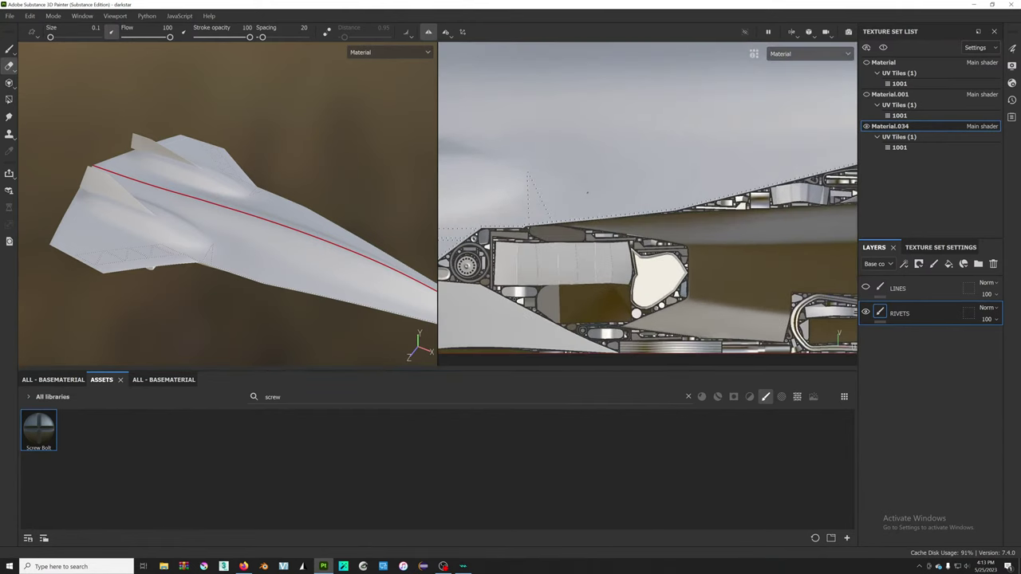
- Make the LINES layer visible and switch back to the Paint brush
left_click(867, 288)
scroll(573, 208, "up", 2)
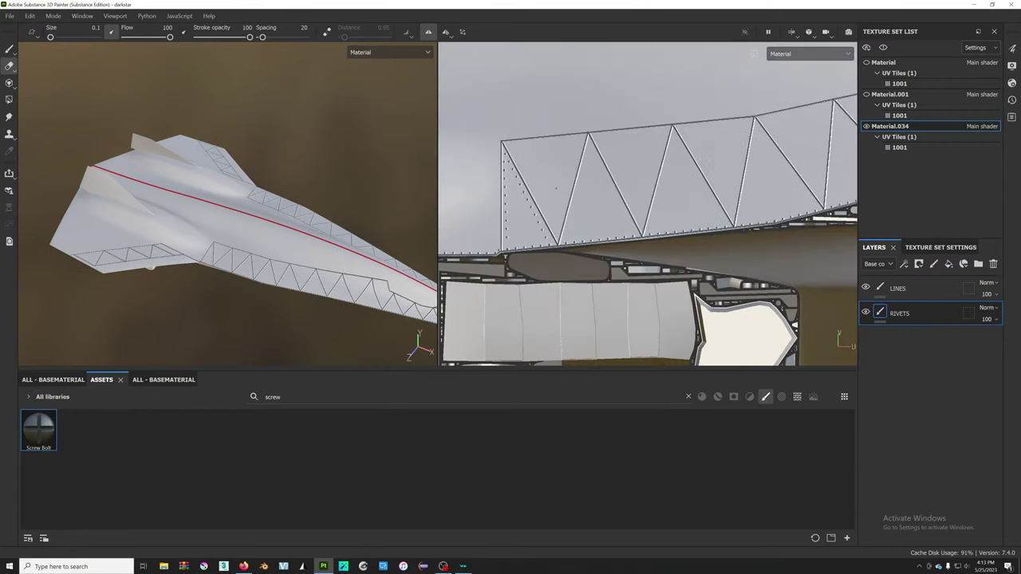
scroll(572, 207, "up", 2)
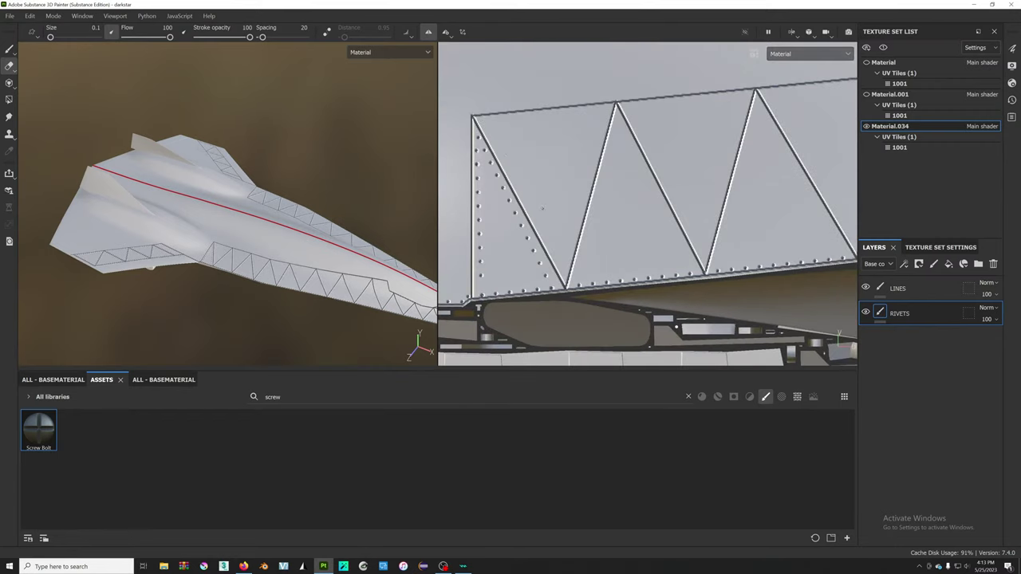
left_click(9, 49)
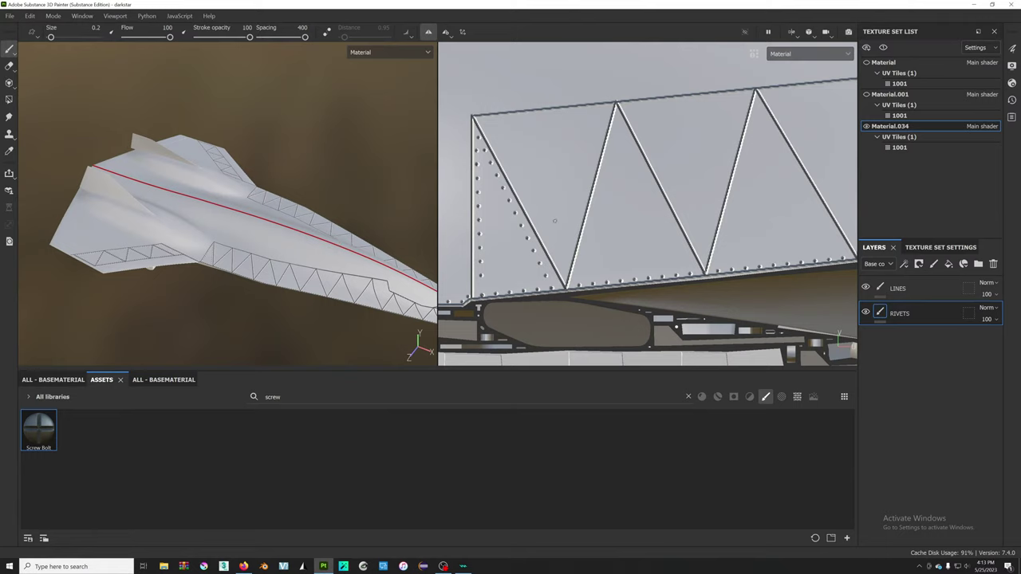
- Paint rivet rows along the panel's top edge, right diagonal and left diagonal
scroll(478, 115, "up", 2)
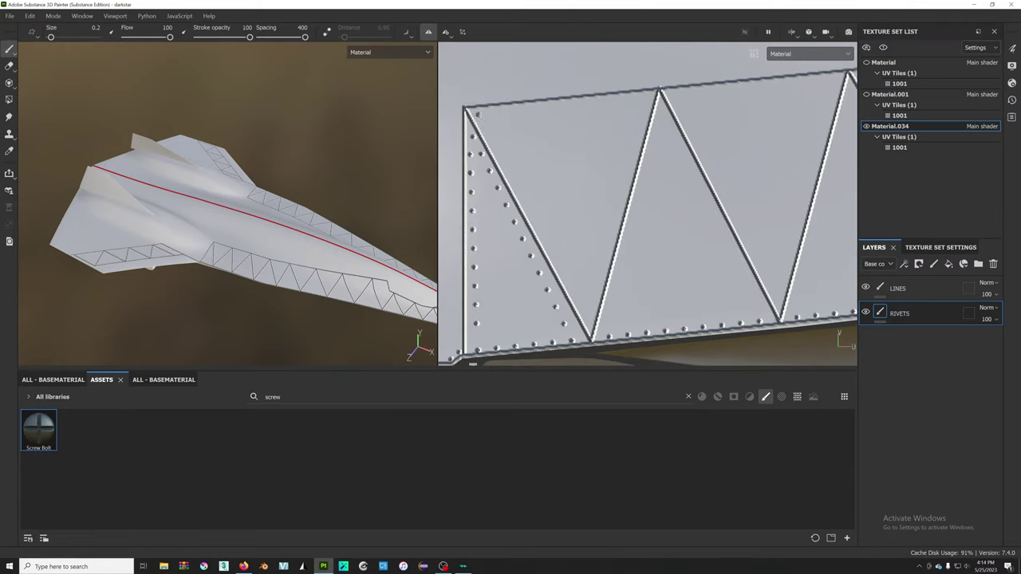
left_click(652, 96, "shift")
left_click(591, 326, "shift")
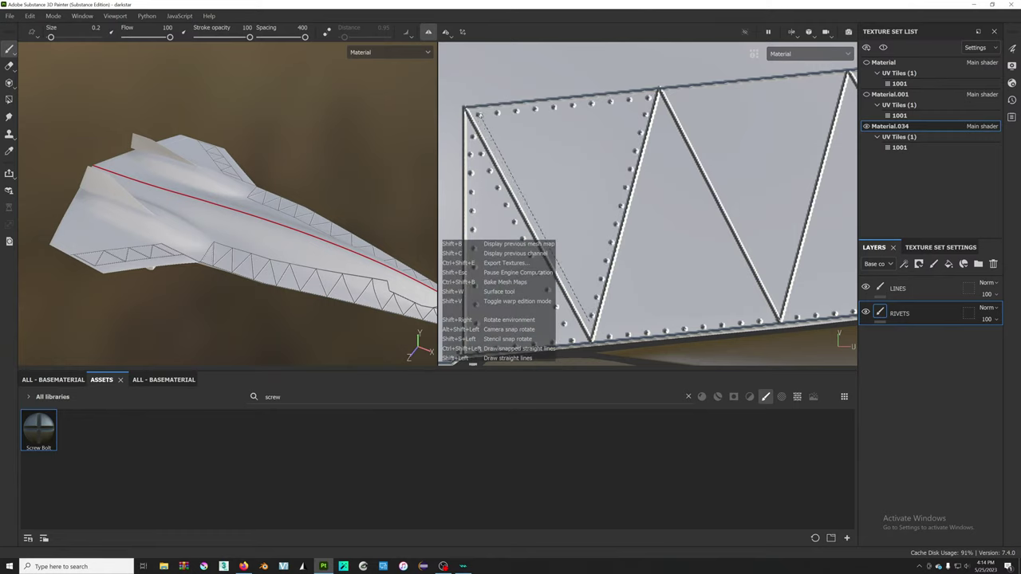
left_click(479, 114, "shift")
left_click(478, 115, "shift")
- Stamp straight rivet rows beside two diagonal struts below the top edge
middle_click_drag(571, 177, 571, 138)
scroll(606, 307, "up", 1)
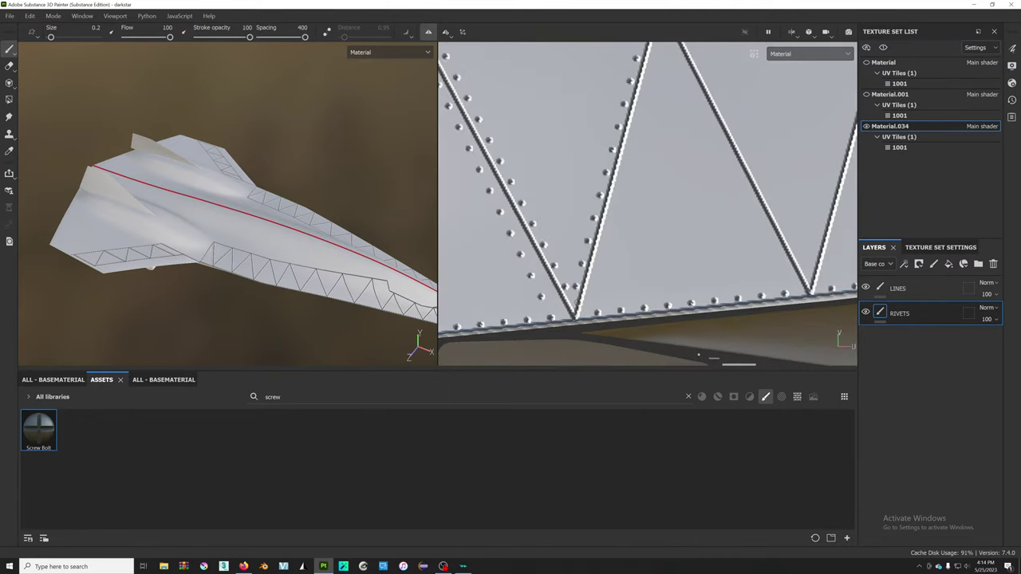
scroll(659, 233, "down", 2)
middle_click_drag(663, 200, 663, 244)
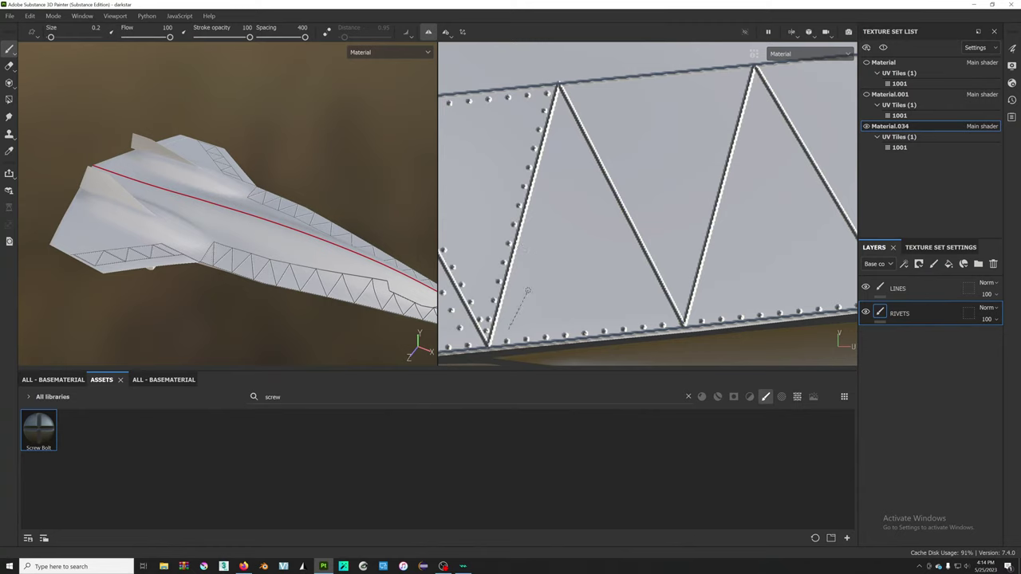
key("shift")
left_click(506, 341, "shift")
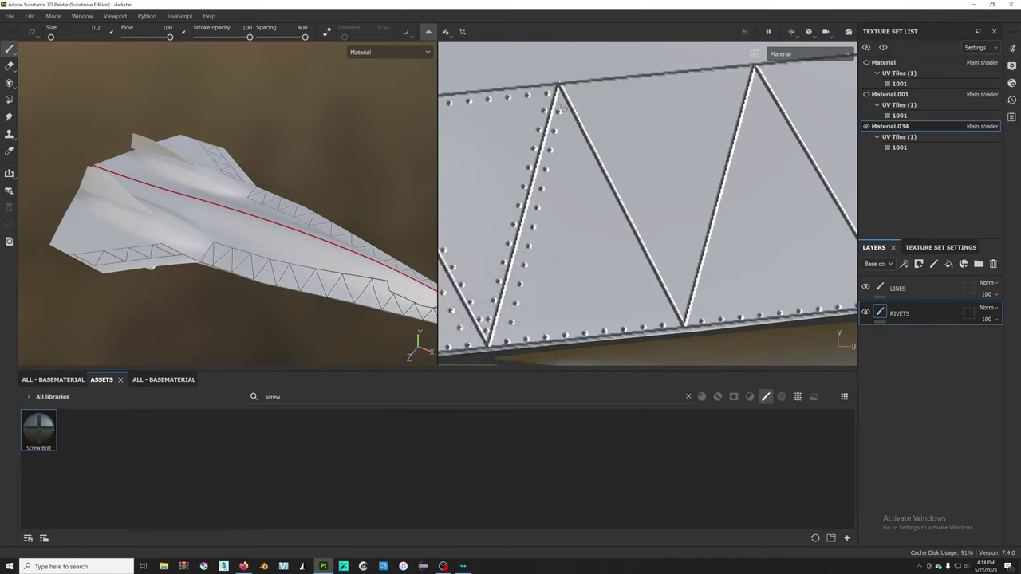
left_click(663, 323, "shift")
- In the next truss bay, paint top-edge, right-strut and middle-strut rows, then undo two
middle_click_drag(652, 112, 529, 111)
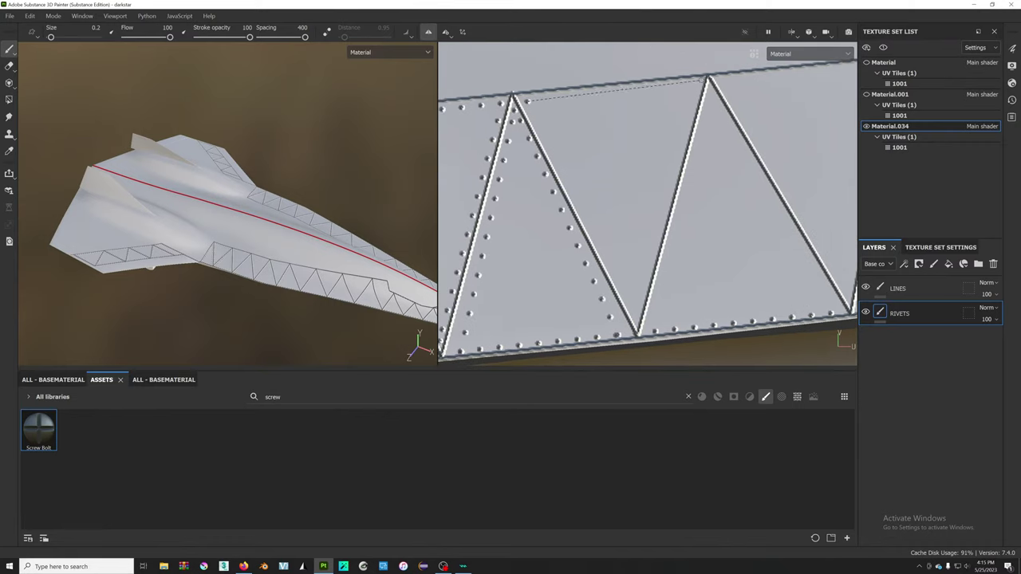
left_click(706, 77, "shift")
left_click(636, 326, "shift")
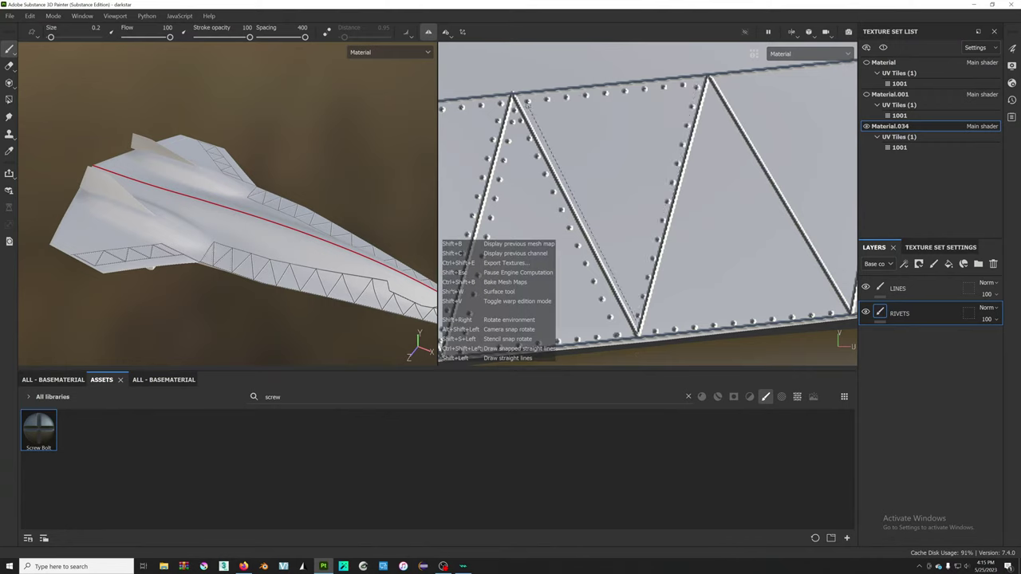
left_click(528, 109, "shift")
key("ctrl+z")
key("ctrl+z")
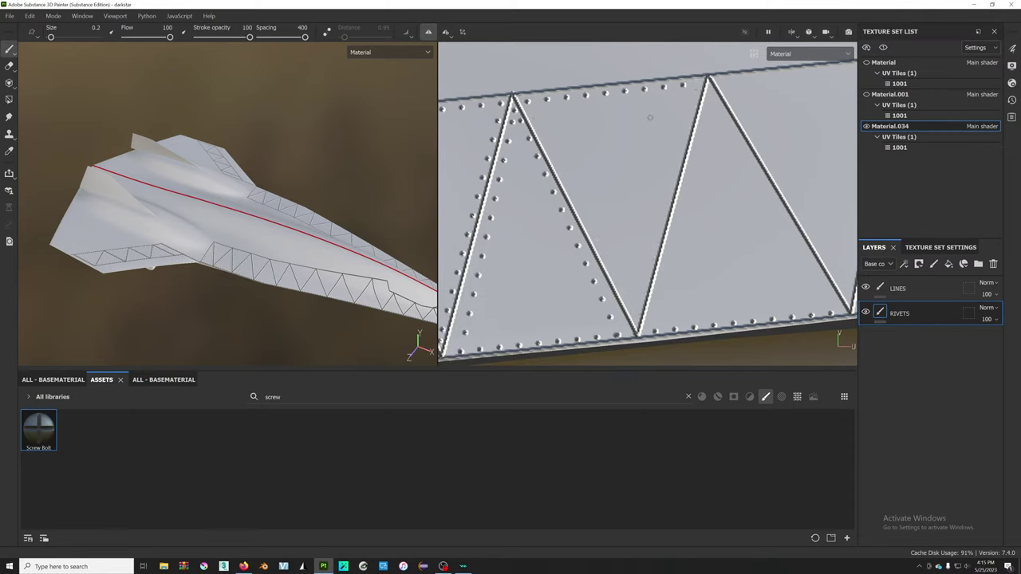
key("ctrl+z")
- Repaint rivet rows along the top edge, middle strut and diagonal struts
left_click(526, 99, "shift")
left_click(528, 102, "shift")
left_click(644, 323, "shift")
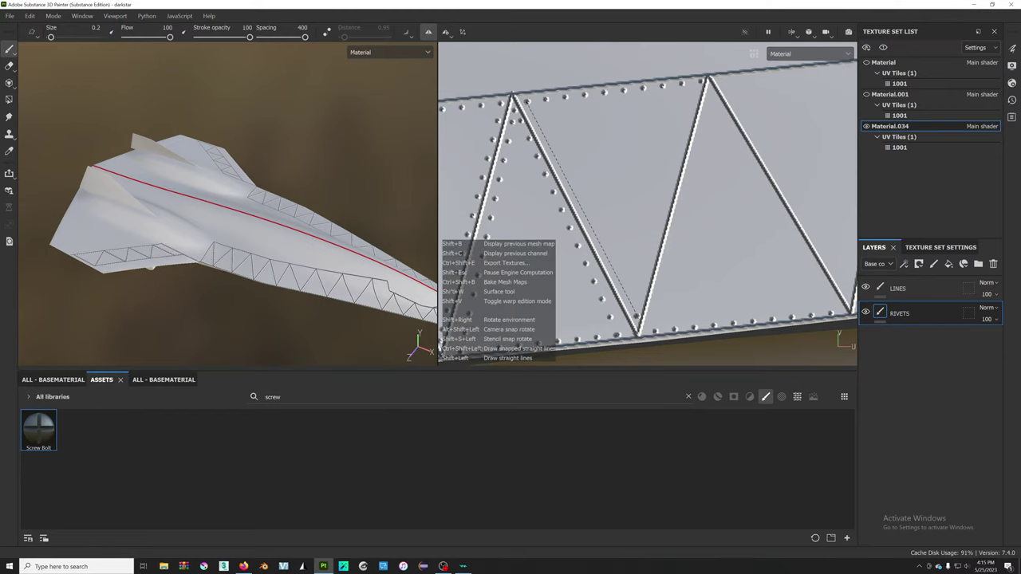
left_click(529, 102, "shift")
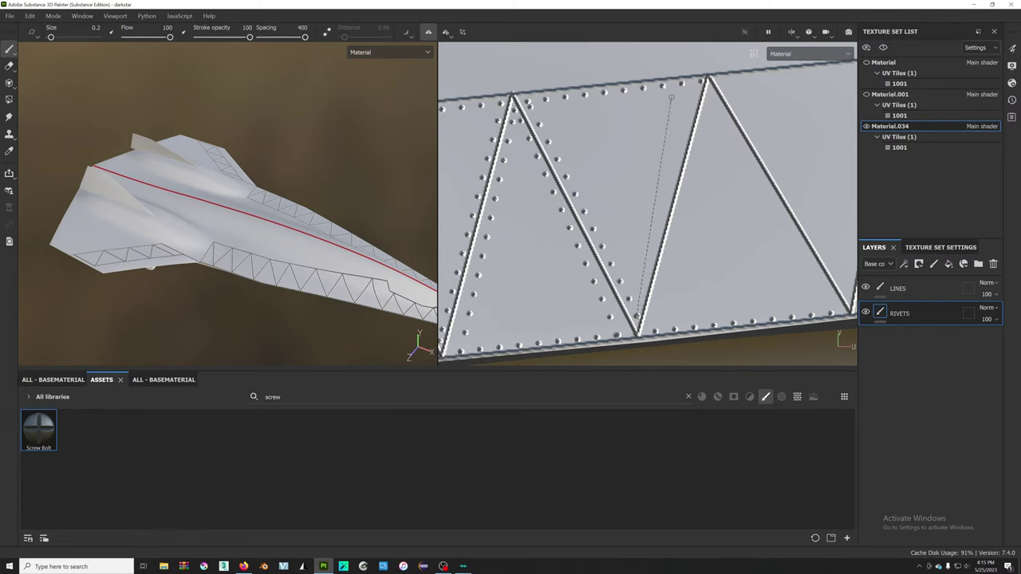
left_click(700, 81, "shift")
scroll(718, 154, "down", 2)
scroll(719, 152, "down", 2)
scroll(720, 151, "down", 2)
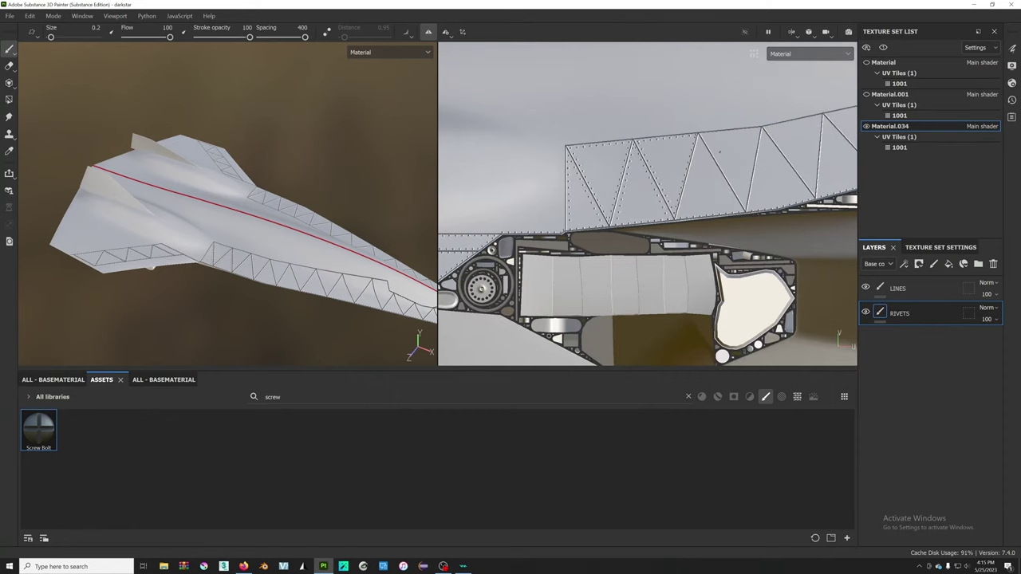
scroll(718, 160, "down", 1)
scroll(688, 166, "down", 2)
scroll(670, 120, "down", 2)
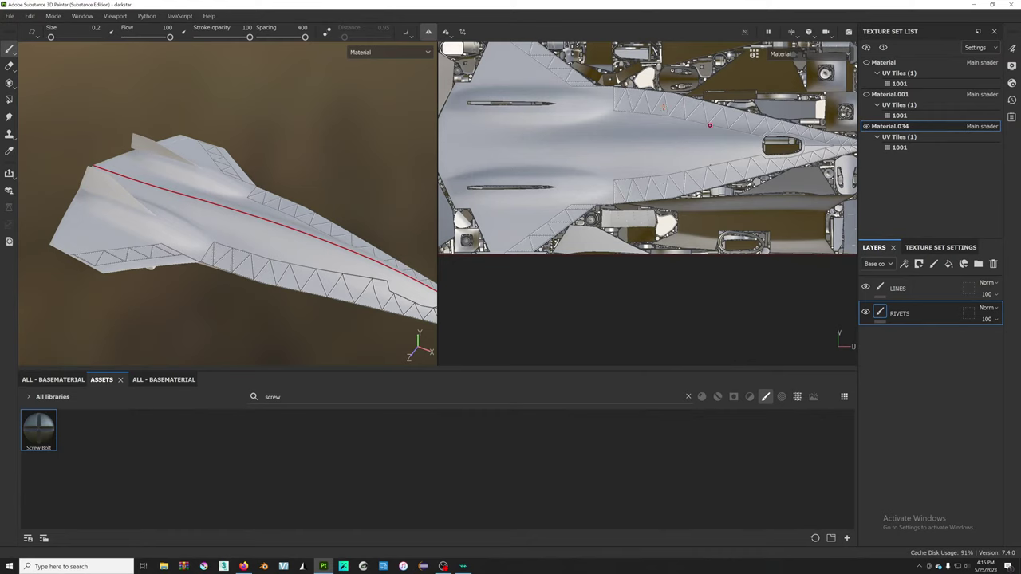
scroll(312, 228, "up", 3)
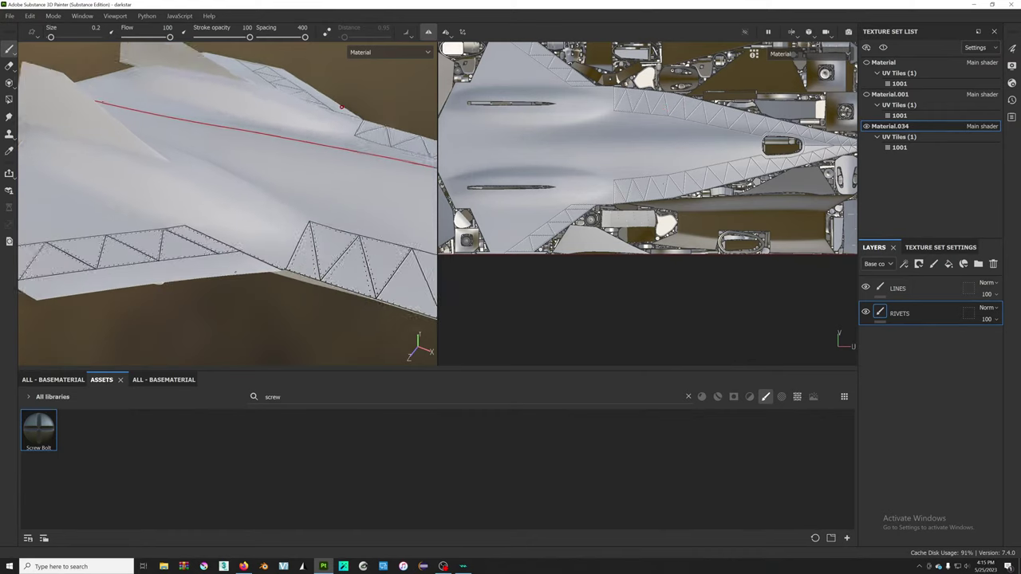
scroll(312, 229, "up", 3)
mouse_move(312, 228)
left_mouse_down("alt")
mouse_move(407, 189)
mouse_move(402, 178)
mouse_move(385, 186)
left_mouse_up("alt")
scroll(385, 186, "up", 2)
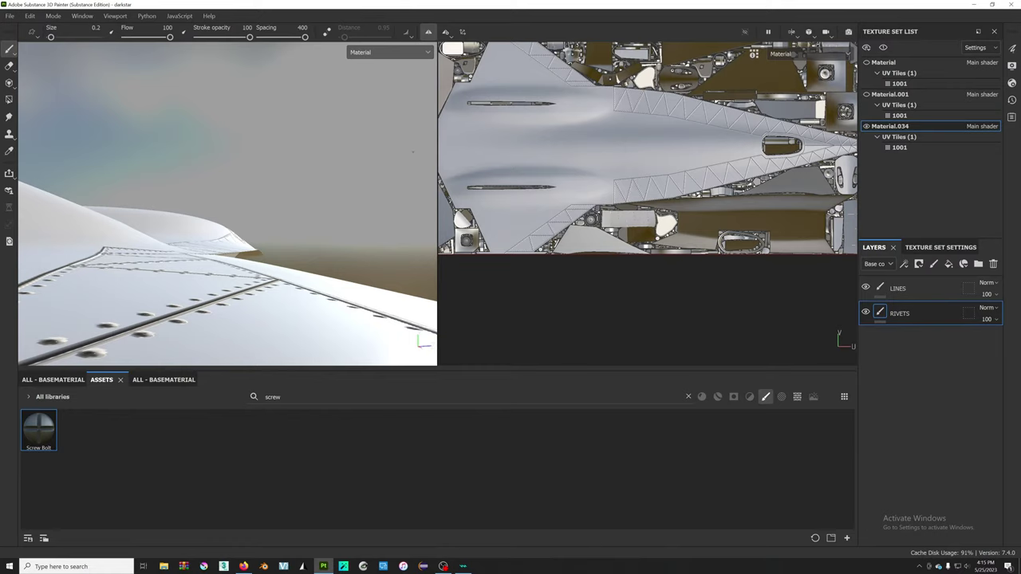
scroll(626, 158, "up", 5)
scroll(546, 206, "up", 2)
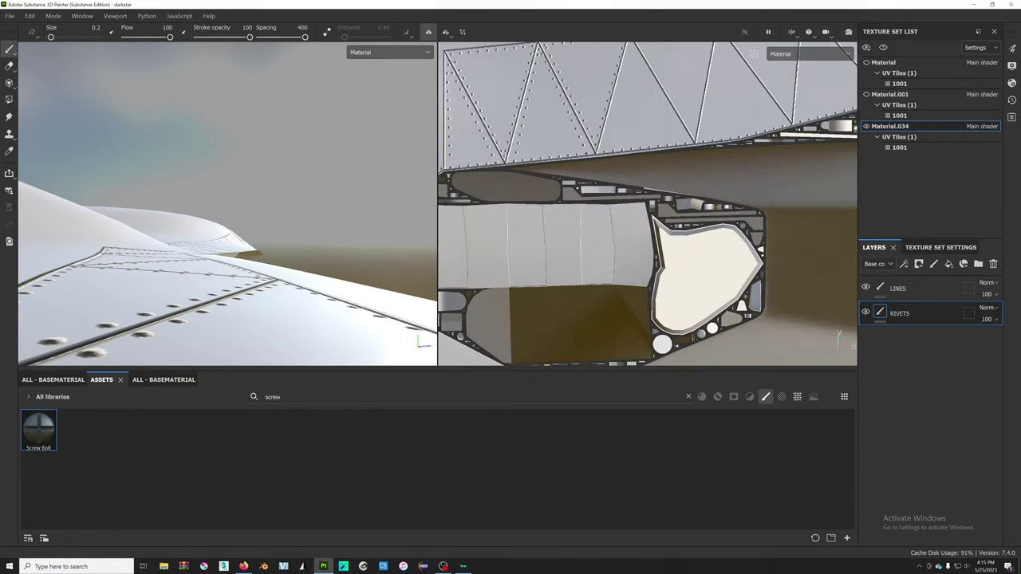
scroll(595, 154, "up", 2)
scroll(641, 136, "up", 2)
scroll(641, 136, "up", 1)
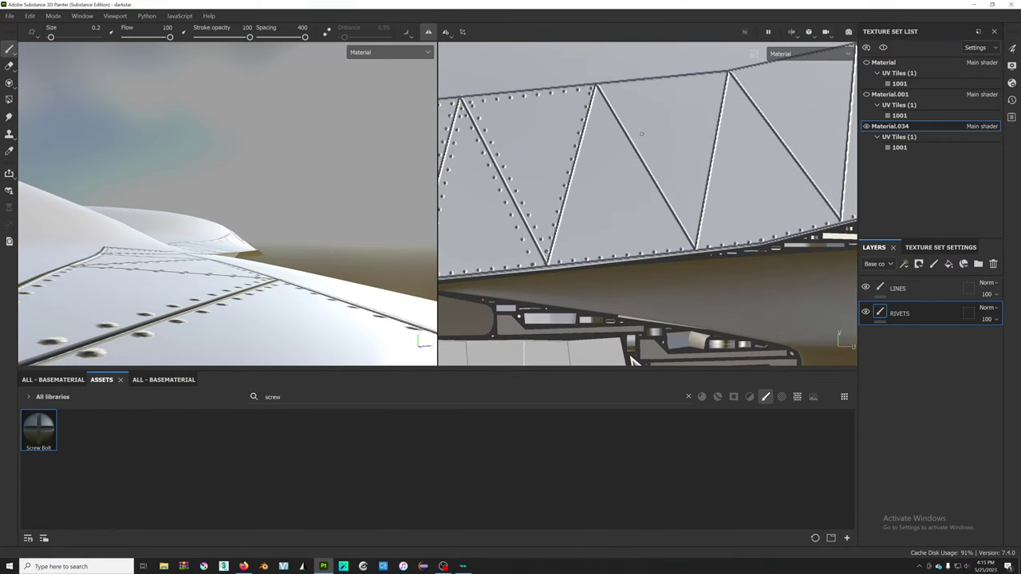
scroll(641, 134, "up", 2)
scroll(579, 160, "up", 1)
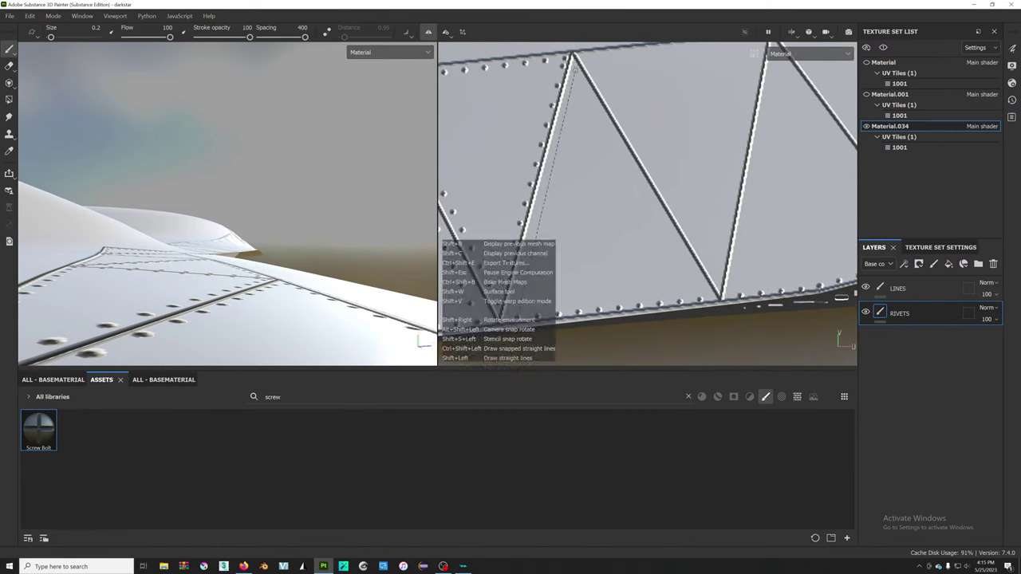
- Stamp straight rivet rows beside the left diagonal and down from the top vertex
left_click(575, 72, "shift")
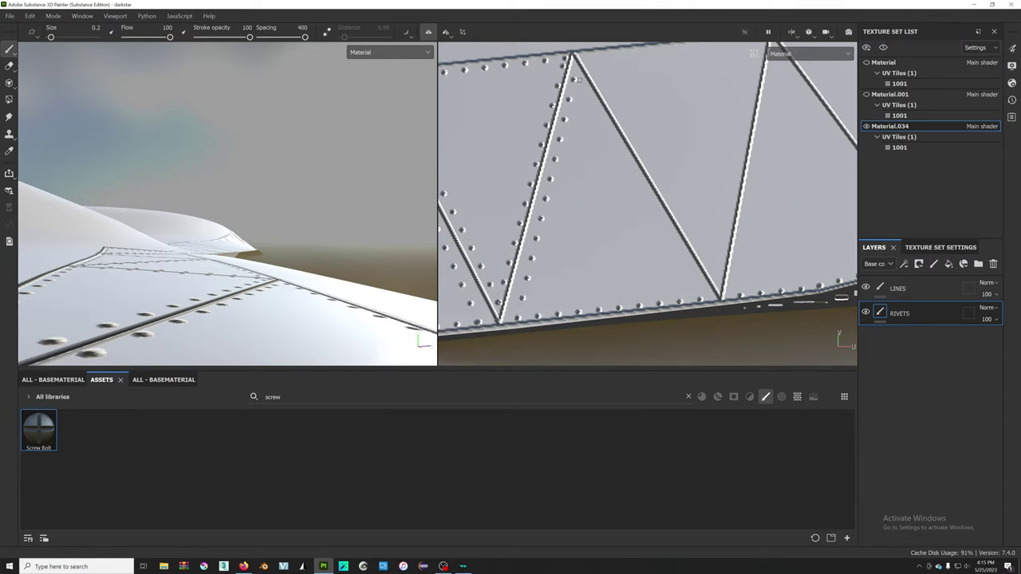
key("shift")
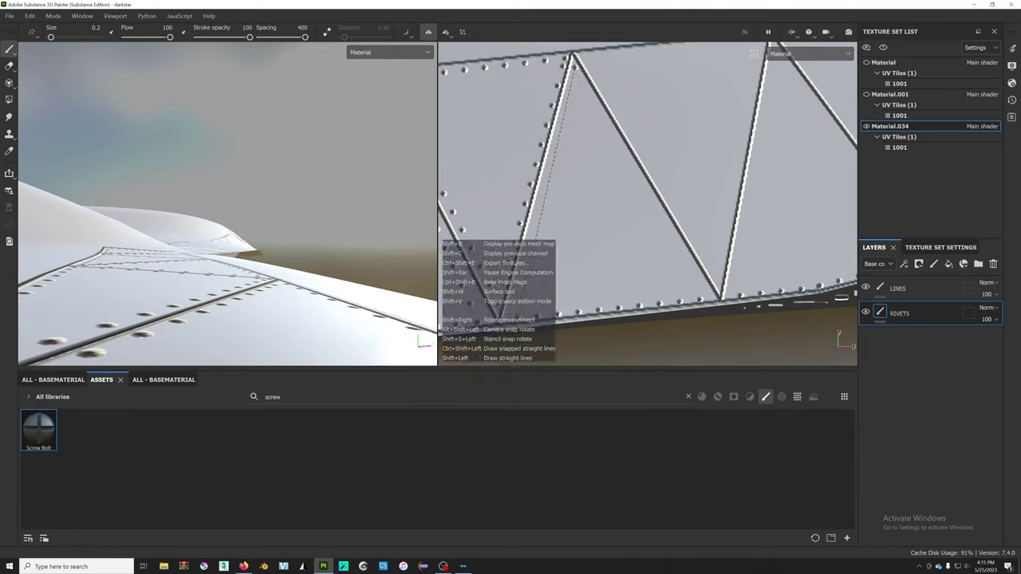
left_click(571, 62, "shift")
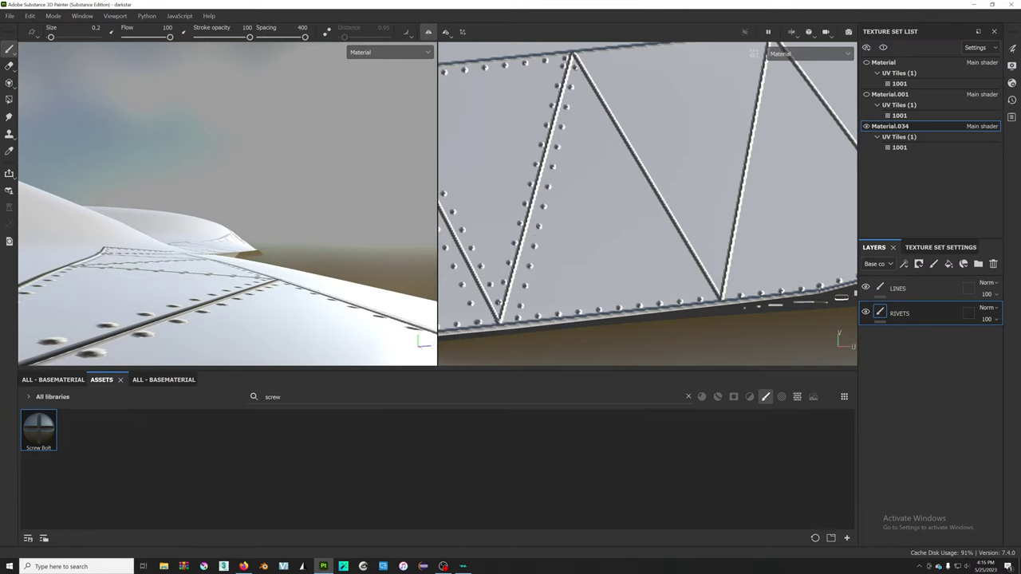
left_click(699, 297, "shift")
middle_click_drag(722, 163, 628, 187, "alt")
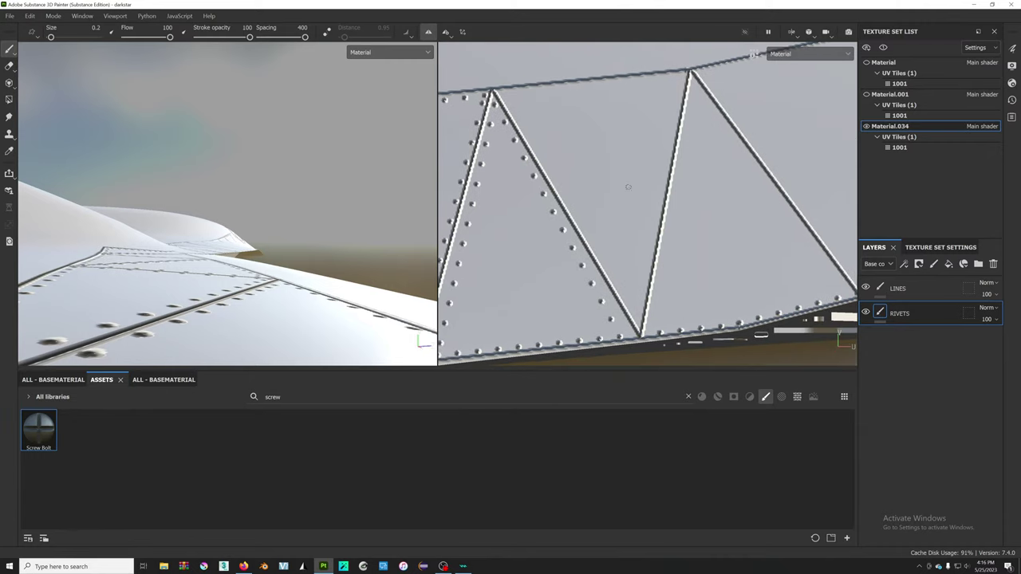
- Stamp straight rivet rows along the top beam and the right, left and middle diagonals
key("shift")
left_click(496, 94, "shift")
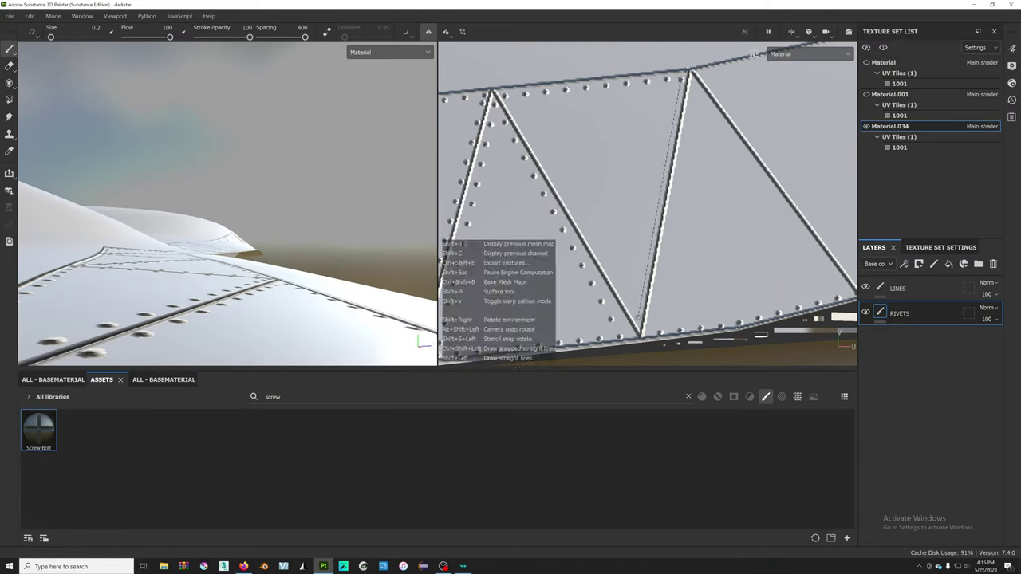
left_click(637, 318, "shift")
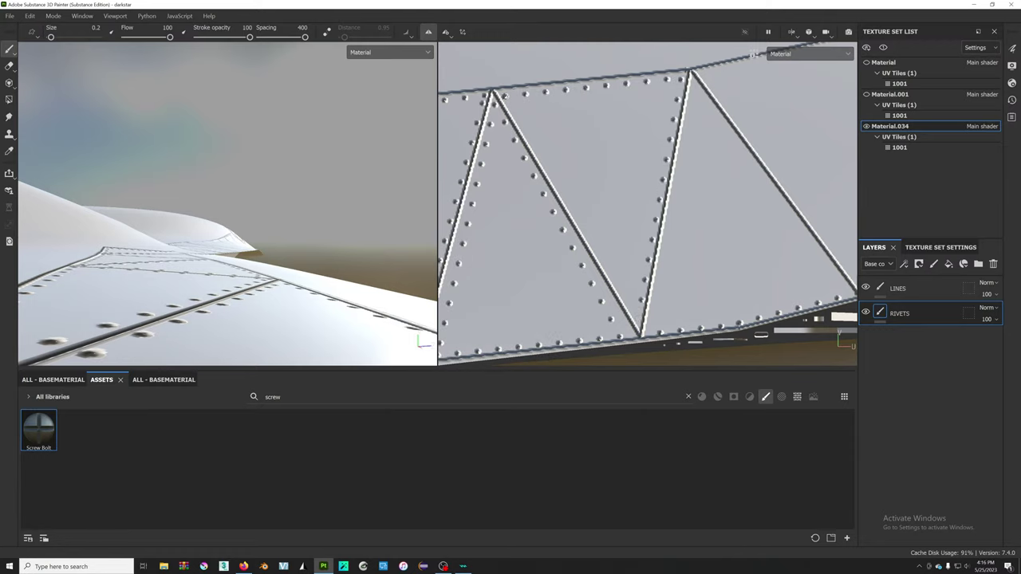
left_click(639, 312, "shift")
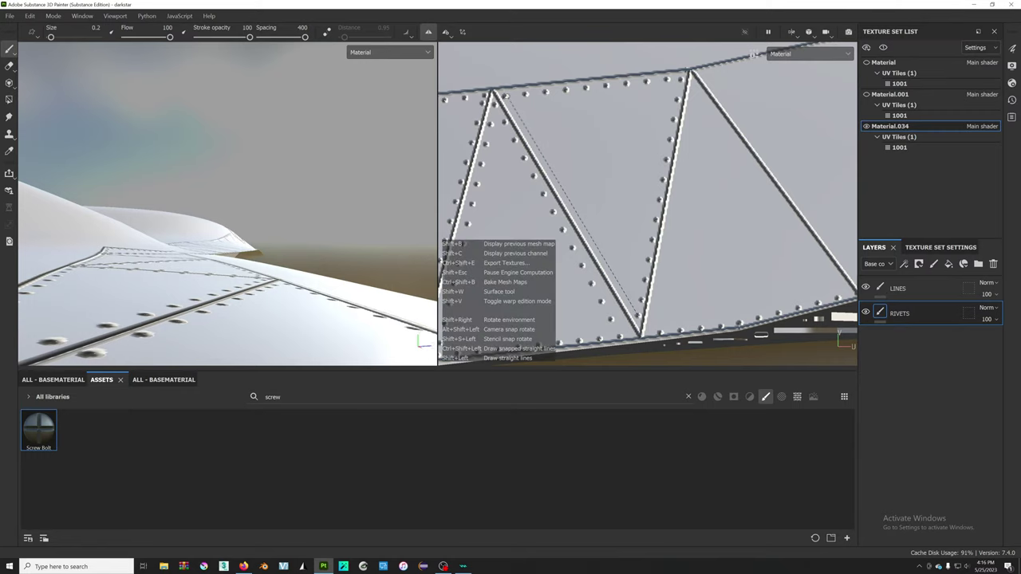
left_click(504, 94, "shift")
middle_click_drag(700, 216, 766, 188)
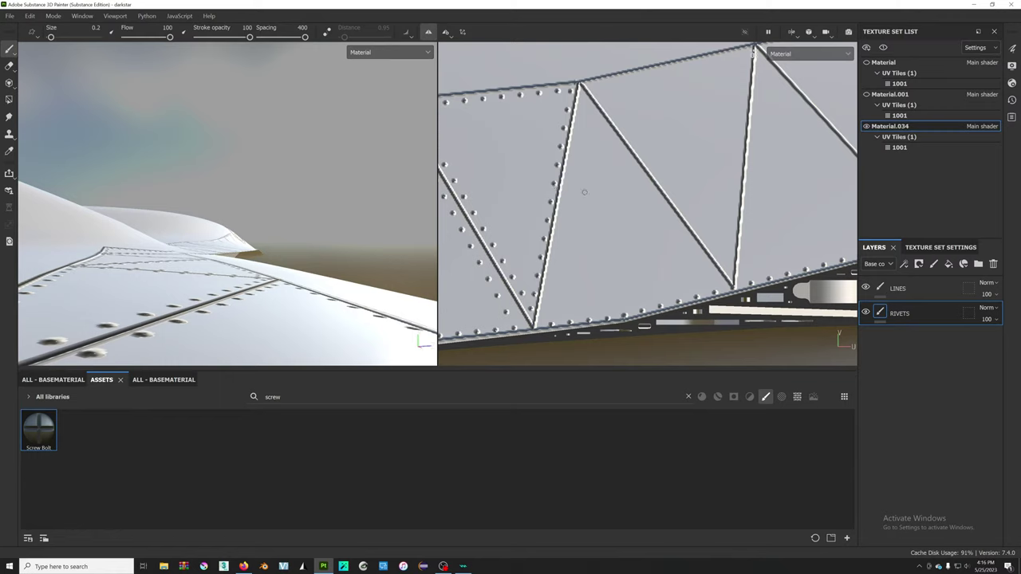
- Paint rivets along the diagonal seams, undoing and redoing one misplaced stroke
scroll(551, 335, "up", 1)
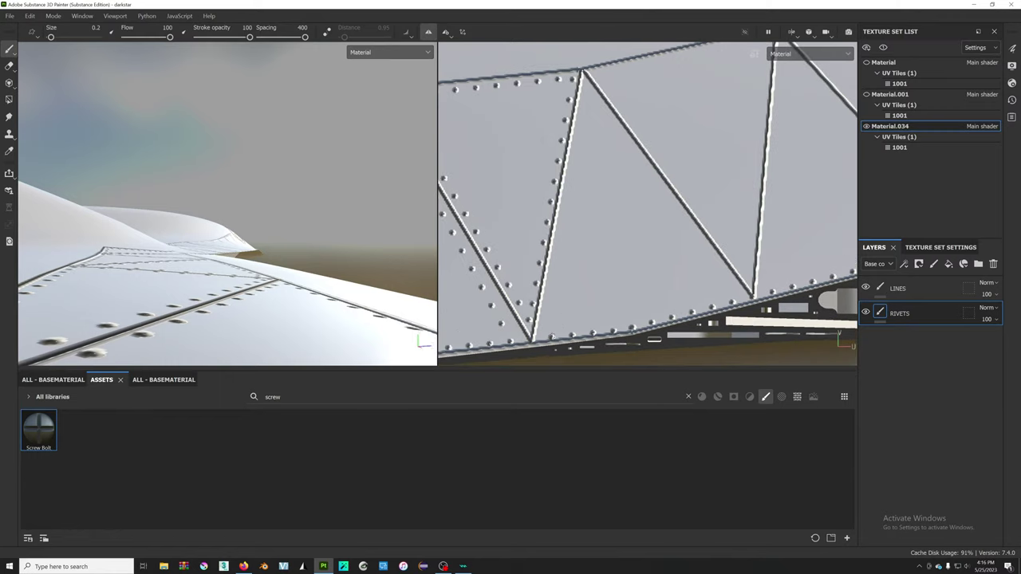
left_click_drag(560, 296, 586, 77)
left_click(733, 301, "shift")
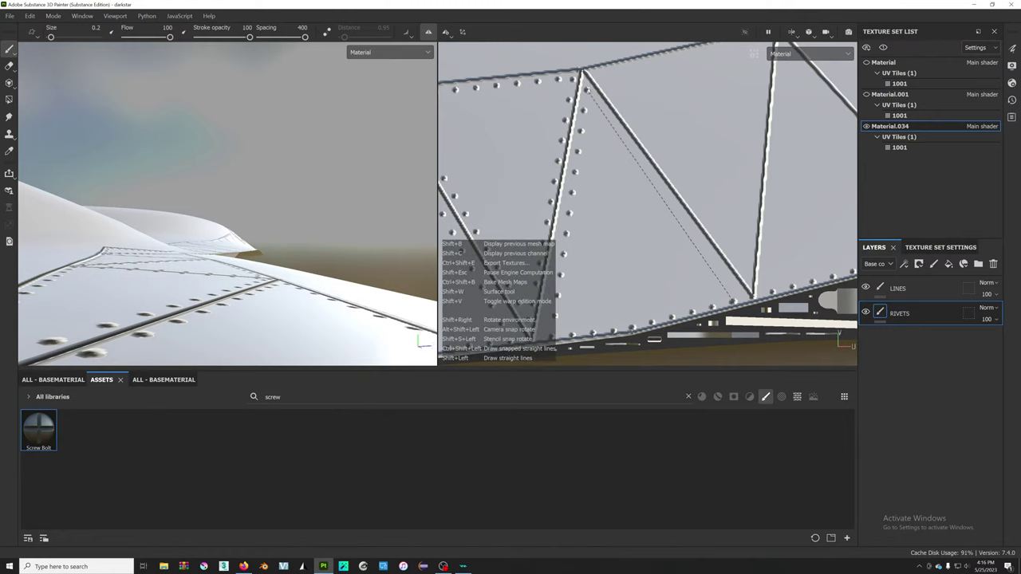
middle_click_drag(724, 115, 708, 120, "alt")
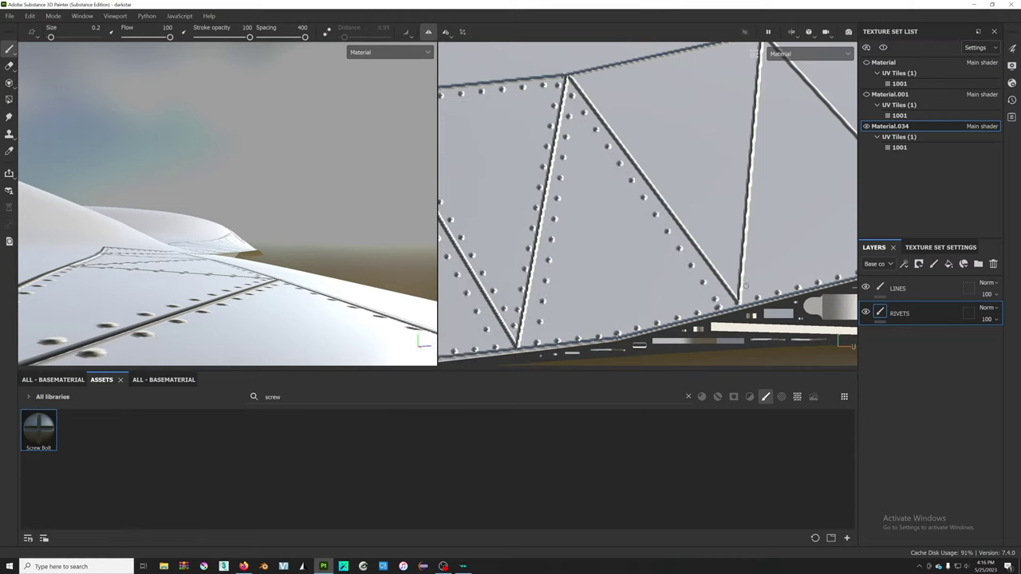
left_click_drag(571, 94, 730, 321)
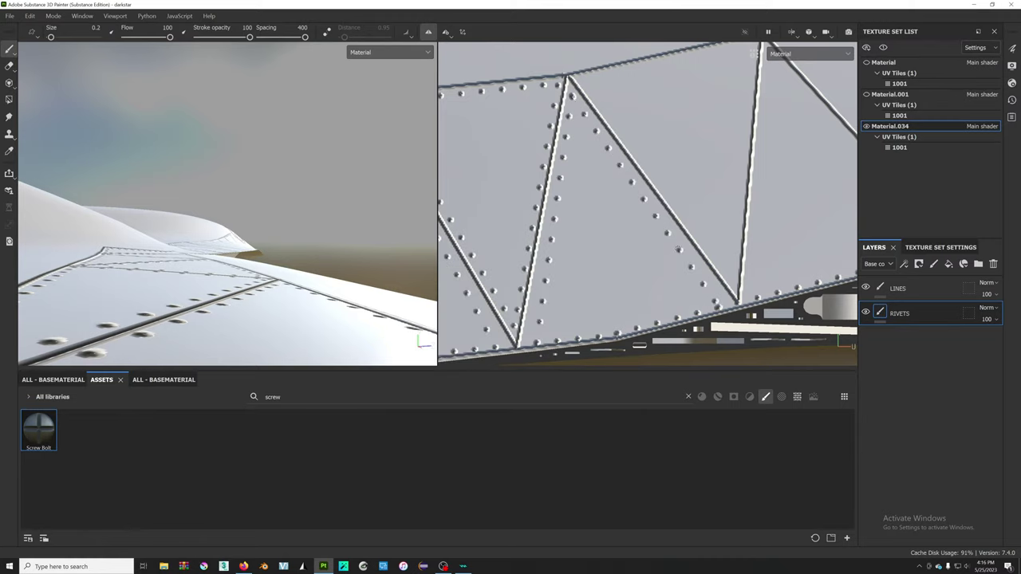
key("ctrl+z")
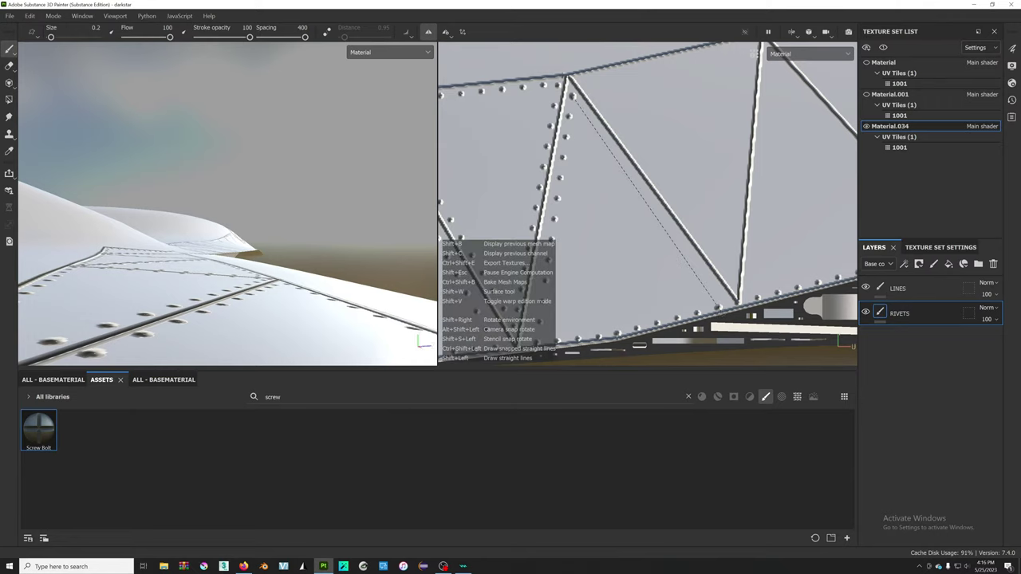
left_click(717, 303, "shift")
- Stamp rivets up the vertical seam and down the diagonal to the lower vertex
left_click_drag(727, 242, 599, 241, "alt")
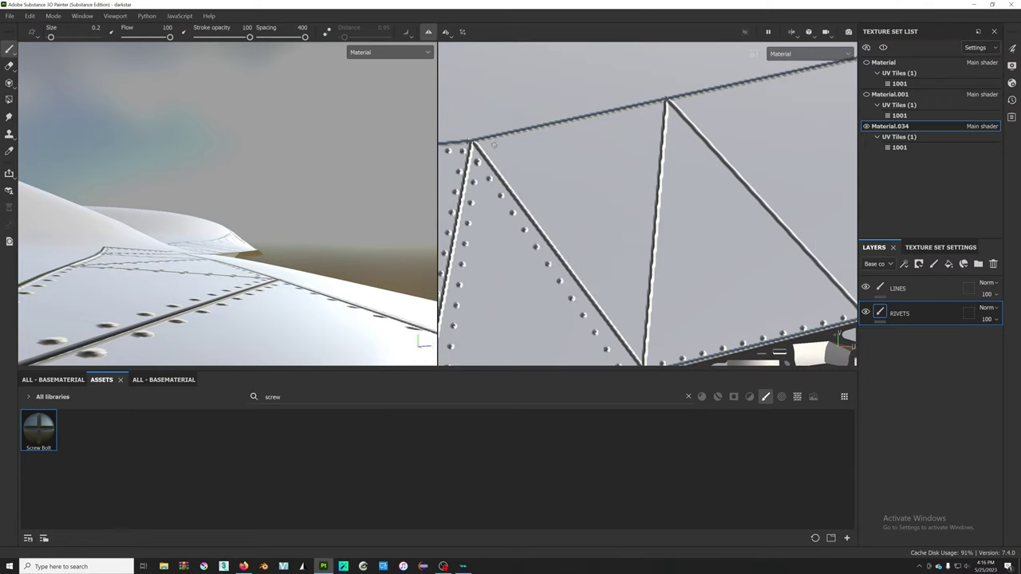
mouse_move(600, 122)
left_mouse_down("alt")
mouse_move(647, 125)
mouse_move(643, 92)
left_mouse_up("alt")
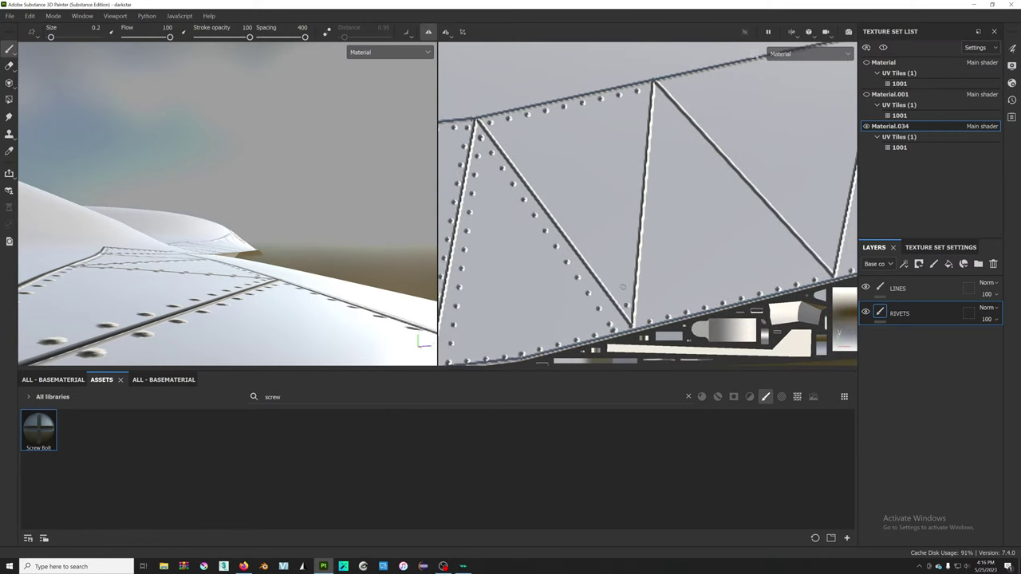
left_click(645, 89, "shift")
left_click(621, 303, "shift")
- Stamp straight rivet rows up the vertical seam and down the first diagonal seam
scroll(631, 248, "up", 2)
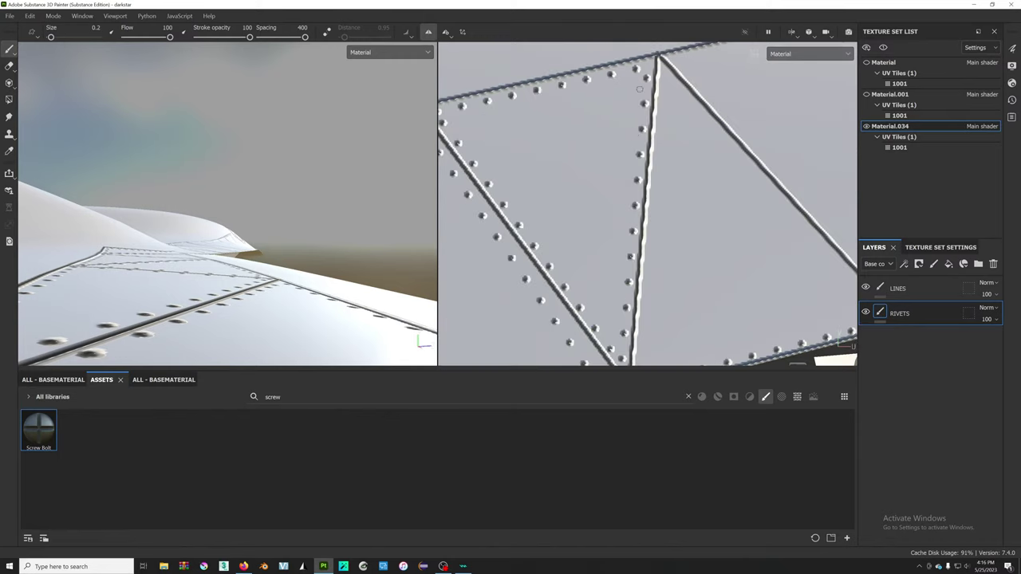
scroll(648, 68, "down", 3)
scroll(479, 113, "up", 2)
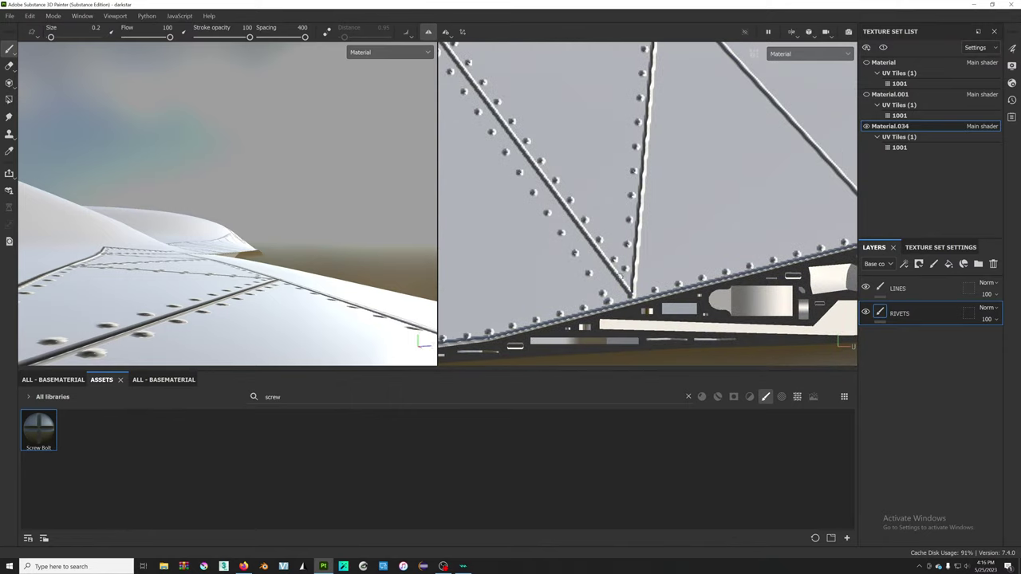
scroll(565, 232, "down", 2)
scroll(544, 189, "down", 2)
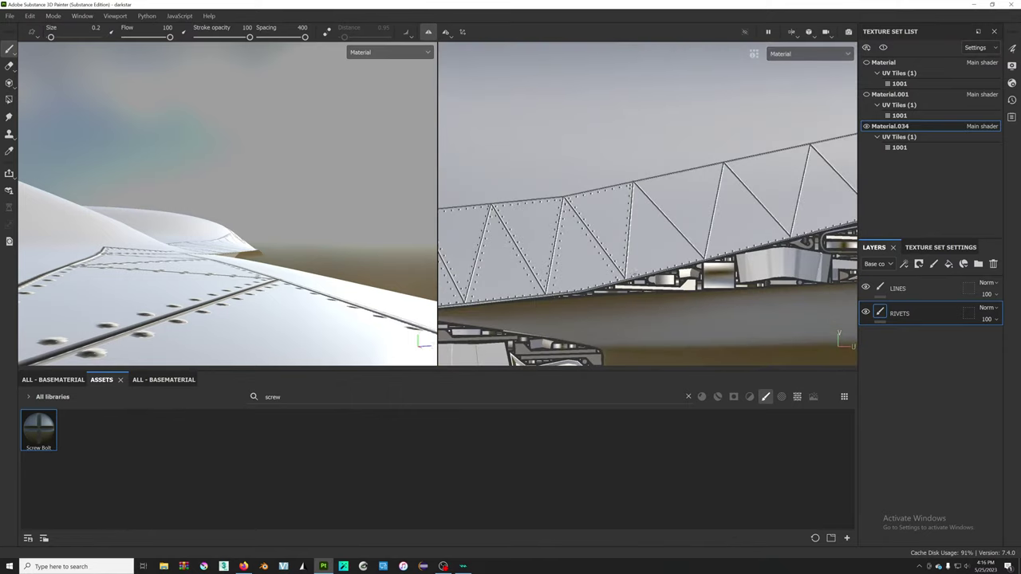
scroll(480, 131, "up", 2)
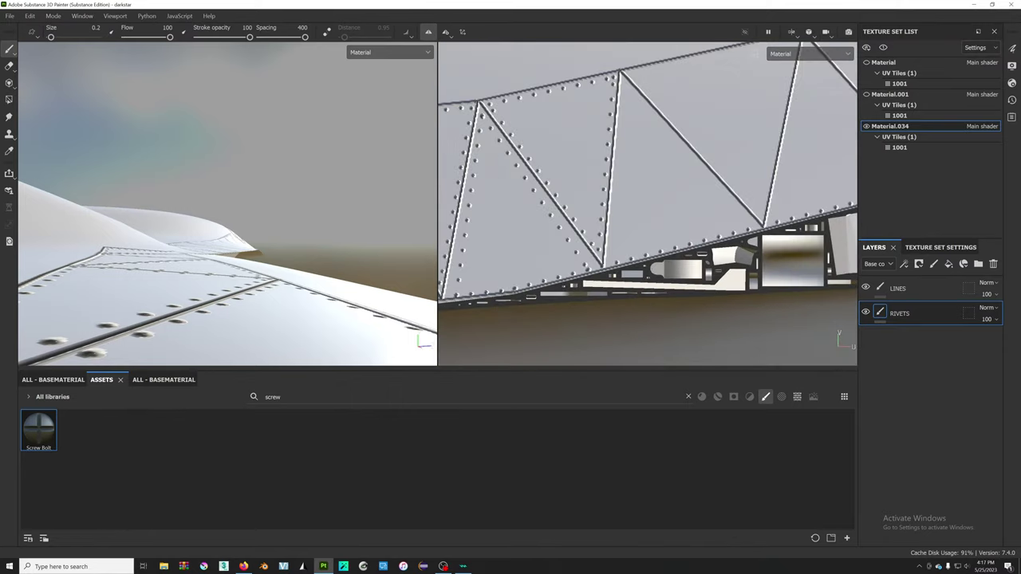
scroll(528, 237, "up", 2)
scroll(611, 221, "up", 2)
scroll(611, 221, "up", 2)
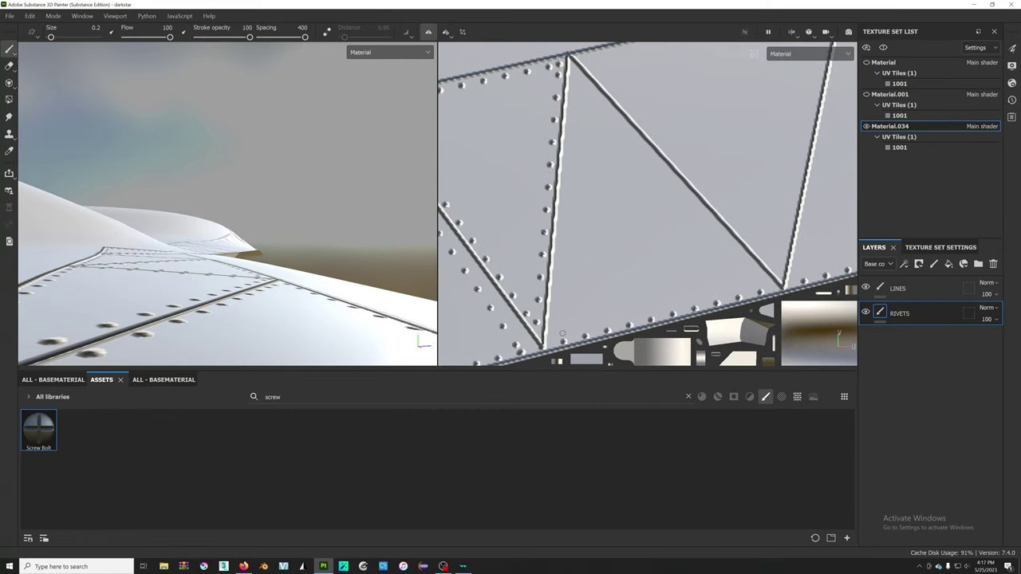
left_click(562, 329)
key("shift")
left_click(573, 72, "shift")
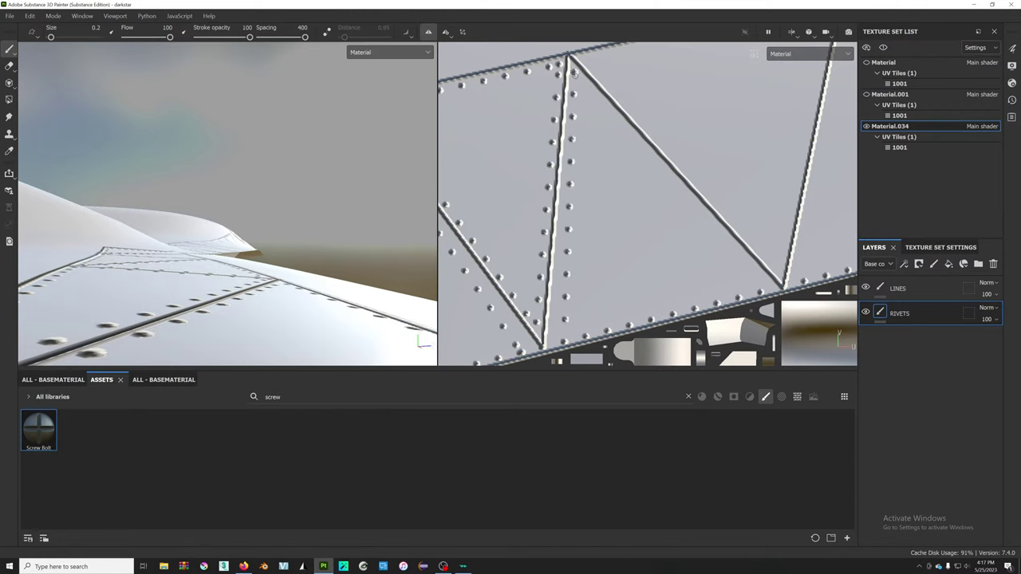
left_click(763, 292, "shift")
- Recenter on the truss panel and rivet its top edge and right diagonal
scroll(765, 271, "down", 2)
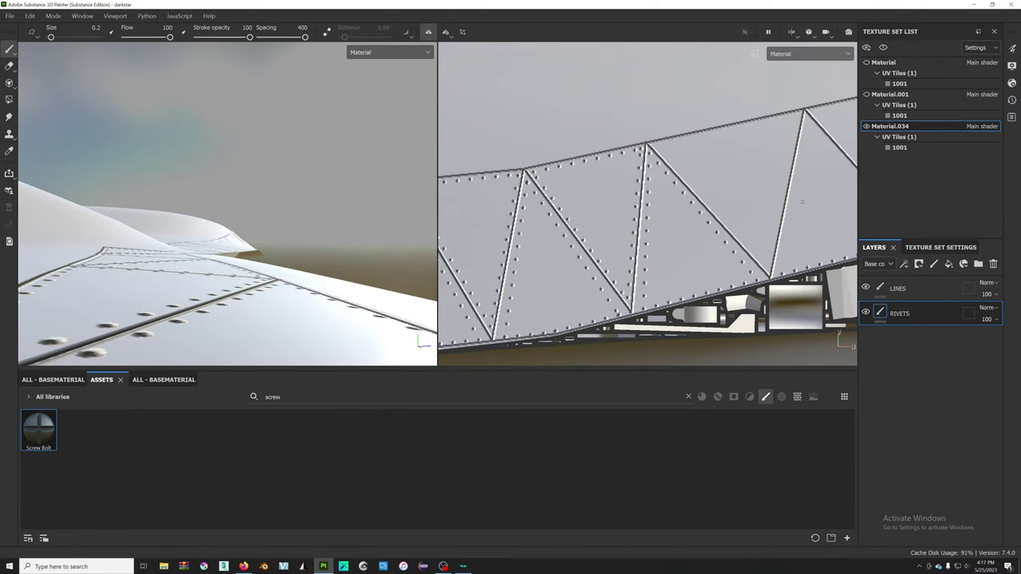
scroll(739, 219, "down", 2)
scroll(731, 178, "down", 2)
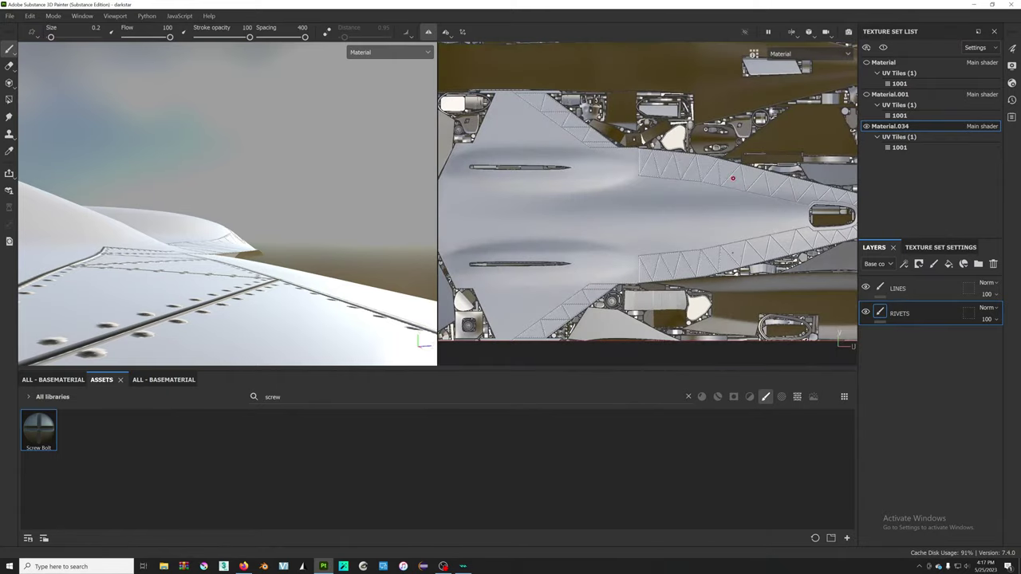
scroll(732, 178, "up", 2)
scroll(734, 192, "up", 1)
mouse_move(742, 230)
middle_mouse_down()
mouse_move(563, 232)
mouse_move(542, 220)
middle_mouse_up()
scroll(538, 217, "up", 2)
scroll(538, 216, "up", 2)
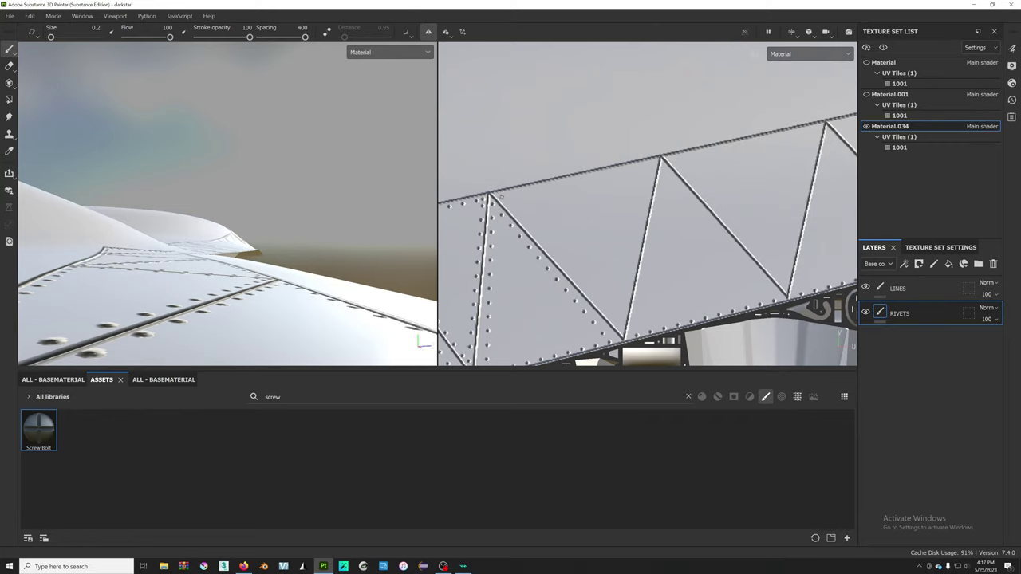
left_click(654, 159, "shift")
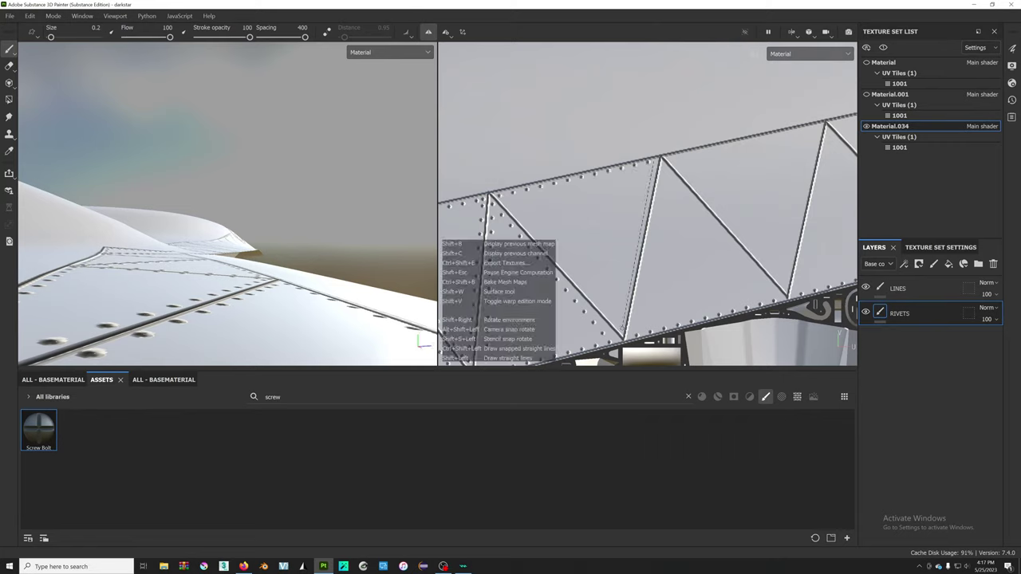
left_click(623, 323, "shift")
right_click(529, 202)
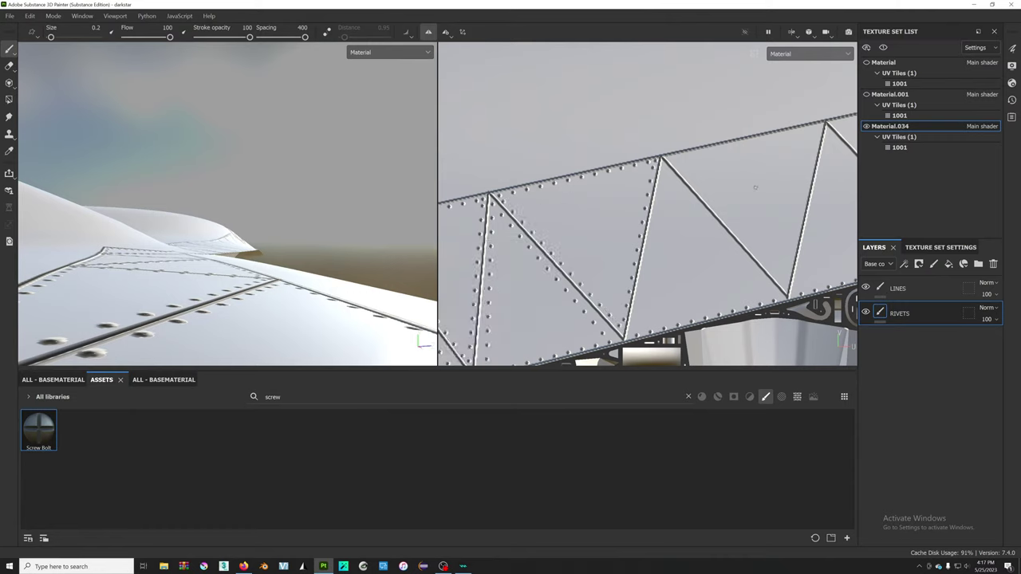
- Rivet the top edge and both diagonals to close the next truss triangle
left_click_drag(755, 187, 779, 195, "alt")
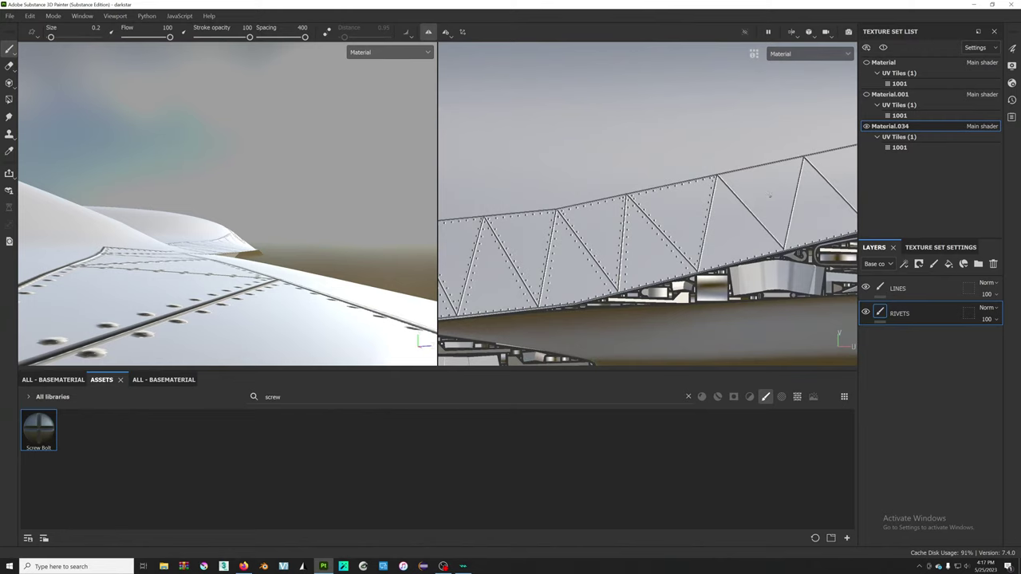
scroll(714, 162, "up", 2)
scroll(670, 164, "up", 3)
scroll(615, 165, "up", 2)
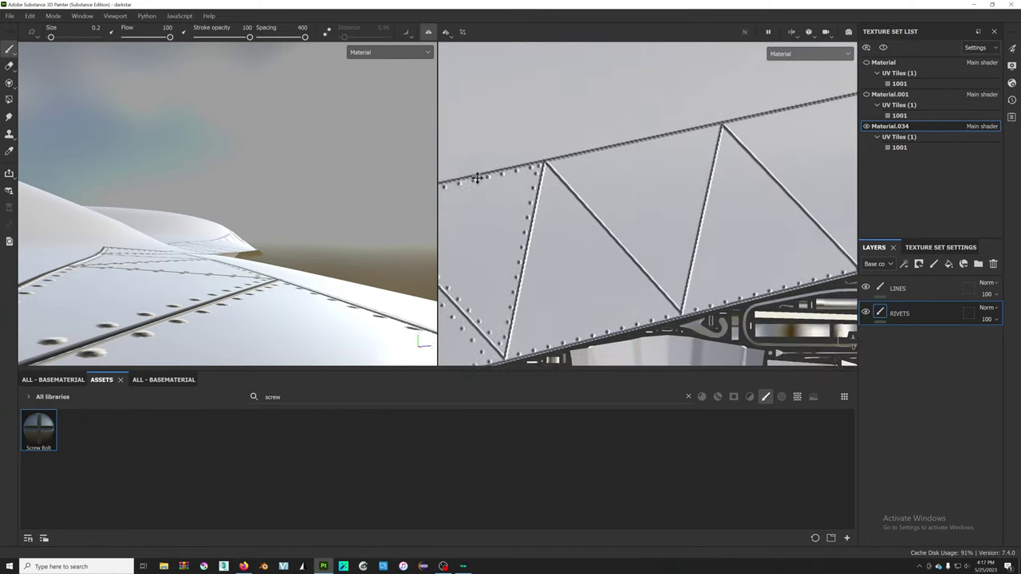
scroll(574, 167, "up", 1)
left_click(684, 134, "shift")
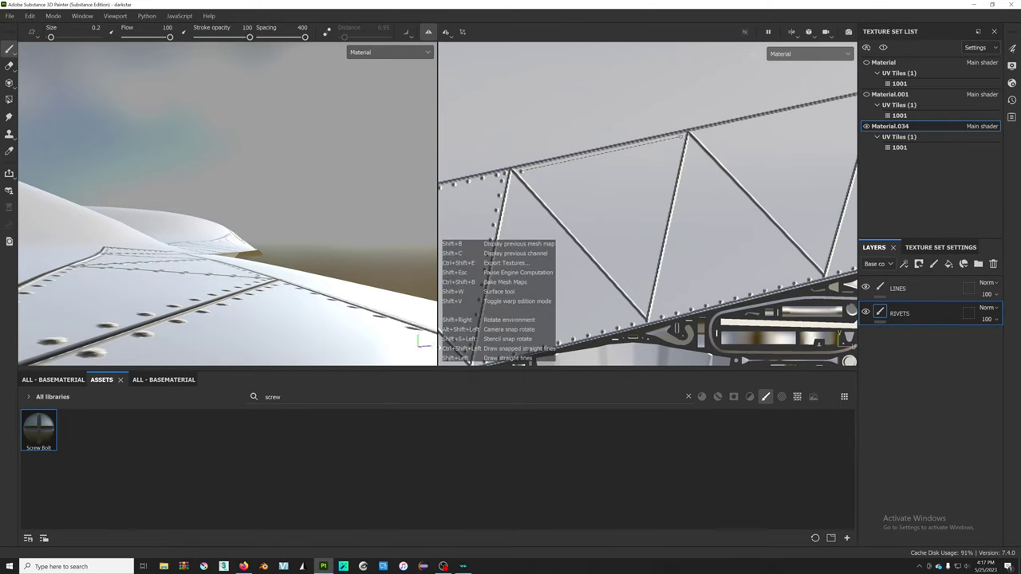
left_click(647, 315, "shift")
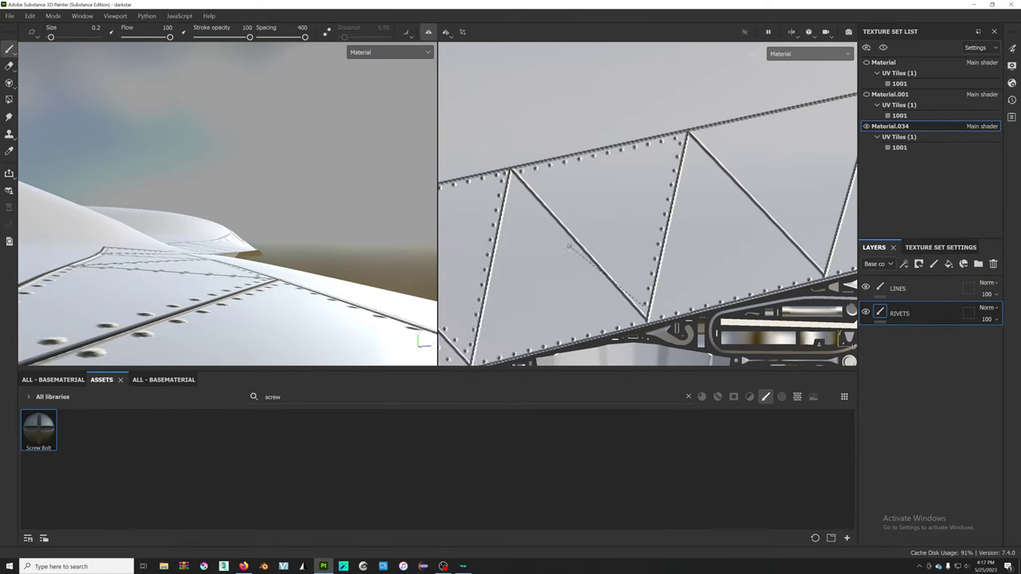
left_click(518, 173, "shift")
- Rivet the next truss section's top edge and diagonals, then the upper edge near the window cutout
left_click_drag(662, 306, 600, 237, "alt")
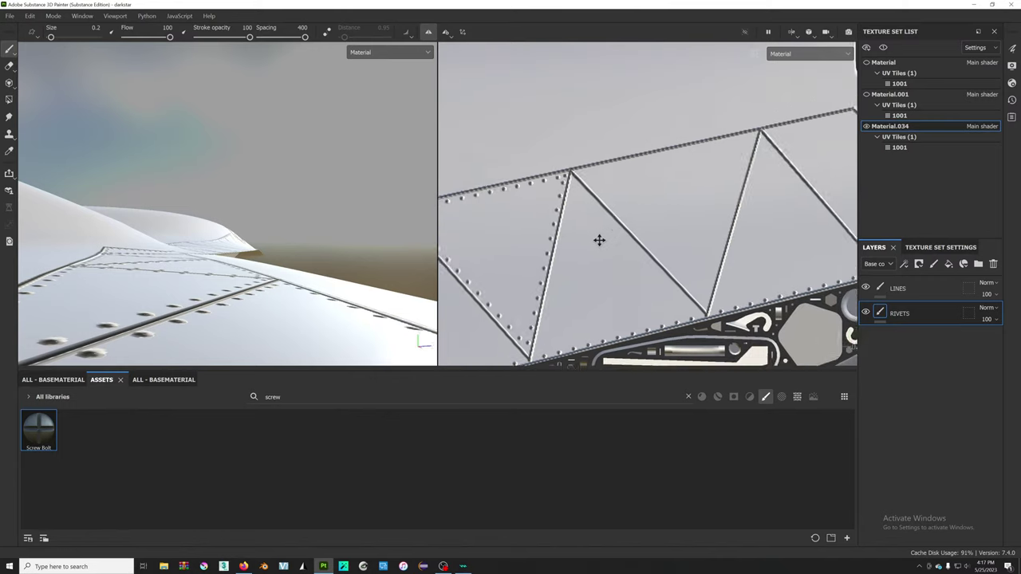
left_click(699, 141, "shift")
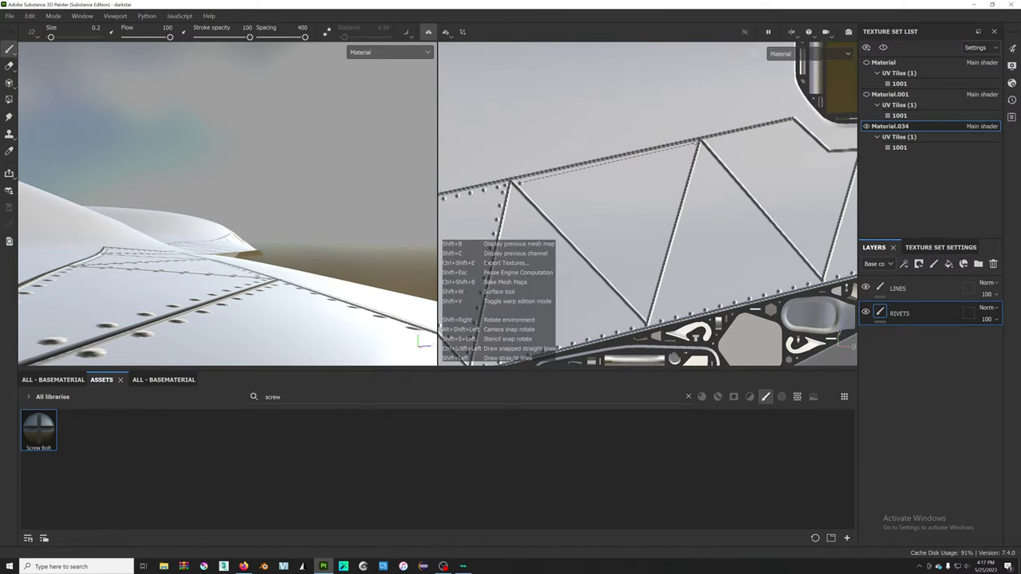
left_click(647, 318, "shift")
left_click(512, 182, "shift")
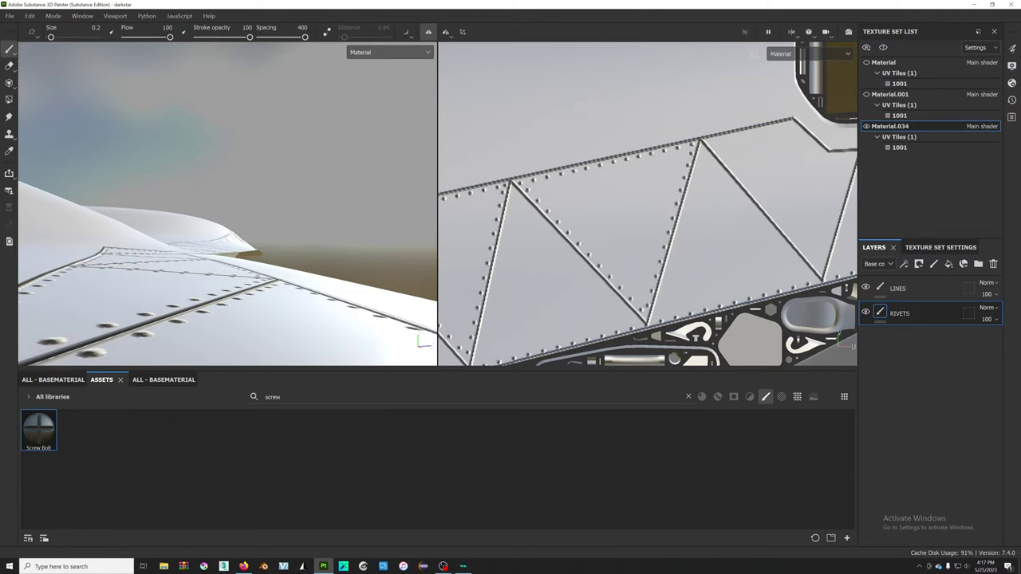
middle_click_drag(768, 245, 642, 291)
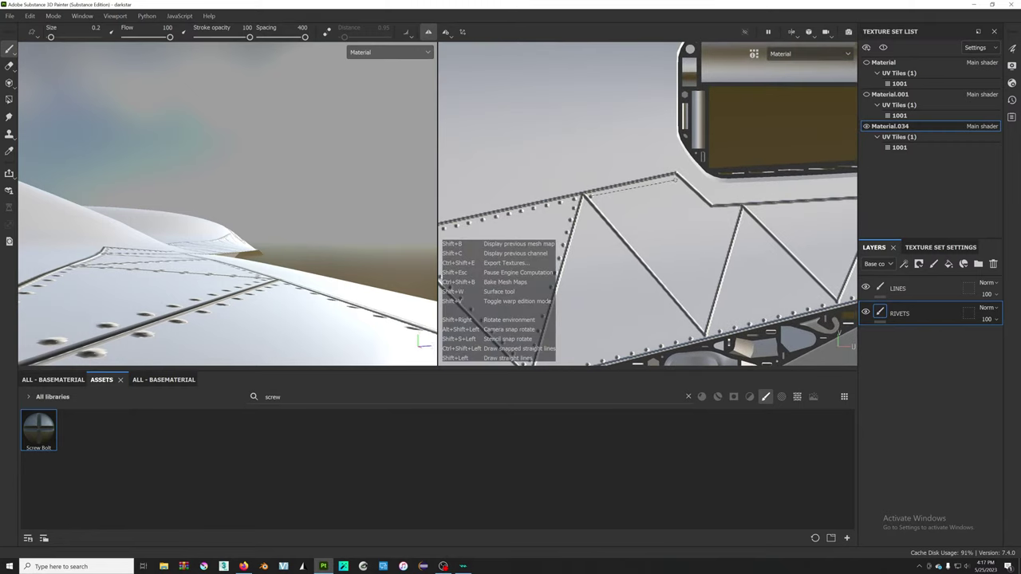
left_click(677, 174, "shift")
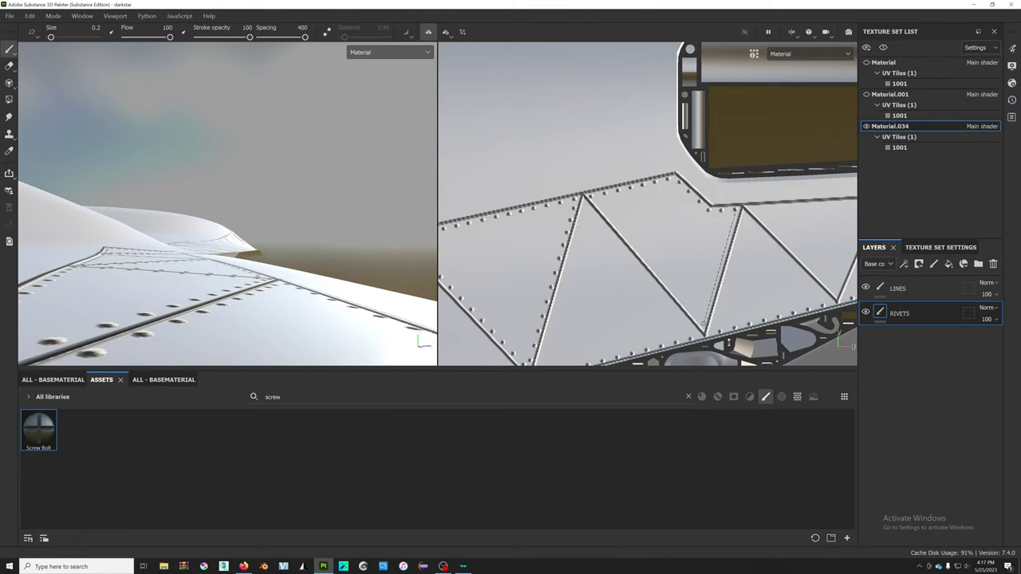
left_click(704, 324)
scroll(771, 100, "down", 3)
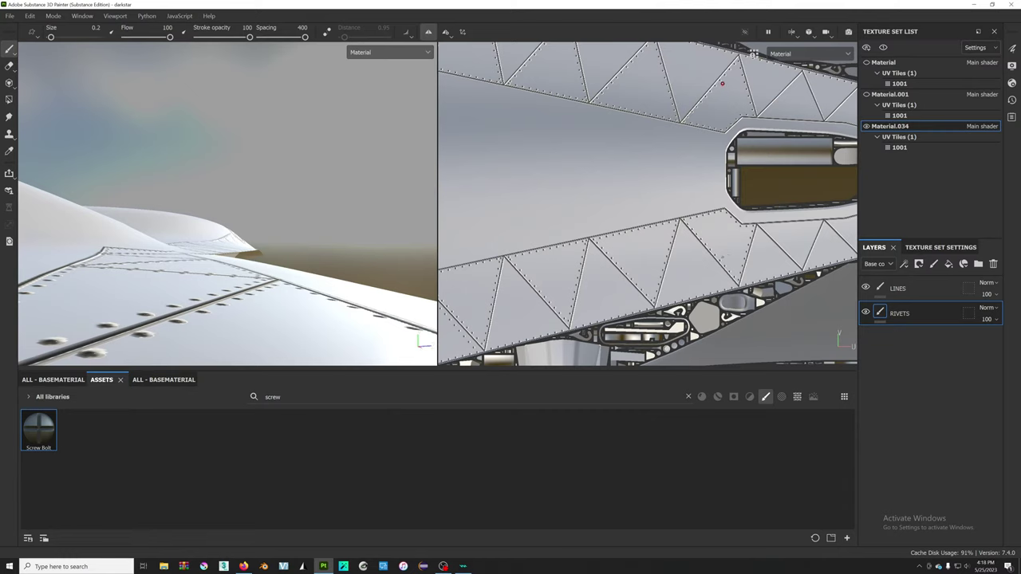
- Stamp rivet rows along both diagonal struts and the top edge by the oval opening
scroll(745, 94, "up", 2)
middle_click_drag(731, 240, 546, 204)
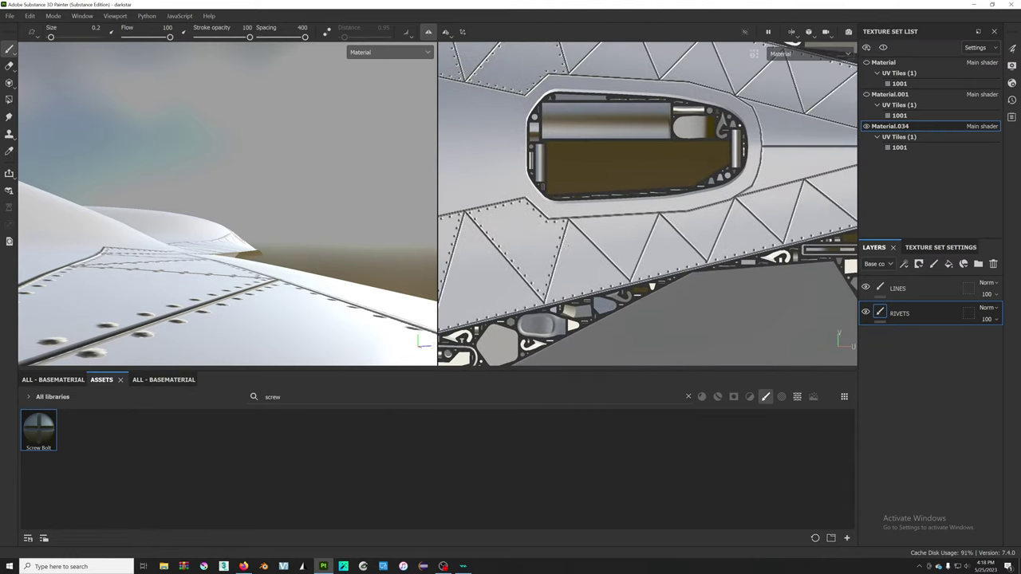
scroll(584, 246, "up", 2)
scroll(585, 244, "up", 1)
scroll(587, 231, "up", 1)
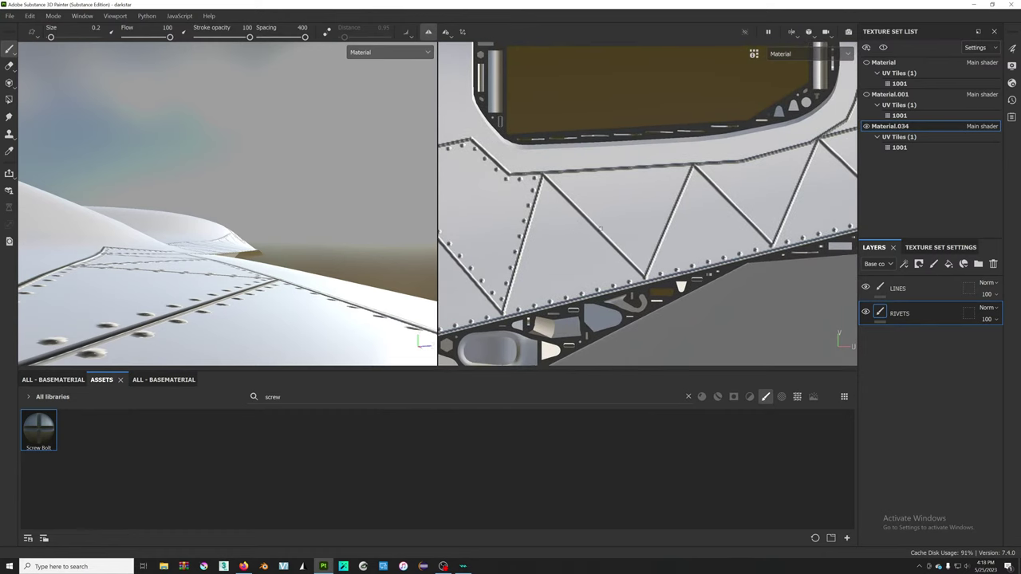
scroll(590, 215, "up", 1)
scroll(589, 220, "down", 2)
scroll(584, 227, "down", 1)
scroll(579, 237, "up", 2)
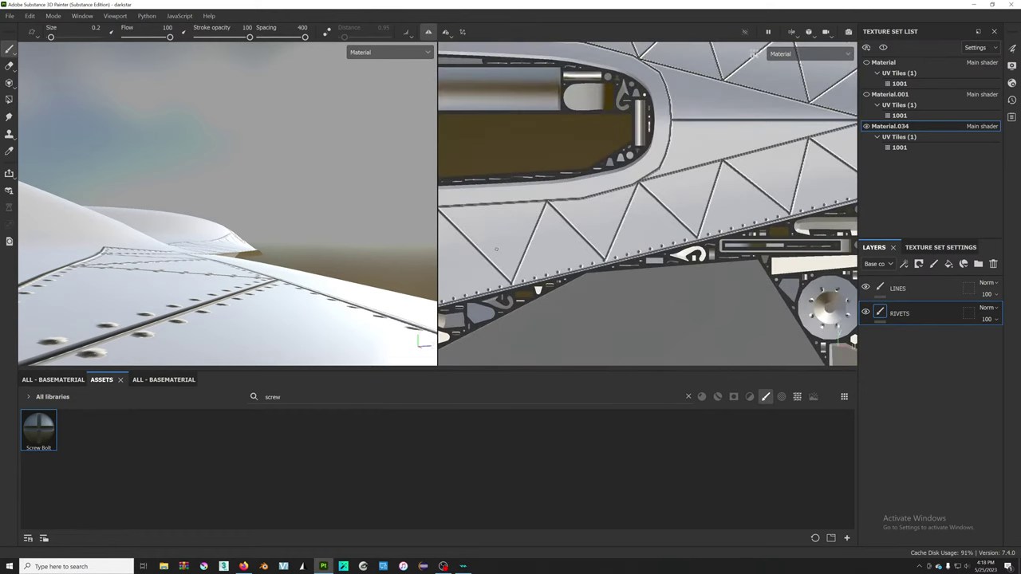
scroll(575, 247, "up", 1)
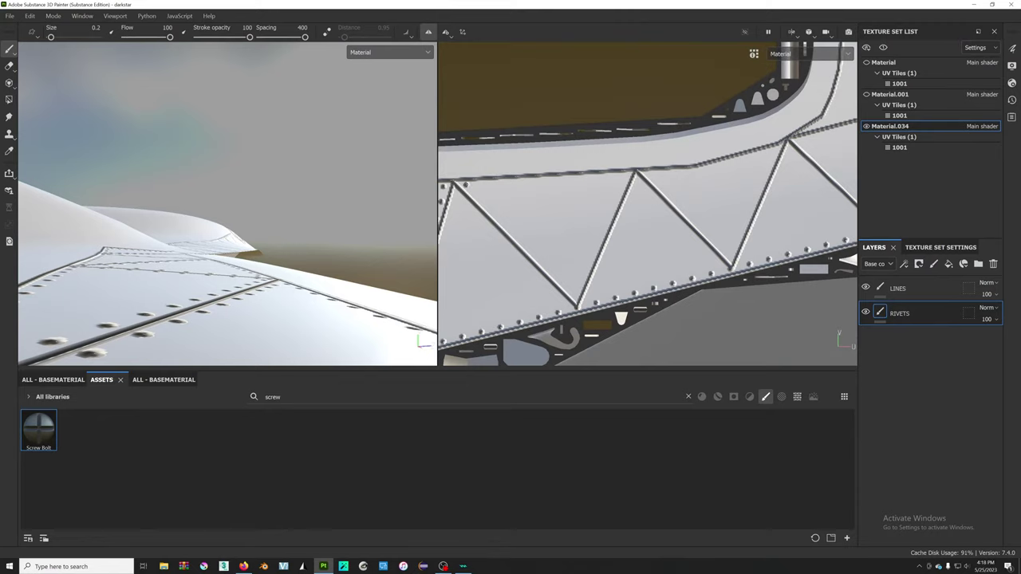
left_click(574, 297, "shift")
left_click(619, 183, "shift")
left_click(466, 184, "shift")
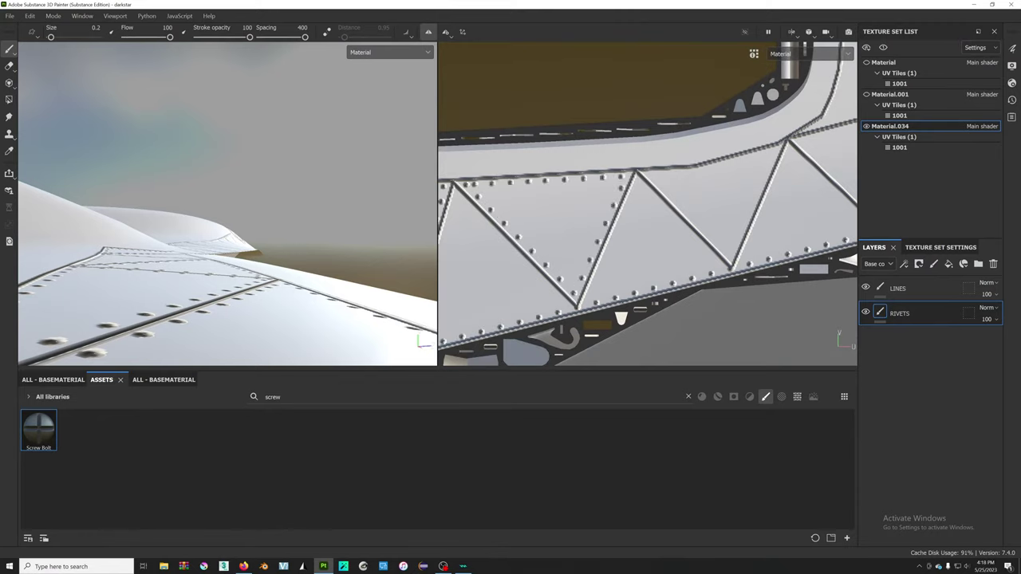
- On the next panel, rivet the diagonal struts and the top edge
middle_click_drag(691, 199, 559, 187)
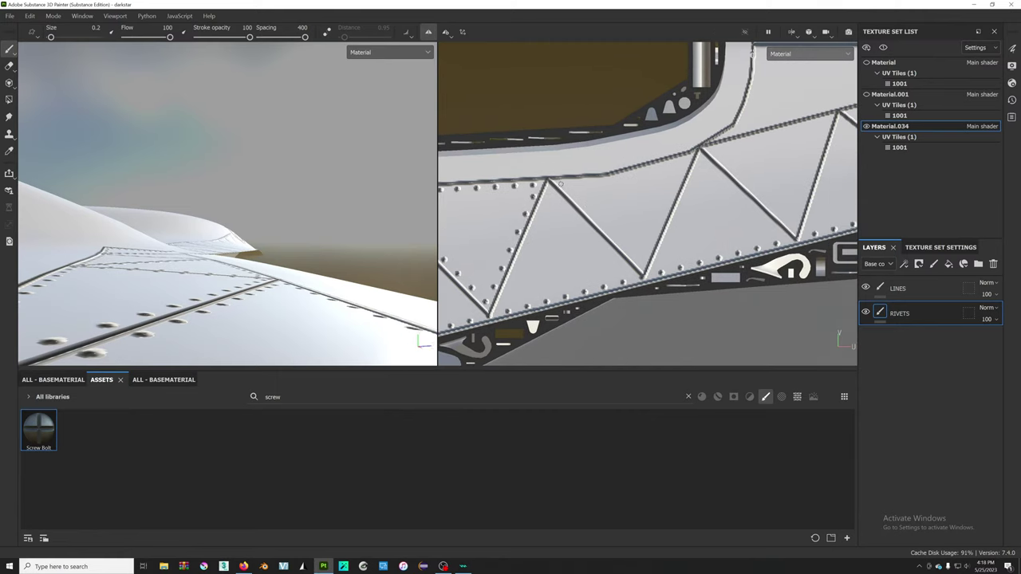
left_click(561, 185)
left_click(645, 252, "shift")
left_click(688, 157, "shift")
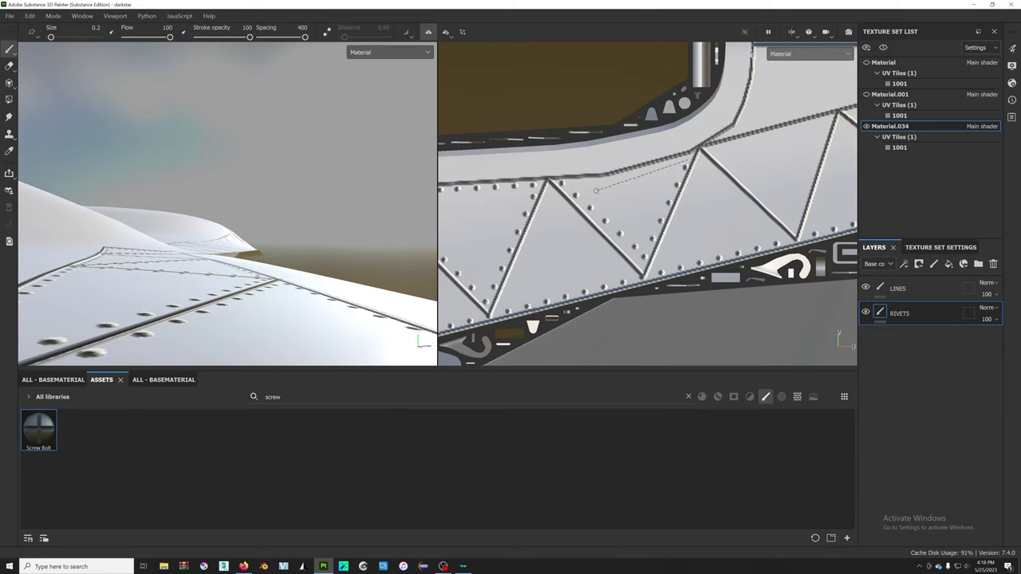
left_click(613, 180, "shift")
left_click(562, 183, "shift")
- Undo the diagonal rivet rows and restamp the left and right diagonals and top seam
scroll(610, 180, "down", 2)
scroll(688, 195, "up", 1)
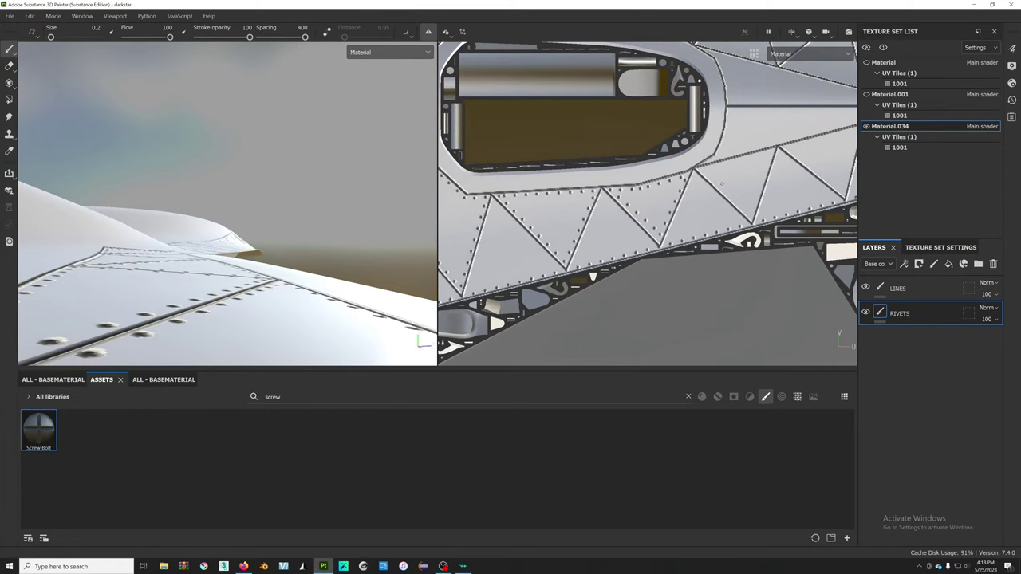
scroll(722, 184, "up", 2)
scroll(722, 183, "up", 1)
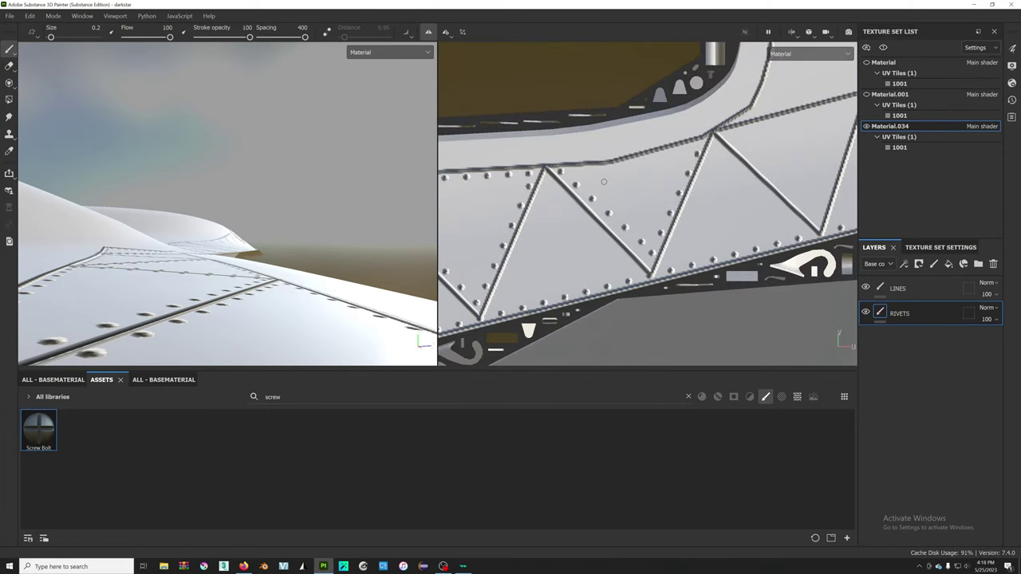
key("ctrl+z")
key("ctrl+z")
key("ctrl+z")
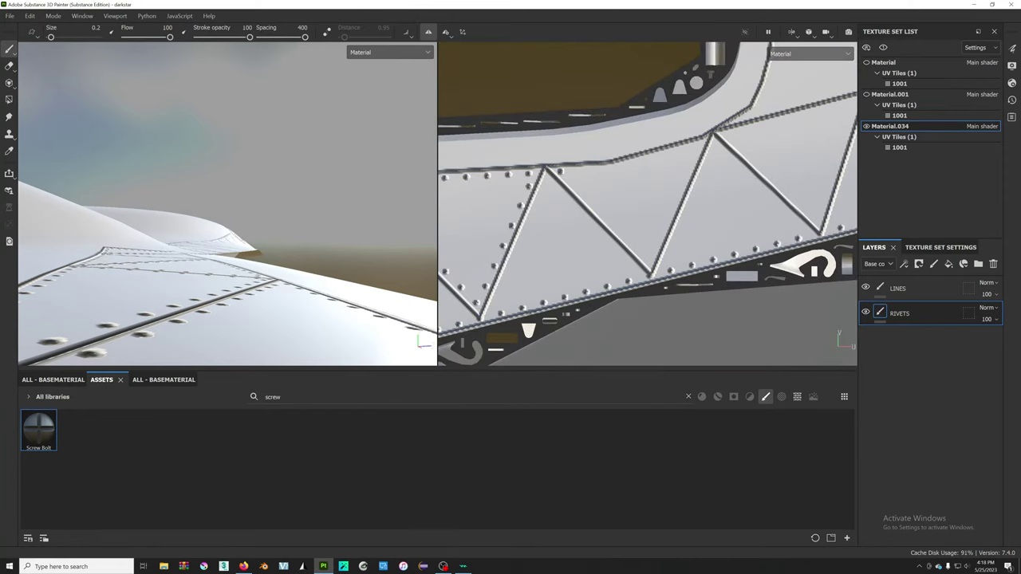
left_click_drag(558, 173, 650, 271)
left_click(700, 146, "shift")
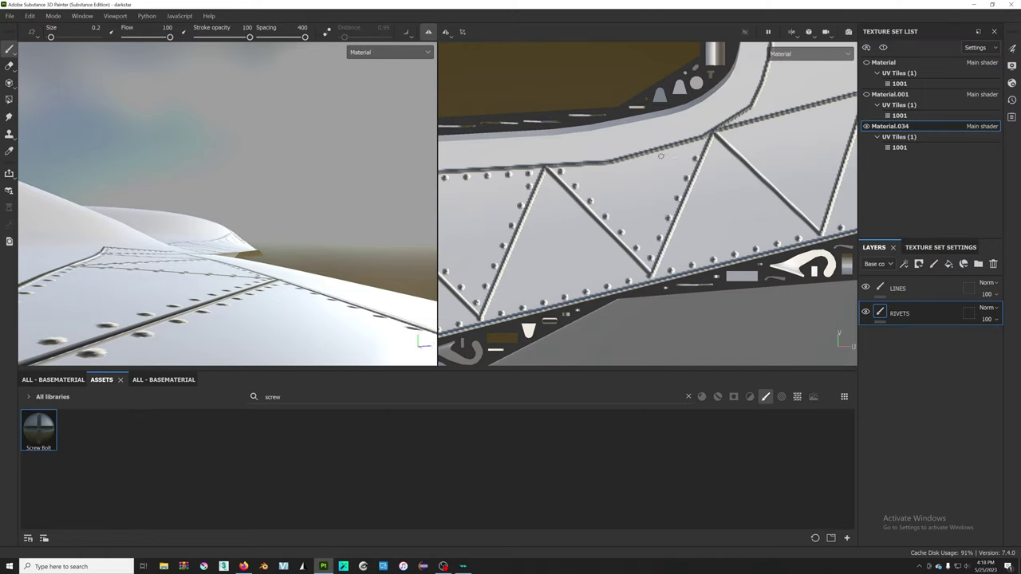
left_click(617, 165, "shift")
- Stamp rivets along the next top seam and both diagonals
scroll(586, 170, "down", 3)
scroll(682, 114, "down", 3)
scroll(683, 113, "down", 2)
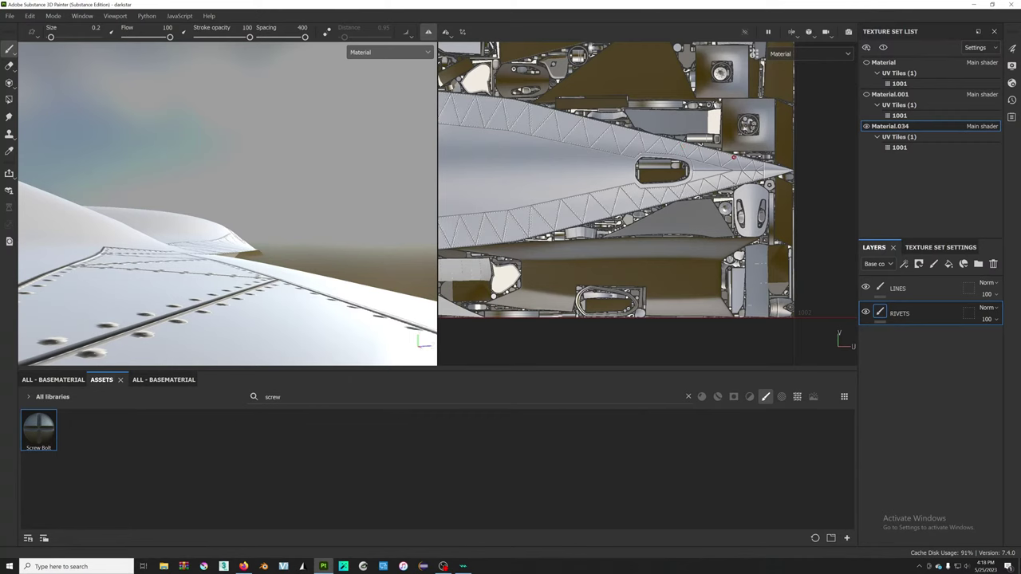
scroll(718, 159, "up", 3)
scroll(654, 163, "up", 3)
scroll(598, 166, "up", 2)
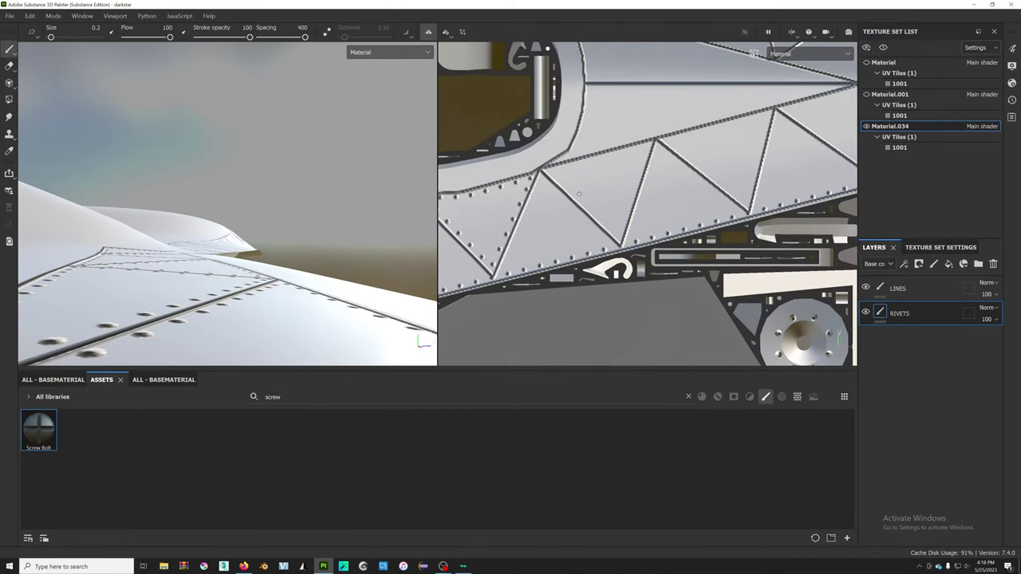
scroll(550, 168, "up", 2)
left_click(665, 134, "shift")
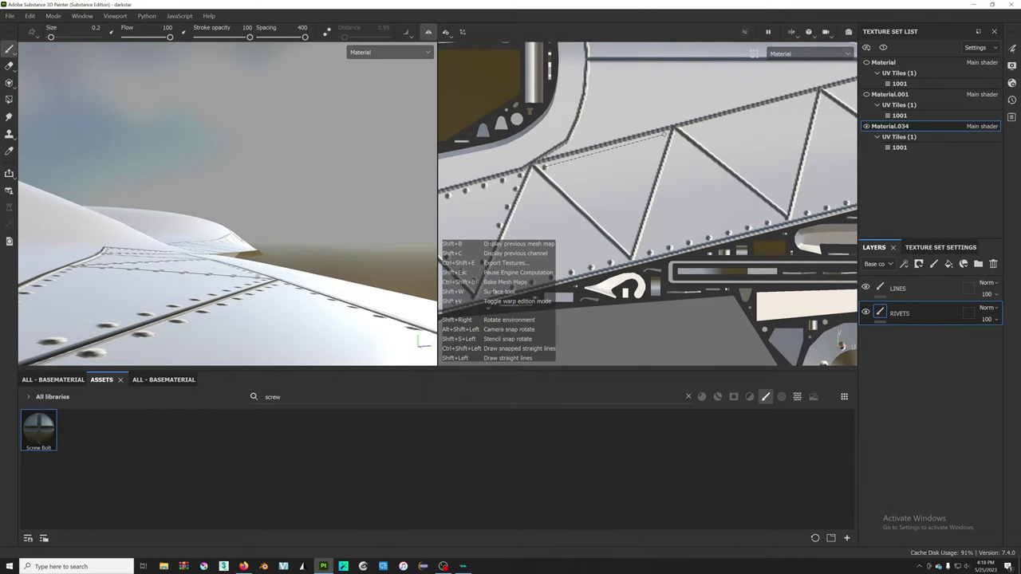
left_click(629, 245, "shift")
left_click(533, 166, "shift")
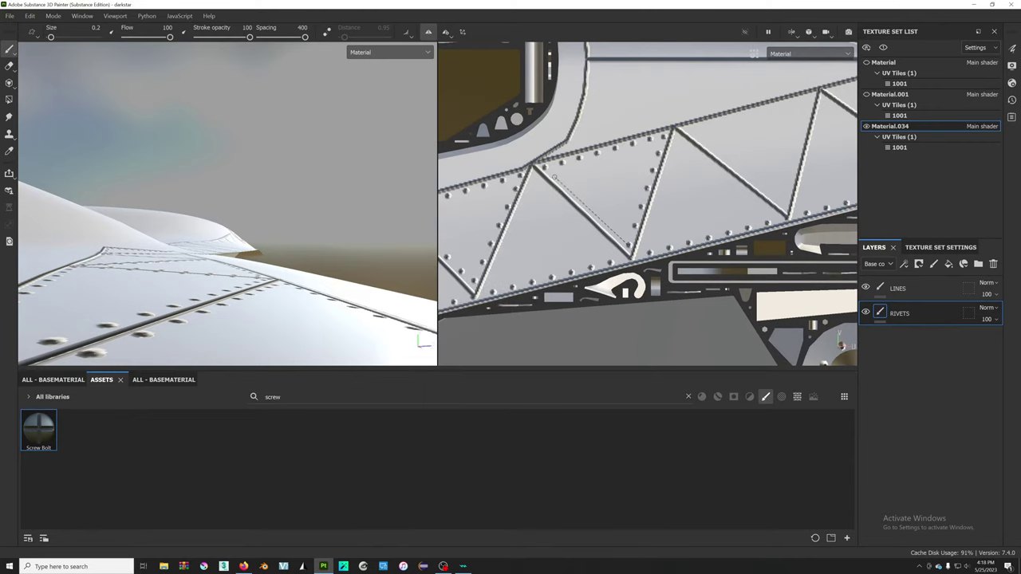
- Undo the misplaced rows and restamp the top seam and right diagonal
key("ctrl+z")
middle_click_drag(684, 179, 700, 183)
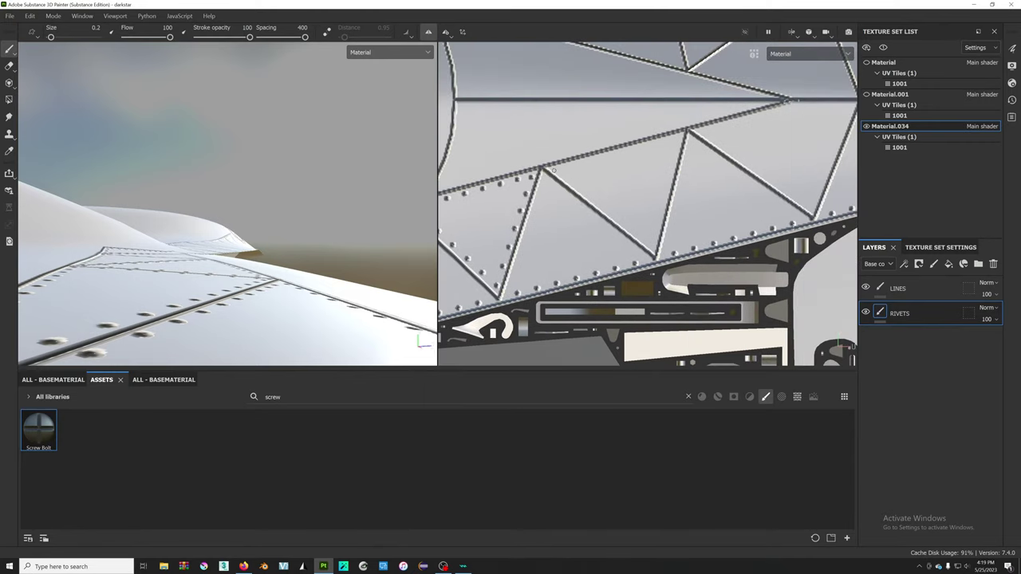
left_click(686, 132, "shift")
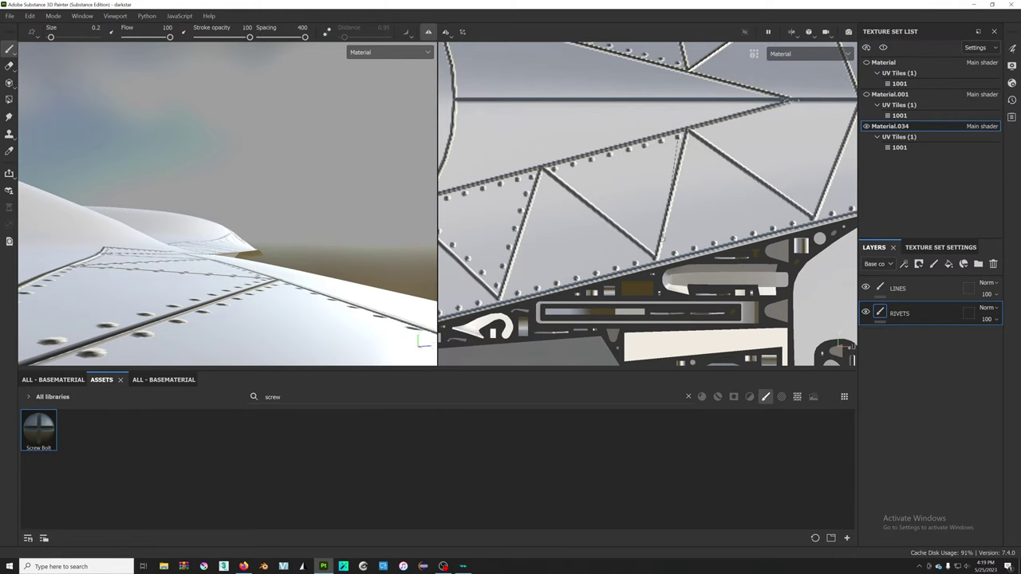
left_click(652, 244, "shift")
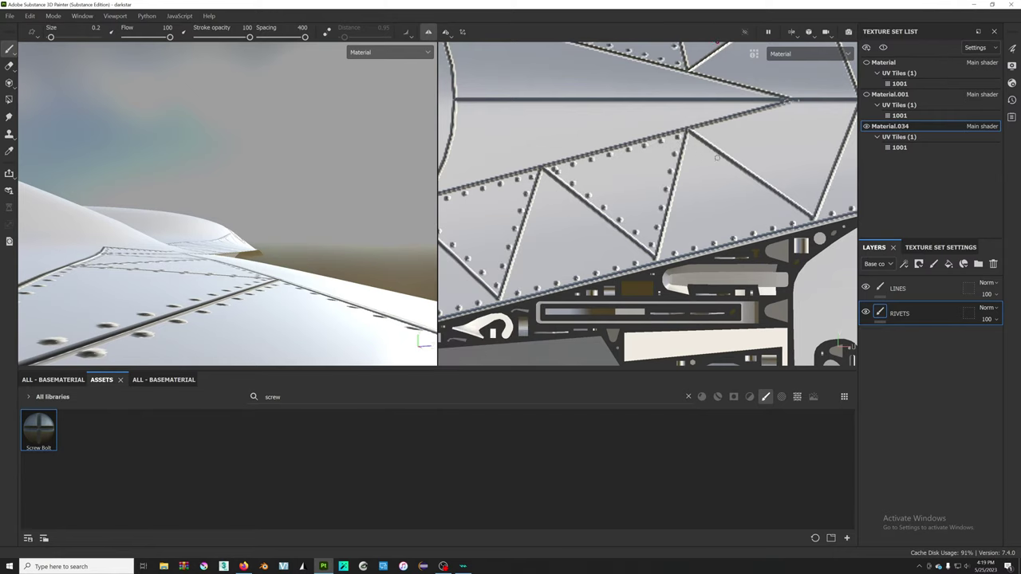
middle_click_drag(702, 138, 585, 182)
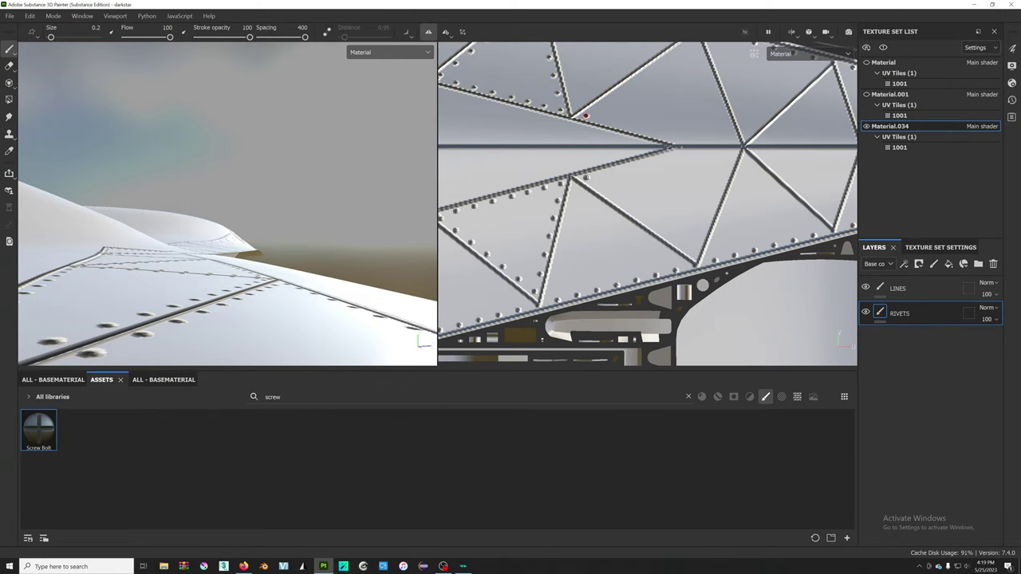
- Extend the rivet row along the top seam and down the right diagonal
left_click(673, 149, "shift")
left_click(735, 143, "shift")
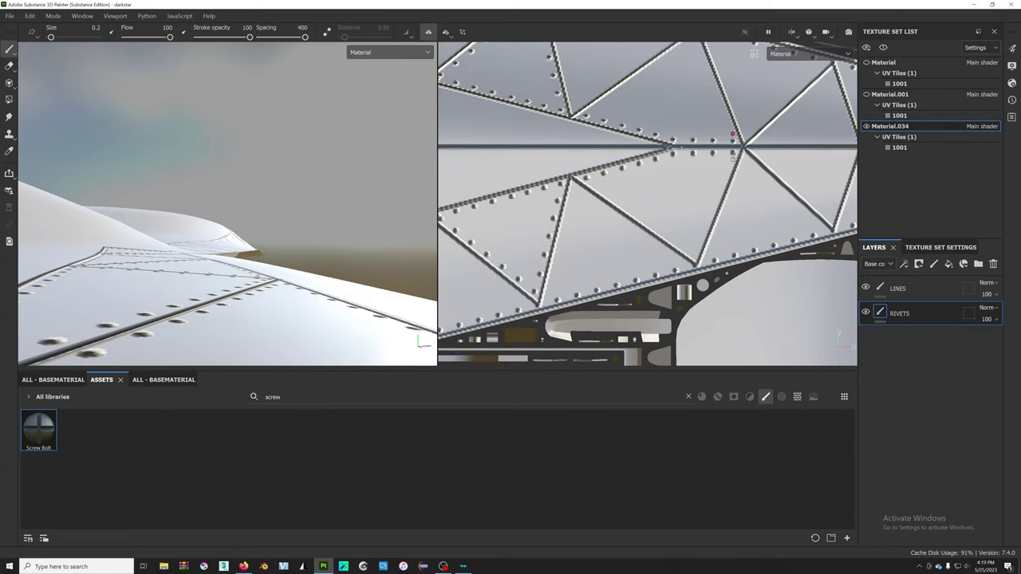
left_click(695, 257, "shift")
middle_click_drag(630, 209, 502, 234)
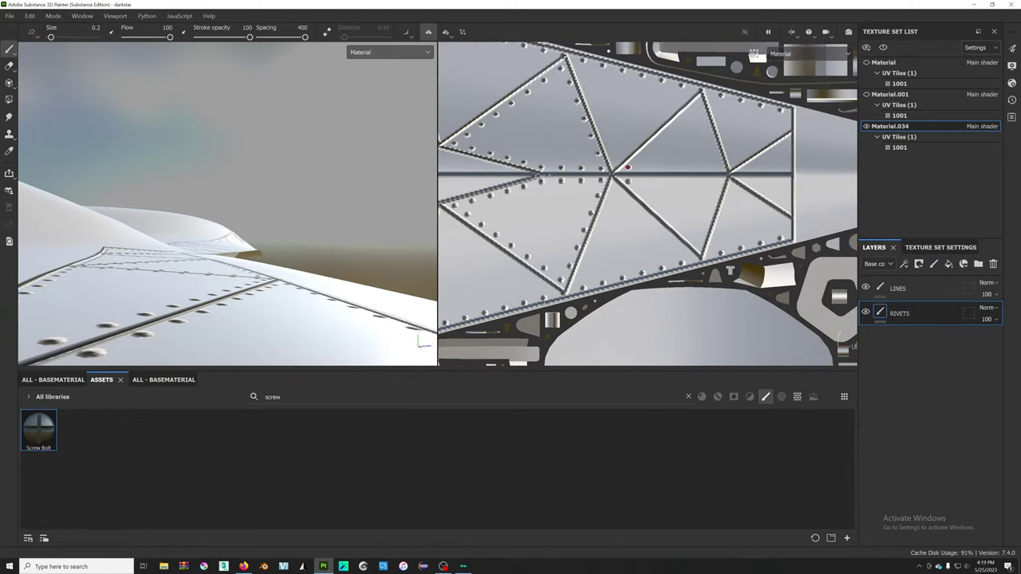
- Add a rivet row on the horizontal seam and lower brush flow to 31
left_click(723, 169, "shift")
left_click_drag(413, 221, 233, 231, "alt")
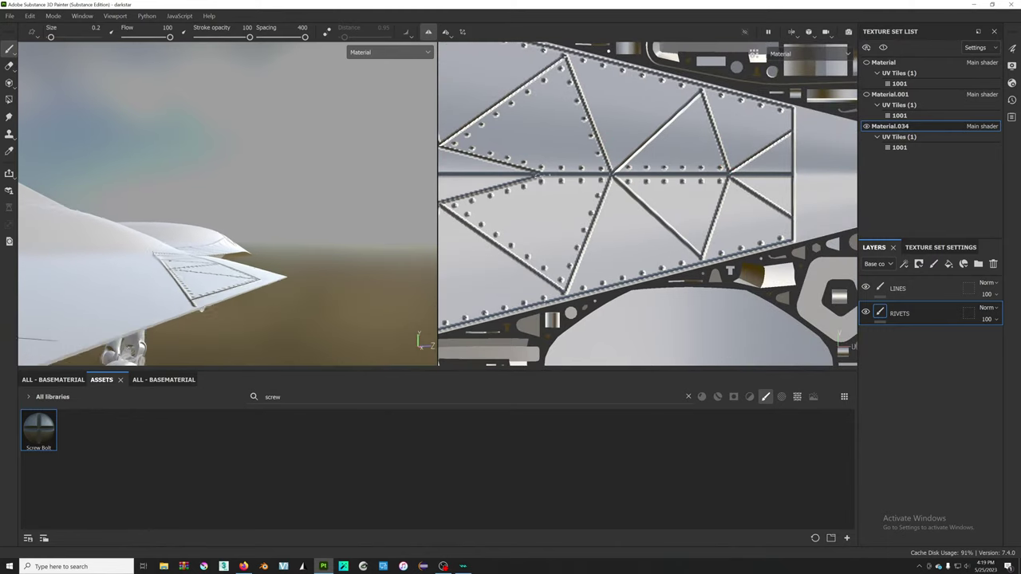
mouse_move(310, 241)
left_mouse_down("ctrl")
mouse_move(263, 241)
mouse_move(207, 262)
mouse_move(192, 160)
mouse_move(247, 171)
mouse_move(164, 169)
mouse_move(164, 195)
left_mouse_up("ctrl")
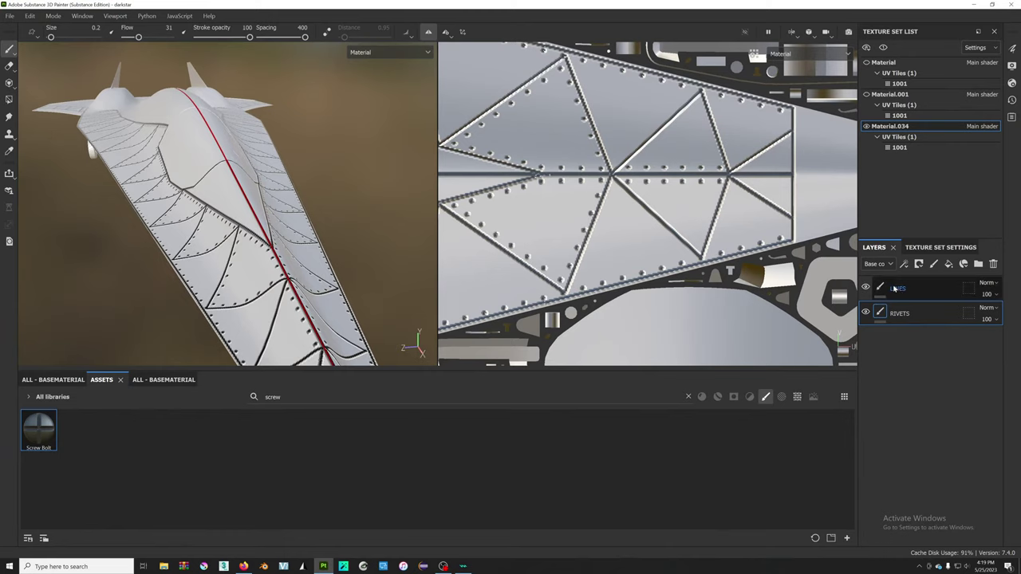
left_click(866, 287)
left_click_drag(200, 269, 280, 164, "alt")
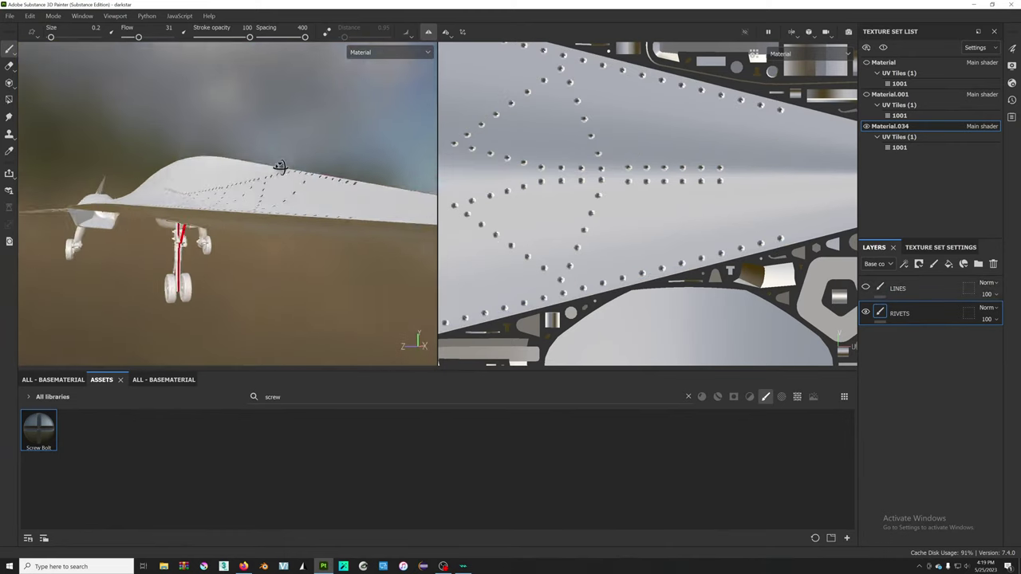
scroll(381, 303, "up", 3)
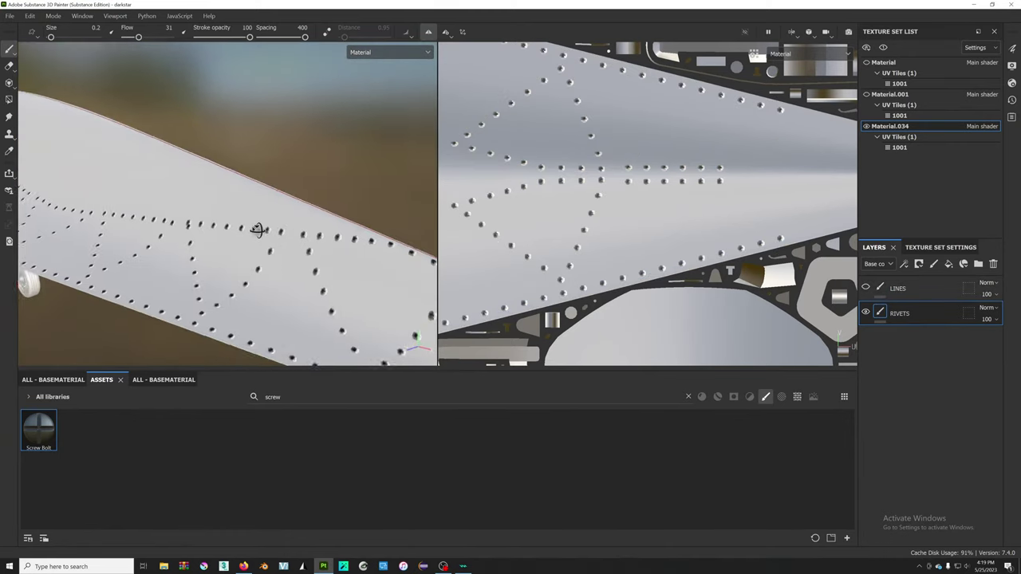
scroll(257, 228, "up", 3)
left_click(866, 287)
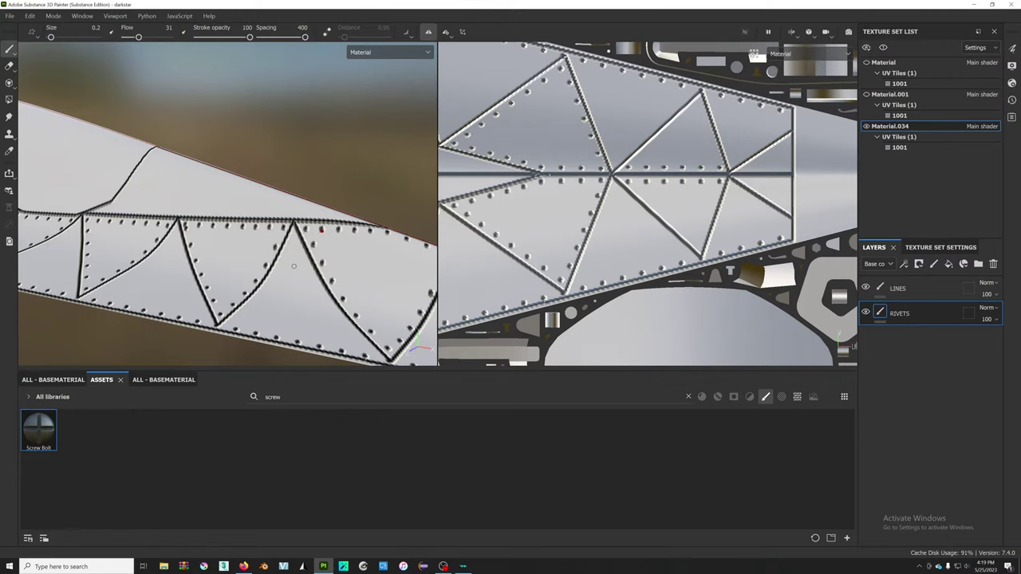
- Draw a straight groove line along a rivet row on the next triangular panel
scroll(558, 283, "up", 1)
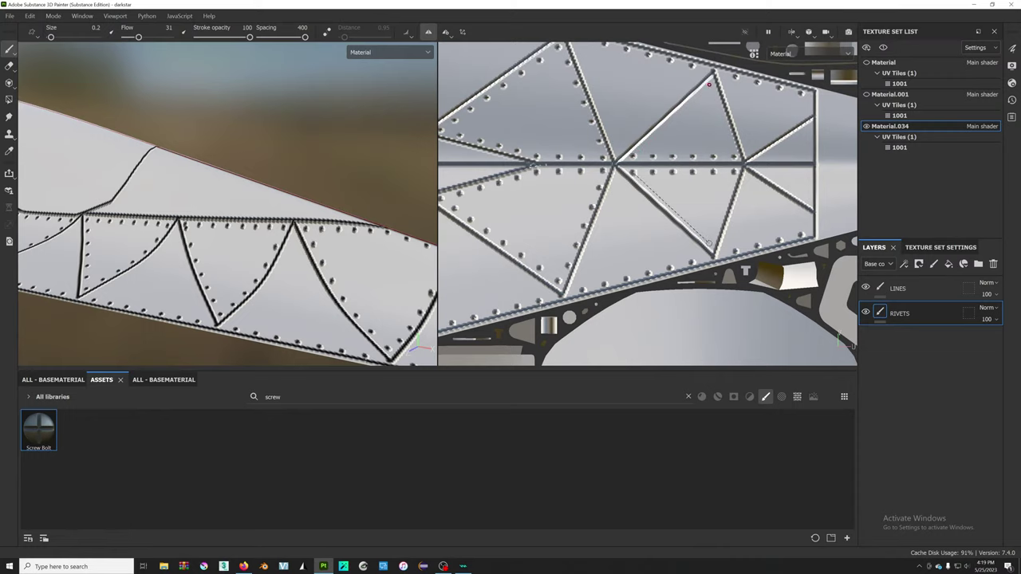
key("shift")
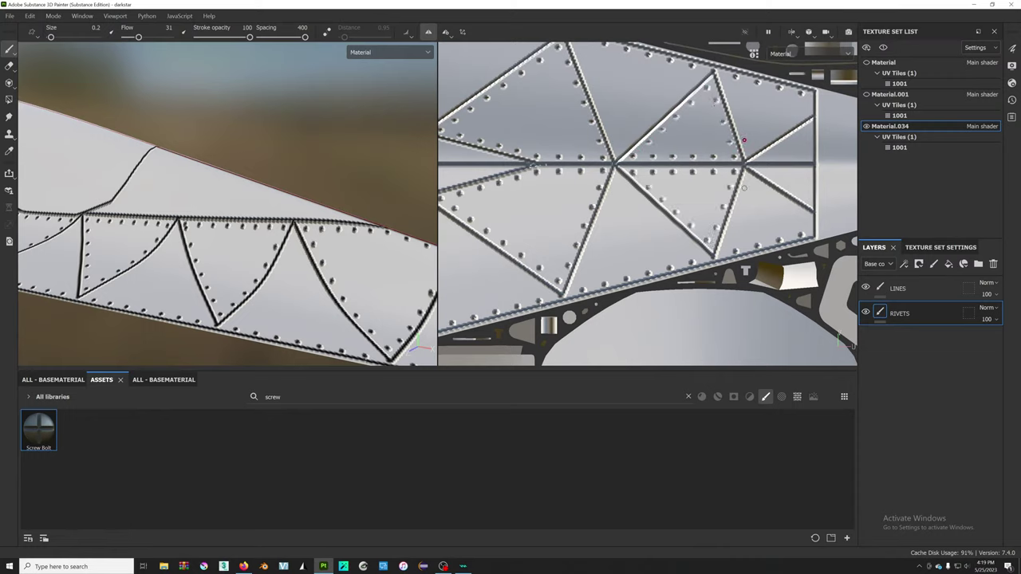
key("shift")
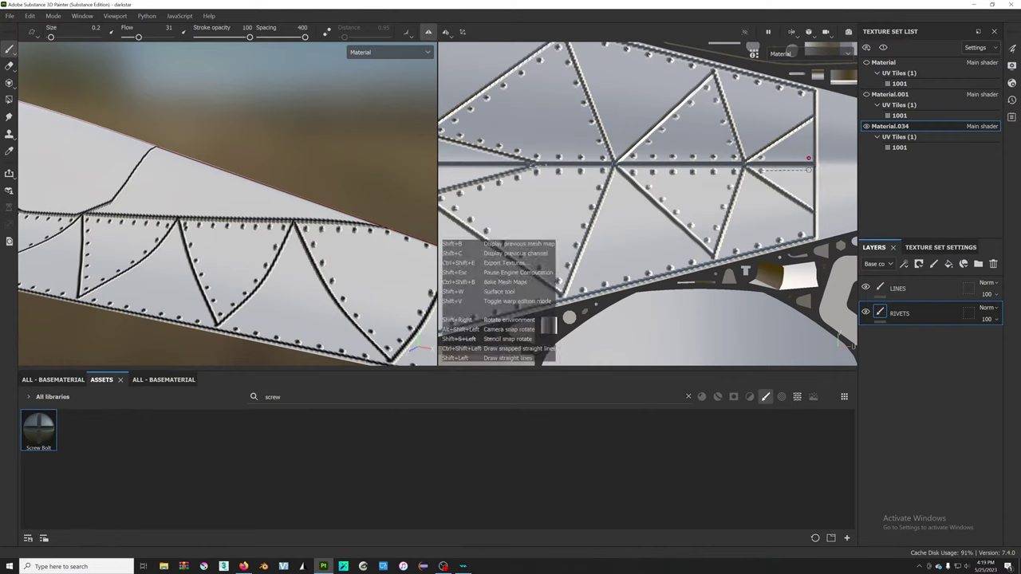
key("shift")
key("shift")
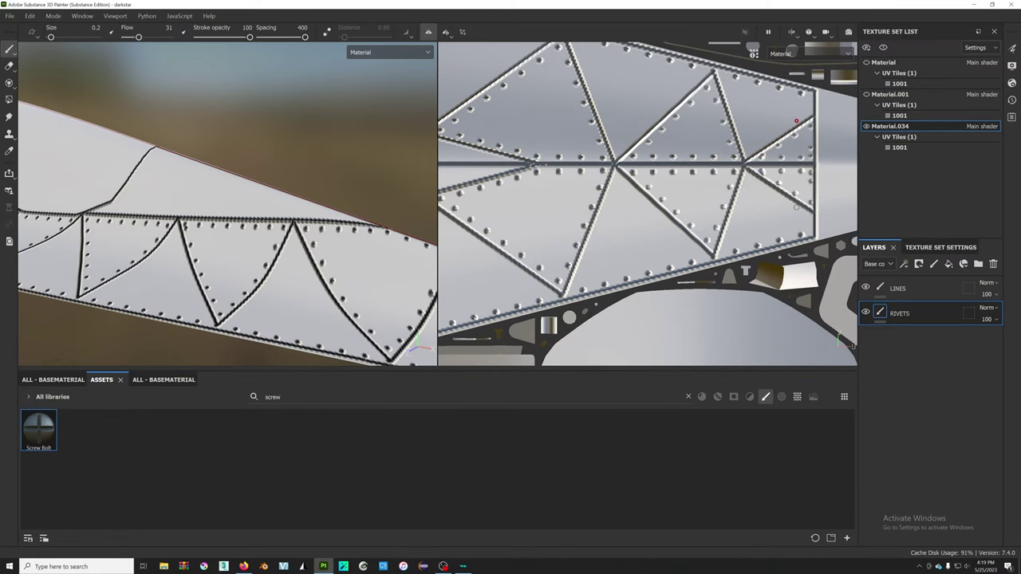
scroll(796, 205, "up", 1)
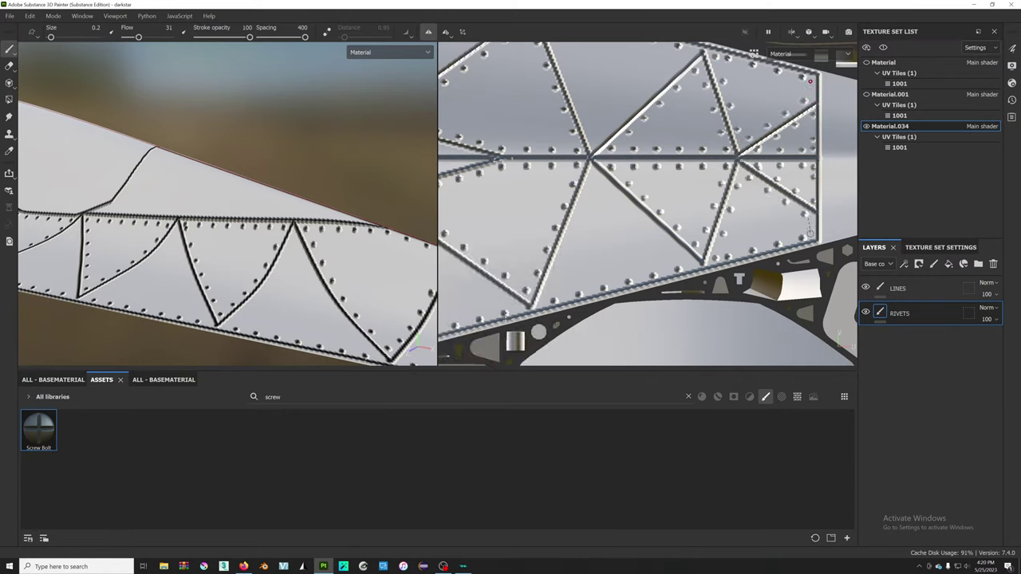
scroll(812, 230, "down", 2)
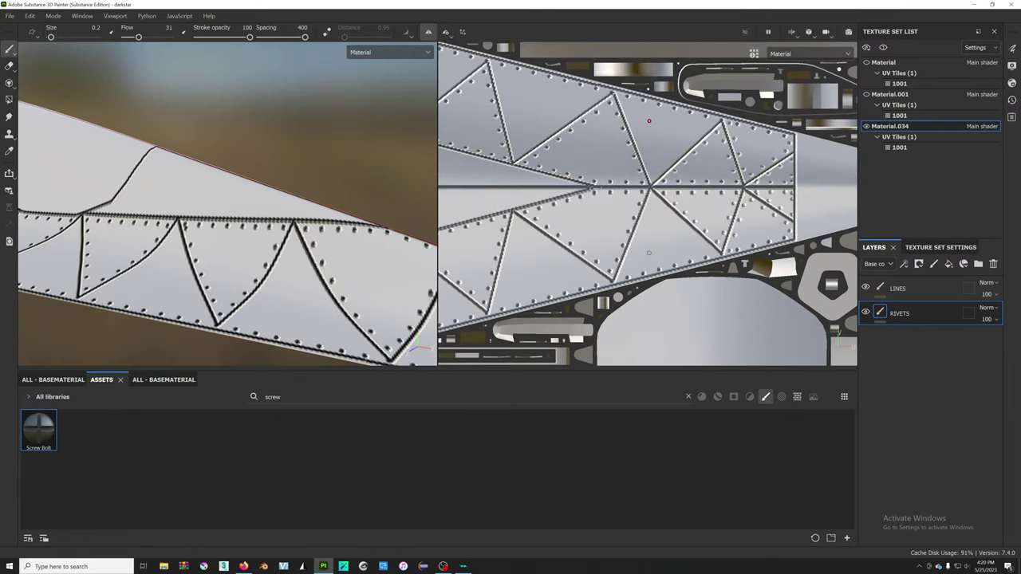
middle_click_drag(811, 231, 677, 211)
scroll(677, 211, "up", 2)
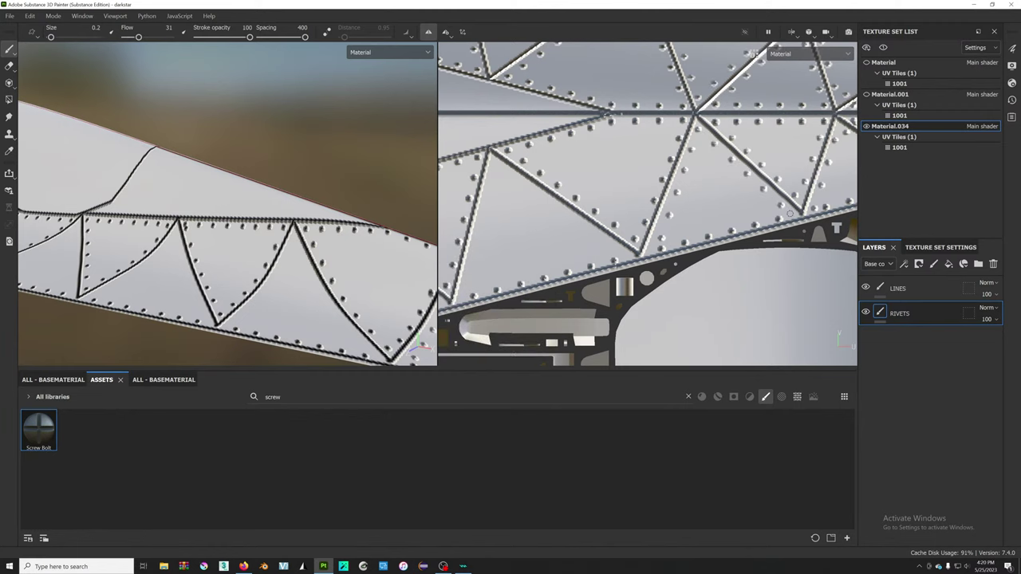
scroll(791, 214, "down", 2)
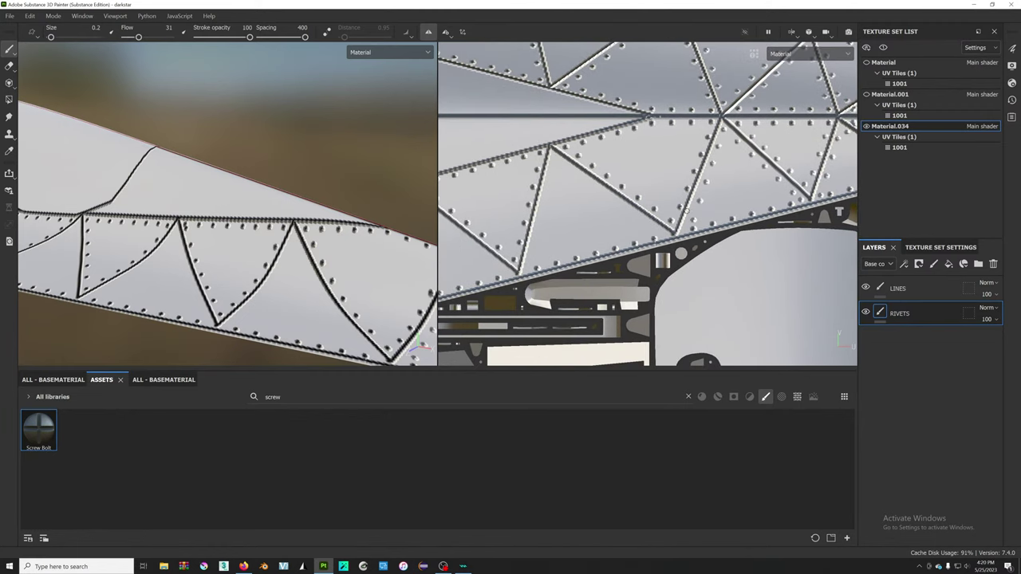
scroll(636, 200, "up", 3)
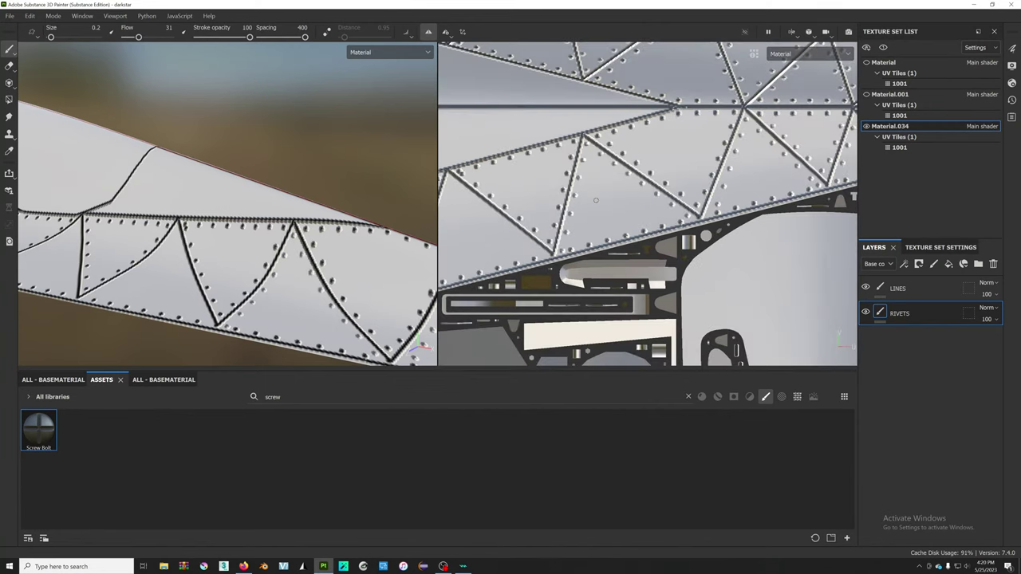
middle_click_drag(603, 178, 522, 265)
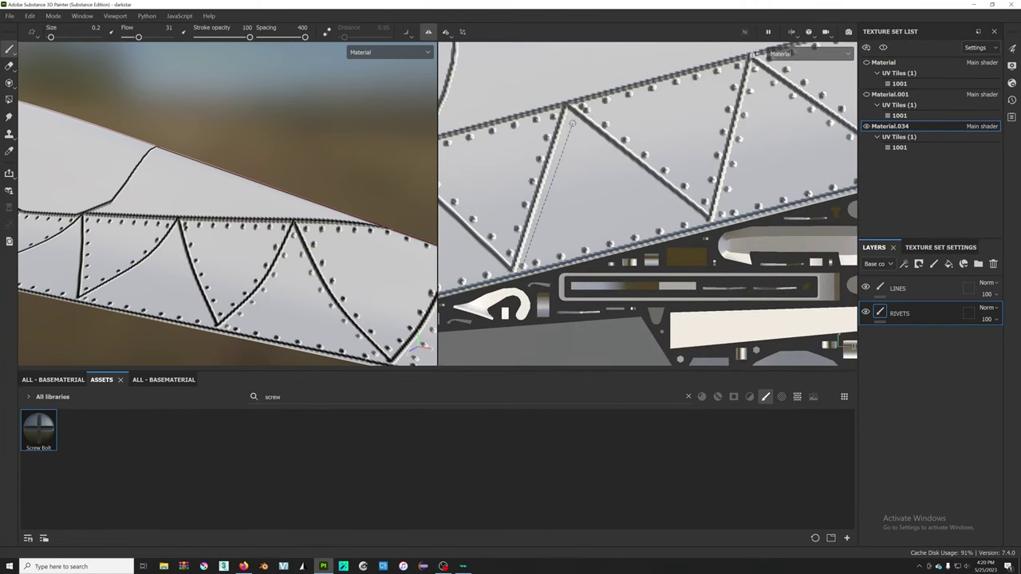
left_click(699, 220, "shift")
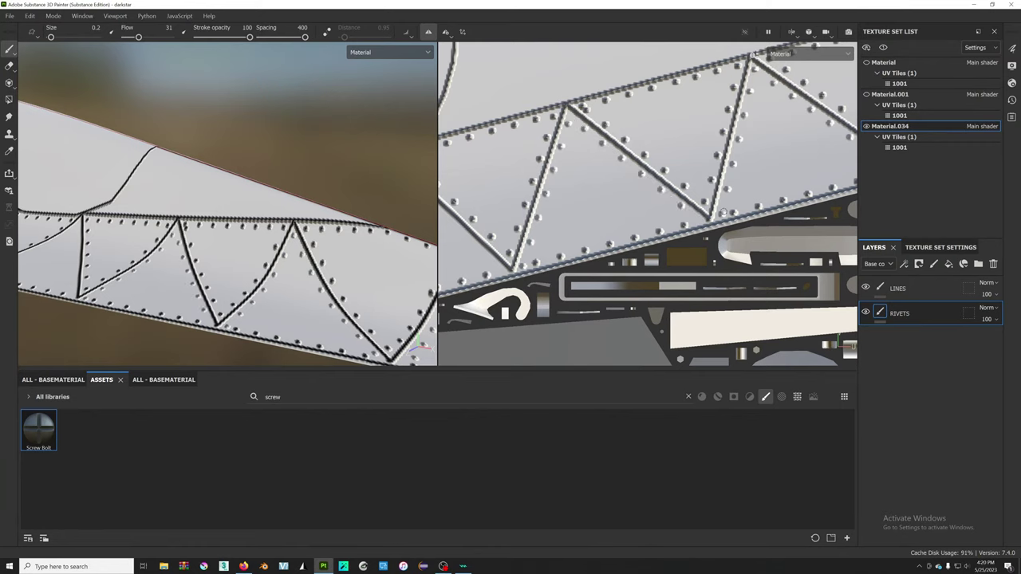
- Paint straight groove lines up-left and down-right along the lower diagonal rivet rows
scroll(698, 217, "down", 2)
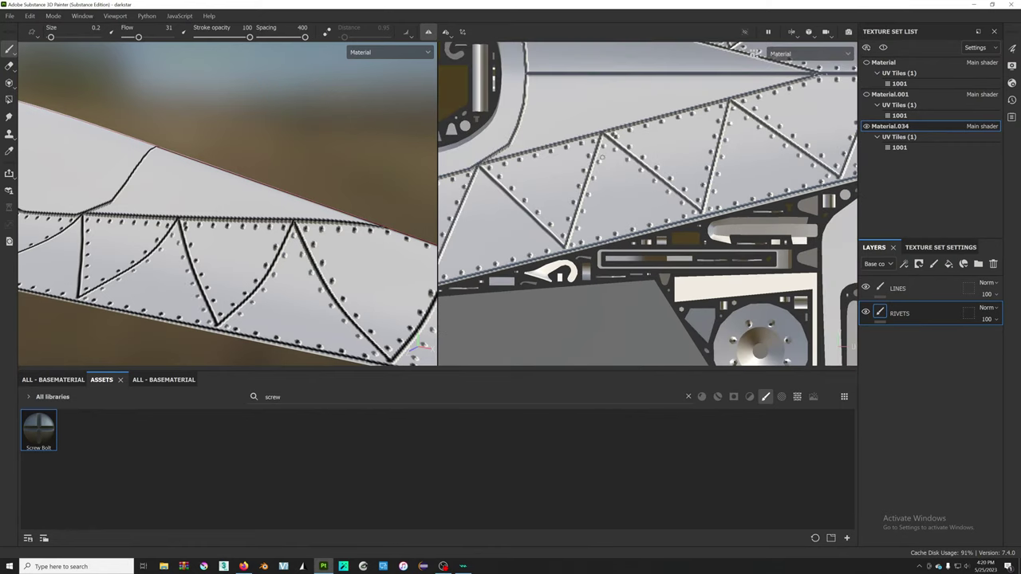
middle_click_drag(602, 157, 571, 216)
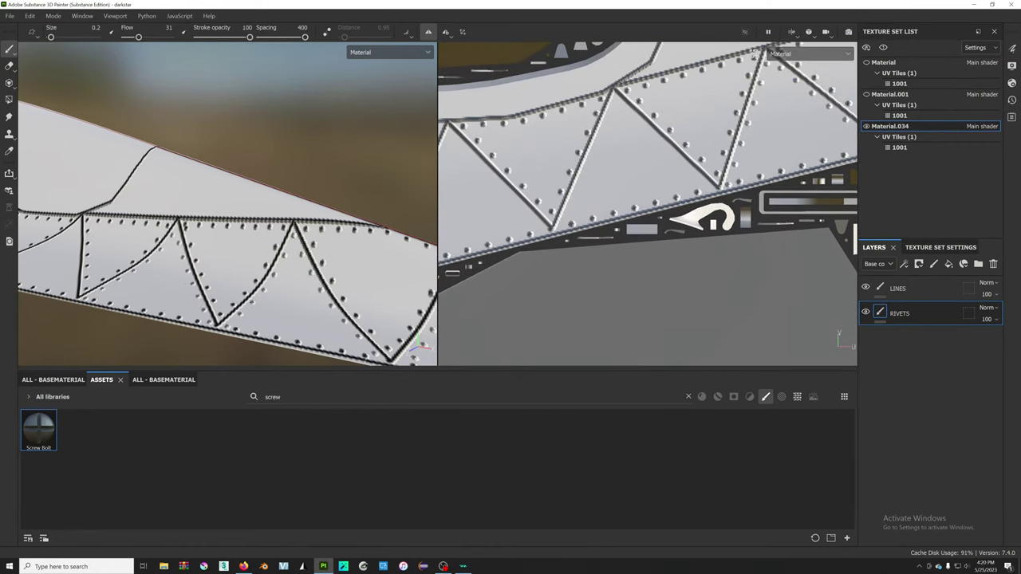
key("shift")
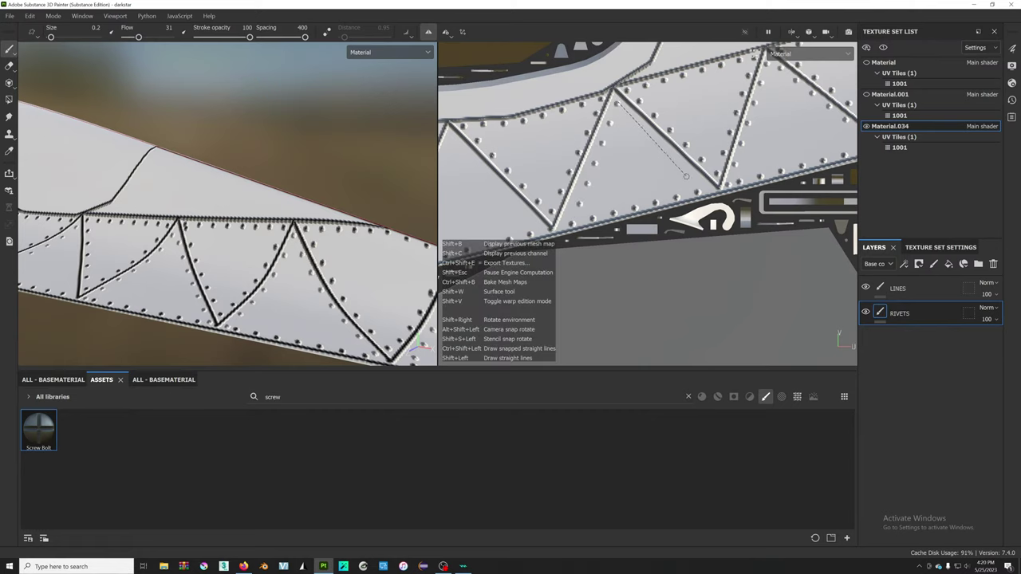
scroll(648, 179, "up", 2)
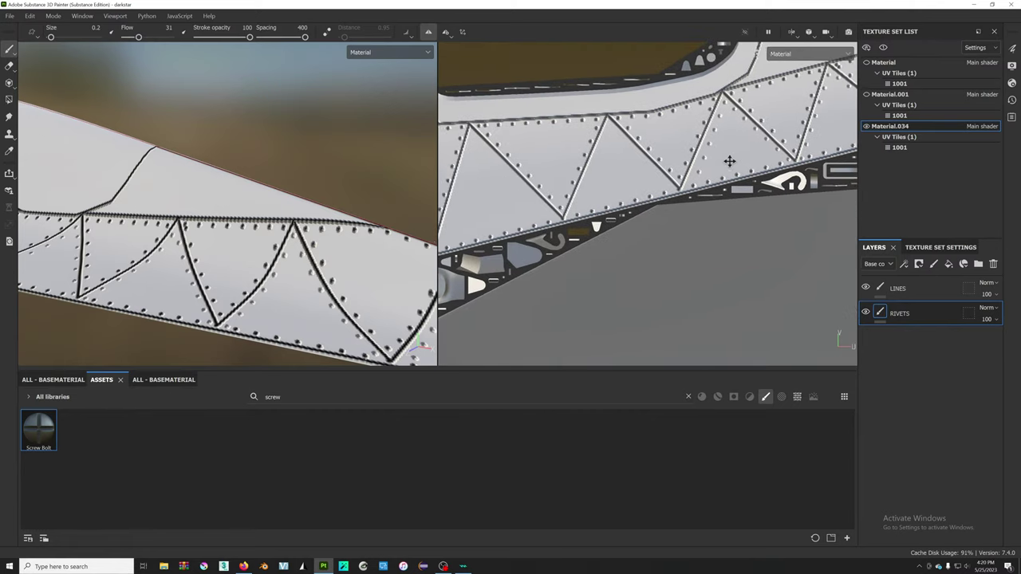
middle_click_drag(729, 160, 539, 259)
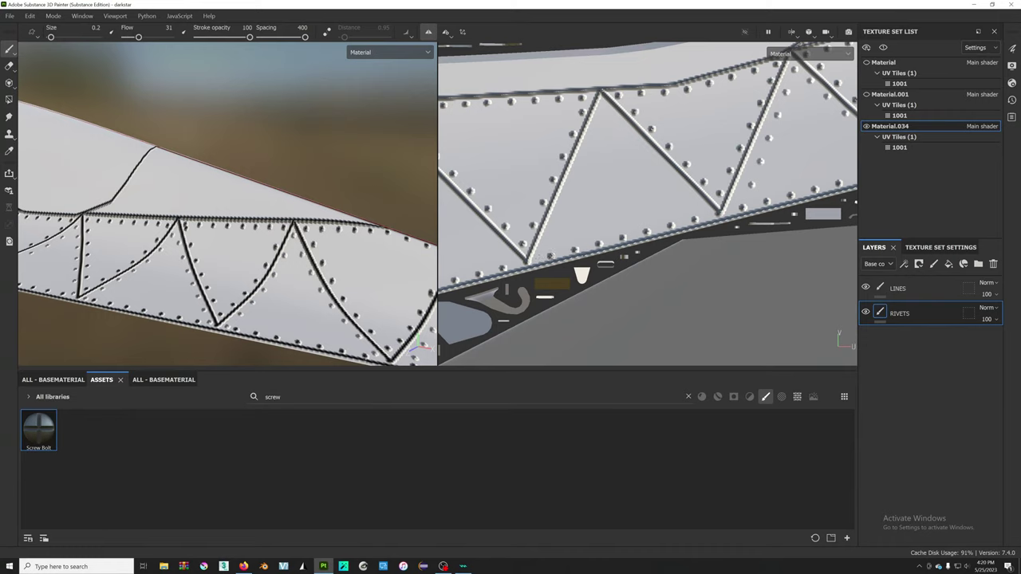
left_click_drag(539, 259, 604, 105)
left_click_drag(707, 213, 606, 110)
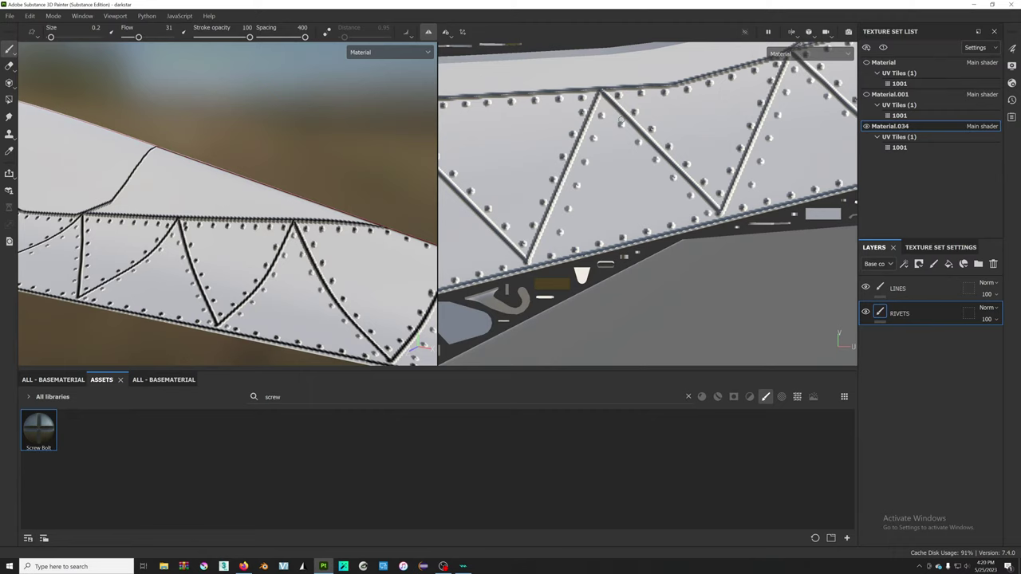
mouse_move(615, 120)
left_mouse_down()
mouse_move(707, 212)
mouse_move(564, 207)
left_mouse_up()
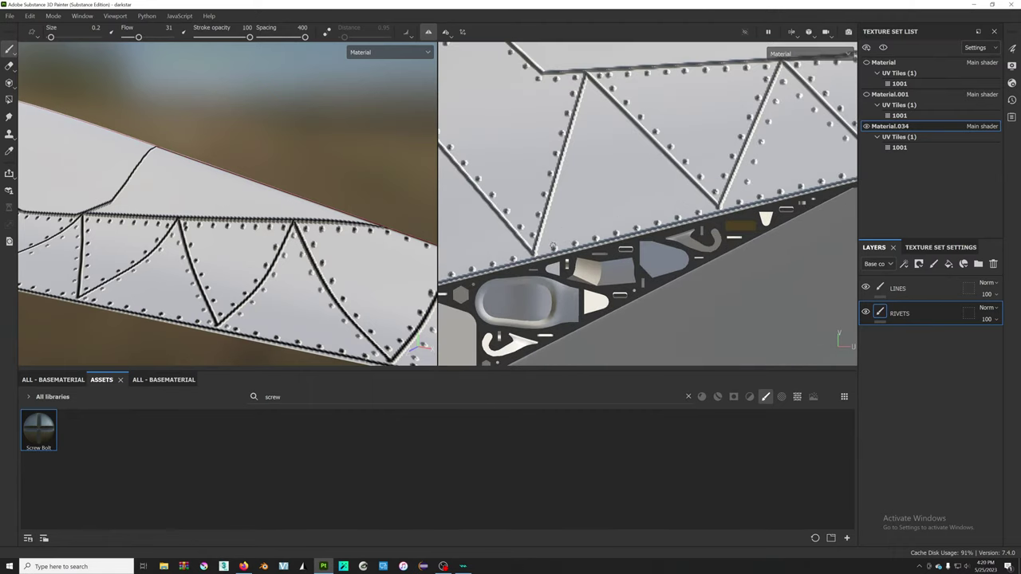
right_click(564, 207)
left_click(589, 90)
mouse_move(590, 89)
left_mouse_down()
mouse_move(706, 208)
mouse_move(735, 80)
left_mouse_up()
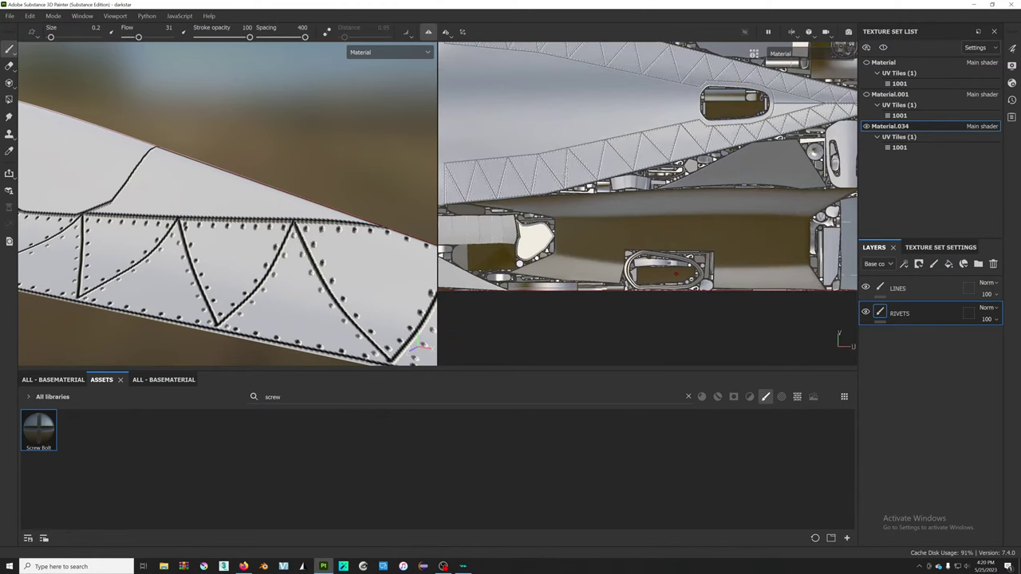
middle_click_drag(676, 274, 545, 311)
scroll(545, 311, "up", 3)
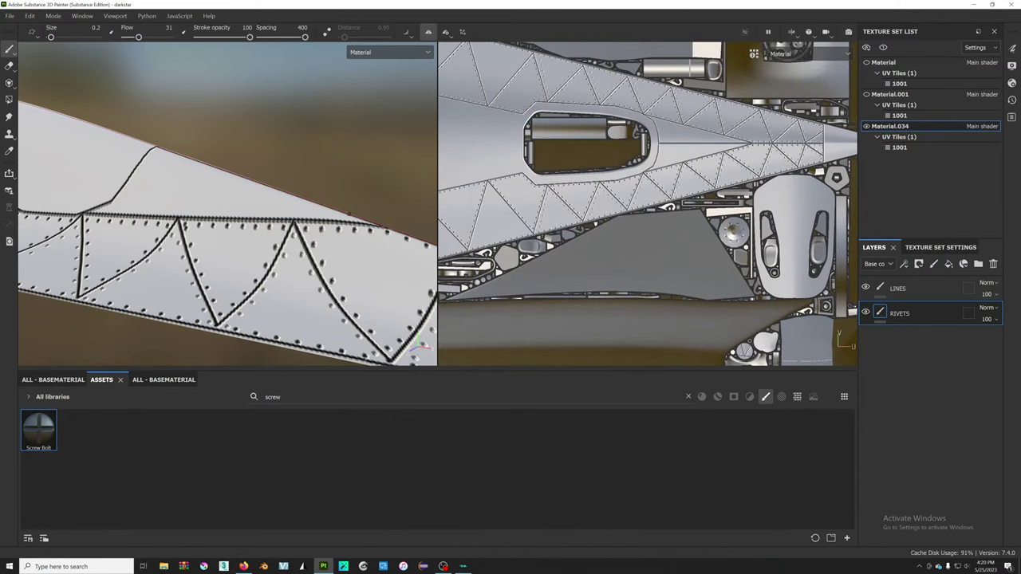
left_click_drag(159, 200, 226, 151, "alt")
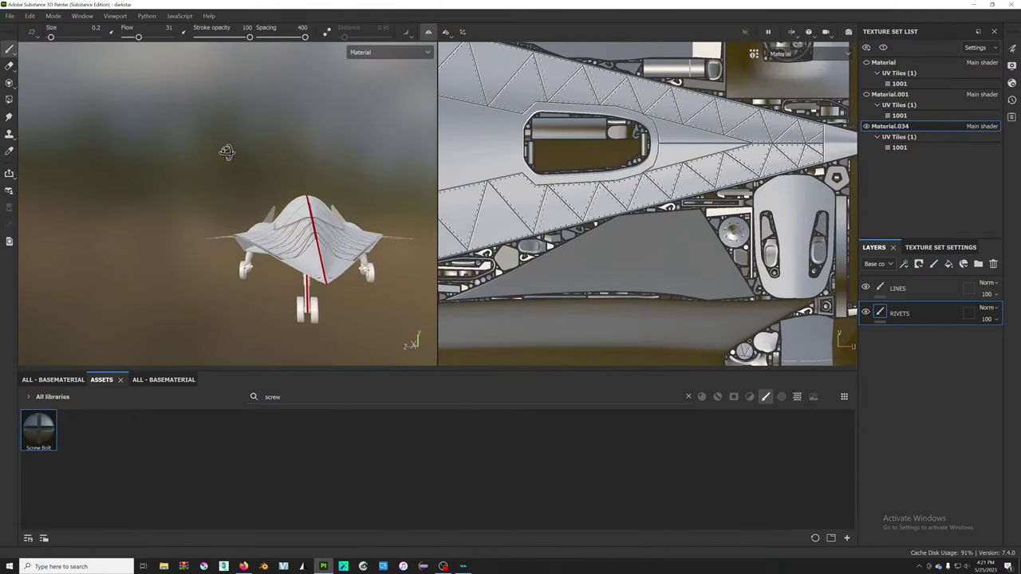
scroll(227, 152, "up", 5)
mouse_move(296, 228)
left_mouse_down("alt")
mouse_move(399, 199)
mouse_move(292, 226)
mouse_move(184, 165)
mouse_move(325, 213)
mouse_move(413, 207)
left_mouse_up("alt")
scroll(262, 203, "down", 5)
scroll(212, 174, "up", 5)
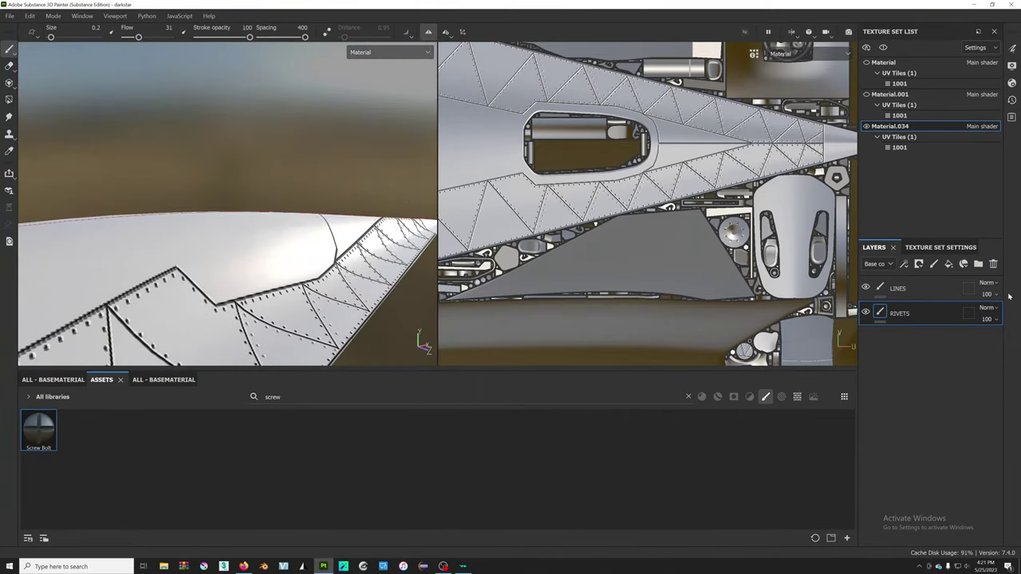
- Toggle the LINES layer's visibility off and on to compare it with the rivets alone
left_click(914, 288)
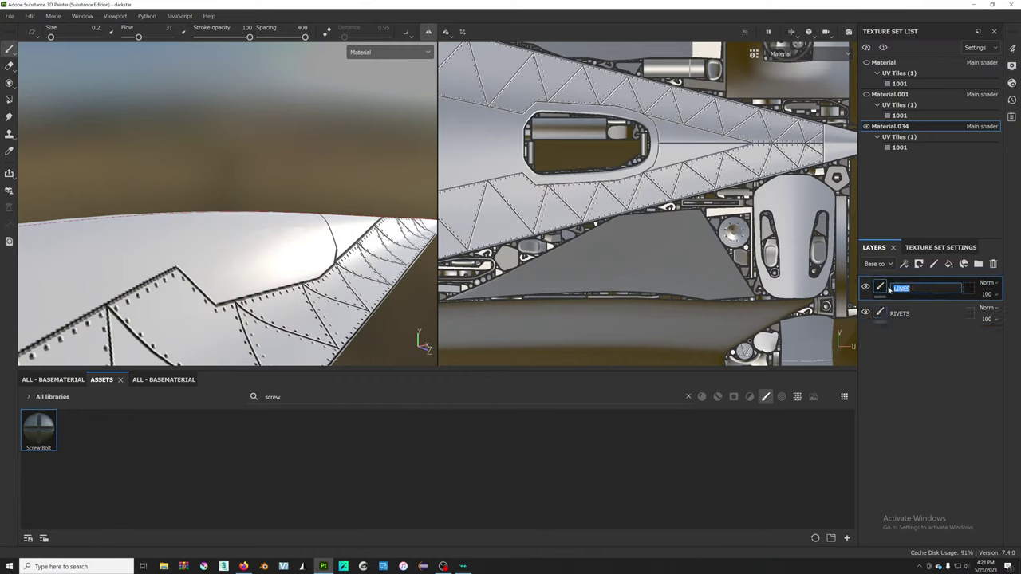
right_click(884, 289)
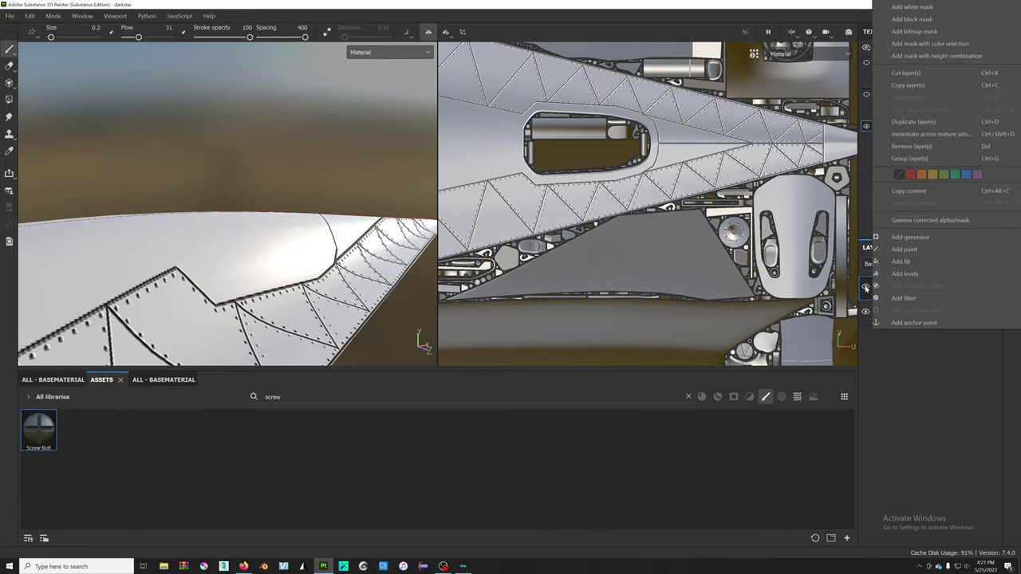
left_click(867, 288)
left_click(867, 288)
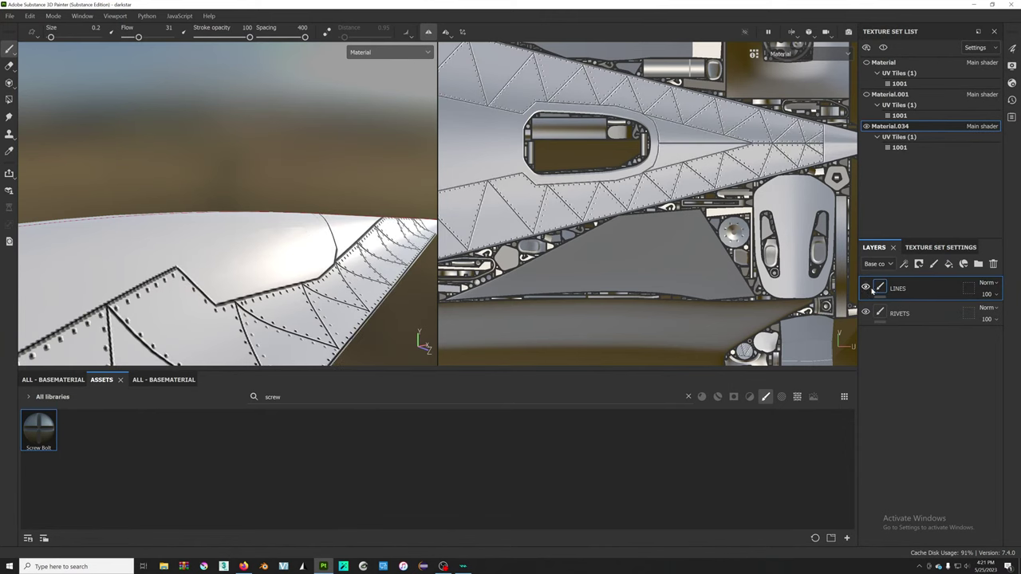
left_click(865, 288)
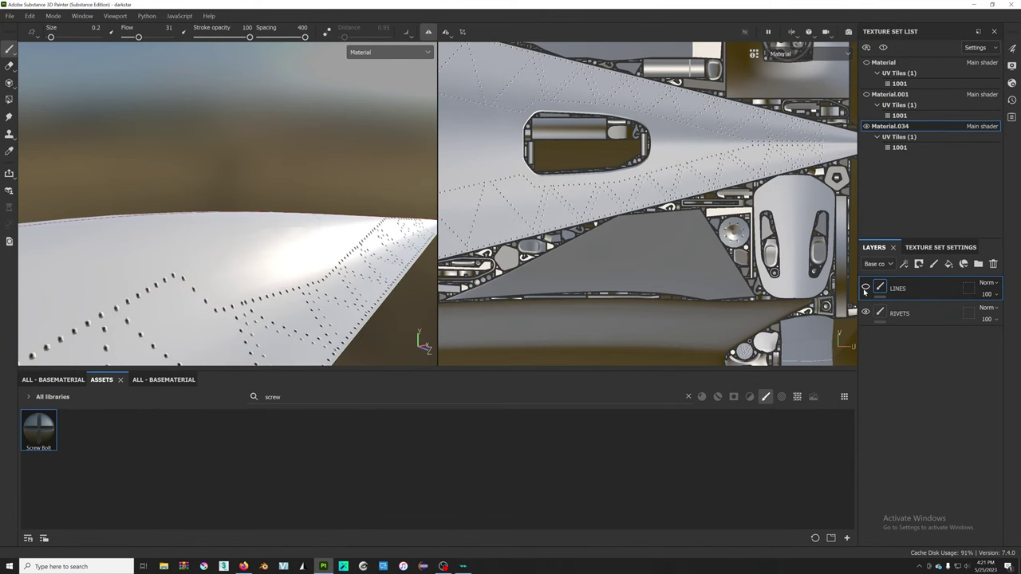
scroll(644, 232, "down", 5)
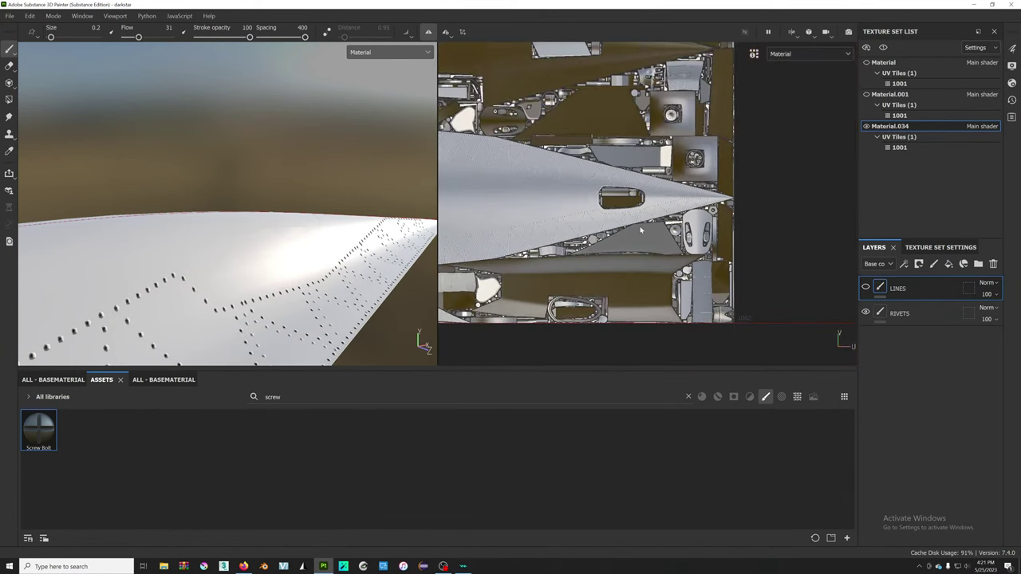
left_click(867, 288)
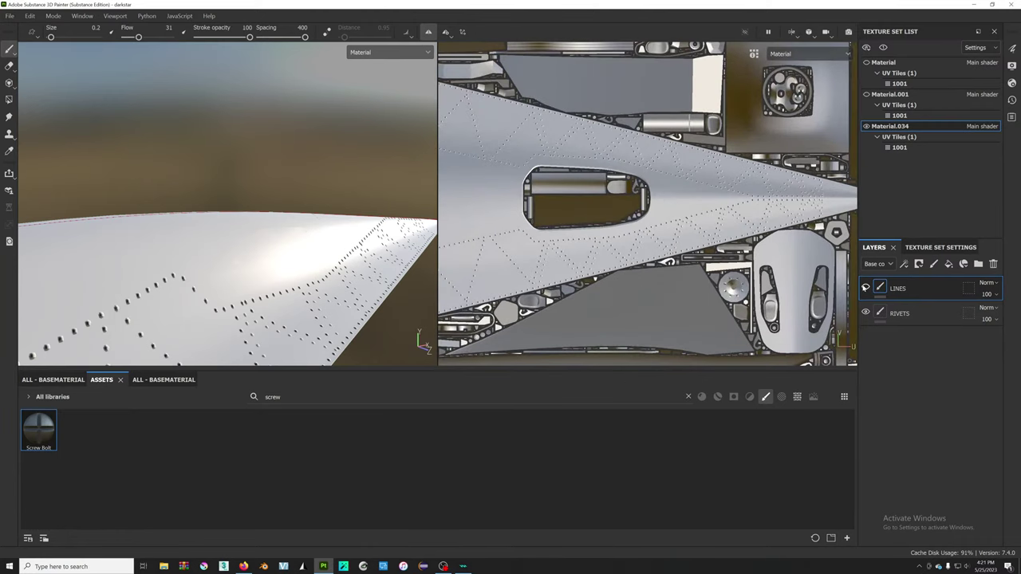
left_click(969, 289)
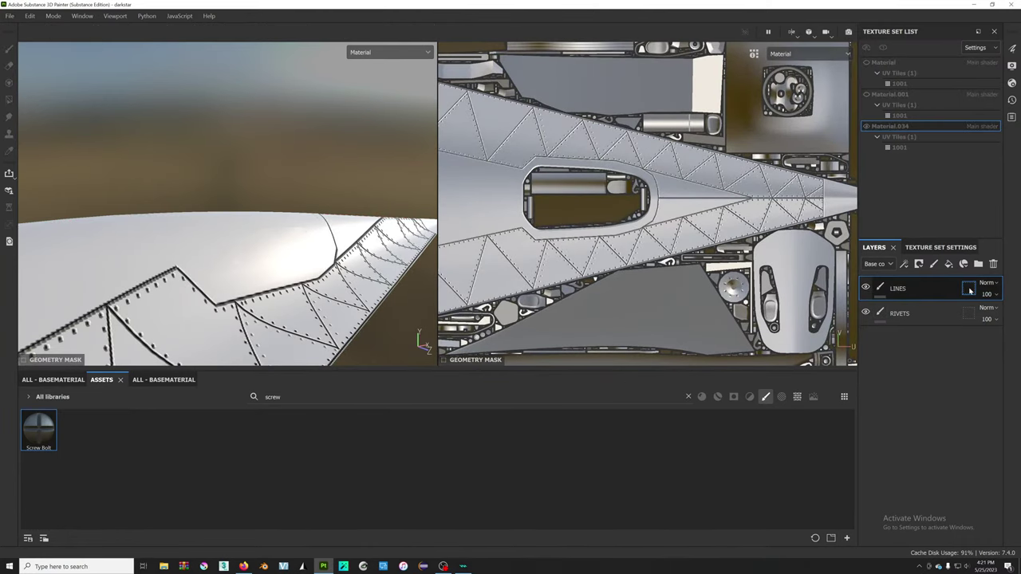
left_click(901, 289)
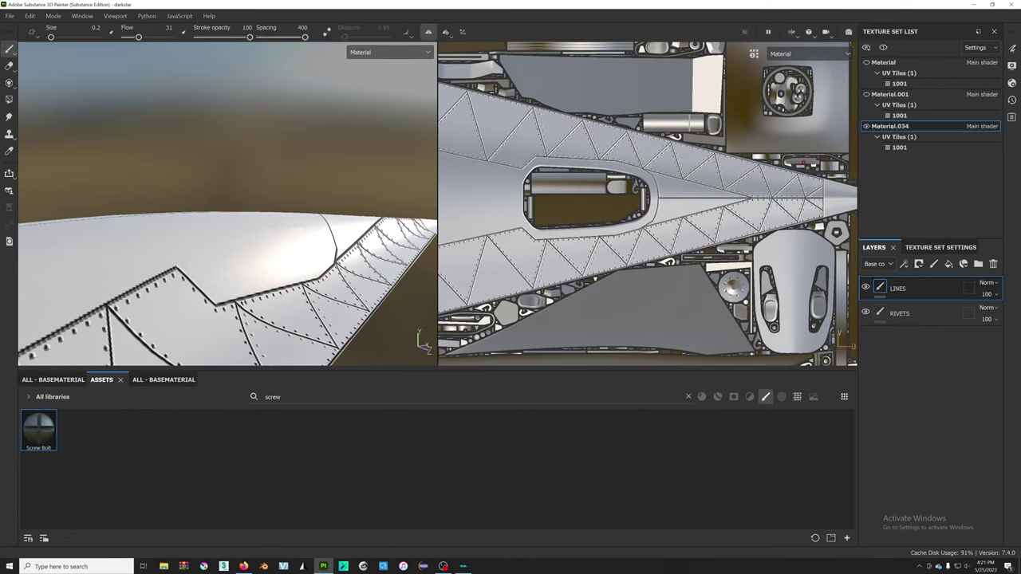
right_click(878, 300)
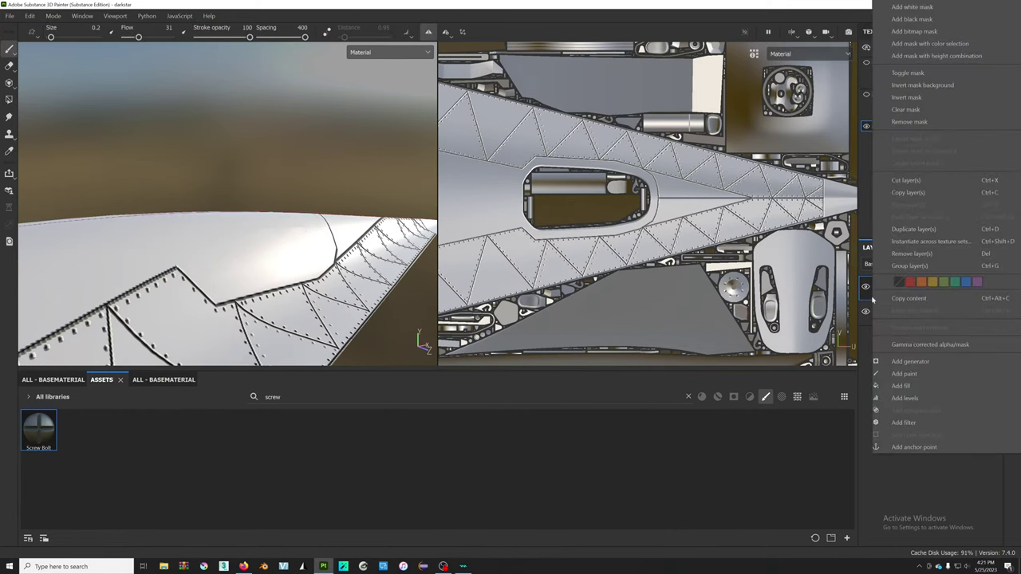
left_click(861, 375)
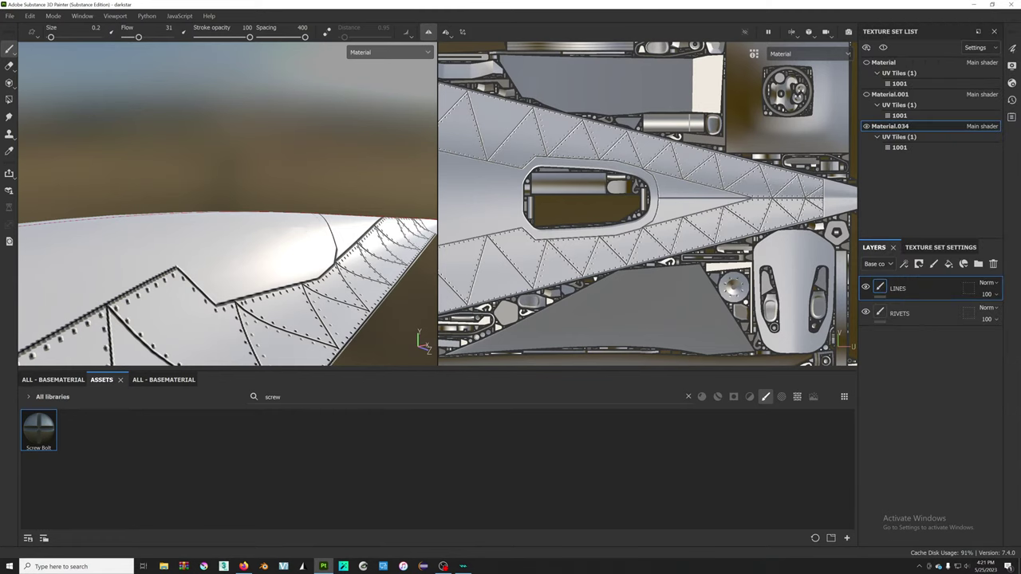
- Zoom the UV view, then hide and reshow the LINES and RIVETS layers to compare
scroll(586, 198, "down", 1)
scroll(545, 266, "up", 2)
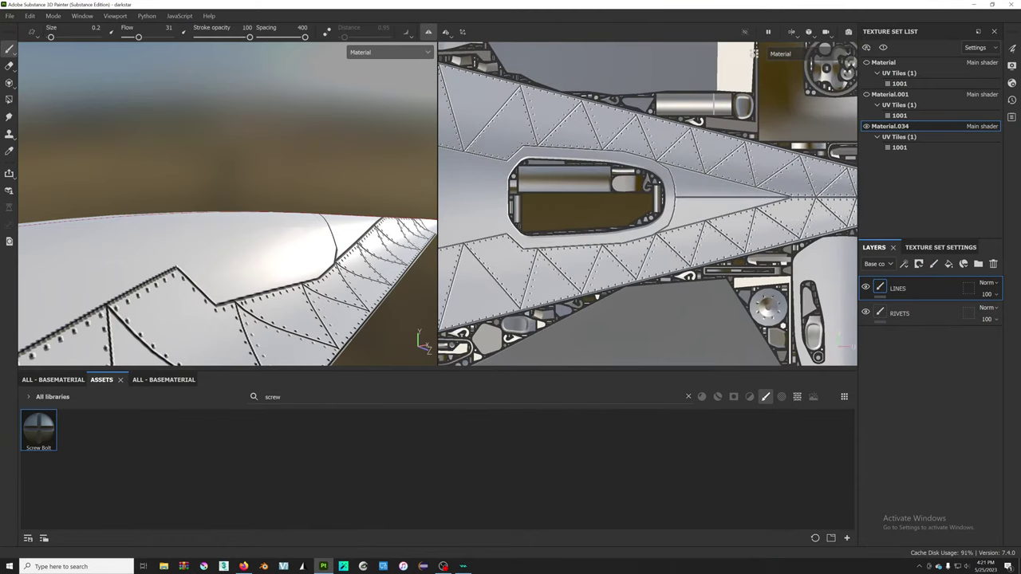
scroll(546, 266, "up", 2)
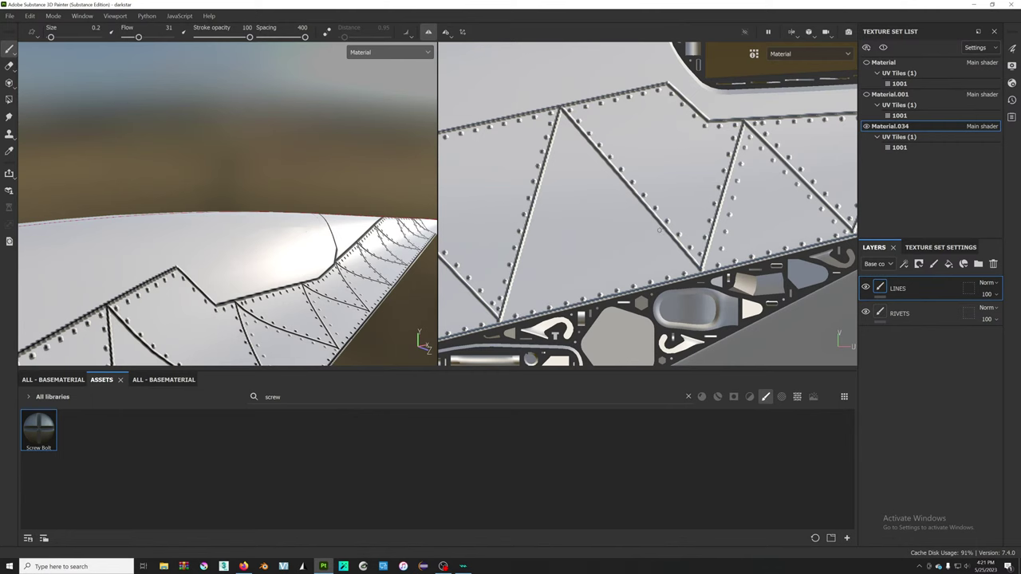
left_click(865, 288)
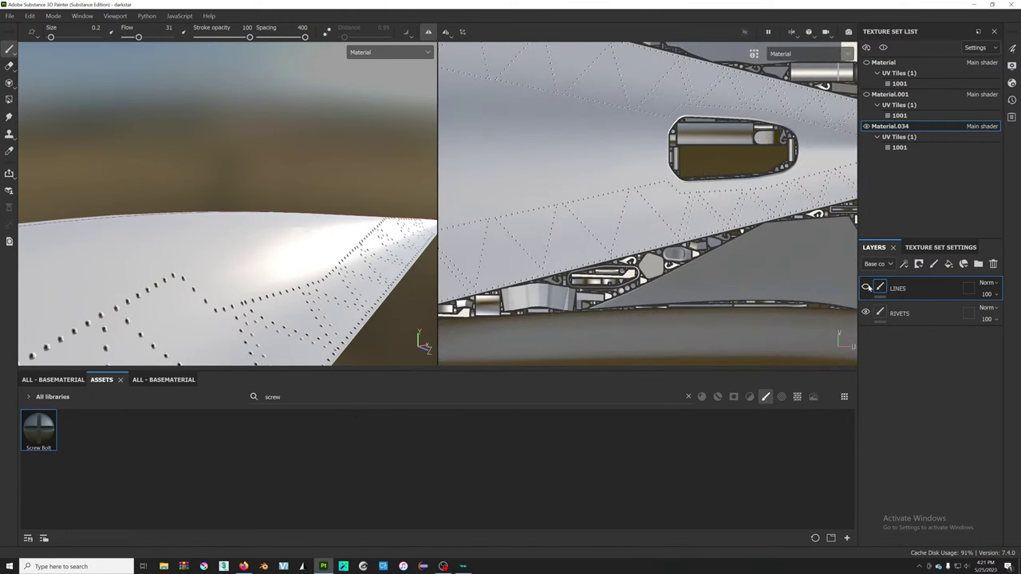
left_click(866, 287)
left_click(867, 312)
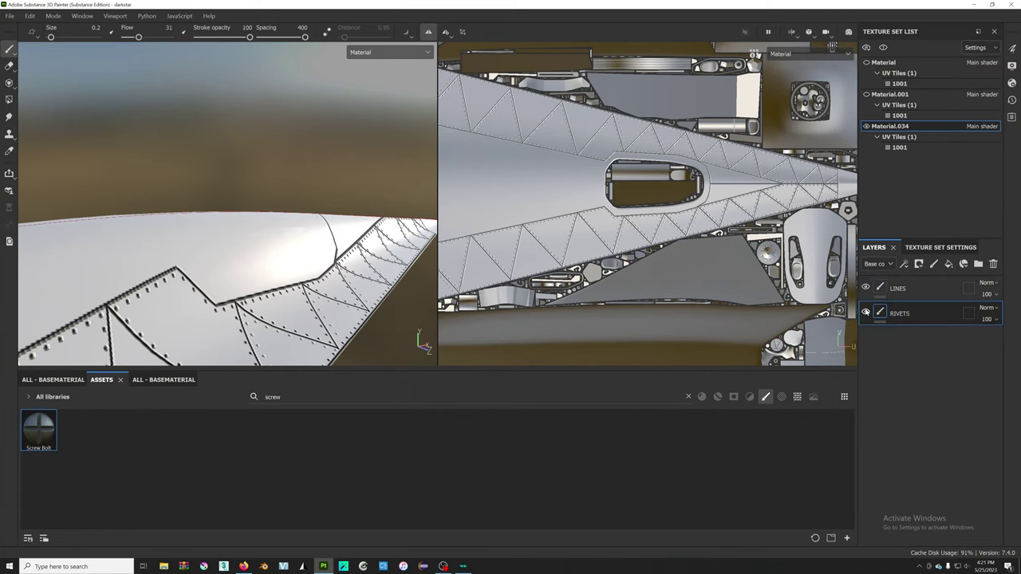
left_click(866, 312)
left_click(866, 312)
scroll(591, 215, "up", 3)
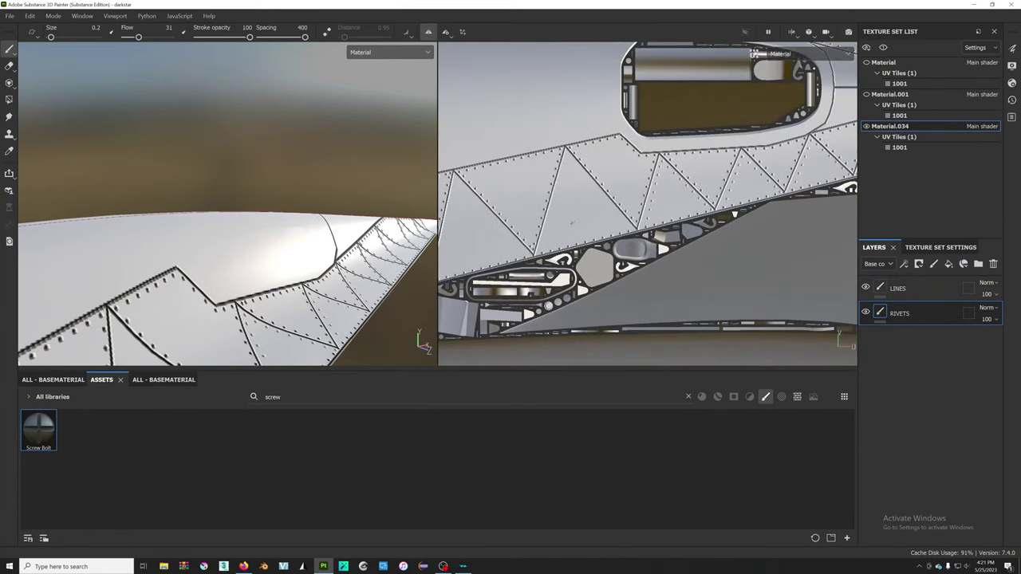
- Undo the stray scattered rivet stroke painted on the panel
scroll(591, 215, "up", 3)
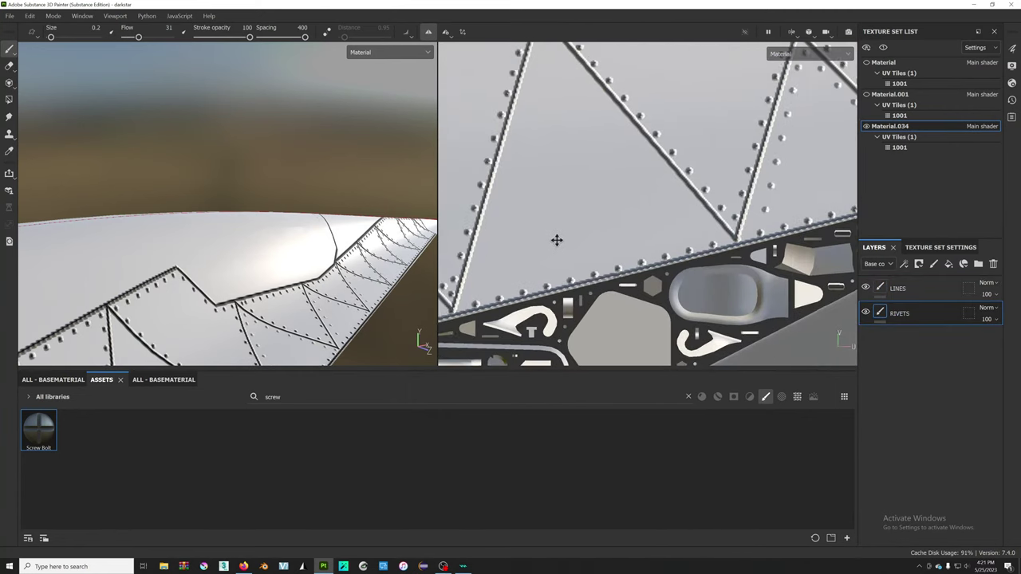
scroll(556, 237, "up", 2)
mouse_move(541, 128)
left_mouse_down()
mouse_move(629, 236)
mouse_move(662, 85)
left_mouse_up()
key("ctrl+z")
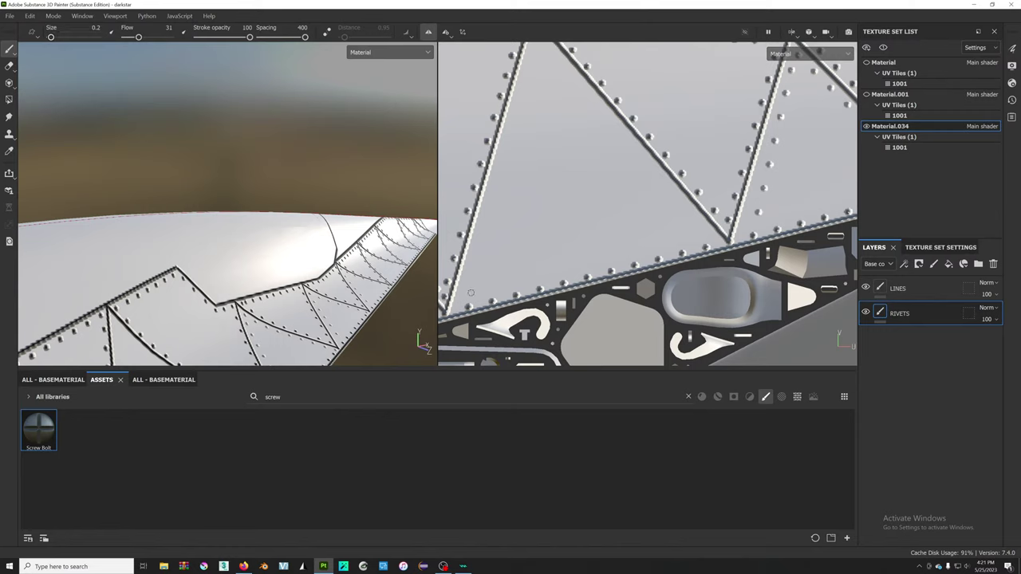
- Paint a straight rivet row along a diagonal fuselage seam
left_click(465, 308)
scroll(545, 83, "down", 2)
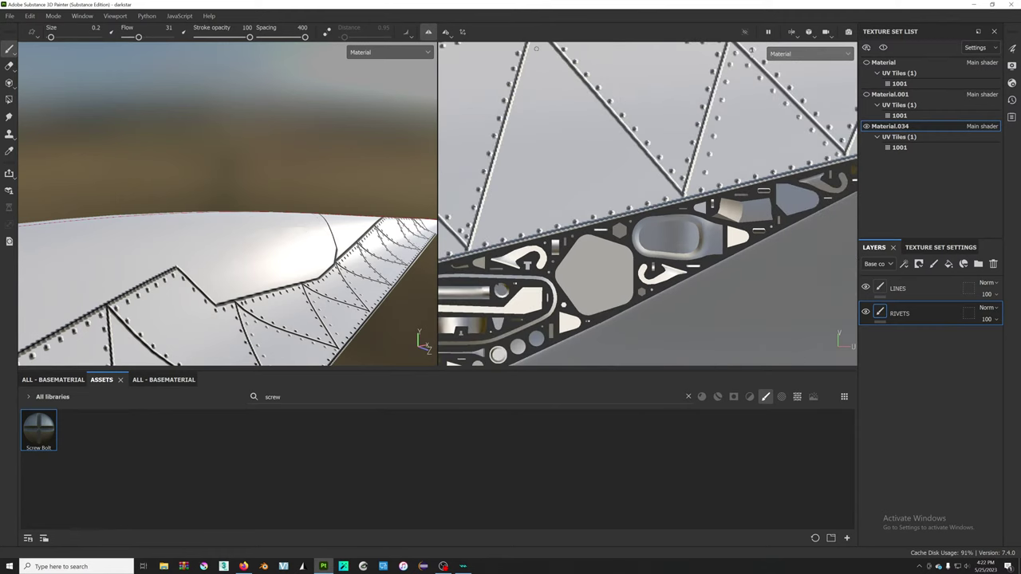
middle_click_drag(537, 52, 545, 87)
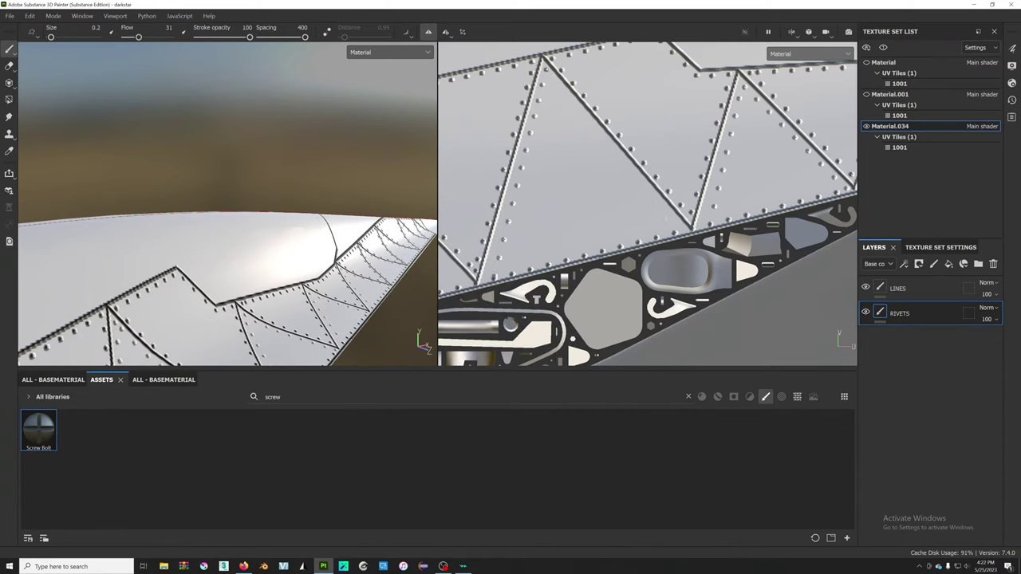
middle_click_drag(534, 123, 572, 168)
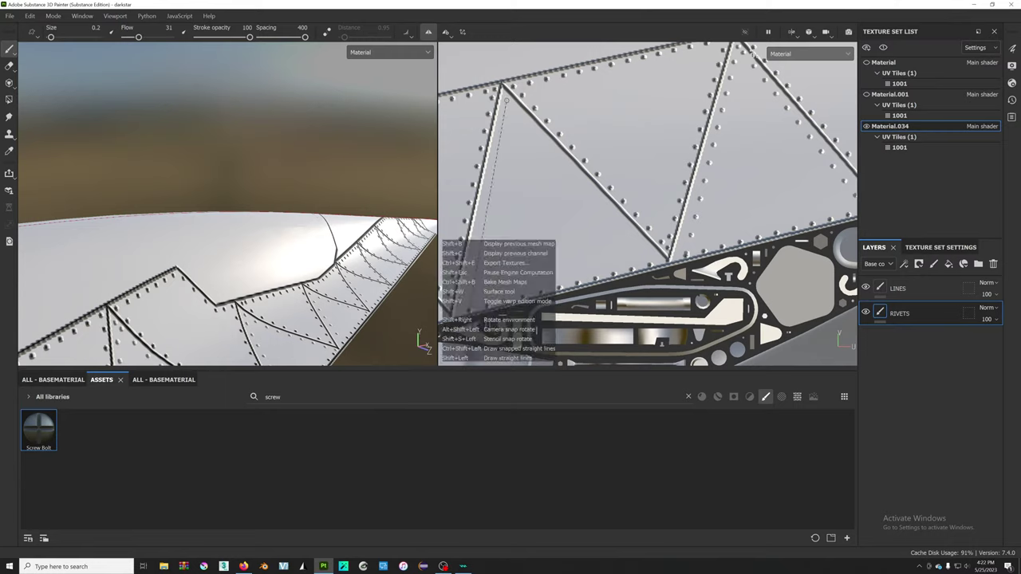
left_click(651, 256, "shift")
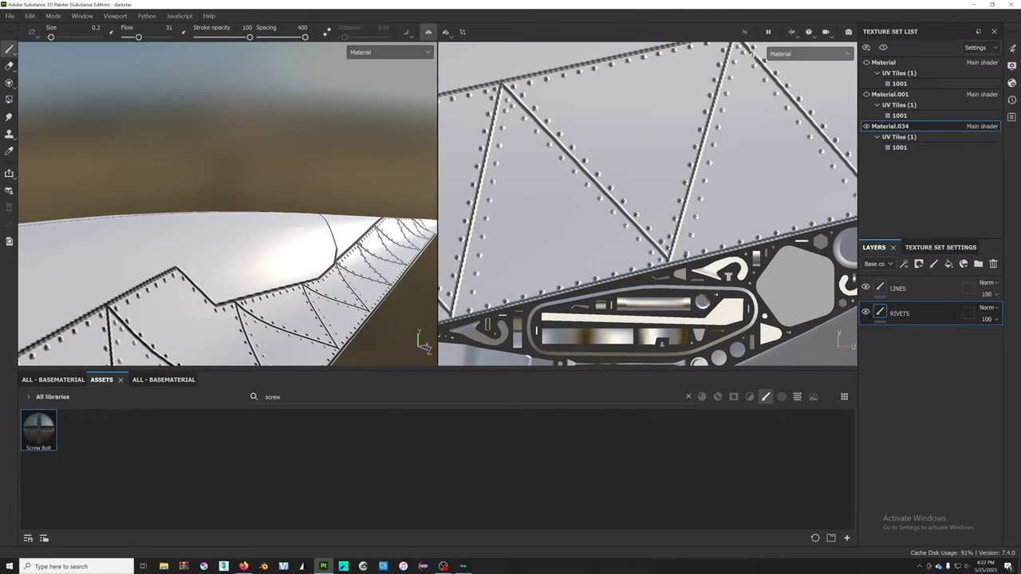
- Paint another straight rivet line along a second diagonal seam
scroll(679, 176, "up", 2)
scroll(679, 175, "up", 2)
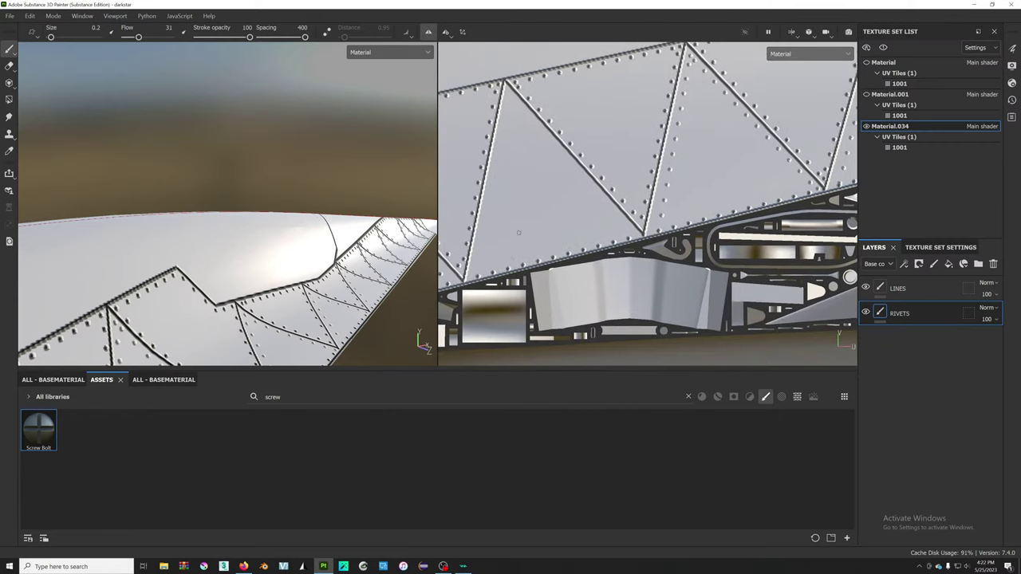
scroll(559, 239, "up", 2)
scroll(473, 276, "up", 1)
scroll(501, 301, "up", 1)
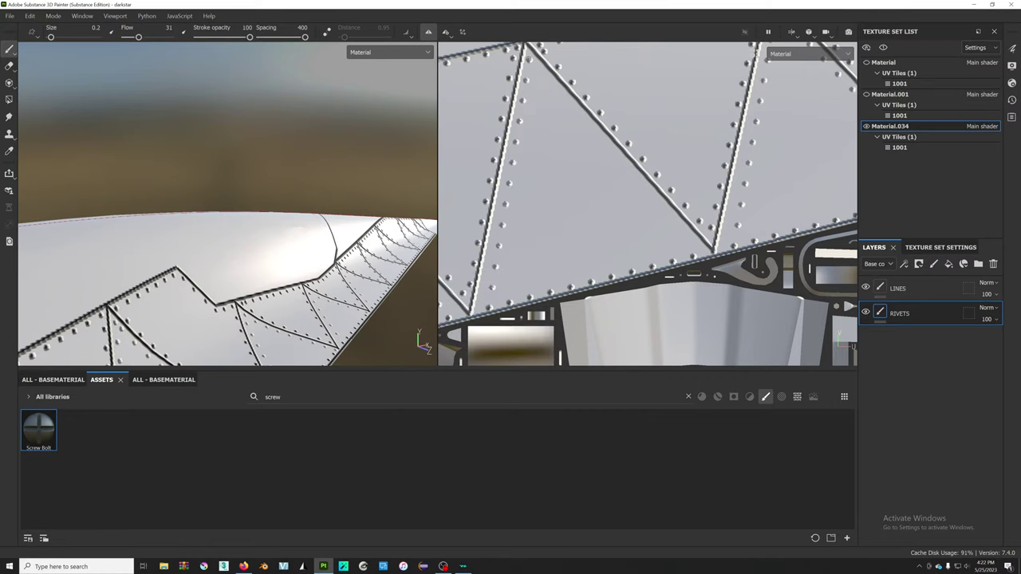
left_click(702, 252, "shift")
scroll(559, 160, "down", 1)
middle_click_drag(555, 175, 569, 174)
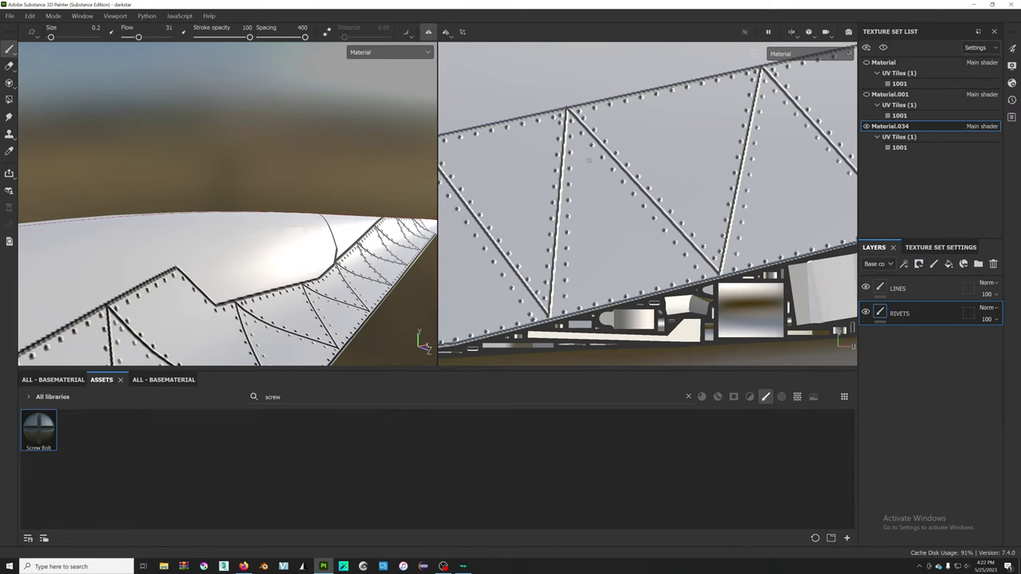
- Orbit the viewport to inspect the fuselage panels at an angle
scroll(645, 217, "down", 5)
scroll(677, 251, "up", 2)
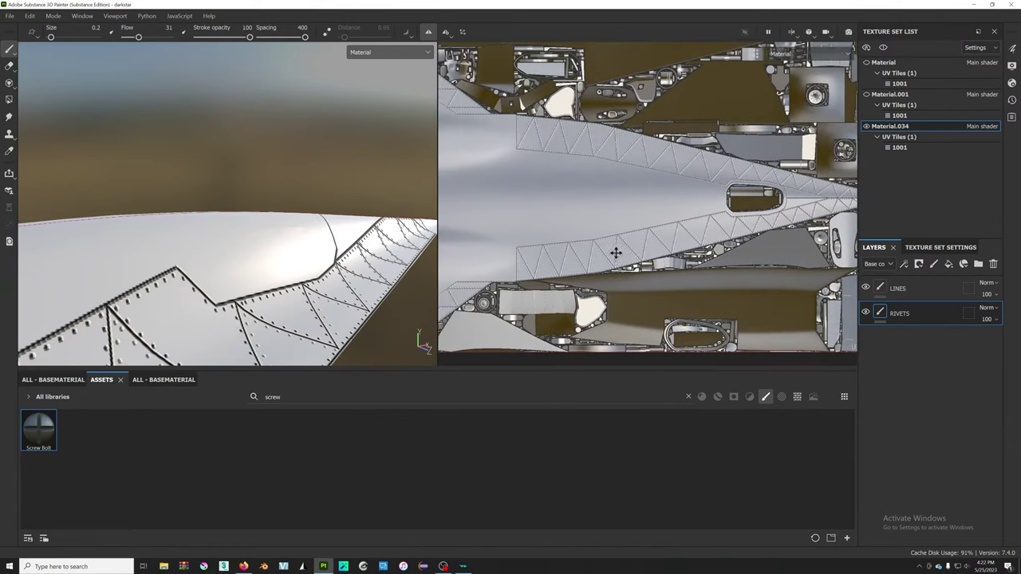
mouse_move(239, 263)
left_mouse_down("alt")
mouse_move(324, 264)
mouse_move(327, 164)
left_mouse_up("alt")
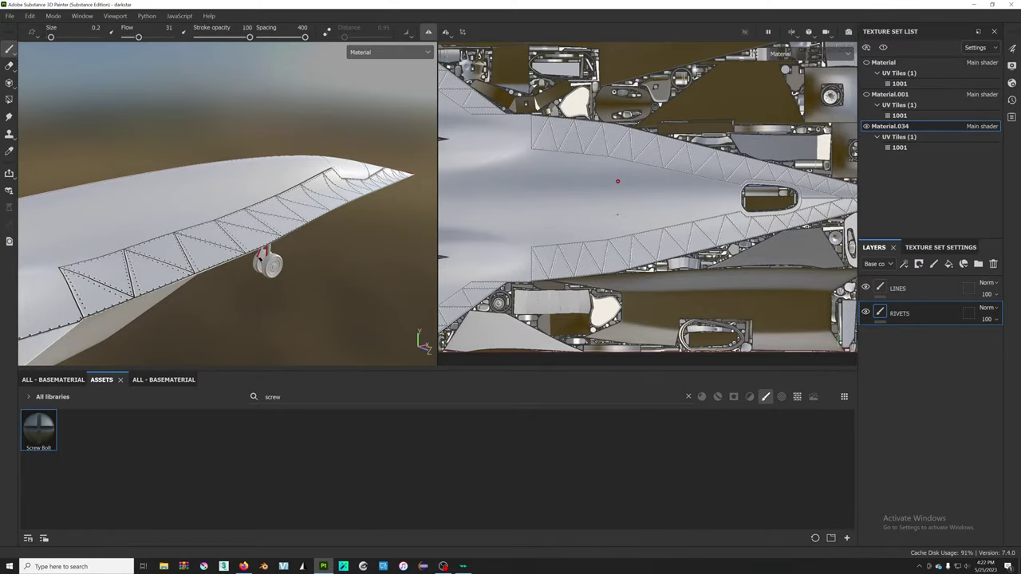
mouse_move(617, 181)
left_mouse_down("alt")
mouse_move(698, 173)
mouse_move(645, 245)
mouse_move(554, 258)
mouse_move(655, 45)
left_mouse_up("alt")
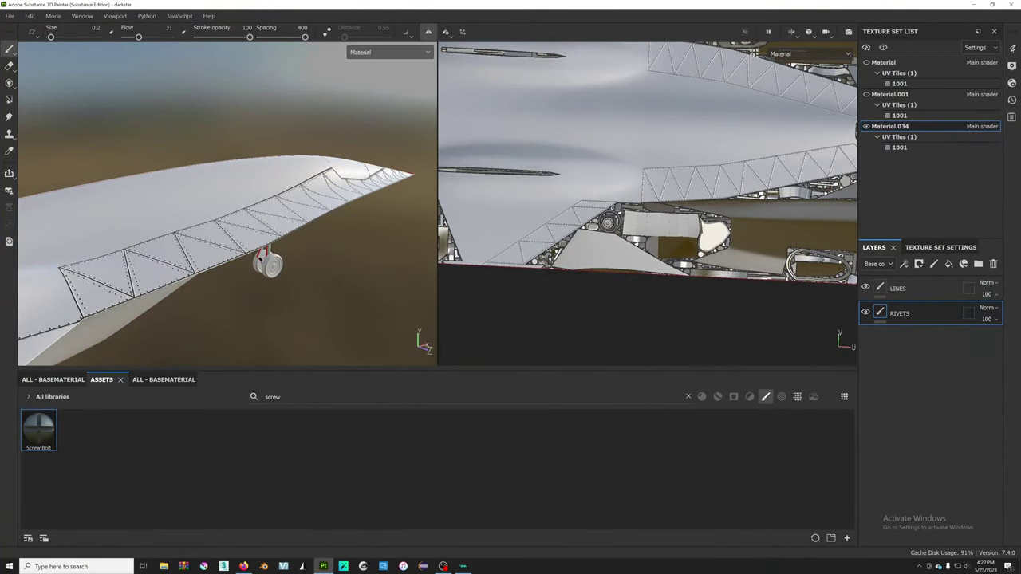
left_click_drag(751, 54, 754, 53, "alt")
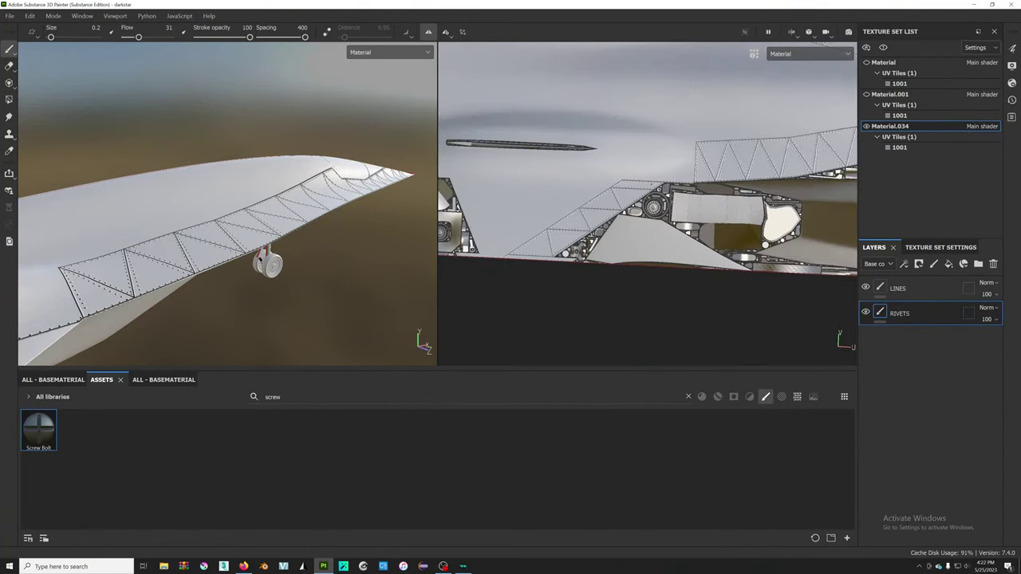
- Switch to the Firefox aircraft reference photo
key("alt+Tab")
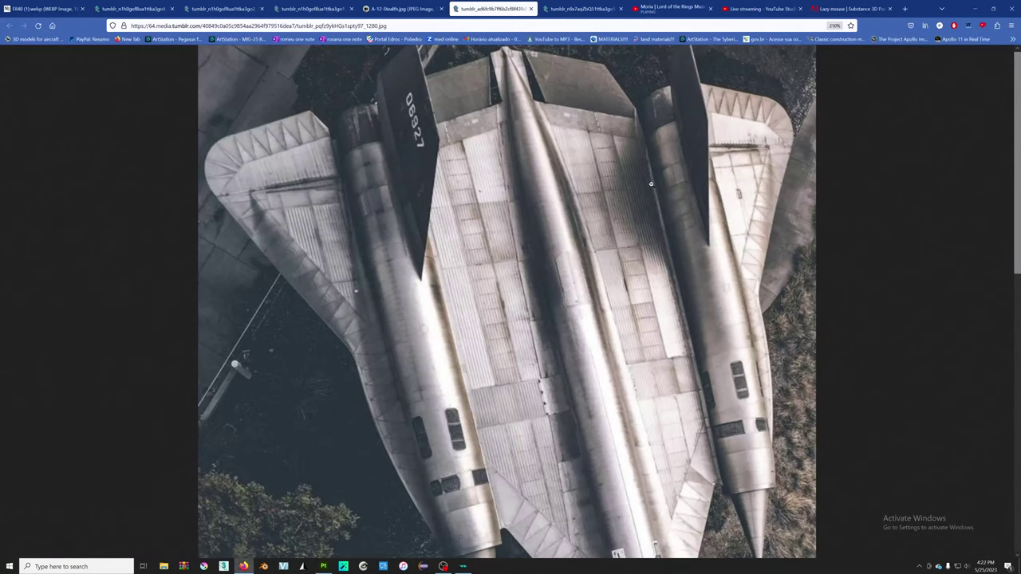
key("alt+Tab")
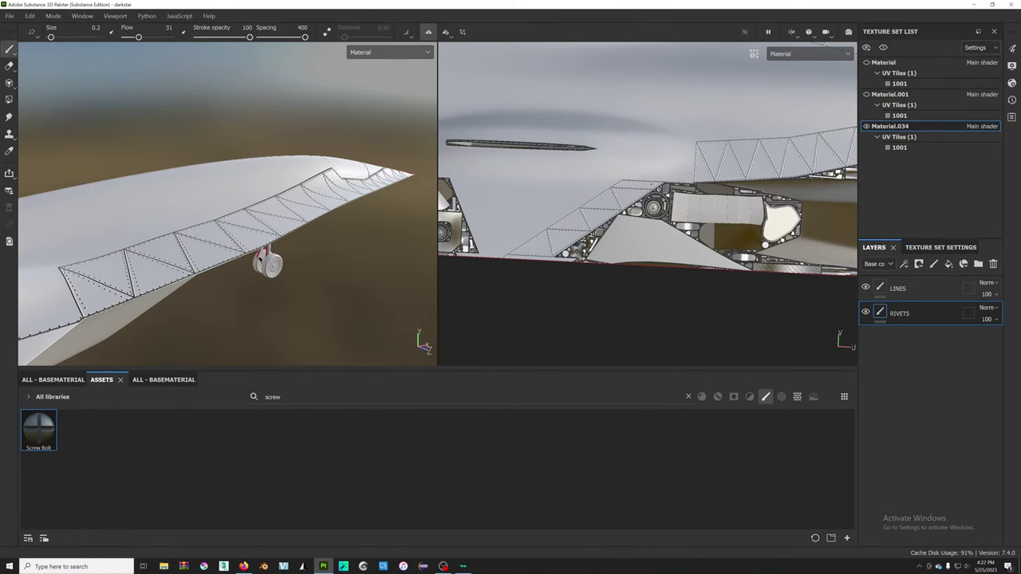
key("alt+Tab")
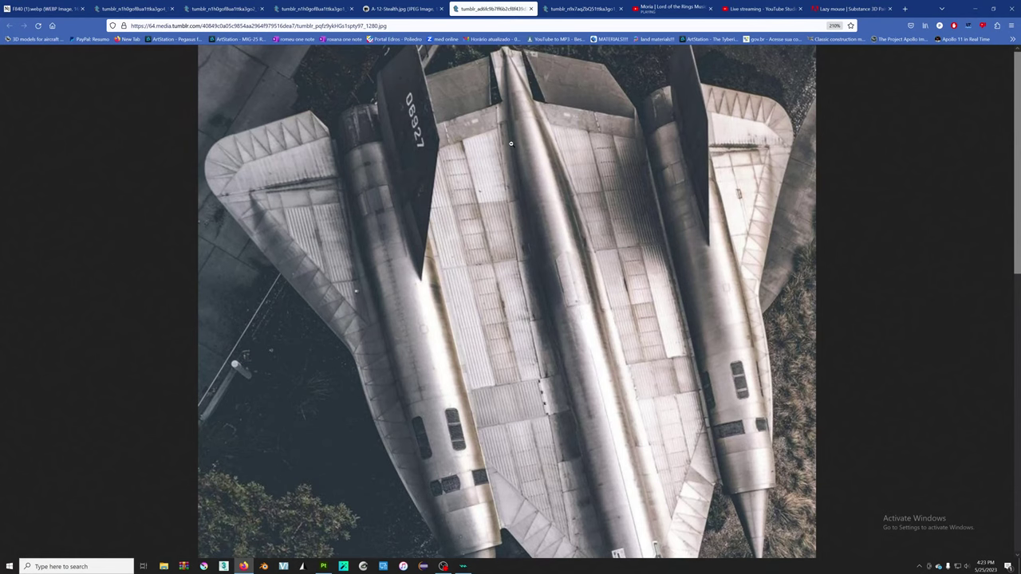
- Return from the reference photo to the Substance 3D Painter wing project
key("alt+Tab")
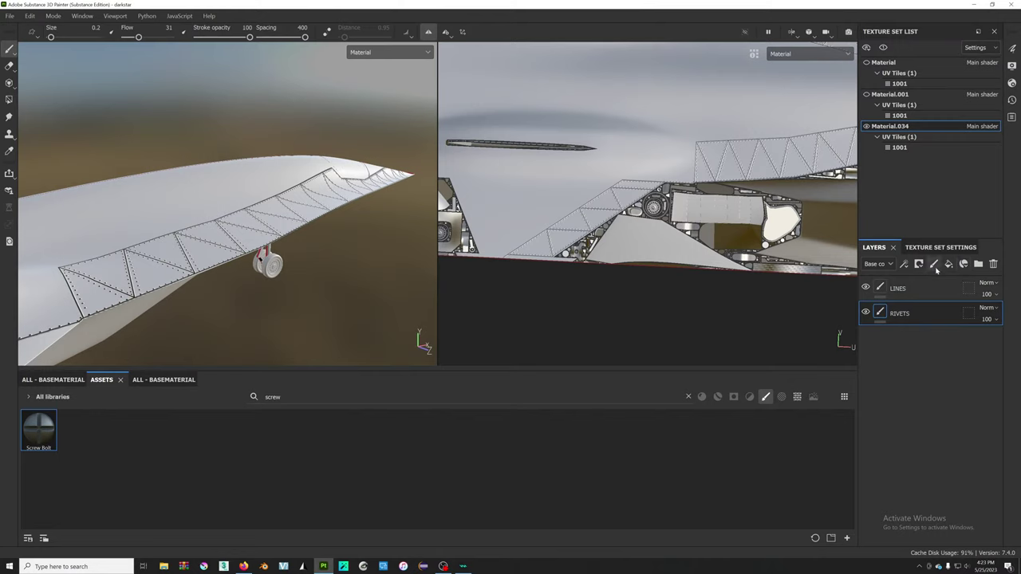
- Add a paint layer named 'LINES DEFINITVE' at the top of the stack
left_click(934, 268)
left_click_drag(929, 313, 932, 285)
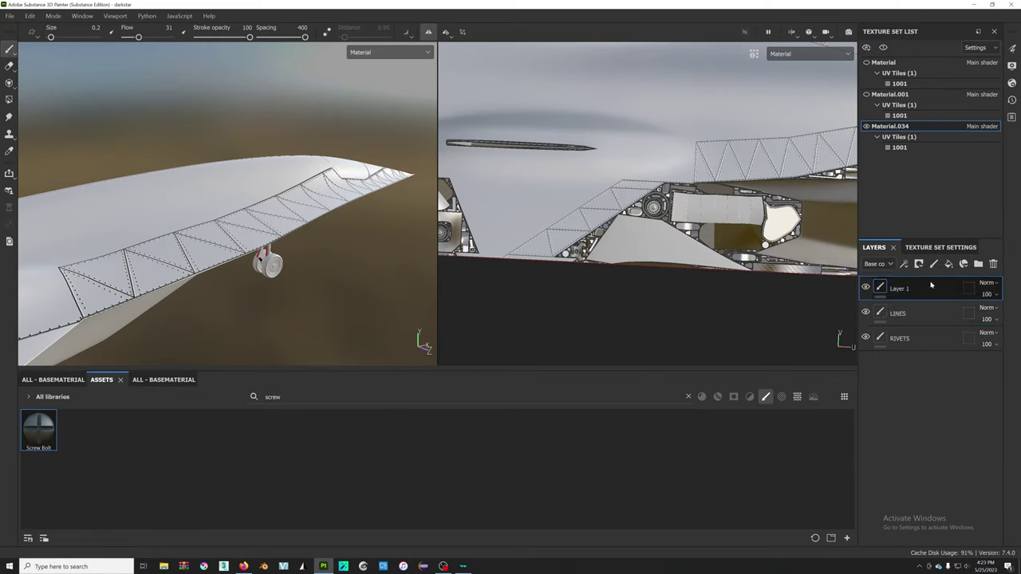
double_click(932, 285)
type("LINES ")
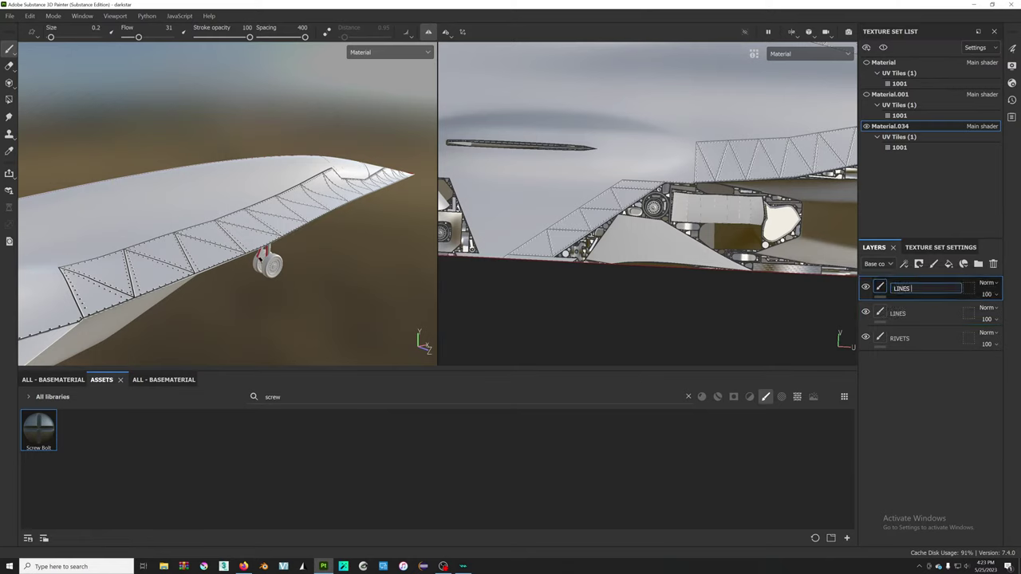
type("DEFINITVE")
key("Return")
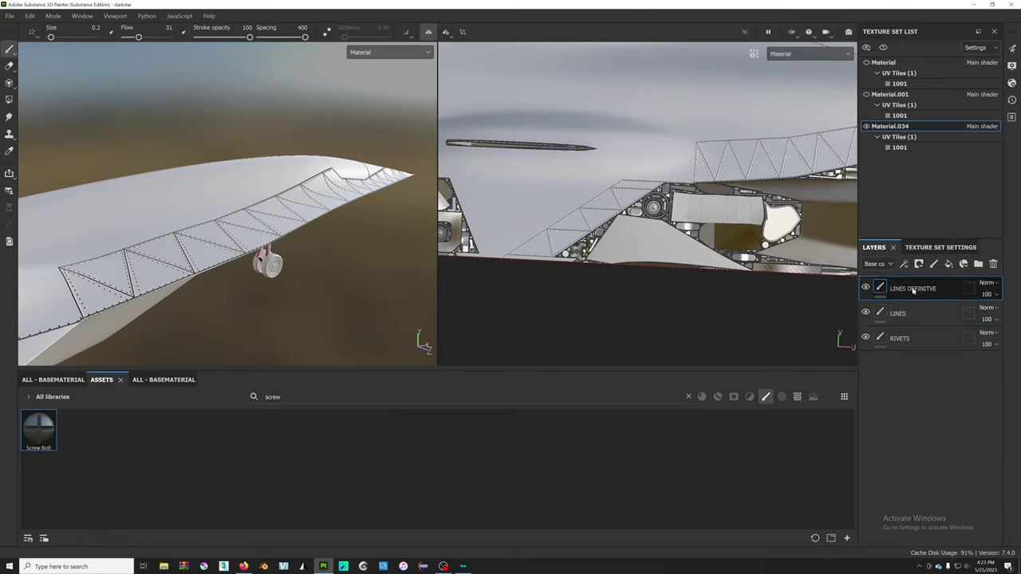
- Toggle the LINES layer's visibility to compare, leaving it visible
scroll(648, 209, "up", 2)
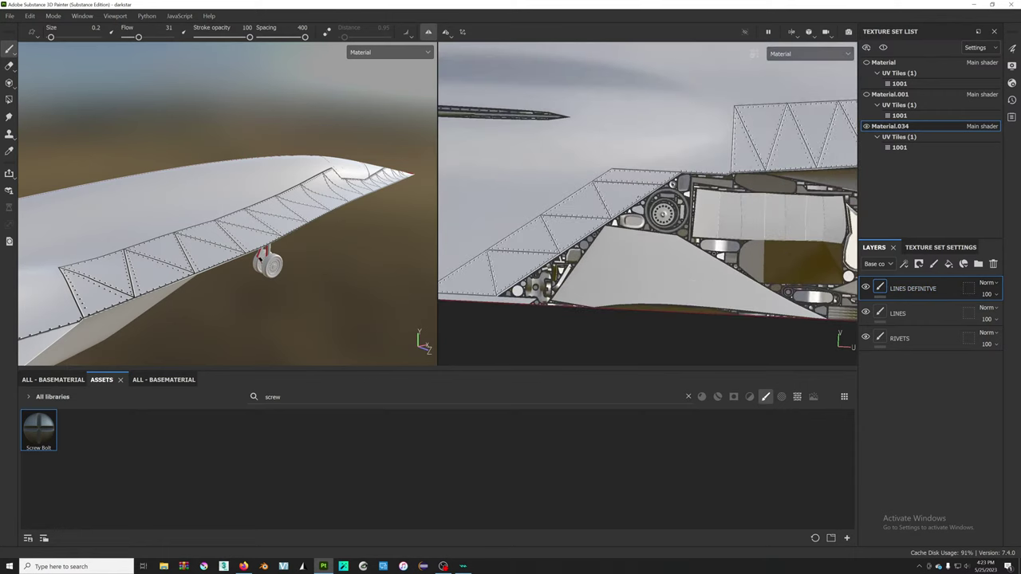
scroll(648, 209, "up", 1)
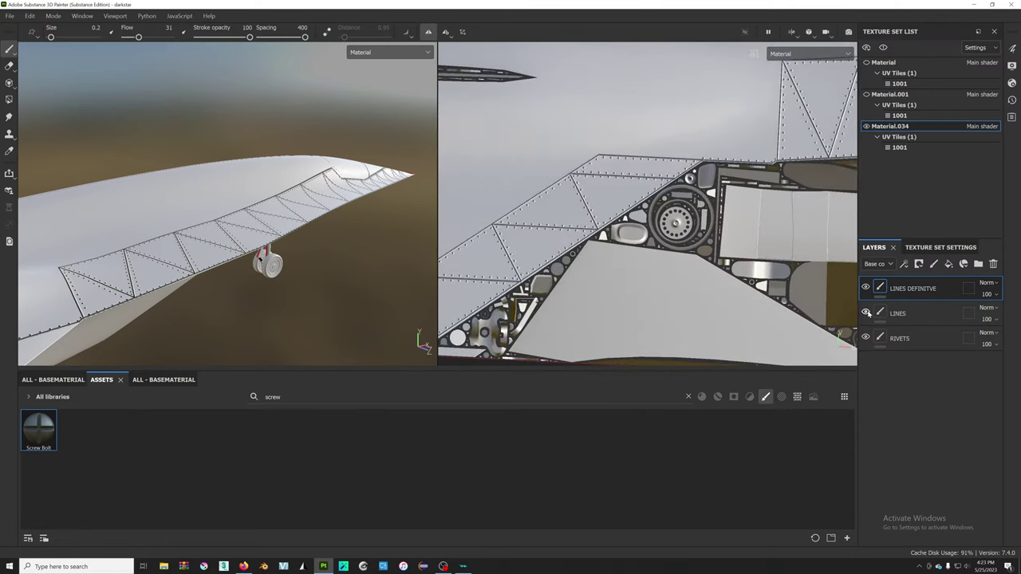
left_click(866, 313)
left_click(866, 312)
left_click(866, 313)
left_click(866, 313)
left_click(867, 313)
left_click(867, 313)
left_click(867, 313)
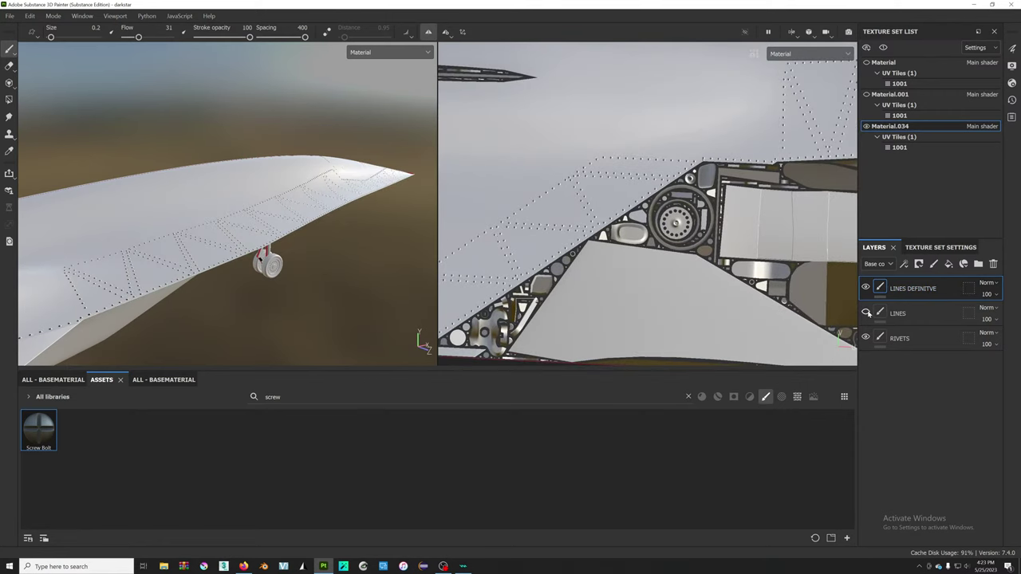
left_click(866, 313)
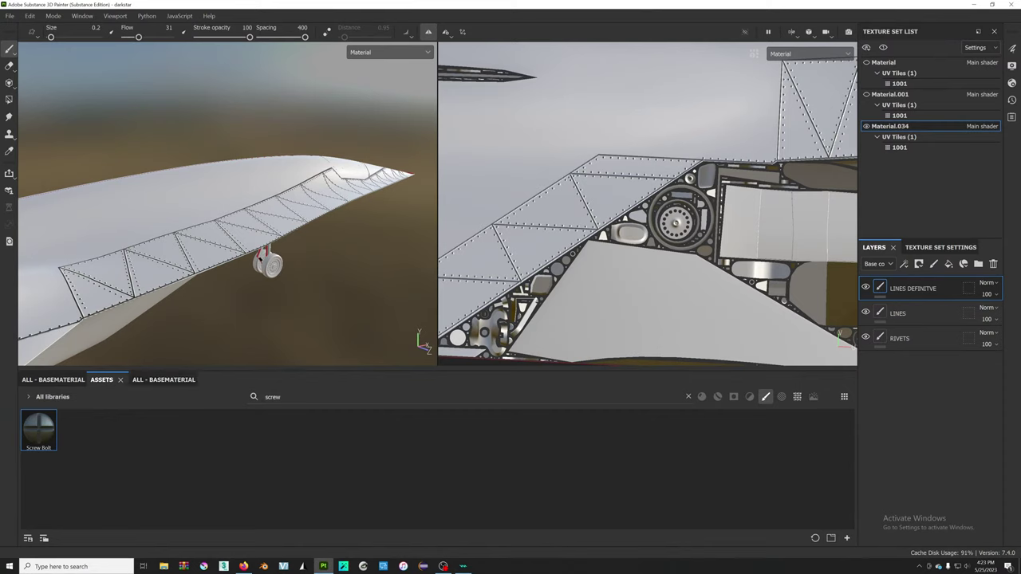
- Replace the screw asset search with 'brush' to list brush presets
left_click_drag(276, 397, 335, 388)
type("w")
key("ctrl+a")
type("brush")
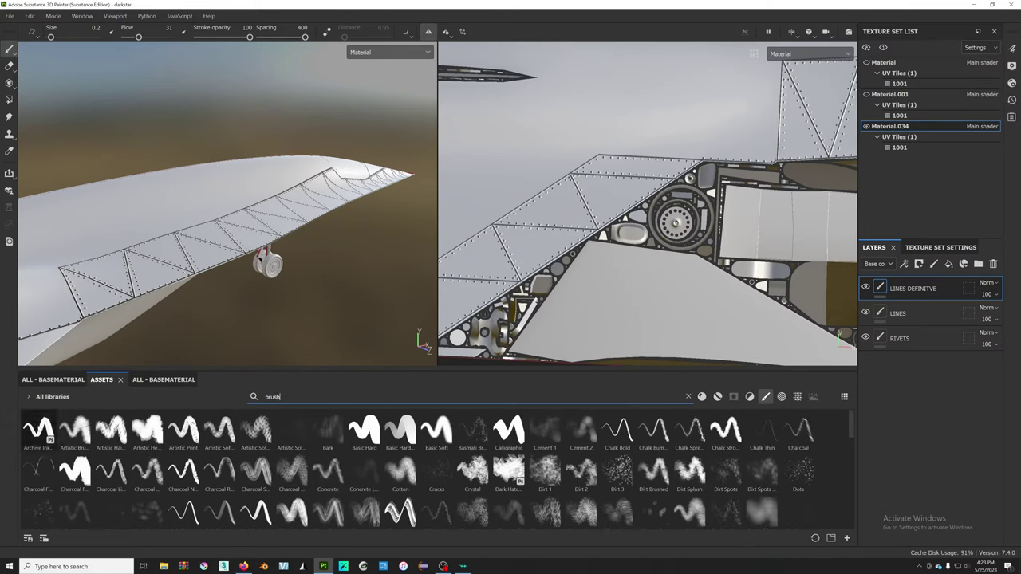
- Try the Archive Ink brush at size 0.1 with test strokes, then undo them
left_click(37, 430)
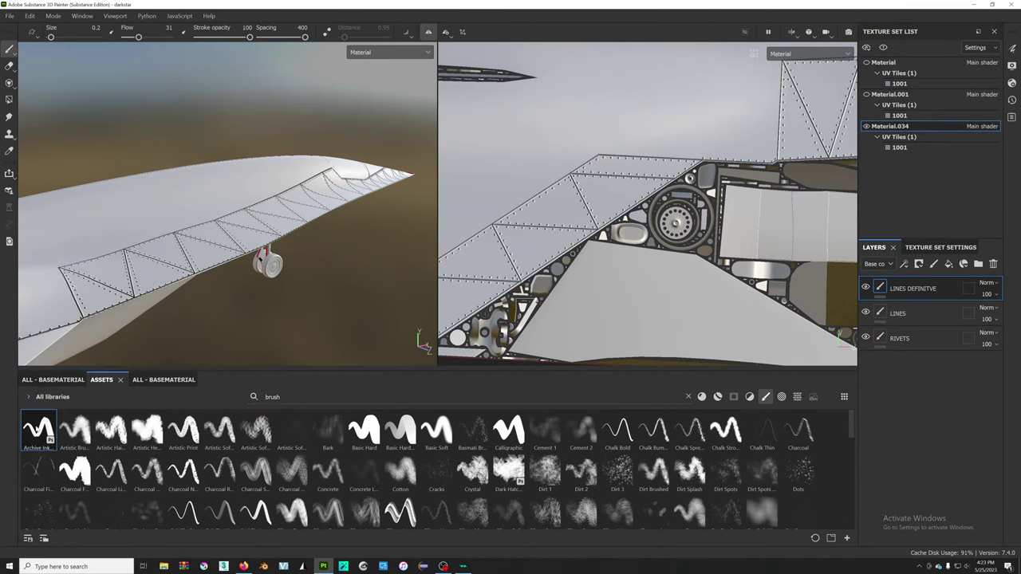
scroll(505, 238, "up", 3)
scroll(505, 238, "up", 3)
double_click(94, 28)
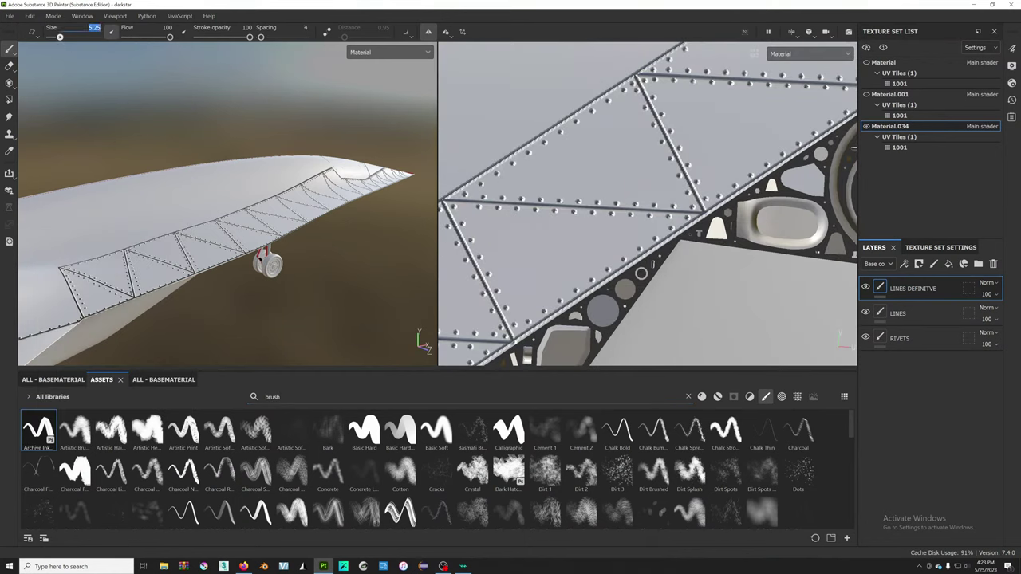
type("0.1")
key("Return")
left_click_drag(490, 128, 643, 138)
left_click_drag(592, 159, 724, 177)
scroll(707, 173, "up", 3)
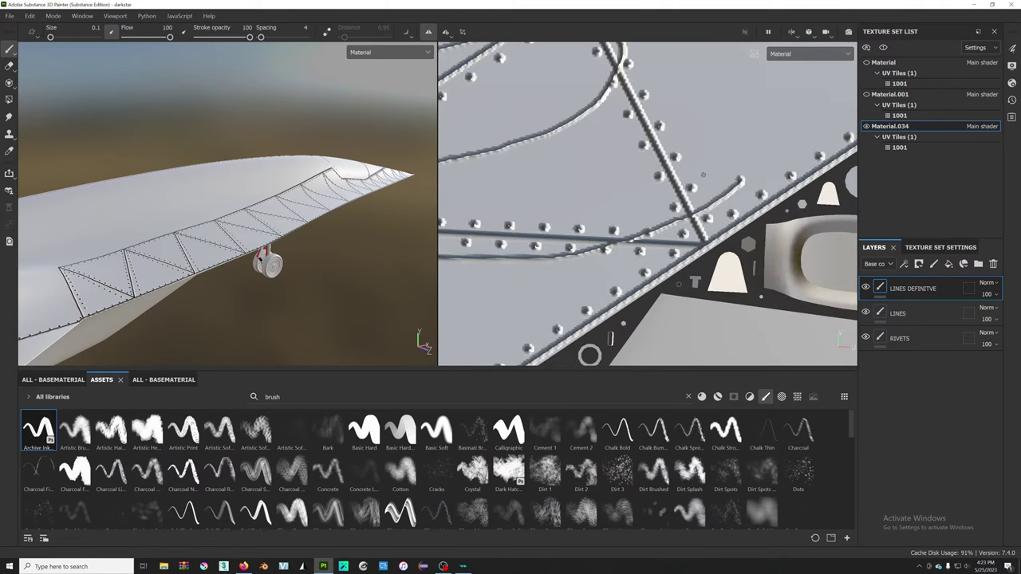
scroll(663, 206, "down", 2)
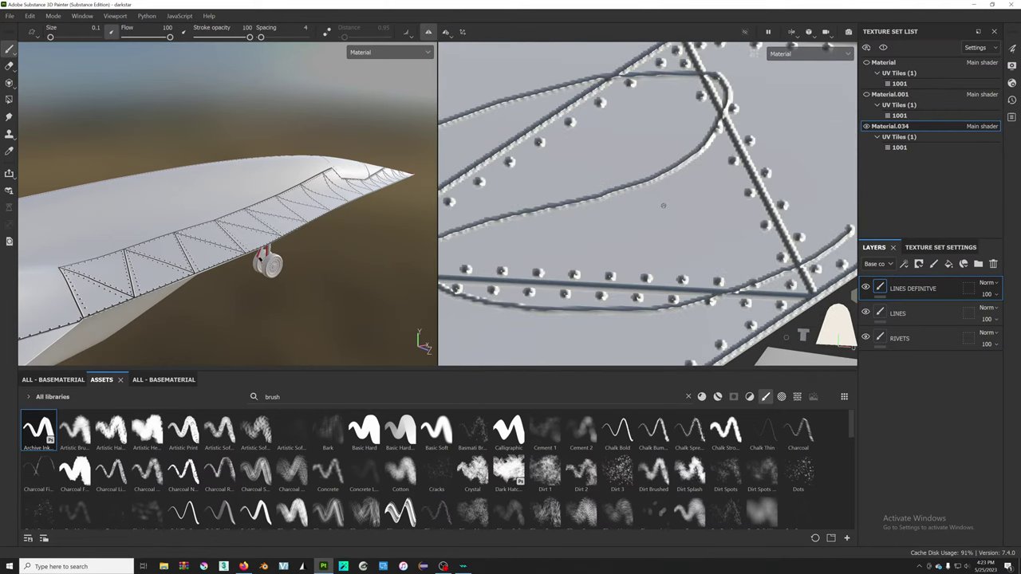
key("ctrl+z")
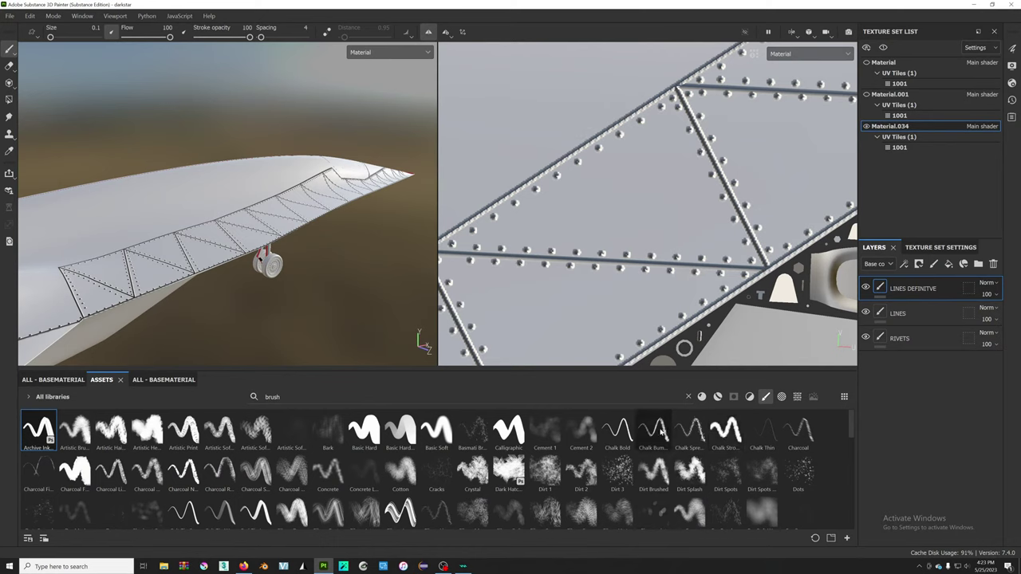
- Test the Chalk Bold brush at size 0.1 and undo the chalk loops
left_click(617, 431)
left_click_drag(582, 239, 607, 88)
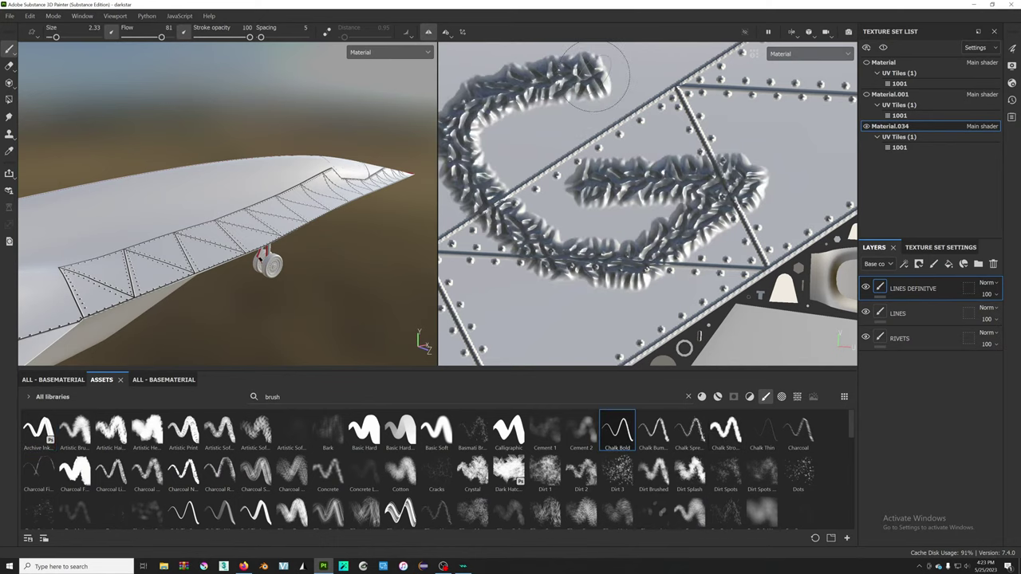
key("ctrl+z")
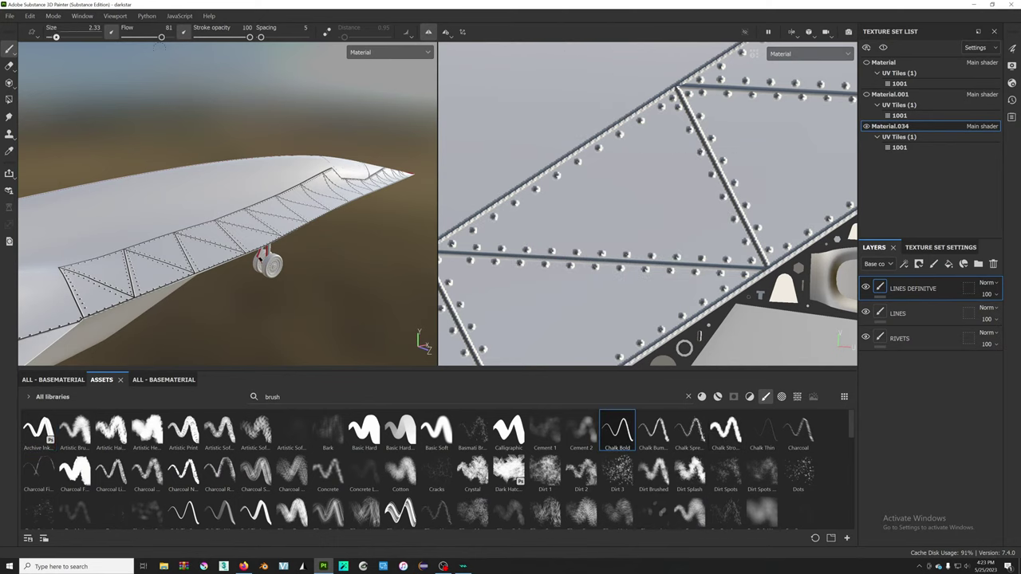
double_click(93, 28)
type("0.1")
key("Return")
mouse_move(643, 194)
left_mouse_down()
mouse_move(686, 128)
mouse_move(718, 112)
mouse_move(591, 116)
mouse_move(697, 259)
left_mouse_up()
scroll(648, 204, "up", 3)
key("ctrl+z")
- Set the Chalk Bold brush size to 0.05
left_click_drag(648, 204, 702, 239, "alt")
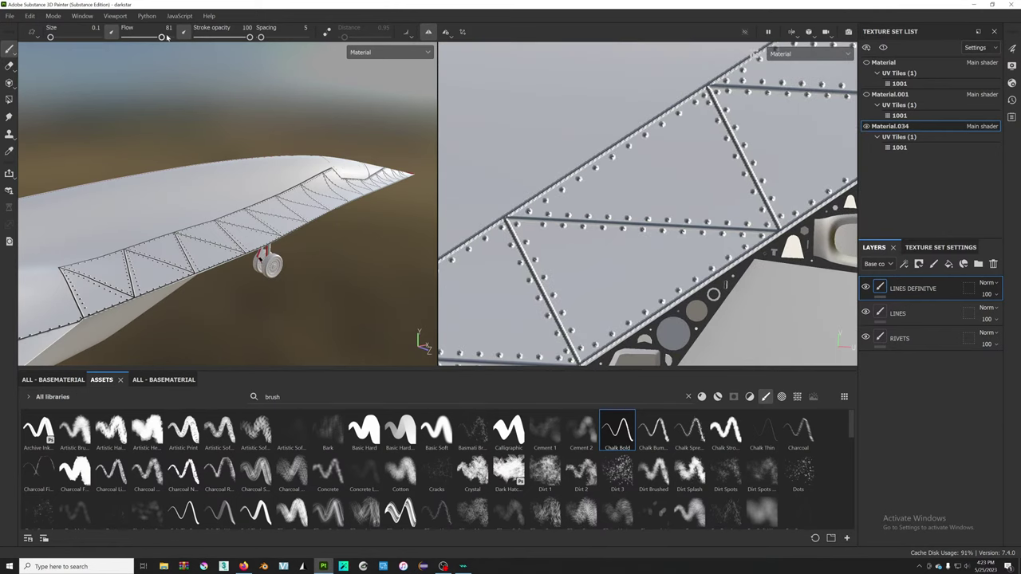
left_click(95, 28)
type("05")
key("Return")
- Paint a thin test stroke across the upper panel and undo it
left_click_drag(503, 188, 701, 151)
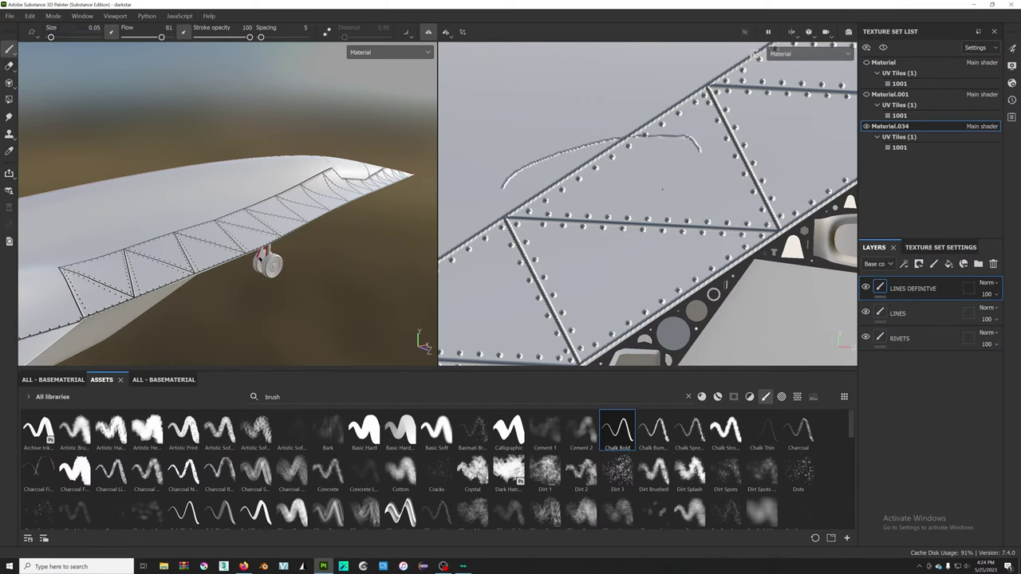
left_click_drag(662, 189, 626, 206)
key("ctrl+z")
- Hide the old LINES layer with more panels in view
scroll(725, 283, "down", 3)
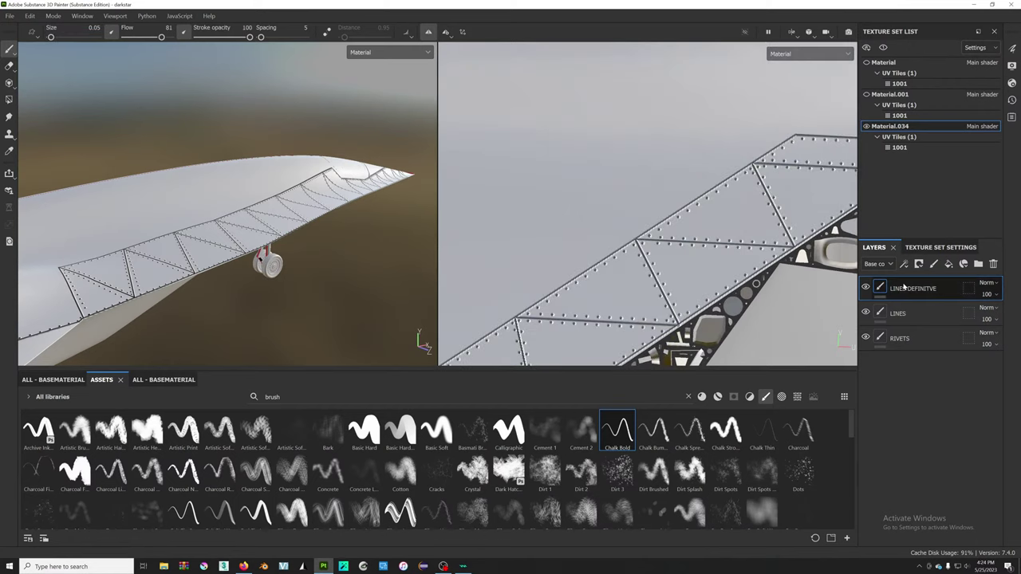
scroll(757, 264, "down", 2)
scroll(751, 272, "down", 2)
scroll(751, 271, "up", 3)
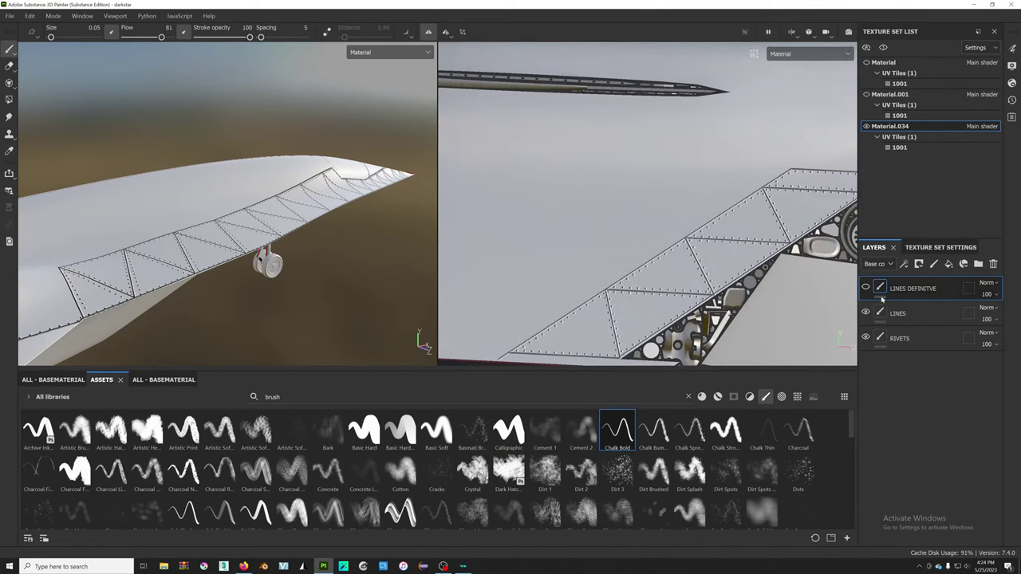
scroll(666, 287, "up", 2)
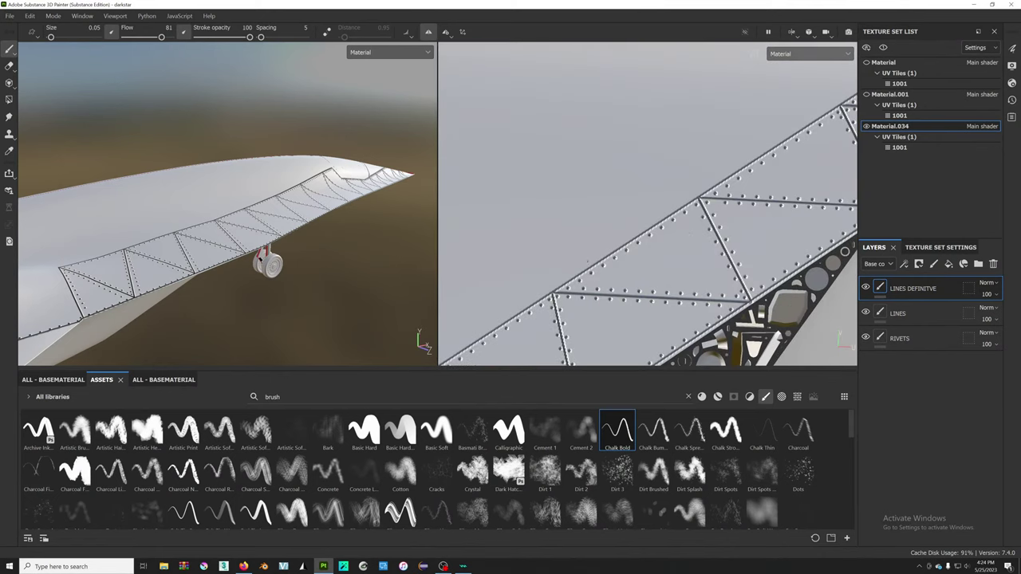
left_click_drag(588, 260, 679, 118, "alt")
mouse_move(789, 114)
left_mouse_down("alt")
mouse_move(729, 183)
mouse_move(659, 213)
left_mouse_up("alt")
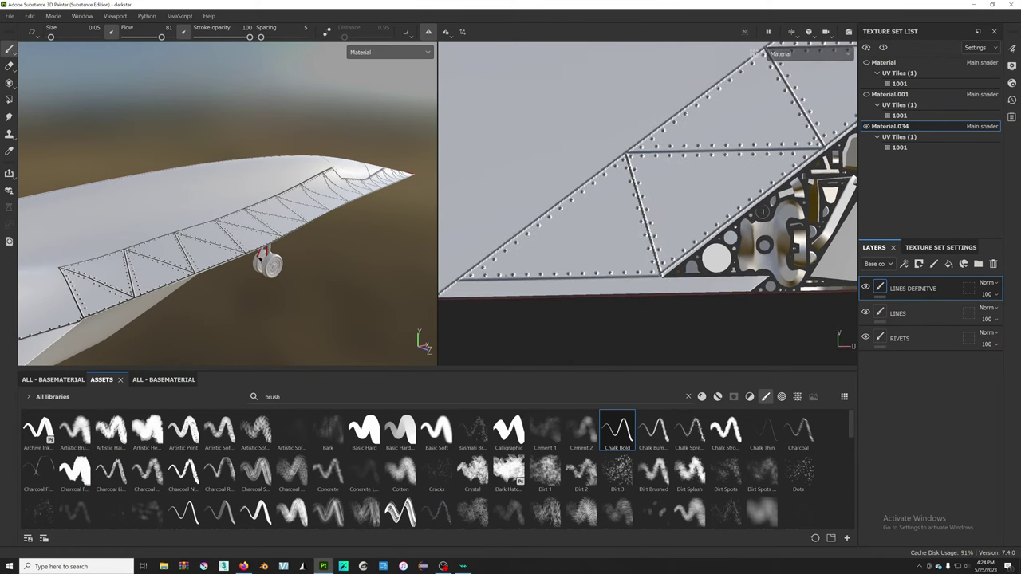
left_click(865, 314)
left_click(865, 314)
left_click(865, 313)
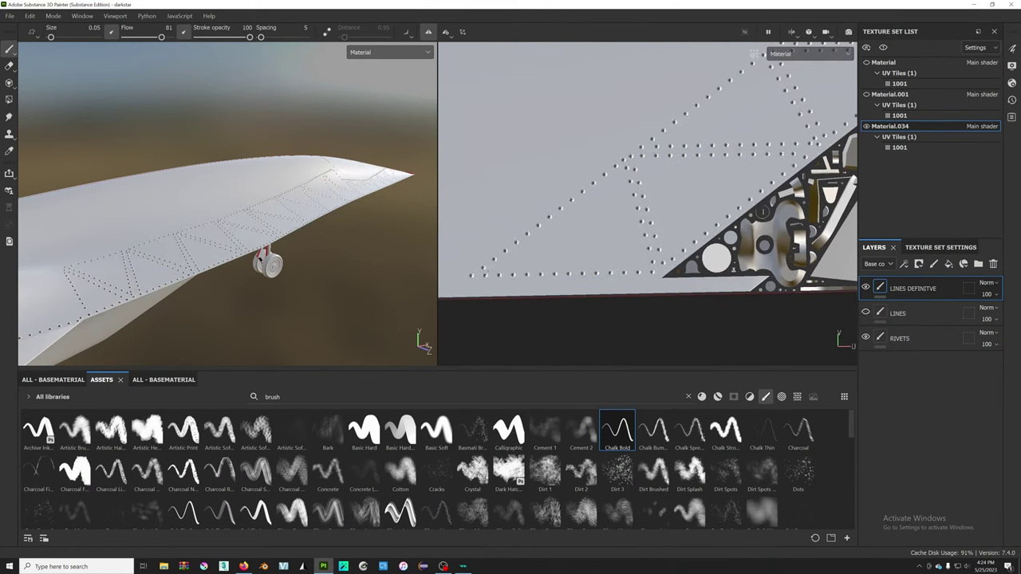
- Draw straight lines along the rivet triangle's bottom, side and diagonal edges
key("shift")
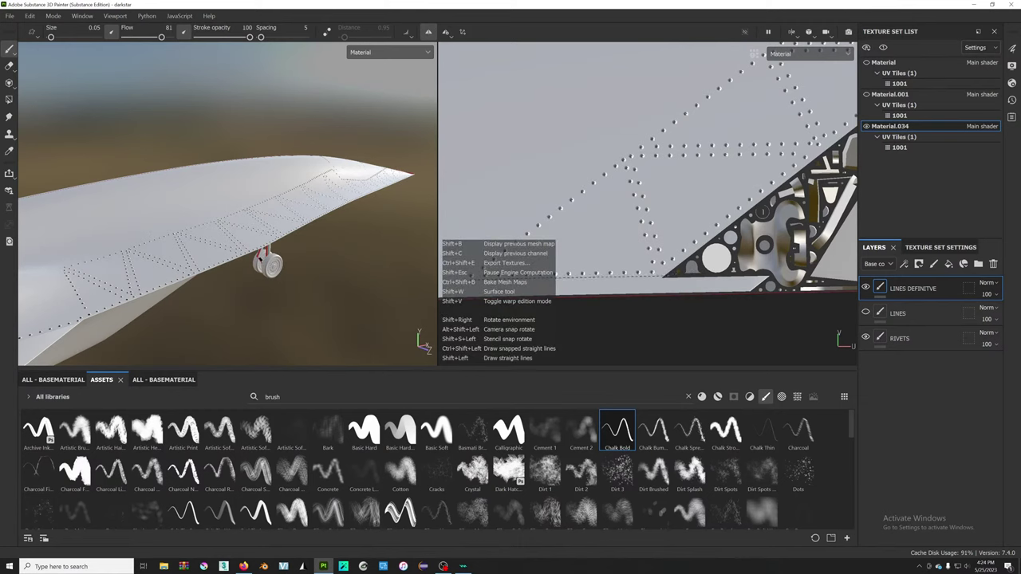
left_click(660, 277, "shift")
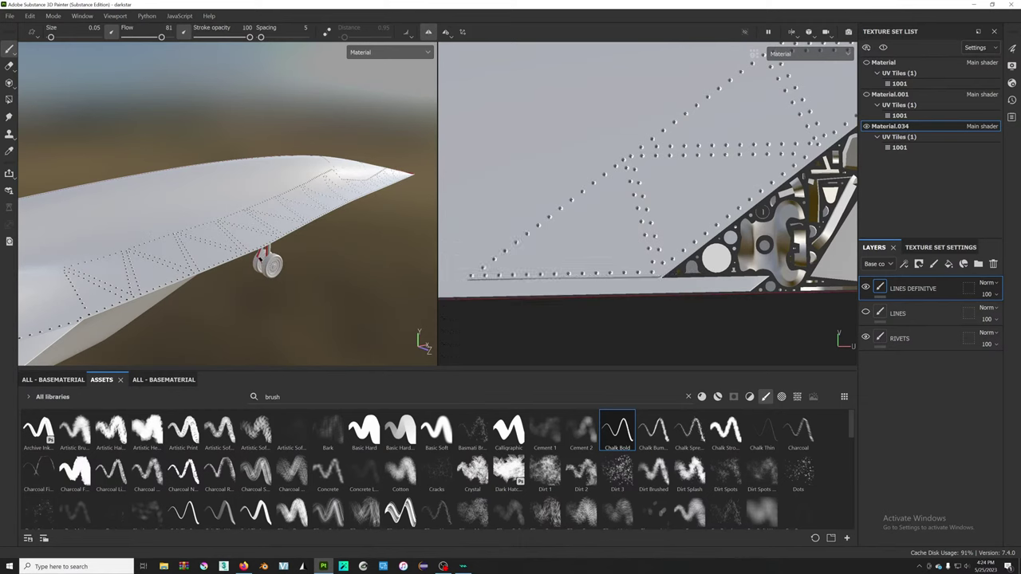
key("shift")
left_click(627, 155, "shift")
left_click(461, 277, "shift")
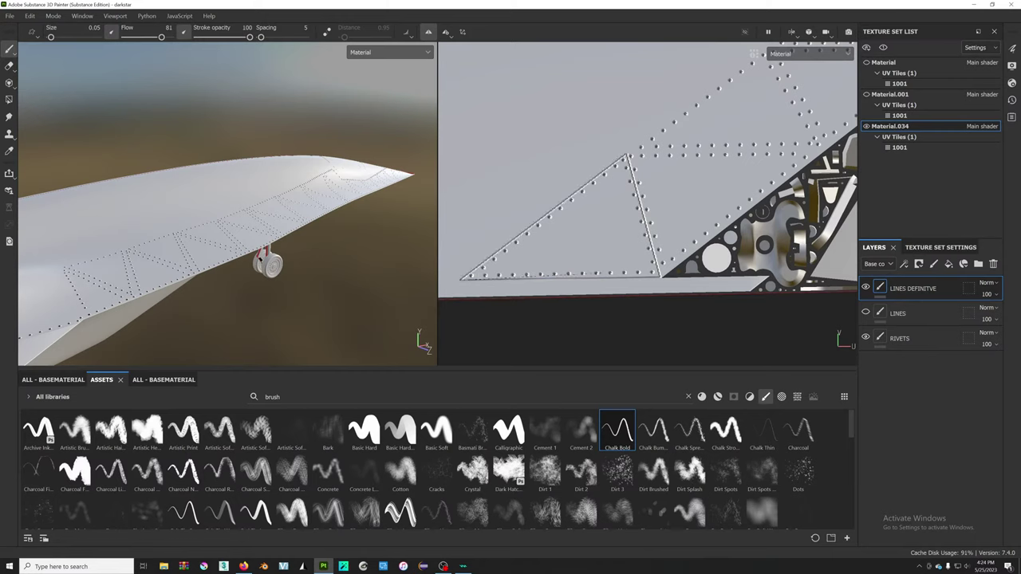
middle_click_drag(461, 278, 561, 234)
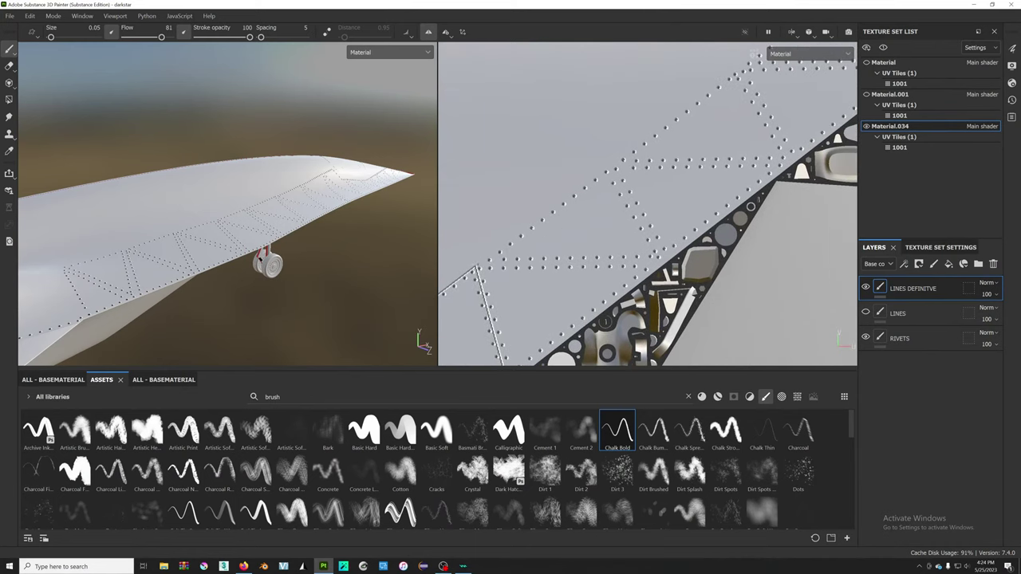
middle_click_drag(561, 234, 583, 194)
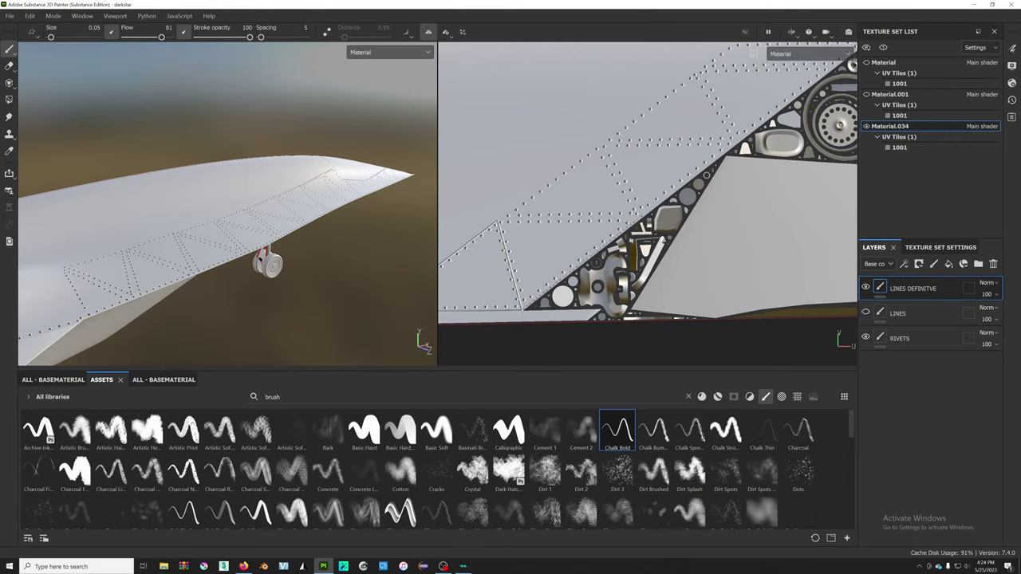
key("shift")
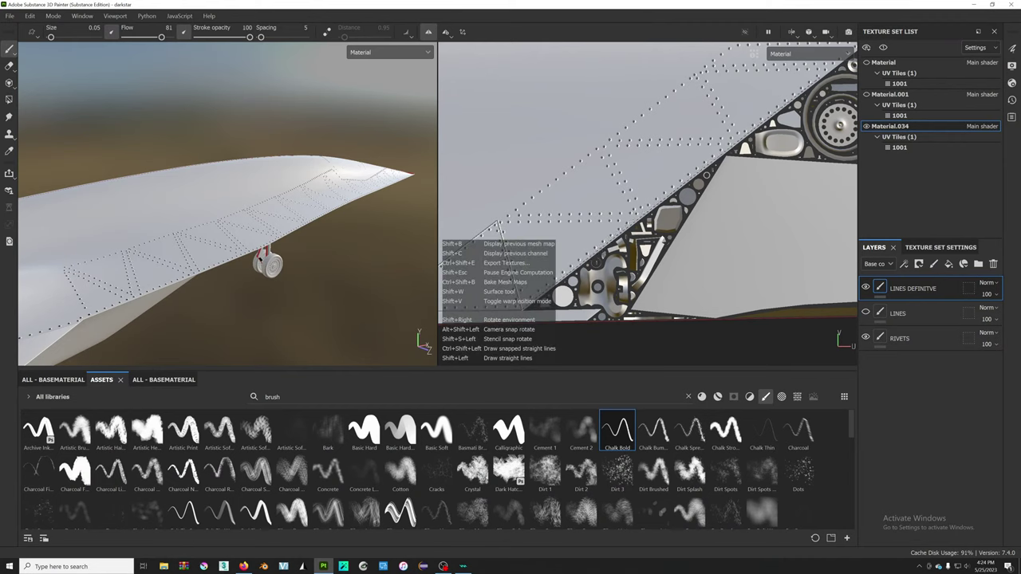
middle_click_drag(798, 112, 542, 247)
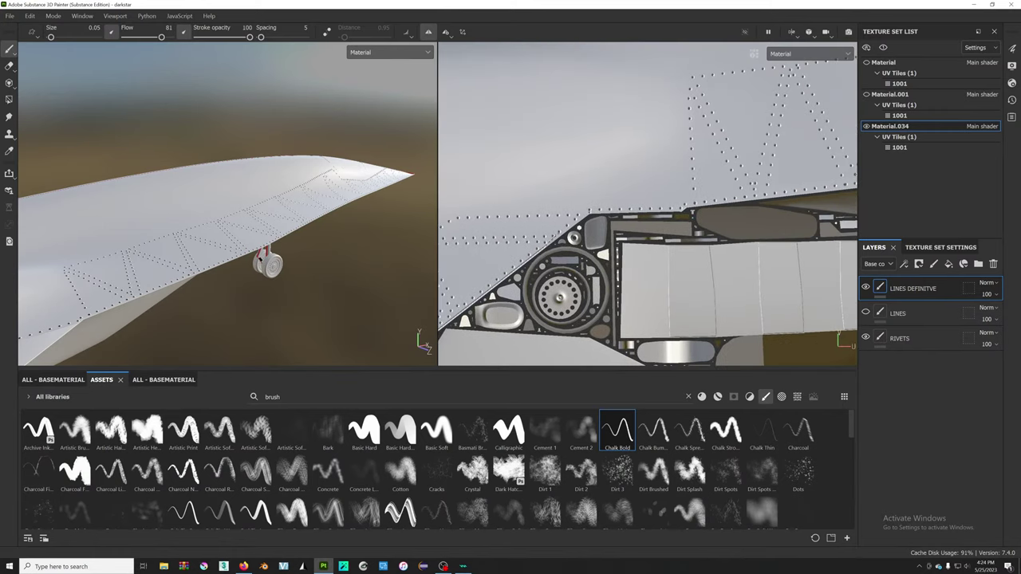
- Orbit and pan to bring the wing's lower edge and nacelle into view
key("shift")
key("shift")
left_click_drag(559, 239, 353, 231, "alt")
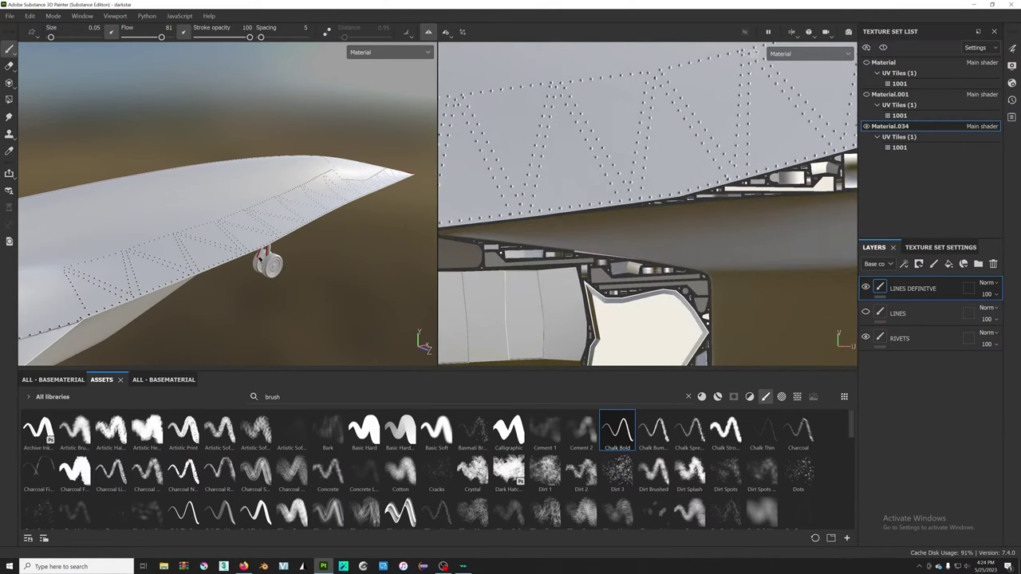
left_click_drag(447, 228, 525, 224, "alt")
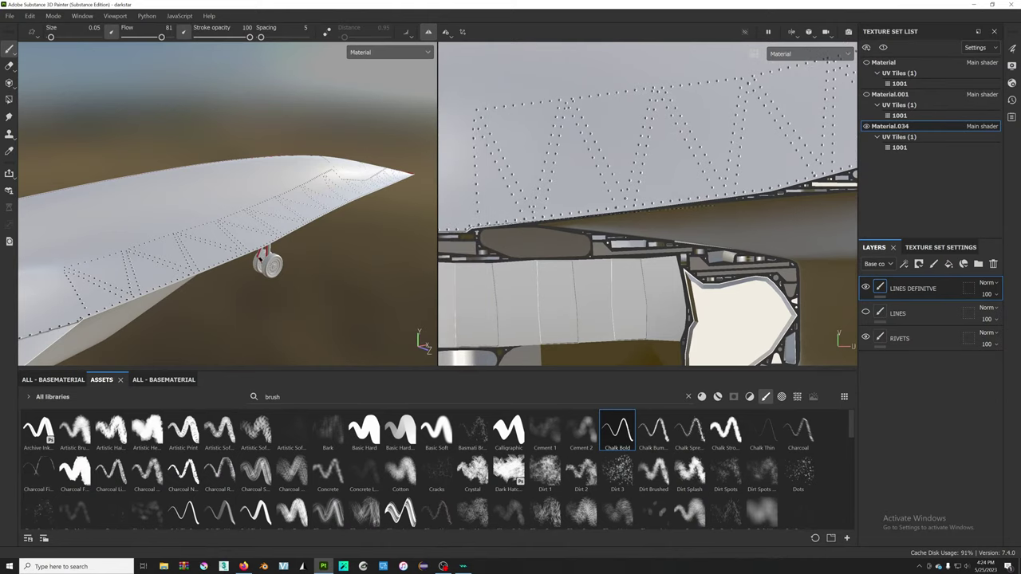
key("shift")
key("shift")
middle_click_drag(763, 194, 731, 201)
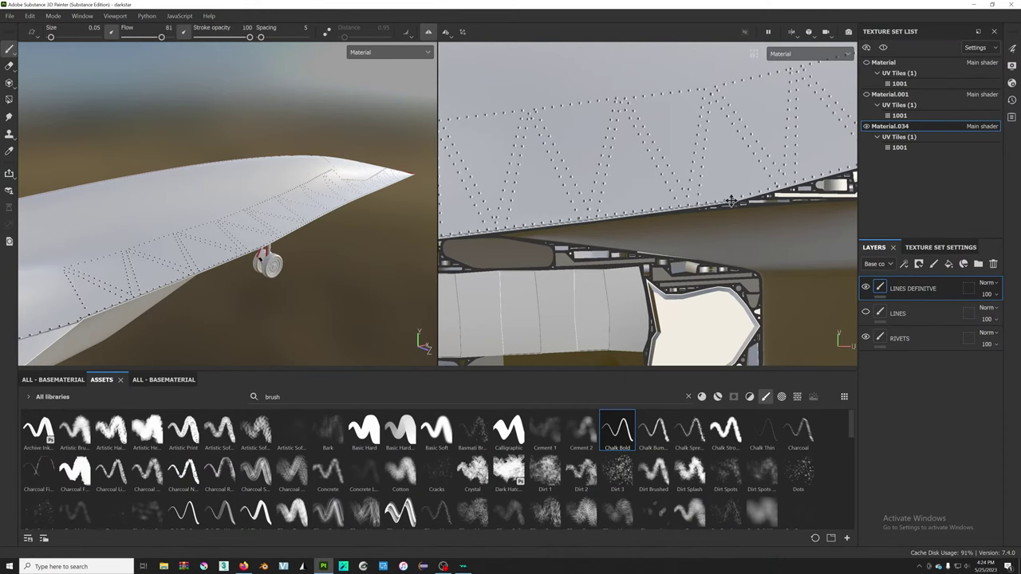
middle_click_drag(731, 201, 636, 244)
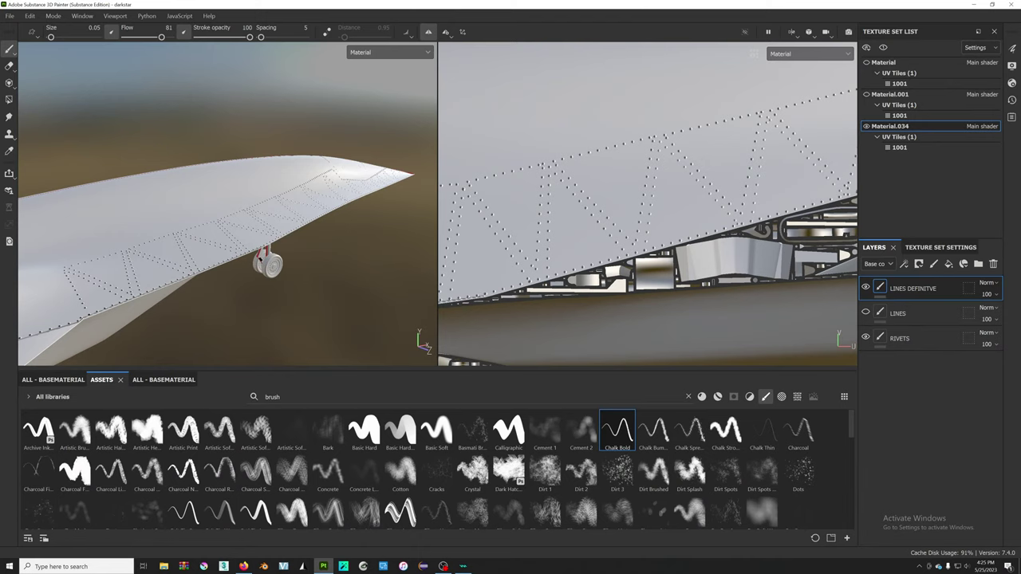
key("shift")
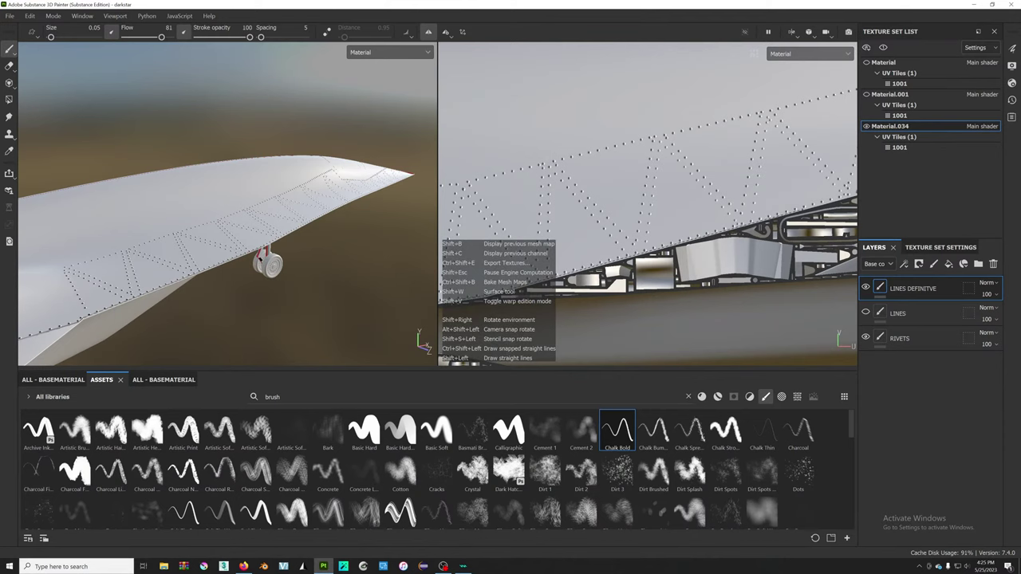
middle_click_drag(647, 200, 614, 247)
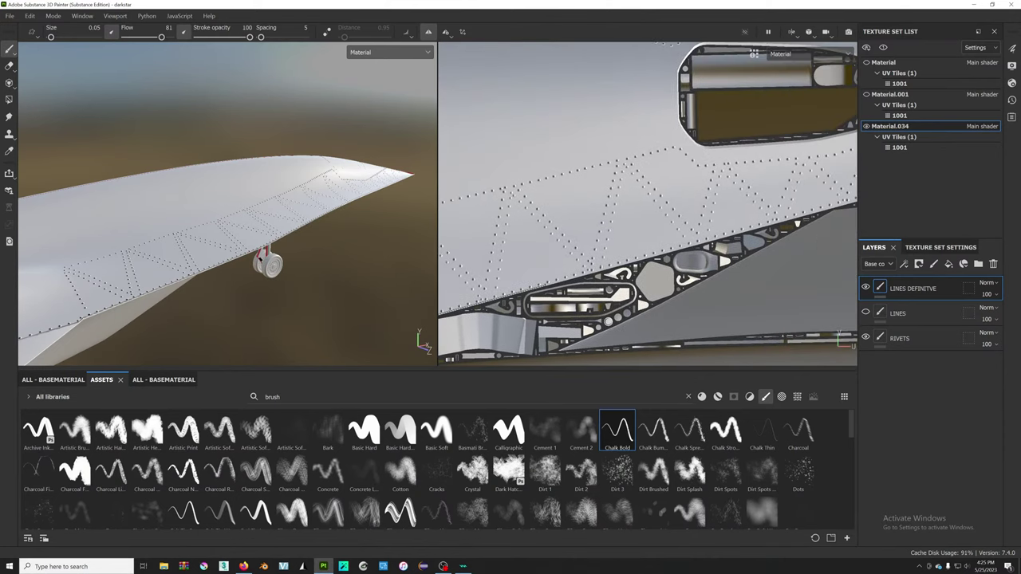
key("shift")
key("shift")
middle_click_drag(702, 159, 478, 209)
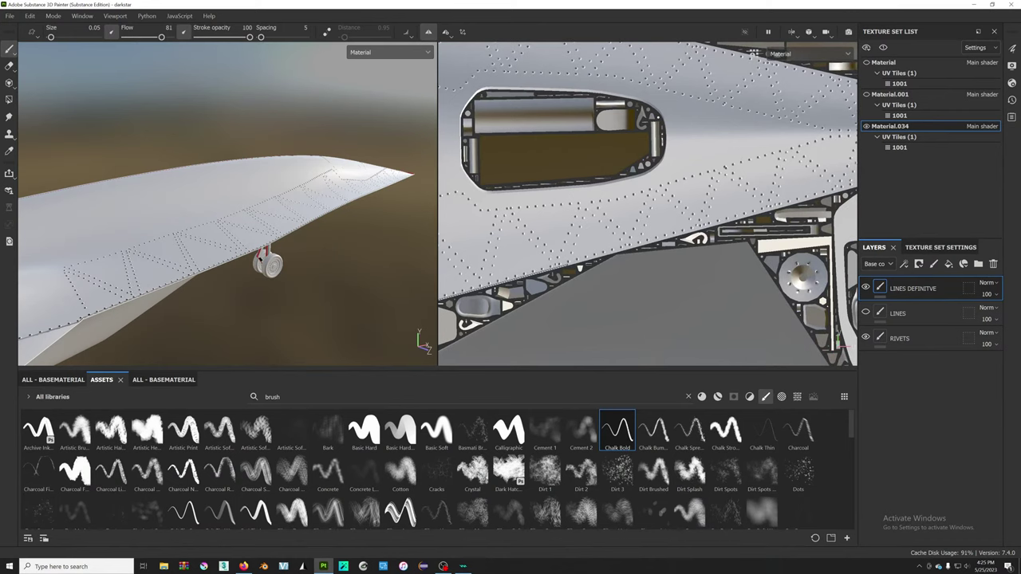
key("shift")
middle_click_drag(698, 44, 554, 71)
key("shift")
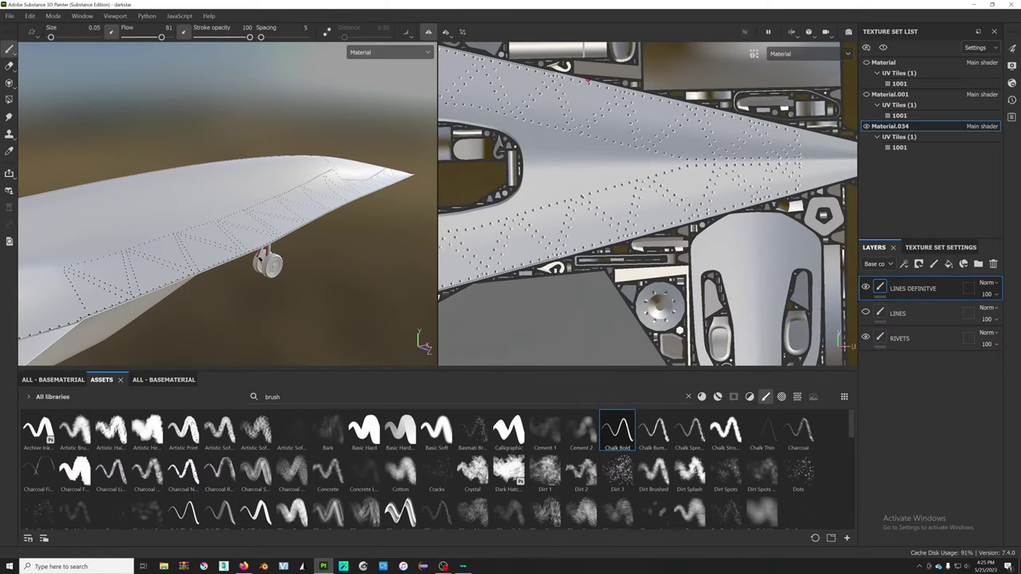
key("shift")
scroll(712, 109, "up", 2)
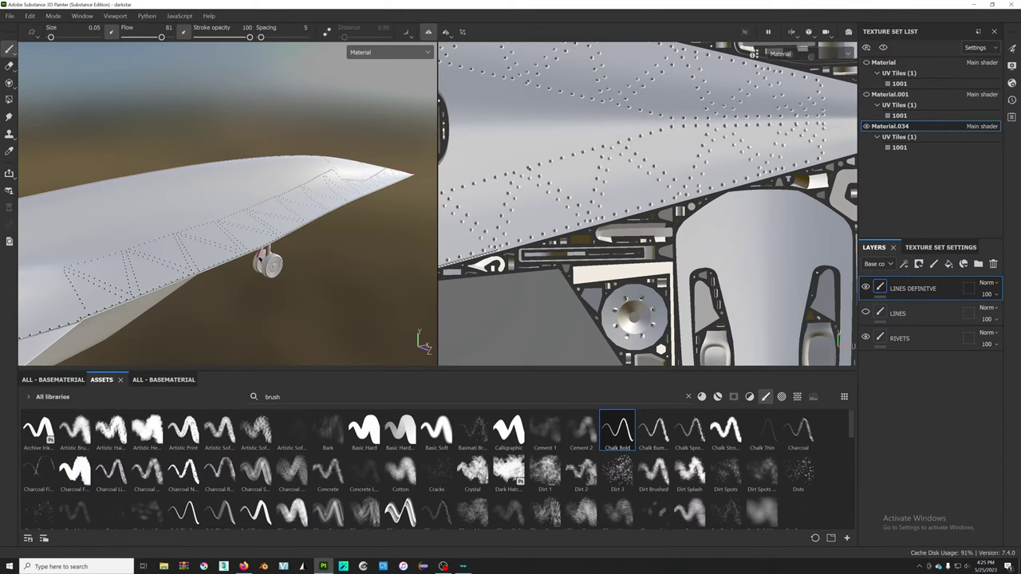
key("shift")
- Paint a straight panel line along the wing's lower edge rivet row
left_click(746, 182, "shift")
key("shift")
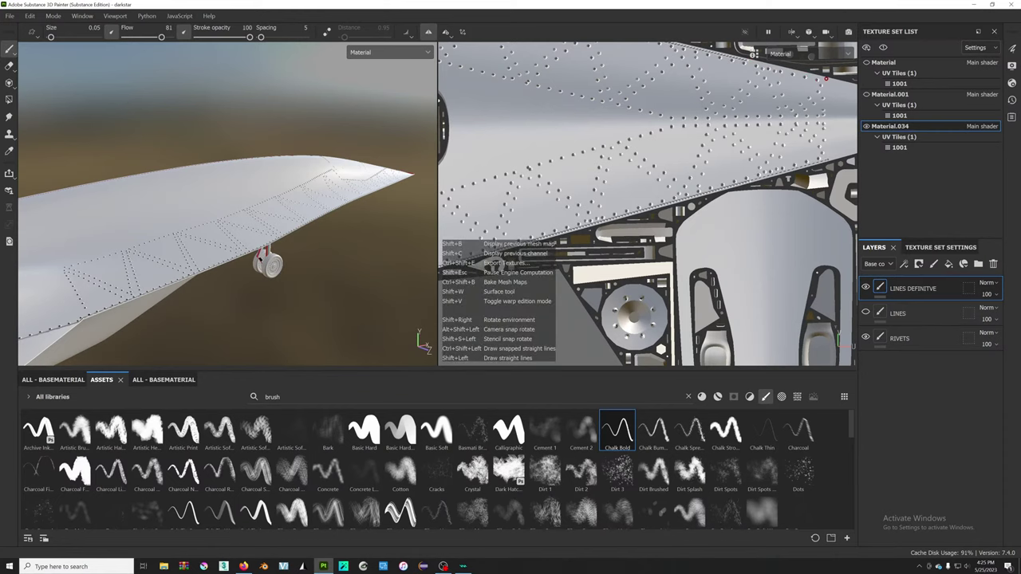
left_click(827, 161, "shift")
key("shift")
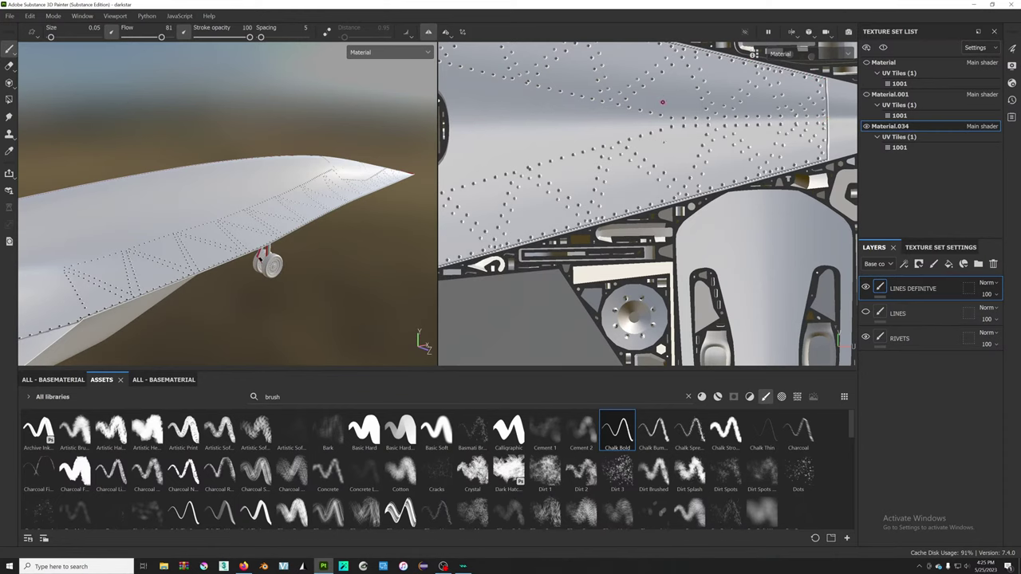
mouse_move(662, 102)
middle_mouse_down()
mouse_move(615, 137)
mouse_move(683, 147)
middle_mouse_up()
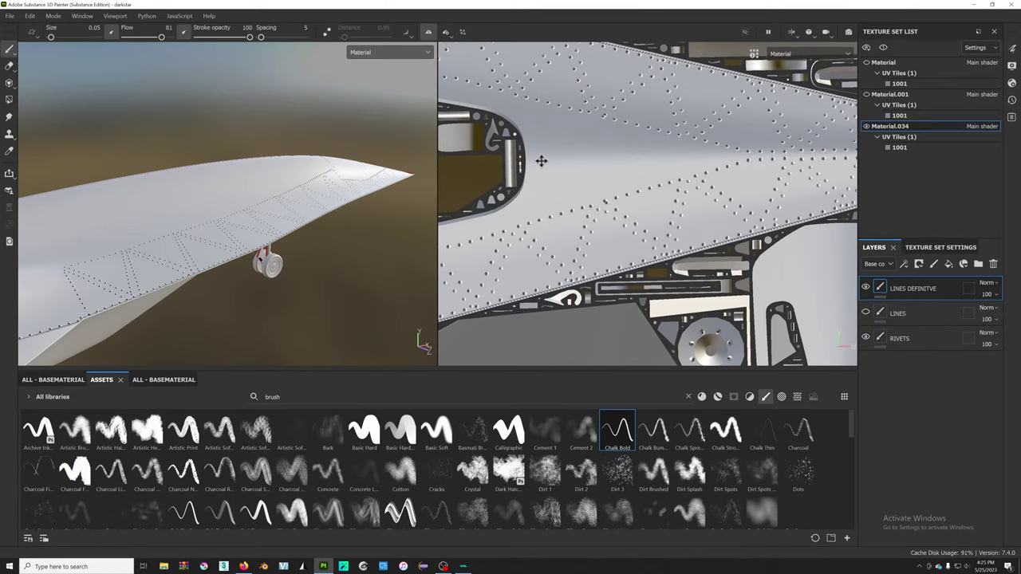
- Frame the fuselage opening and check the Lazy Mouse documentation page in the browser
middle_click_drag(540, 160, 763, 146)
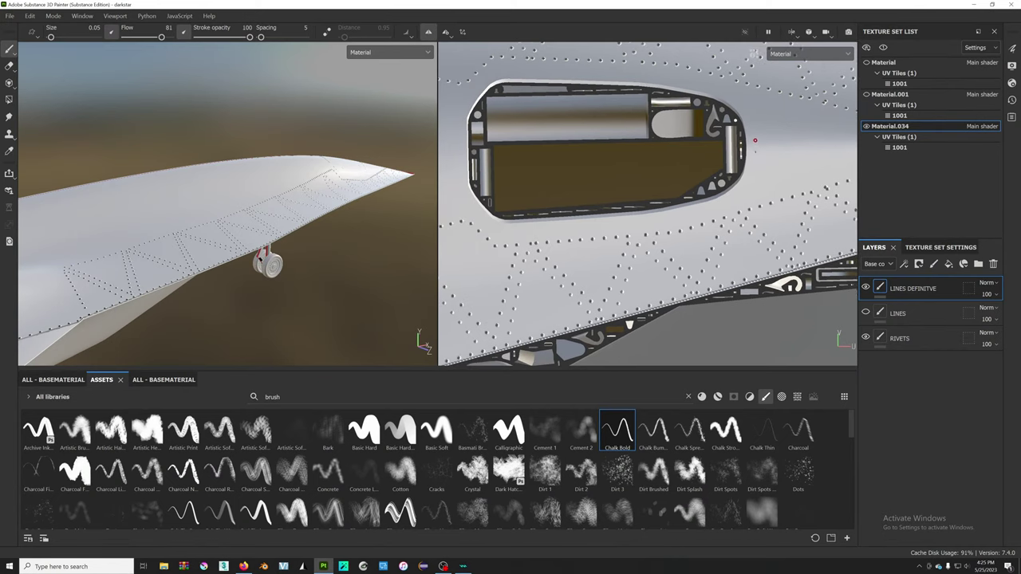
key("shift")
left_click(243, 567)
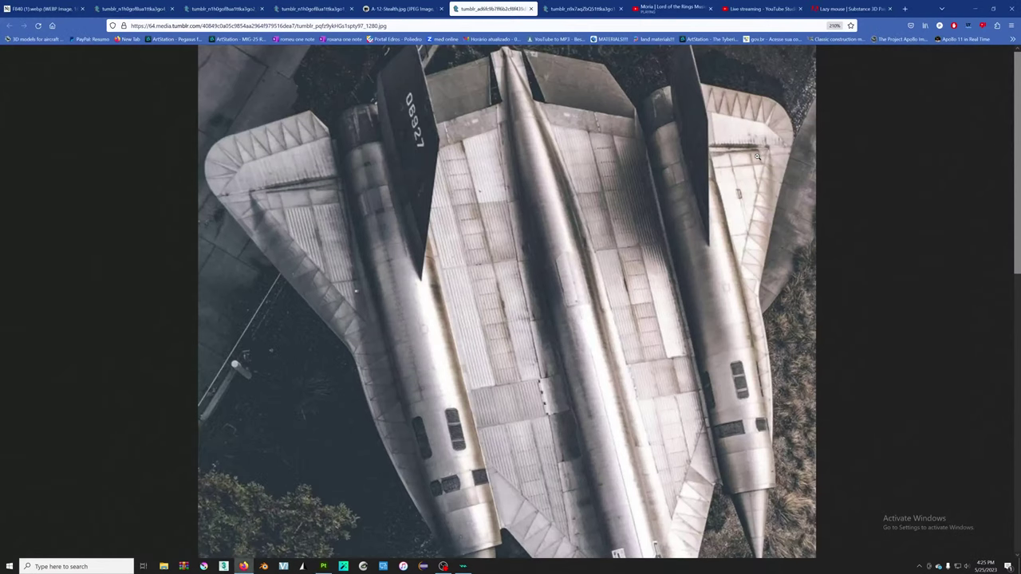
left_click(852, 8)
key("alt+Tab")
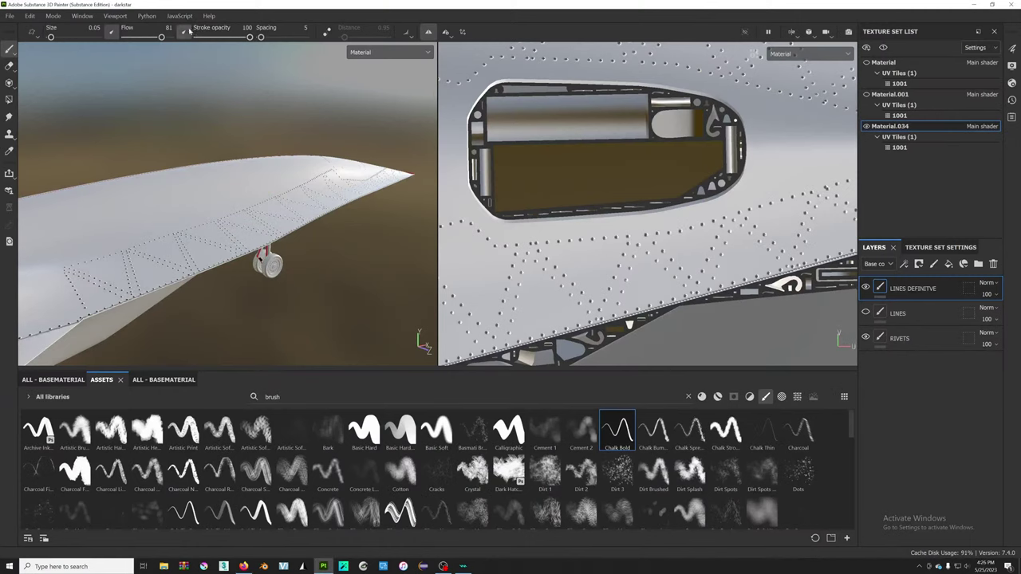
- Enable Lazy Mouse at 0.95 and trace the opening's right edge, undoing stray strokes
left_click(326, 32)
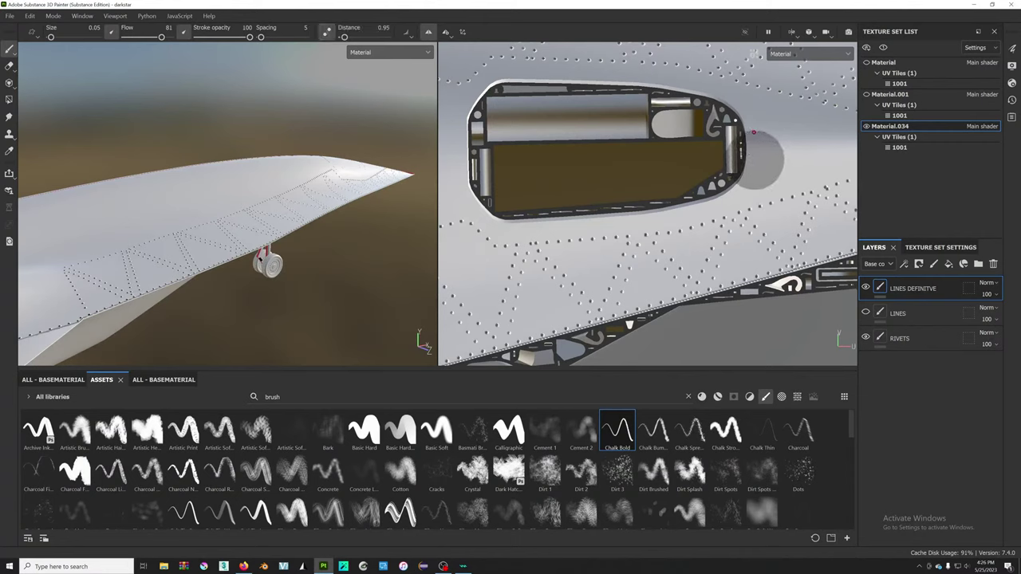
mouse_move(754, 144)
left_mouse_down()
mouse_move(754, 189)
mouse_move(715, 230)
mouse_move(758, 171)
left_mouse_up()
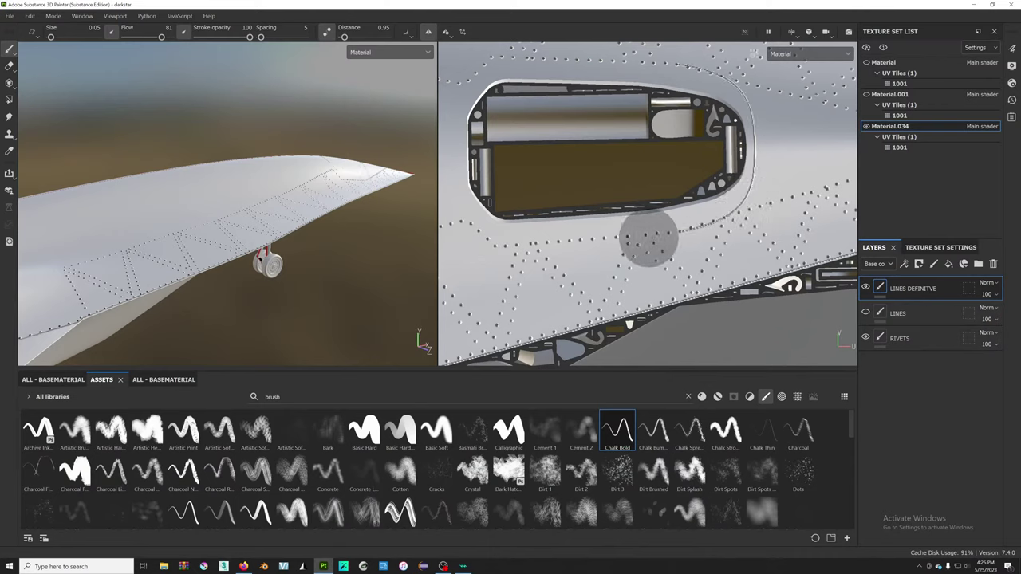
key("ctrl+z")
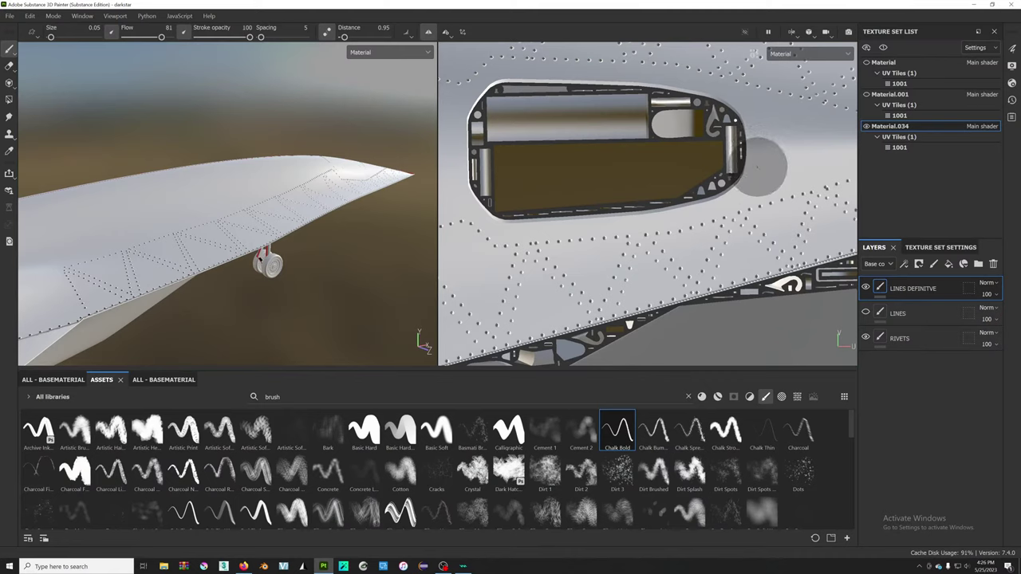
mouse_move(759, 178)
left_mouse_down()
mouse_move(747, 209)
mouse_move(709, 228)
mouse_move(742, 180)
left_mouse_up()
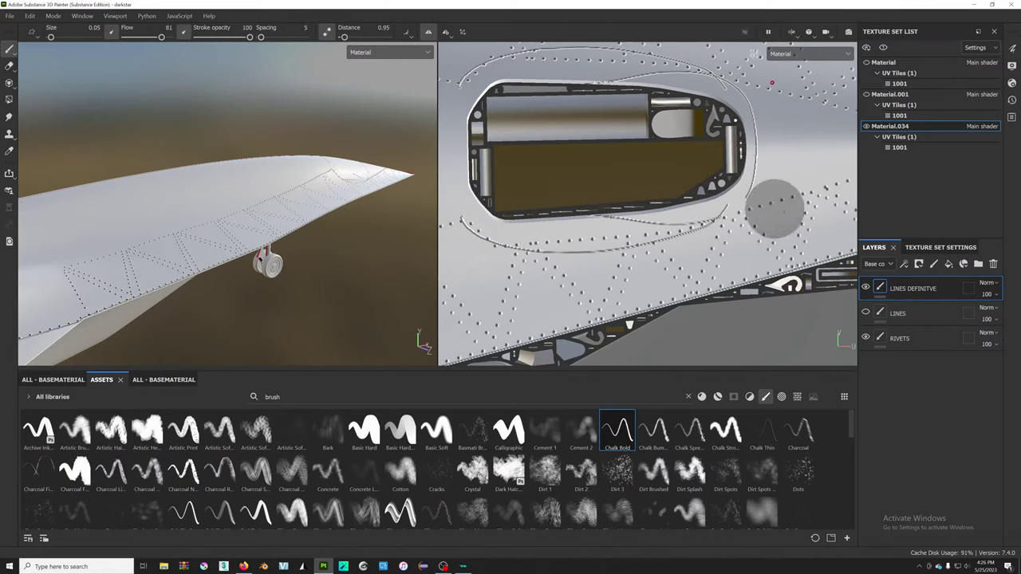
scroll(758, 152, "up", 2)
key("ctrl+z")
scroll(758, 149, "down", 2)
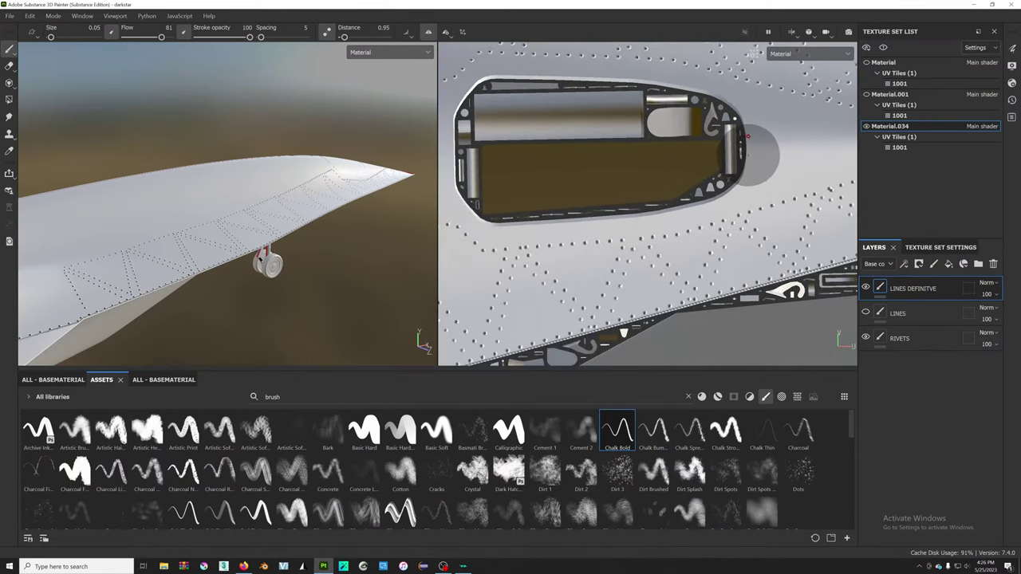
mouse_move(757, 145)
left_mouse_down()
mouse_move(807, 133)
mouse_move(785, 191)
mouse_move(725, 140)
left_mouse_up()
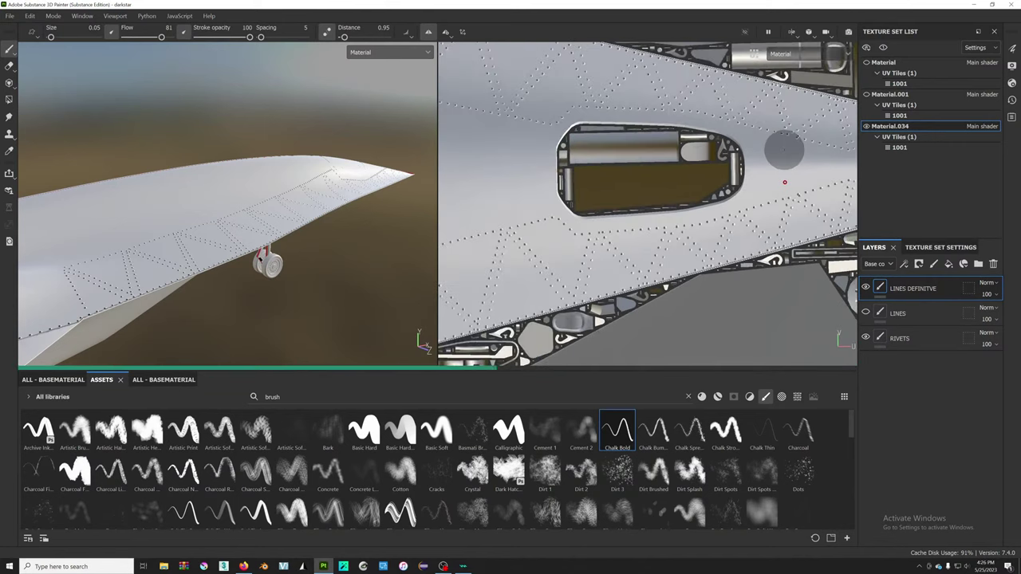
middle_click_drag(725, 140, 679, 139, "alt")
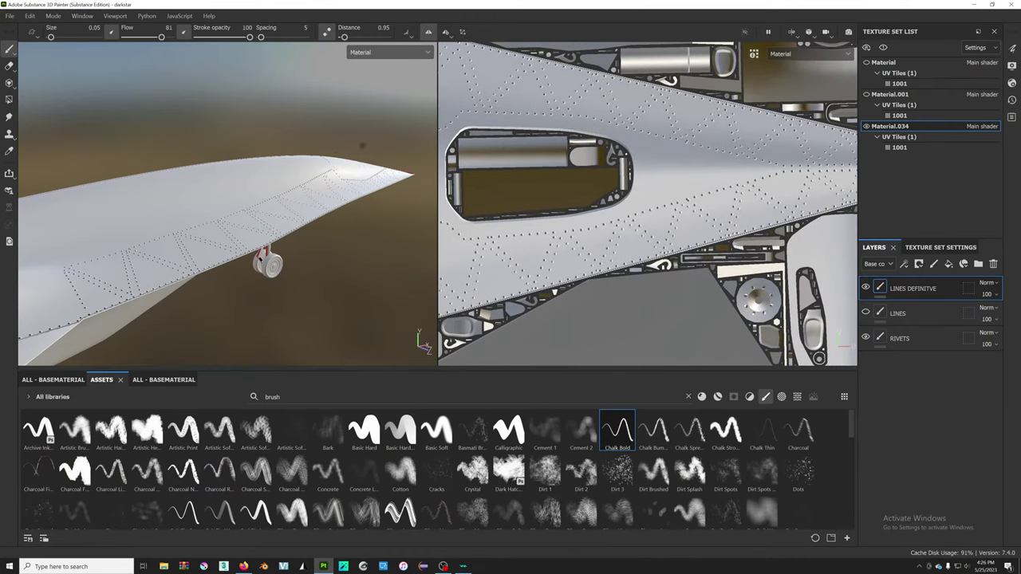
mouse_move(362, 147)
left_mouse_down("alt")
mouse_move(228, 162)
mouse_move(291, 193)
mouse_move(240, 133)
left_mouse_up("alt")
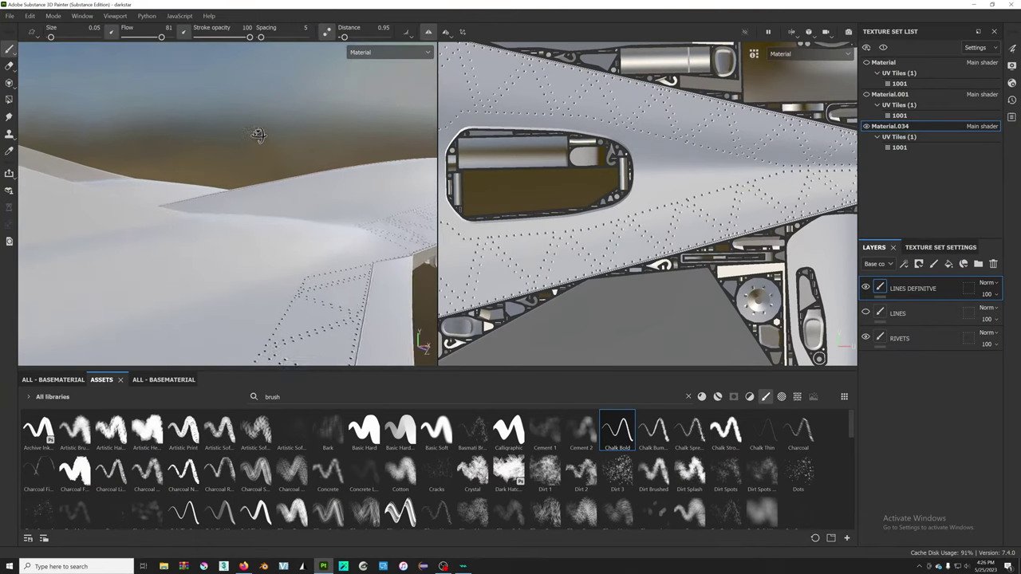
- Zoom the 2D view onto the riveted panel corner beside the gear bay
left_click_drag(240, 133, 257, 132, "alt")
scroll(549, 146, "down", 2)
scroll(550, 147, "up", 5)
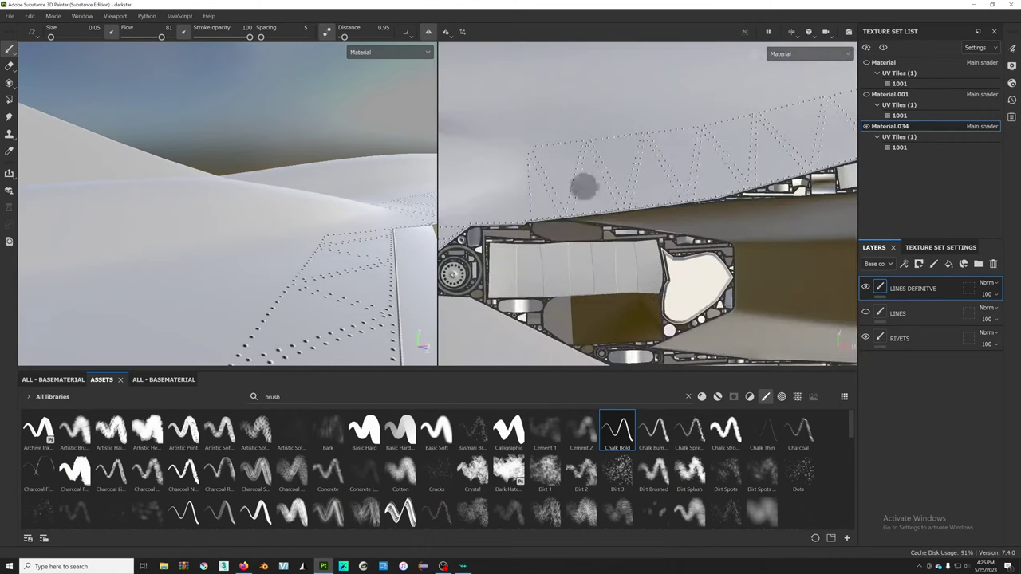
middle_click_drag(652, 155, 720, 185)
scroll(607, 205, "up", 3)
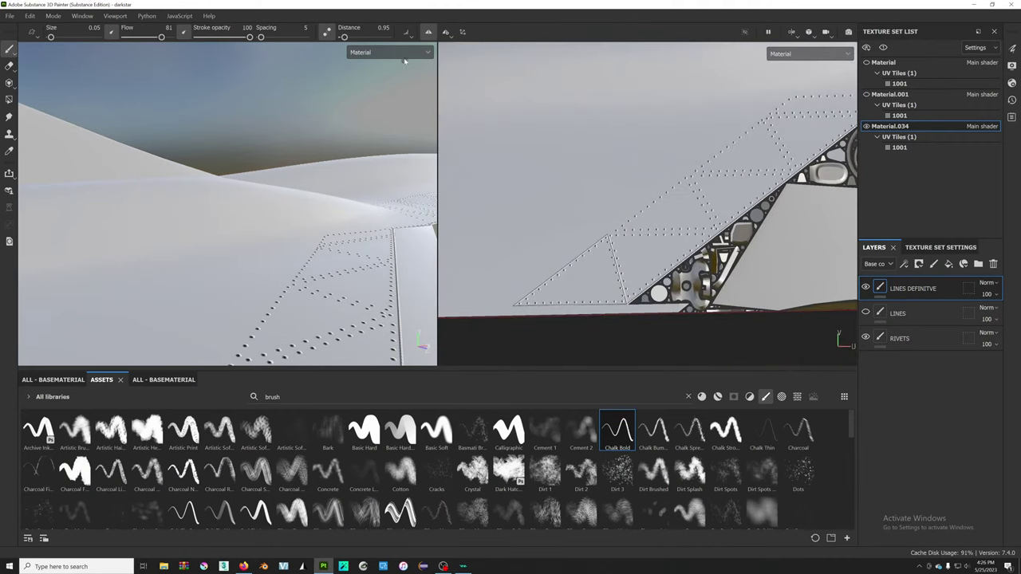
mouse_move(599, 202)
middle_mouse_down()
mouse_move(645, 213)
mouse_move(505, 256)
middle_mouse_up()
scroll(645, 212, "up", 2)
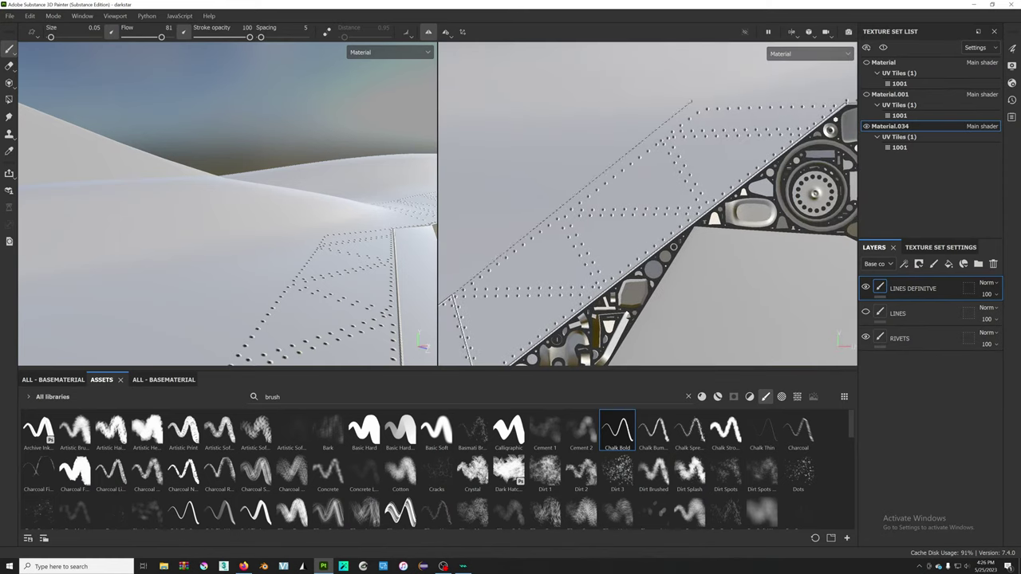
right_click(444, 233)
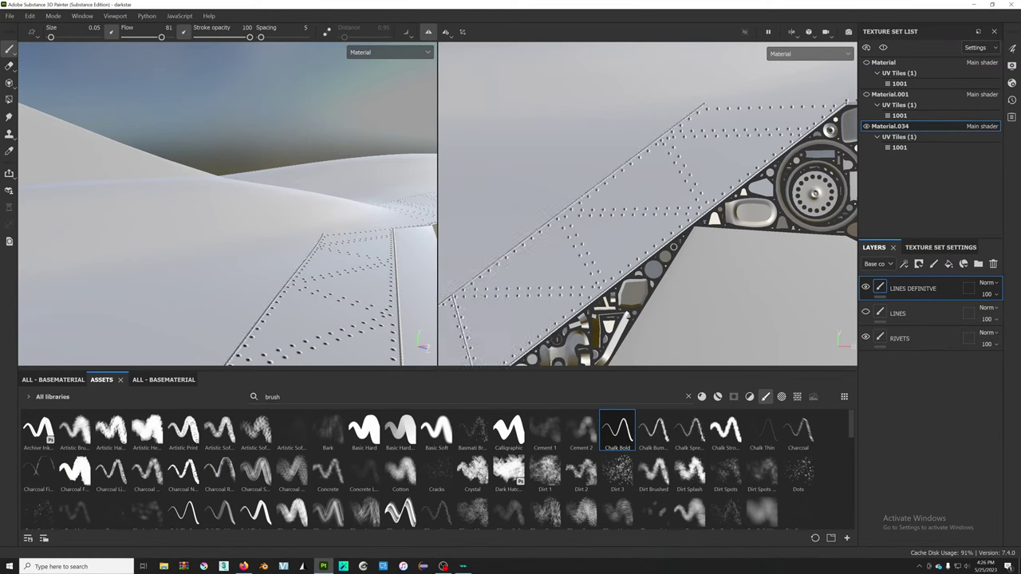
- Draw a straight diagonal panel line between the rivet rows with Shift-click
key("shift")
key("shift")
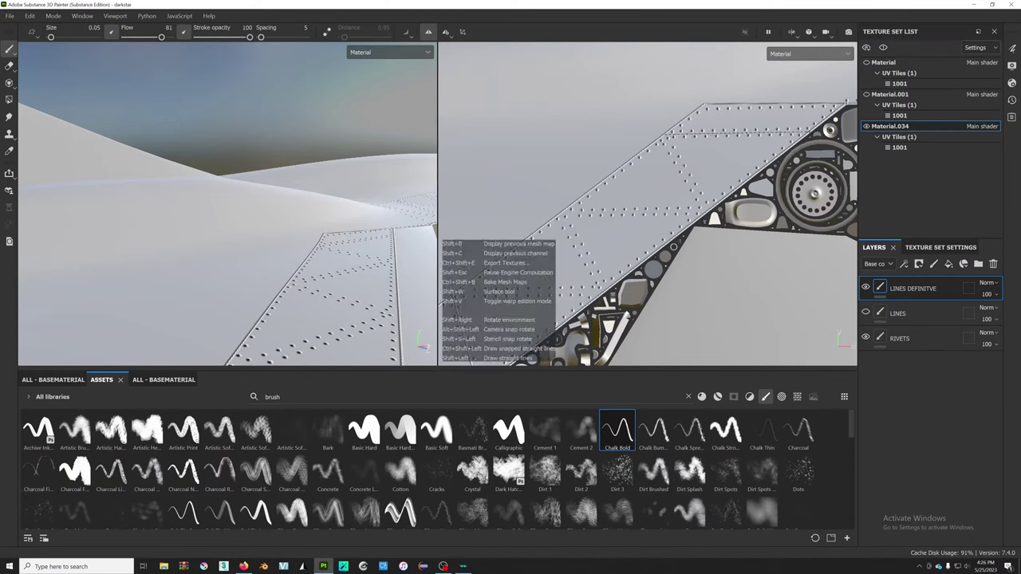
left_click_drag(687, 176, 718, 137, "alt")
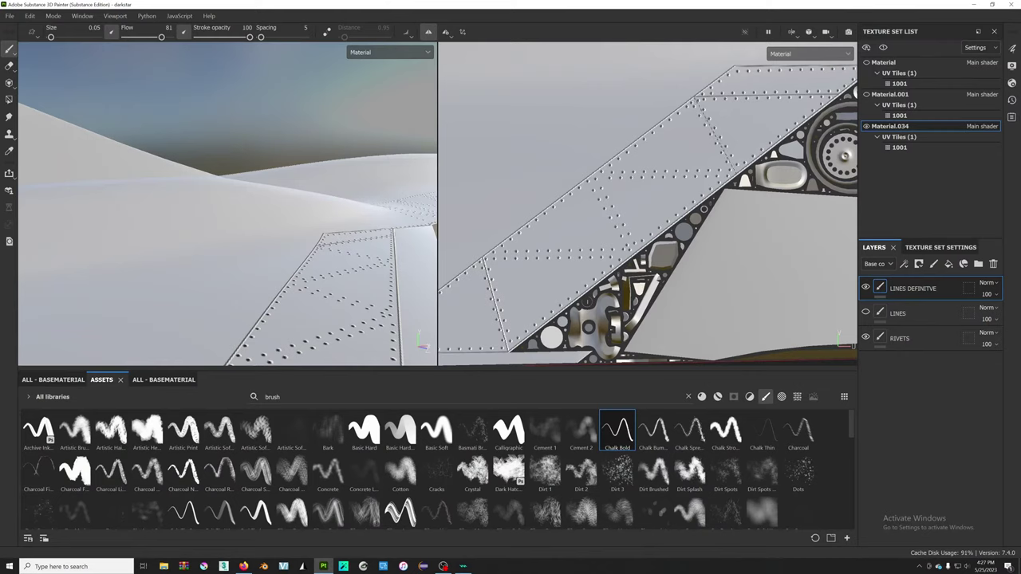
key("shift")
key("shift")
key("shift")
scroll(678, 231, "up", 2)
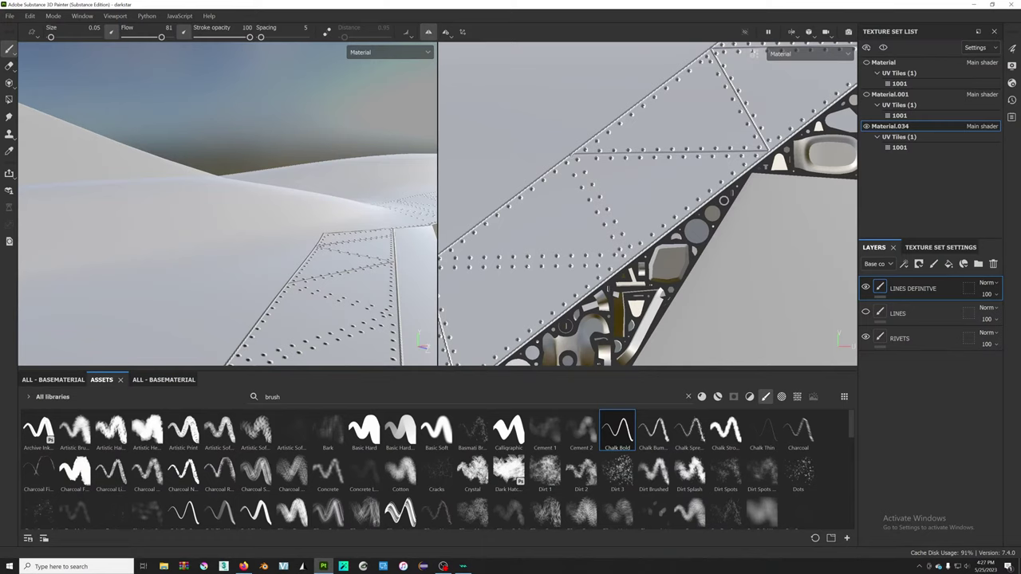
key("shift")
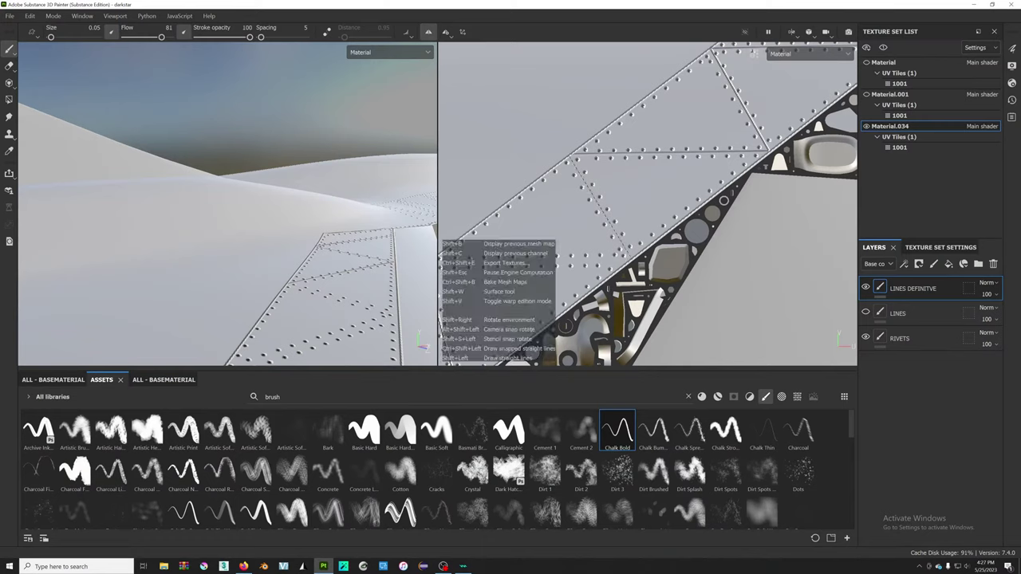
left_click(632, 259, "shift")
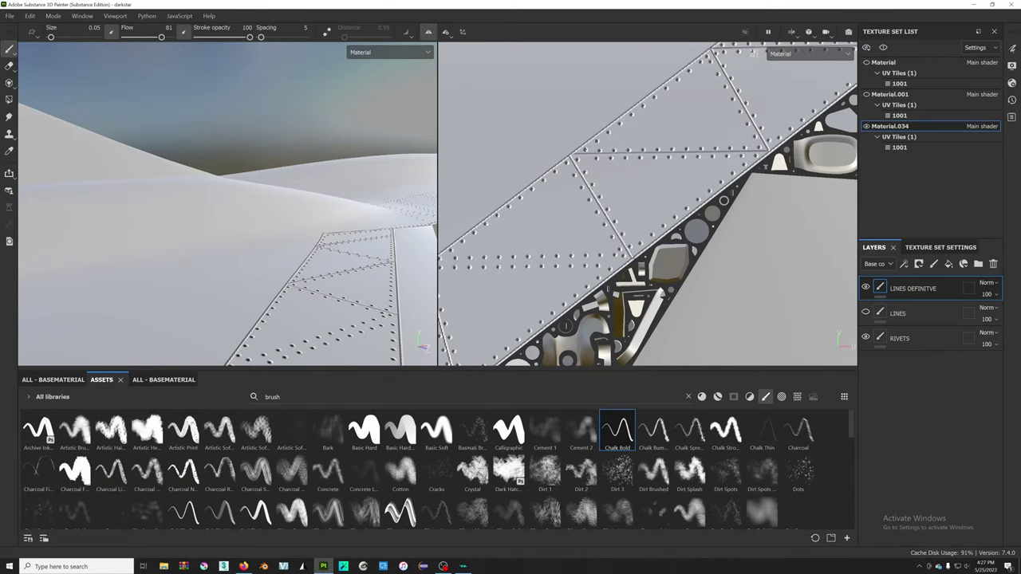
key("shift")
- Orbit both viewports to review the new line from below and behind the plane
middle_click_drag(638, 239, 678, 225)
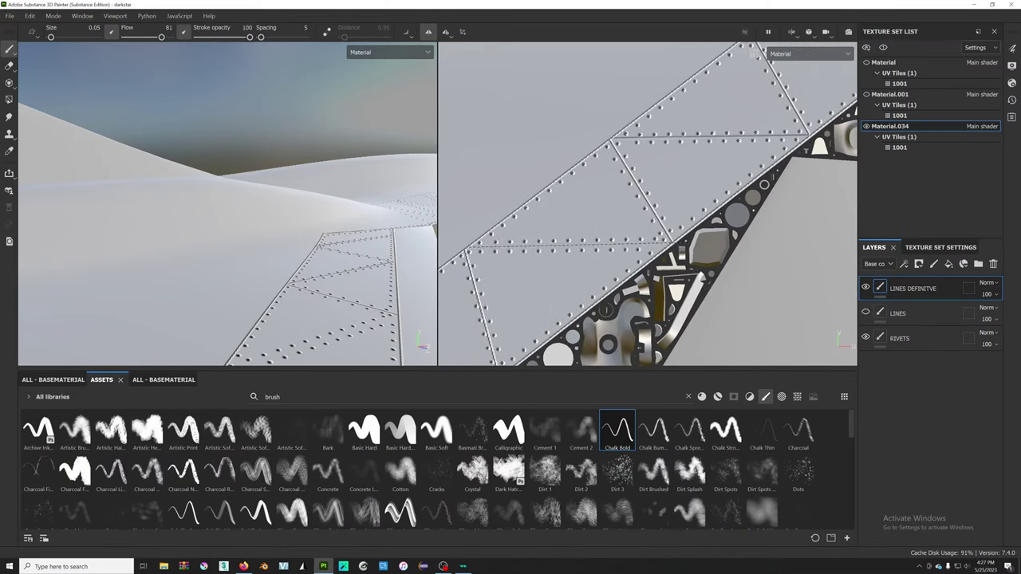
left_click_drag(655, 240, 680, 229, "alt")
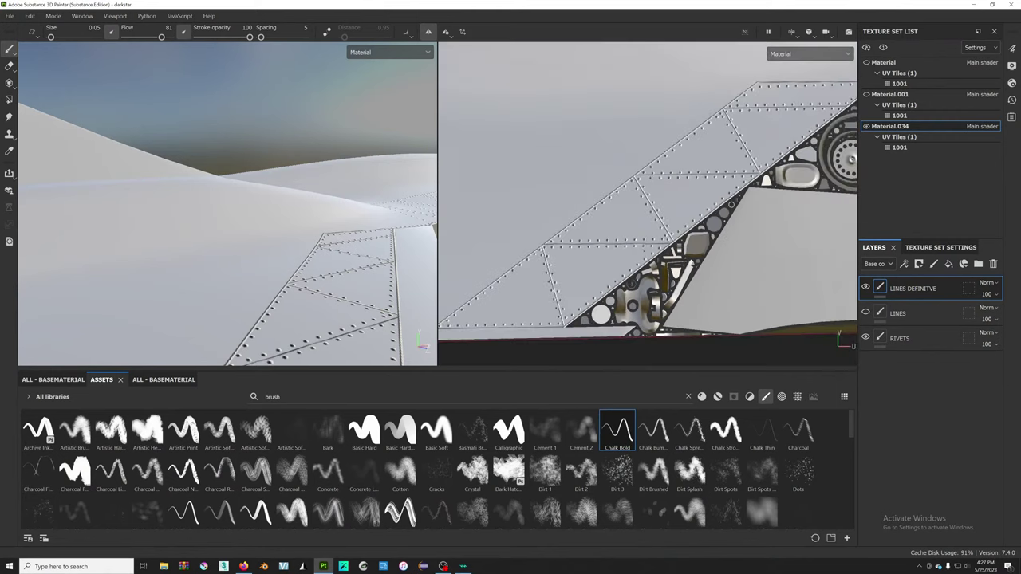
middle_click_drag(629, 293, 569, 235, "alt")
left_click_drag(570, 234, 607, 239, "alt")
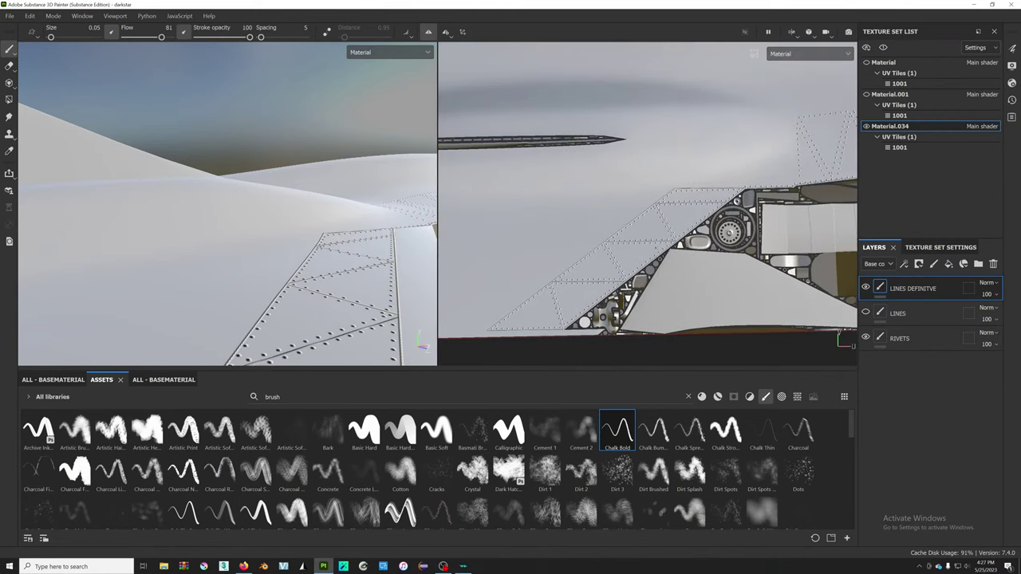
mouse_move(348, 196)
left_mouse_down("alt")
mouse_move(291, 256)
mouse_move(369, 210)
mouse_move(374, 168)
mouse_move(392, 168)
mouse_move(378, 176)
mouse_move(365, 167)
mouse_move(155, 244)
mouse_move(117, 222)
mouse_move(88, 239)
left_mouse_up("alt")
scroll(359, 169, "up", 3)
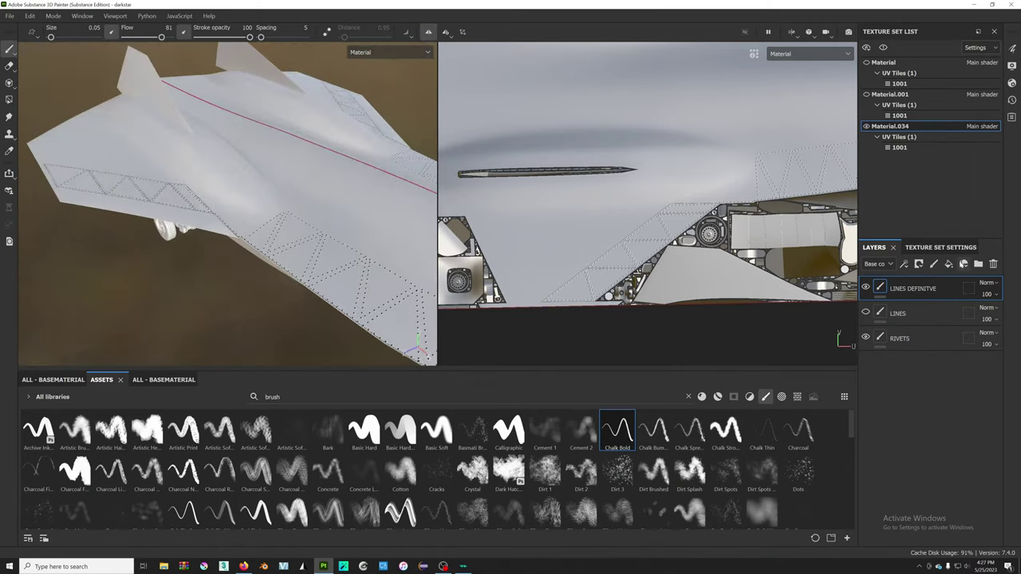
- Add Fill layer 1 on top and search the ALL - BASEMATERIAL library for 'iron'
left_click(964, 264)
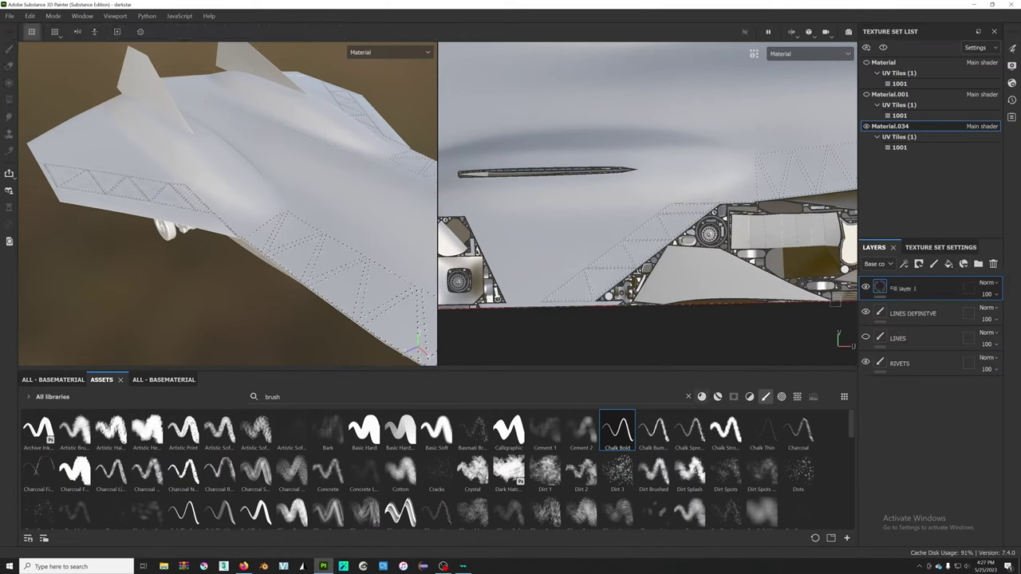
left_click(253, 398)
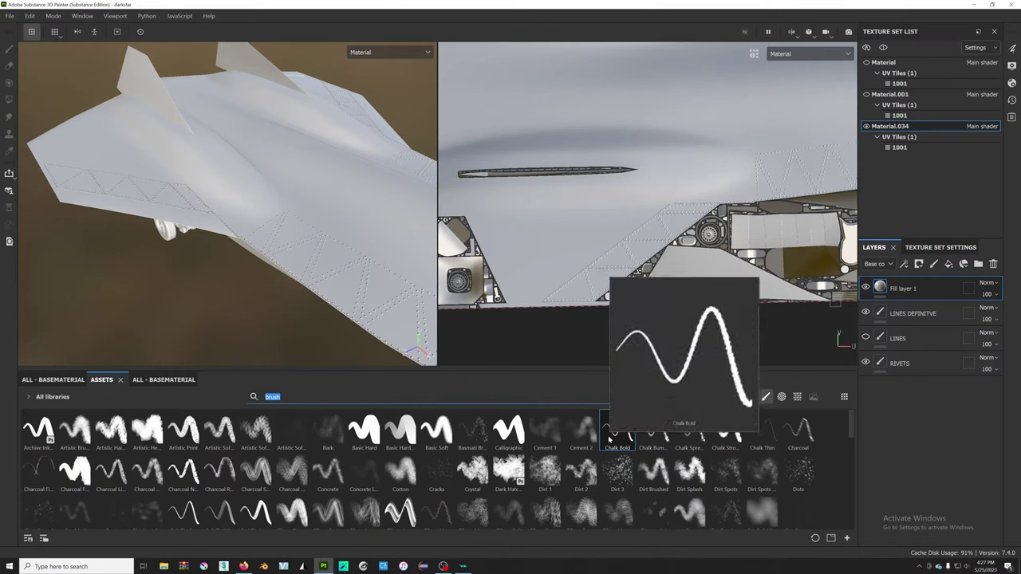
left_click_drag(609, 439, 494, 361)
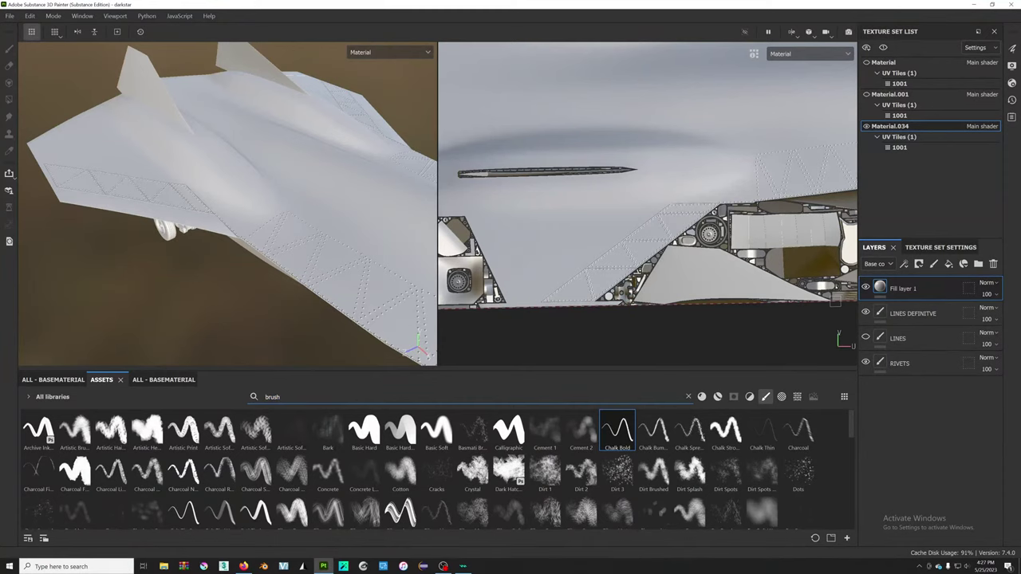
type("material")
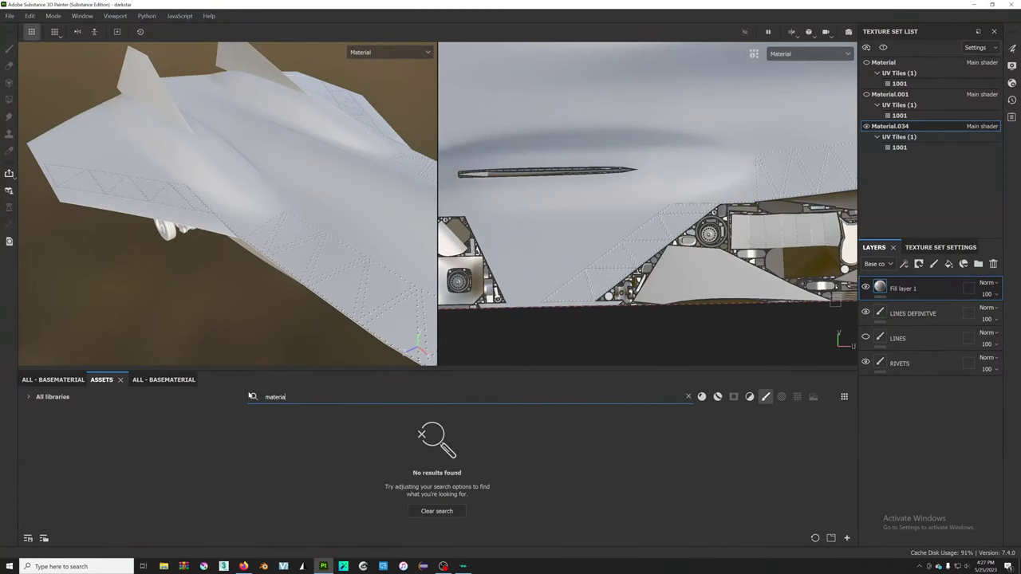
key("BackSpace")
key("BackSpace")
key("BackSpace")
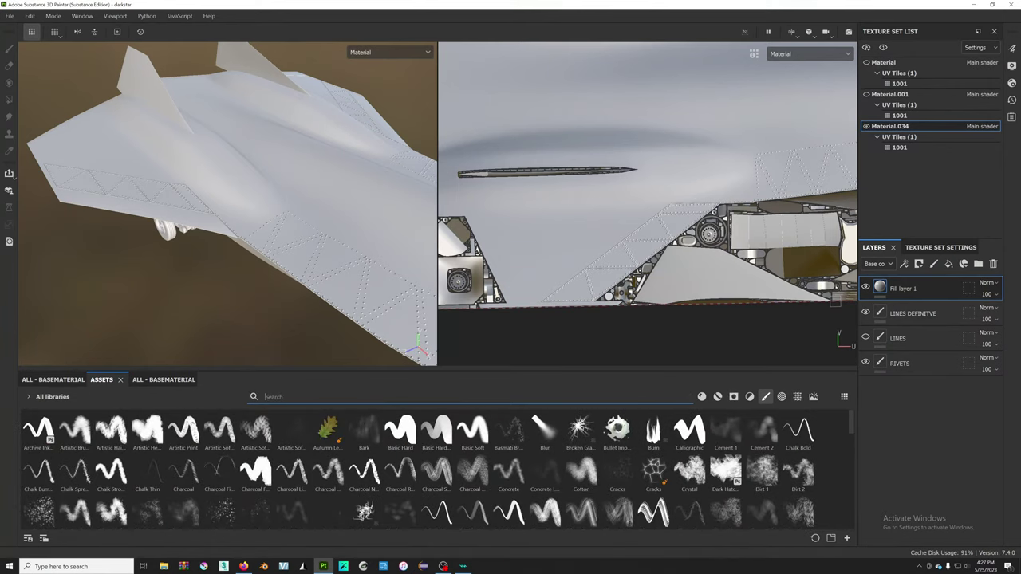
left_click(155, 380)
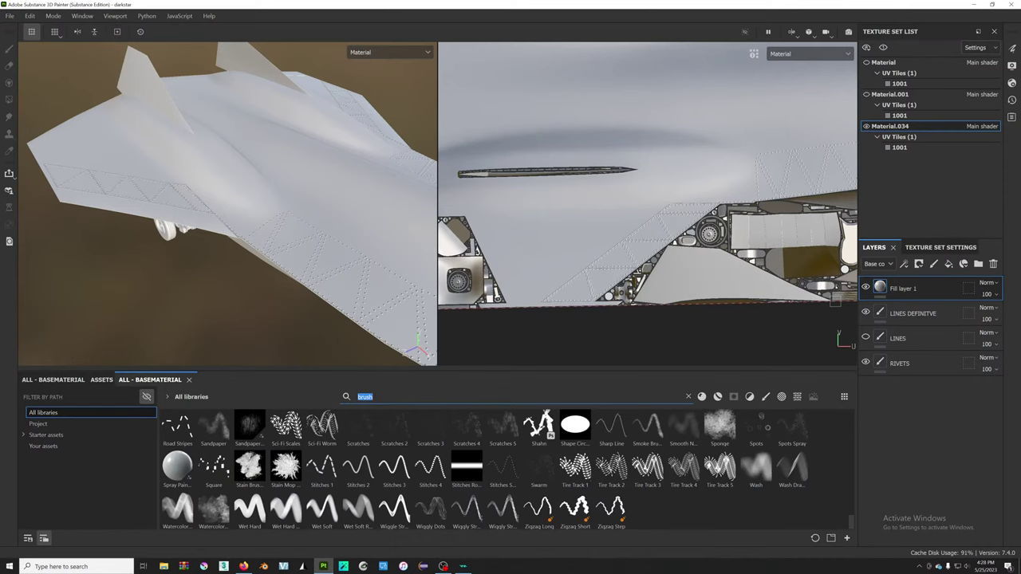
type("iron")
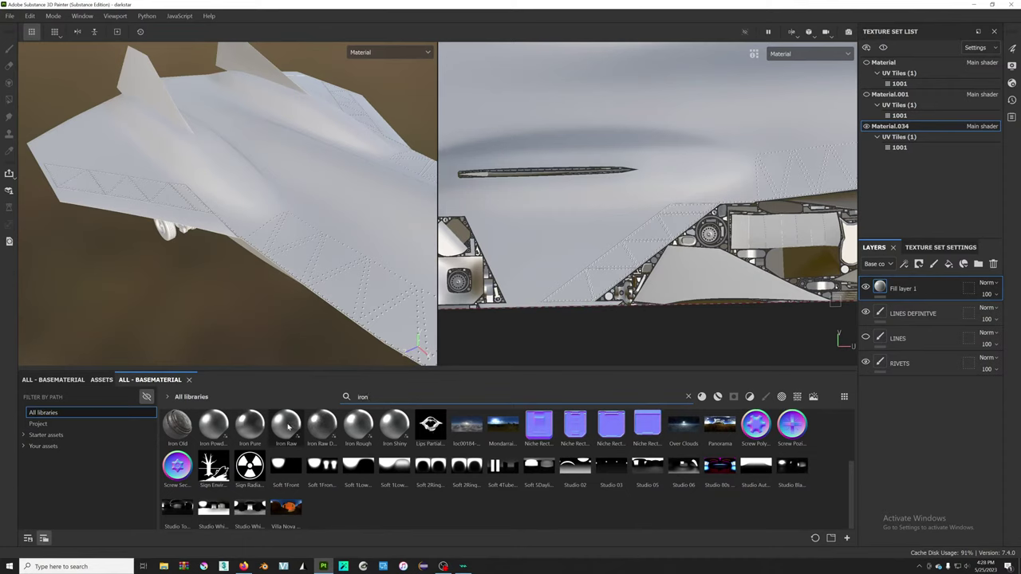
mouse_move(249, 425)
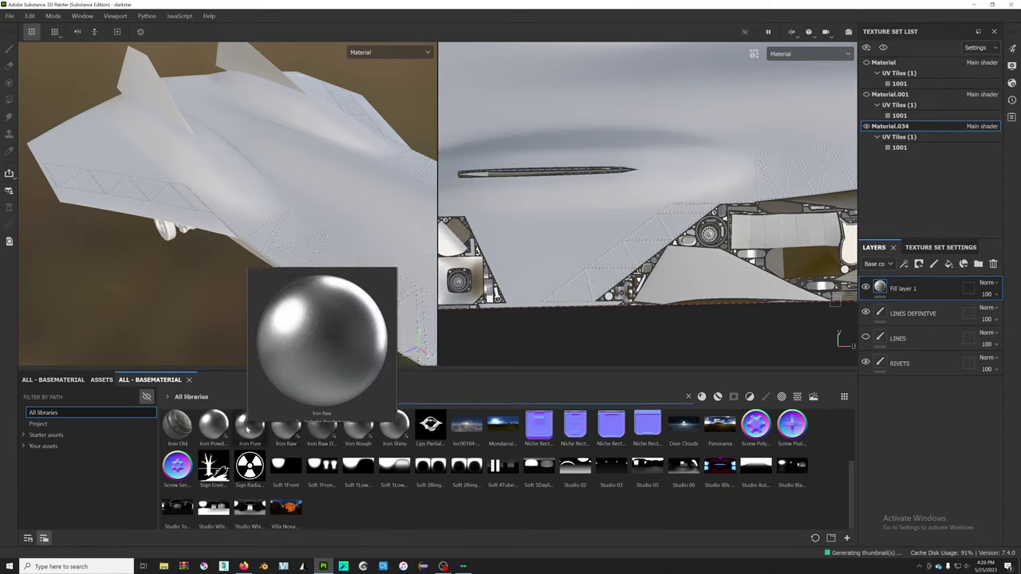
- Add Iron Pure as a new material layer and view it under rotated lighting
left_click_drag(248, 429, 880, 289)
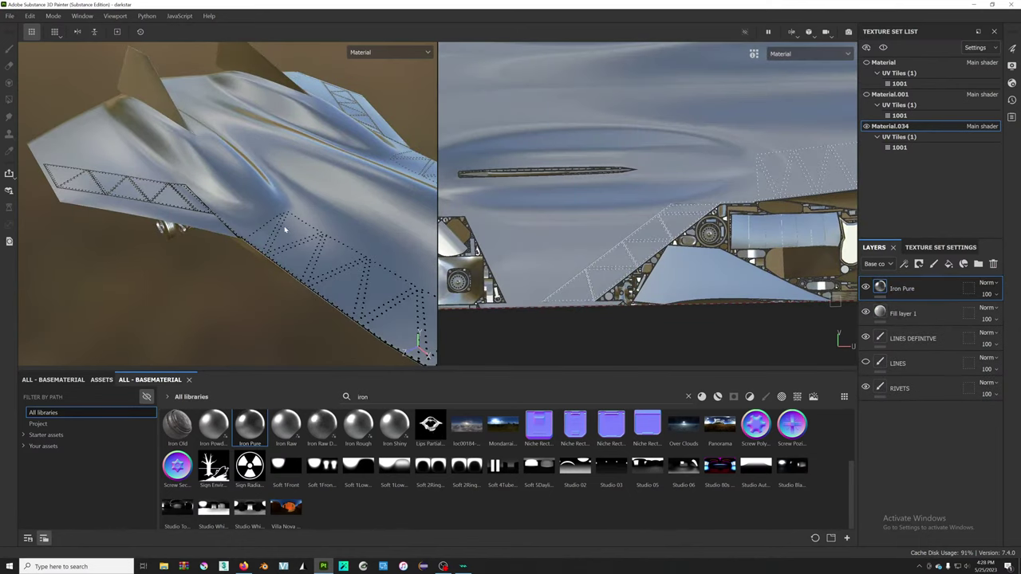
scroll(257, 232, "up", 3)
mouse_move(258, 231)
left_mouse_down("alt")
mouse_move(469, 182)
mouse_move(317, 283)
left_mouse_up("alt")
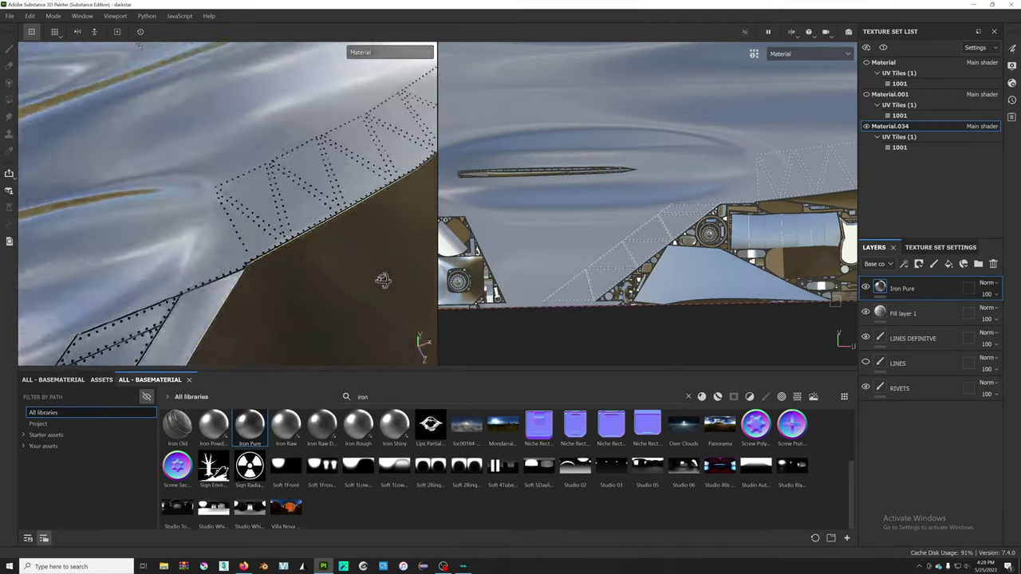
right_click_drag(317, 282, 375, 281, "shift")
- Inspect Fill layer 1's options without making changes
left_click(903, 313)
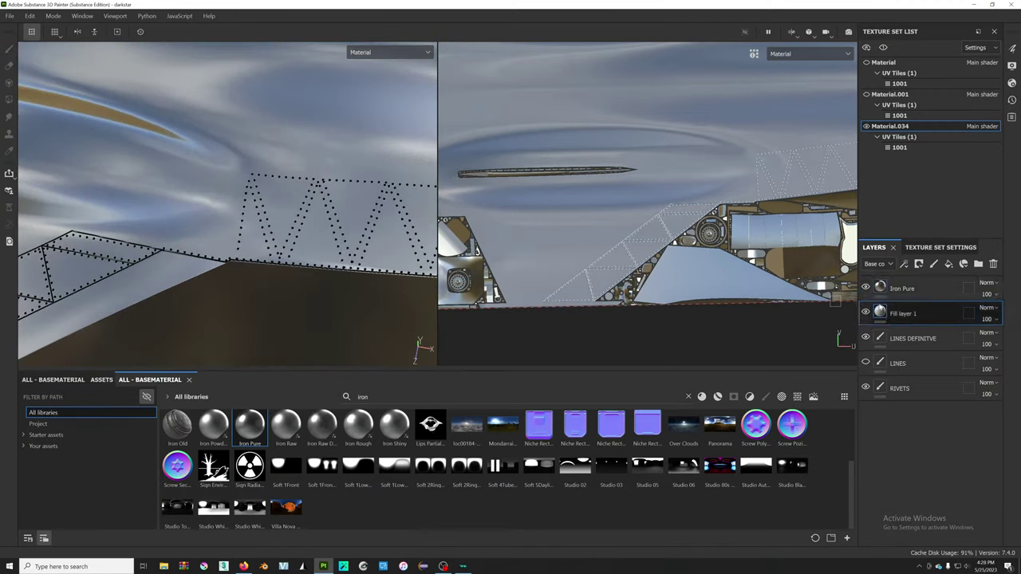
right_click(881, 313)
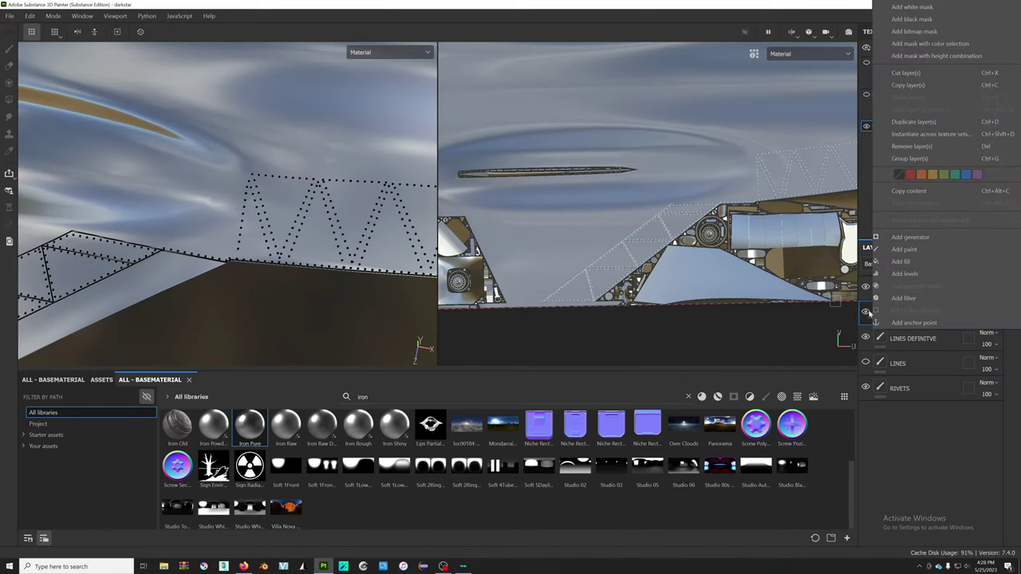
left_click(870, 312)
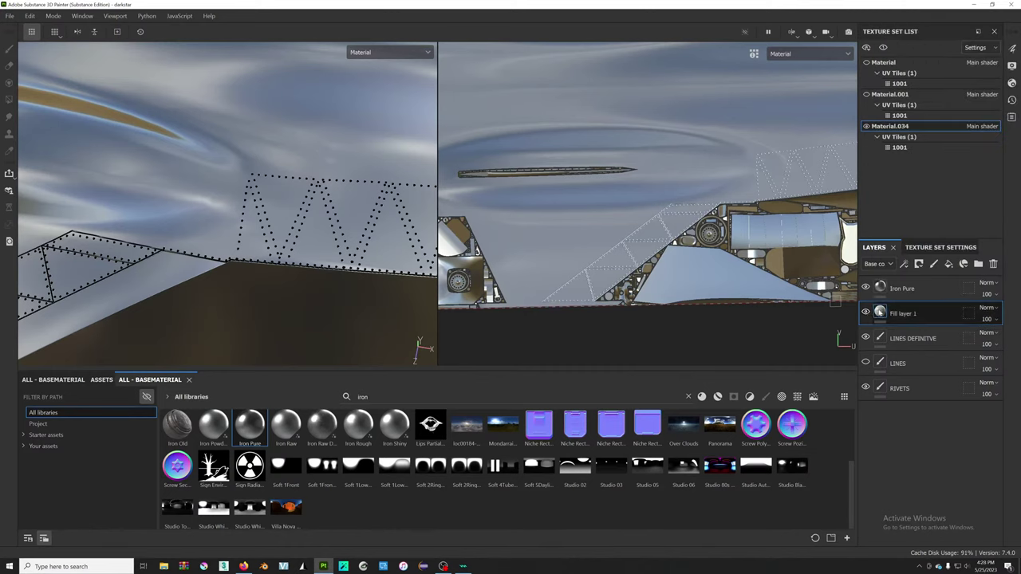
left_click_drag(885, 313, 892, 314)
right_click(866, 324)
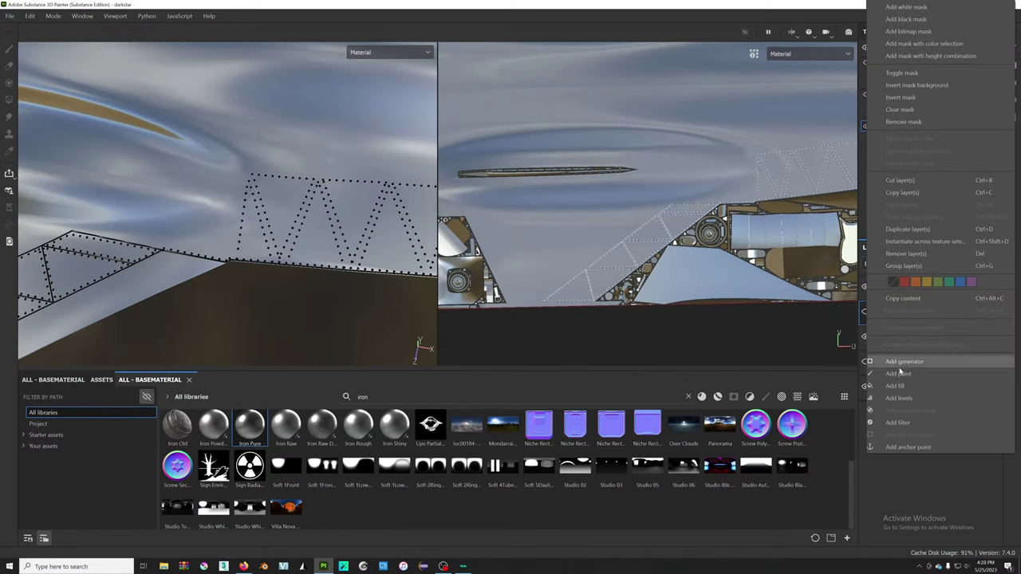
left_click(922, 465)
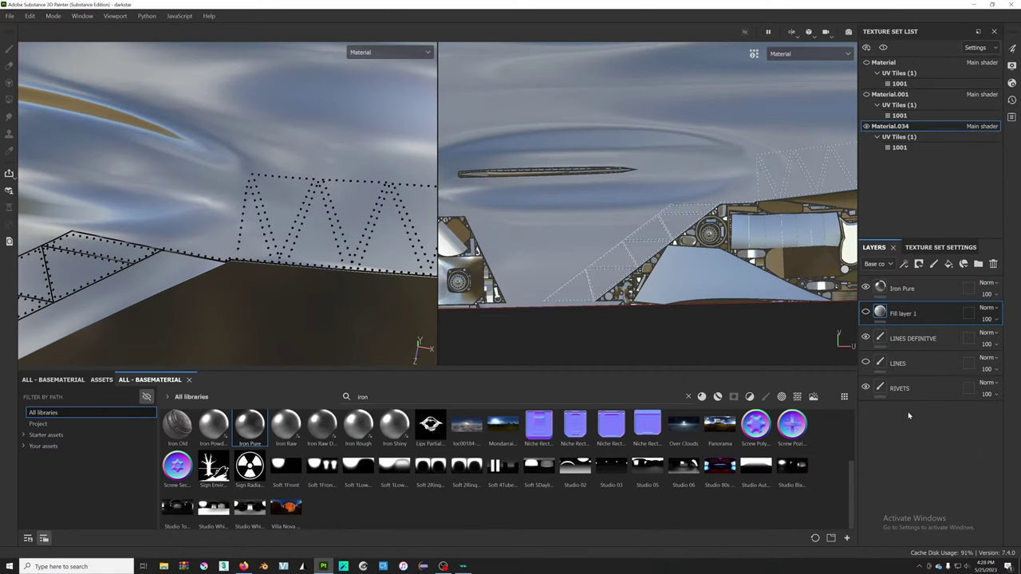
right_click(931, 318)
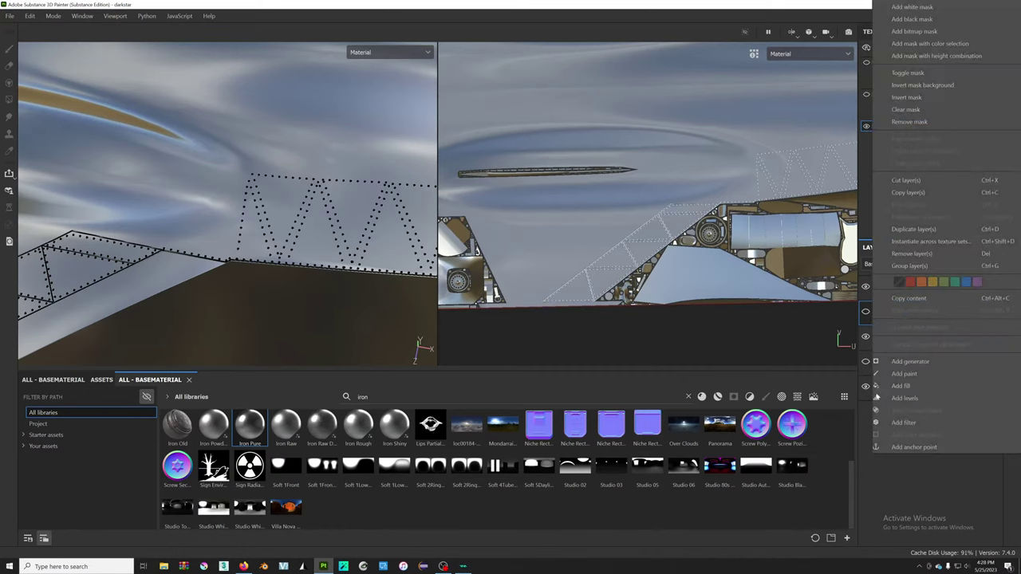
left_click(879, 491)
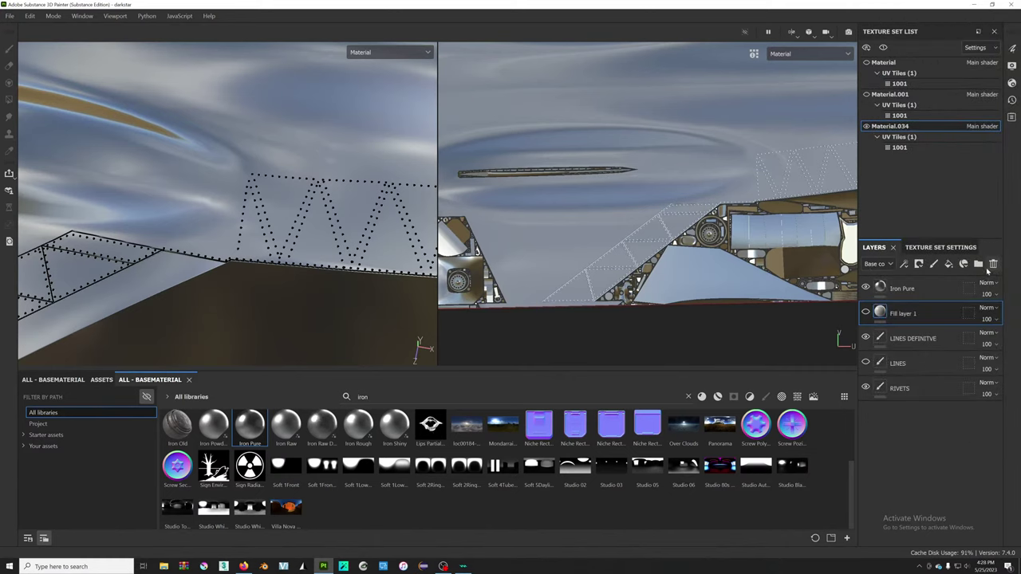
- Delete Fill layer 1 and add a fresh empty fill layer in its place
left_click(994, 265)
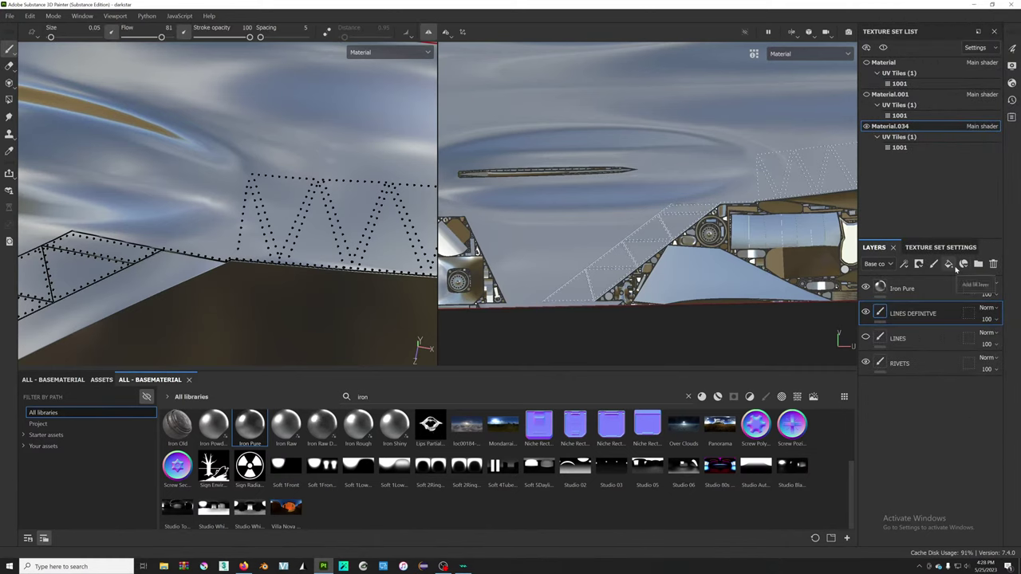
left_click(949, 265)
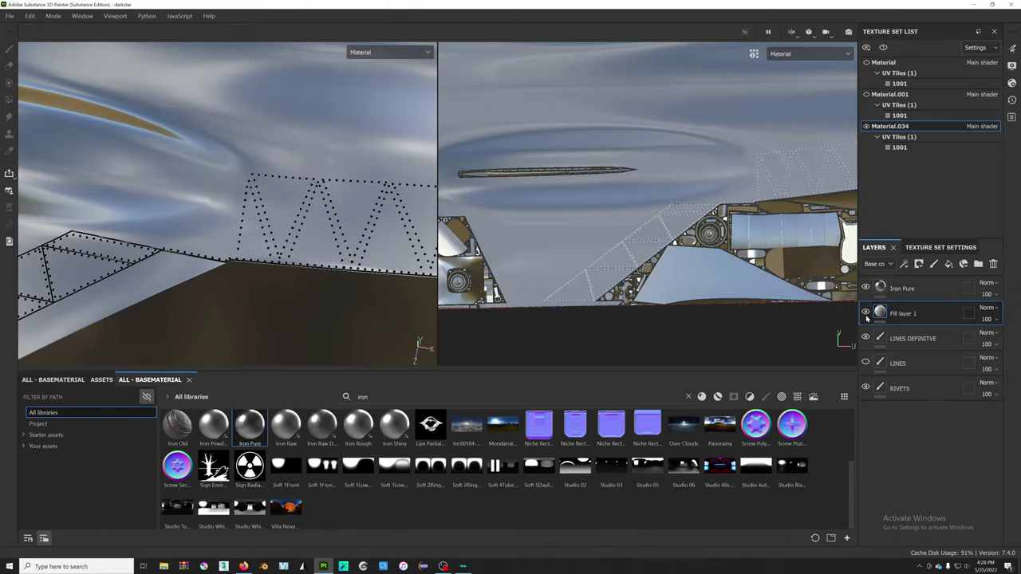
right_click(868, 318)
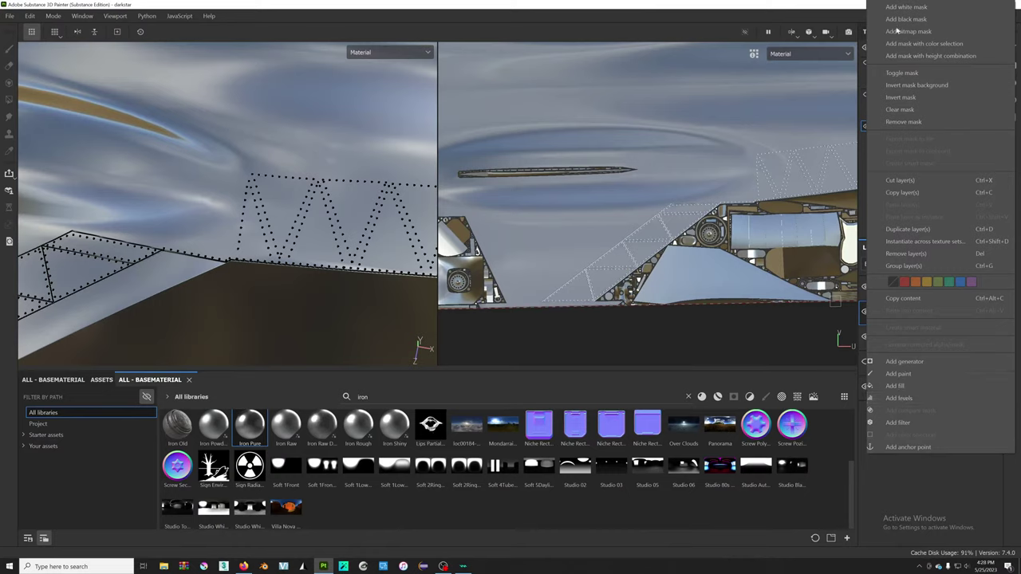
left_click(904, 492)
left_click(970, 314)
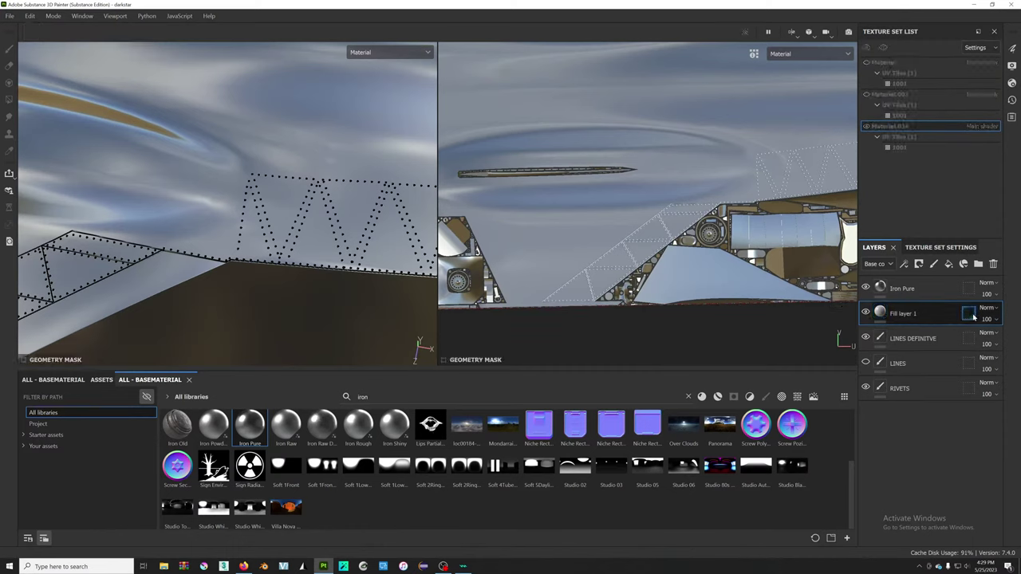
left_click(880, 312)
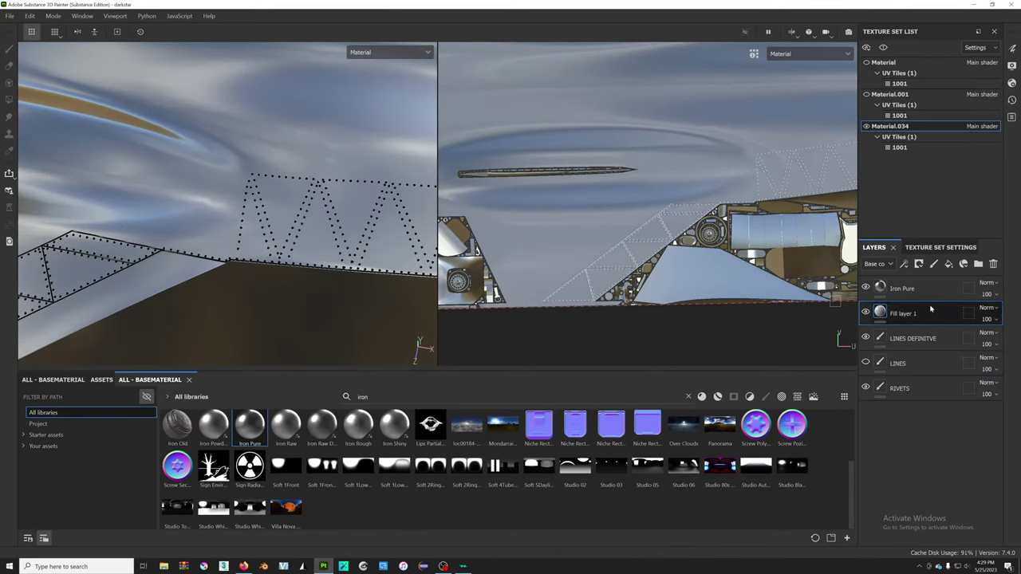
- Toggle Iron Pure off and on to compare the surface, then widen the viewports
scroll(638, 240, "up", 2)
mouse_move(239, 200)
left_mouse_down("alt")
mouse_move(347, 154)
mouse_move(263, 231)
left_mouse_up("alt")
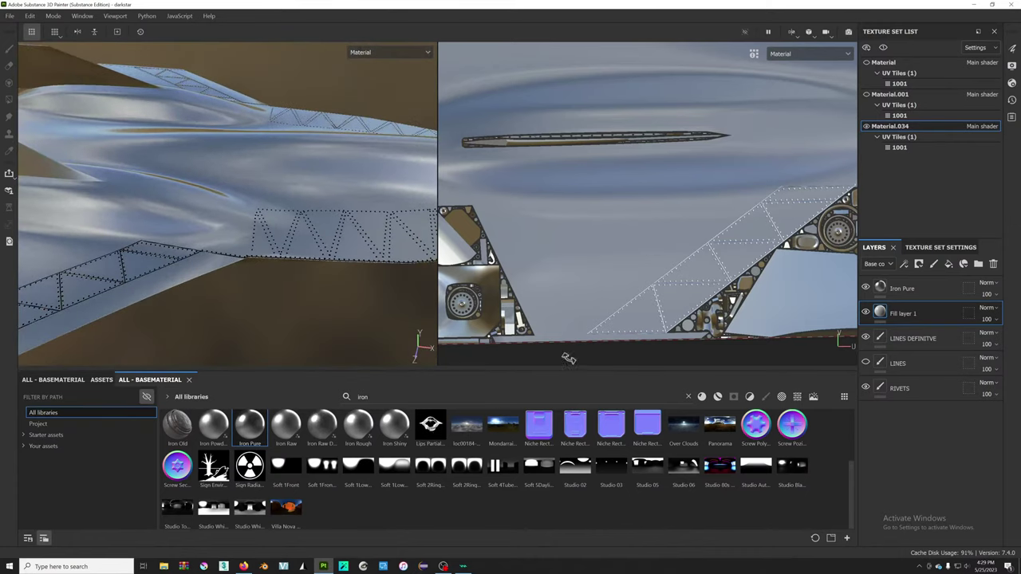
left_click(882, 292)
left_click(866, 288)
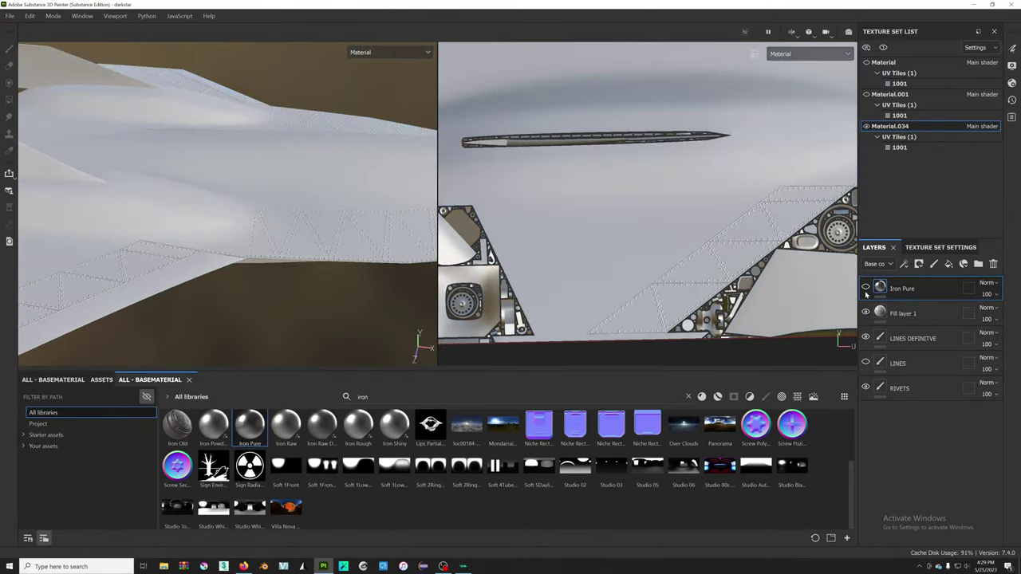
left_click(866, 288)
left_click_drag(845, 298, 850, 297)
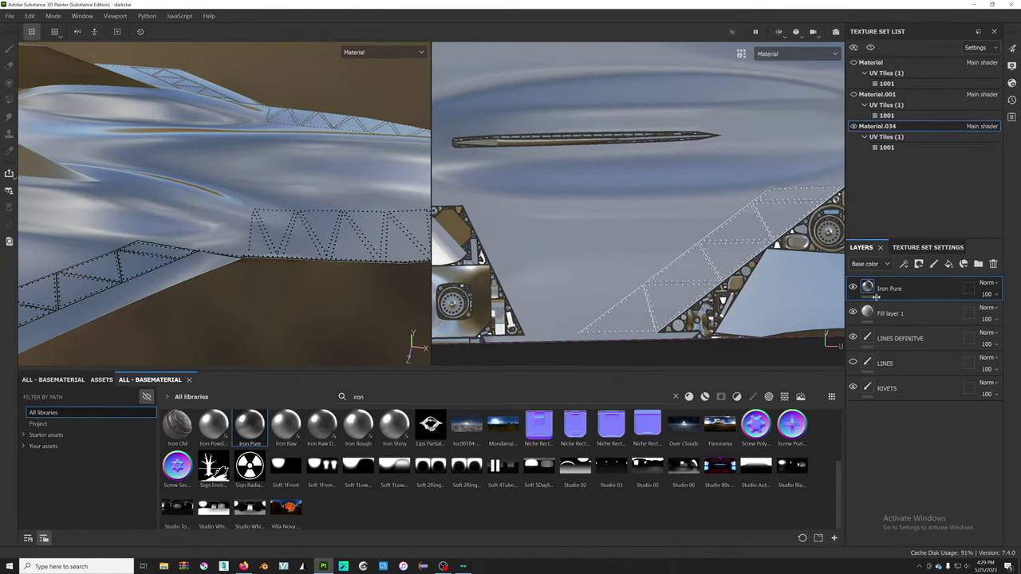
- Scroll through the texture set's channels in Texture Set Settings
left_click(951, 250)
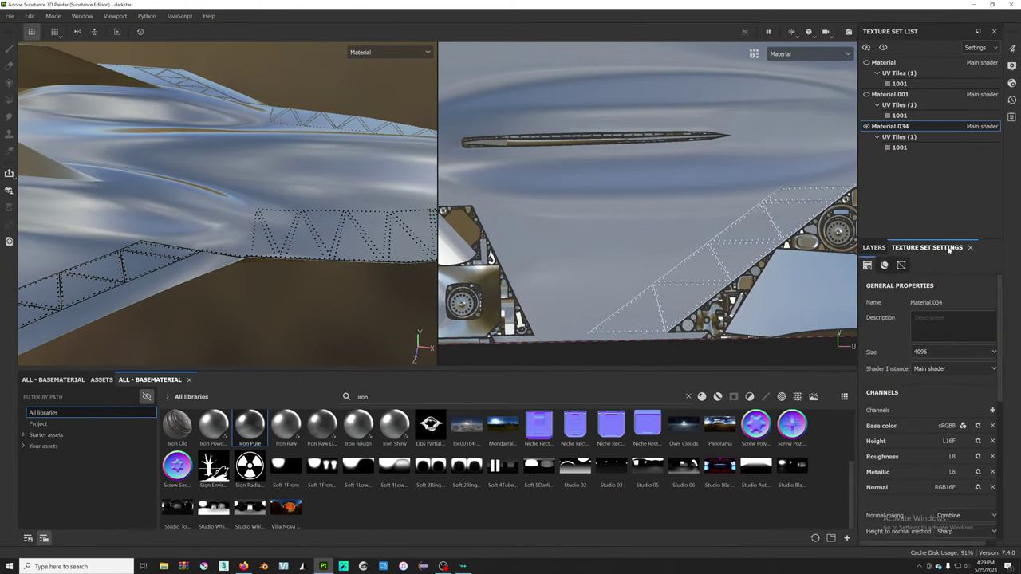
left_click(873, 247)
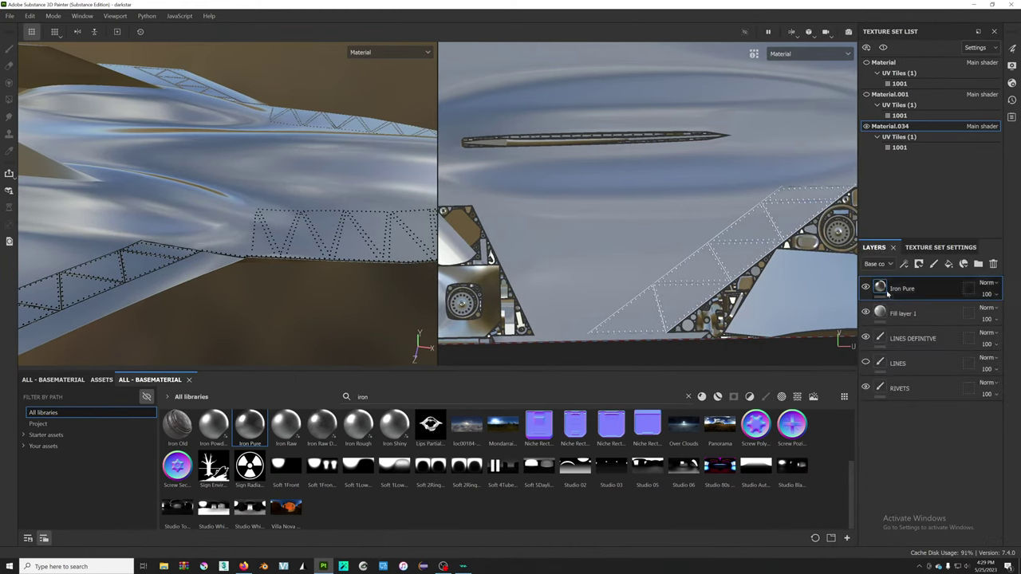
left_click(926, 247)
scroll(911, 380, "down", 3)
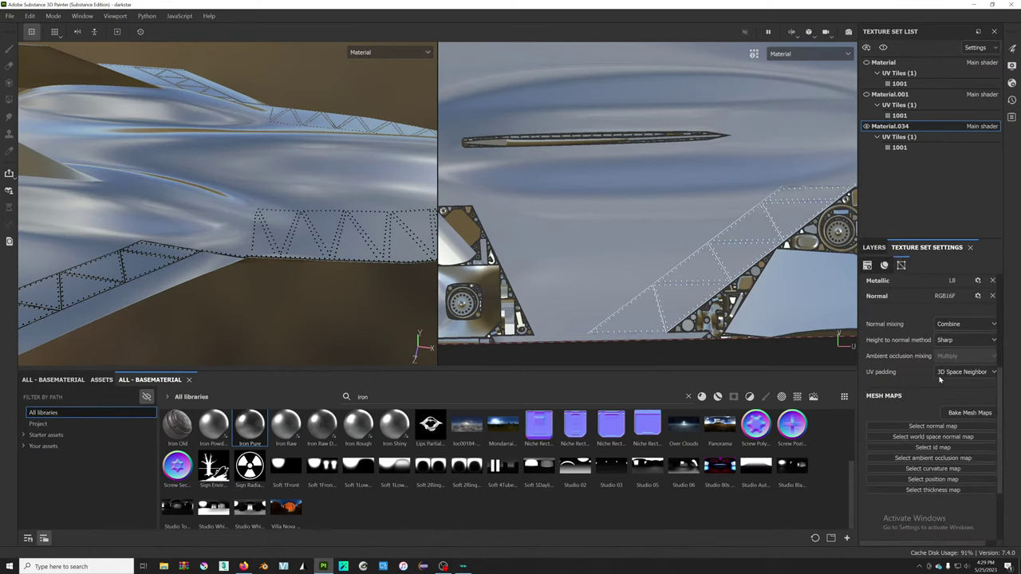
scroll(925, 379, "down", 3)
scroll(937, 378, "up", 3)
scroll(941, 380, "up", 3)
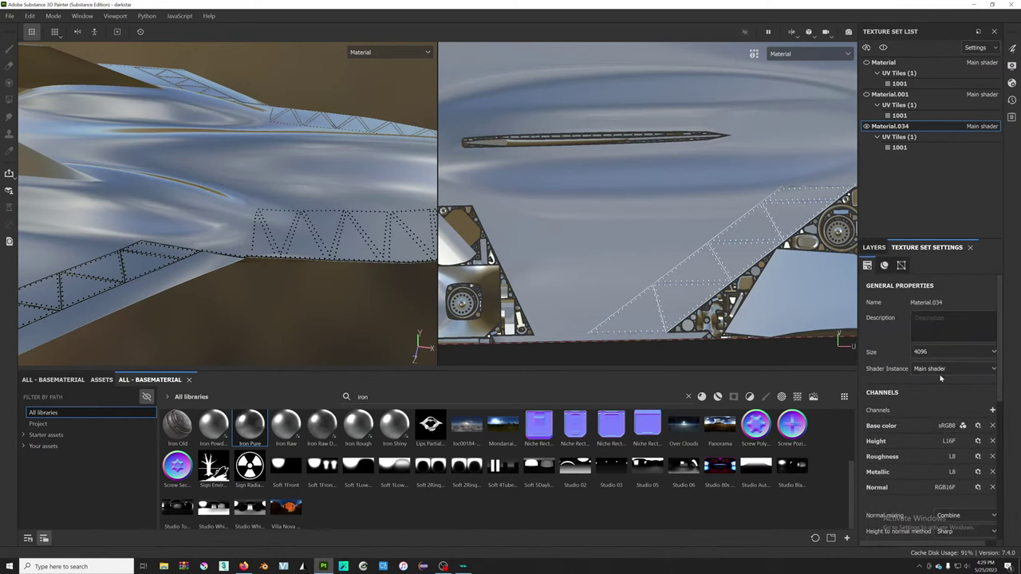
- Review the Mesh Maps section, then return to the layer stack
left_click(873, 247)
left_click(926, 247)
scroll(892, 275, "down", 2)
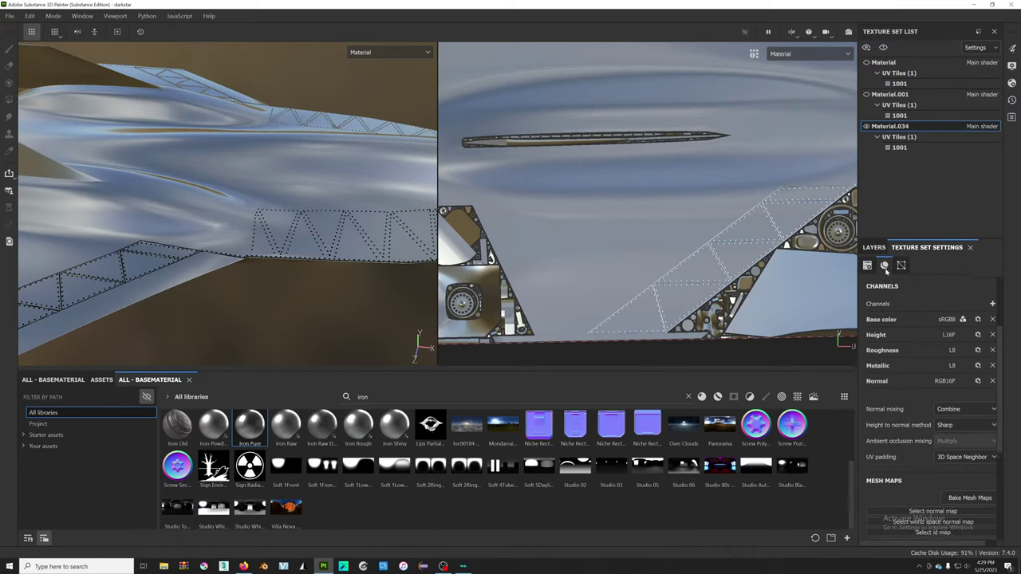
scroll(892, 279, "down", 2)
scroll(892, 283, "down", 3)
scroll(892, 289, "up", 3)
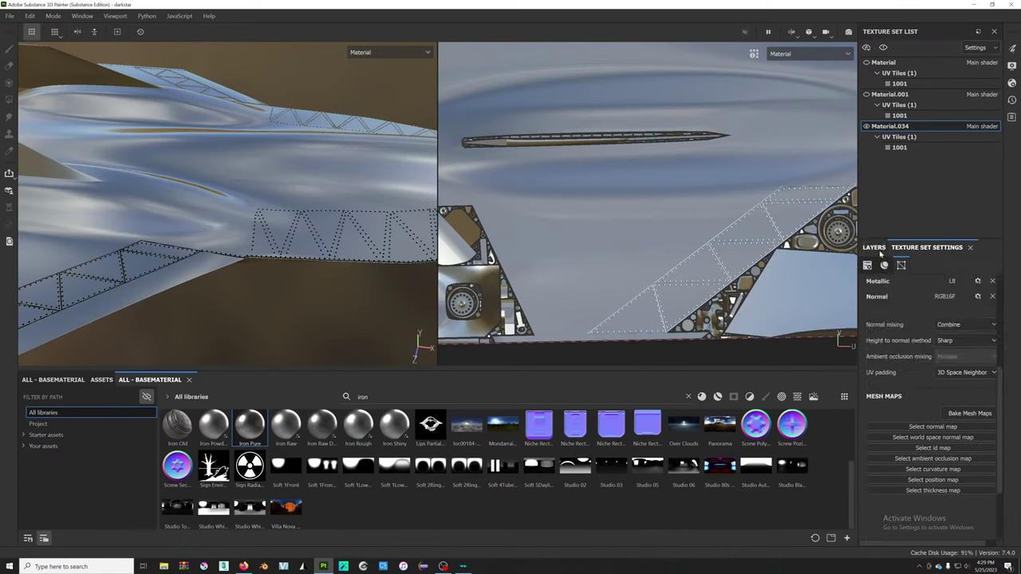
left_click(873, 247)
right_click(902, 315)
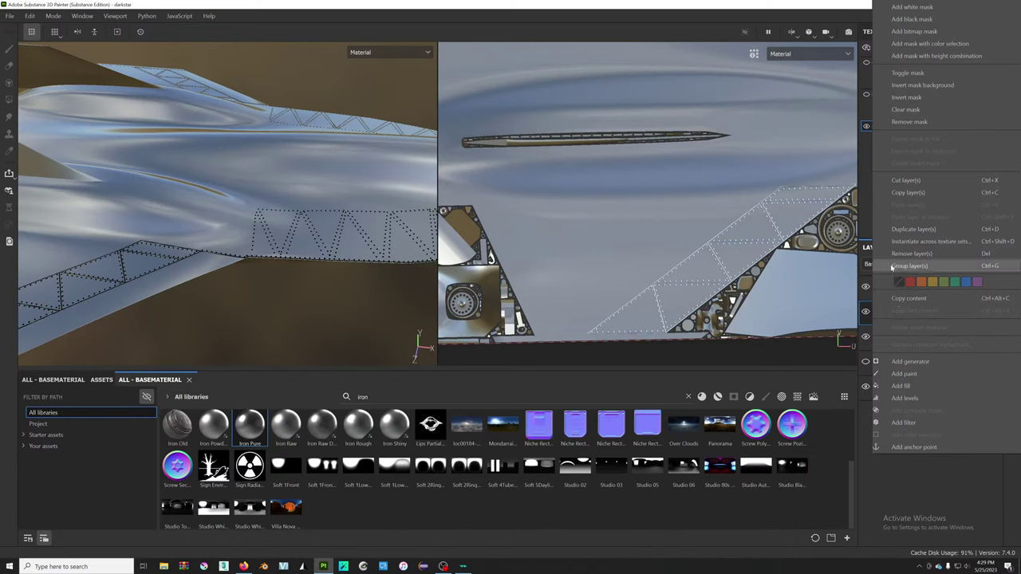
left_click(911, 498)
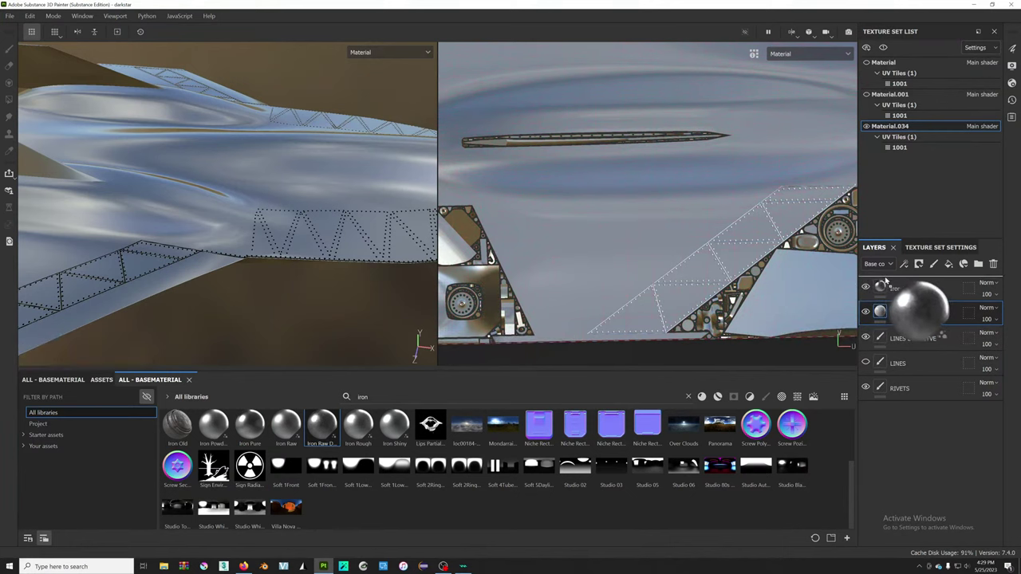
- Add Iron Raw Damaged as a new material layer and inspect the panels
mouse_move(317, 427)
left_mouse_down()
mouse_move(910, 289)
mouse_move(942, 325)
mouse_move(942, 315)
left_mouse_up()
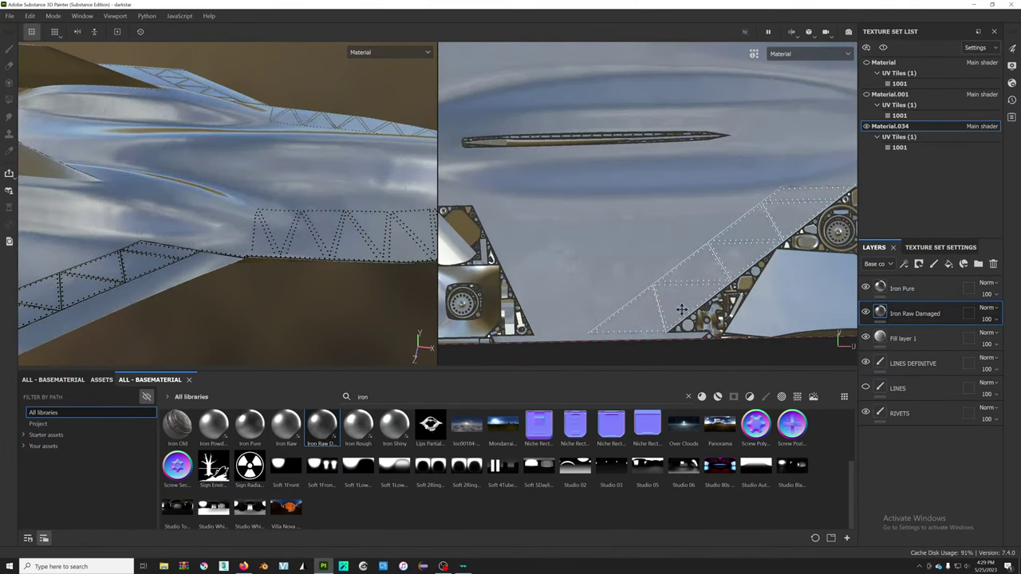
mouse_move(616, 285)
left_mouse_down("alt")
mouse_move(583, 193)
mouse_move(660, 245)
left_mouse_up("alt")
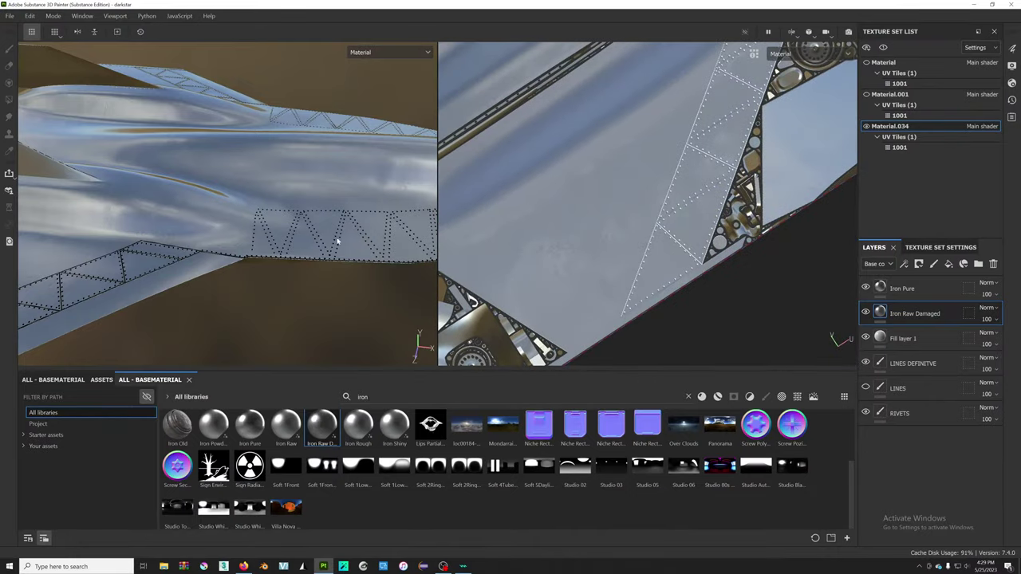
left_click_drag(620, 193, 659, 196, "alt")
middle_click_drag(285, 264, 295, 229, "alt")
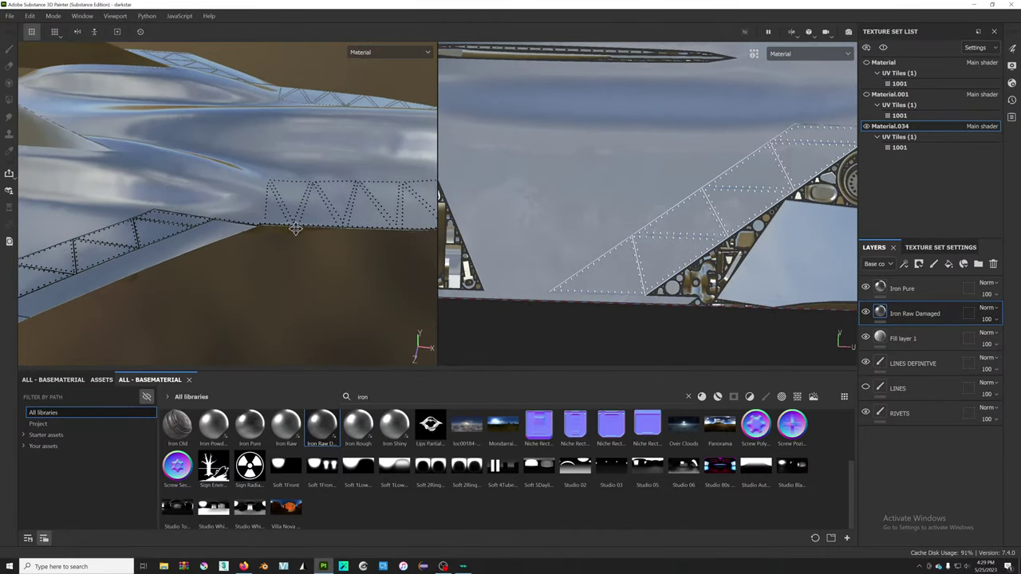
mouse_move(295, 228)
left_mouse_down("alt")
mouse_move(221, 247)
mouse_move(255, 239)
mouse_move(95, 205)
mouse_move(335, 253)
mouse_move(267, 222)
mouse_move(255, 205)
left_mouse_up("alt")
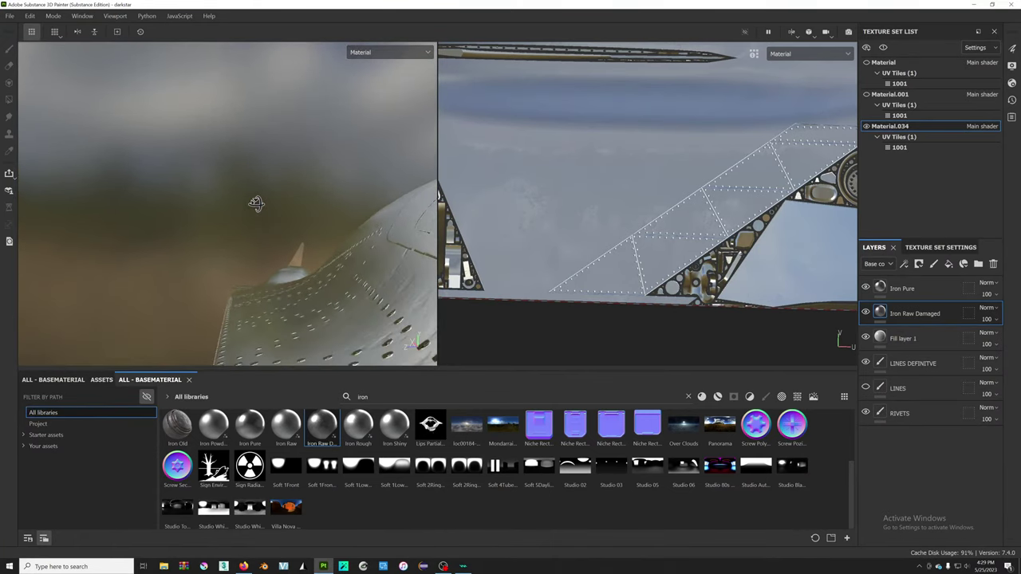
- Move Iron Raw Damaged below RIVETS, Iron Pure to the bottom, and delete Fill layer 1
left_click_drag(909, 314, 912, 431)
left_click_drag(902, 288, 909, 448)
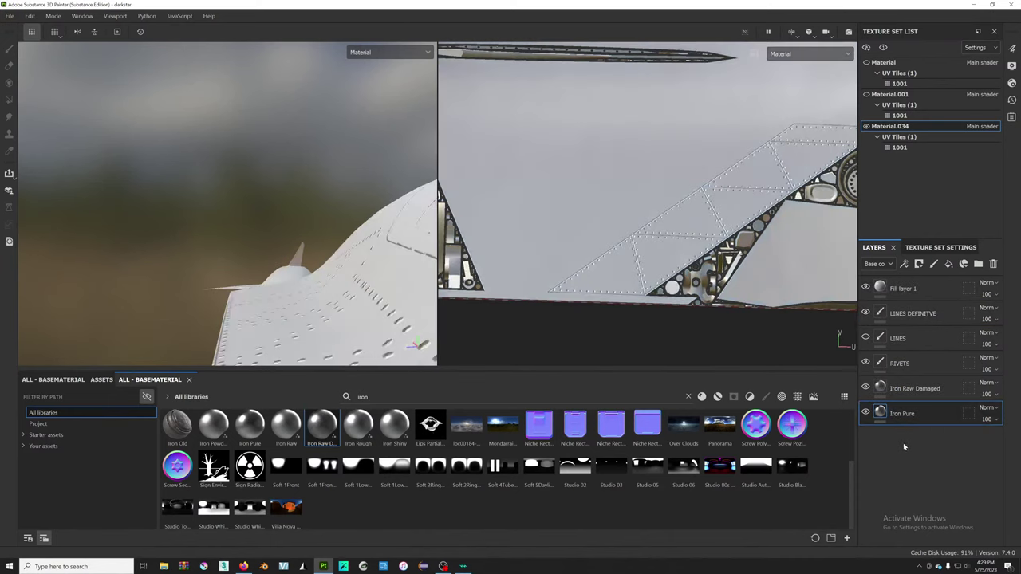
mouse_move(260, 251)
left_mouse_down("alt")
mouse_move(292, 200)
mouse_move(397, 310)
mouse_move(335, 248)
mouse_move(351, 240)
left_mouse_up("alt")
left_click(904, 289)
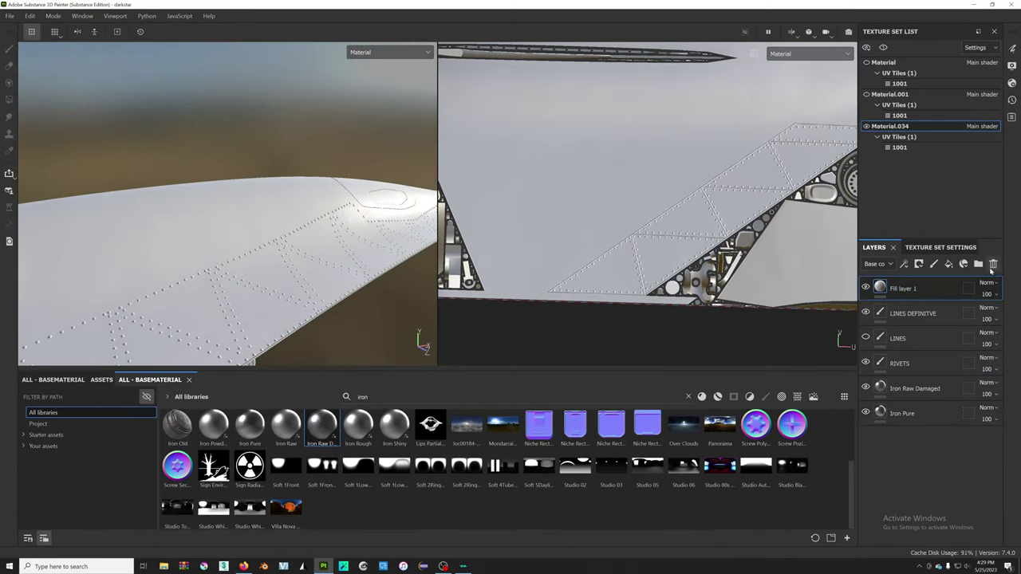
left_click(995, 265)
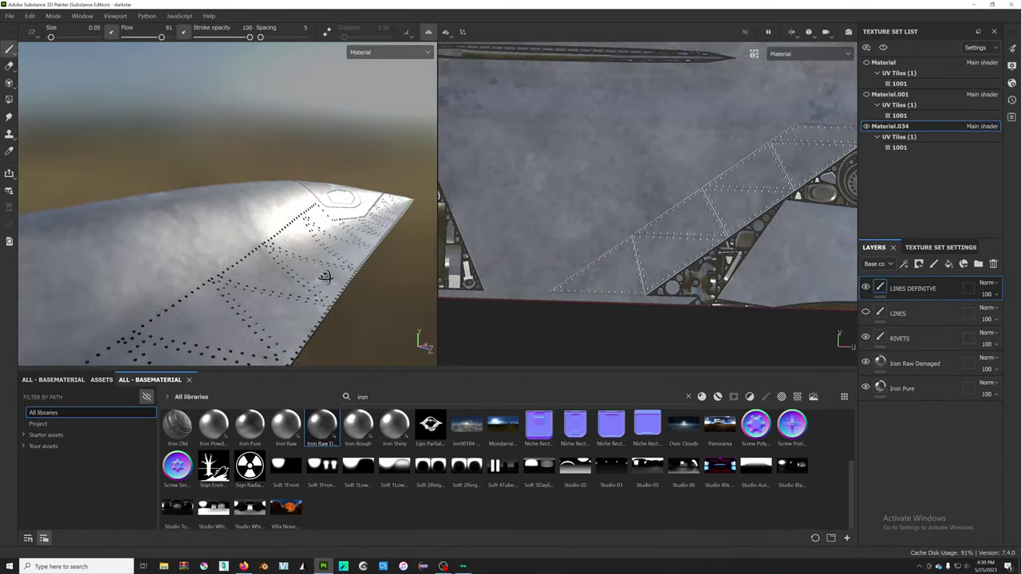
- Move the Iron Pure layer from the bottom to the top of the stack
mouse_move(331, 262)
left_mouse_down("alt")
mouse_move(253, 274)
mouse_move(326, 257)
mouse_move(192, 258)
mouse_move(257, 296)
left_mouse_up("alt")
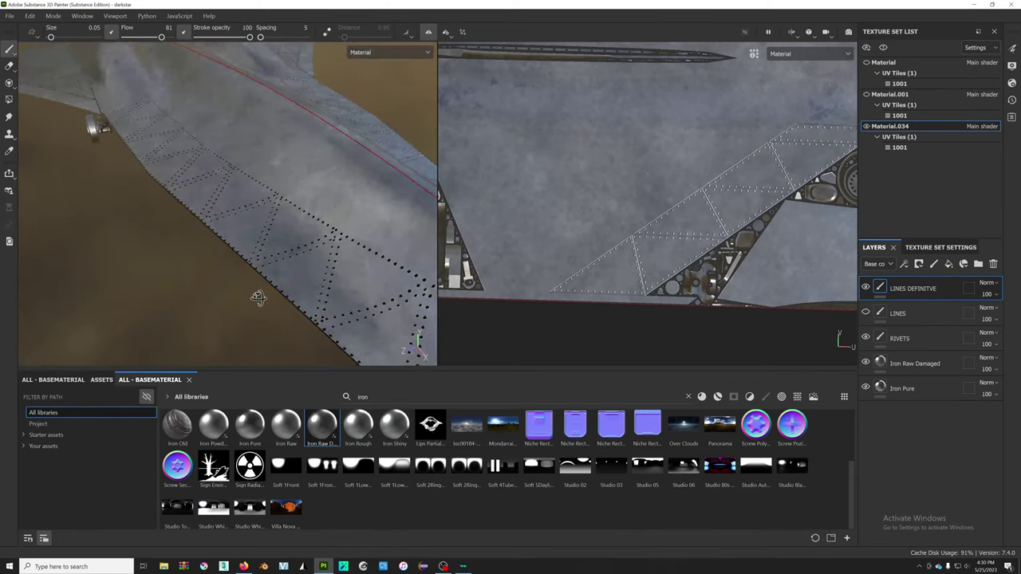
left_click(917, 389)
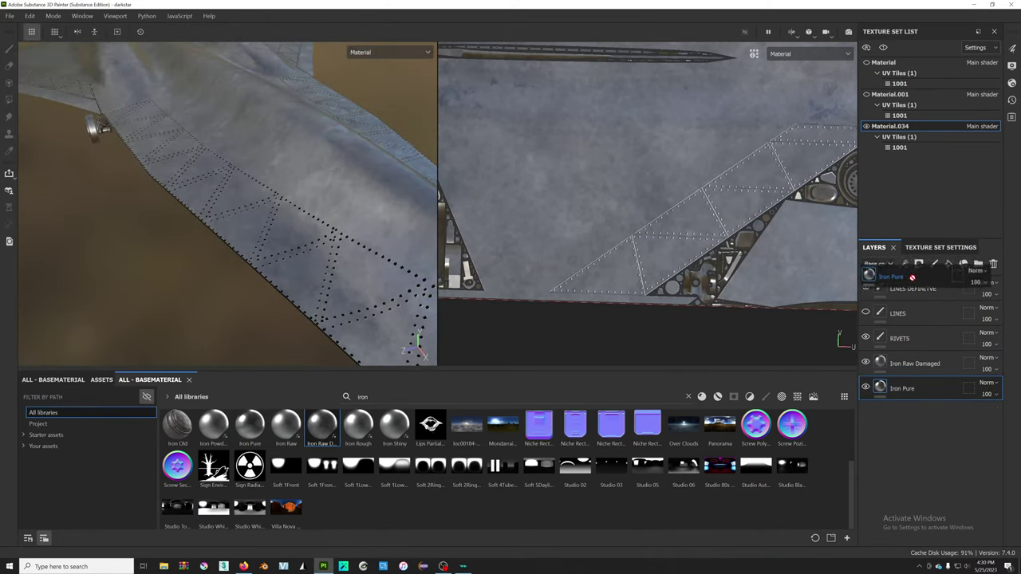
left_click_drag(910, 325, 906, 284)
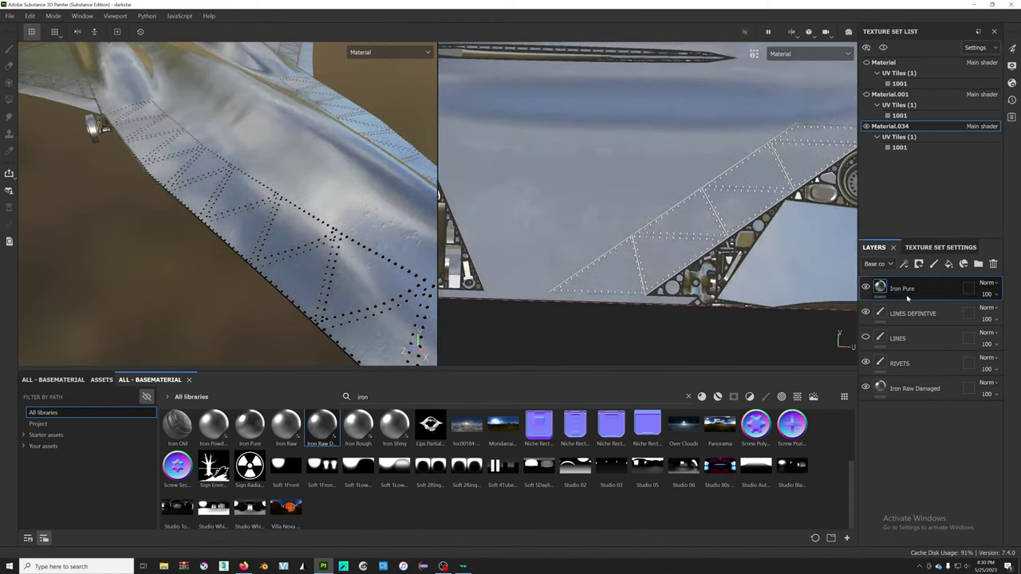
mouse_move(345, 258)
left_mouse_down("alt")
mouse_move(359, 217)
mouse_move(513, 171)
mouse_move(470, 179)
left_mouse_up("alt")
mouse_move(289, 231)
left_mouse_down("alt")
mouse_move(311, 192)
mouse_move(631, 221)
left_mouse_up("alt")
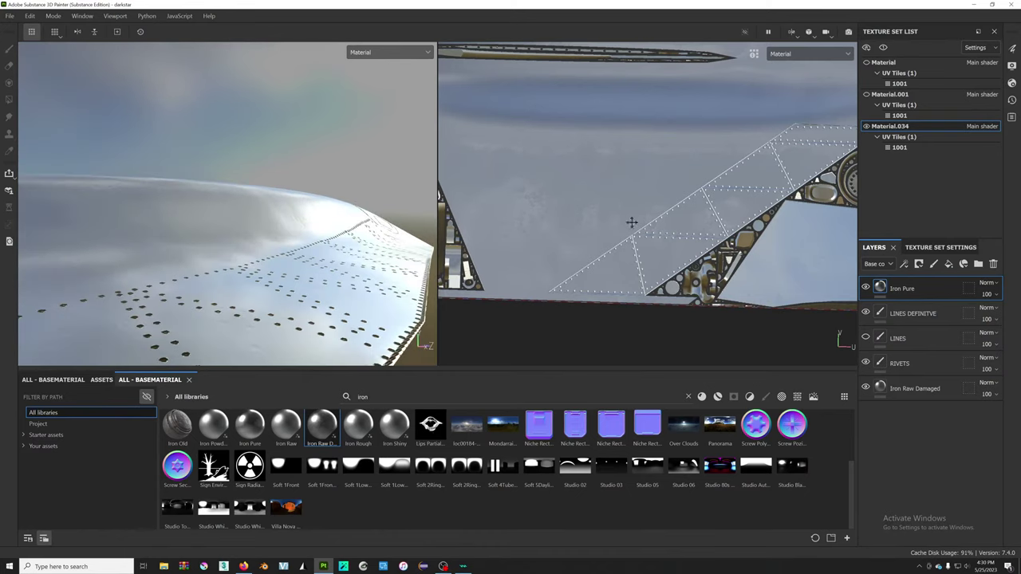
- Toggle LINES DEFINITVE's visibility repeatedly to compare the panel lines
left_click(867, 314)
left_click(867, 314)
left_click(867, 315)
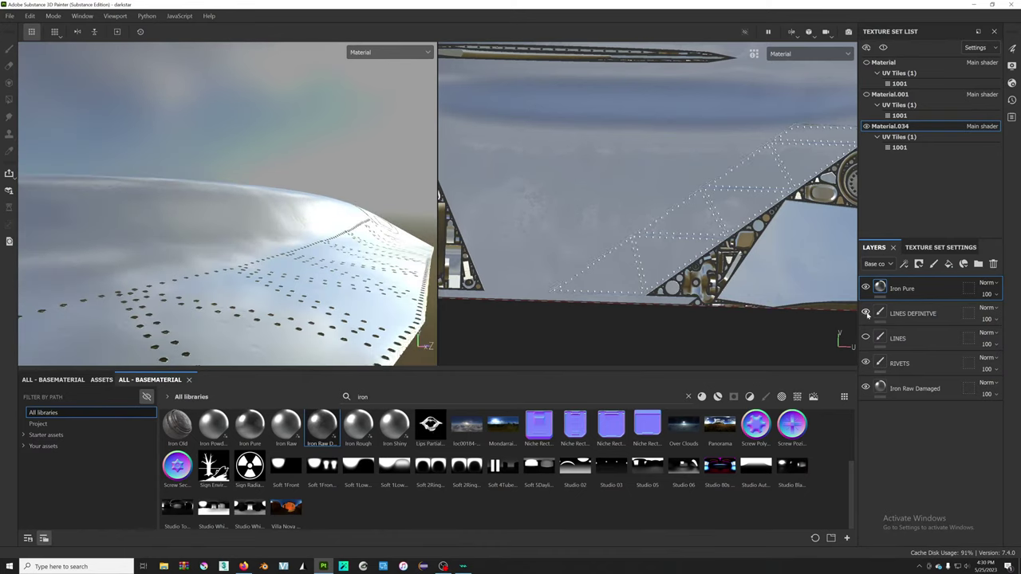
left_click(868, 314)
left_click(867, 314)
left_click(867, 315)
left_click(867, 314)
left_click(868, 314)
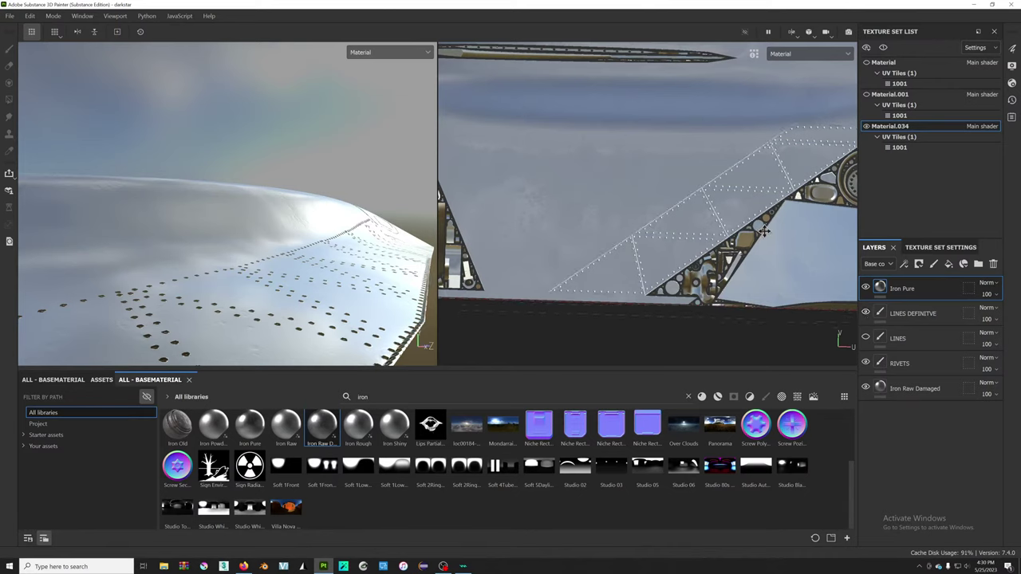
scroll(764, 233, "down", 4)
- Select LINES DEFINITVE and toggle the LINES layer to compare strokes
left_click(909, 314)
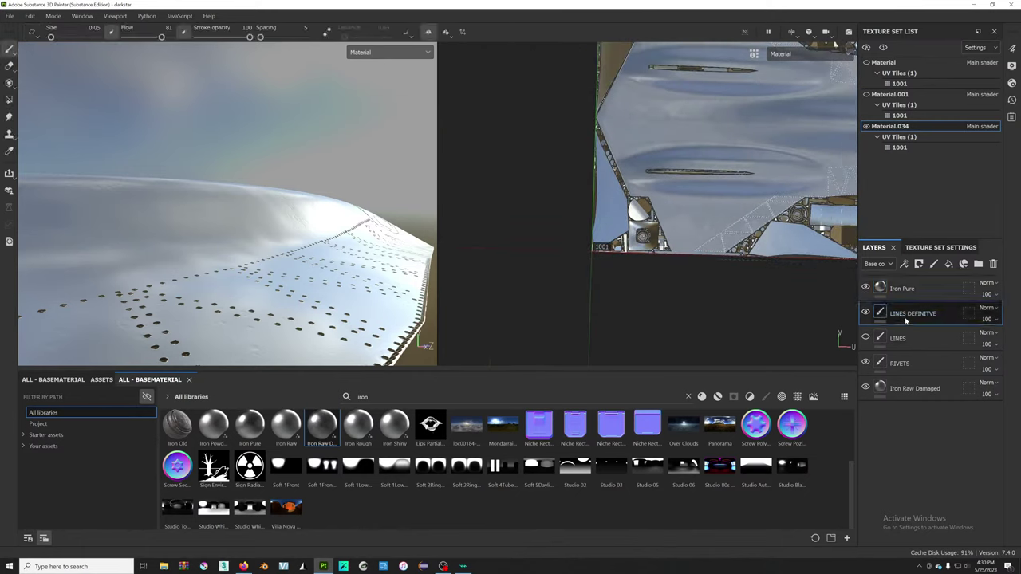
scroll(624, 319, "up", 3)
scroll(713, 257, "up", 3)
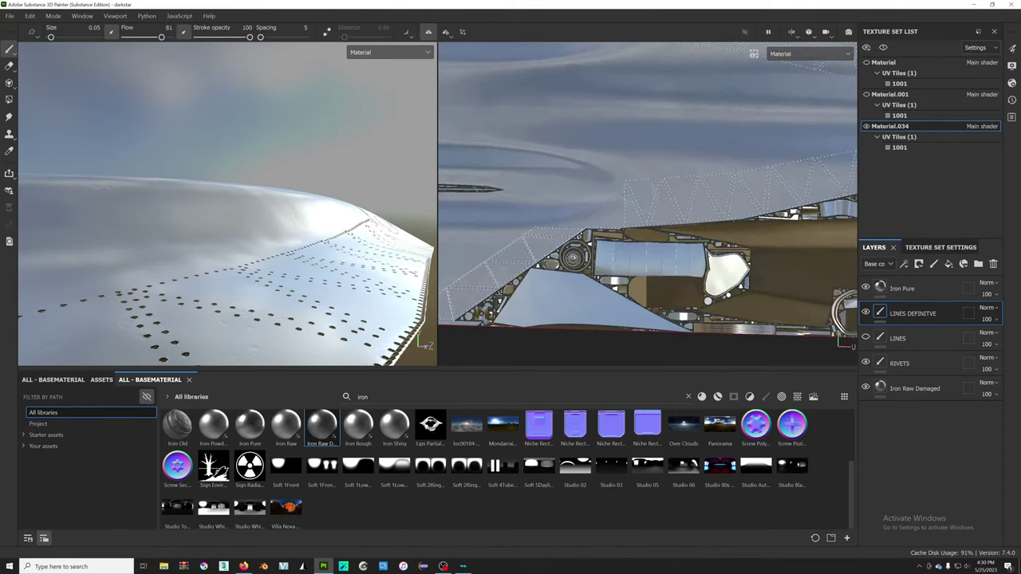
left_click(866, 337)
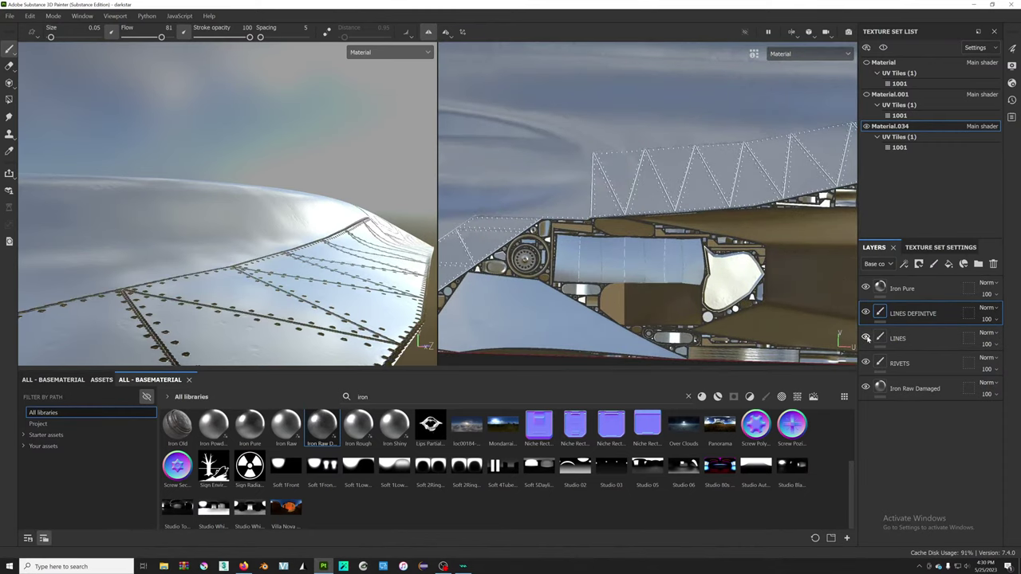
left_click(866, 338)
left_click(866, 337)
left_click(866, 337)
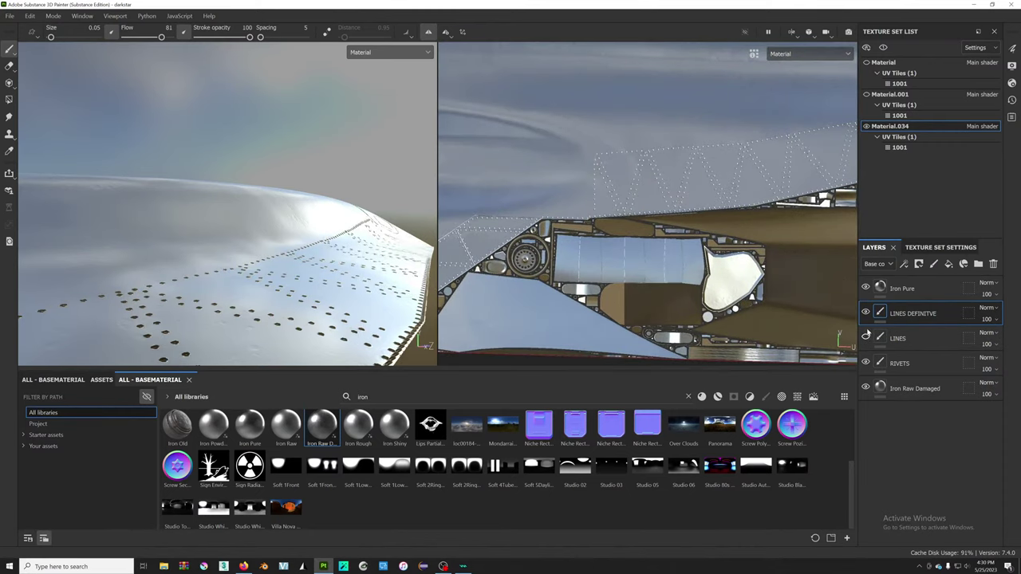
scroll(543, 189, "up", 3)
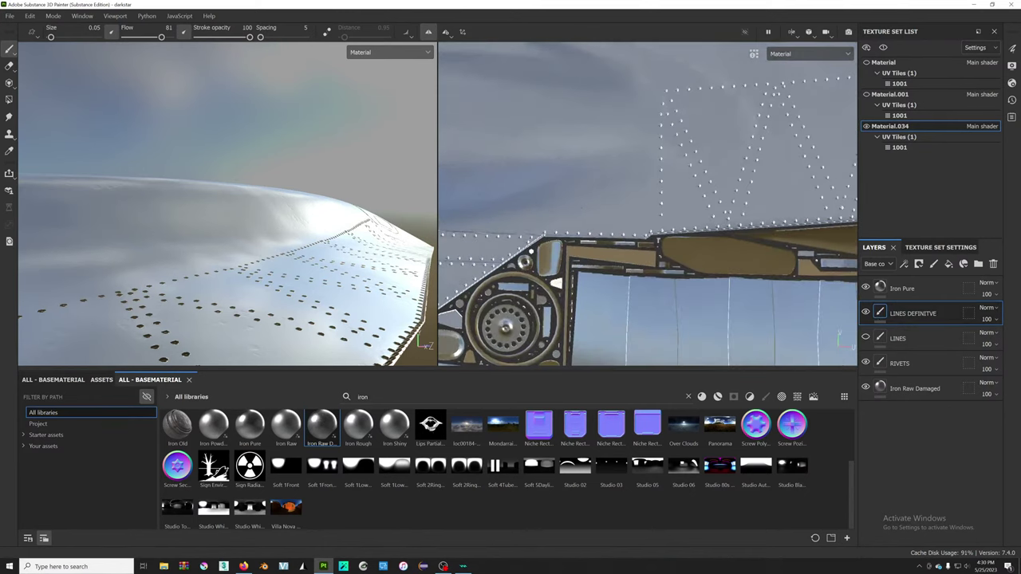
- Paint straight white panel lines along the zigzag rivet rows
middle_click_drag(782, 304, 846, 336)
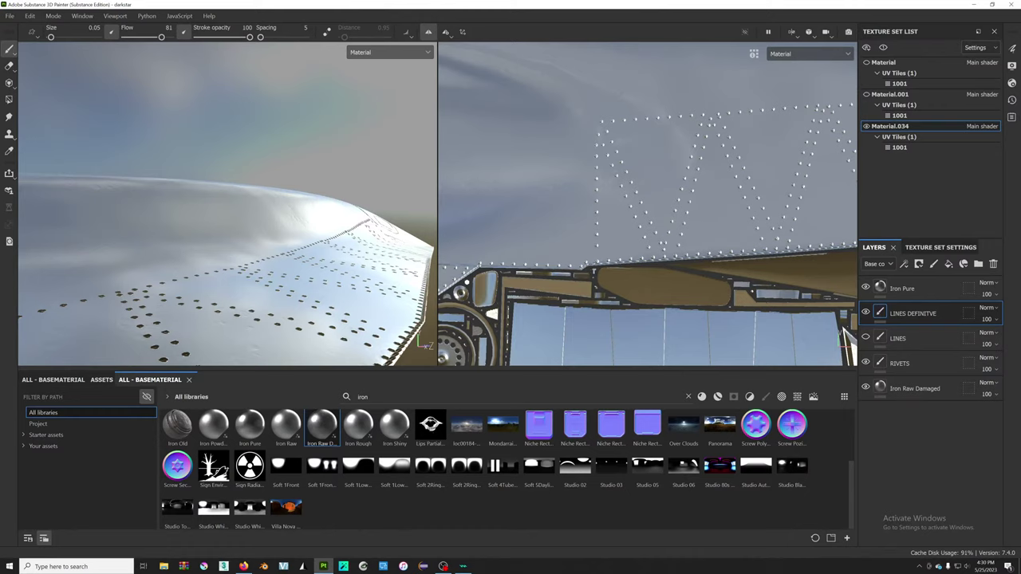
key("shift")
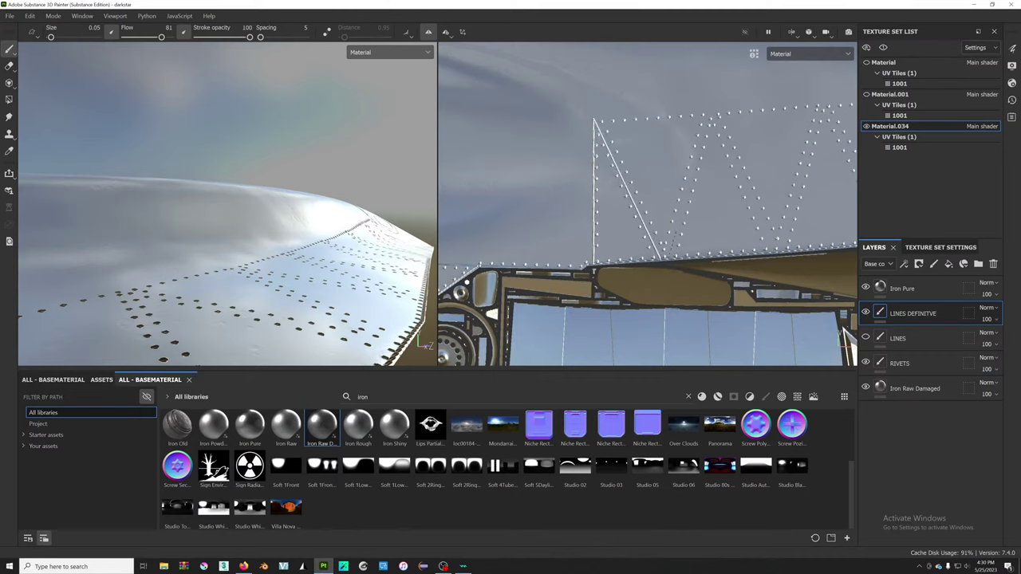
key("shift")
key("shift")
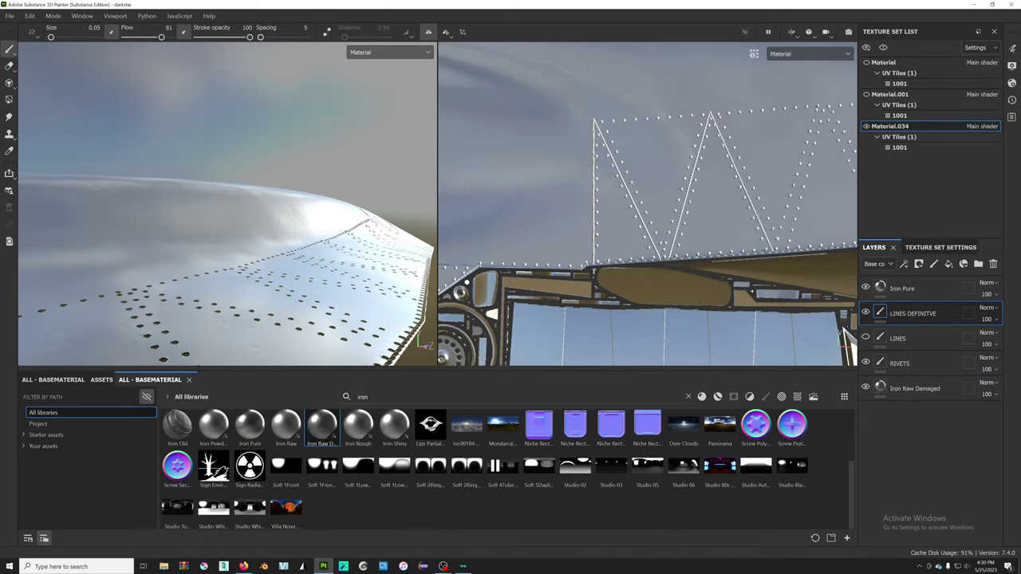
key("shift")
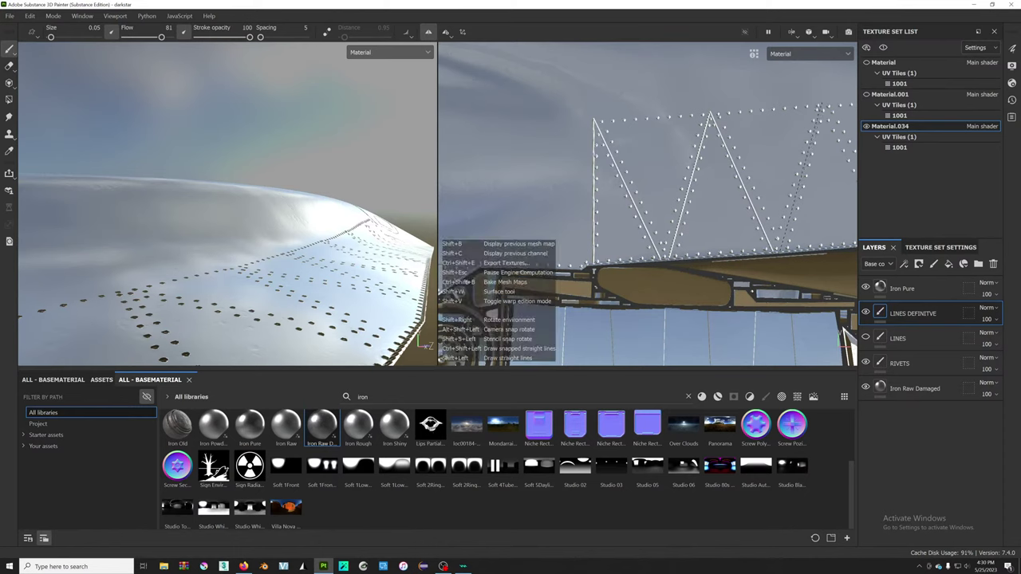
left_click_drag(817, 103, 693, 351, "alt")
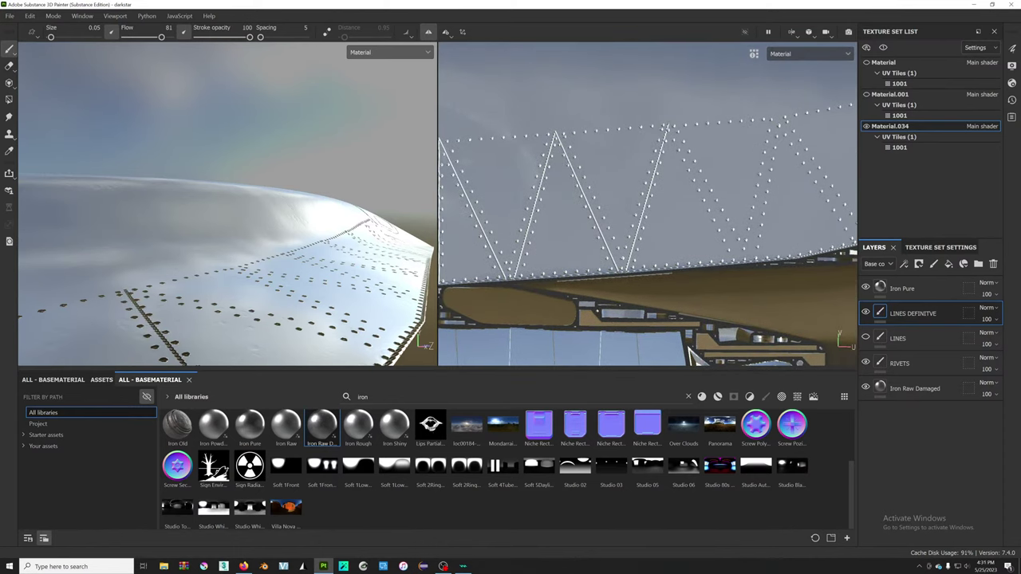
key("shift")
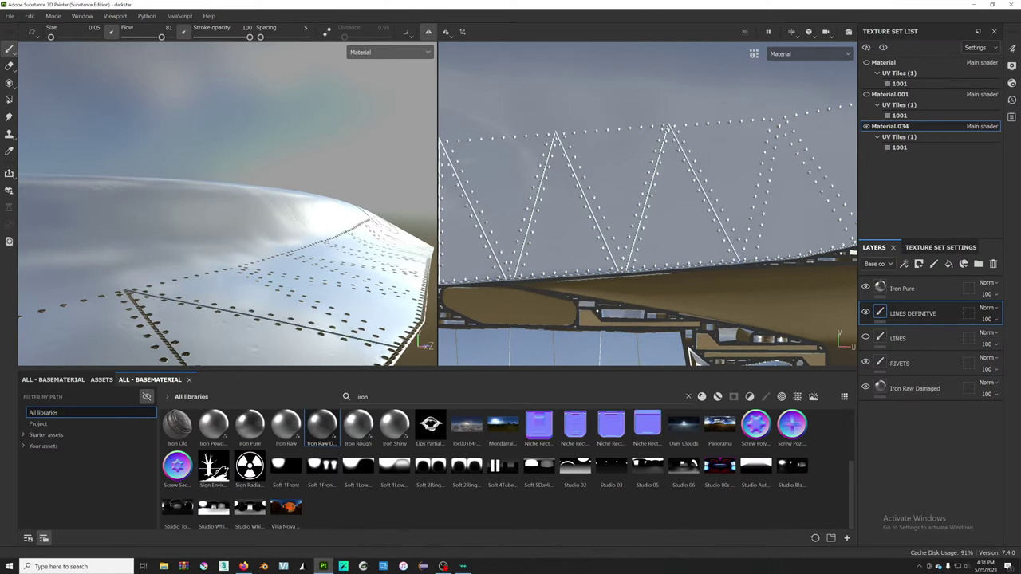
key("shift")
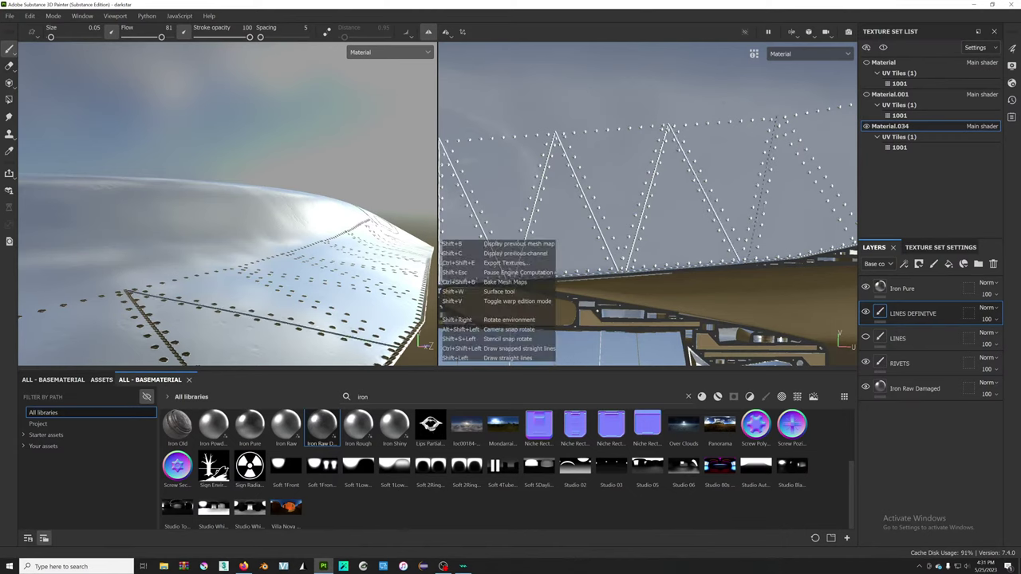
key("shift")
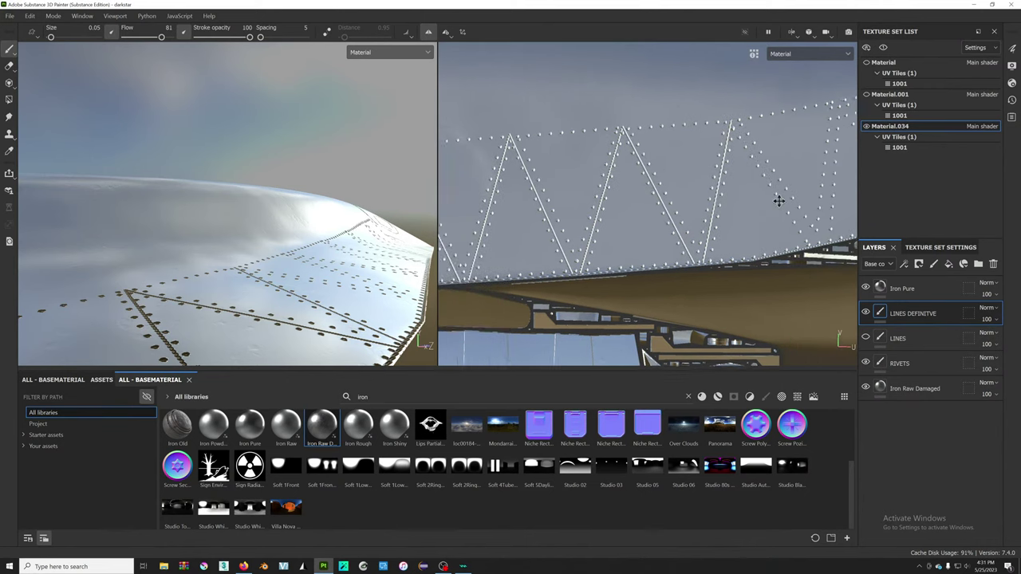
middle_click_drag(694, 355, 618, 358)
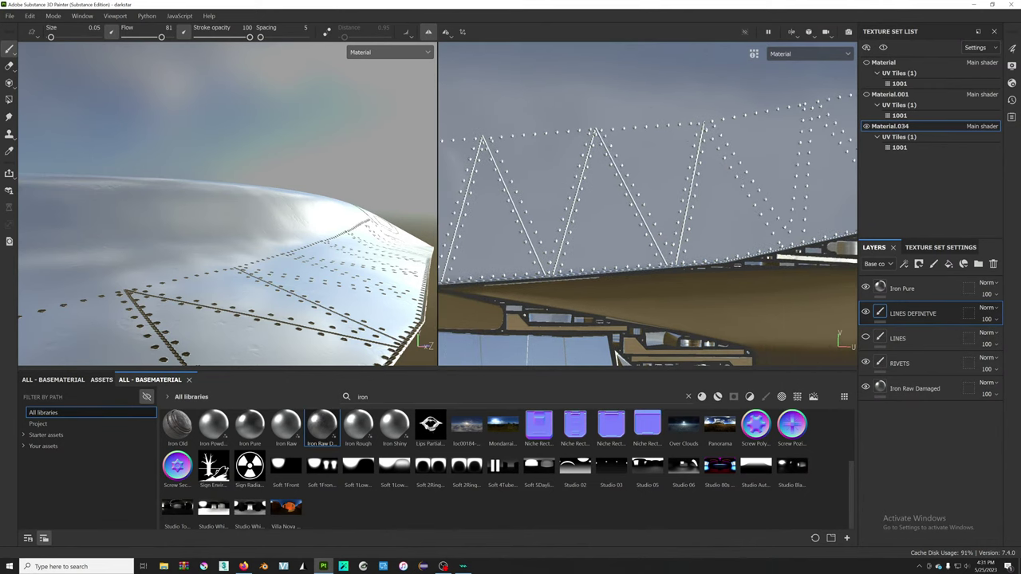
key("shift")
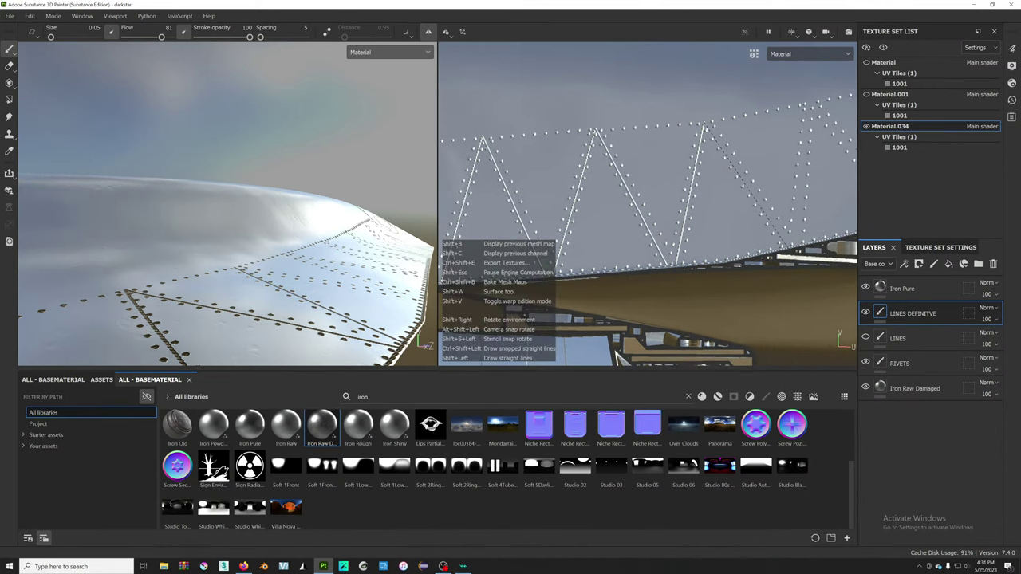
- Open artstation.com in a new Firefox tab
key("alt+Tab")
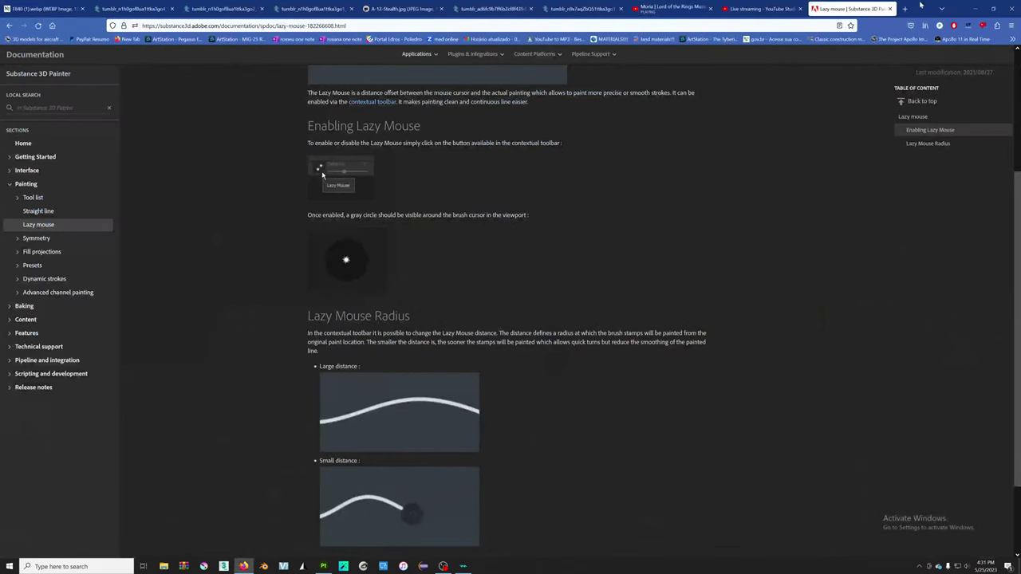
left_click(905, 8)
type("artstation.com/")
key("Return")
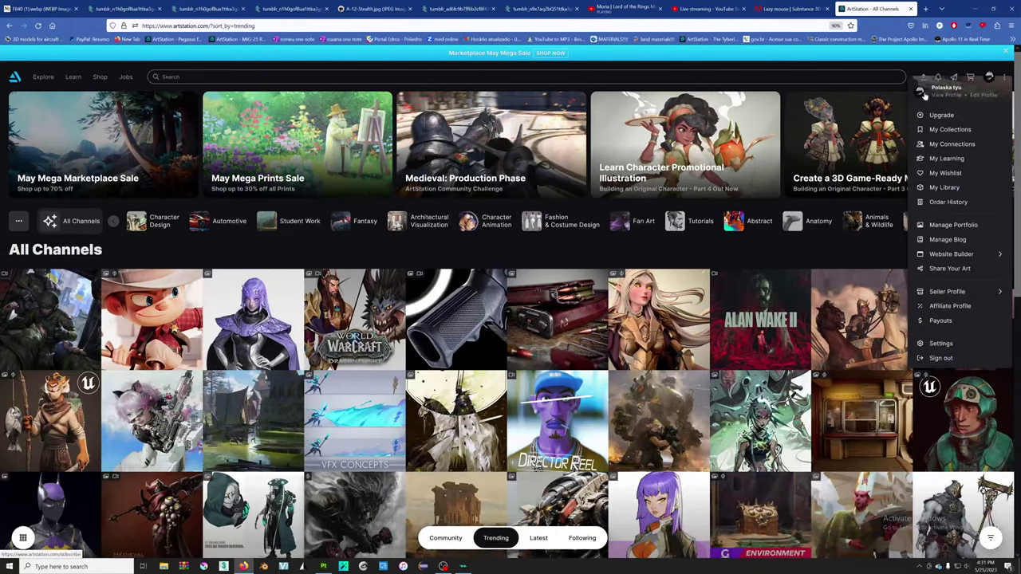
- Open the artist's ArtStation profile and go to the AC-130H artwork page
left_click(922, 93)
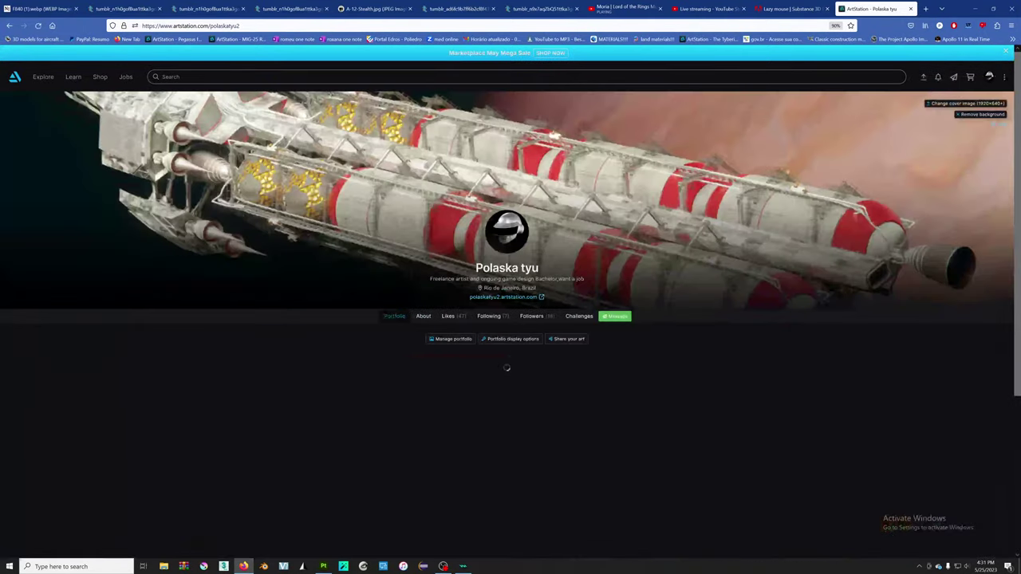
scroll(88, 253, "down", 3)
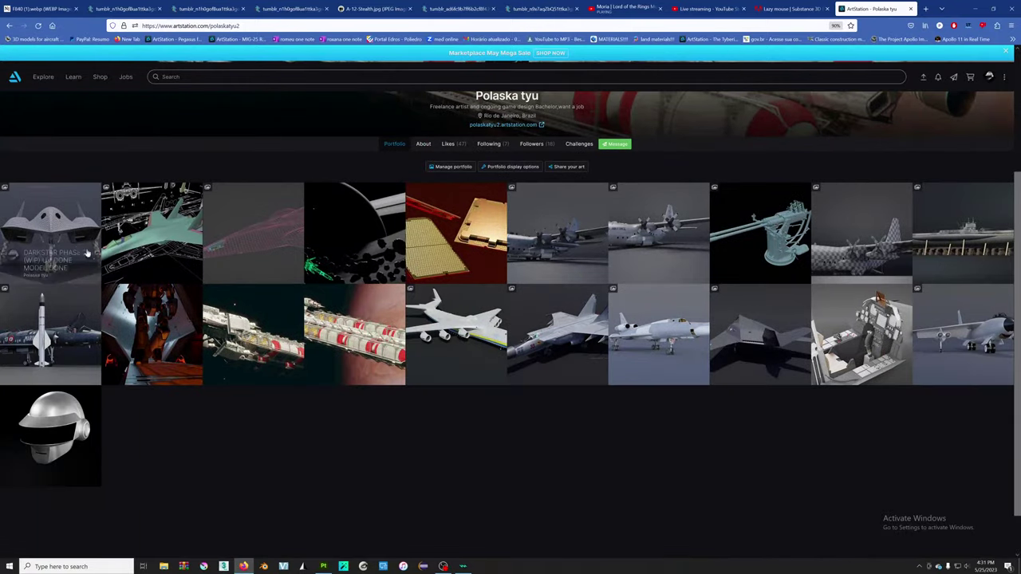
left_click(556, 232)
scroll(321, 256, "down", 5)
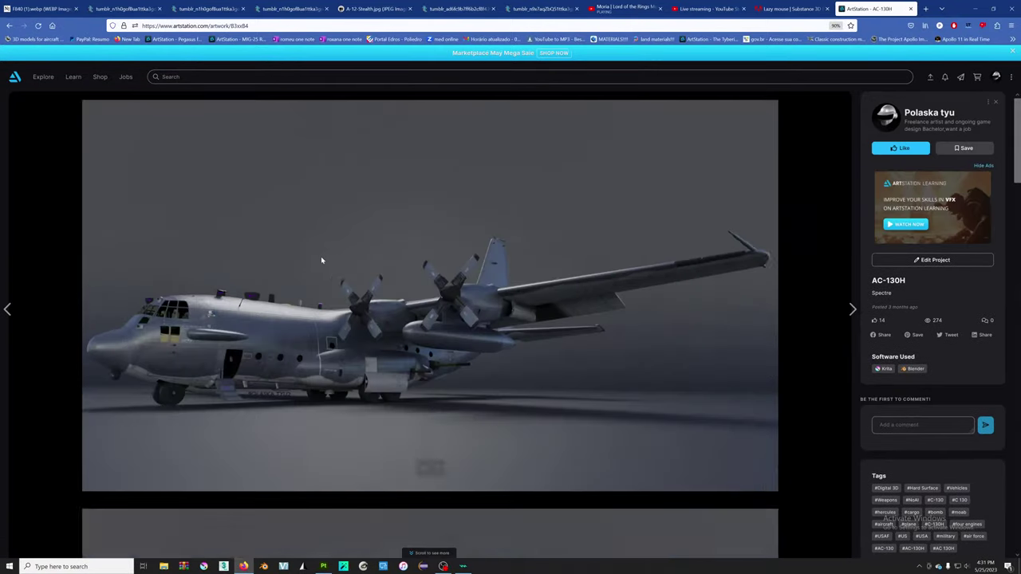
scroll(351, 263, "down", 5)
scroll(440, 420, "down", 5)
- View the full-size AC-130H image and zoom in to study its panel details
left_click(439, 430)
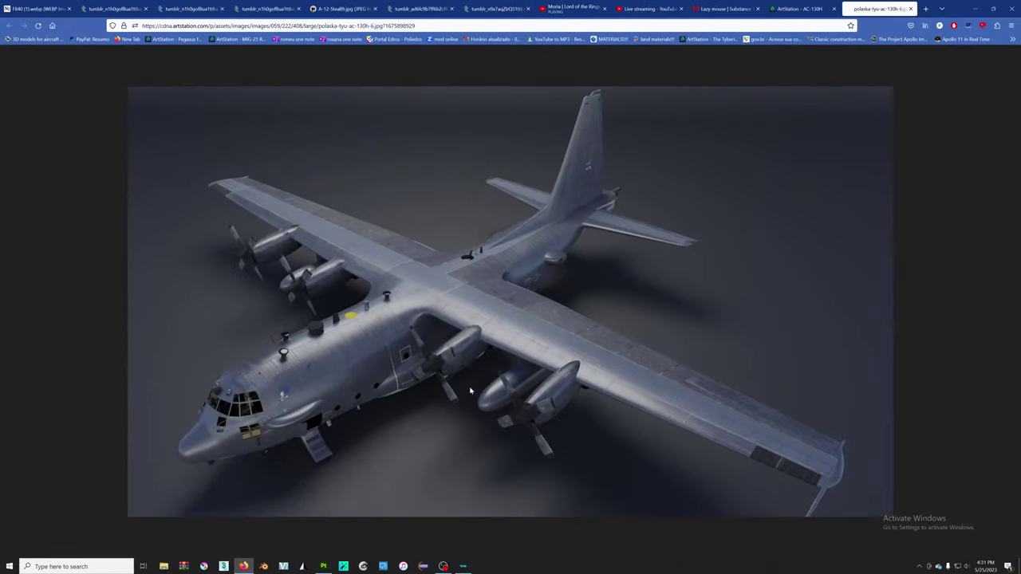
left_click(797, 9)
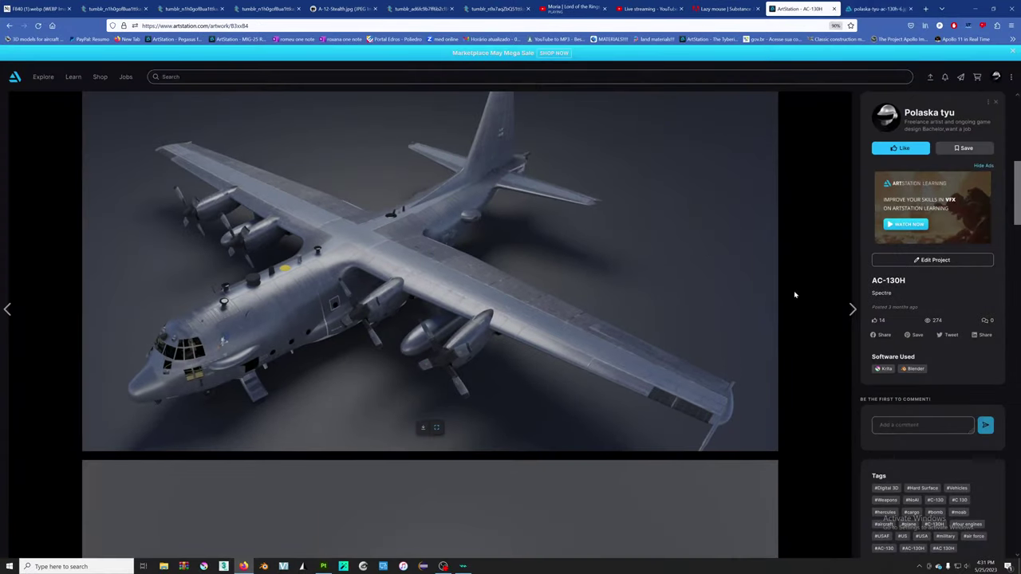
scroll(794, 290, "down", 3)
scroll(649, 296, "up", 4)
left_click(878, 8)
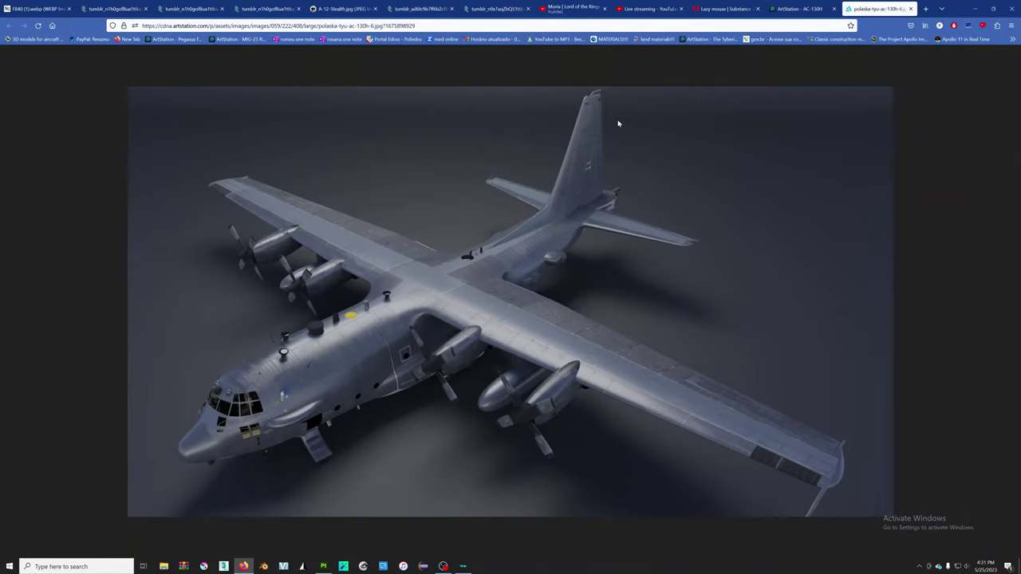
scroll(615, 126, "up", 2, "ctrl")
scroll(533, 338, "up", 2, "ctrl")
scroll(532, 337, "down", 3)
scroll(532, 338, "down", 2)
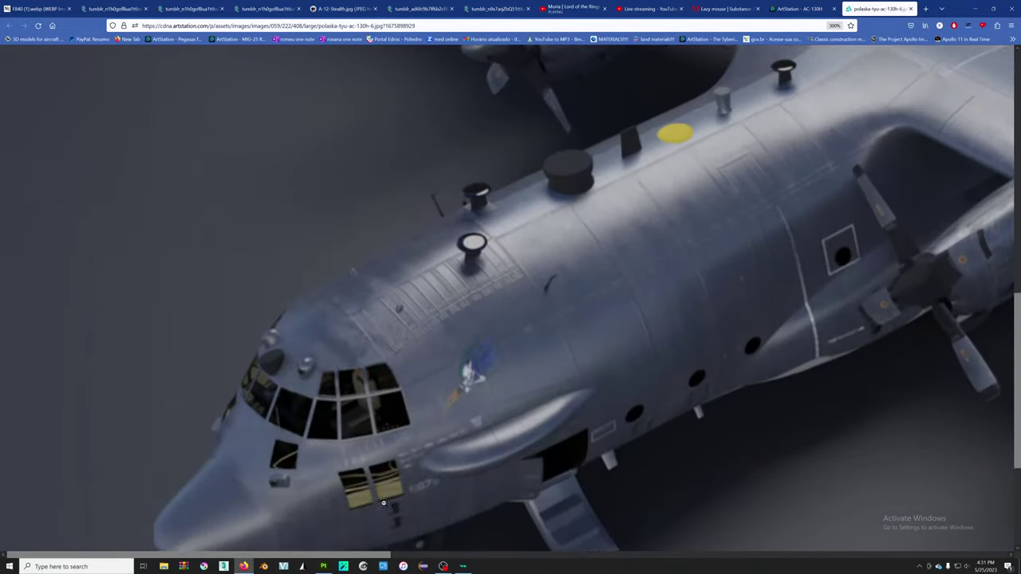
left_click_drag(370, 556, 719, 517)
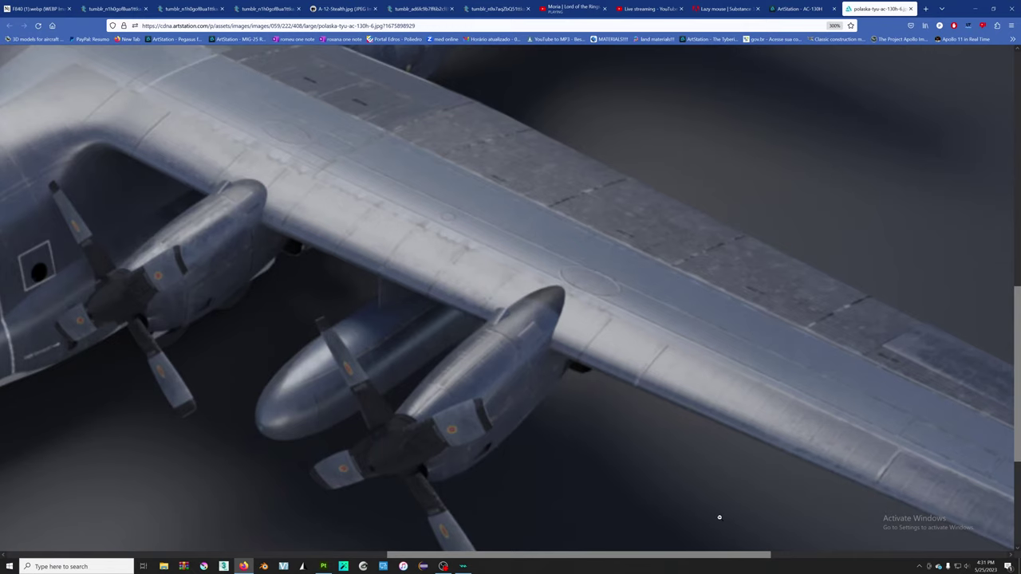
scroll(331, 361, "up", 3)
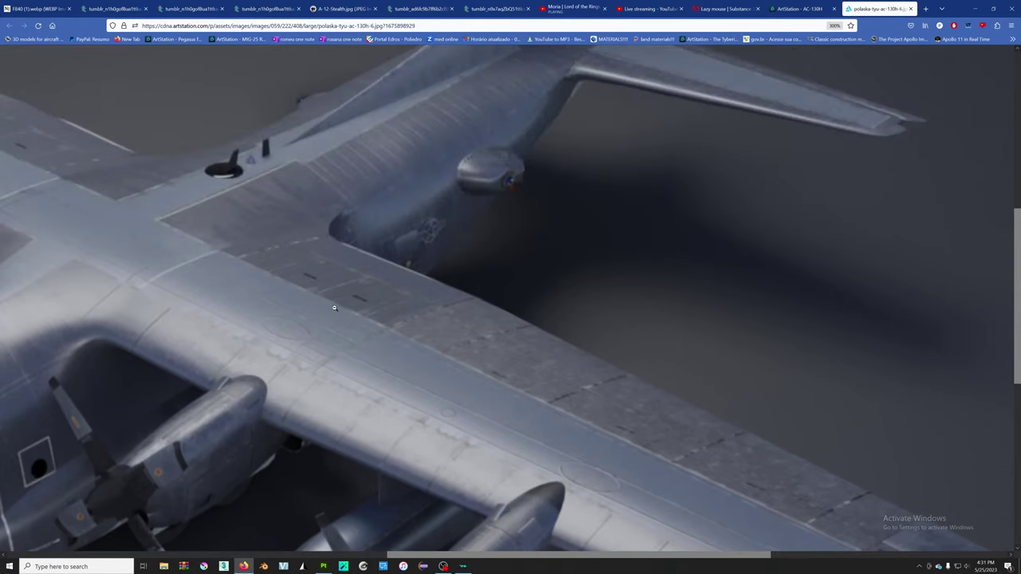
scroll(361, 345, "down", 6)
scroll(520, 414, "up", 3)
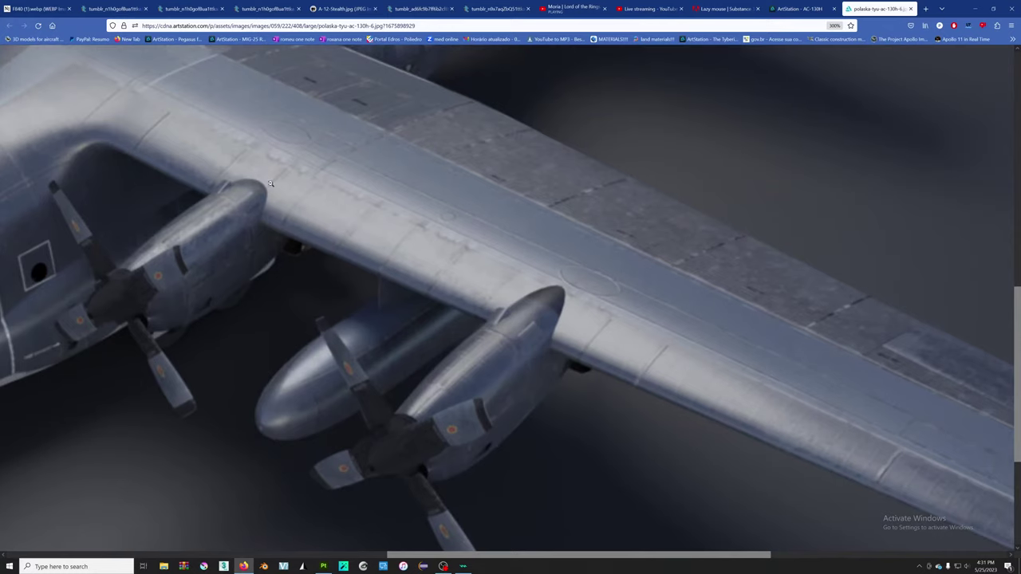
scroll(271, 184, "up", 3)
scroll(379, 446, "left", 5)
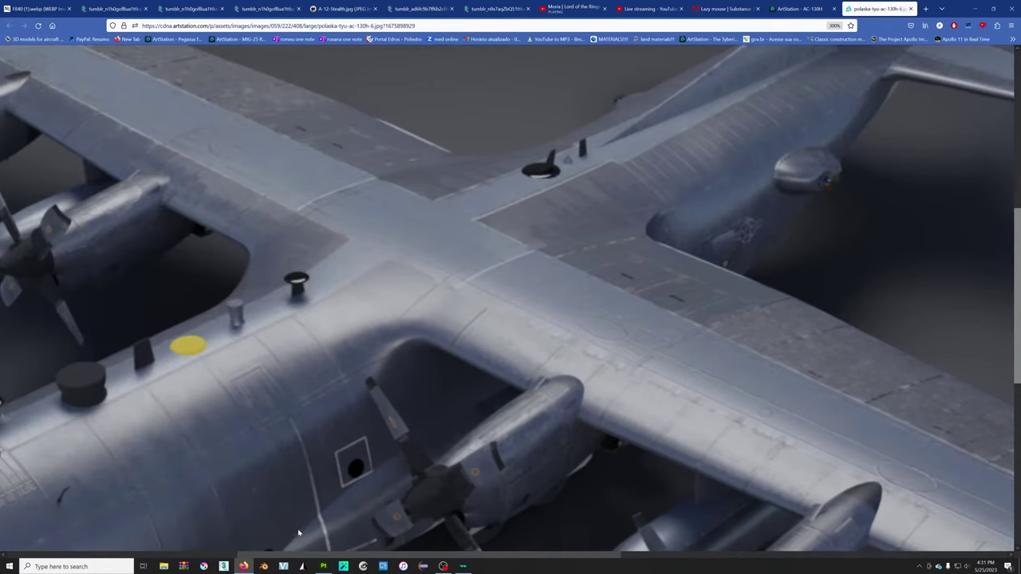
scroll(359, 331, "down", 5)
scroll(360, 331, "up", 3)
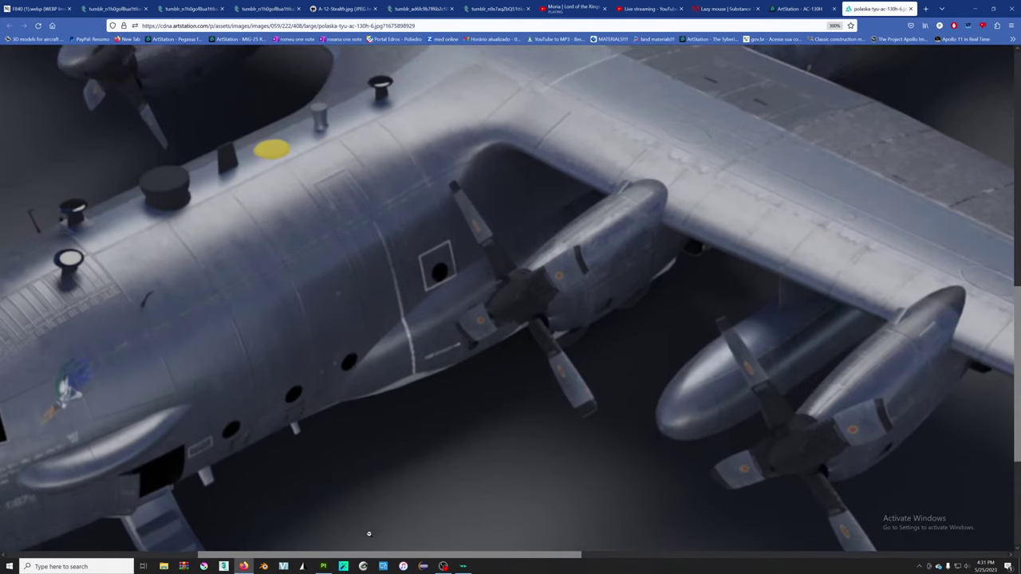
scroll(320, 447, "left", 5)
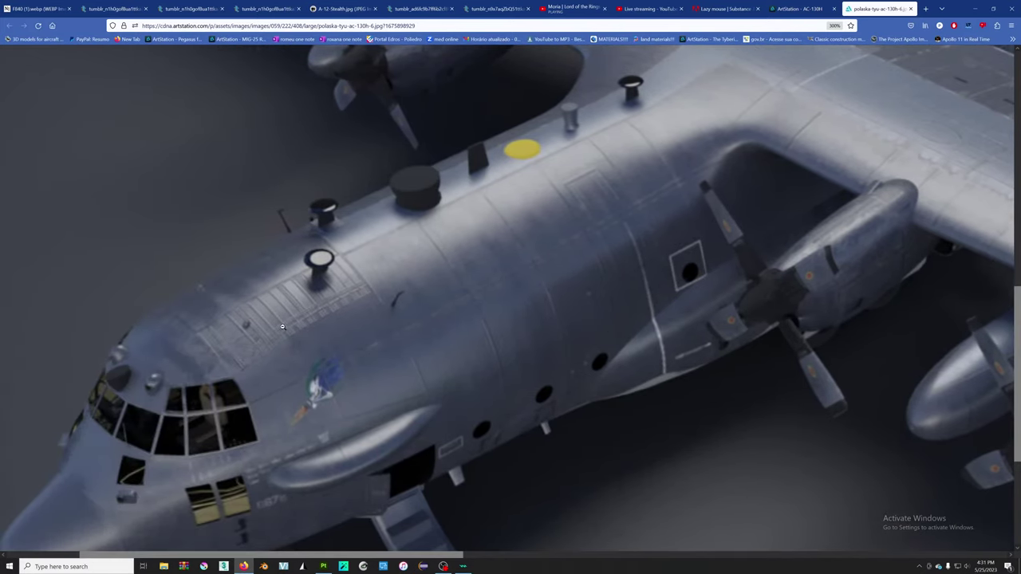
scroll(283, 326, "down", 3)
- Inspect the nose-view render at full size up close, then close that image tab
left_click(798, 9)
scroll(513, 296, "down", 5)
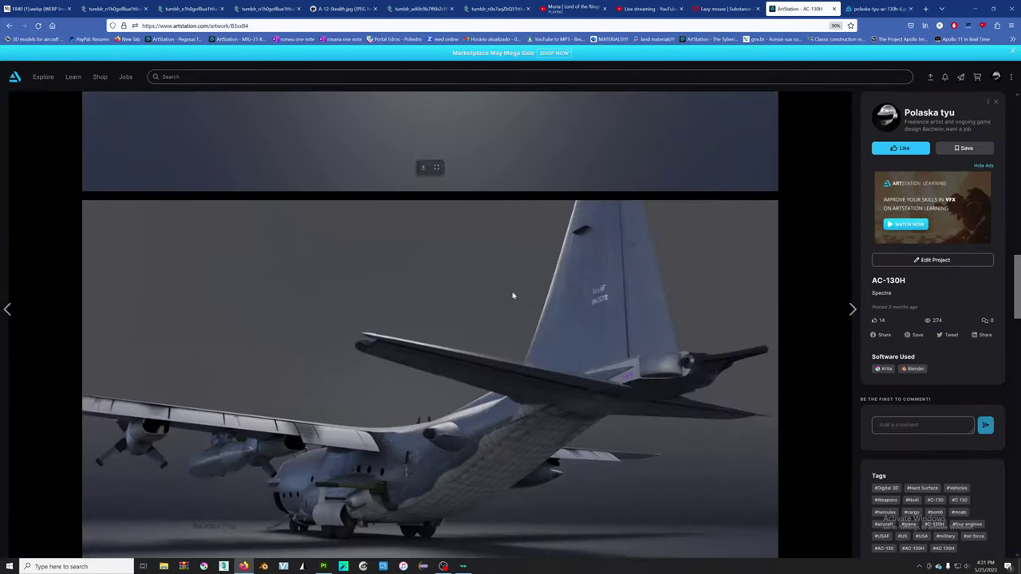
scroll(513, 296, "down", 5)
scroll(501, 292, "down", 5)
scroll(481, 312, "down", 5)
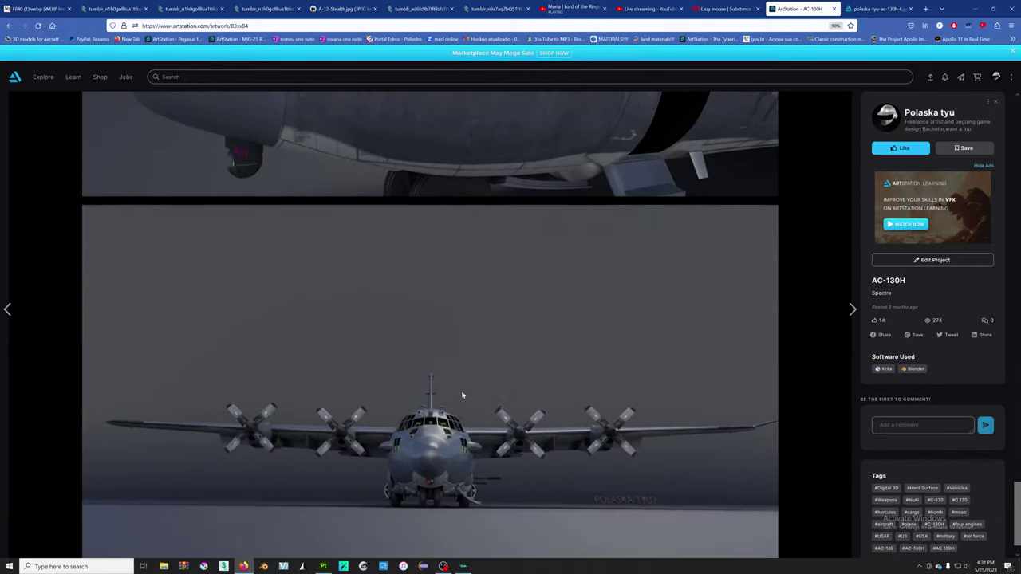
scroll(462, 395, "down", 5)
left_click(501, 406)
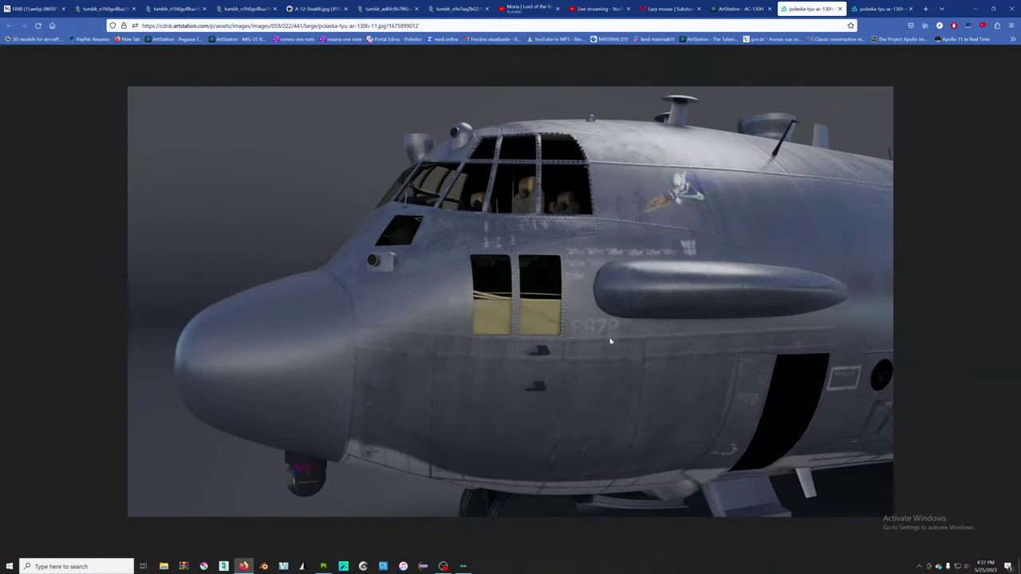
scroll(610, 341, "up", 5, "ctrl")
scroll(574, 403, "down", 1)
scroll(762, 532, "right", 5)
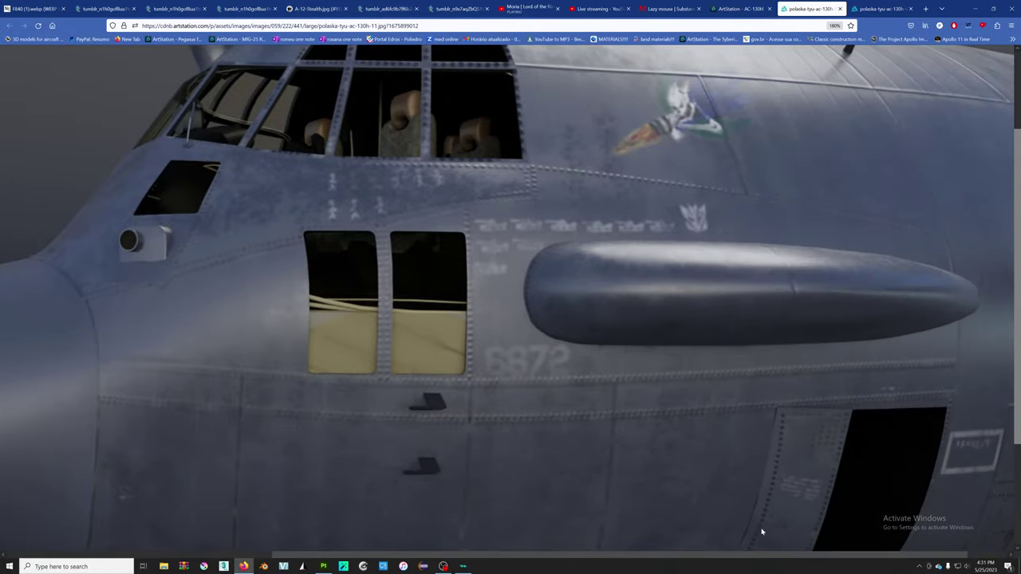
scroll(830, 471, "up", 2)
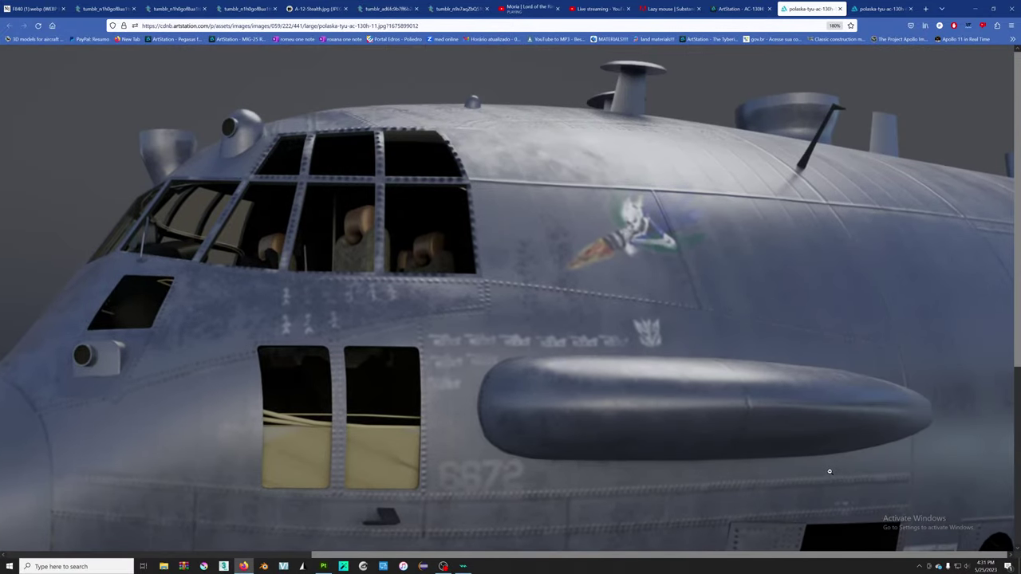
scroll(830, 472, "down", 3)
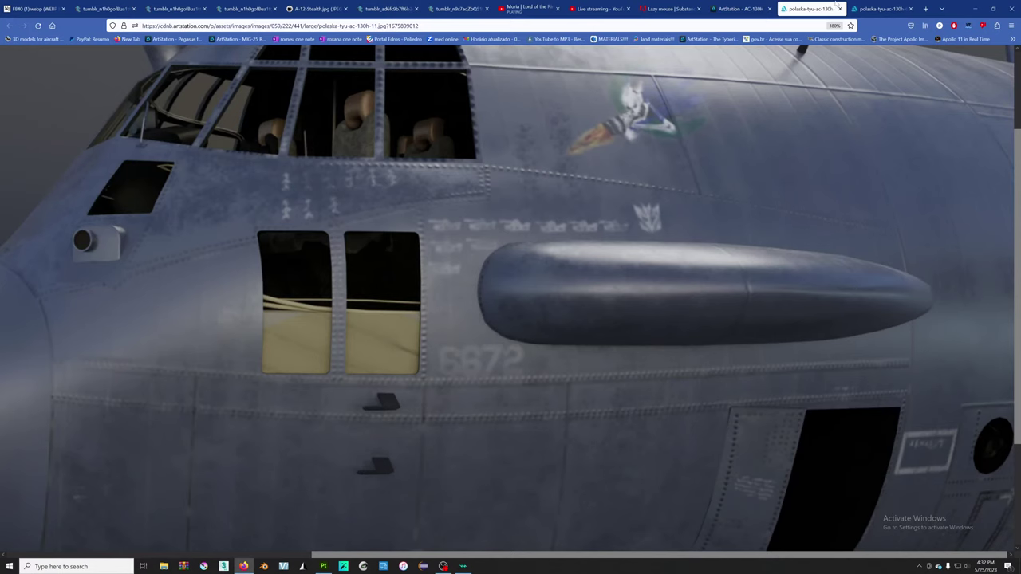
left_click(840, 8)
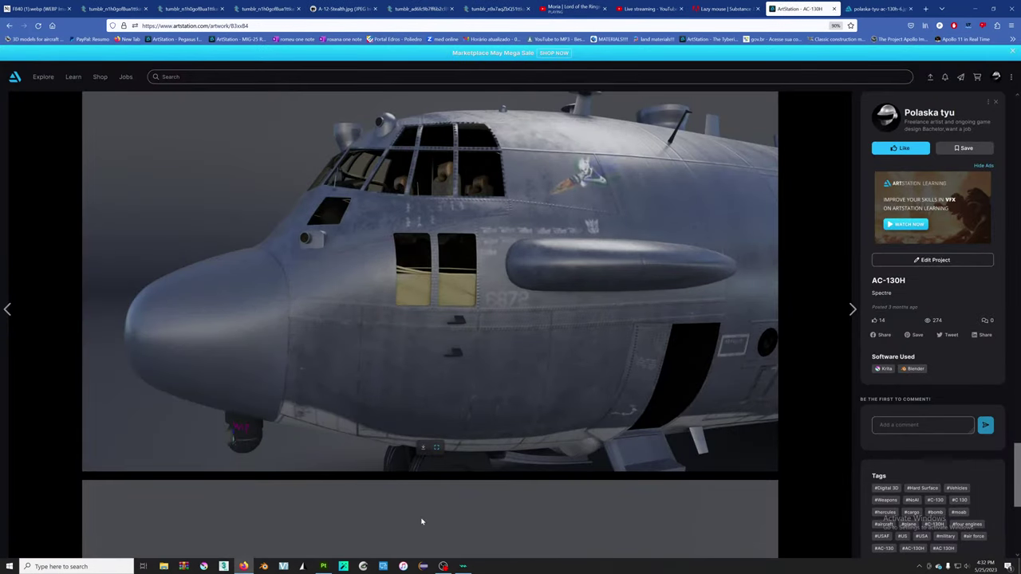
- Back in Substance 3D Painter, paint the first two straight white panel lines between the rivets
left_click(323, 567)
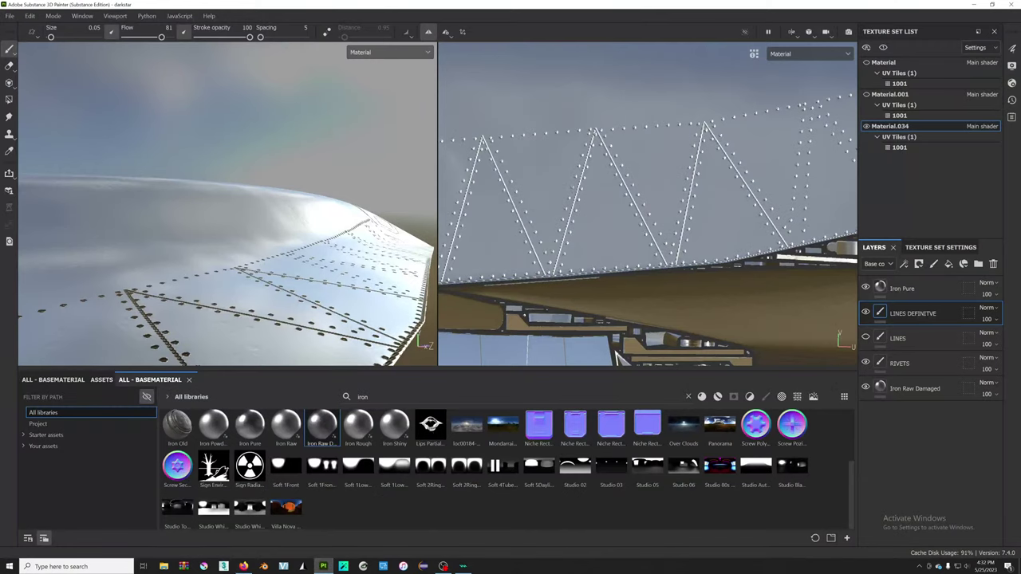
left_click_drag(618, 356, 776, 122, "alt")
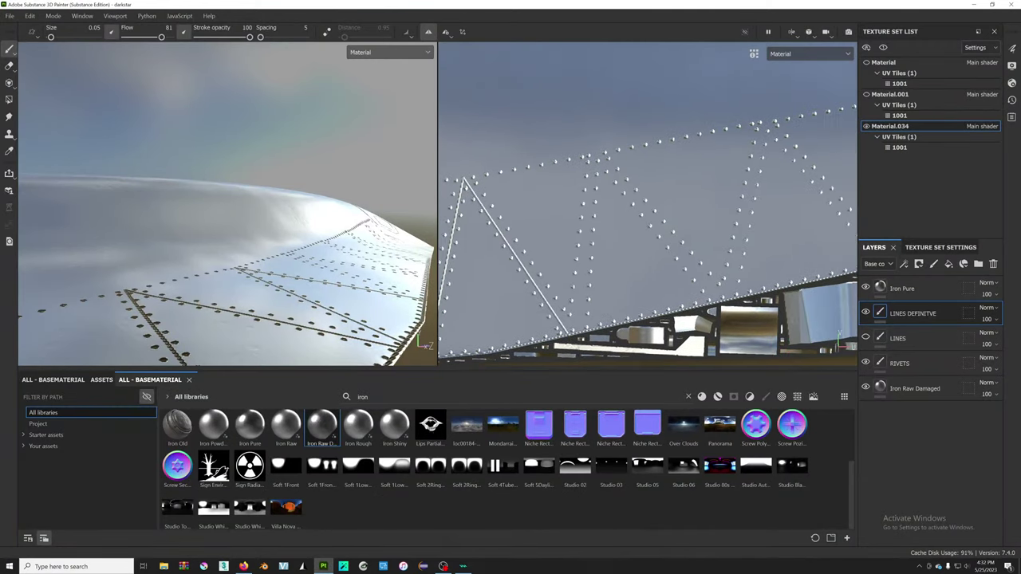
key("shift")
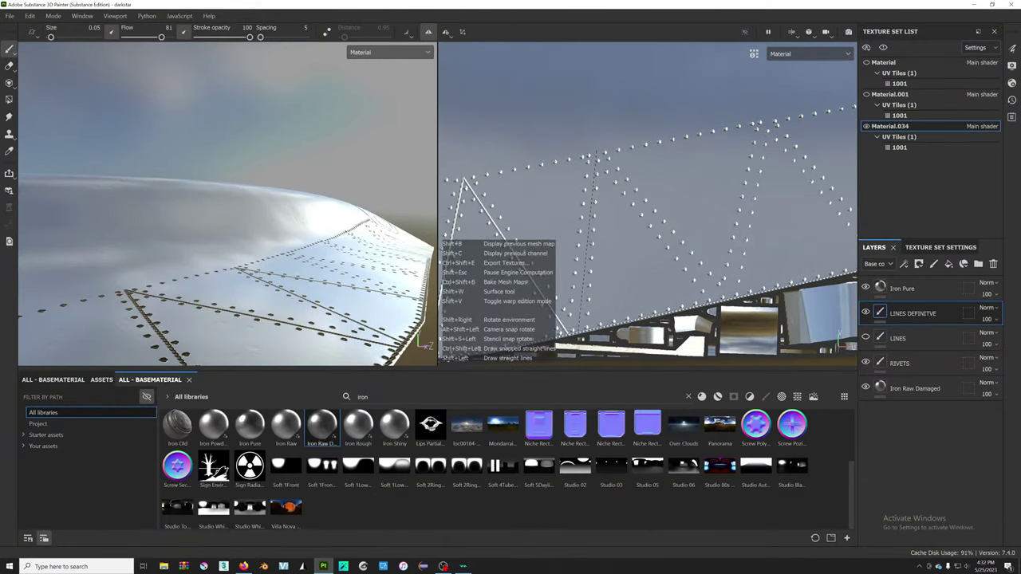
left_click(581, 334, "shift")
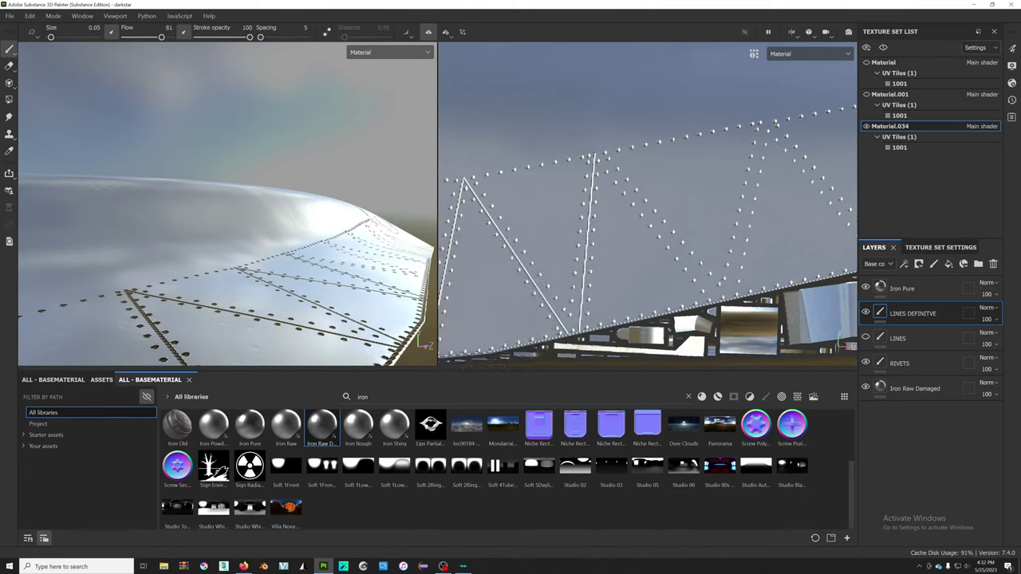
key("shift")
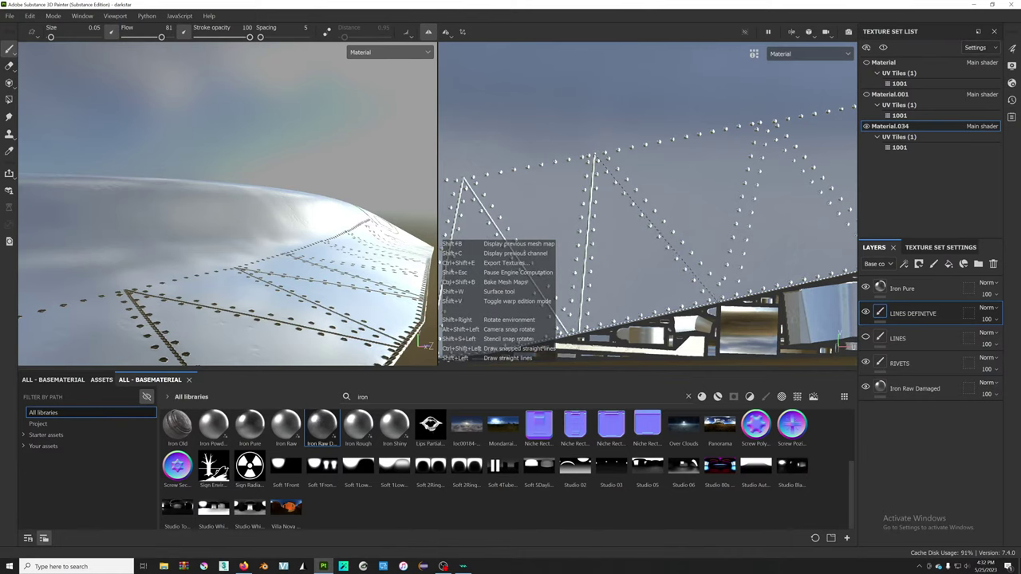
left_click(716, 301, "shift")
- Continue the zigzag with straight diagonal lines alternating between the top and lower rivet rows
key("shift")
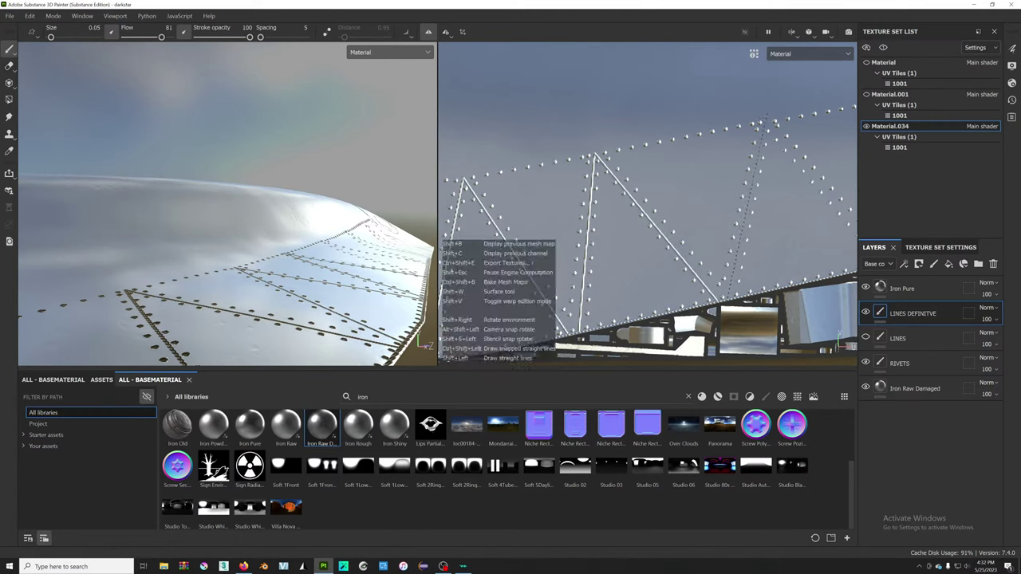
left_click_drag(718, 239, 843, 311, "alt")
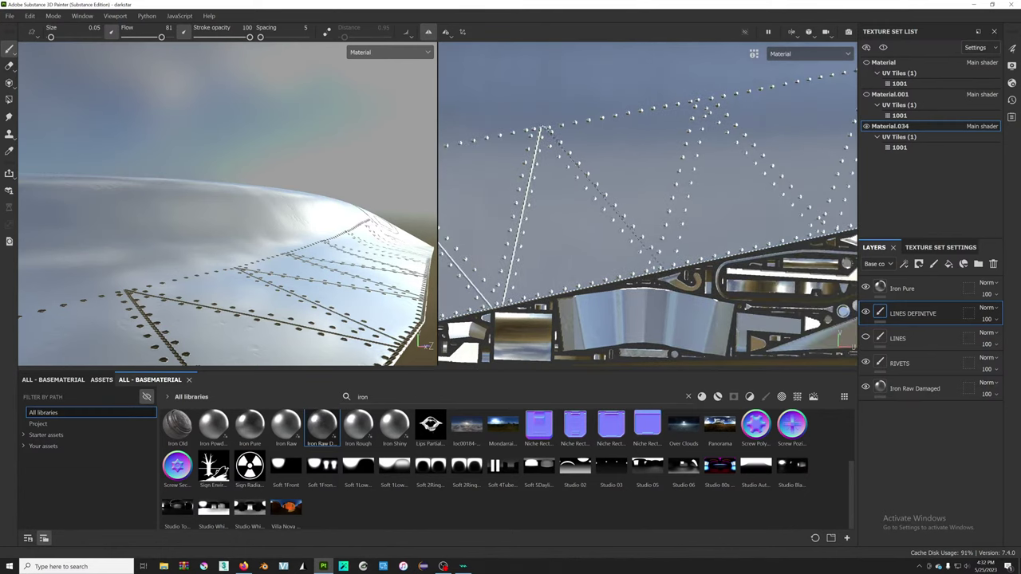
left_click(662, 270, "shift")
key("shift")
left_click(704, 102, "shift")
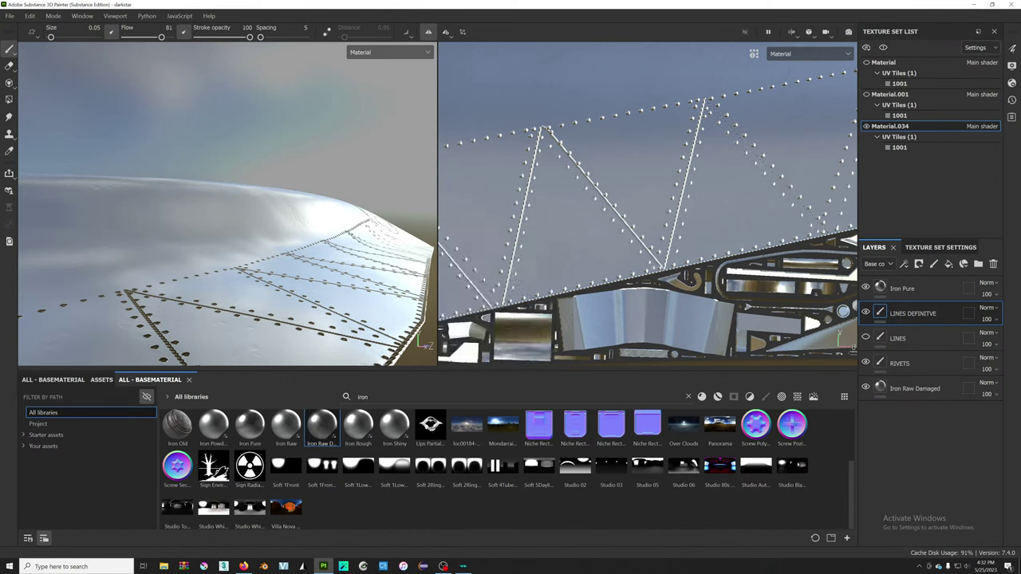
left_click(829, 232, "shift")
middle_click_drag(835, 202, 774, 215)
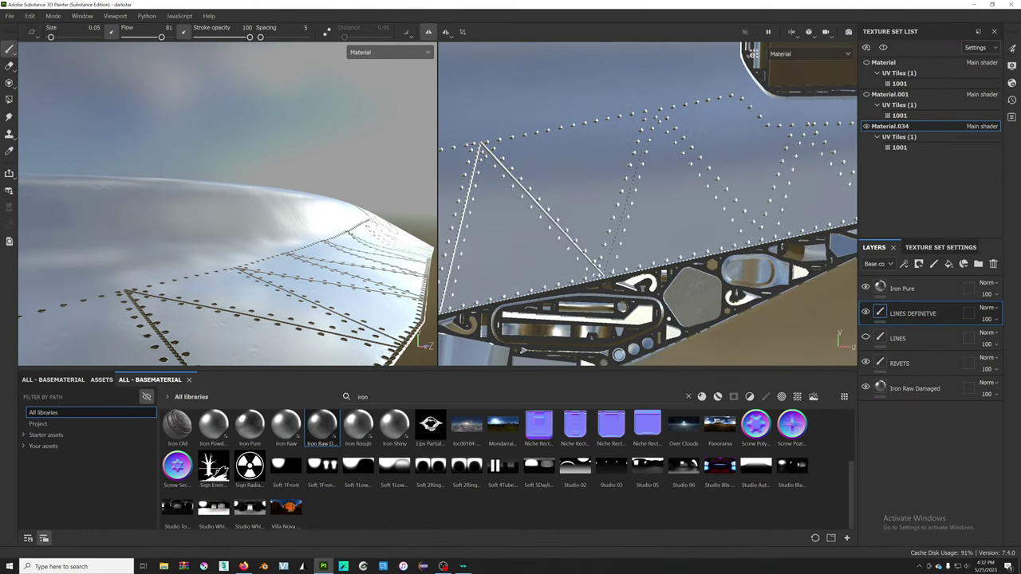
key("shift")
left_click(655, 108, "shift")
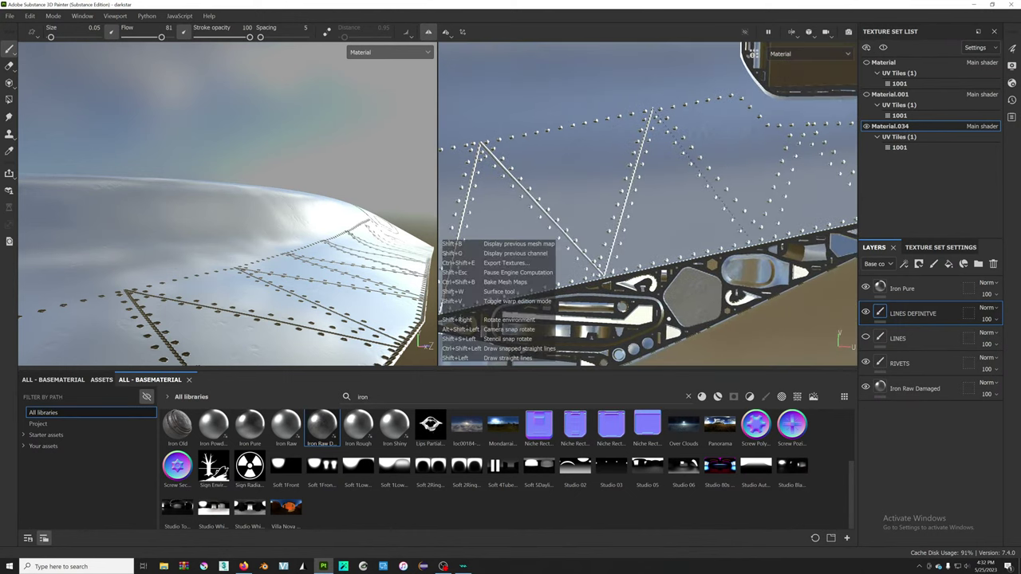
left_click(758, 244, "shift")
key("shift")
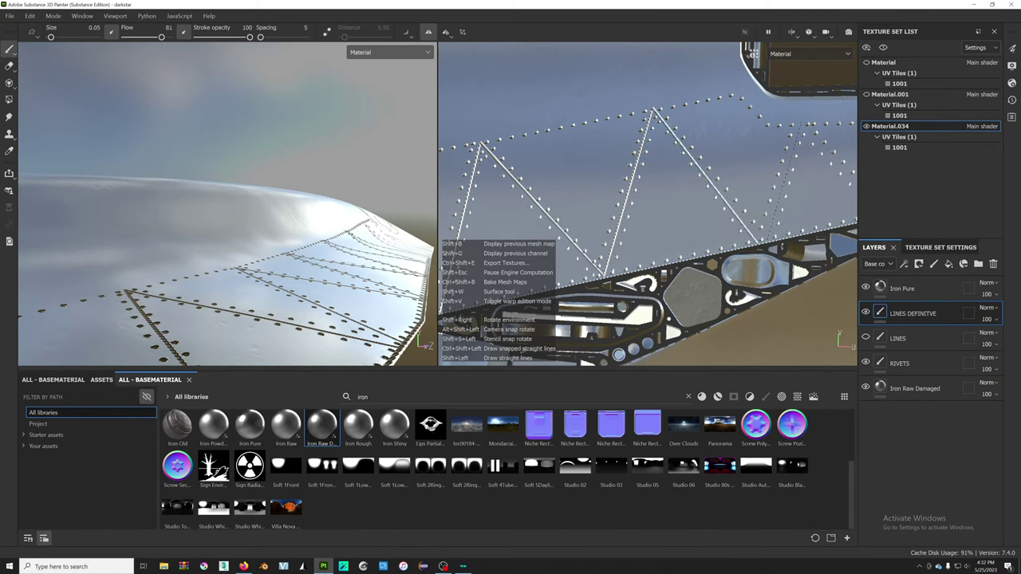
left_click_drag(758, 244, 718, 200, "alt")
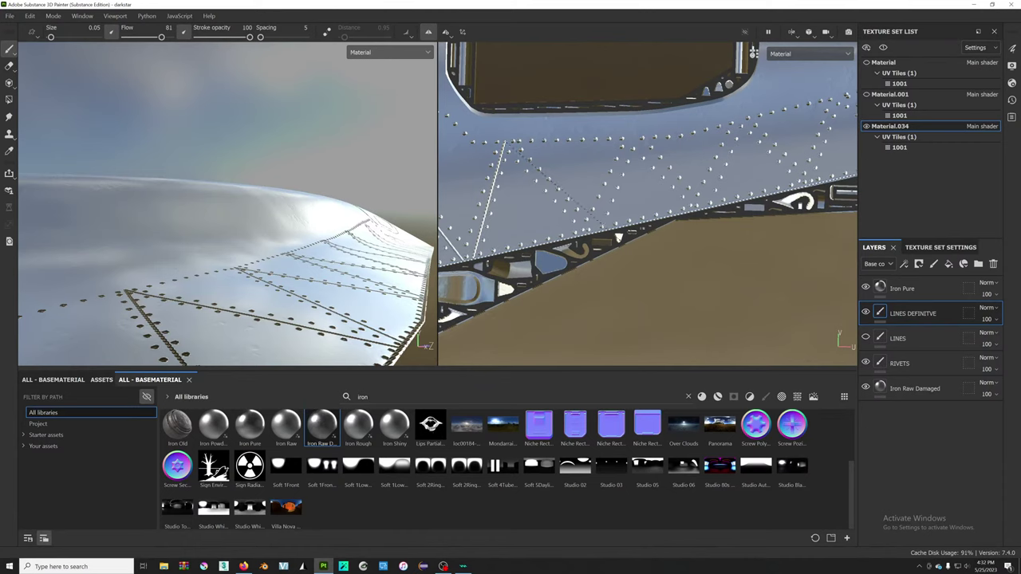
key("shift")
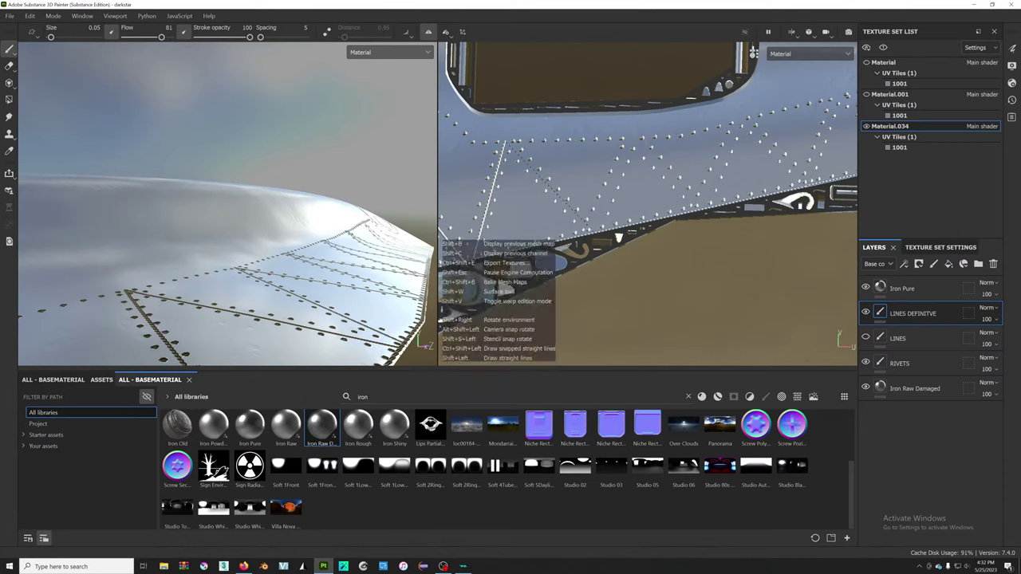
left_click(594, 230, "shift")
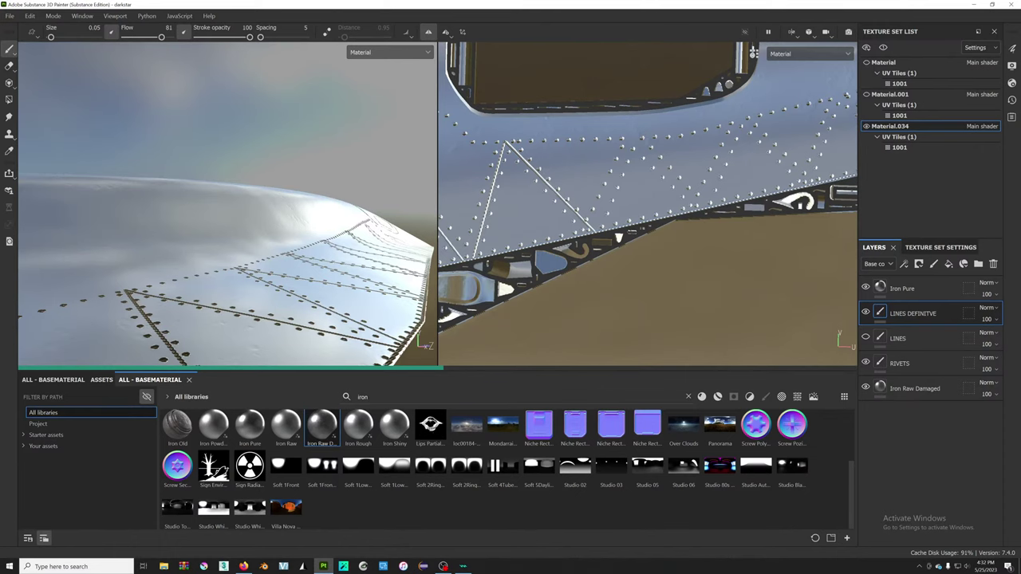
- Zoom and orbit the 3D viewport and 2D UV view to a close-up of the wing's zigzag rivet lines
scroll(507, 146, "down", 2)
scroll(507, 146, "down", 2)
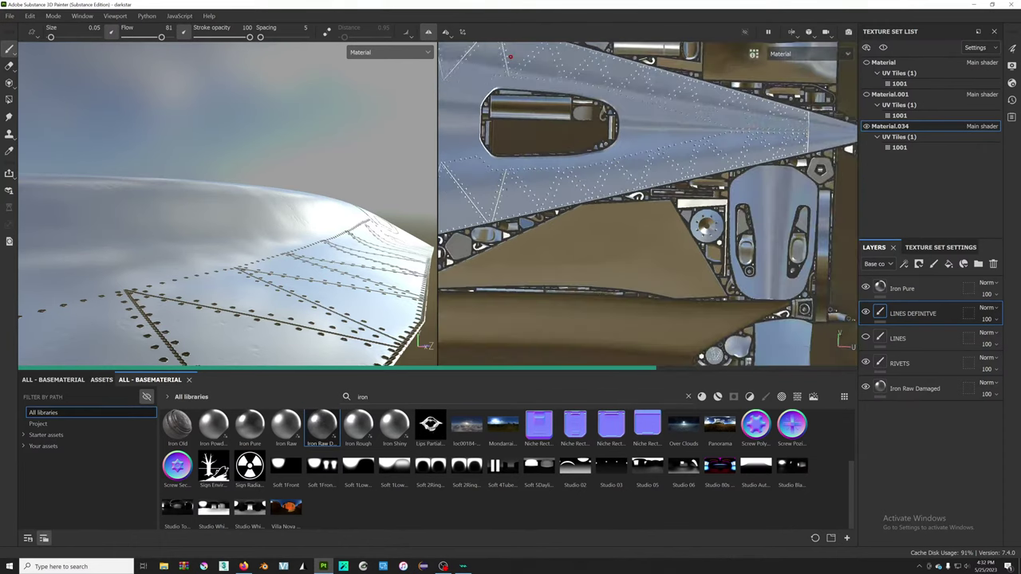
scroll(506, 146, "down", 2)
scroll(506, 146, "down", 3)
scroll(506, 146, "up", 3)
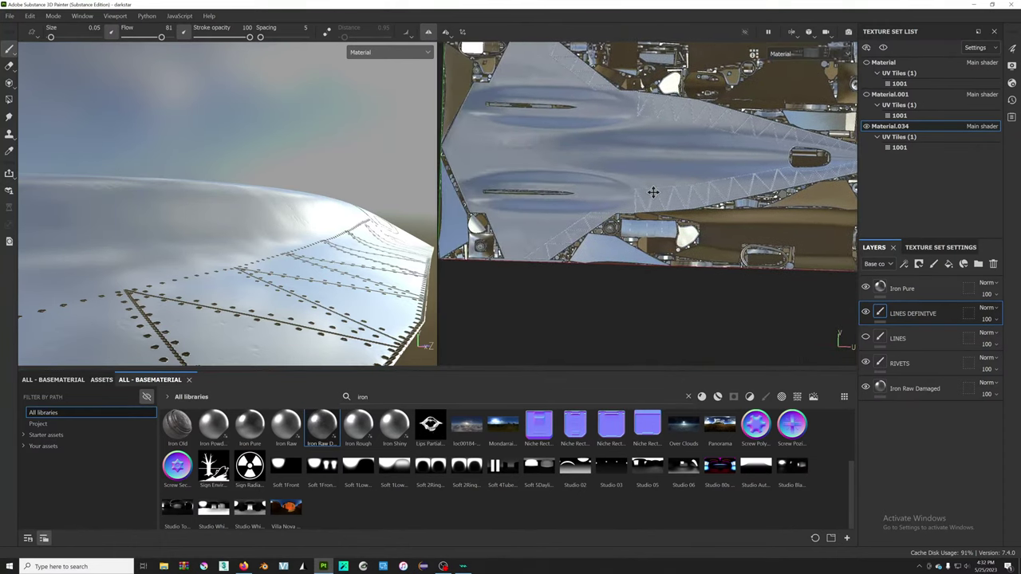
scroll(650, 194, "down", 2)
middle_click_drag(604, 224, 636, 213, "alt")
mouse_move(245, 228)
left_mouse_down("alt")
mouse_move(209, 177)
mouse_move(341, 266)
mouse_move(256, 282)
mouse_move(347, 245)
mouse_move(282, 276)
left_mouse_up("alt")
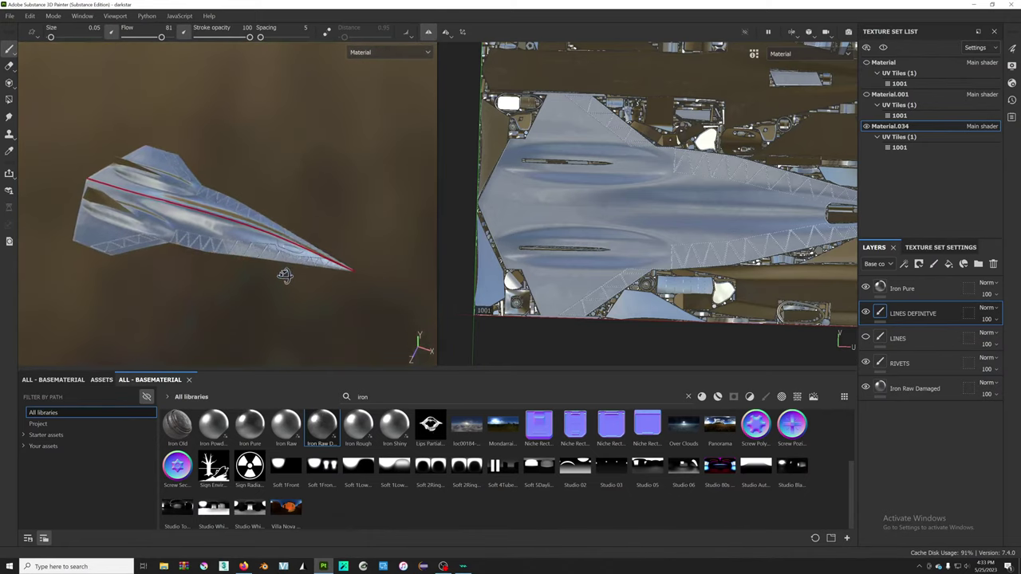
scroll(283, 276, "up", 3)
scroll(324, 160, "up", 3)
scroll(324, 160, "up", 3)
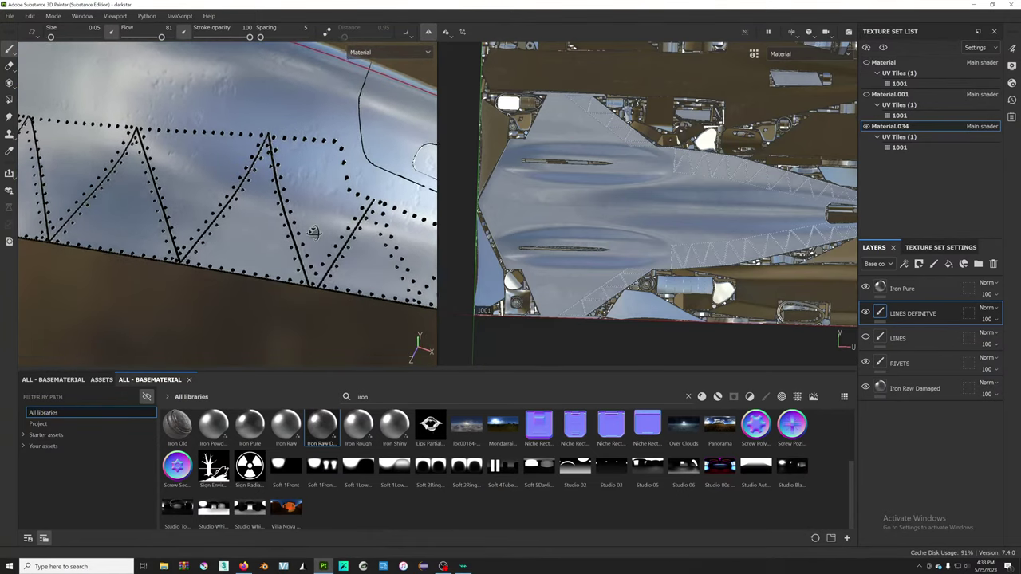
scroll(324, 159, "up", 2)
scroll(703, 184, "up", 3)
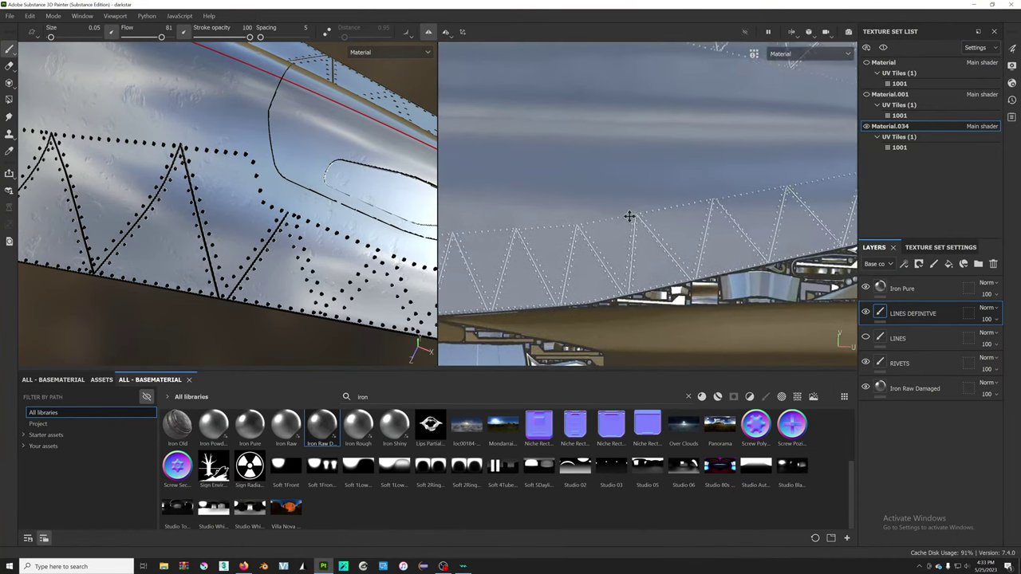
scroll(631, 216, "up", 3)
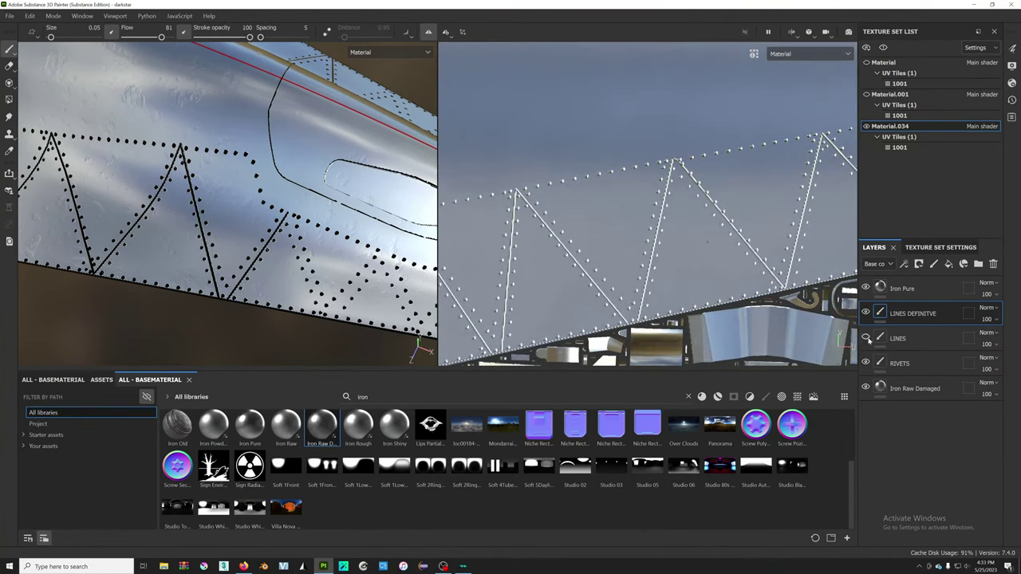
- Toggle the old LINES layer's visibility on and off to compare, leaving it hidden
left_click(867, 338)
left_click(867, 338)
left_click(866, 338)
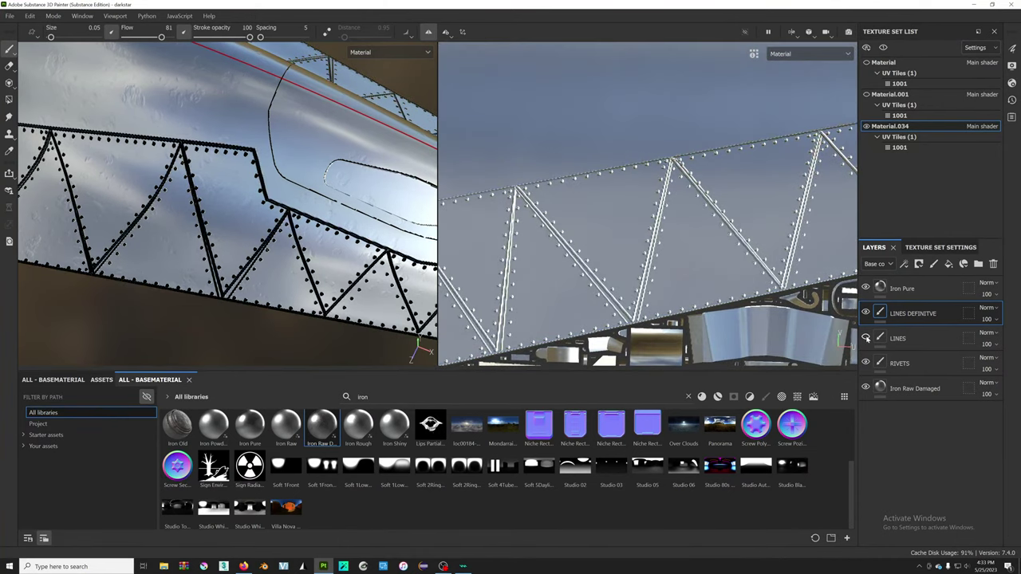
left_click(866, 338)
left_click(867, 338)
left_click(866, 339)
left_click(867, 339)
left_click(867, 338)
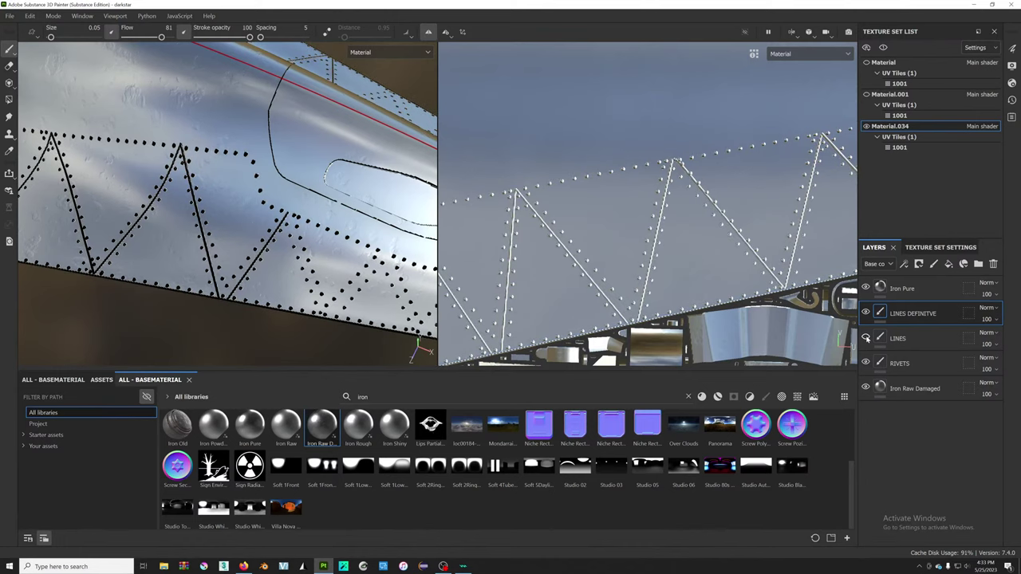
- Paint more straight white zigzag segments on LINES DEFINITIVE across the unfinished part of the panel
scroll(751, 319, "up", 1)
mouse_move(587, 146)
middle_mouse_down()
mouse_move(586, 213)
mouse_move(459, 231)
middle_mouse_up()
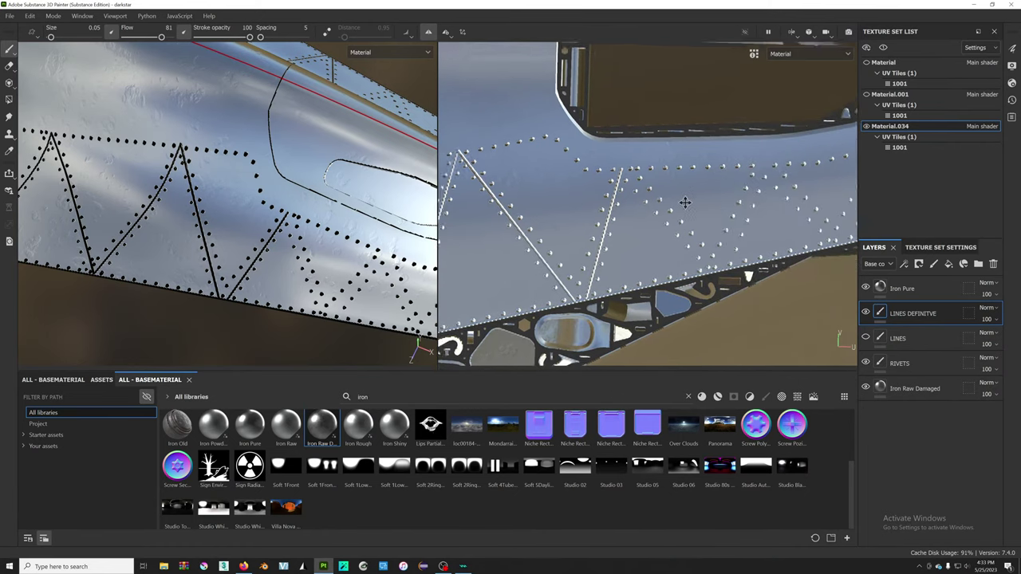
key("shift")
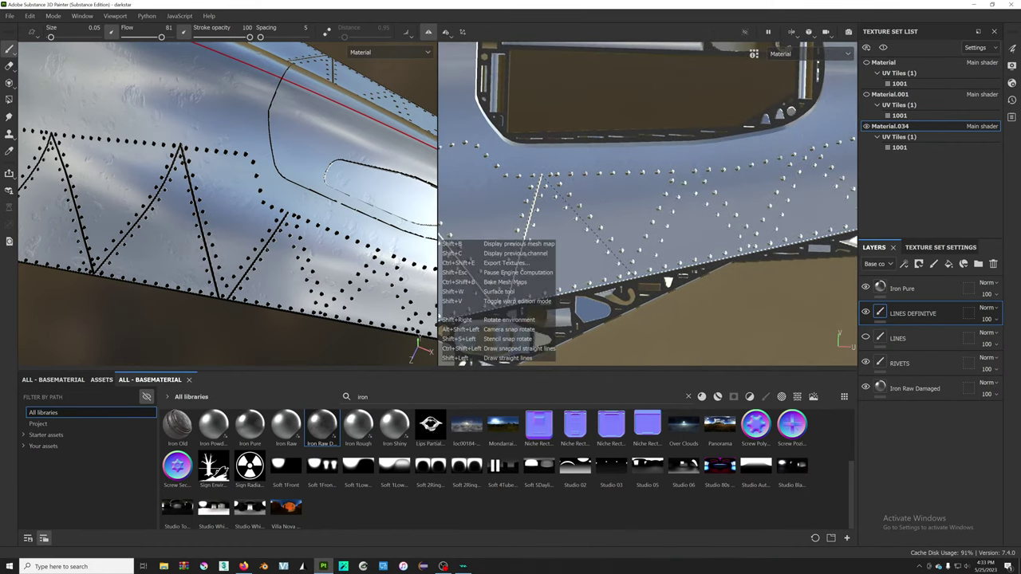
left_click(639, 277, "shift")
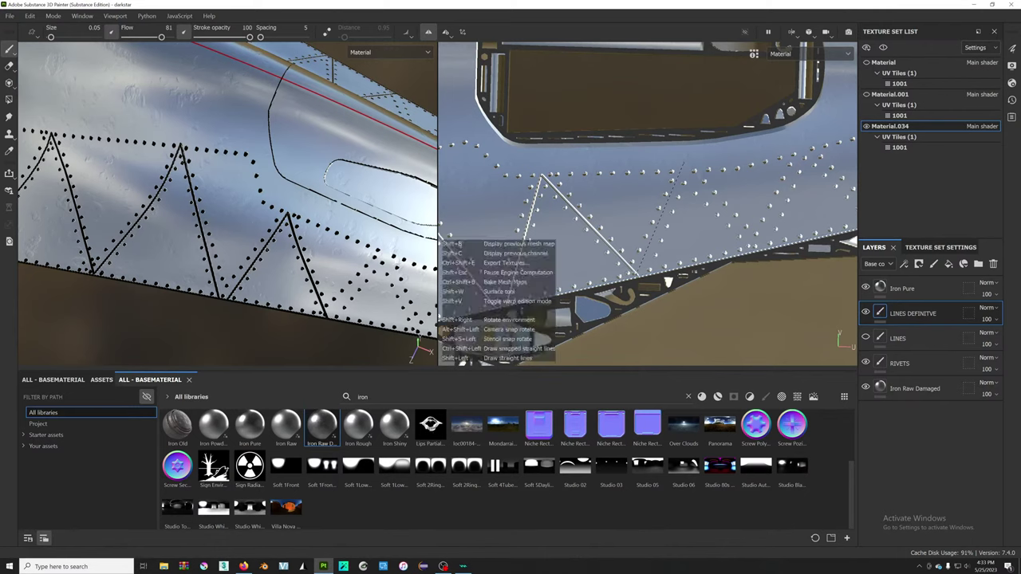
left_click(683, 170, "shift")
key("shift")
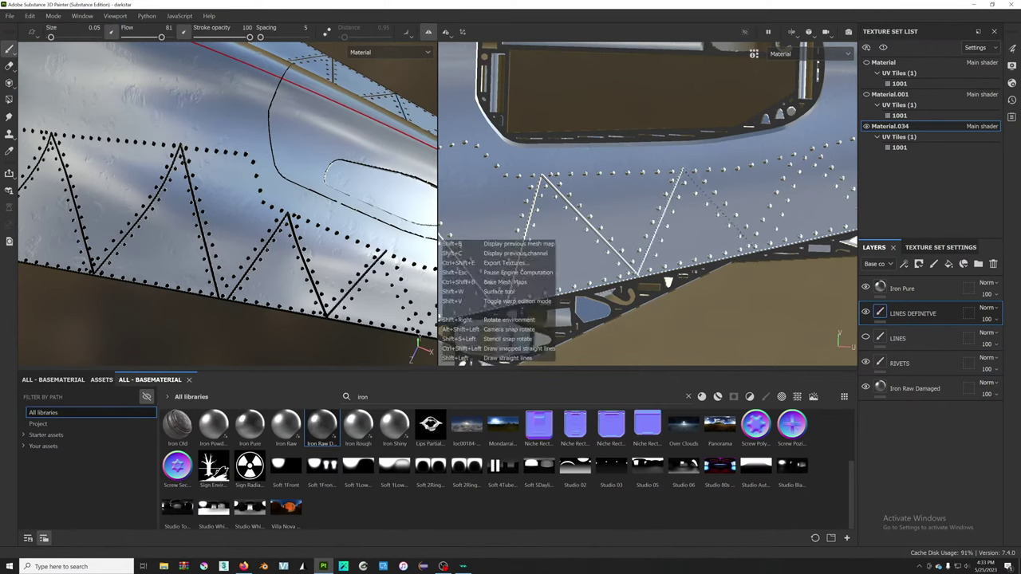
left_click(762, 248, "shift")
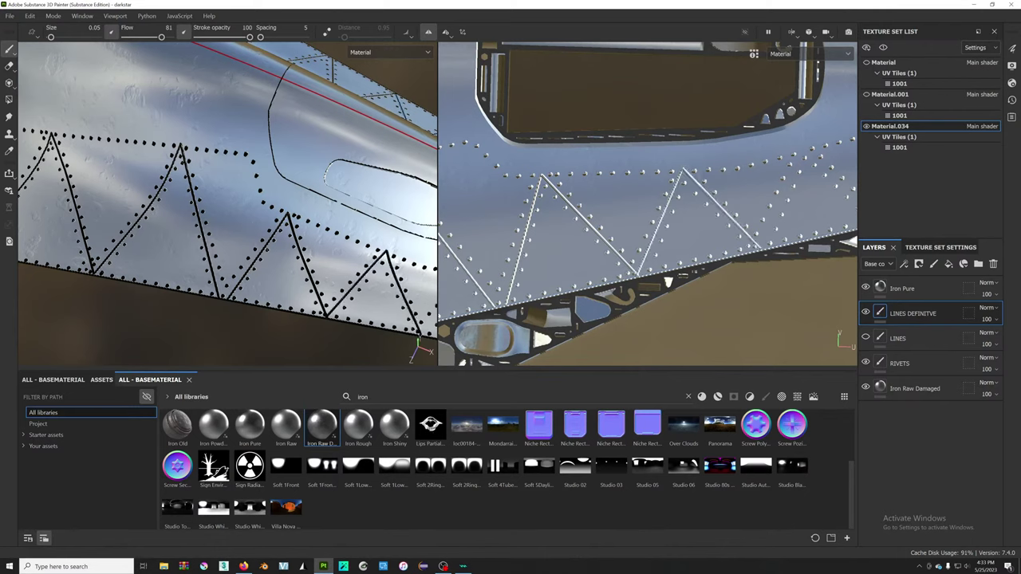
left_click(802, 151, "shift")
middle_click_drag(669, 282, 540, 157)
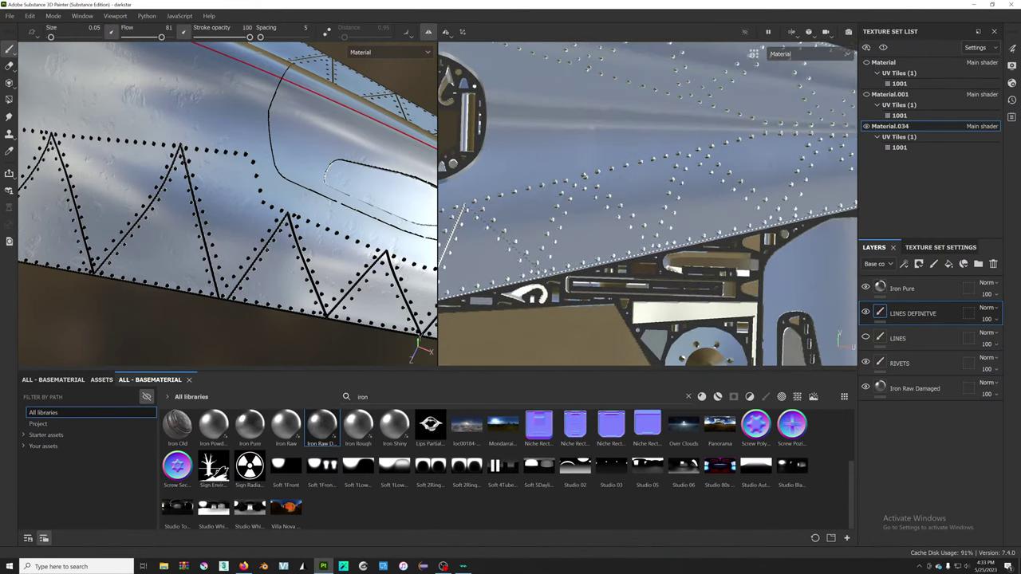
key("shift")
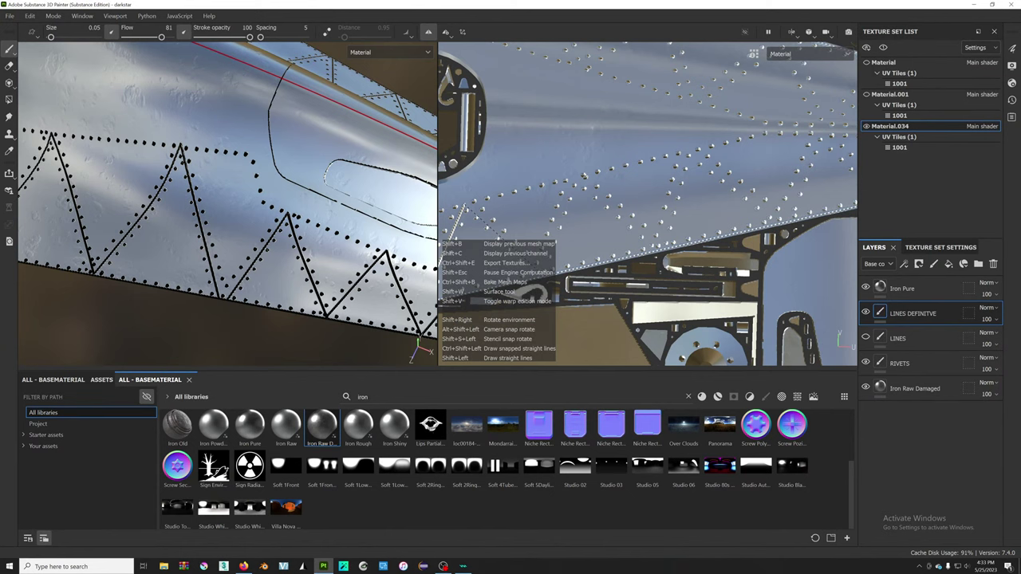
- Switch to a single full-width 3D view and paint straight diagonal zigzag lines on the fuselage
key("F2")
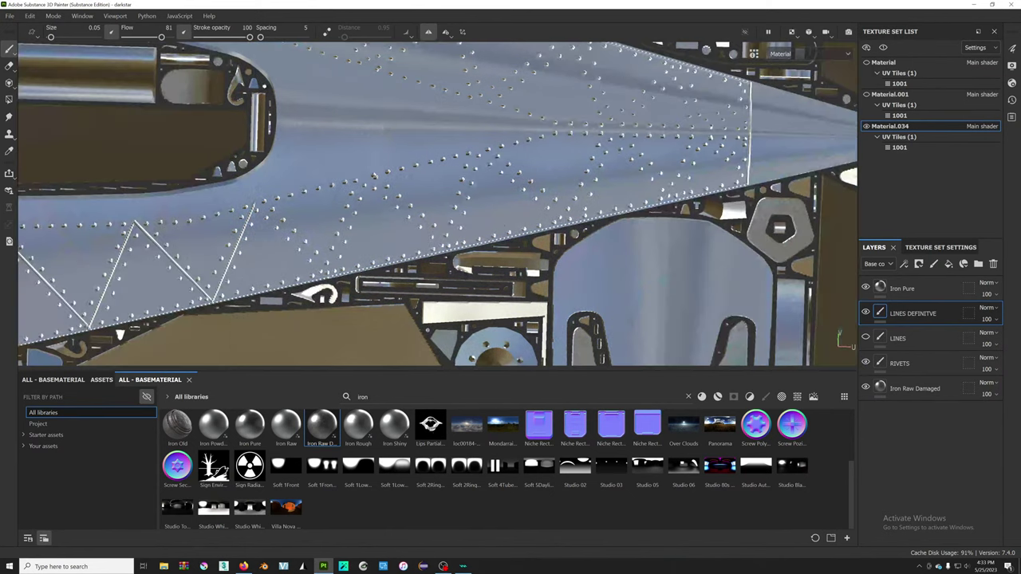
scroll(374, 174, "up", 2)
scroll(539, 166, "up", 2)
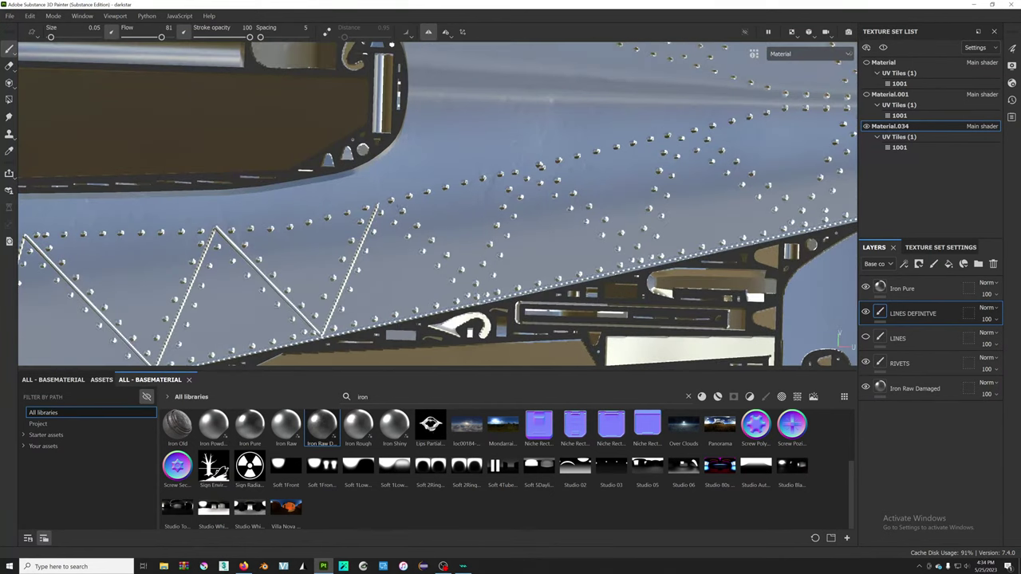
key("shift")
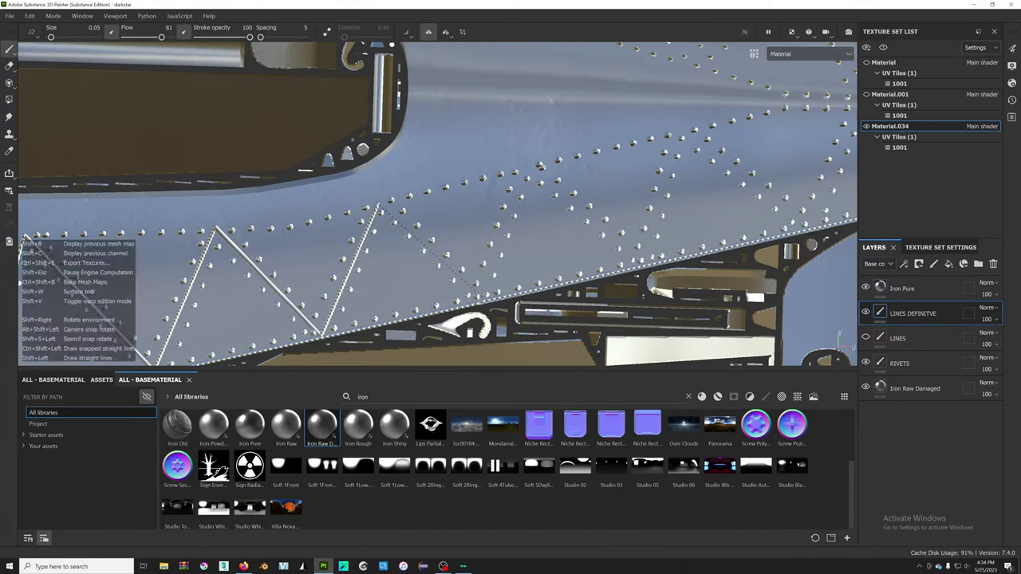
left_click(477, 302, "shift")
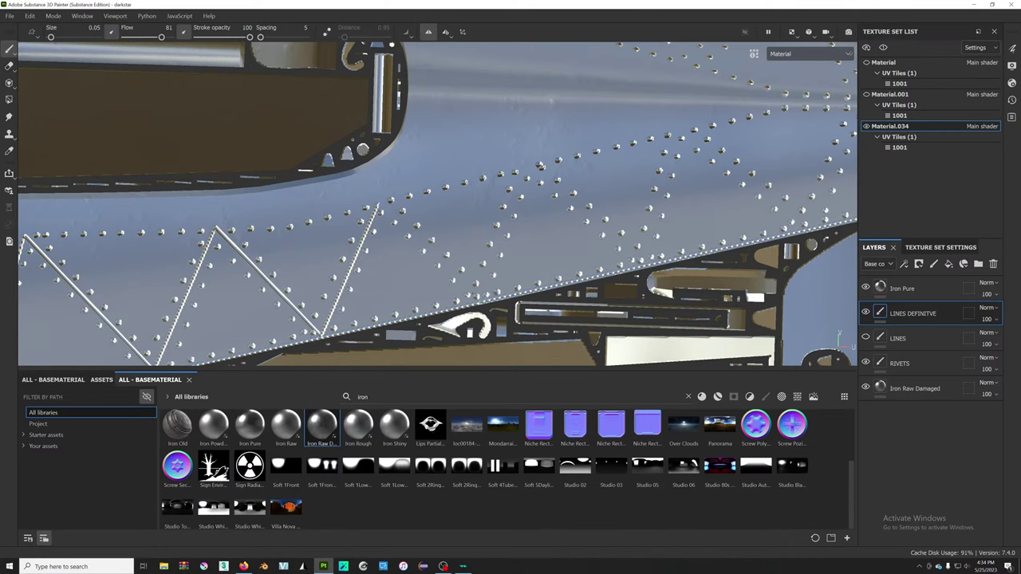
key("shift")
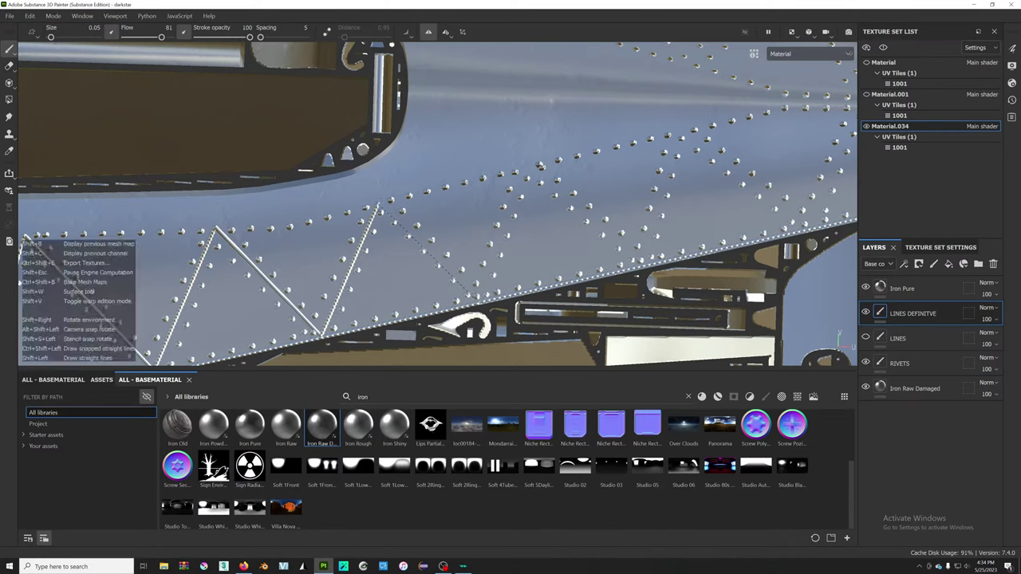
left_click(478, 299, "shift")
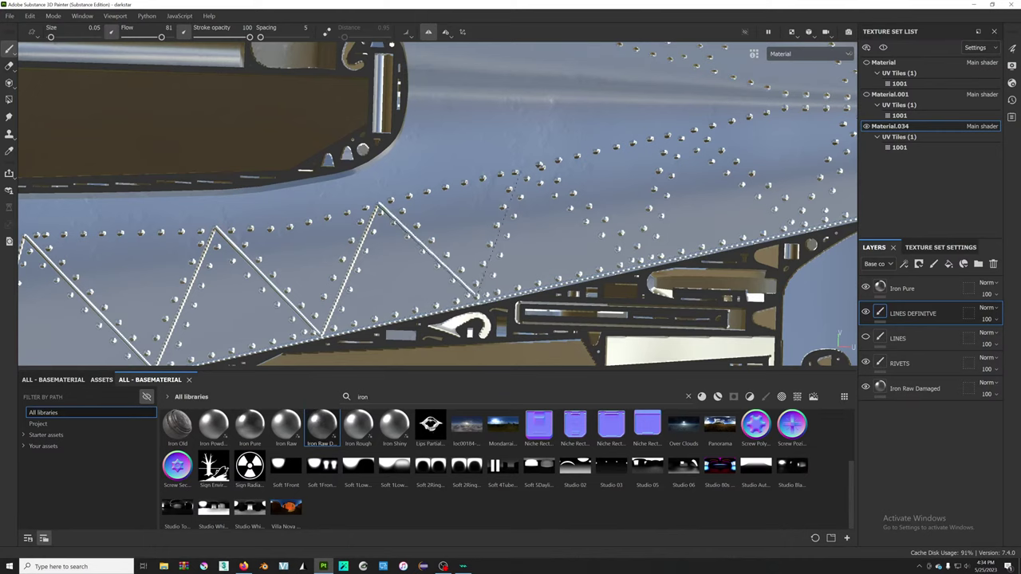
left_click(526, 169, "shift")
- Extend the zigzag with more straight lines up to the panel's top edge and right end
key("shift")
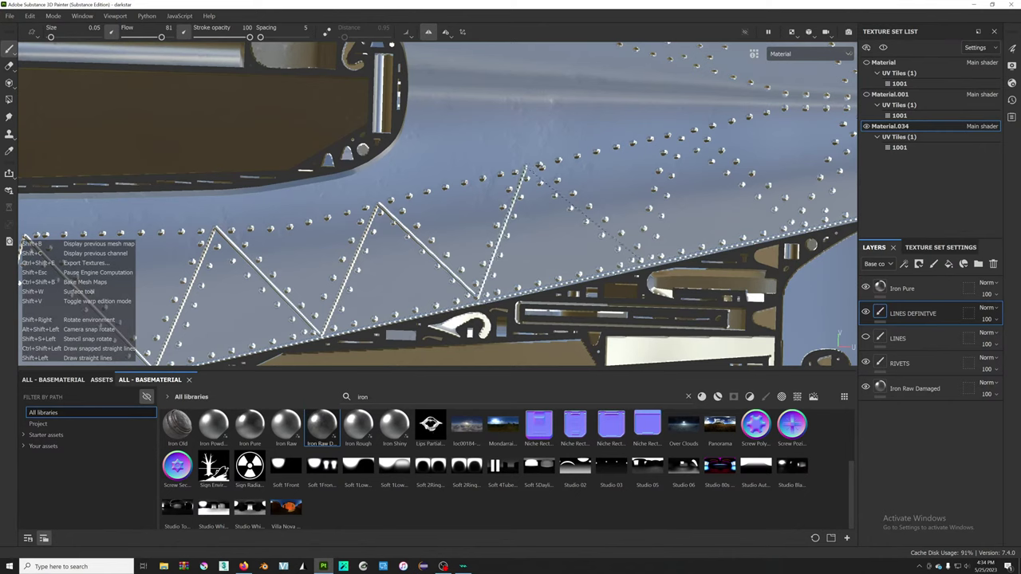
left_click(640, 258, "shift")
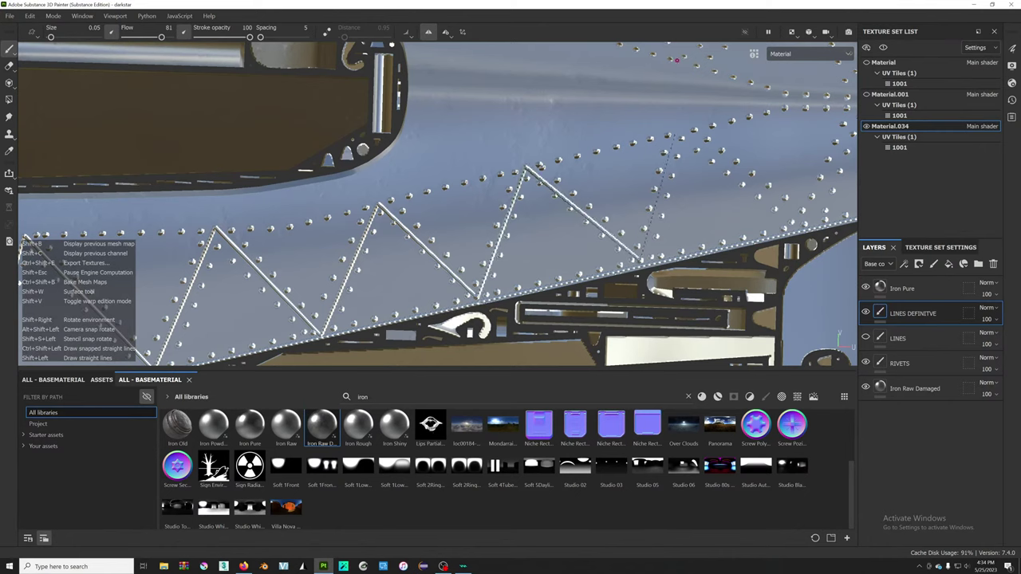
left_click_drag(680, 63, 470, 112, "alt")
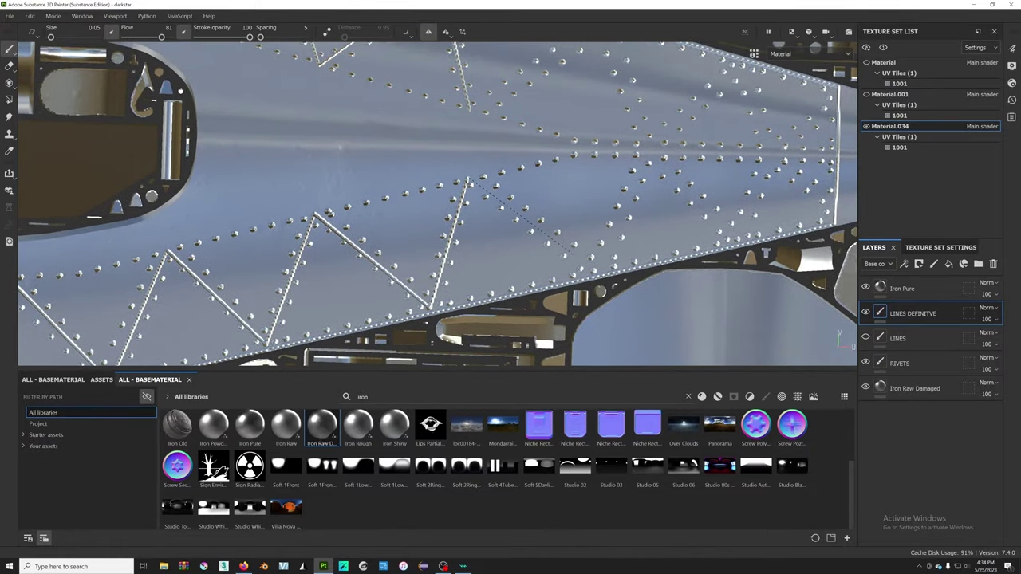
left_click(594, 271, "shift")
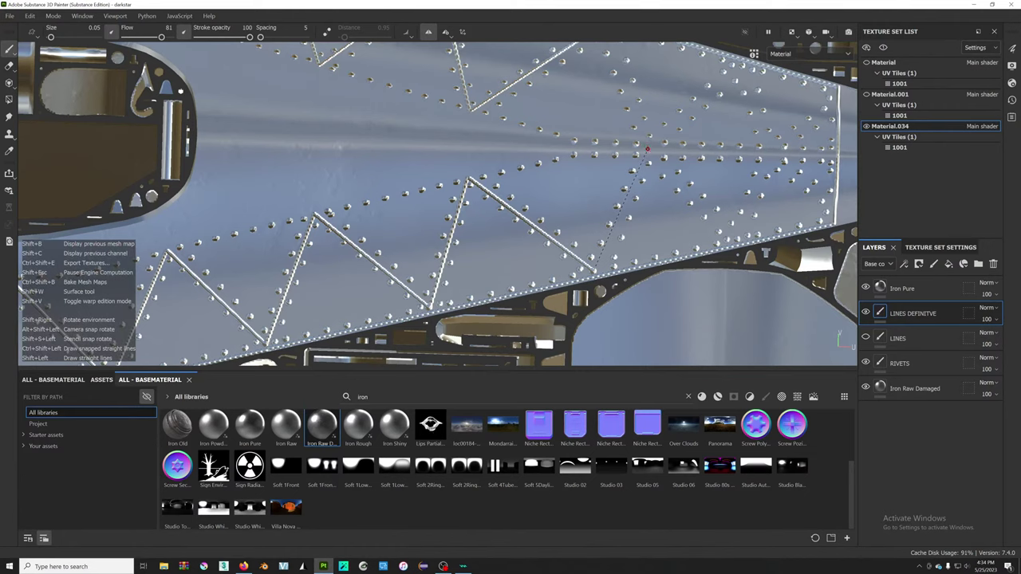
left_click(647, 148, "shift")
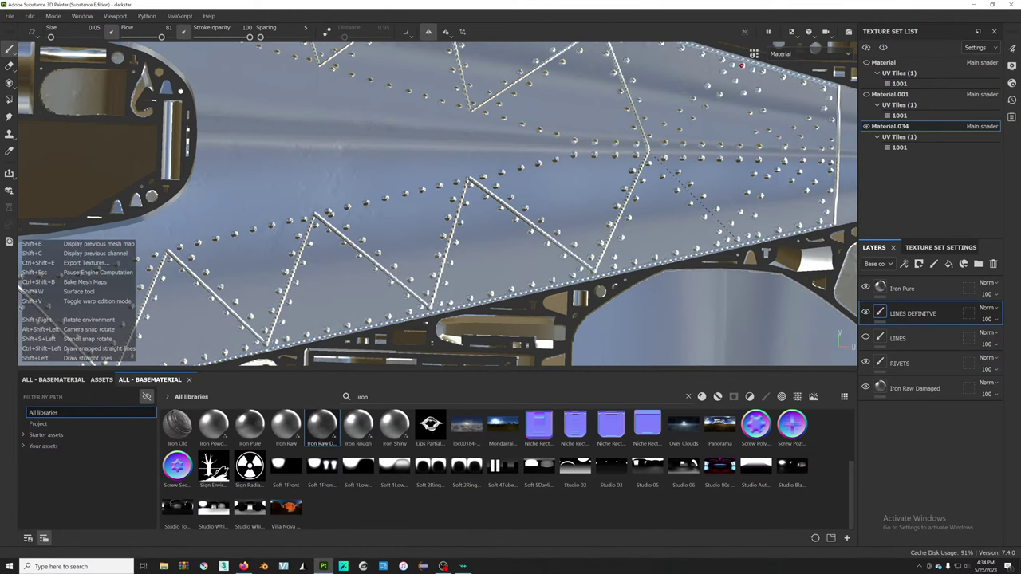
left_click(742, 65, "shift")
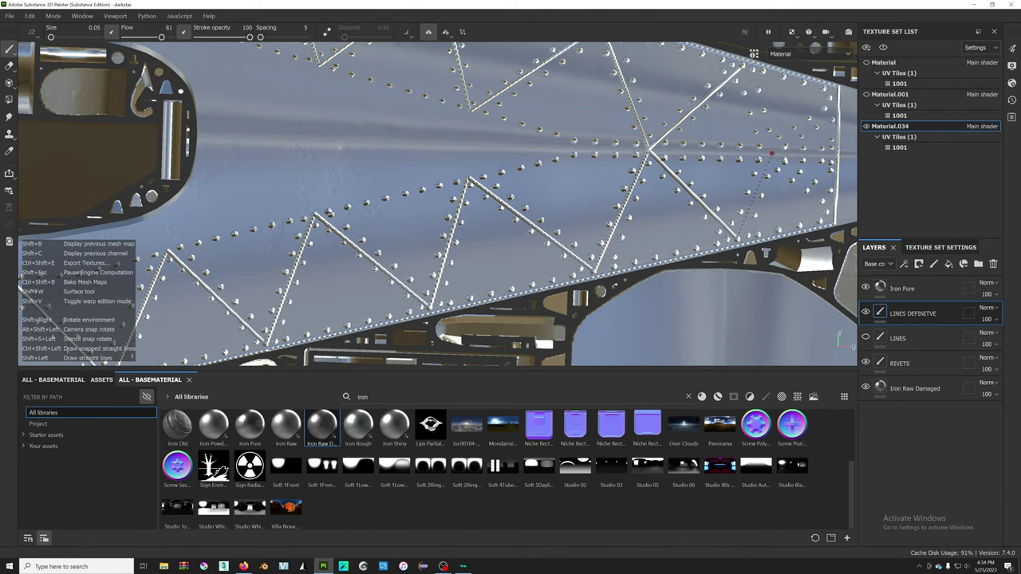
left_click(771, 153, "shift")
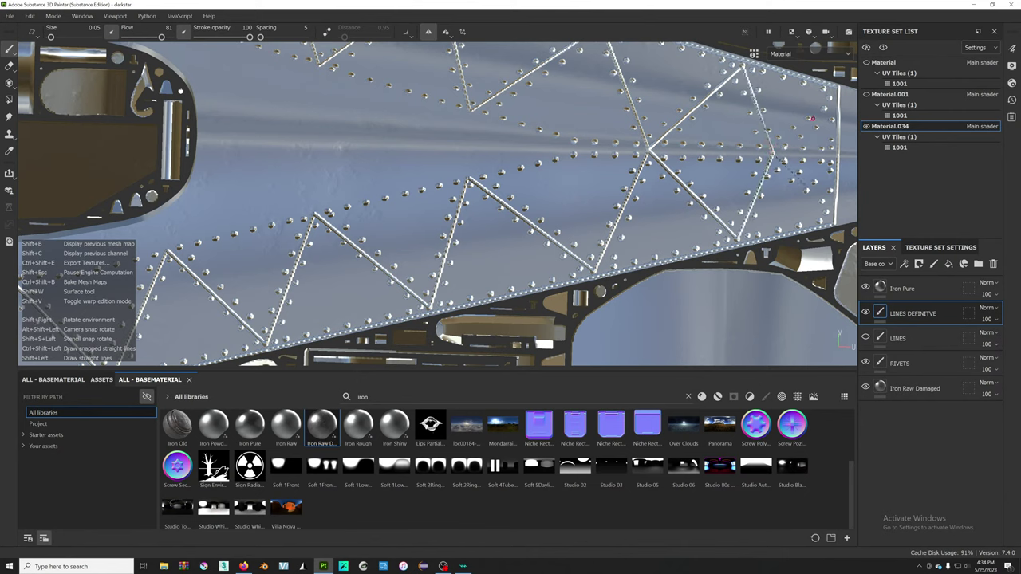
left_click(835, 109, "shift")
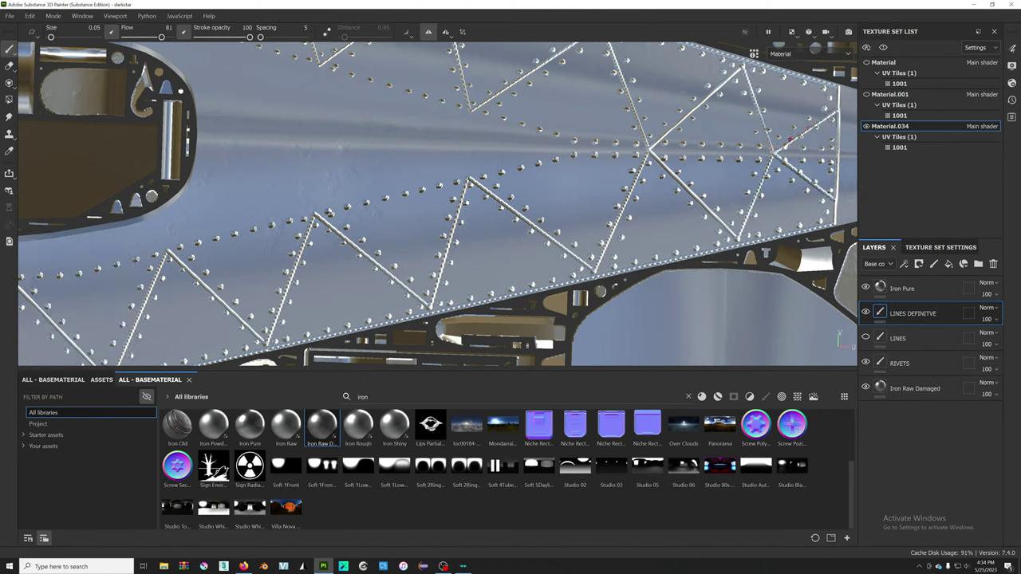
key("shift")
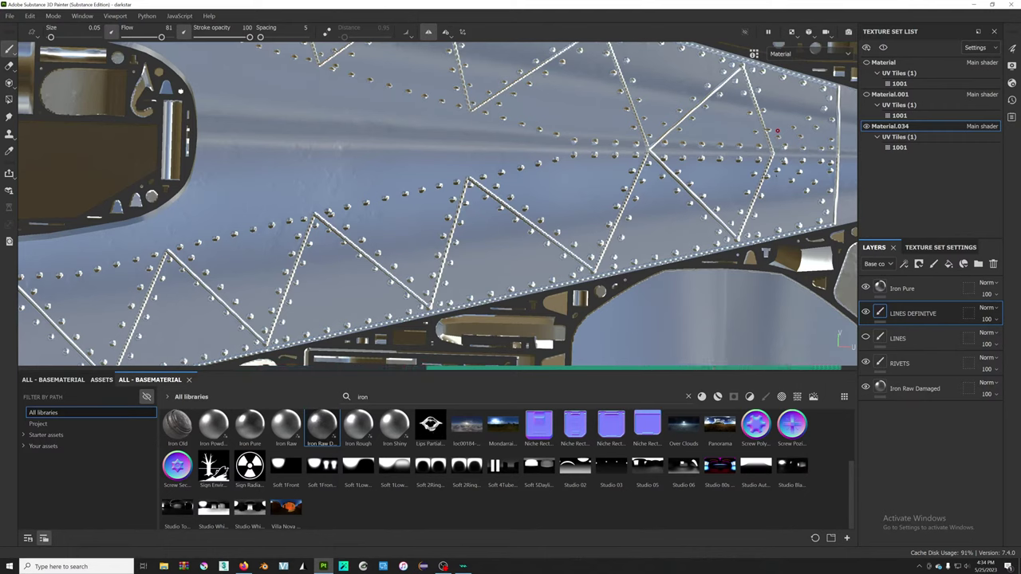
- In OBS, drop the Mic/Aux slider to -inf, raise it to -20.5 dB, then return to Painter
left_click(443, 566)
left_click_drag(799, 494, 770, 495)
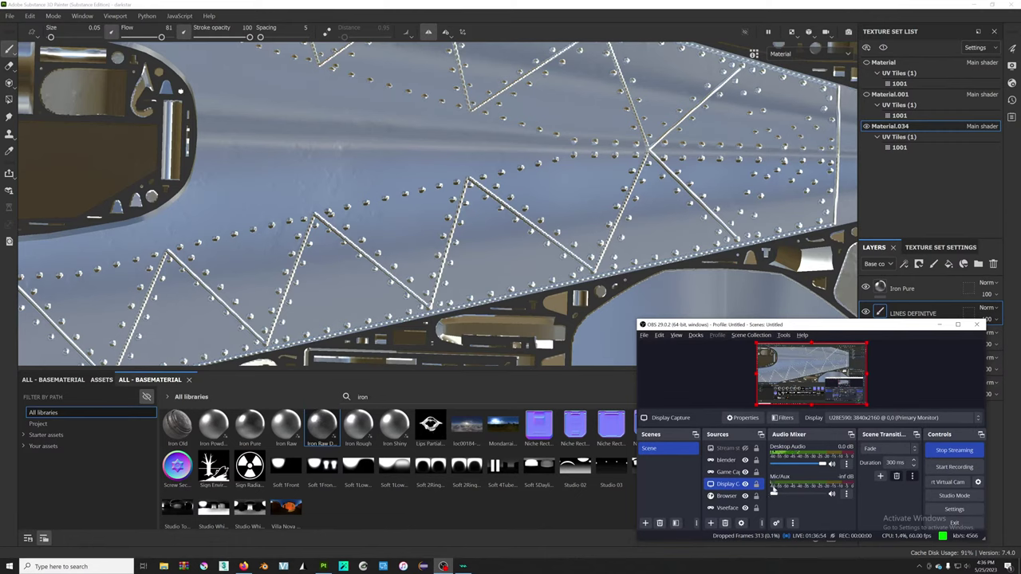
left_click_drag(773, 495, 799, 495)
left_click(606, 419)
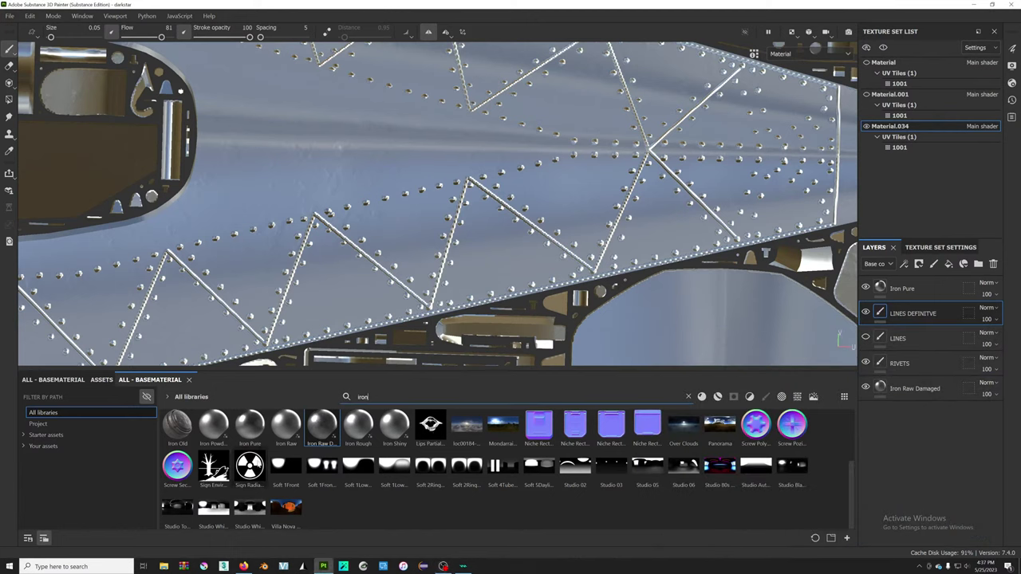
- Paint straight rivet lines across the panel on LINES DEFINITVE, including a horizontal one, orbiting between strokes
middle_click_drag(636, 126, 543, 154)
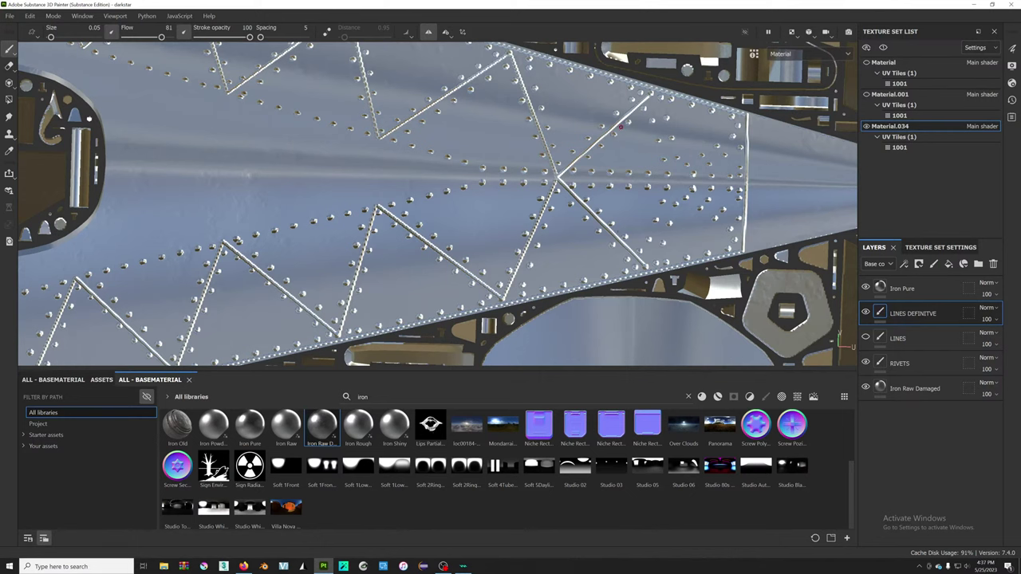
left_click(444, 566)
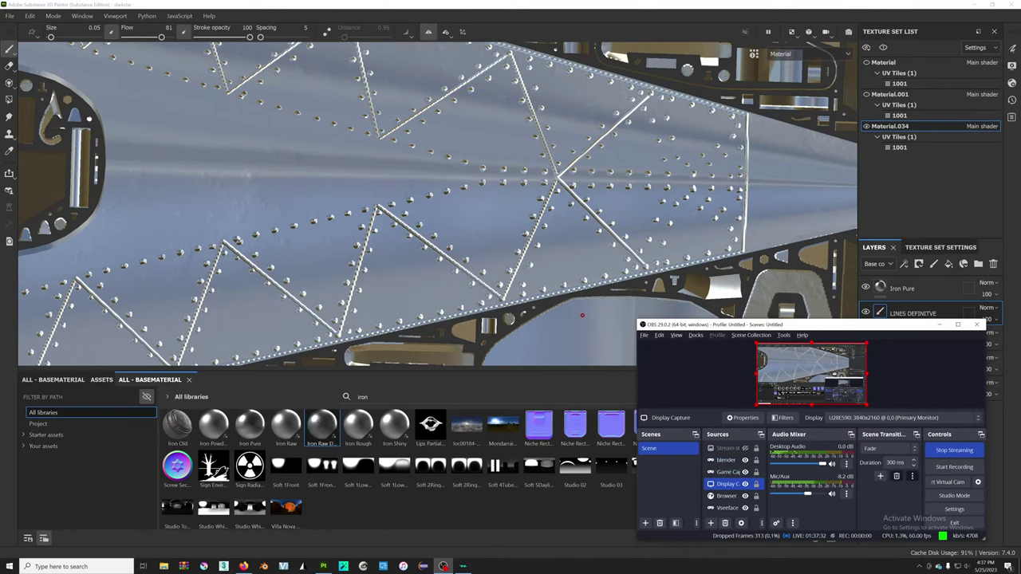
key("alt+Tab")
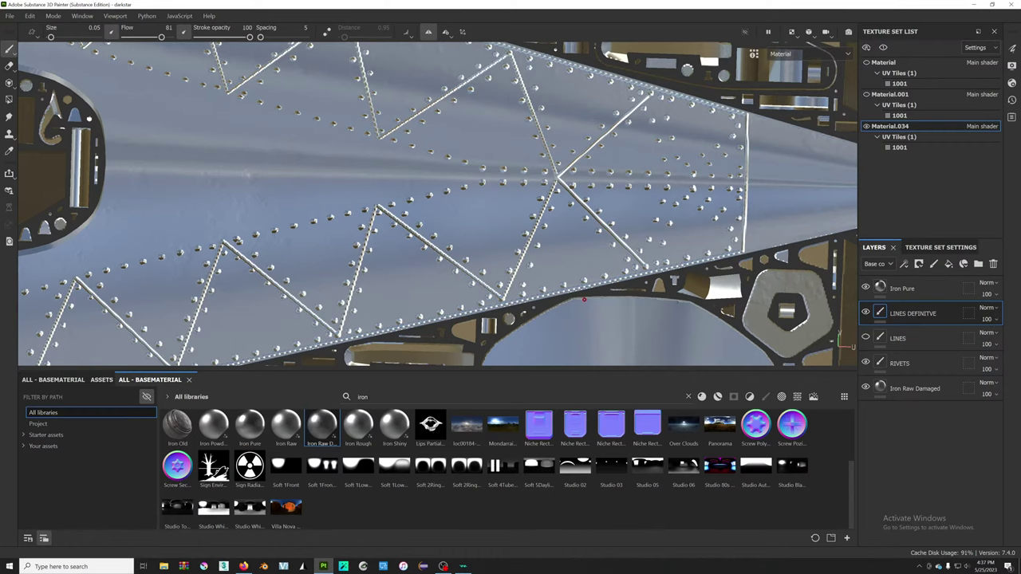
left_click_drag(584, 296, 706, 51, "alt")
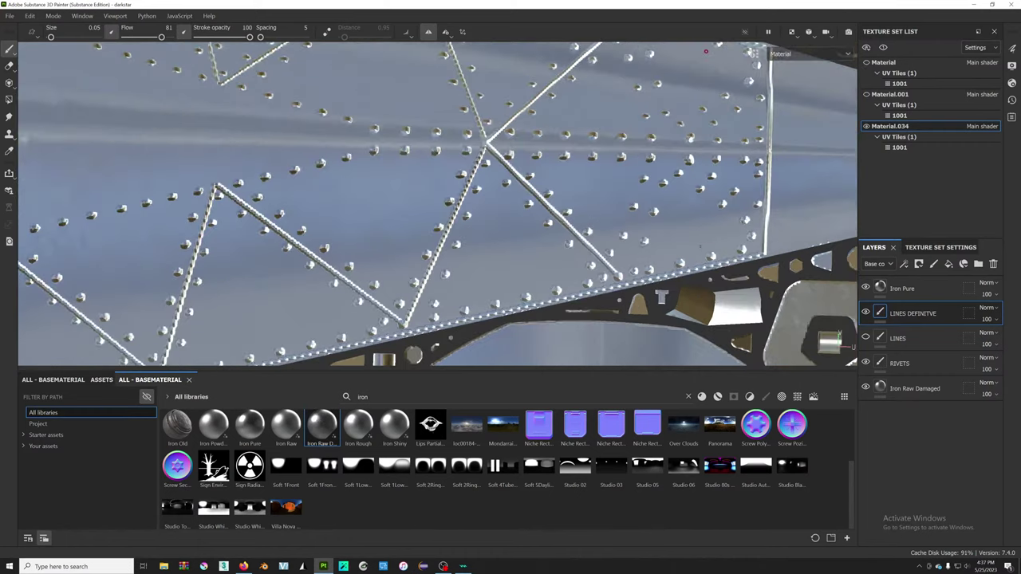
left_click(664, 135, "shift")
key("shift")
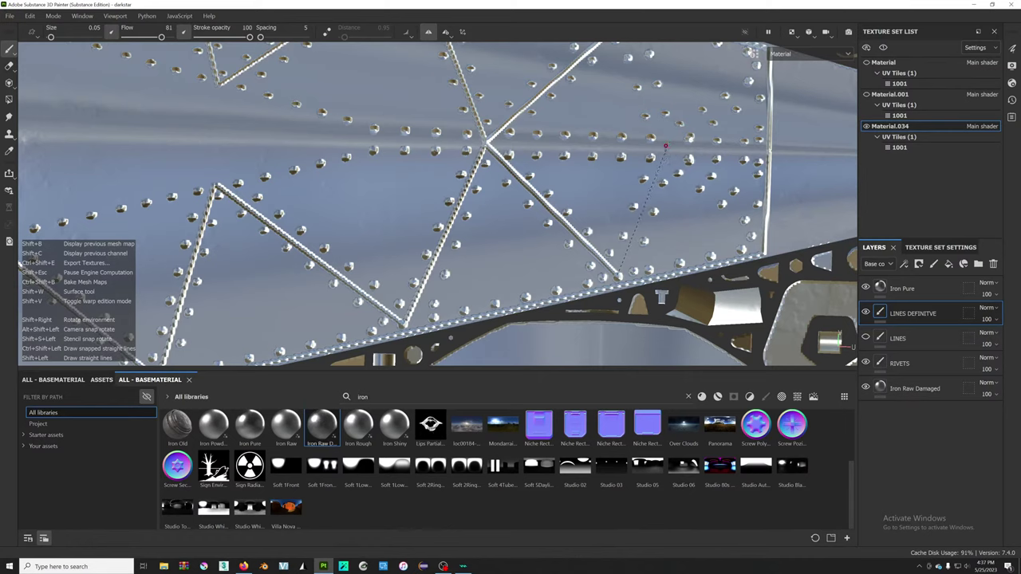
left_click(661, 147, "shift")
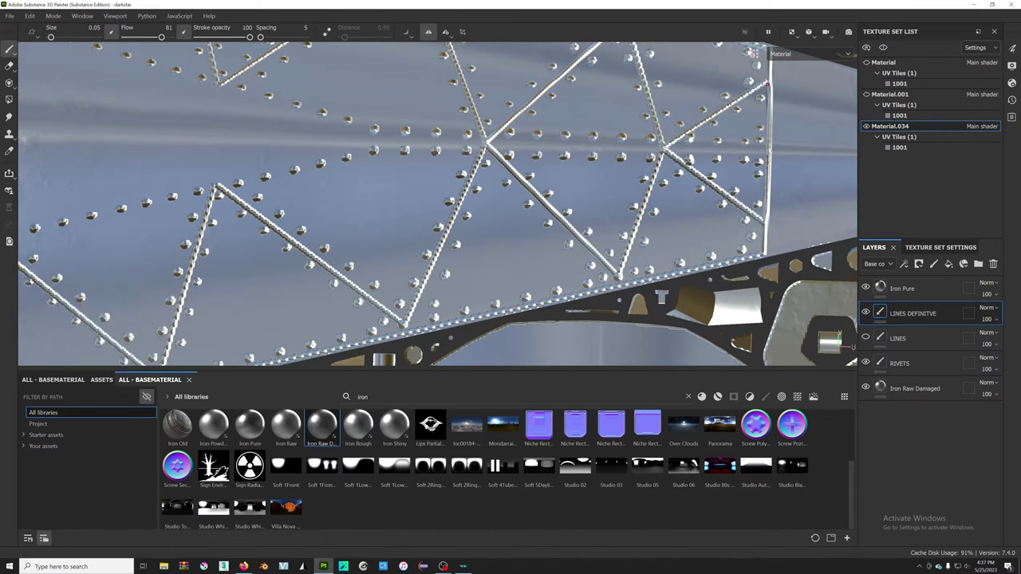
left_click_drag(768, 78, 575, 146, "alt")
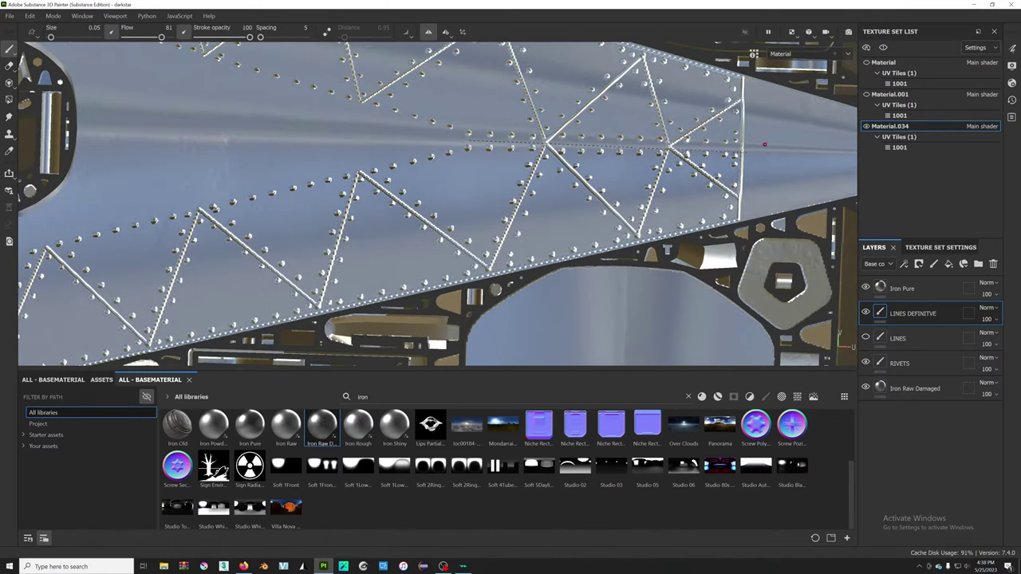
left_click(742, 148, "shift")
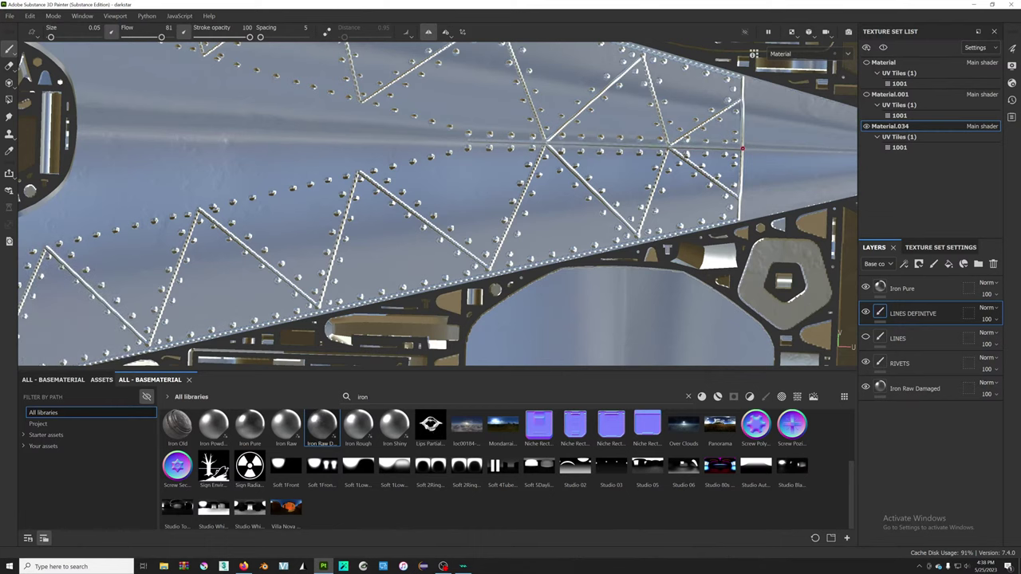
- Hide and re-show the LINES layer to compare, then zoom in on the panel edge
left_click_drag(497, 150, 618, 182, "alt")
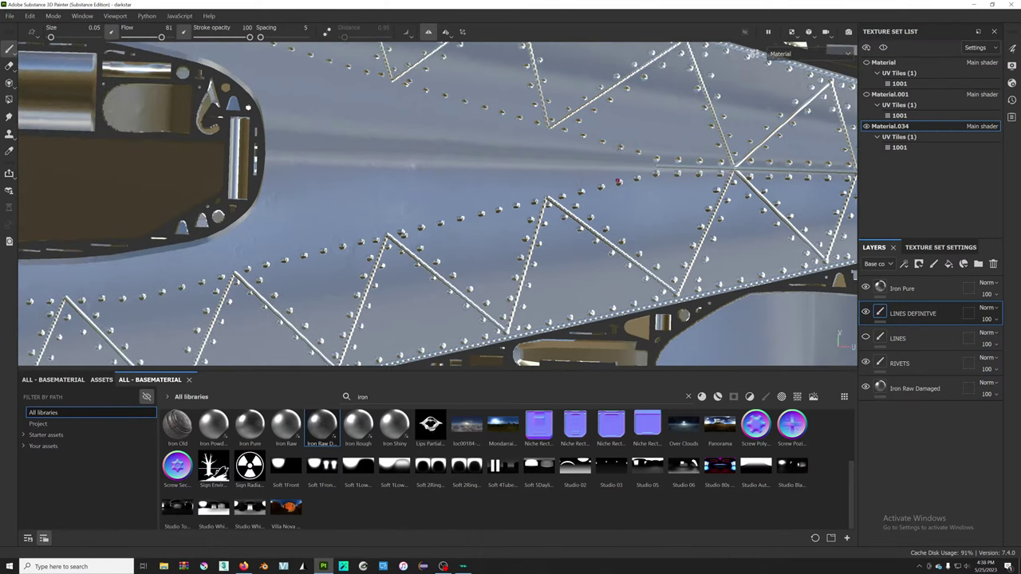
left_click(866, 338)
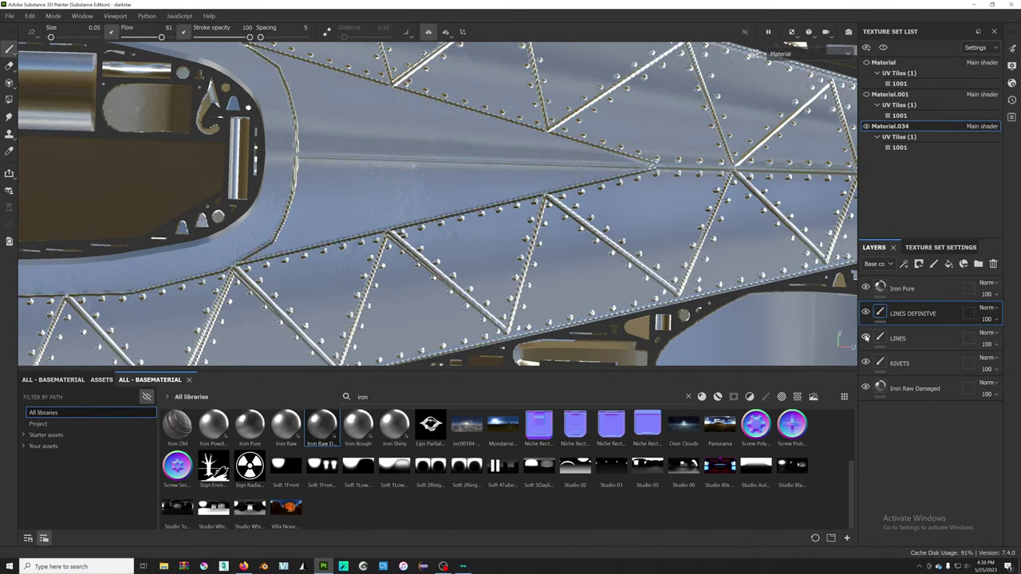
left_click(866, 337)
mouse_move(567, 161)
left_mouse_down("alt")
mouse_move(713, 148)
mouse_move(565, 147)
left_mouse_up("alt")
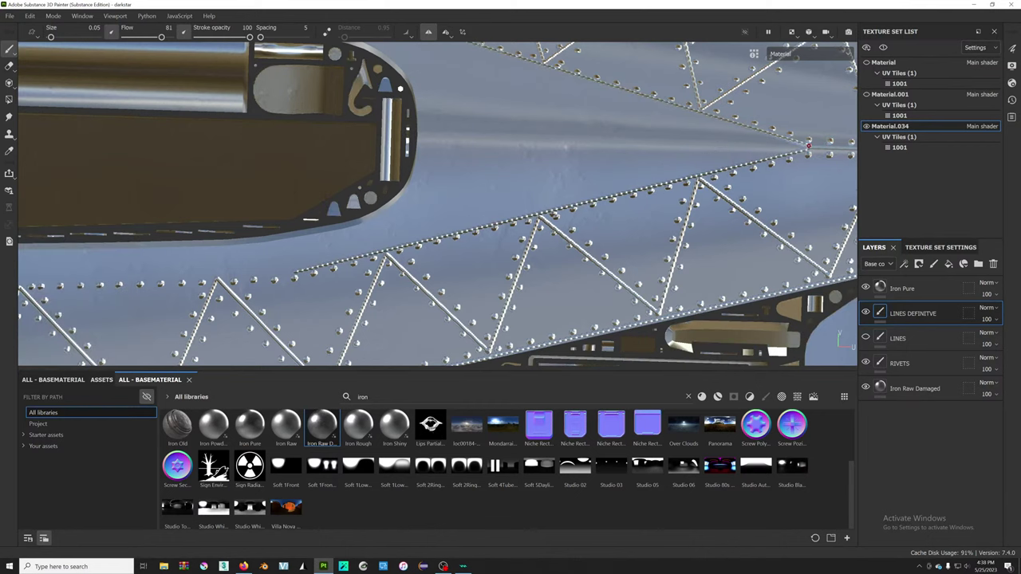
left_click_drag(733, 144, 581, 86, "alt")
left_click_drag(587, 156, 718, 136, "alt")
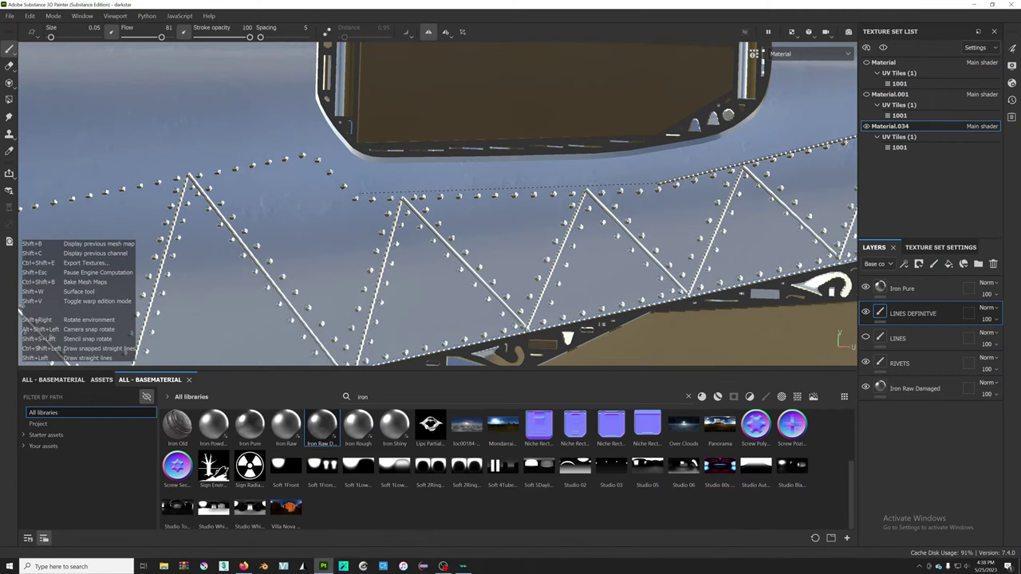
- Stamp a straight rivet row along the upper panel edge, then frame the model in split 3D/UV view
left_click(363, 194, "shift")
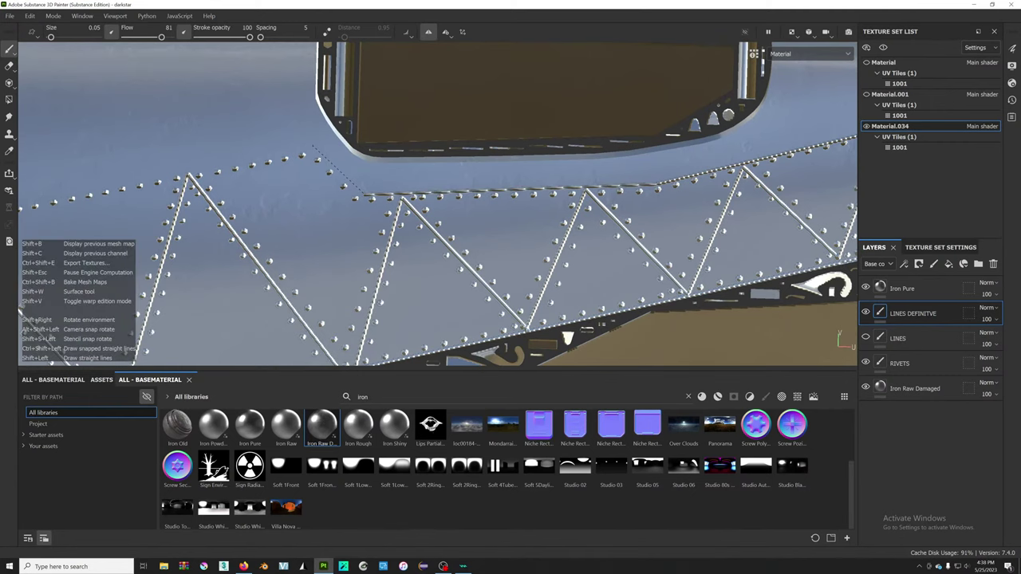
left_click_drag(313, 146, 679, 128, "alt")
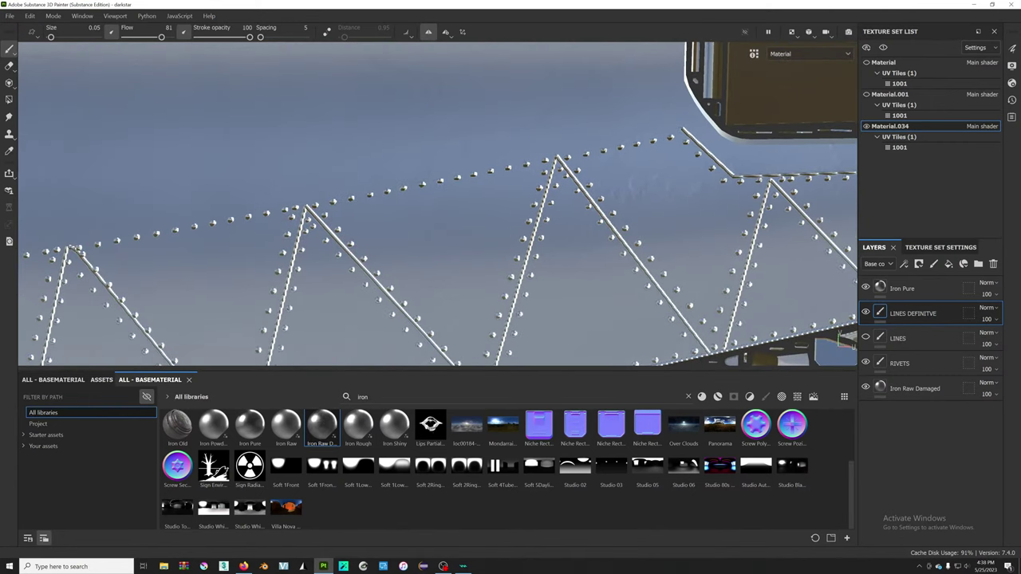
left_click_drag(18, 271, 528, 295, "alt")
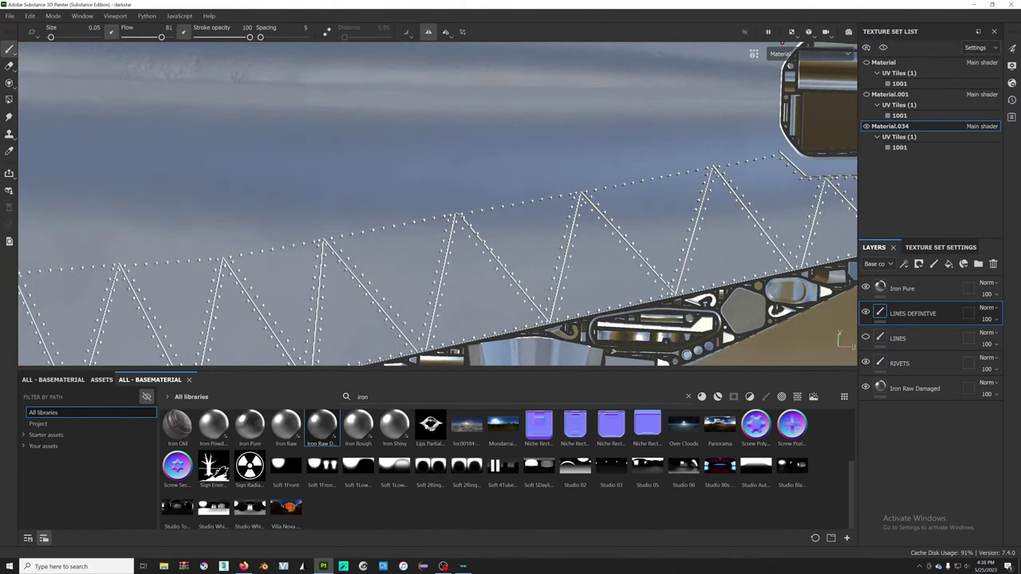
key("shift")
left_click_drag(506, 202, 645, 233, "alt")
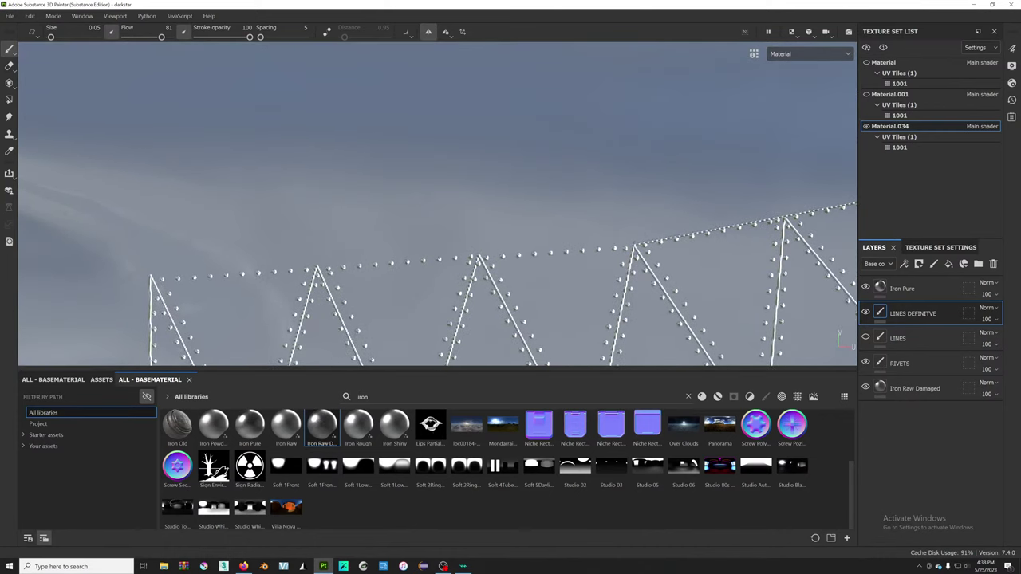
key("shift")
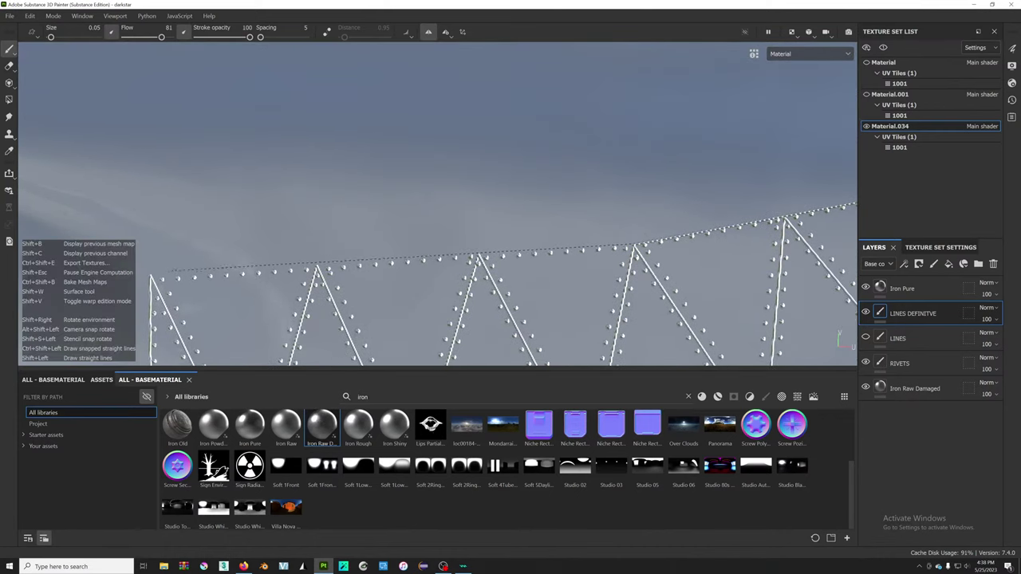
left_click_drag(479, 136, 493, 127, "alt+shift")
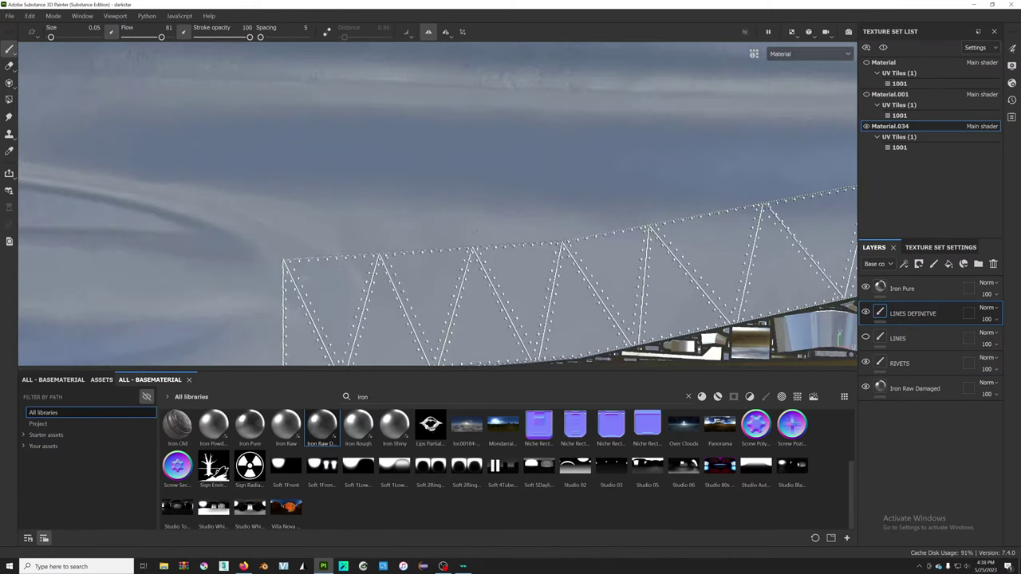
key("f")
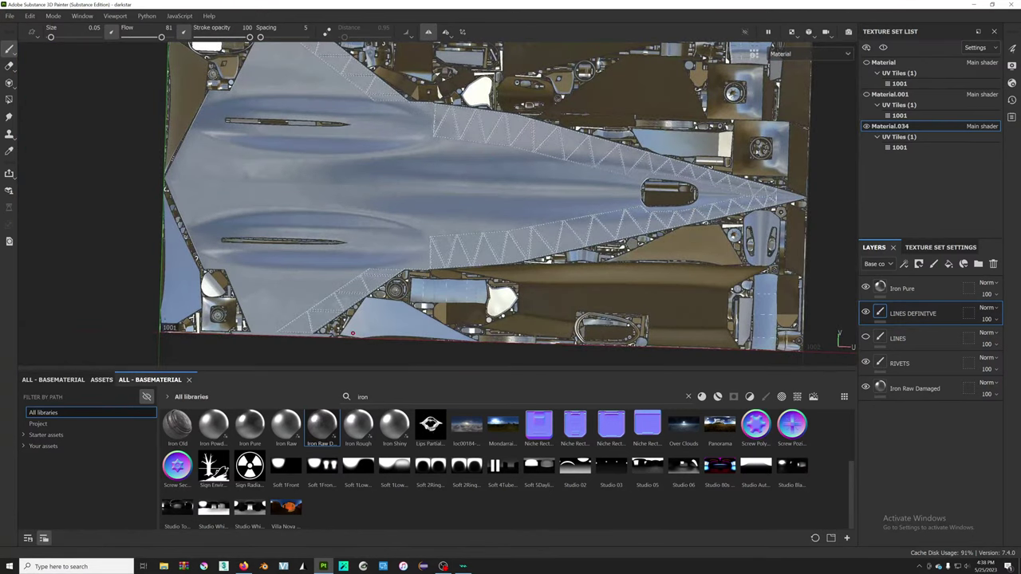
key("F1")
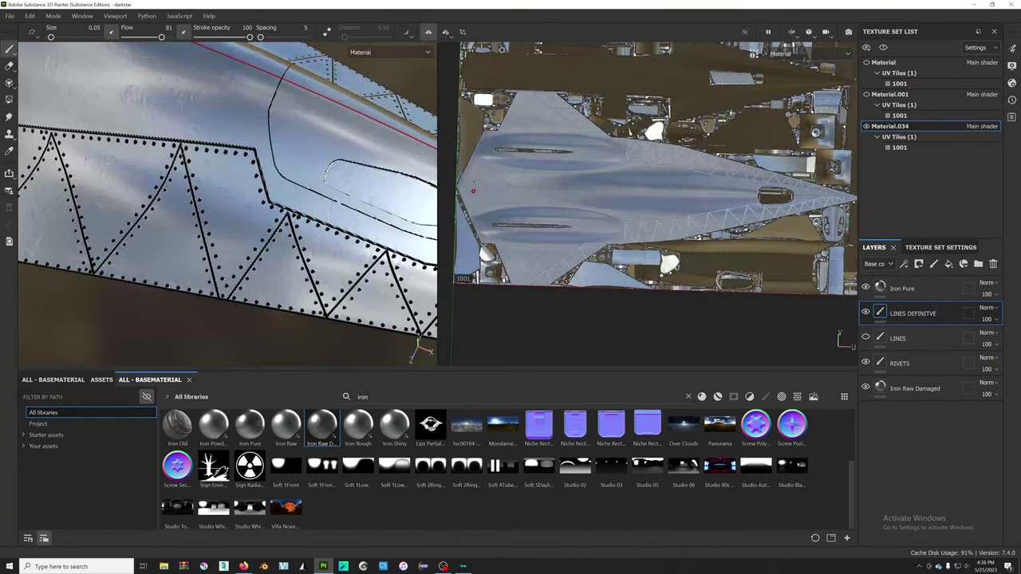
mouse_move(264, 226)
left_mouse_down("alt")
mouse_move(411, 346)
mouse_move(235, 191)
mouse_move(361, 220)
left_mouse_up("alt")
scroll(297, 214, "up", 2)
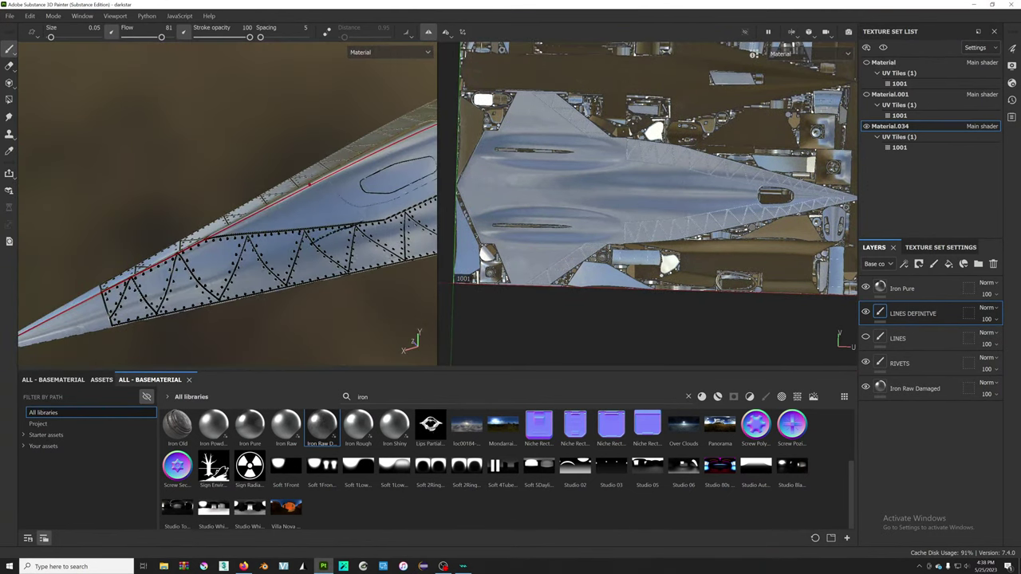
scroll(239, 176, "up", 3)
scroll(197, 136, "up", 3)
scroll(198, 136, "down", 3)
mouse_move(197, 136)
left_mouse_down("alt")
mouse_move(339, 197)
mouse_move(135, 186)
left_mouse_up("alt")
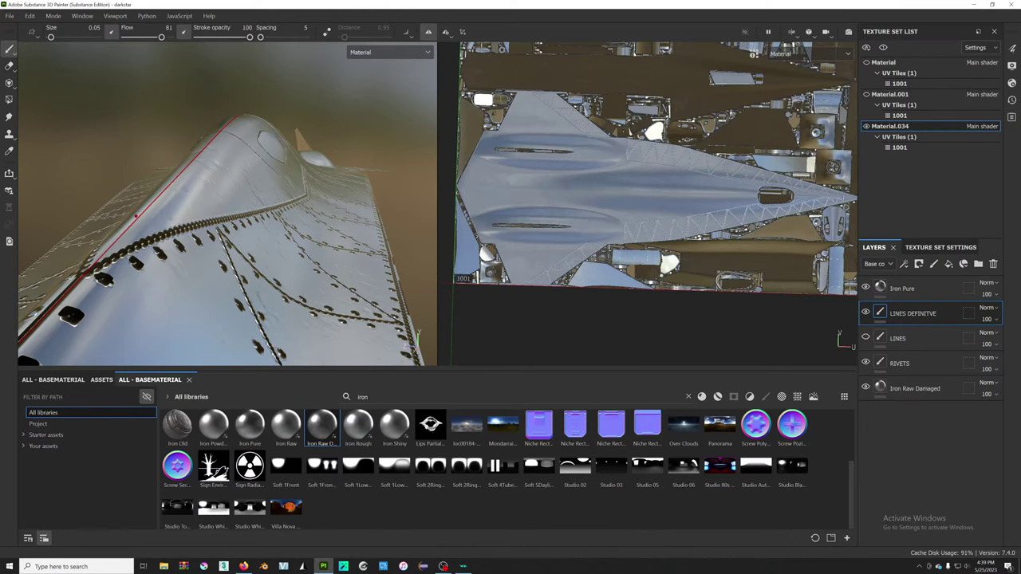
- Drop a metal material onto the stack above Iron Pure, then delete the added layer
left_click(882, 290)
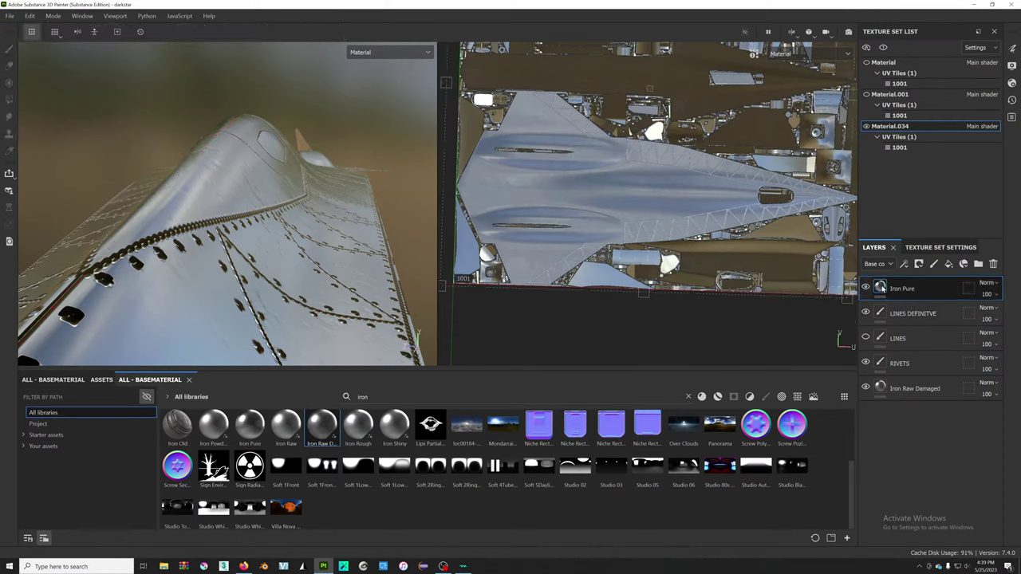
right_click(881, 288)
left_click(901, 410)
mouse_move(285, 423)
left_mouse_down()
mouse_move(881, 289)
mouse_move(884, 298)
left_mouse_up()
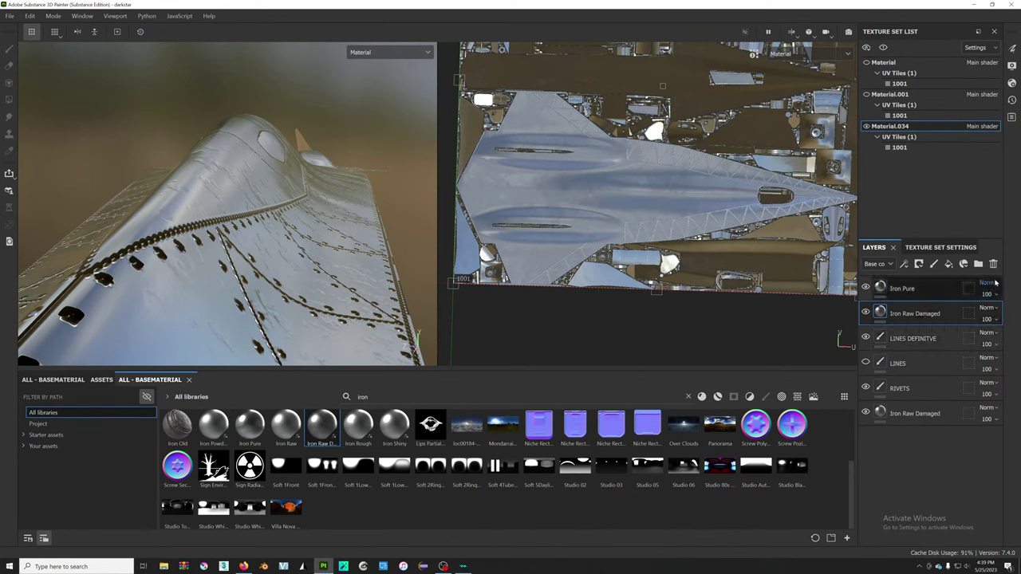
left_click(994, 264)
- Try the Tint blend mode on Iron Pure, then set it back to Normal
double_click(917, 291)
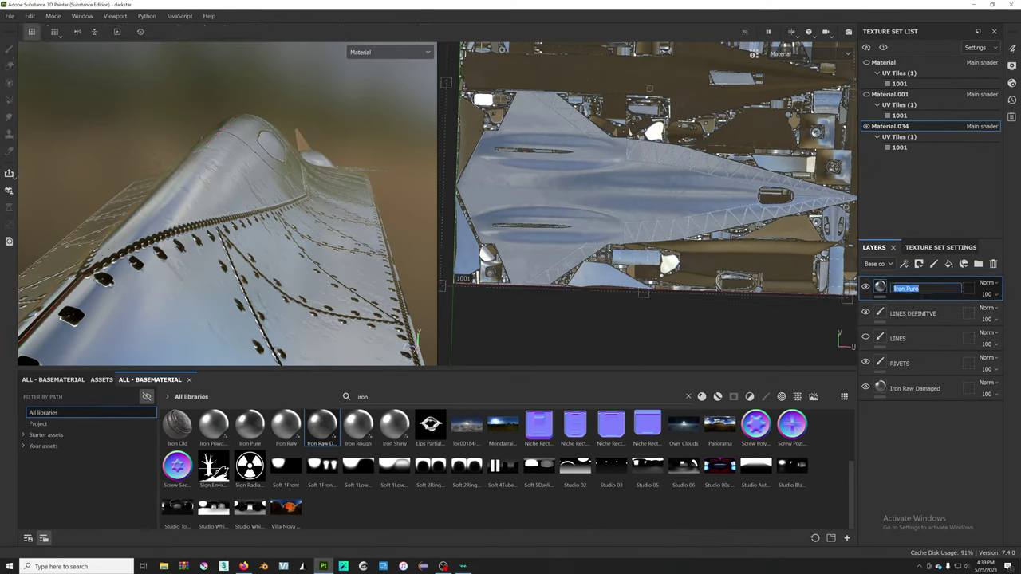
key("Return")
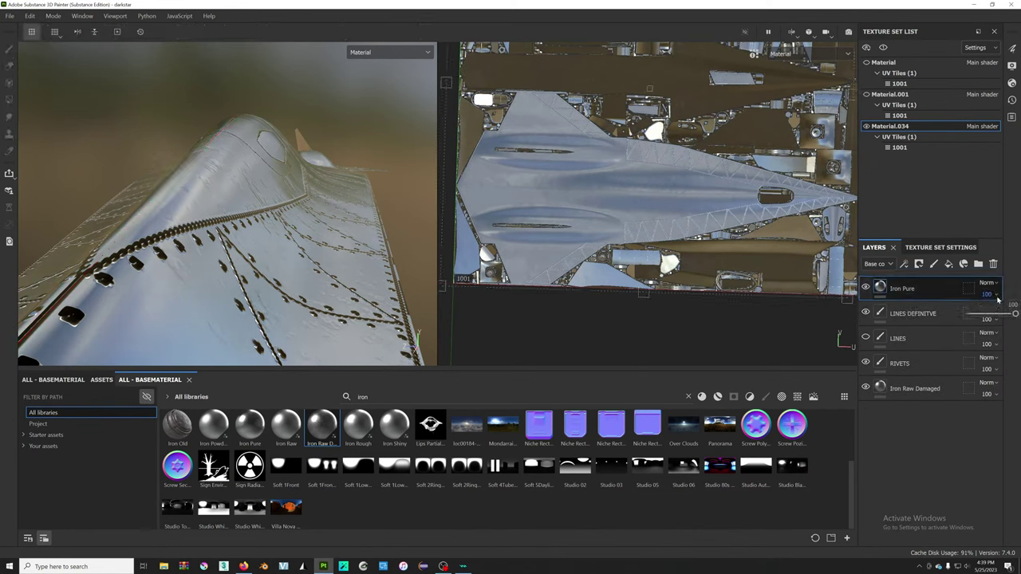
left_click(989, 284)
left_click(995, 285)
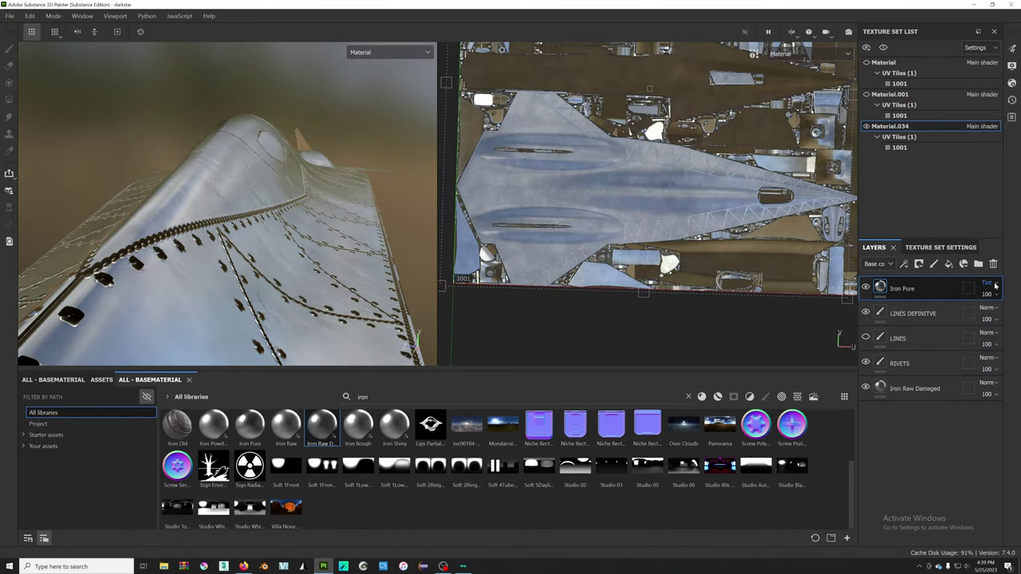
left_click(994, 285)
left_click(980, 14)
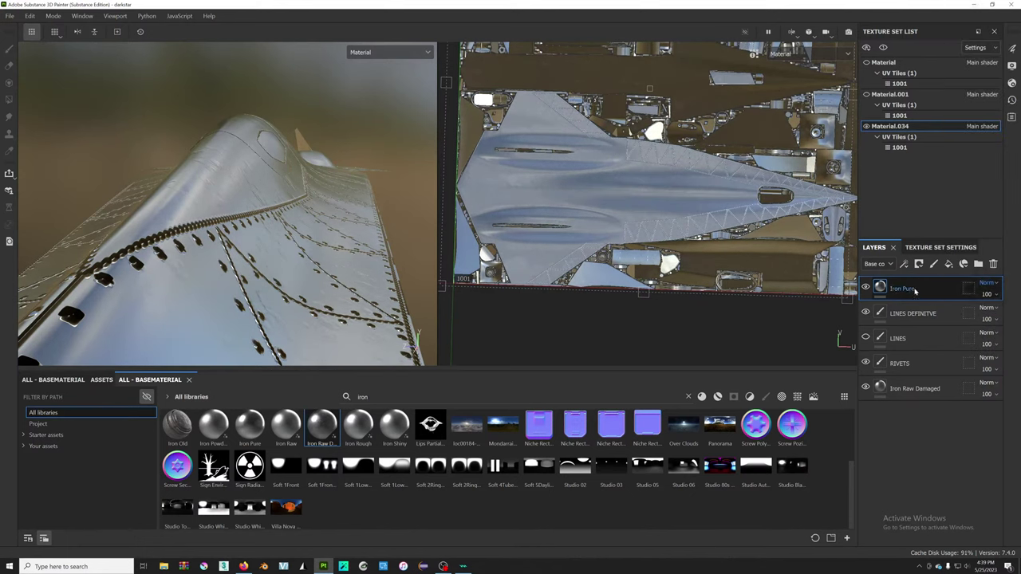
- Add a fill layer and a paint layer, then delete Fill layer 1, Iron Pure and Iron Raw Damaged
right_click(915, 291)
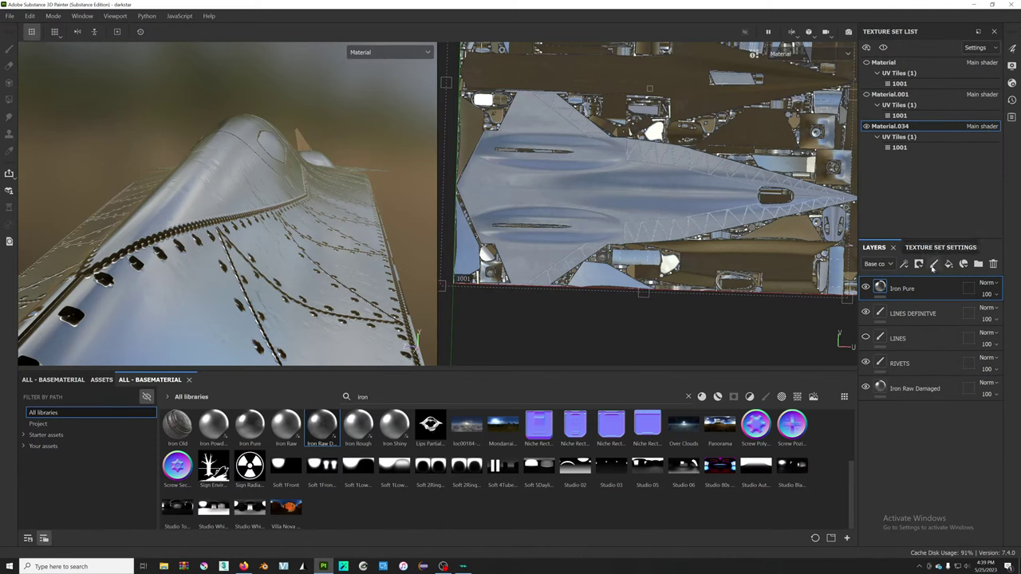
left_click(944, 264)
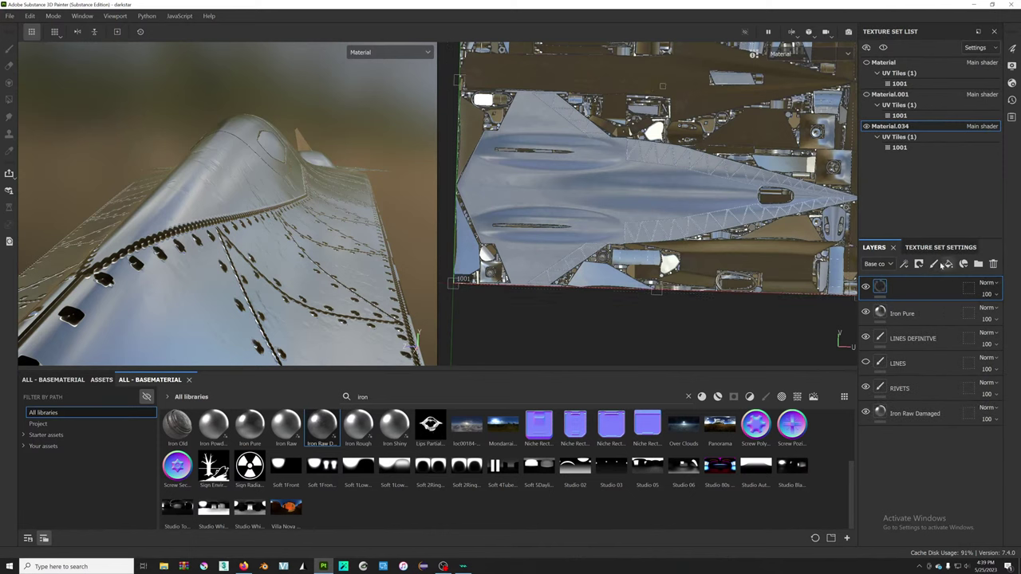
left_click(933, 264)
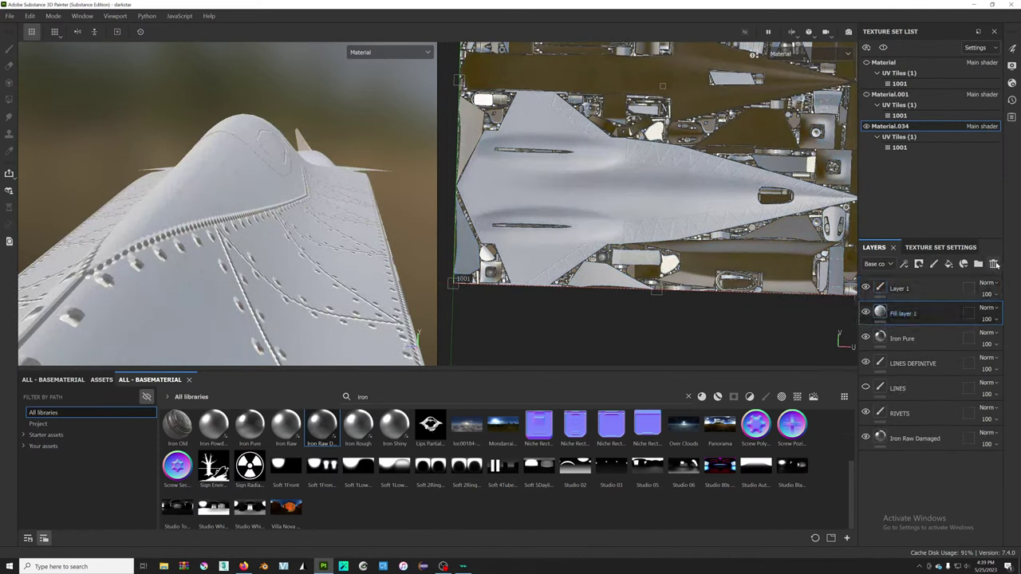
left_click(994, 264)
left_click(994, 264)
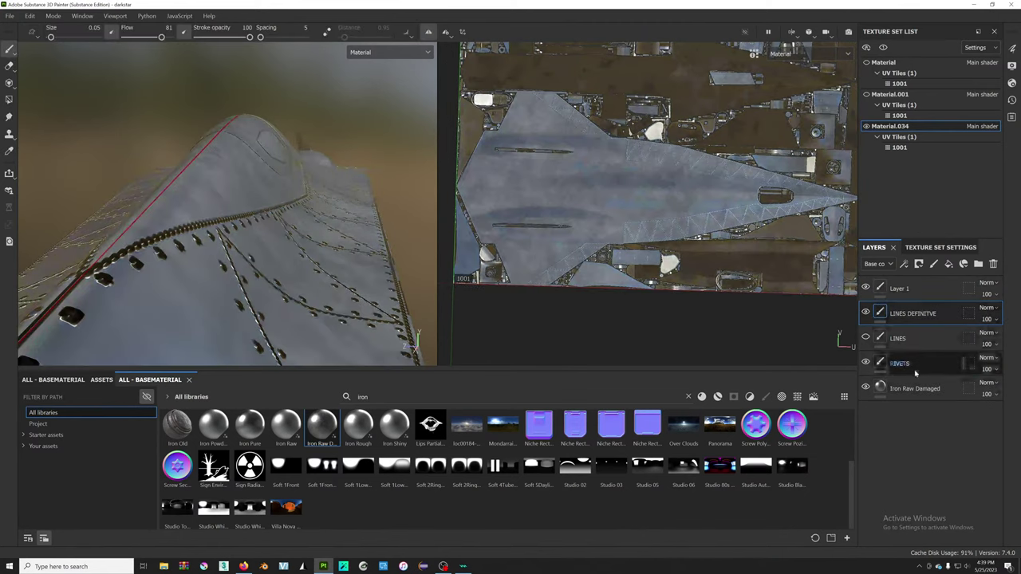
left_click(915, 388)
left_click(994, 264)
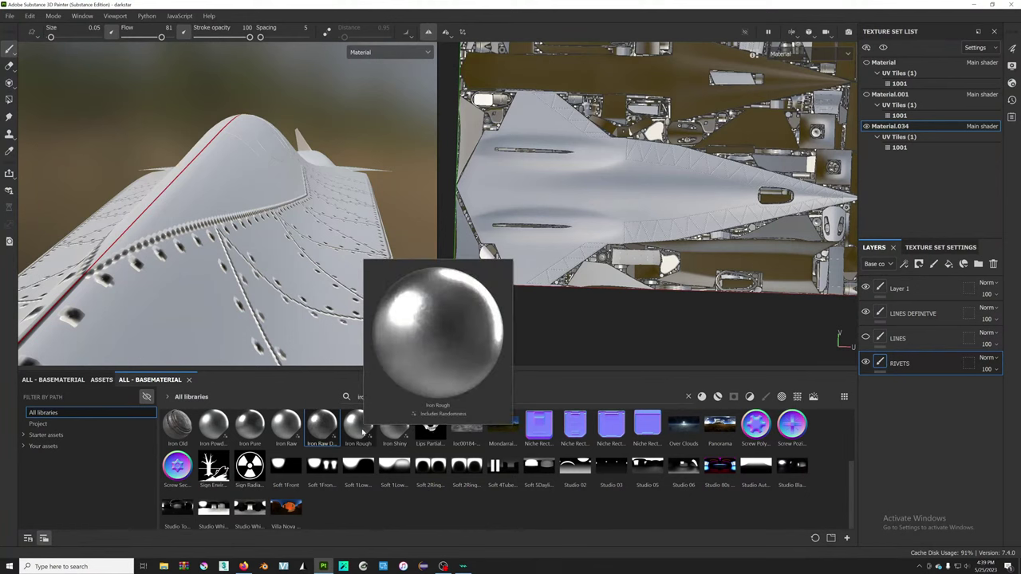
- Drop the Iron Rough material on top of the layer stack, redoing the first drop, and select it
mouse_move(363, 431)
left_mouse_down()
mouse_move(873, 265)
mouse_move(884, 291)
left_mouse_up()
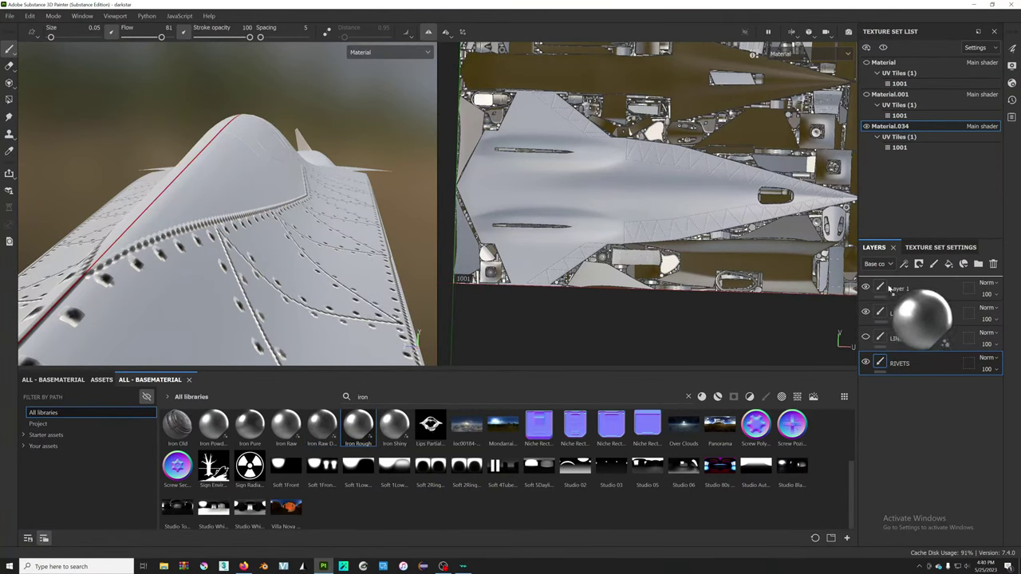
left_click_drag(884, 291, 884, 289)
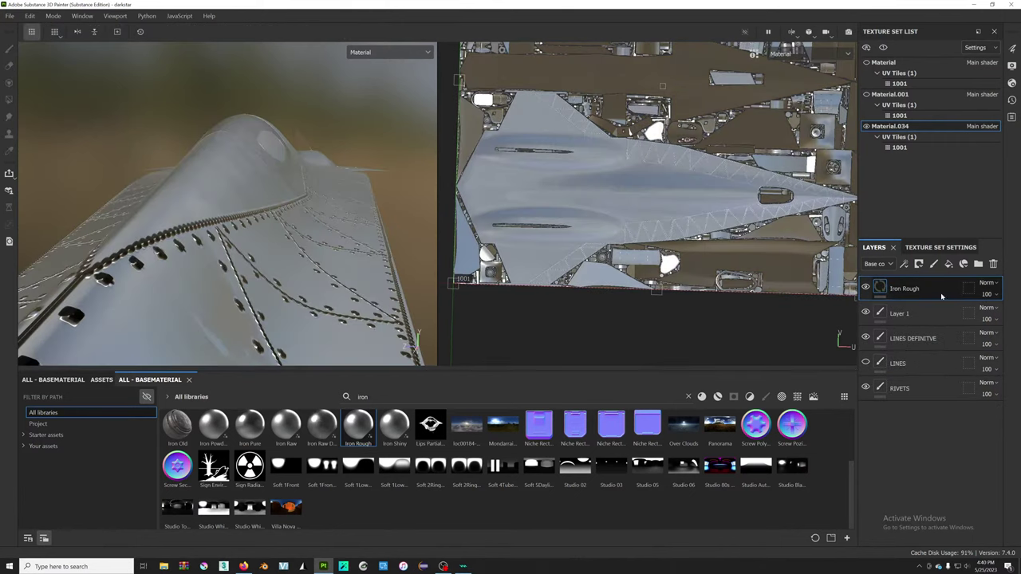
key("ctrl+z")
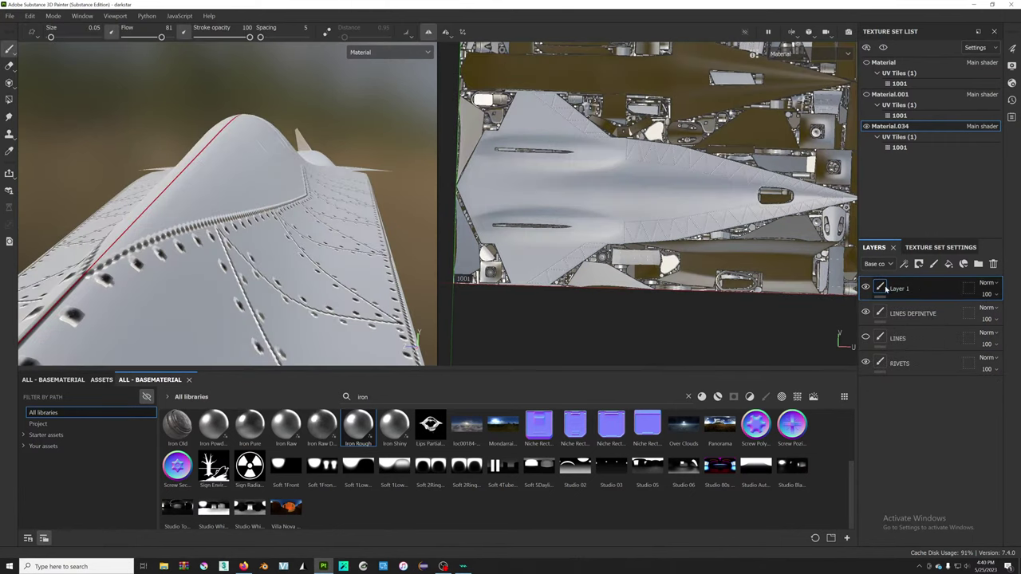
left_click_drag(357, 430, 906, 291)
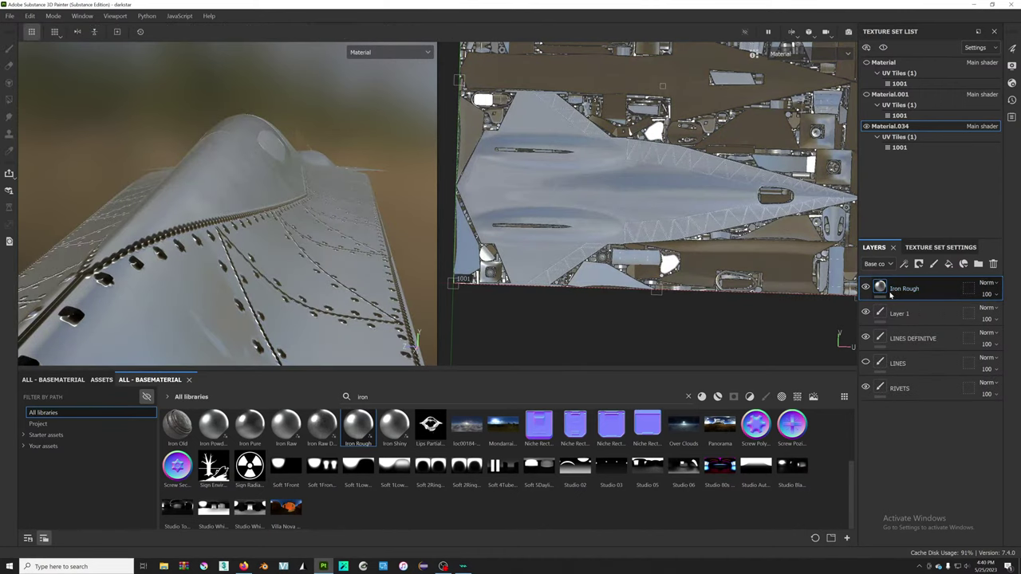
left_click(869, 294)
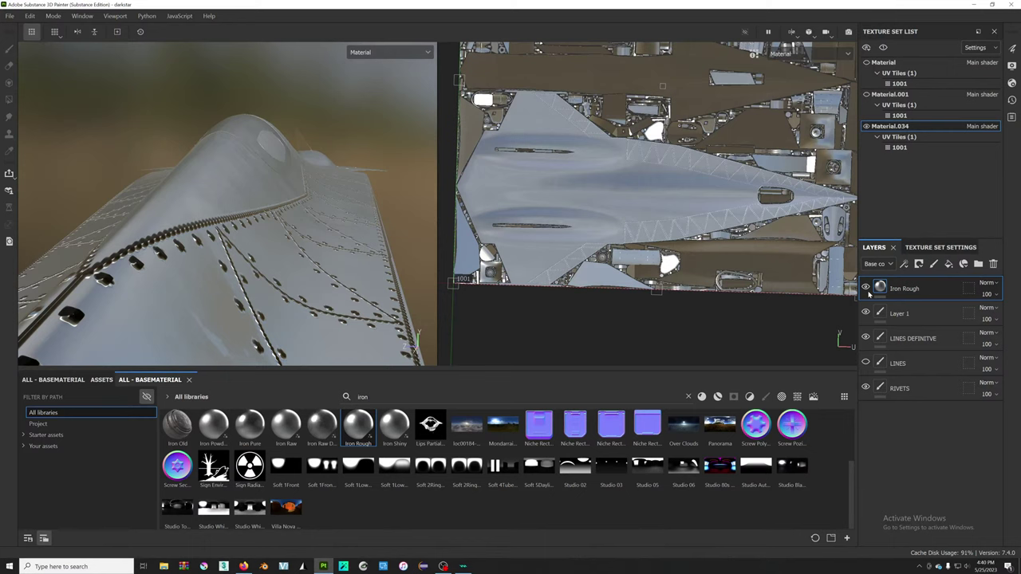
scroll(517, 214, "up", 3)
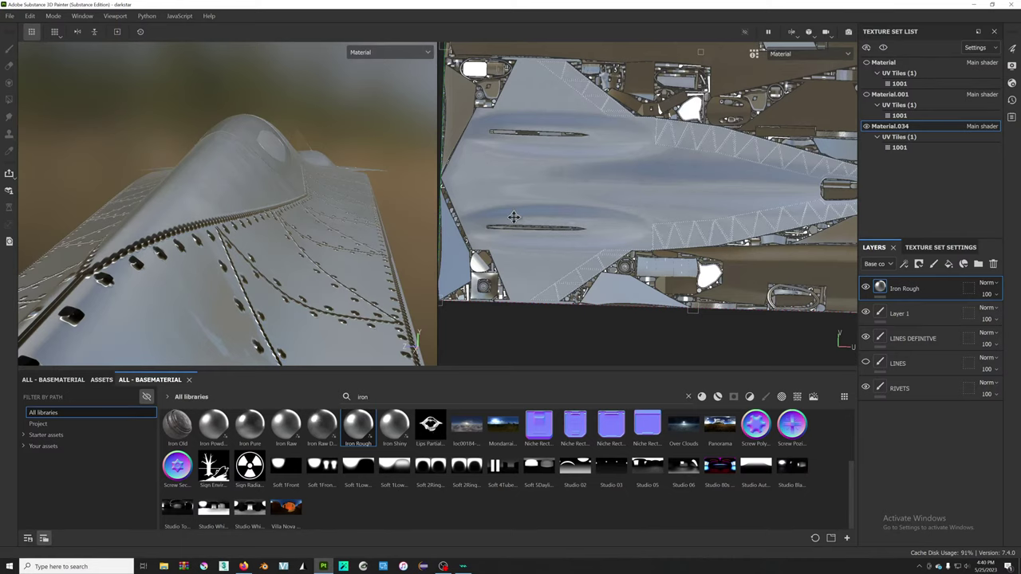
- Search smart materials for 'iron' and add Iron Forged Old to the stack
right_click(884, 289)
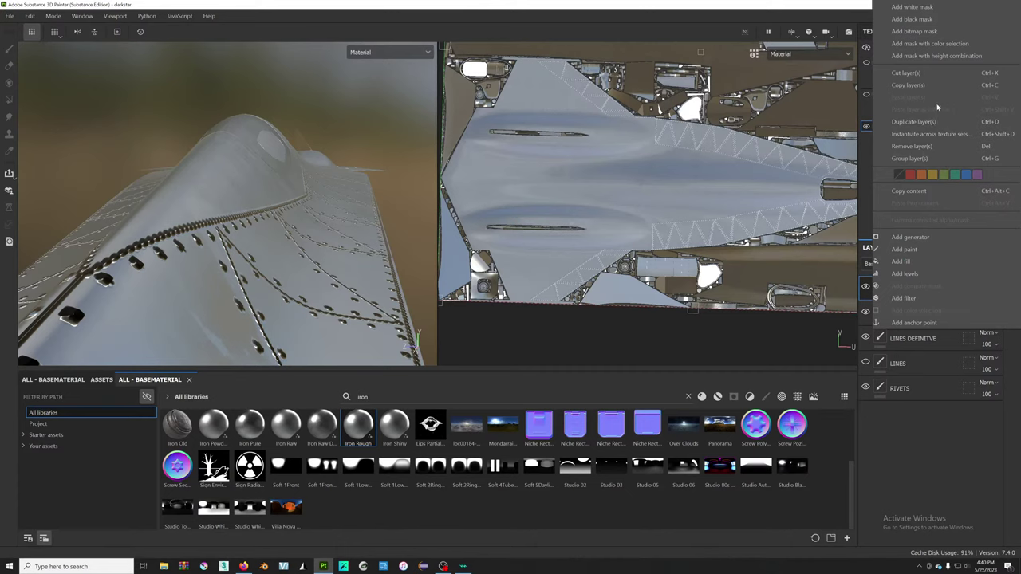
left_click(933, 136)
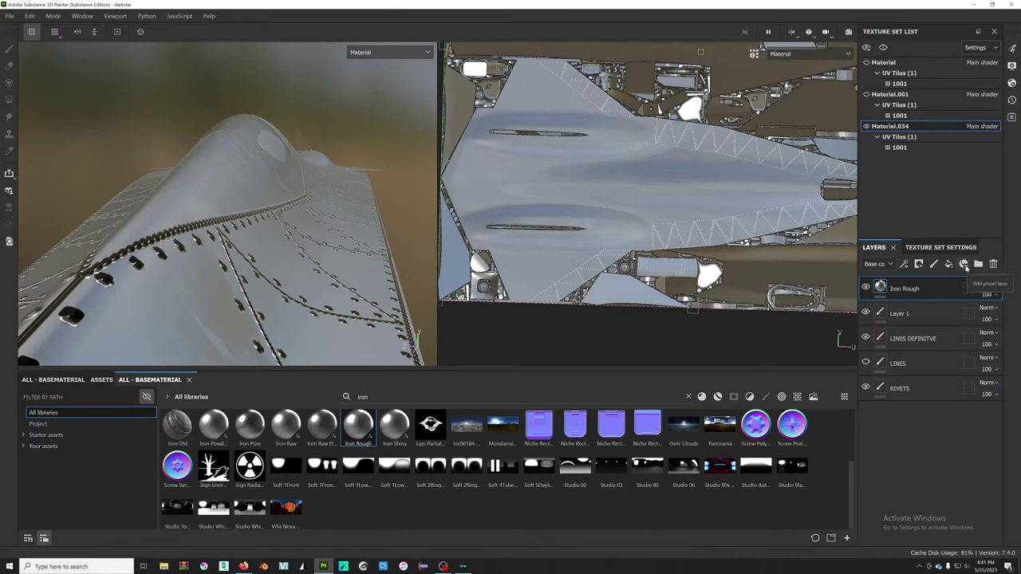
left_click(965, 265)
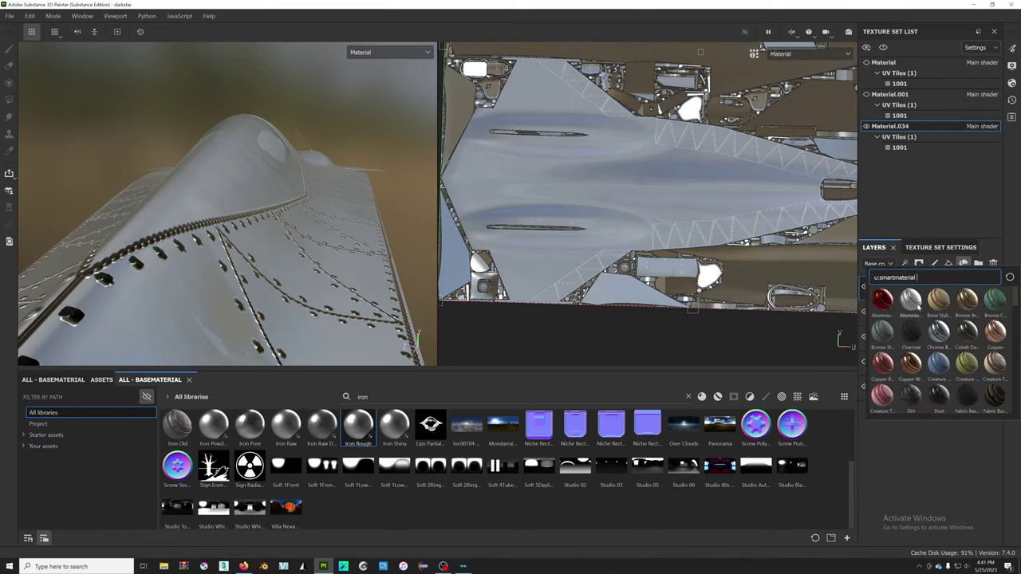
mouse_move(938, 301)
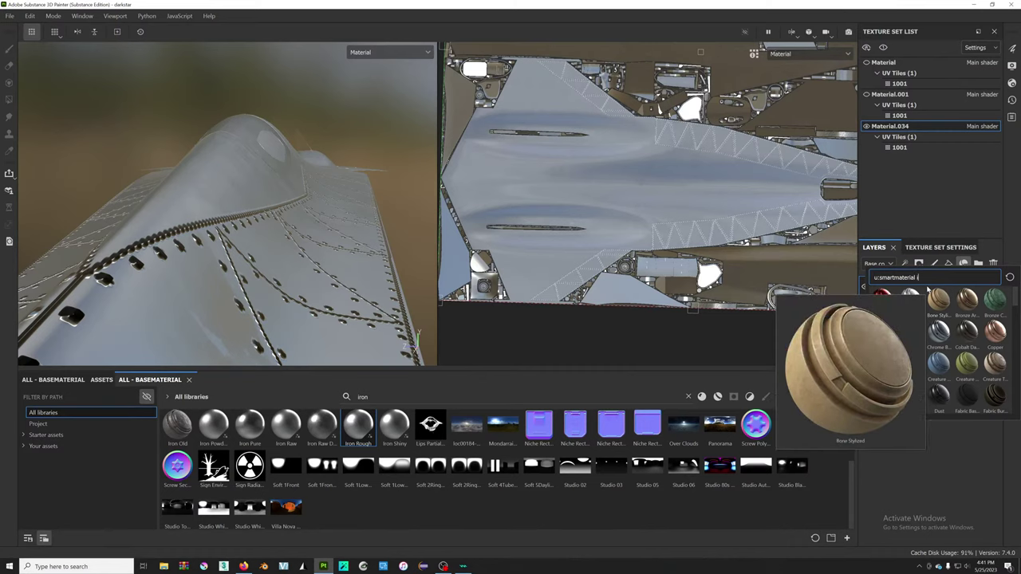
type("iron")
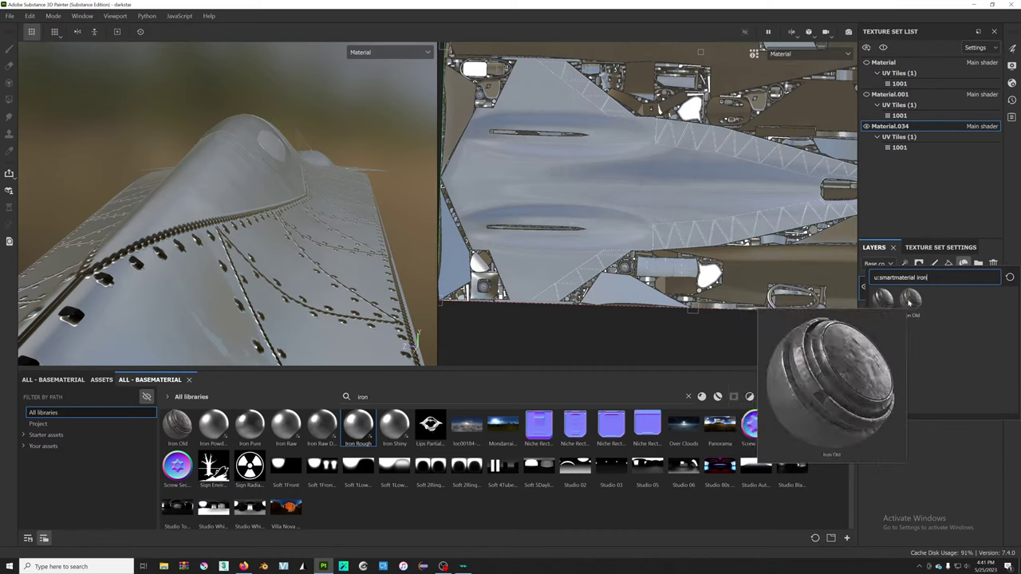
left_click(882, 299)
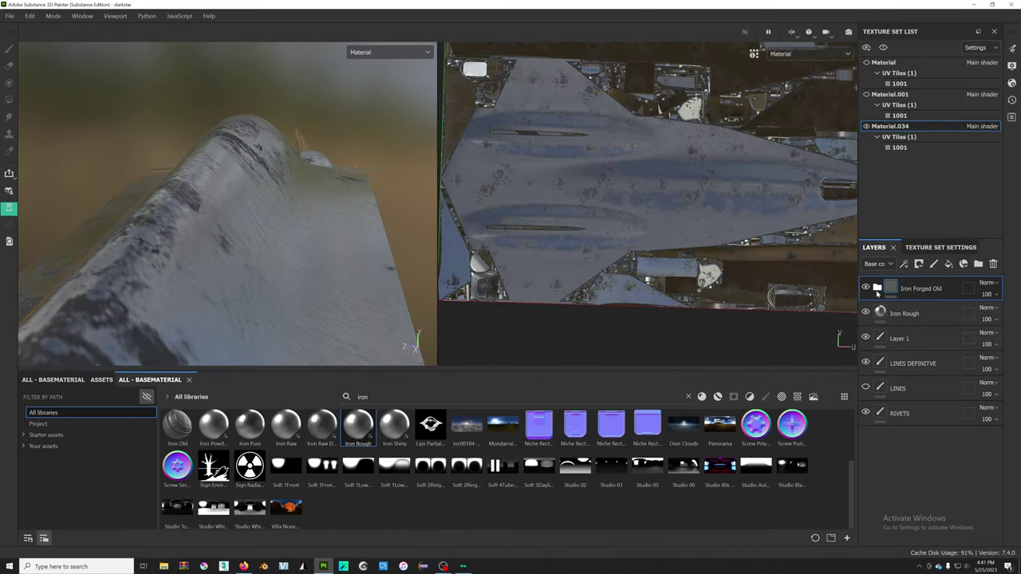
- Inspect Iron Forged Old's sublayers, including Sharpen, and glance at Texture Set Settings
left_click(877, 291)
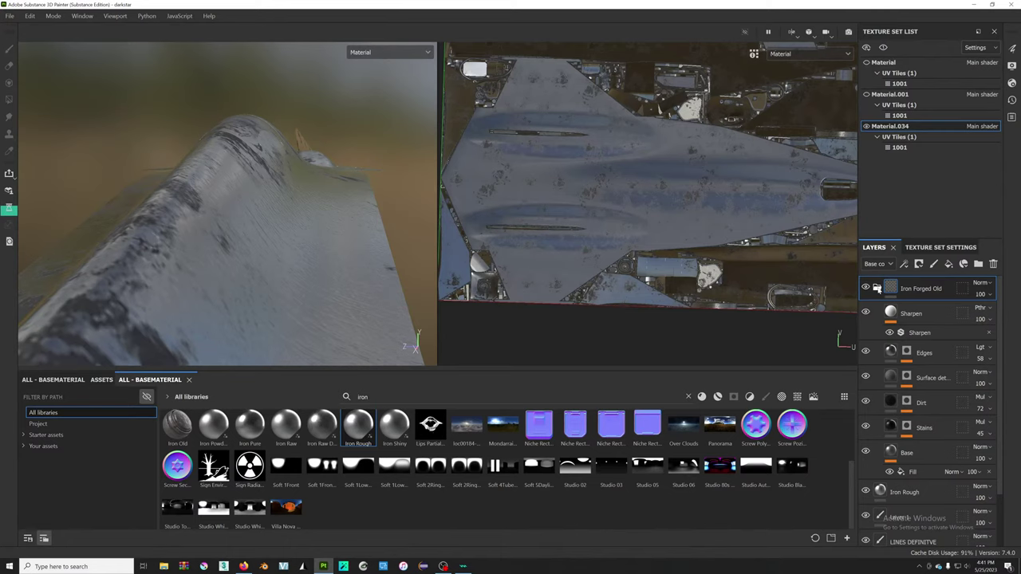
left_click(892, 320)
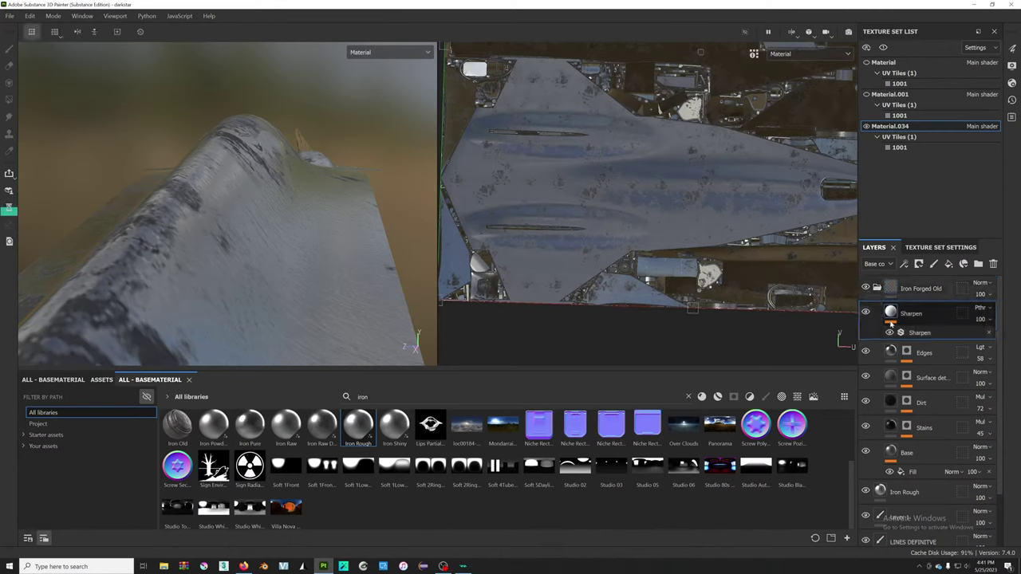
left_click(878, 290)
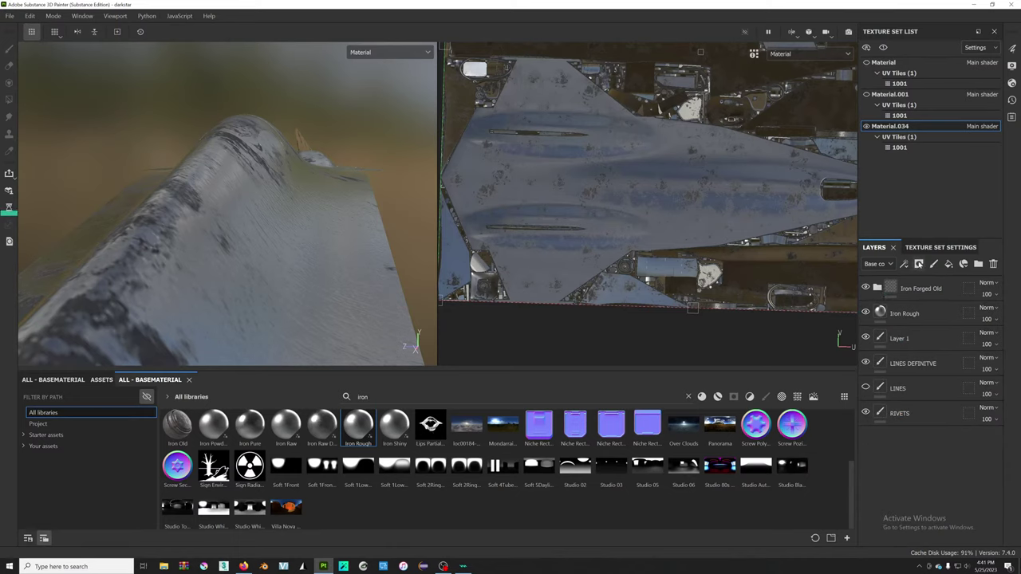
left_click(941, 248)
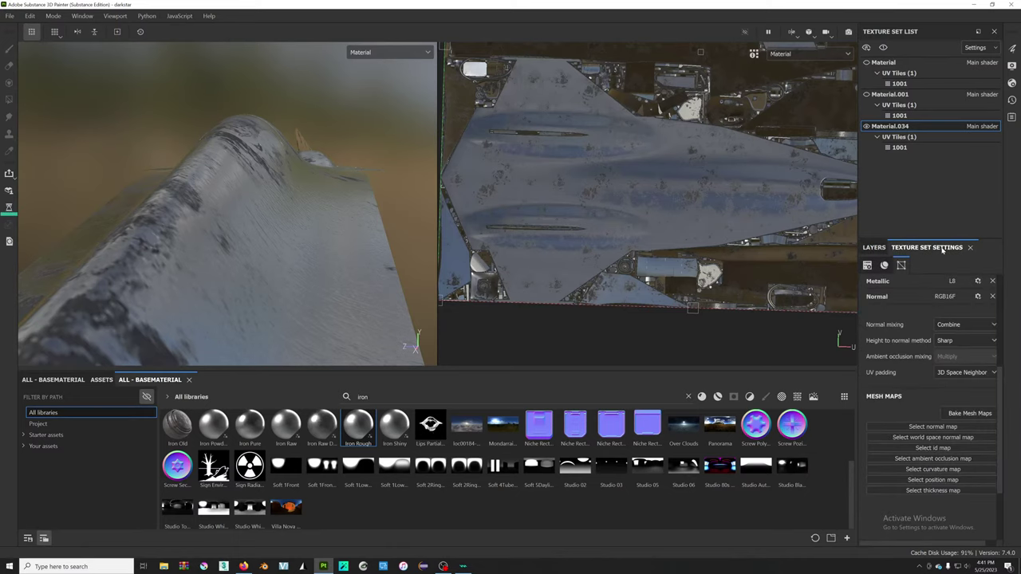
left_click(875, 248)
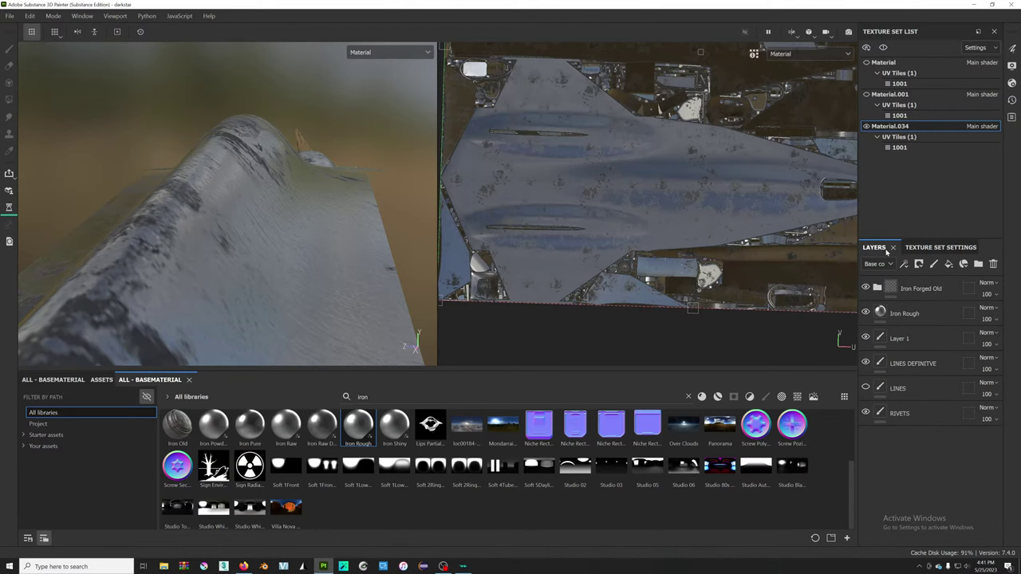
- Delete the Iron Forged Old folder, leaving Iron Rough as the top layer
right_click(929, 474)
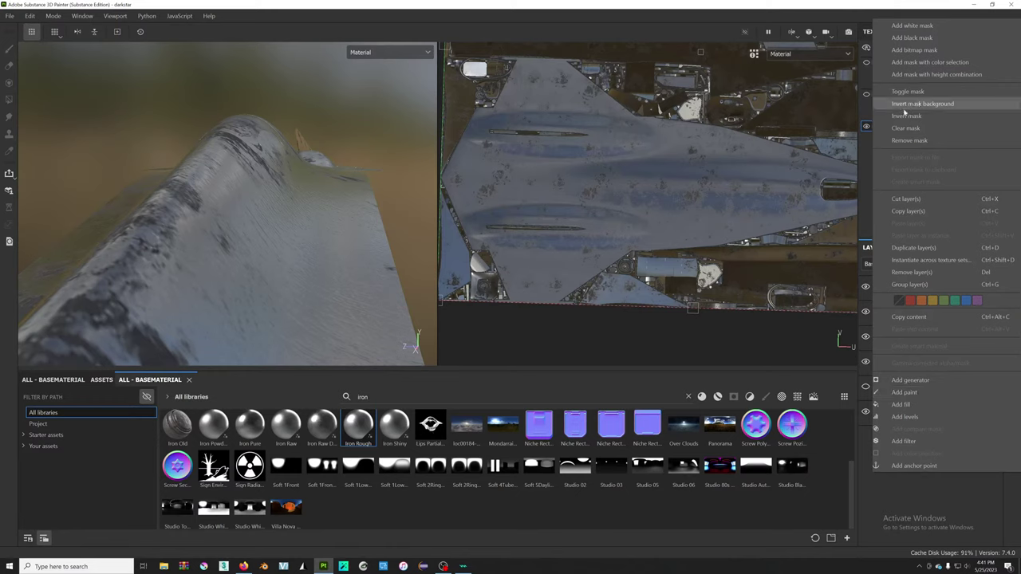
left_click(949, 503)
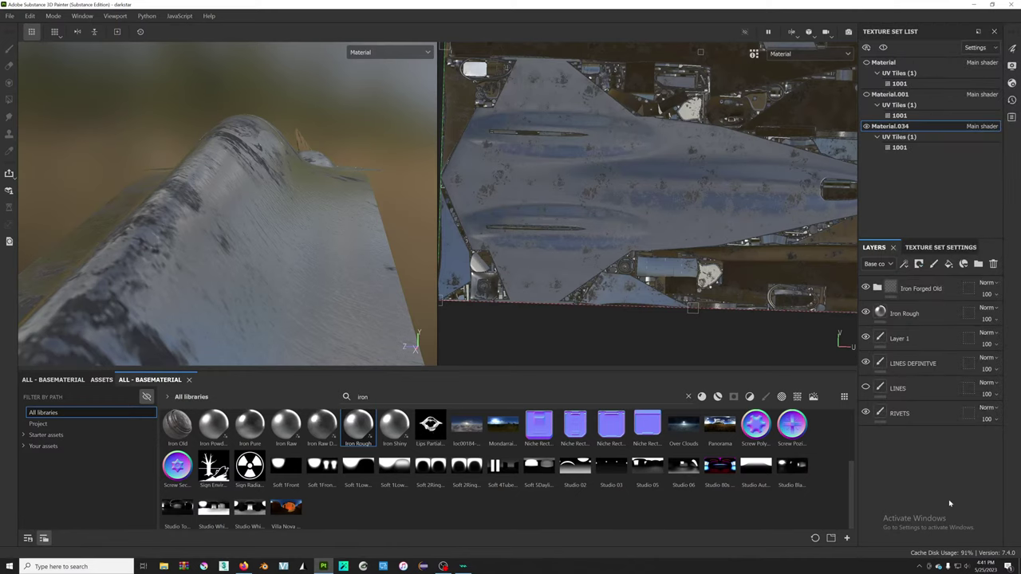
left_click(926, 289)
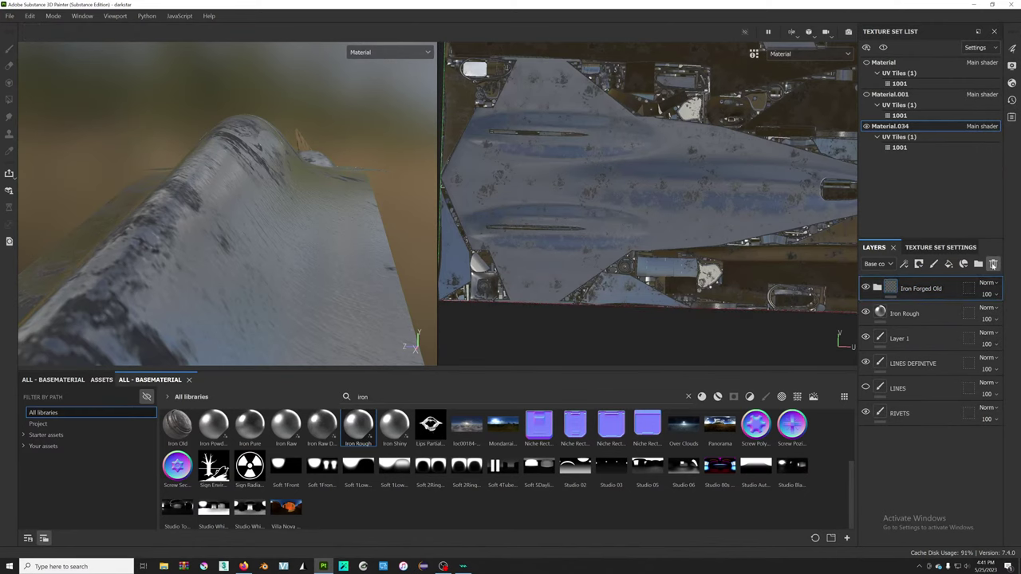
left_click(994, 265)
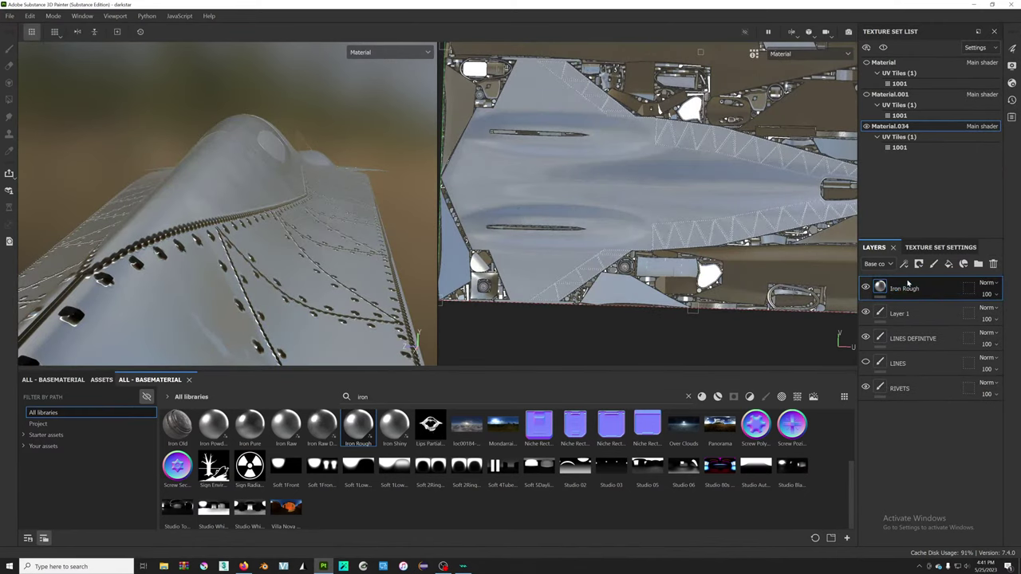
- Switch to the Material.001 texture set and back to Material.034, then orbit to the nose
left_click(910, 95)
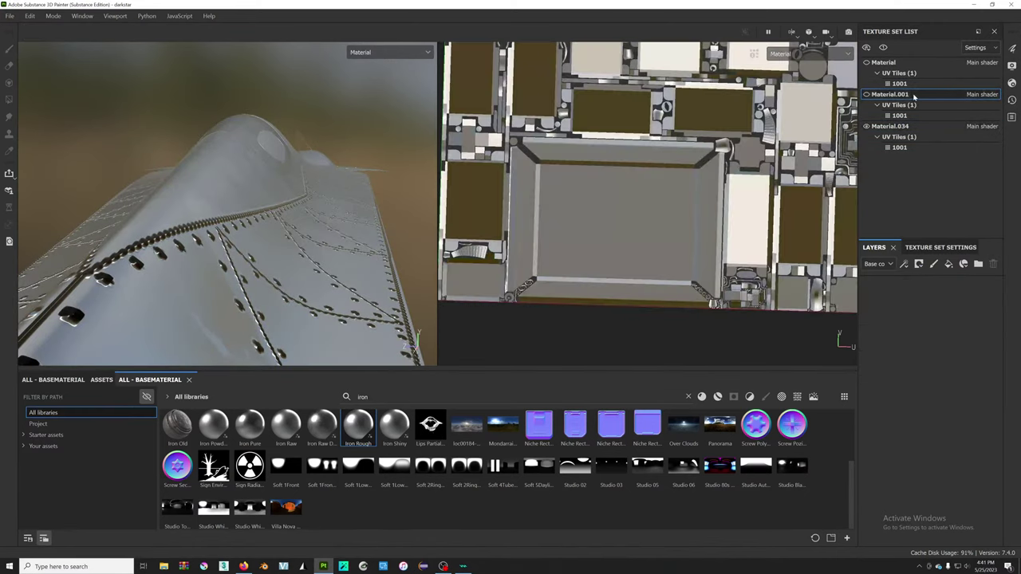
left_click(900, 72)
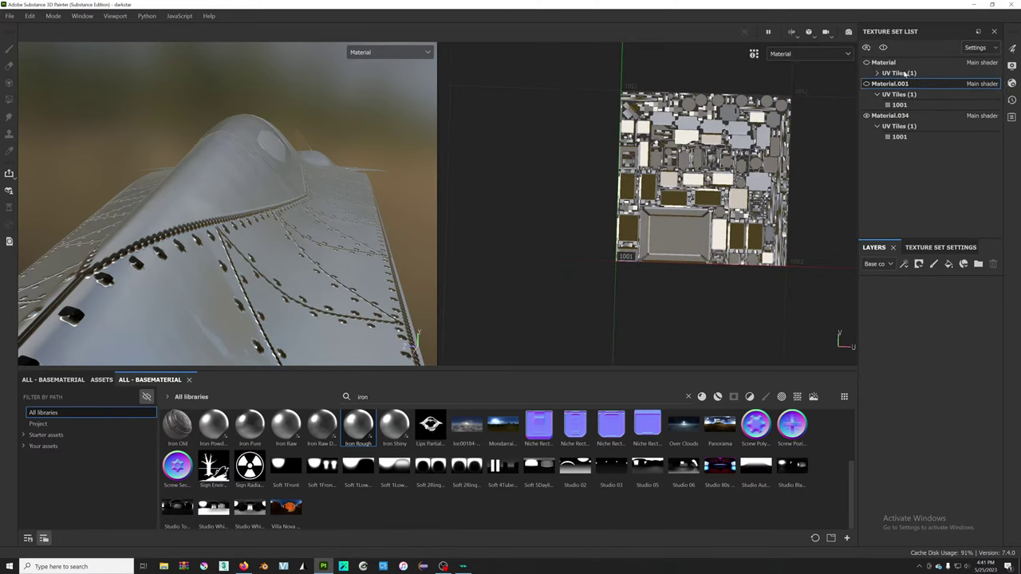
left_click(892, 116)
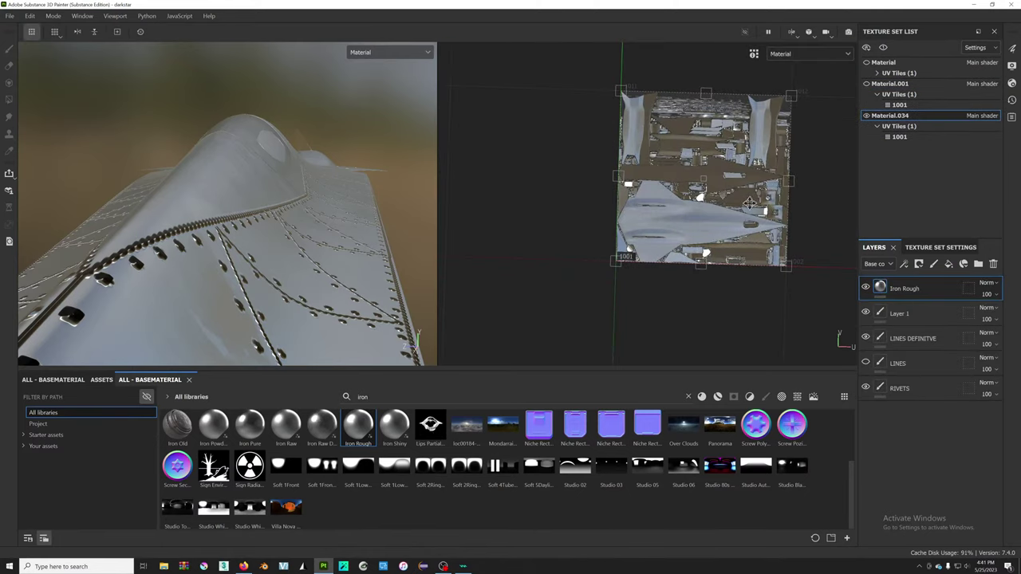
mouse_move(239, 199)
left_mouse_down("alt")
mouse_move(362, 213)
mouse_move(183, 235)
left_mouse_up("alt")
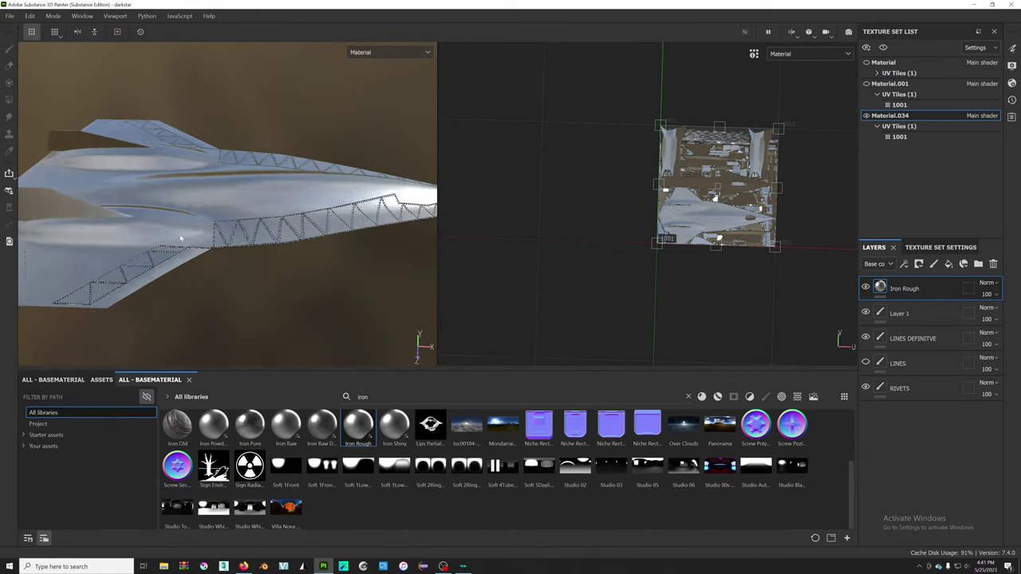
- Zoom and orbit around the jet to inspect the Iron Rough finish from several angles
key("alt+Tab")
key("alt+Tab")
key("alt+Tab")
key("alt+Tab")
scroll(718, 192, "up", 1)
scroll(718, 191, "up", 2)
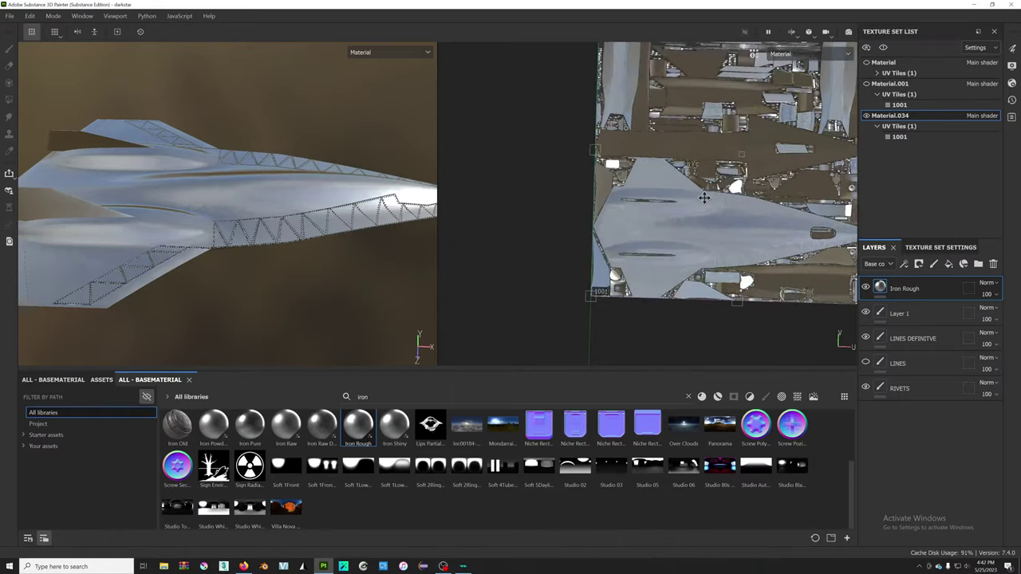
scroll(734, 176, "up", 2)
scroll(649, 155, "up", 2)
scroll(650, 155, "down", 1)
scroll(647, 155, "up", 1)
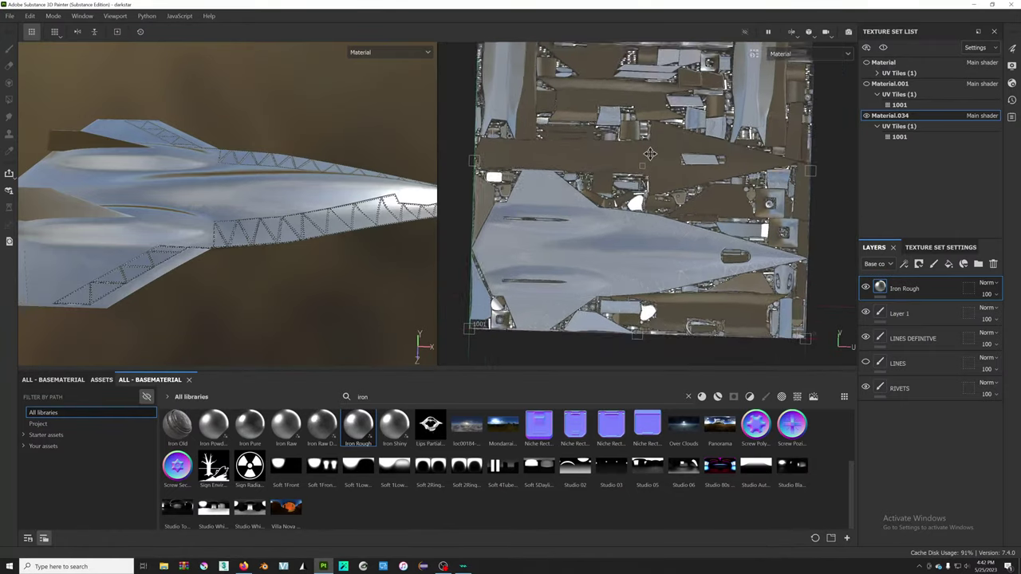
scroll(647, 155, "up", 1)
left_click_drag(605, 168, 649, 140, "alt")
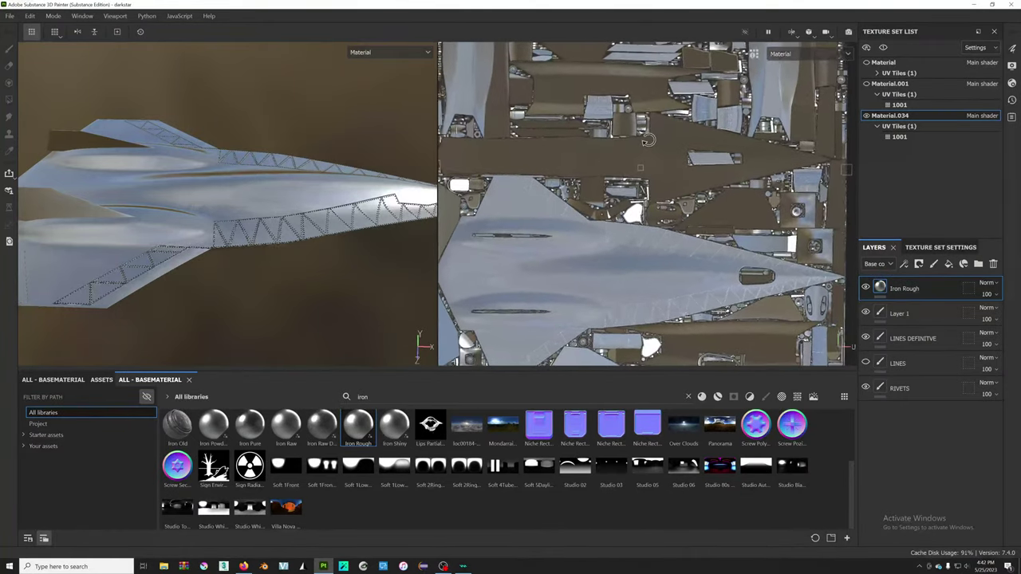
scroll(649, 140, "down", 2)
scroll(649, 140, "down", 1)
scroll(294, 201, "up", 2)
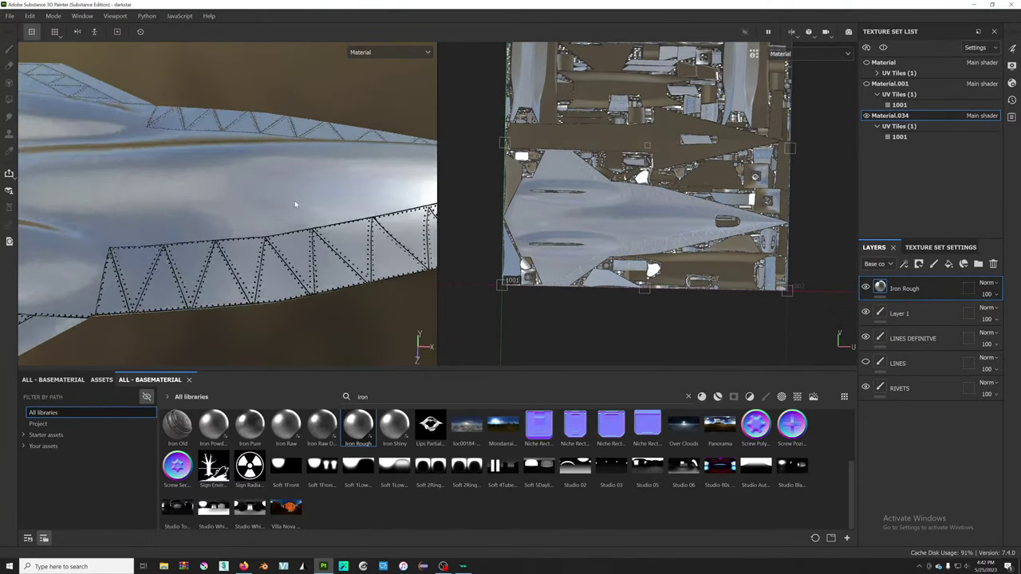
scroll(295, 200, "up", 2)
scroll(294, 201, "down", 2)
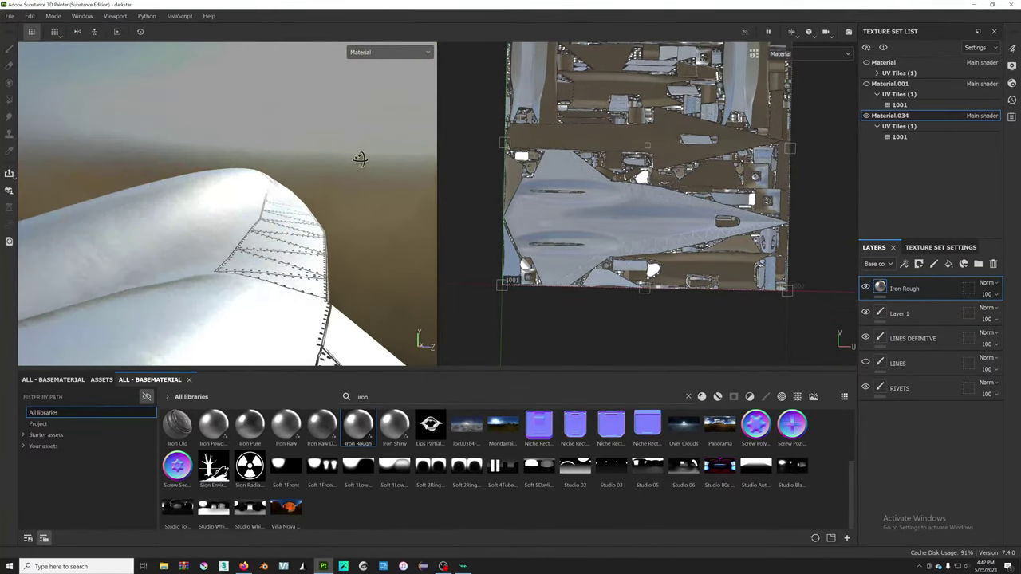
left_click_drag(231, 217, 228, 221, "alt")
scroll(228, 221, "down", 2)
left_click_drag(178, 200, 199, 200, "alt")
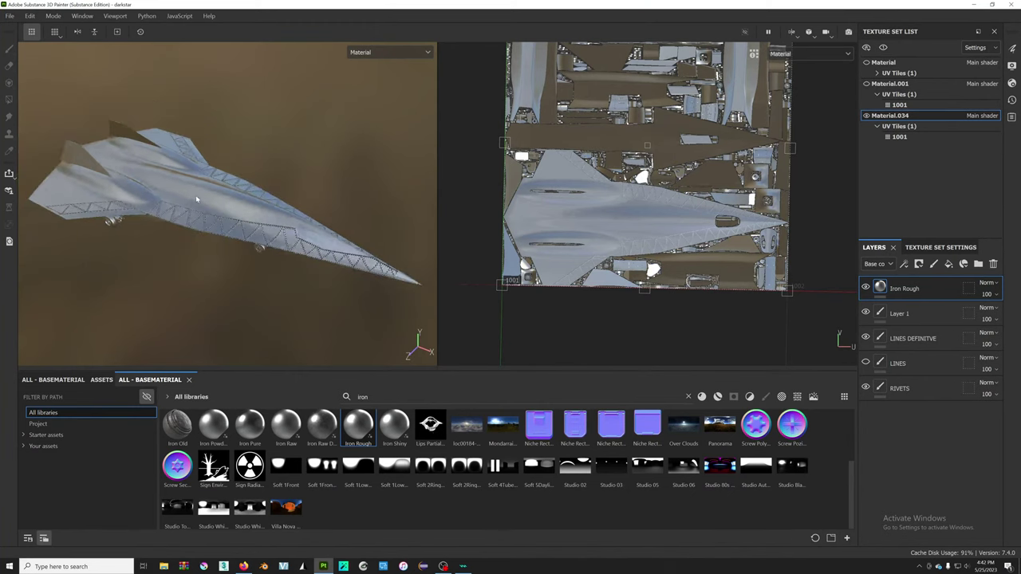
scroll(211, 201, "up", 1)
scroll(211, 201, "down", 1)
scroll(212, 201, "down", 1)
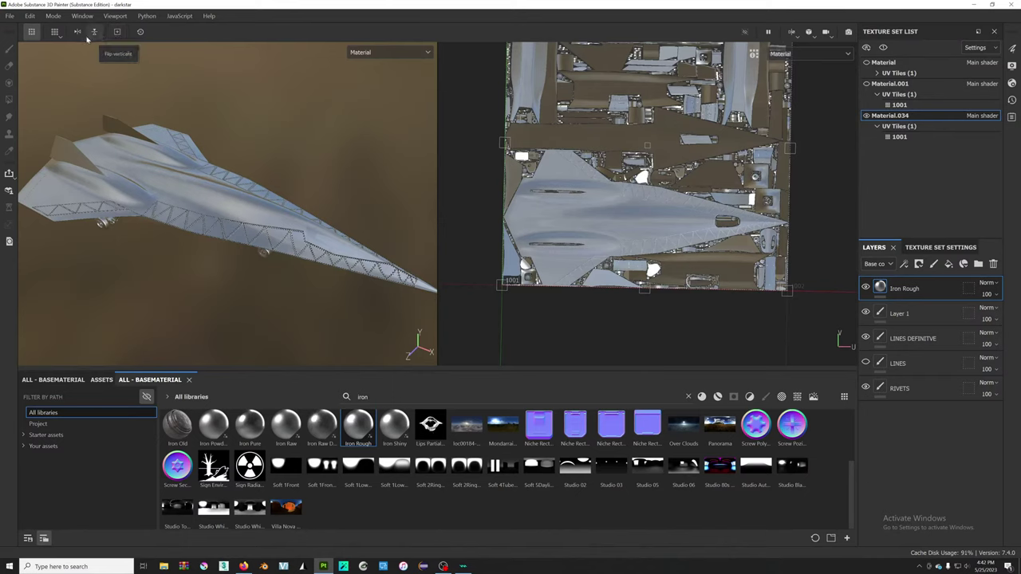
- Open the Mode menu showing Painting and Rendering (Iray)
left_click(60, 35)
left_click(54, 32)
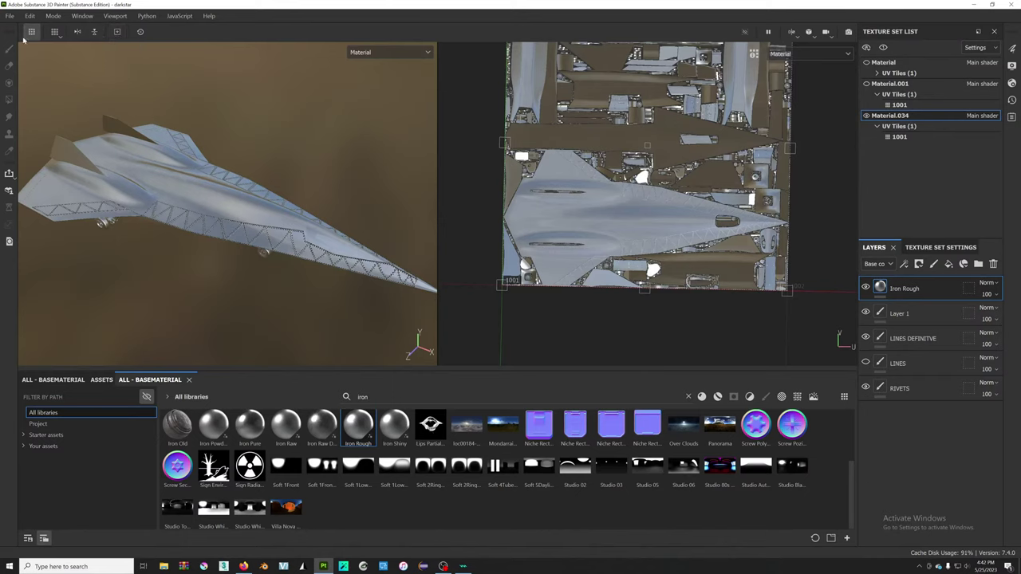
left_click(53, 16)
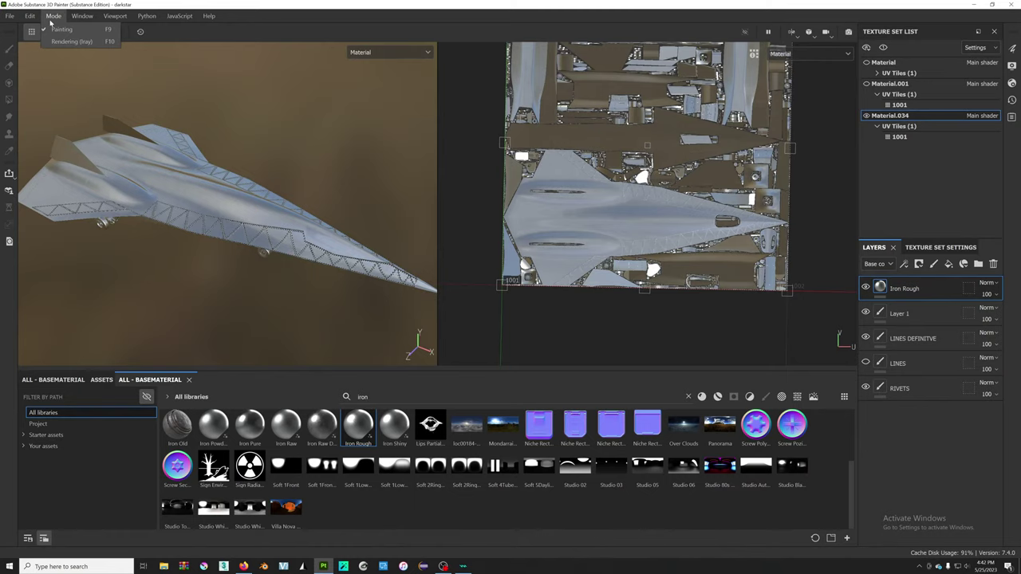
- Switch to Iray rendering and orbit close over the riveted wing and tail fins
left_click(64, 41)
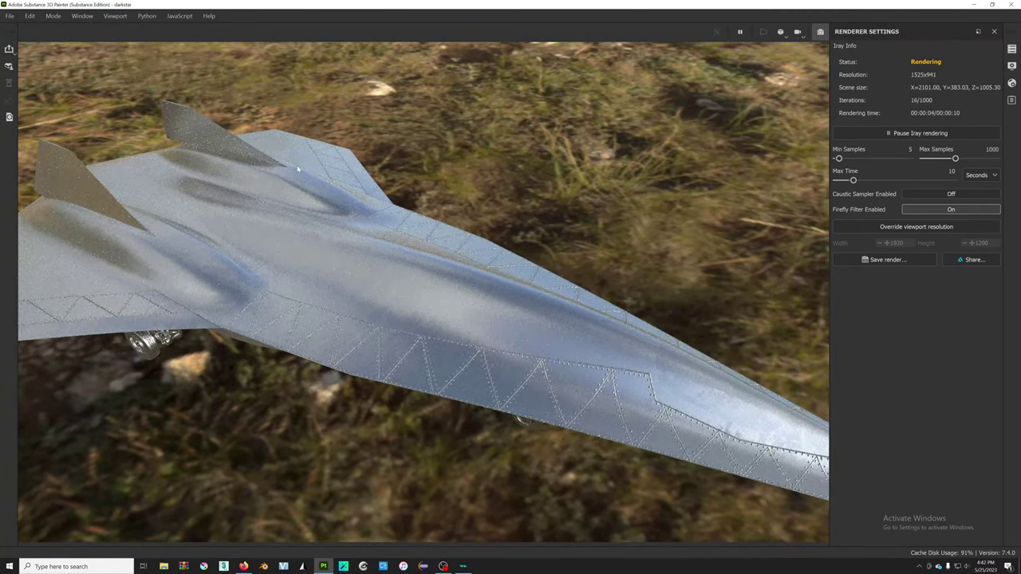
left_click_drag(445, 304, 404, 228, "alt")
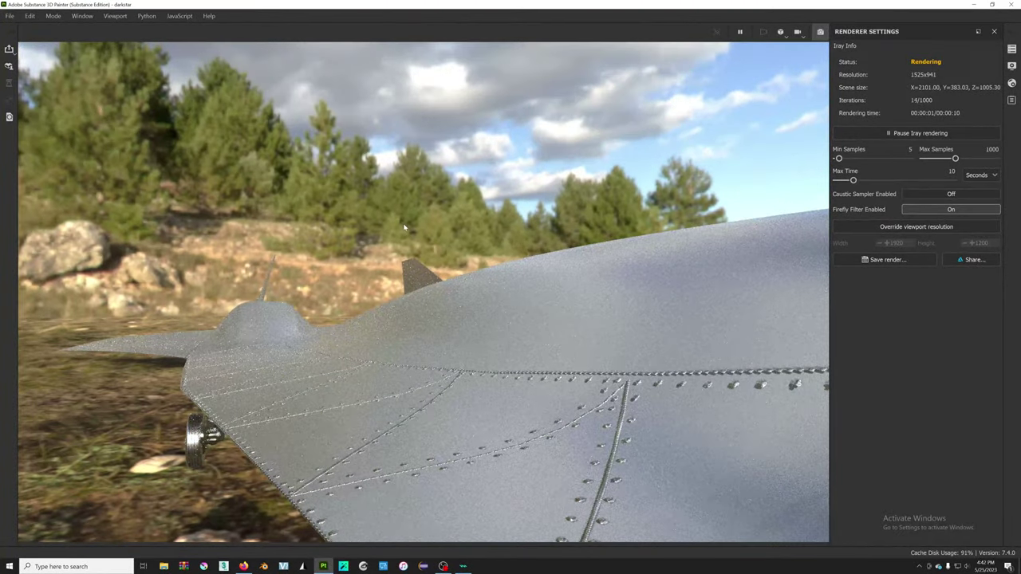
left_click_drag(403, 228, 402, 226, "alt")
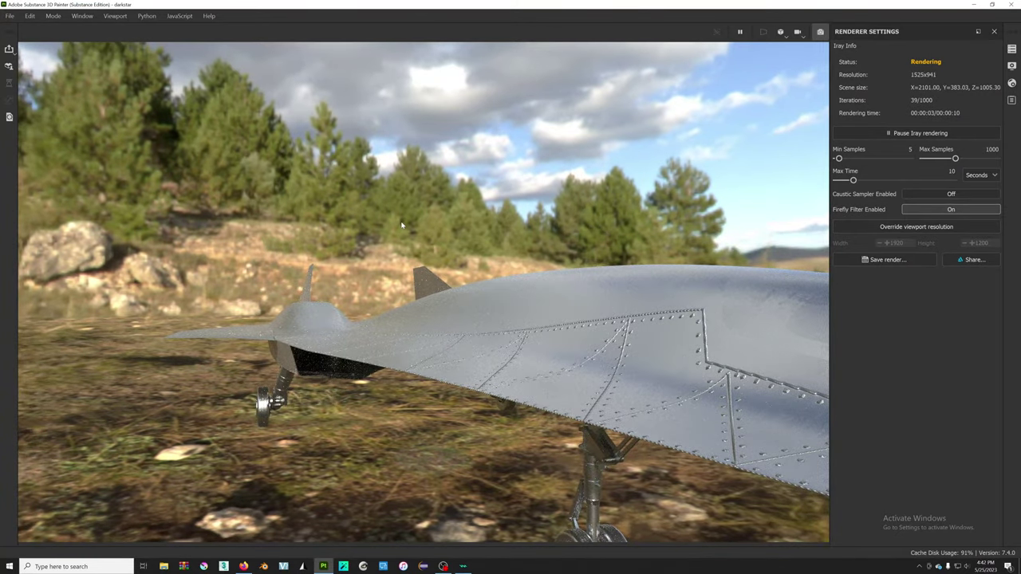
mouse_move(383, 209)
left_mouse_down("alt")
mouse_move(479, 292)
mouse_move(535, 298)
mouse_move(472, 238)
mouse_move(125, 177)
mouse_move(586, 264)
mouse_move(3, 261)
mouse_move(347, 286)
mouse_move(613, 352)
left_mouse_up("alt")
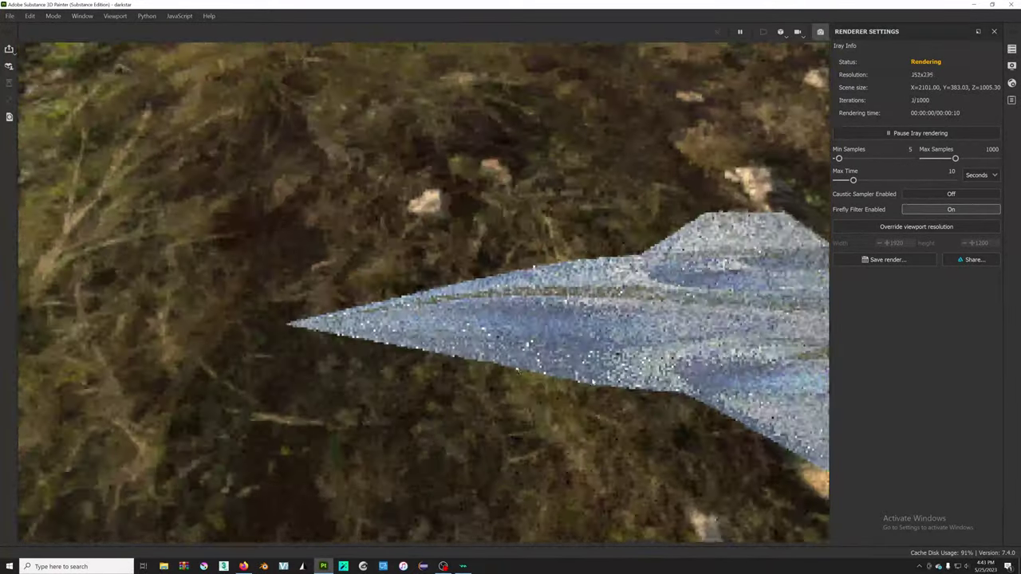
scroll(521, 317, "up", 5)
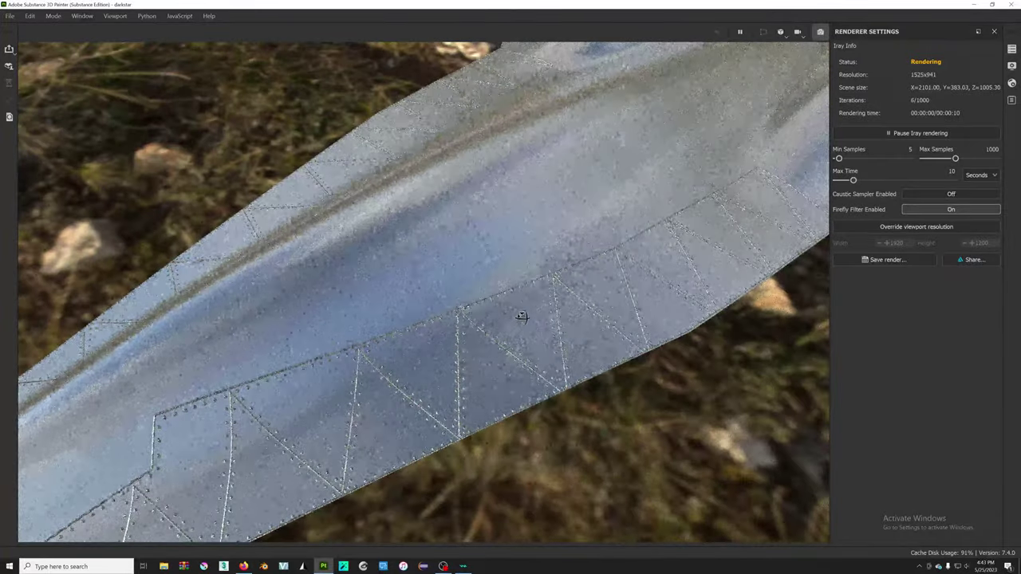
left_click_drag(522, 316, 755, 250, "alt")
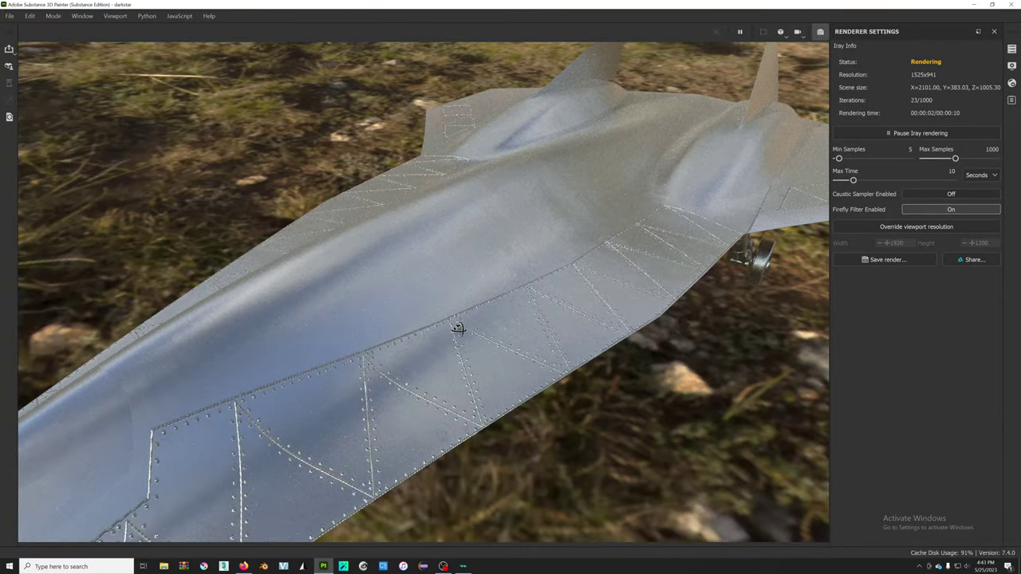
mouse_move(456, 328)
left_mouse_down("alt")
mouse_move(576, 262)
mouse_move(593, 343)
left_mouse_up("alt")
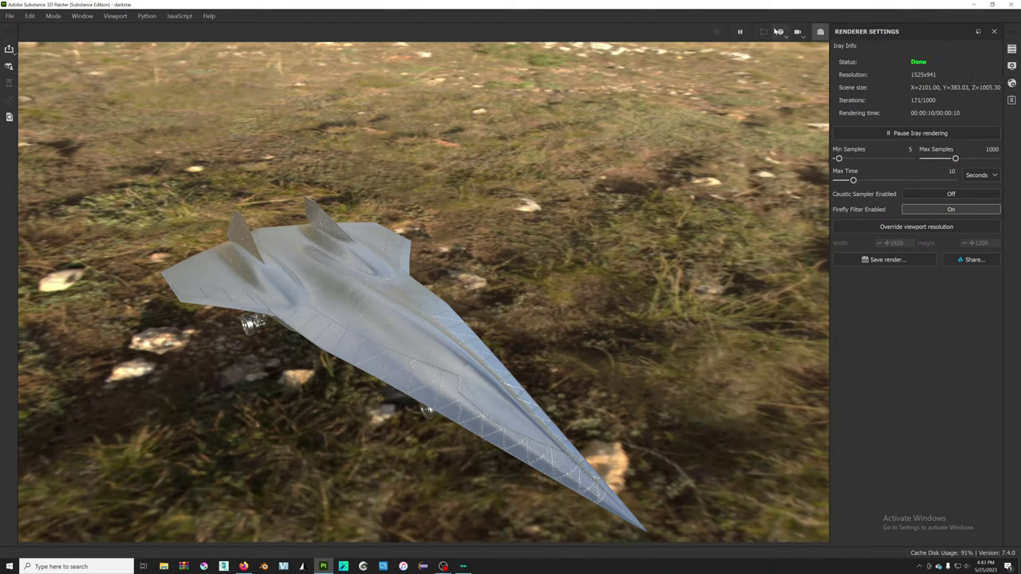
- Keep perspective projection, pull the camera back, and close the Renderer Settings panel
left_click(780, 33)
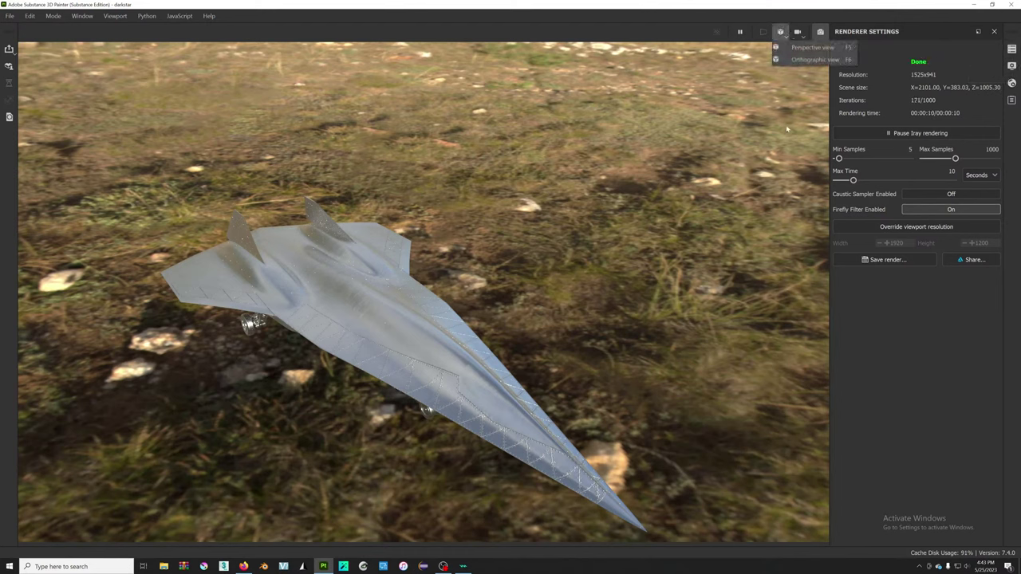
left_click(802, 48)
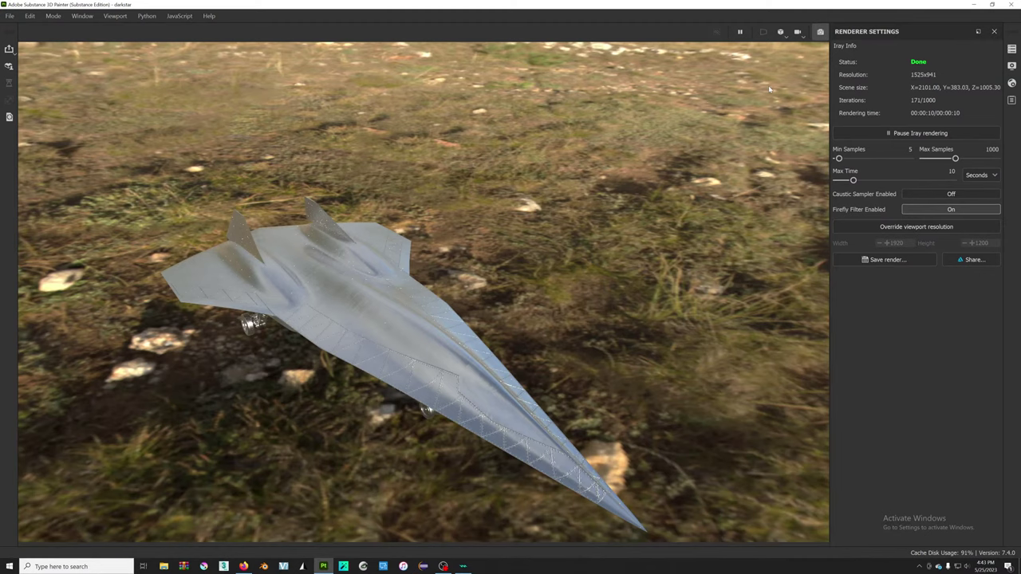
left_click_drag(718, 157, 224, 194, "alt")
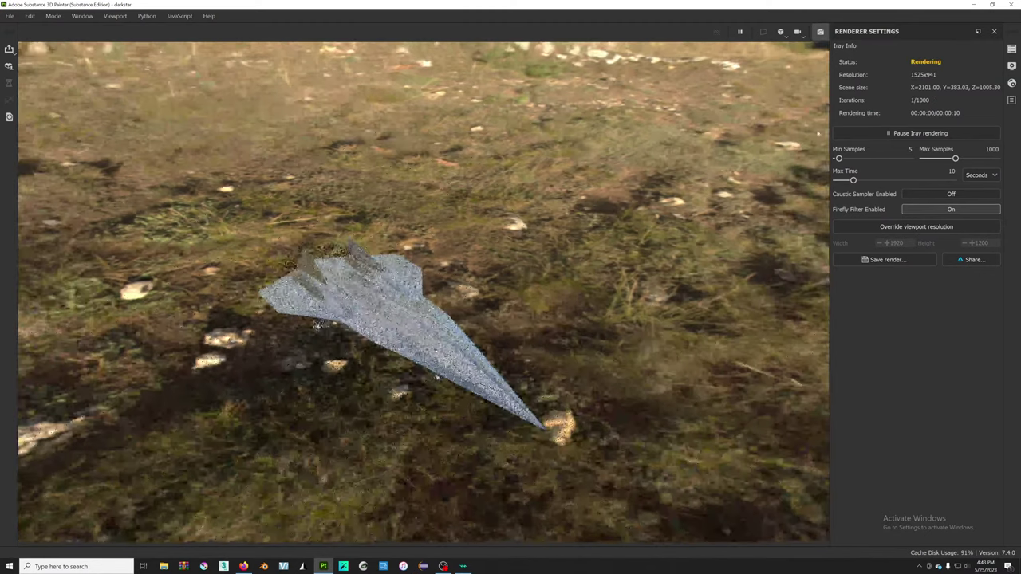
left_click(994, 32)
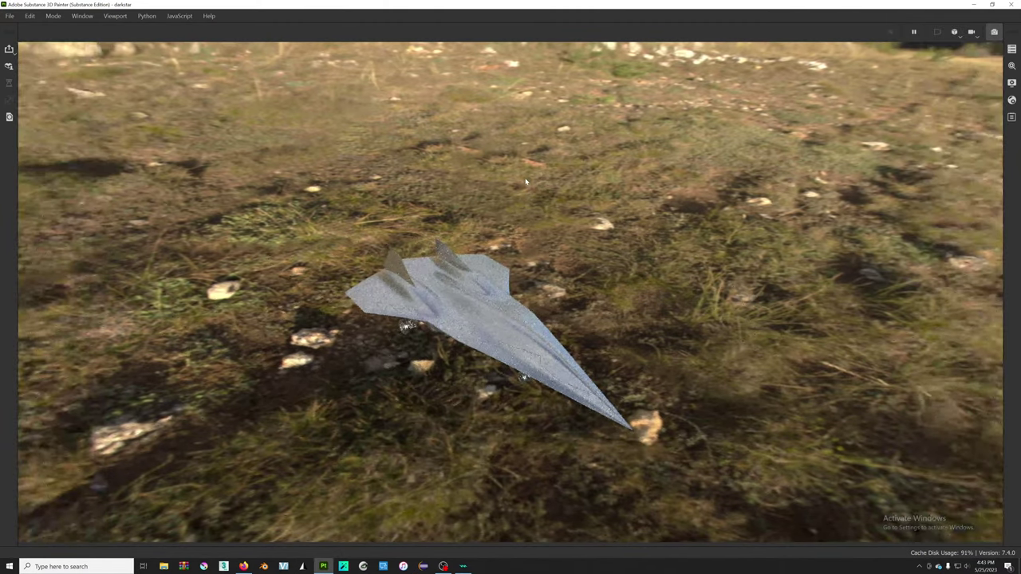
- Toggle the Texture Set List, pause and resume engine computation, then return to Painting mode
left_click(1011, 49)
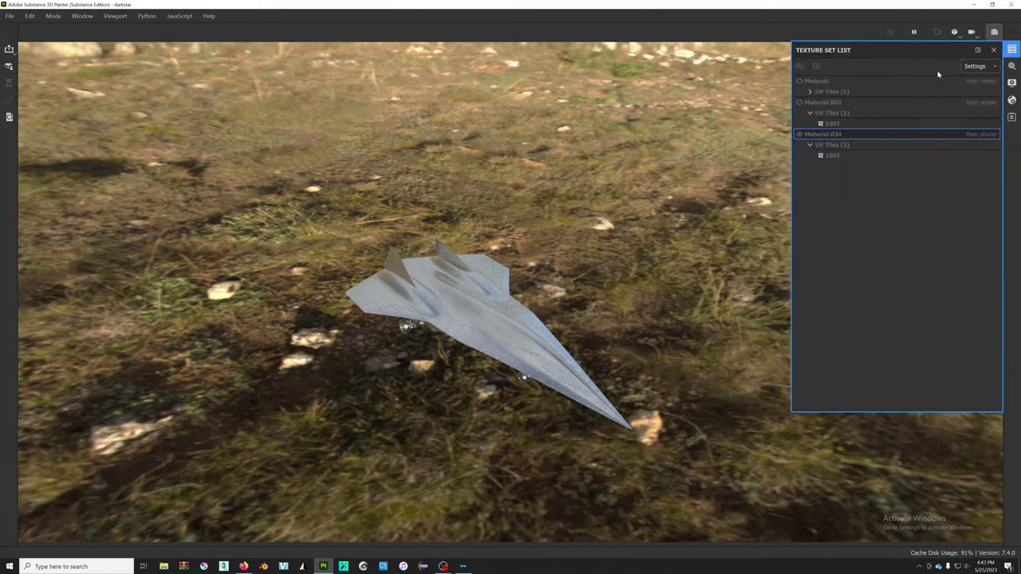
left_click(1012, 48)
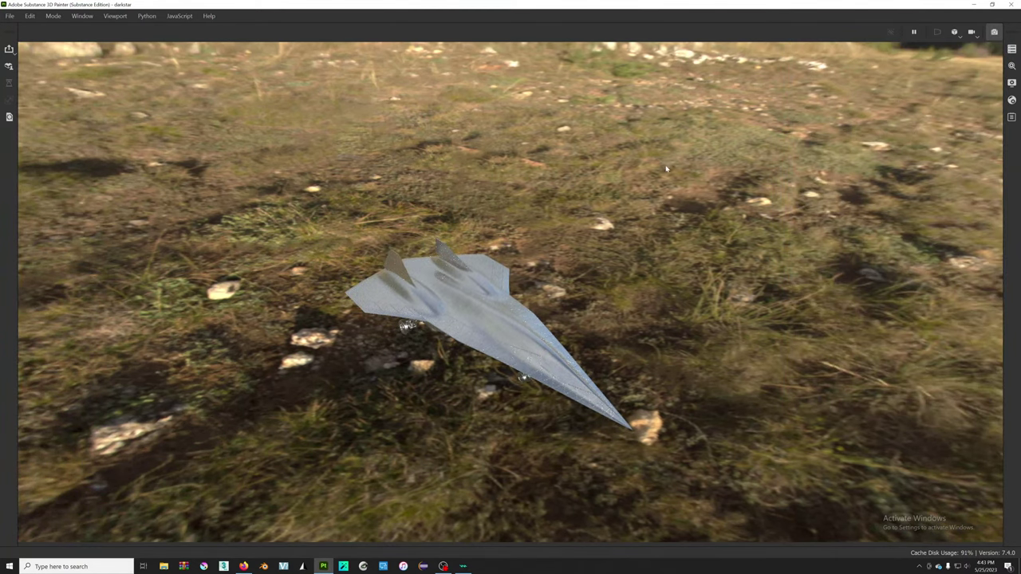
left_click_drag(488, 118, 511, 136, "alt")
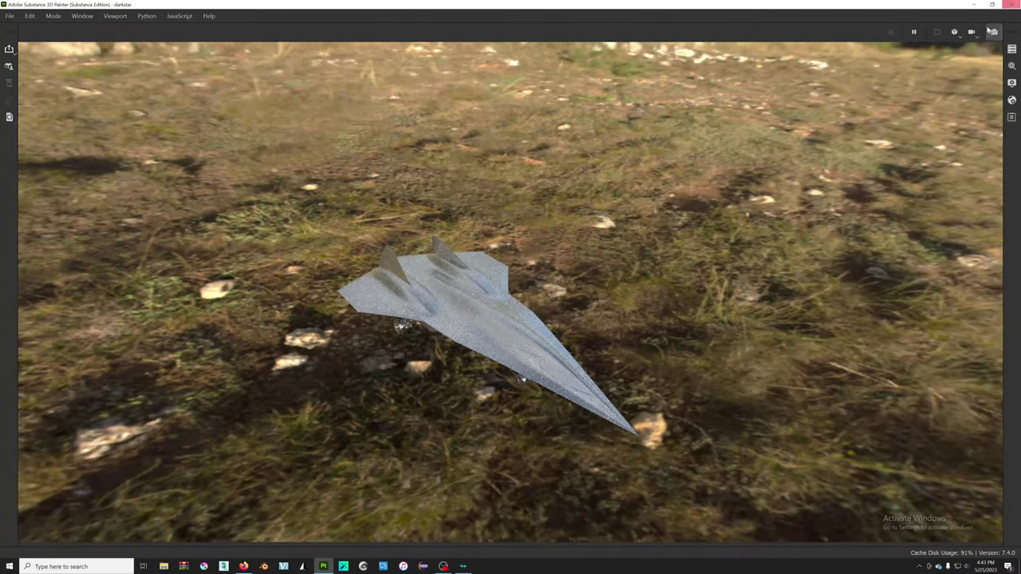
left_click(912, 33)
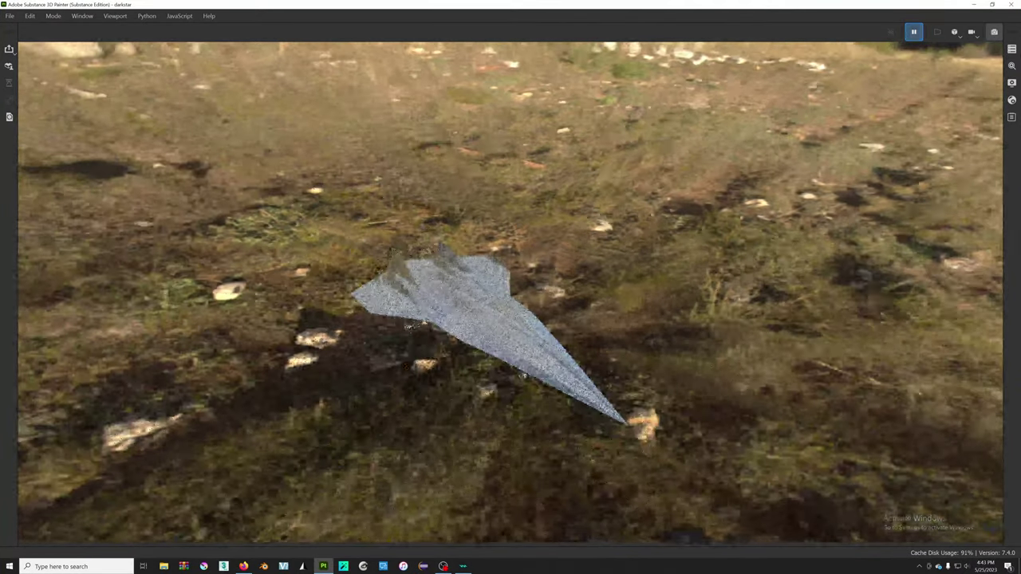
key("f")
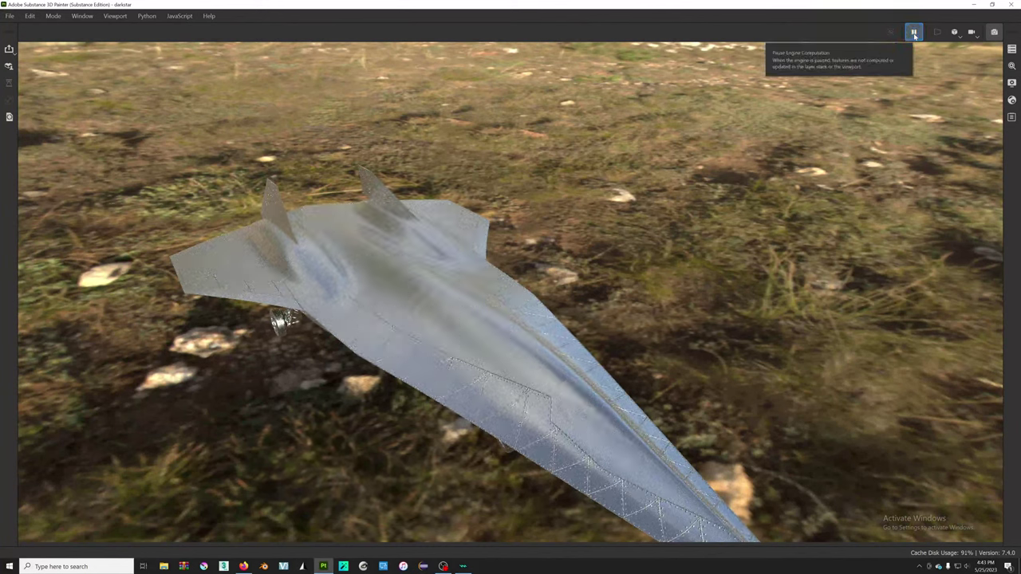
left_click(914, 33)
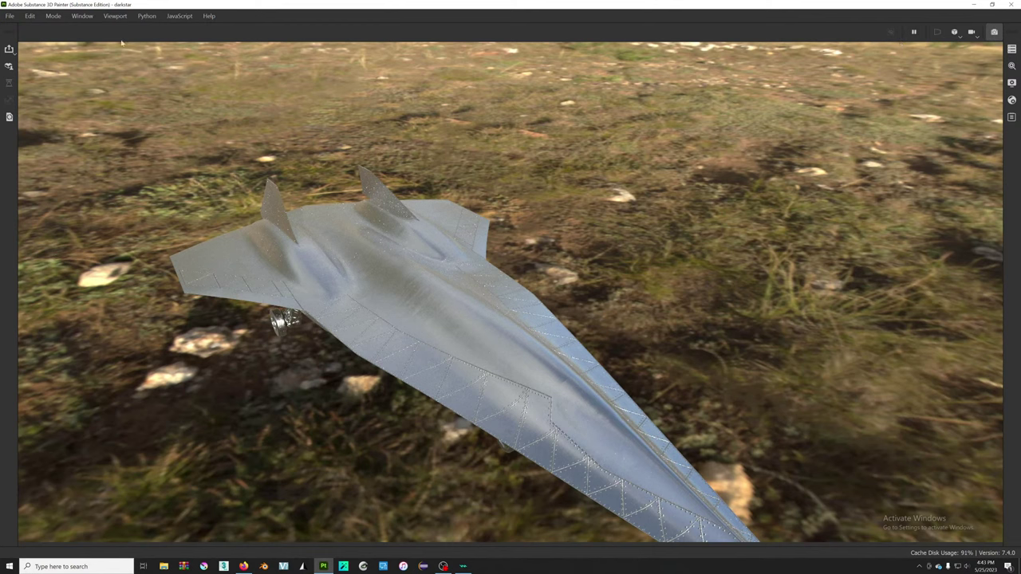
left_click(28, 15)
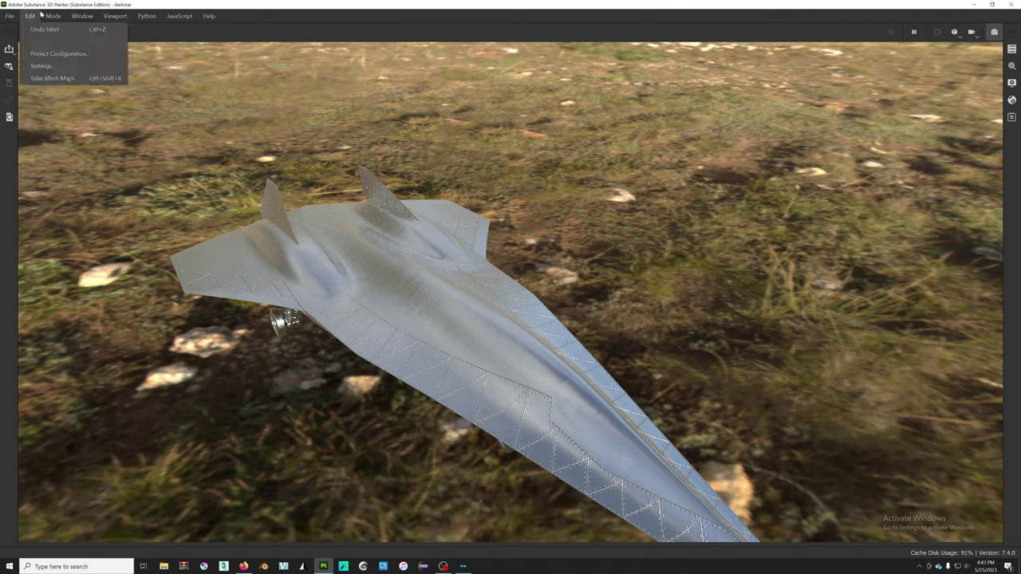
left_click(64, 29)
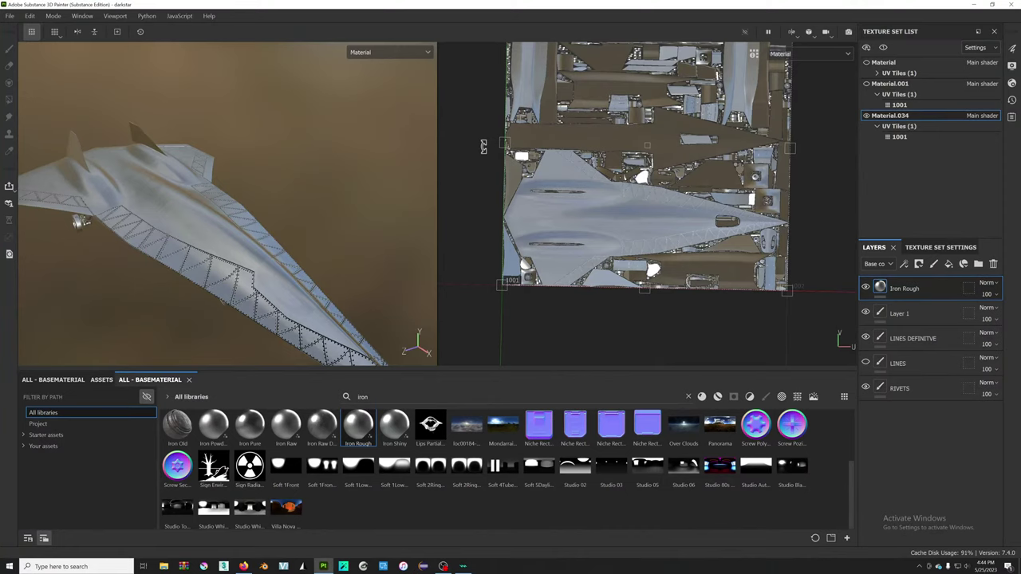
- Set up Export Textures with PBR Metallic Roughness and the darkstar general export output folder
left_click(148, 18)
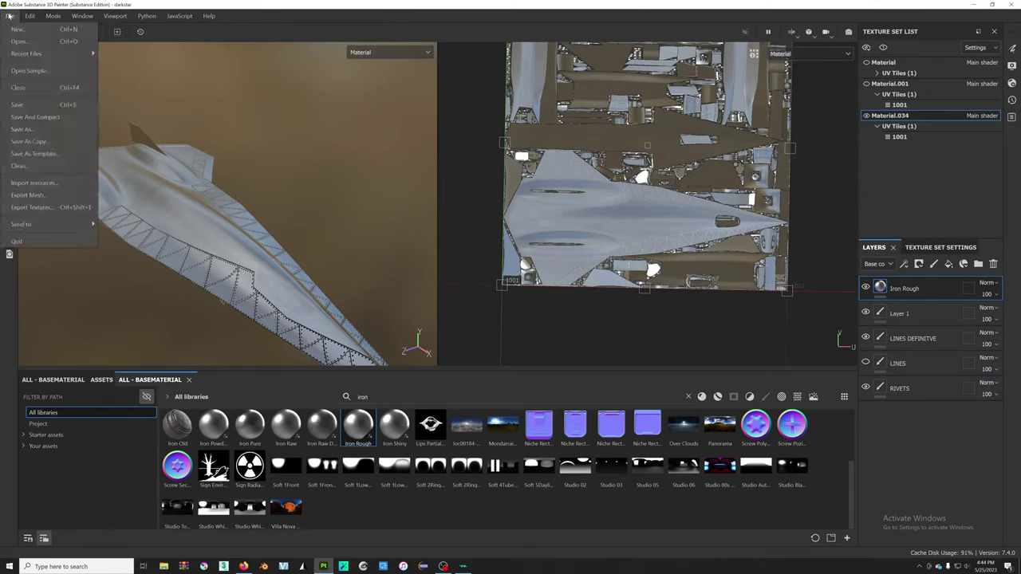
left_click(45, 210)
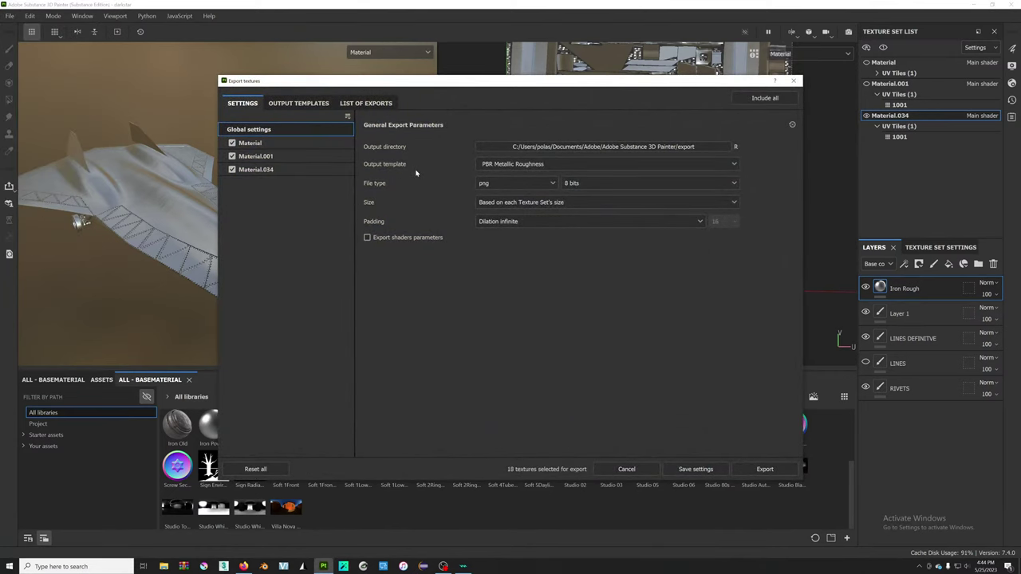
left_click(519, 164)
left_click(529, 164)
left_click(705, 148)
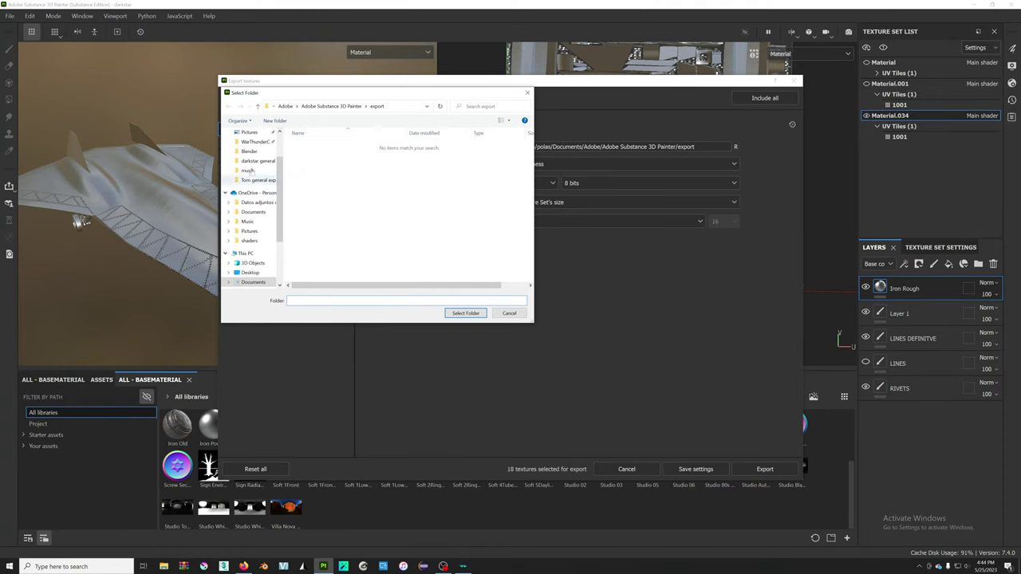
mouse_move(253, 160)
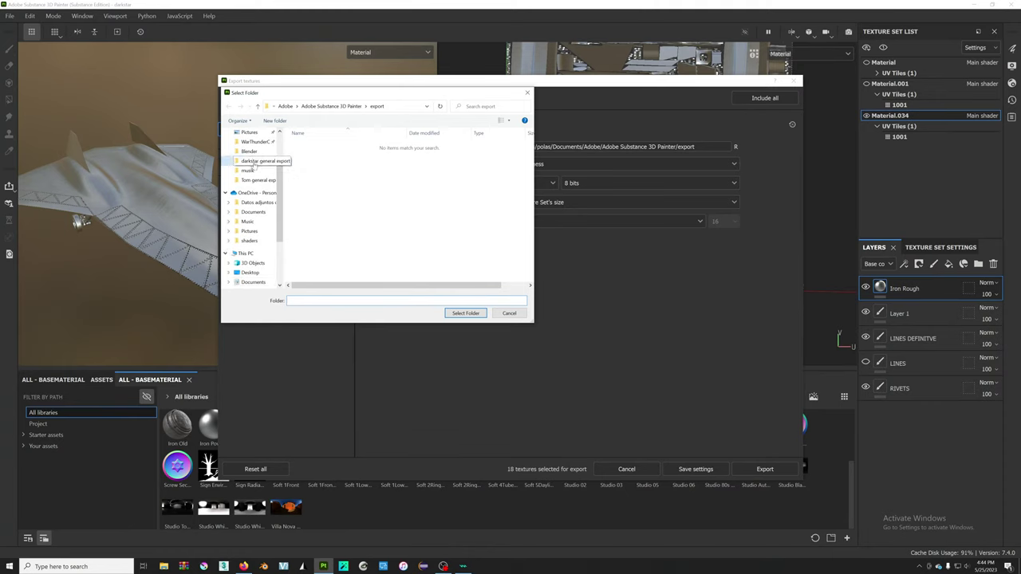
left_click(258, 160)
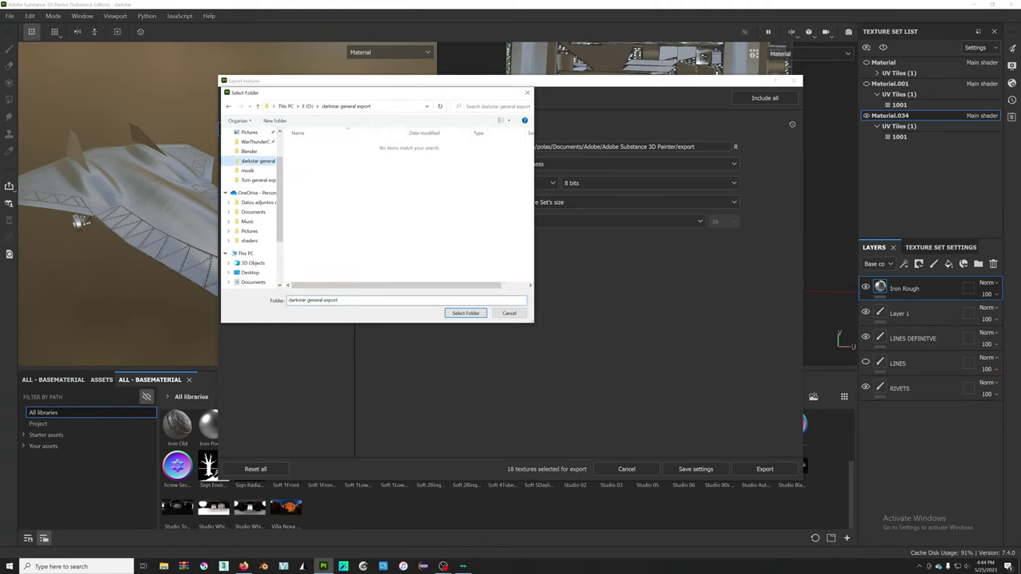
left_click(466, 314)
- Set the file type to targa 8 bits and export all 18 texture maps
left_click(594, 184)
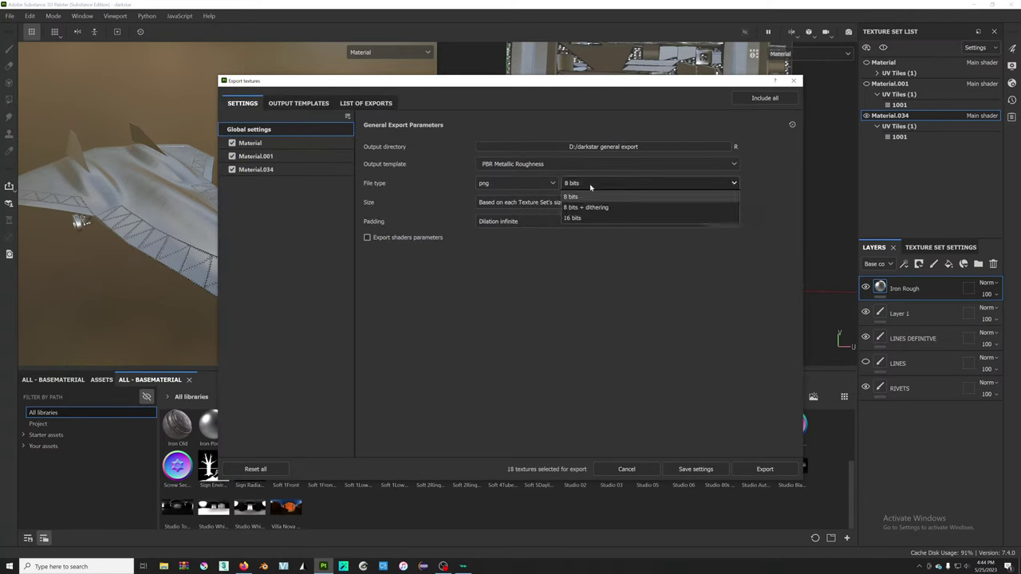
left_click(585, 209)
left_click(530, 186)
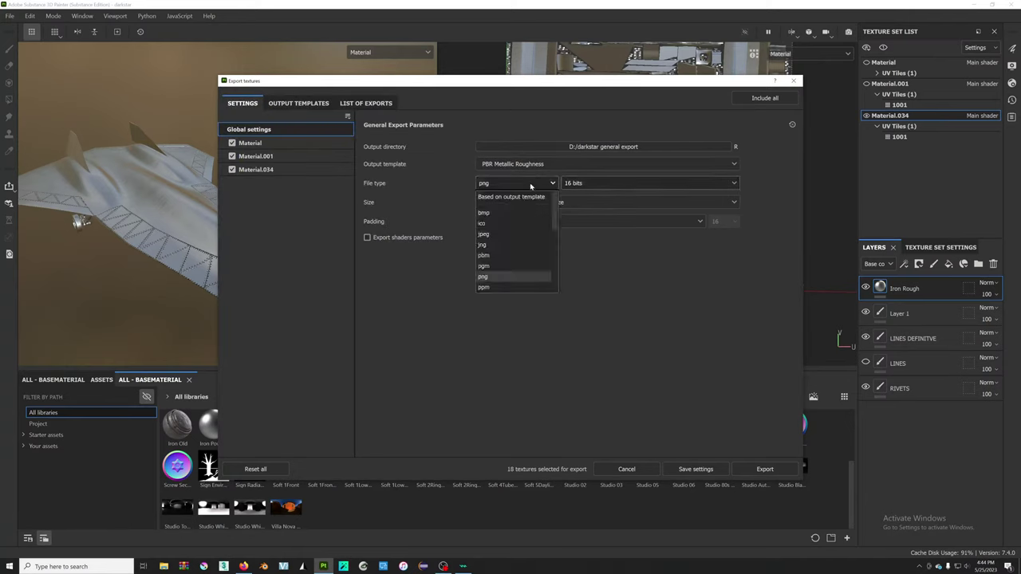
scroll(517, 263, "down", 1)
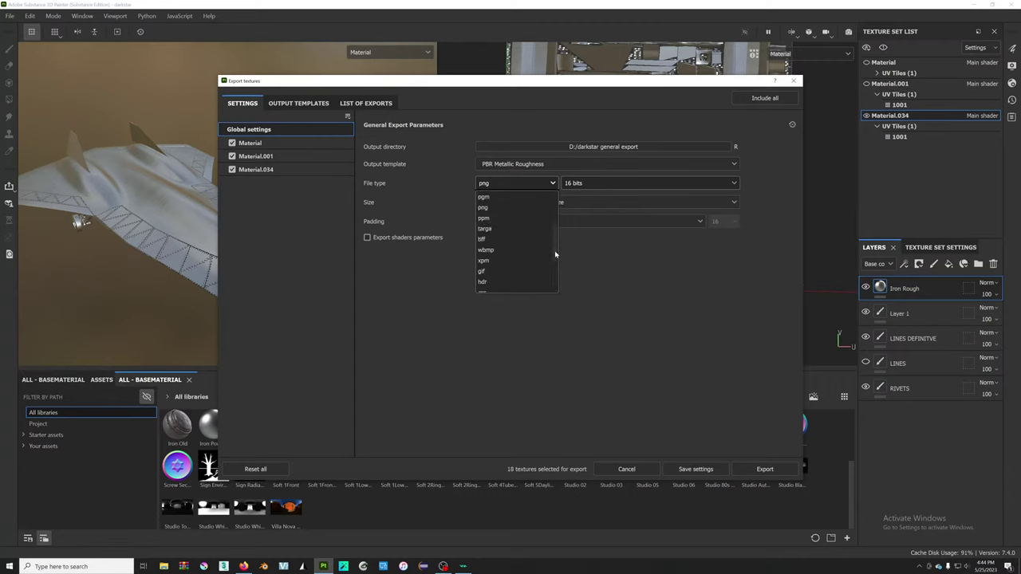
scroll(554, 271, "up", 3)
left_click(542, 234)
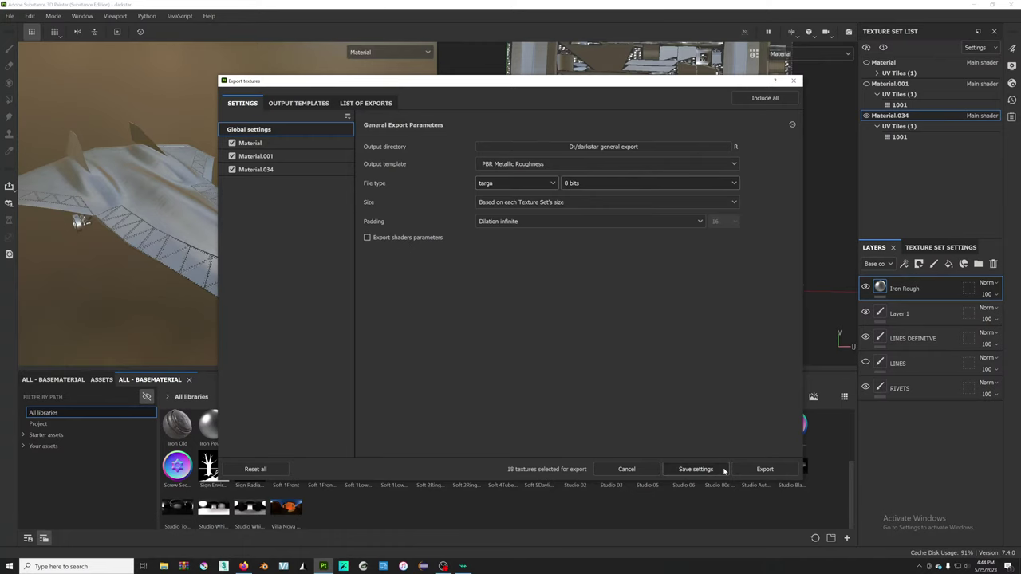
left_click(762, 469)
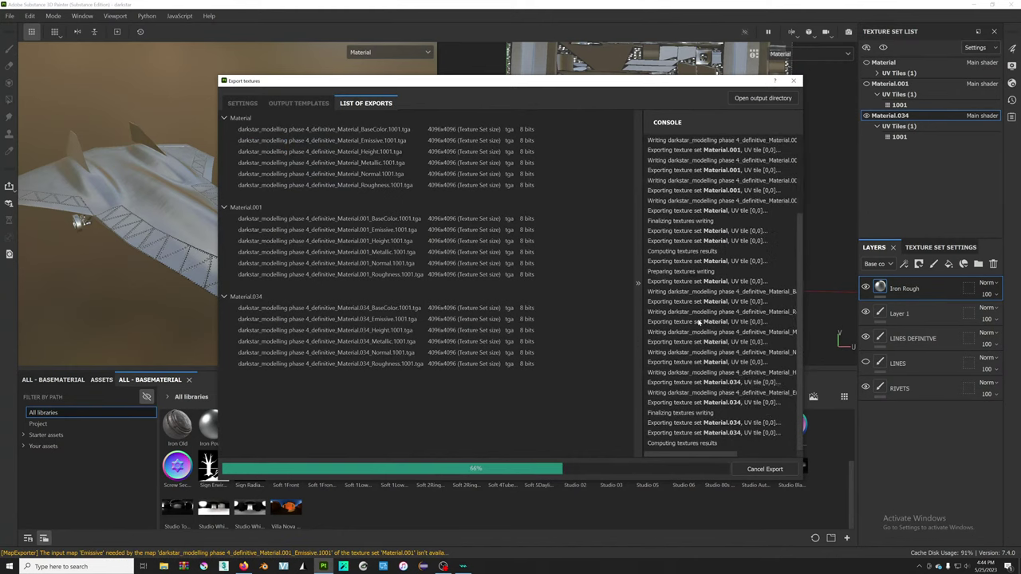
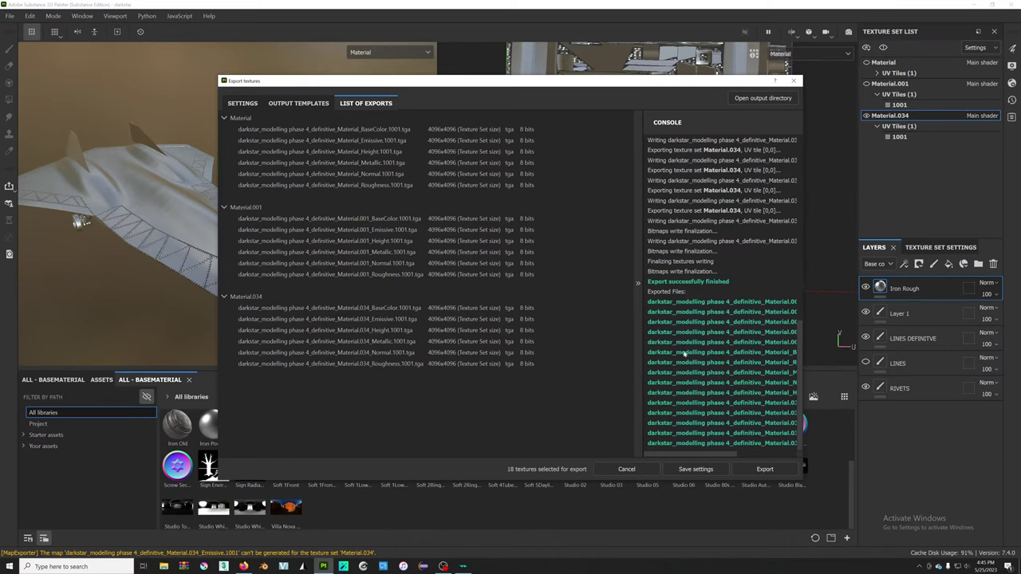
- Re-export the textures as TGA and check them in the darkstar general export folder
scroll(712, 444, "up", 3)
scroll(712, 444, "down", 3)
left_click(758, 469)
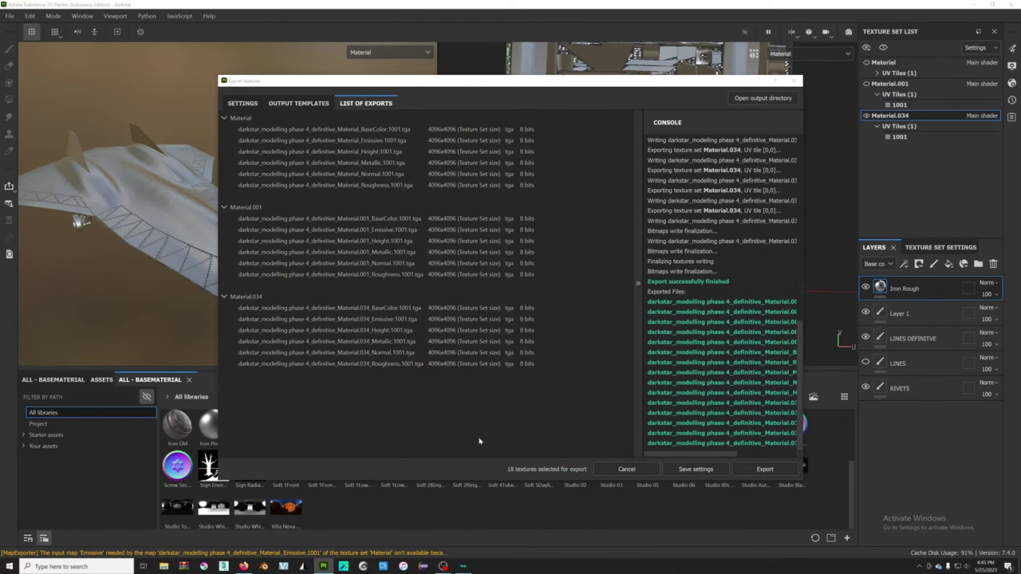
key("super+e")
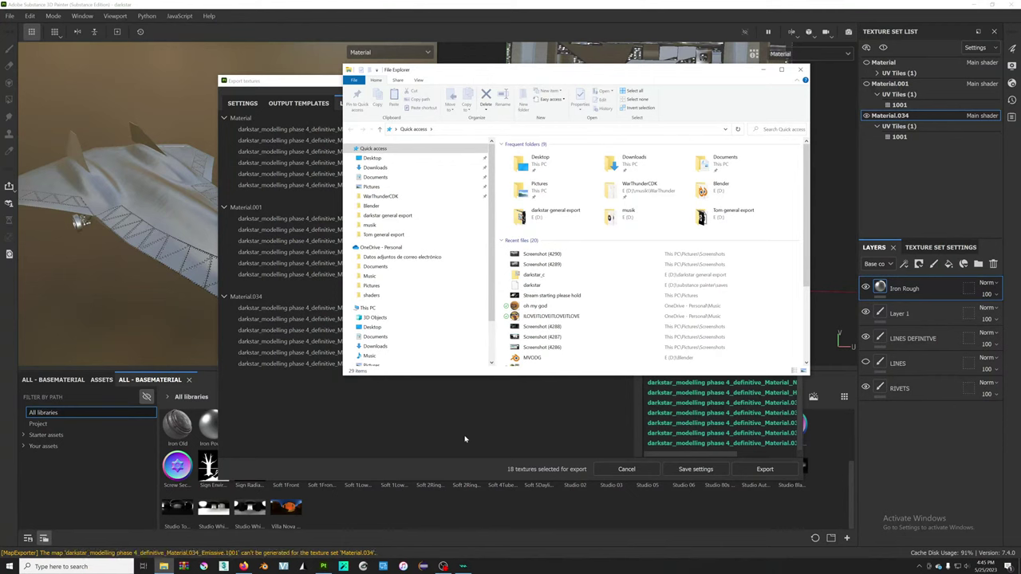
left_click(387, 216)
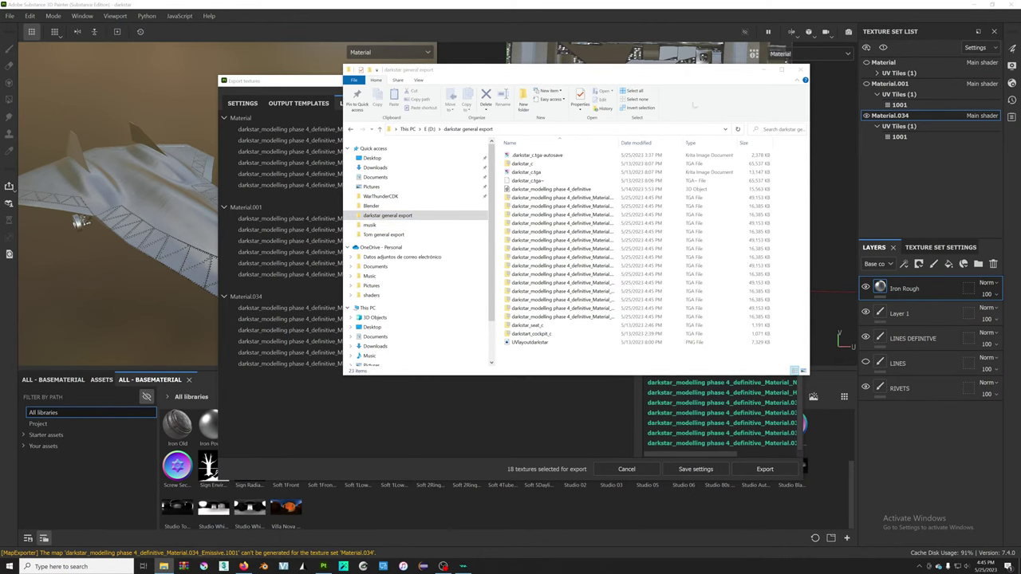
- Close the Export textures window, save the Substance project, and switch to Krita
left_click(798, 80)
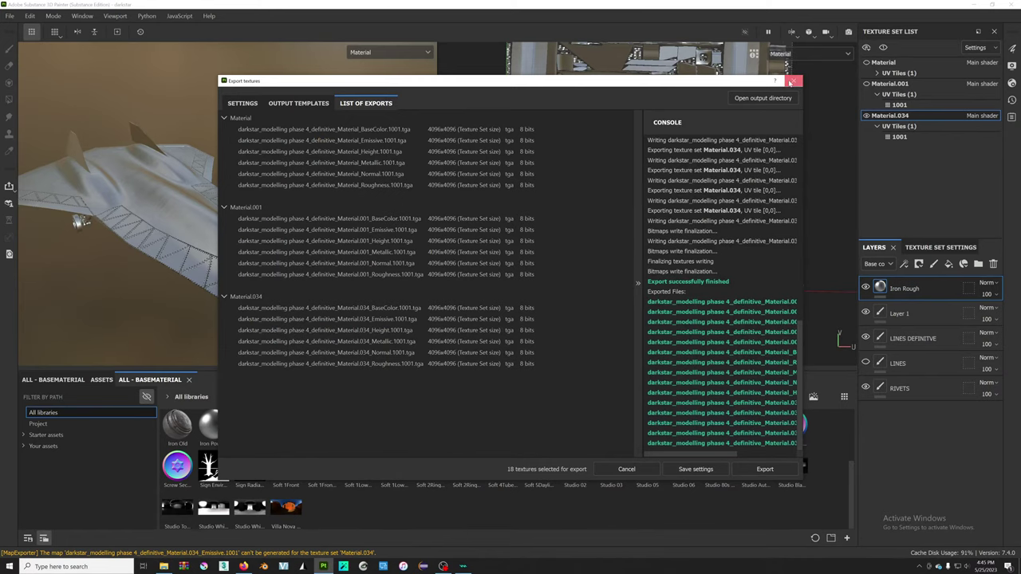
left_click(792, 82)
key("ctrl+s")
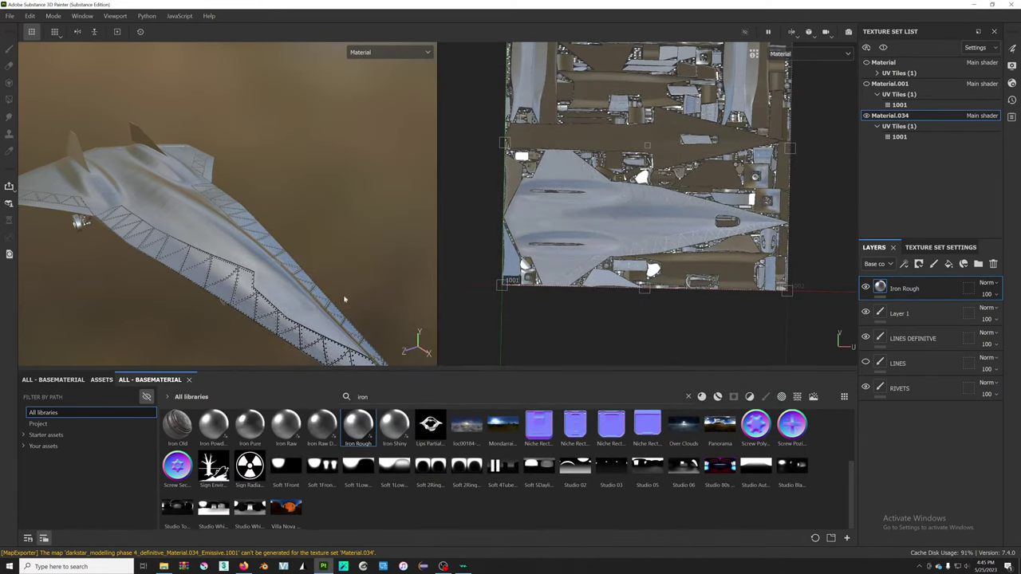
key("alt+Tab")
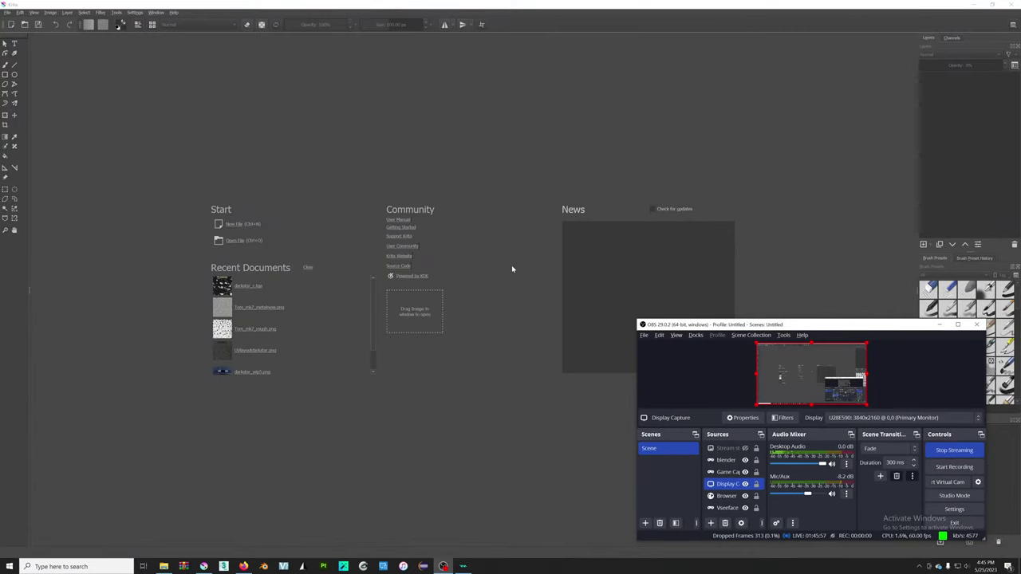
left_click(220, 240)
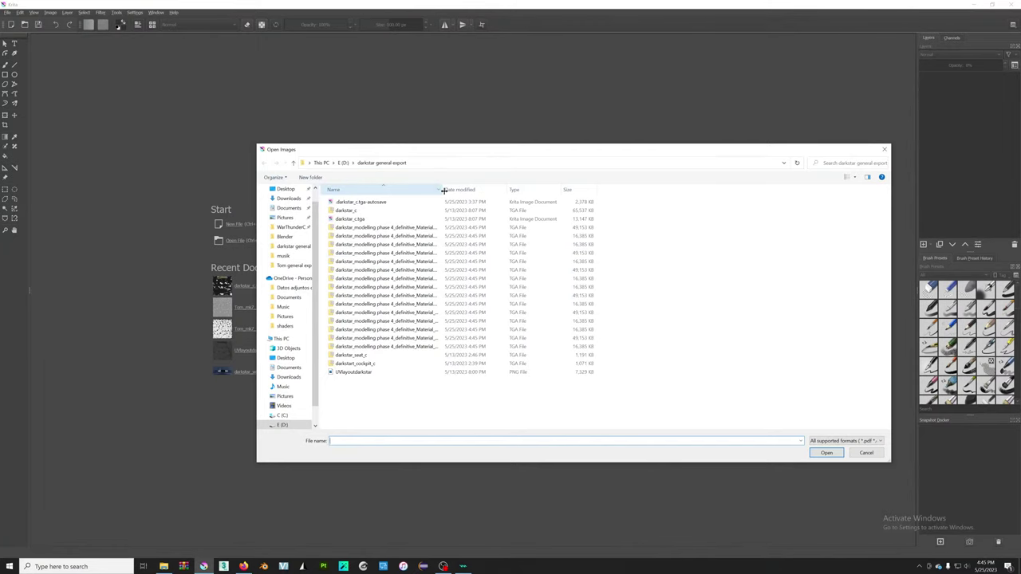
left_click_drag(444, 190, 622, 191)
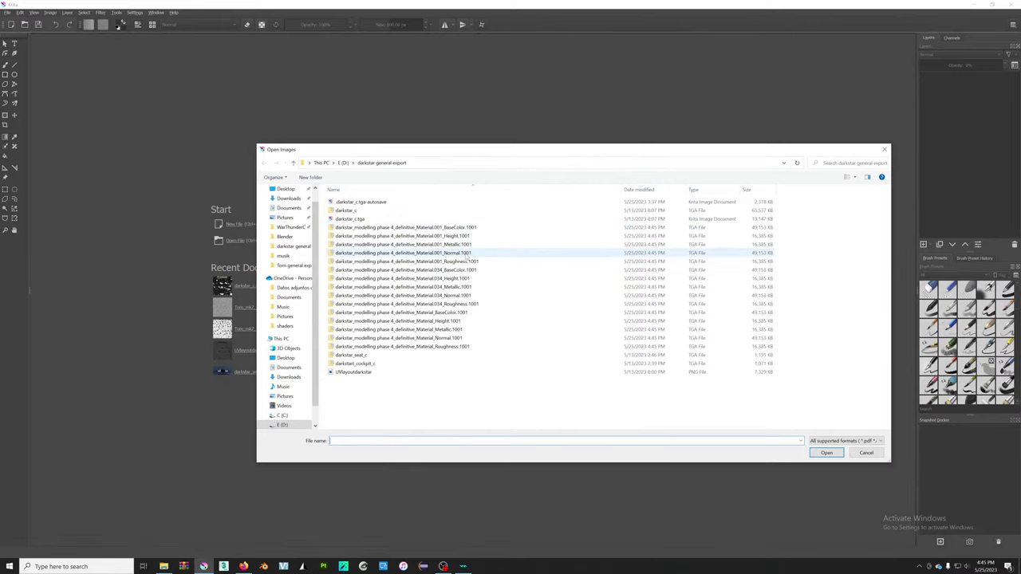
double_click(466, 254)
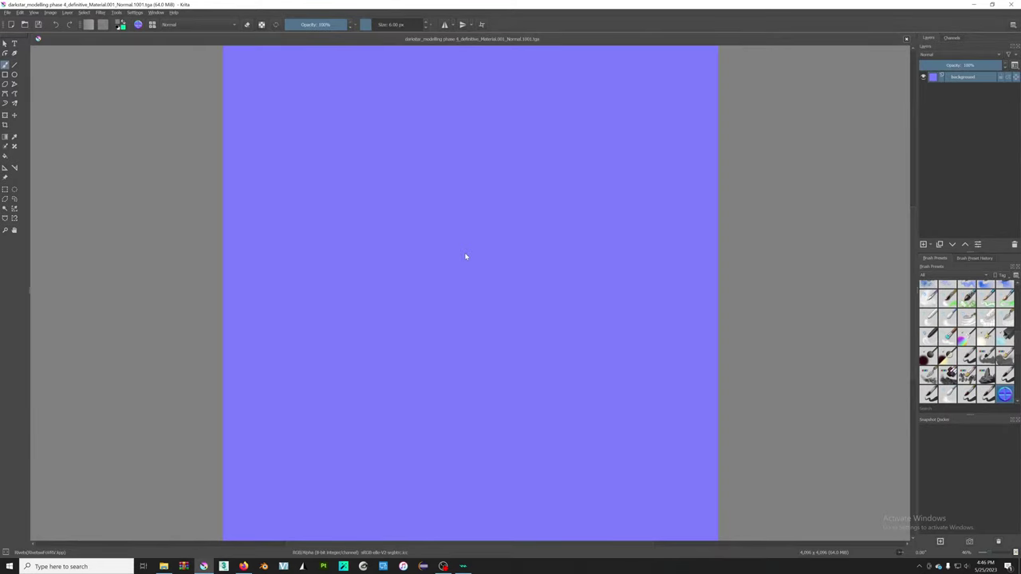
scroll(467, 255, "down", 3)
scroll(467, 255, "up", 4)
scroll(467, 255, "up", 2)
scroll(494, 255, "down", 4)
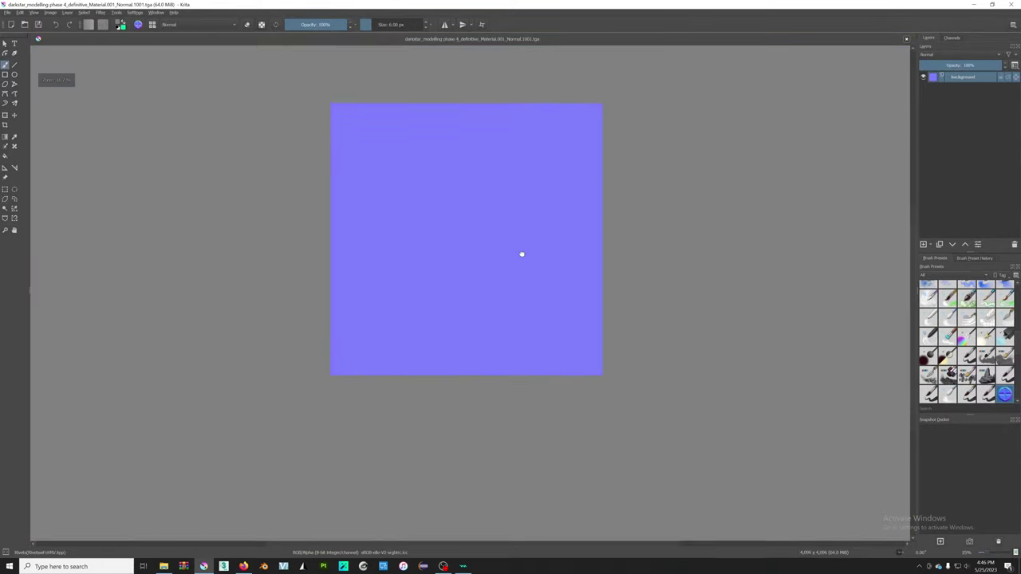
scroll(522, 254, "up", 4)
scroll(718, 272, "down", 3)
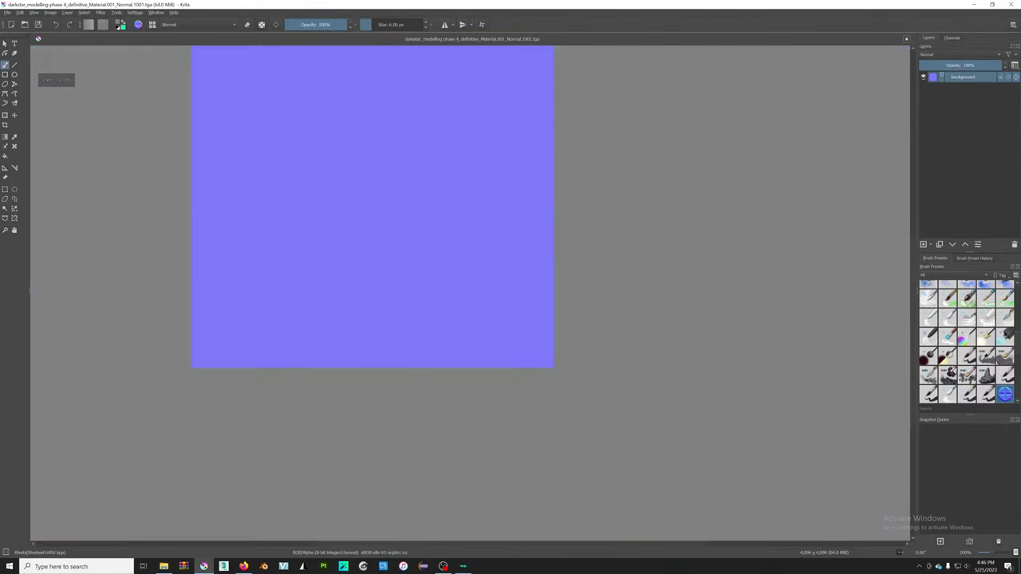
left_click(908, 38)
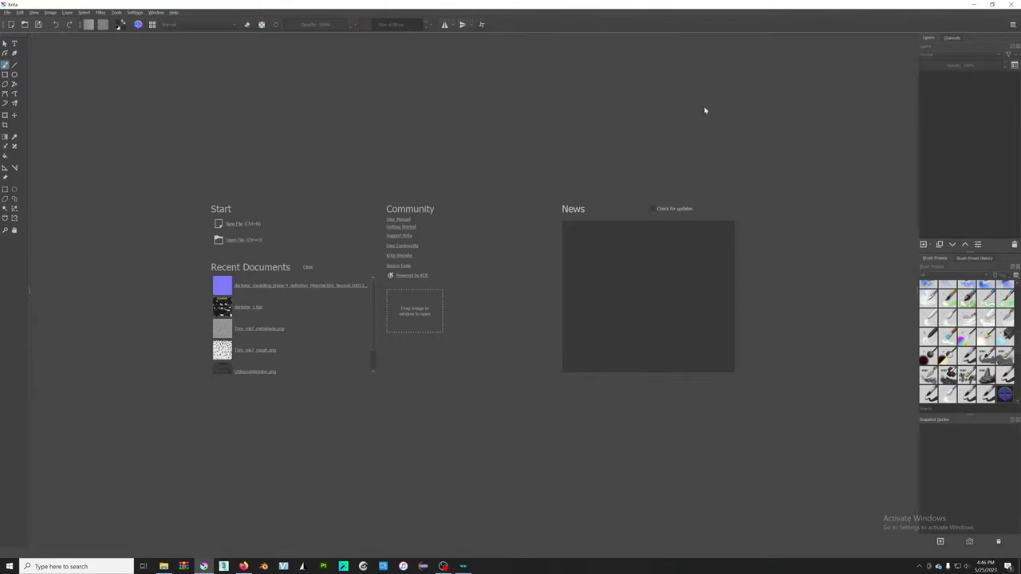
left_click(235, 240)
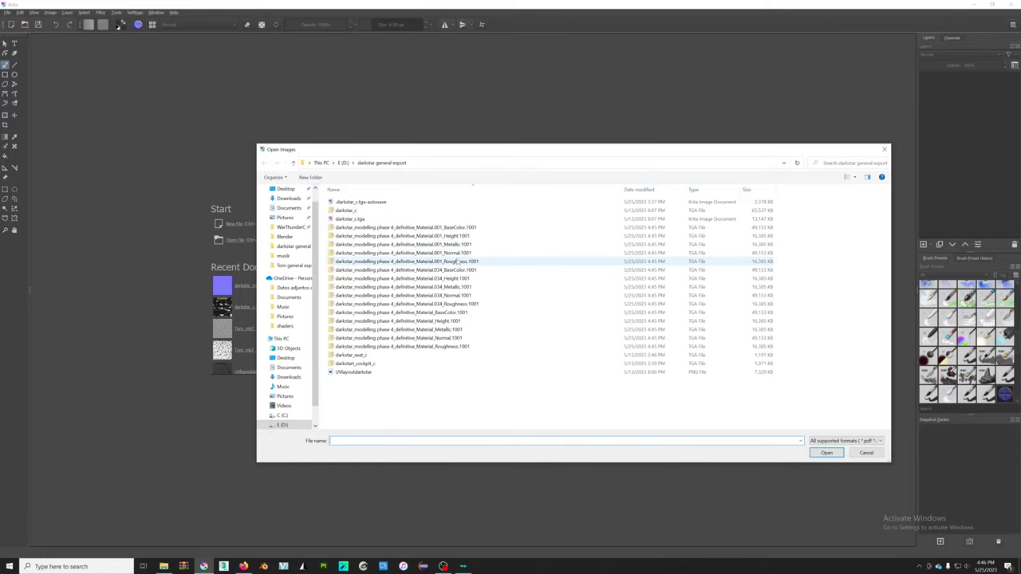
double_click(458, 262)
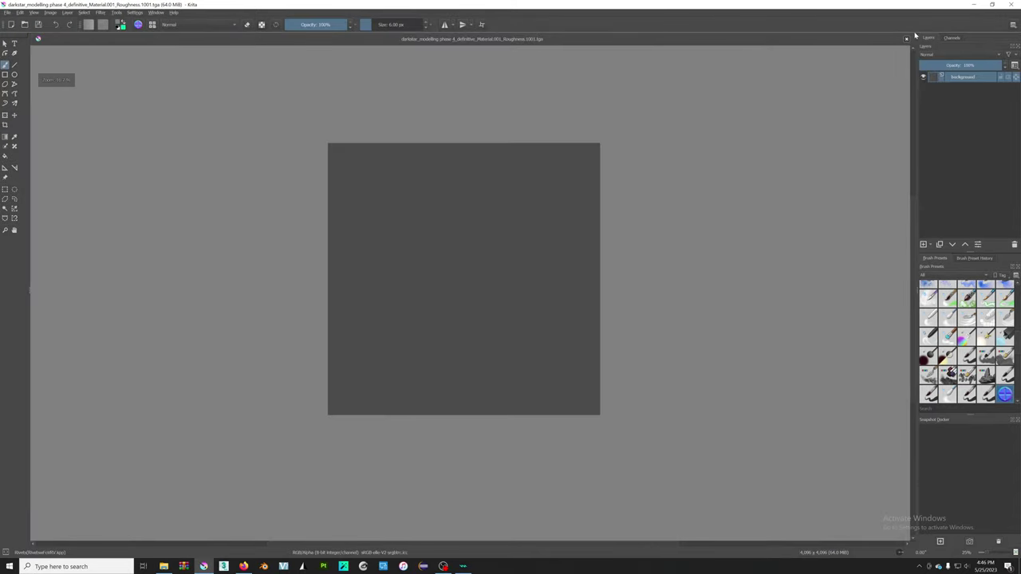
left_click(907, 39)
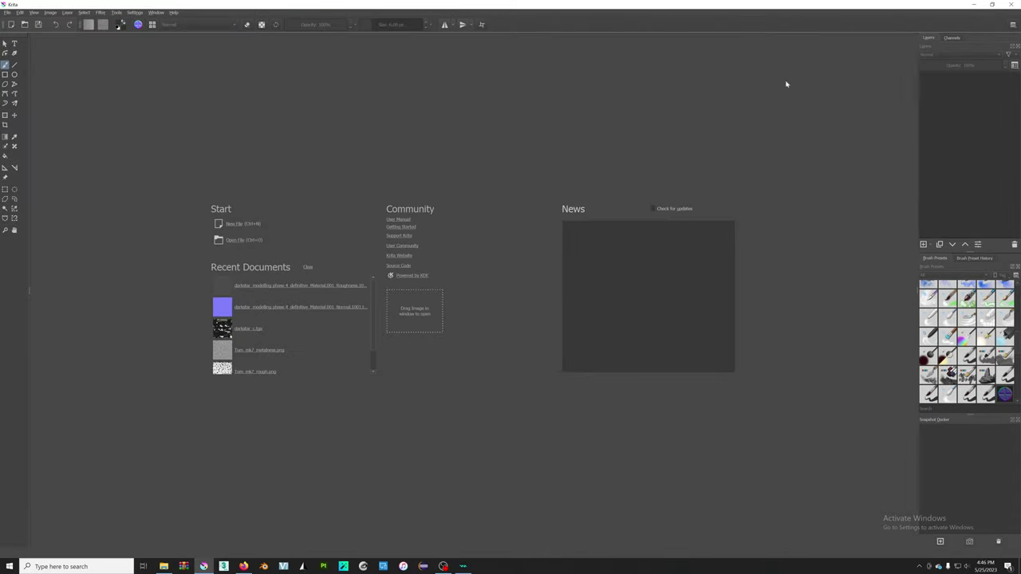
left_click(252, 239)
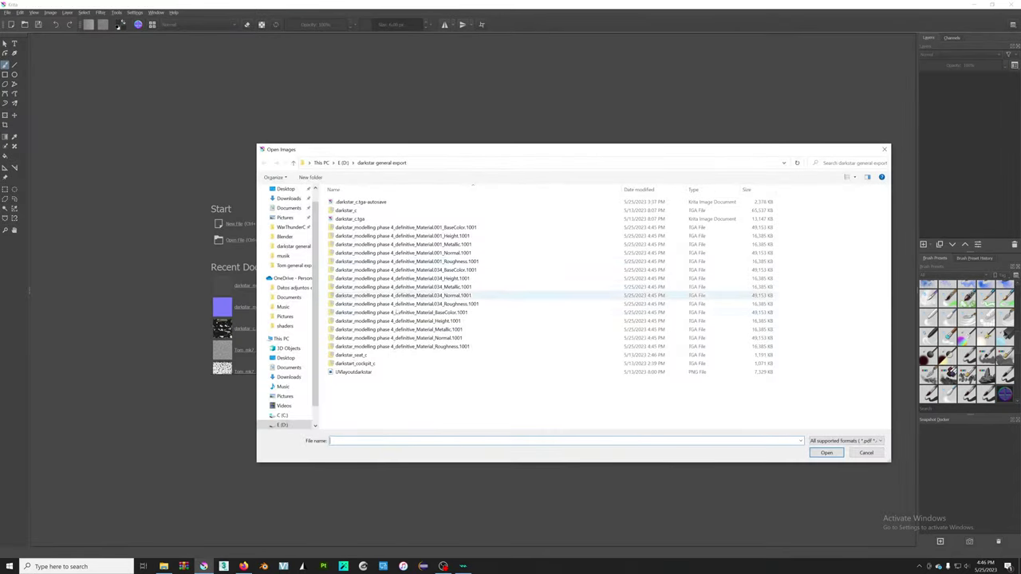
left_click(451, 348)
double_click(450, 350)
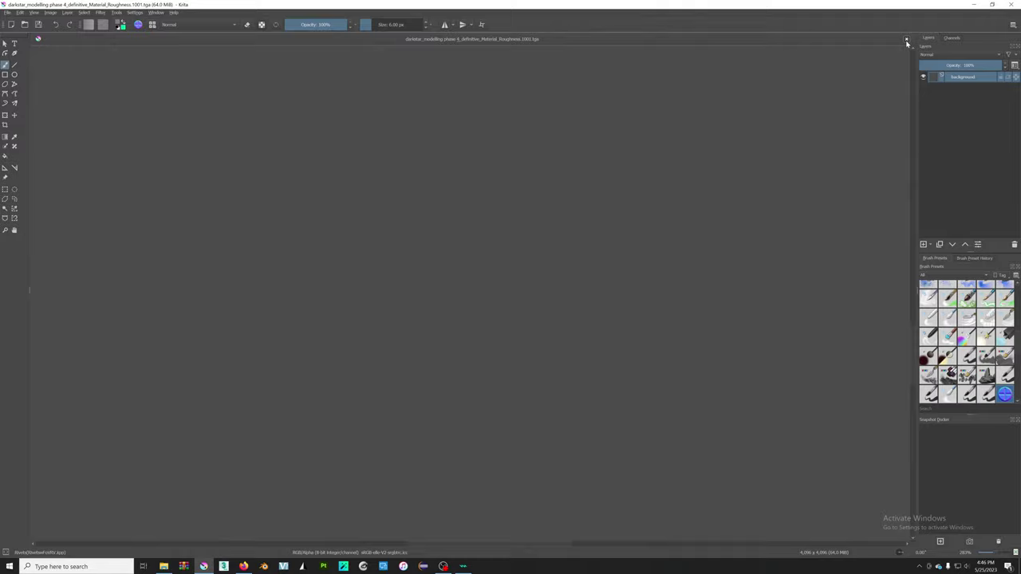
left_click(906, 39)
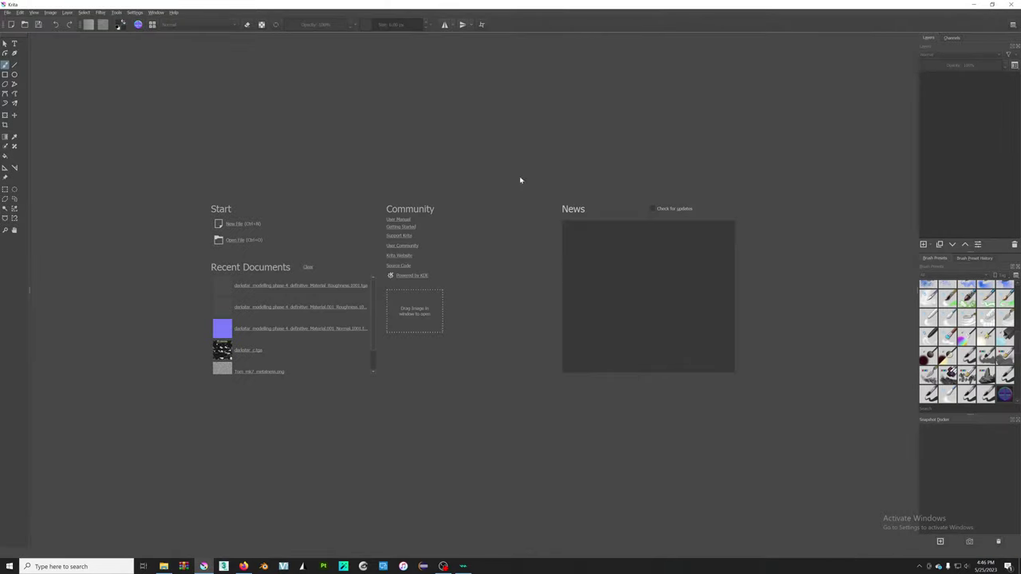
- Preview and close the Material.034 Roughness and Normal maps, then return to the Open Images dialog
left_click(234, 240)
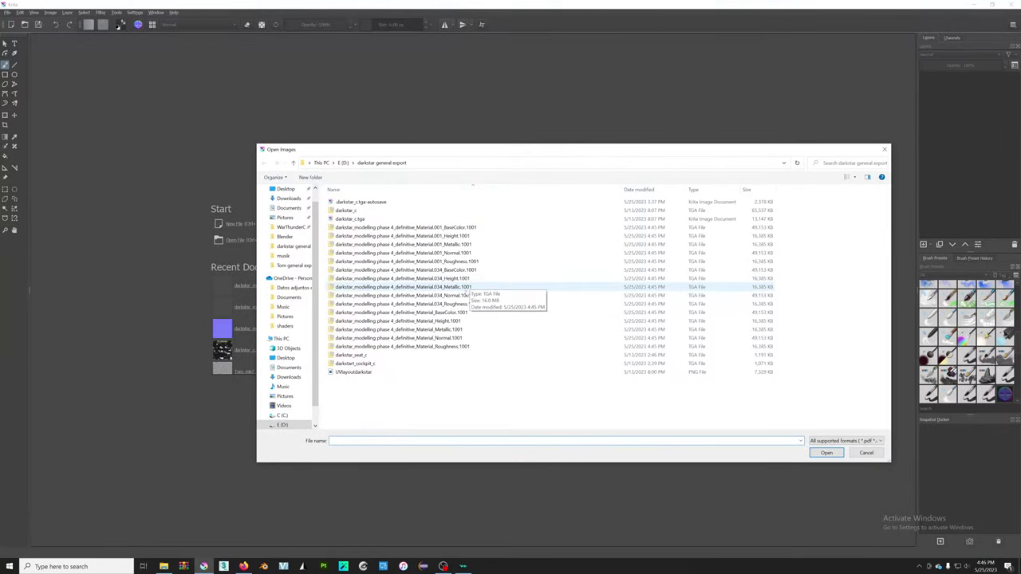
double_click(459, 305)
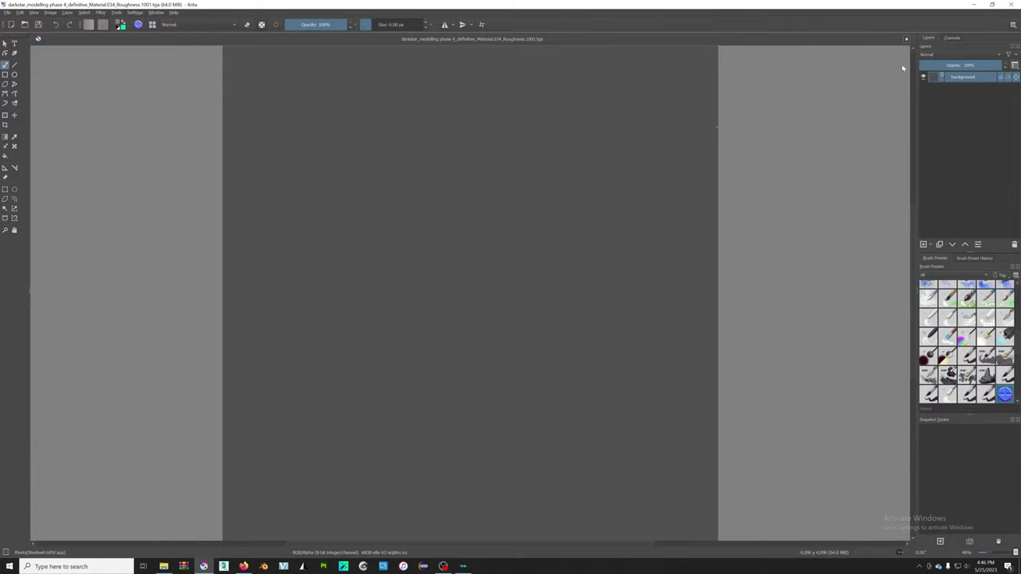
left_click(906, 38)
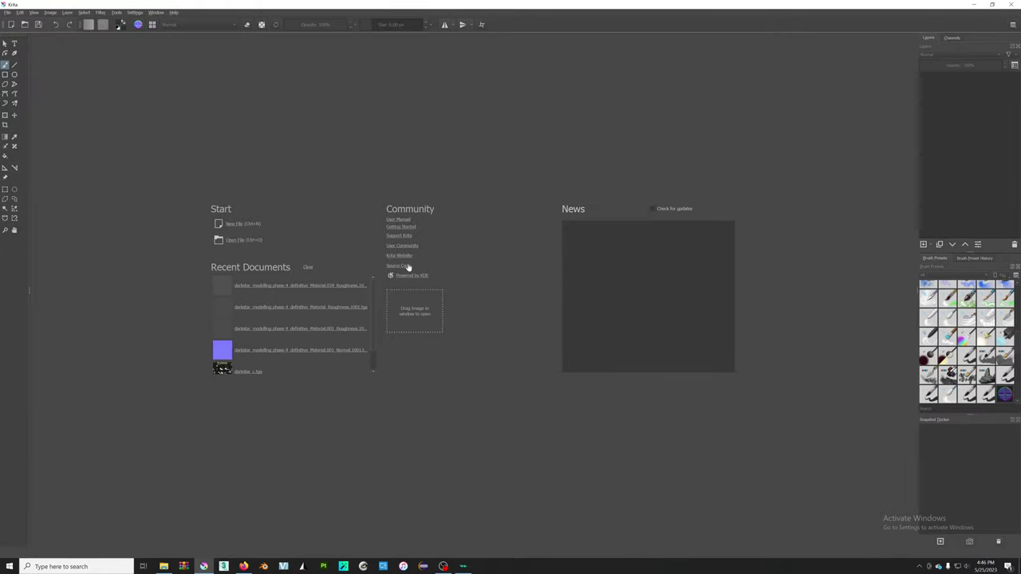
left_click(239, 240)
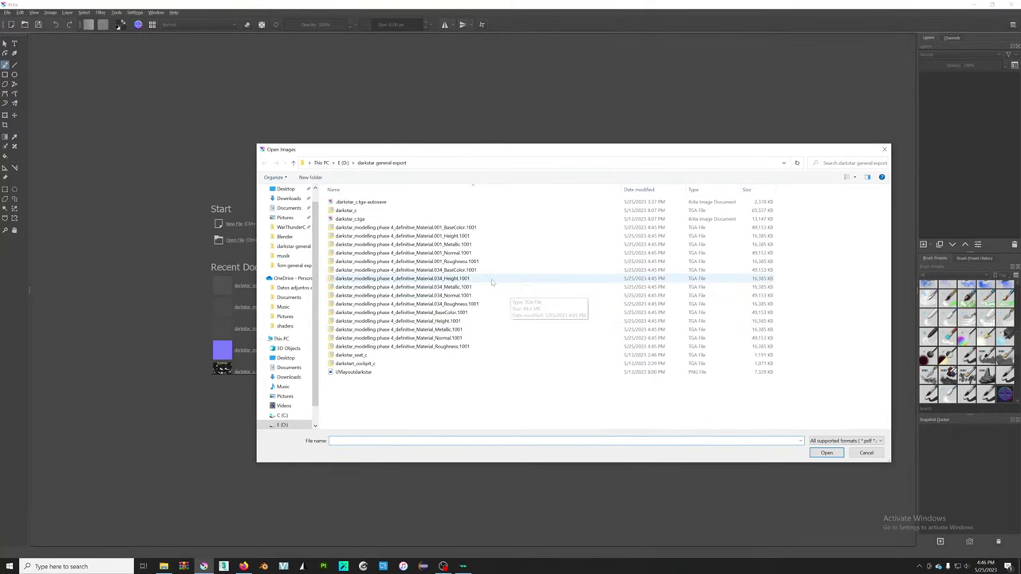
double_click(467, 296)
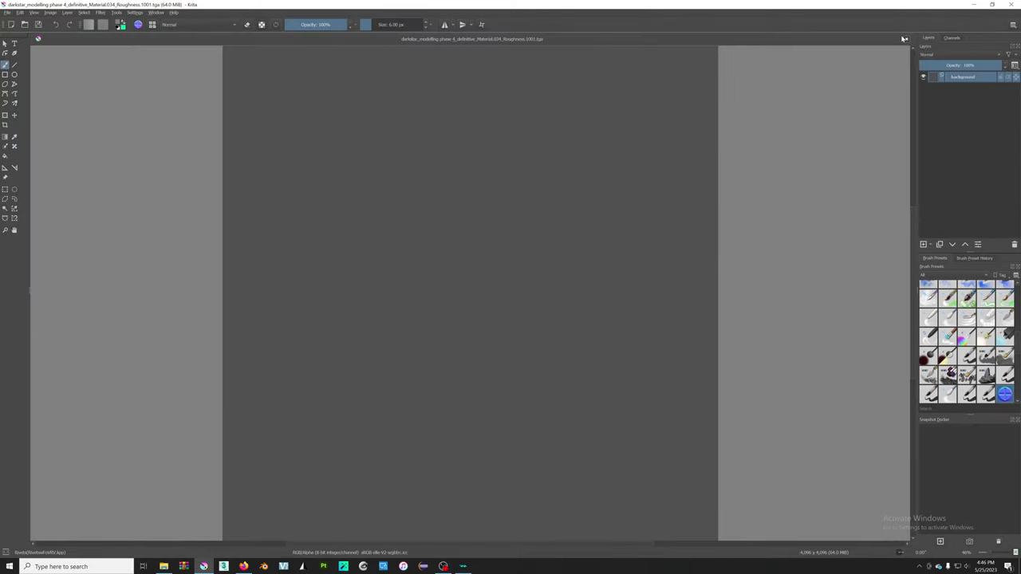
left_click(904, 38)
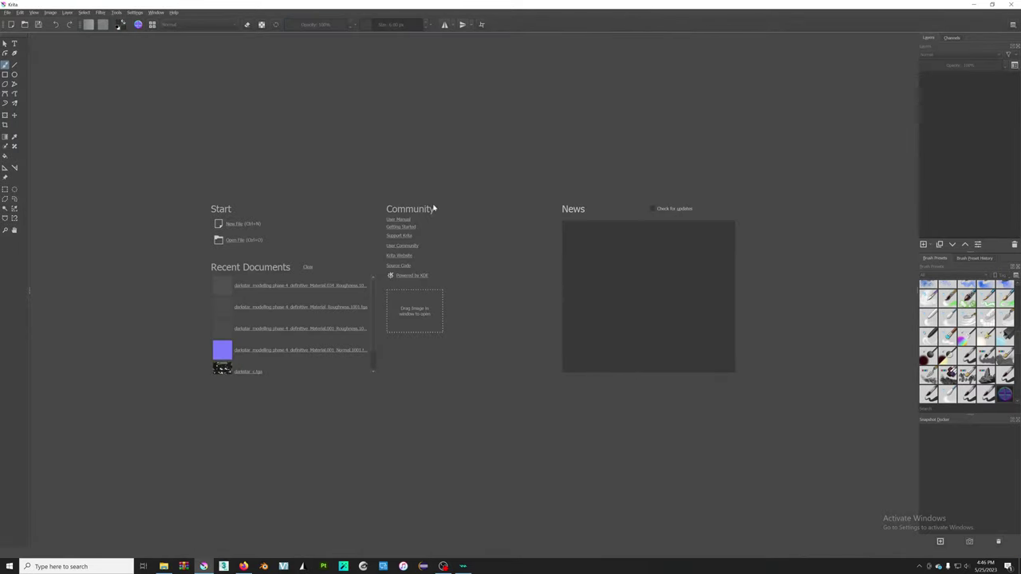
left_click(237, 241)
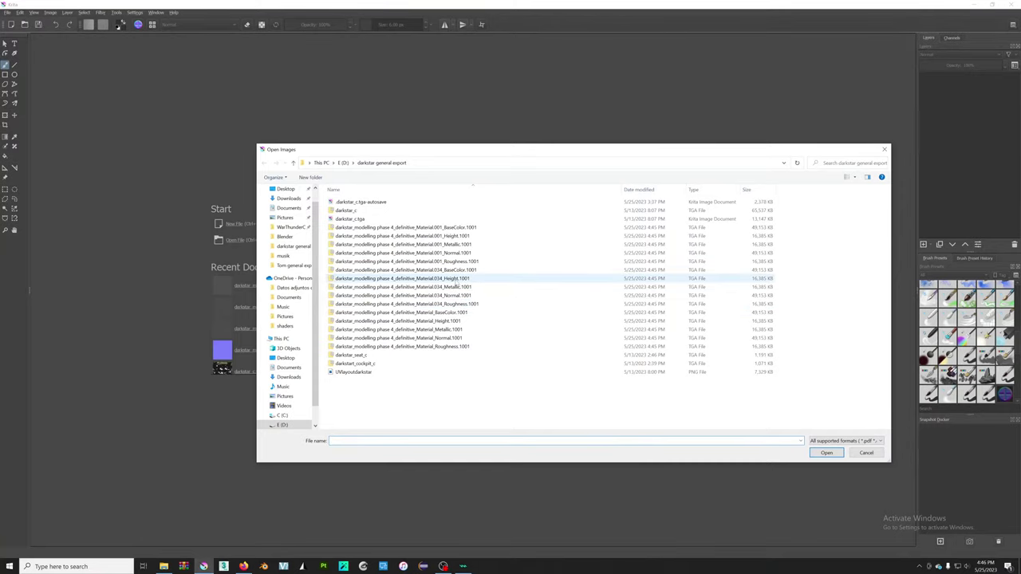
double_click(457, 278)
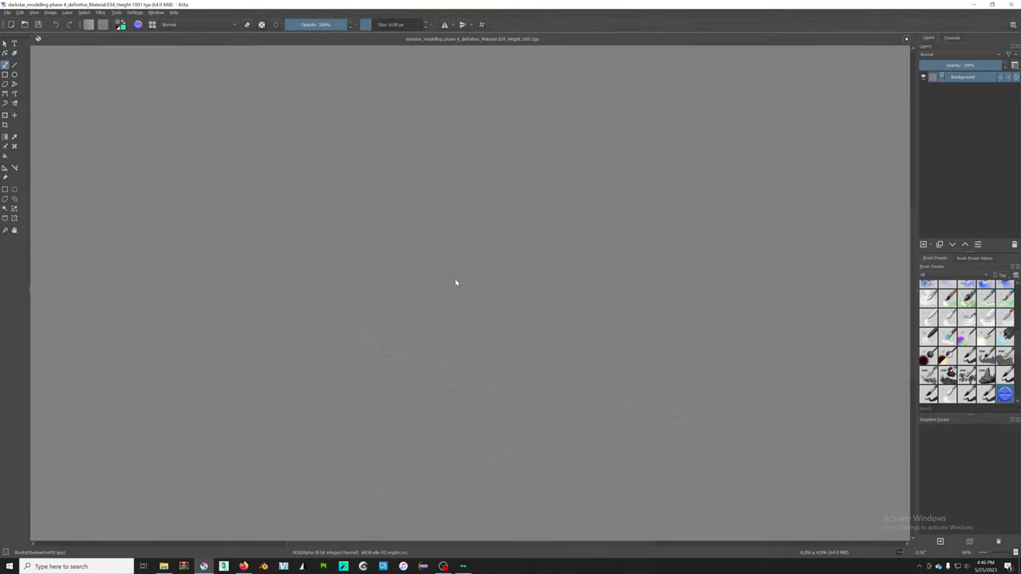
scroll(492, 391, "up", 5)
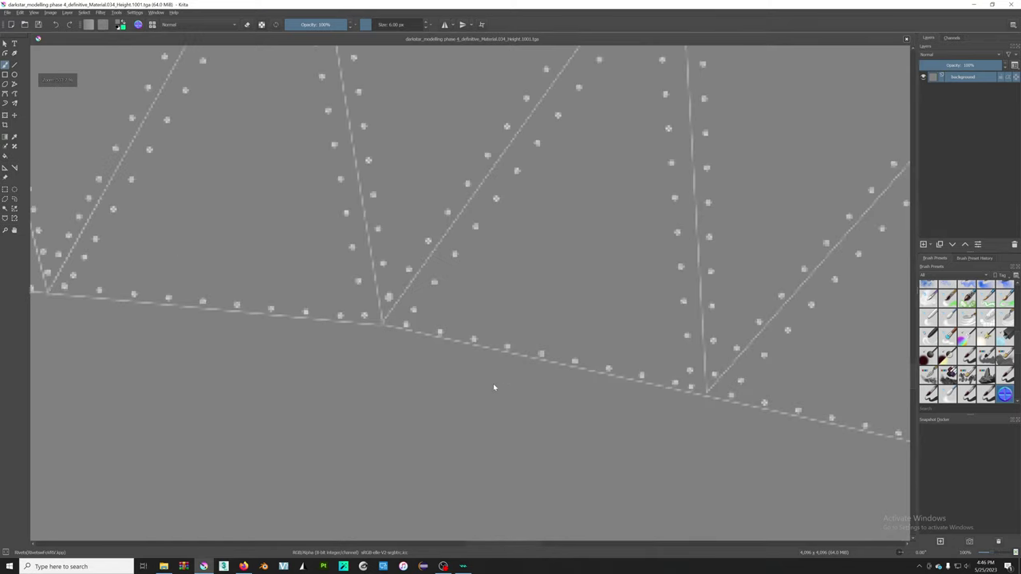
scroll(493, 385, "down", 3)
scroll(493, 382, "down", 2)
scroll(491, 218, "down", 2)
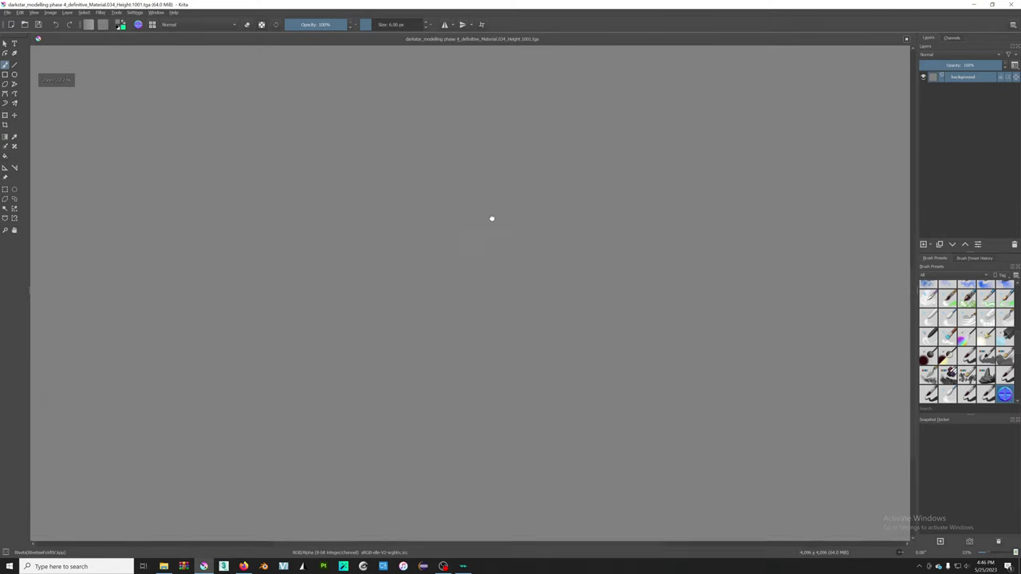
scroll(492, 218, "up", 2)
scroll(491, 218, "up", 1)
middle_click_drag(867, 87, 780, 139)
scroll(779, 138, "up", 5)
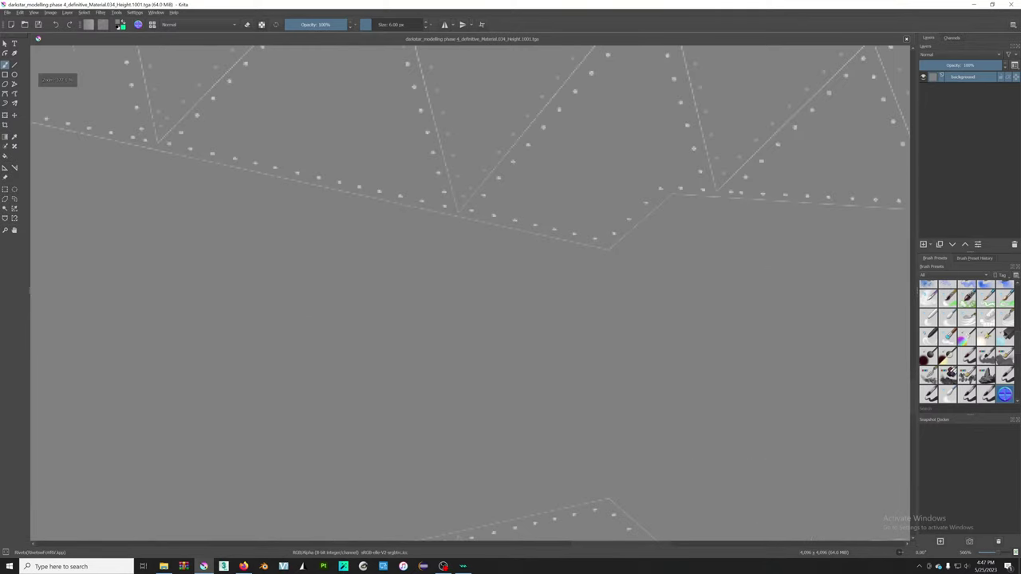
left_click(907, 39)
left_click(240, 240)
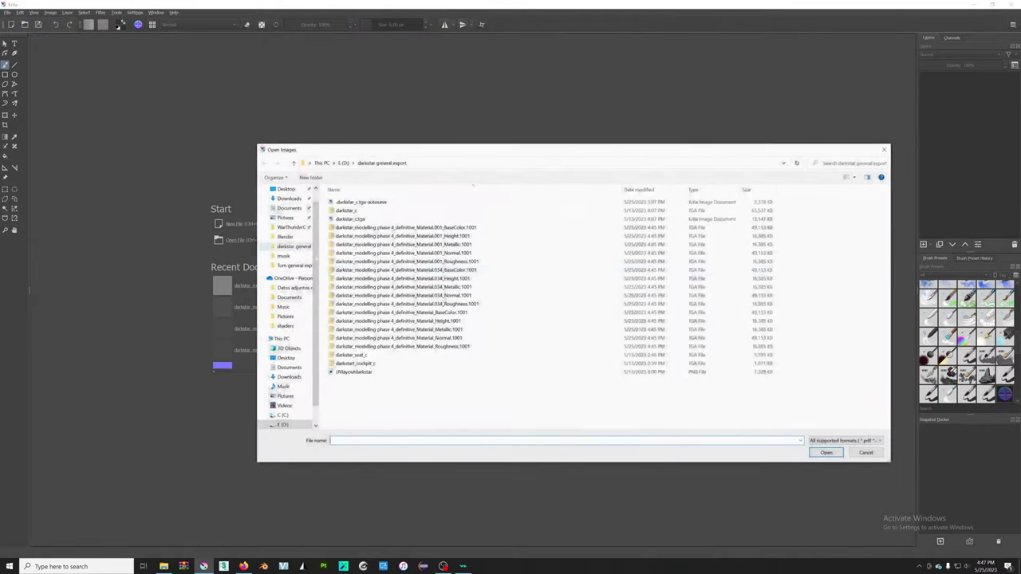
mouse_move(407, 261)
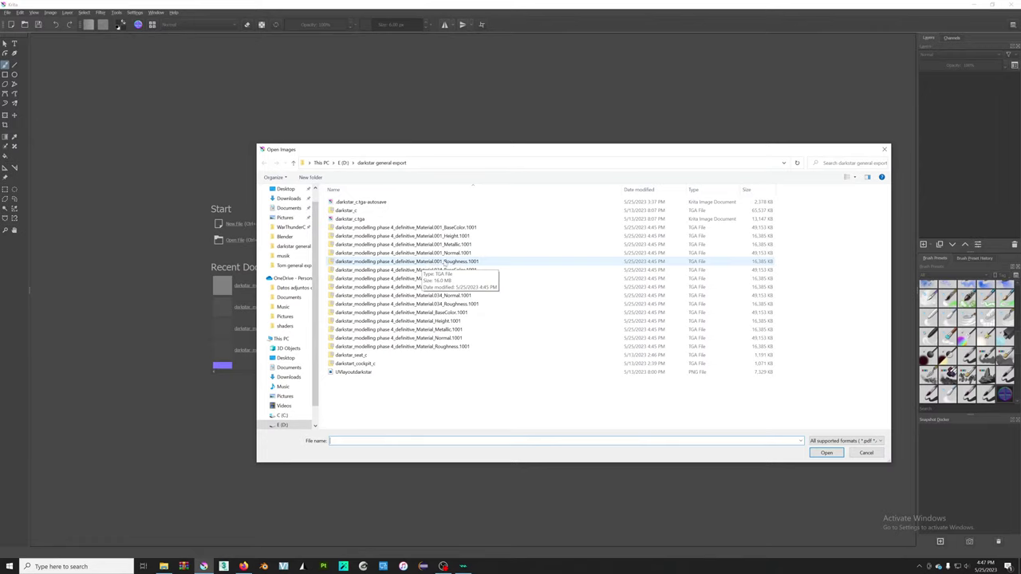
- Preview and close the Material.001 Normal and Roughness maps
left_click(439, 254)
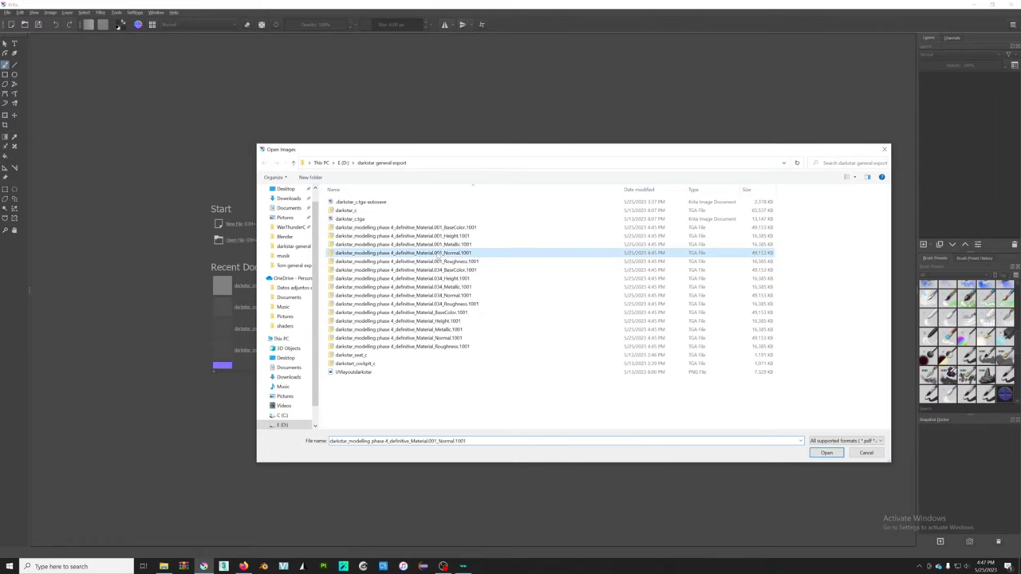
double_click(438, 254)
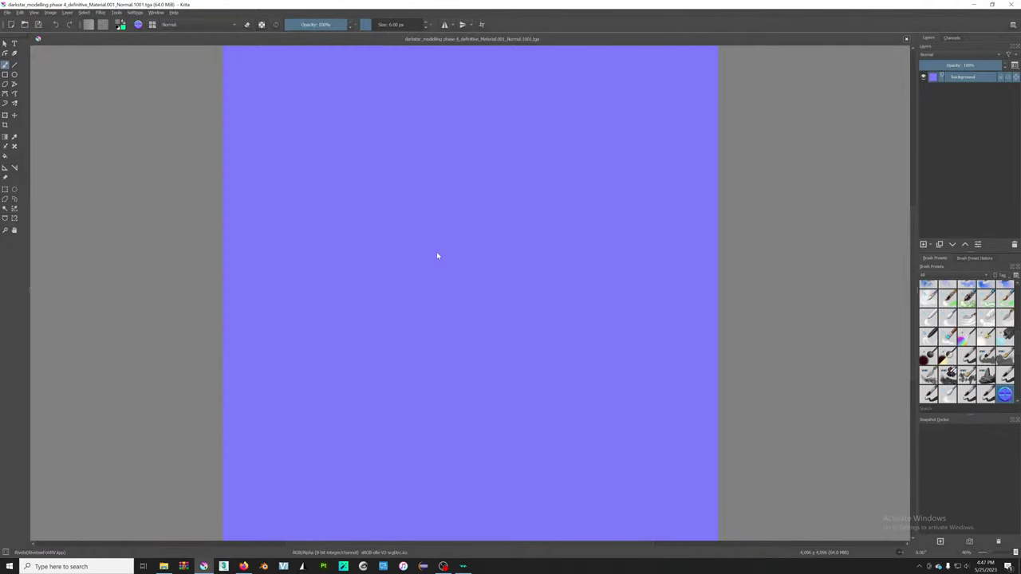
scroll(563, 360, "up", 1)
scroll(566, 343, "up", 3)
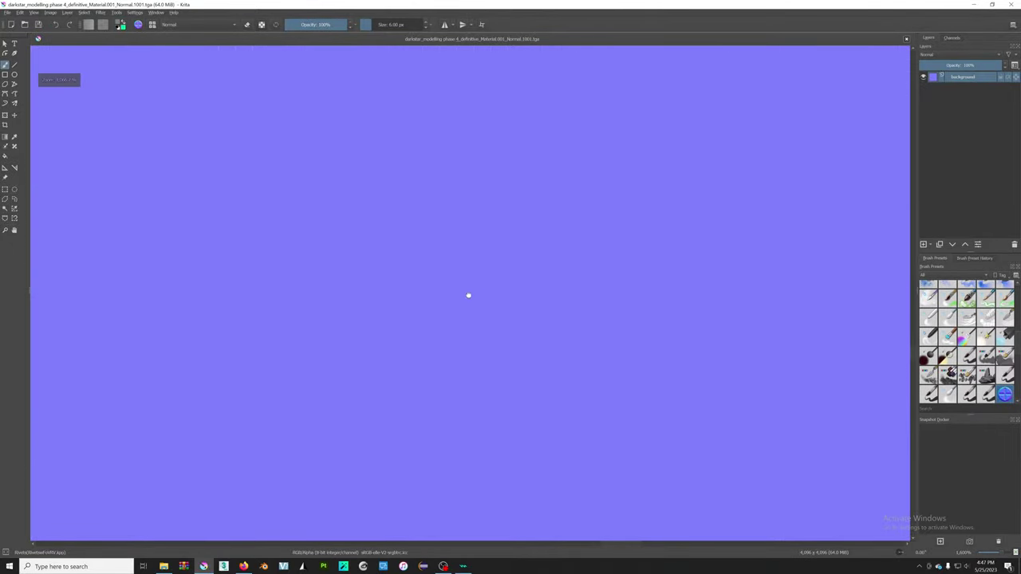
left_click(906, 39)
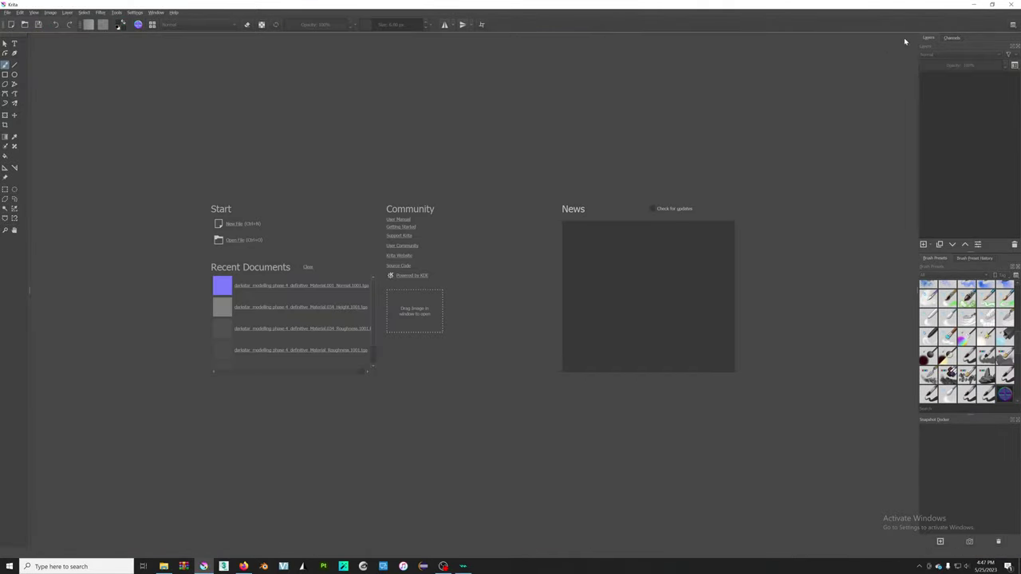
left_click(232, 239)
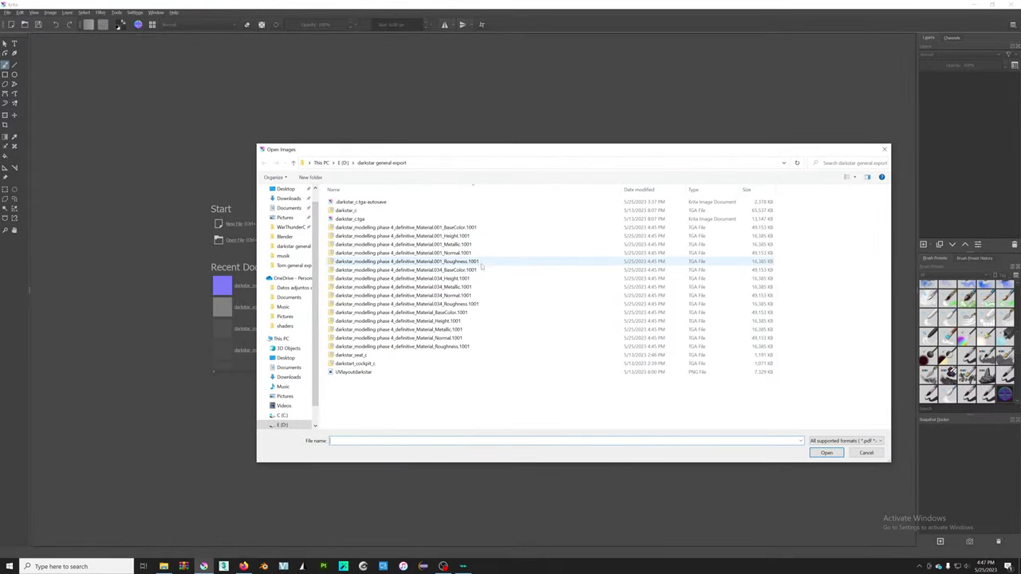
double_click(479, 260)
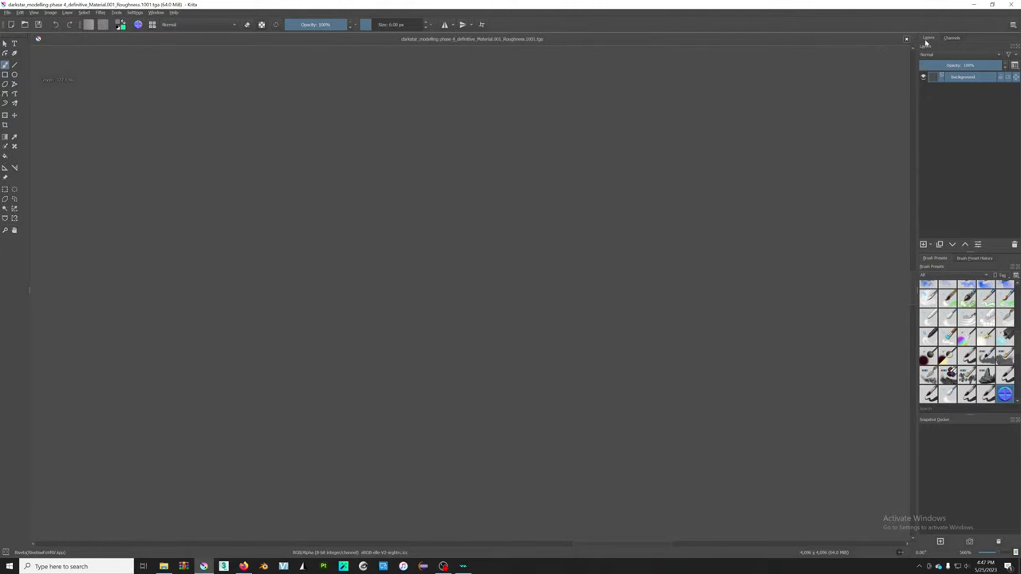
left_click(907, 40)
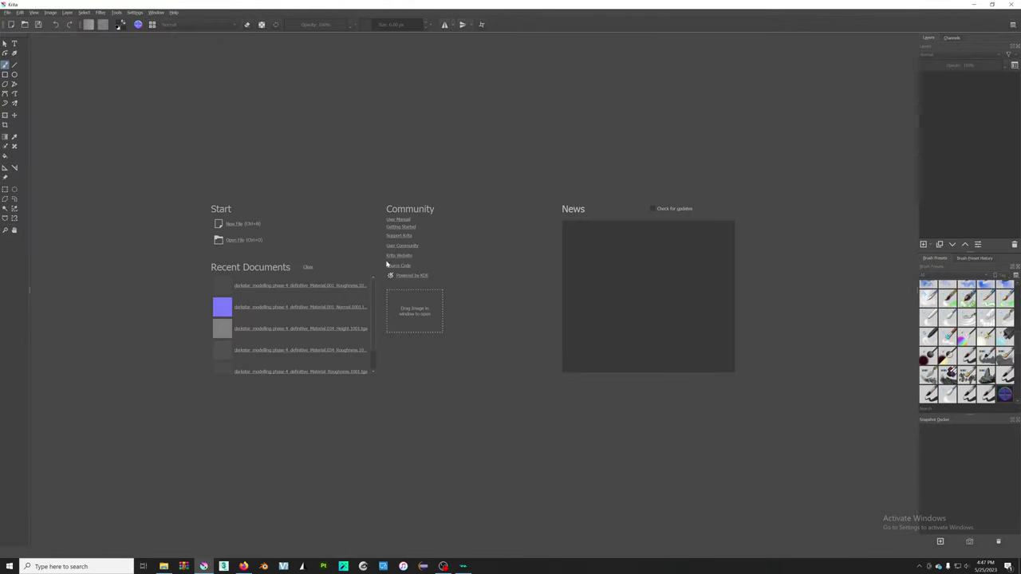
- Preview and close Material.034 BaseColor, then reopen Material.034_Height.1001.tga from Recent Documents
left_click(233, 241)
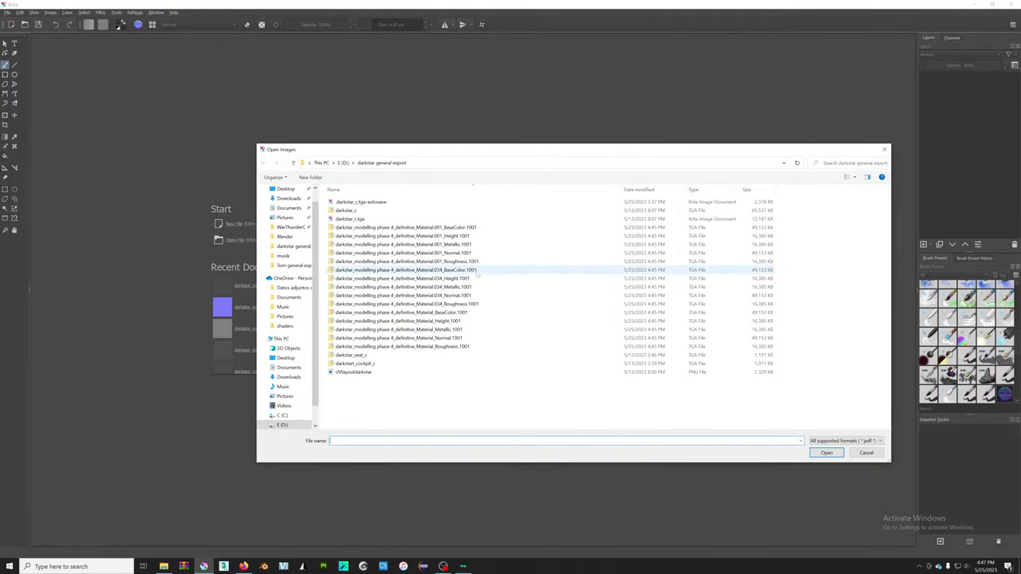
double_click(477, 271)
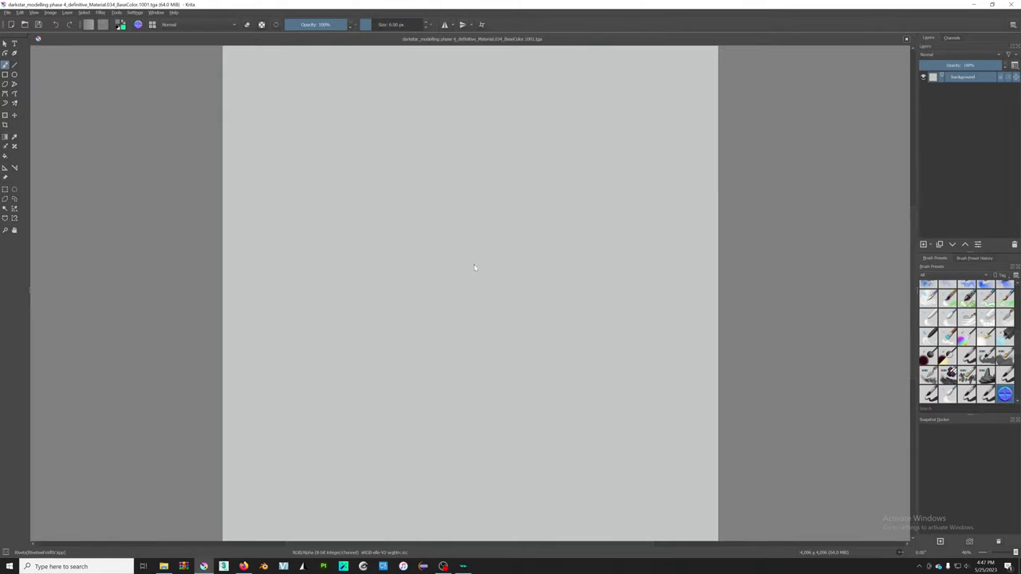
scroll(502, 285, "up", 2)
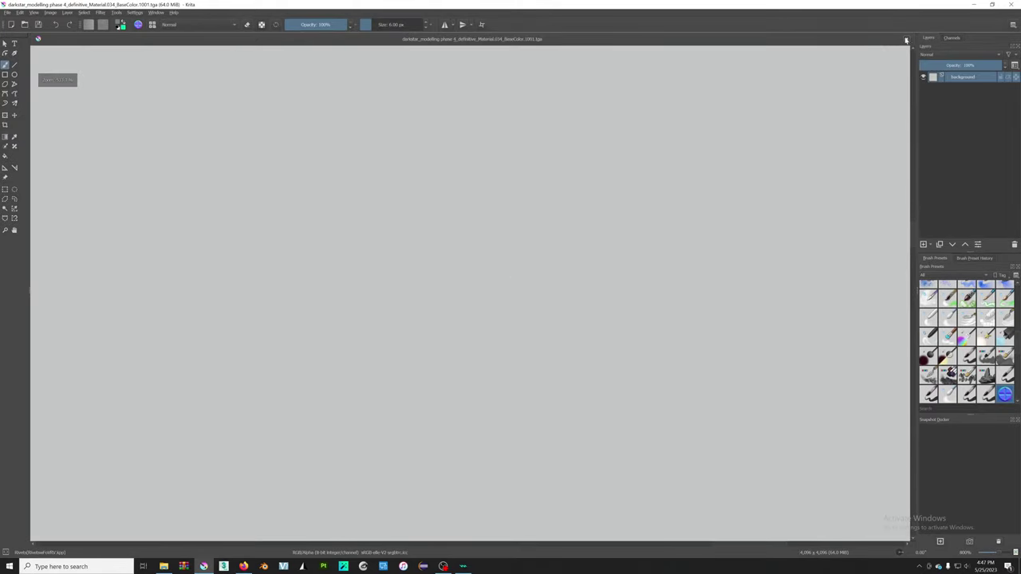
key("ctrl+w")
left_click(281, 350)
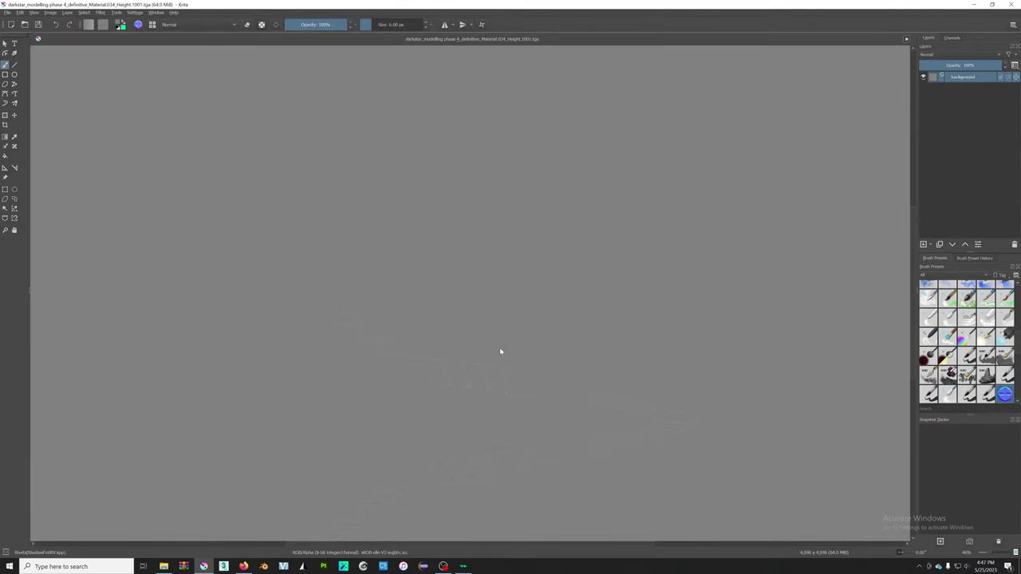
- Zoom in and out across the height map to inspect the rivets
scroll(517, 199, "up", 5)
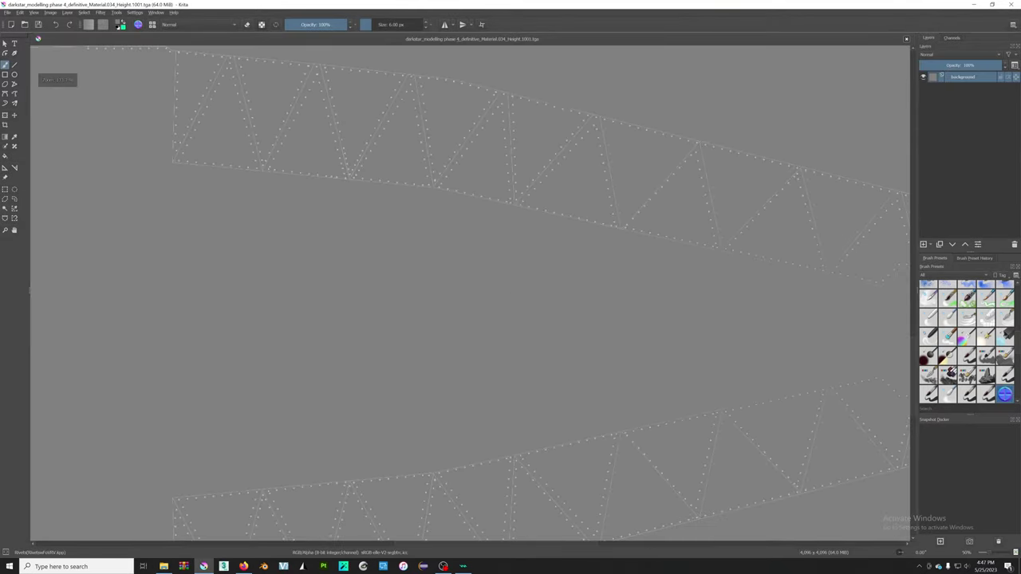
left_click(8, 209)
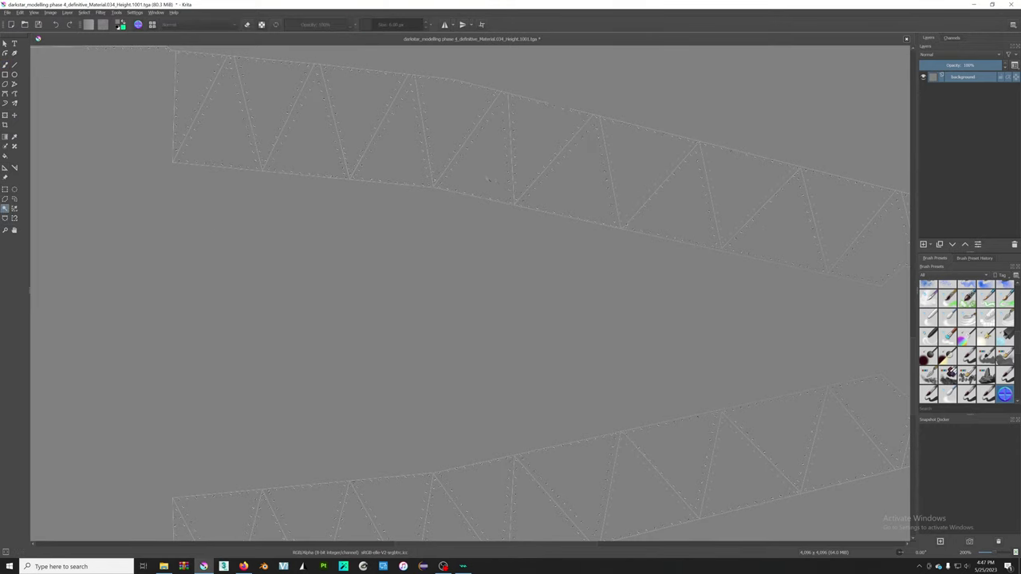
scroll(488, 179, "up", 5)
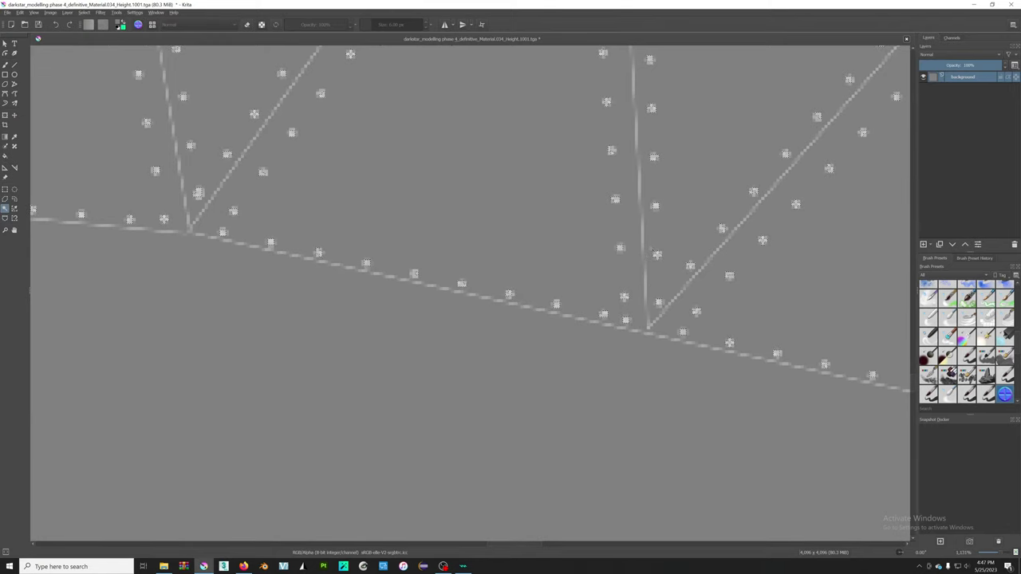
scroll(638, 323, "down", 3)
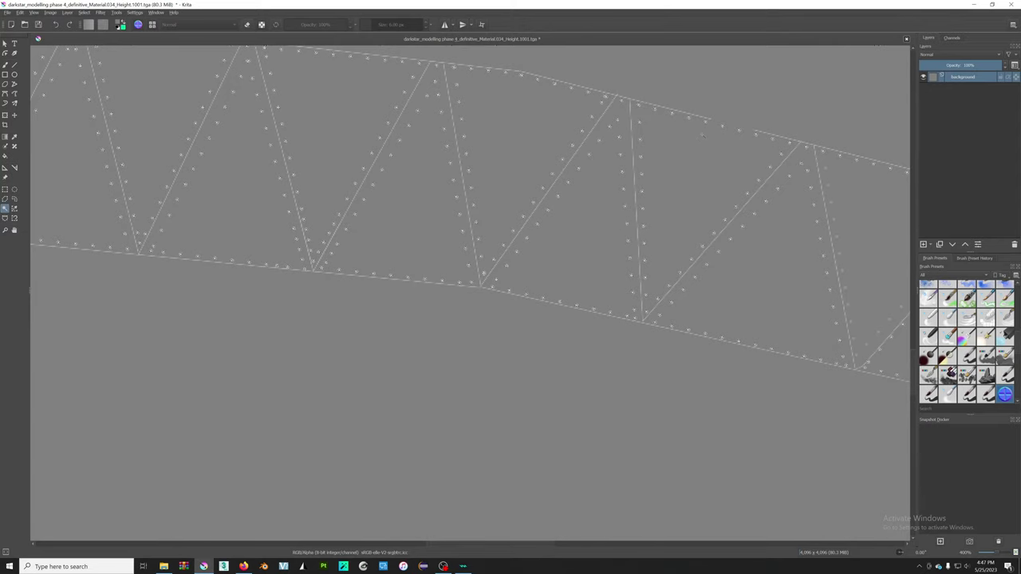
scroll(702, 135, "down", 8)
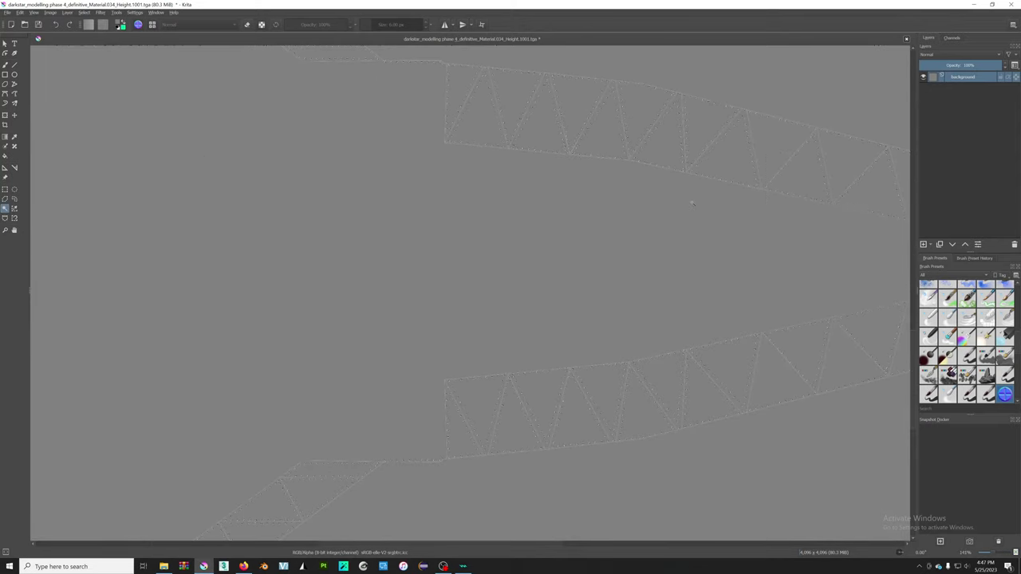
scroll(693, 203, "up", 5)
scroll(654, 207, "down", 8)
scroll(601, 227, "up", 2)
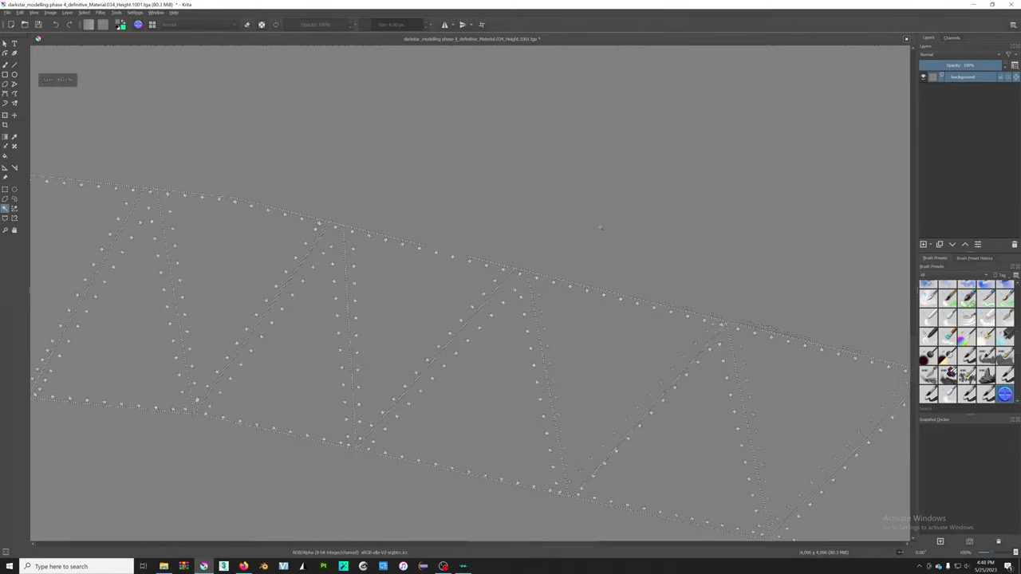
scroll(601, 227, "down", 2)
scroll(545, 155, "down", 3)
scroll(585, 348, "up", 6)
scroll(481, 210, "down", 3)
scroll(684, 417, "down", 1)
scroll(469, 156, "up", 5)
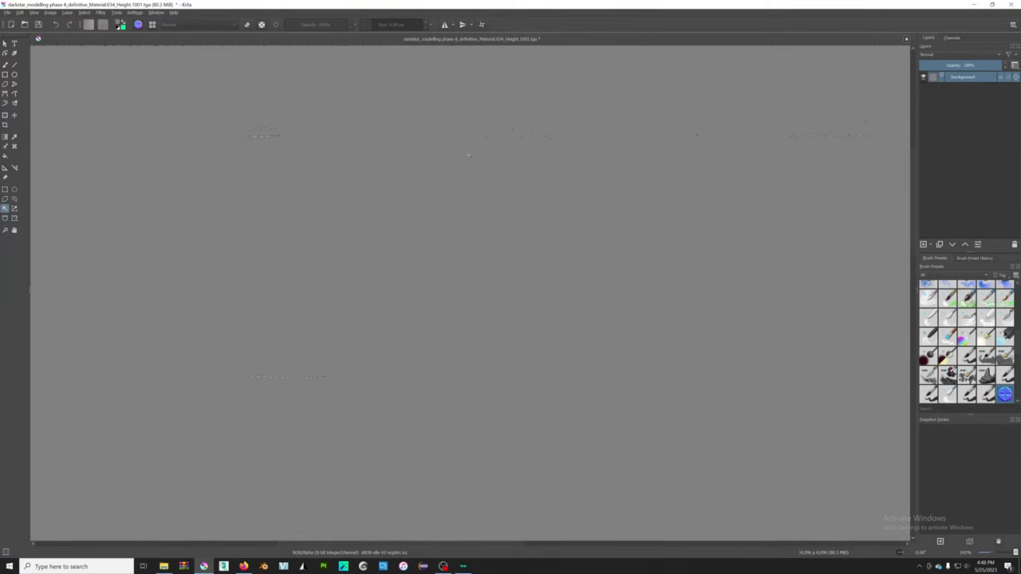
- Switch to the Freehand Brush with the Airbrush Soft preset
left_click(5, 65)
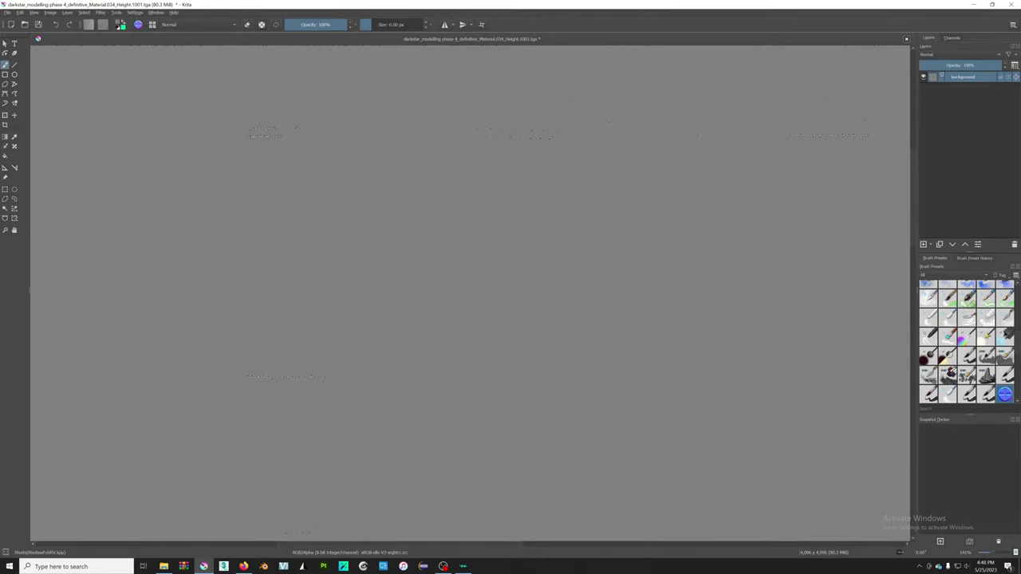
scroll(967, 343, "up", 5)
left_click(988, 289)
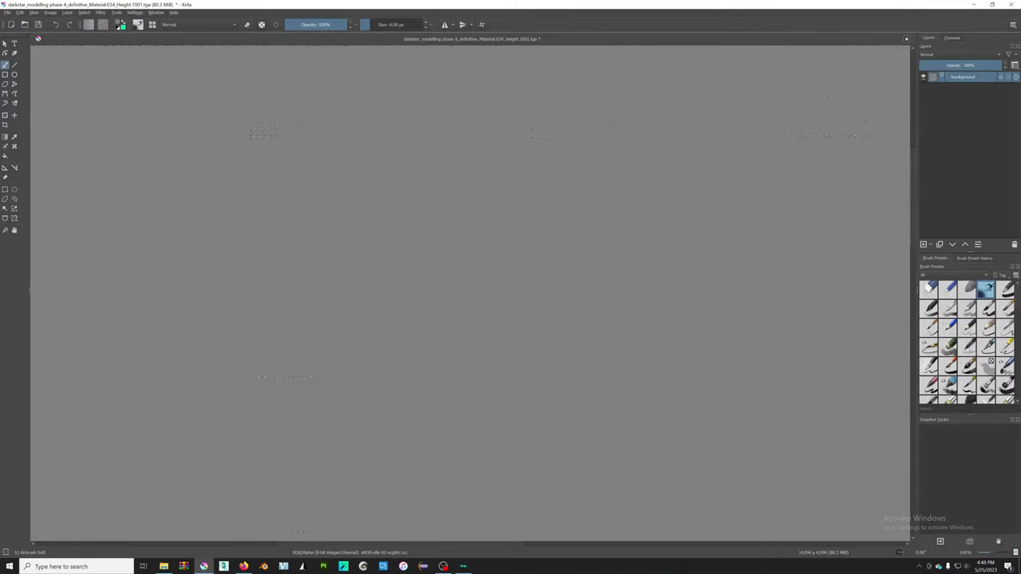
- Enlarge the brush to about 45 px and zoom in on the rivets
scroll(369, 355, "up", 3, "ctrl")
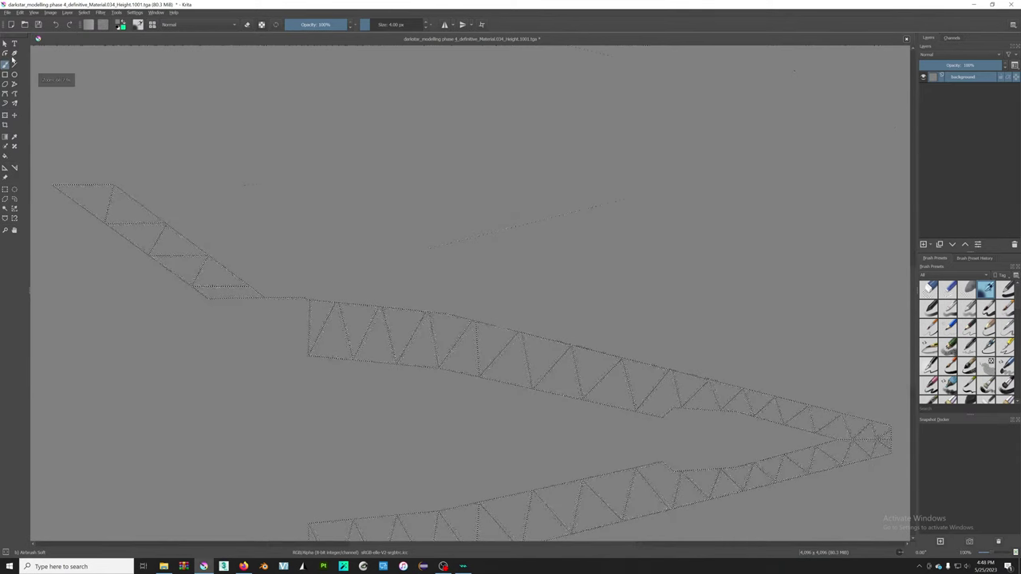
left_click_drag(371, 25, 403, 25)
scroll(463, 324, "up", 5, "ctrl")
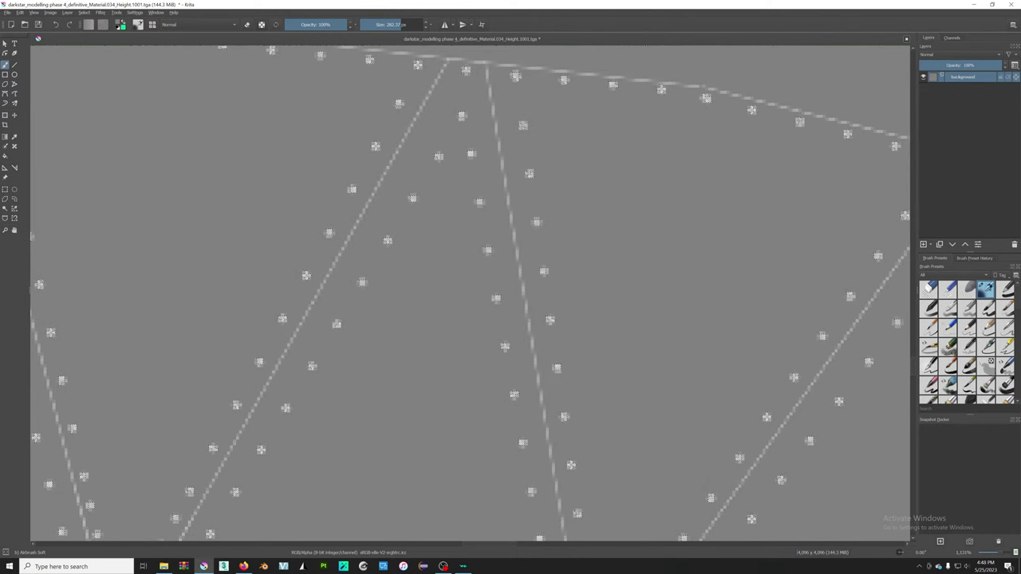
scroll(338, 241, "down", 3)
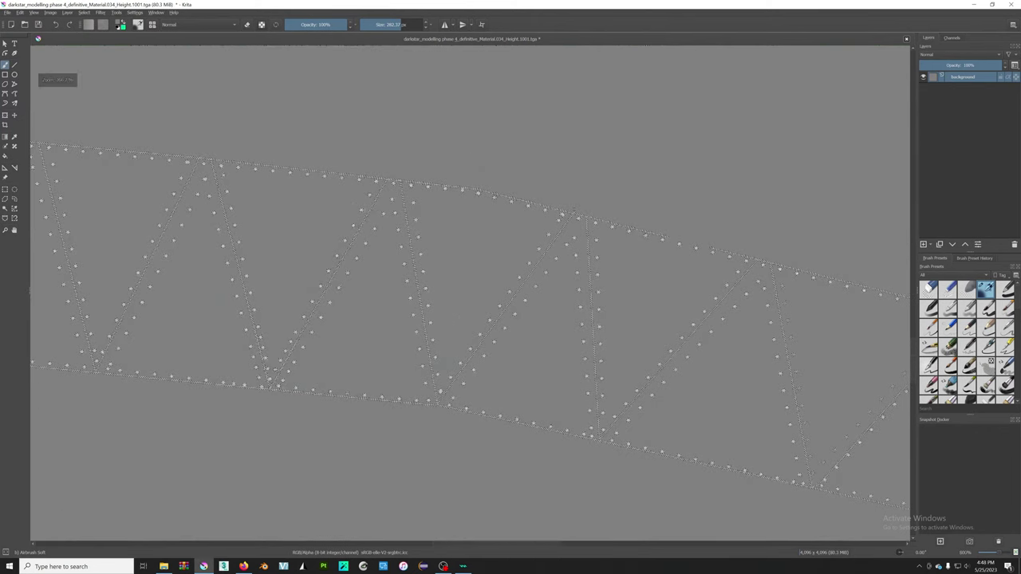
scroll(338, 241, "up", 4)
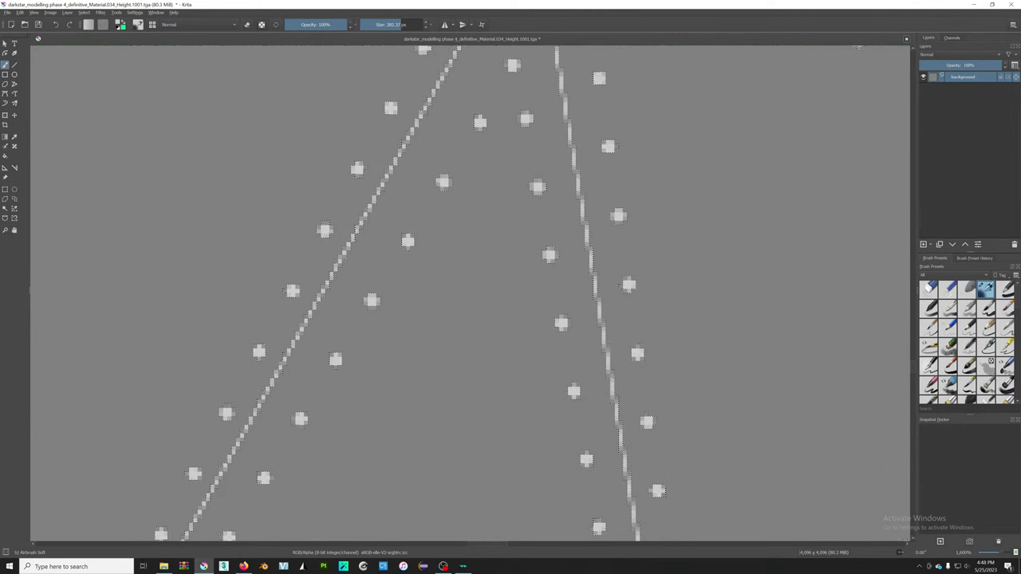
scroll(339, 241, "down", 1)
scroll(338, 241, "down", 2)
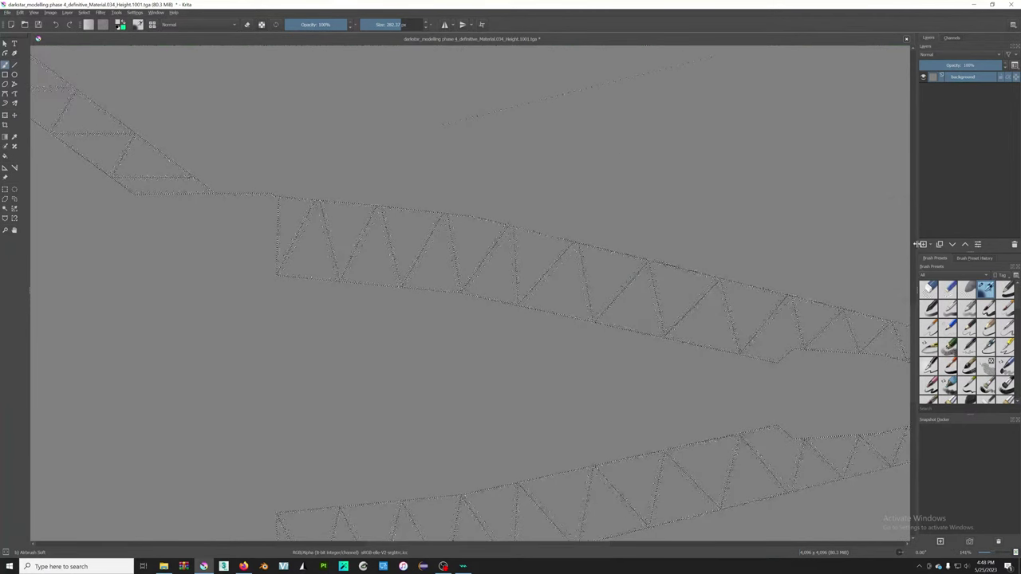
- Add a new Paint Layer 1 above the height map and pick a 40 px preset
left_click(924, 244)
left_click(1006, 289)
scroll(446, 231, "up", 7)
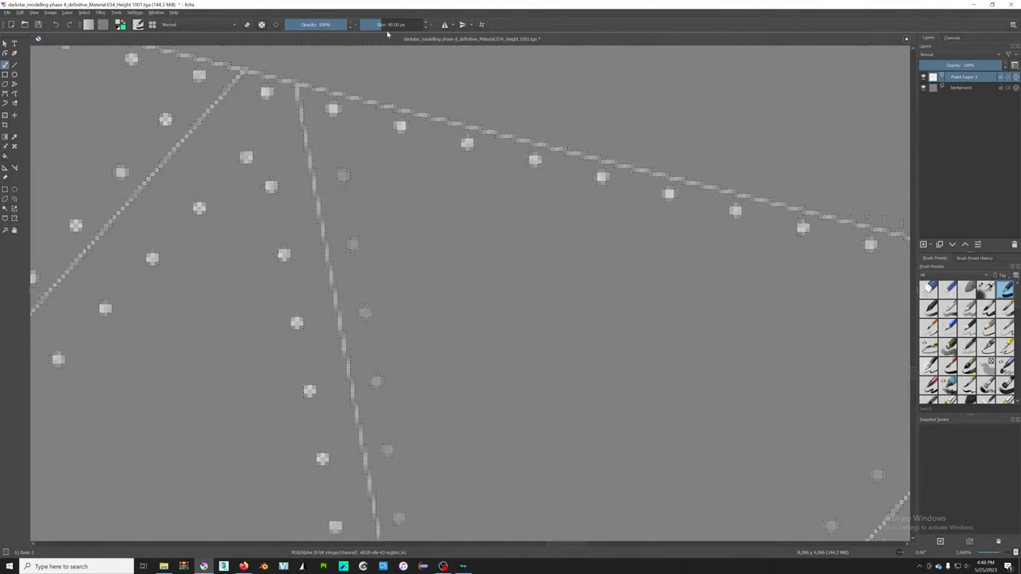
- Raise the brush size to 1,000 px
left_click_drag(385, 24, 393, 24)
scroll(515, 207, "down", 10)
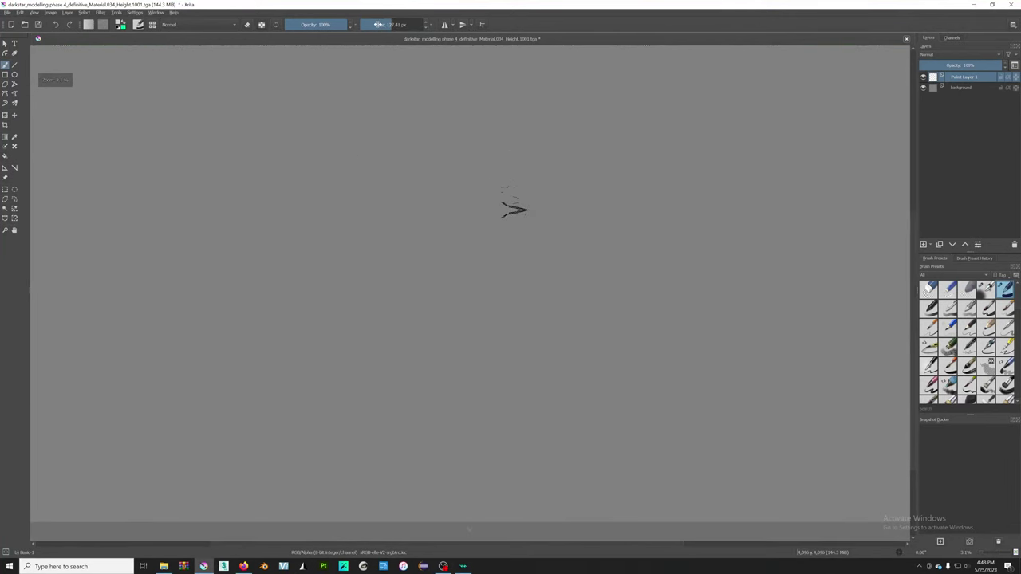
left_click_drag(510, 191, 574, 191, "shift")
scroll(515, 208, "up", 5)
scroll(582, 280, "up", 4)
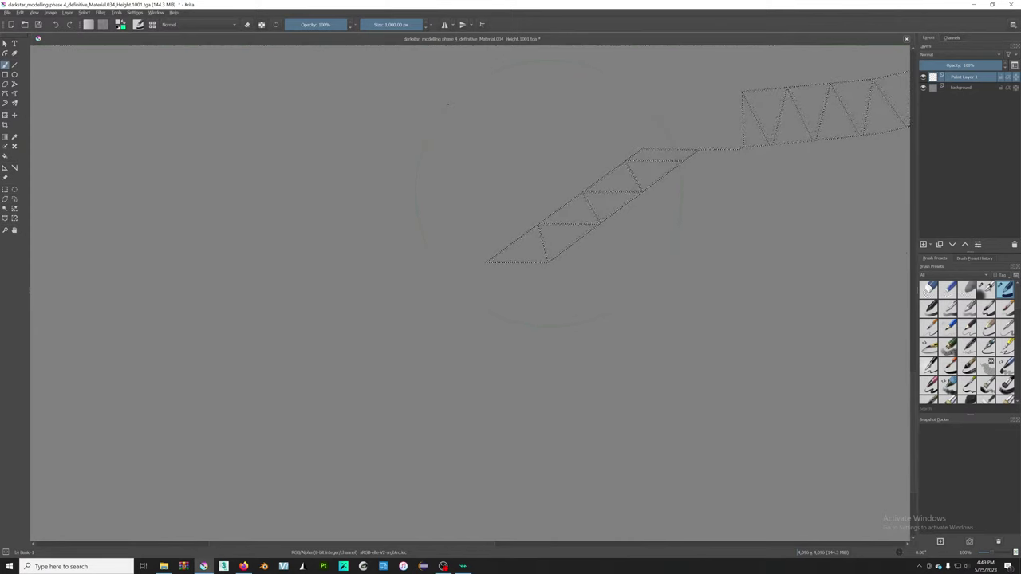
- Frame the V-shaped truss and zoom in on its upper arm
scroll(549, 194, "down", 2)
scroll(719, 264, "down", 2)
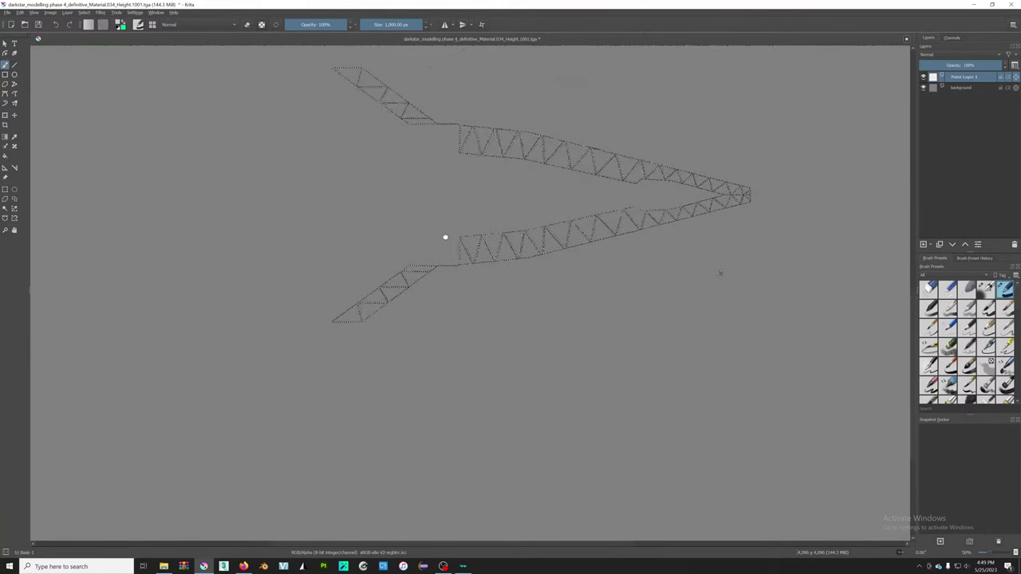
middle_click_drag(720, 274, 710, 282)
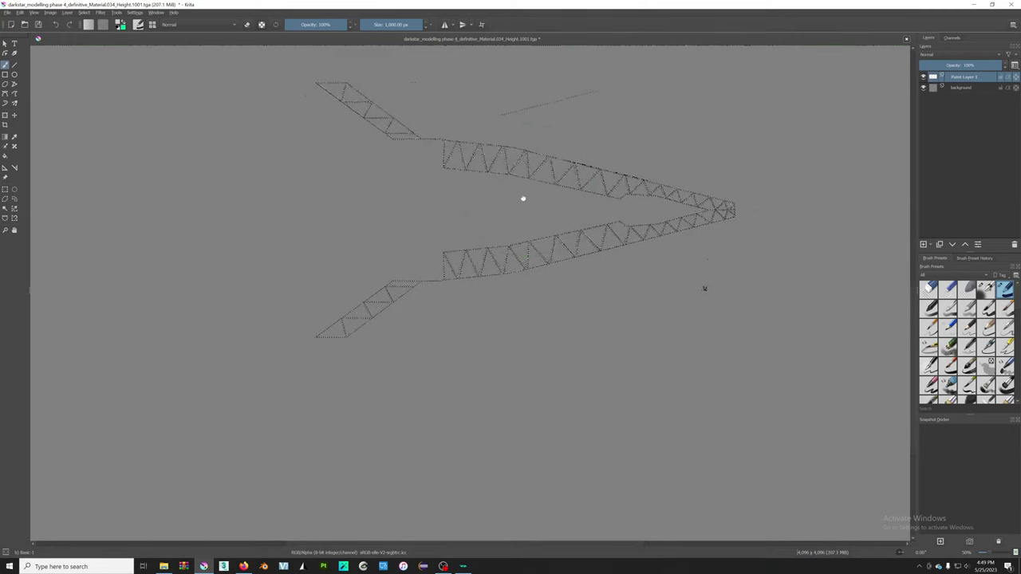
middle_click_drag(709, 282, 672, 329)
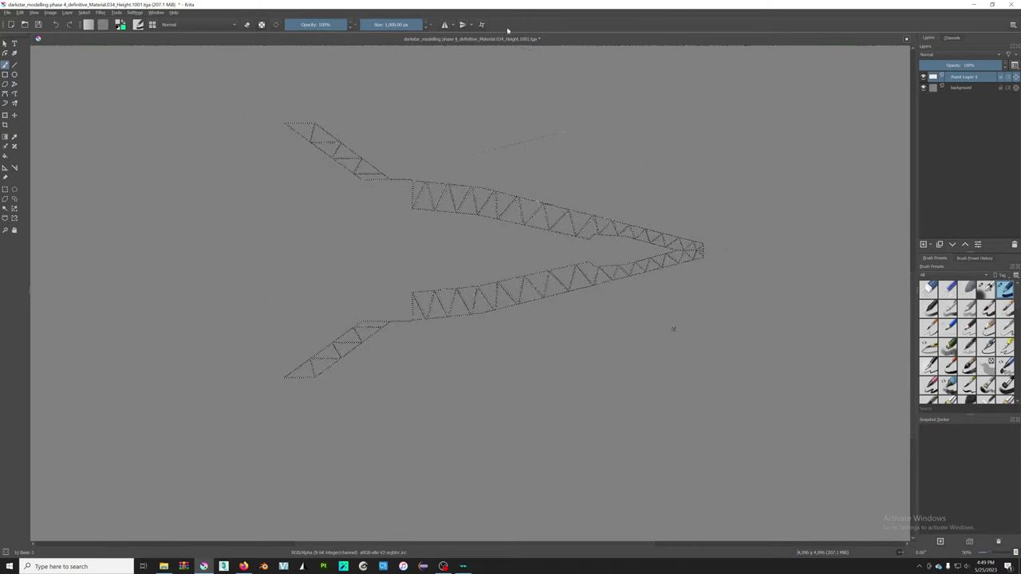
key("plus")
key("plus")
key("plus")
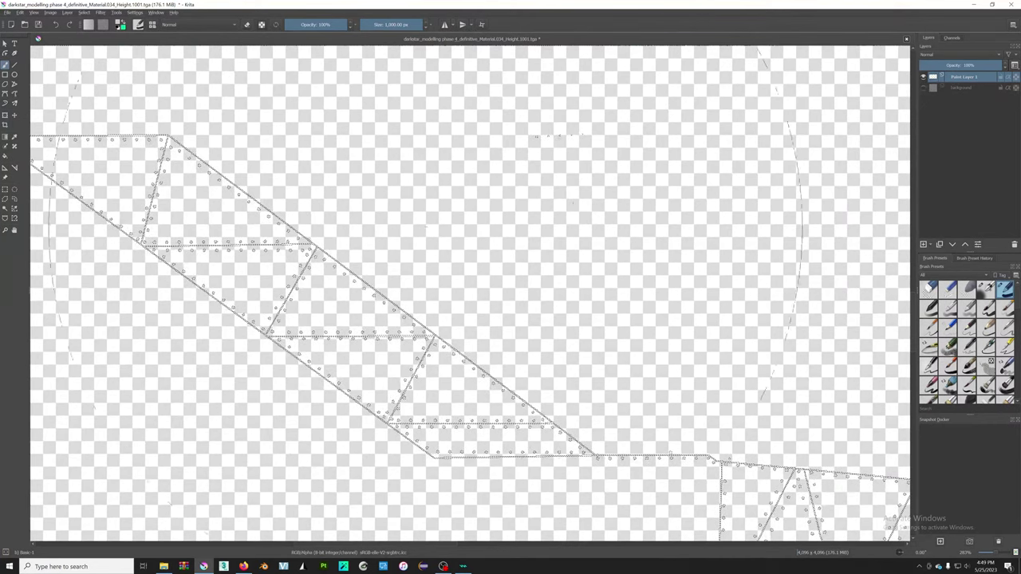
- Clear the truss selection, show the whole texture page, and return to the brush
left_click(5, 189)
key("ctrl+shift+a")
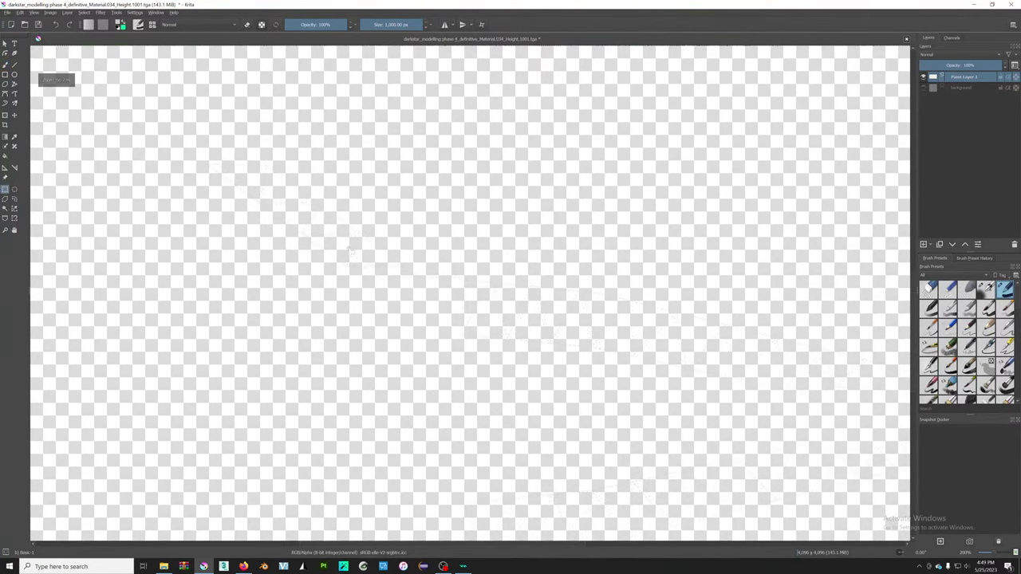
key("ctrl+z")
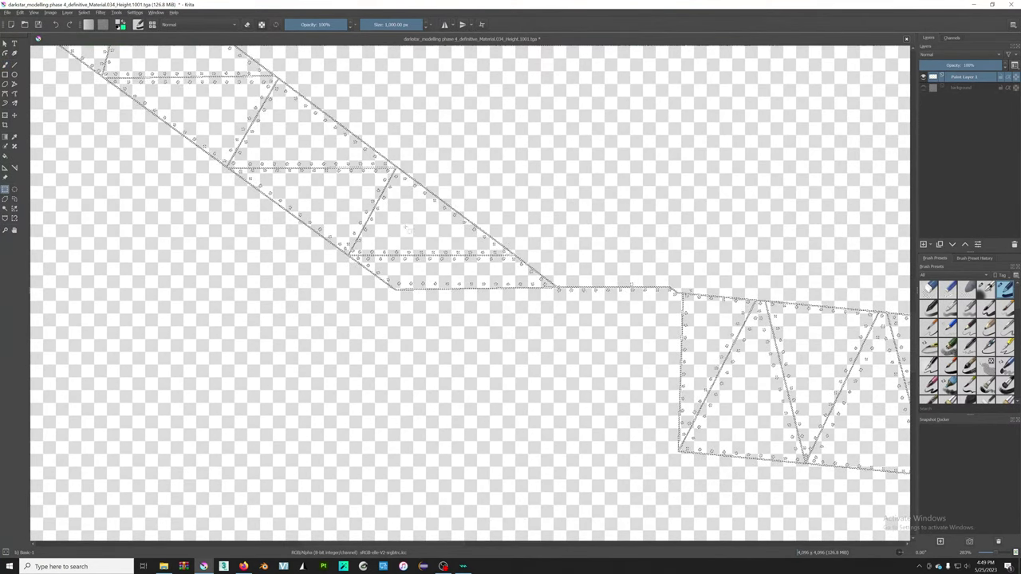
key("2")
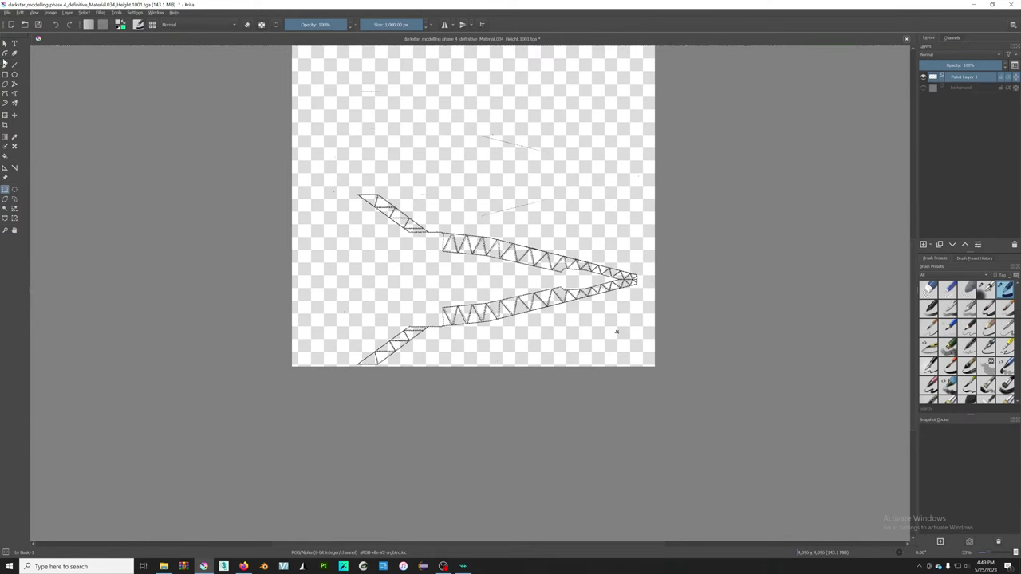
key("b")
- Zoom around to inspect the rivet dots, then launch Blender from the taskbar
scroll(351, 200, "up", 5, "ctrl")
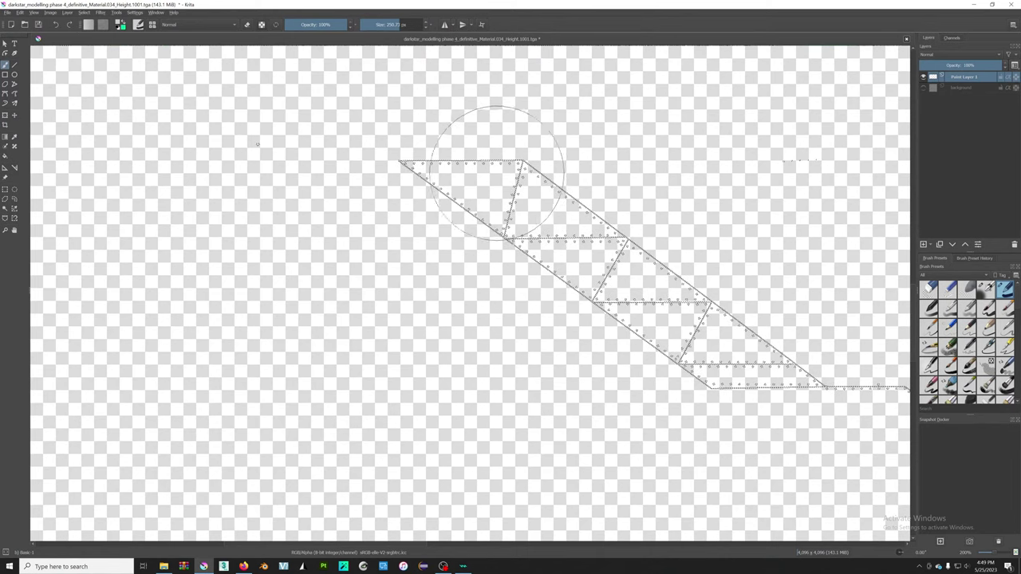
scroll(501, 172, "up", 5, "ctrl")
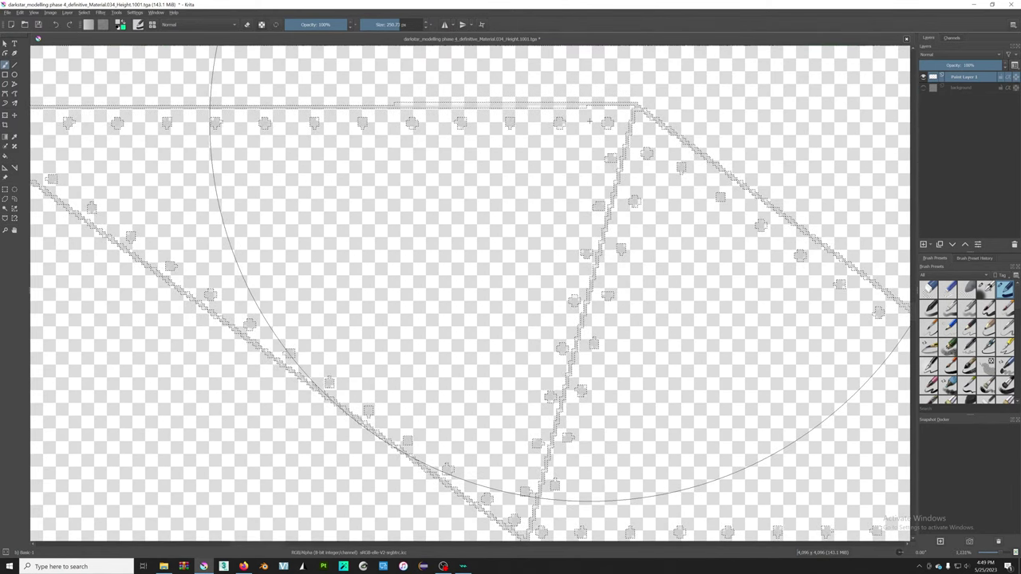
scroll(590, 121, "down", 6, "ctrl")
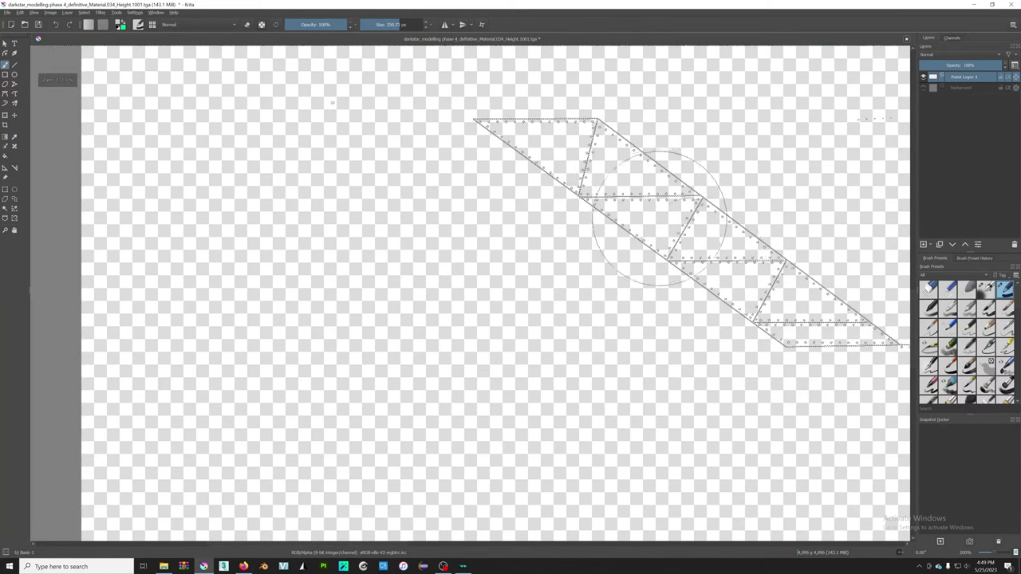
scroll(670, 285, "up", 1, "ctrl")
scroll(670, 285, "up", 1, "ctrl")
scroll(670, 285, "down", 1, "ctrl")
scroll(670, 285, "down", 1, "ctrl")
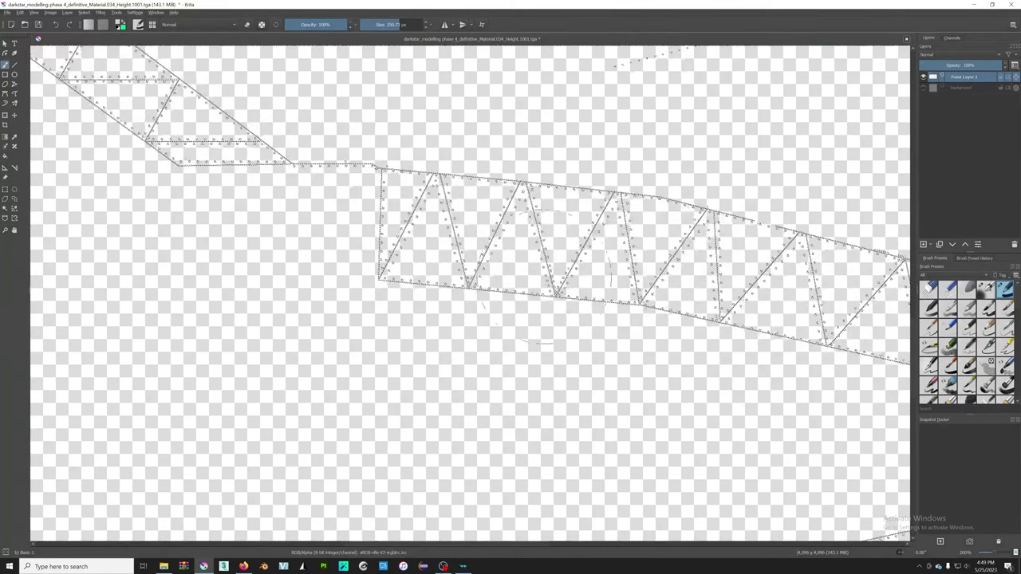
scroll(819, 301, "down", 1, "ctrl")
scroll(819, 302, "down", 1, "ctrl")
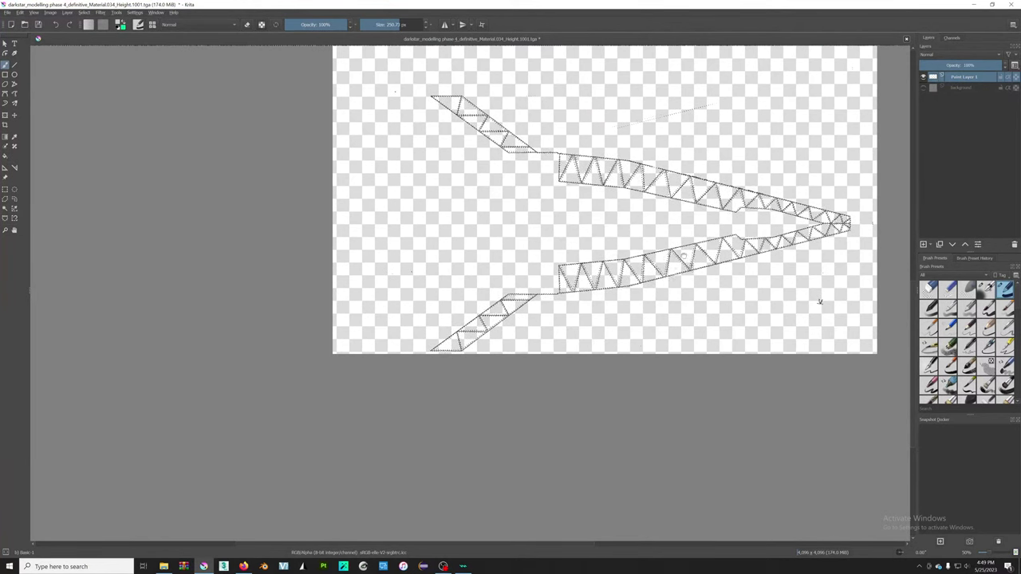
middle_click_drag(819, 302, 637, 333)
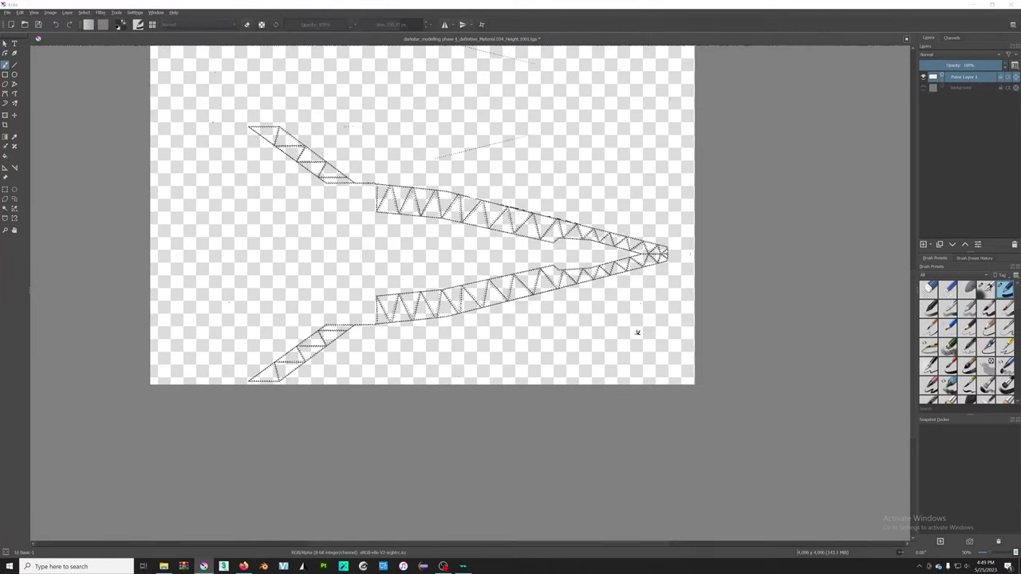
scroll(474, 329, "up", 3, "ctrl")
left_click(263, 566)
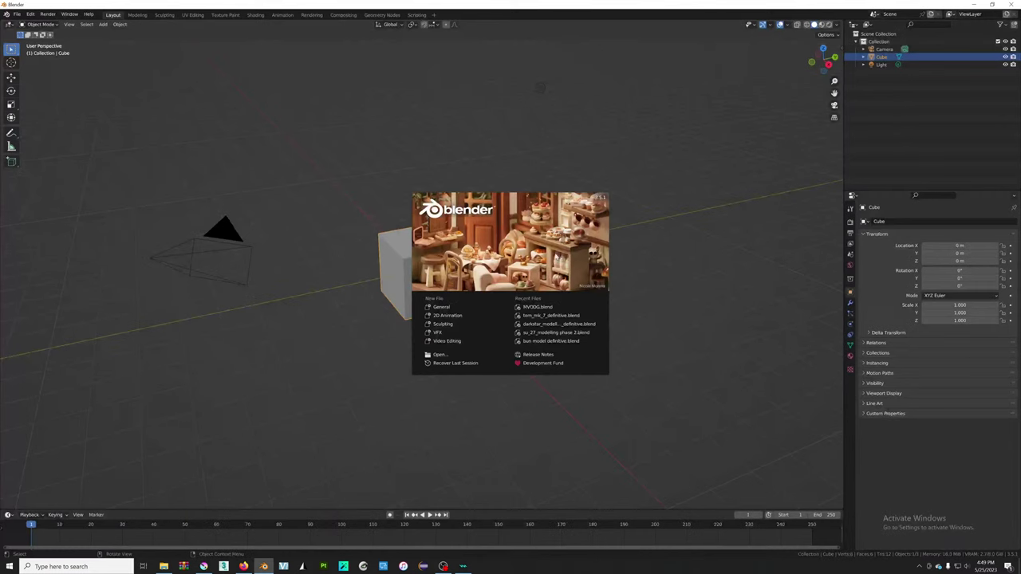
- Dismiss the Blender splash screen, return to Krita, and pan across the truss image
left_click(550, 256)
key("alt+Tab")
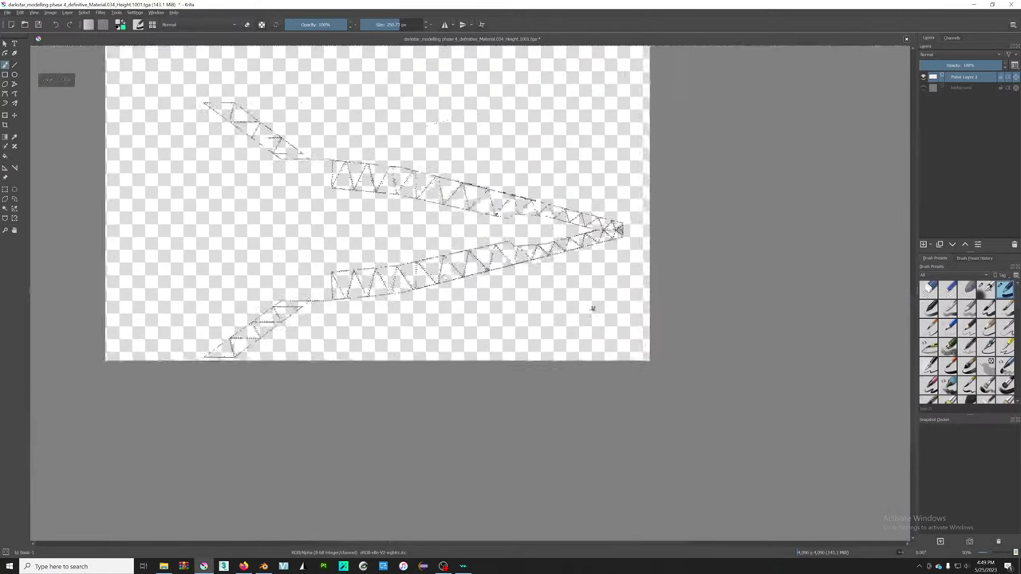
mouse_move(593, 309)
middle_mouse_down()
mouse_move(560, 323)
mouse_move(760, 361)
middle_mouse_up()
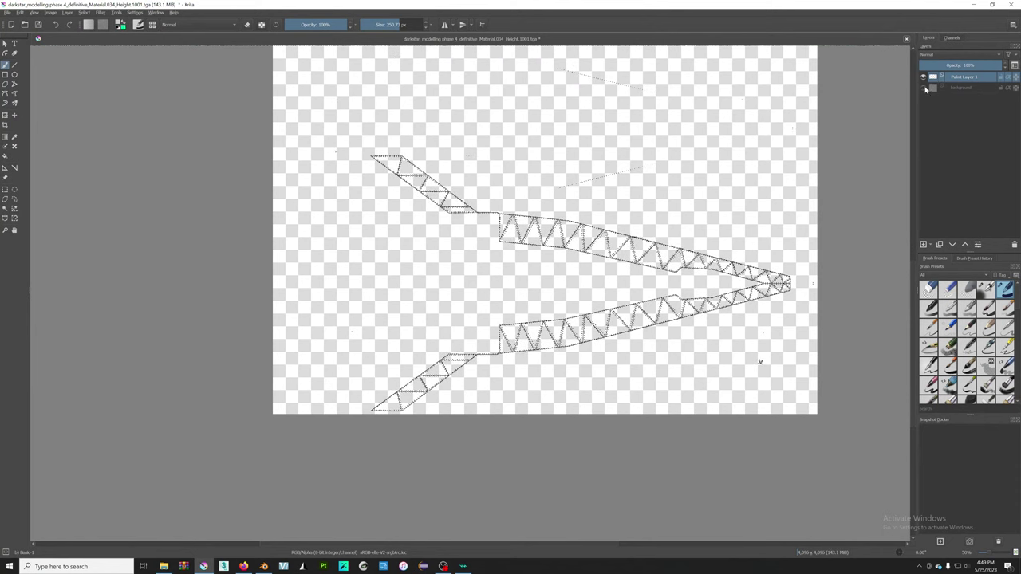
- Deselect the truss and copy Paint Layer 3 from the Layers docker
key("plus")
key("ctrl+r")
left_click(829, 406)
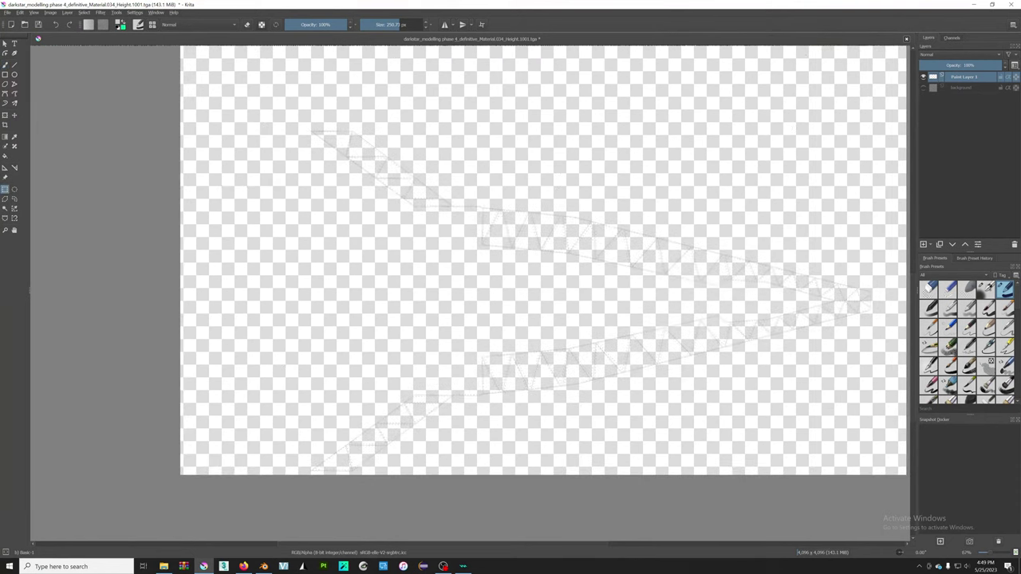
scroll(728, 214, "down", 1)
scroll(729, 214, "down", 2)
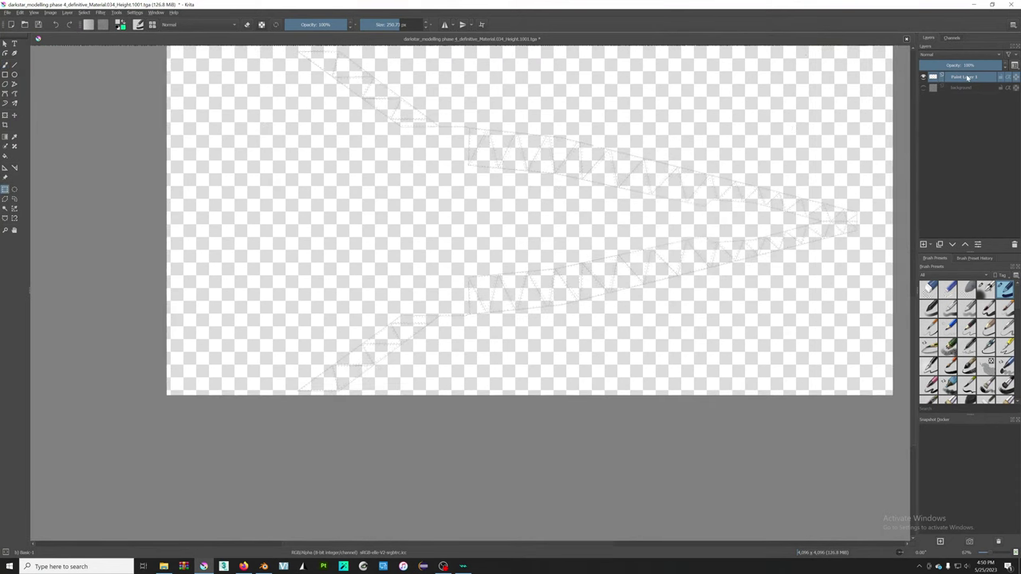
right_click(968, 77)
left_click(927, 118)
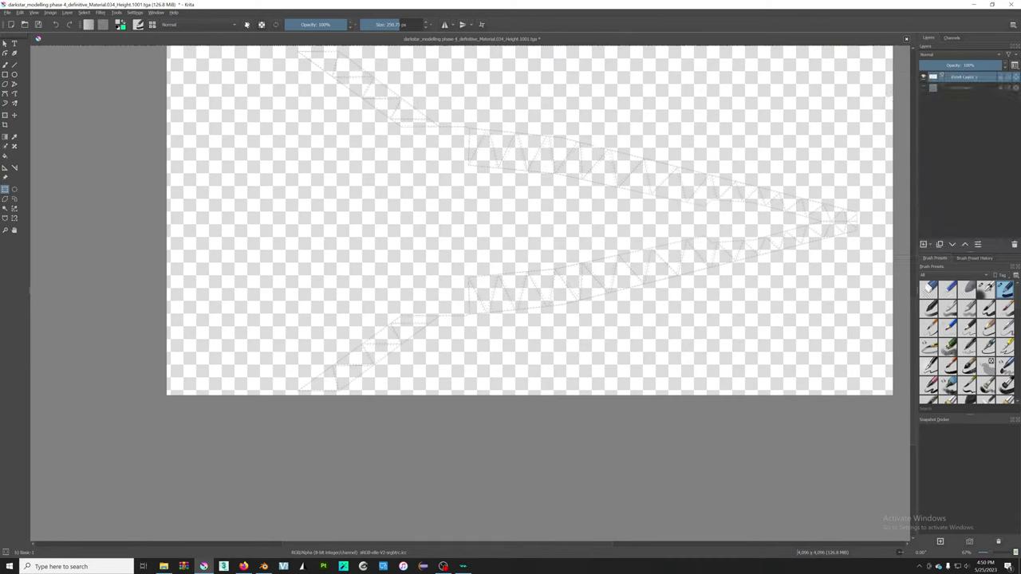
- In the Open dialog, select all fifteen Material, Material.001 and Material.034 TGA exports
left_click(8, 14)
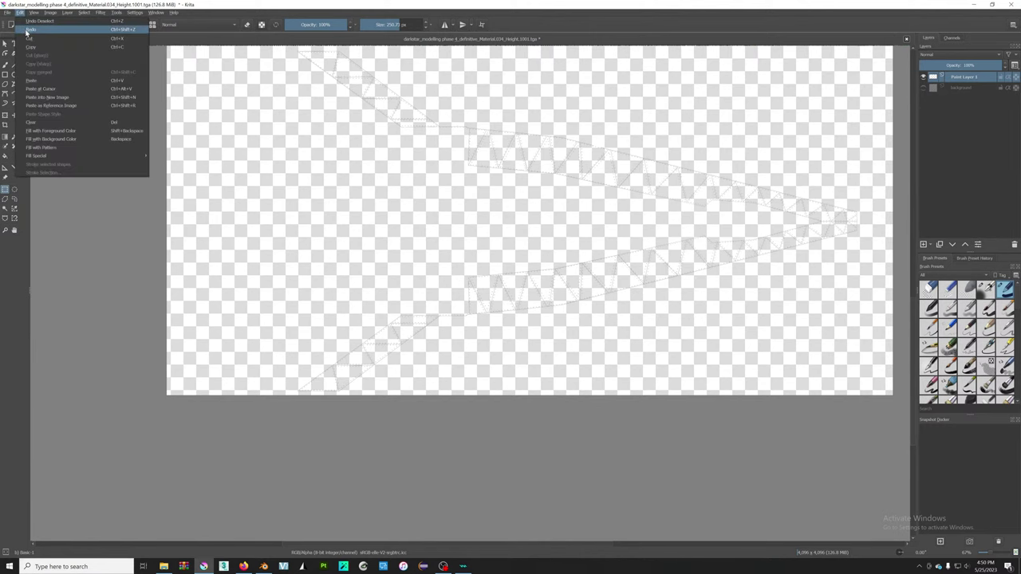
left_click(16, 31)
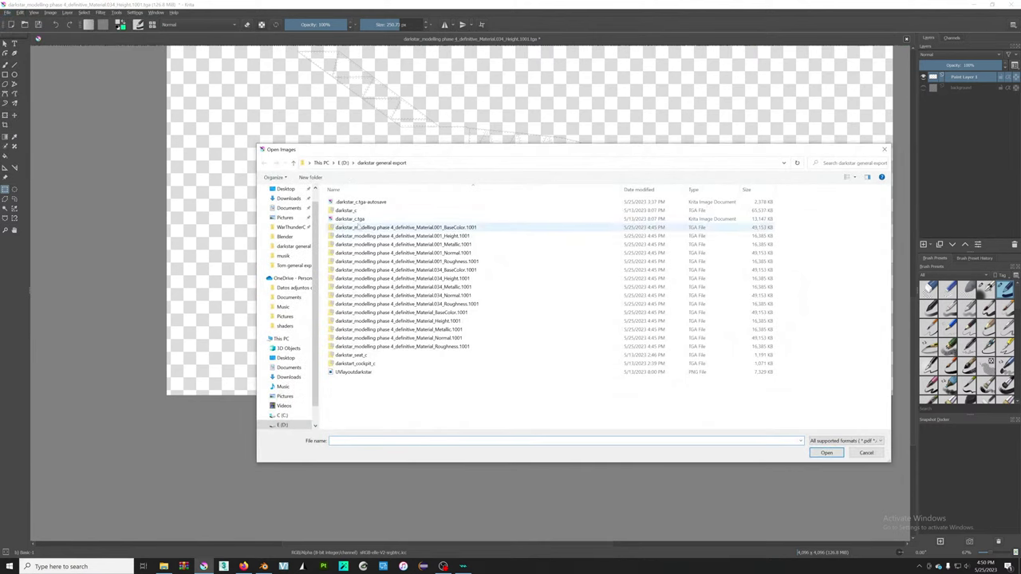
left_click(375, 228)
left_click(375, 236, "ctrl")
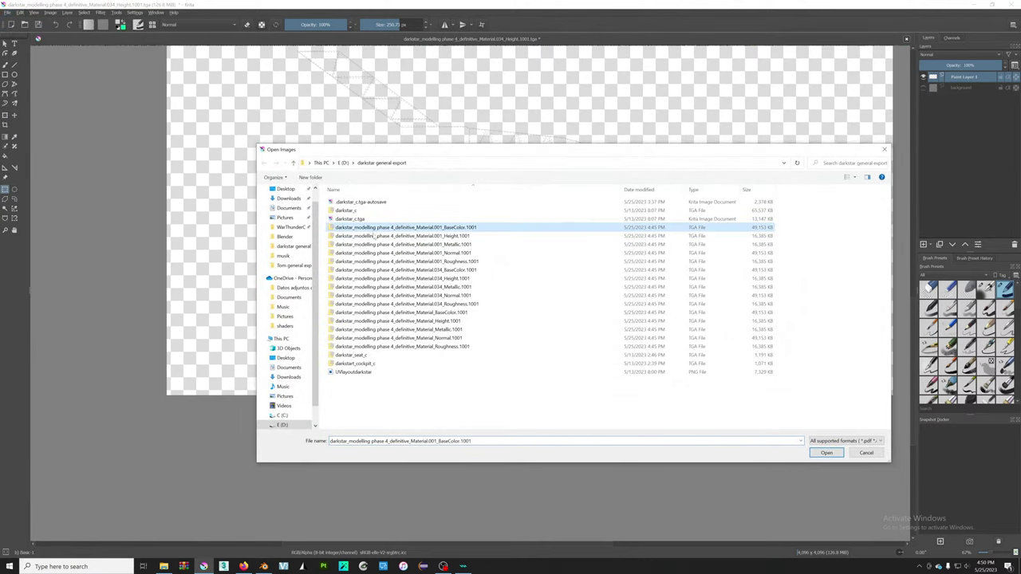
left_click(375, 244, "ctrl")
left_click(377, 253, "ctrl")
left_click(378, 260, "ctrl")
left_click(380, 269, "ctrl")
left_click(382, 279, "ctrl")
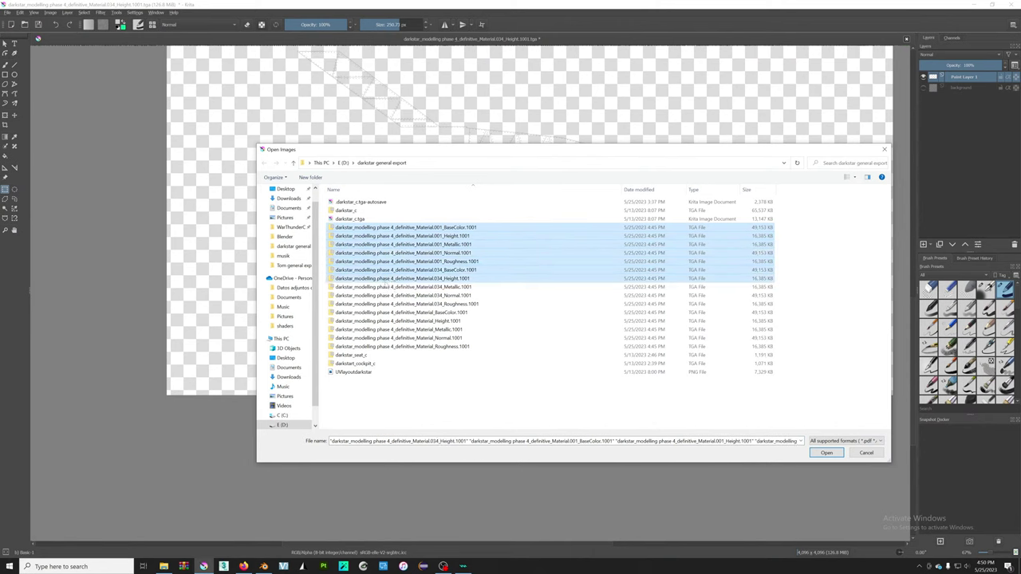
left_click(383, 286, "ctrl")
left_click(388, 296, "ctrl")
left_click(391, 304, "ctrl")
left_click(397, 312, "ctrl")
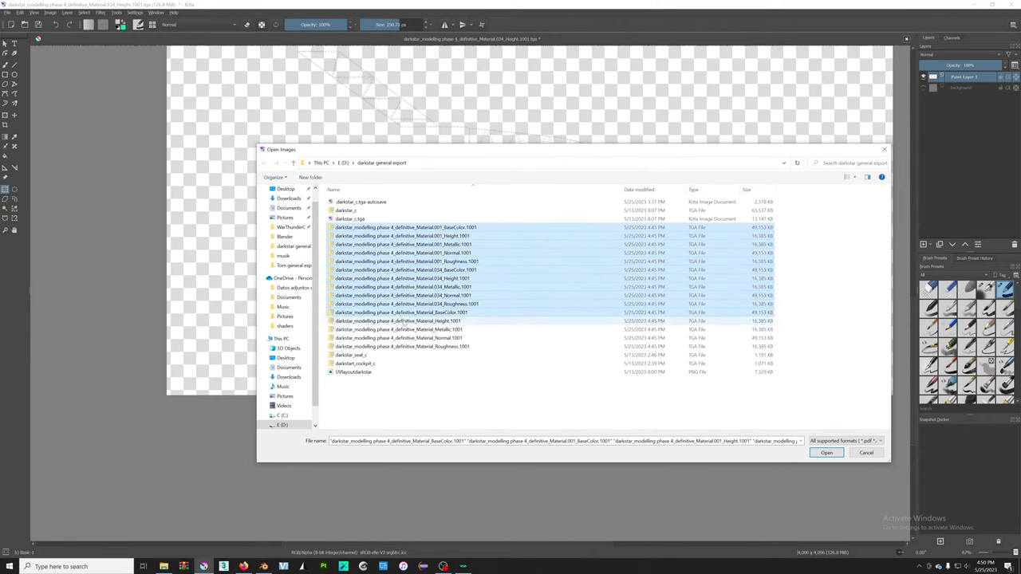
left_click(407, 320, "ctrl")
left_click(422, 329, "ctrl")
left_click(447, 337, "ctrl")
left_click(471, 346, "ctrl")
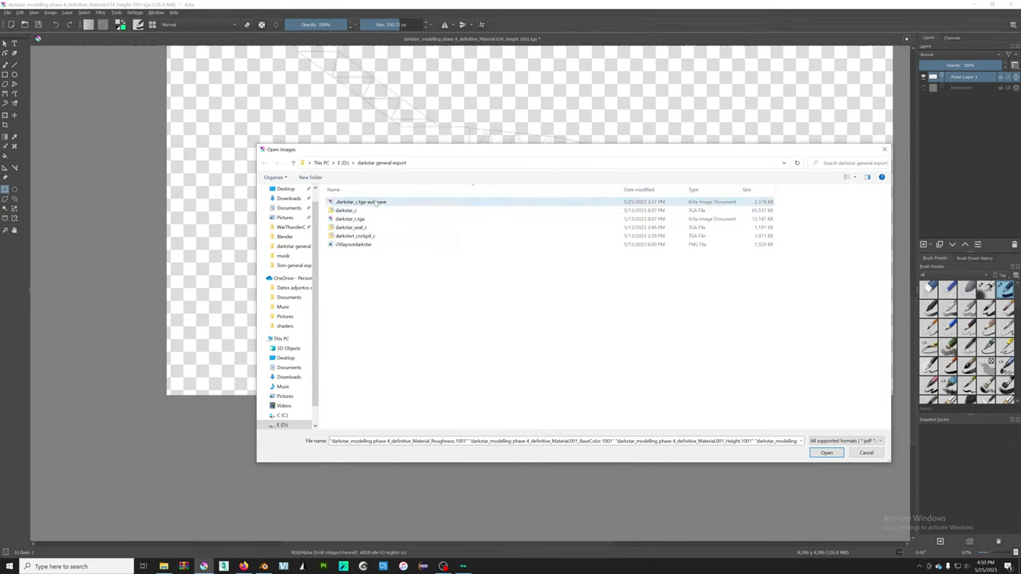
- Delete the darkstar_c.tga autosave, then open the darkstar_c.tga document
left_click(377, 202)
key("Delete")
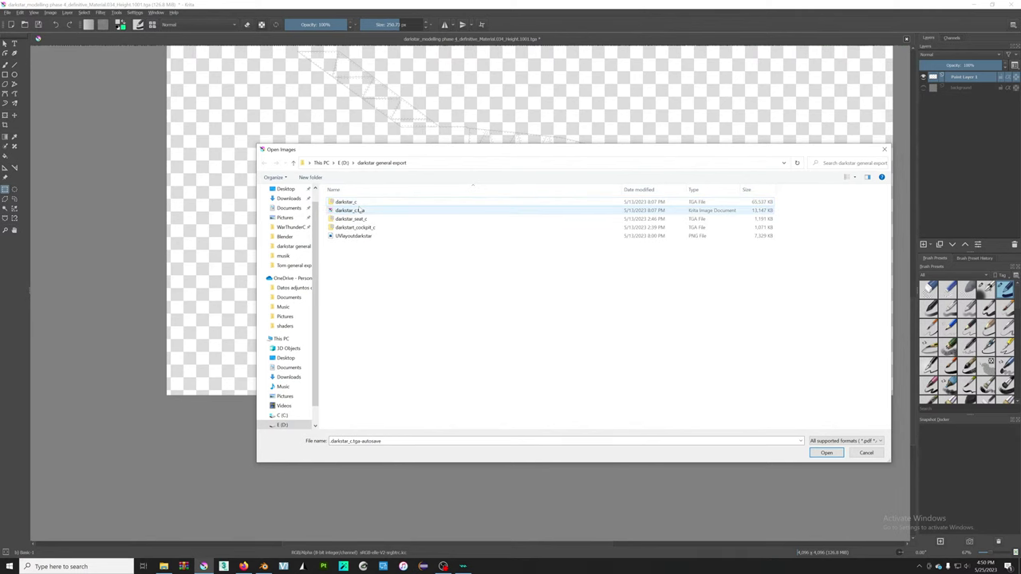
double_click(370, 211)
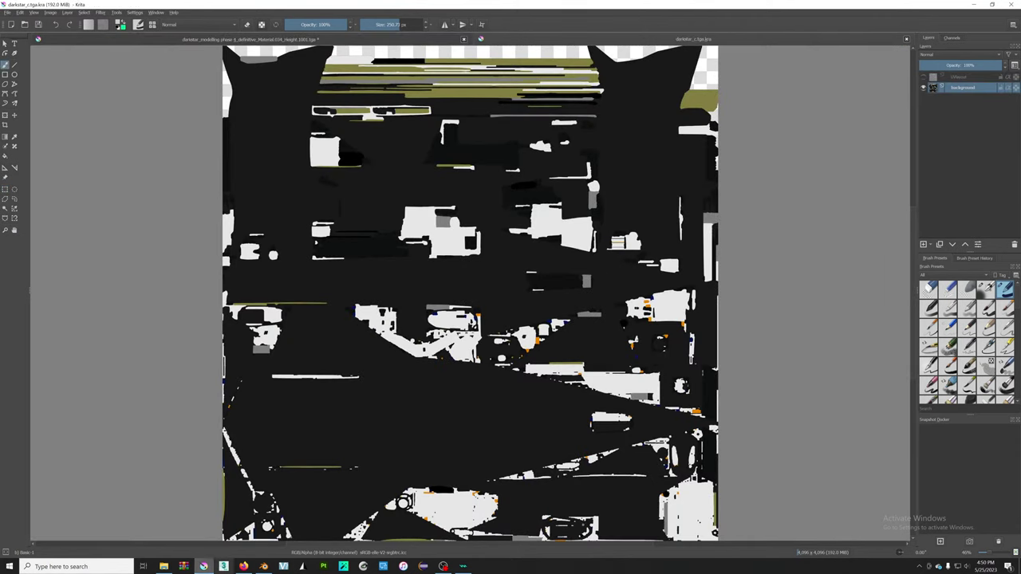
- In Blender, bring up the file browser and filter it for 'dar'
key("alt+Tab")
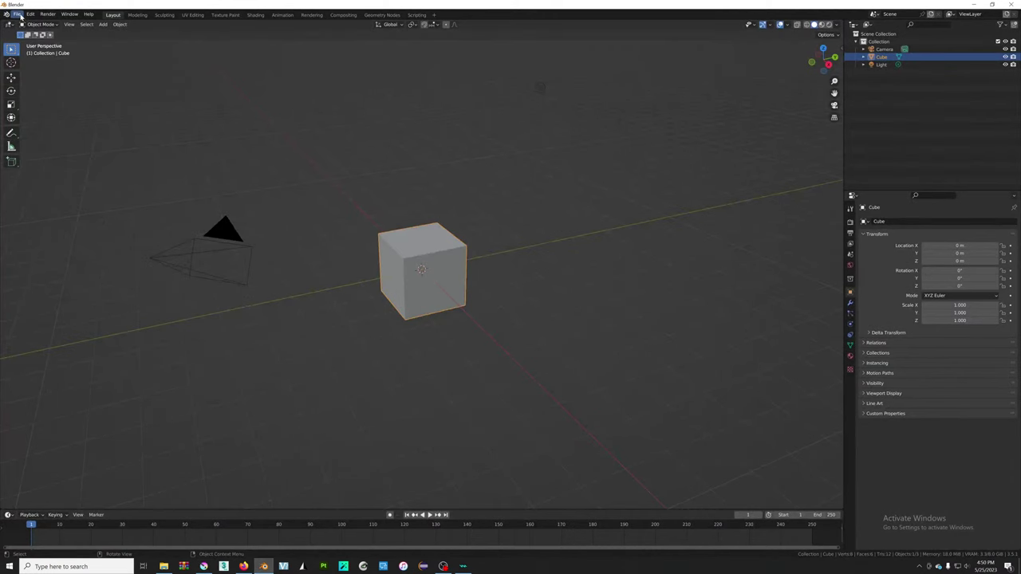
left_click(16, 14)
left_click(32, 35)
scroll(576, 302, "down", 3)
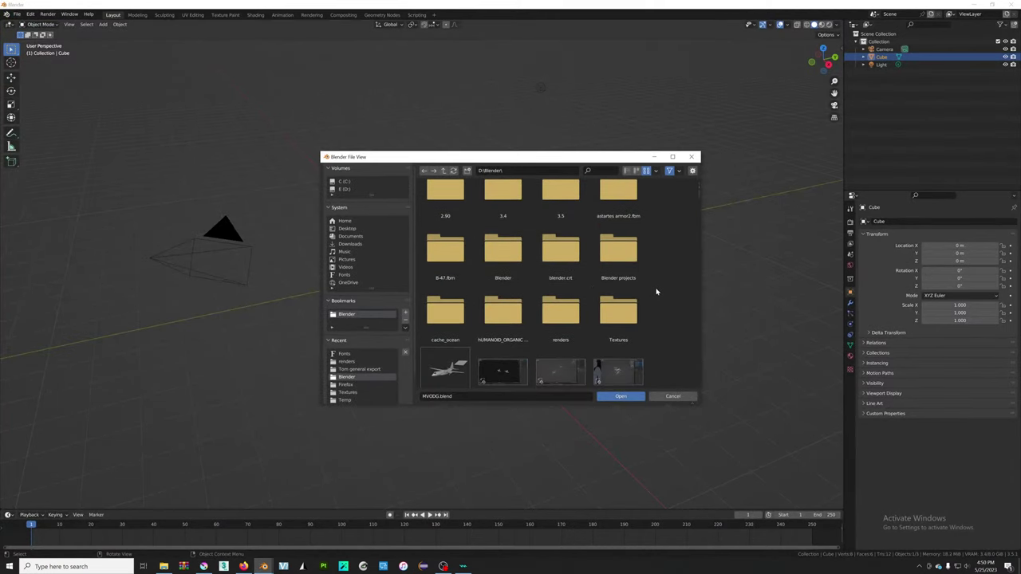
scroll(577, 301, "down", 2)
left_click(597, 170)
type("x")
key("BackSpace")
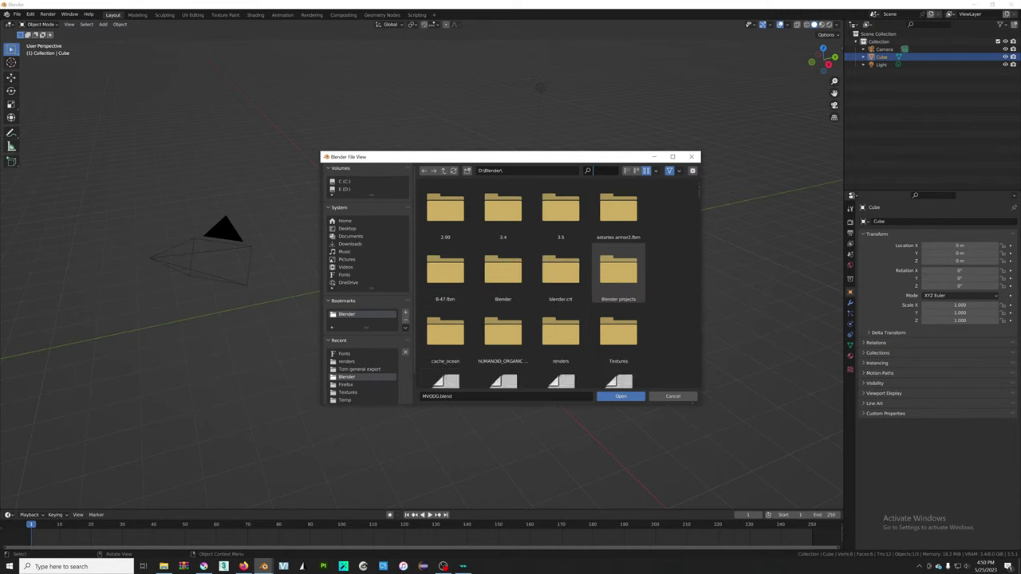
type("dar")
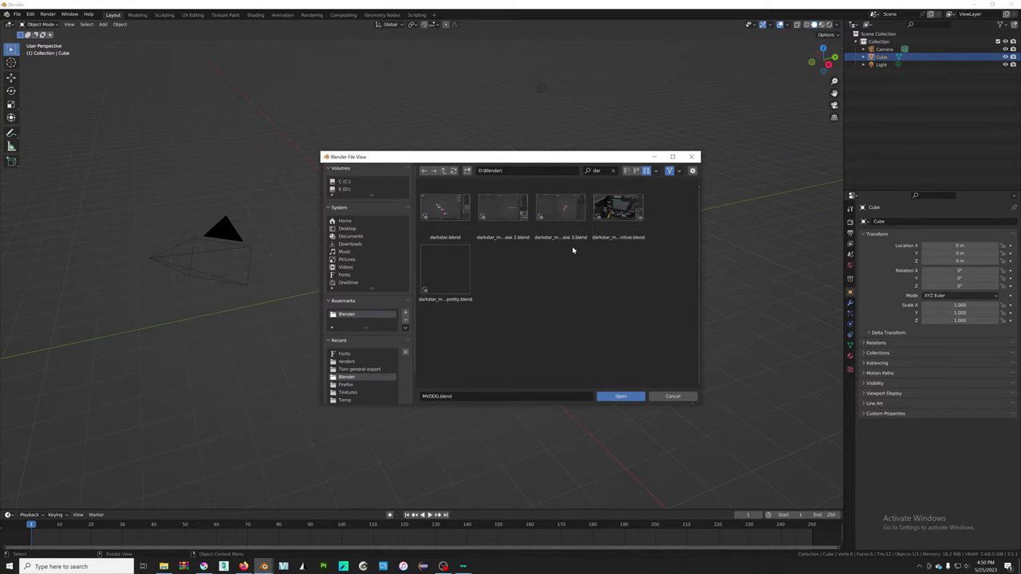
- Switch the browser to list view and open darkstar_modelling phase 4_definitive.blend
right_click(556, 266)
key("Escape")
right_click(556, 284)
mouse_move(519, 373)
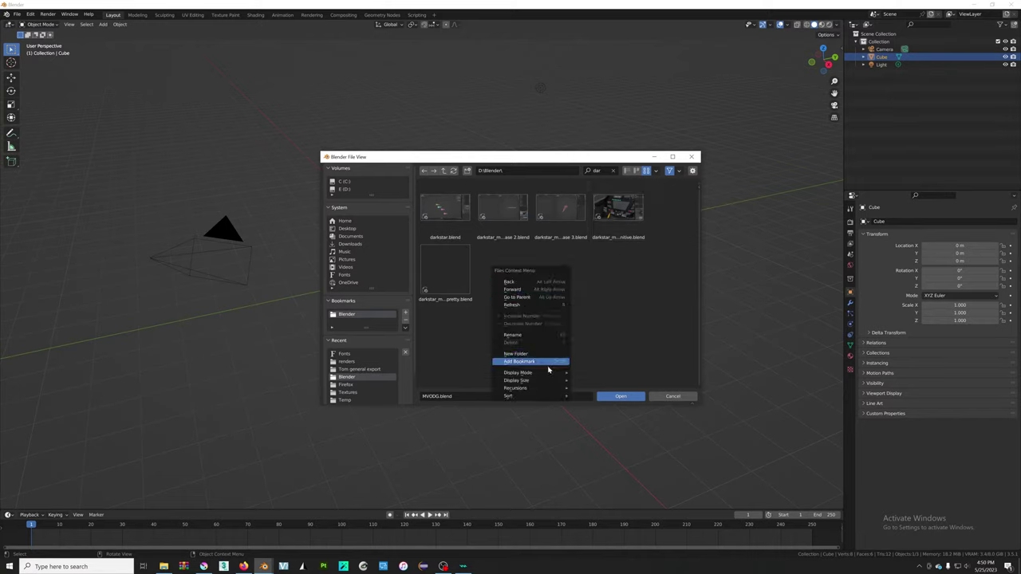
left_click(600, 366)
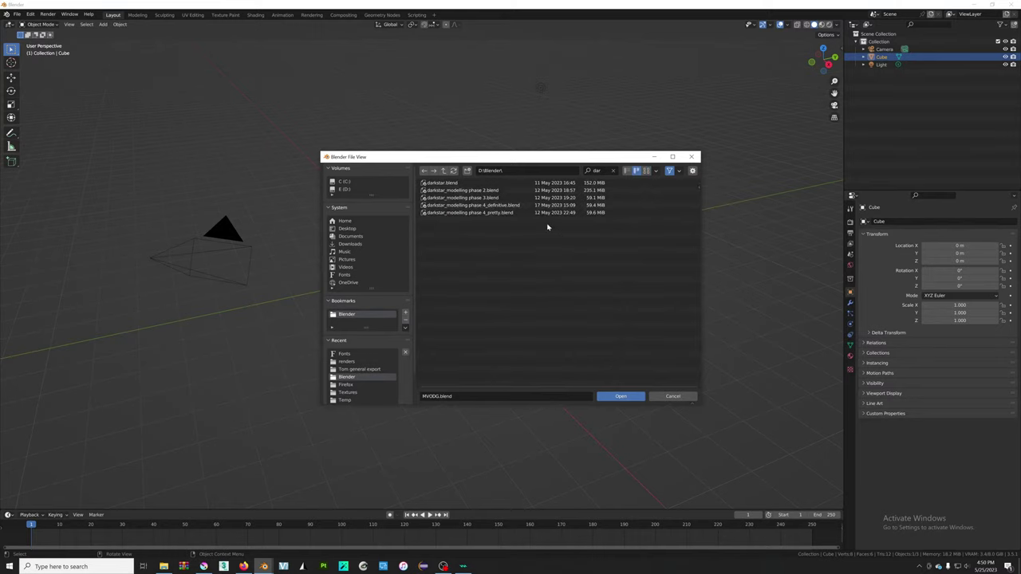
double_click(496, 208)
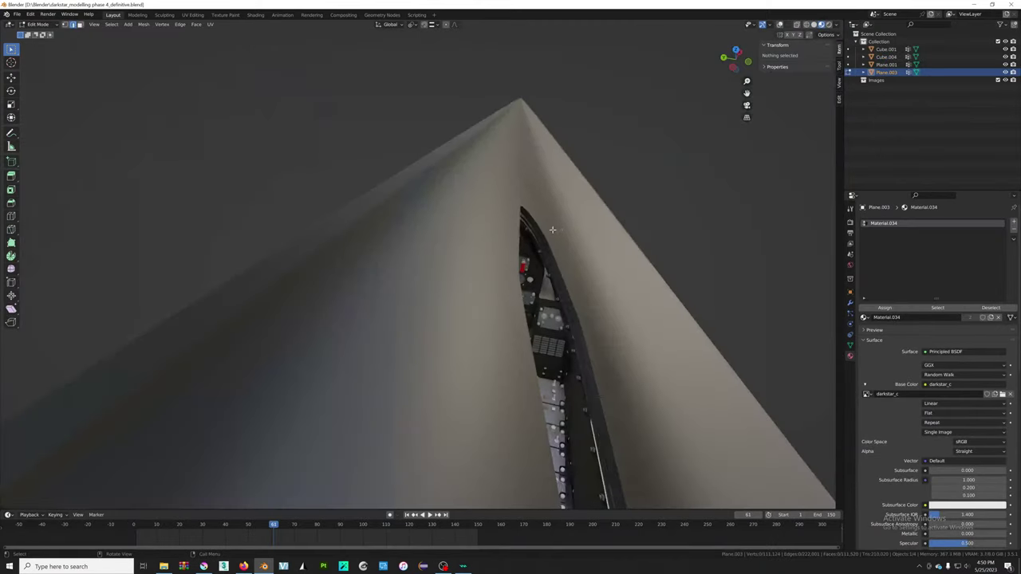
scroll(555, 227, "down", 5)
- Back in Krita, paste the rivet truss layer into darkstar_c as Paint Layer 1
mouse_move(556, 226)
middle_mouse_down()
mouse_move(447, 229)
mouse_move(479, 221)
middle_mouse_up()
key("alt+Tab")
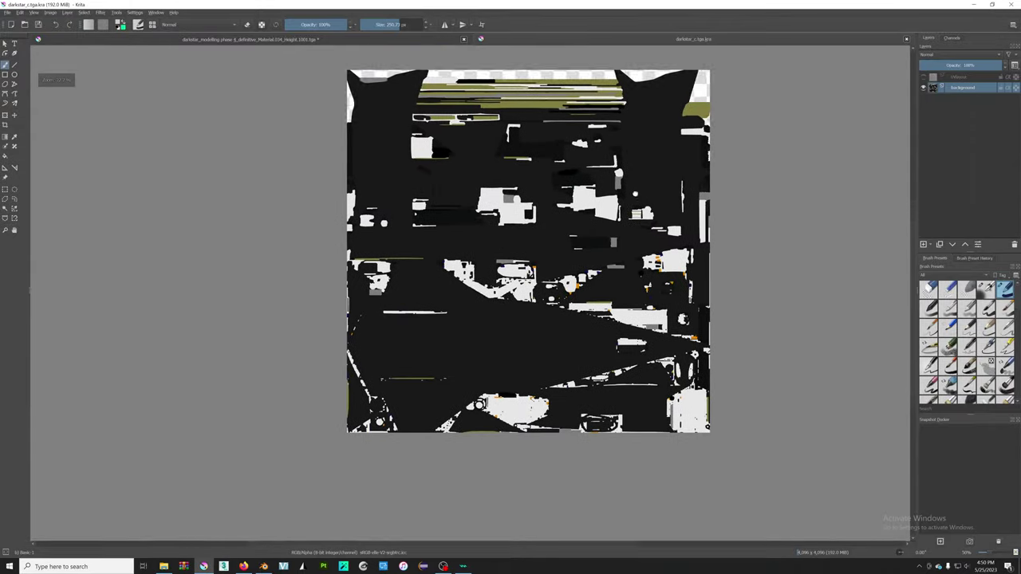
right_click(949, 86)
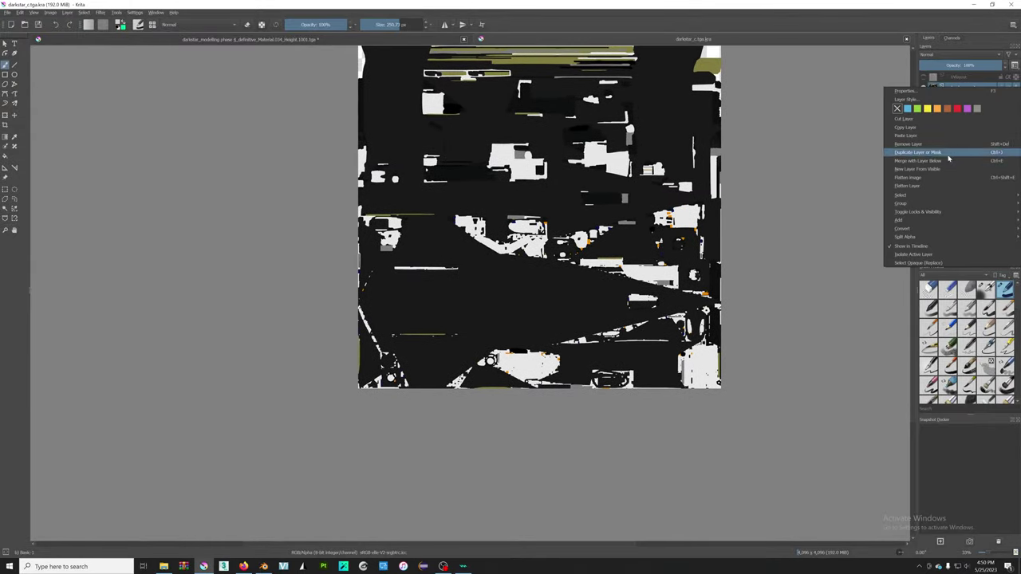
left_click(905, 135)
scroll(634, 252, "up", 3)
middle_click_drag(631, 251, 679, 155)
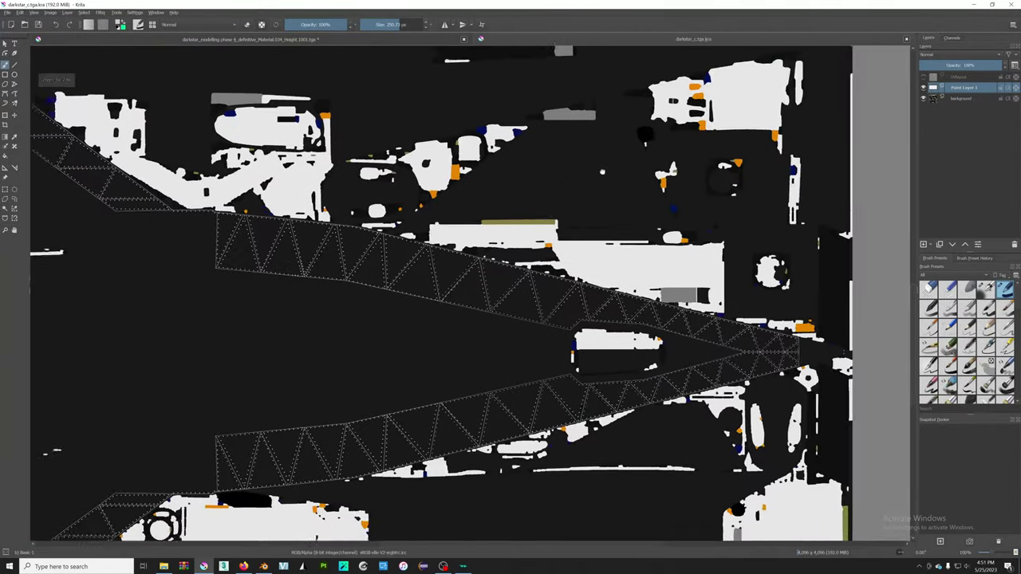
- Paint one more stroke on the truss panel area and save the document
scroll(478, 240, "up", 3)
scroll(469, 228, "down", 5)
scroll(445, 196, "up", 3)
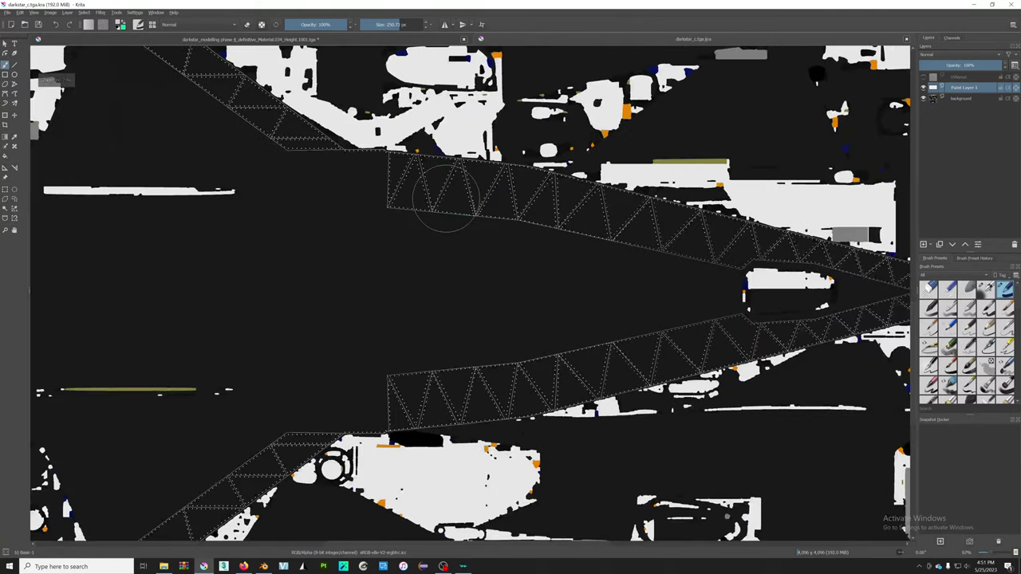
left_click_drag(445, 195, 490, 192)
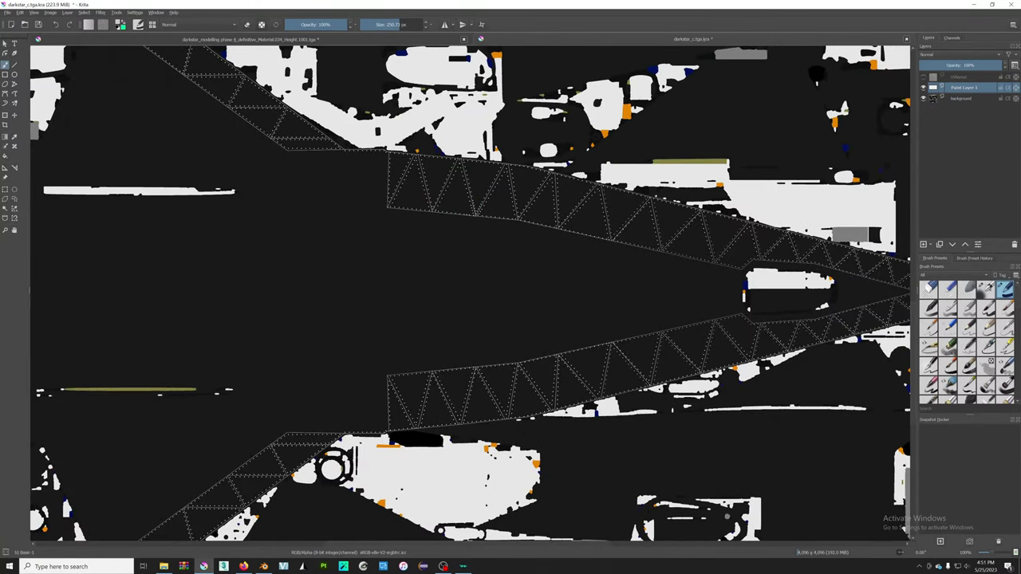
key("ctrl+s")
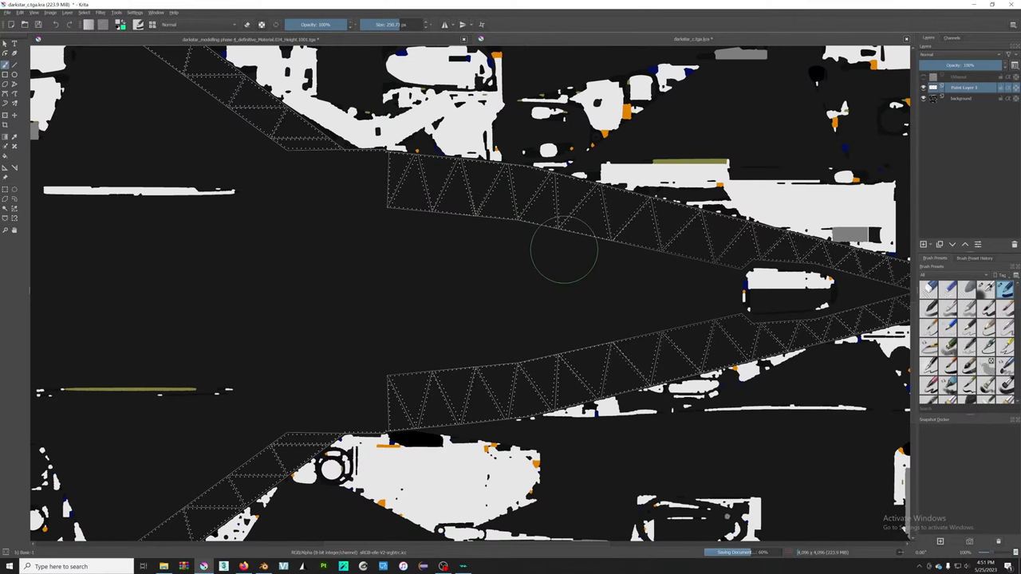
key("alt+Tab")
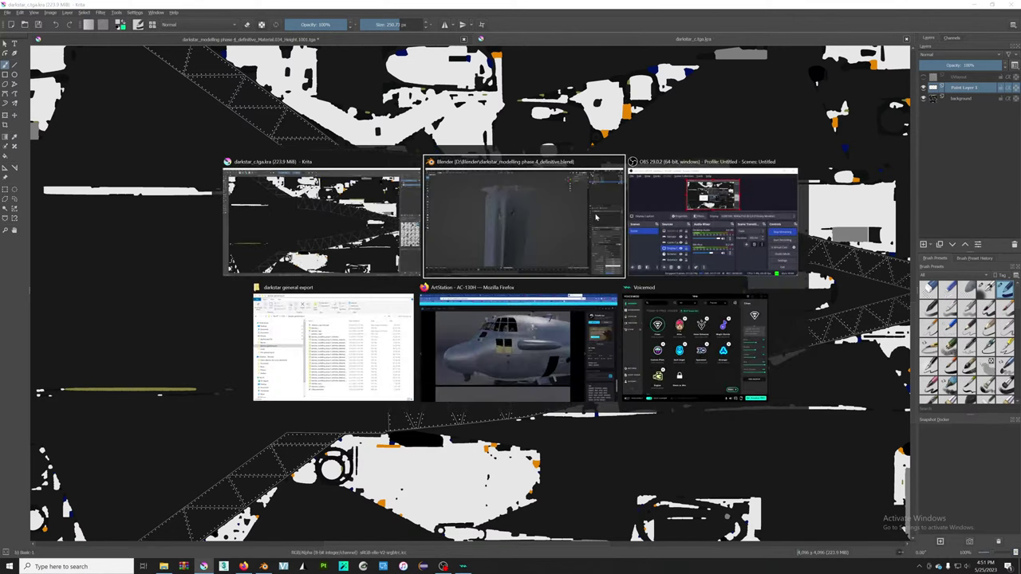
key("alt+Tab")
key("alt+Tab")
key("alt+Tab")
key("alt+Tab")
key("alt+Tab")
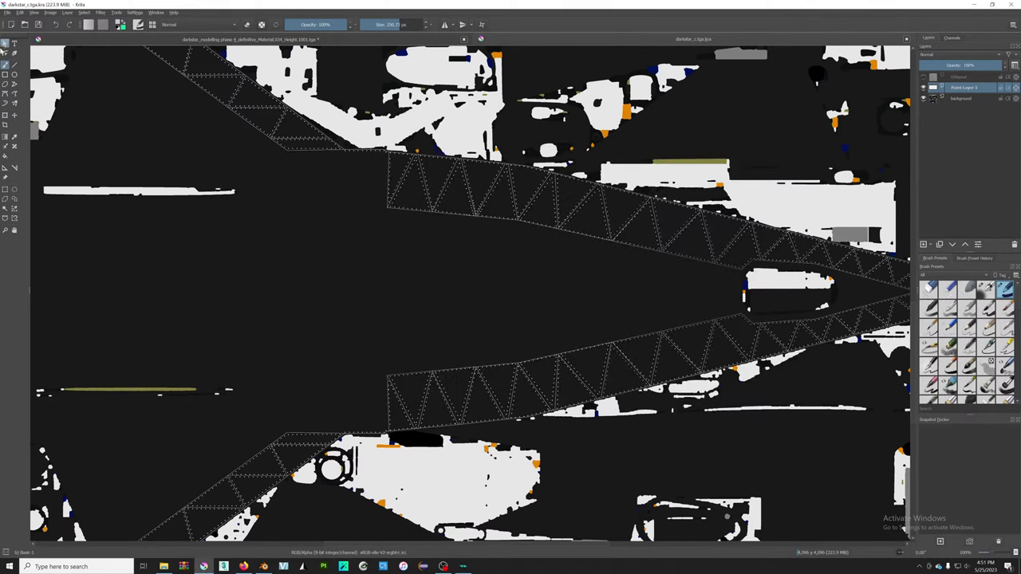
- Export the texture over darkstar_c.tga as All supported formats, accepting the overwrite and TGA warning
left_click(8, 12)
left_click(22, 56)
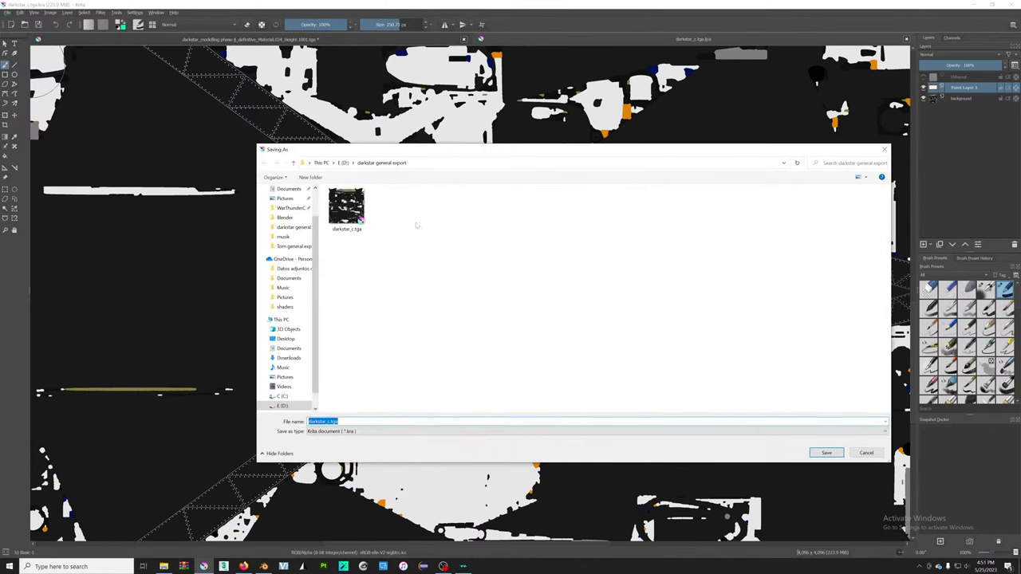
left_click(526, 281)
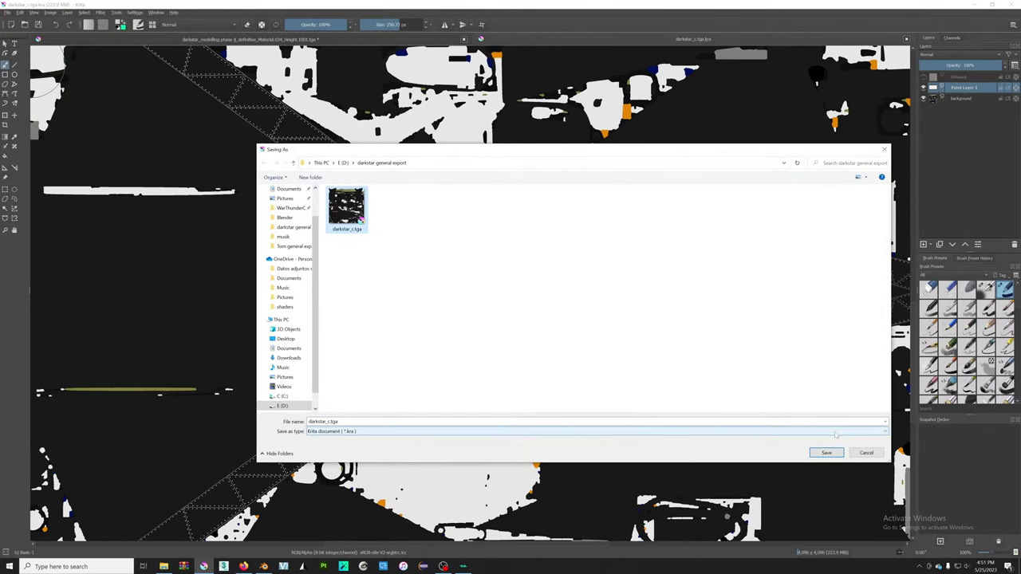
left_click(798, 431)
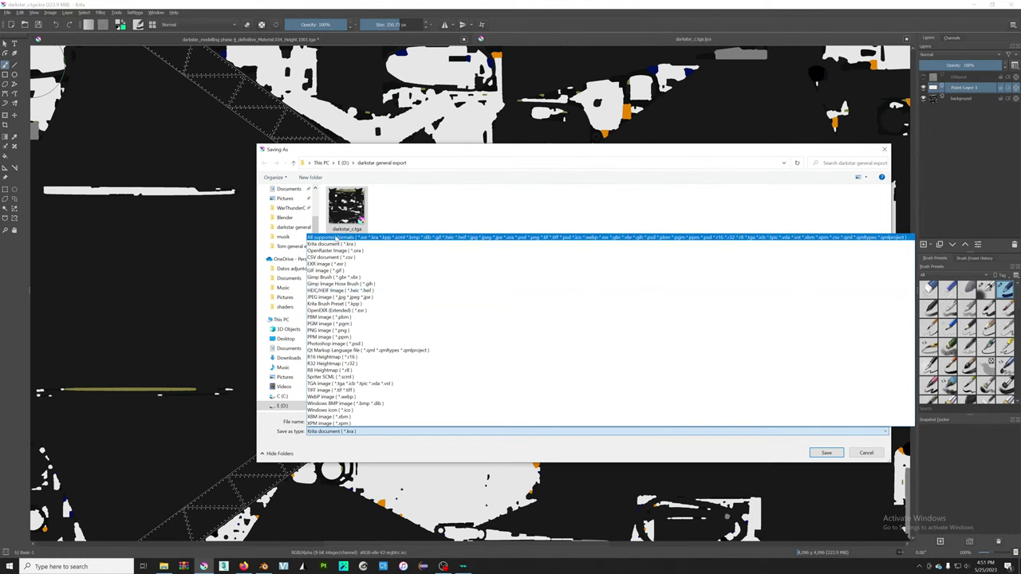
left_click(336, 238)
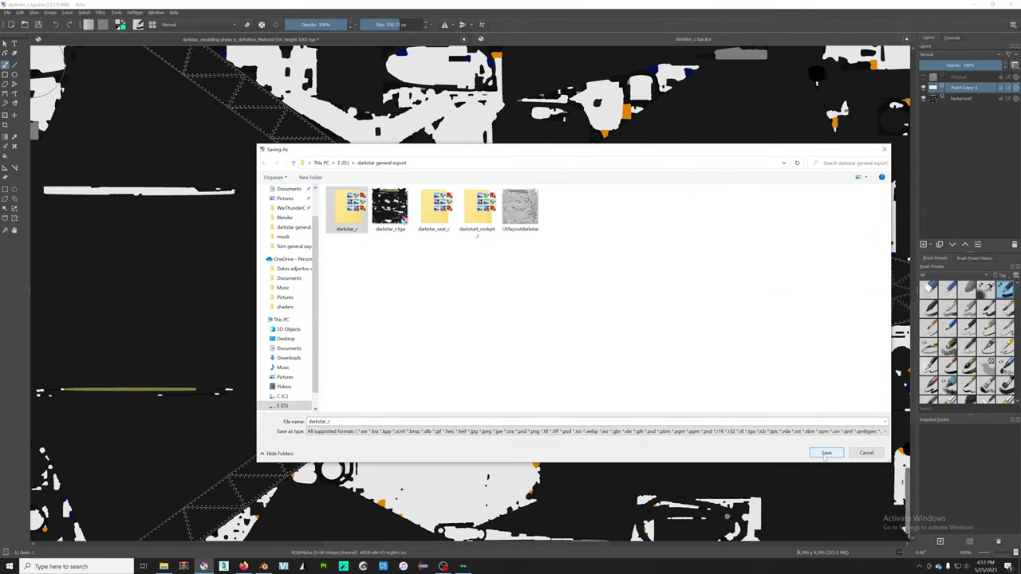
left_click(827, 453)
left_click(522, 287)
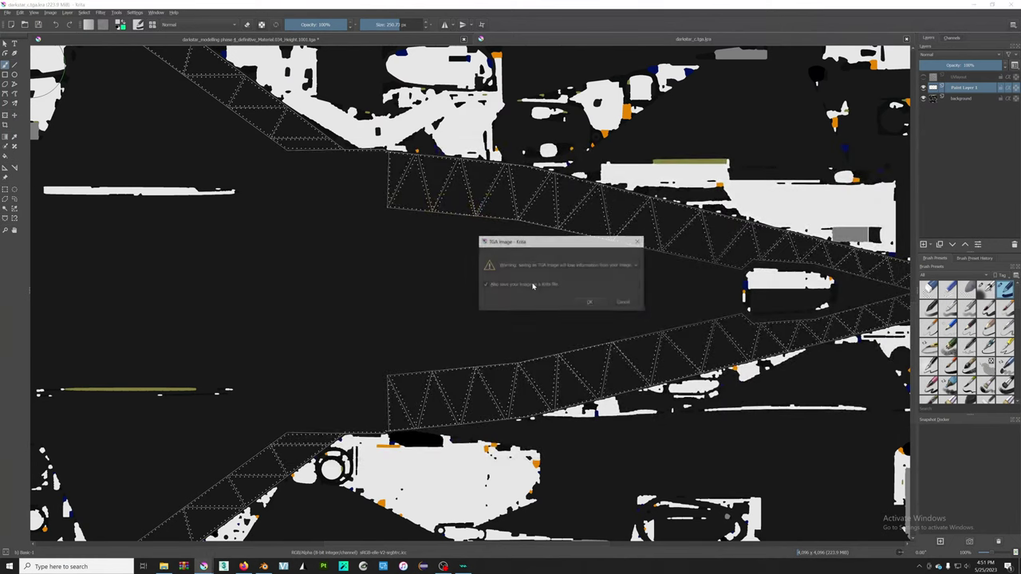
left_click(594, 300)
scroll(597, 302, "down", 3)
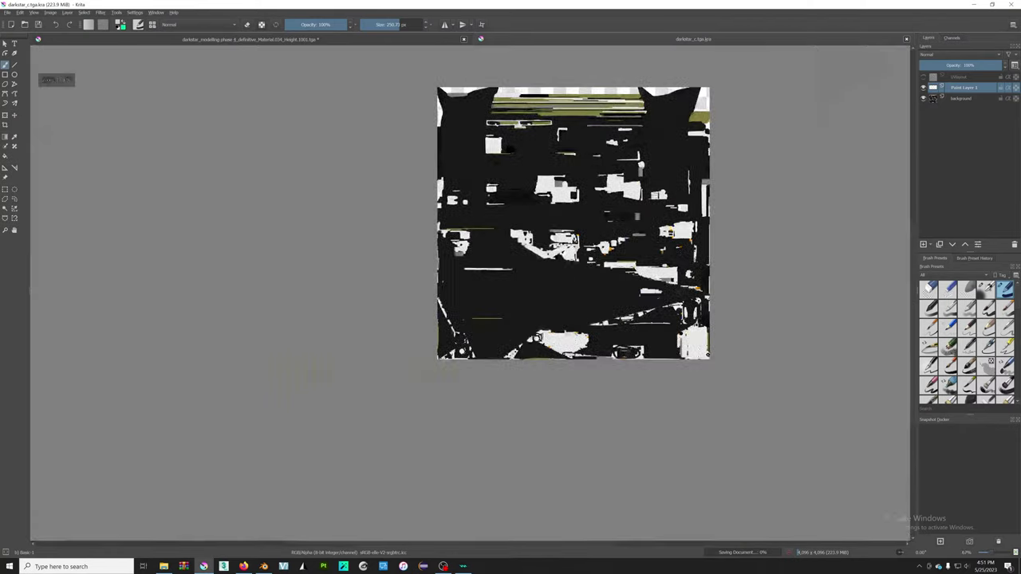
scroll(600, 299, "up", 1)
scroll(602, 297, "up", 1)
key("alt+Tab")
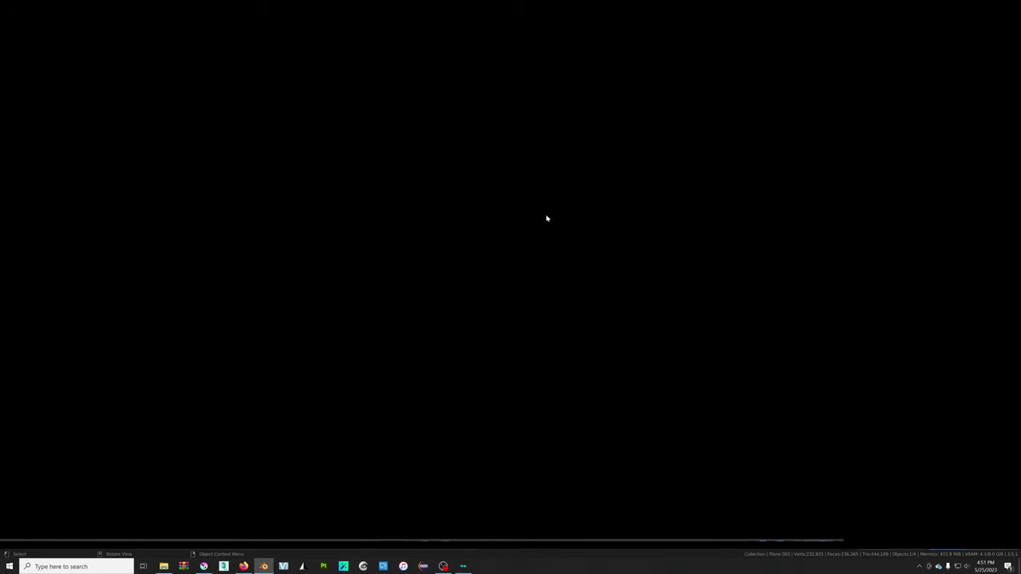
- Save the .blend scene with Ctrl+S and orbit the still-black viewport
key("ctrl+s")
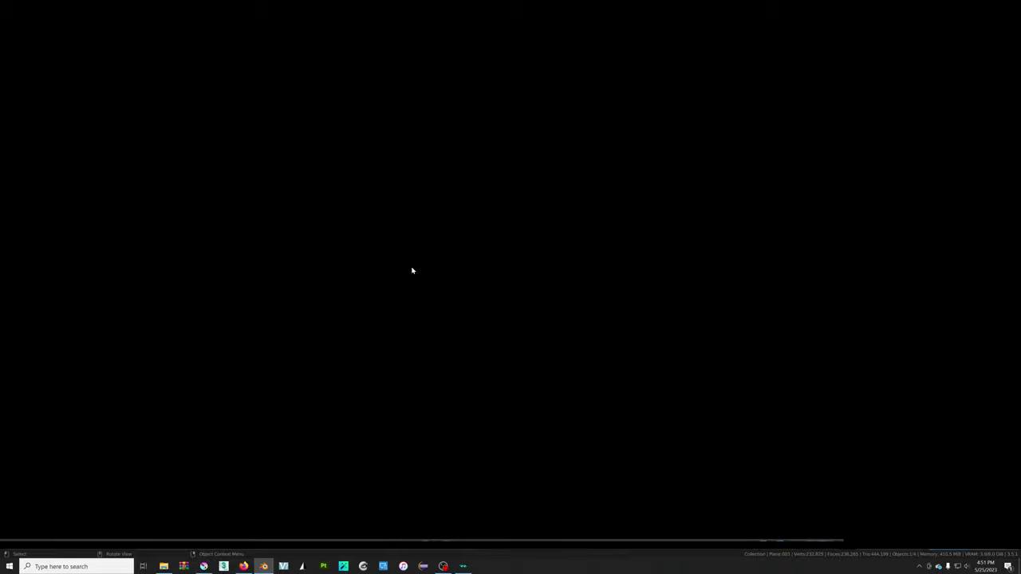
middle_click_drag(412, 271, 544, 232)
middle_click_drag(420, 267, 436, 221)
- Orbit the Blender viewport repeatedly trying to find the aircraft model
middle_click_drag(539, 230, 468, 217)
middle_click_drag(426, 245, 511, 254)
mouse_move(599, 263)
middle_mouse_down()
mouse_move(490, 255)
mouse_move(492, 202)
middle_mouse_up()
mouse_move(623, 289)
middle_mouse_down()
mouse_move(572, 253)
mouse_move(500, 245)
mouse_move(423, 256)
middle_mouse_up()
middle_click_drag(495, 239, 427, 242)
mouse_move(543, 289)
middle_mouse_down()
mouse_move(435, 280)
mouse_move(437, 302)
middle_mouse_up()
mouse_move(631, 280)
middle_mouse_down()
mouse_move(604, 283)
mouse_move(598, 311)
middle_mouse_up()
middle_click_drag(528, 270, 459, 245)
- In Krita, step the canvas zoom through 33%, 1,131%, 800%, 50% and back to 800%
key("alt+Tab")
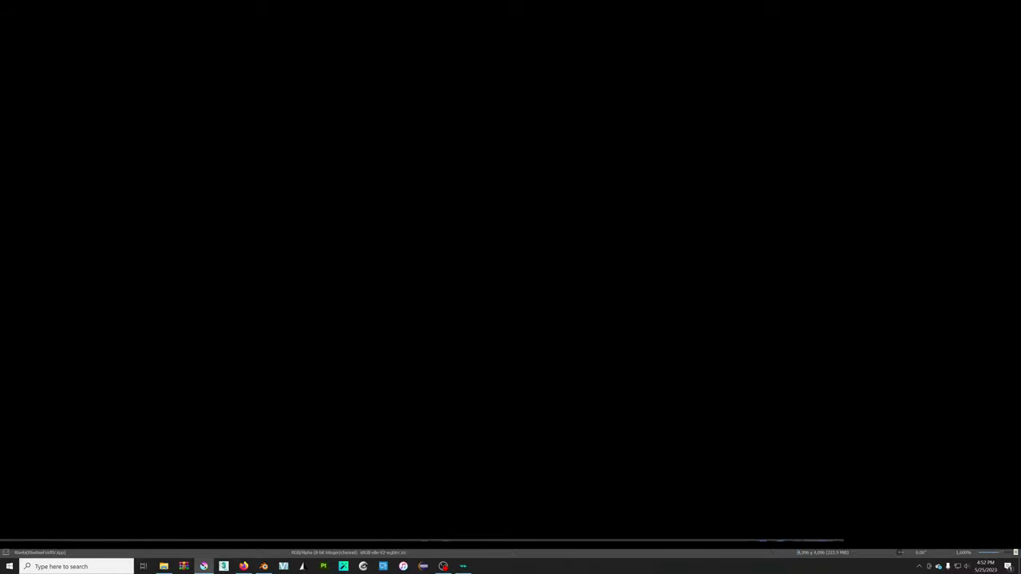
key("2")
key("plus")
key("minus")
key("ctrl+shift+0")
key("minus")
left_click(443, 567)
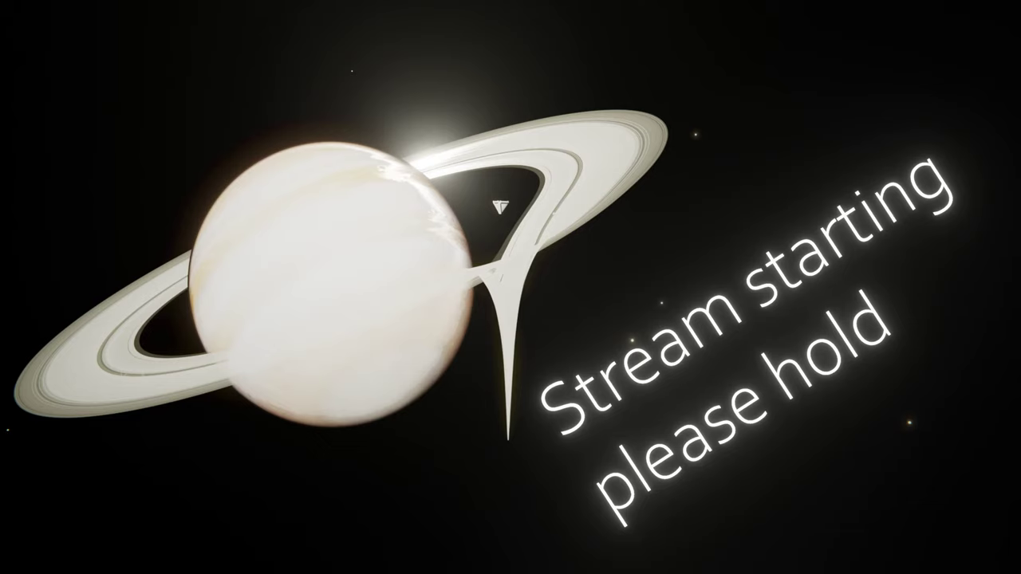
- Hide the stream hold screen, then stamp blue rivets along the diagonal panel line and lower row
left_click(746, 449)
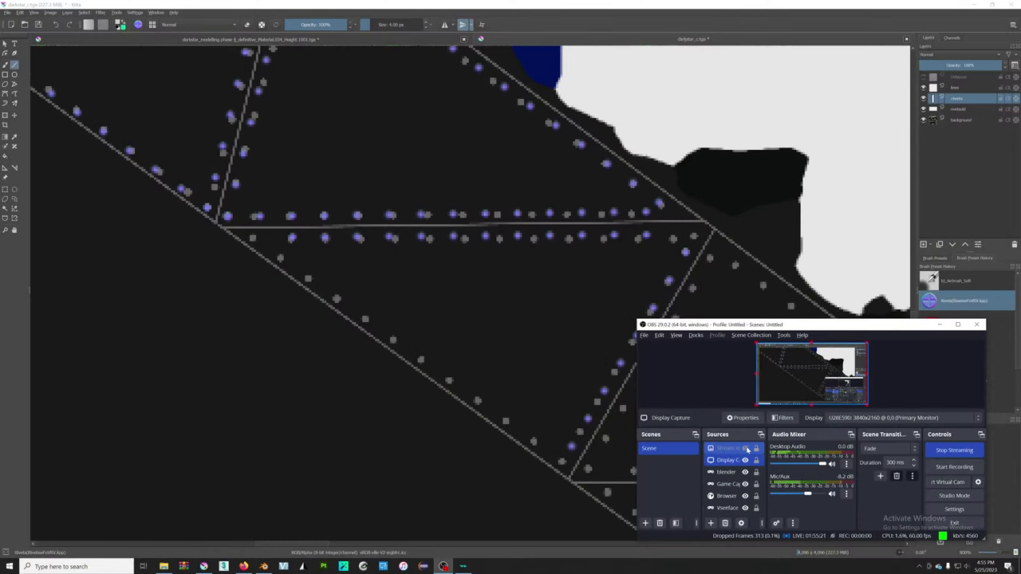
left_click(526, 327)
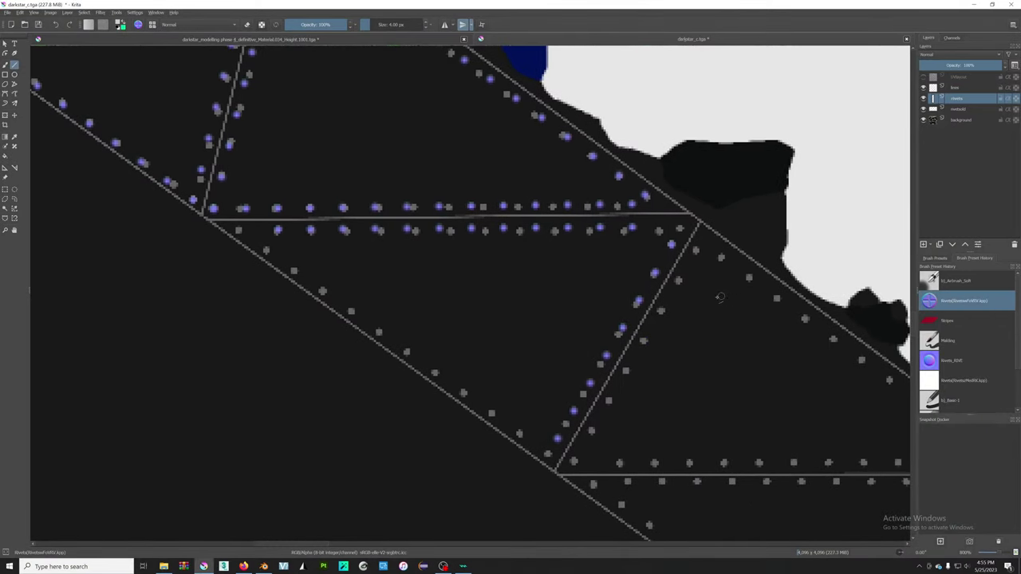
scroll(718, 294, "down", 2, "ctrl")
scroll(621, 289, "up", 1, "ctrl")
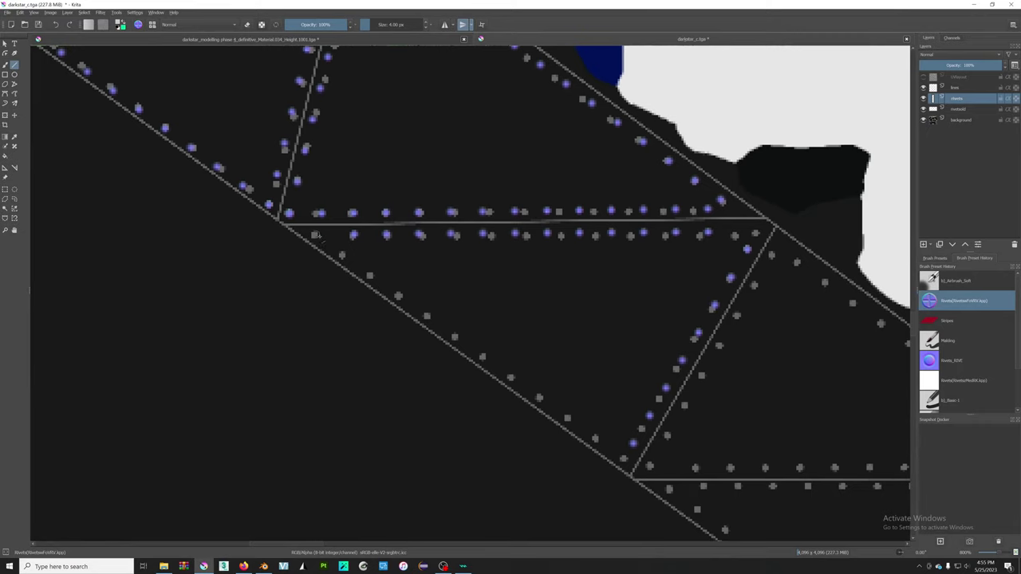
left_click_drag(316, 234, 622, 462)
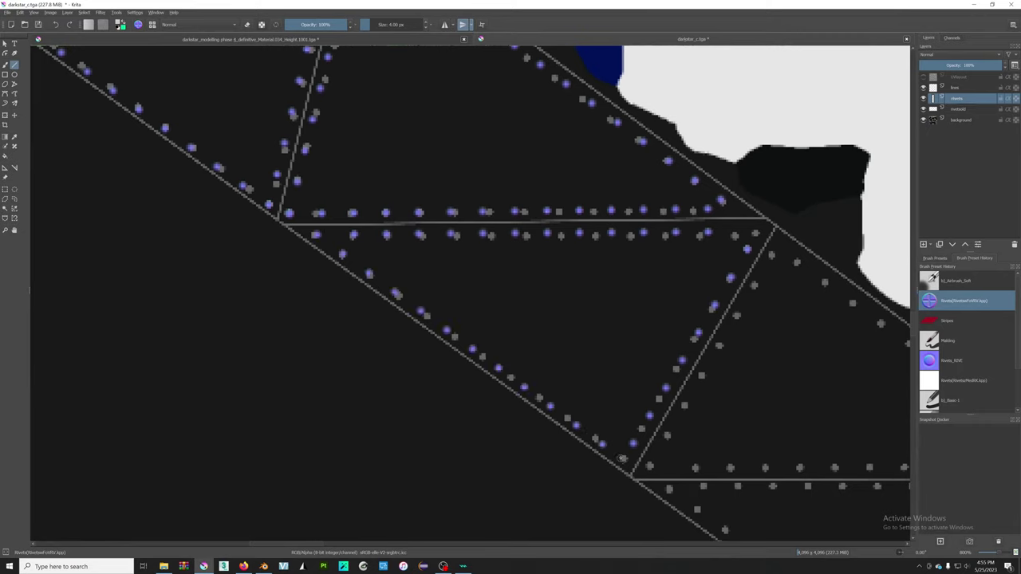
left_click(623, 458)
left_click_drag(735, 233, 766, 229)
- Toggle the grey truss guide layer off and back on to check the rivets
left_click(924, 109)
scroll(276, 253, "down", 10)
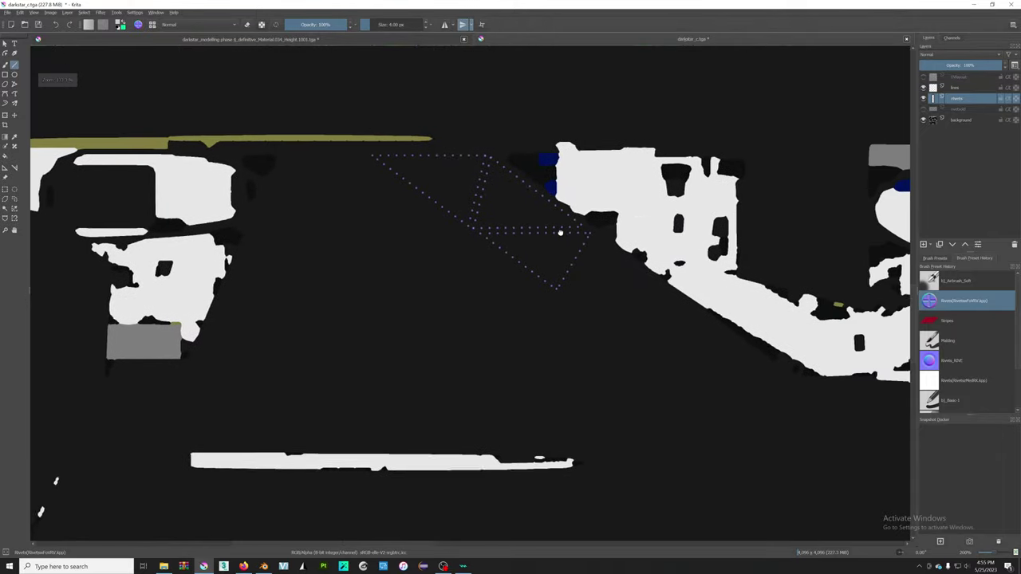
scroll(275, 253, "up", 3)
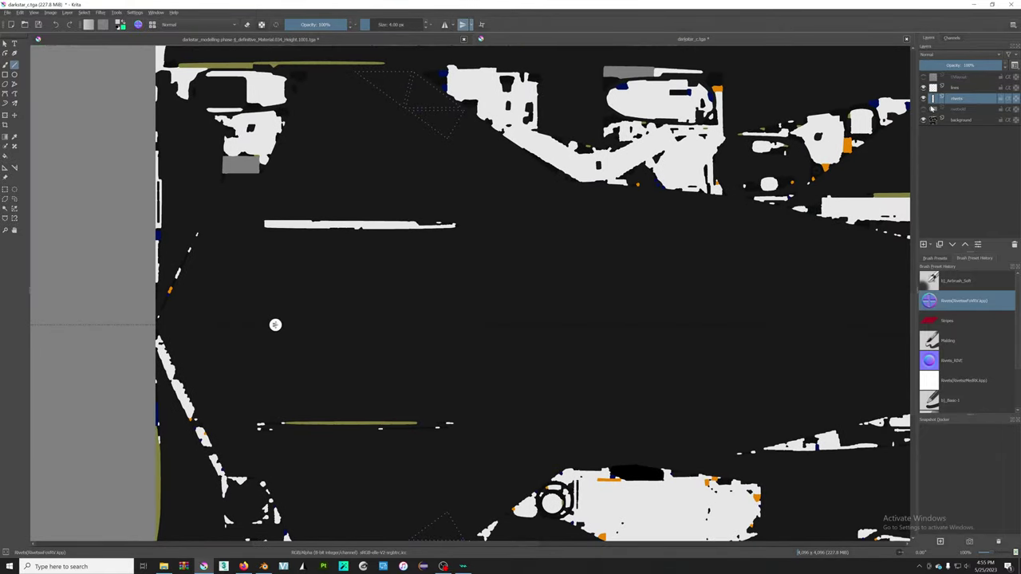
left_click(924, 109)
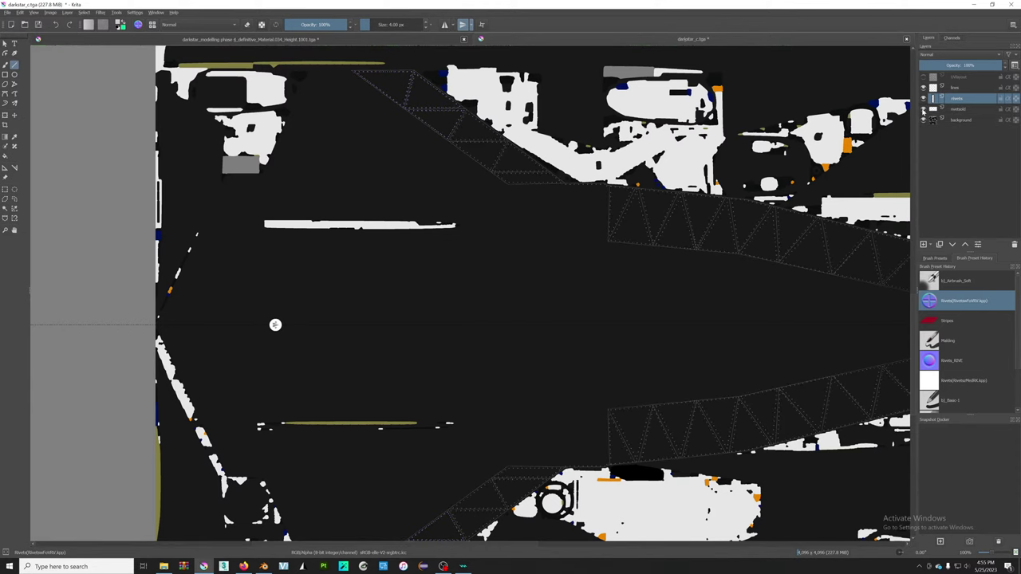
scroll(347, 261, "up", 2)
scroll(347, 261, "up", 1)
scroll(348, 261, "up", 2)
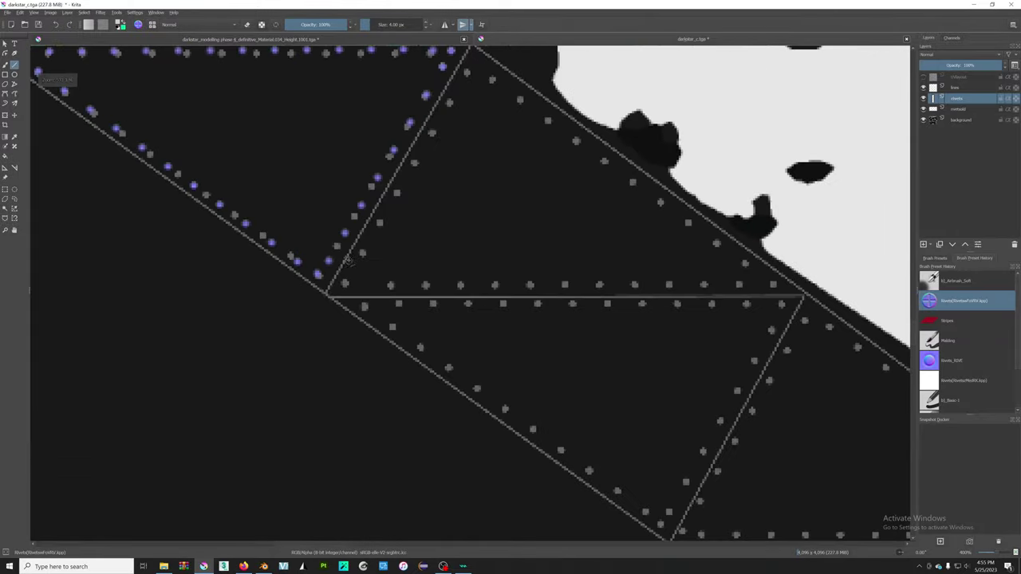
scroll(376, 266, "up", 1)
- Stamp rivets along the upper diagonal edge and redo the uneven horizontal rivet row
left_click_drag(255, 427, 428, 134)
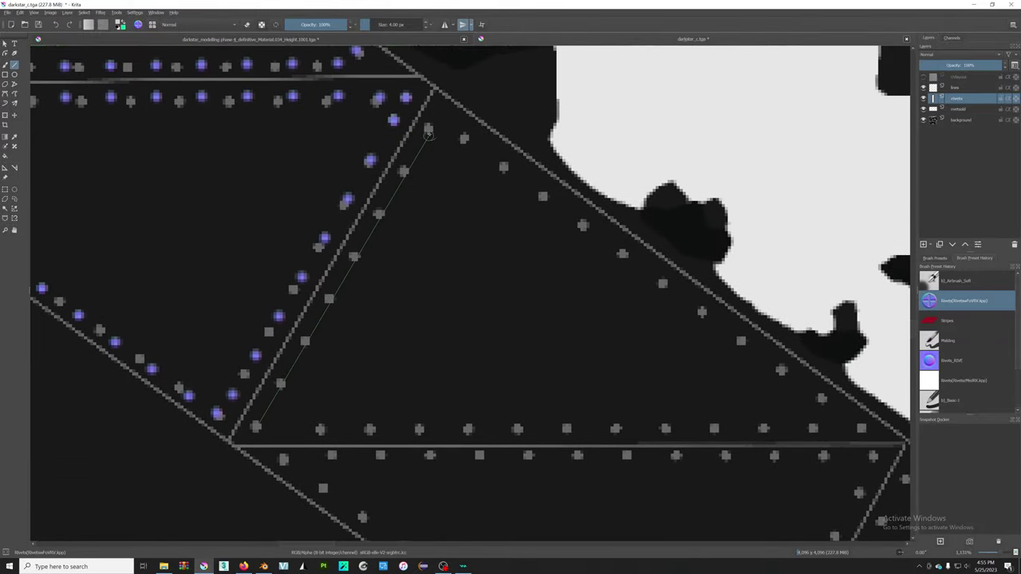
middle_click_drag(702, 383, 359, 275)
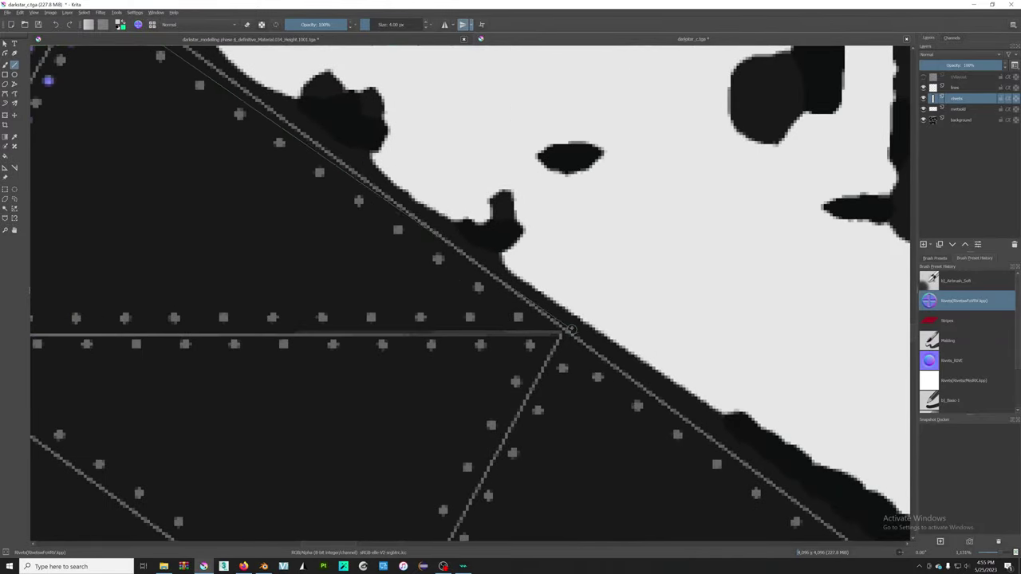
left_click_drag(500, 301, 169, 54)
middle_click_drag(522, 318, 778, 314)
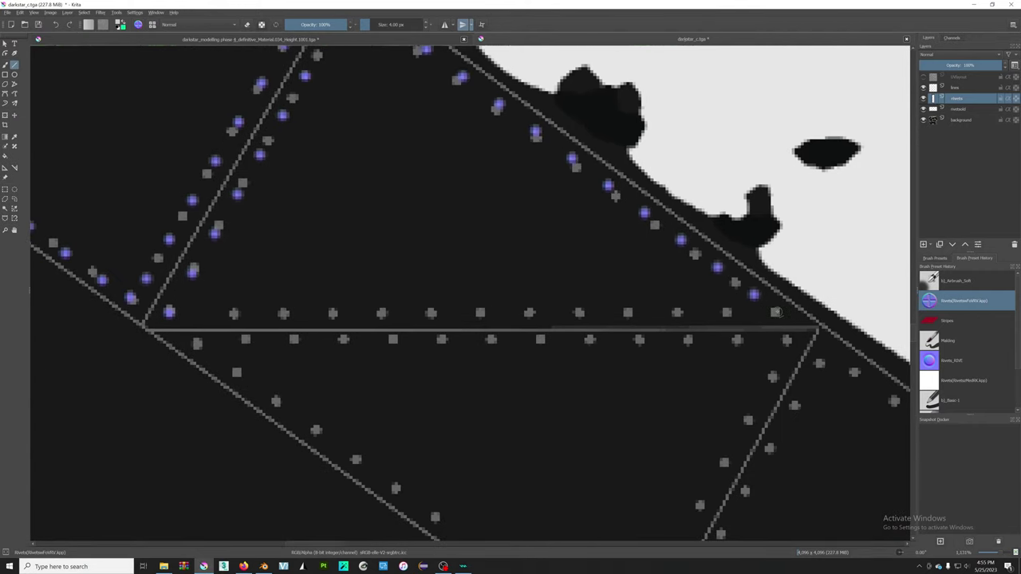
left_click_drag(778, 313, 196, 314)
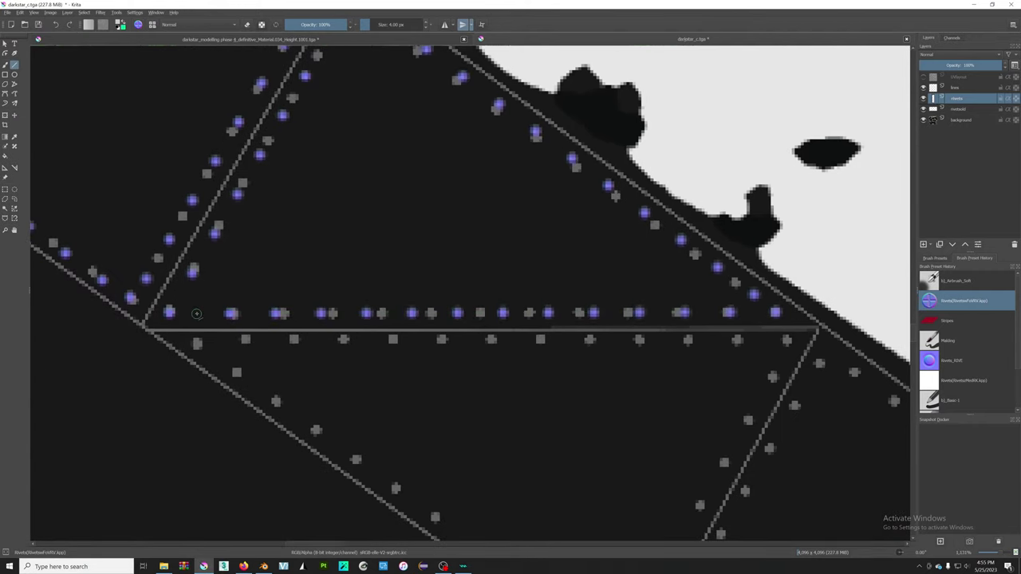
key("ctrl+z")
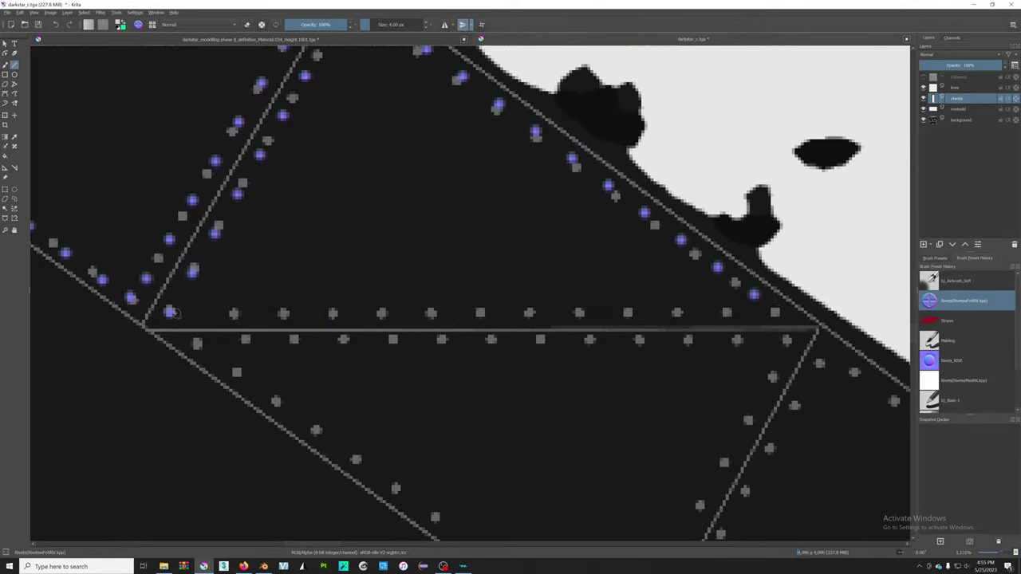
left_click_drag(171, 313, 778, 313)
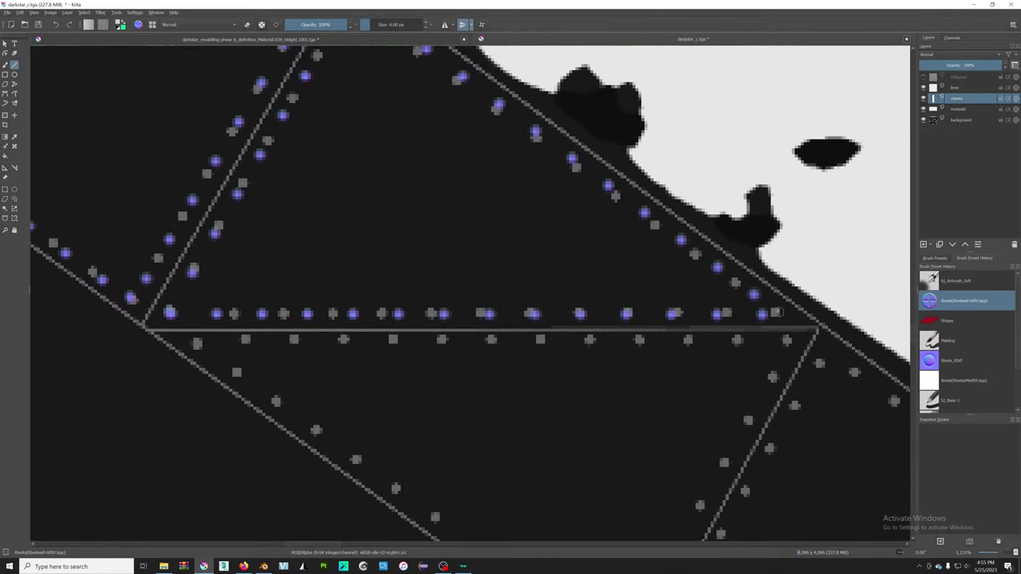
- Hide the rivet-dot guide layer briefly to inspect the new rows, then restore it
left_click(924, 108)
scroll(696, 233, "down", 2)
scroll(696, 233, "down", 1)
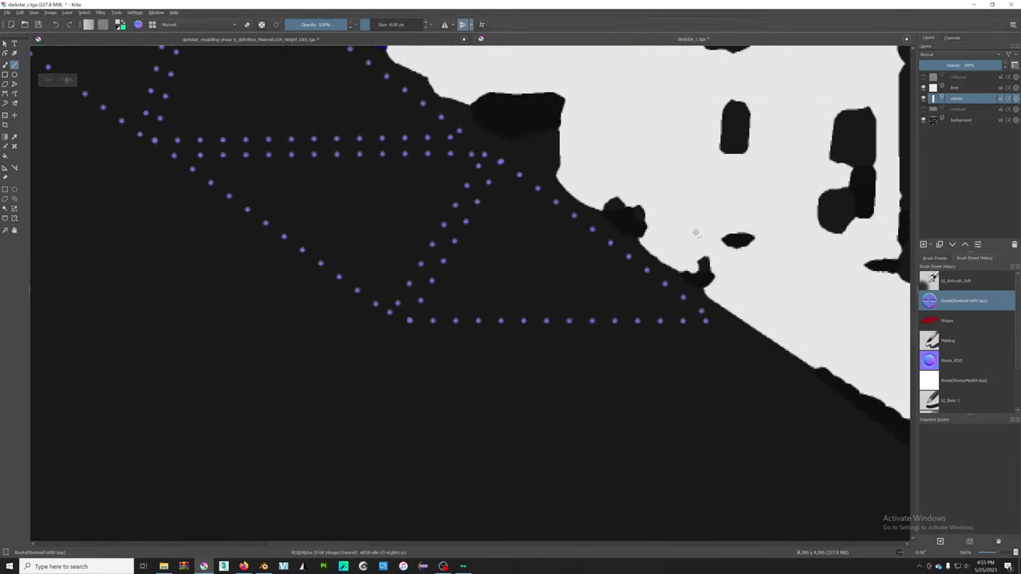
scroll(695, 233, "down", 1)
scroll(696, 233, "down", 1)
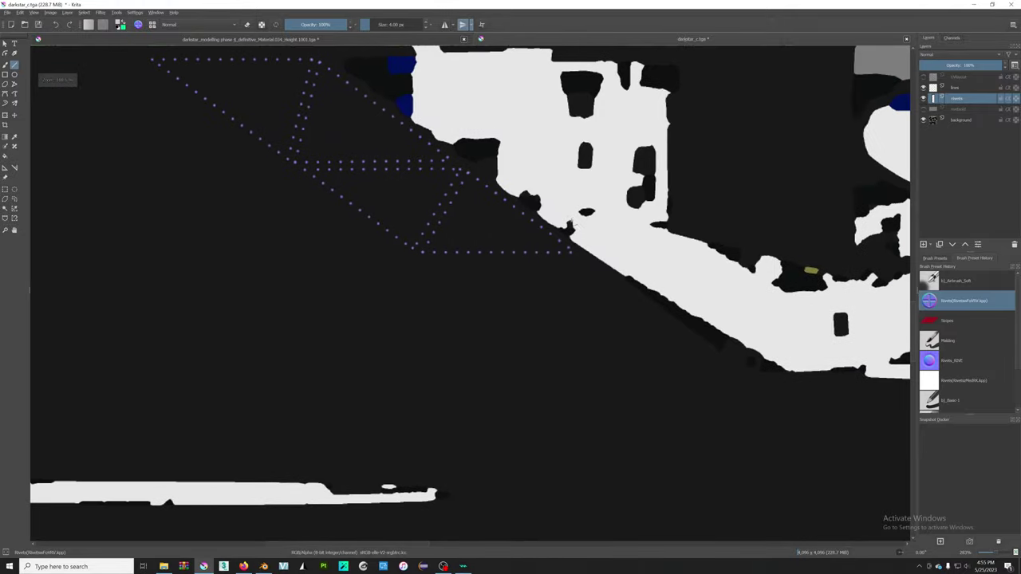
left_click(924, 108)
scroll(575, 271, "up", 3)
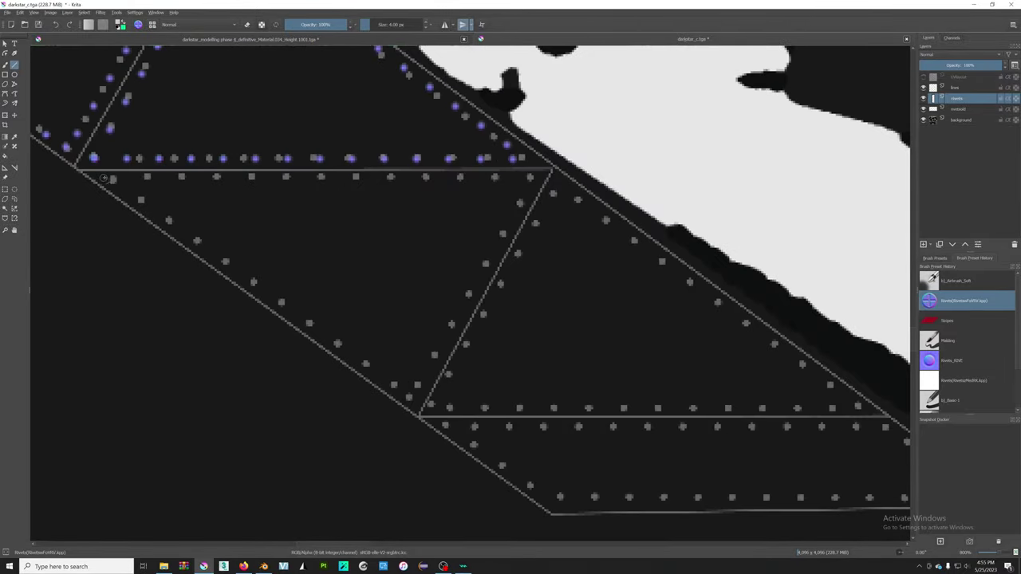
- Add rivet rows along the upper and lower horizontal and the diagonal panel lines
left_click_drag(103, 178, 514, 174)
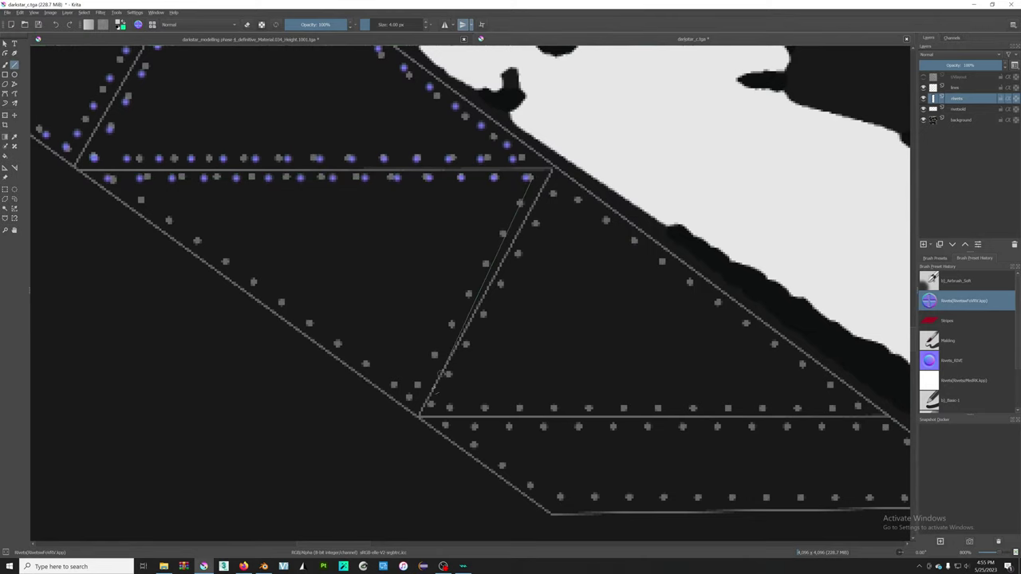
mouse_move(530, 177)
left_mouse_down()
mouse_move(420, 410)
mouse_move(114, 191)
left_mouse_up()
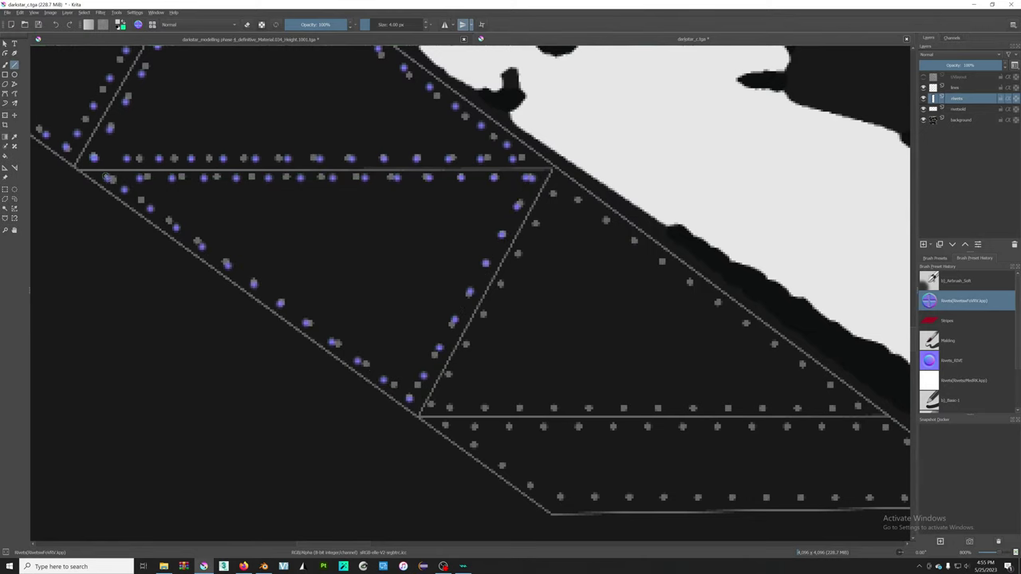
middle_click_drag(426, 393, 323, 376)
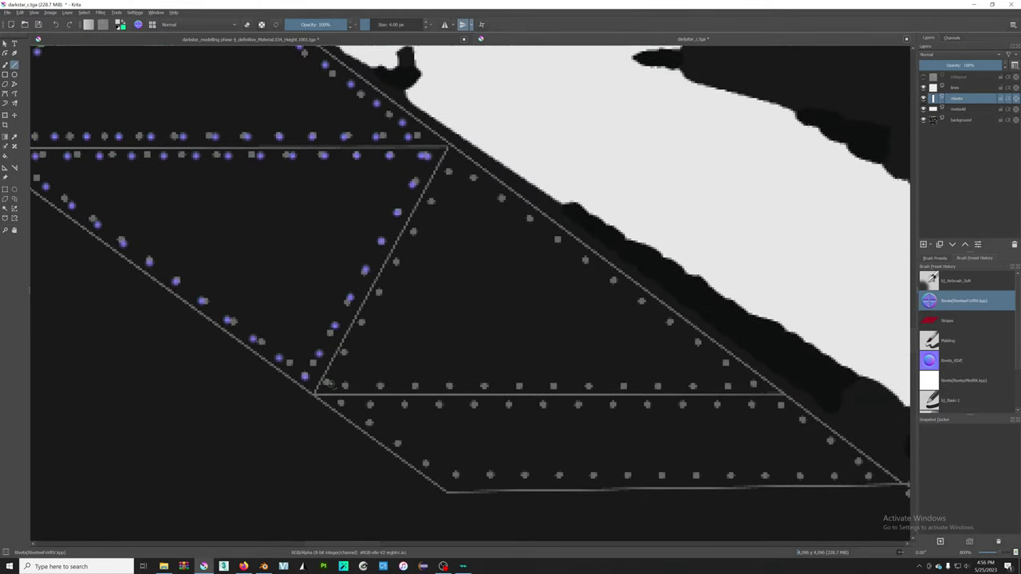
mouse_move(323, 382)
left_mouse_down()
mouse_move(452, 162)
mouse_move(751, 377)
mouse_move(344, 386)
left_mouse_up()
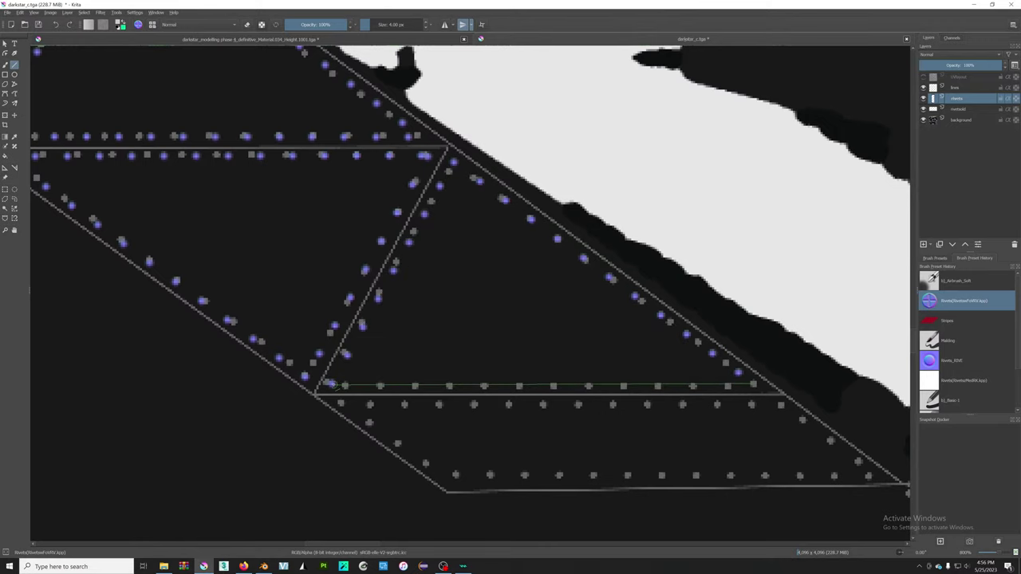
middle_click_drag(339, 418, 230, 356)
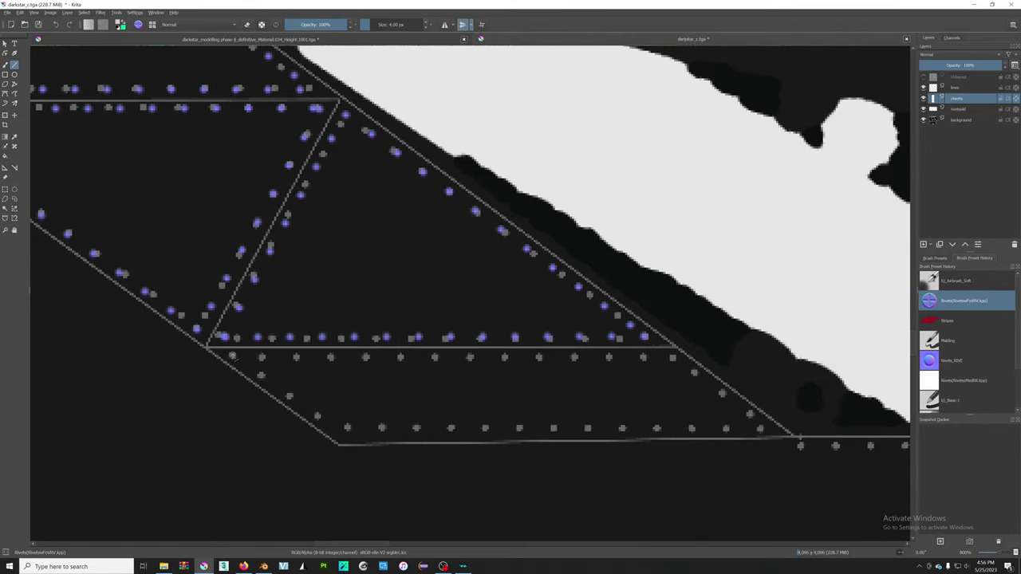
mouse_move(230, 356)
left_mouse_down()
mouse_move(677, 358)
mouse_move(785, 465)
mouse_move(765, 431)
mouse_move(347, 429)
mouse_move(231, 356)
left_mouse_up()
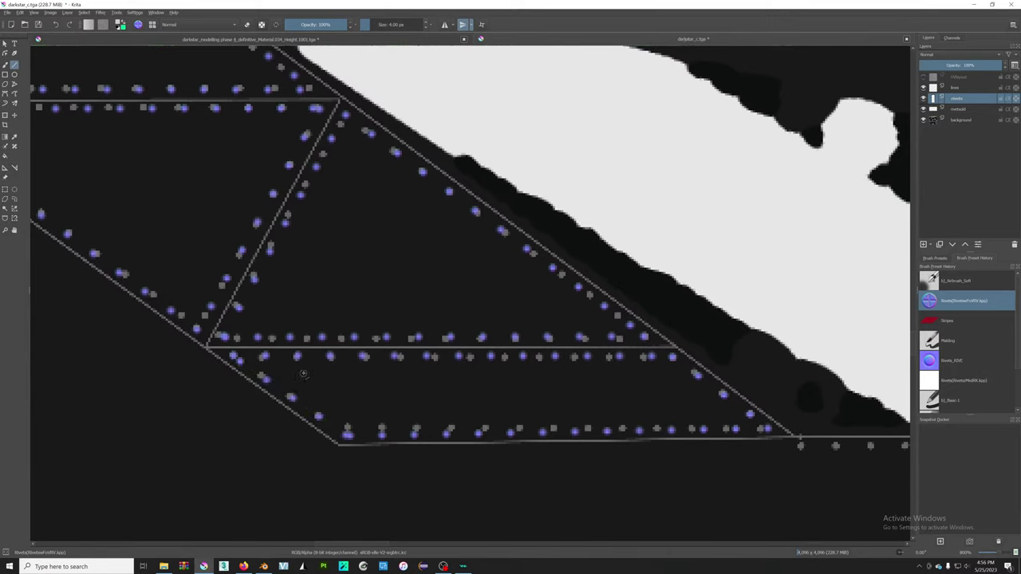
- Redraw the lower-left diagonal rivet row twice until the spacing looks right
key("ctrl+z")
left_click_drag(233, 351, 349, 436)
key("ctrl+z")
left_click_drag(239, 361, 350, 436)
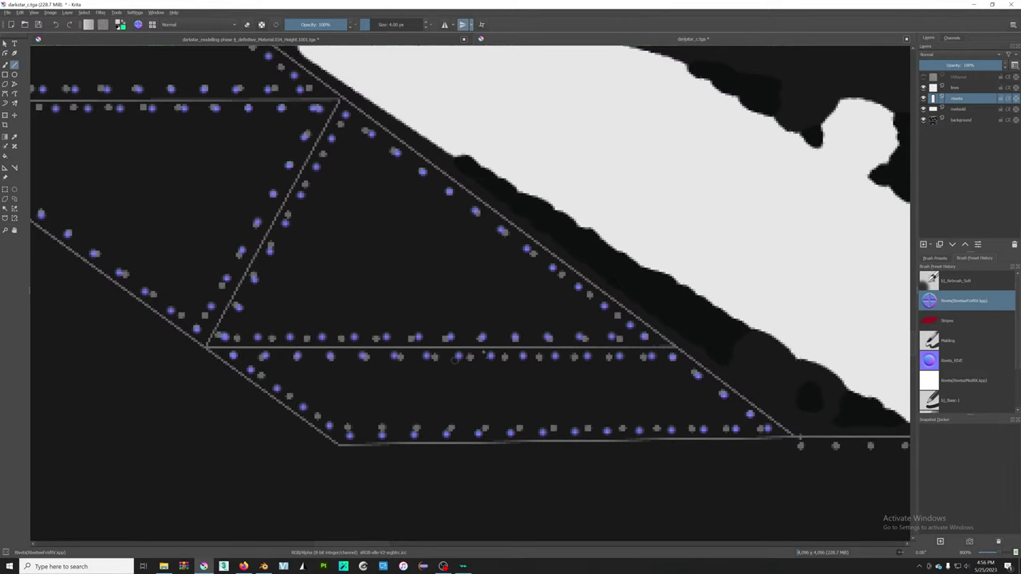
- Save the riveted texture as darkstar_c.tga, confirming the TGA warning
left_click(924, 109)
scroll(560, 311, "down", 5)
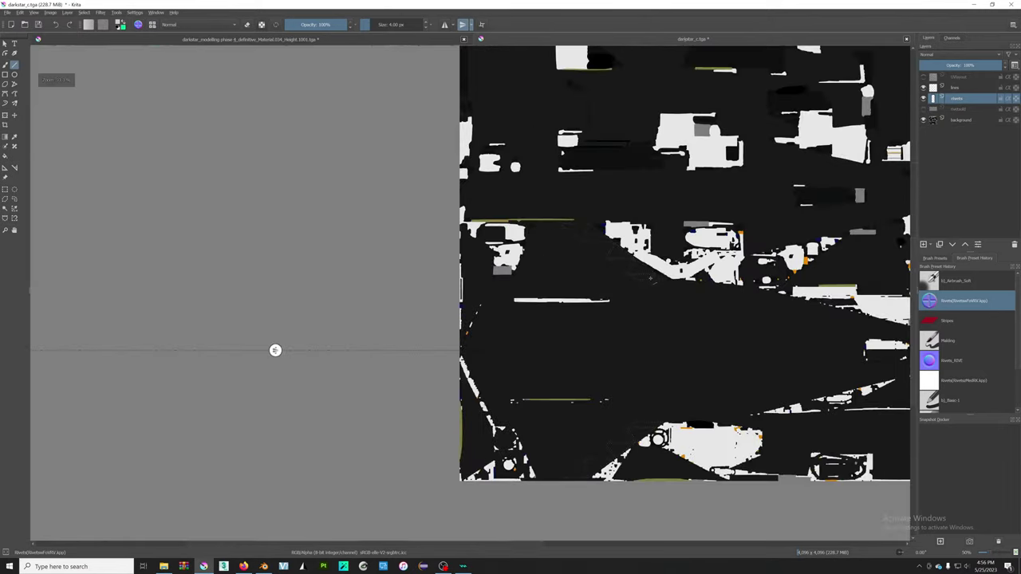
key("ctrl+s")
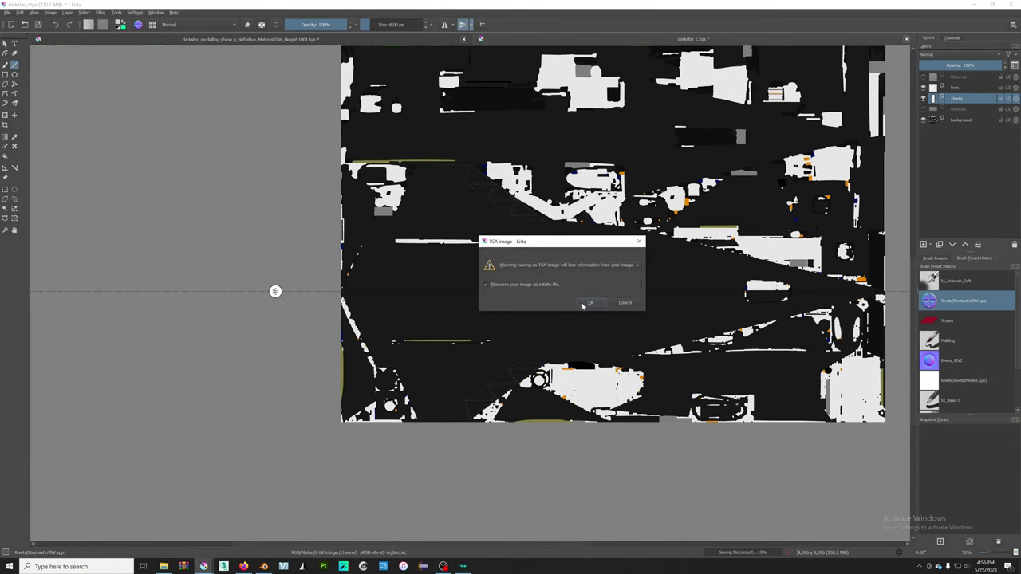
left_click(586, 304)
- Reload the exported darkstar_c TGA as the Base Color image and orbit to the riveted wing
key("alt+Tab")
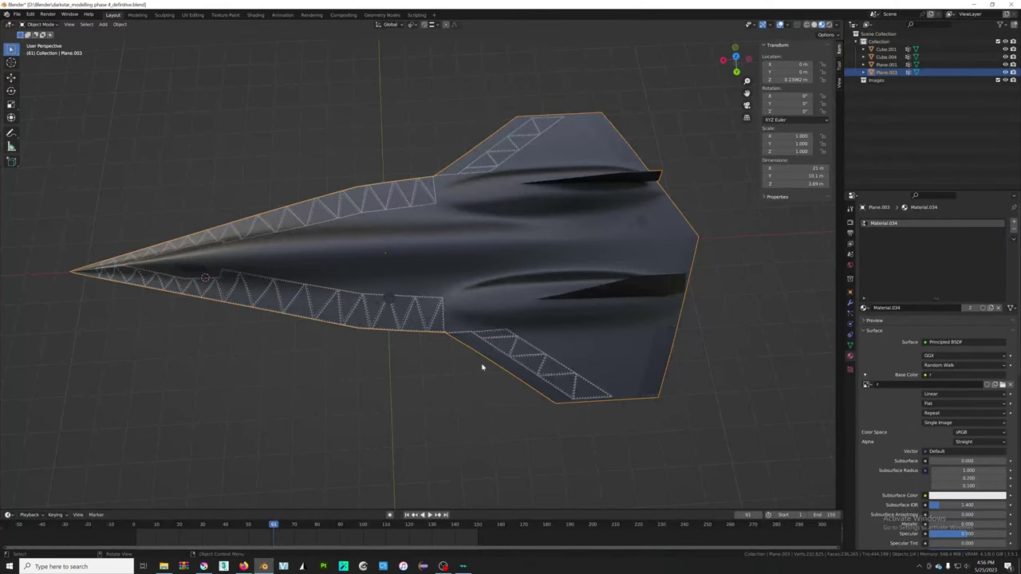
left_click(1003, 385)
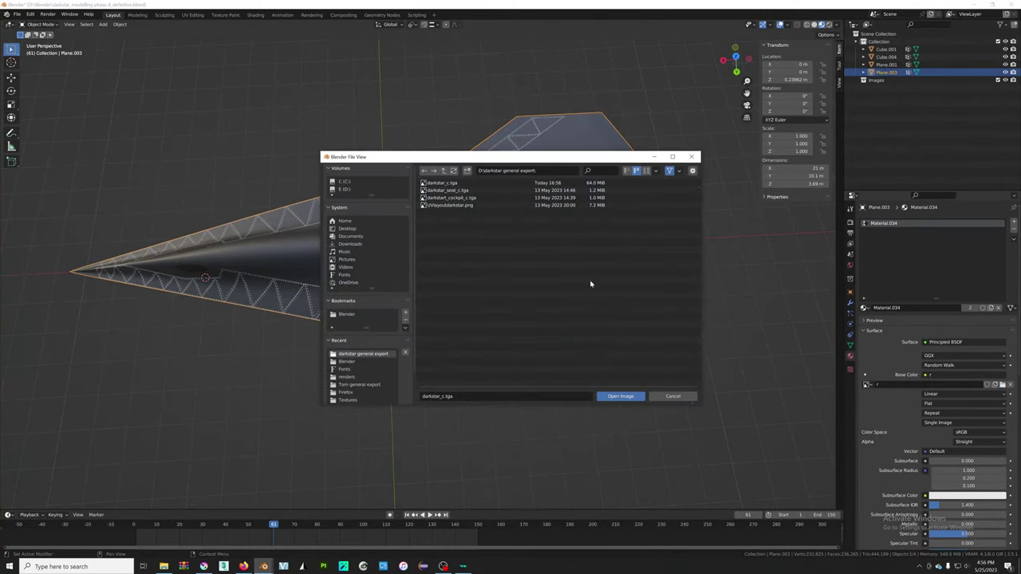
left_click(478, 183)
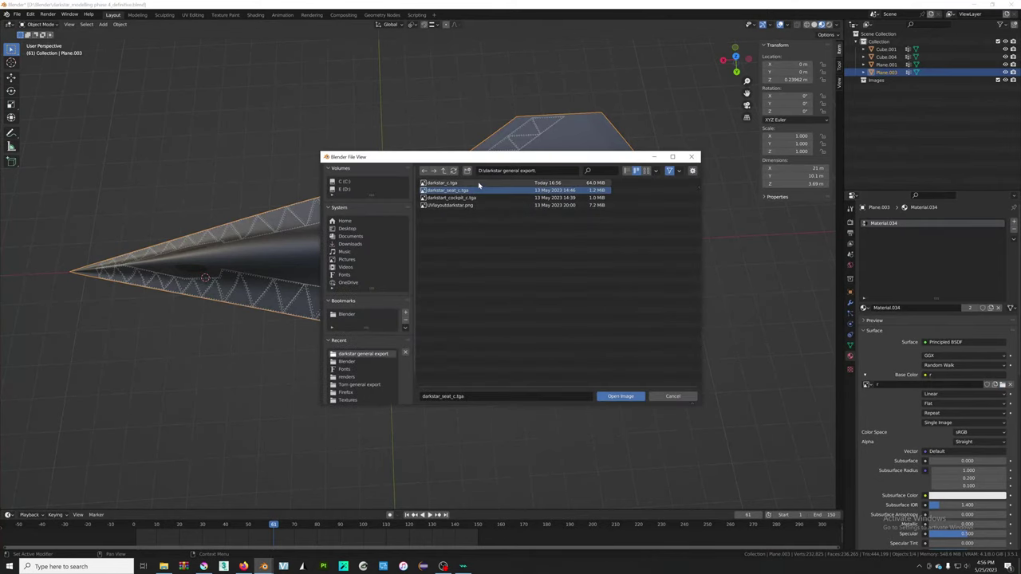
double_click(478, 183)
scroll(452, 251, "up", 5)
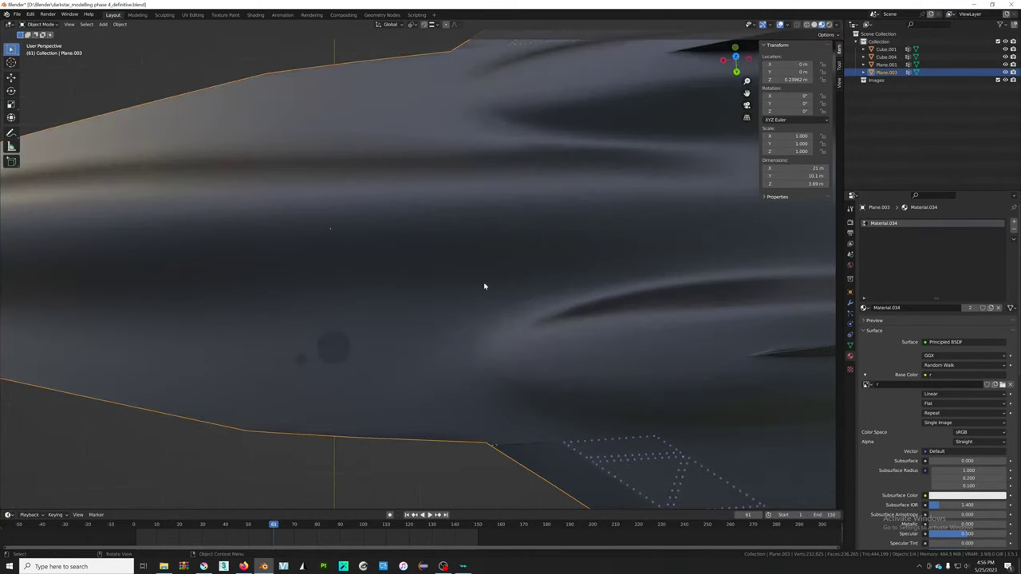
mouse_move(642, 340)
middle_mouse_down()
mouse_move(446, 231)
mouse_move(376, 244)
middle_mouse_up()
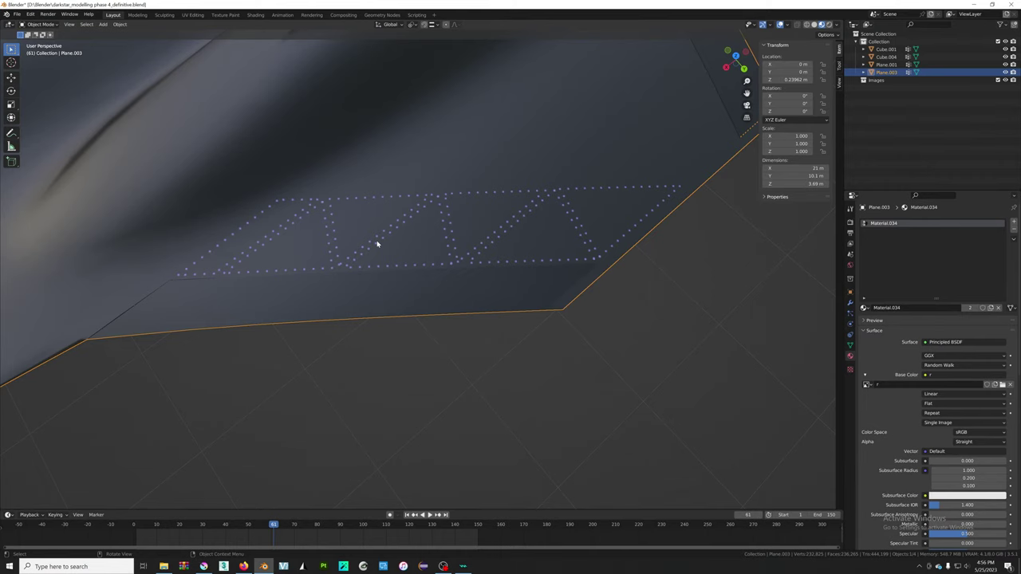
left_click(443, 566)
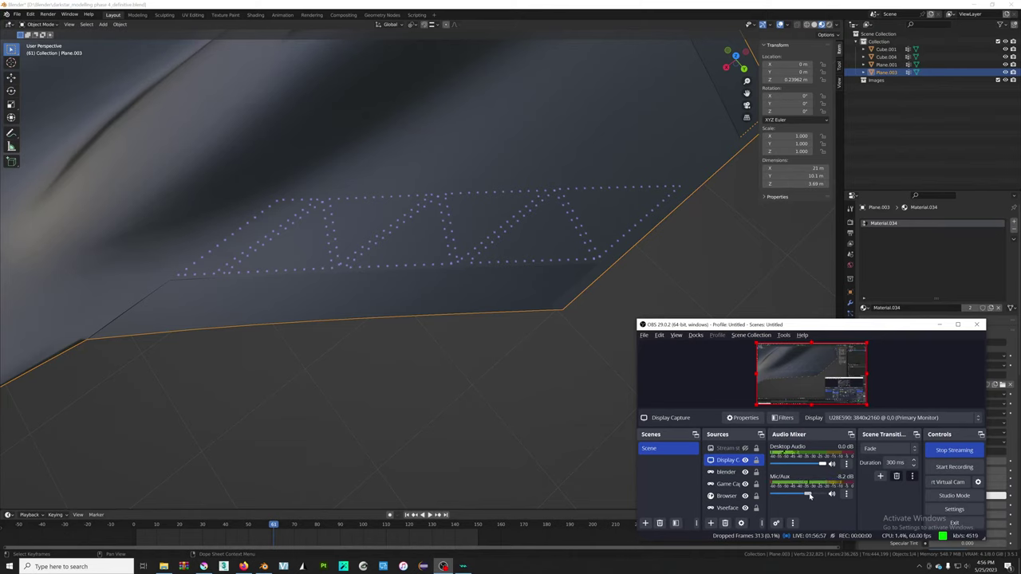
- Mute the OBS Mic/Aux slider, then later raise it to -15.5 dB
left_click_drag(810, 496, 773, 495)
left_click(727, 240)
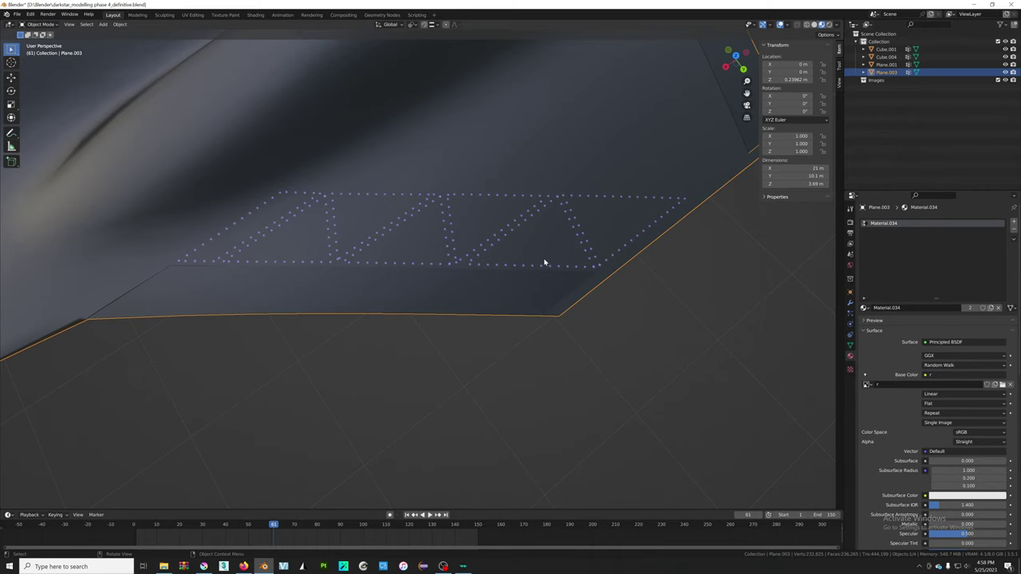
key("alt+Tab")
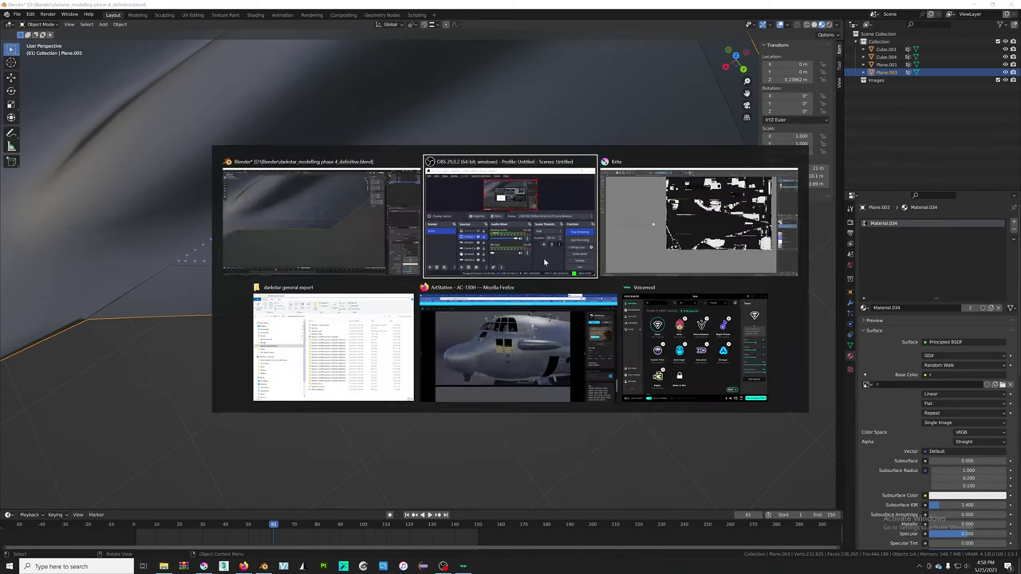
left_click_drag(800, 496, 801, 496)
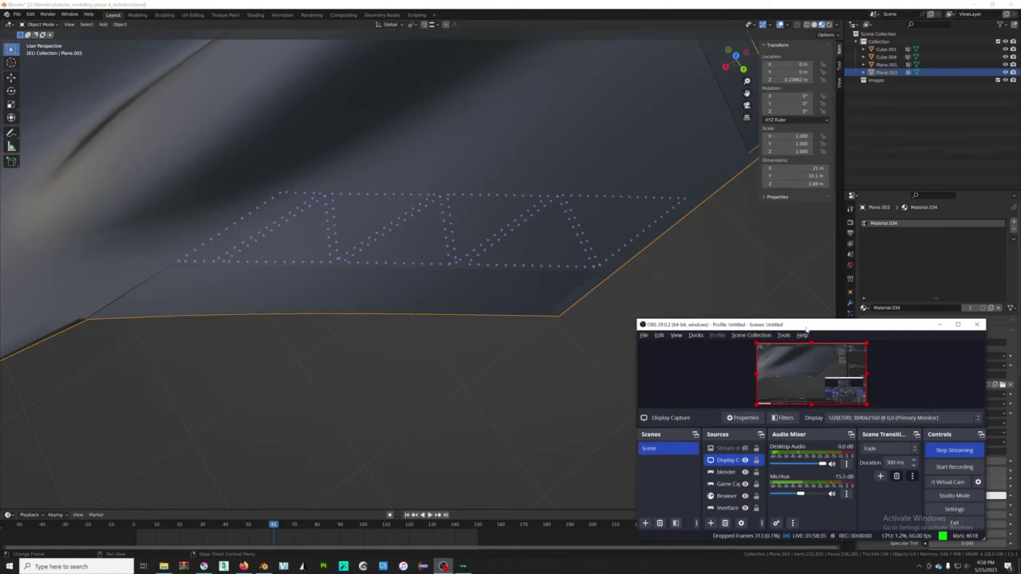
- Orbit and zoom around the textured aircraft to review its sides and landing gear
mouse_move(752, 306)
middle_mouse_down()
mouse_move(470, 210)
mouse_move(495, 205)
middle_mouse_up()
scroll(495, 205, "down", 5)
mouse_move(466, 251)
middle_mouse_down()
mouse_move(570, 301)
mouse_move(472, 249)
mouse_move(478, 262)
mouse_move(513, 250)
middle_mouse_up()
scroll(471, 250, "up", 3)
scroll(472, 255, "up", 3)
scroll(471, 263, "up", 3)
scroll(471, 266, "up", 3)
scroll(479, 262, "down", 4)
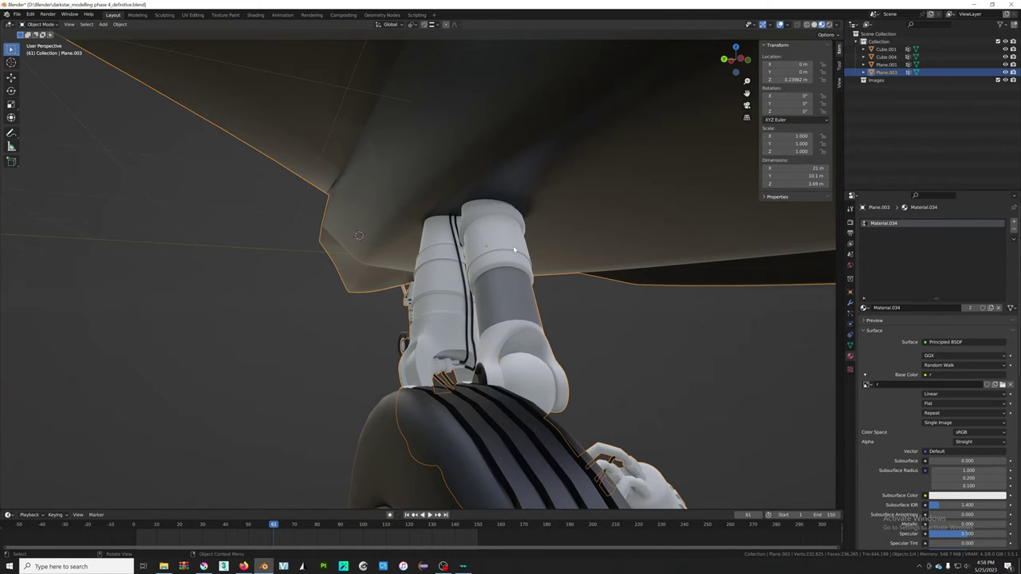
scroll(514, 247, "down", 3)
middle_click_drag(517, 251, 645, 251)
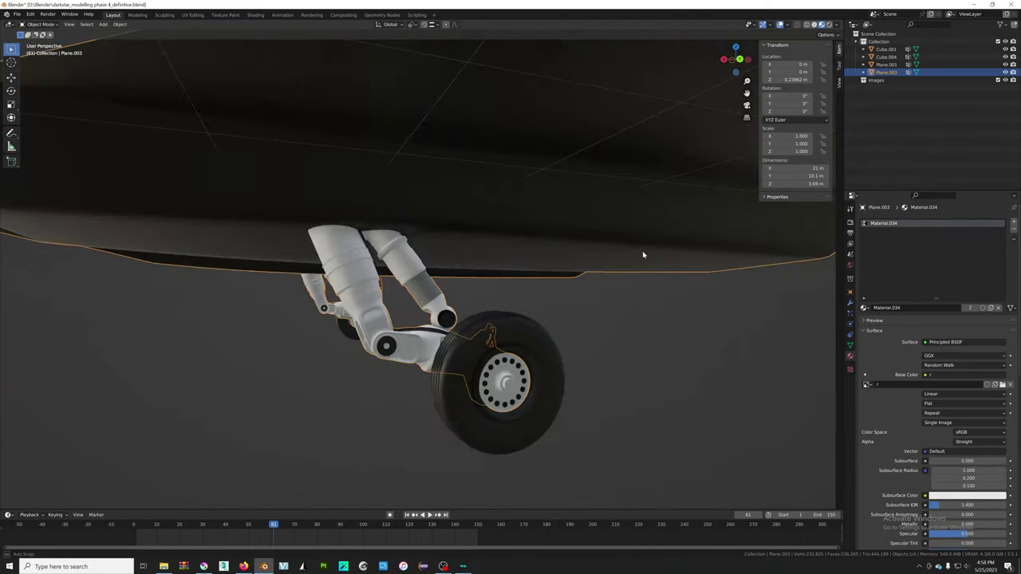
scroll(559, 249, "down", 3)
mouse_move(369, 244)
middle_mouse_down()
mouse_move(445, 250)
mouse_move(465, 282)
mouse_move(511, 263)
mouse_move(410, 271)
middle_mouse_up()
- Snap to Top view, then switch the OBS broadcast to the 'Stream starting please hold' scene
scroll(465, 282, "up", 3)
scroll(501, 265, "down", 4)
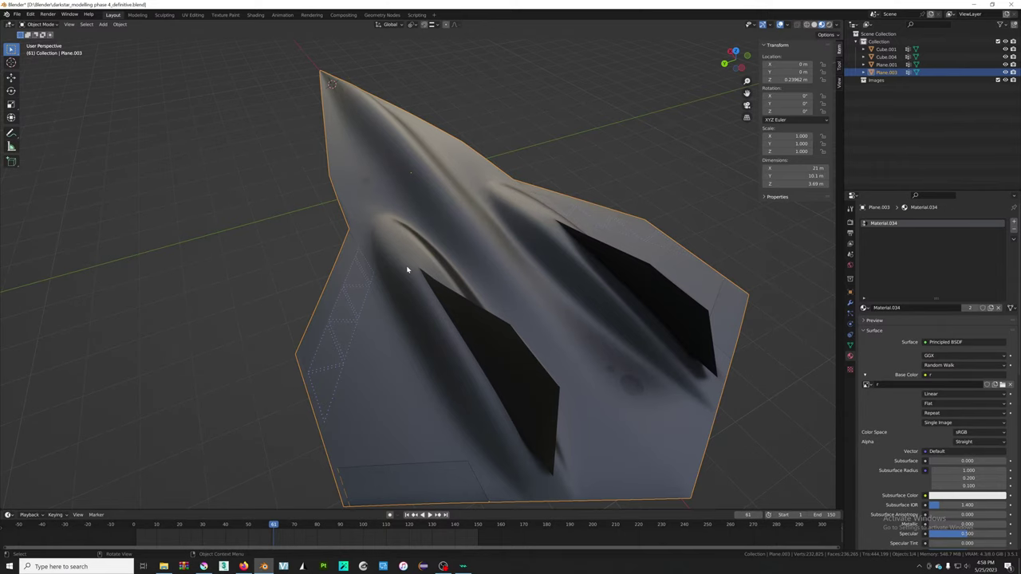
scroll(411, 268, "up", 3)
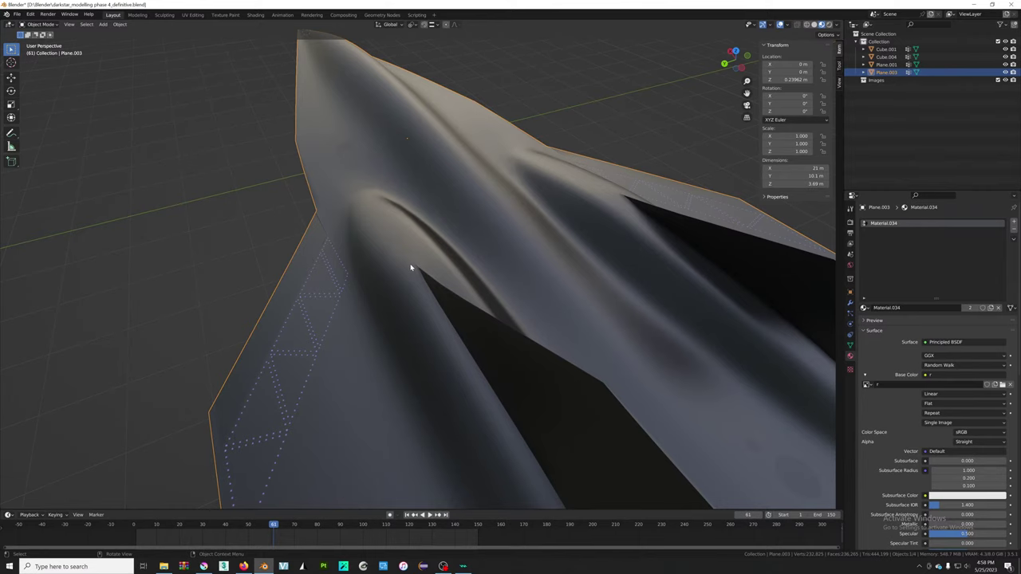
scroll(411, 268, "down", 5)
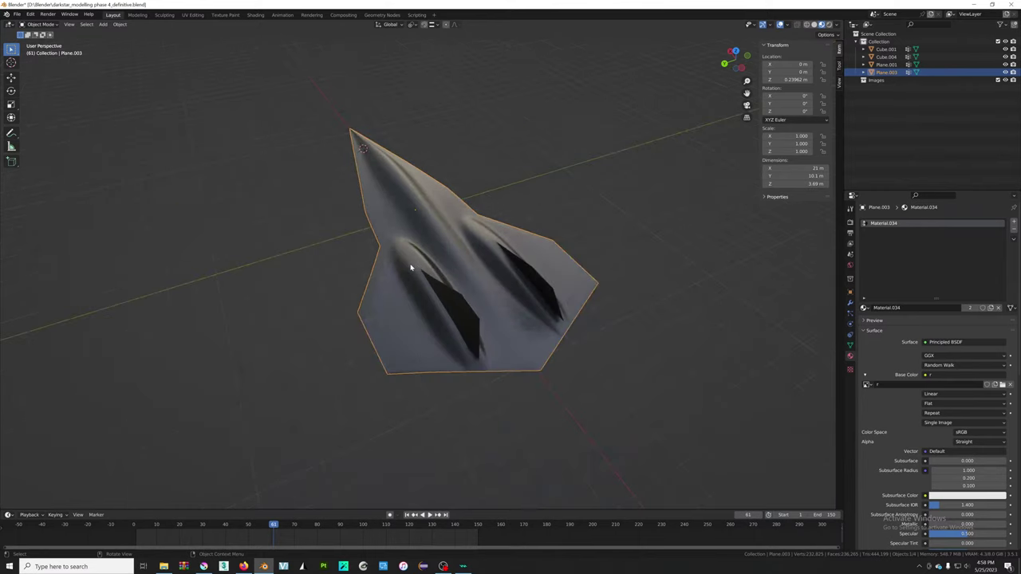
mouse_move(411, 268)
middle_mouse_down()
mouse_move(330, 257)
mouse_move(353, 292)
middle_mouse_up()
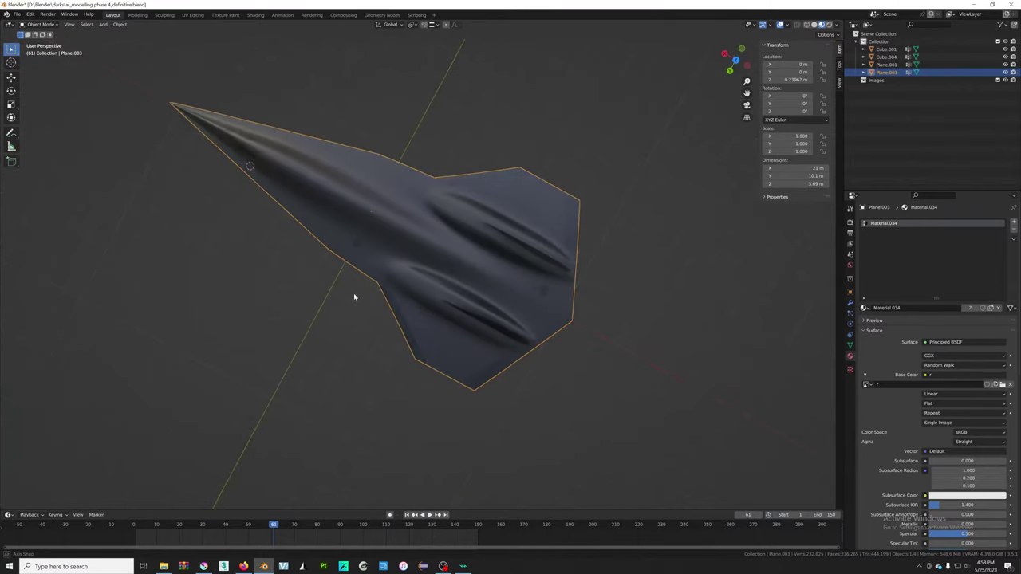
left_click(733, 64)
scroll(503, 215, "up", 5)
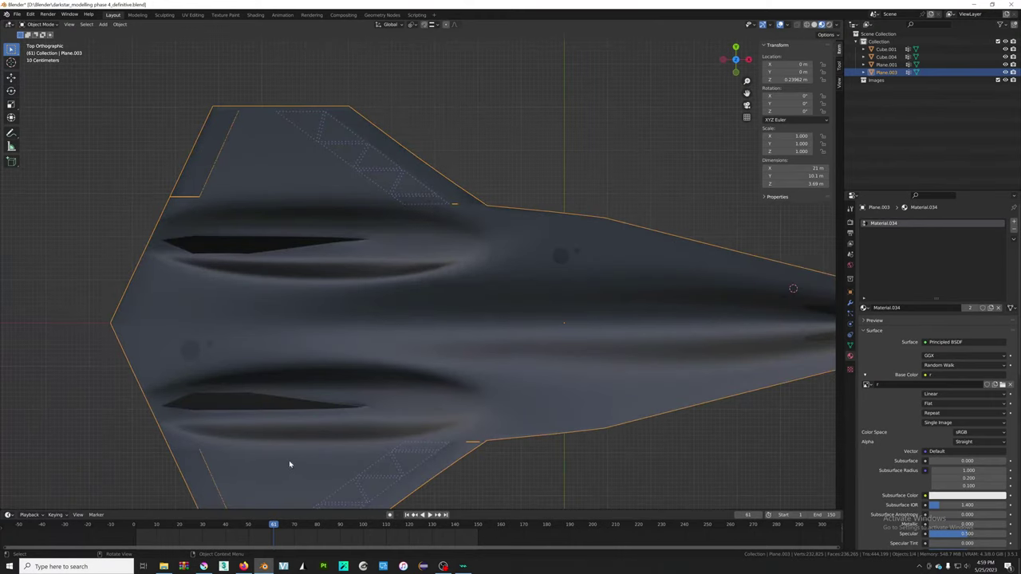
left_click(424, 567)
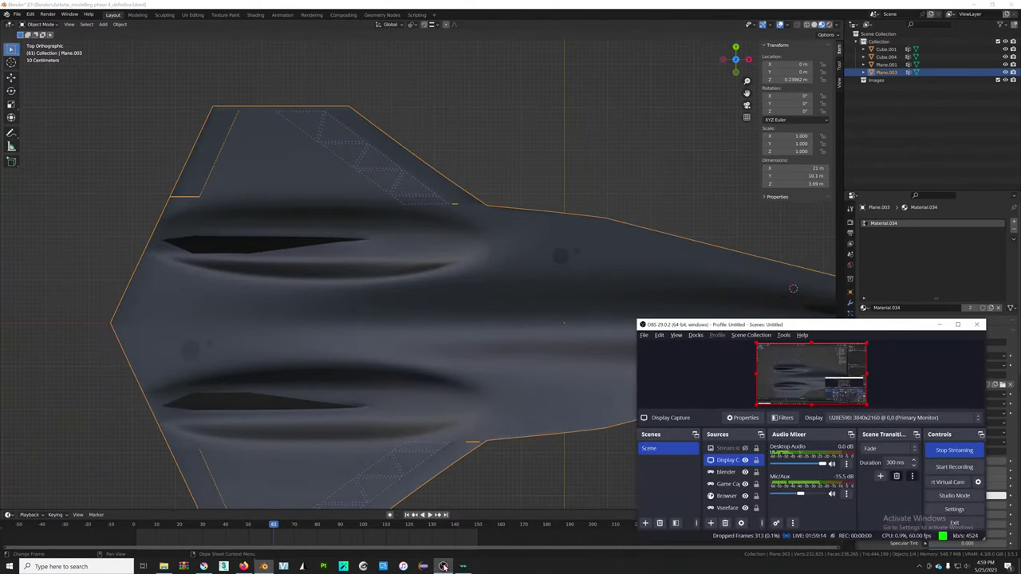
left_click(745, 449)
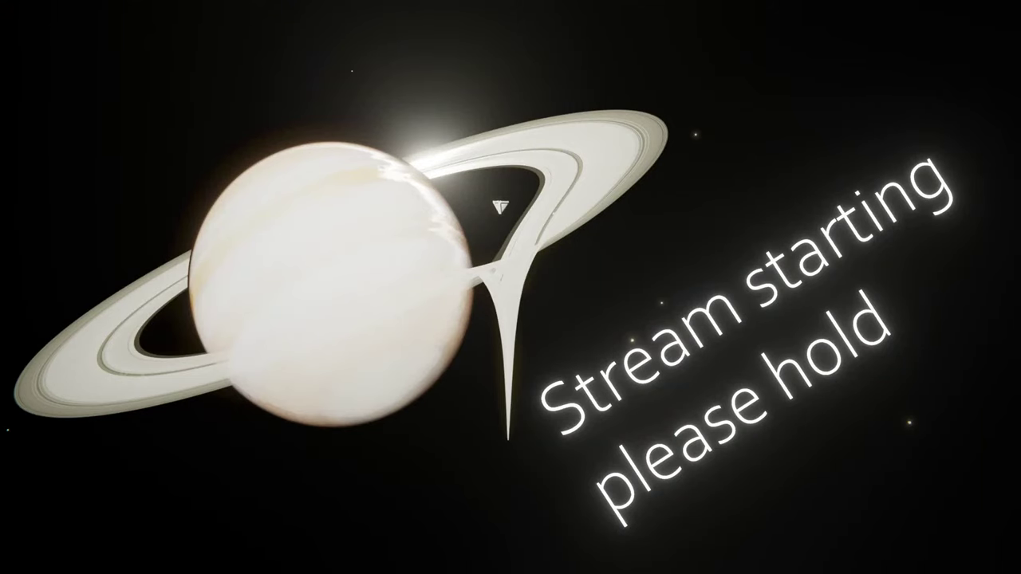